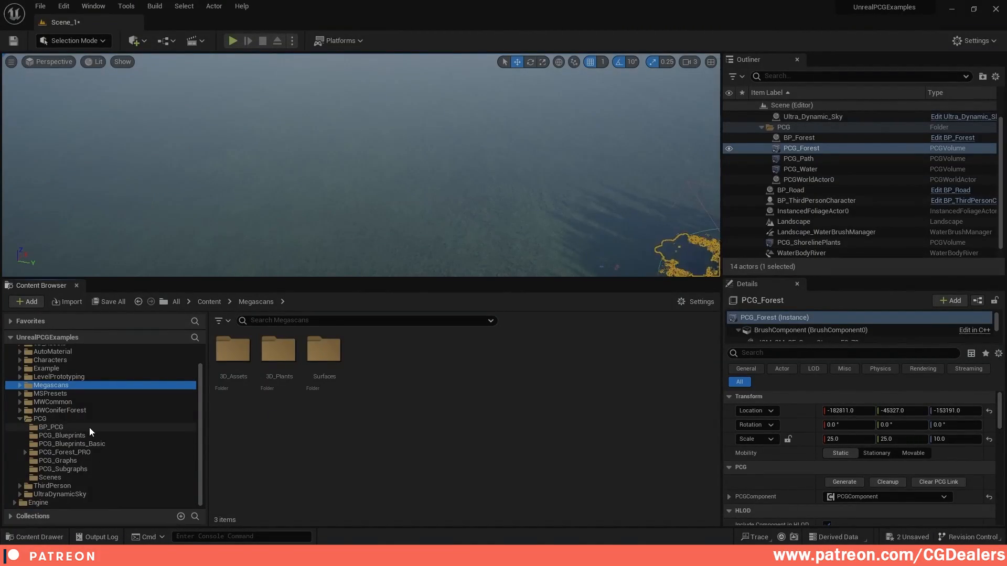
Look through the PCG_Blueprints_Basic and PCG_Subgraphs folders and the Tools, SubGraphs and Nodes folders inside PCG_Forest_PRO
left_click(72, 443)
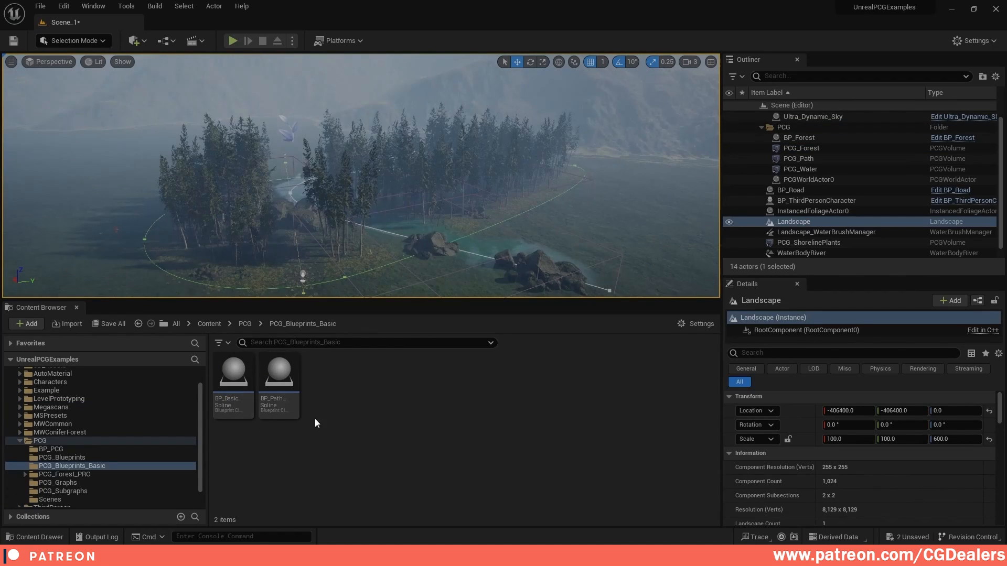
left_click(62, 483)
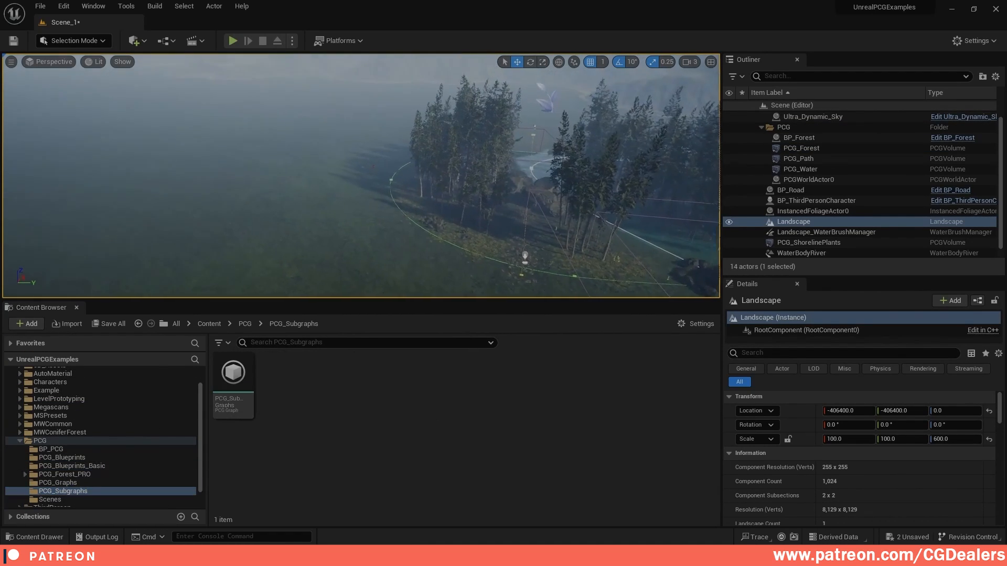
right_click_drag(361, 175, 388, 175)
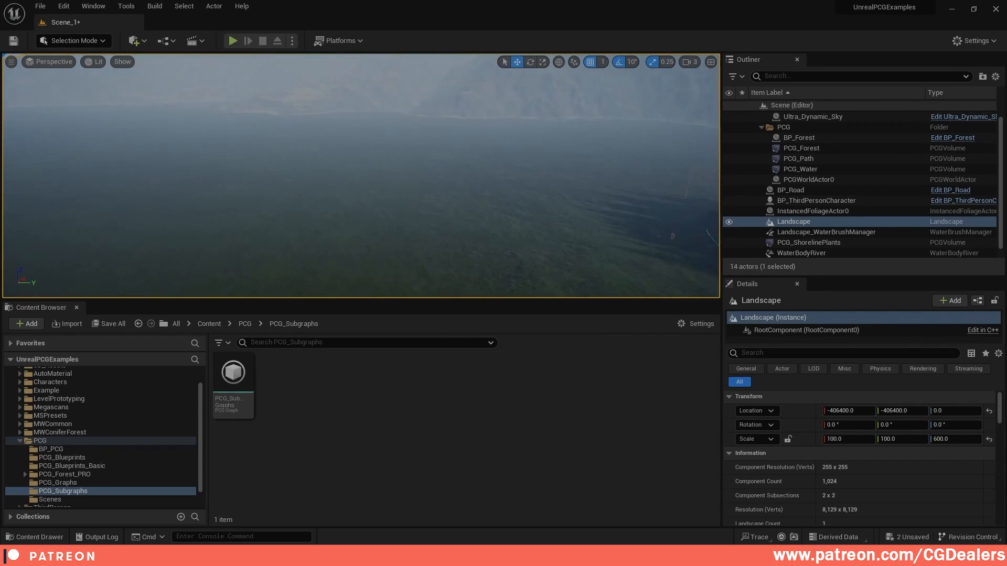
right_click_drag(361, 176, 445, 175)
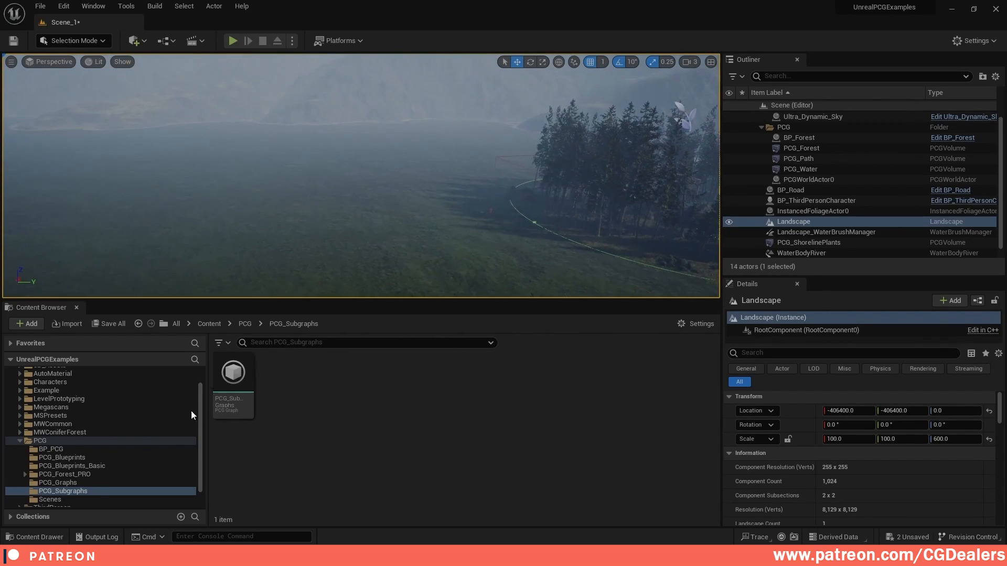
left_click(84, 477)
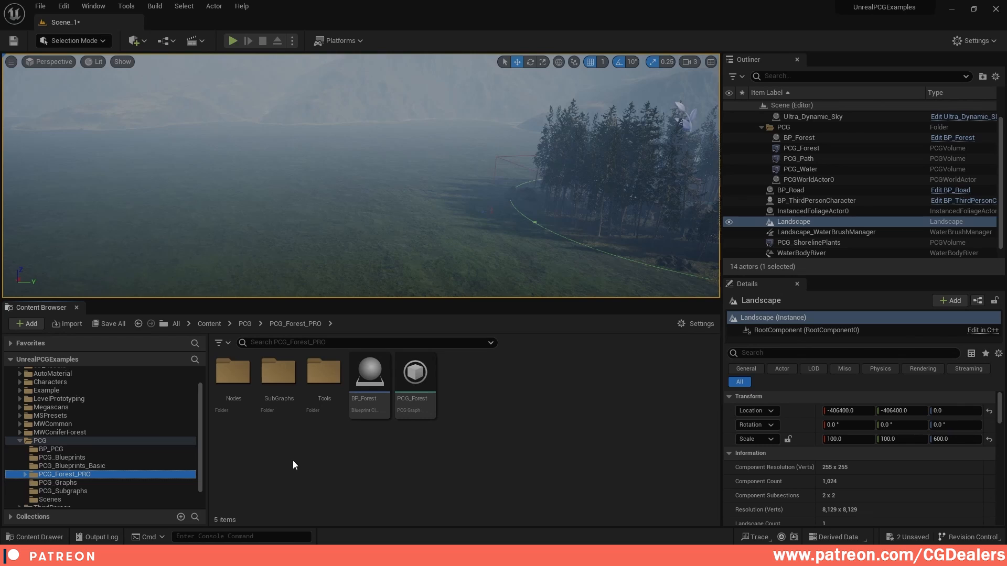
left_click(24, 474)
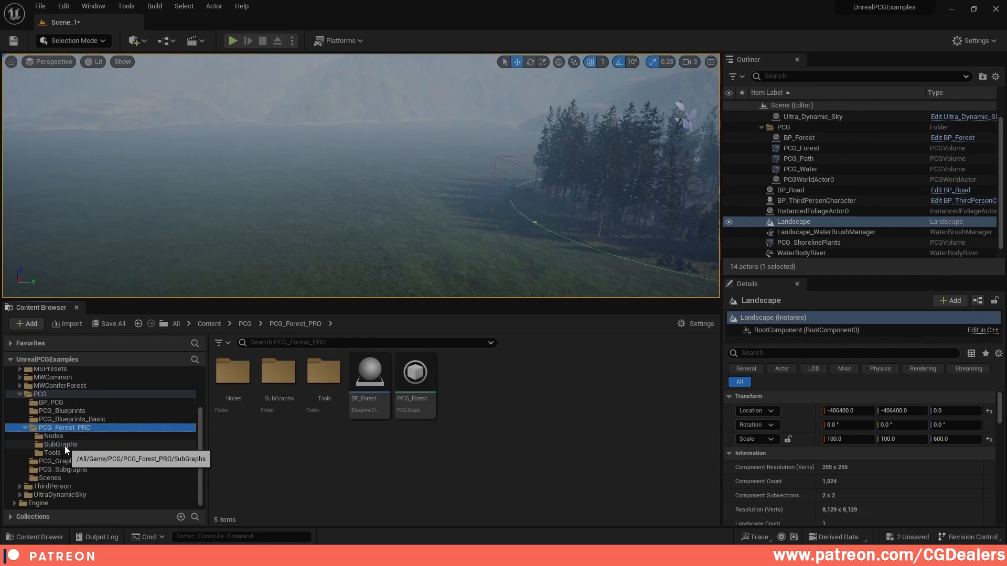
left_click(53, 453)
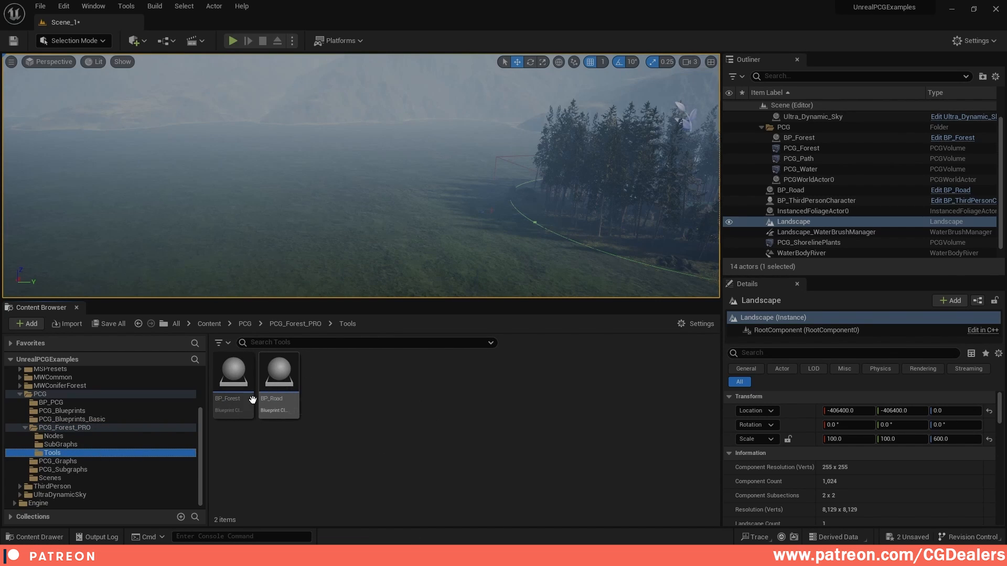
left_click(83, 444)
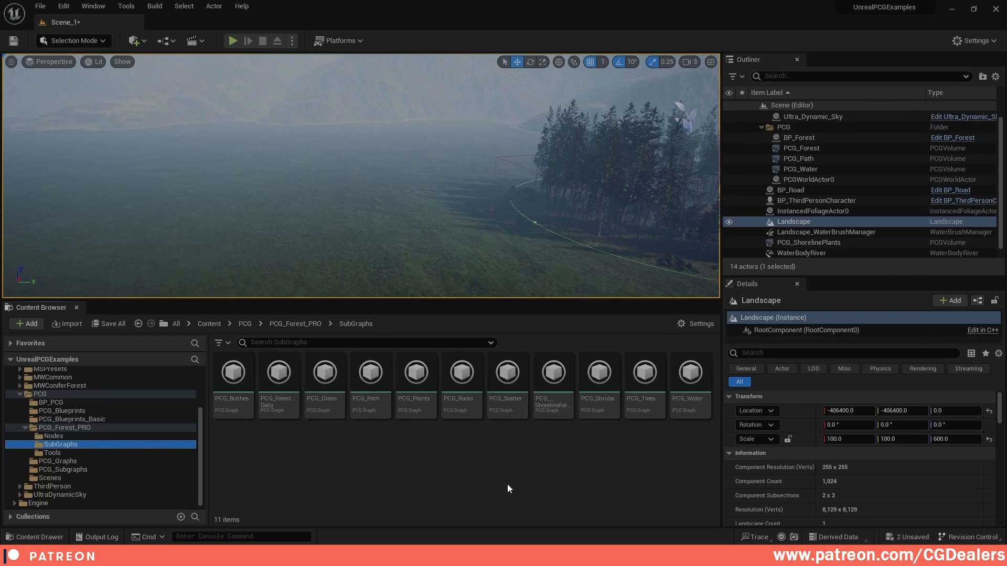
left_click(57, 436)
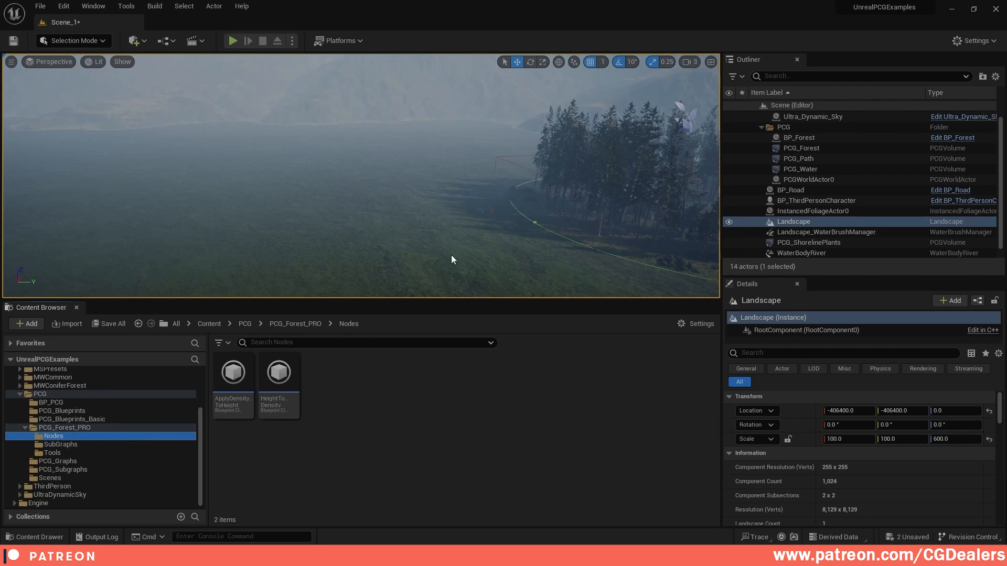
right_click_drag(451, 255, 367, 251)
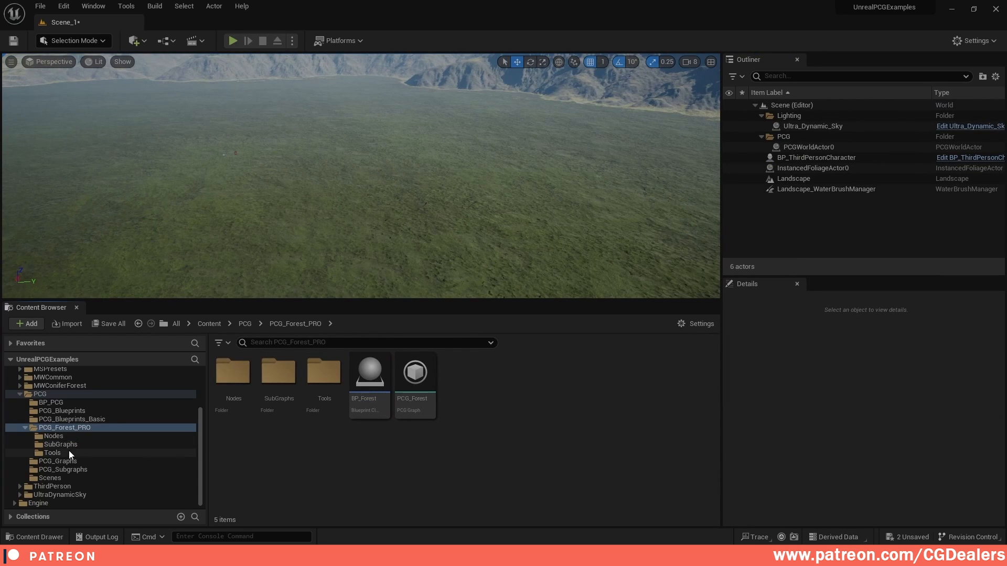
Place the BP_Forest blueprint from the PCG_Forest_PRO Tools folder onto the open landscape
left_click(52, 452)
left_click(247, 375)
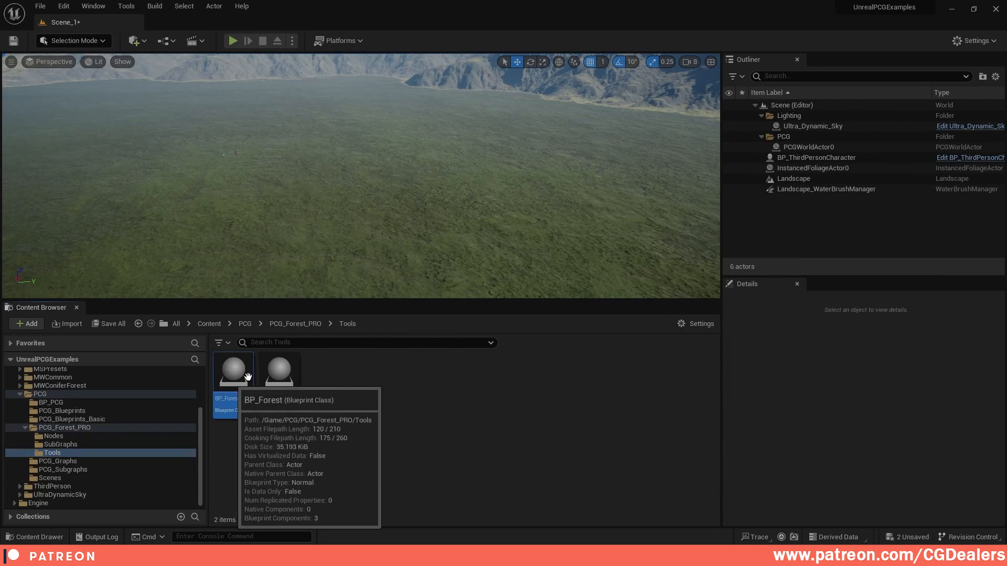
left_click_drag(247, 375, 363, 180)
right_click_drag(363, 180, 367, 150)
key("s")
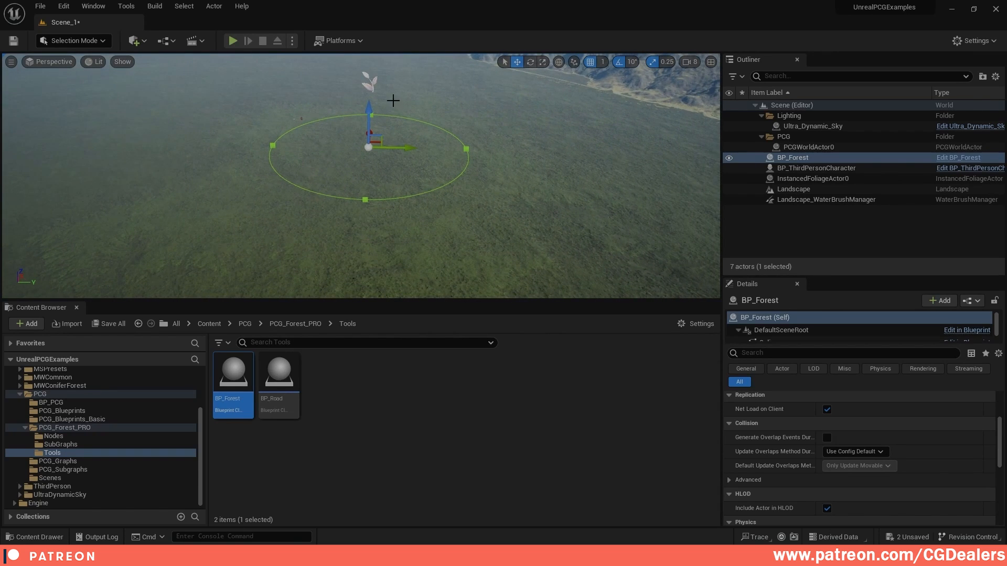
right_click_drag(393, 100, 362, 98)
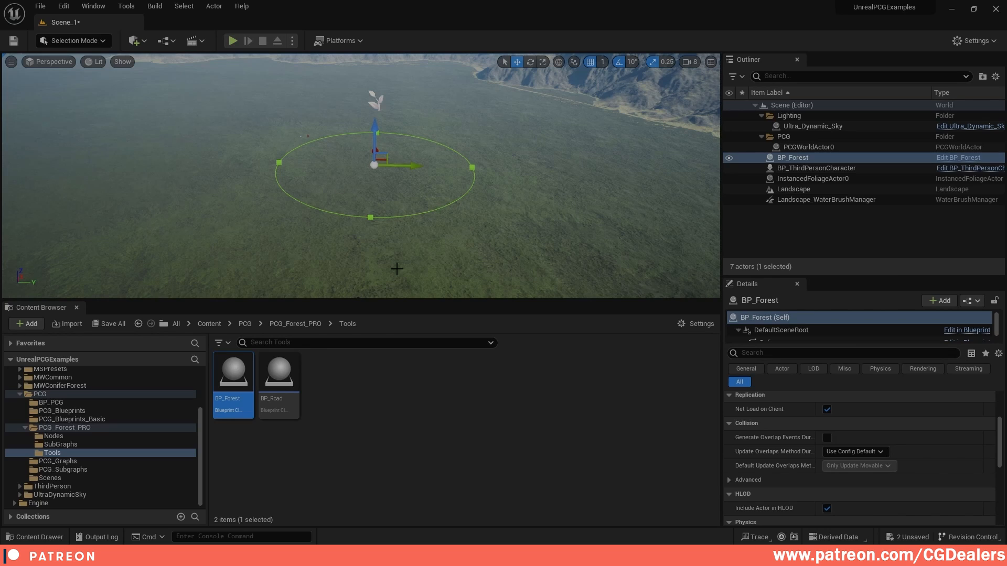
Place the BP_Road blueprint at the edge of the forest spline and extend its end point across to beyond the opposite edge
left_click(281, 377)
left_click_drag(283, 386, 282, 209)
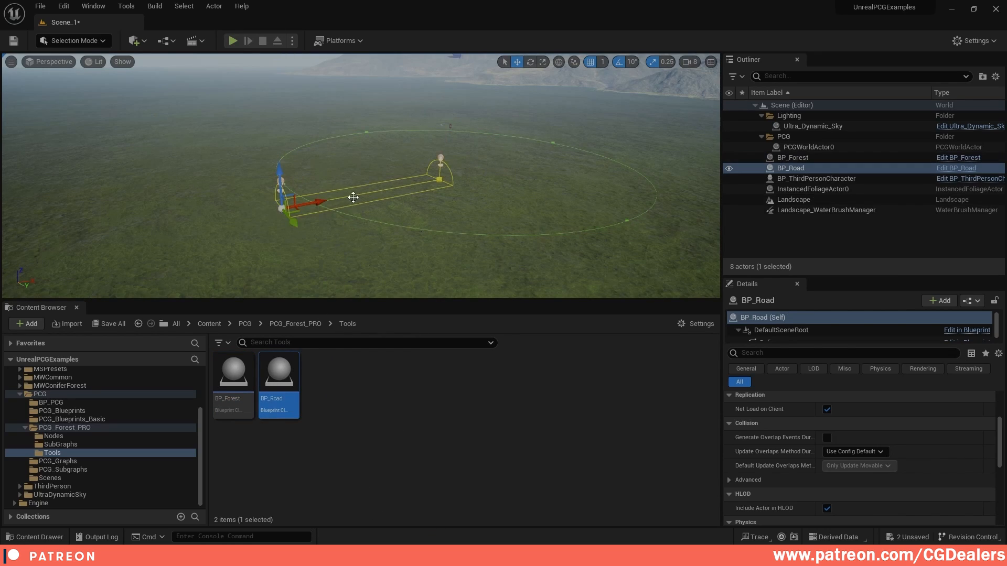
right_click_drag(448, 163, 345, 169)
left_click(369, 140)
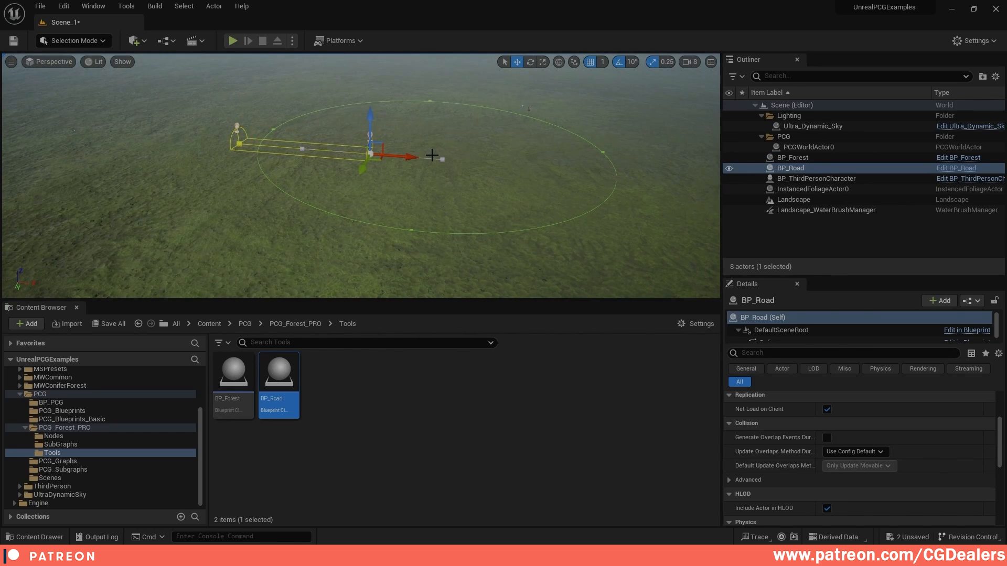
left_click_drag(388, 147, 665, 177)
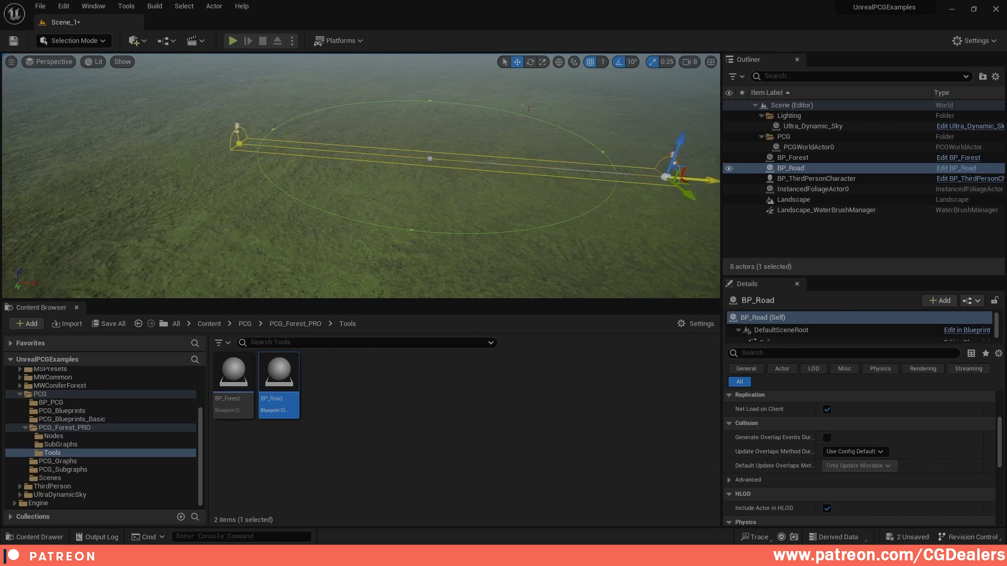
left_click(434, 164)
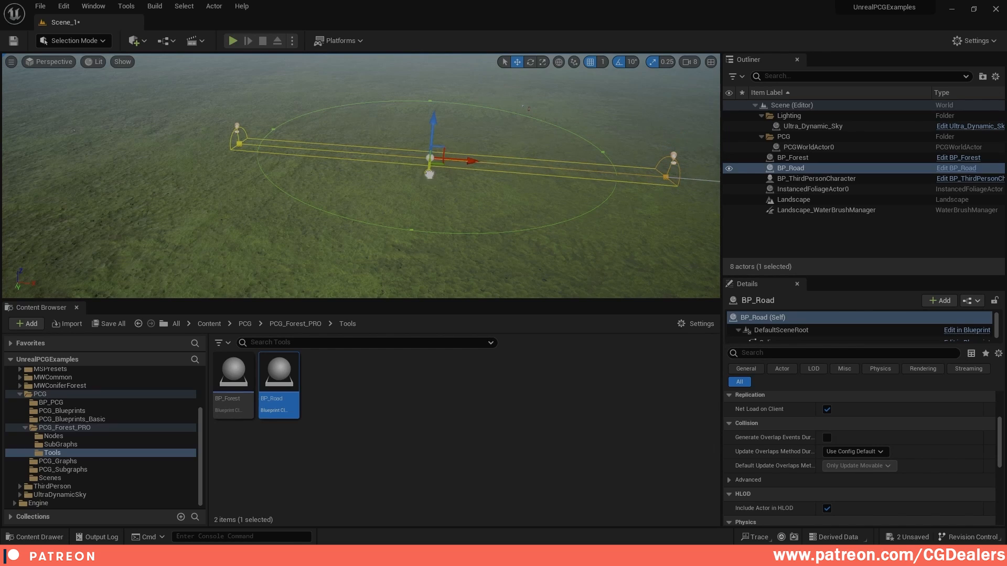
left_click_drag(429, 174, 418, 96)
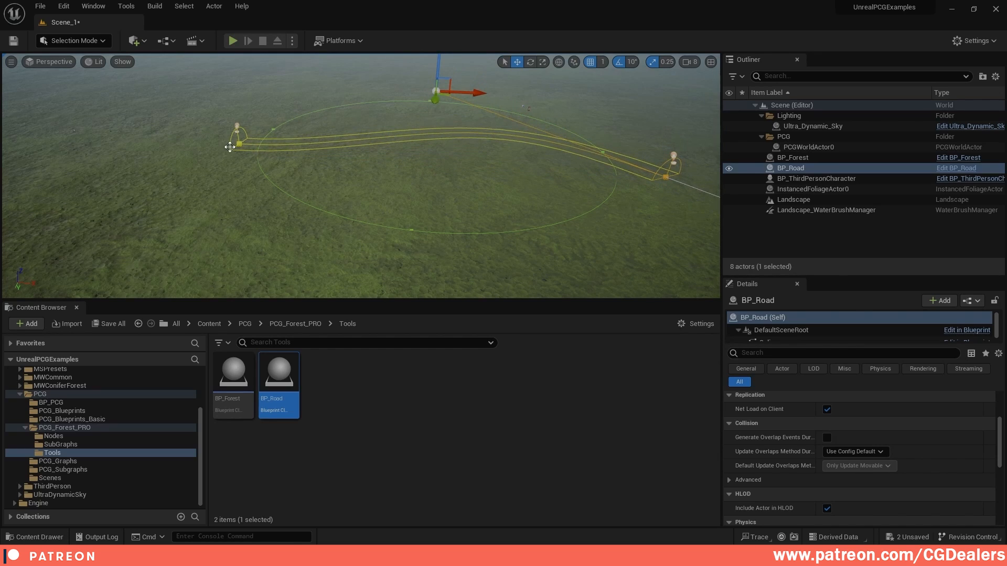
key("ctrl+z")
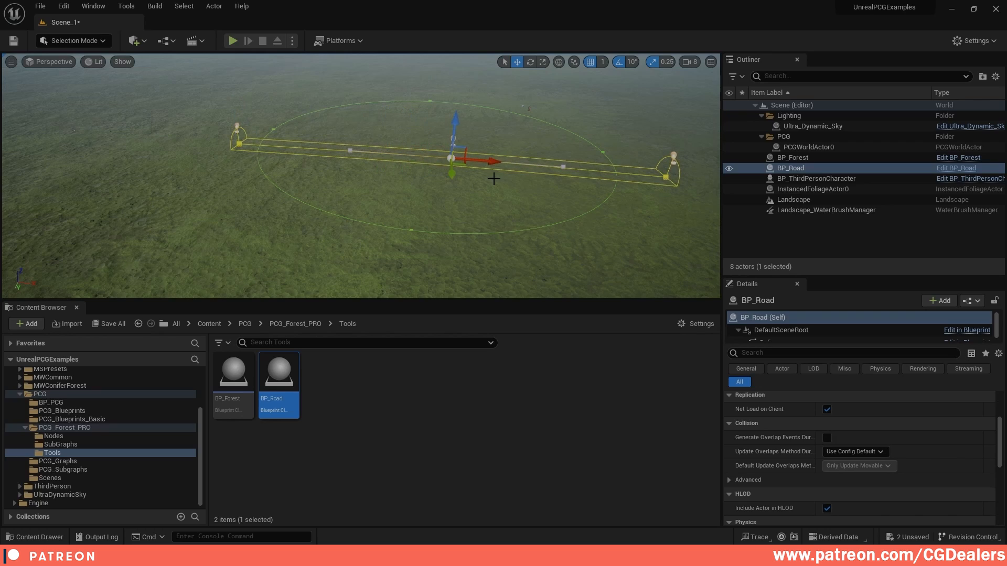
Shape the BP_Road spline with extra intermediate points so it winds through the forest circle in an S-curve
left_click_drag(453, 172, 291, 219)
left_click(366, 140)
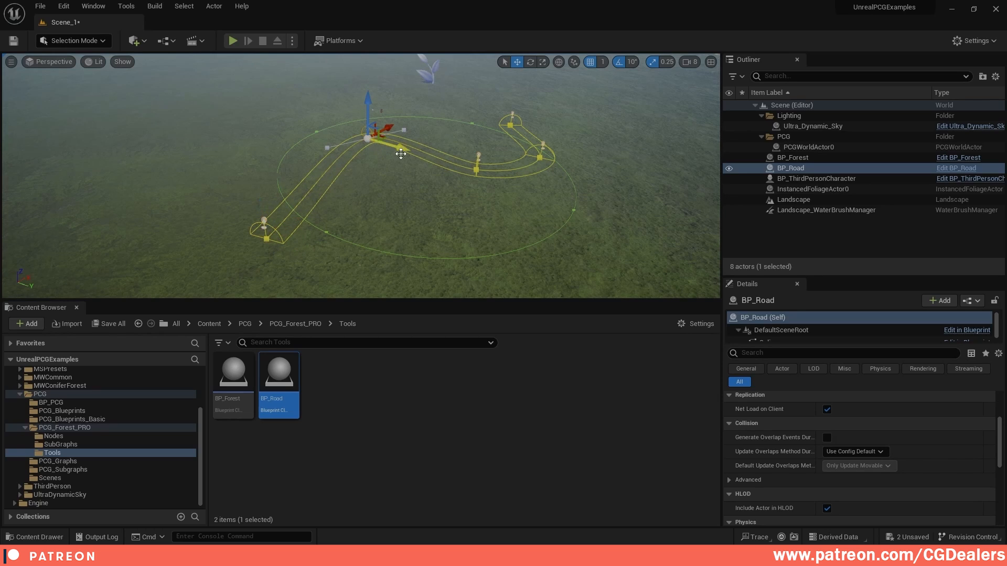
left_click_drag(400, 154, 433, 144)
left_click_drag(390, 214, 360, 232)
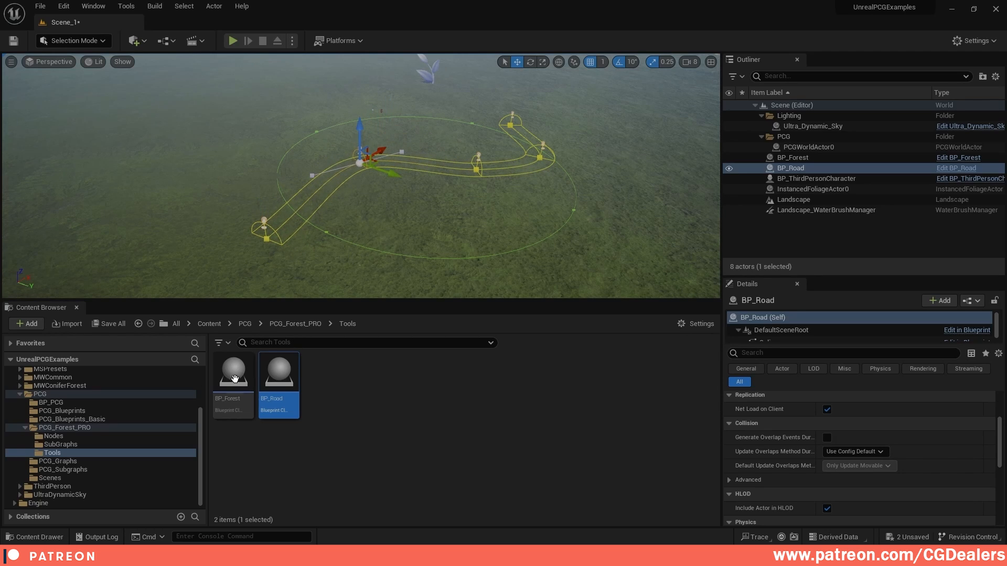
Place the PCG_Forest graph from the PCG_Forest_PRO folder in the level beside the forest spline to generate the forest
left_click(64, 428)
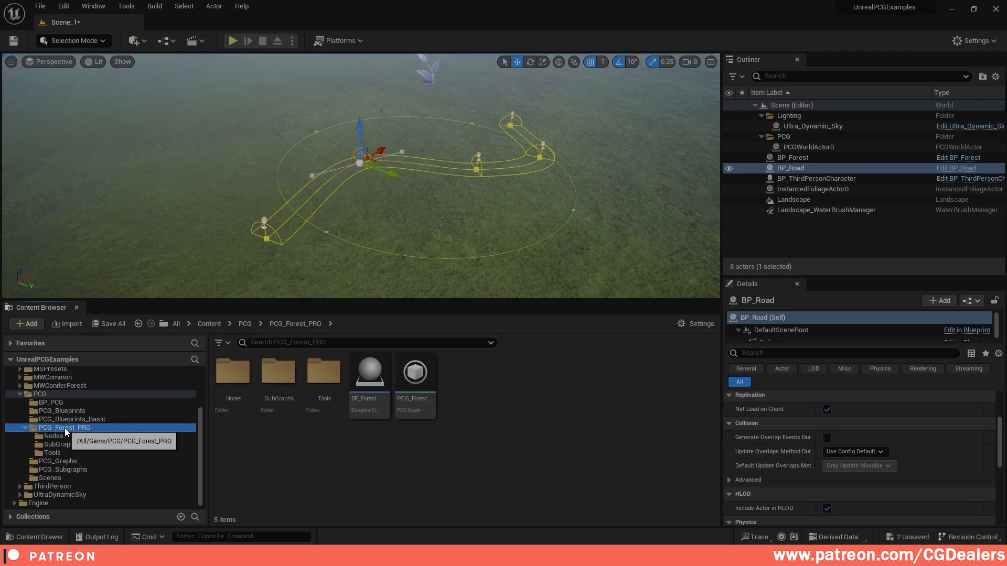
left_click(419, 387)
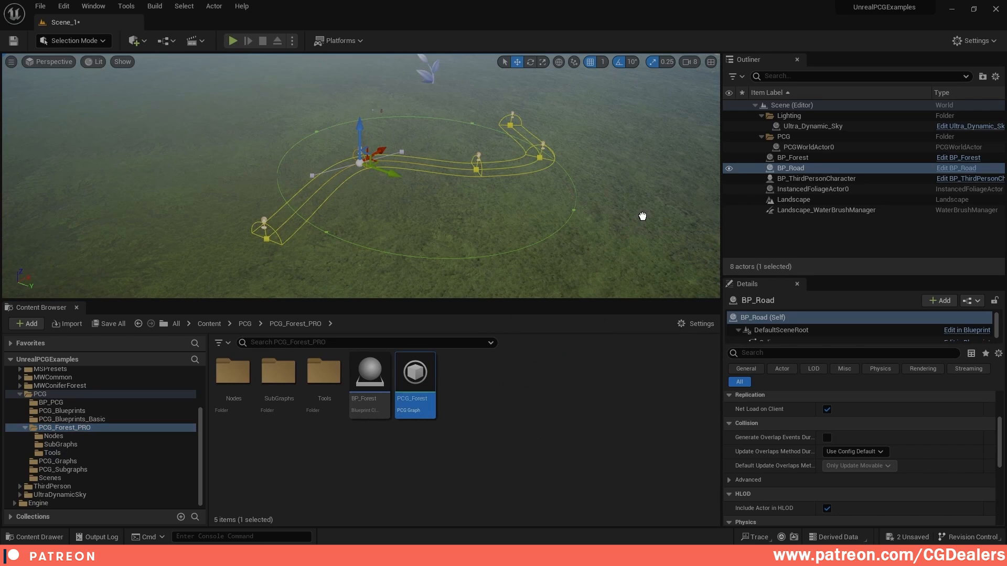
left_click_drag(643, 216, 644, 214)
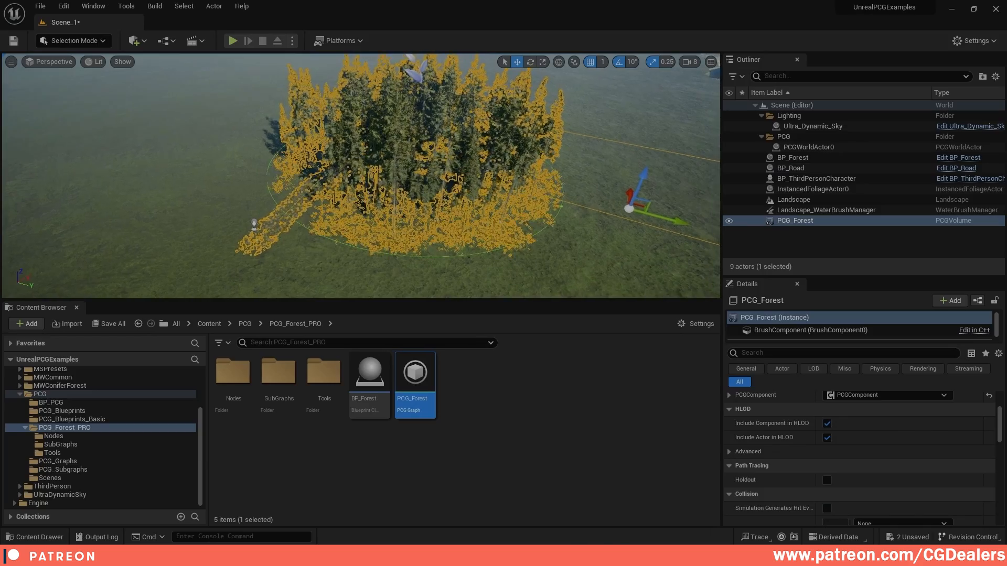
Examine the generated trees, ground cover and stone path up close and from above in a full-screen viewport
right_click_drag(493, 178, 472, 173)
right_click_drag(506, 118, 487, 131)
left_click(506, 118)
key("F11")
right_click_drag(359, 212, 538, 347)
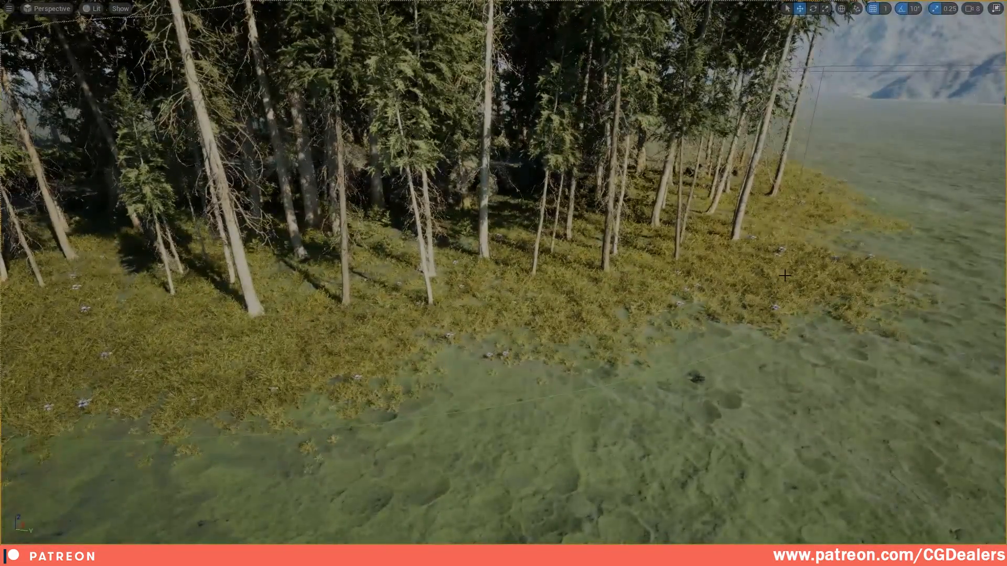
key("w")
right_click_drag(766, 268, 754, 294)
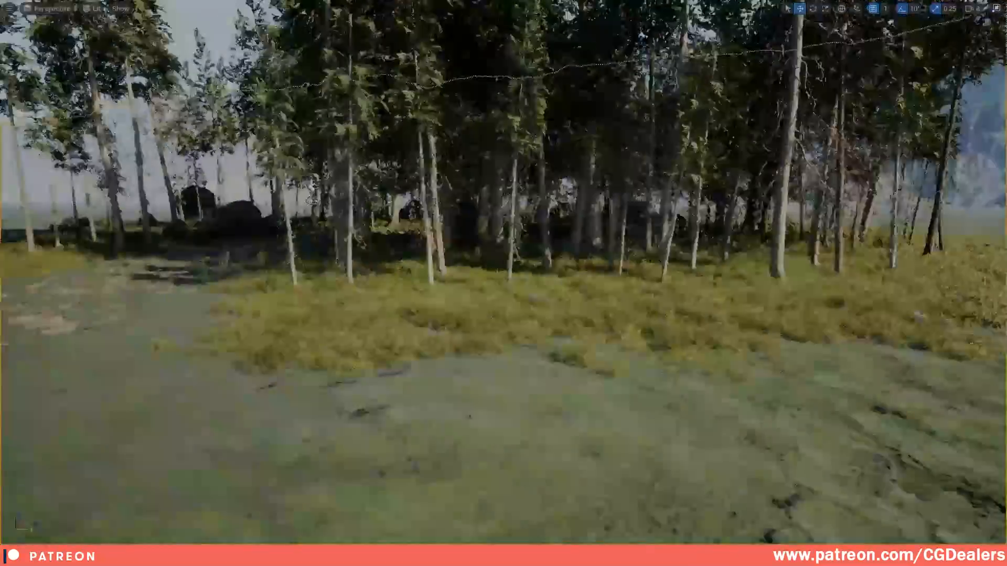
right_click_drag(971, 17, 971, 17)
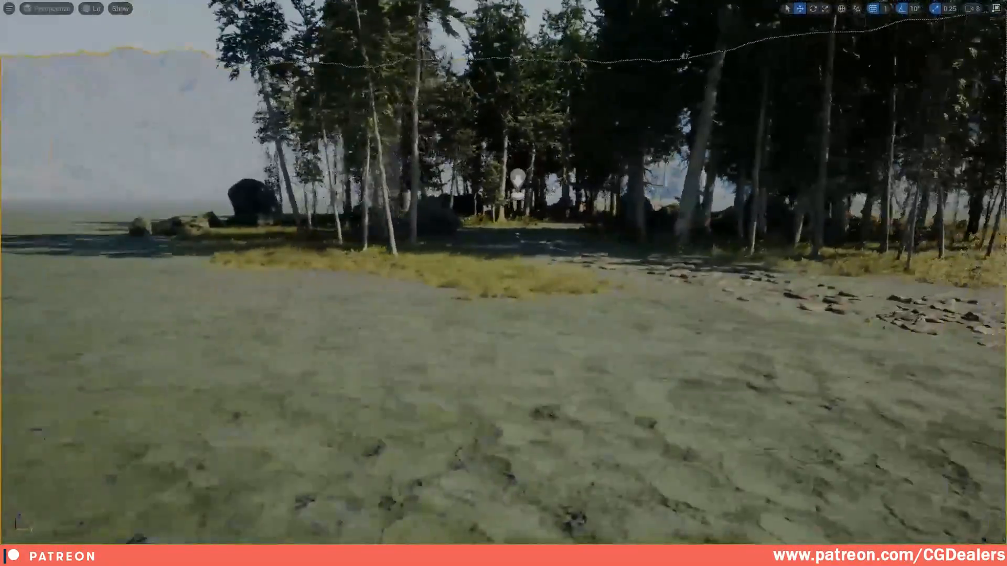
left_click(971, 11)
left_click_drag(975, 33, 934, 33)
mouse_move(839, 157)
right_mouse_down()
mouse_move(839, 115)
mouse_move(839, 200)
mouse_move(839, 118)
mouse_move(934, 123)
mouse_move(912, 123)
mouse_move(905, 79)
mouse_move(901, 100)
mouse_move(865, 126)
mouse_move(881, 150)
mouse_move(891, 134)
mouse_move(850, 131)
right_mouse_up()
key("w")
key("w")
key("w")
key("w")
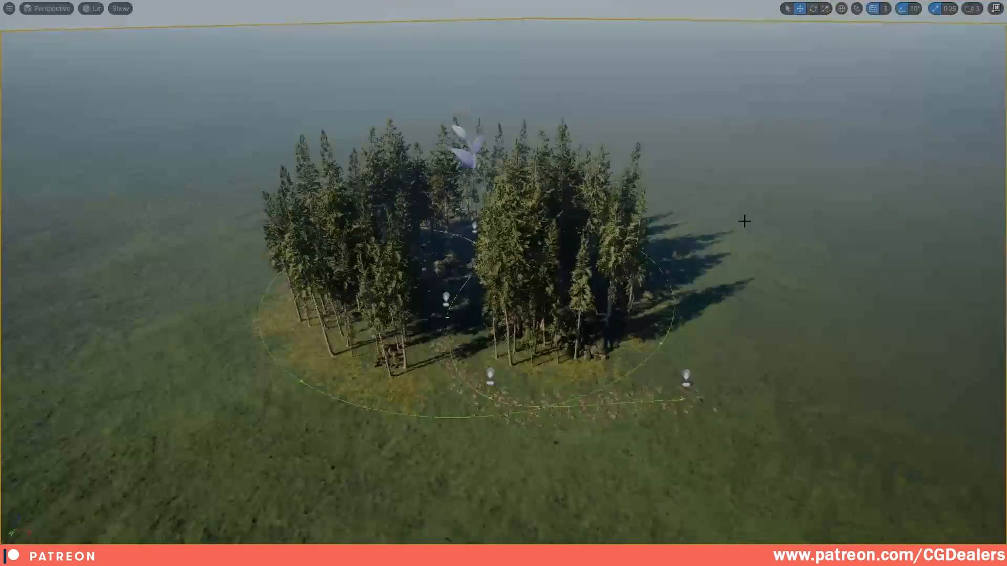
key("F11")
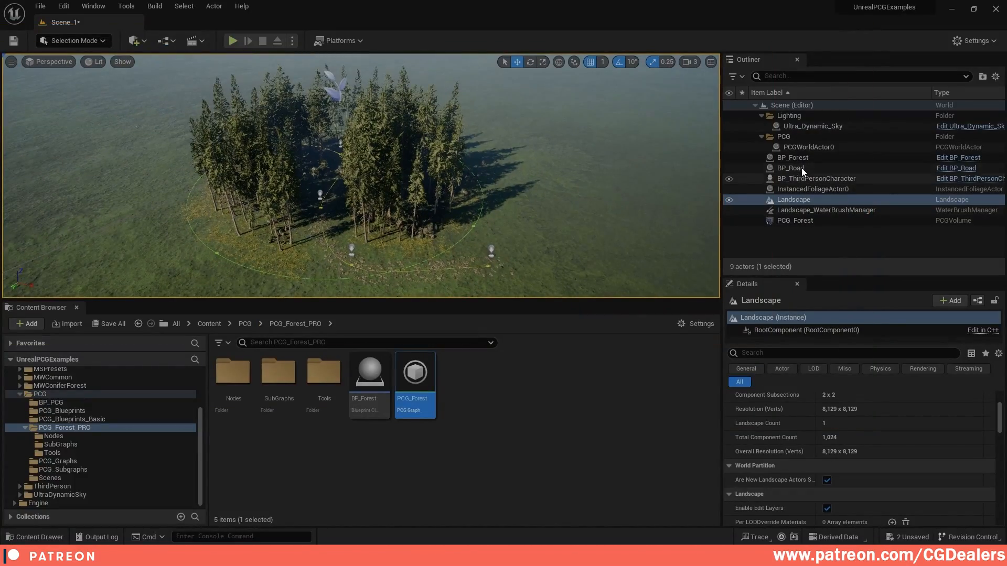
Reroute the BP_Road path by moving its middle spline point sideways among the trees
left_click(800, 168)
left_click(318, 208)
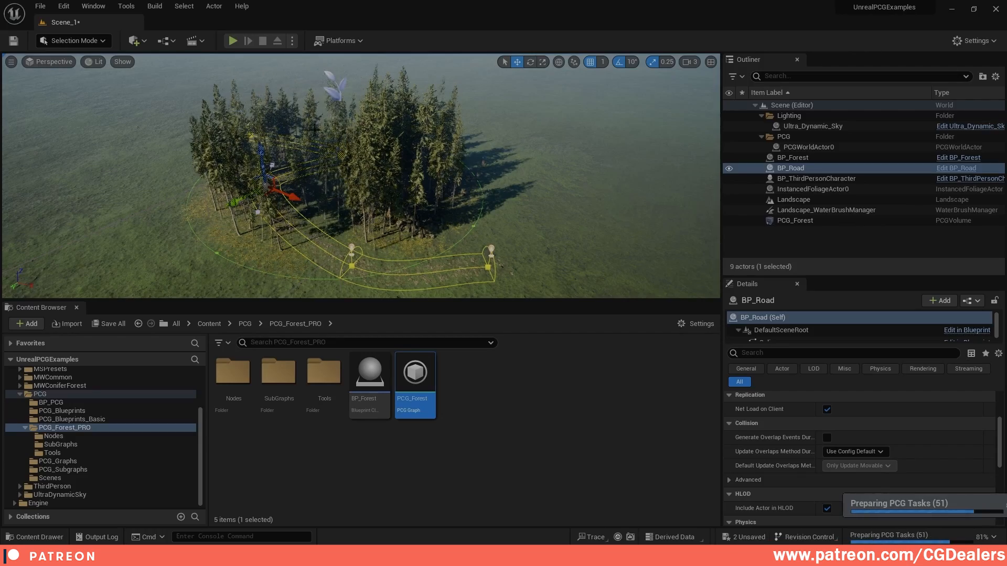
Enlarge the forest by moving two BP_Forest spline points outward on different sides of the tree area
right_click_drag(329, 217, 489, 186)
key("w")
key("s")
double_click(814, 157)
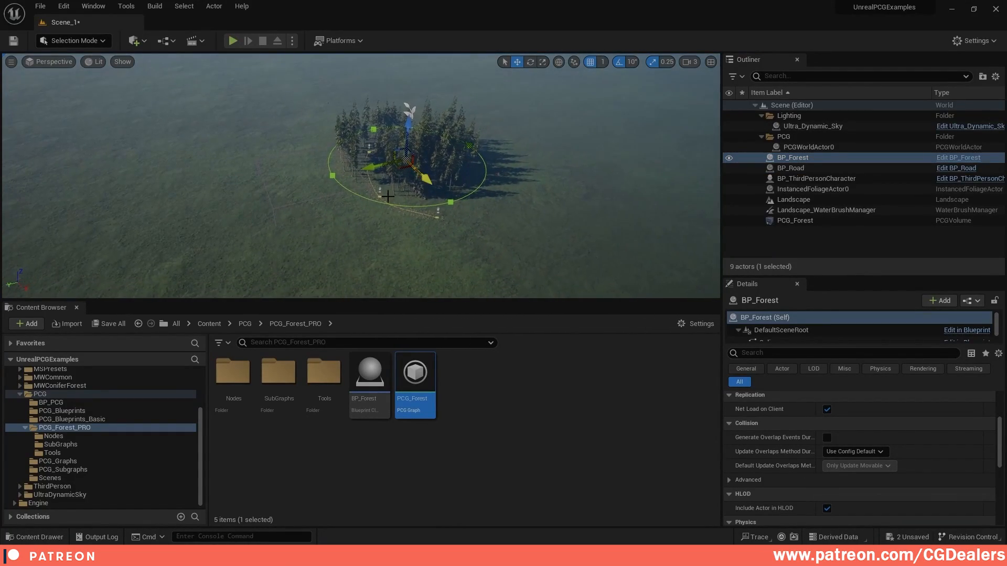
left_click(333, 175)
mouse_move(301, 181)
left_mouse_down()
mouse_move(261, 189)
mouse_move(300, 184)
left_mouse_up()
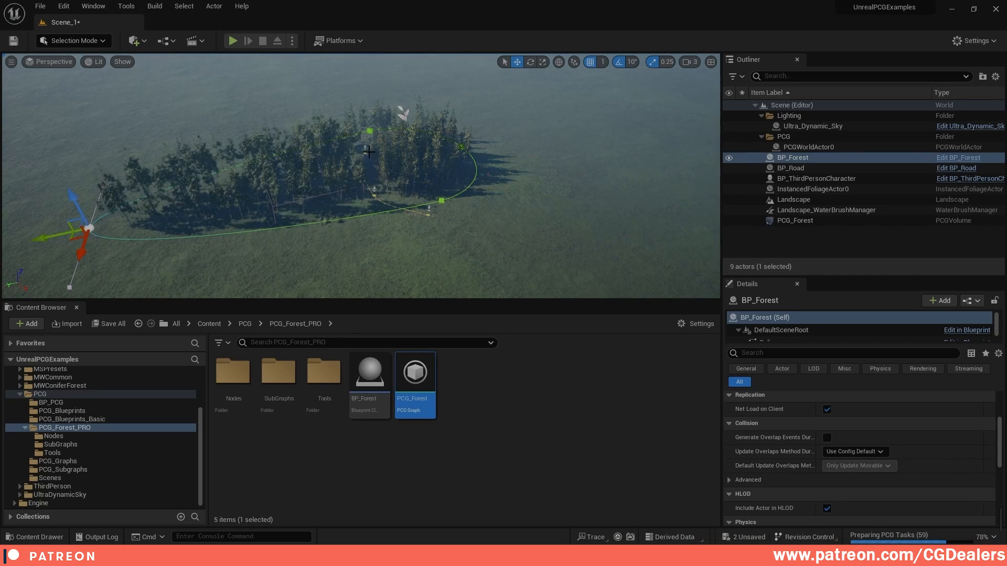
right_click_drag(302, 164, 398, 168)
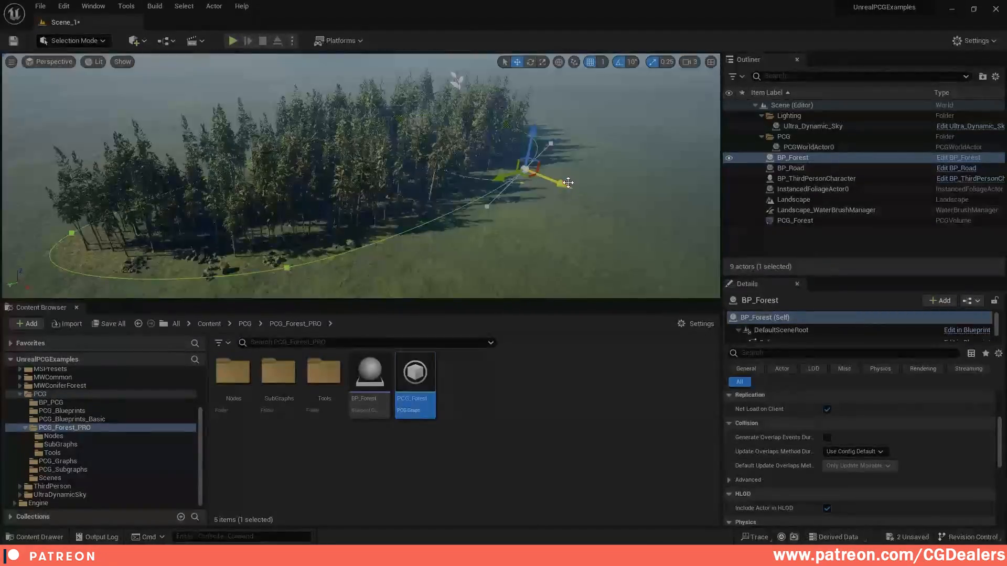
left_click_drag(568, 182, 689, 234)
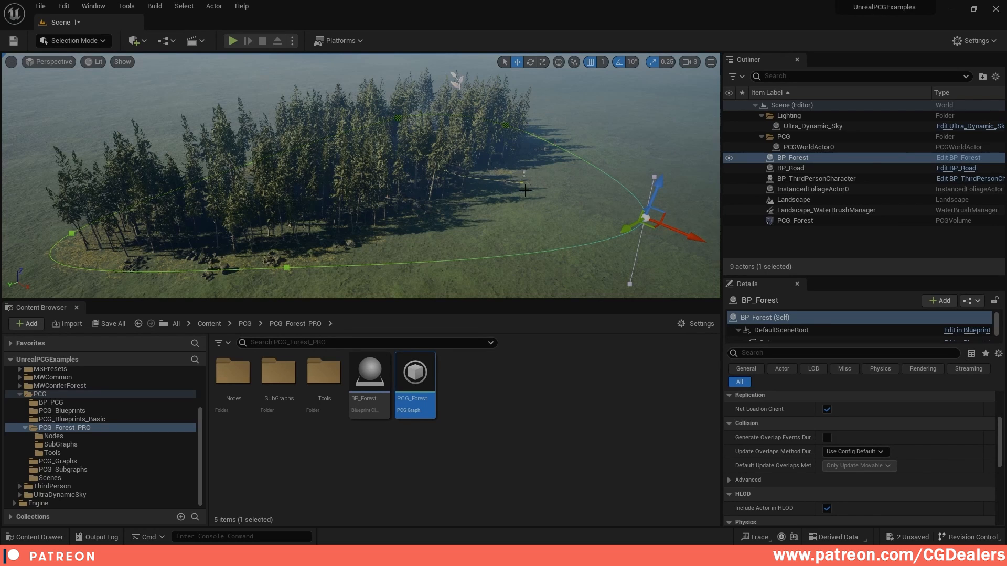
right_click_drag(526, 176, 702, 186)
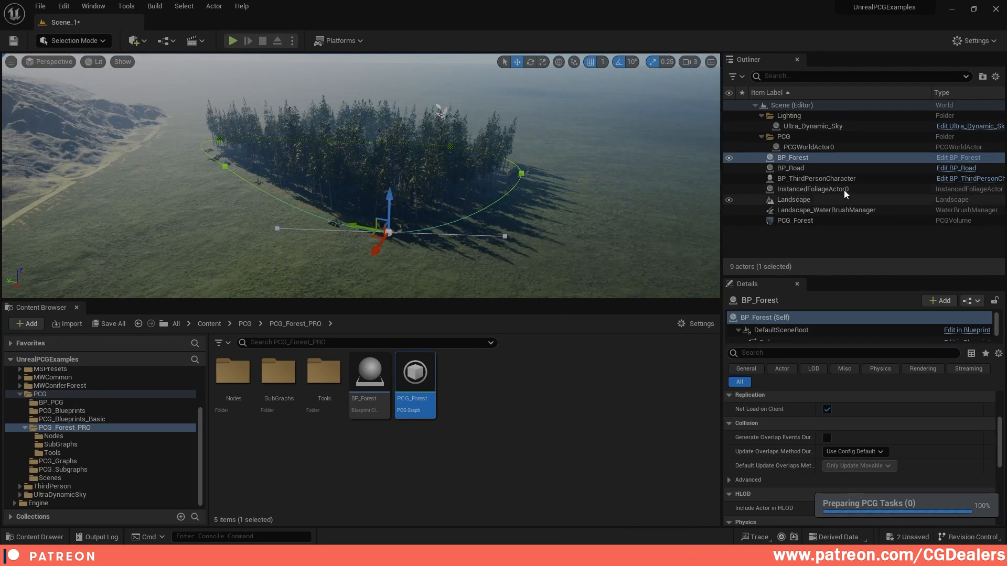
Extend the BP_Road path out of the forest by moving its nearest end spline point onto the open ground beyond the trees
left_click(792, 168)
left_click(387, 190)
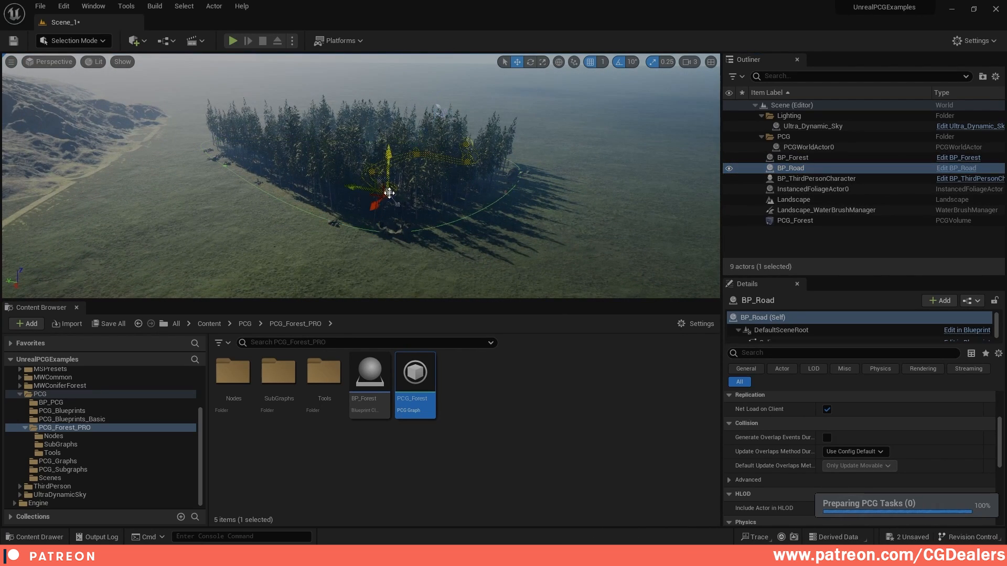
left_click_drag(373, 202, 267, 275)
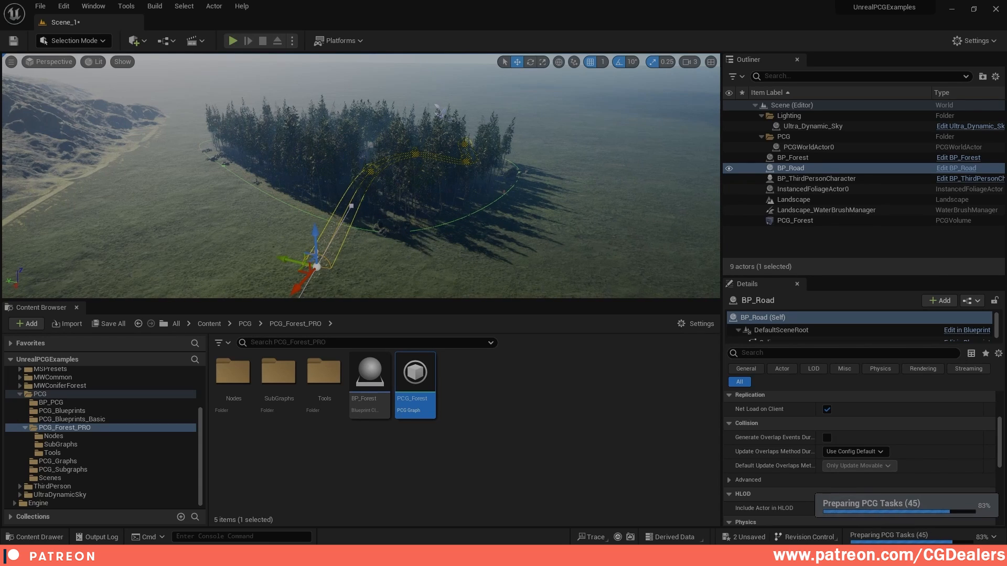
Examine the extended path among the trees and the forest's outer edge up close in a full-screen viewport
right_click_drag(439, 109, 505, 110)
key("w")
left_click(221, 252)
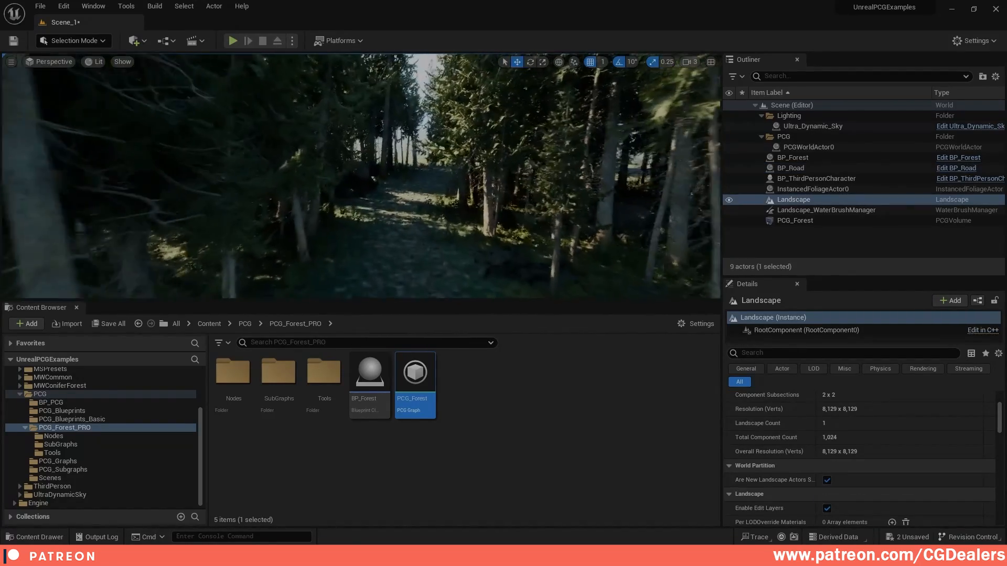
key("F11")
mouse_move(418, 221)
right_mouse_down()
mouse_move(586, 243)
mouse_move(418, 285)
mouse_move(418, 222)
mouse_move(455, 255)
mouse_move(488, 227)
mouse_move(556, 246)
mouse_move(697, 233)
mouse_move(99, 236)
mouse_move(110, 236)
mouse_move(68, 215)
mouse_move(19, 298)
mouse_move(17, 285)
mouse_move(37, 273)
mouse_move(26, 209)
mouse_move(39, 268)
mouse_move(52, 242)
right_mouse_up()
key("w")
key("s")
key("w")
key("s")
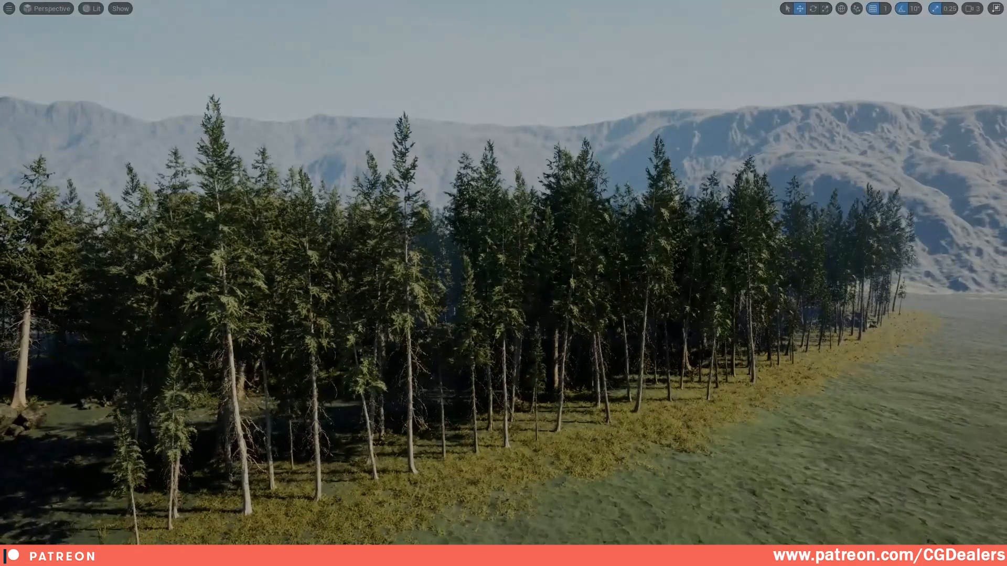
key("F11")
Open the PCG_Water graph from the SubGraphs folder and inspect the actor selection class of the Rivers and Lakes spline data nodes
left_click(78, 447)
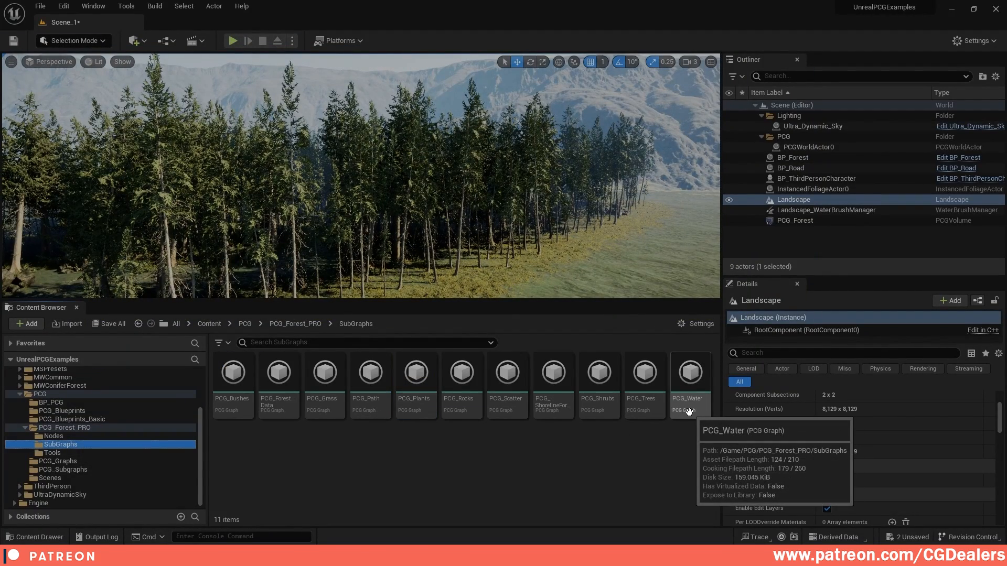
left_click(688, 412)
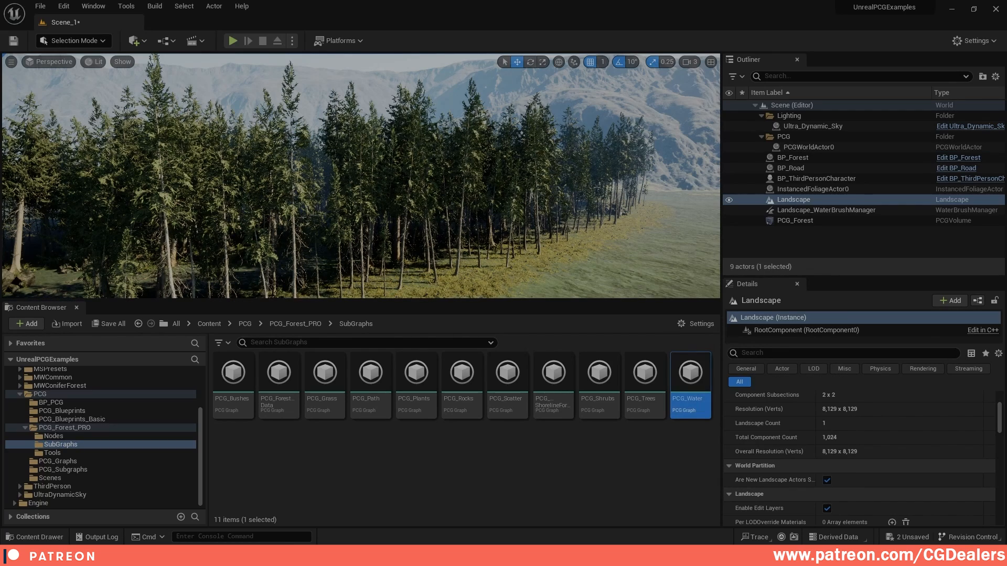
double_click(689, 412)
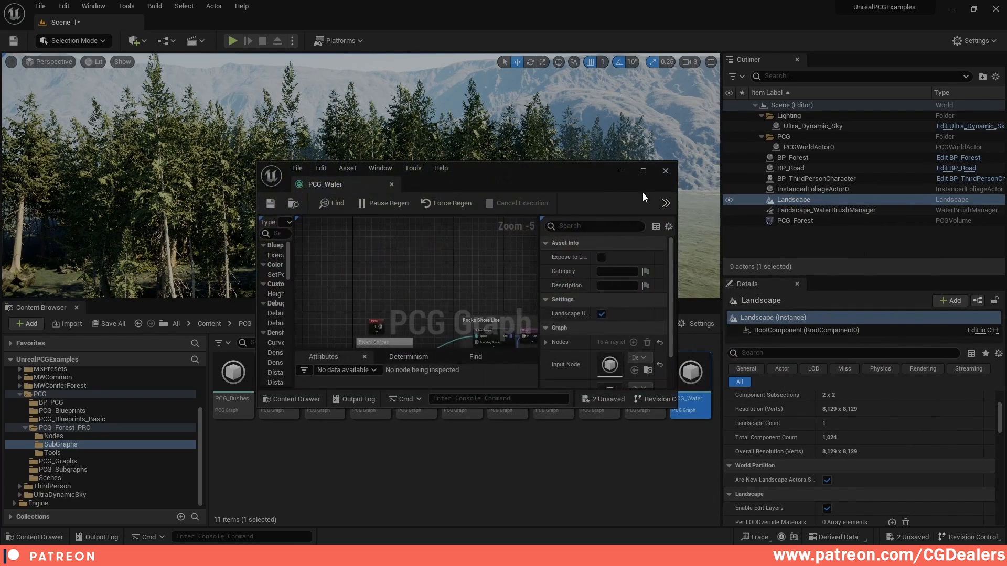
scroll(540, 214, "up", 3)
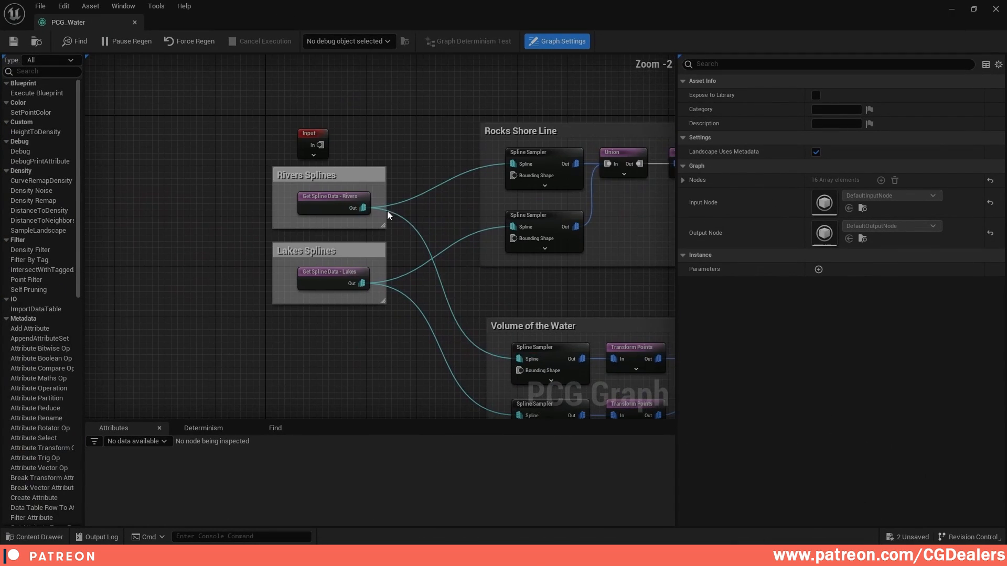
left_click(326, 195)
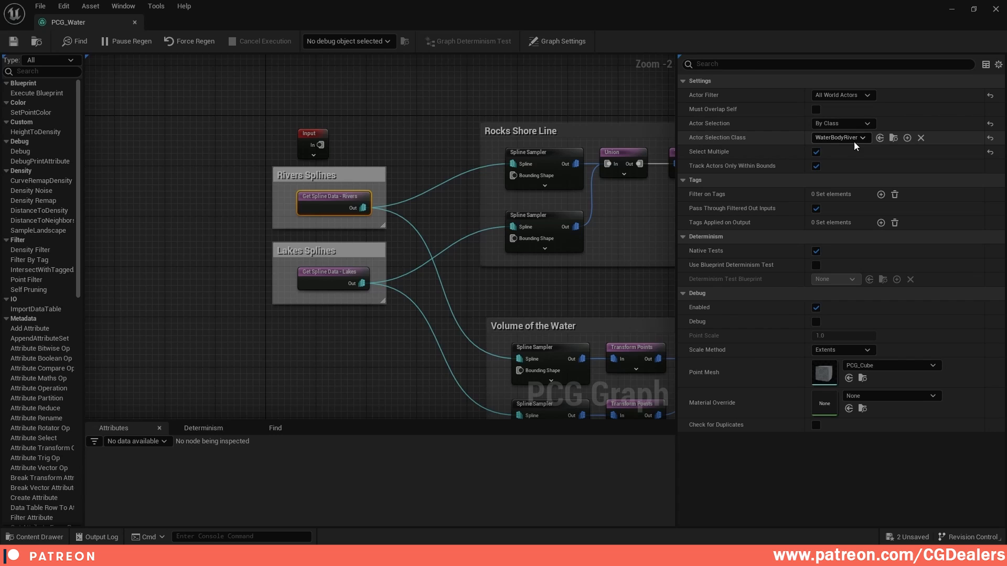
left_click(342, 278)
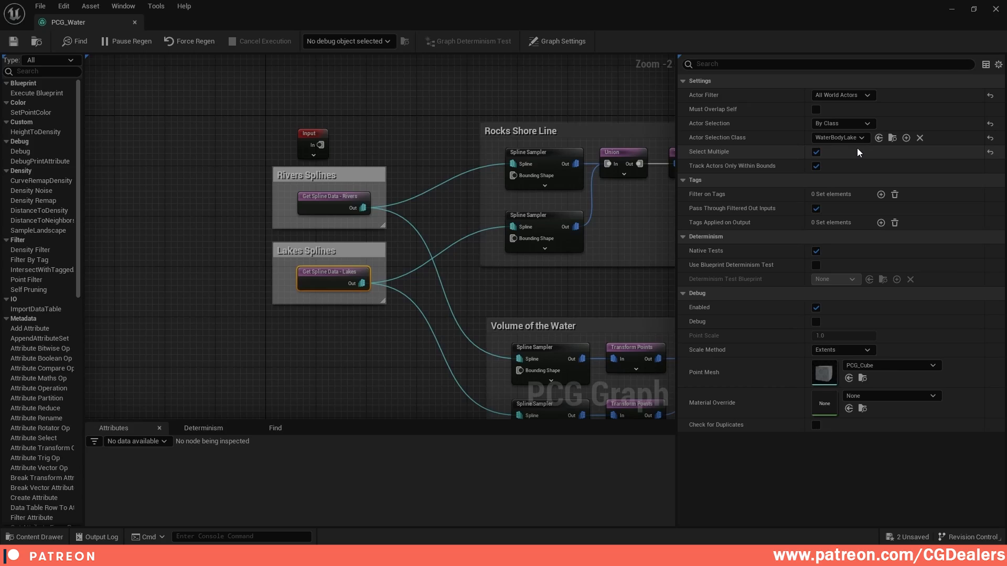
left_click(999, 11)
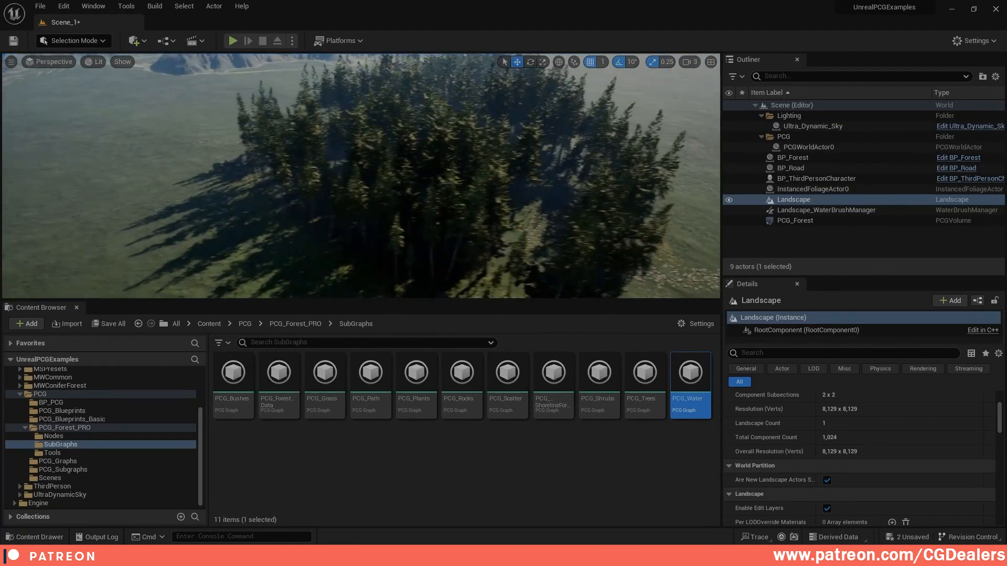
Search the placeable actors for "river" and the plugins list for "water"
left_click(137, 40)
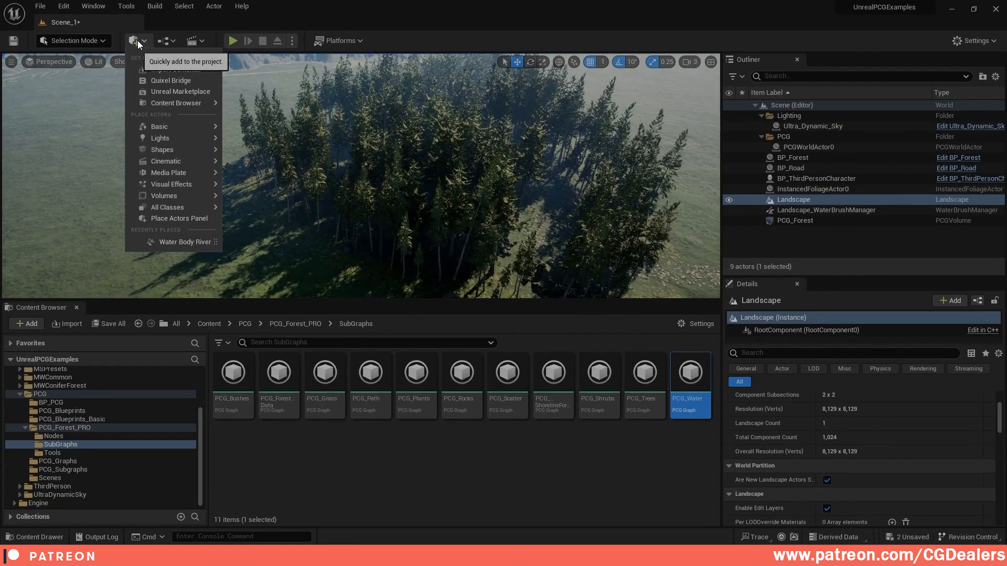
type("river")
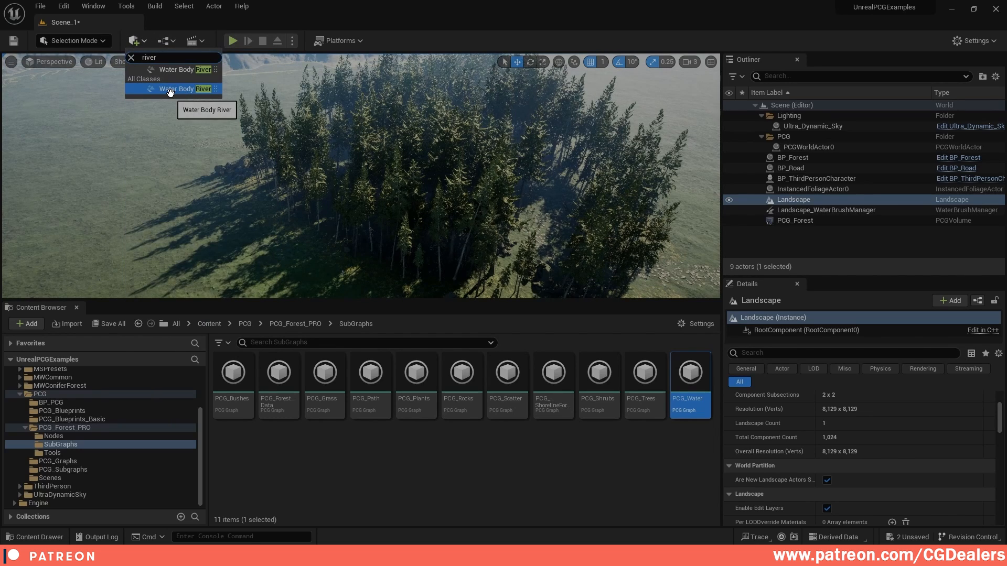
left_click(63, 7)
left_click(91, 171)
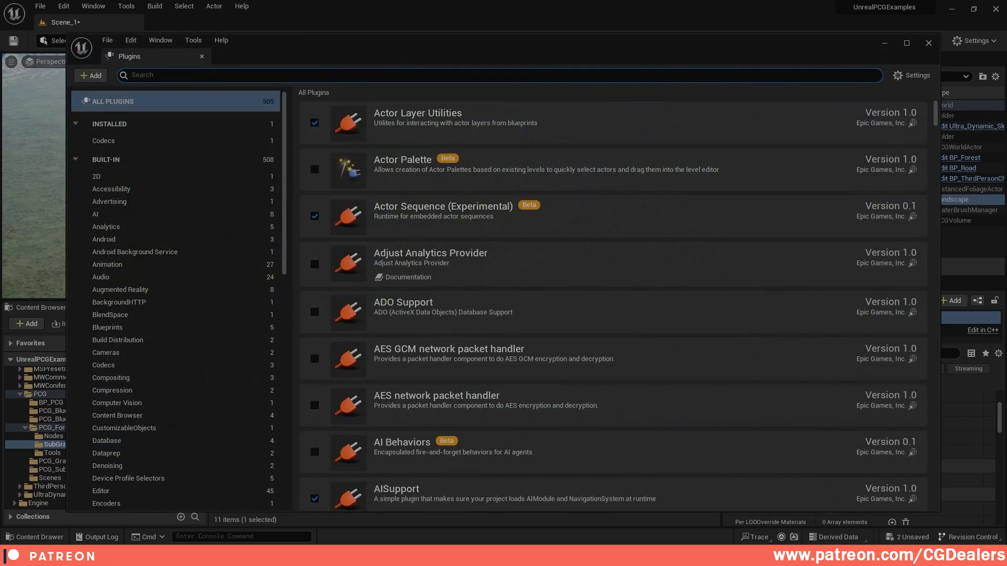
type("water")
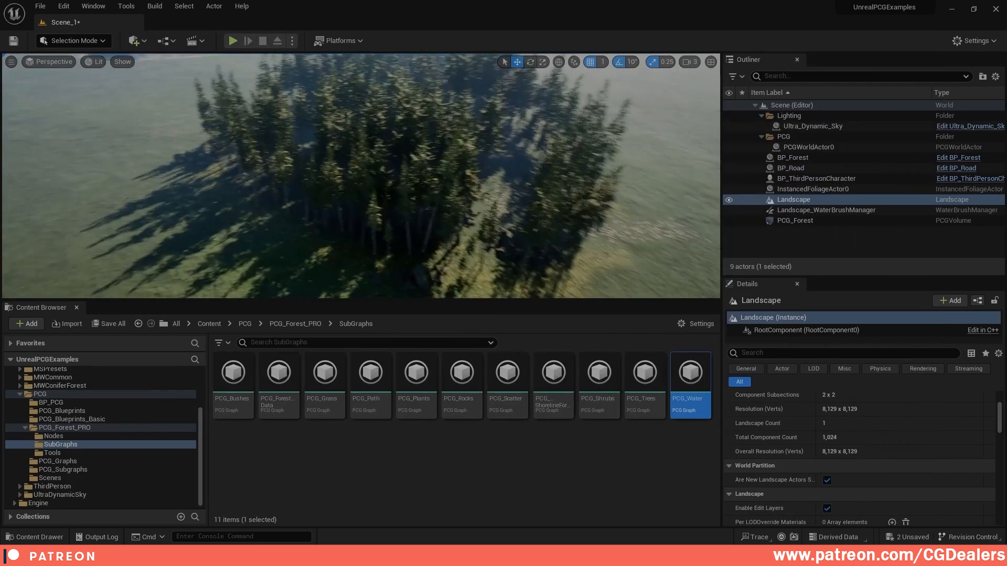
Place a Water Body River actor in the level on the open ground beside the forest
left_click(137, 44)
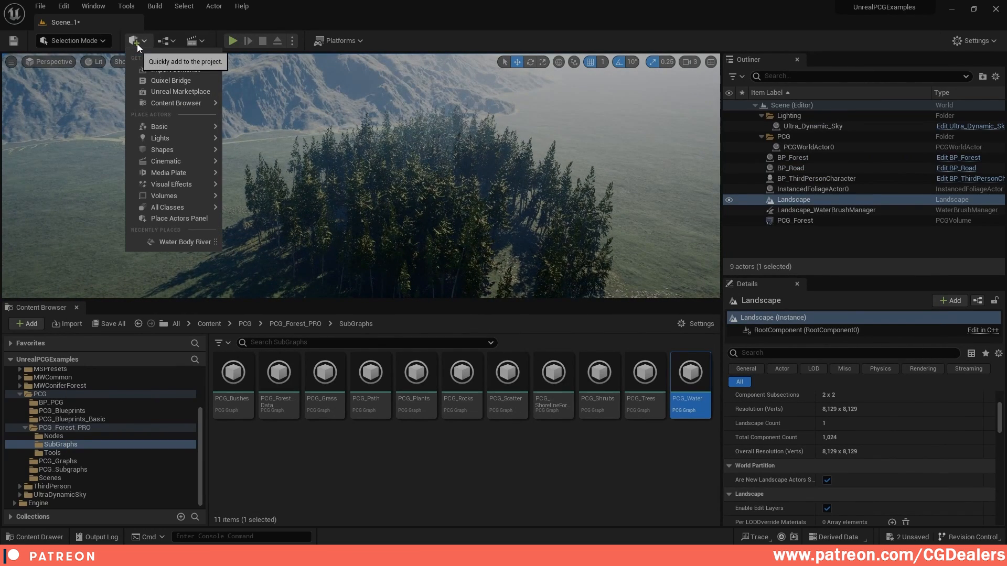
type("river")
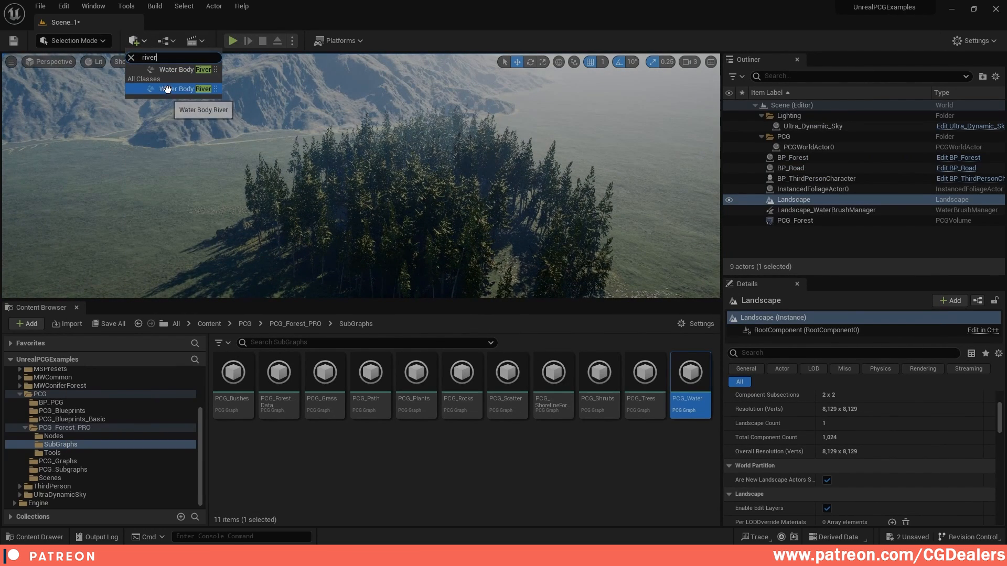
left_click_drag(167, 89, 245, 251)
left_click_drag(245, 251, 245, 251)
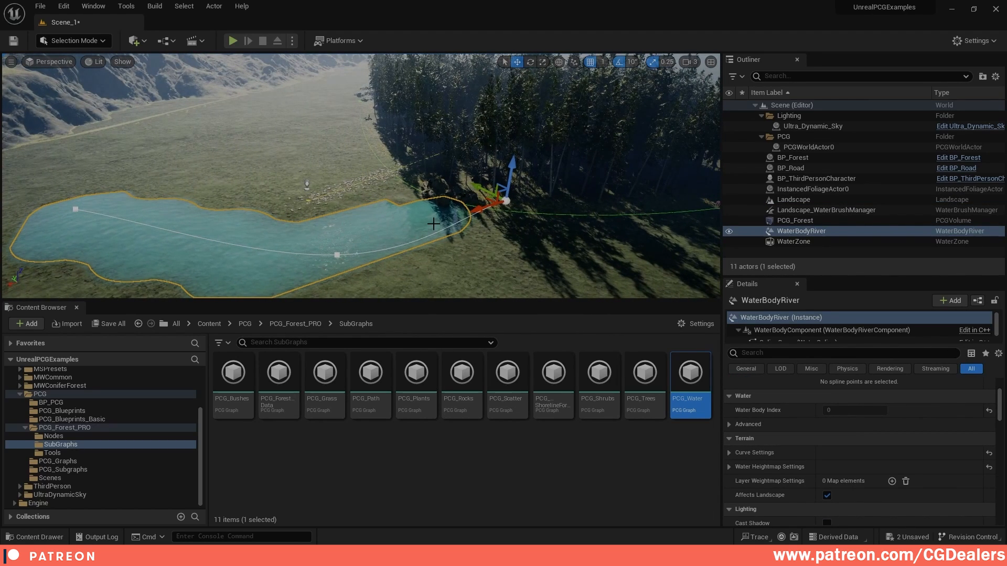
Route the river through the forest by moving its spline point nearest the trees across to the far side
left_click(506, 200)
right_click_drag(506, 201, 506, 201)
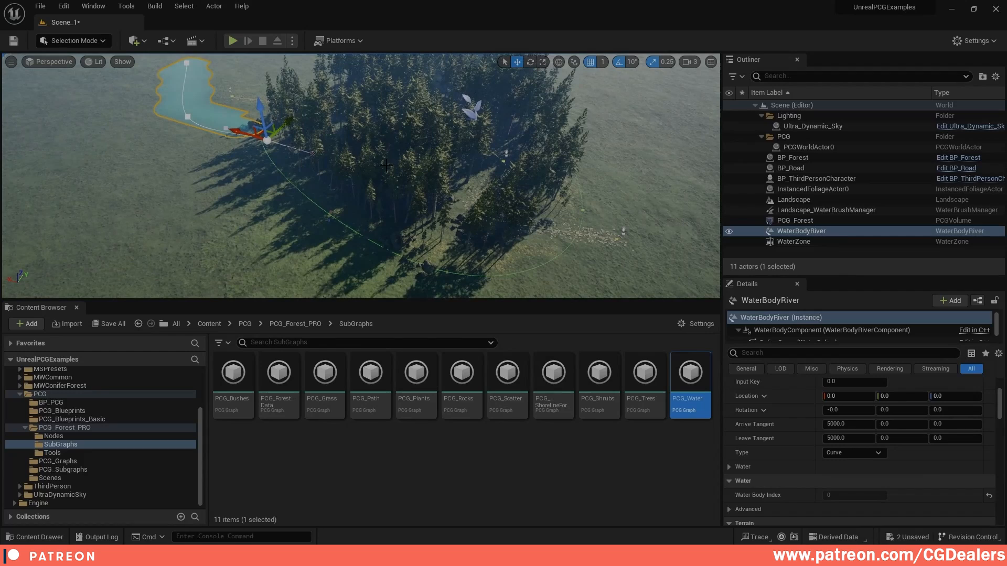
left_click_drag(236, 132, 714, 272)
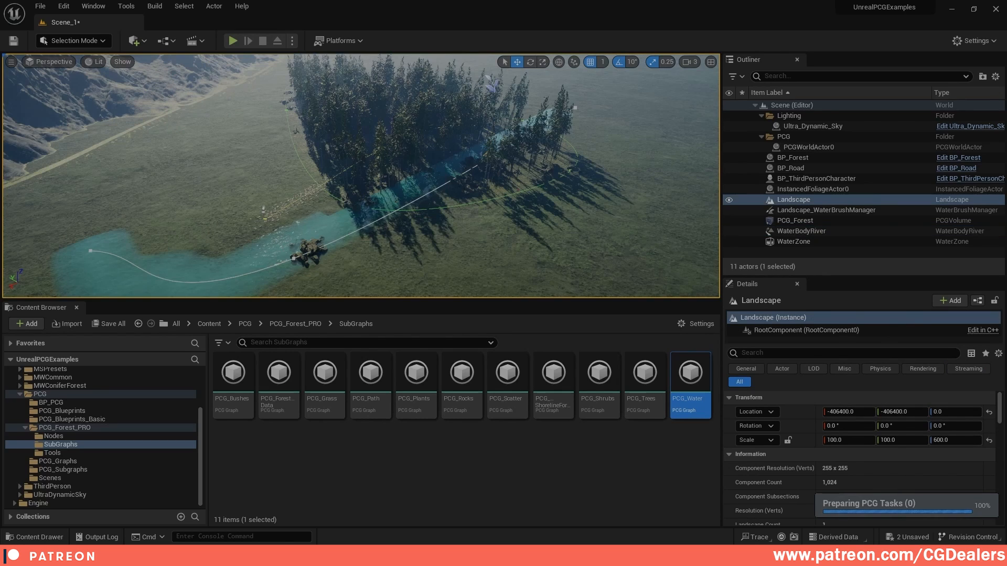
right_click_drag(403, 180, 403, 180)
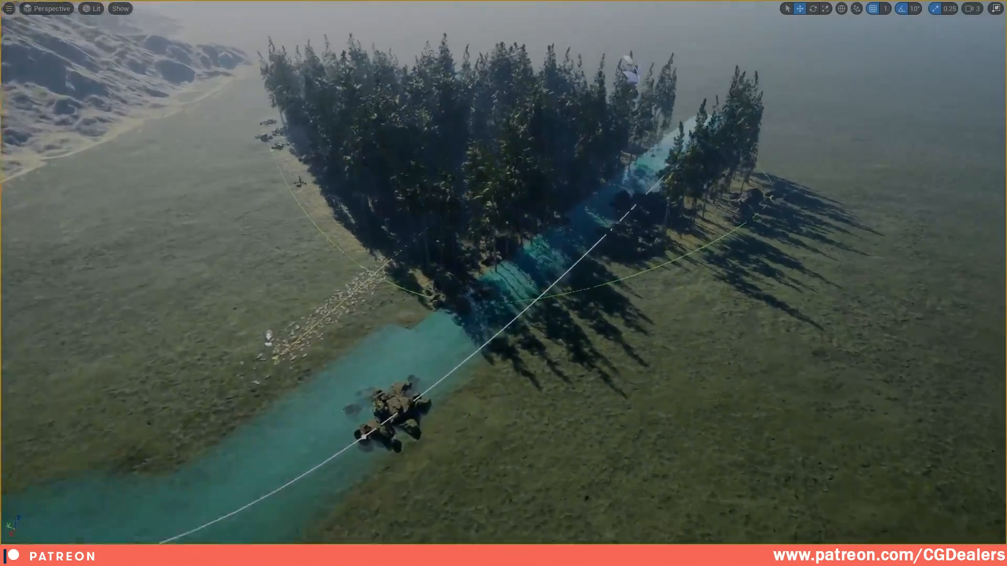
right_click_drag(503, 283, 629, 367)
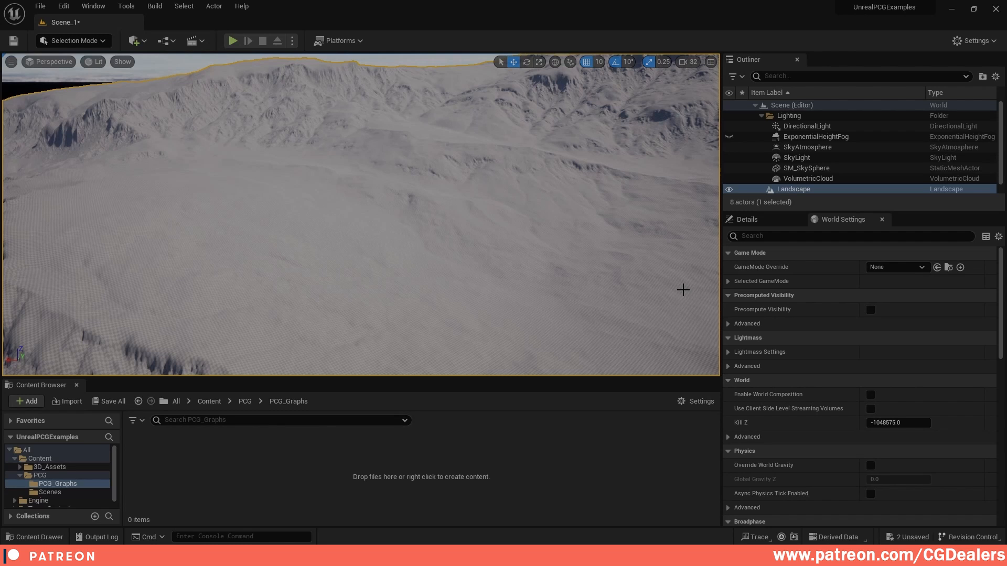
Search the plugins list for "procedural" to check the Procedural Content Generation Framework plugin
right_click_drag(429, 260, 577, 131)
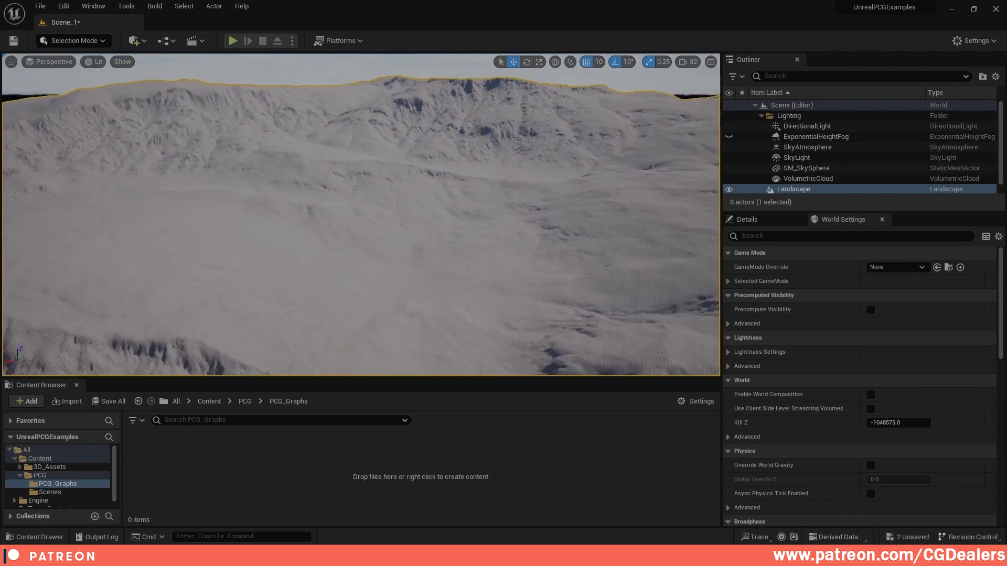
right_click_drag(361, 214, 487, 203)
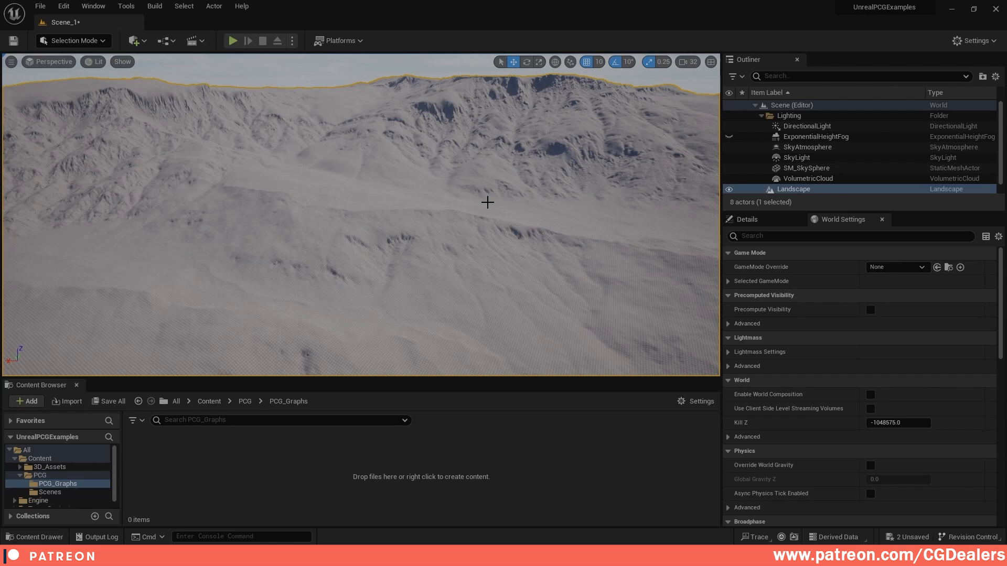
left_click(69, 9)
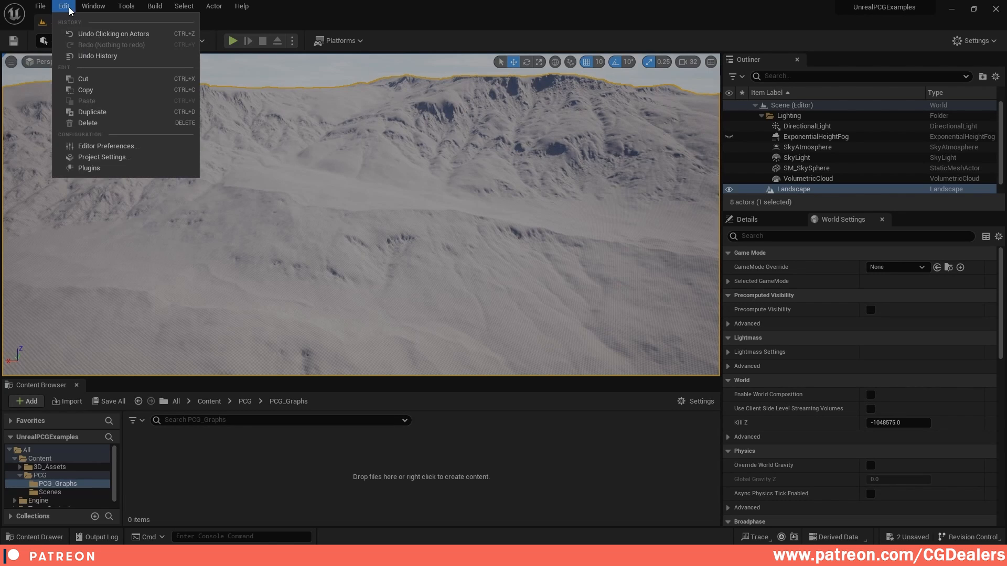
left_click(110, 169)
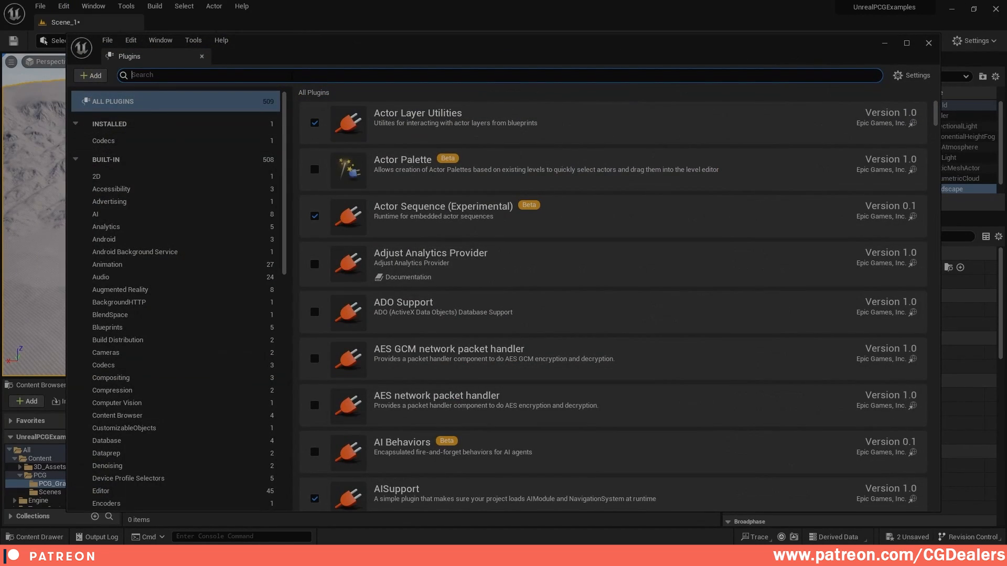
type("procedural")
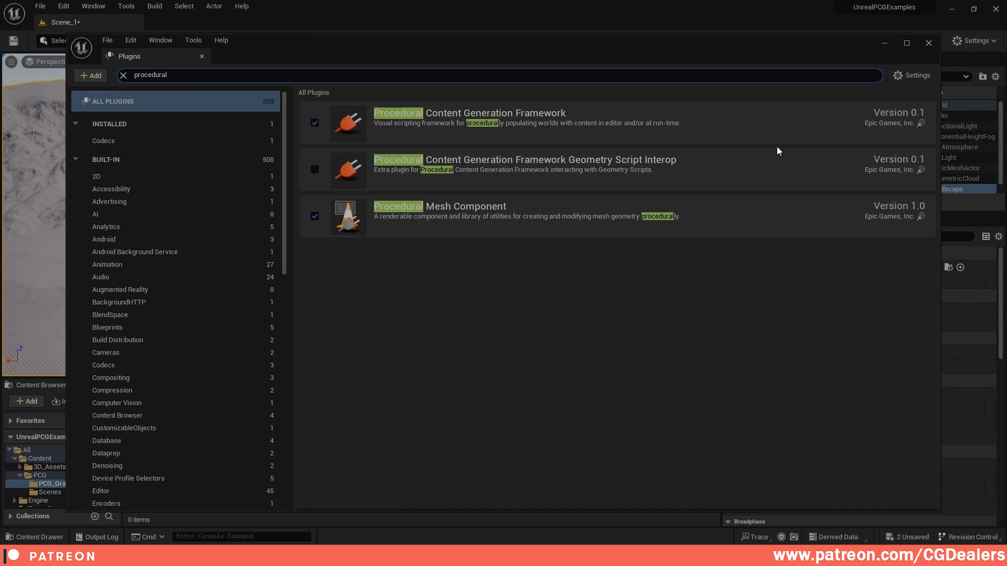
left_click(928, 42)
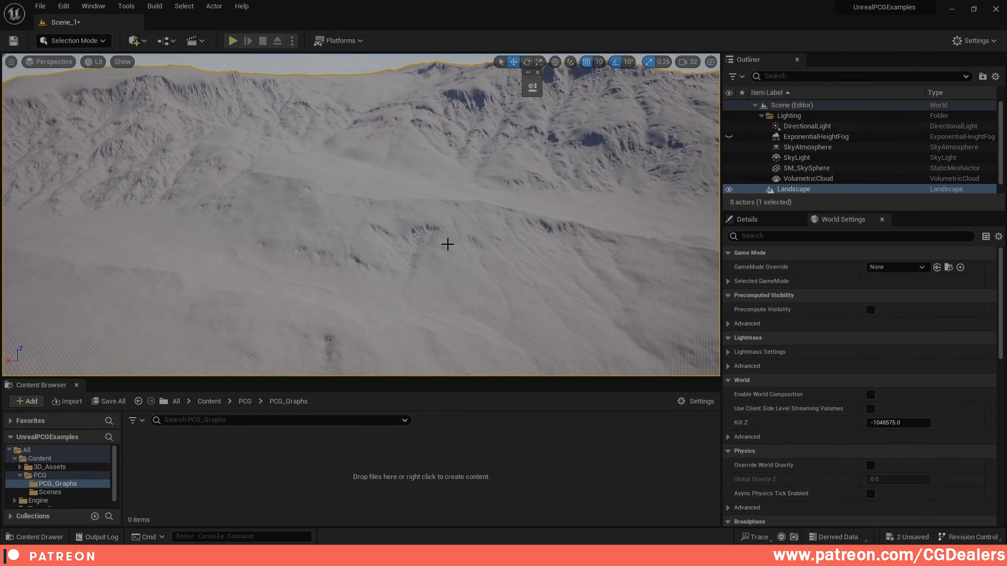
Create a PCG Graph asset named PGC_BasicGraph in the PCG_Graphs folder
right_click_drag(476, 192, 571, 180)
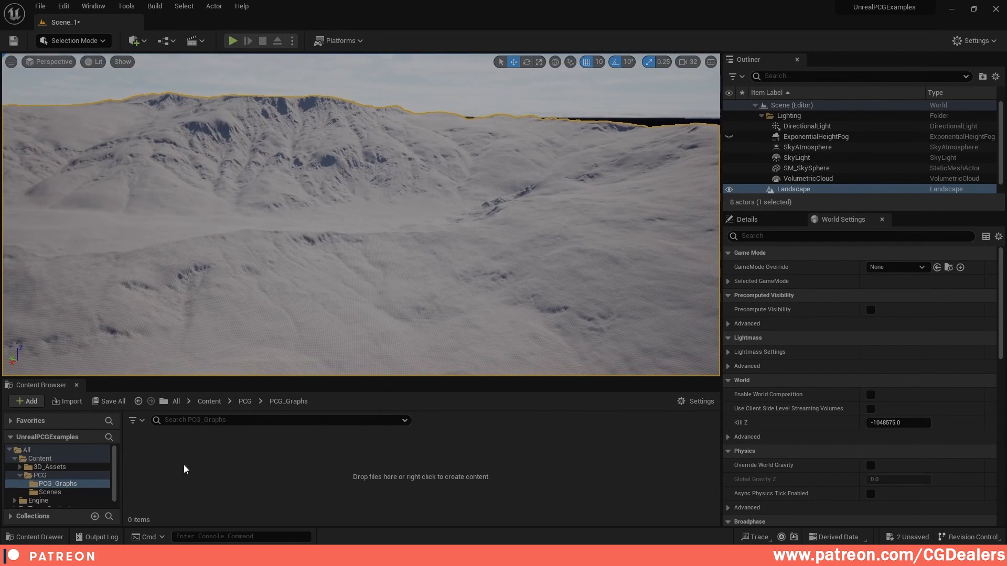
right_click(218, 449)
mouse_move(262, 377)
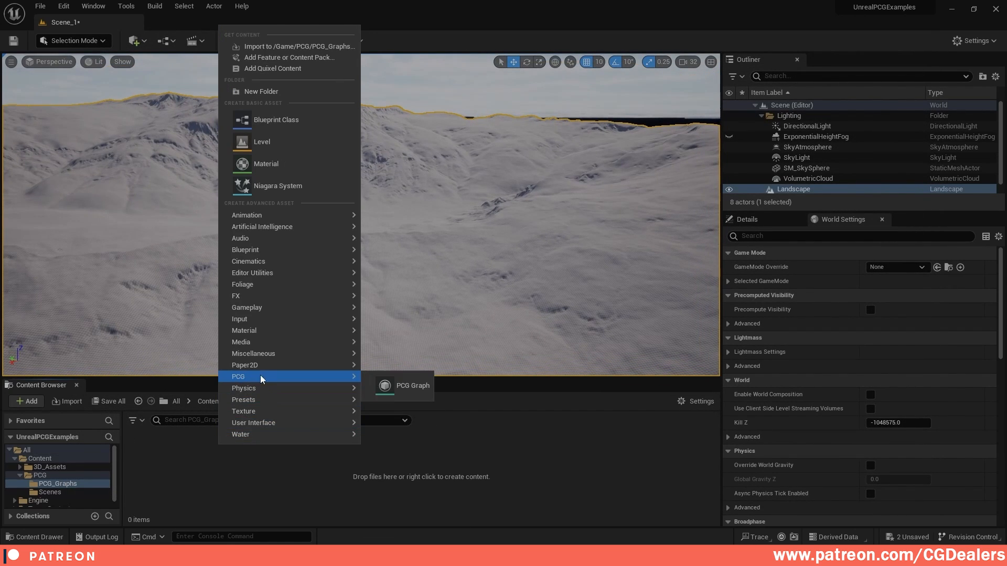
left_click(411, 388)
type("PG")
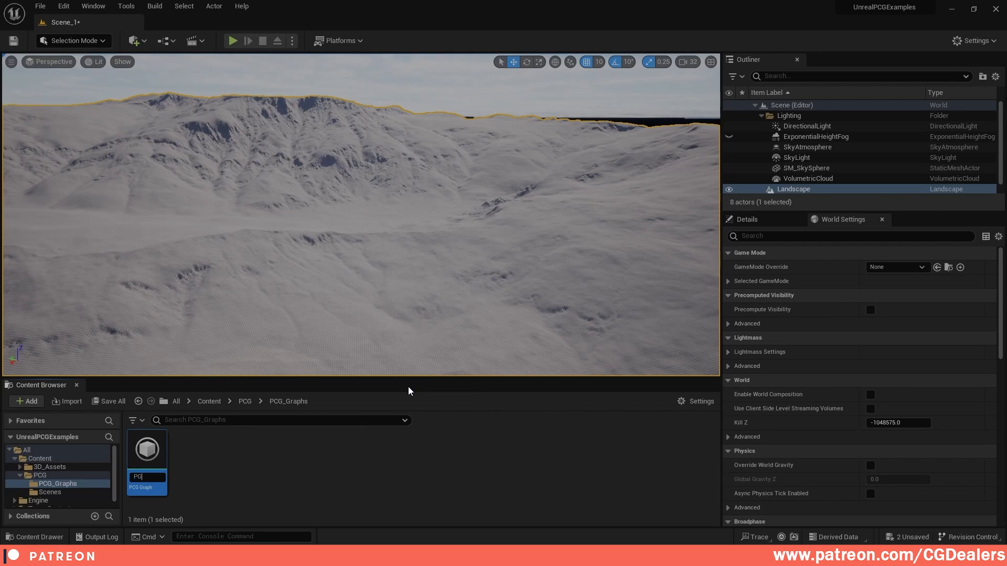
type("C_Basic_Graph")
key("Return")
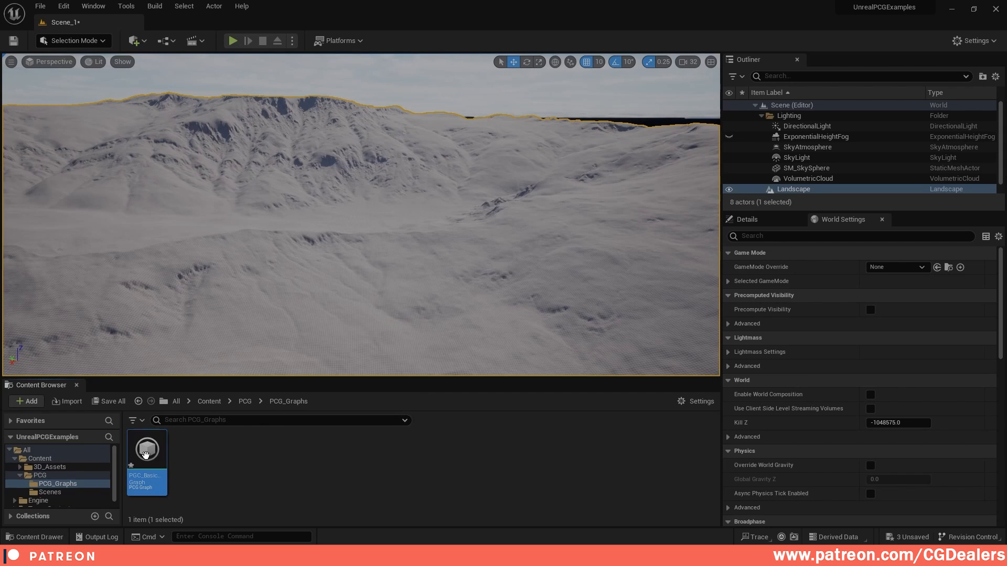
Open the PGC_BasicGraph asset and move its Output node well away from the Input node
double_click(147, 455)
scroll(363, 251, "down", 3)
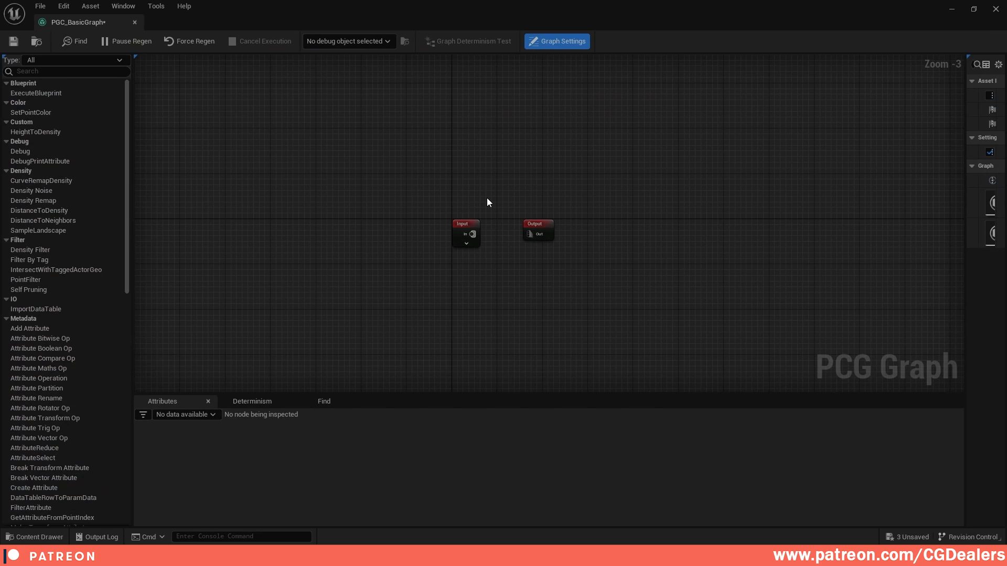
right_click_drag(531, 225, 423, 231)
left_click_drag(422, 232, 646, 240)
right_click_drag(530, 226, 578, 224)
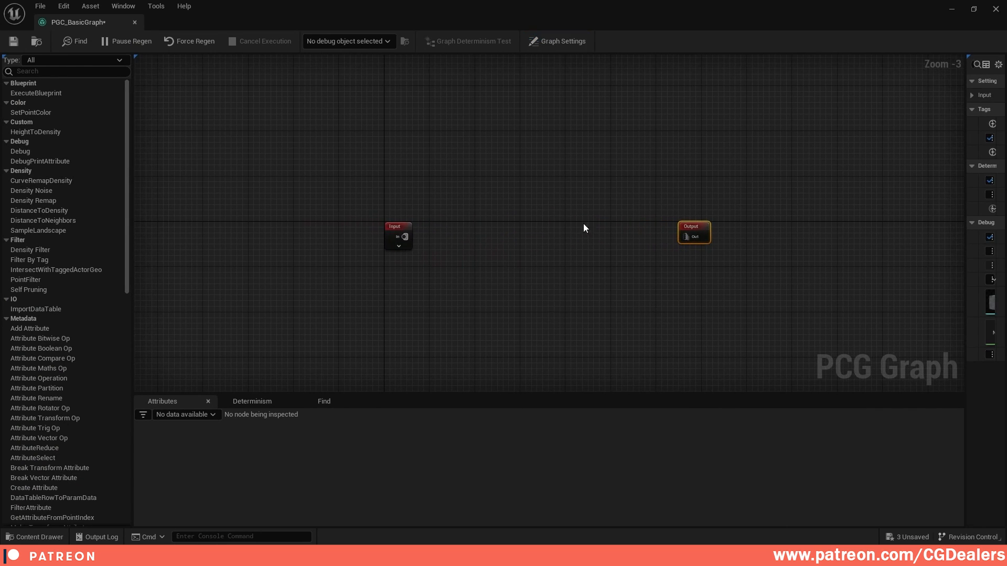
Browse the available node types and try placing a Density Noise node between the Input and Output nodes
scroll(45, 168, "down", 5)
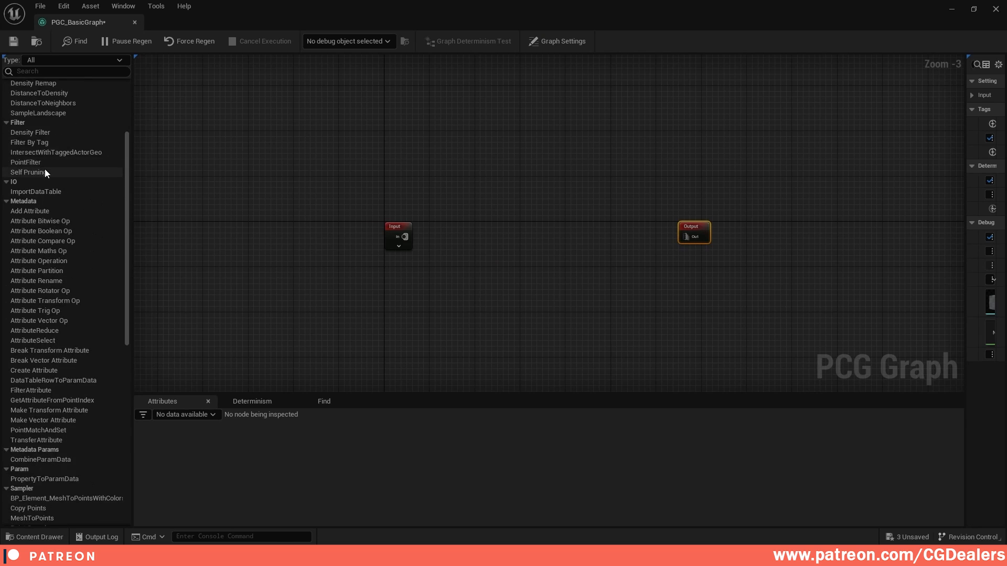
scroll(58, 251, "down", 6)
scroll(51, 326, "up", 11)
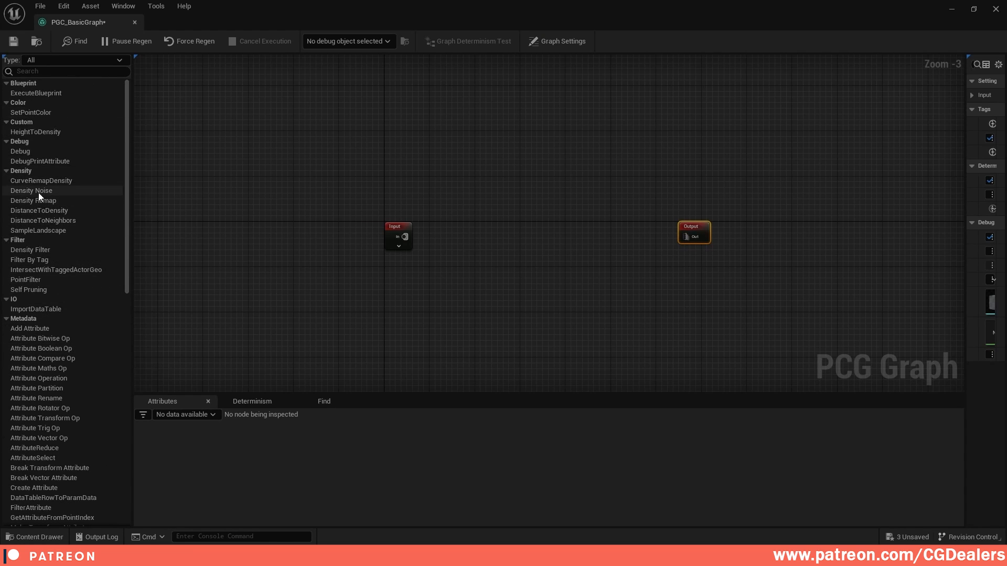
left_click_drag(38, 191, 523, 184)
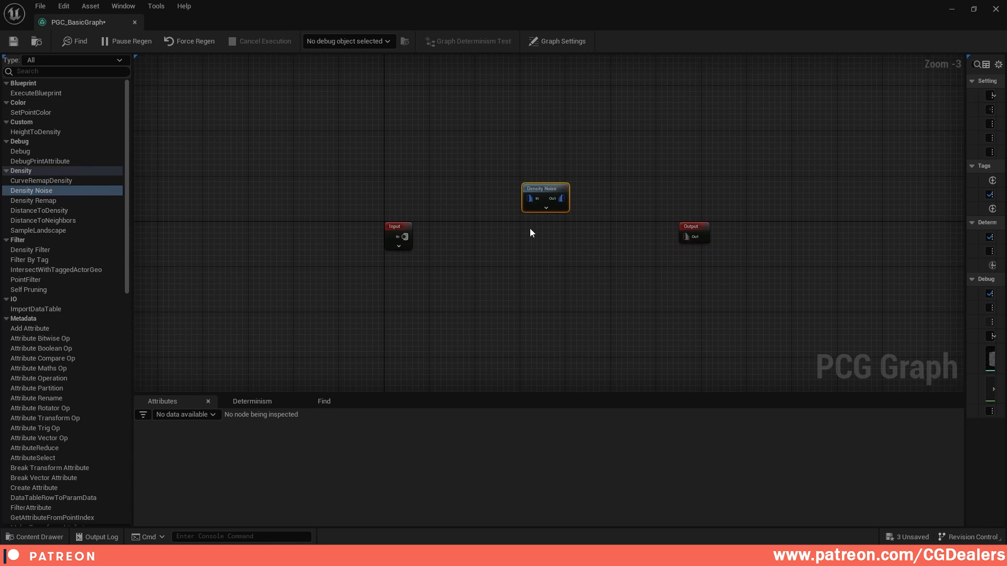
scroll(530, 228, "up", 4)
left_click(505, 233)
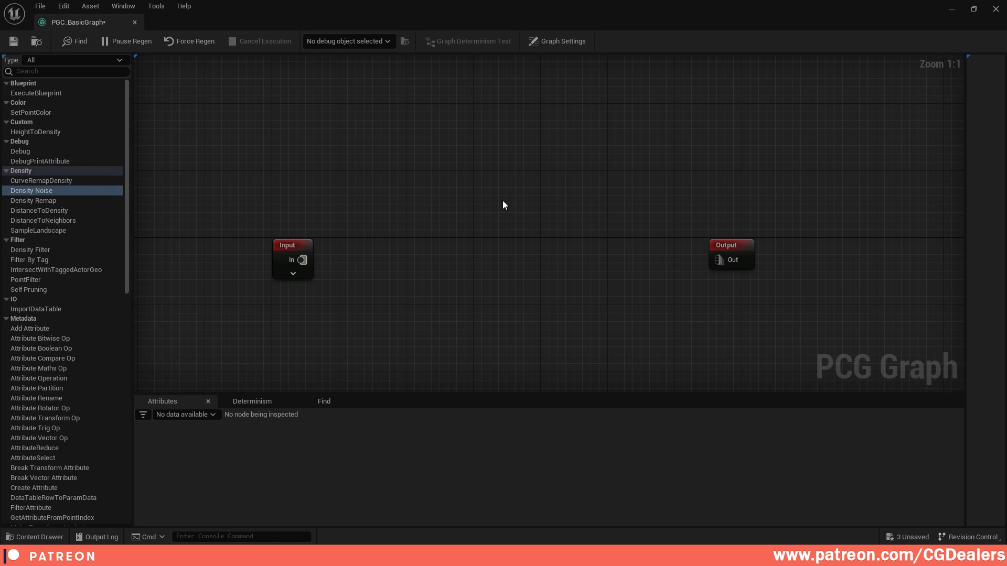
Add a Surface Sampler node to the graph and position it between the Input and Output nodes
right_click(503, 204)
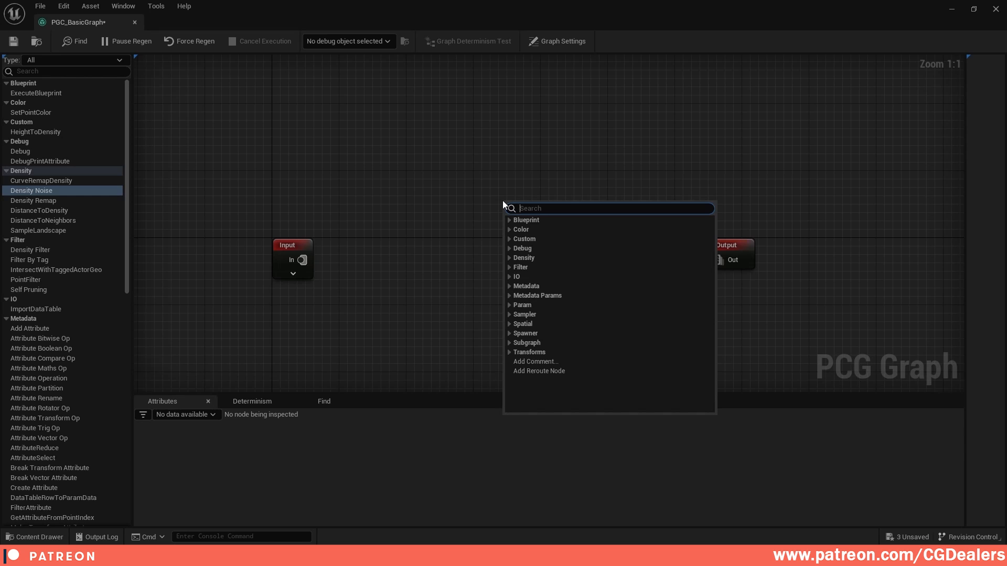
type("surfa")
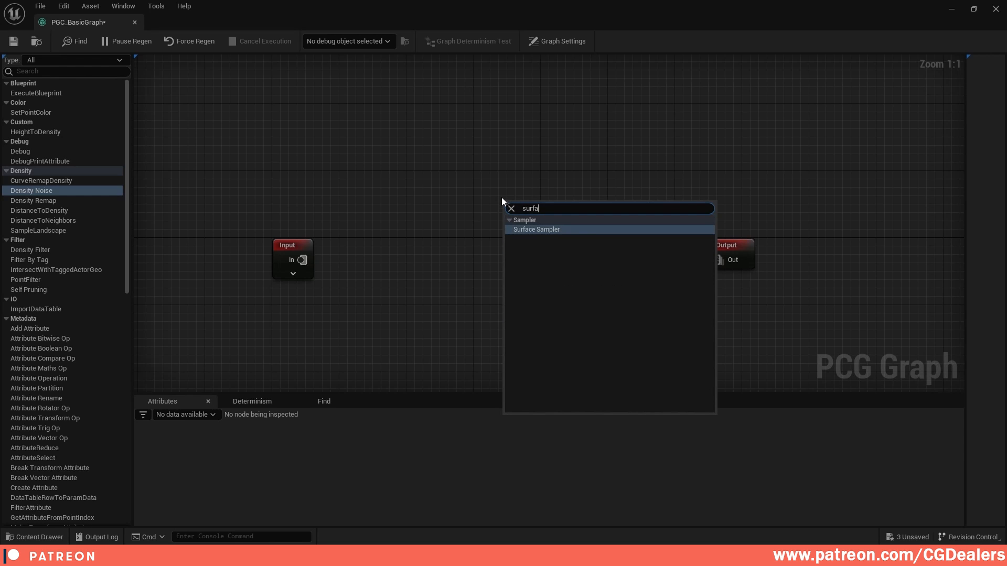
left_click(533, 230)
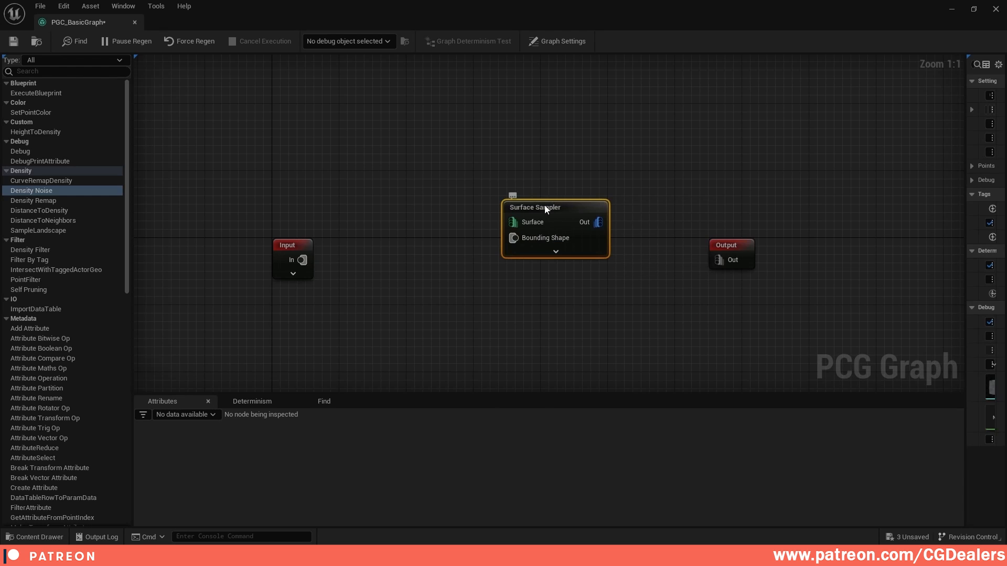
left_click_drag(545, 206, 500, 229)
Inspect the Surface Sampler's settings and its expanded override pins, and delete the node
left_click(478, 219)
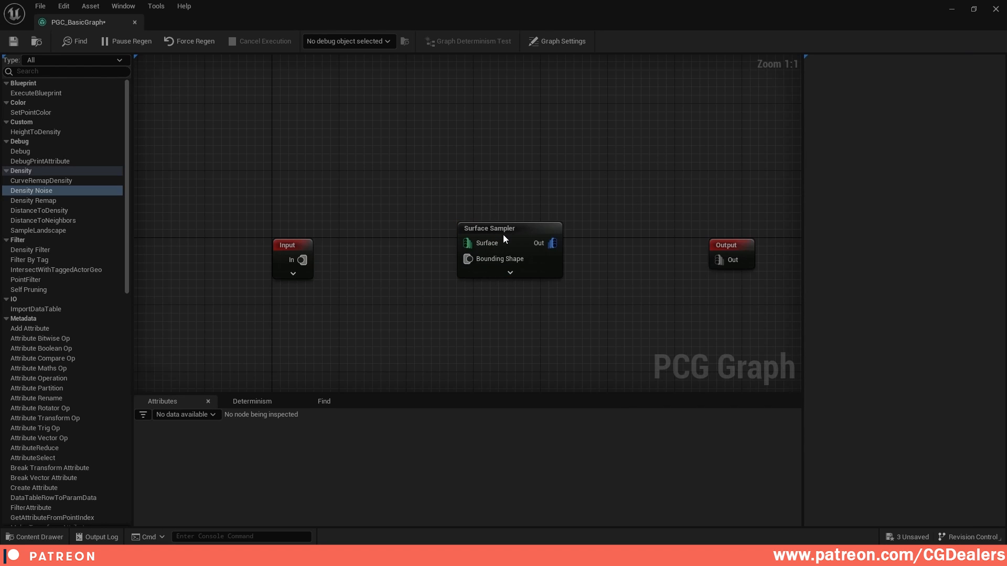
left_click(466, 227)
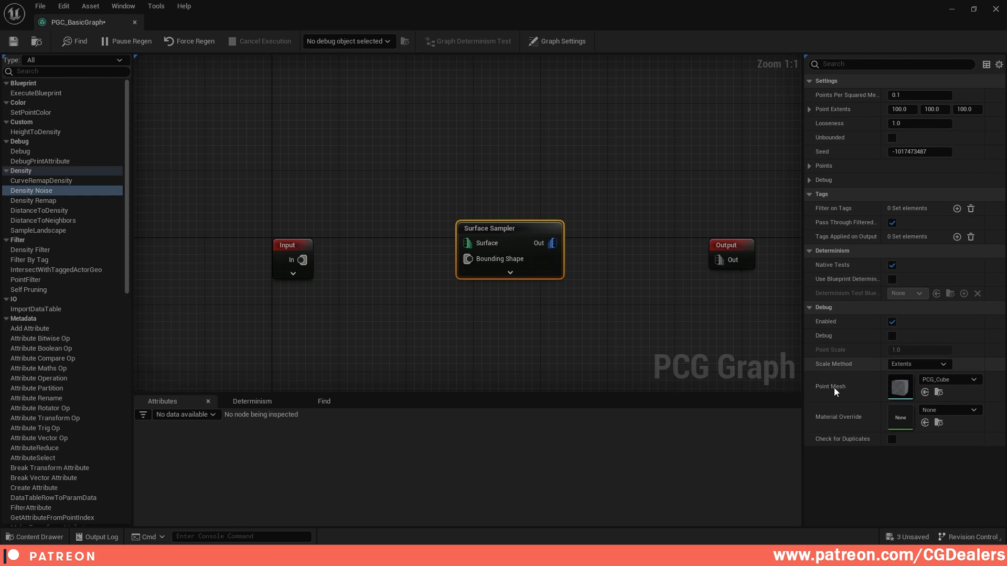
right_click_drag(607, 200, 499, 154)
left_click(396, 227)
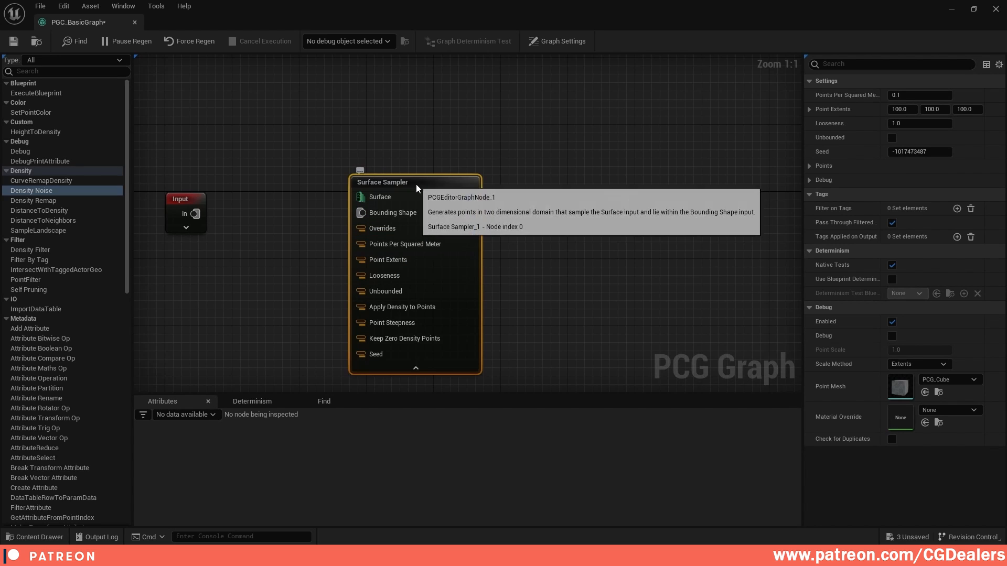
key("Delete")
Shift the Output node slightly further from the Input node and add a new Surface Sampler node between them
right_click_drag(398, 224, 476, 229)
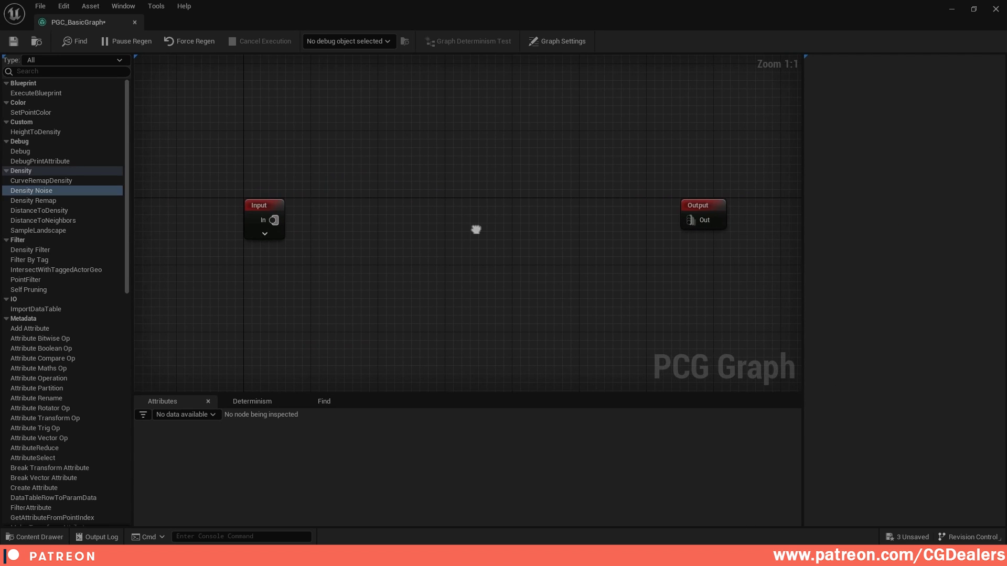
left_click(713, 218)
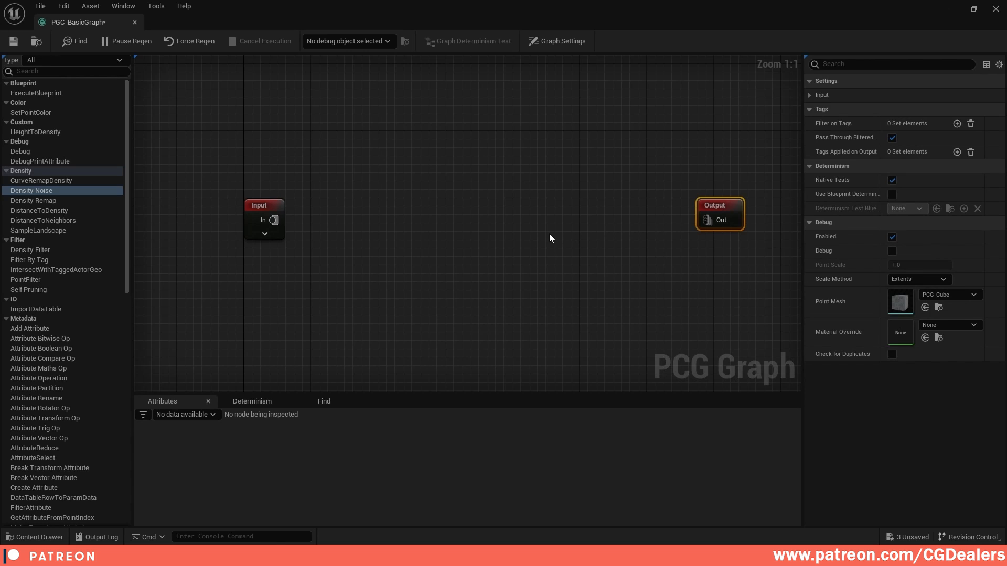
left_click(436, 210)
right_click_drag(386, 223, 463, 225)
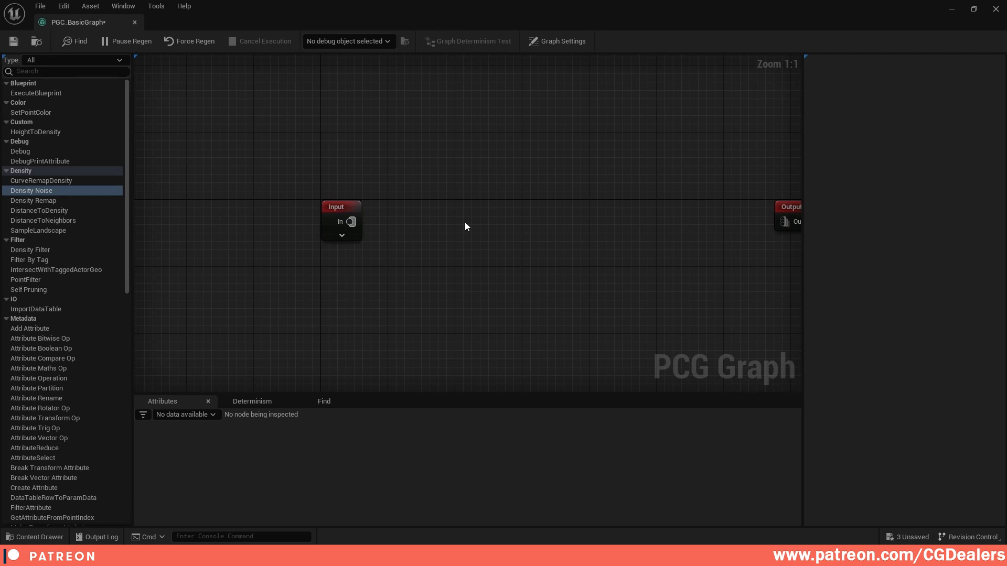
right_click(465, 223)
type("sur")
key("Return")
right_click_drag(408, 180, 323, 154)
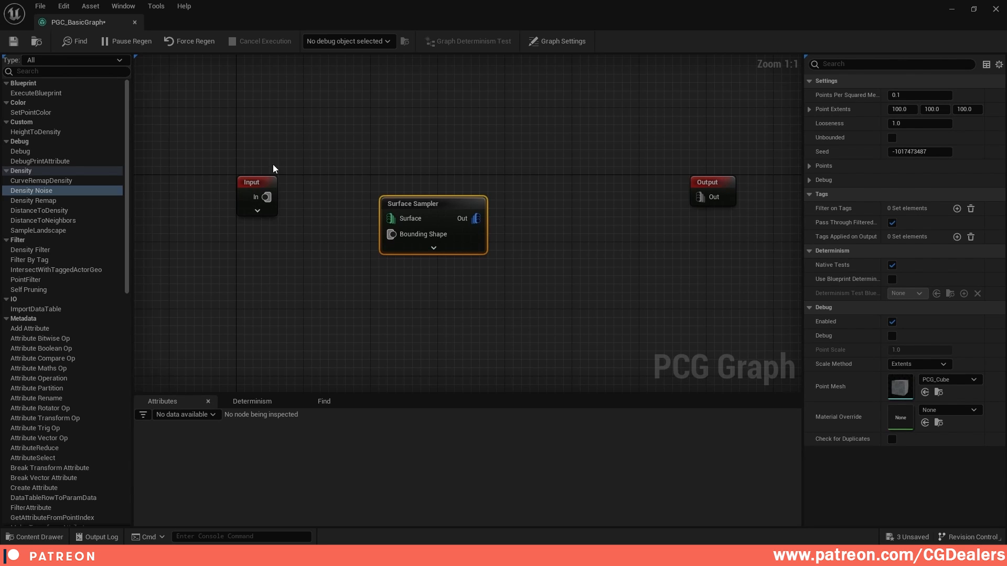
Expand the Input node's pins and connect its Landscape output to the Surface Sampler's Surface input with a straight wire
left_click(258, 212)
left_click_drag(272, 182, 247, 191)
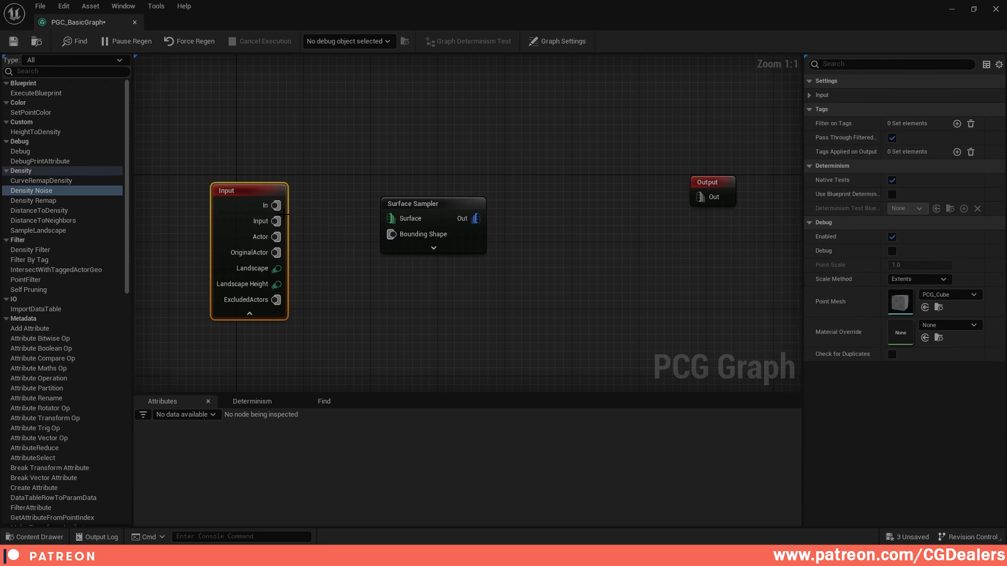
left_click_drag(428, 208, 427, 212)
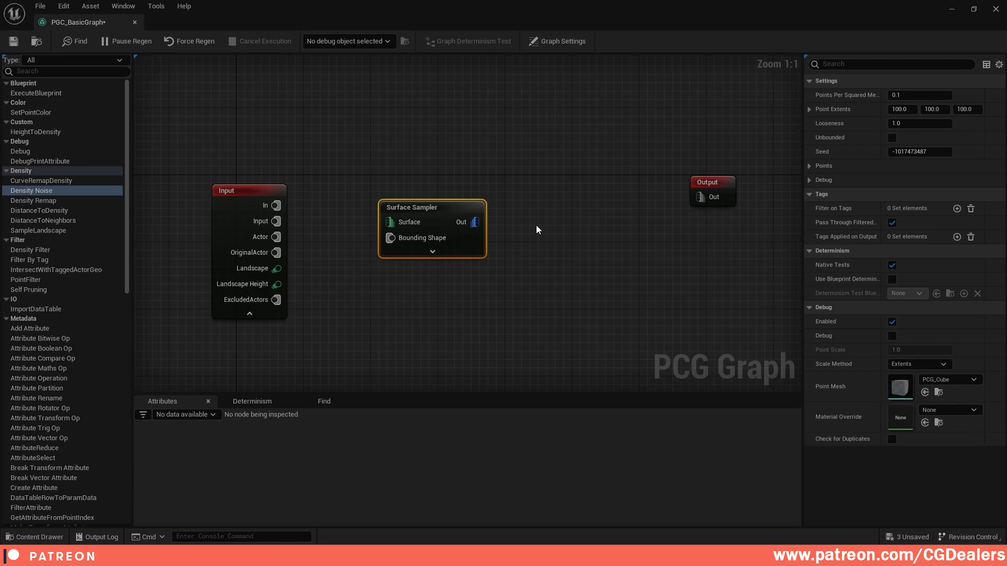
left_click_drag(277, 268, 394, 222)
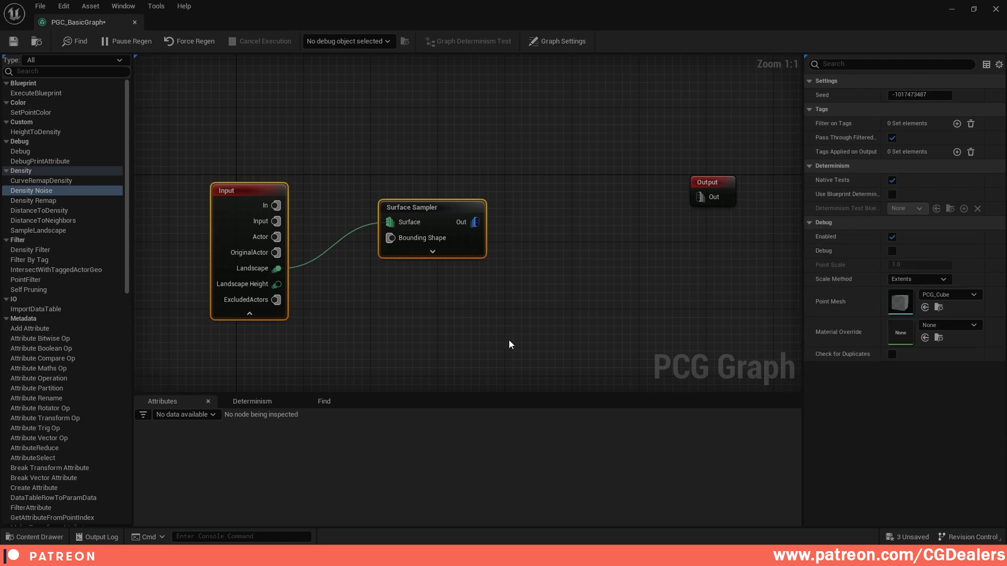
key("q")
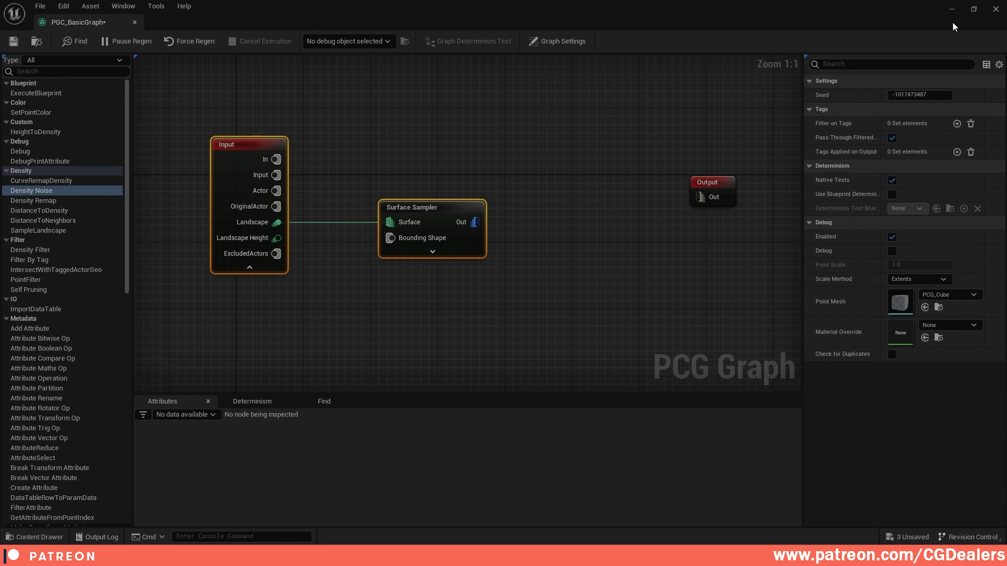
Save the PGC_BasicGraph asset and reduce its editor to a floating window beside the level viewport
left_click(973, 9)
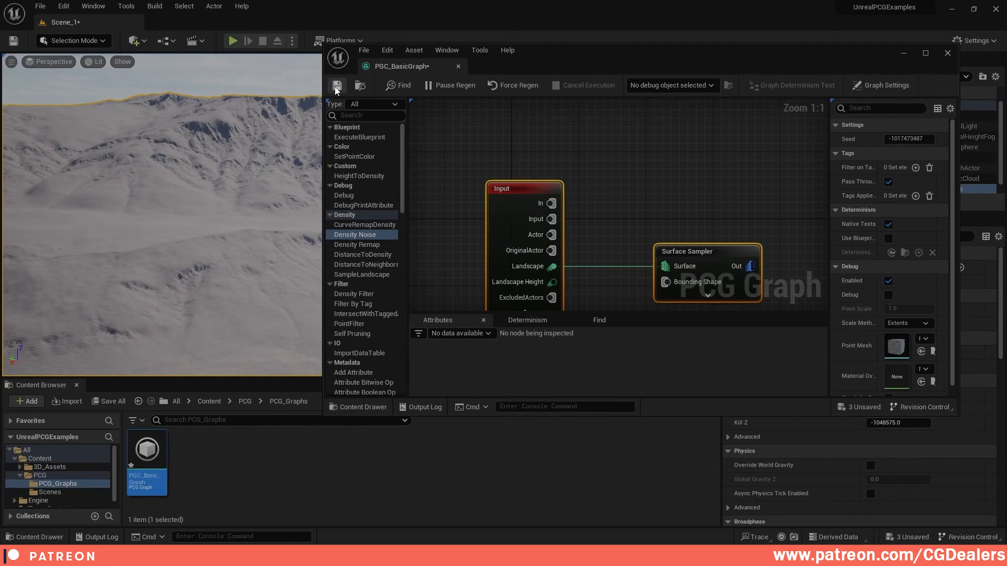
left_click(337, 87)
left_click_drag(591, 62, 622, 98)
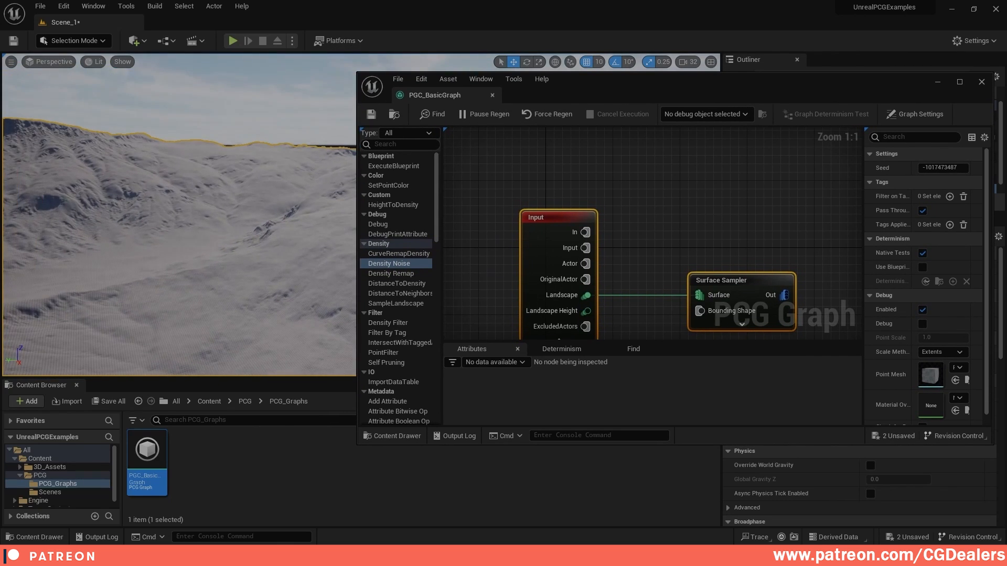
Place the PGC_BasicGraph asset on the landscape in the level and scale its volume up
left_click_drag(135, 477, 195, 362)
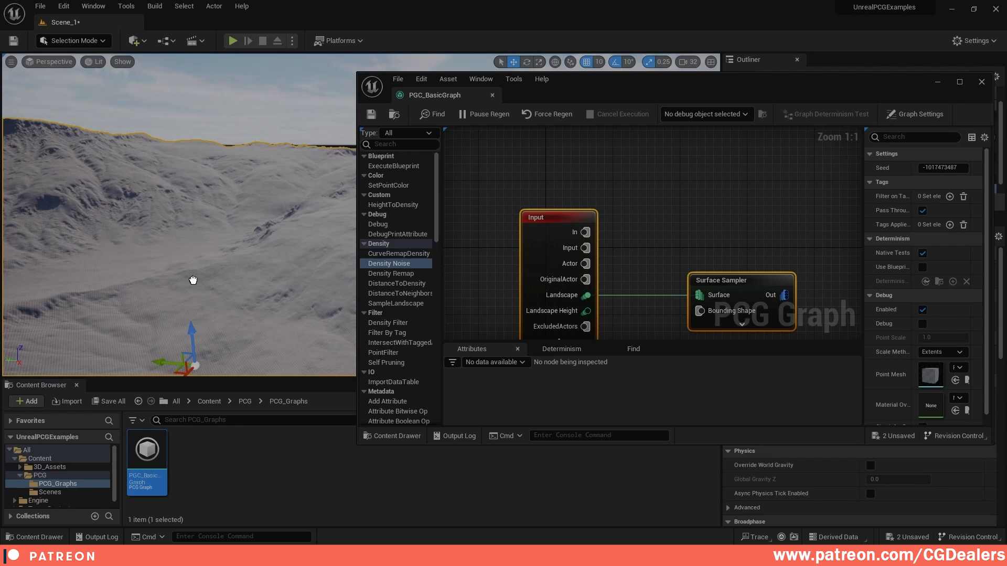
right_click_drag(221, 238, 221, 238)
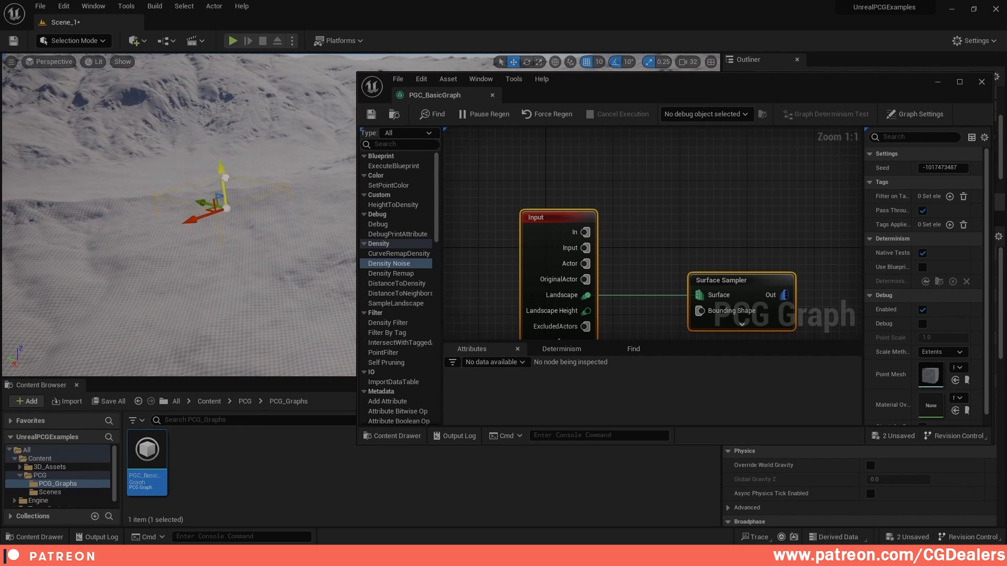
right_click_drag(225, 177, 225, 177)
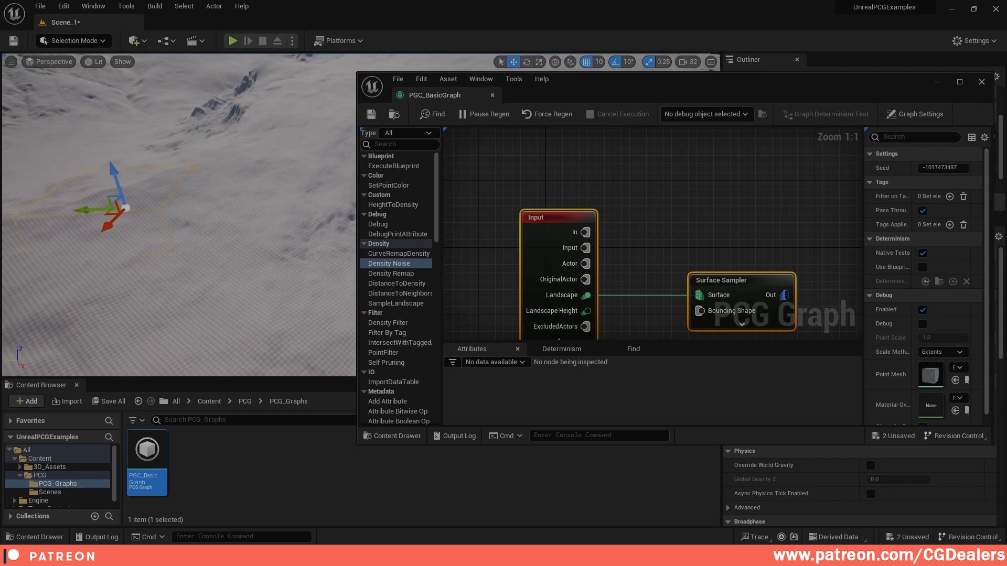
right_click_drag(89, 209, 89, 209)
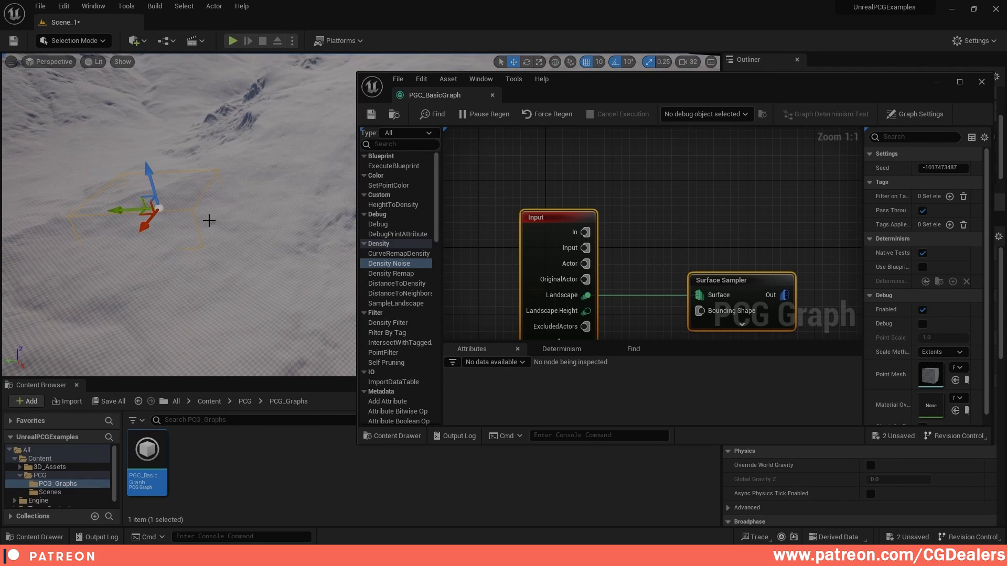
right_click_drag(180, 173, 179, 173)
key("r")
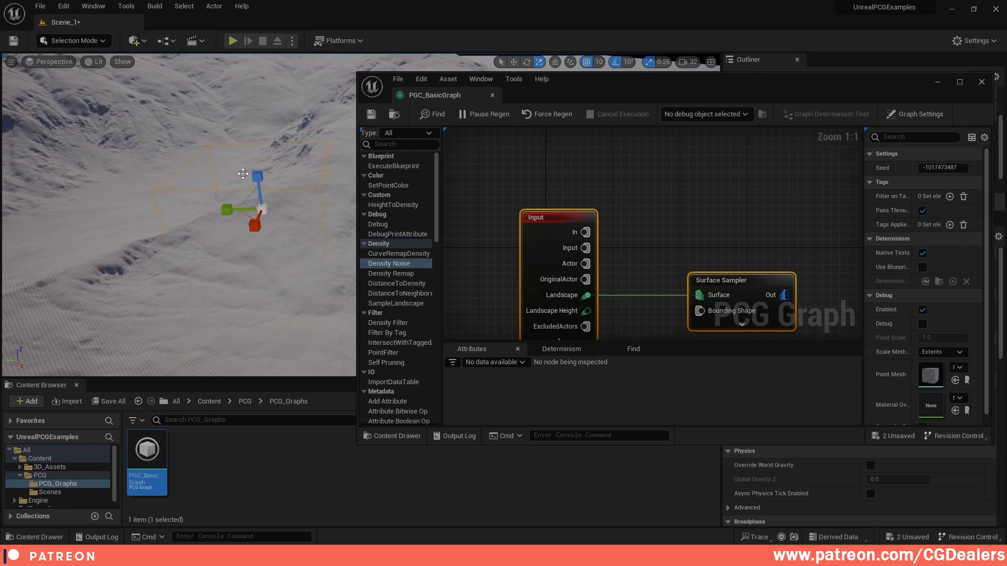
Enable Debug on the Surface Sampler node to display its sampled points in the level
left_click_drag(650, 84, 649, 38)
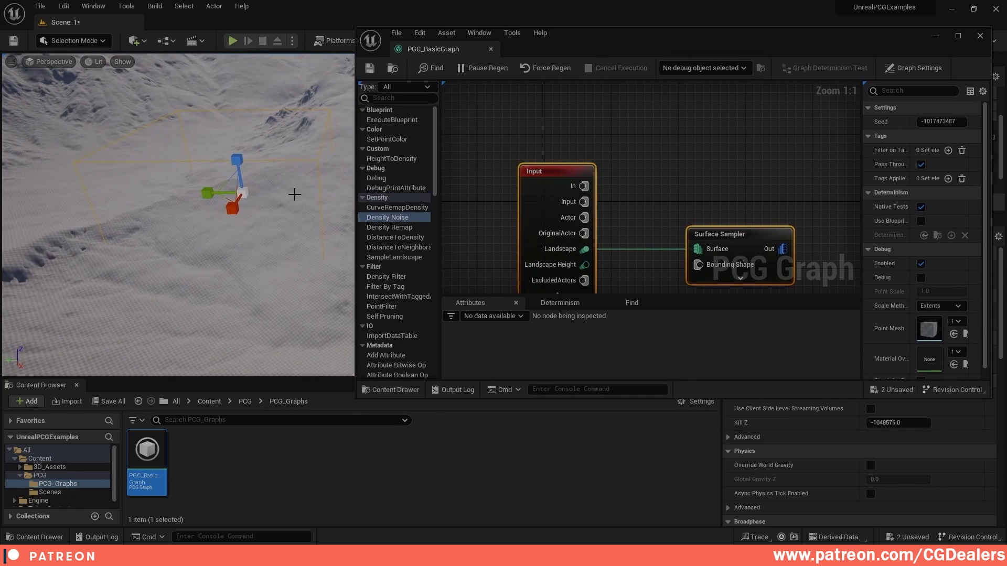
left_click(681, 125)
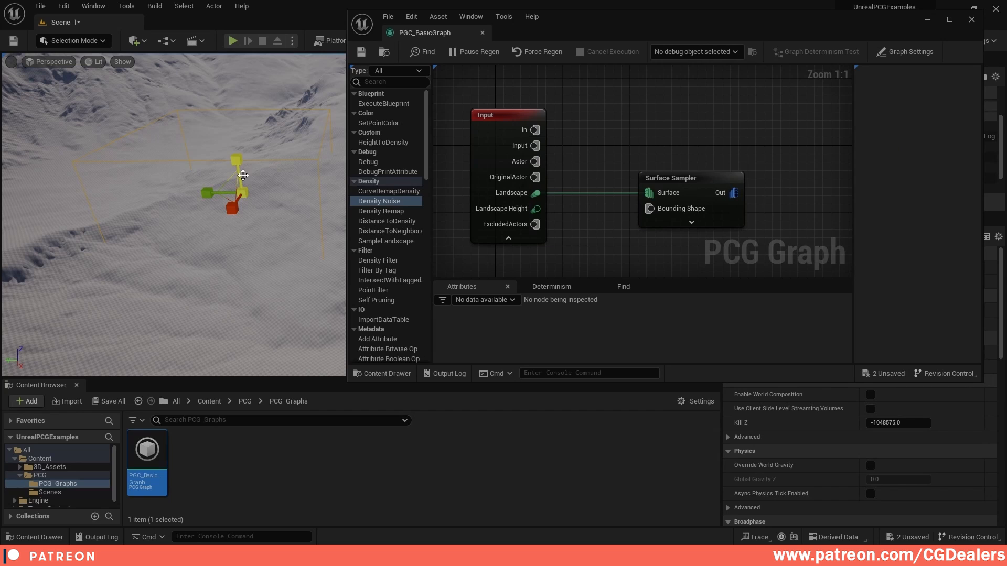
left_click(656, 178)
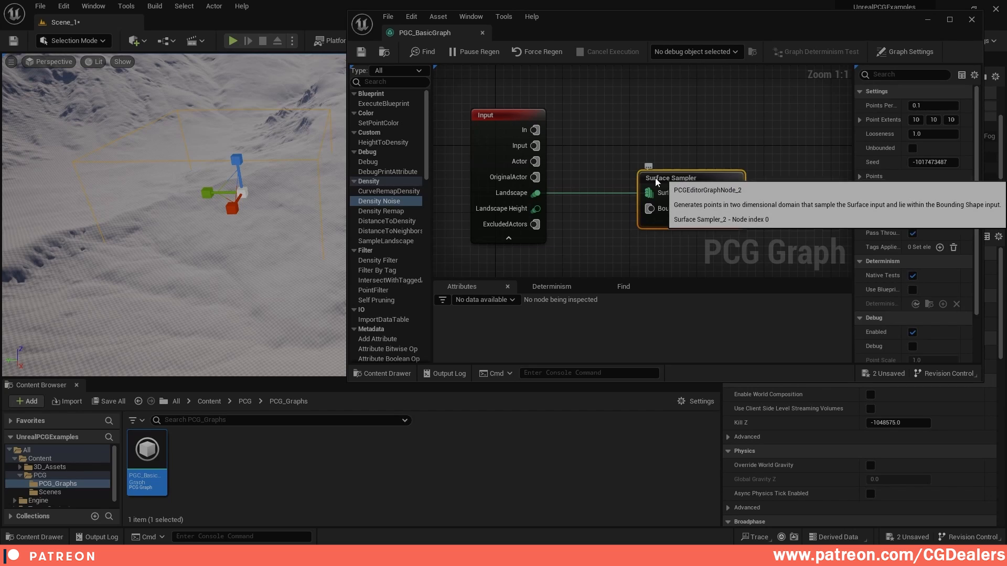
right_click(687, 178)
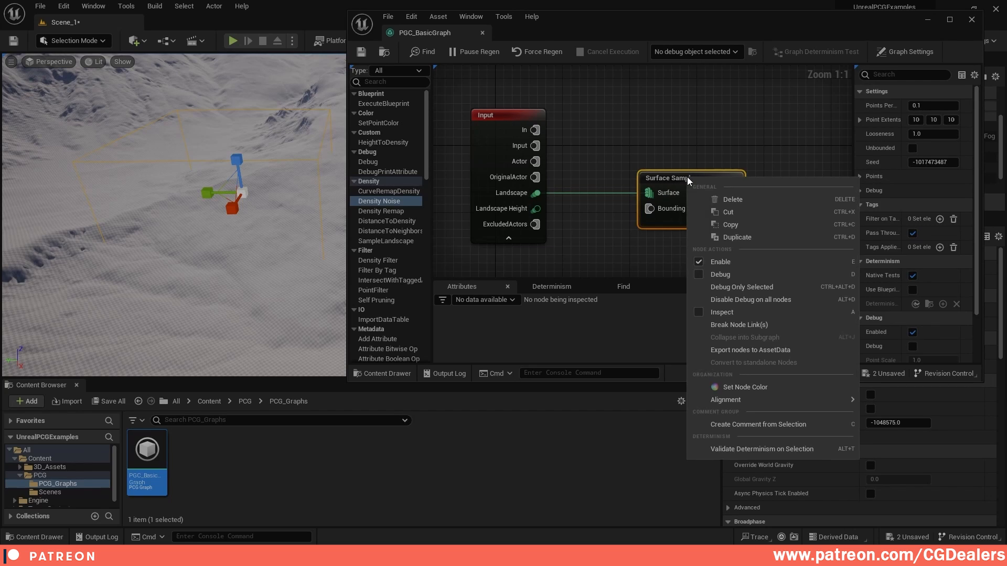
left_click(715, 275)
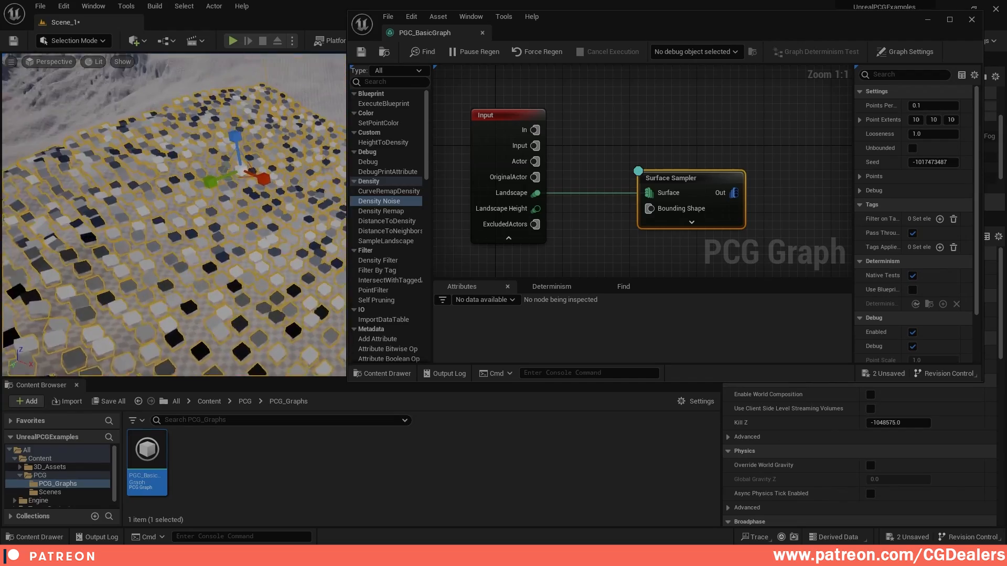
Move the PCG volume across the landscape and check how the sampled debug points follow the terrain
right_click_drag(173, 215, 168, 210)
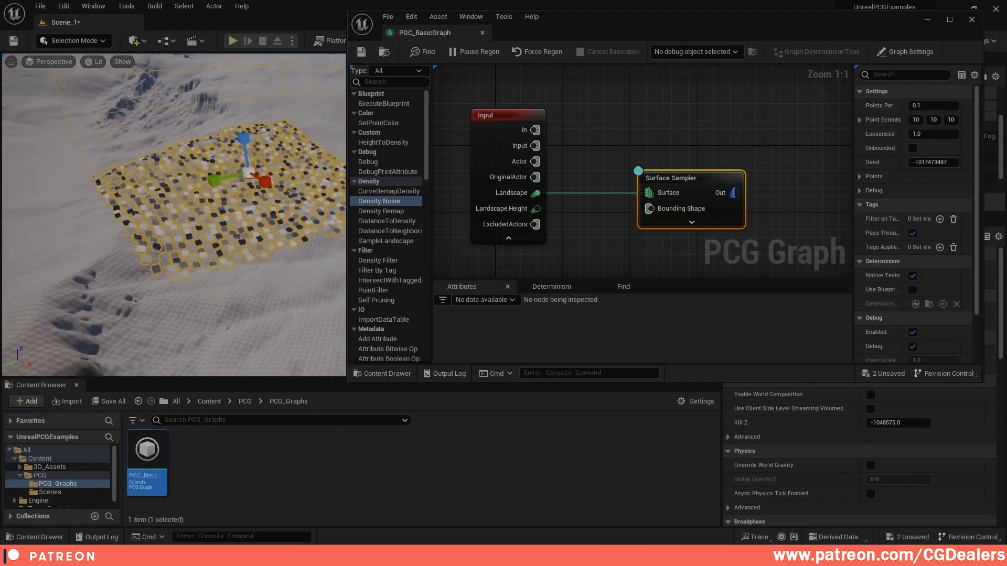
right_click_drag(277, 206, 325, 207)
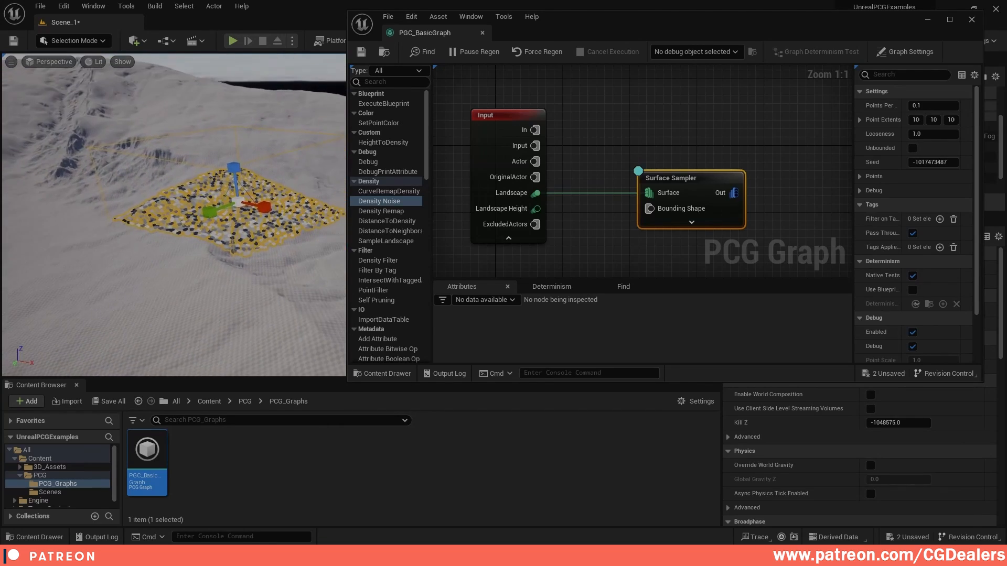
right_click_drag(237, 179, 225, 190)
key("w")
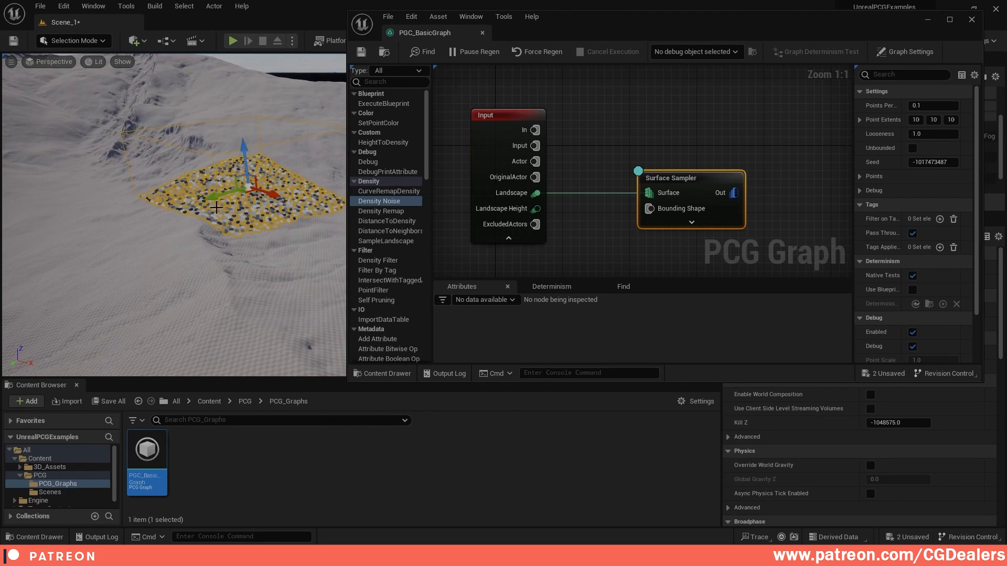
left_click_drag(216, 207, 221, 293)
right_click_drag(220, 292, 131, 281)
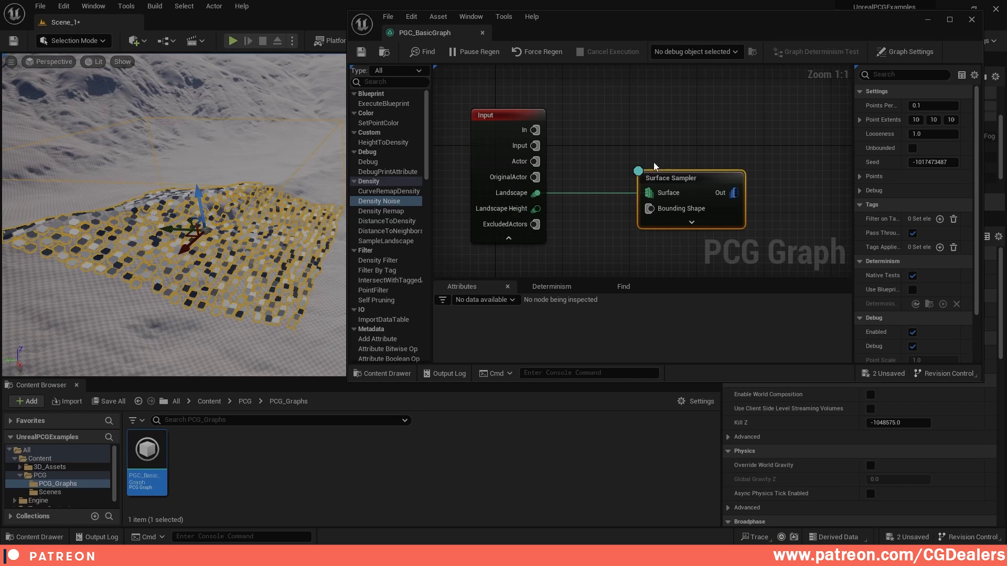
right_click_drag(293, 200, 201, 194)
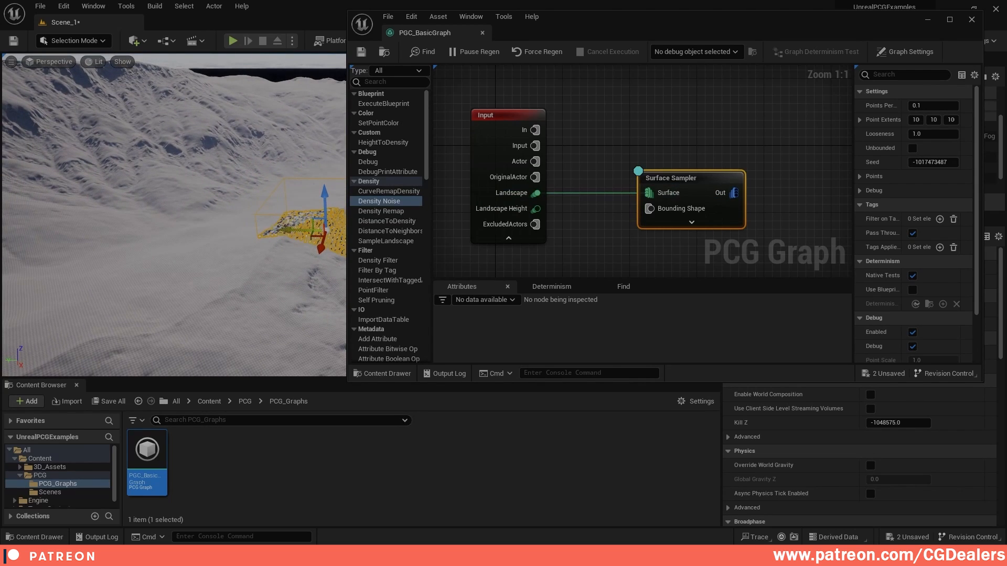
Reposition the PCG volume over several mountain slopes and inspect its sampled debug points up close
left_click_drag(297, 230, 189, 186)
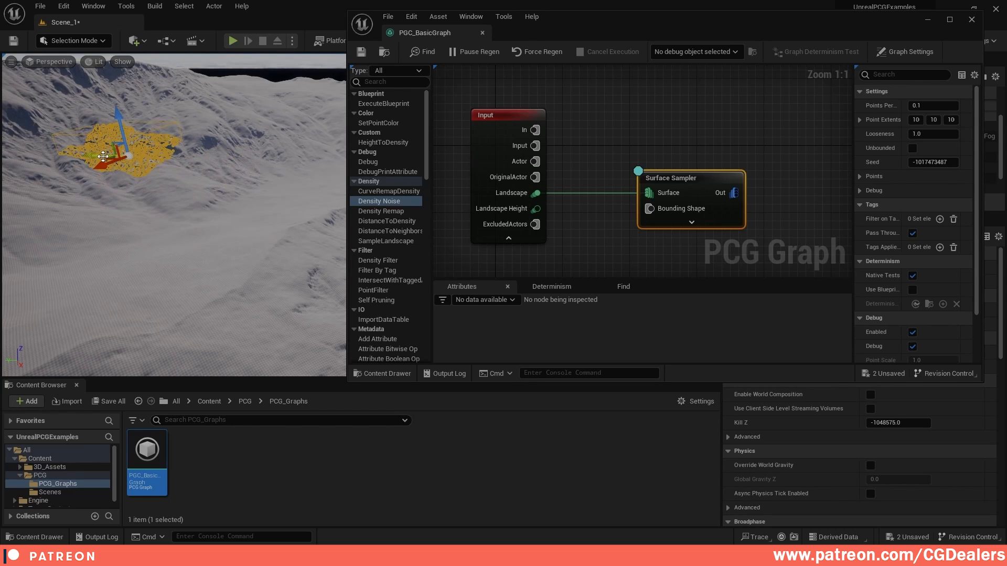
left_click_drag(103, 156, 80, 156)
right_click_drag(80, 156, 31, 139)
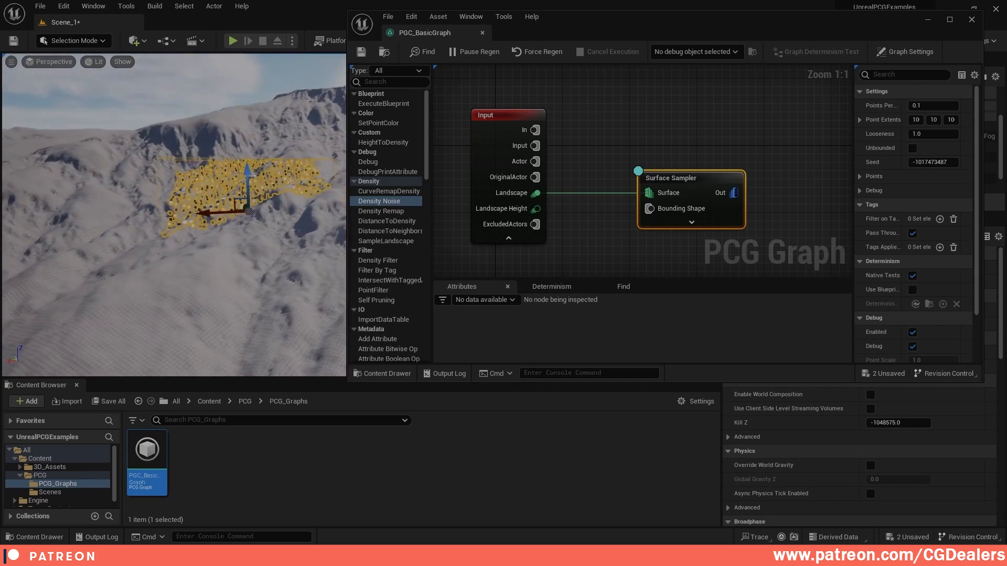
right_click_drag(105, 141, 147, 167)
left_click_drag(150, 169, 259, 186)
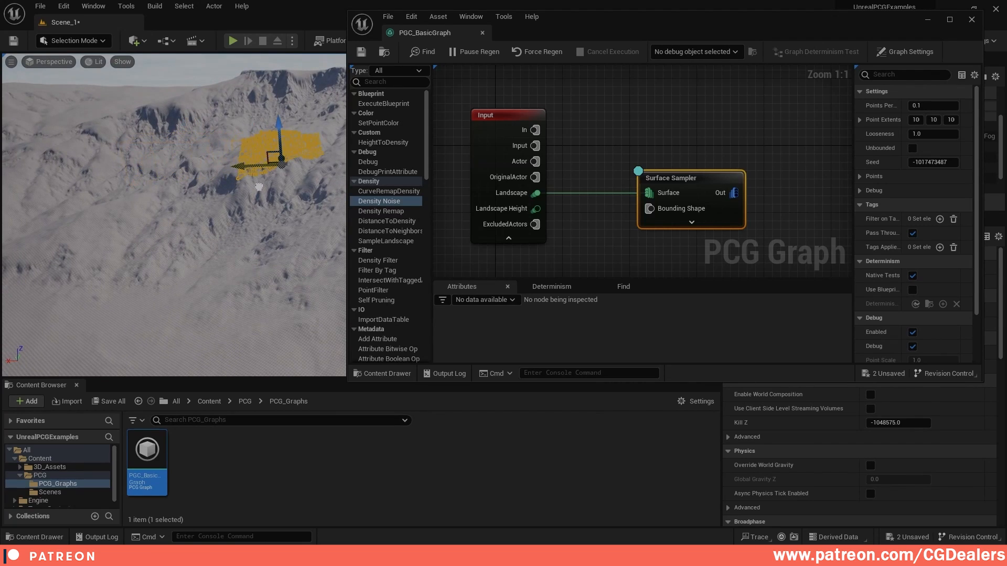
mouse_move(322, 129)
right_mouse_down()
mouse_move(341, 104)
mouse_move(304, 131)
right_mouse_up()
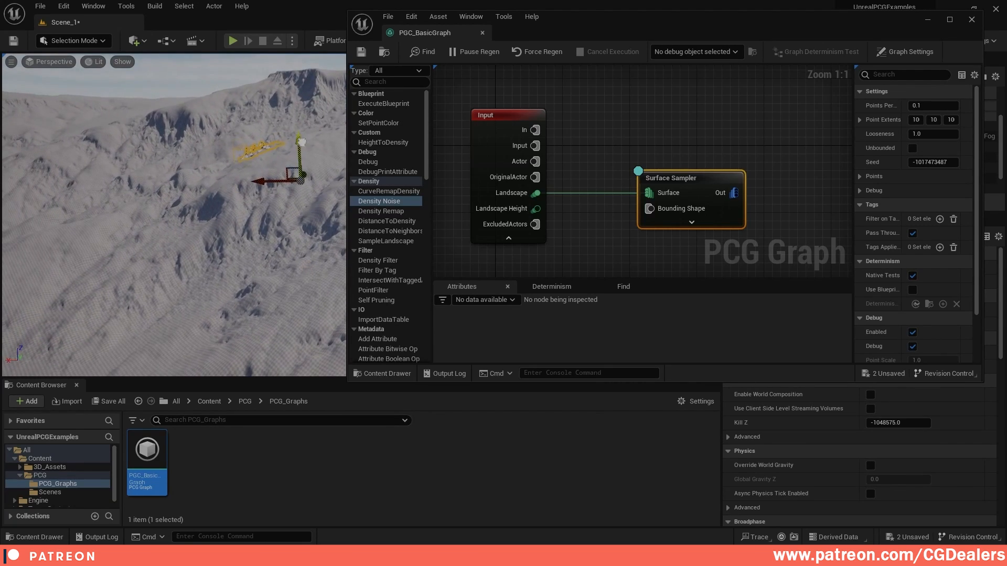
left_click_drag(301, 131, 301, 113)
right_click_drag(324, 116, 315, 166)
left_click_drag(231, 153, 231, 138)
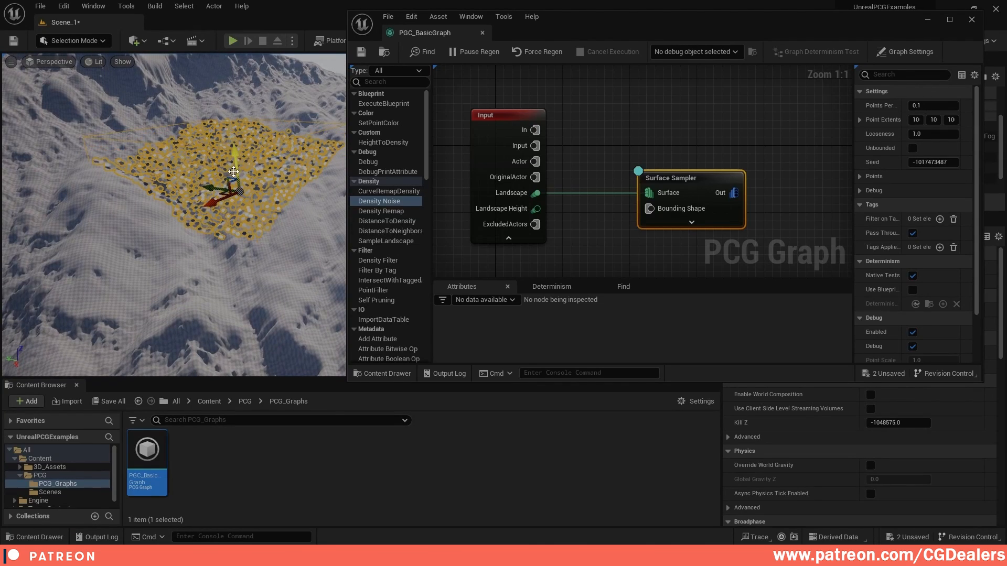
right_click_drag(230, 139, 224, 259)
key("w")
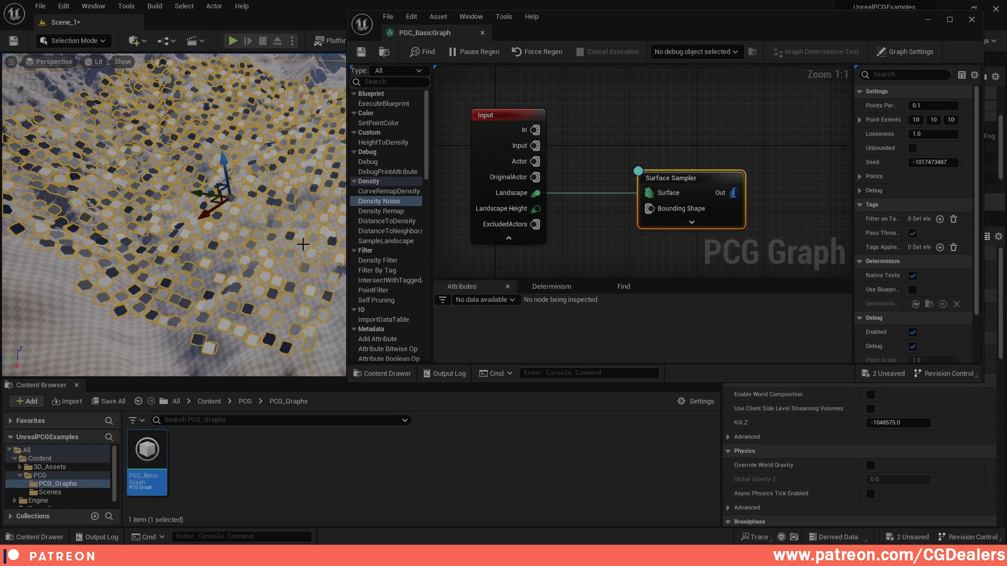
Turn Debug off and back on for the Surface Sampler node
right_click_drag(663, 140, 595, 86)
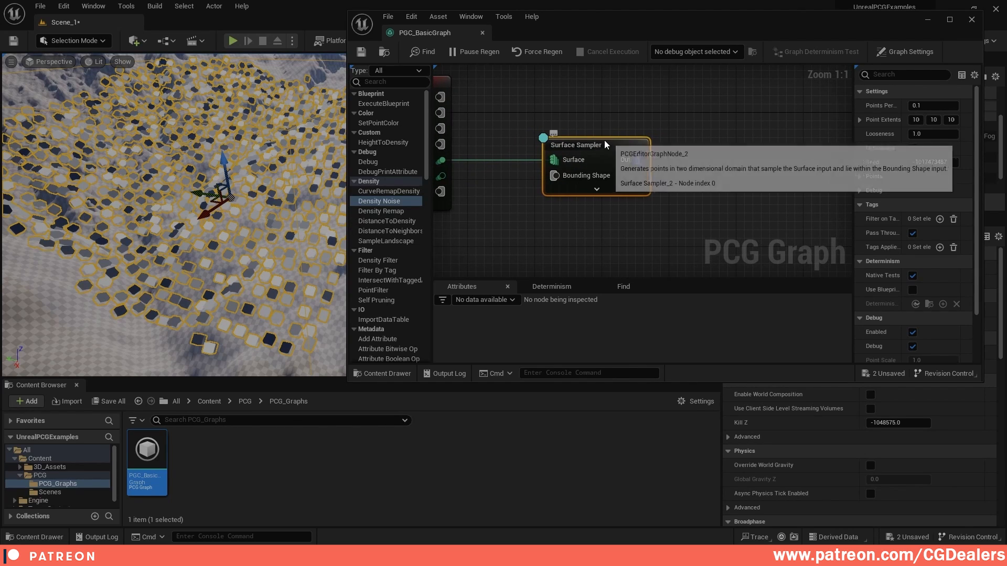
key("d")
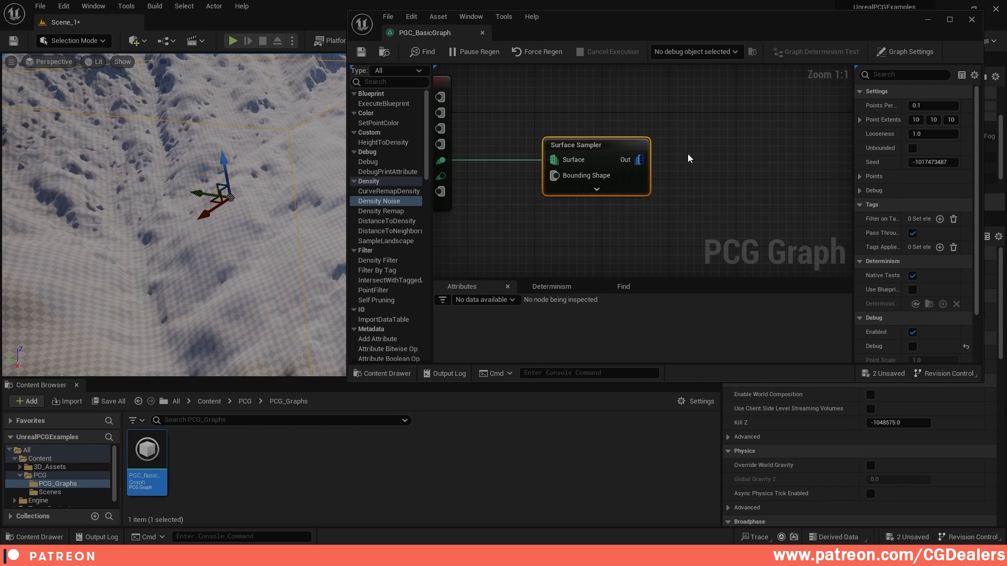
key("d")
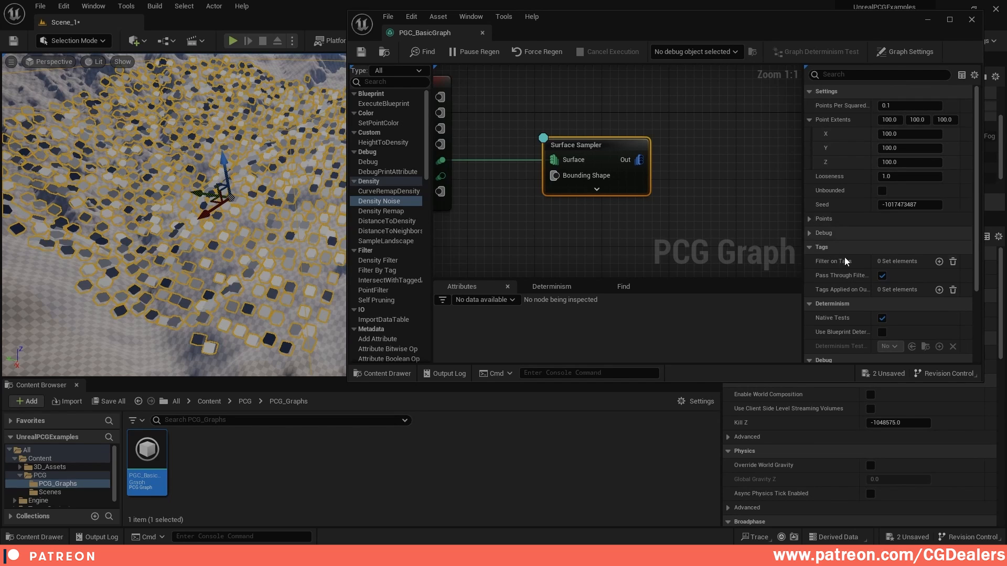
Scale the PCG volume up uniformly so its points cover a larger area of the landscape
key("s")
right_click_drag(246, 221, 246, 204)
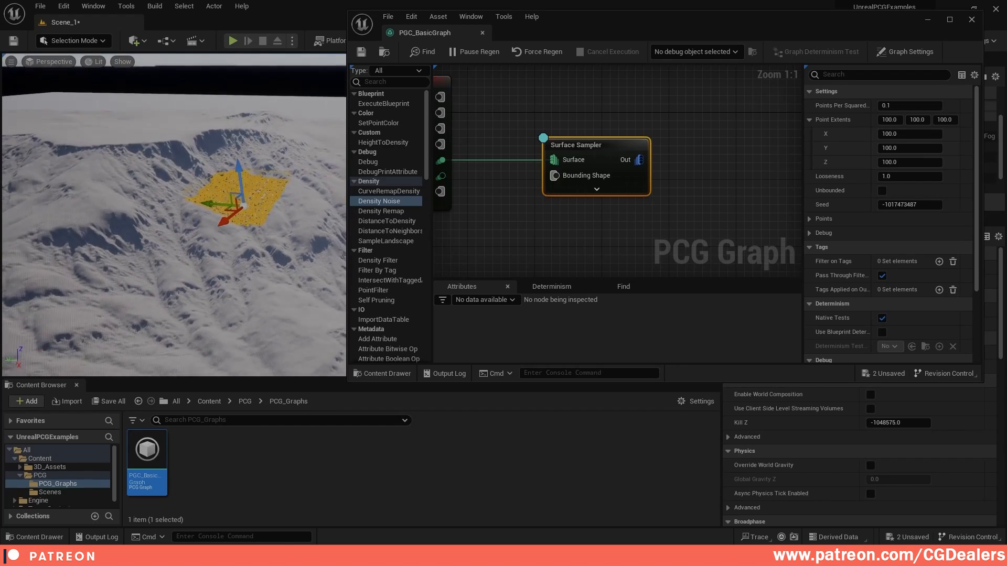
key("r")
left_click_drag(244, 206, 287, 180)
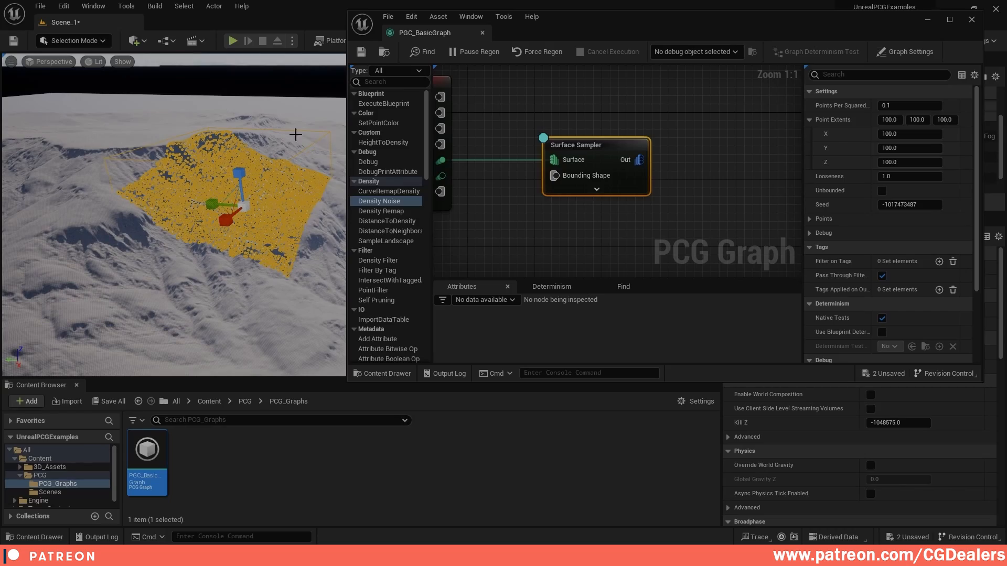
right_click_drag(184, 145, 226, 157)
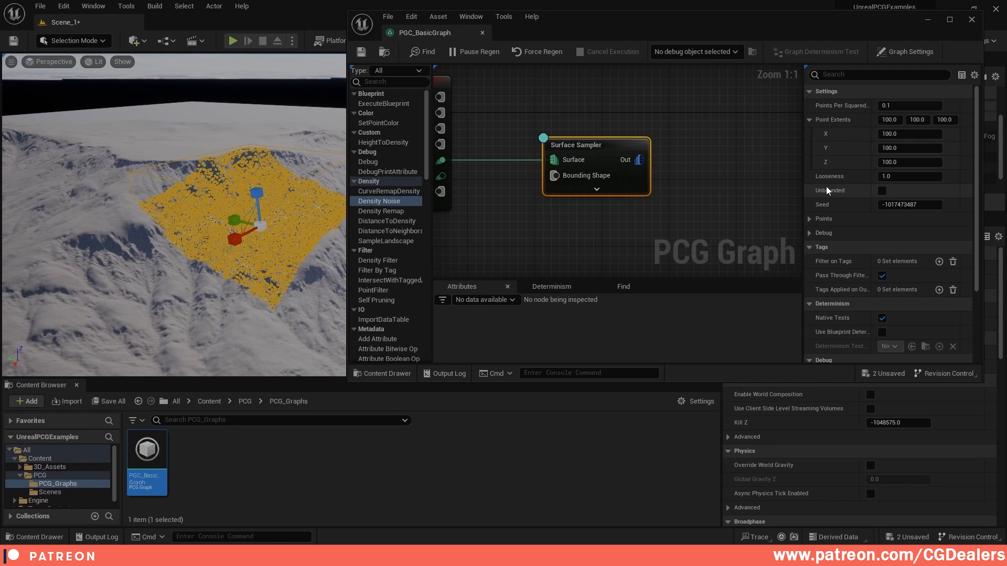
Try the Unbounded option on the Surface Sampler, view its points across the whole landscape, and turn the option off again
left_click(882, 191)
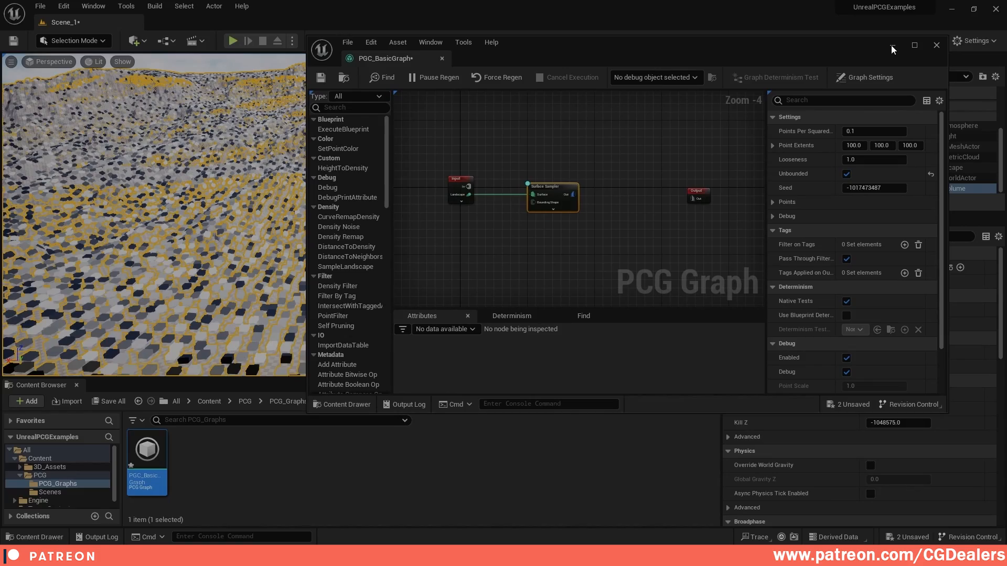
left_click(891, 45)
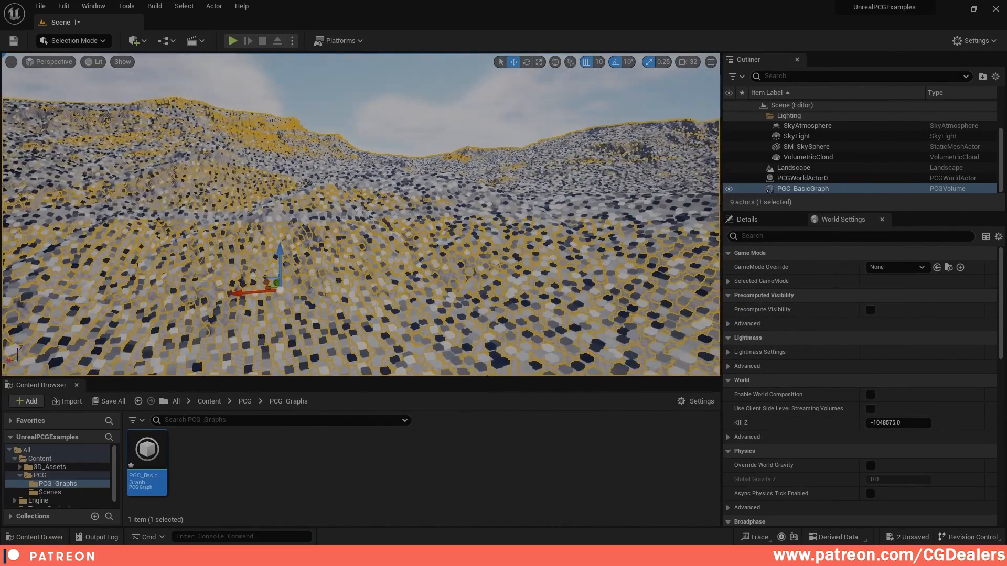
right_click_drag(597, 288, 421, 289)
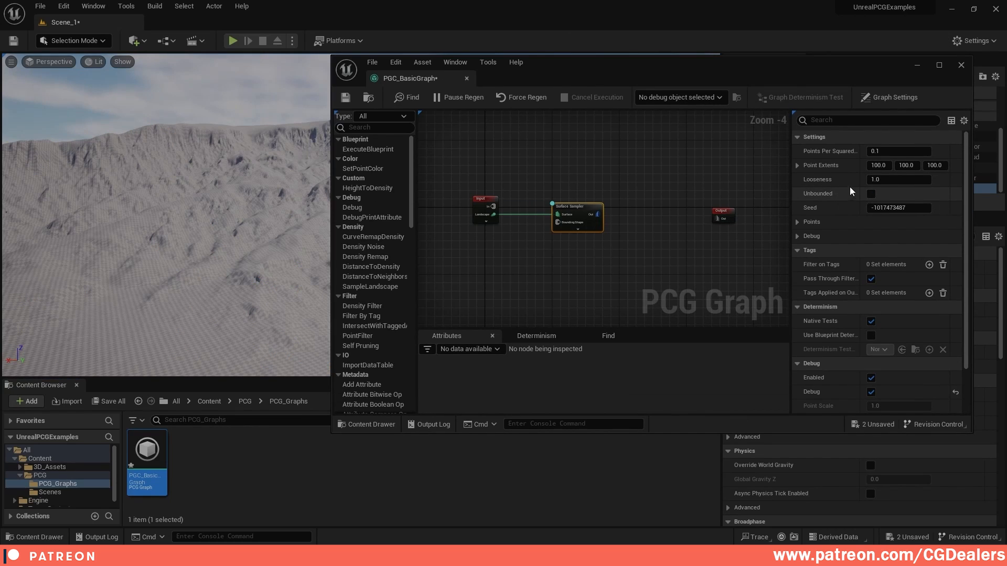
left_click(871, 194)
right_click_drag(227, 207, 325, 256)
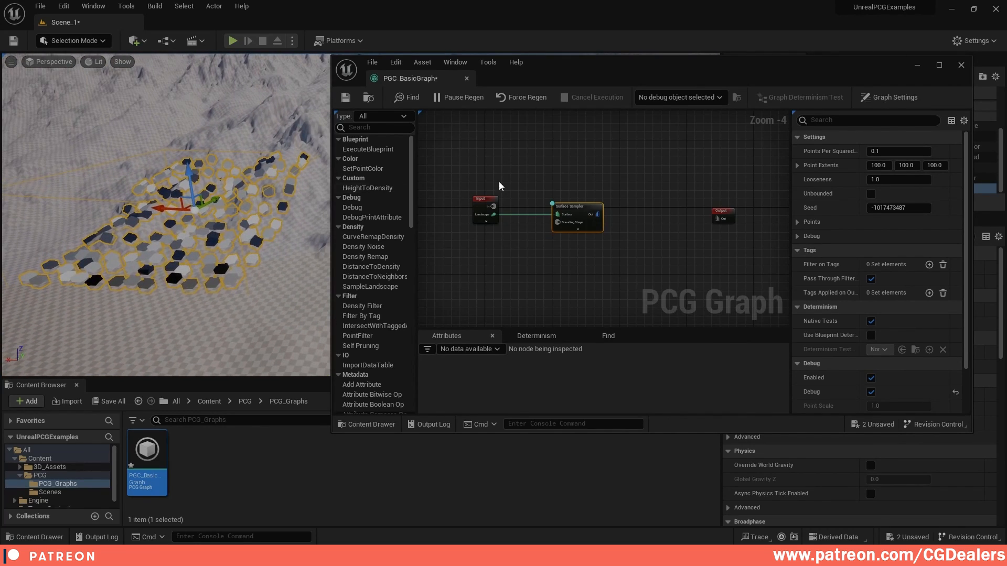
Set the Surface Sampler's Point Extents X to 200 and view the resulting points in the level
left_click(797, 165)
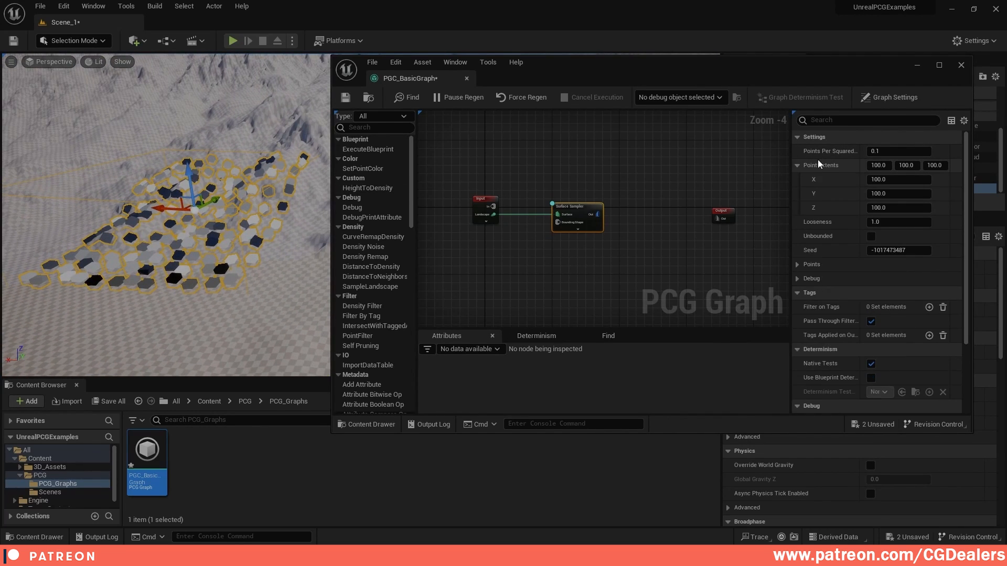
left_click(885, 179)
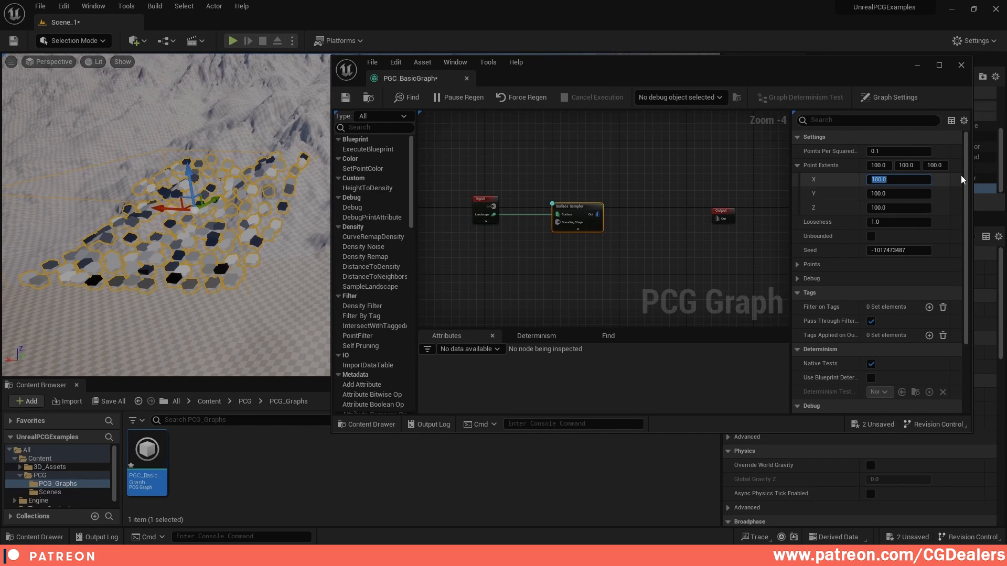
type("200")
key("Return")
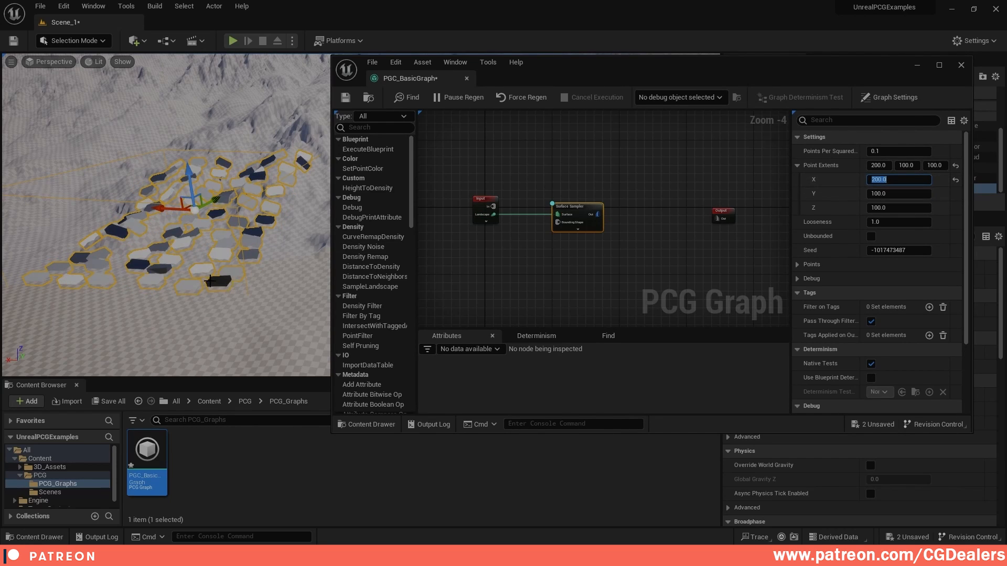
right_click_drag(171, 283, 212, 283)
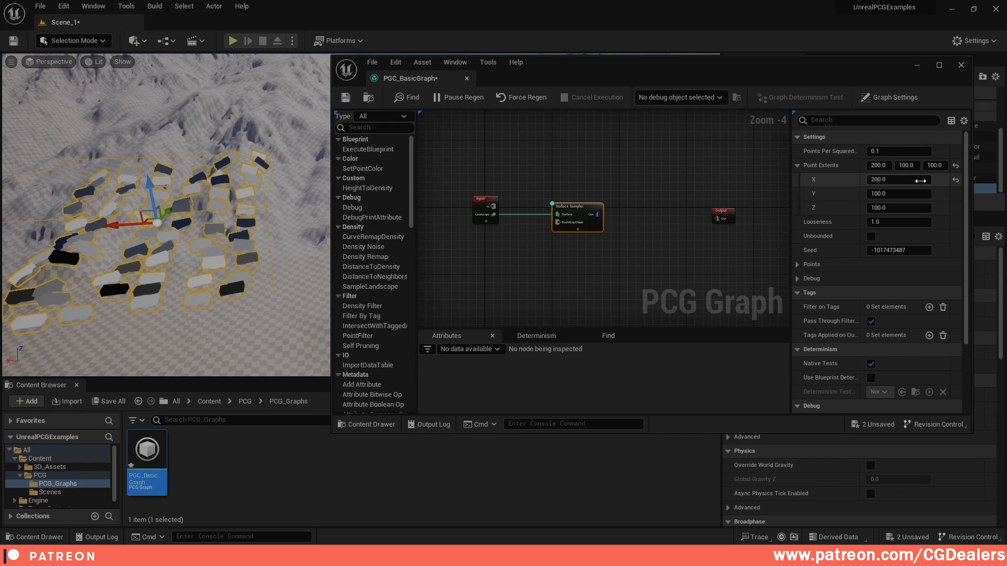
Try a Point Extents X of 20 on the Surface Sampler and restore it to 100
left_click(899, 179)
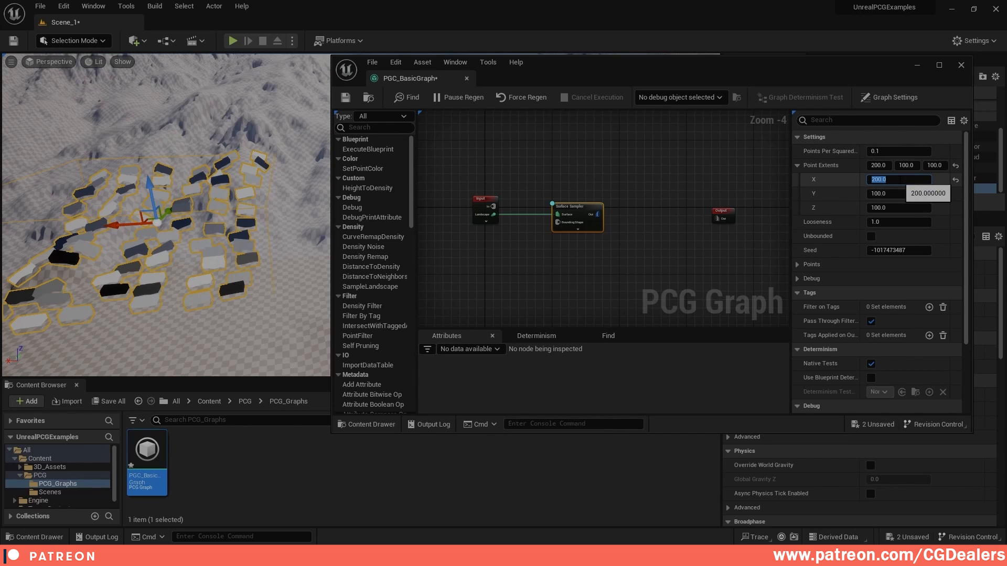
type("20")
key("Return")
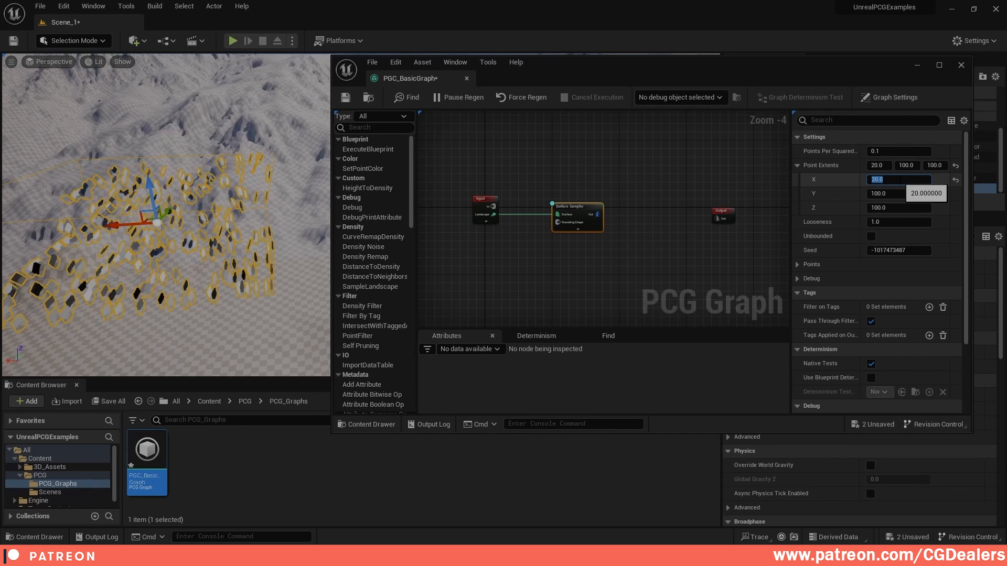
type("100")
key("Return")
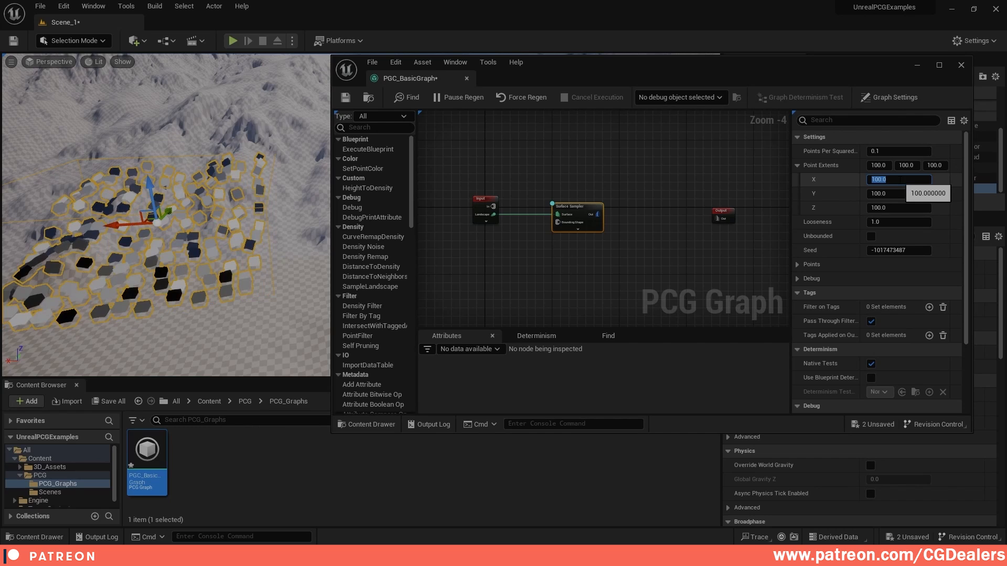
left_click(798, 166)
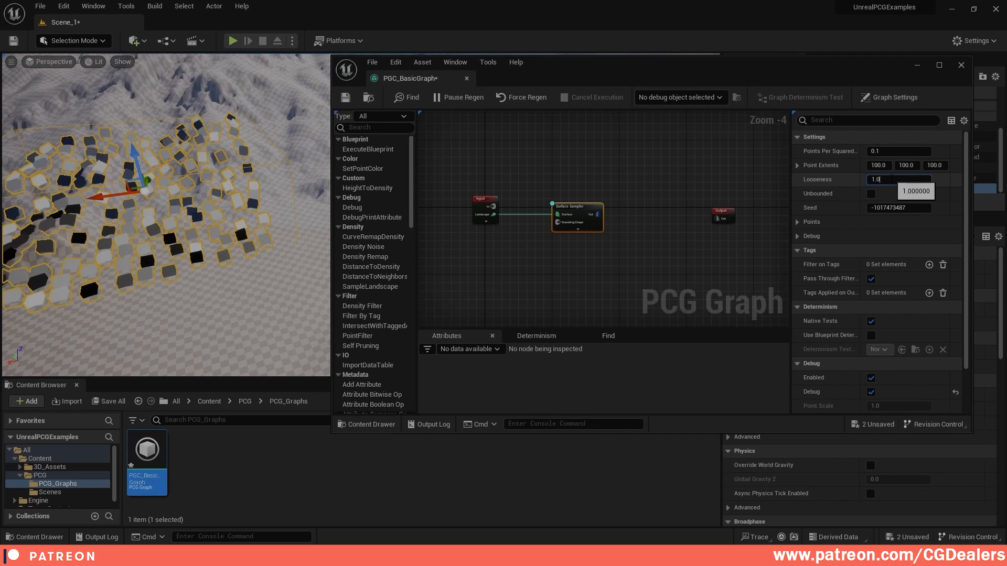
Try Looseness values of 2, 3 and 5 on the Surface Sampler and return Looseness to 1
mouse_move(173, 220)
right_mouse_down()
mouse_move(203, 223)
mouse_move(94, 220)
mouse_move(173, 220)
right_mouse_up()
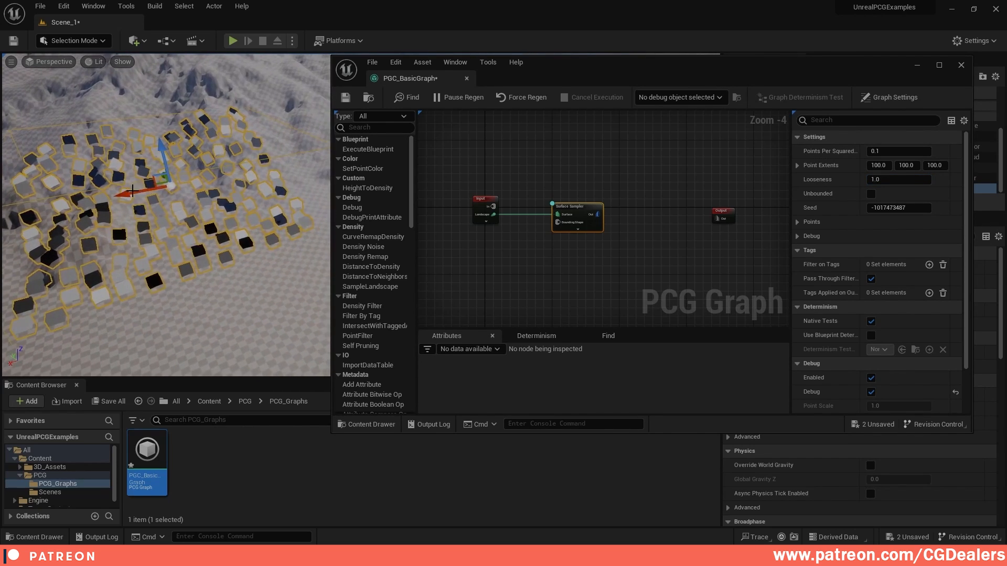
left_click(900, 180)
type("2")
key("Return")
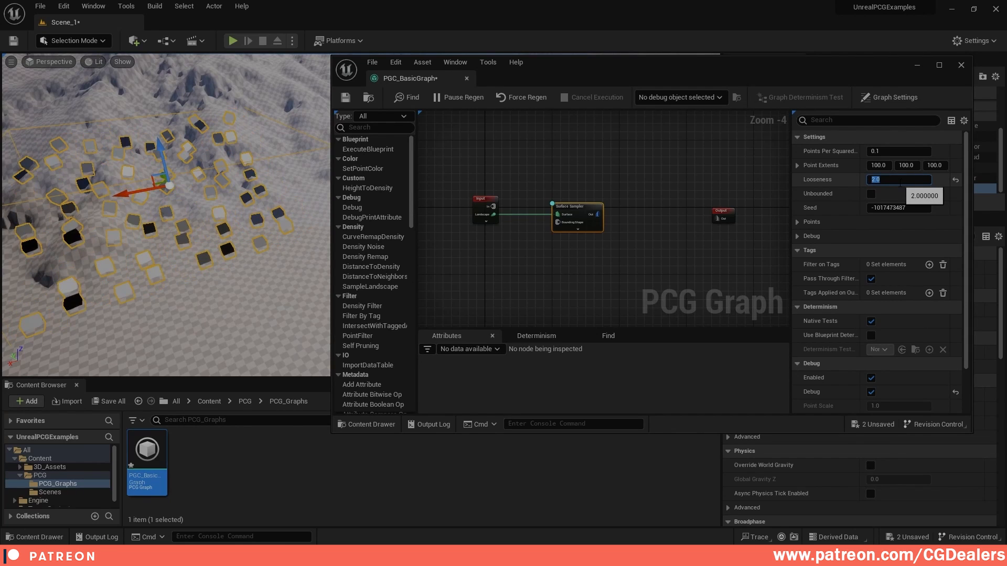
type("3")
key("Return")
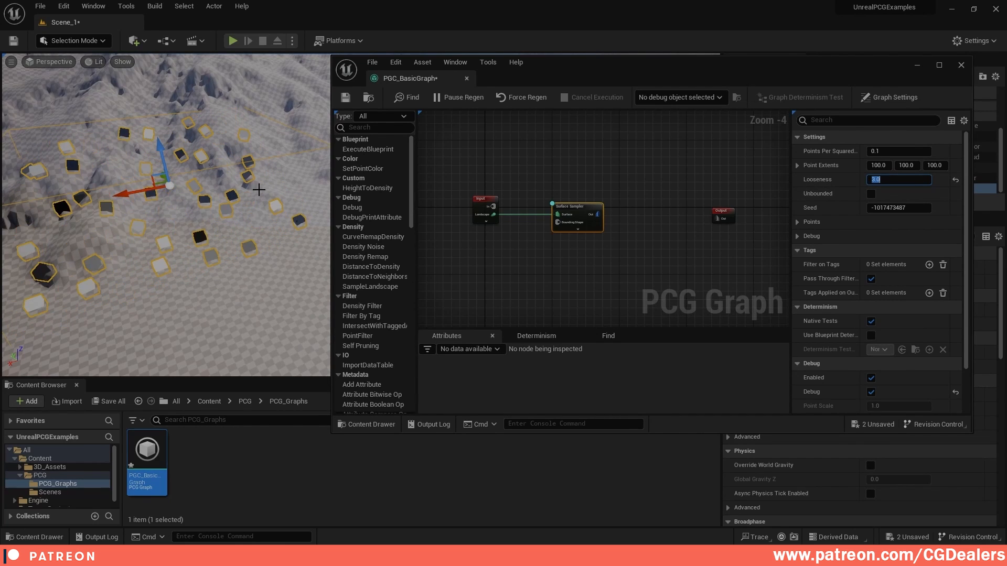
type("5")
key("Return")
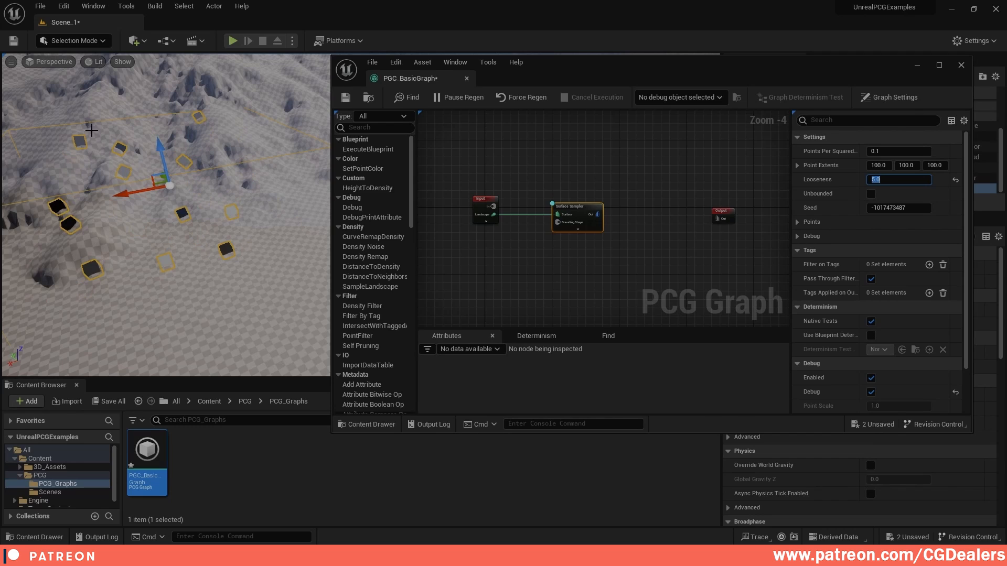
type("1")
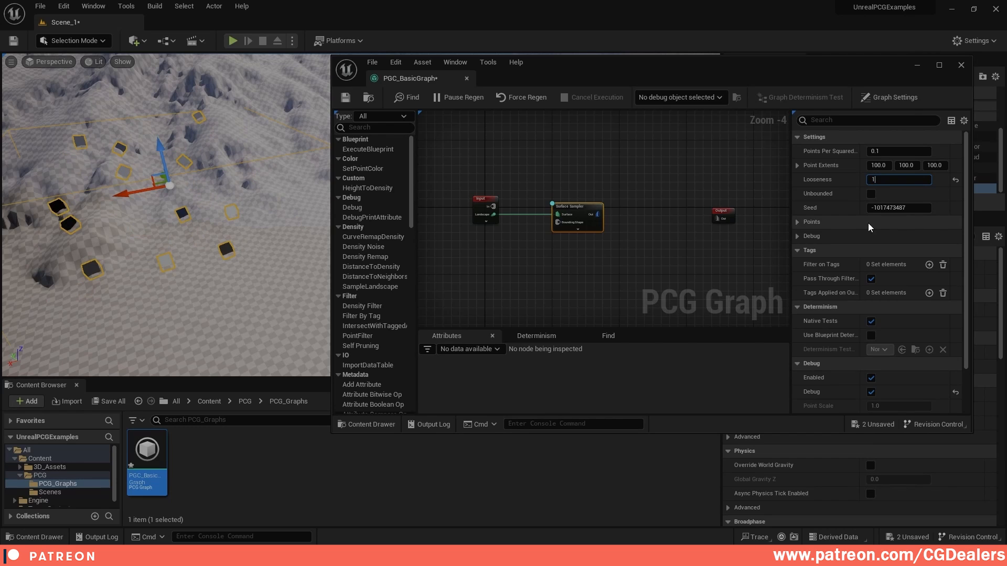
key("Return")
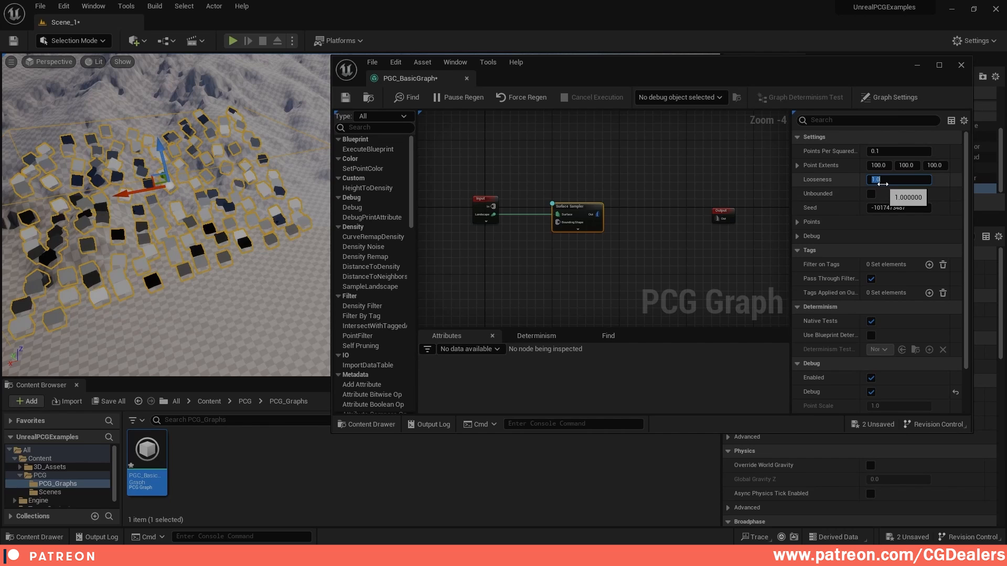
Expand the Surface Sampler node to examine its override inputs, and look through the available node list
scroll(516, 197, "up", 2)
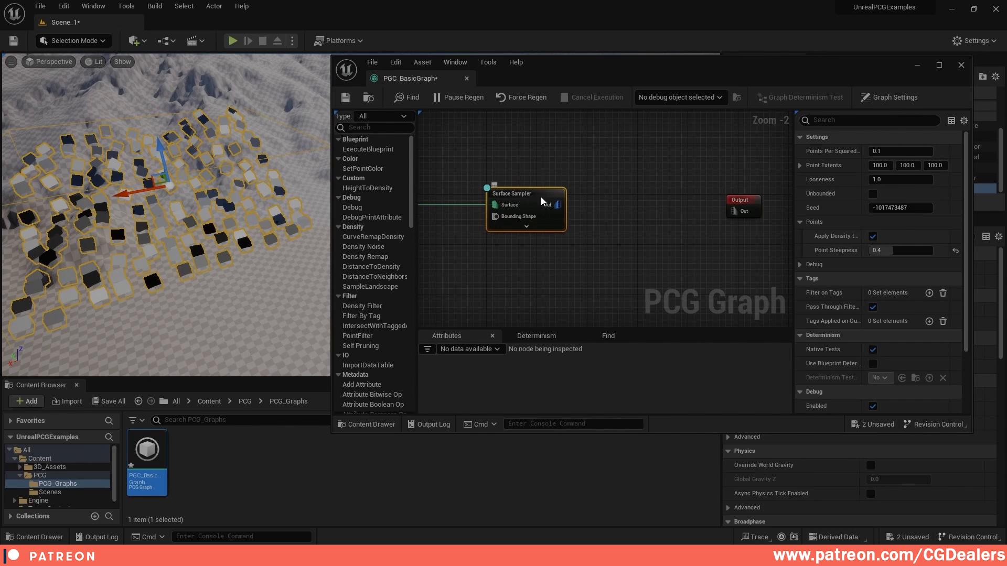
right_click_drag(593, 246, 644, 204)
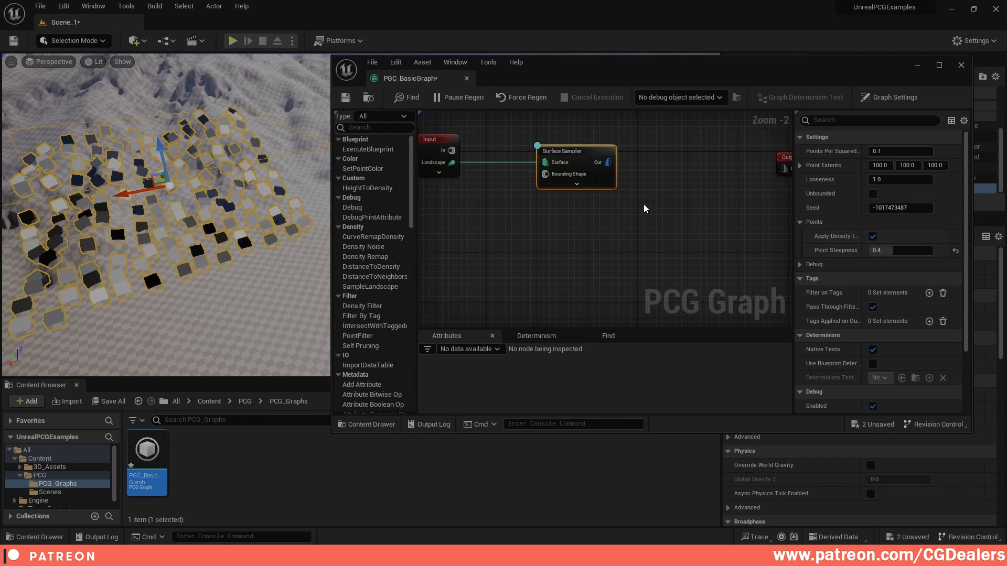
left_click(586, 184)
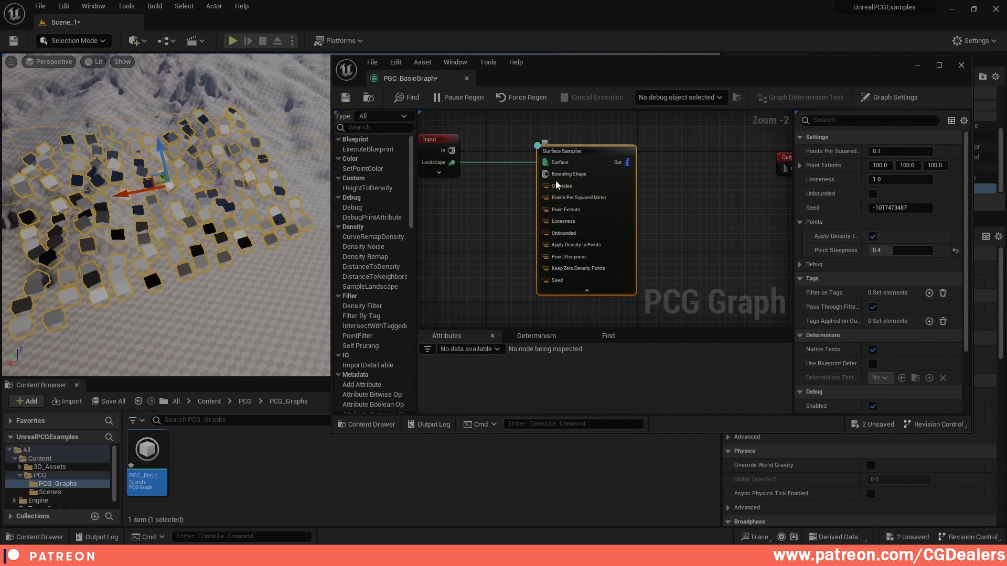
scroll(354, 336, "down", 3)
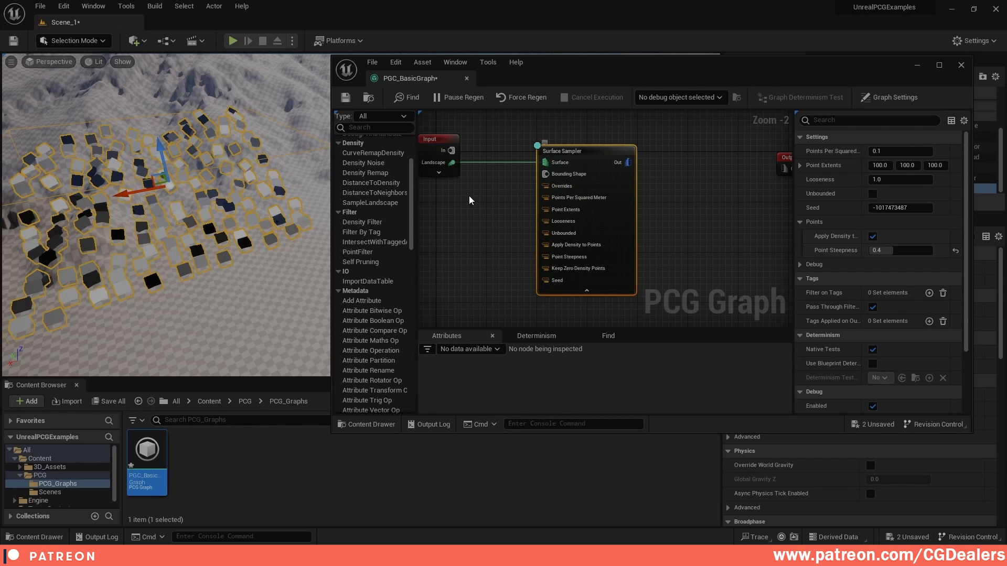
scroll(379, 210, "up", 3)
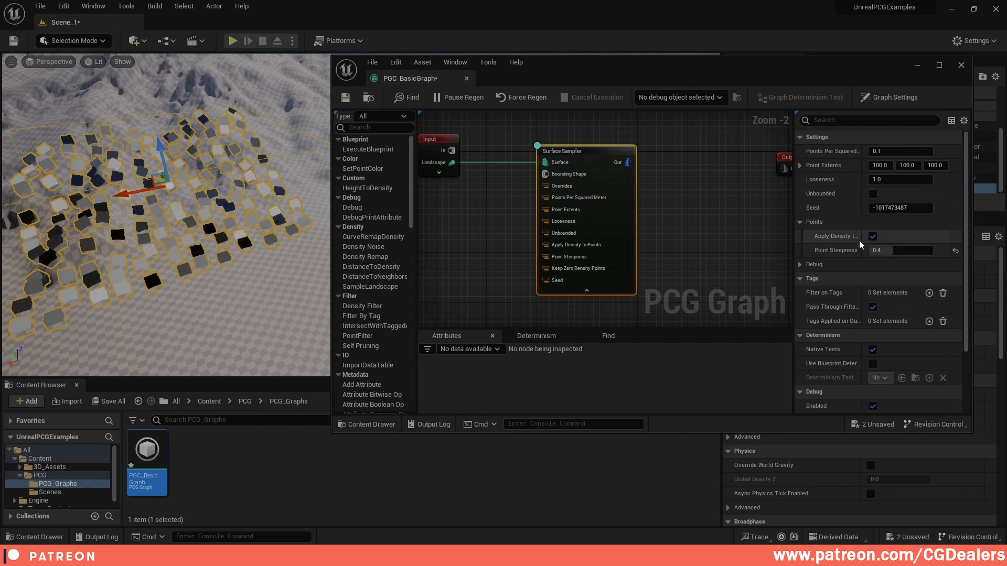
Change the Surface Sampler's Seed to -74187062 and turn off the node's debug display
mouse_move(900, 208)
left_mouse_down()
mouse_move(938, 207)
mouse_move(882, 218)
mouse_move(918, 209)
mouse_move(886, 208)
mouse_move(917, 208)
left_mouse_up()
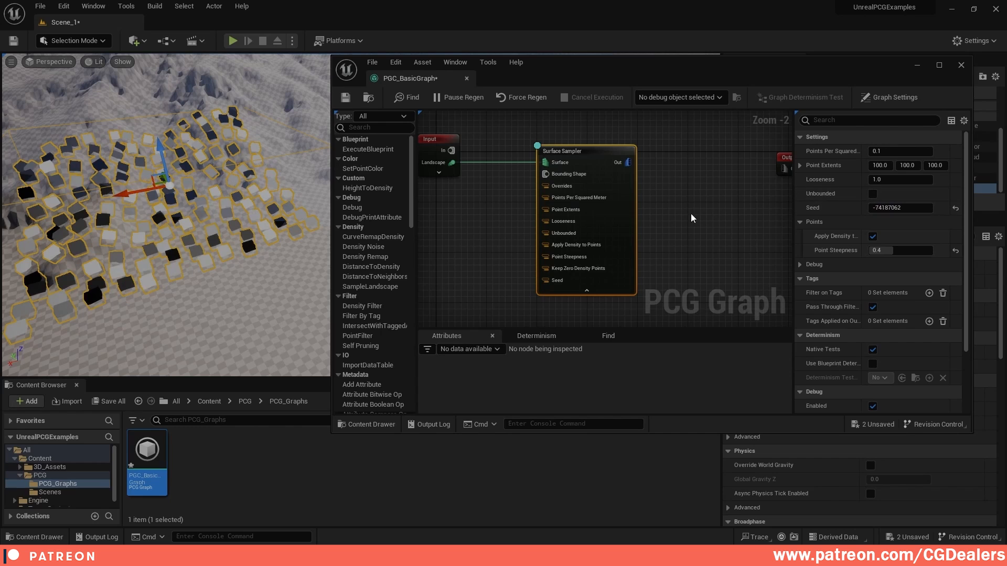
right_click_drag(589, 156, 545, 156)
left_click(586, 163, "alt")
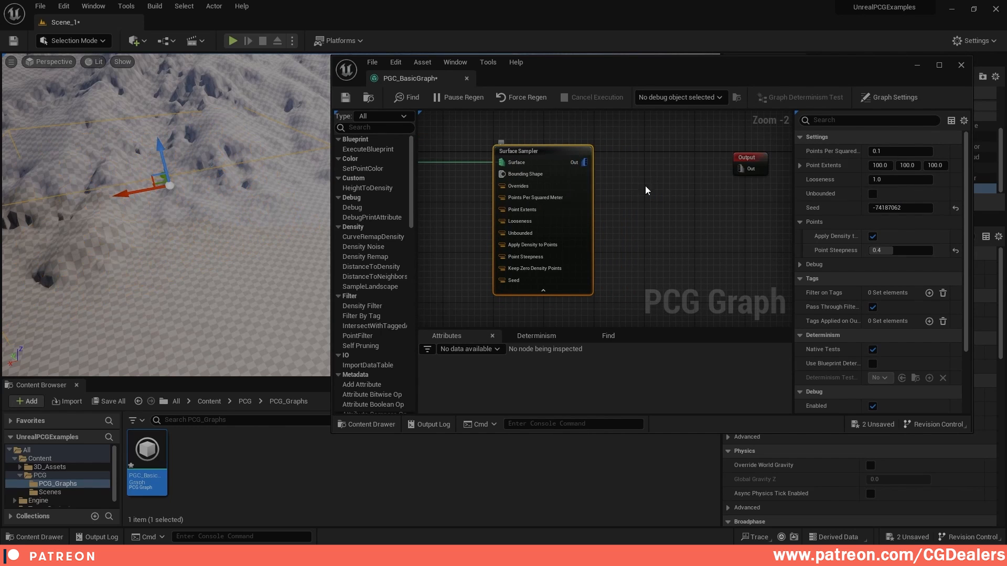
Move the Output node farther from the Surface Sampler and add a Transform Points node between them
right_click_drag(644, 185, 585, 192)
left_click(631, 197)
scroll(631, 197, "down", 1)
left_click_drag(681, 169, 744, 164)
left_click(624, 177)
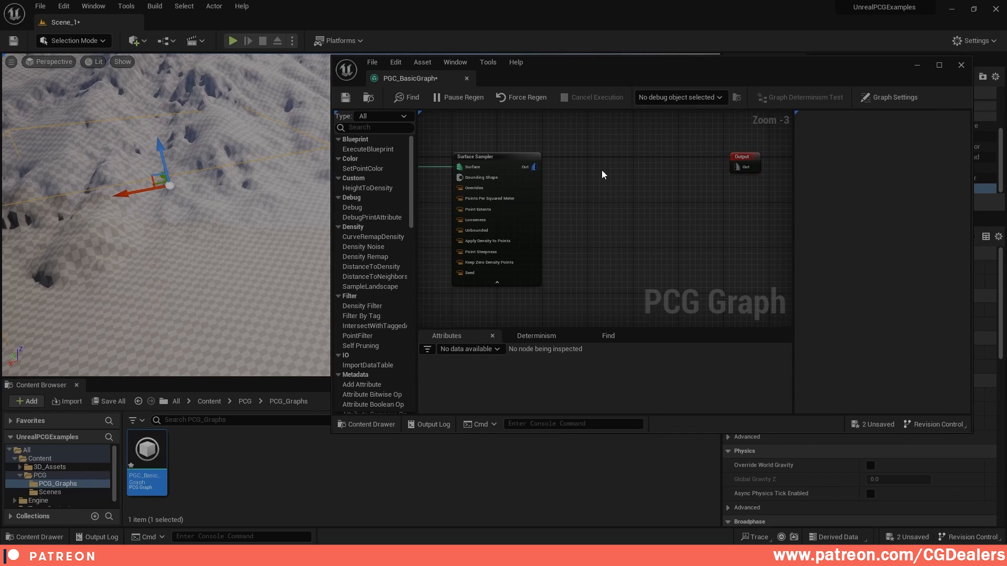
right_click(602, 173)
type("transfo")
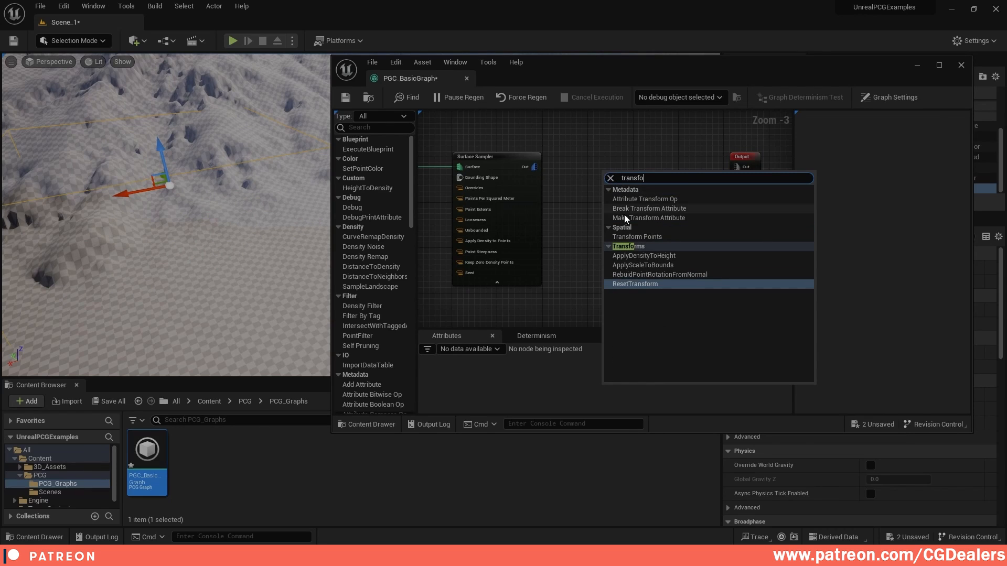
left_click(649, 237)
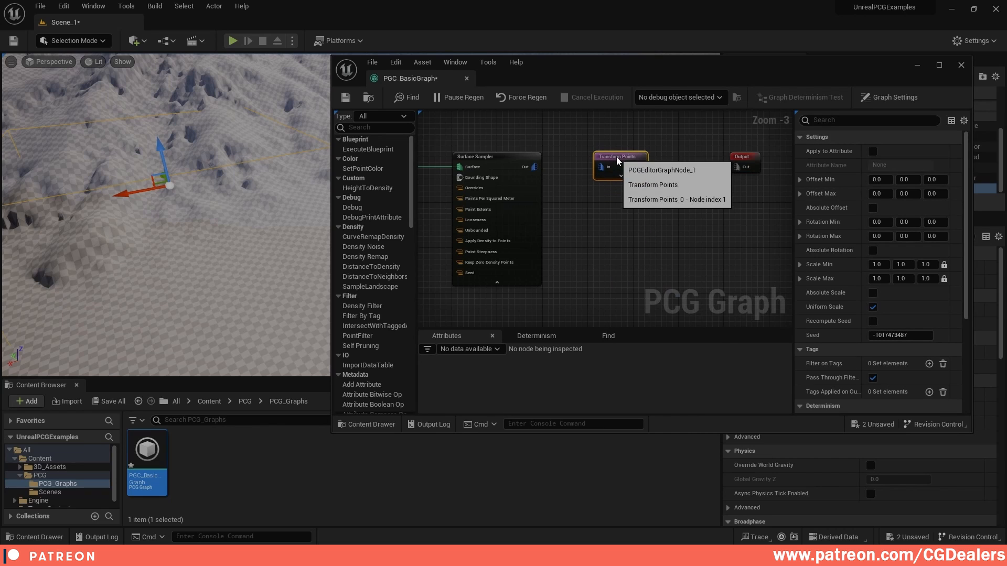
Turn on the Surface Sampler's debug display and connect its Out to the Transform Points node's In
left_click(491, 165)
key("d")
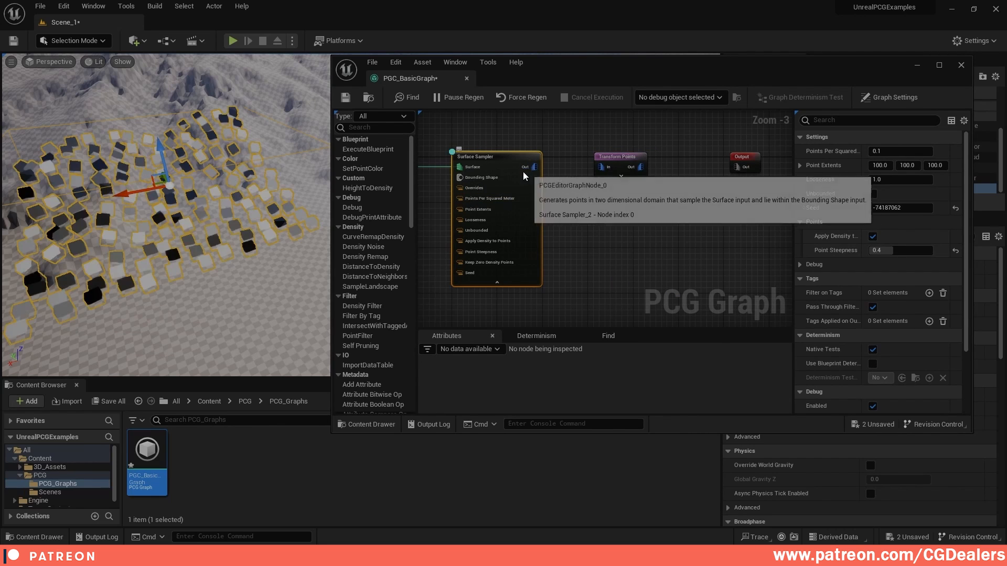
mouse_move(167, 210)
right_mouse_down()
mouse_move(147, 230)
mouse_move(168, 210)
right_mouse_up()
left_click_drag(528, 166, 601, 167)
Examine the Transform Points node's override inputs and its offset, rotation, scale, determinism and debug settings
left_click(622, 178)
left_click(622, 179)
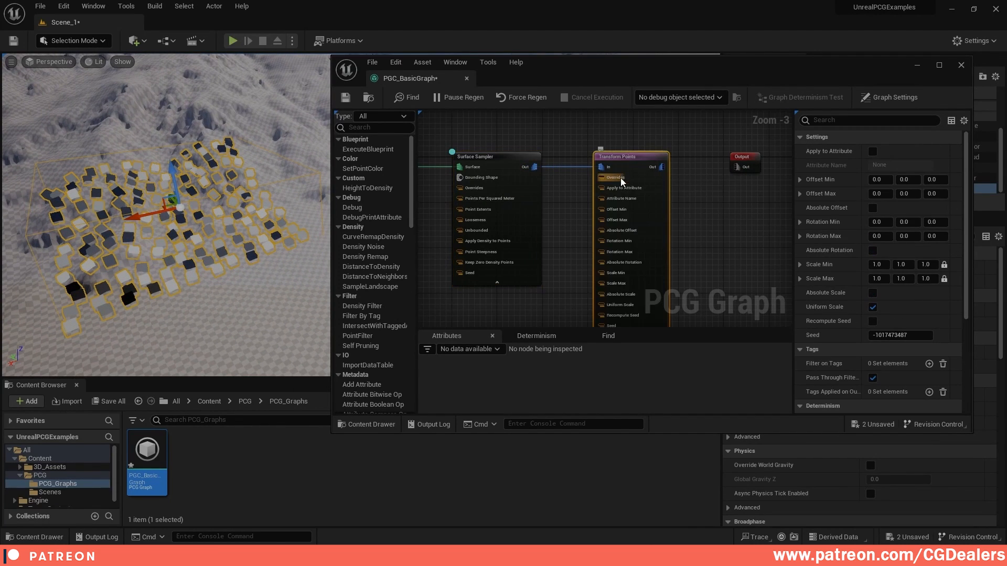
scroll(623, 194, "down", 1)
left_click(636, 298)
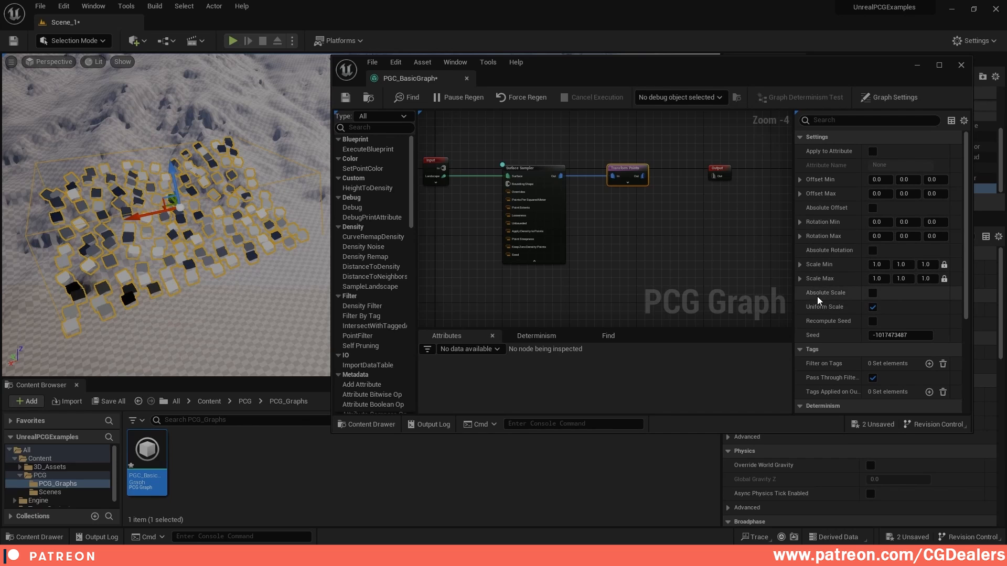
scroll(831, 325, "down", 2)
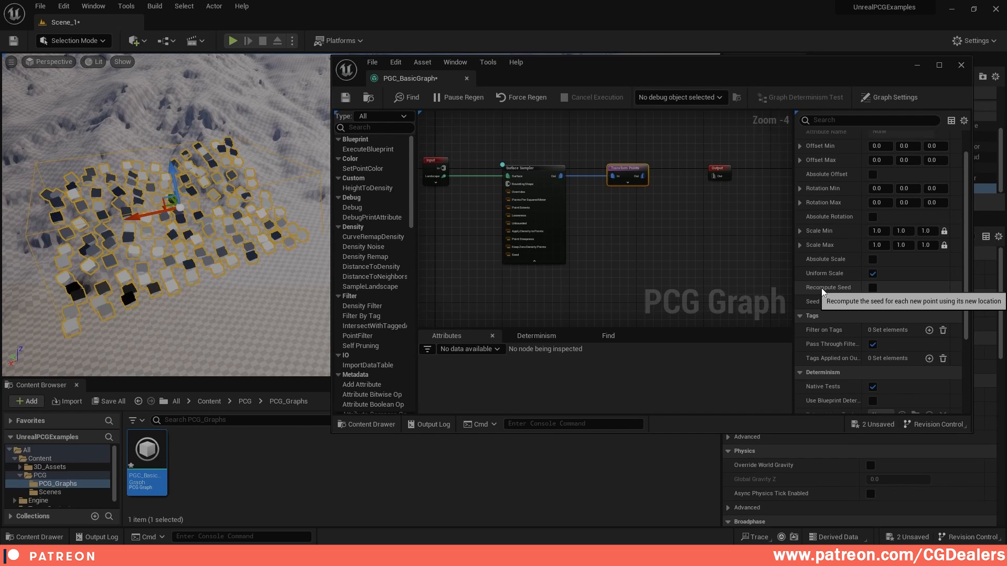
scroll(892, 294, "down", 7)
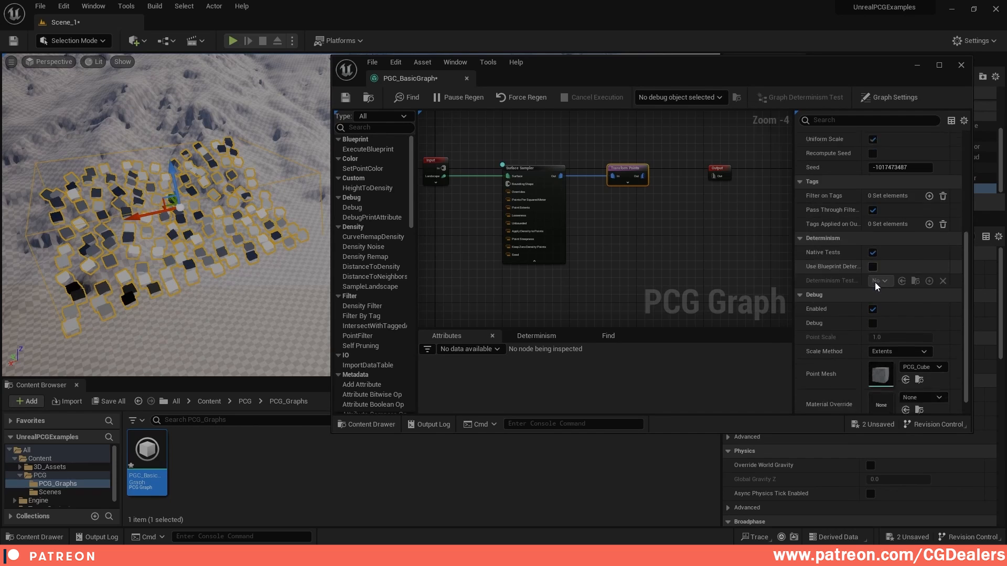
scroll(874, 282, "up", 10)
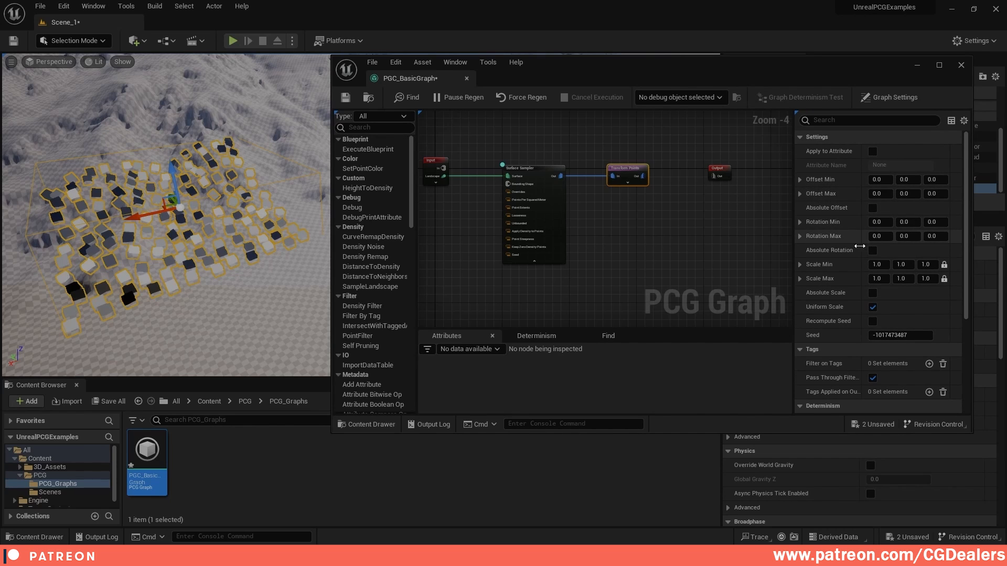
right_click_drag(316, 169, 287, 173)
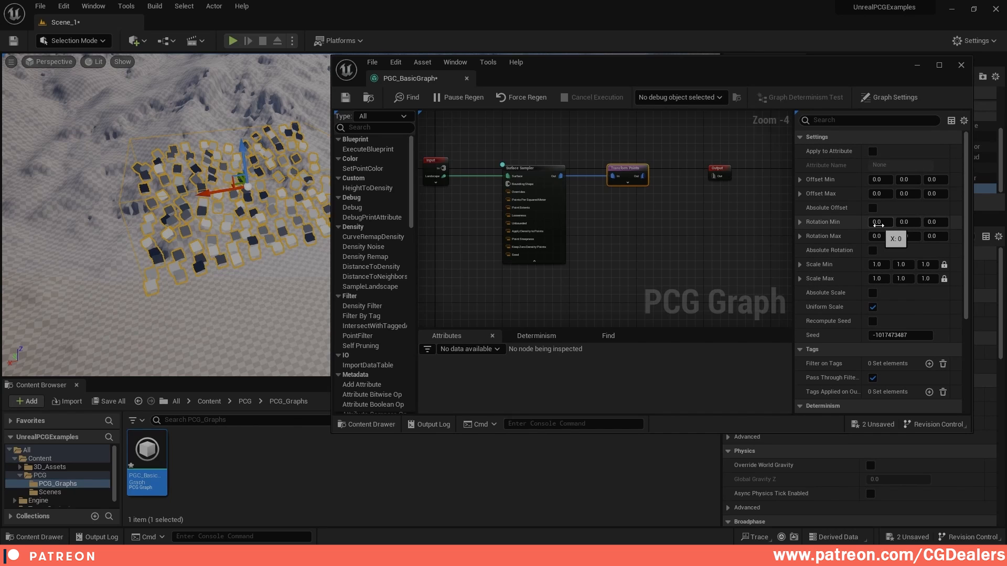
Add a Density Filter node between Transform Points and Output, and connect the Transform Points Out to its In
right_click_drag(697, 207, 592, 201)
left_click_drag(595, 191, 694, 189)
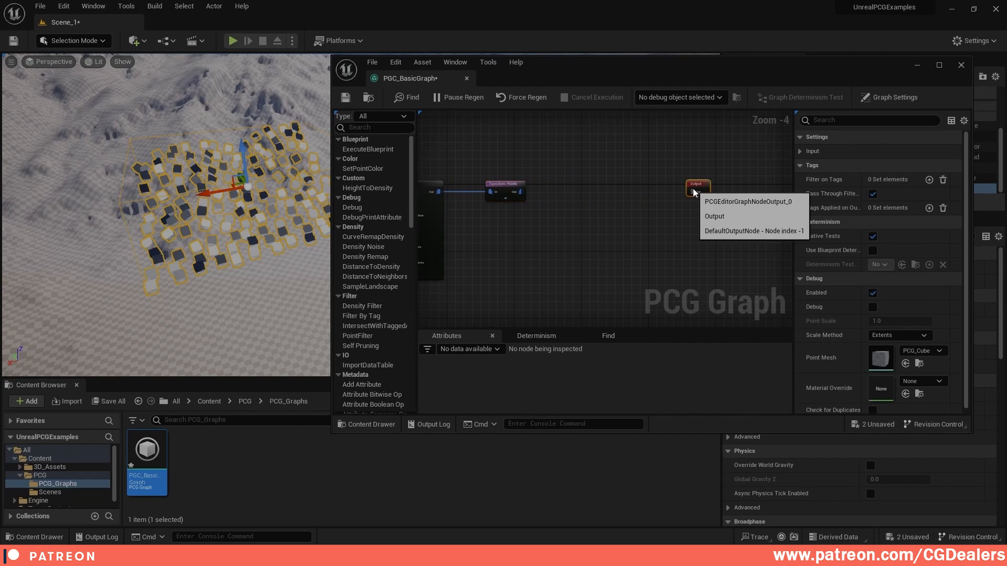
left_click(626, 194)
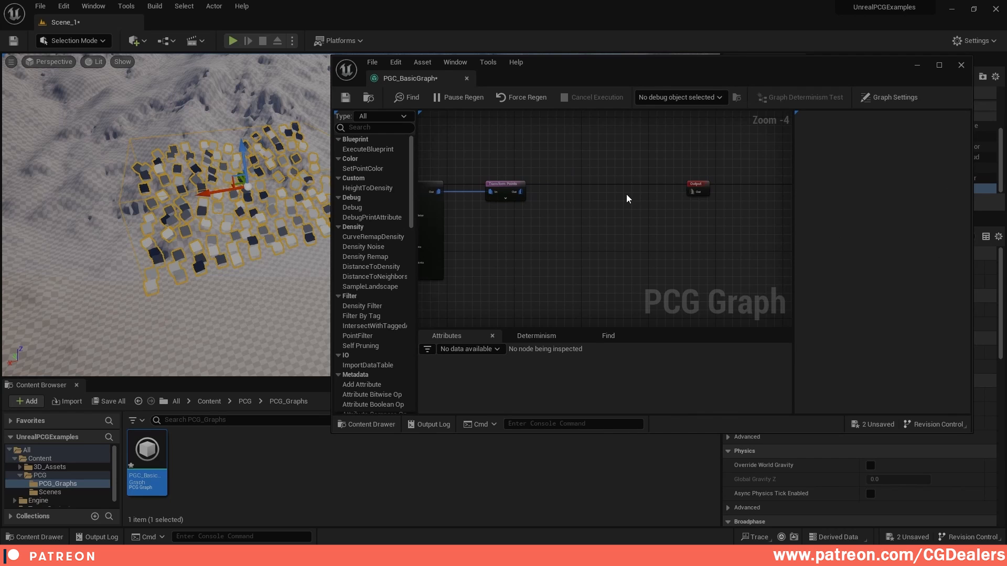
right_click(587, 194)
type("densit")
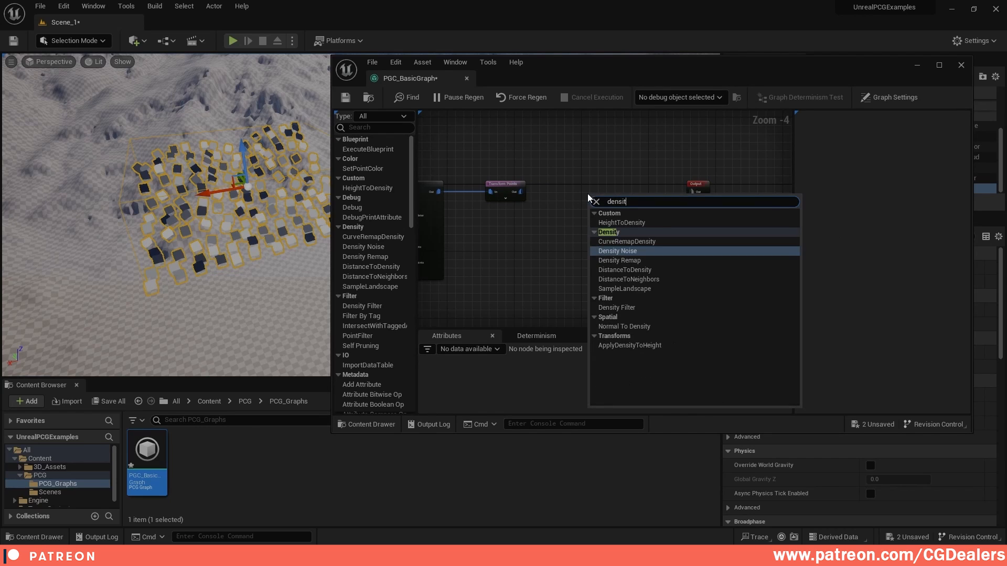
type("y fil")
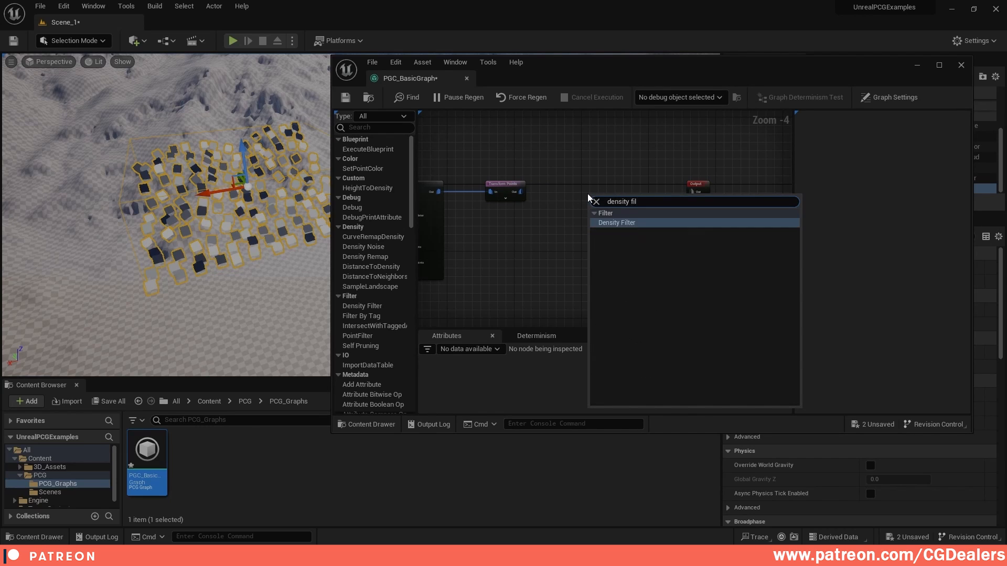
key("Return")
scroll(587, 194, "up", 3)
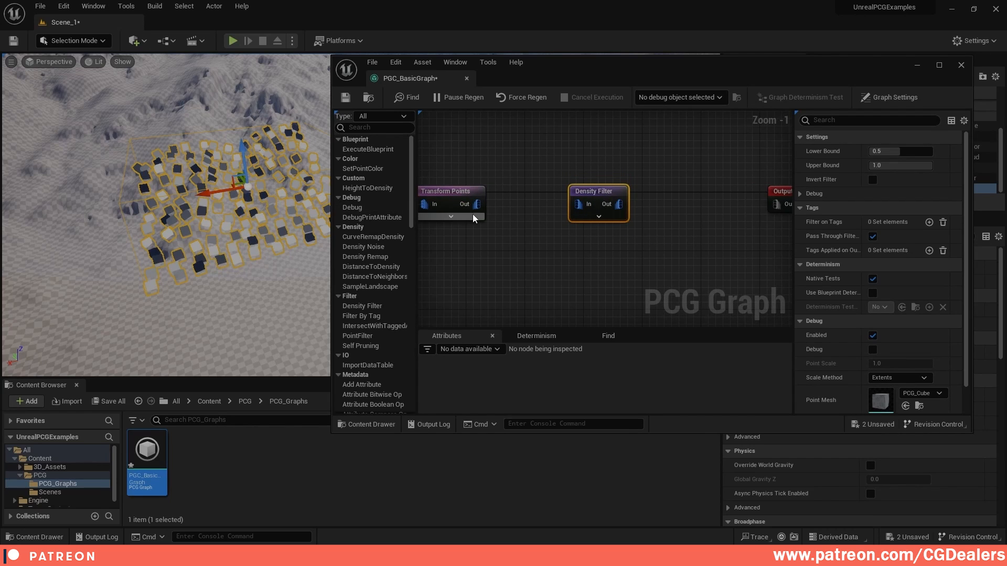
left_click_drag(477, 204, 583, 206)
right_click_drag(583, 206, 709, 205)
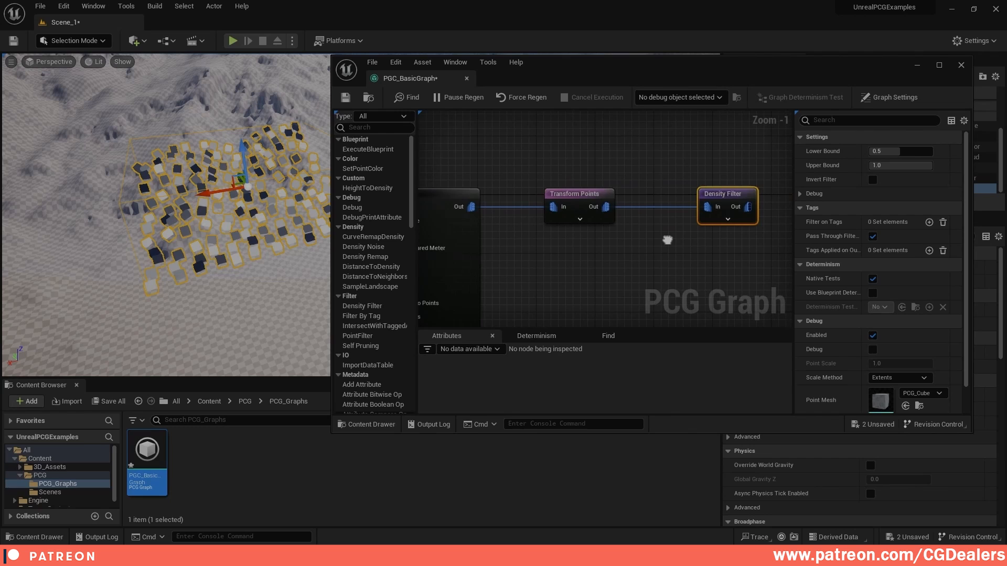
Turn on the Density Filter's debug display and turn off the Surface Sampler's to view only the filtered points
double_click(718, 194)
key("Return")
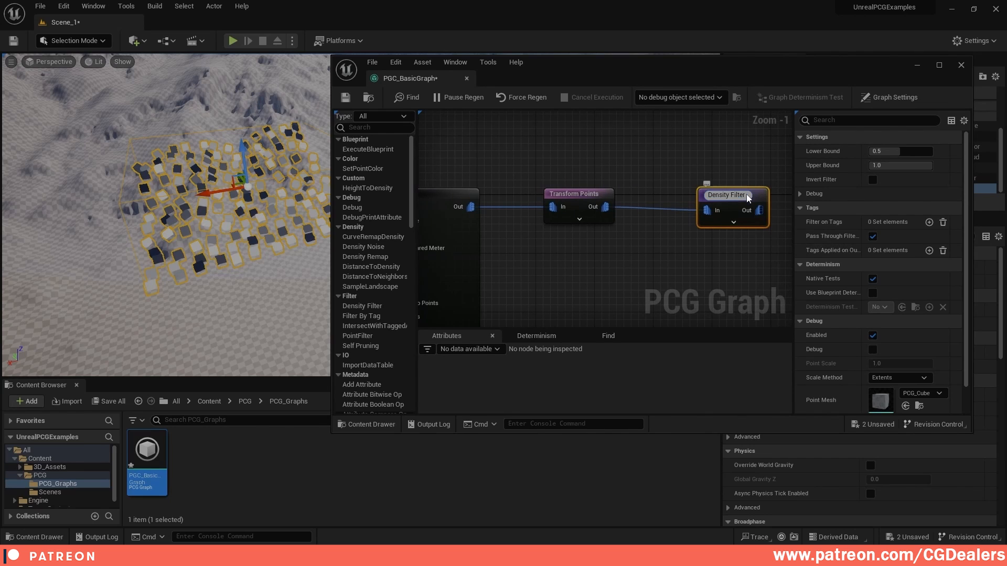
key("d")
right_click_drag(721, 184, 790, 204)
left_click(521, 184)
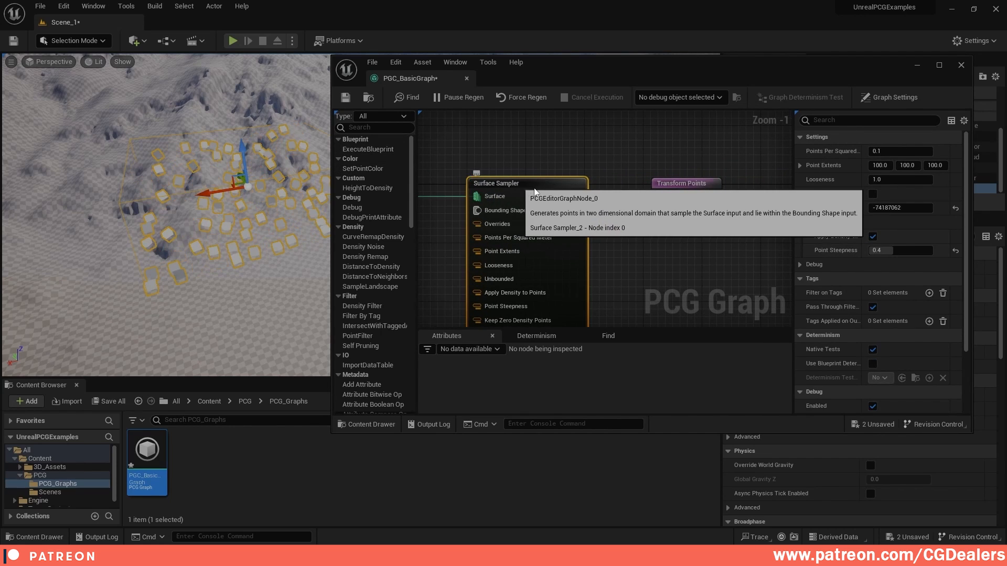
right_click_drag(827, 183, 630, 182)
left_click(630, 186)
right_click_drag(715, 164, 656, 175)
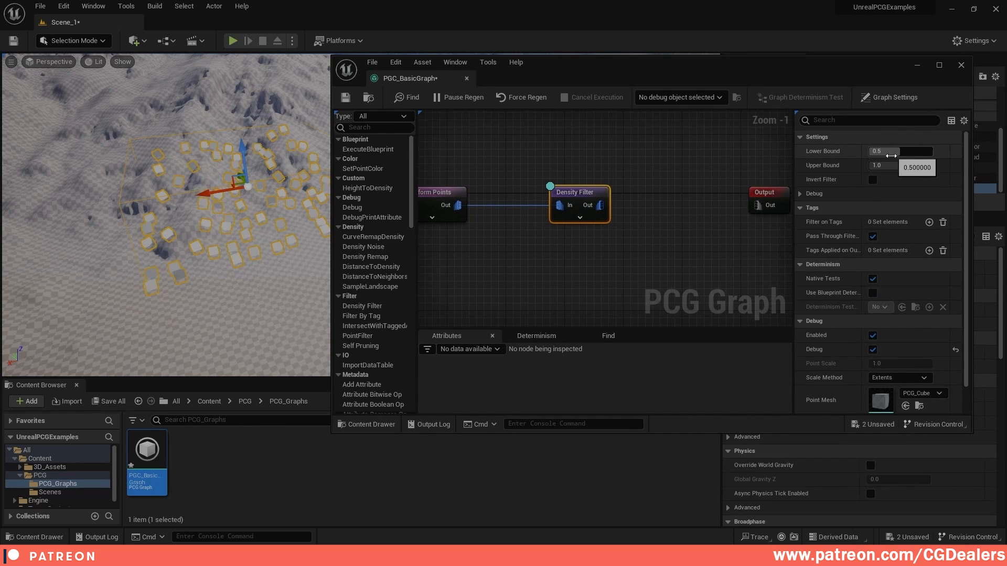
right_click_drag(166, 215, 77, 220)
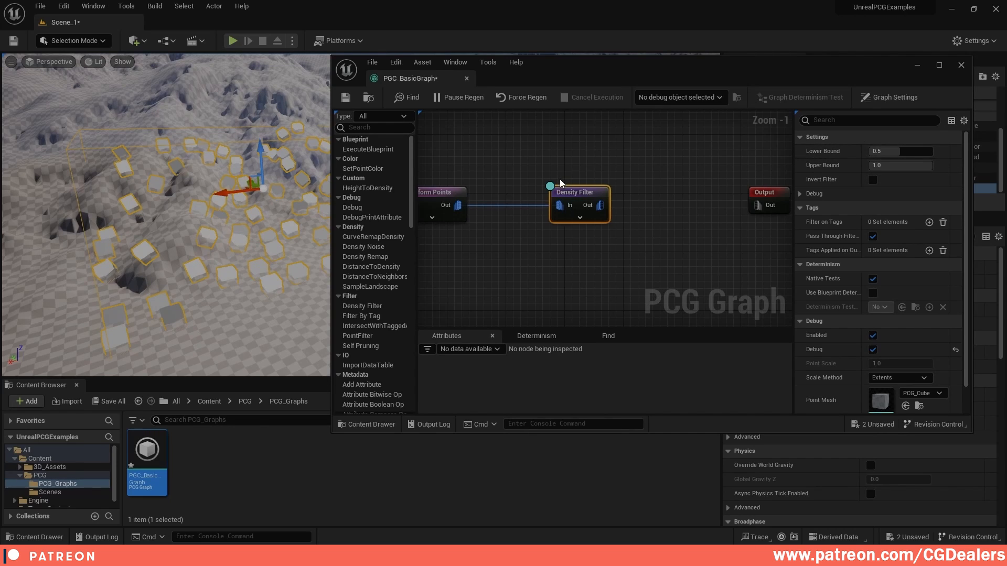
Duplicate the Density Filter, place the copy below the original and connect the Transform Points Out to it
right_click_drag(595, 244, 653, 229)
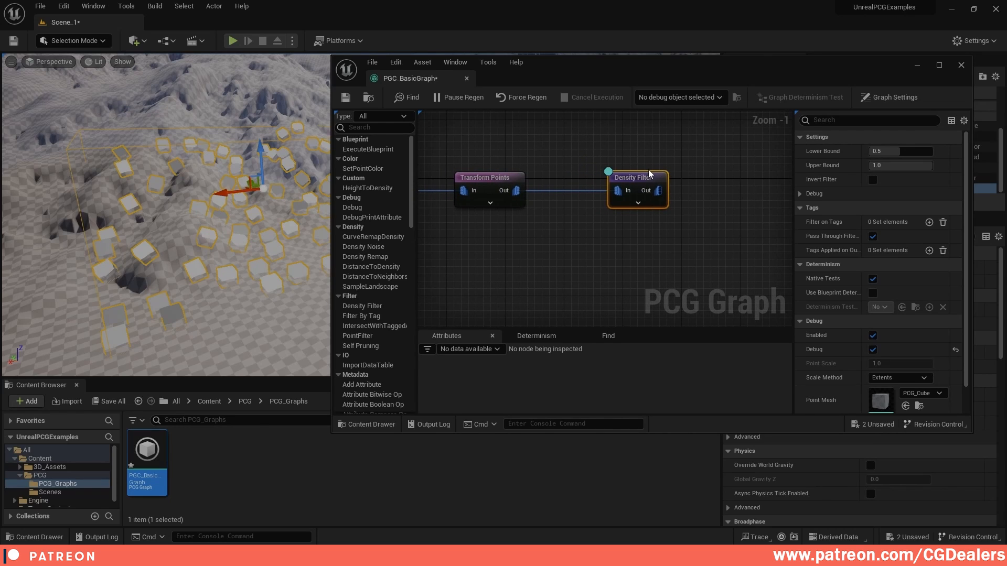
left_click(637, 310)
left_click(636, 178)
key("ctrl+d")
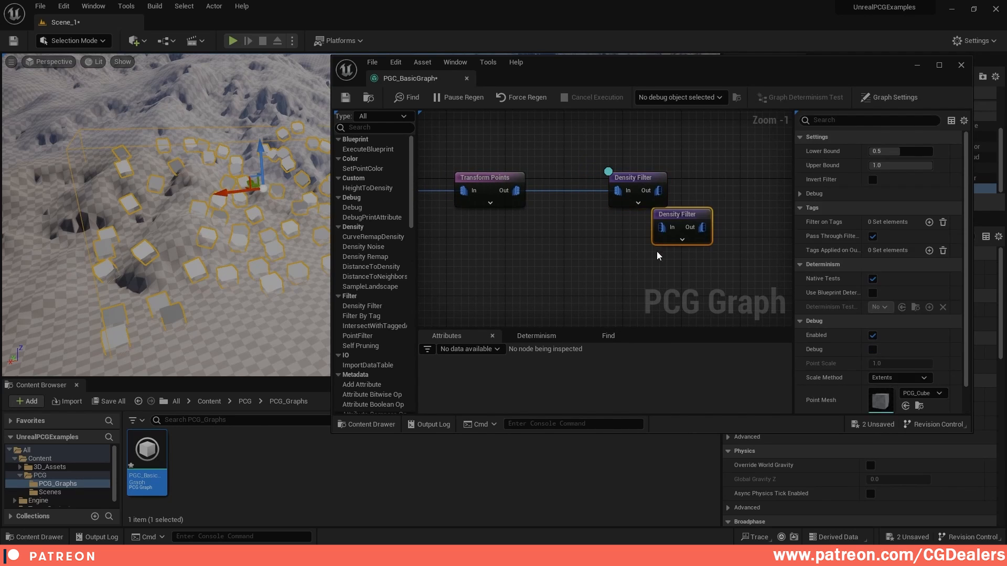
left_click_drag(667, 222, 631, 249)
left_click_drag(516, 191, 649, 247)
key("F2")
left_click(689, 235)
Set the duplicated Density Filter's Lower Bound to 0.0 and Upper Bound to 0.49
left_click(885, 152)
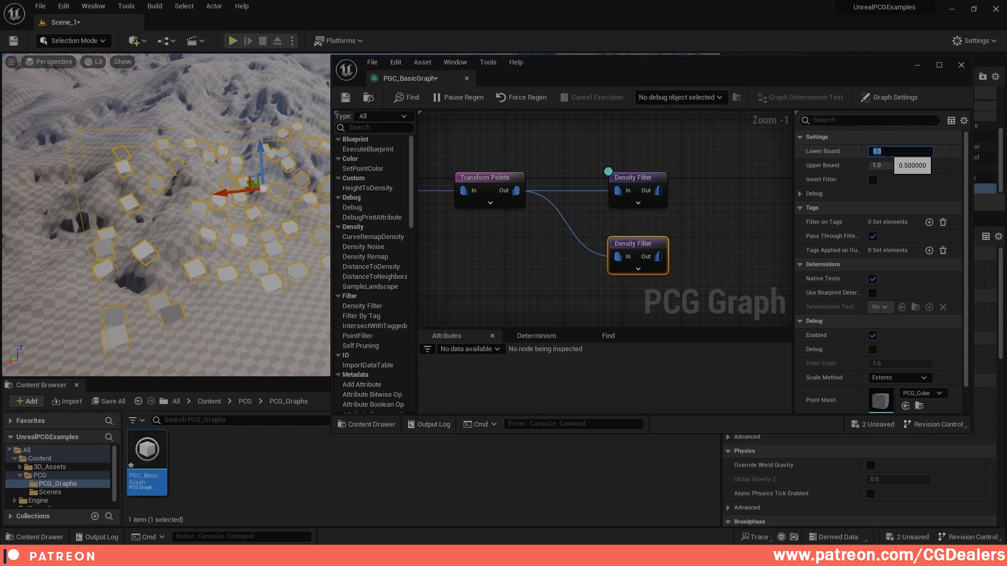
left_click(890, 167)
type("0.49")
key("Return")
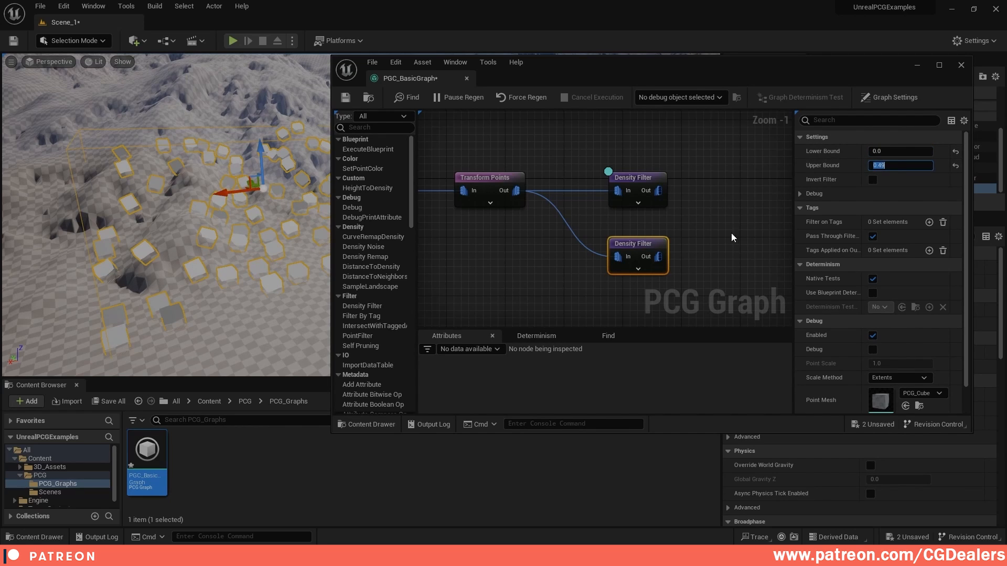
Turn on the lower Density Filter's debug display, and switch the upper filter's debug display off and on to compare their points
right_click_drag(730, 232, 695, 232)
left_click(676, 237)
left_click(613, 243)
key("d")
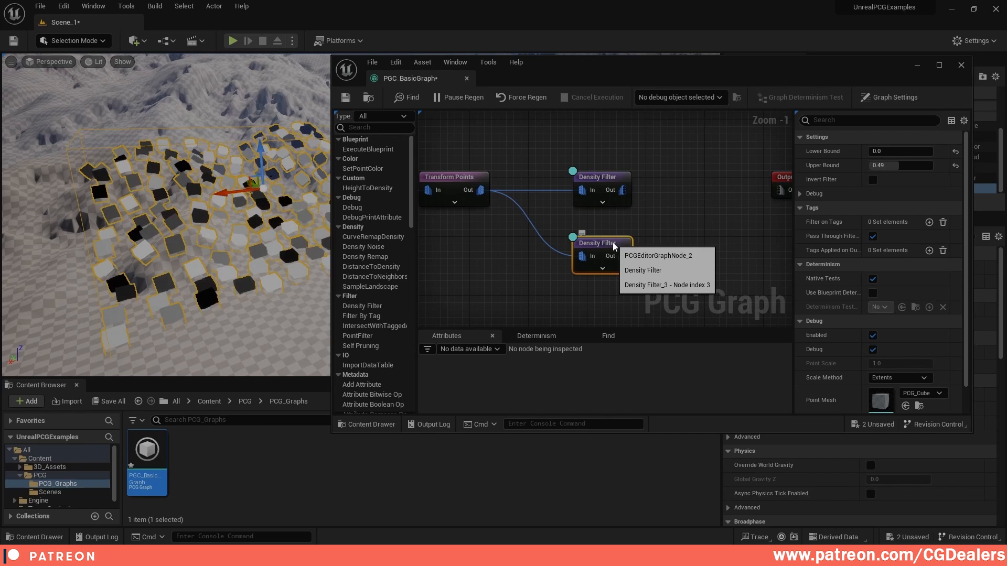
left_click(609, 177)
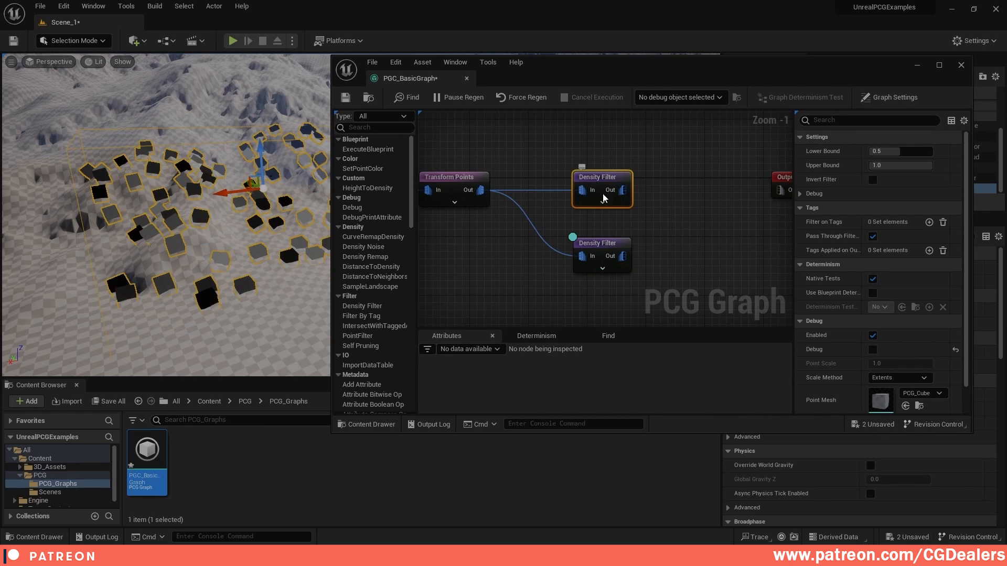
left_click(600, 242)
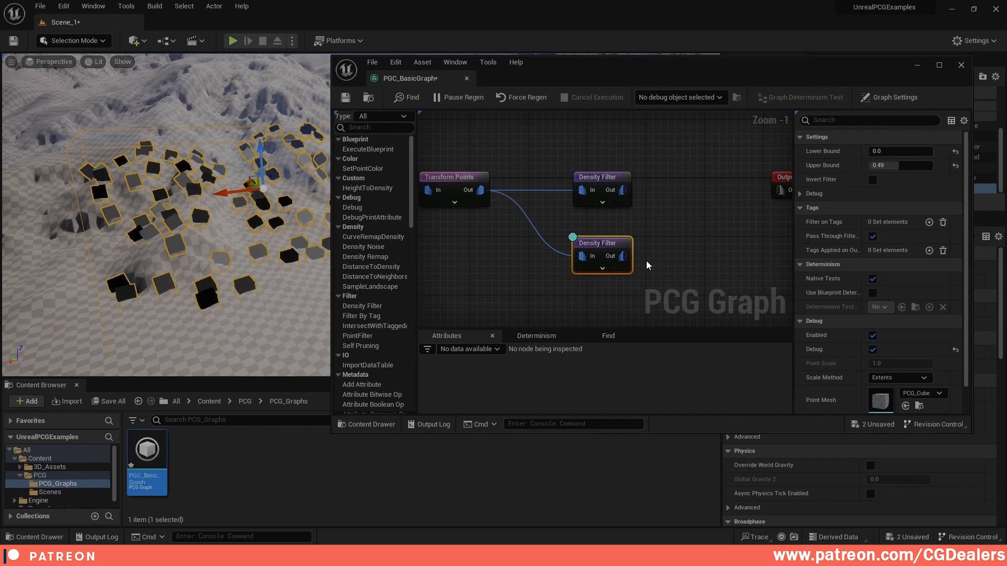
left_click(601, 176)
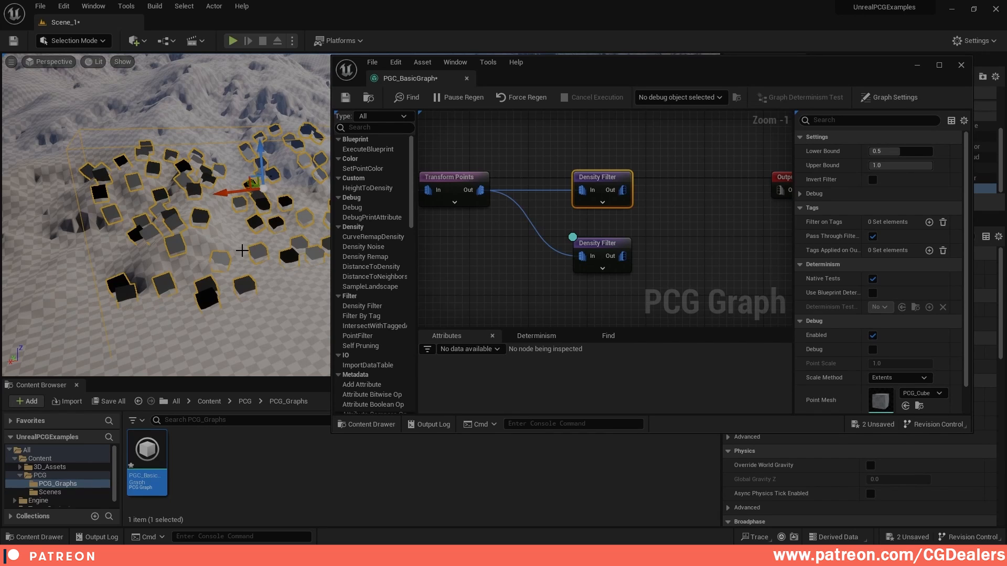
right_click_drag(658, 223, 570, 216)
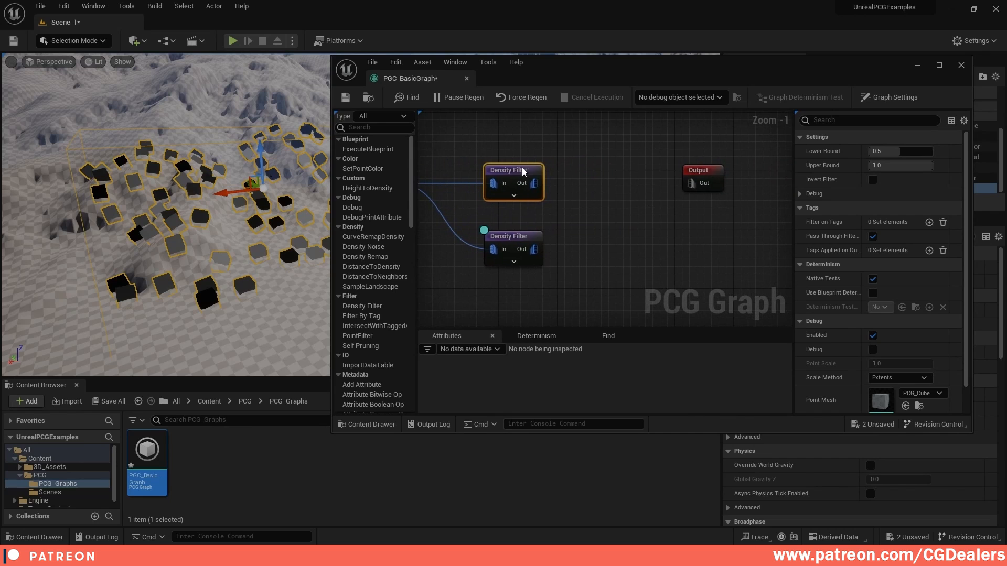
key("d")
Move the Output node farther from the Density Filters and add a Density Noise node between them
left_click_drag(700, 170, 772, 163)
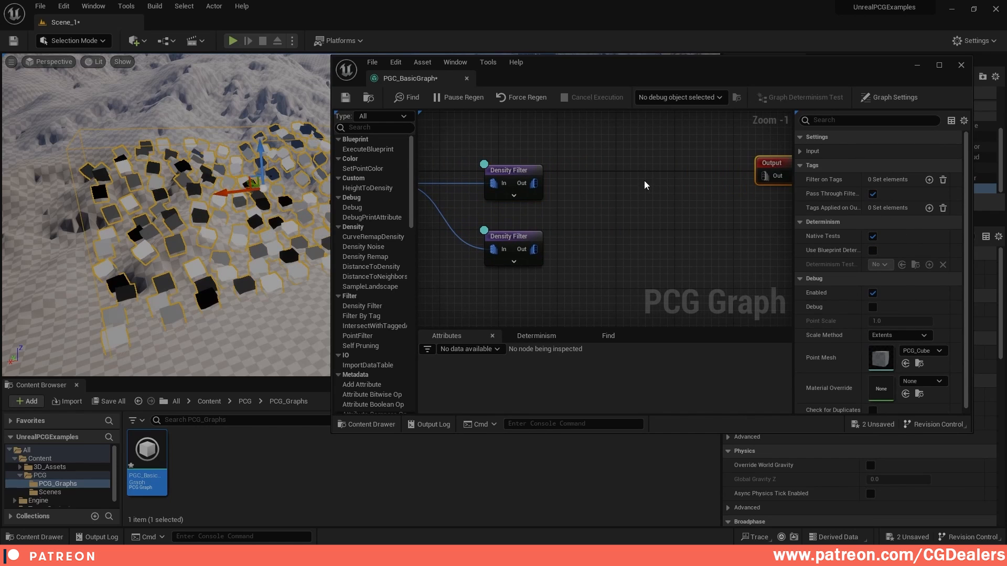
right_click_drag(644, 180, 608, 185)
left_click(470, 174)
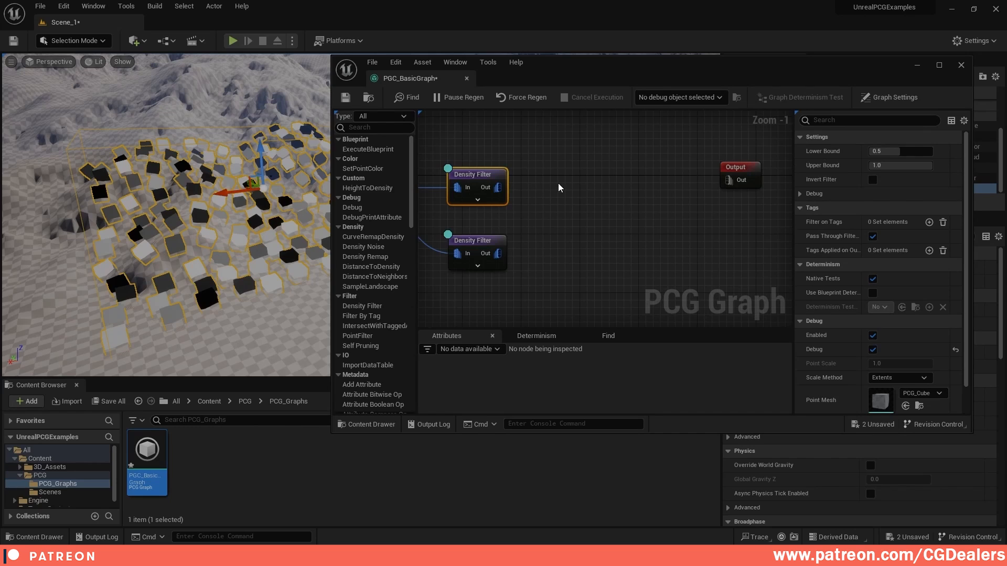
right_click(557, 200)
type("densi")
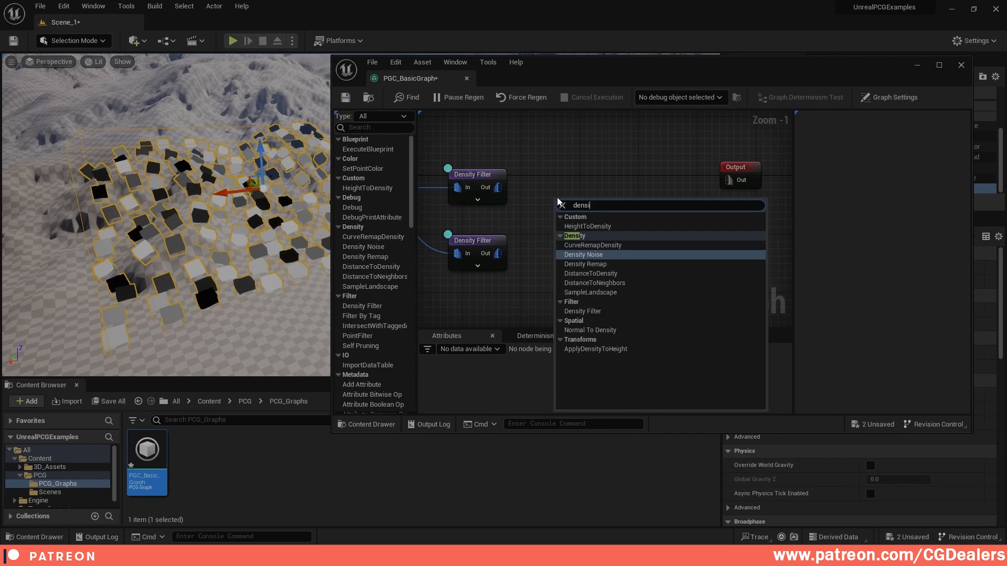
type("ty")
key("Return")
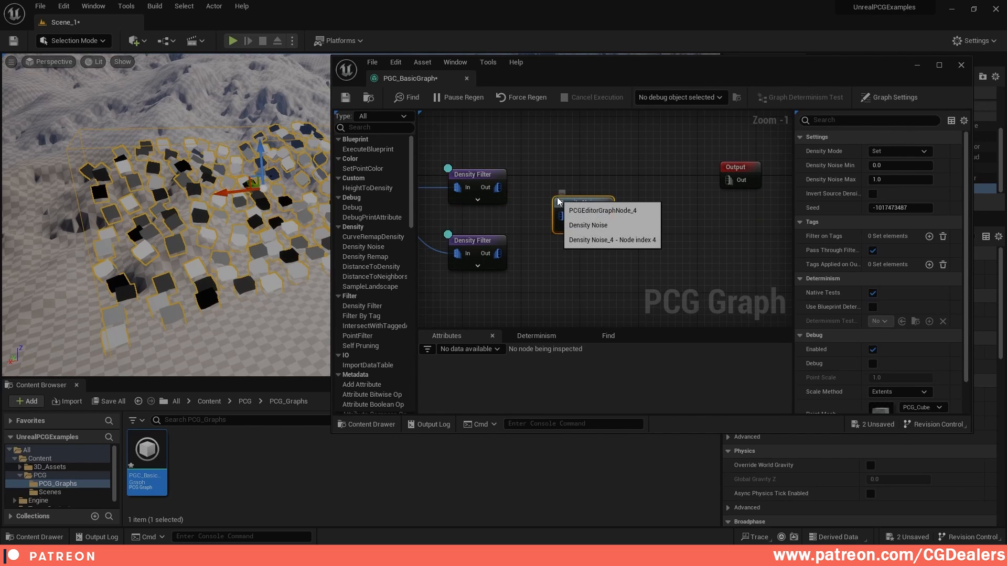
Turn off the lower Density Filter's debug display, align the Density Noise node with the upper filter and connect that filter's Out to it
left_click(503, 239)
key("d")
left_click_drag(590, 201, 596, 180)
left_click_drag(501, 188, 603, 177)
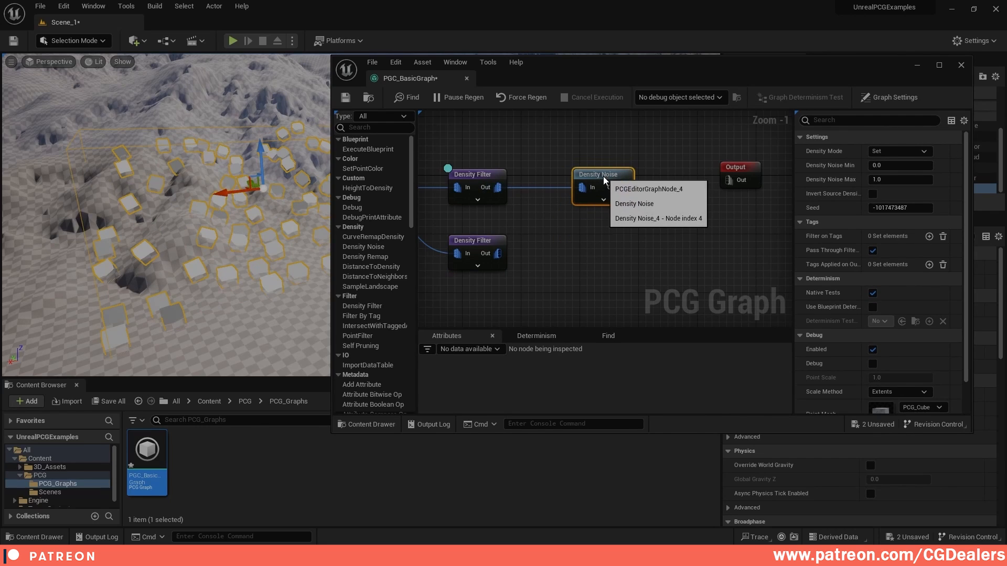
Turn on the Density Noise node's debug display and turn off the upper Density Filter's debug display
right_click(468, 193)
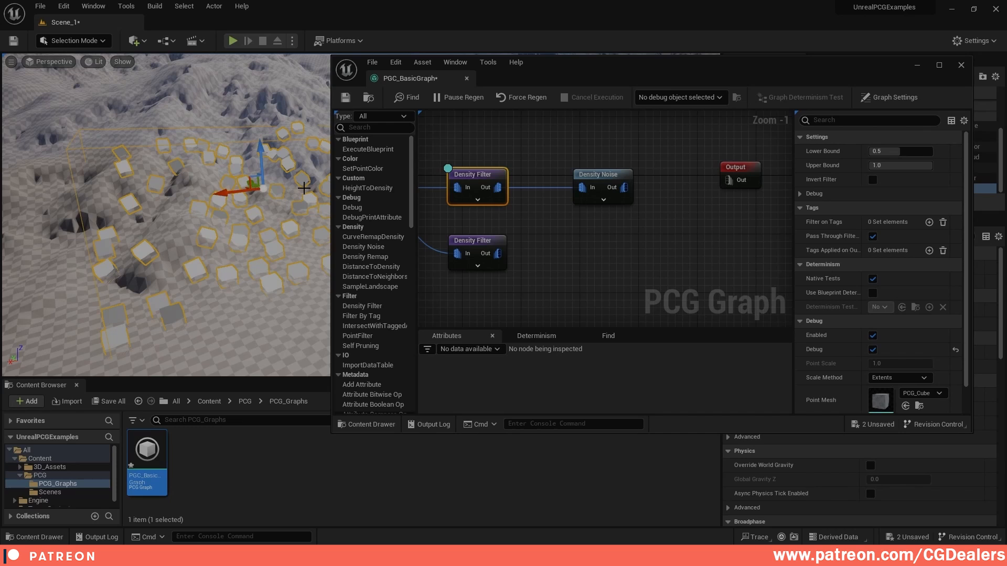
left_click(600, 176)
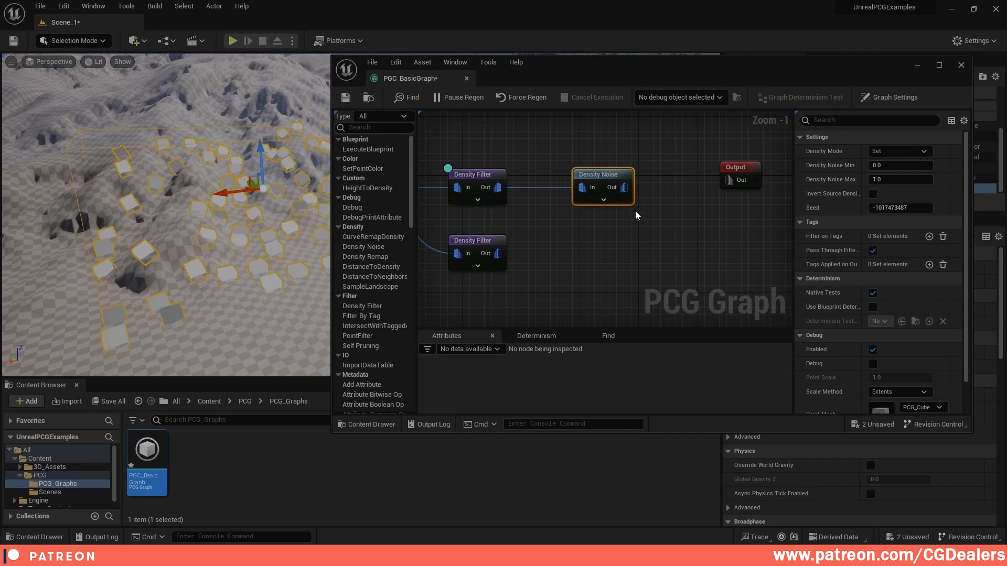
left_click(475, 176)
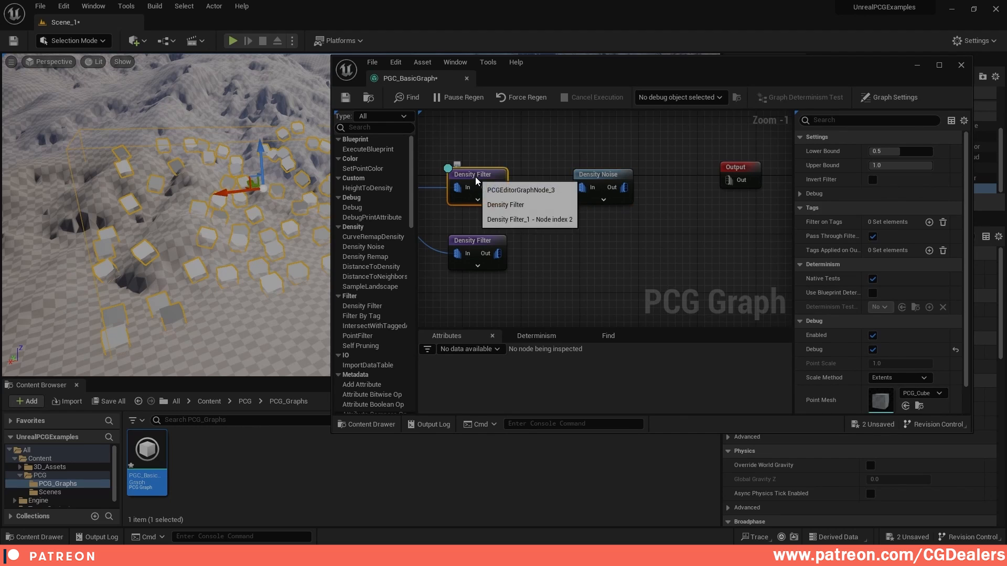
left_click(599, 175)
key("d")
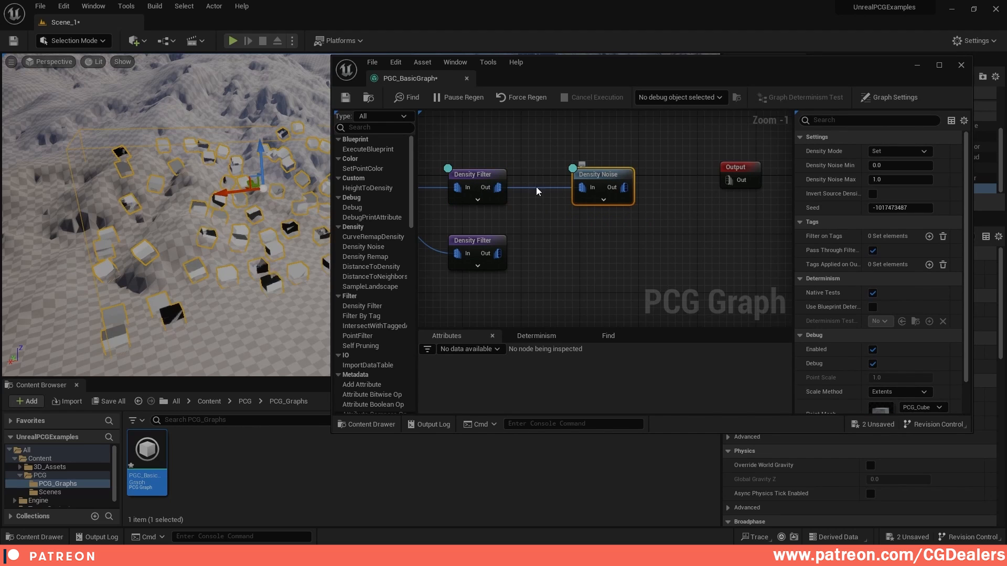
left_click(464, 177)
key("d")
mouse_move(276, 214)
right_mouse_down()
mouse_move(253, 227)
mouse_move(315, 199)
mouse_move(294, 210)
mouse_move(319, 210)
mouse_move(252, 214)
mouse_move(293, 210)
right_mouse_up()
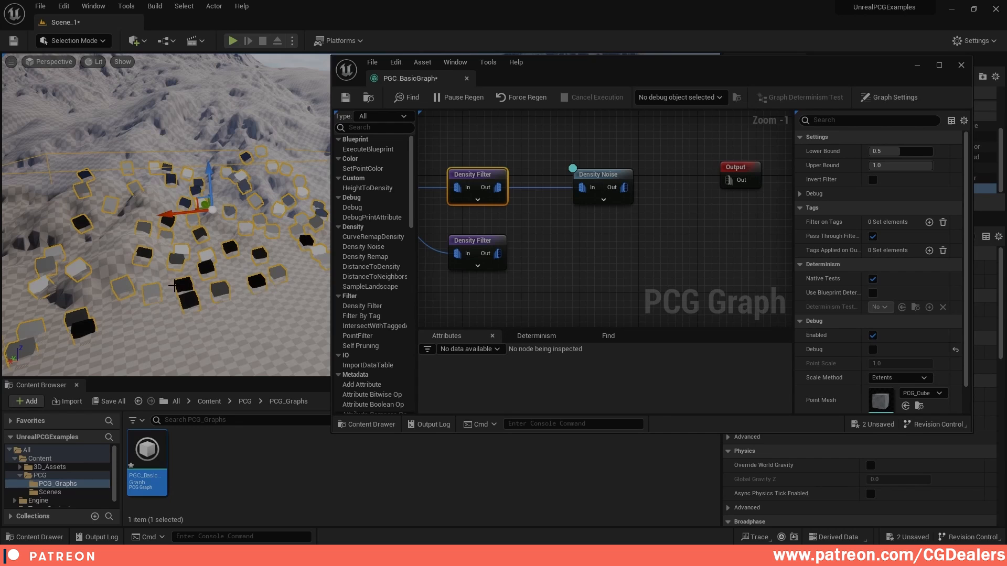
Add a Static Mesh Spawner between Density Noise and Output, and connect the Density Noise Out to its In
right_click_drag(650, 198, 595, 197)
left_click(650, 205)
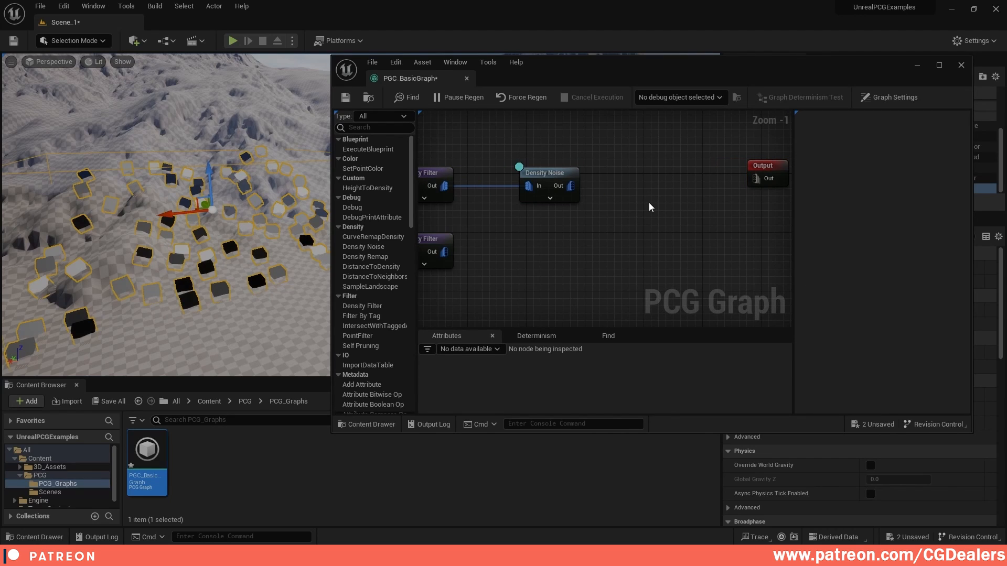
right_click(612, 209)
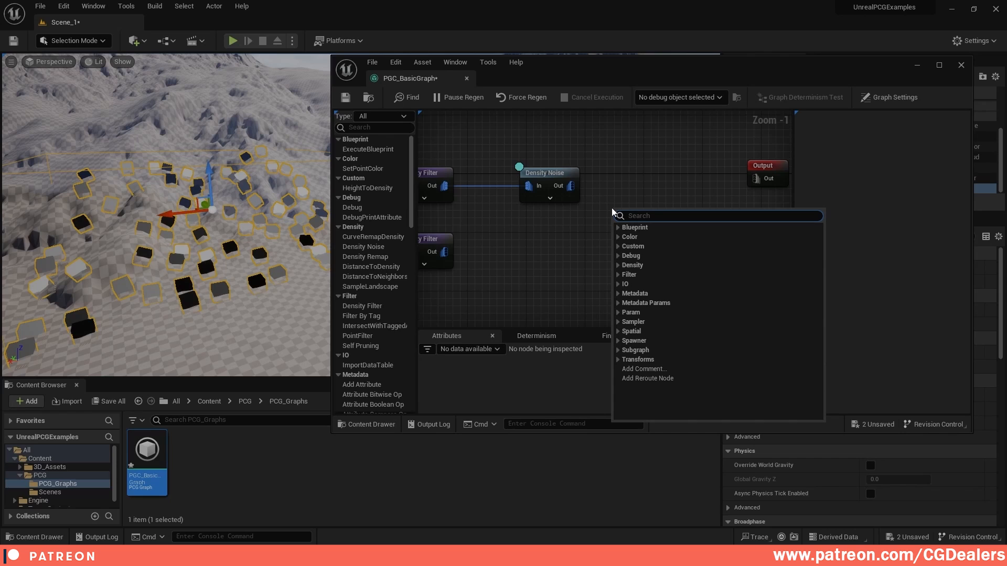
type("static")
key("Return")
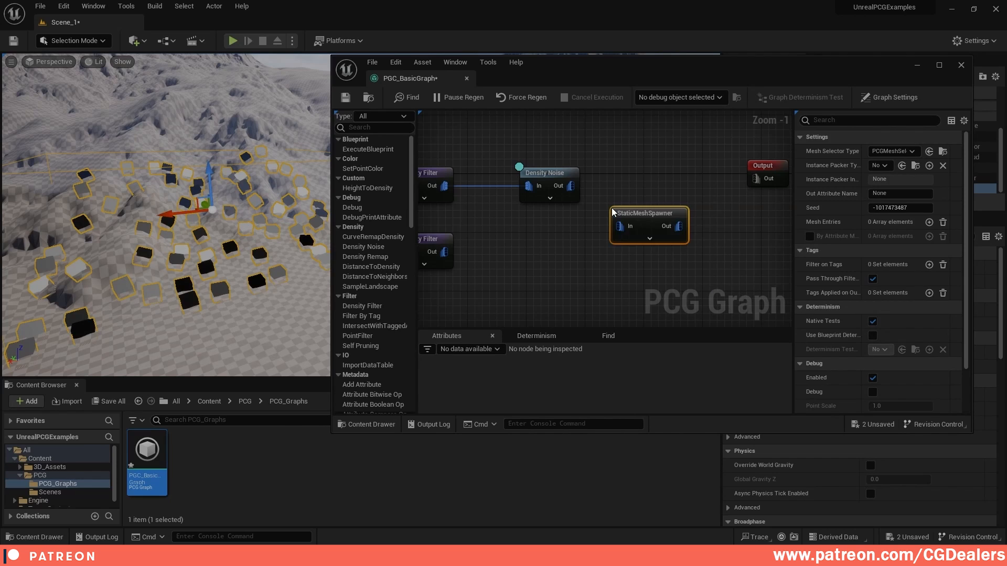
left_click_drag(633, 220, 652, 178)
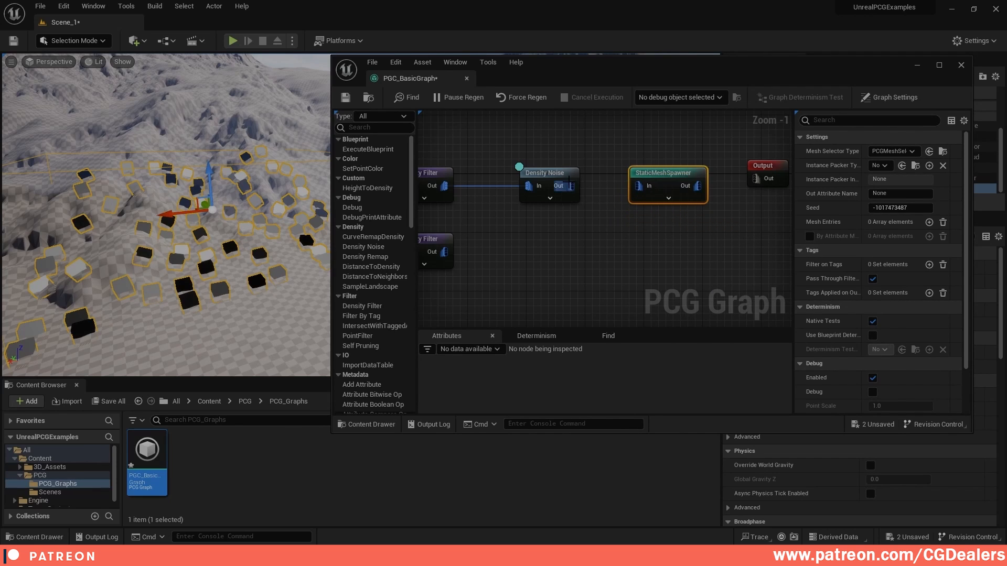
left_click_drag(570, 185, 638, 189)
Add one mesh entry to the Static Mesh Spawner and expand its Descriptor settings, widening the details area
right_click_drag(712, 214, 620, 215)
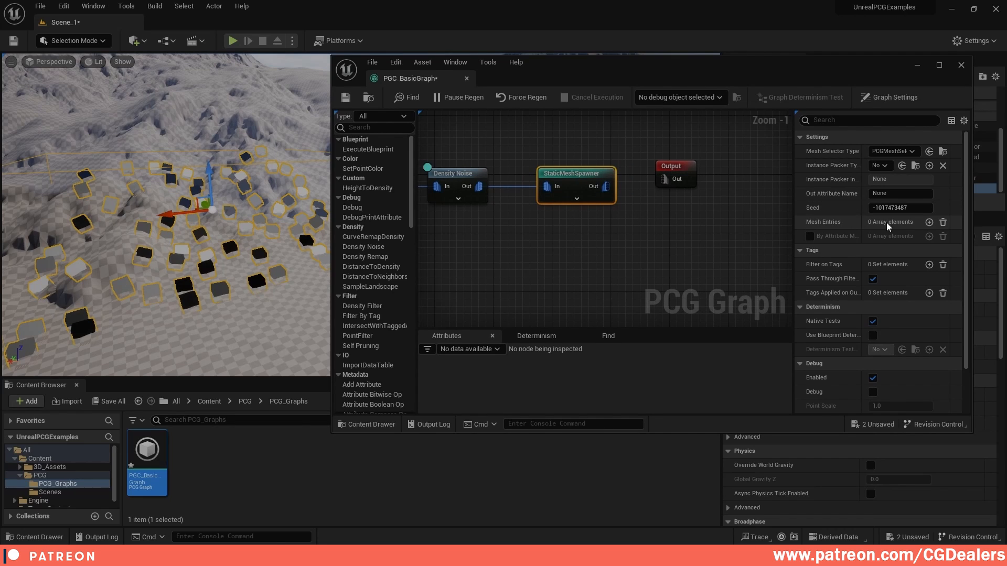
left_click(929, 222)
left_click(808, 237)
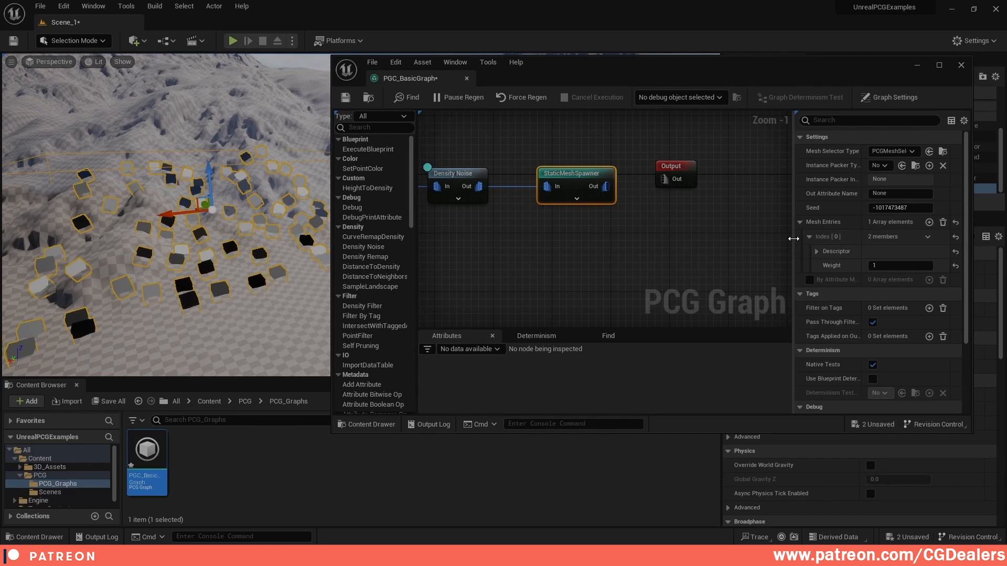
left_click_drag(794, 235, 748, 234)
left_click(774, 251)
Set the mesh entry's Static Mesh to PCG_Tree_01
scroll(858, 253, "down", 3)
scroll(865, 252, "down", 2)
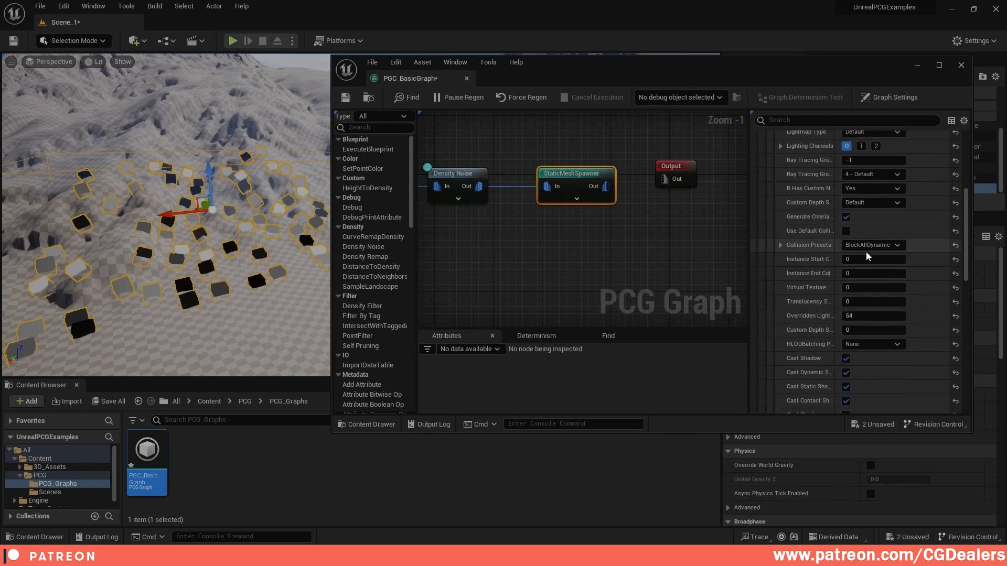
scroll(863, 253, "up", 5)
scroll(862, 254, "down", 1)
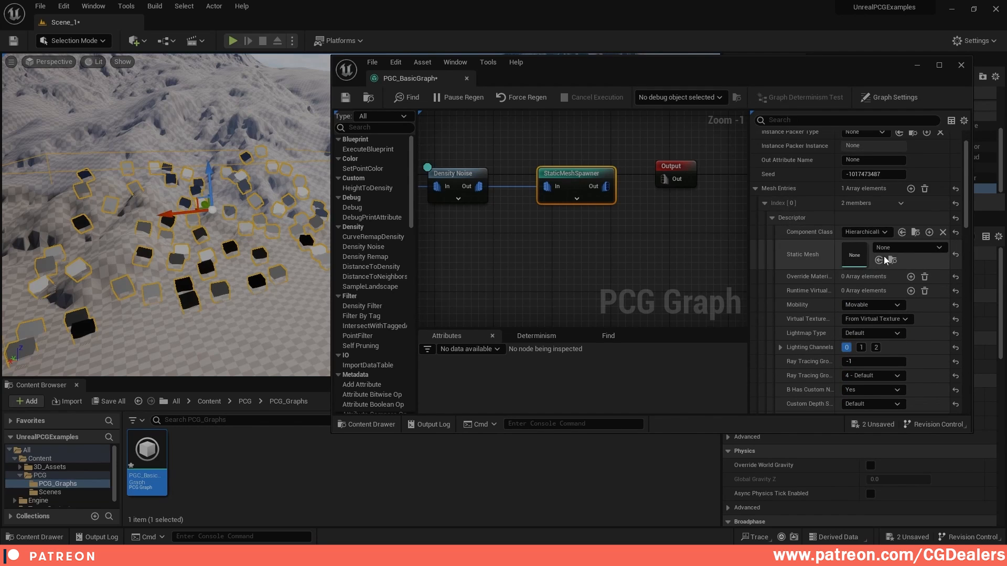
left_click(935, 247)
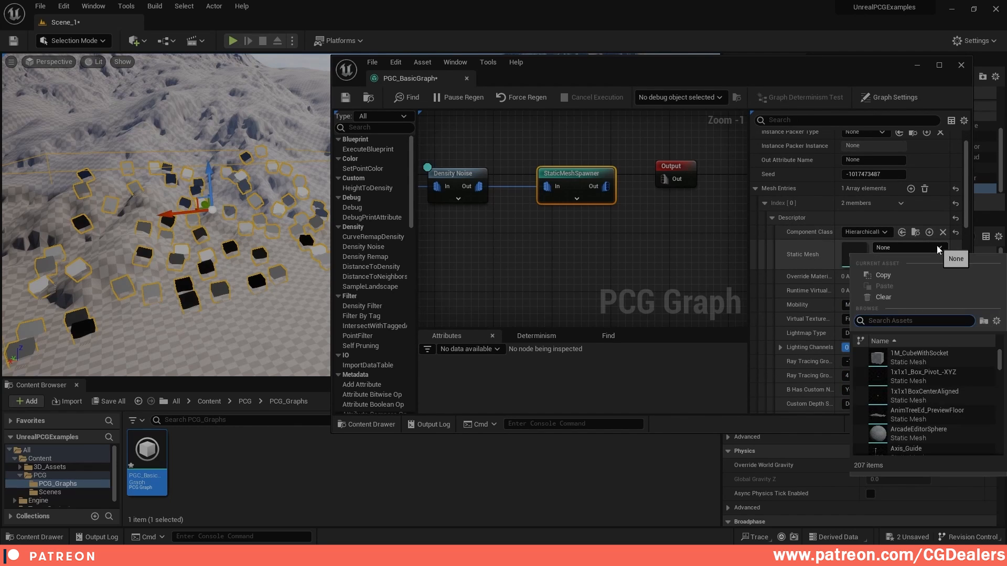
type("pcg")
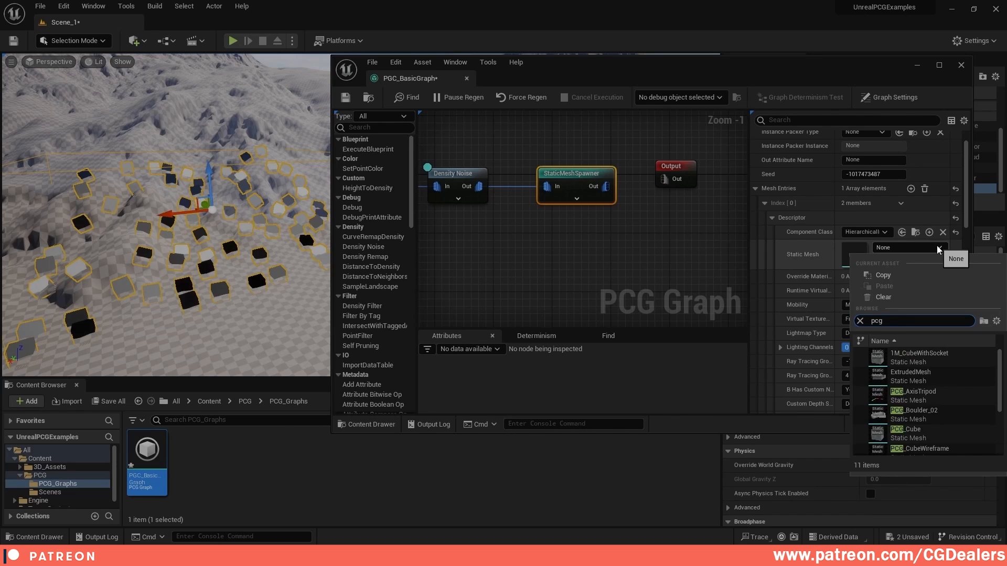
scroll(950, 395, "down", 4)
scroll(942, 401, "down", 1)
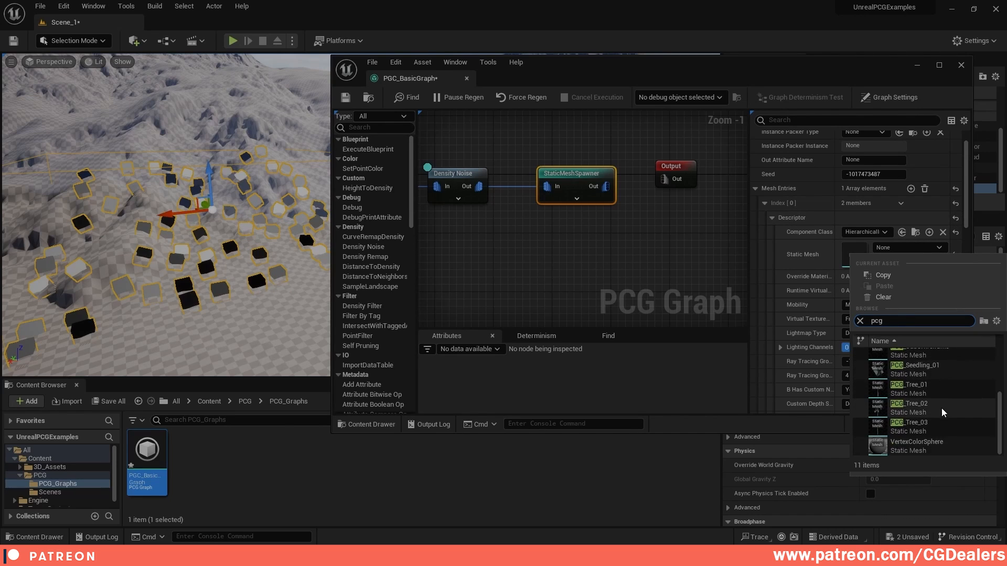
left_click(902, 388)
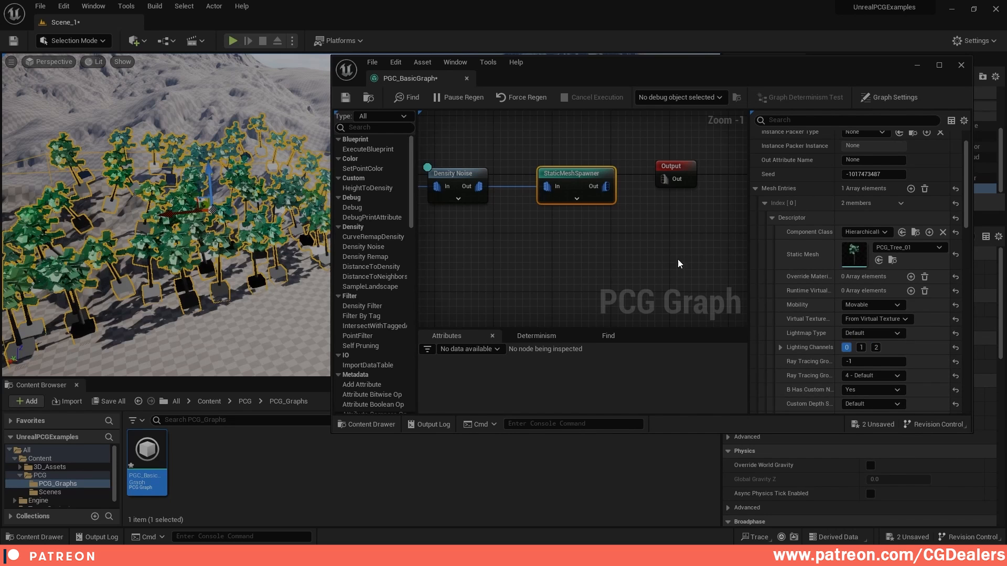
Turn off the Density Noise node's debug display so only the spawned trees are drawn
right_click_drag(167, 215, 166, 214)
left_click(454, 174)
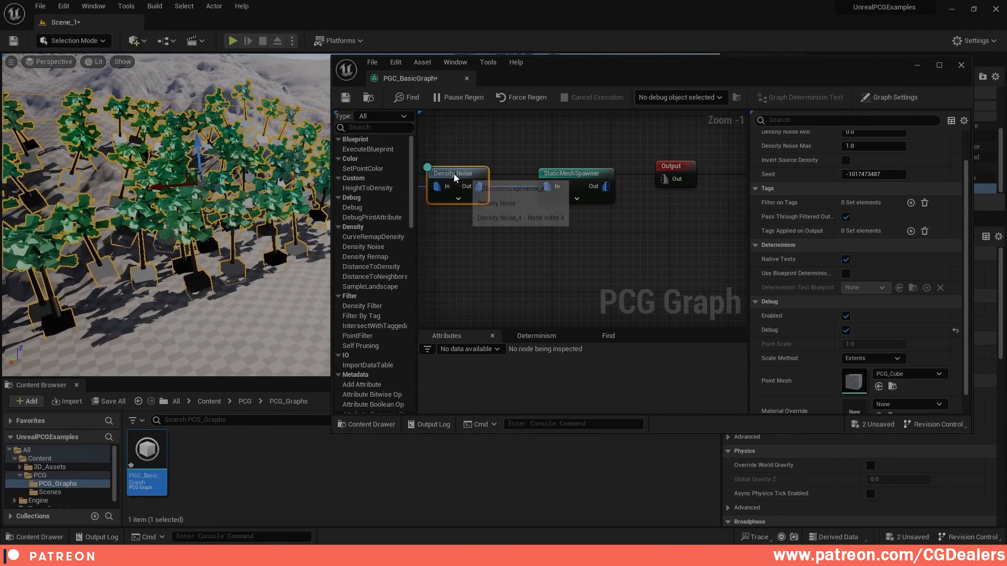
right_click_drag(166, 215, 167, 215)
Move the PCG volume from the flat ground onto the mountain slope and inspect how the trees follow the terrain
left_click(260, 217)
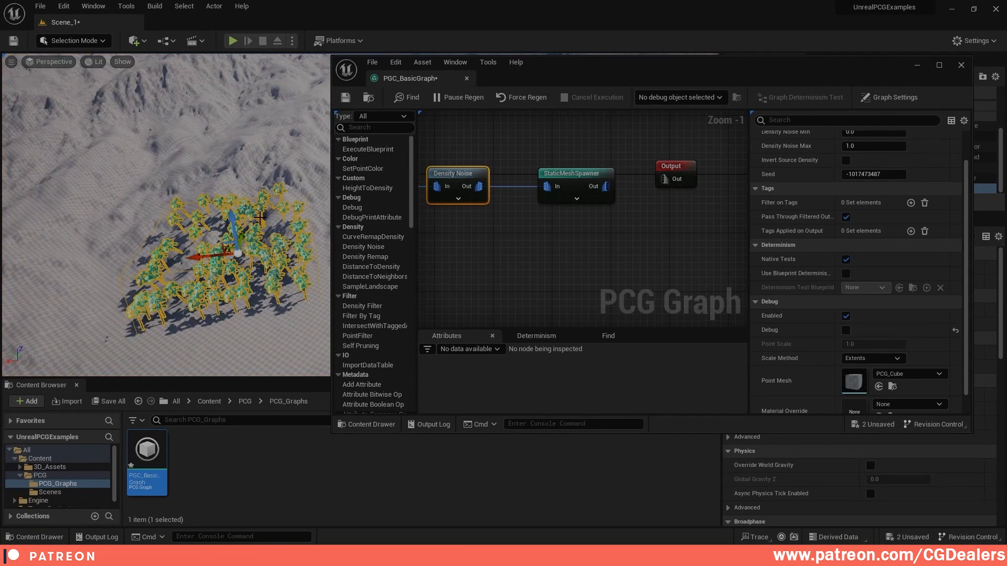
left_click_drag(242, 236, 258, 175)
right_click_drag(253, 139, 253, 139)
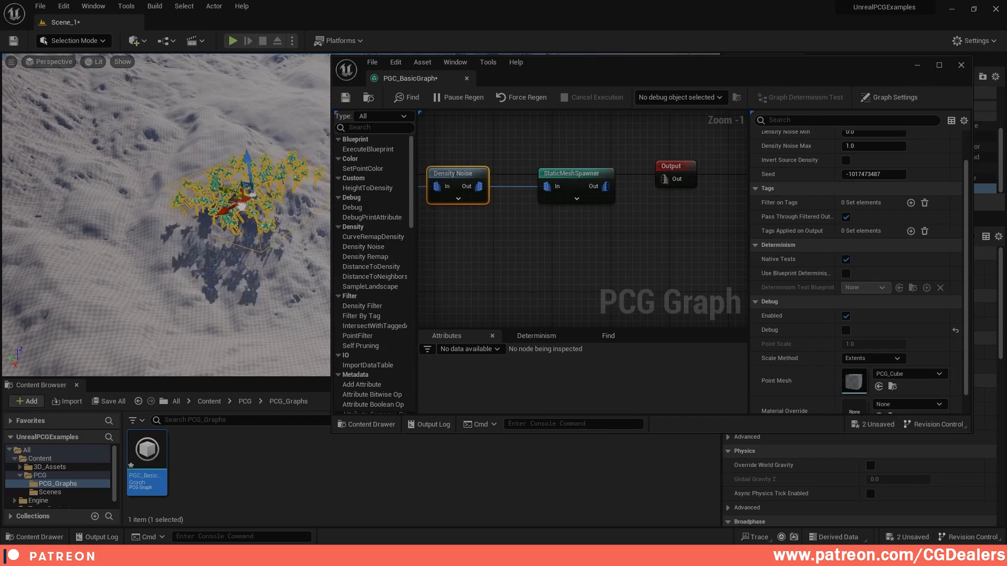
right_click_drag(257, 165, 256, 166)
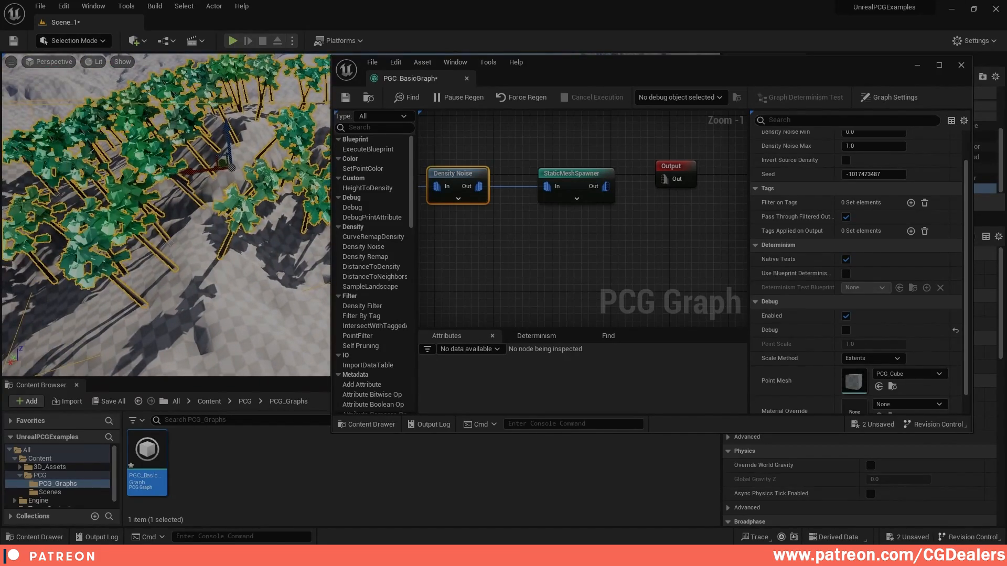
right_click_drag(179, 270, 179, 270)
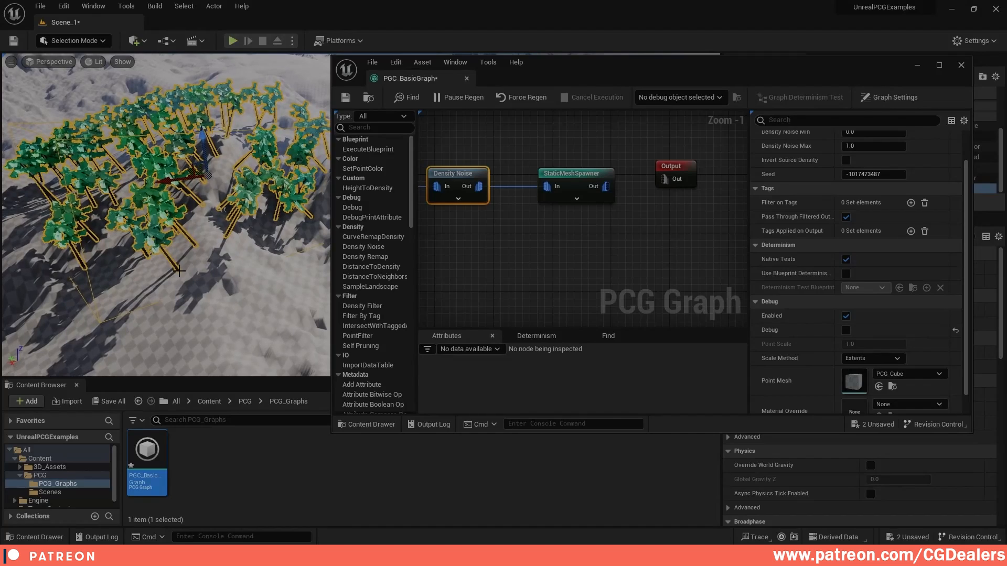
Enable Absolute Rotation on the Transform Points node and inspect the trees' orientation on the slope
left_click(515, 256)
right_click_drag(515, 256, 611, 220)
left_click(564, 181)
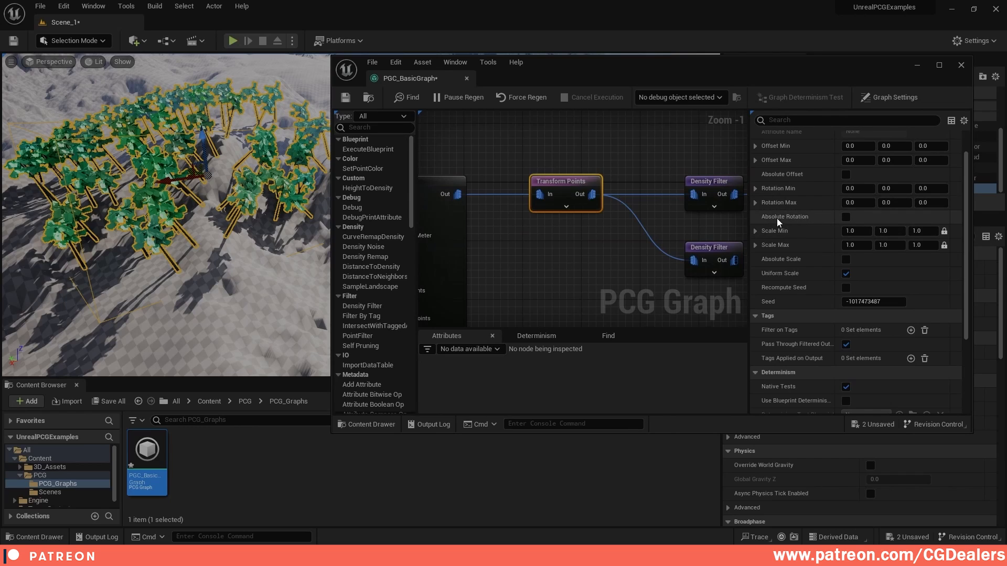
left_click(845, 217)
scroll(190, 231, "down", 5)
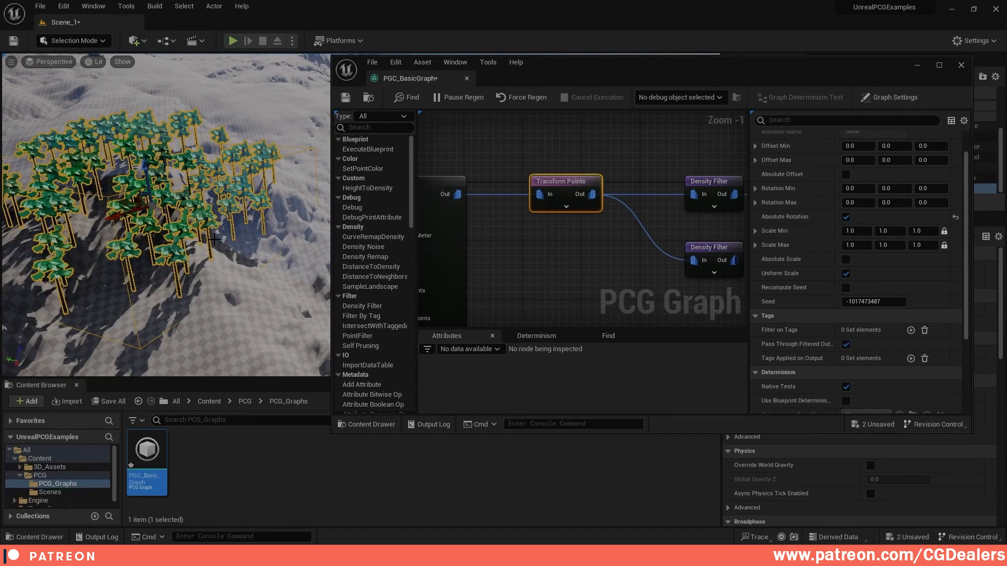
right_click_drag(208, 215, 208, 216)
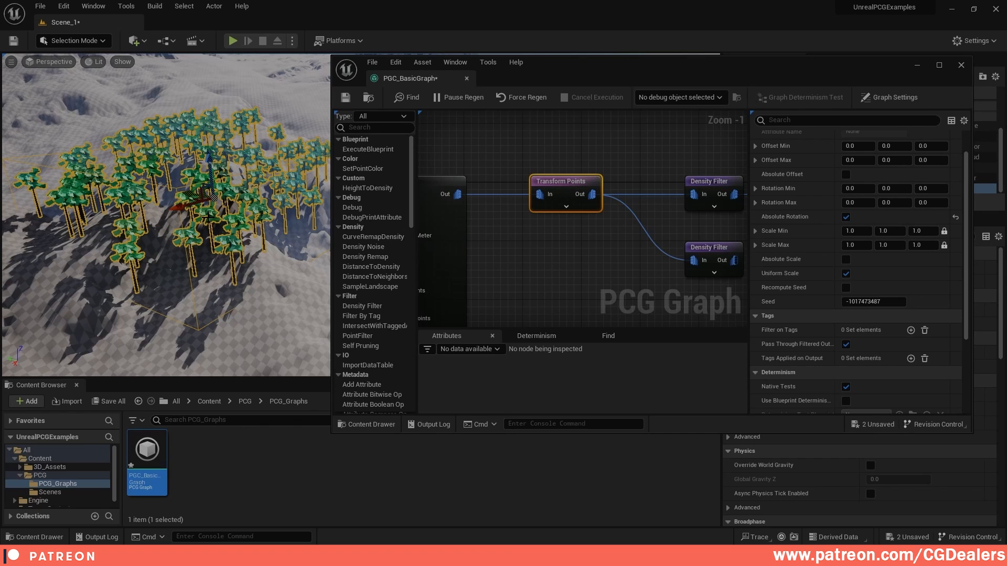
right_click_drag(227, 168, 226, 169)
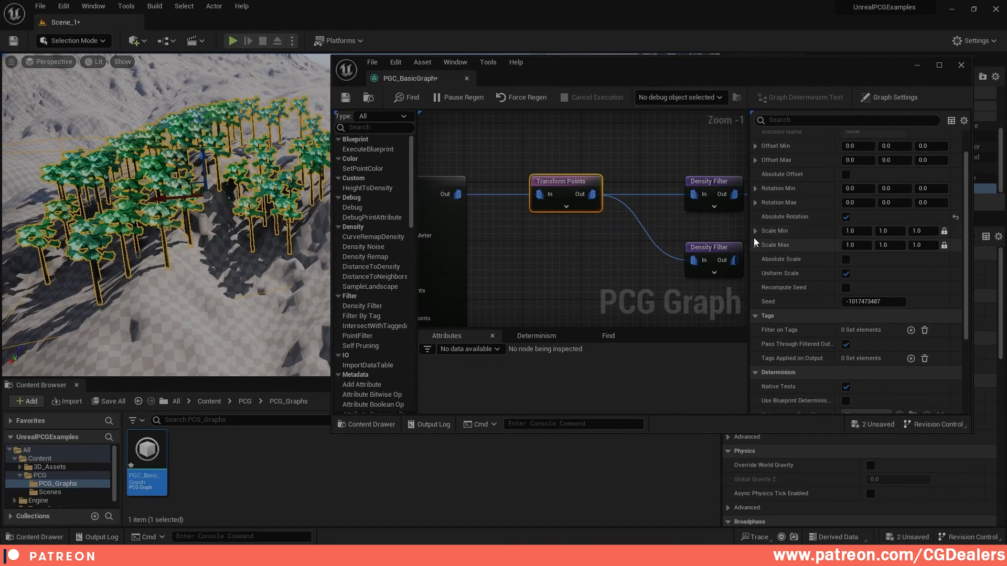
Set the Transform Points Scale Max to 3.0 and Scale Min to 0.2 on all axes
left_click(922, 244)
type("3")
key("Return")
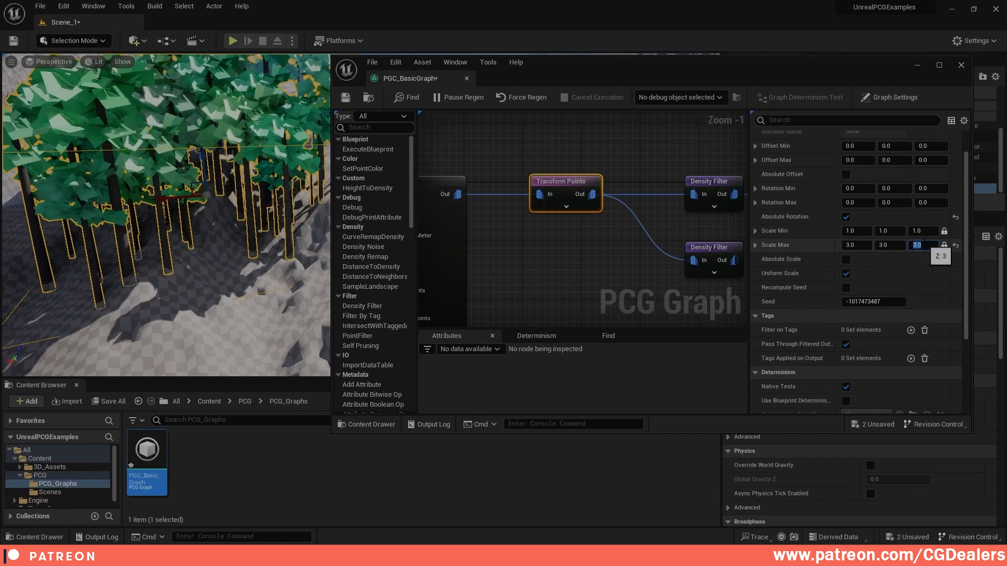
left_click(925, 231)
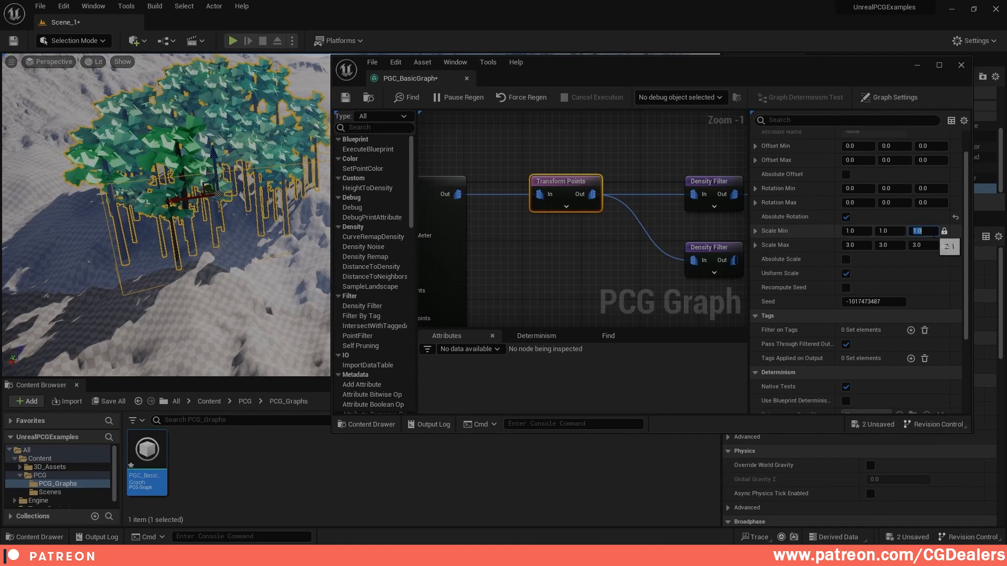
key("BackSpace")
key("Return")
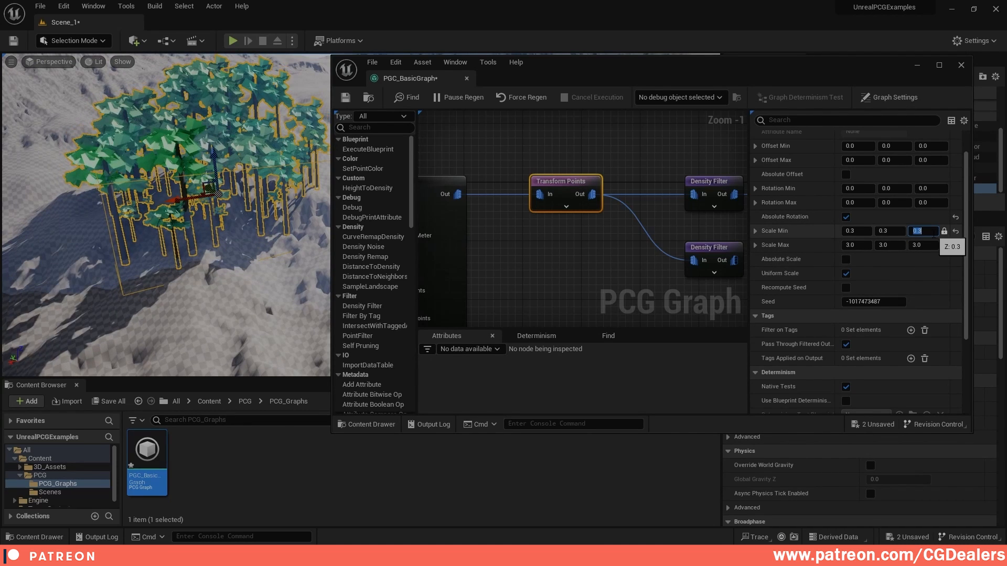
type(".2")
key("Return")
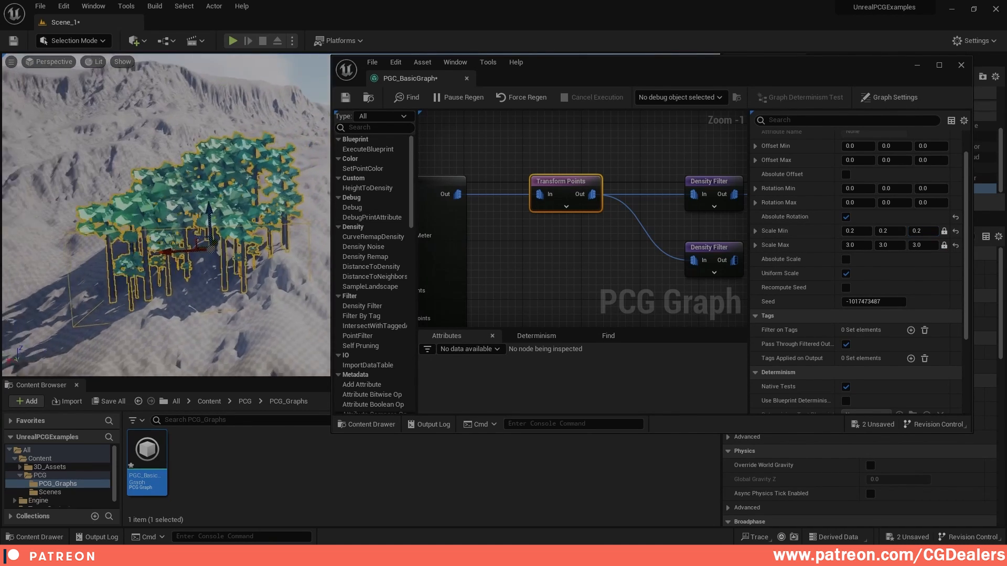
Inspect the scaled trees up close and set the Transform Points Rotation Max Z to 90
right_click_drag(166, 215, 194, 220)
left_click(310, 110)
right_click_drag(310, 110, 176, 213)
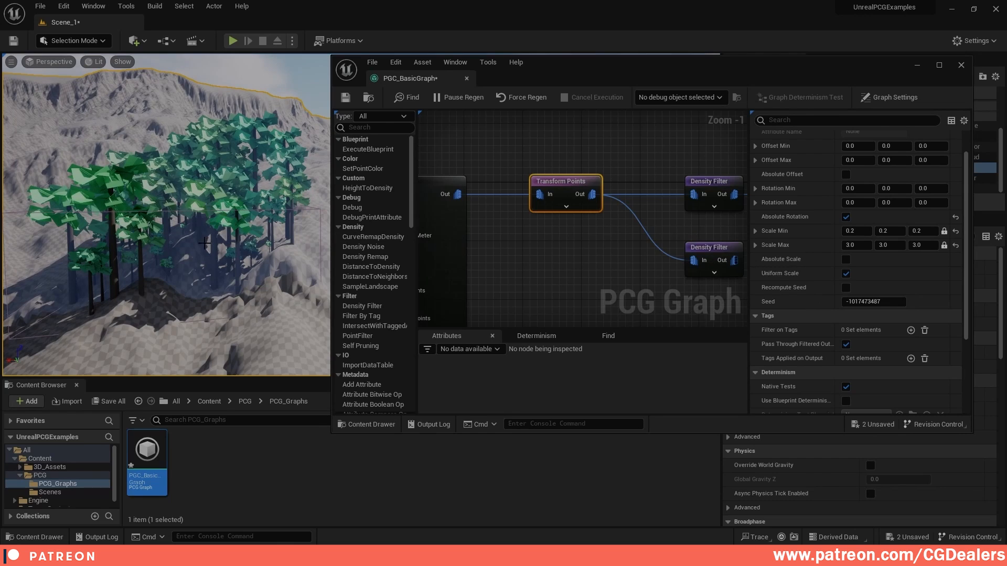
right_click_drag(252, 225, 202, 228)
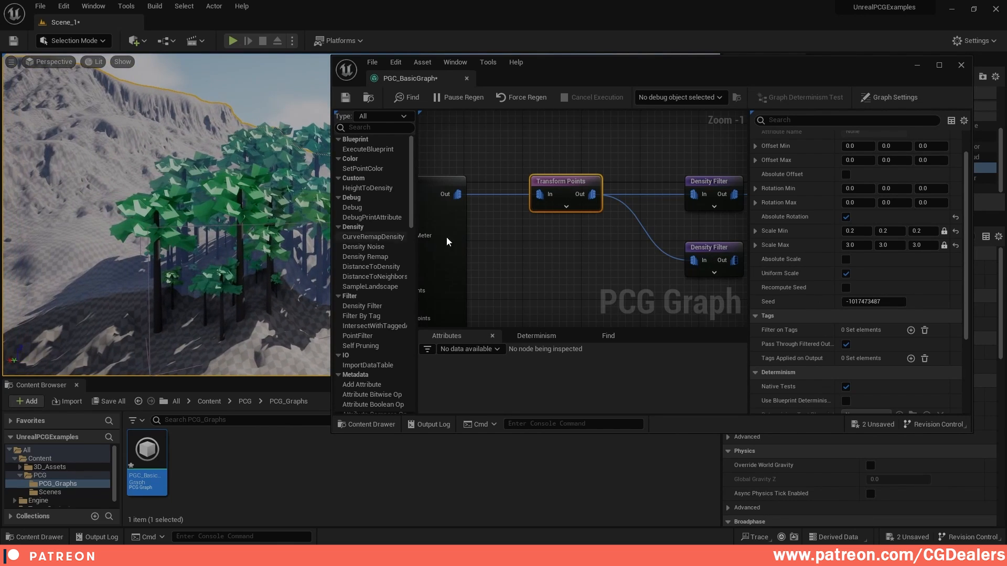
left_click(929, 203)
type("9")
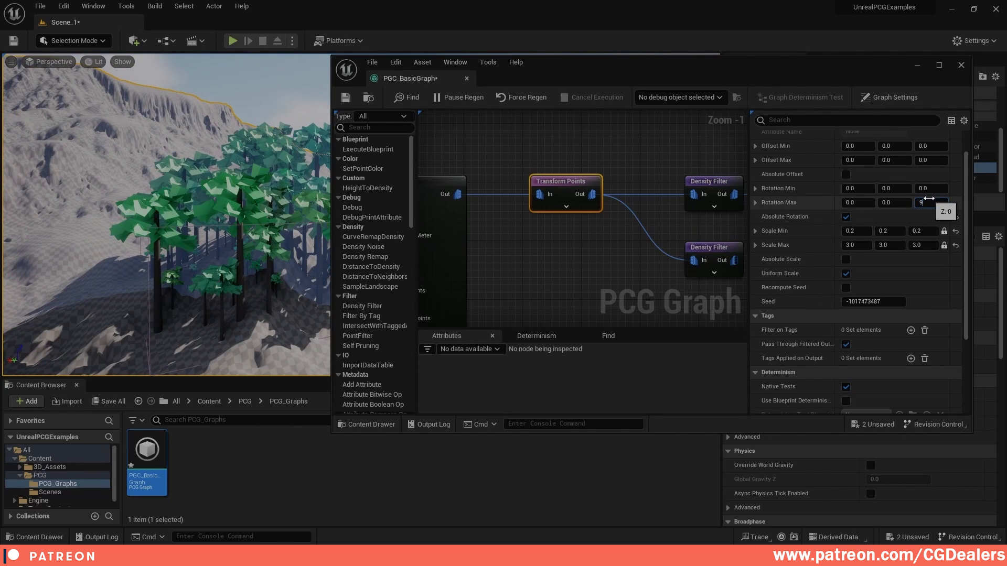
type("0")
key("Return")
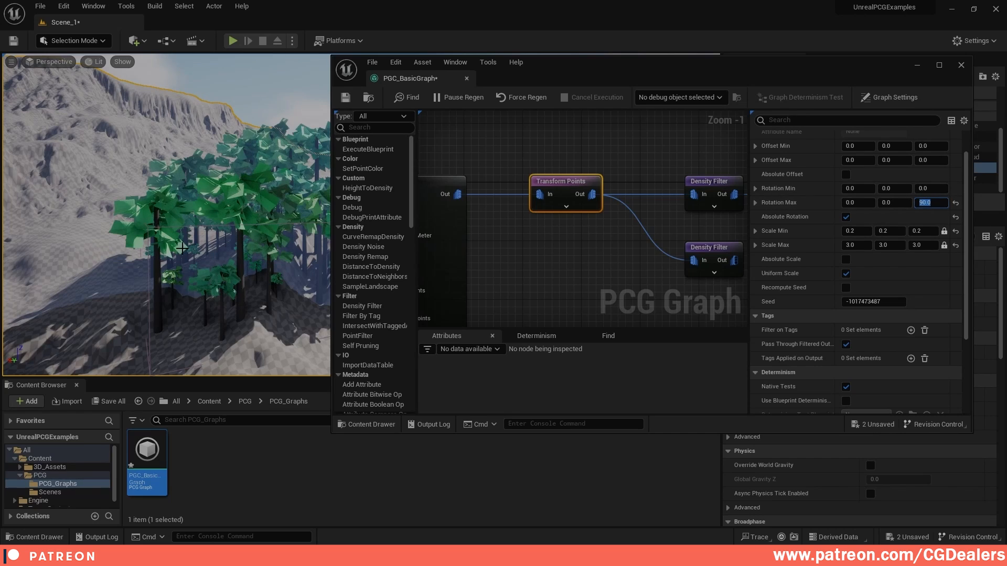
Reset the Transform Points Rotation Max, set its Y value to 90, and inspect how the trees tilt
left_click(955, 203)
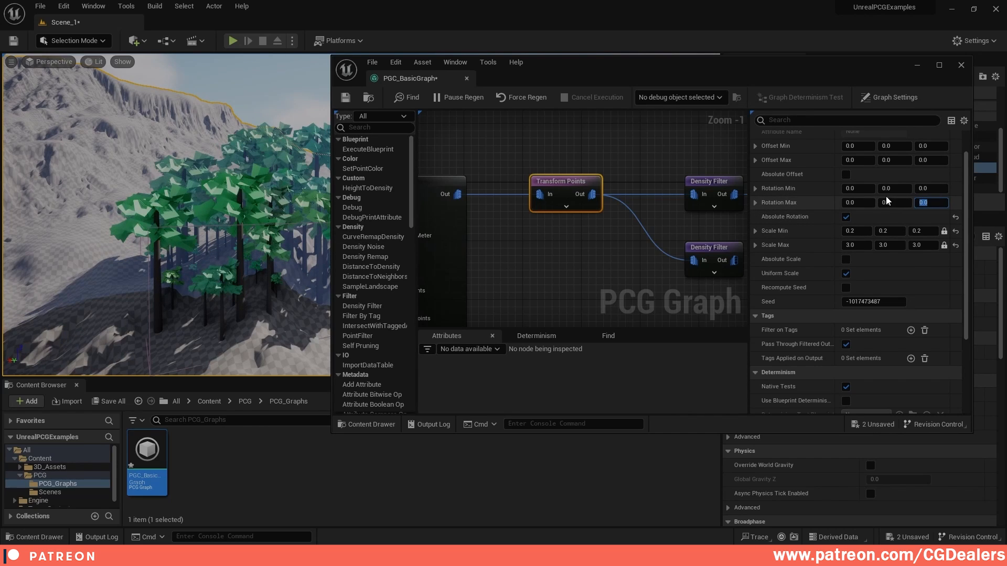
left_click(888, 197)
type("90")
key("Return")
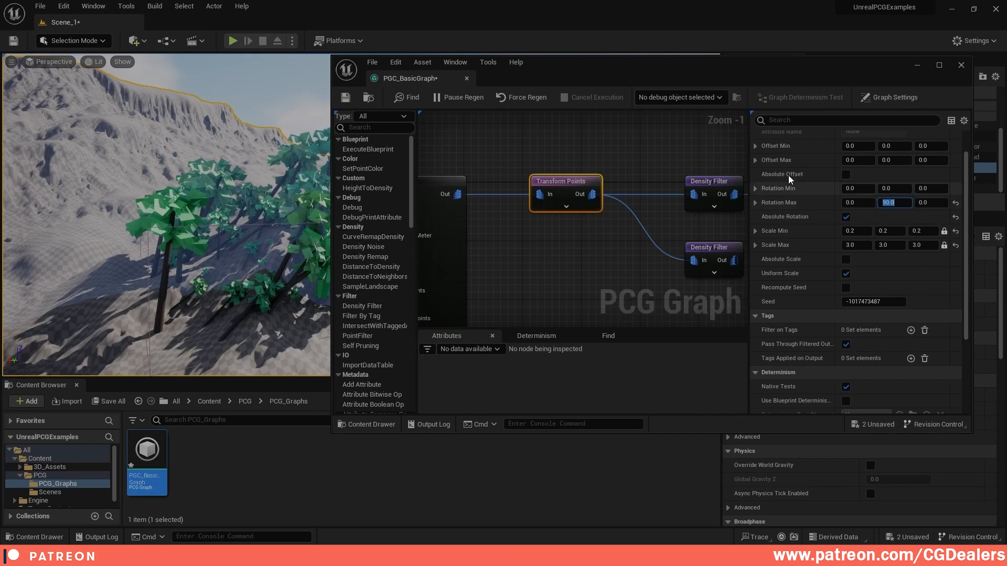
right_click_drag(177, 202, 210, 199)
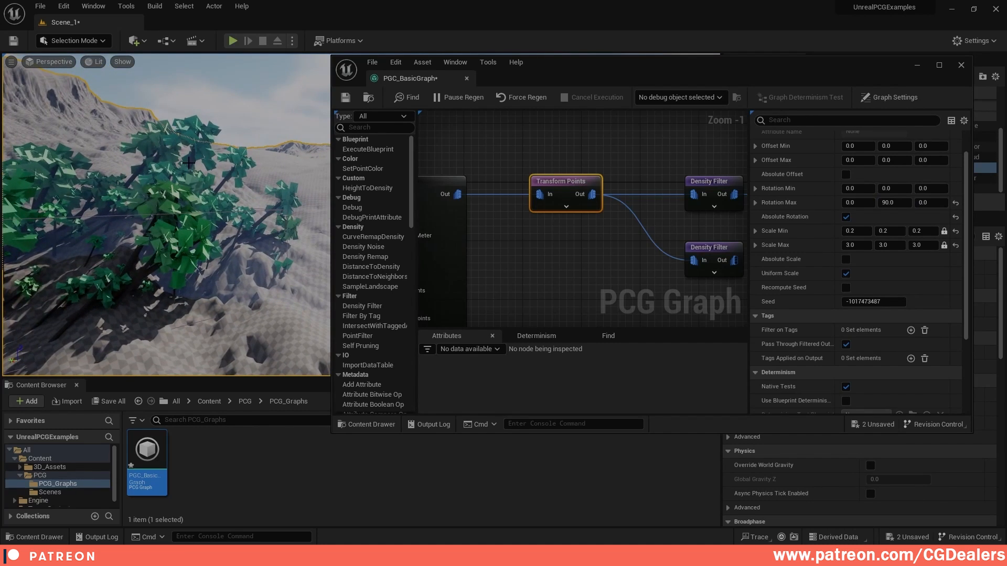
mouse_move(227, 234)
right_mouse_down()
mouse_move(239, 232)
mouse_move(210, 234)
right_mouse_up()
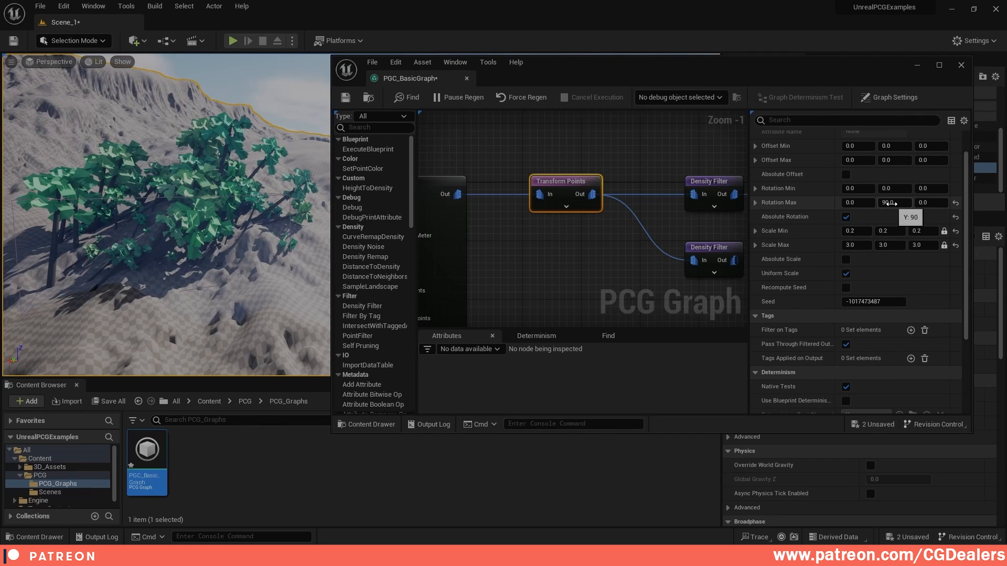
Set the Transform Points Rotation Max Y to 30 and Rotation Min Y to -30, and inspect the leaning trees
left_click(897, 202)
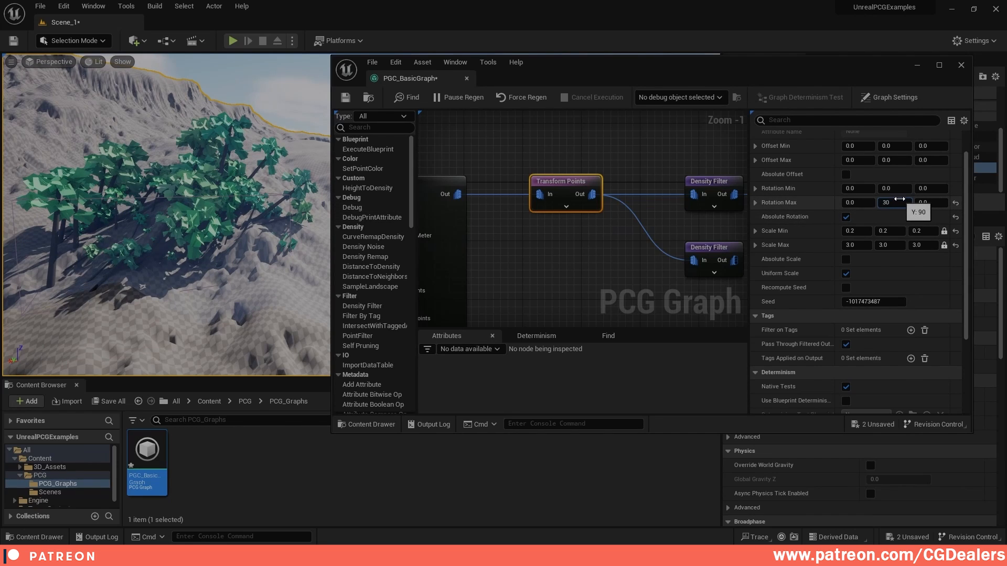
type("30")
key("Return")
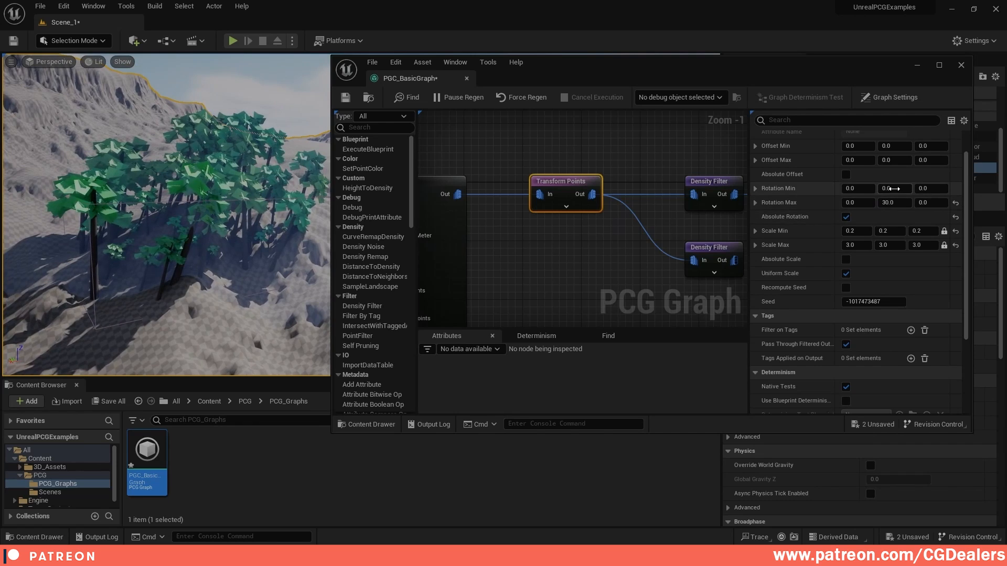
left_click(893, 188)
type("-0")
key("Return")
mouse_move(266, 157)
right_mouse_down()
mouse_move(293, 157)
mouse_move(267, 157)
right_mouse_up()
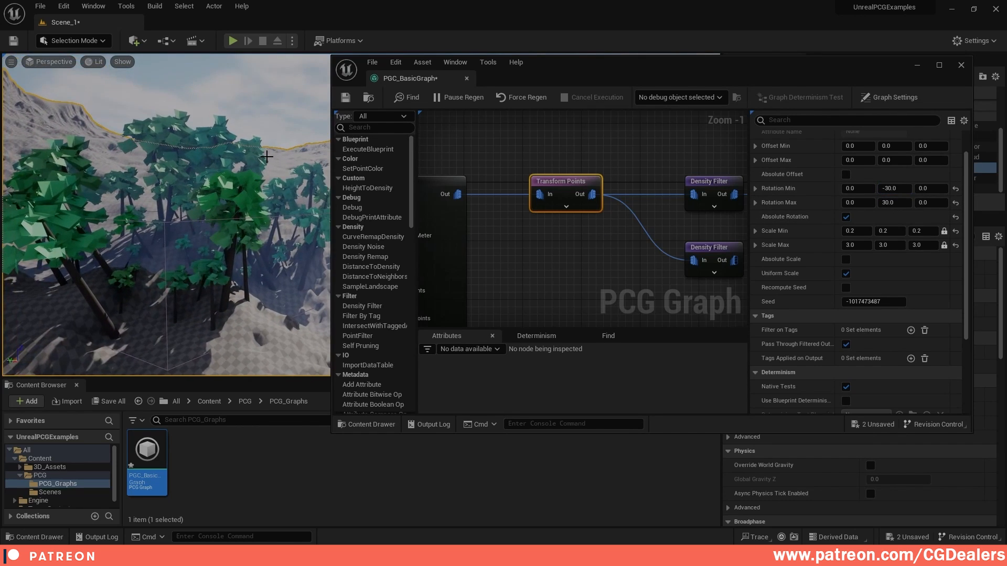
right_click_drag(264, 236, 262, 265)
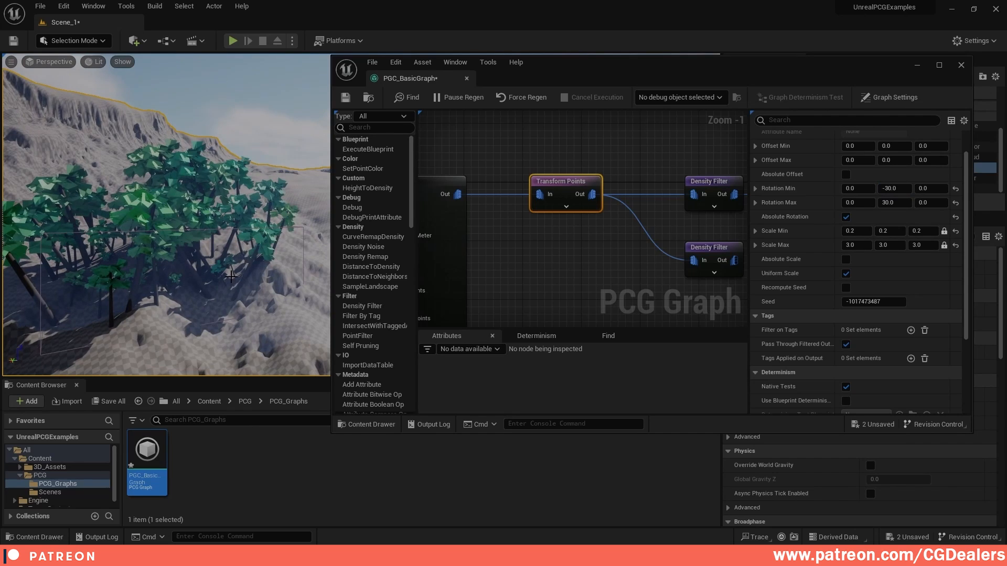
right_click_drag(100, 214, 176, 274)
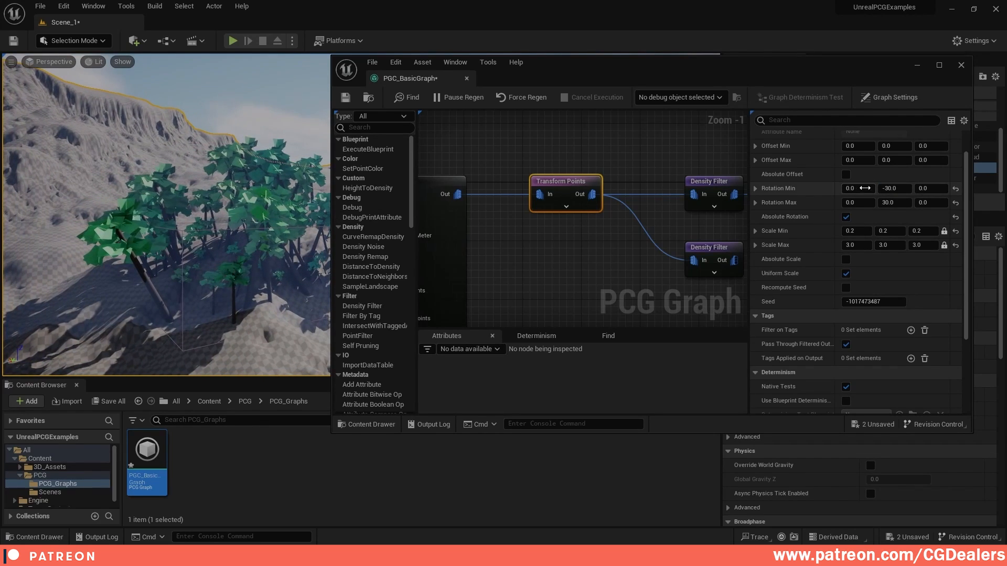
Try increasing Transform Points Offset Min Y values of 10, 100 and 500
left_click(894, 146)
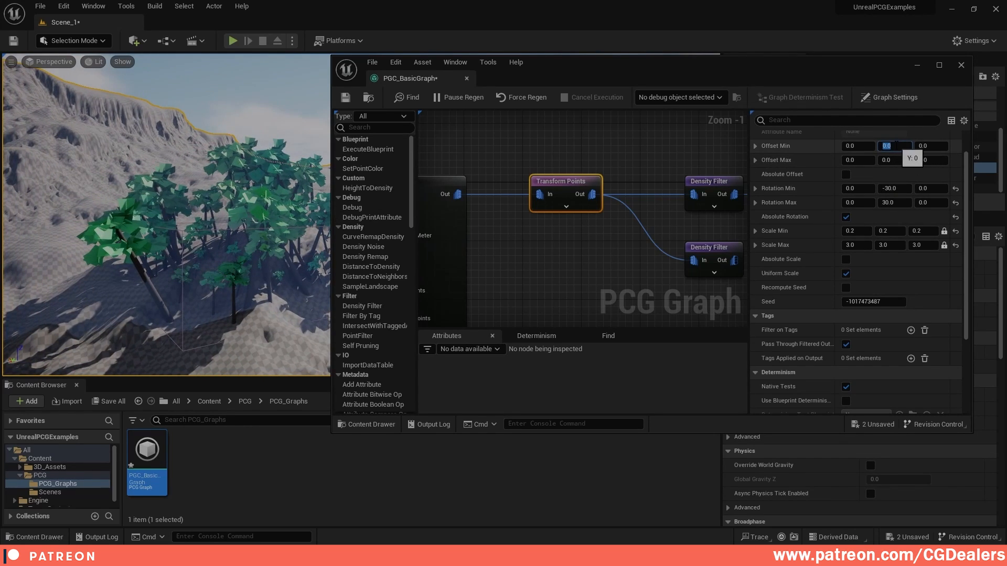
type("10")
key("Return")
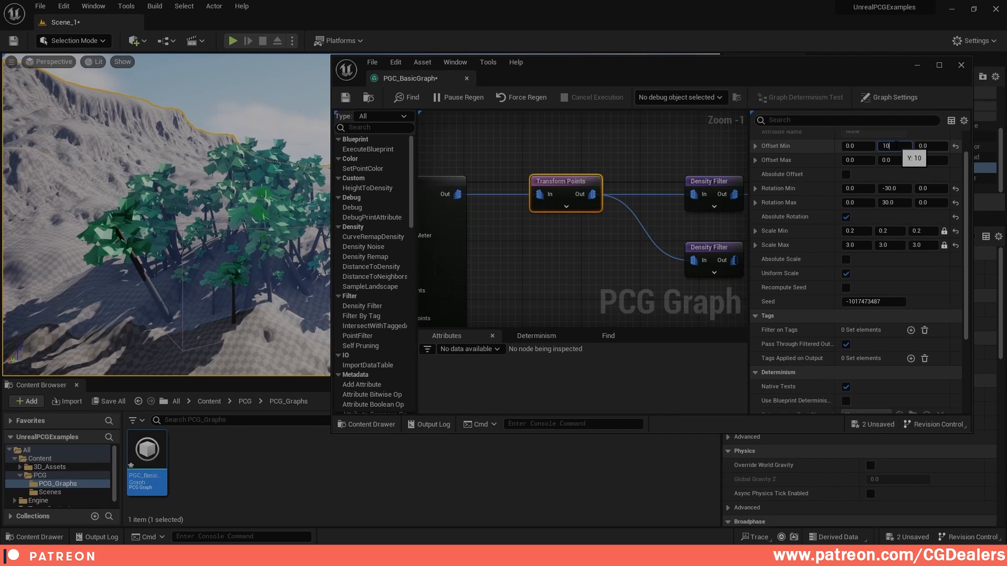
type("0")
key("Return")
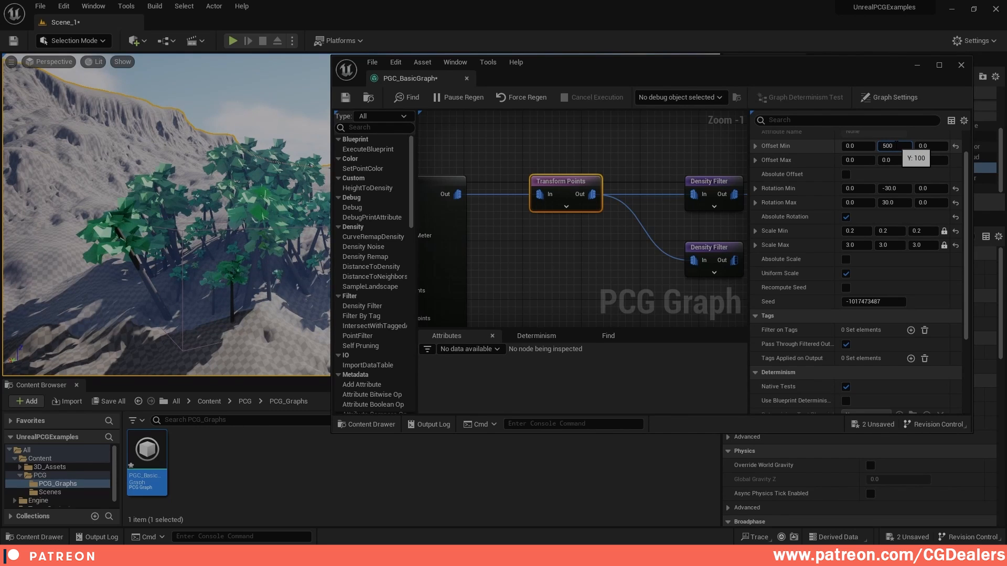
type("500")
key("Return")
Turn on debug display for the Density Noise node and examine the trees against their points
right_click_drag(668, 217, 496, 209)
mouse_move(643, 230)
right_mouse_down()
mouse_move(527, 242)
mouse_move(623, 233)
right_mouse_up()
left_click(508, 186)
key("d")
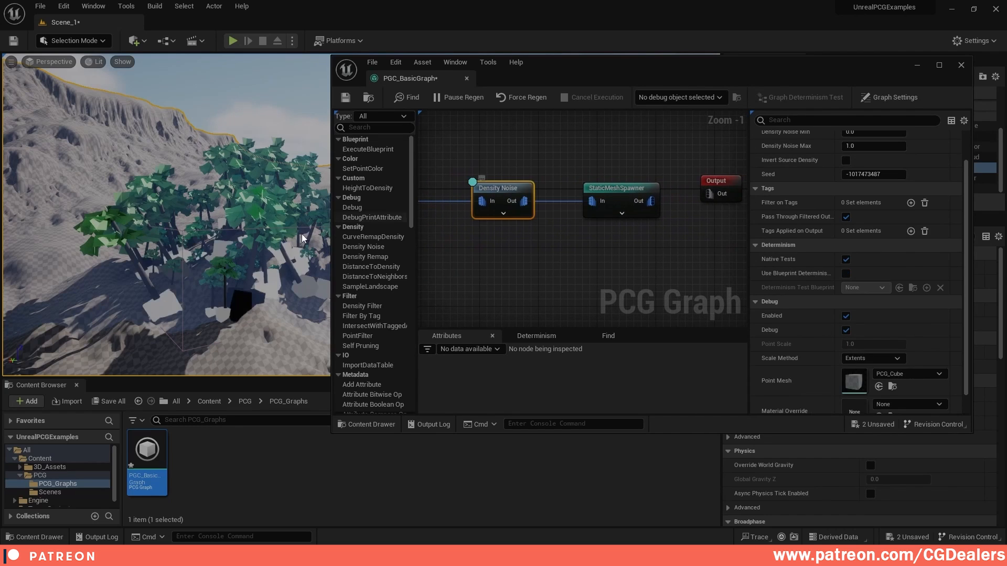
mouse_move(169, 293)
right_mouse_down()
mouse_move(105, 293)
mouse_move(183, 292)
mouse_move(169, 292)
right_mouse_up()
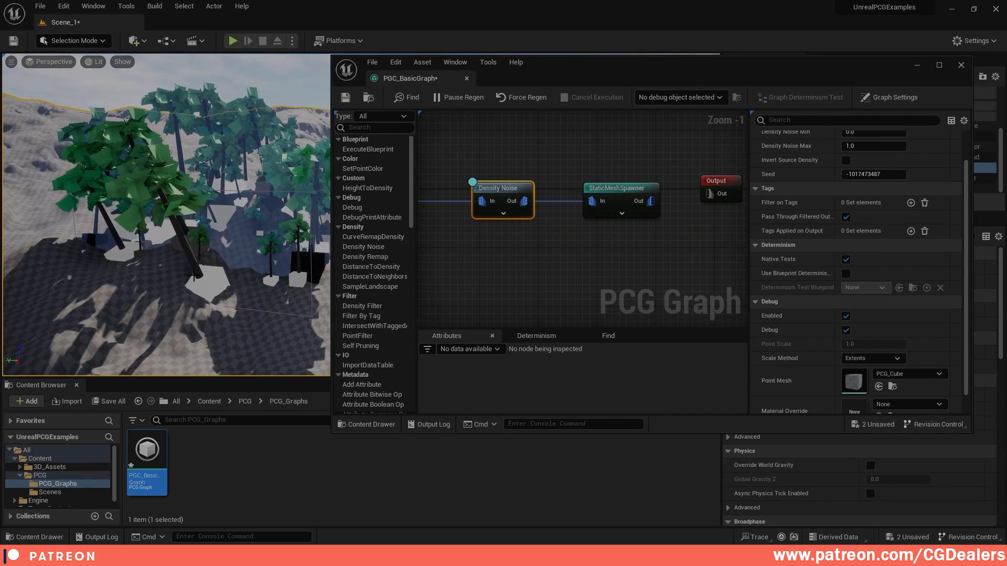
right_click_drag(496, 227, 730, 234)
right_click_drag(540, 187, 579, 188)
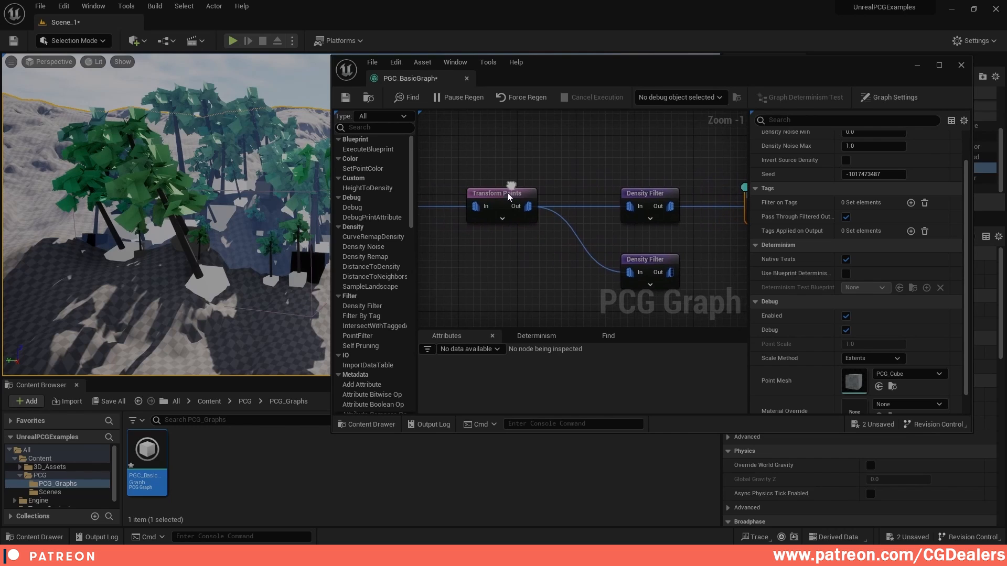
Set the Transform Points Offset Min Y back to 0 and review the trees from farther away
left_click(508, 193)
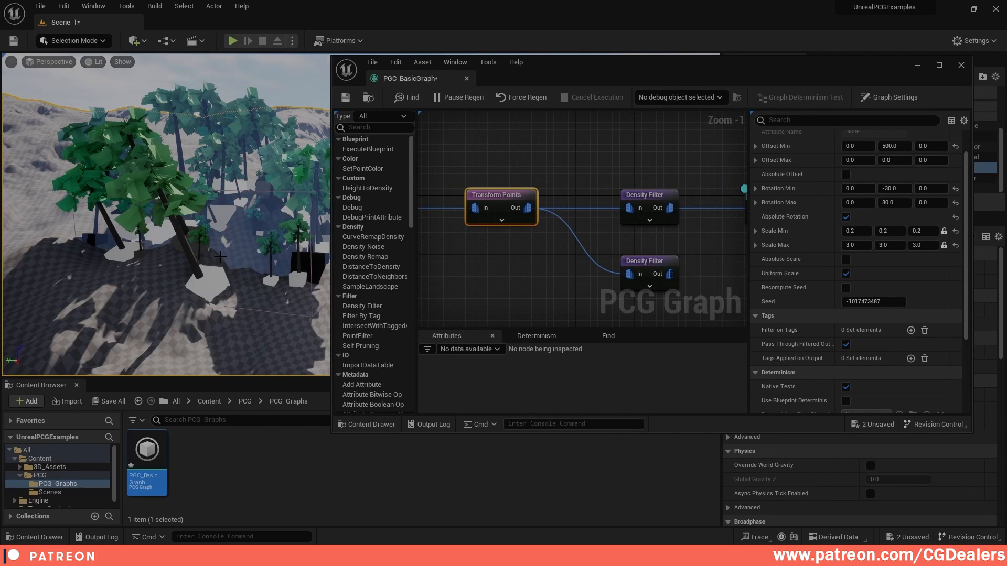
left_click(903, 146)
type("0")
key("Return")
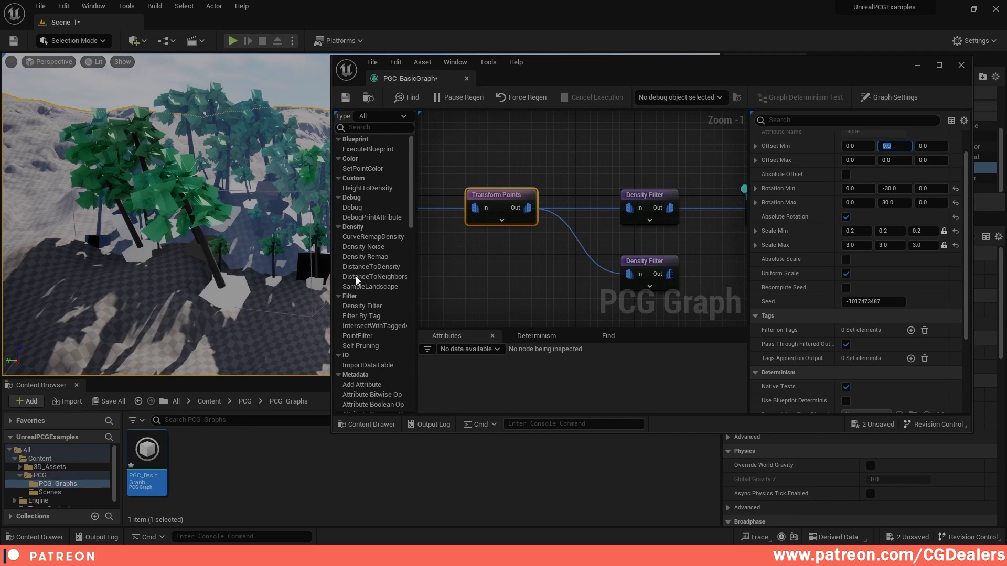
mouse_move(266, 293)
right_mouse_down()
mouse_move(209, 283)
mouse_move(266, 294)
right_mouse_up()
right_click_drag(717, 267, 627, 253)
left_click(617, 155)
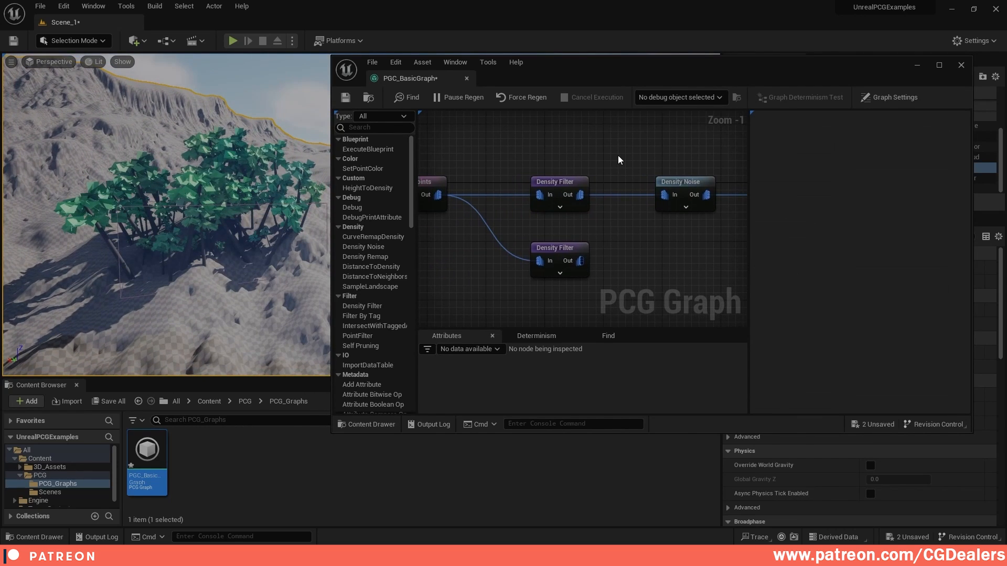
Disable the upper Density Filter node connected to Density Noise
right_click_drag(617, 160, 522, 162)
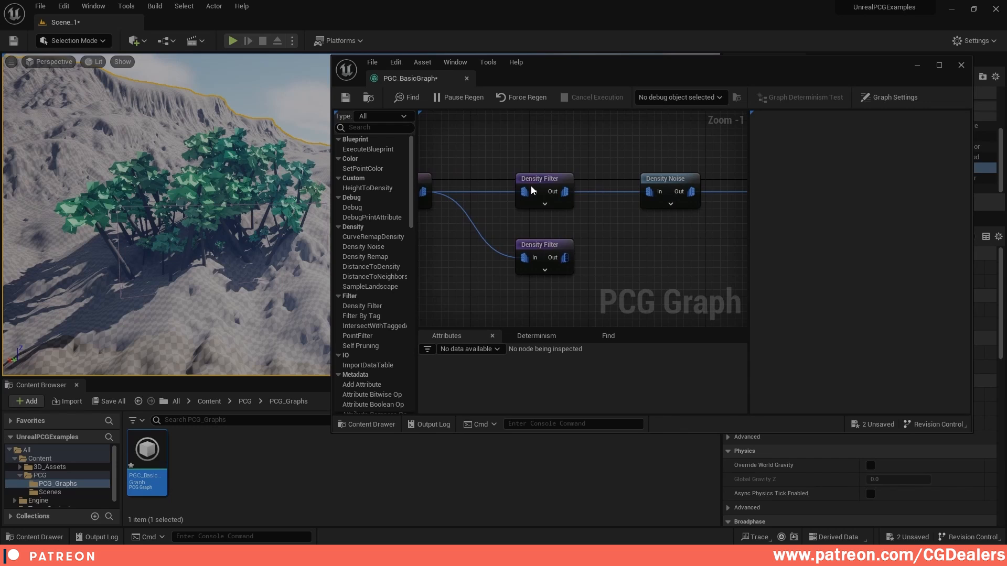
right_click(535, 176)
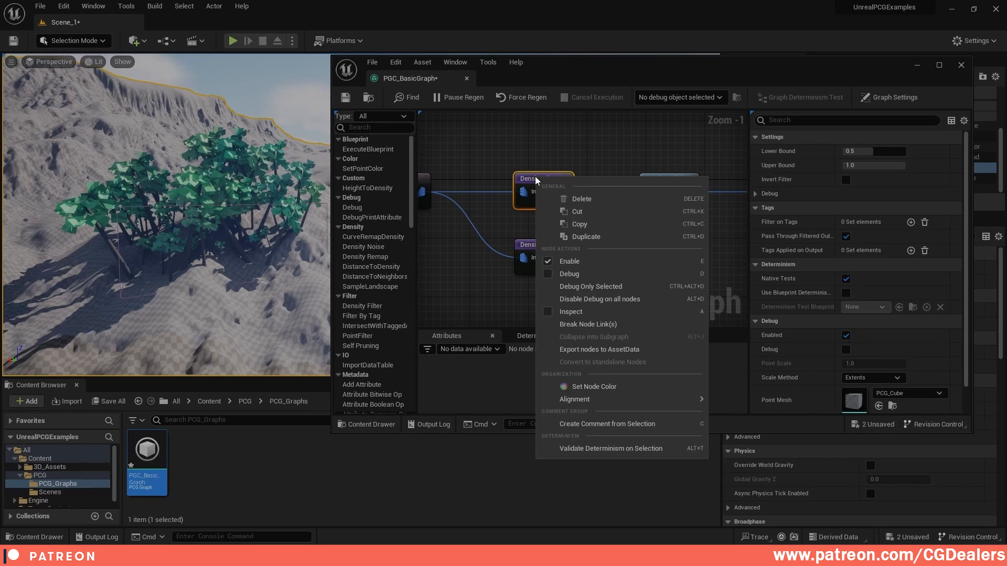
left_click(585, 263)
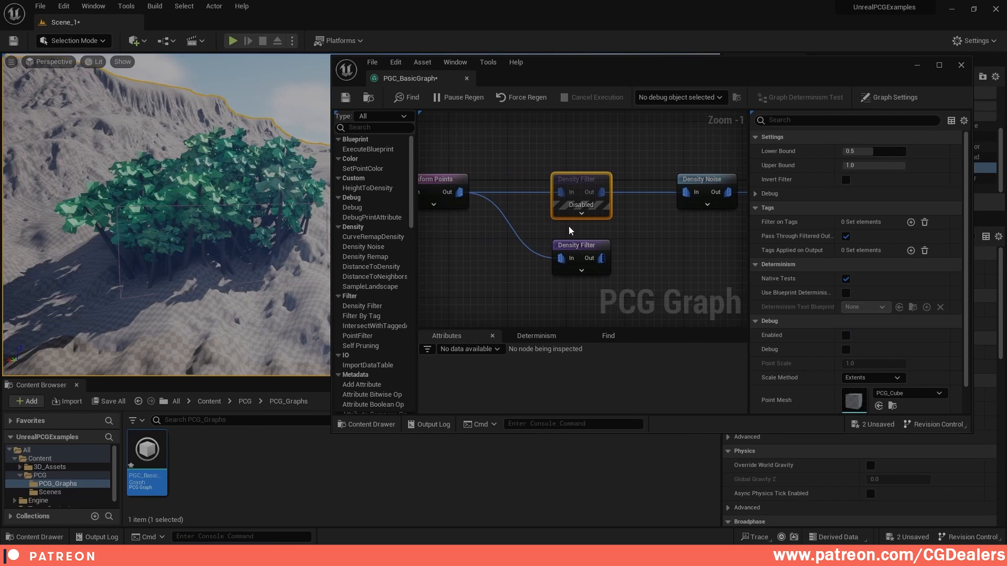
left_click(703, 224)
right_click_drag(703, 224, 572, 224)
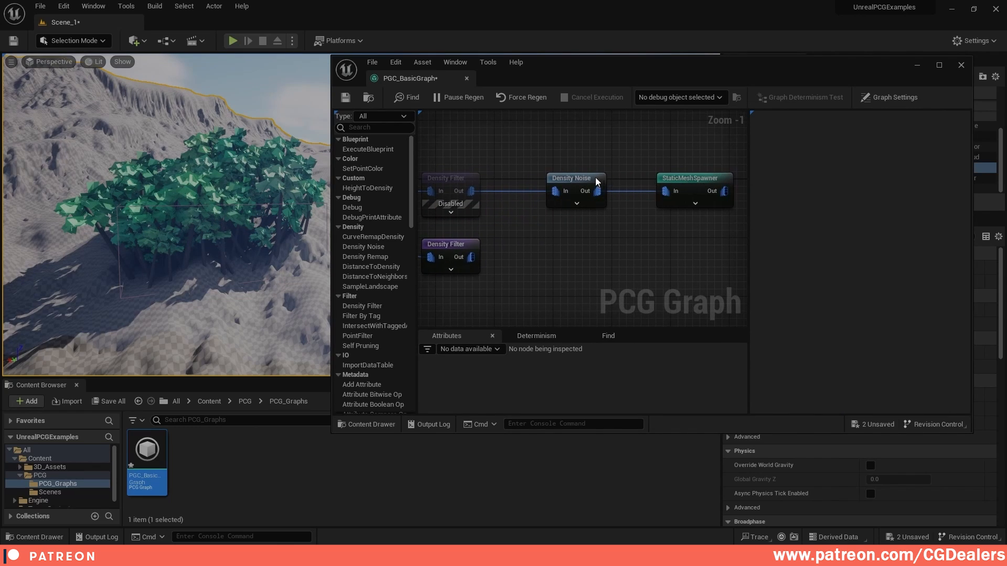
Show the debug points of the StaticMeshSpawner and examine where the unfiltered trees are placed
left_click(703, 178)
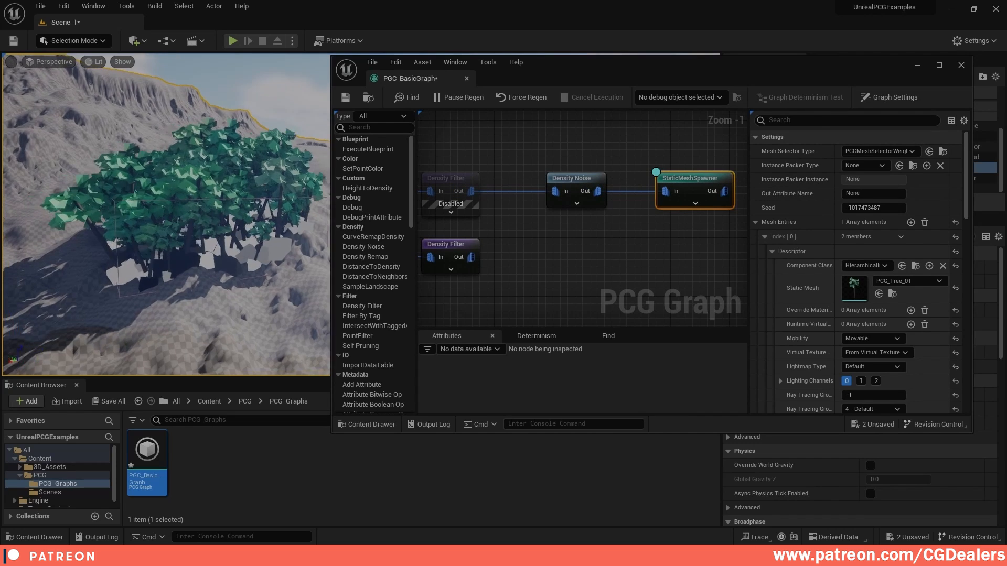
right_click_drag(166, 214, 115, 213)
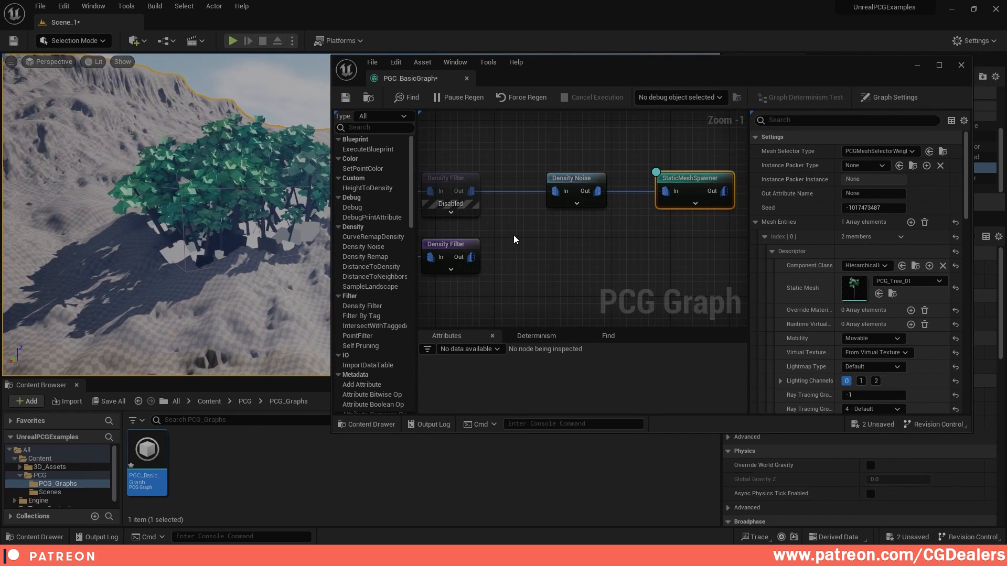
right_click_drag(514, 240, 650, 251)
right_click_drag(225, 184, 251, 186)
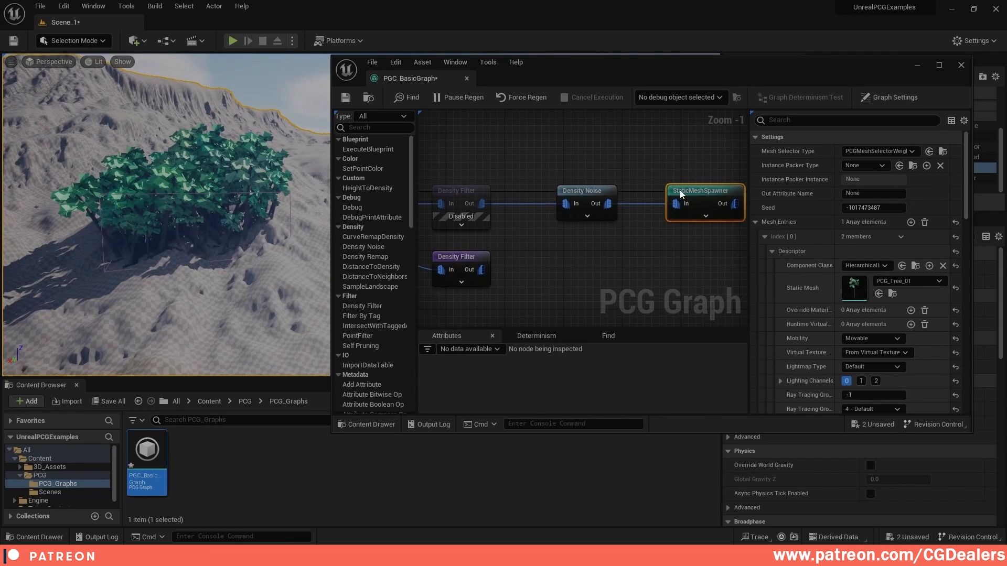
Toggle the upper Density Filter to compare the tree density, leaving the node enabled
right_click_drag(555, 193, 594, 207)
left_click(594, 207)
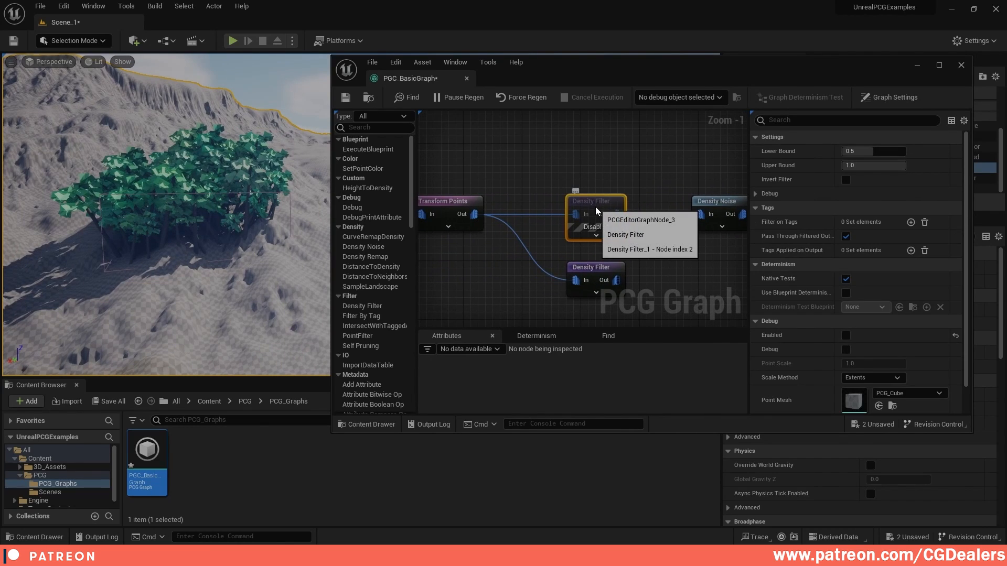
key("e")
key("e")
key("e")
key("e")
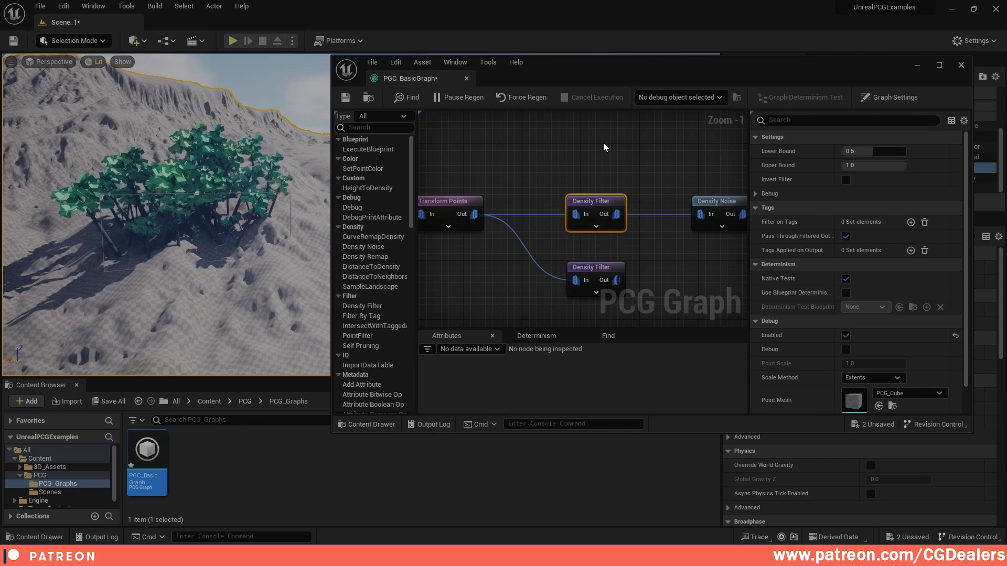
key("e")
Check the lower Density Filter's bounds and toggle Transform Points off and on to compare the trees, leaving it enabled
left_click(594, 268)
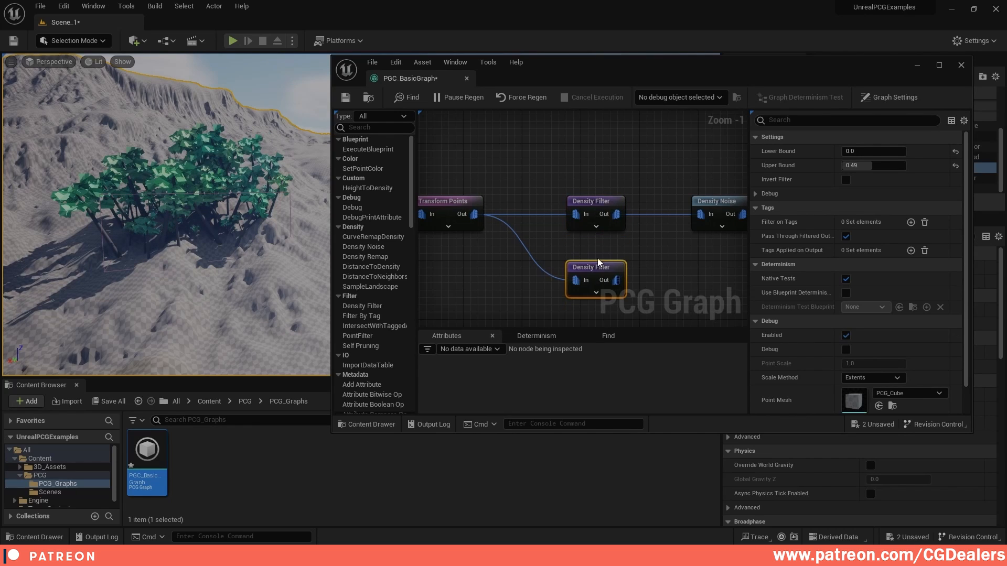
right_click_drag(614, 188, 618, 203)
left_click(618, 203)
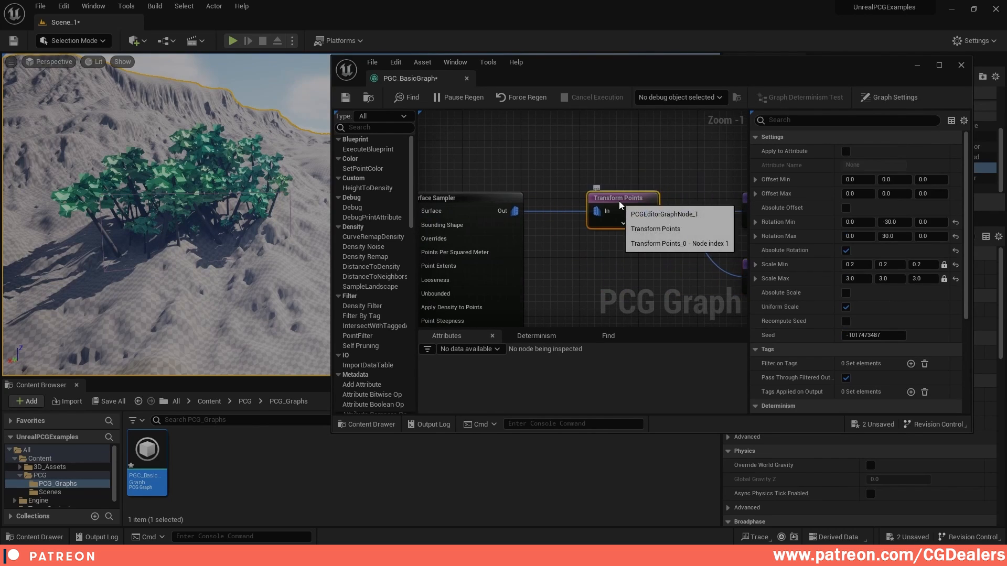
key("e")
key("e")
key("e")
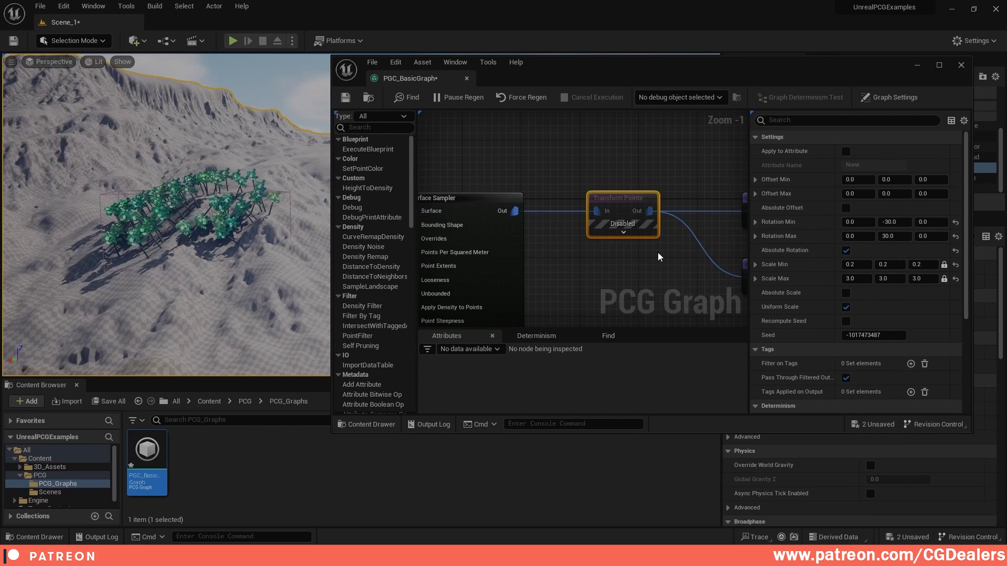
key("e")
Duplicate the StaticMeshSpawner node and place the copy beside the lower Density Filter
right_click_drag(686, 238, 508, 196)
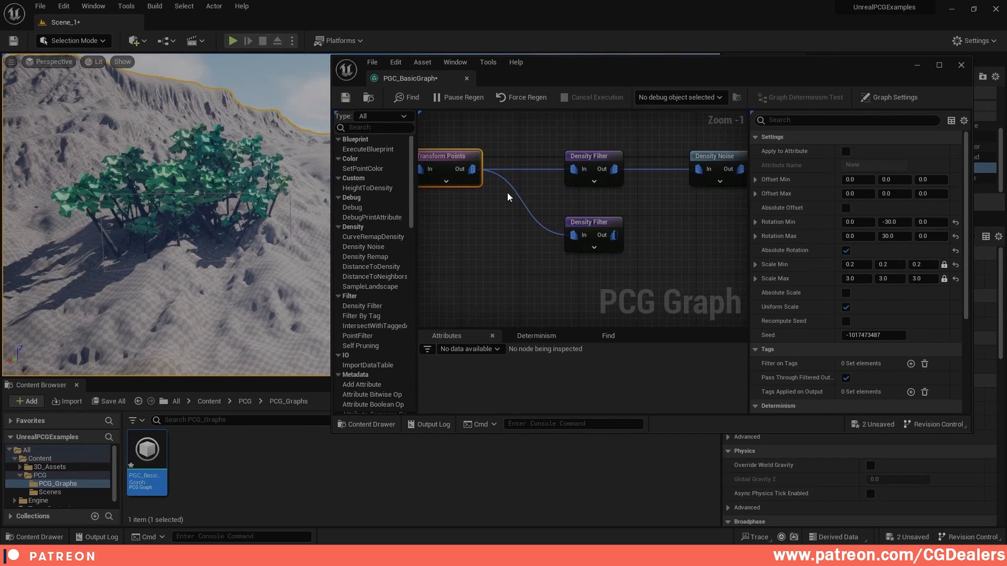
right_click_drag(645, 207, 546, 203)
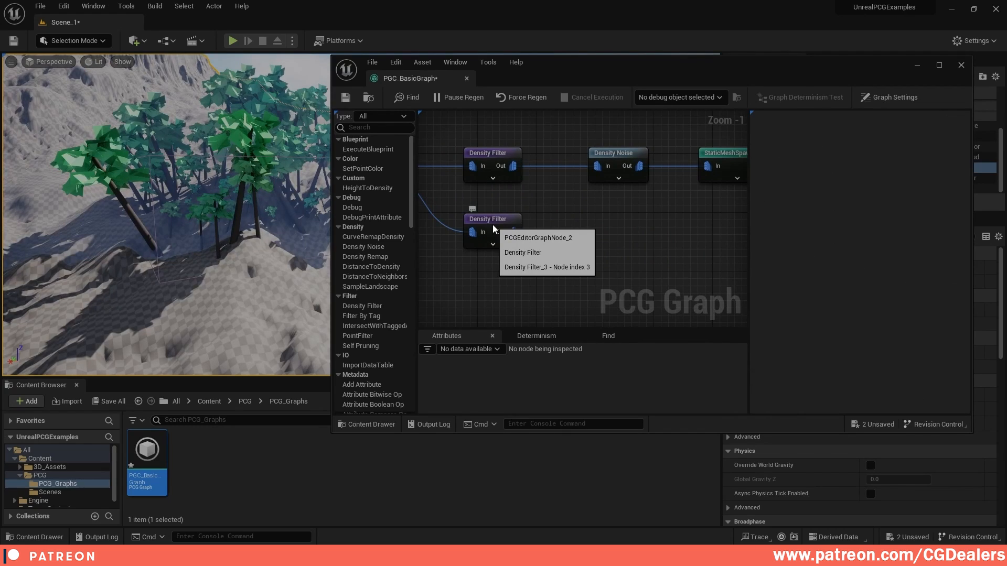
right_click_drag(586, 217, 700, 165)
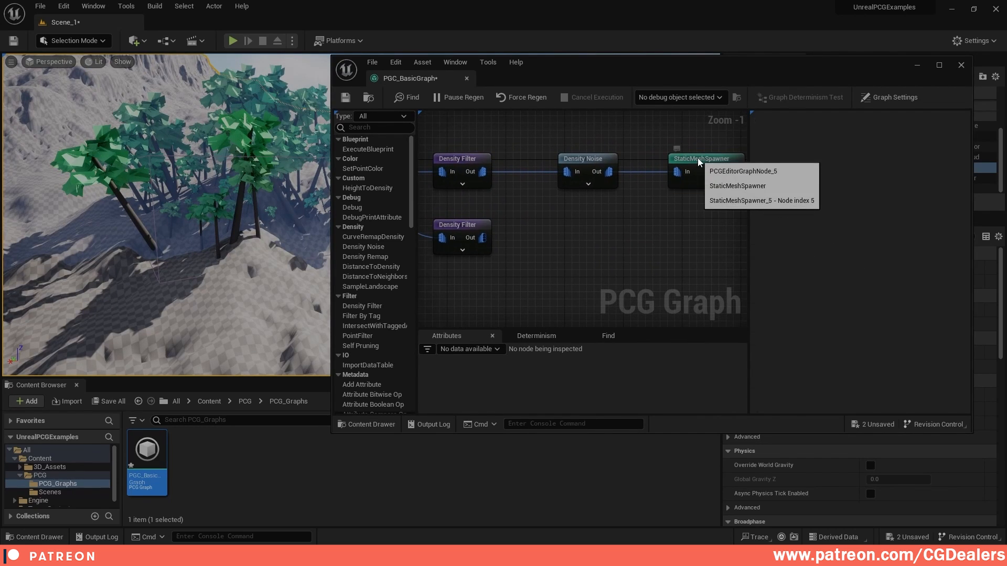
left_click(698, 158)
key("ctrl+d")
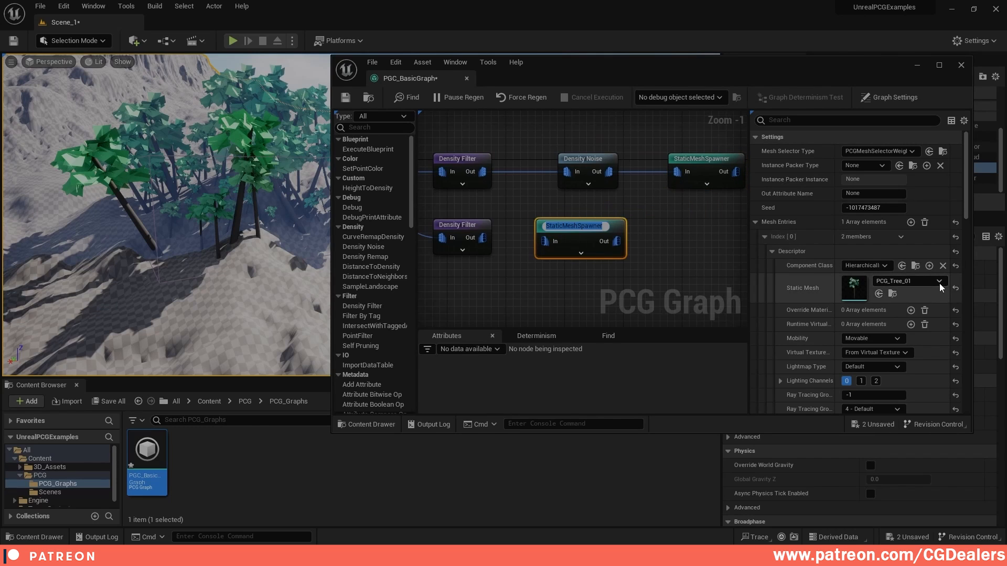
Set the duplicated StaticMeshSpawner's static mesh to PCG_Tree_03 and connect the lower Density Filter's output to its input
left_click(938, 281)
scroll(923, 424, "down", 2)
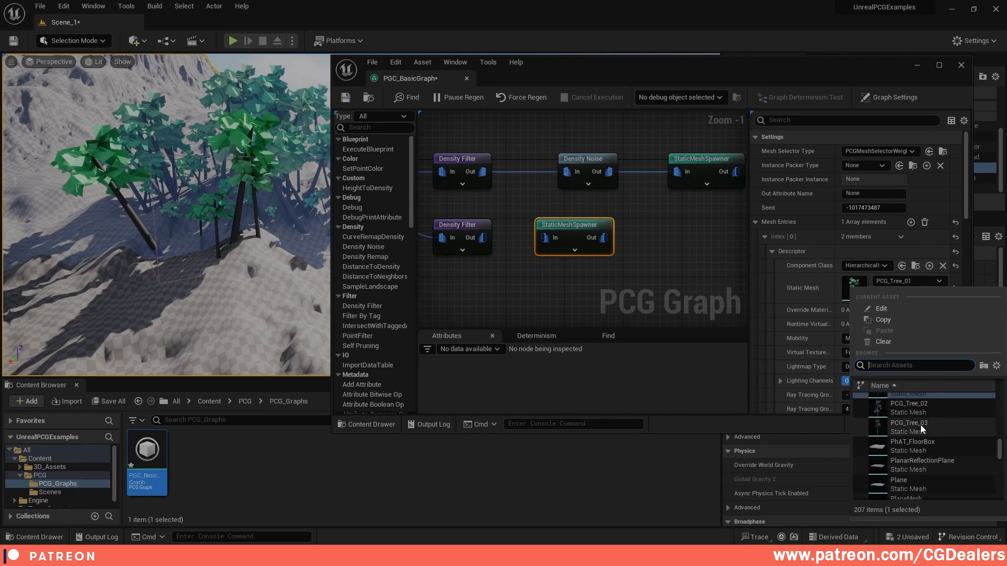
left_click(911, 427)
right_click_drag(618, 252, 717, 263)
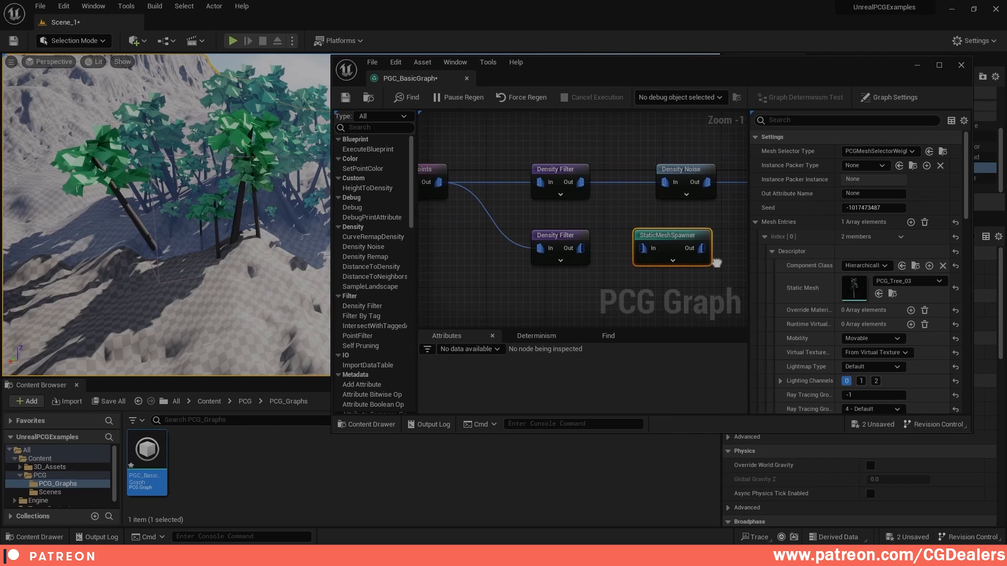
left_click_drag(583, 251, 643, 250)
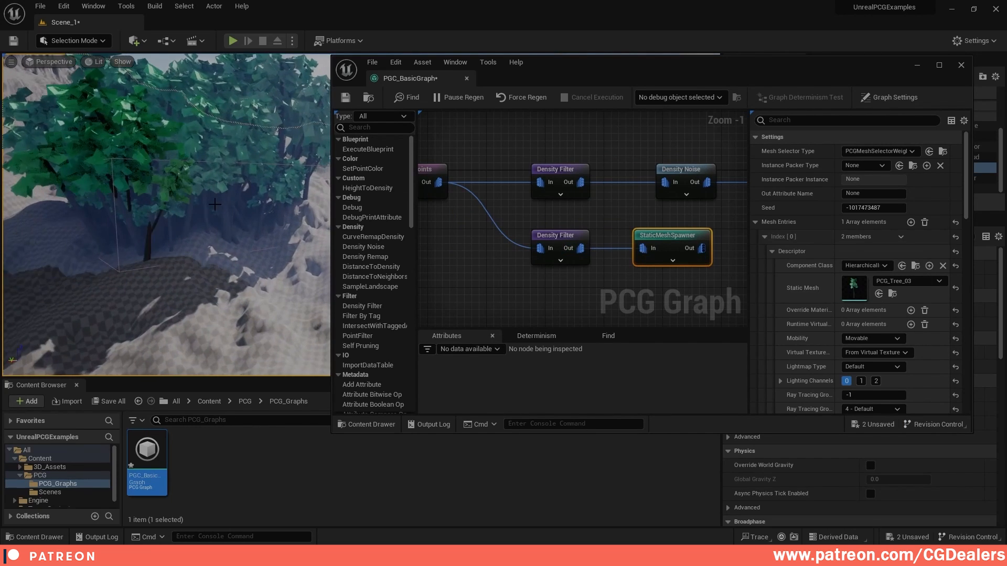
Set the lower Density Filter's Upper Bound to 0.202
right_click_drag(700, 240, 581, 238)
scroll(649, 245, "down", 2)
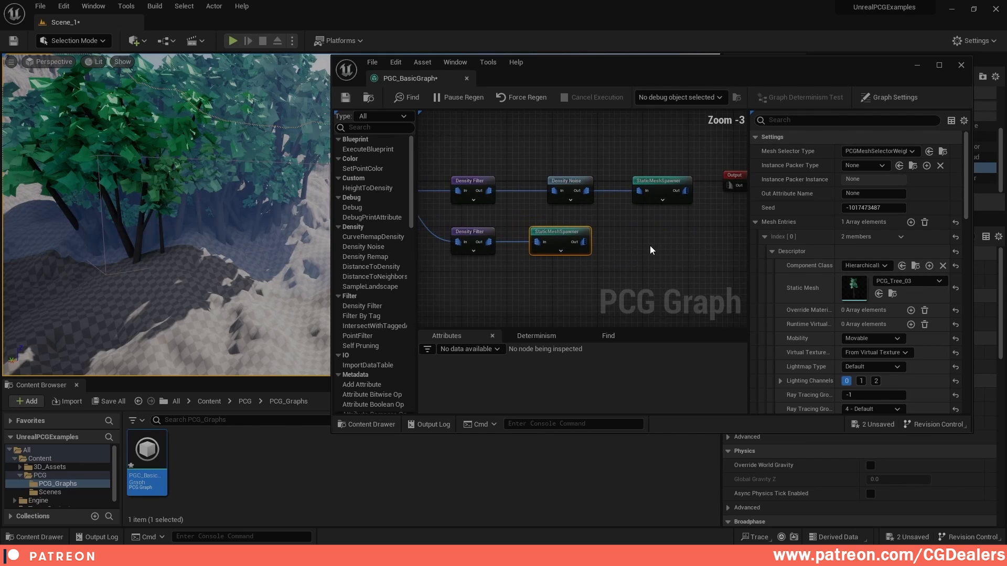
left_click(521, 234)
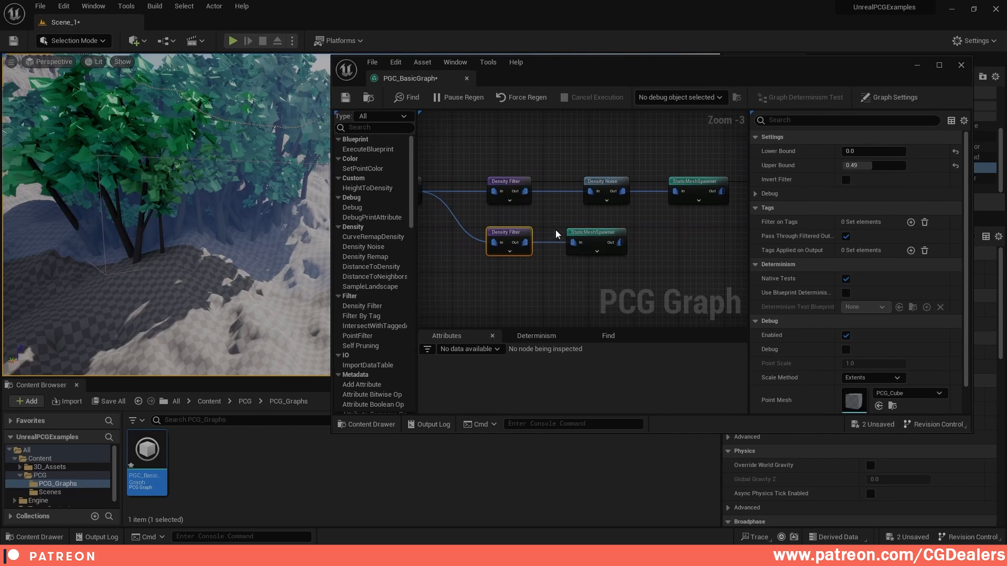
left_click(854, 166)
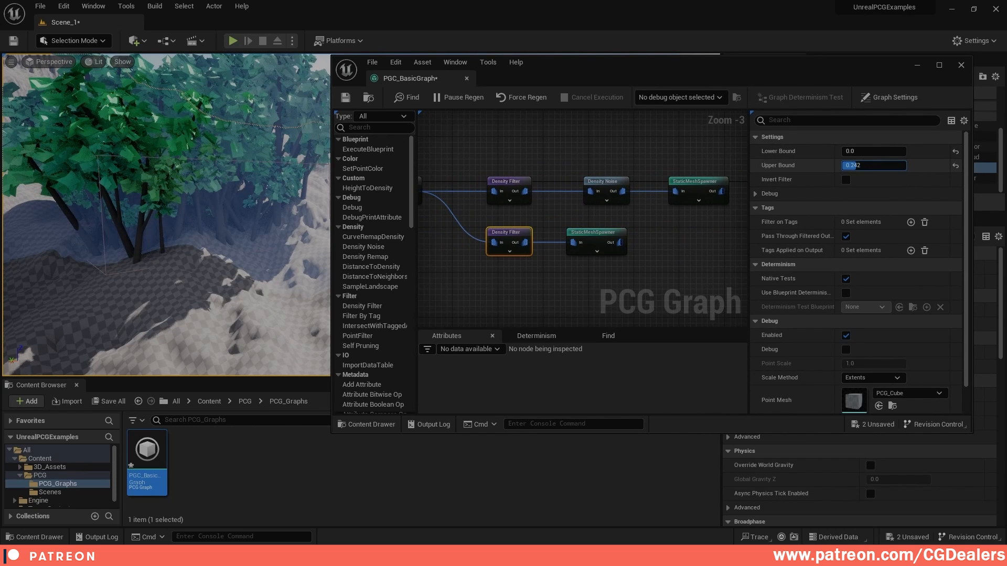
key("Return")
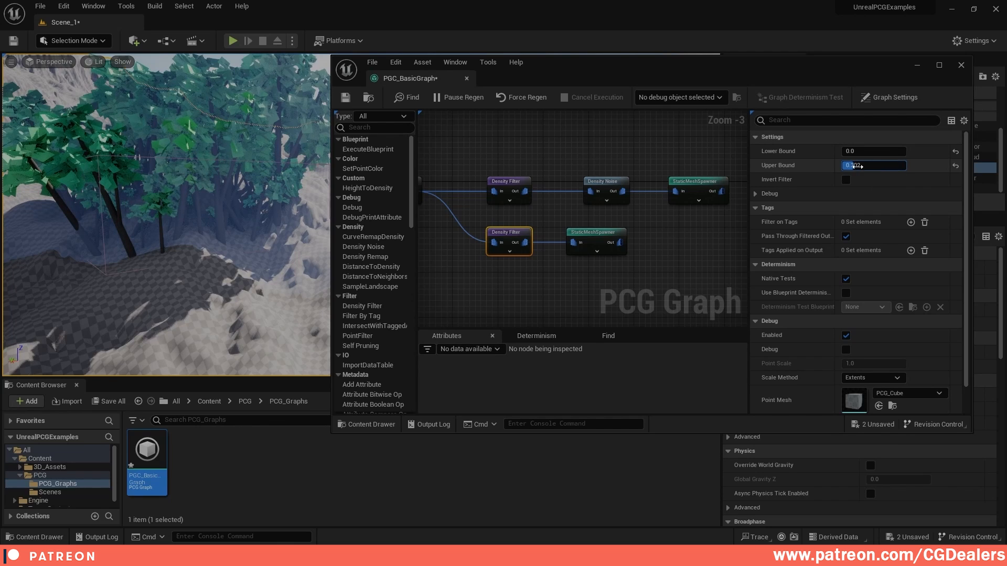
left_click_drag(856, 166, 855, 166)
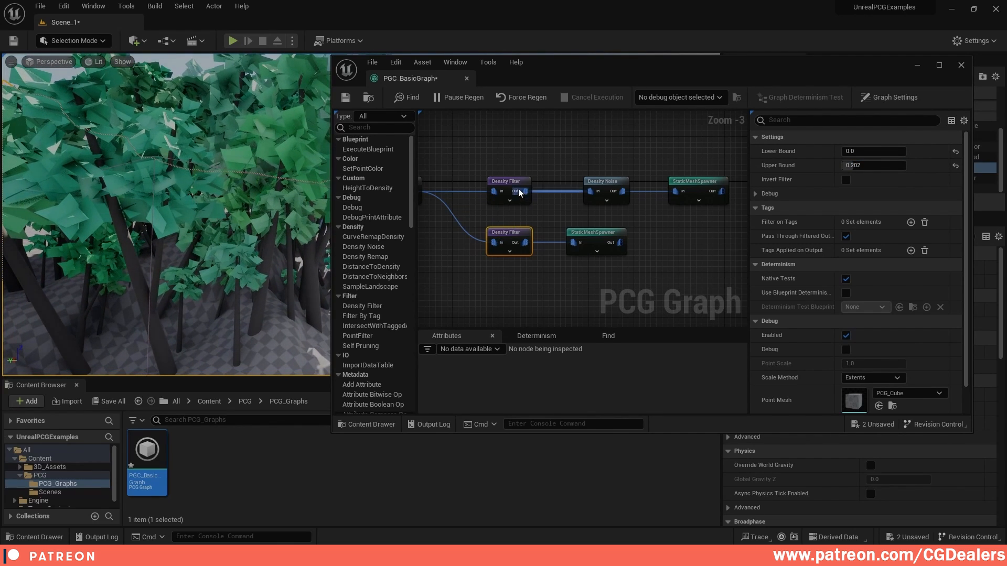
Compare the bounds of both Density Filters and show the debug points of the lower one among the trees
right_click_drag(578, 216, 590, 222)
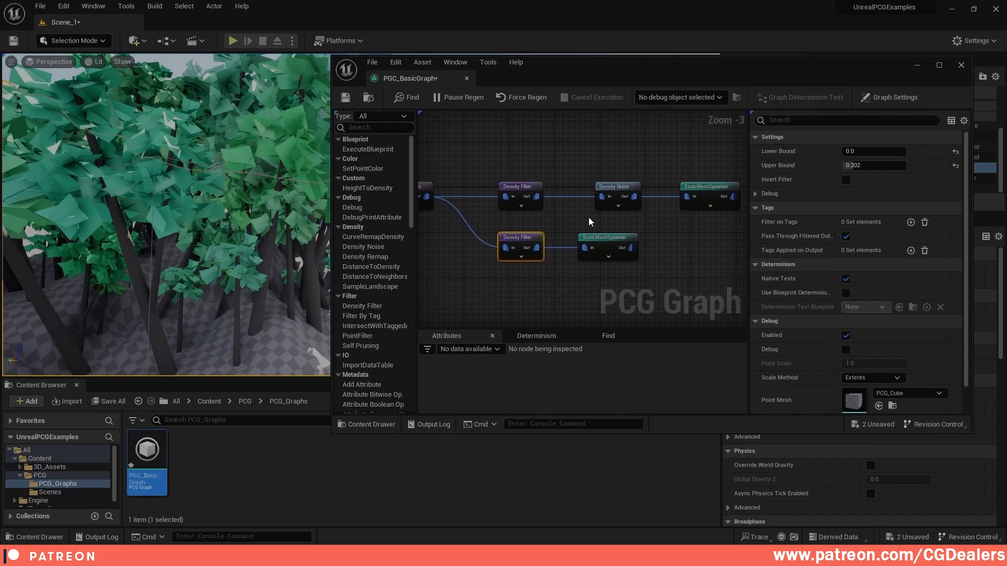
left_click(527, 189)
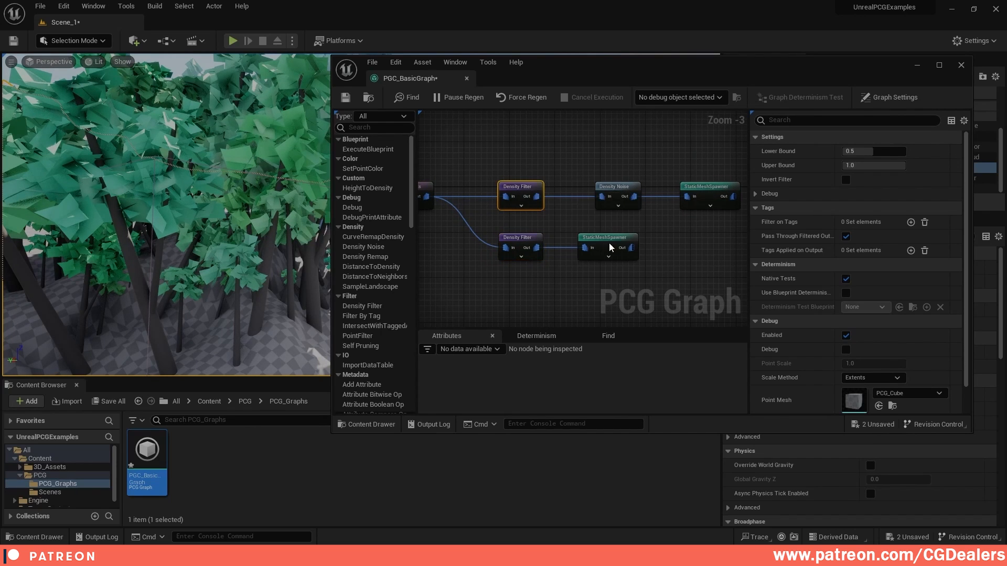
left_click(527, 244)
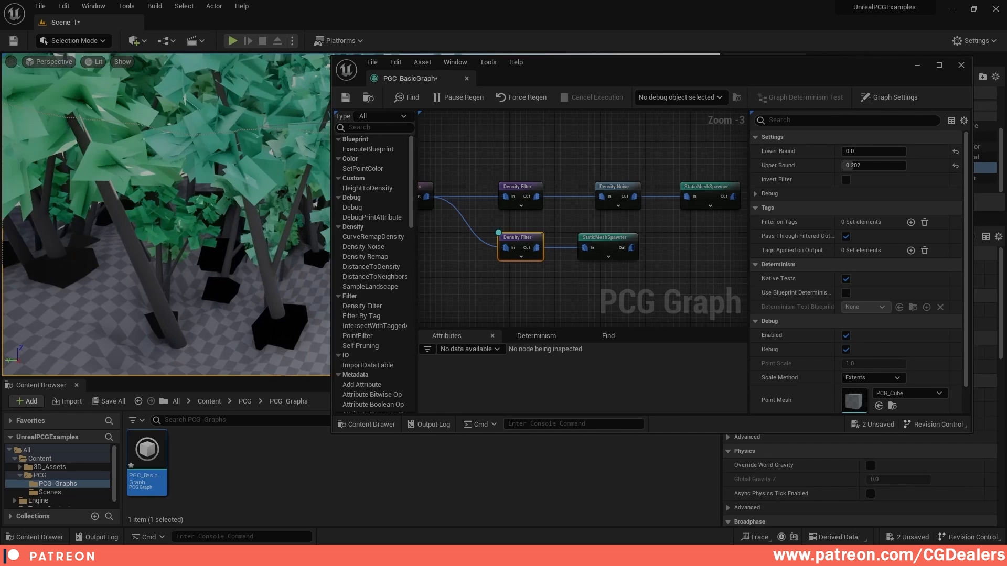
right_click_drag(270, 239, 270, 239)
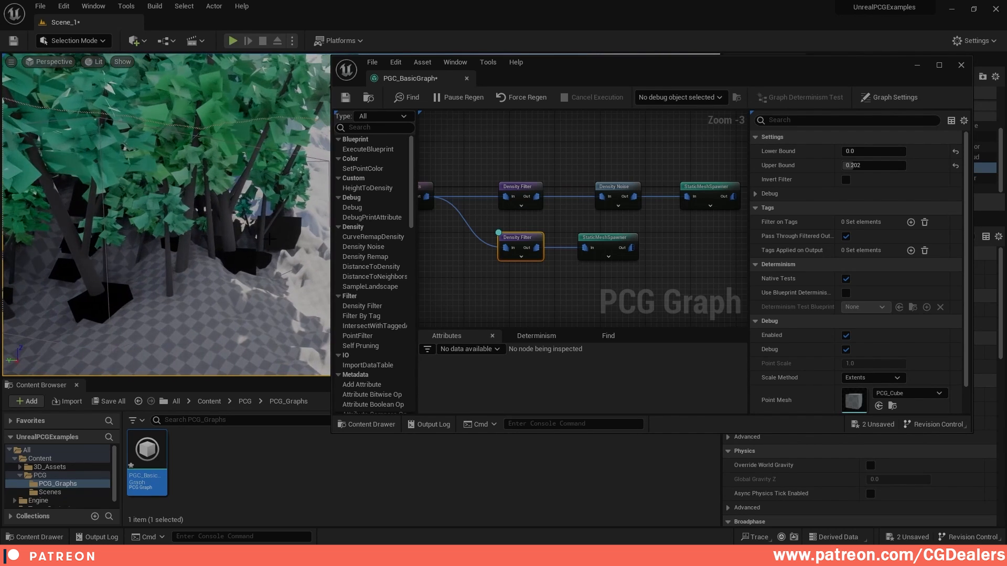
Hide the lower filter's debug points and set the upper Density Filter's Upper Bound to 0.672
mouse_move(549, 234)
right_mouse_down()
mouse_move(669, 234)
mouse_move(557, 219)
right_mouse_up()
key("ctrl+z")
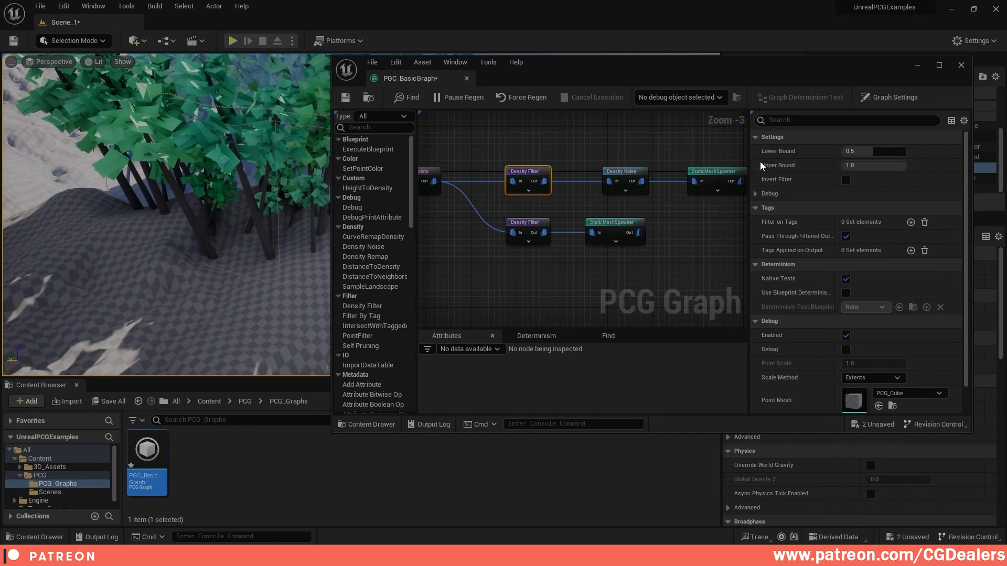
left_click_drag(891, 166, 885, 165)
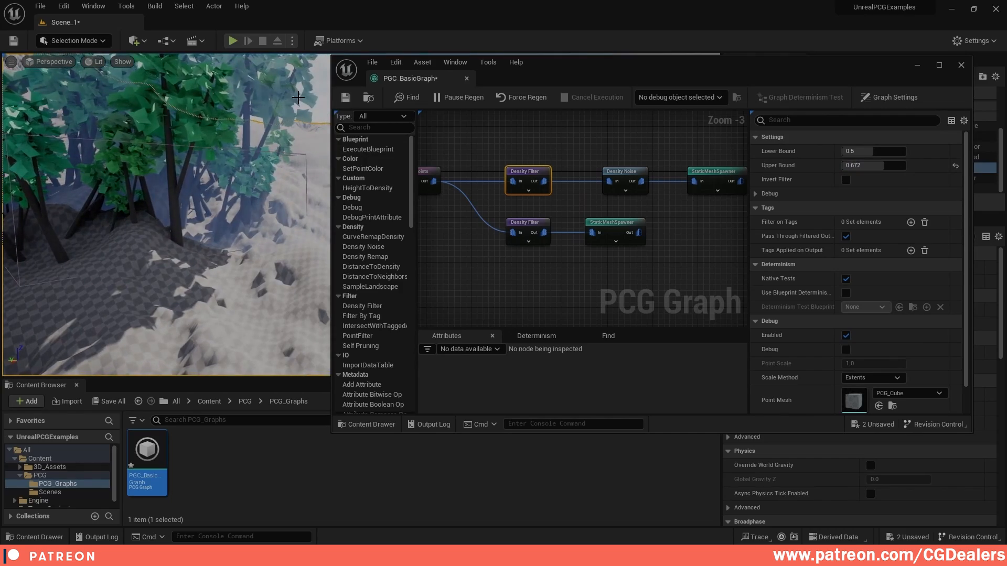
Minimize the graph editor and scale up the PGC_BasicGraph volume in the level so its trees cover a larger area
left_click(917, 65)
right_click_drag(414, 155, 358, 126)
left_click(376, 173)
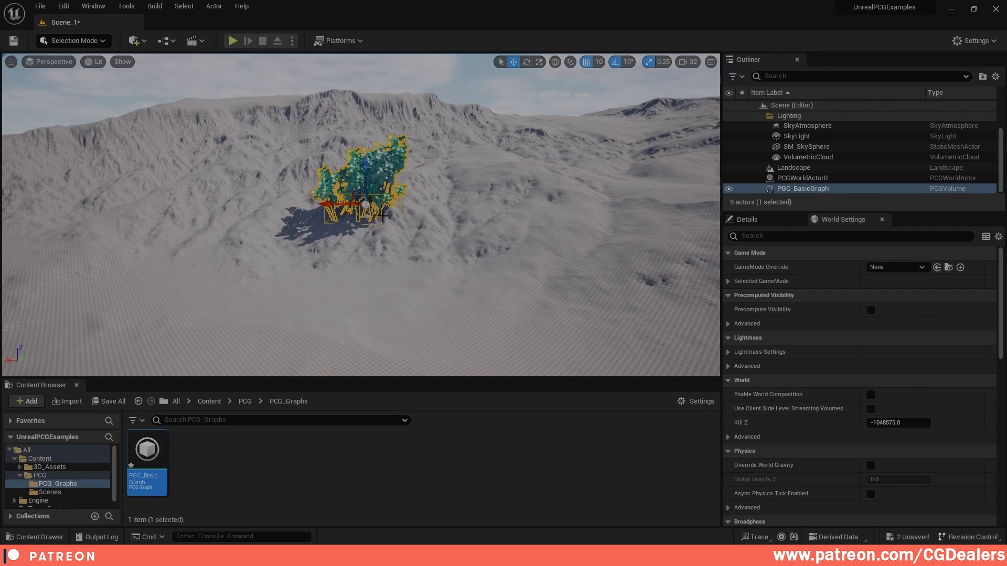
key("r")
left_click_drag(362, 202, 412, 214)
key("w")
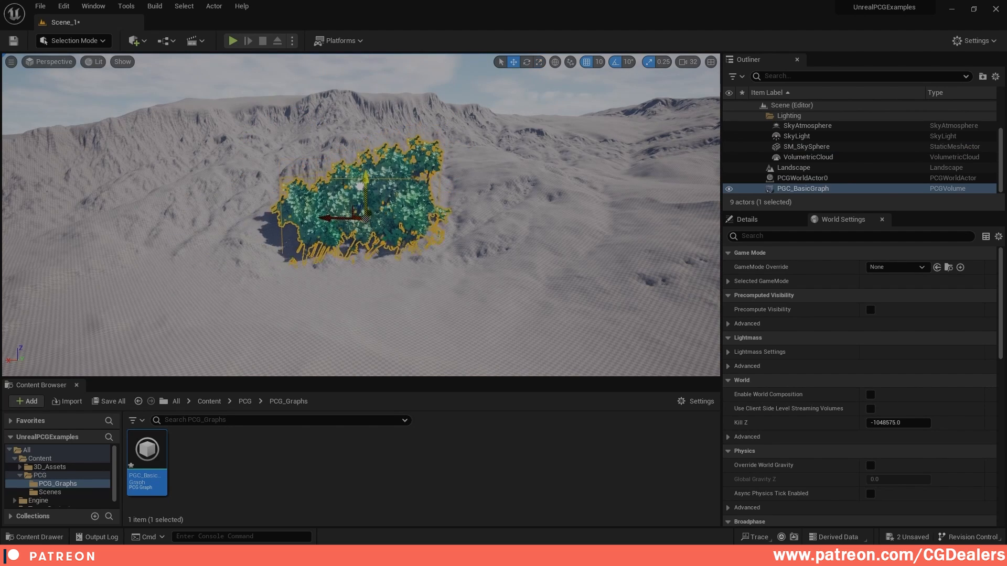
key("r")
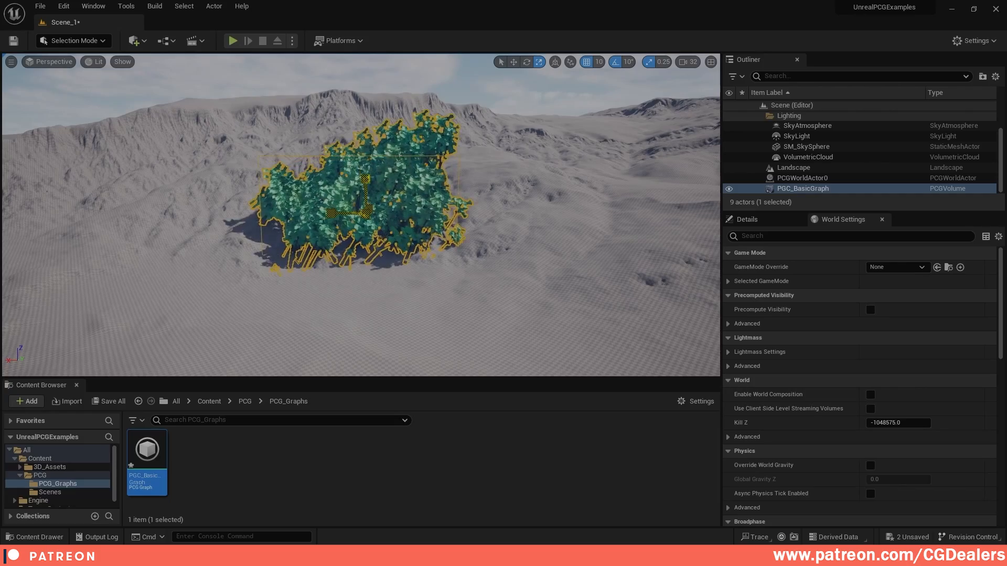
Lower the viewport camera speed to 3, deselect the PCG volume and view the whole group of trees
mouse_move(360, 214)
right_mouse_down()
mouse_move(360, 263)
mouse_move(361, 199)
mouse_move(360, 246)
mouse_move(361, 214)
right_mouse_up()
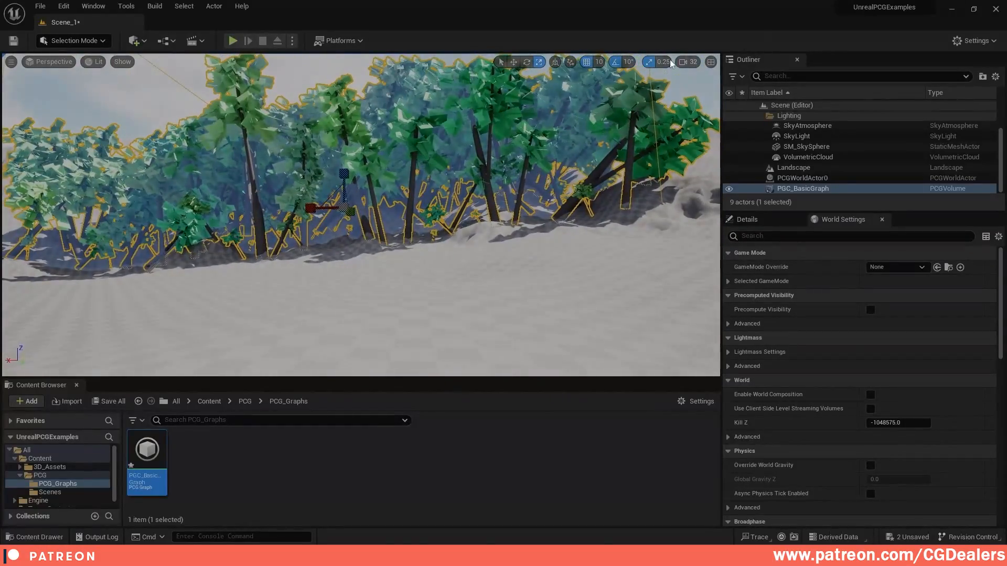
left_click(688, 61)
left_click_drag(764, 86, 721, 86)
mouse_move(492, 180)
right_mouse_down()
mouse_move(493, 157)
mouse_move(492, 199)
mouse_move(492, 180)
right_mouse_up()
left_click(461, 141)
right_click_drag(461, 141, 460, 194)
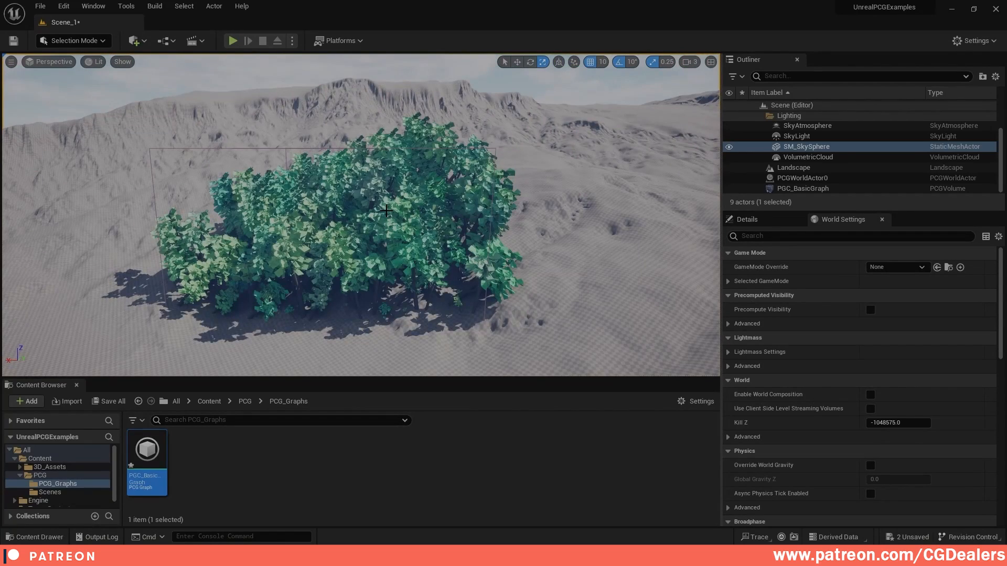
Reopen the PGC_BasicGraph editor, move its window clear of the trees and enlarge the attributes area
double_click(147, 458)
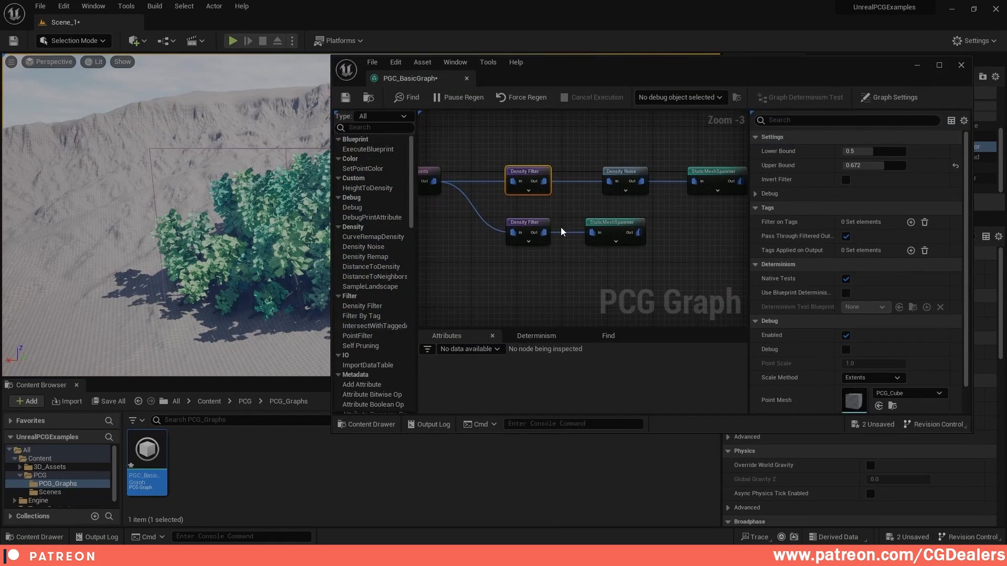
left_click_drag(701, 59, 711, 41)
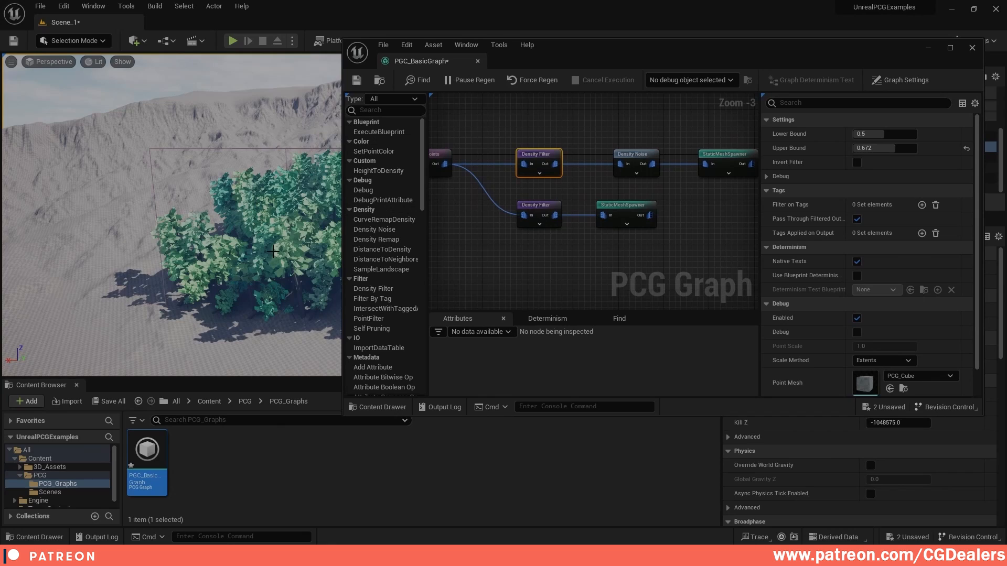
right_click_drag(272, 251, 319, 283)
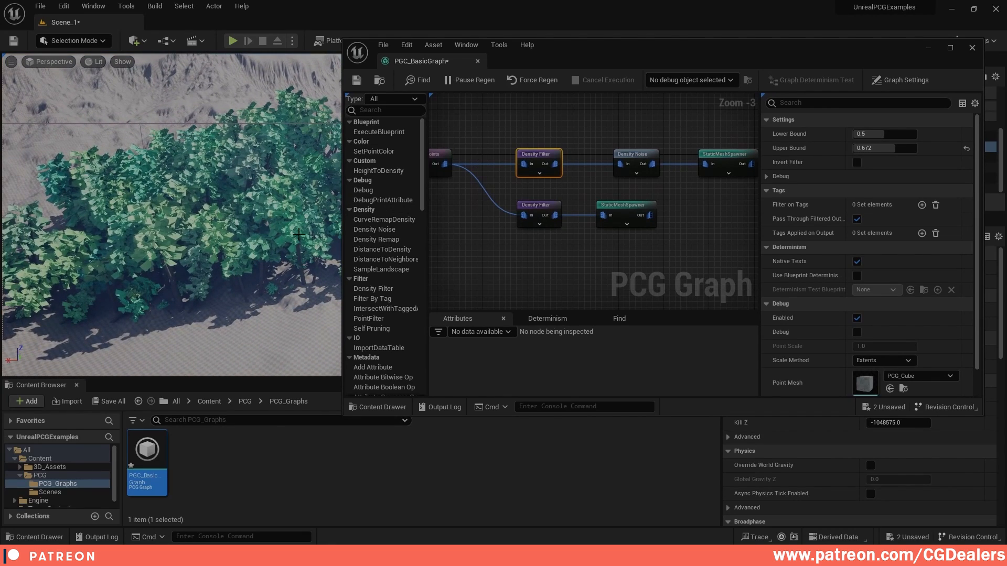
right_click_drag(523, 266, 598, 266)
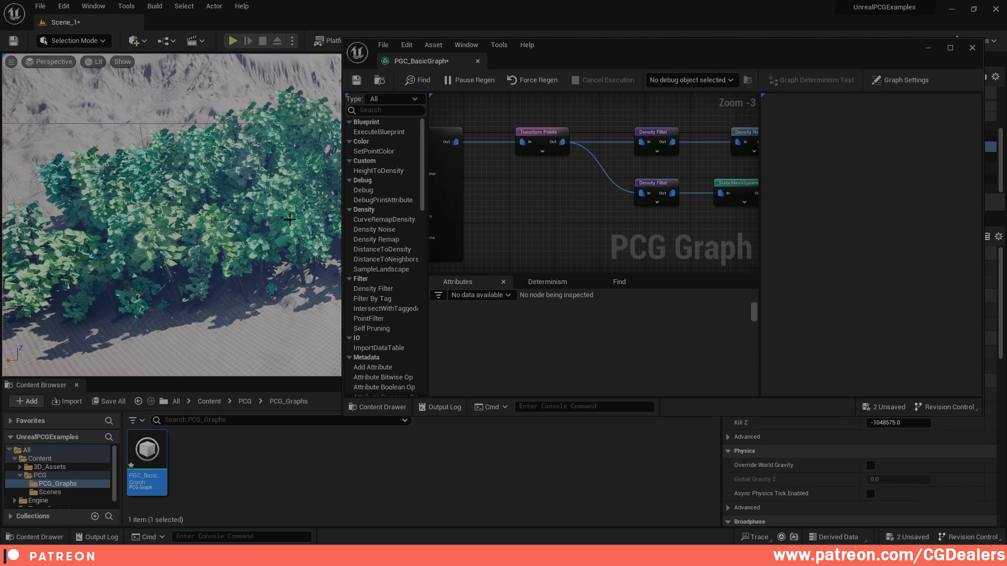
right_click_drag(290, 220, 252, 251)
right_click_drag(657, 164, 576, 166)
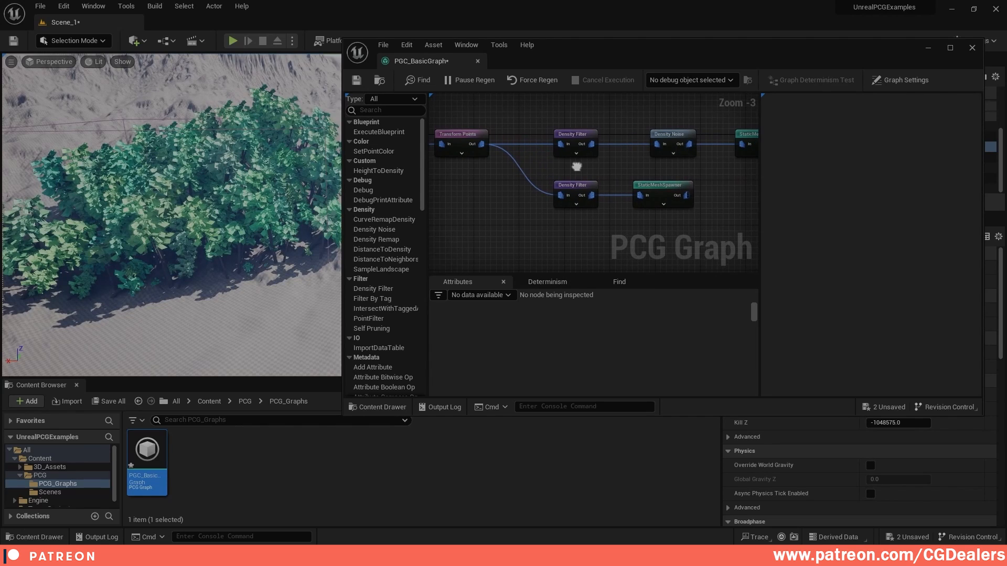
Show the debug points of Transform Points and disable both StaticMeshSpawner nodes
left_click(475, 134)
key("d")
right_click_drag(508, 133, 483, 156)
left_click(712, 136)
key("e")
left_click(616, 181)
key("e")
right_click_drag(507, 207, 617, 208)
right_click_drag(734, 163, 627, 163)
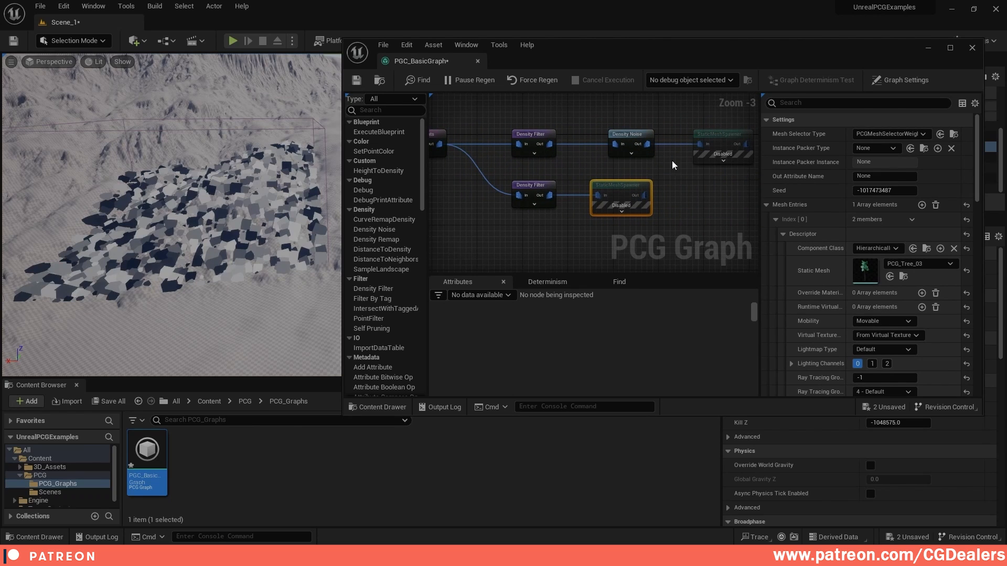
right_click_drag(554, 161, 692, 167)
Turn on inspection for Transform Points and choose PGC_BasicGraph / PCG Component as the debug object
left_click(580, 143)
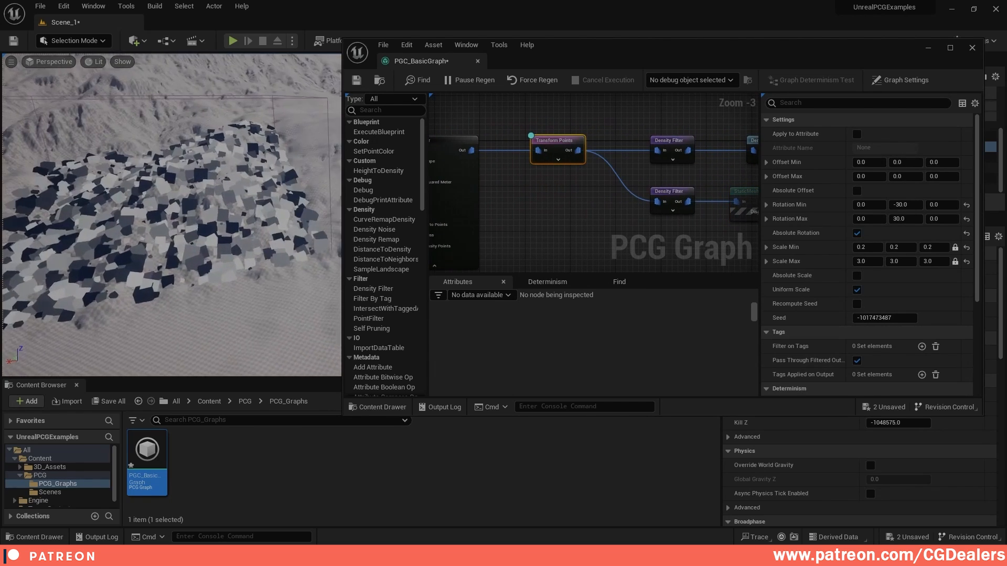
right_click_drag(212, 194, 162, 212)
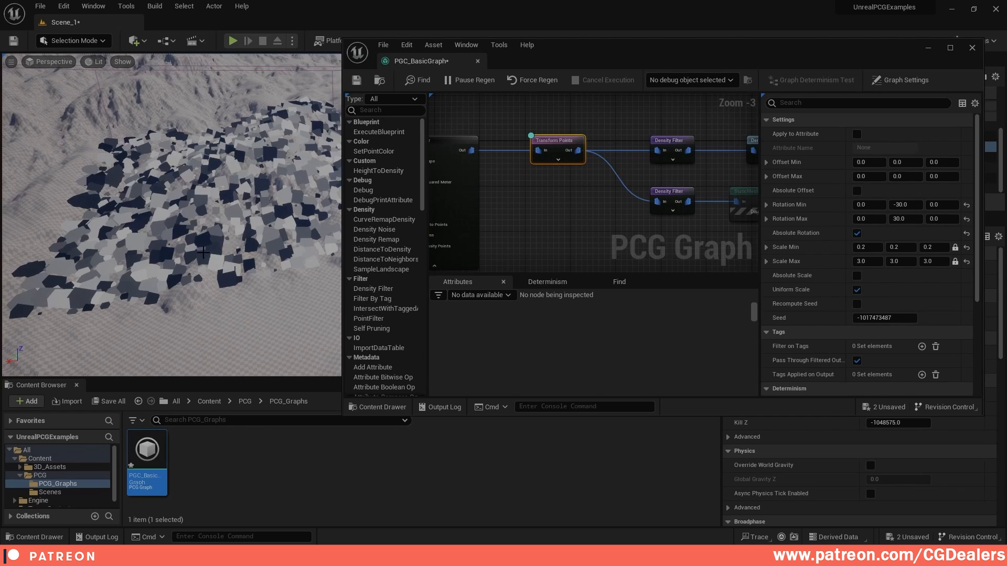
right_click(557, 140)
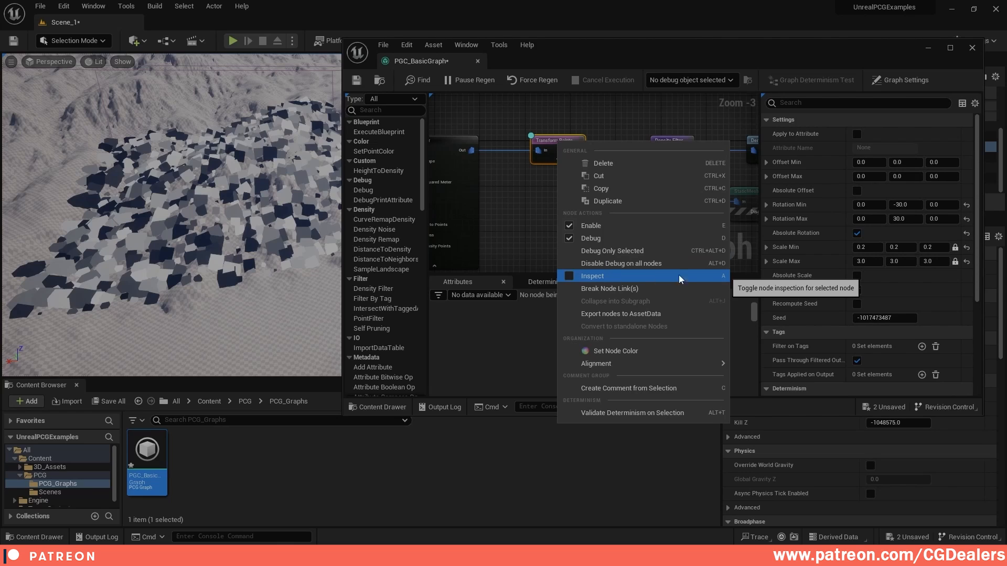
left_click(724, 277)
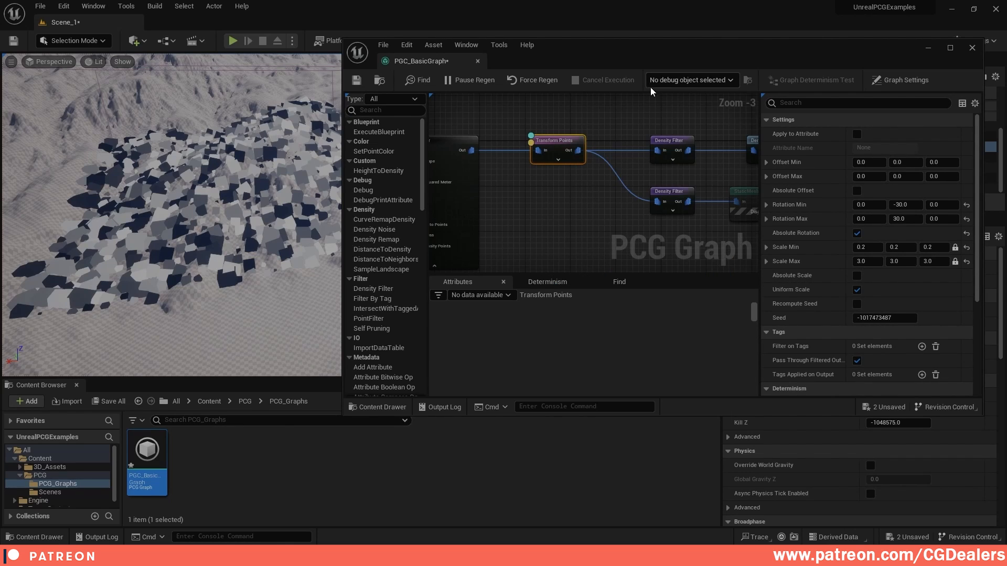
left_click(707, 82)
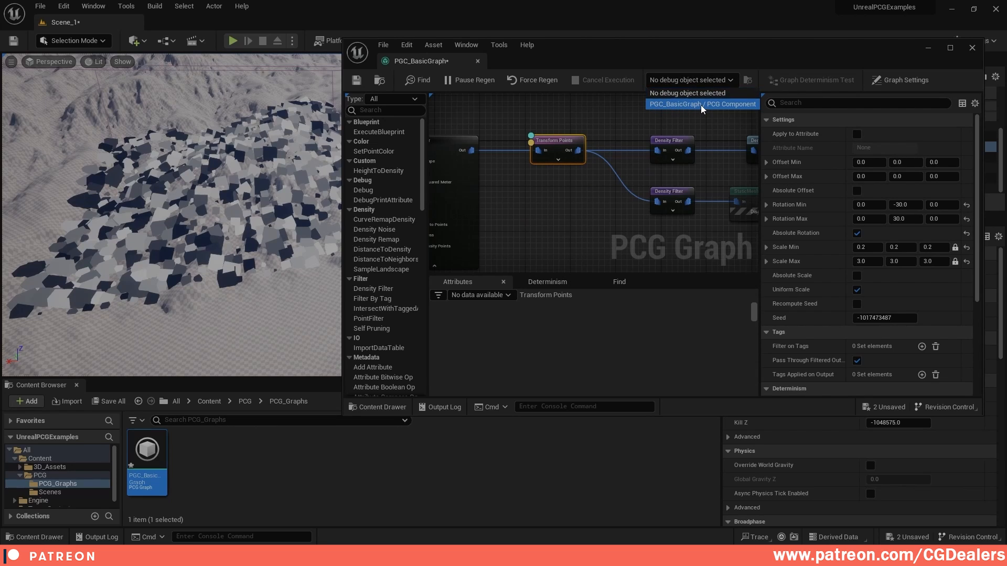
left_click(702, 104)
Examine the Transform Points attribute list, from position, rotation and scale through to the density and steepness columns
left_click(951, 49)
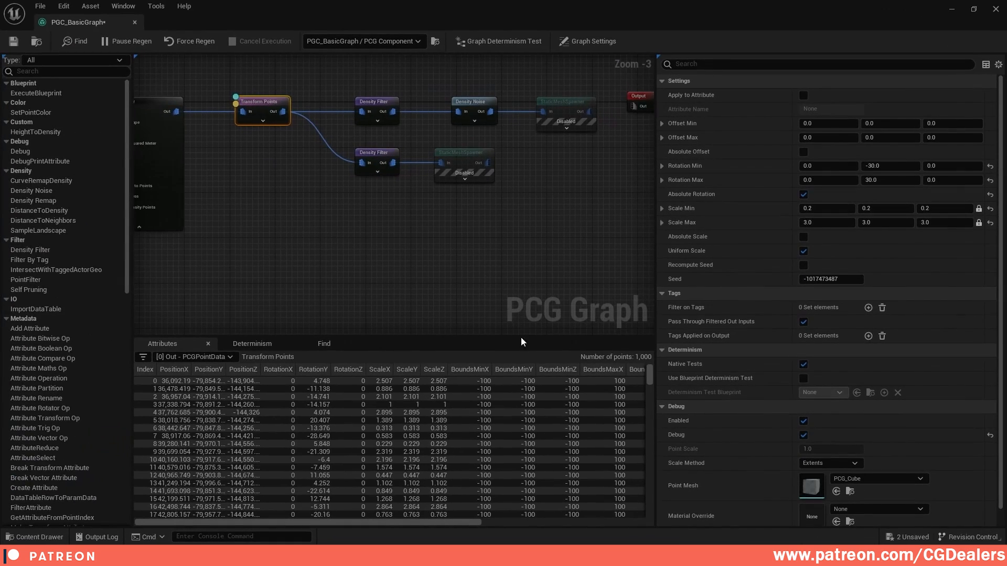
left_click(972, 13)
scroll(497, 346, "down", 10)
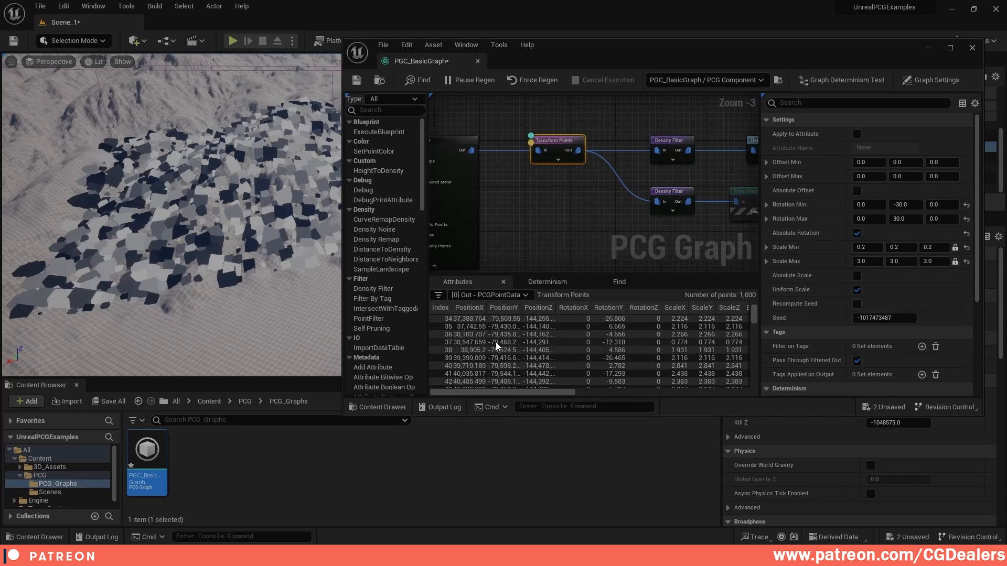
scroll(497, 346, "down", 5)
scroll(492, 354, "down", 5)
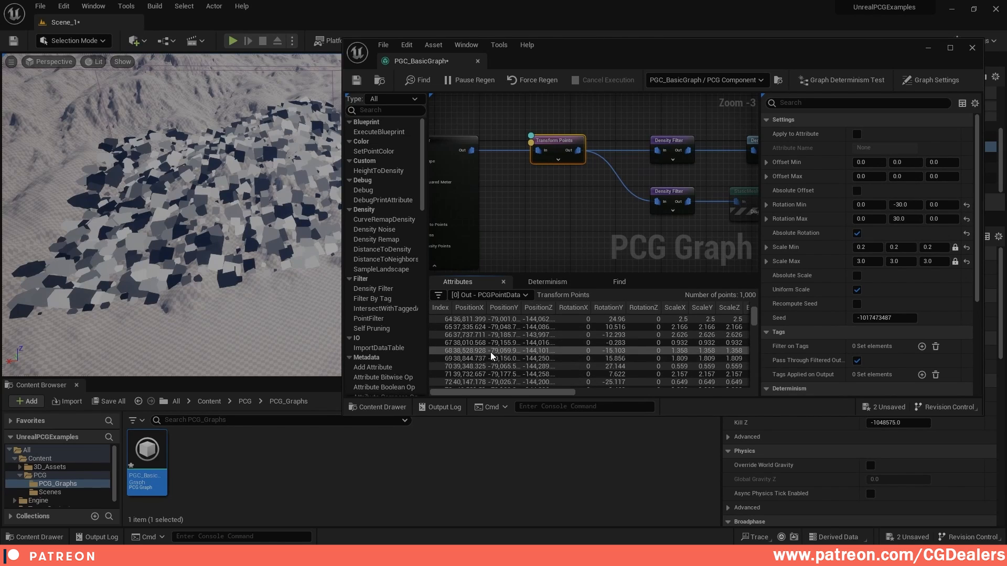
scroll(492, 355, "down", 15)
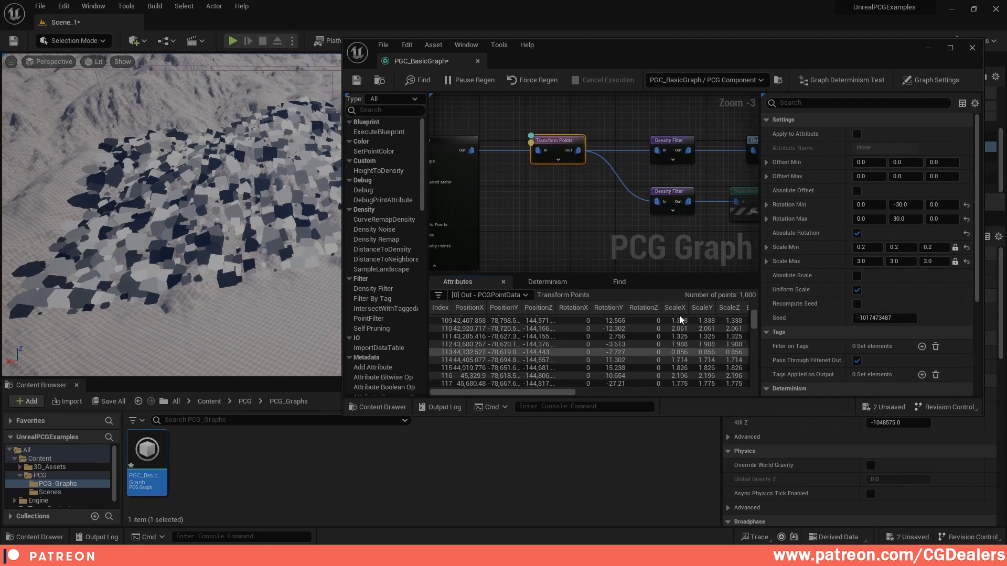
left_click_drag(575, 393, 747, 391)
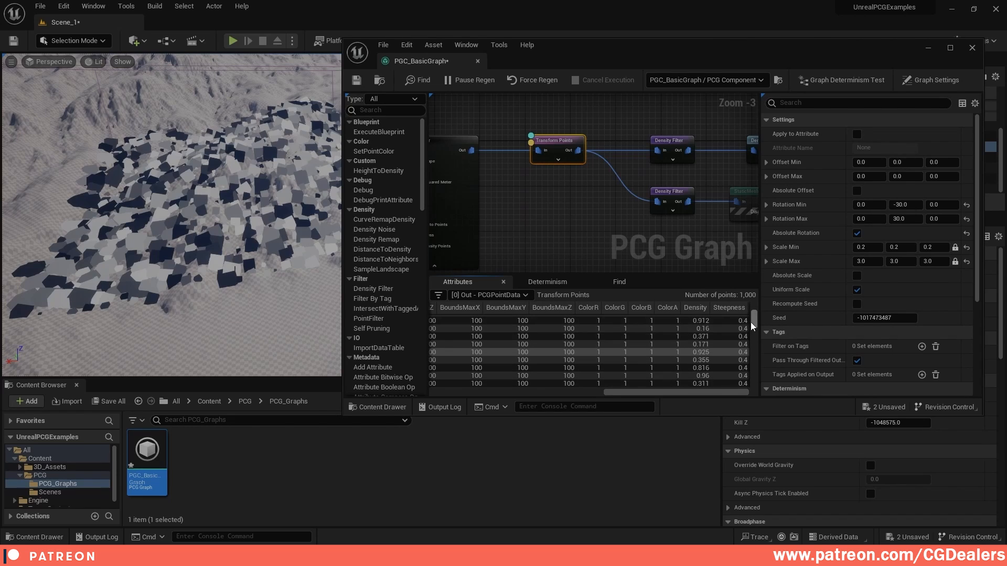
Look further down the Transform Points attribute rows and return to the index and position columns
scroll(693, 348, "down", 10)
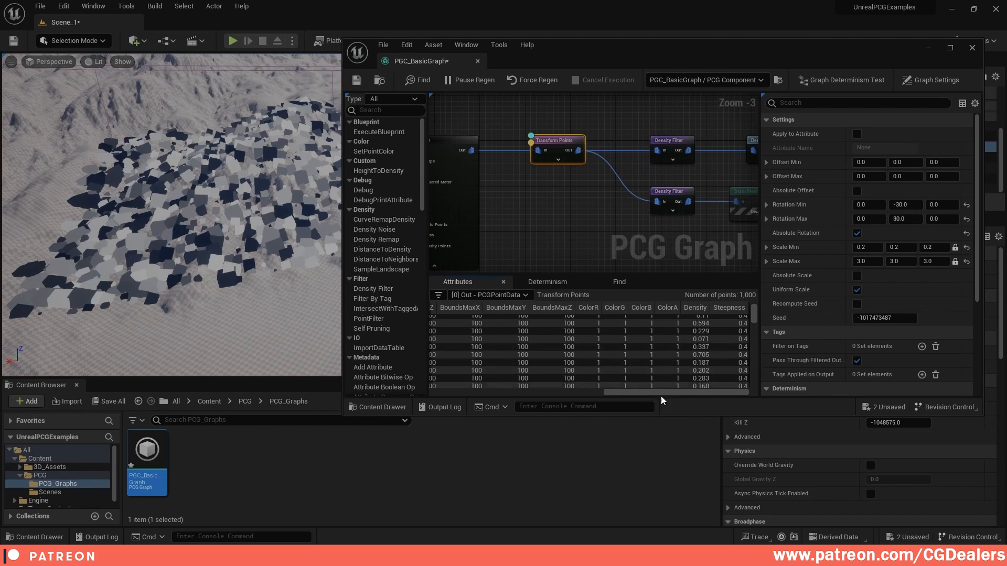
left_click_drag(623, 393, 450, 392)
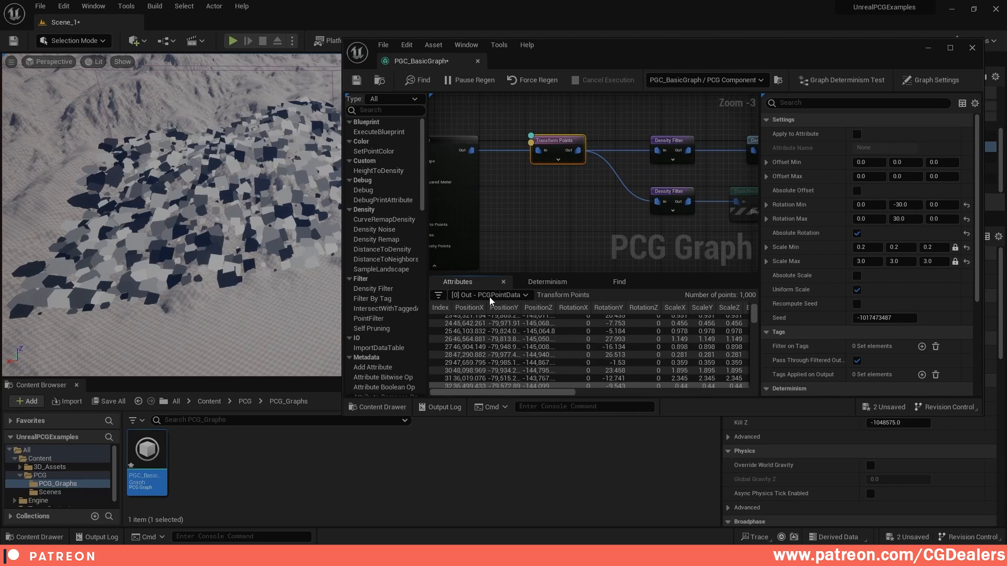
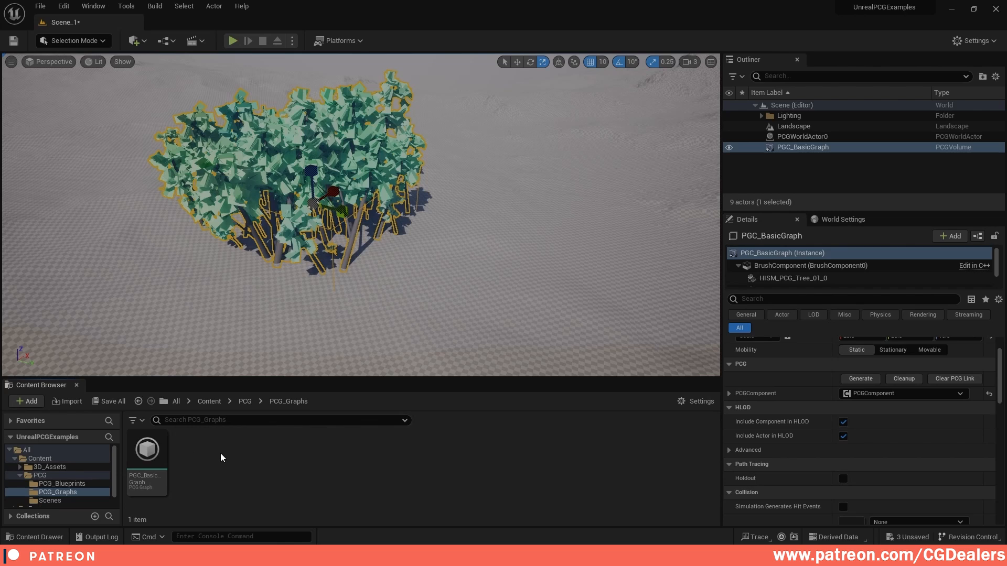
Create a PCG Graph named PCG_BasicSpline in the PCG_Graphs folder and open it
right_click(221, 457)
mouse_move(252, 385)
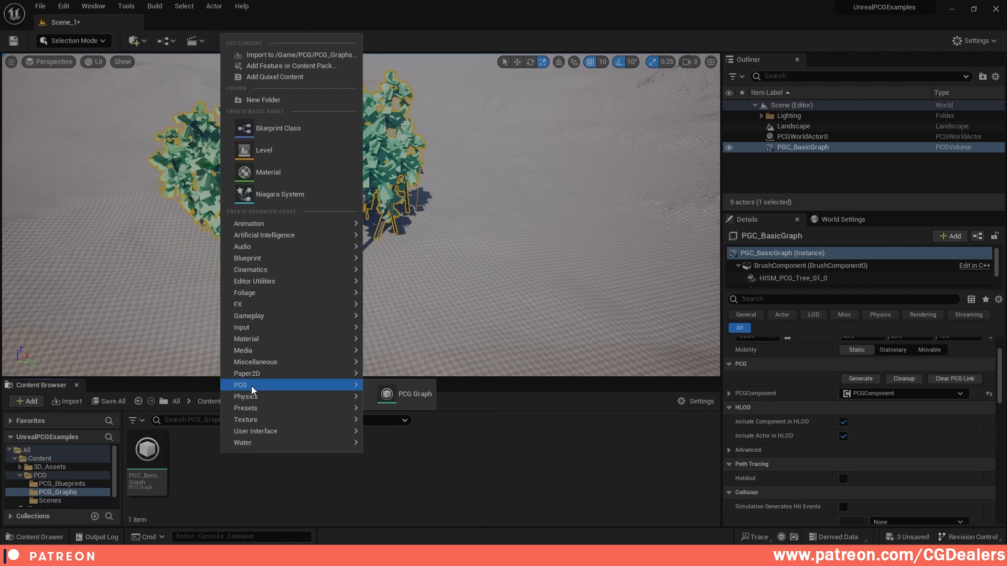
left_click(405, 395)
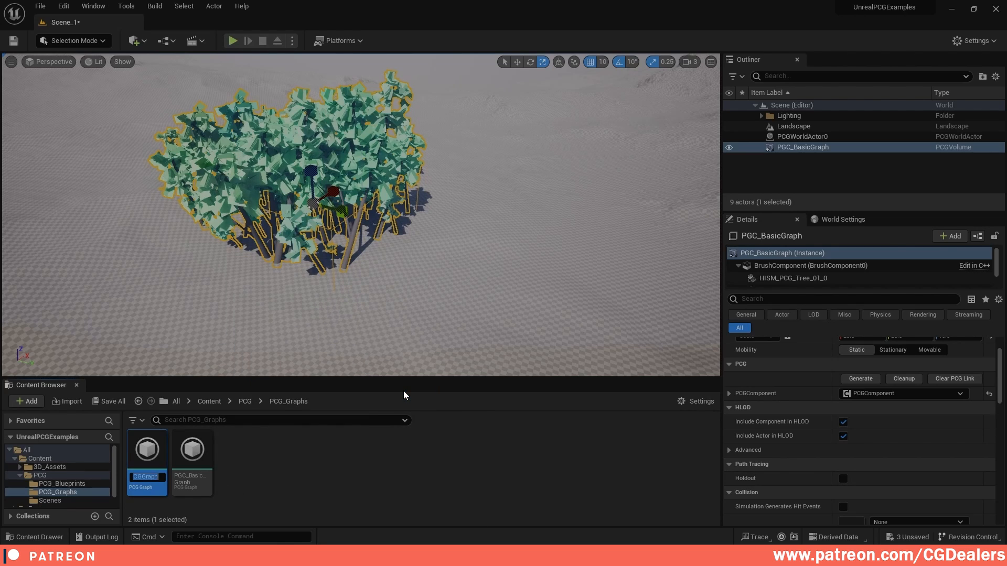
type("PCG_BasicSpline")
key("Return")
double_click(146, 453)
Move the Input and Output nodes out of the way to free space in the graph
scroll(557, 228, "down", 1)
right_click_drag(557, 229, 580, 241)
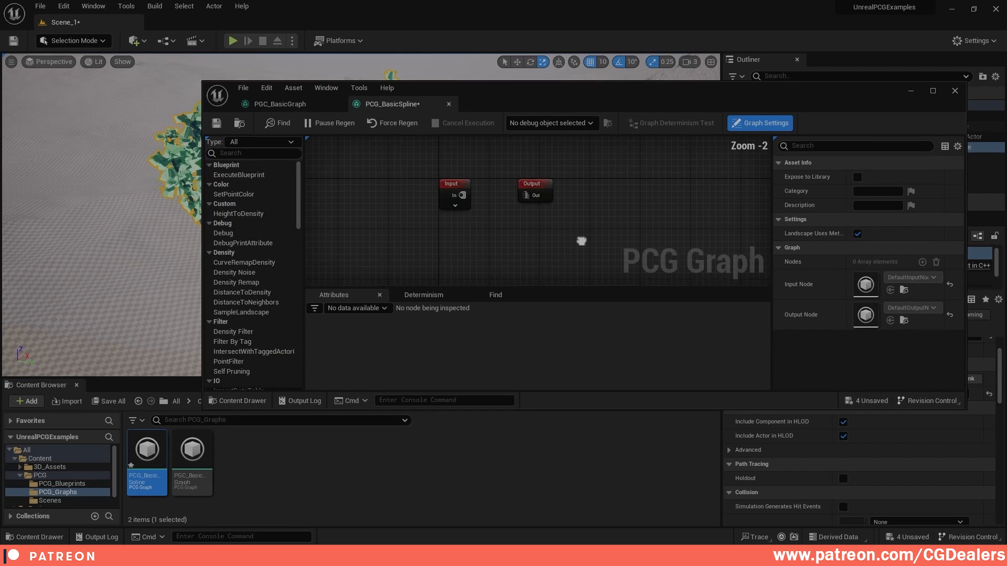
left_click_drag(545, 182, 700, 175)
left_click_drag(448, 187, 592, 186)
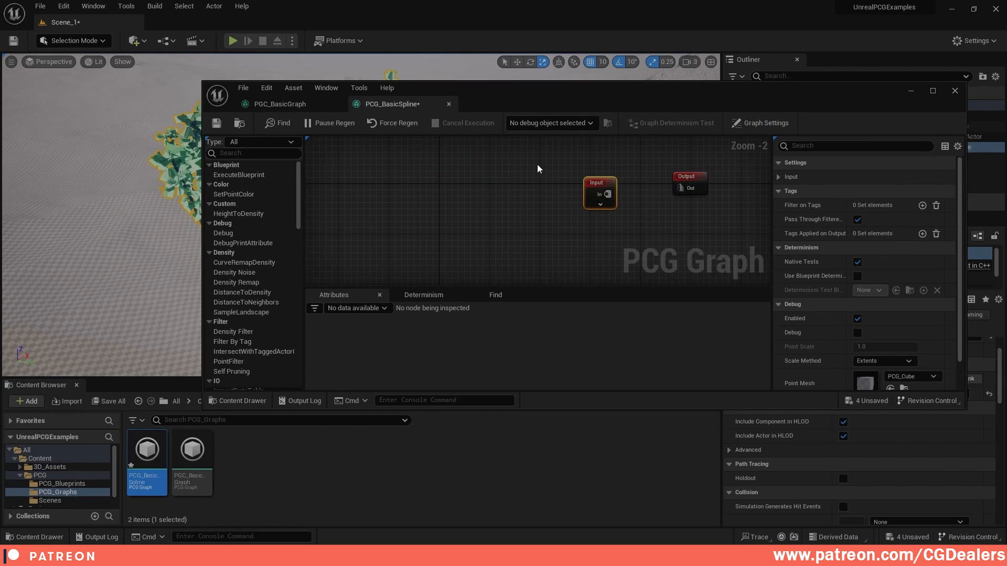
left_click_drag(527, 157, 697, 226)
left_click_drag(684, 177, 667, 158)
left_click(636, 207)
left_click_drag(570, 165, 575, 161)
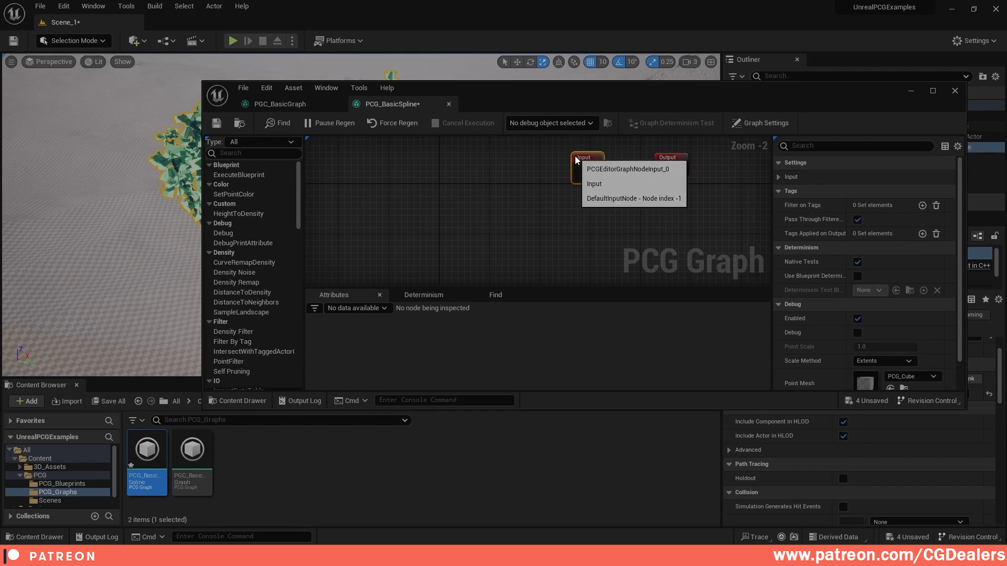
left_click(541, 212)
Add a Get Spline Data node in the empty area below the Input and Output nodes
mouse_move(483, 208)
right_mouse_down()
mouse_move(480, 164)
mouse_move(467, 195)
right_mouse_up()
right_click(471, 219)
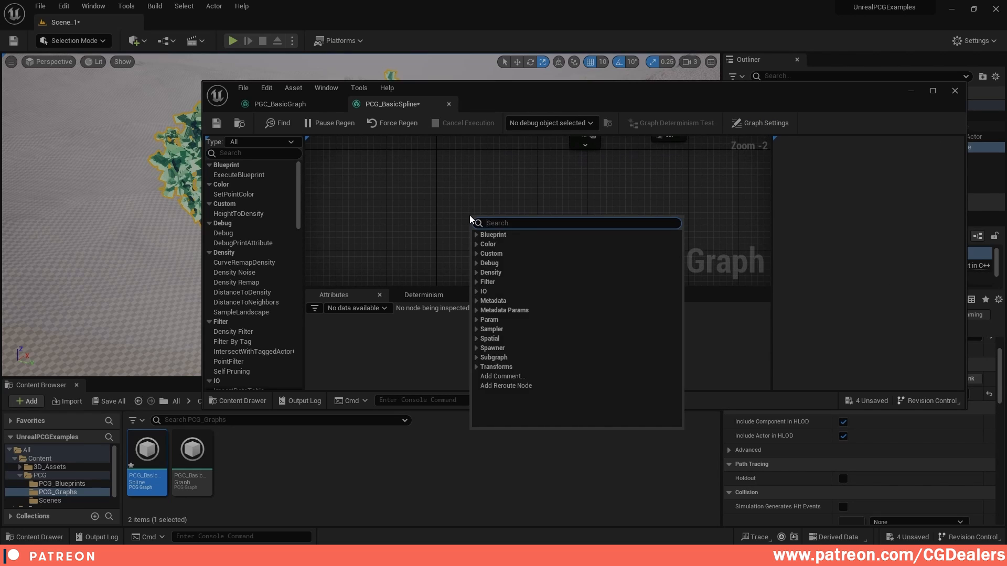
type("get spli")
key("Return")
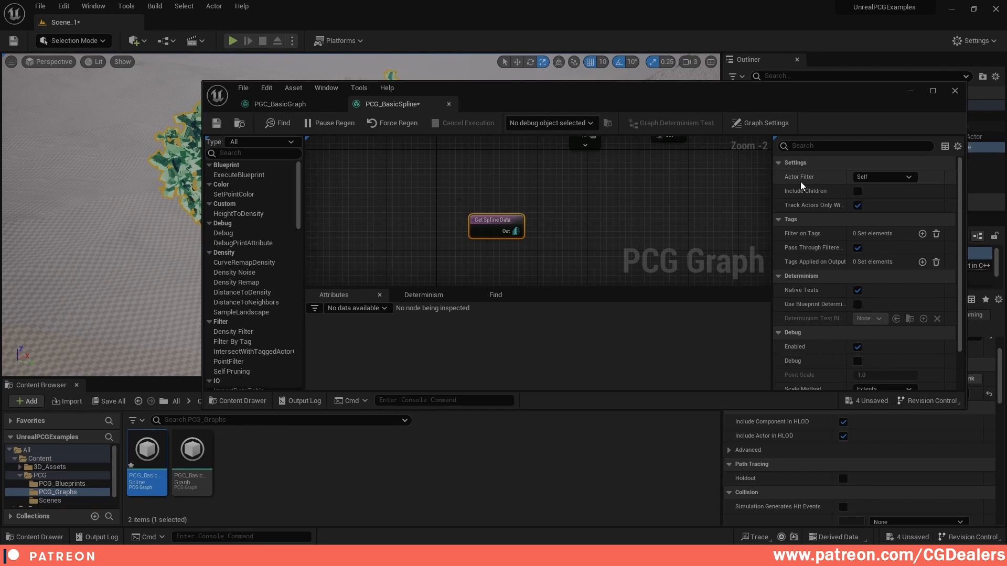
Set Get Spline Data's Actor Filter to All World Actors with the Actor Selection Tag BasicSpline, and save the graph
left_click(887, 179)
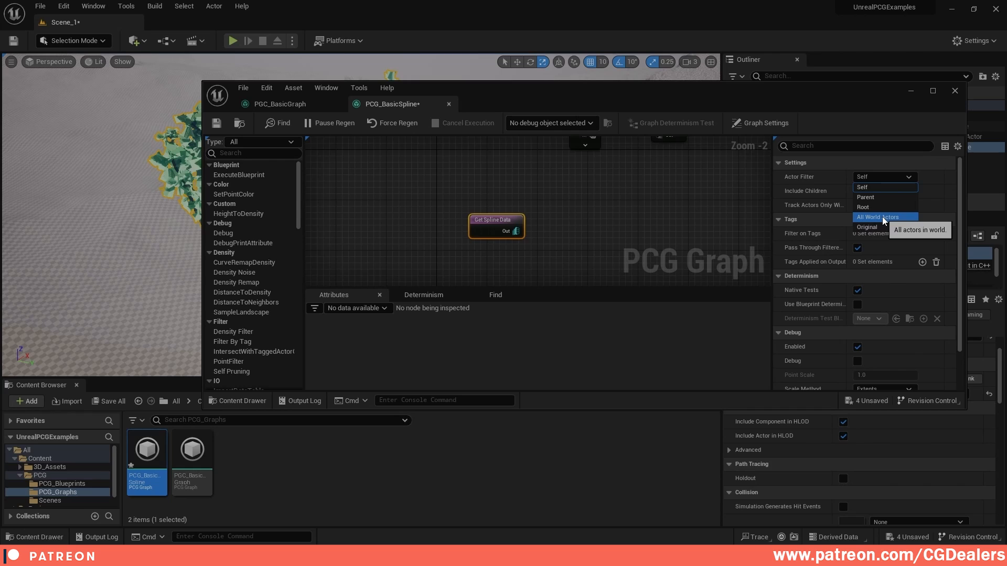
left_click(884, 218)
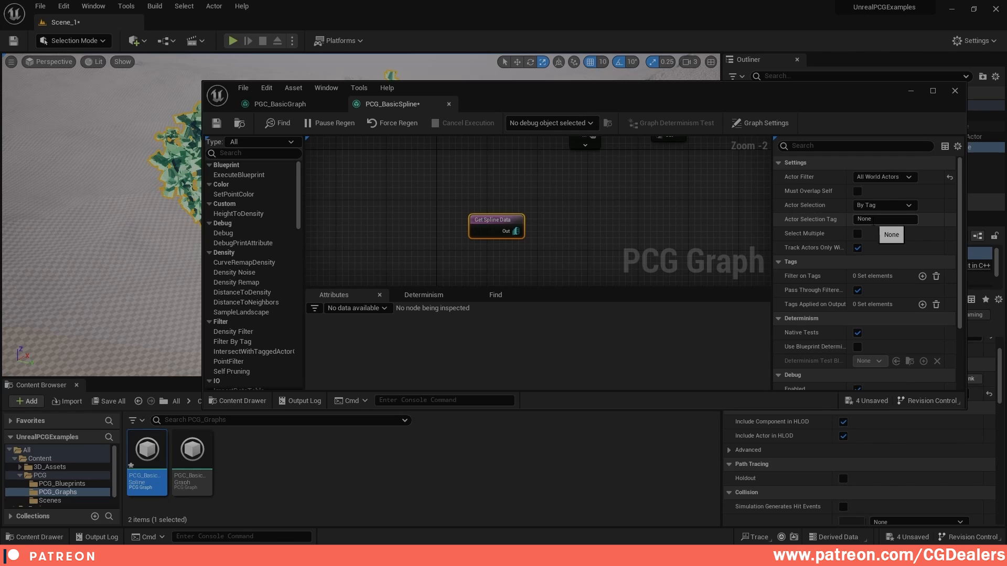
left_click(867, 220)
type("BasicSpline")
key("Return")
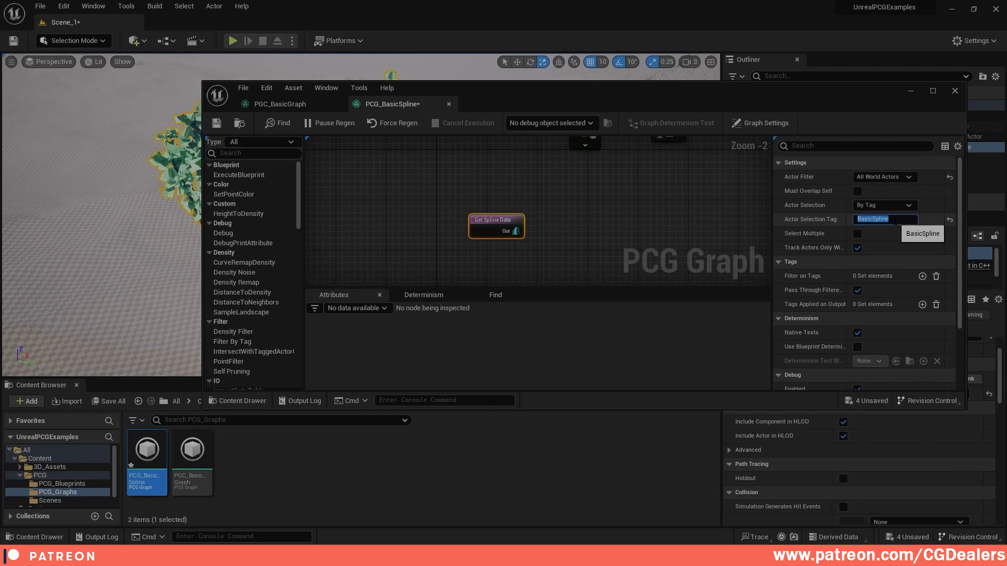
left_click(218, 125)
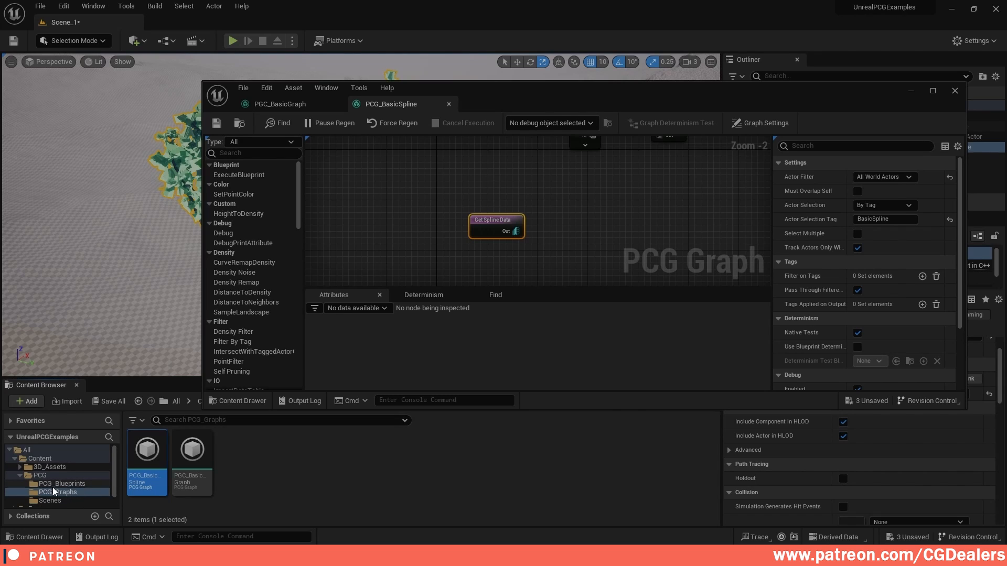
Create an Actor Blueprint class named BP_BasicSpline in the PCG_Blueprints folder and open it
left_click(52, 484)
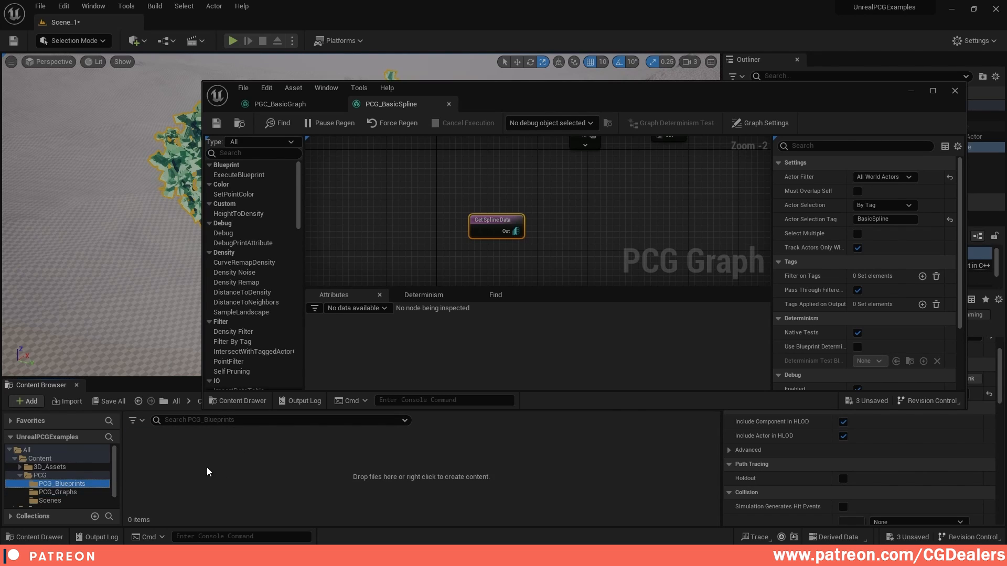
right_click(217, 452)
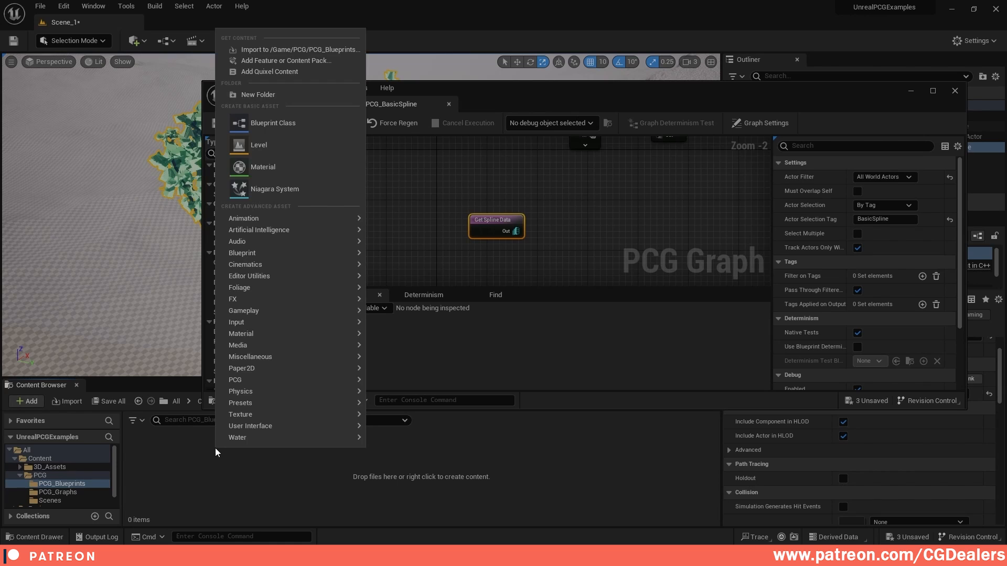
mouse_move(265, 313)
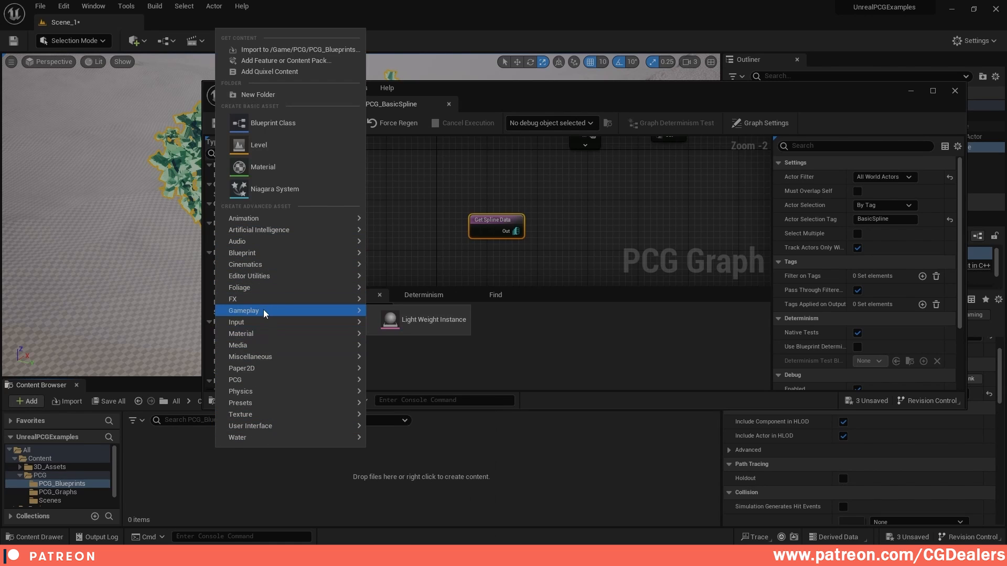
mouse_move(263, 253)
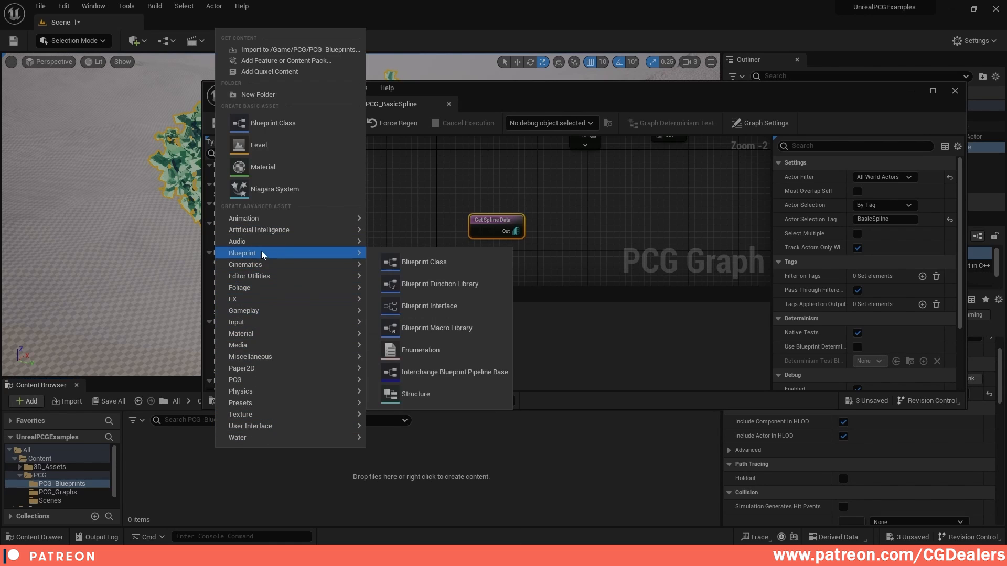
left_click(432, 265)
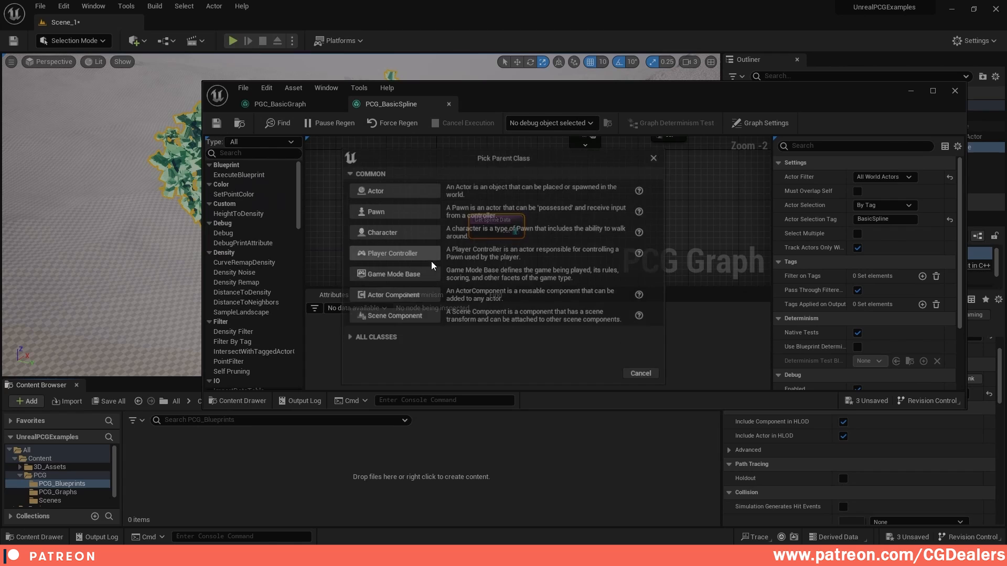
left_click(398, 192)
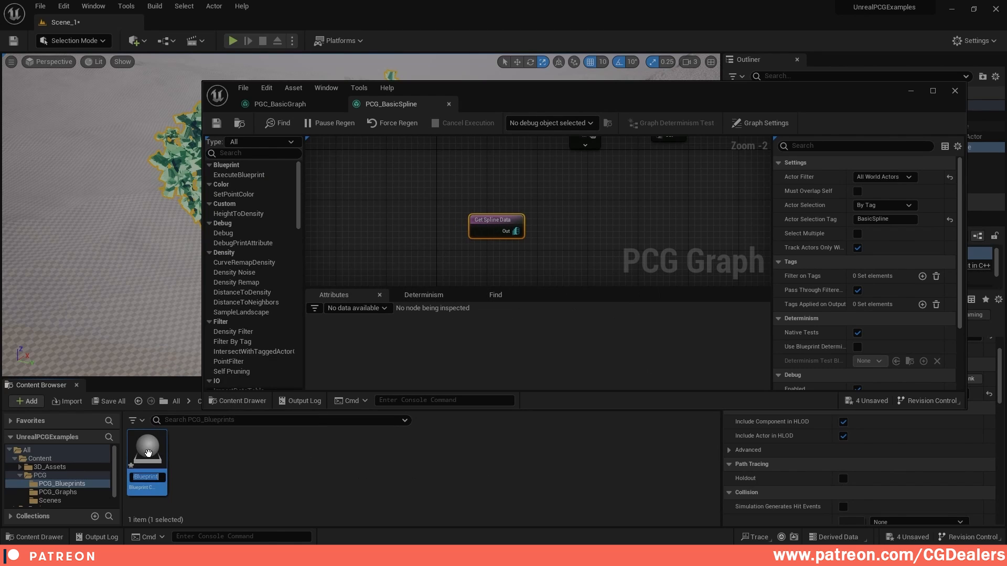
type("BP_")
type("BasicSpline")
key("Return")
double_click(148, 452)
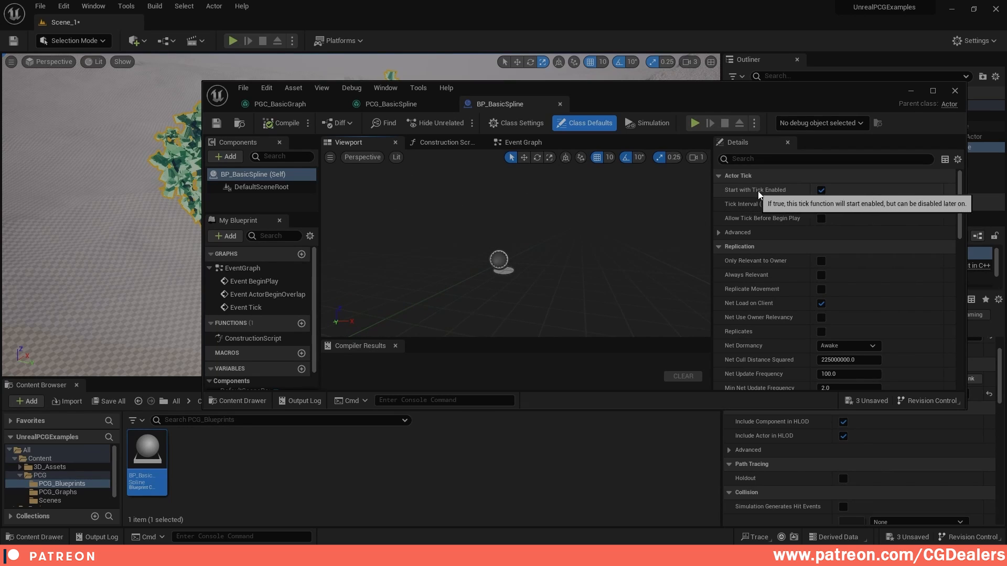
Turn off Start with Tick Enabled for BP_BasicSpline and add a Spline component named BasicSpline
left_click(820, 192)
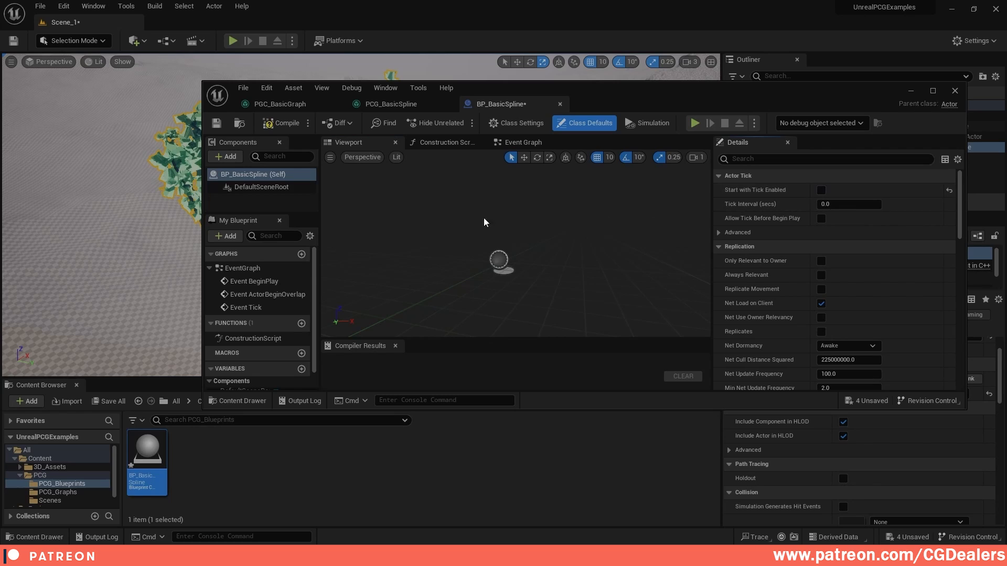
left_click(234, 157)
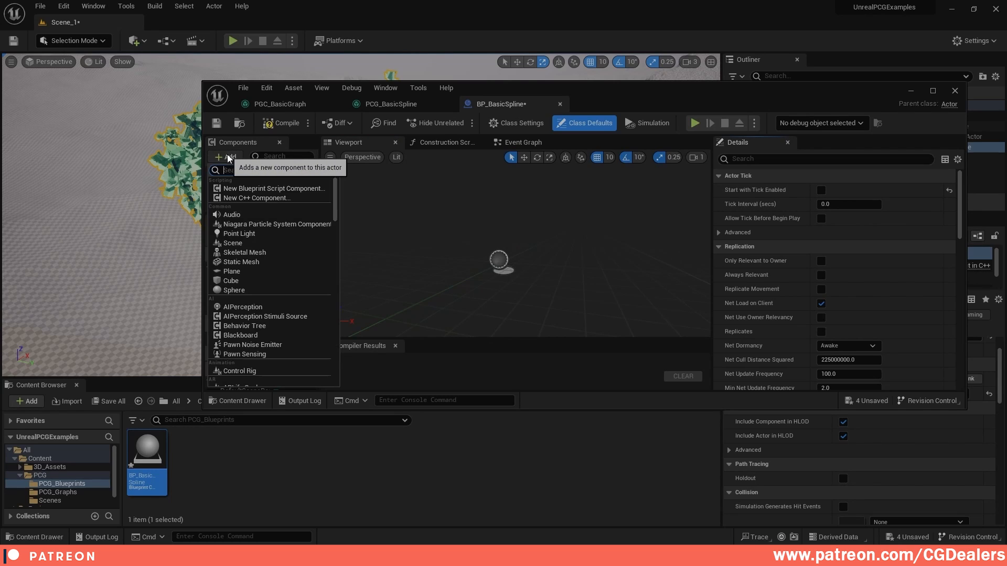
type("spli")
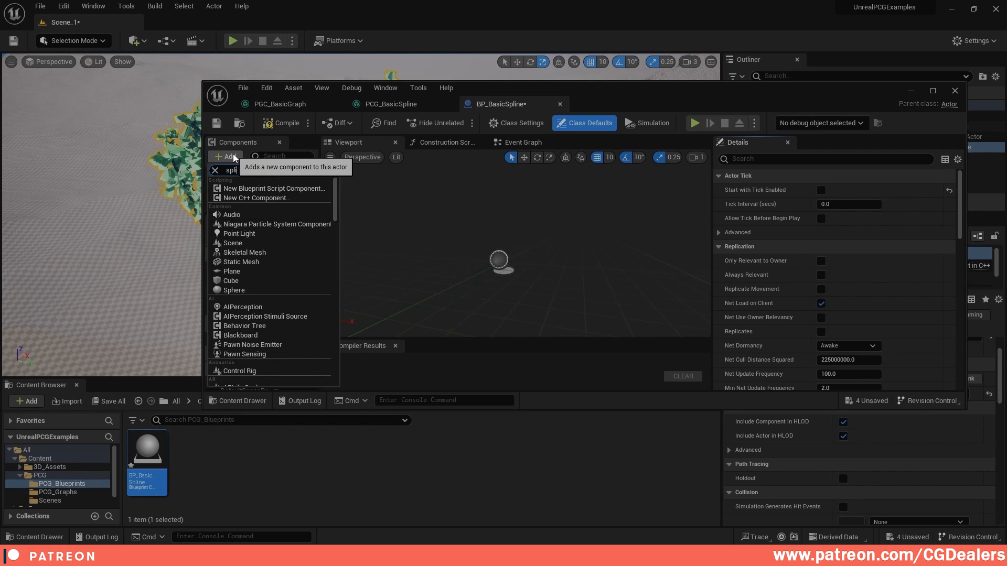
type("ne")
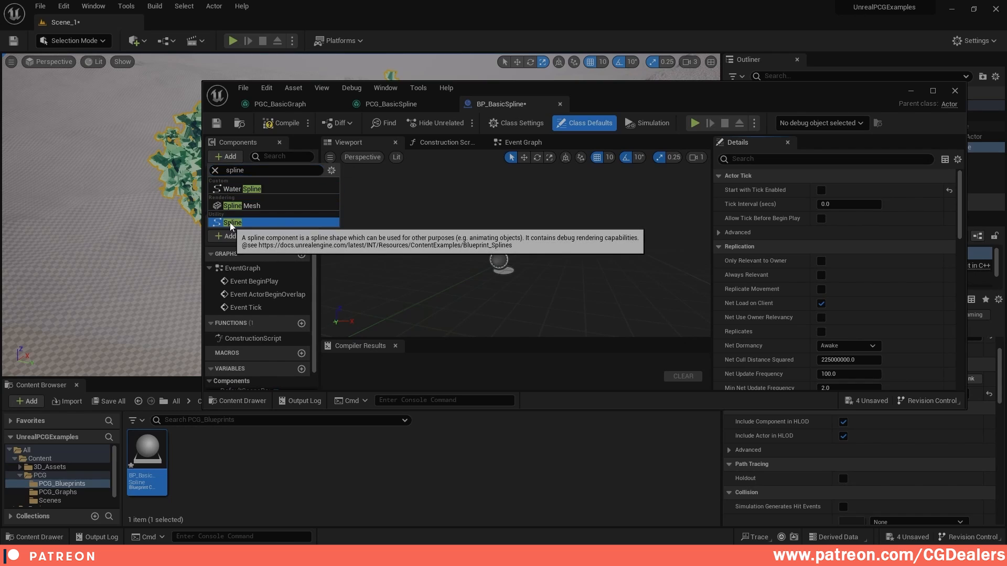
left_click(231, 223)
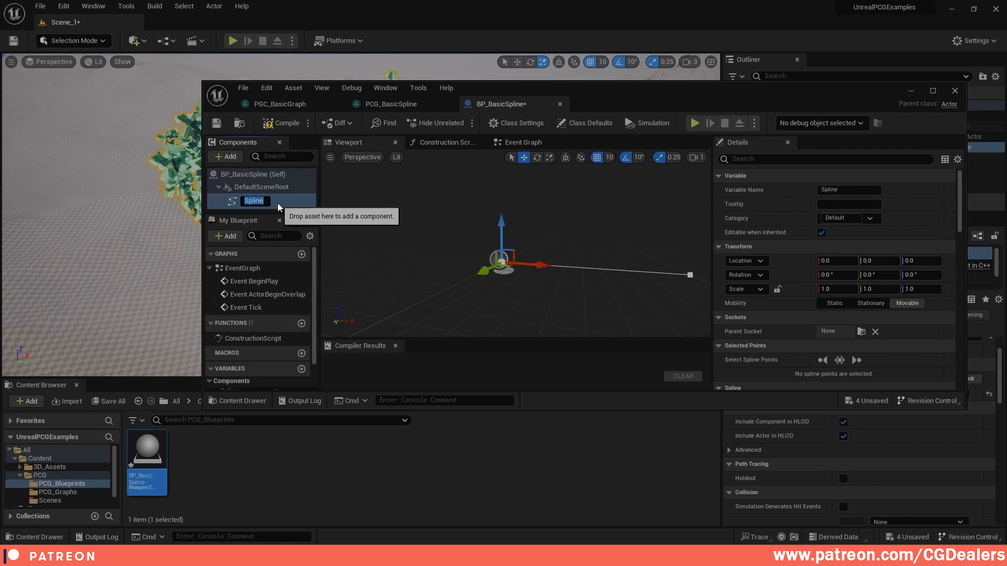
type("BasicSpline")
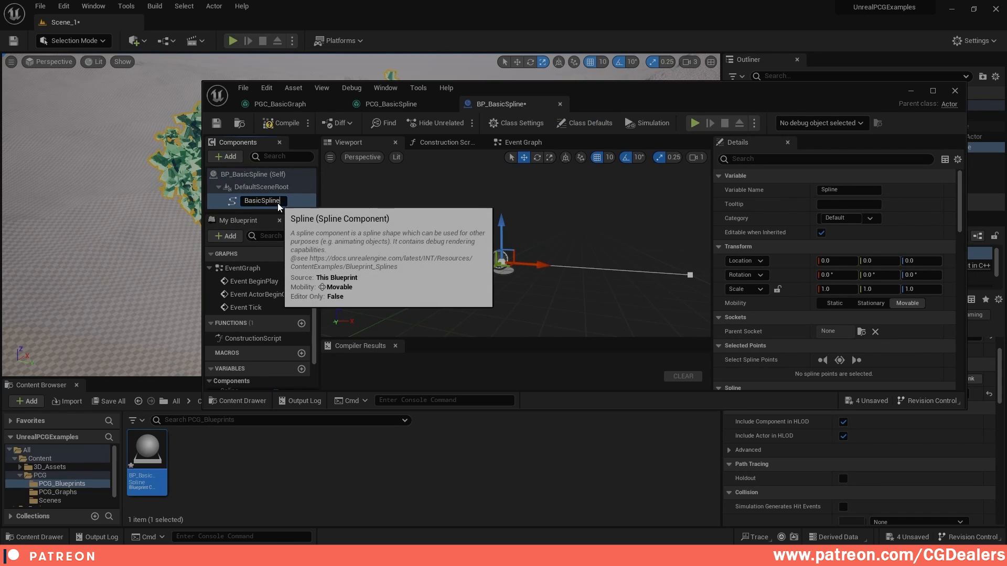
Add the actor tag BasicSpline to the BP_BasicSpline class defaults and compile the blueprint
left_click(220, 175)
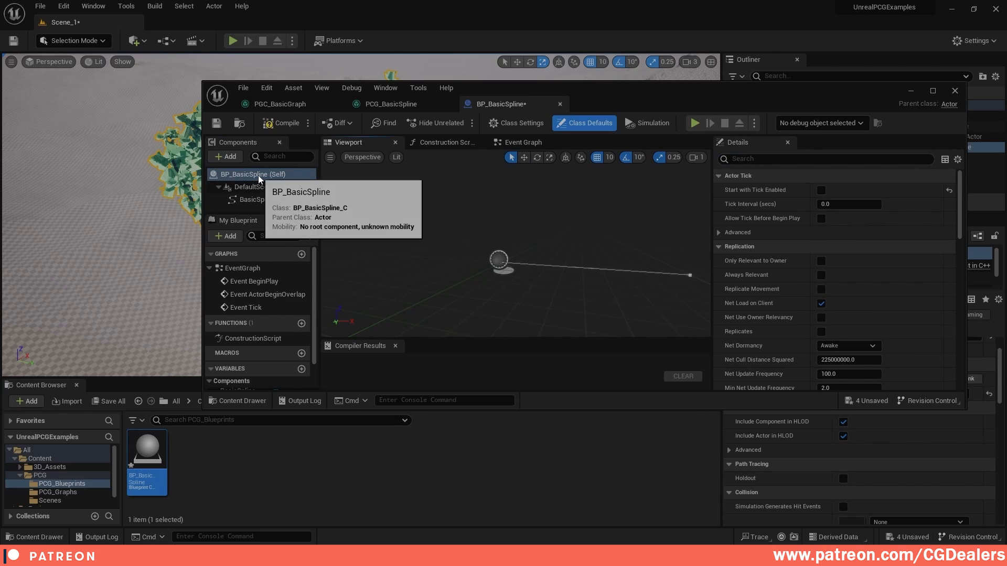
left_click(816, 159)
type("tag")
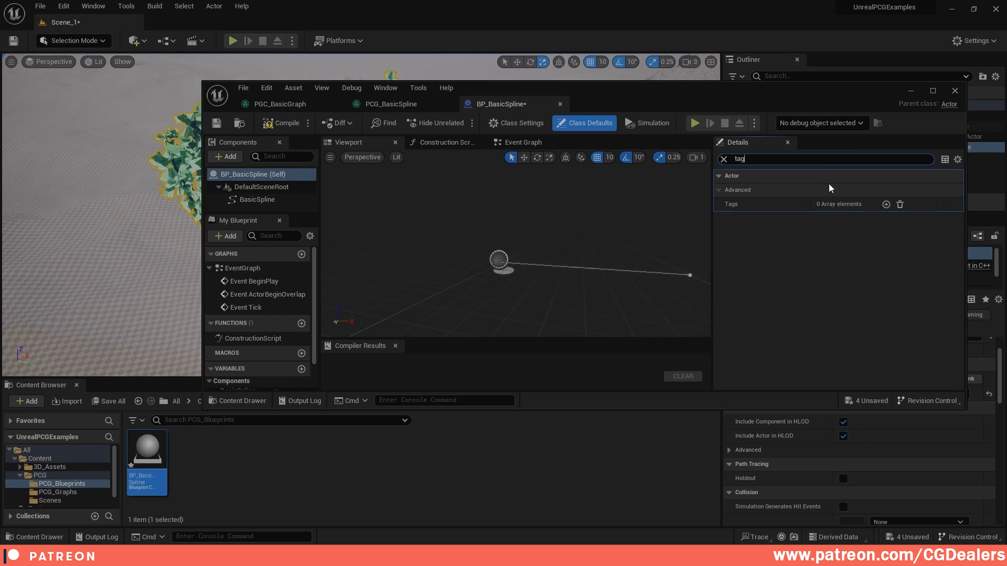
left_click(886, 204)
left_click(847, 220)
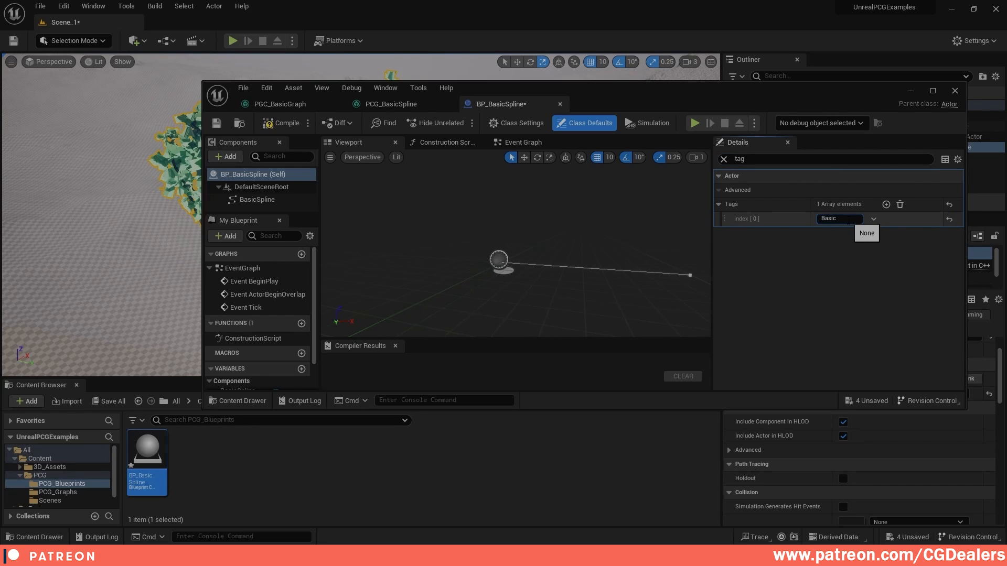
key("Return")
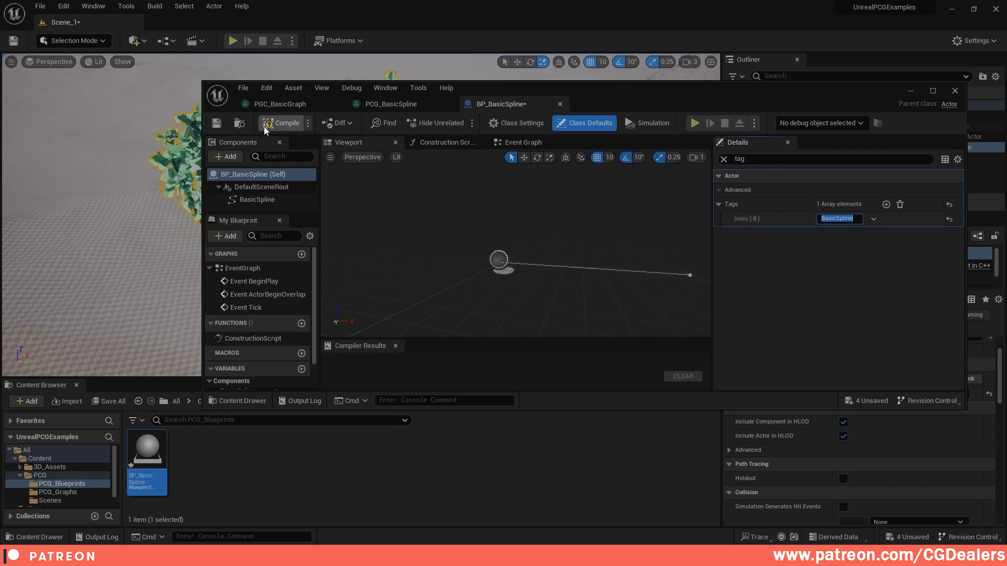
left_click(273, 124)
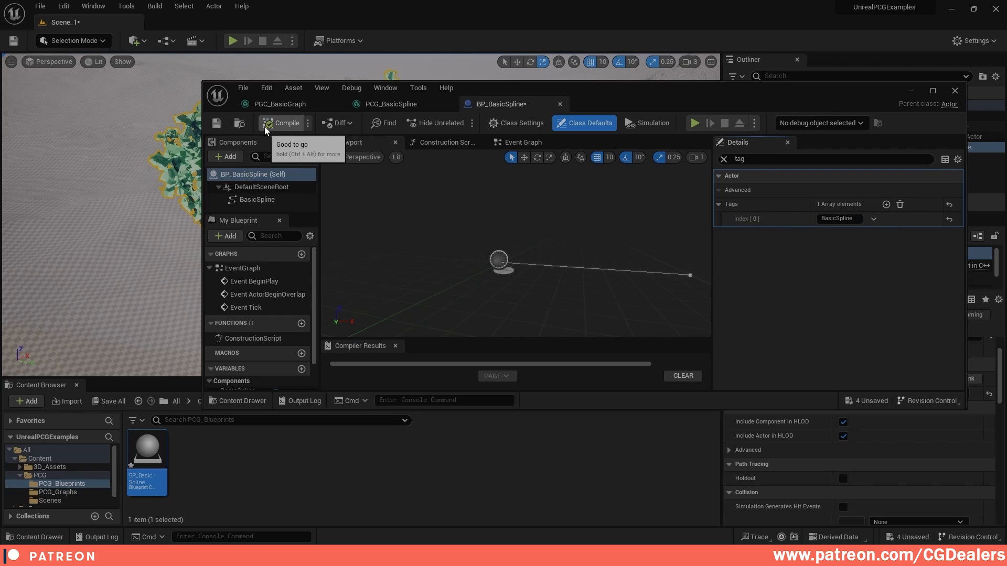
Close the PGC_BasicGraph editor and compare Get Spline Data's Actor Selection Tag with the tag in BP_BasicSpline
left_click(392, 104)
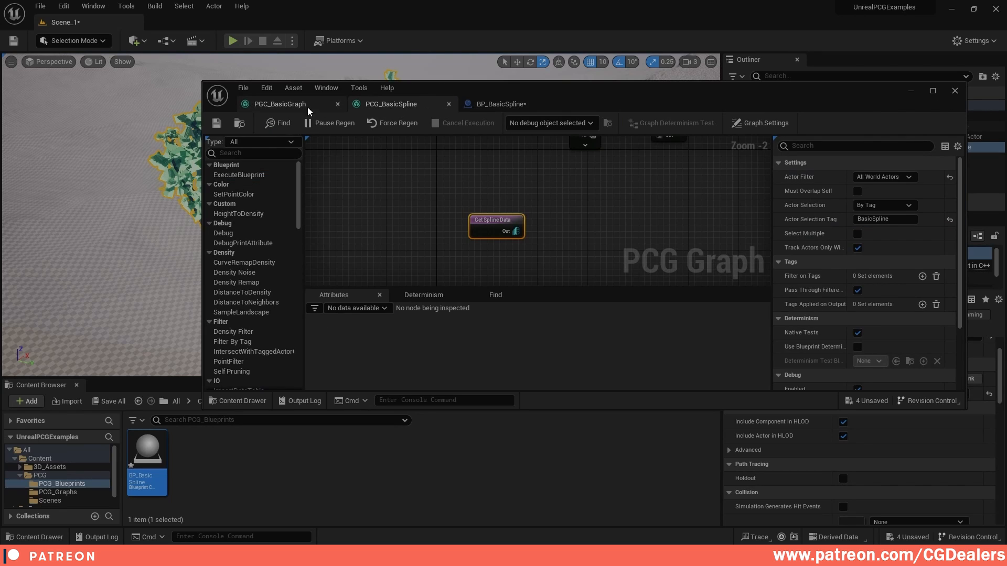
left_click(338, 105)
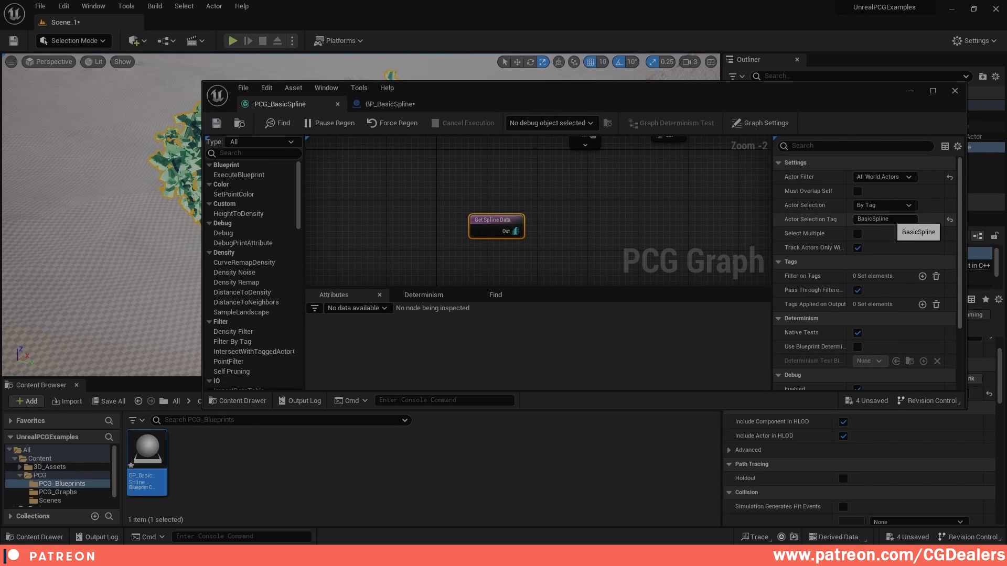
left_click(866, 220)
left_click(391, 104)
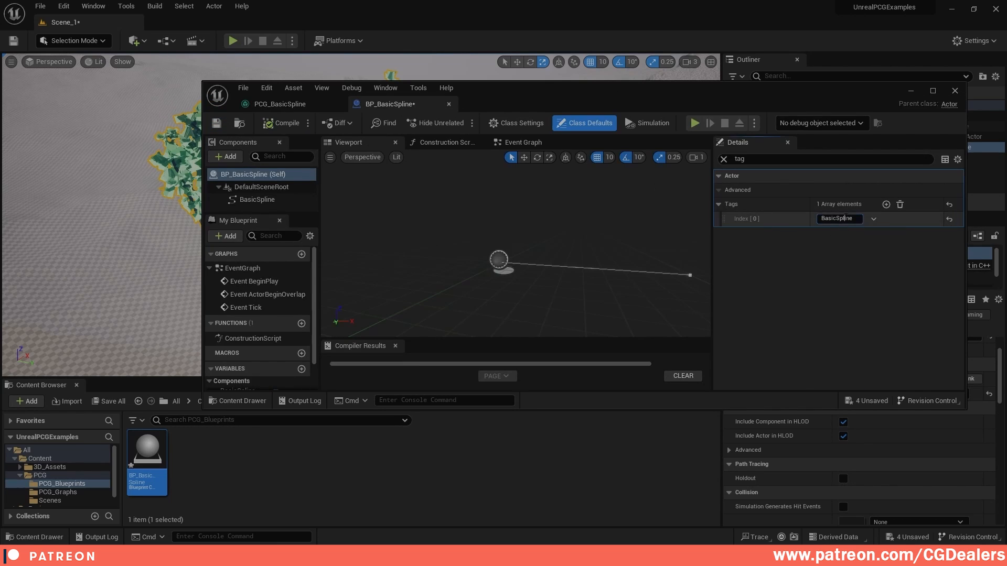
Save the BP_BasicSpline blueprint and minimize the asset editor window to return to the level
left_click(839, 219)
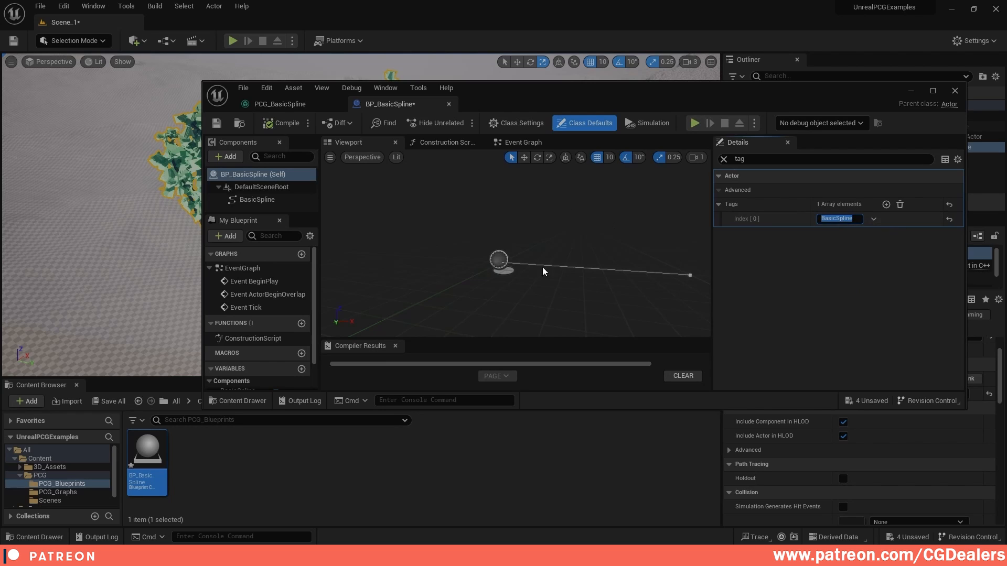
left_click(543, 243)
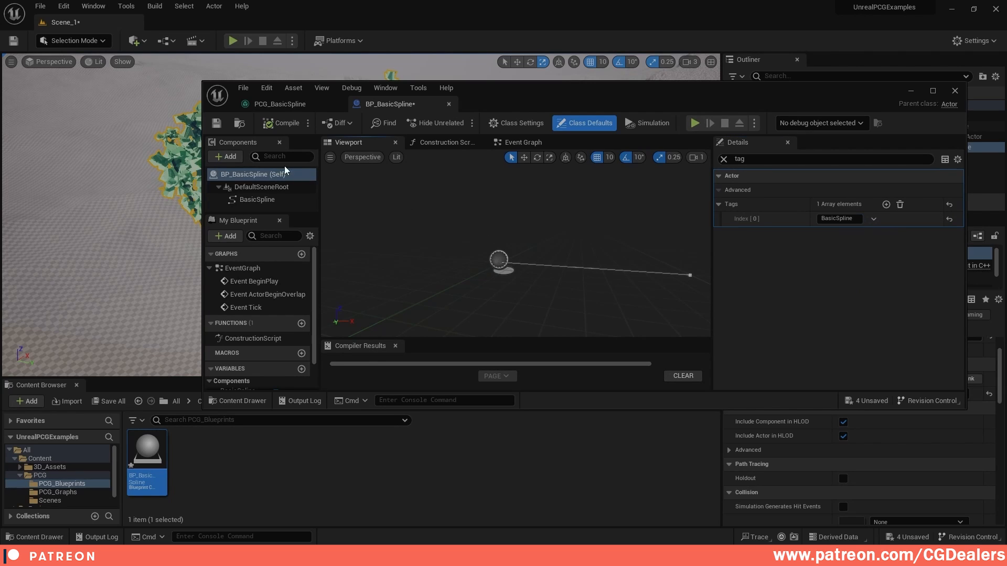
left_click(216, 123)
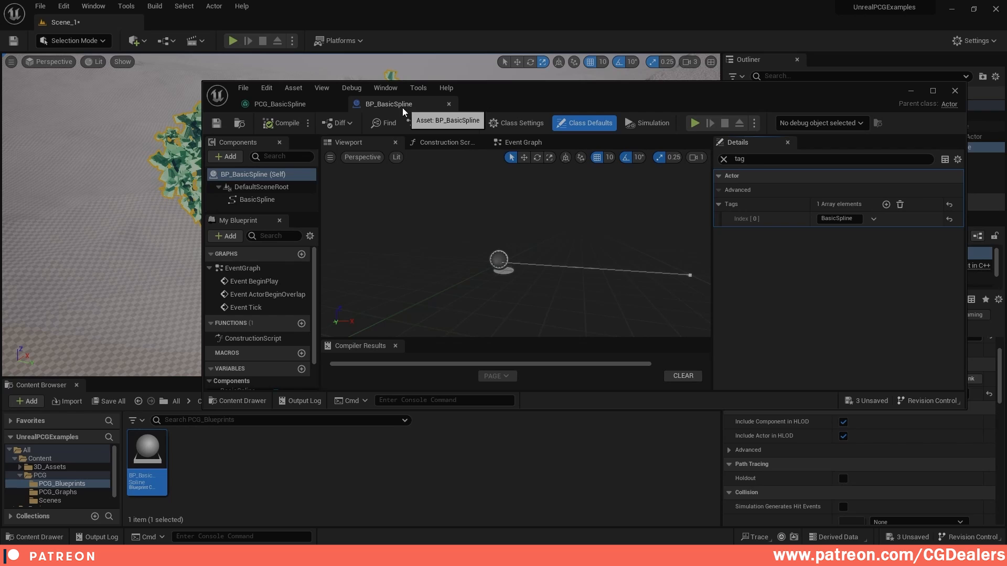
left_click(297, 105)
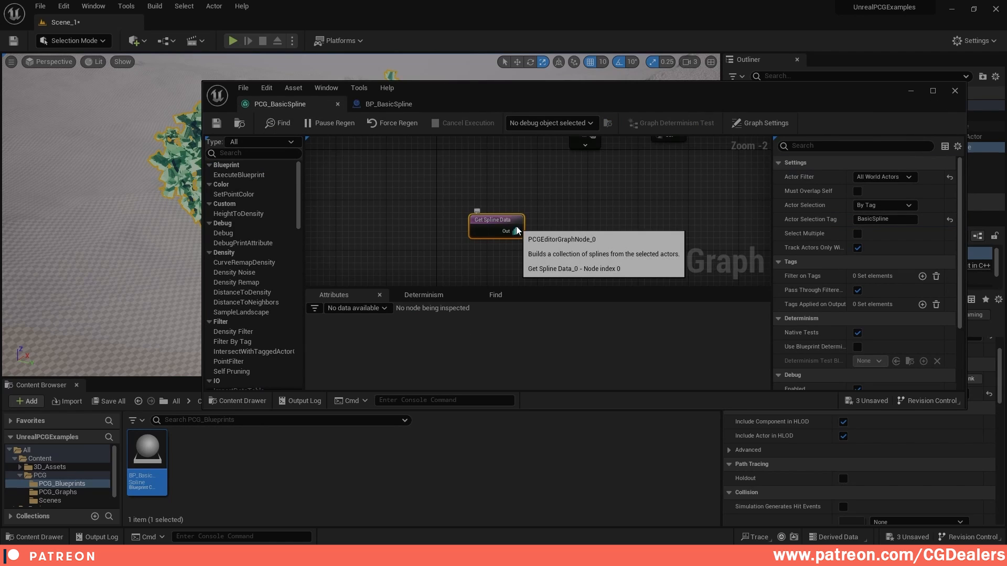
left_click(910, 92)
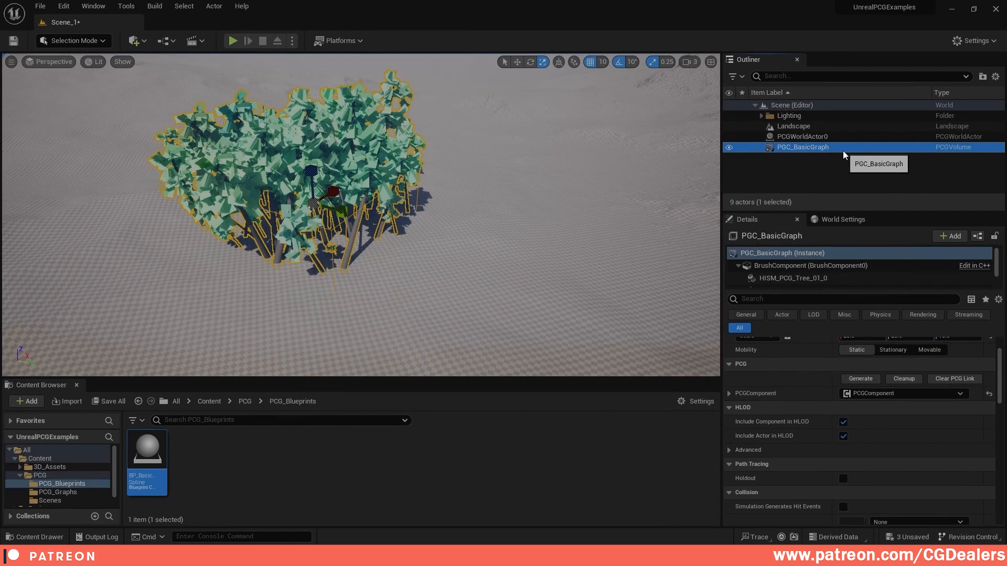
Replace the PGC_BasicGraph volume in the level with a BP_BasicSpline actor and a PCG_BasicSpline graph volume
key("Delete")
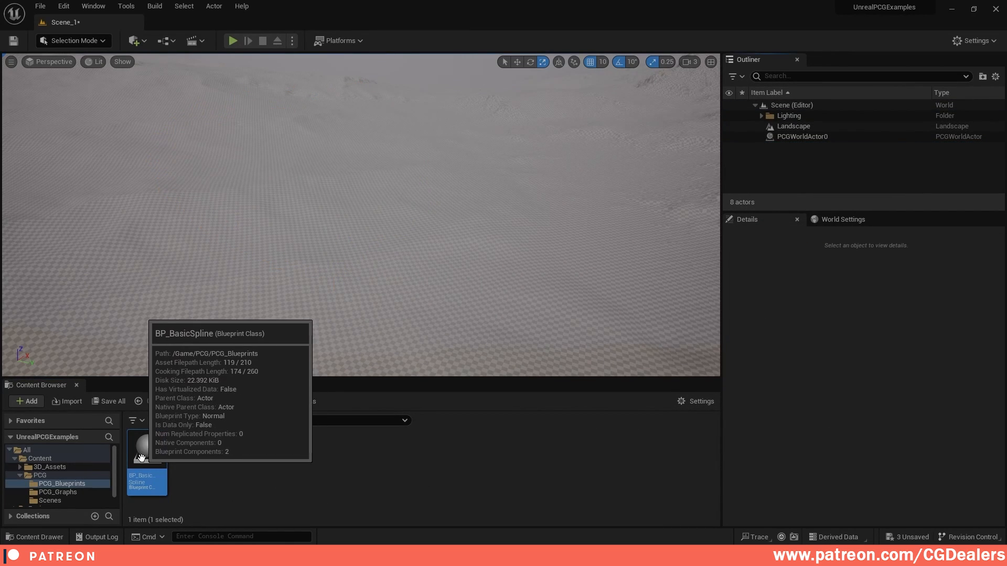
left_click_drag(312, 219, 314, 215)
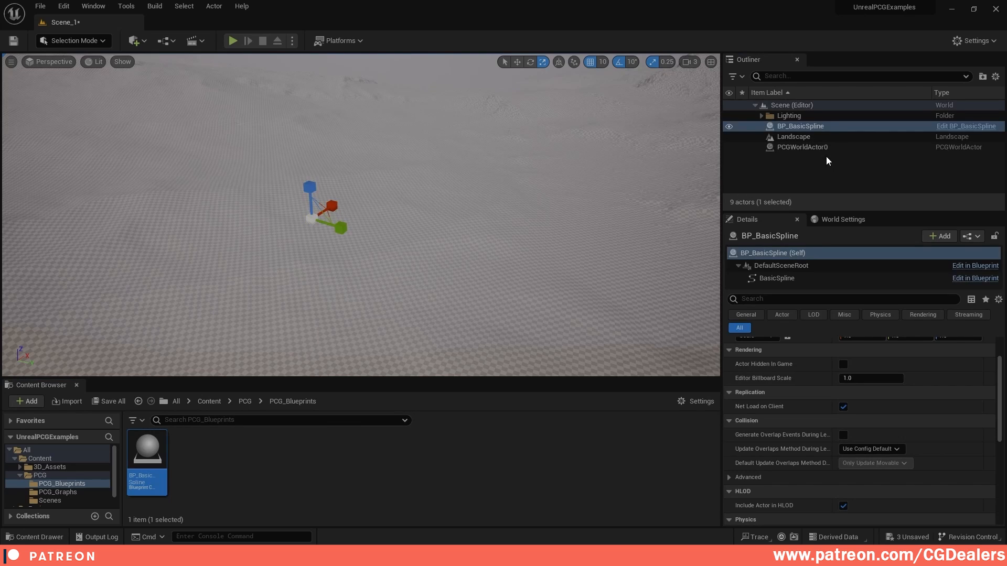
left_click(61, 493)
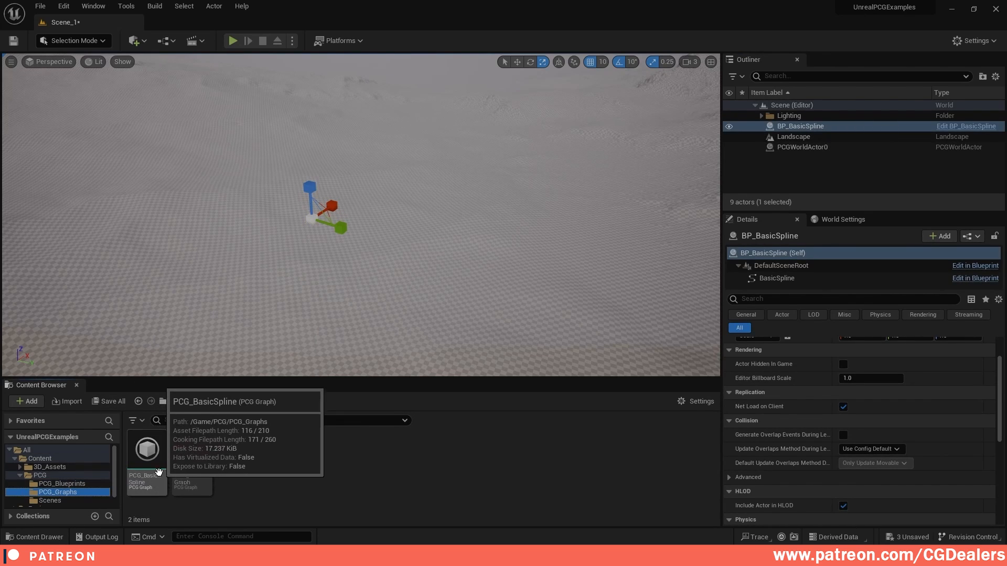
left_click_drag(149, 486, 335, 259)
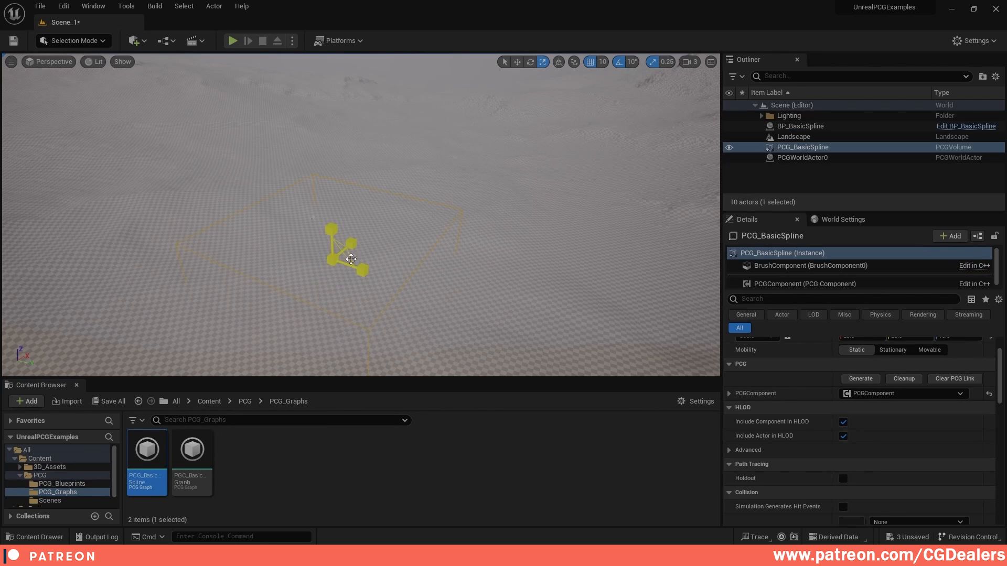
Move the BP_BasicSpline actor upward so it sits above the landscape surface
right_click_drag(361, 214, 535, 215)
key("w")
mouse_move(415, 230)
right_mouse_down()
mouse_move(383, 246)
mouse_move(420, 251)
mouse_move(415, 231)
right_mouse_up()
left_click(374, 229)
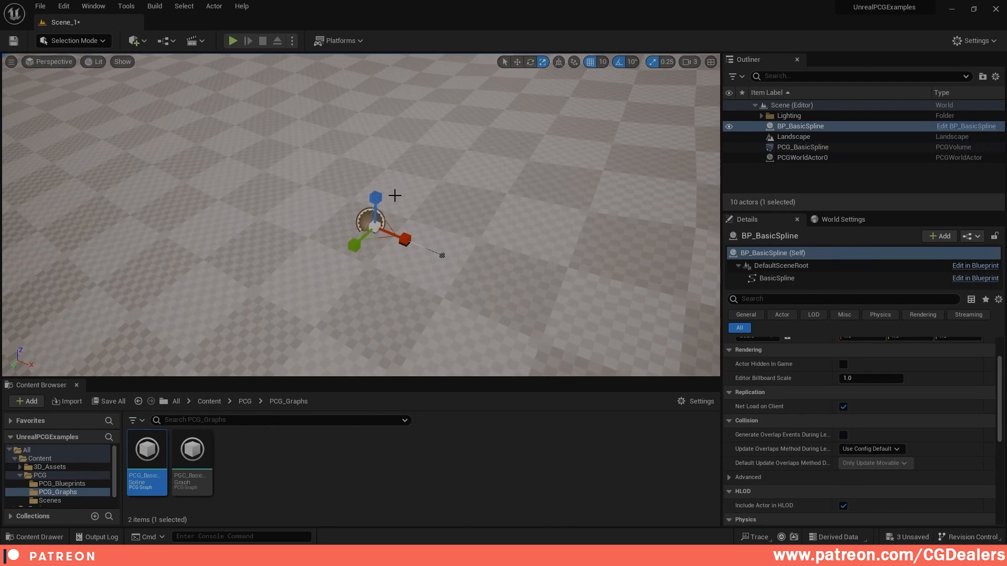
key("w")
left_click_drag(376, 195, 394, 86)
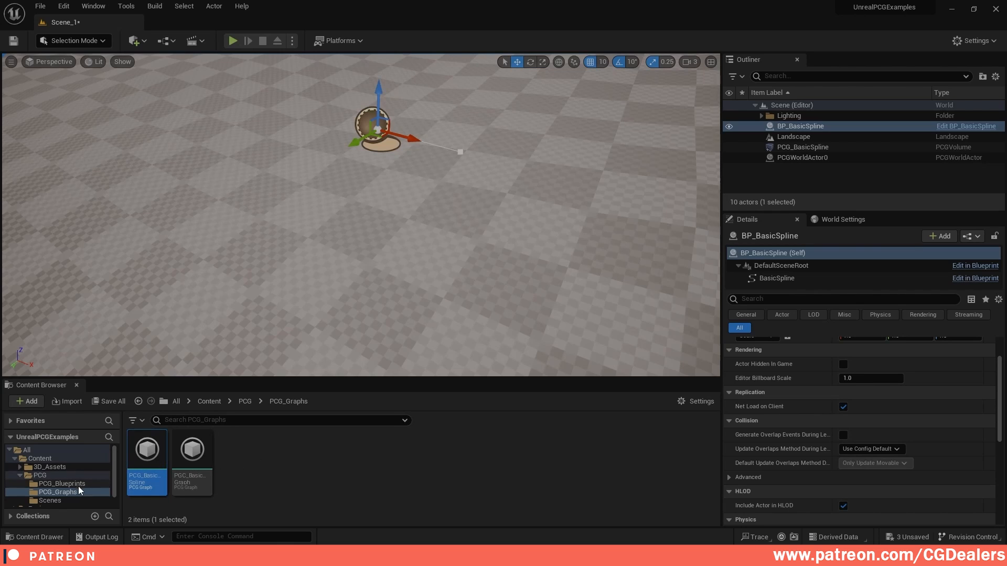
Open the PCG_BasicSpline graph, add a Spline Sampler node and connect Get Spline Data's output to its Spline input
double_click(148, 455)
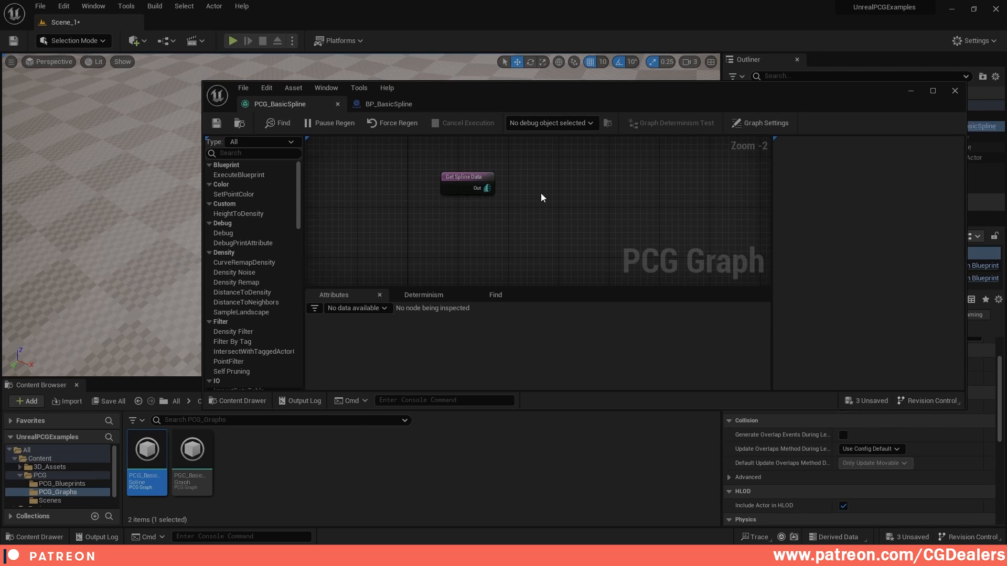
right_click_drag(549, 188, 501, 214)
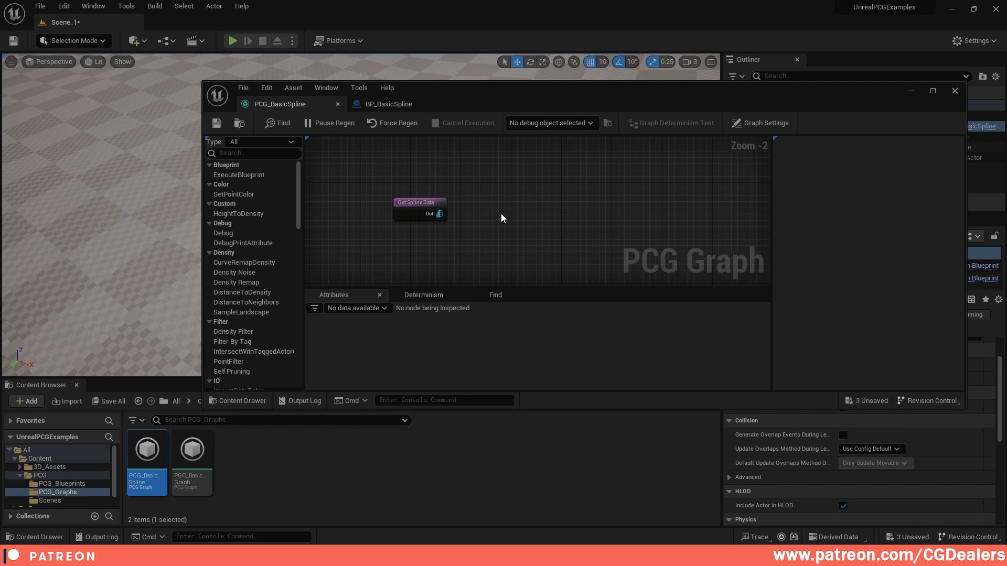
left_click_drag(568, 89, 594, 229)
right_click(498, 337)
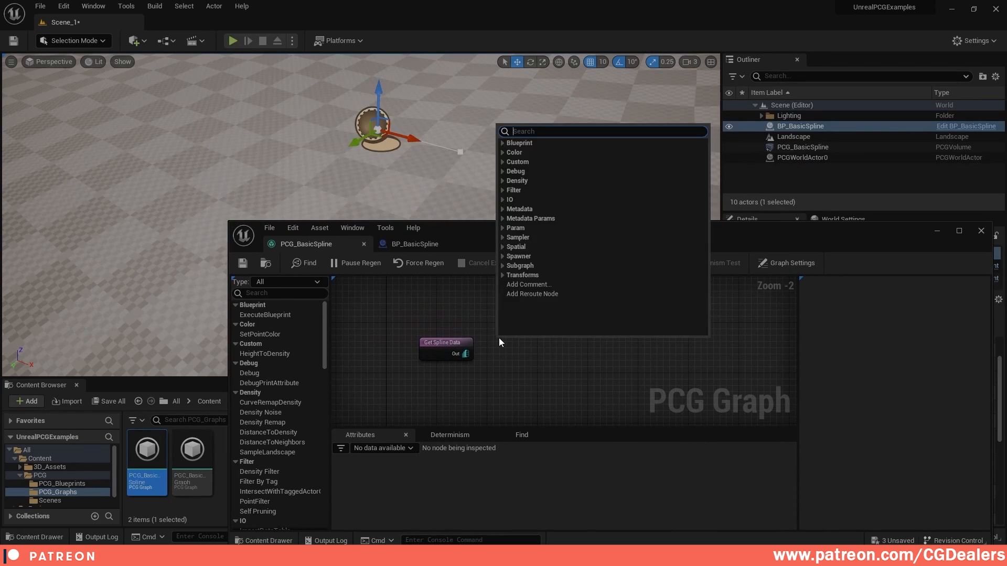
type("spline")
key("Return")
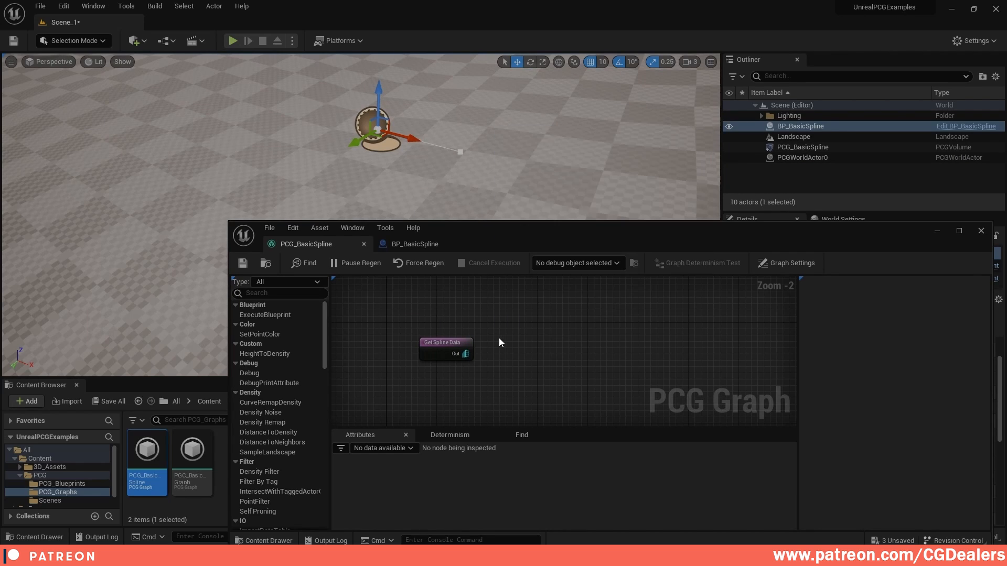
left_click_drag(526, 346, 530, 318)
left_click_drag(465, 354, 512, 328)
right_click_drag(697, 331, 665, 330)
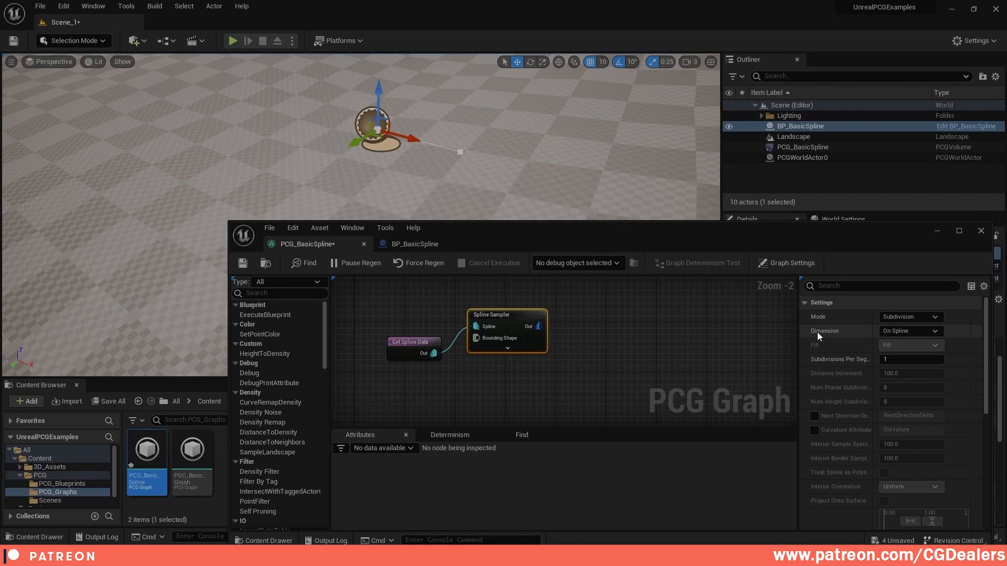
Choose On Spline as the Spline Sampler's Dimension and line the node up with Get Spline Data
left_click(906, 332)
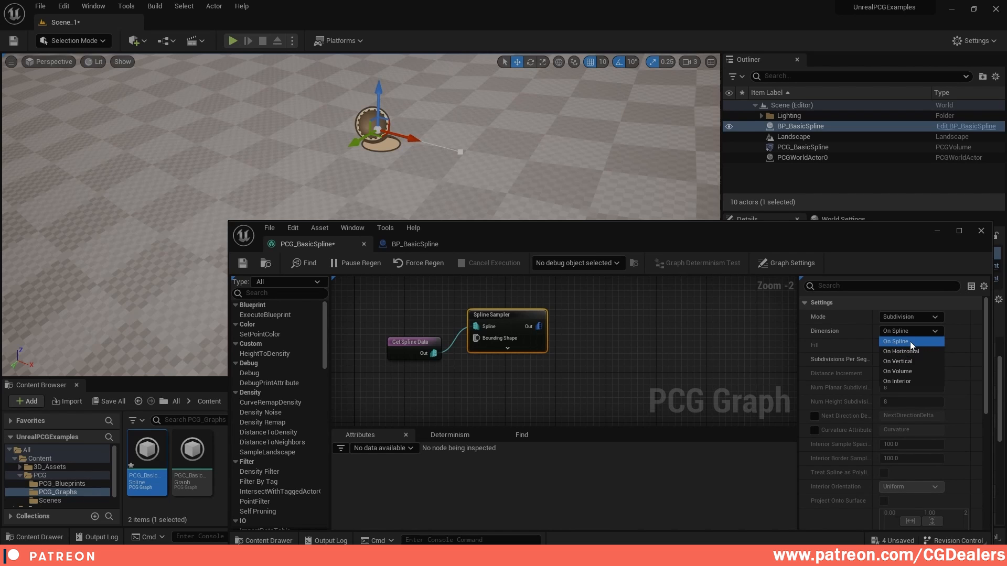
left_click(930, 342)
right_click_drag(555, 185, 527, 202)
left_click_drag(516, 317, 540, 341)
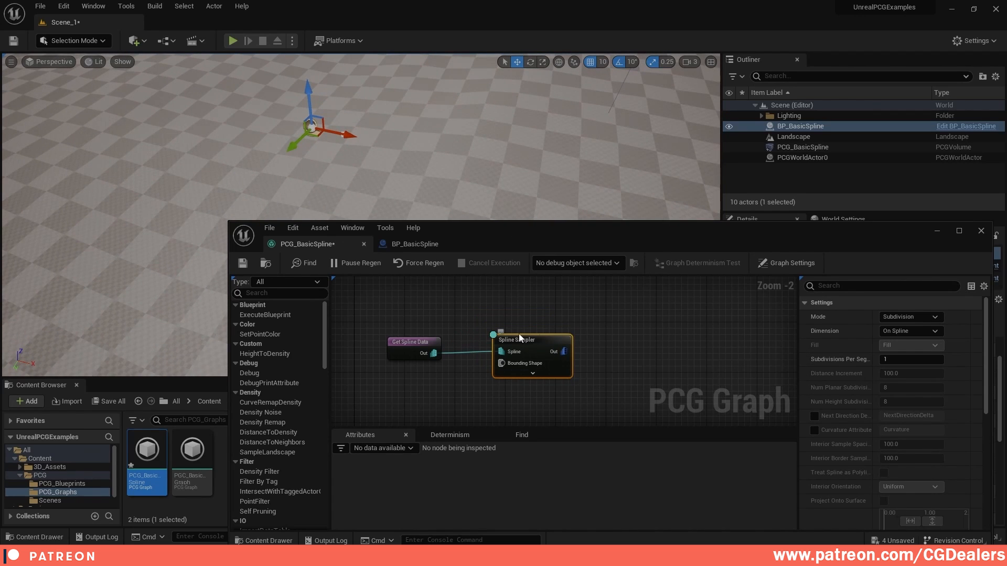
Turn on debug display for the Spline Sampler node and view the spline from another side
left_click_drag(380, 319, 519, 362)
key("q")
right_click_drag(411, 182, 367, 168)
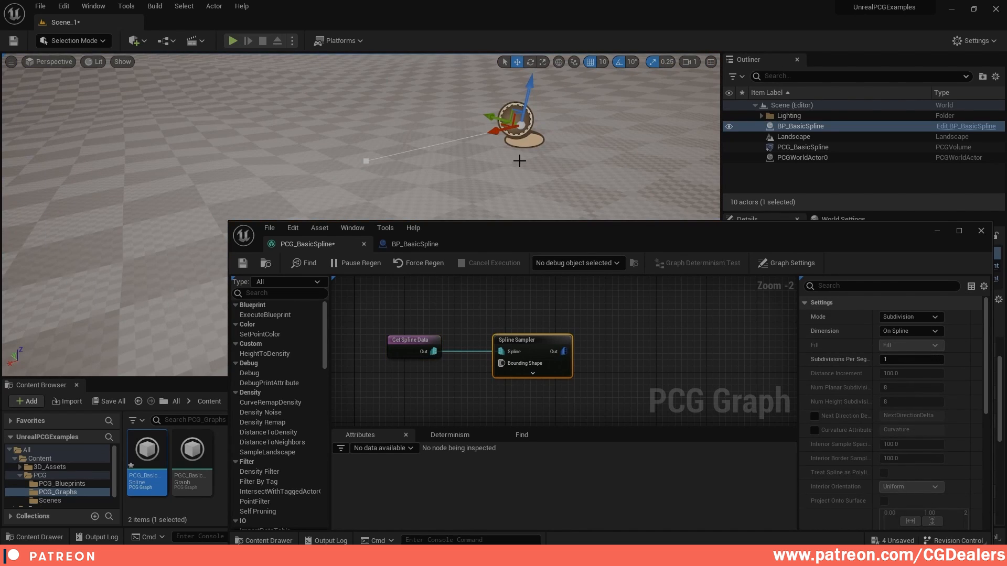
key("d")
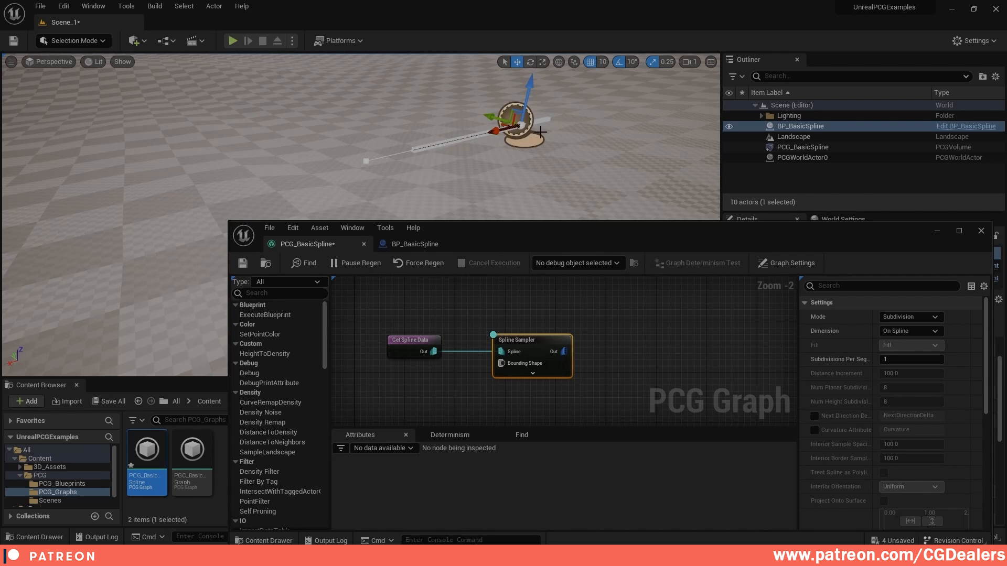
Extend the BP_BasicSpline spline from its end point with three more points, shaping an open curve above the landscape
right_click_drag(540, 132, 432, 173)
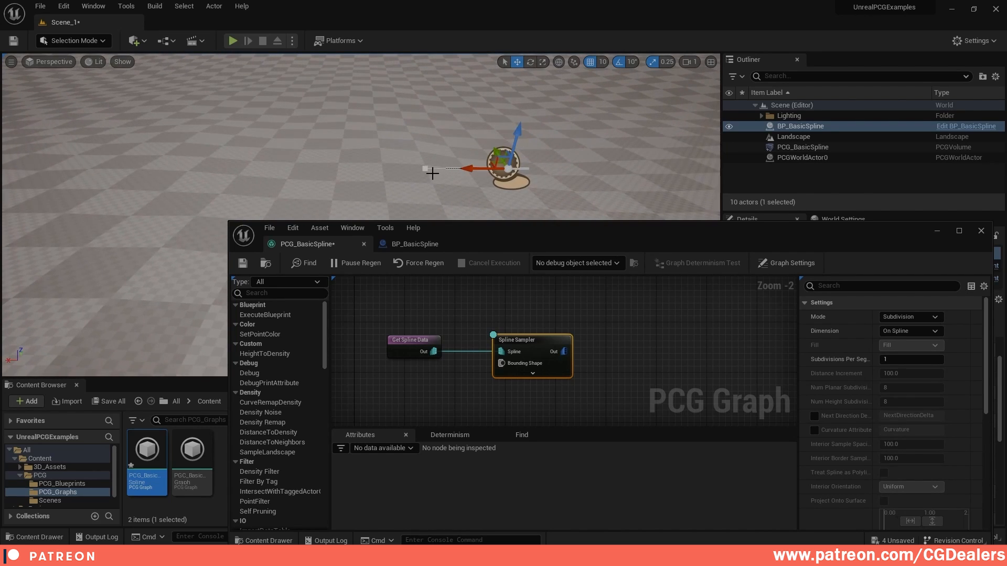
left_click(427, 170)
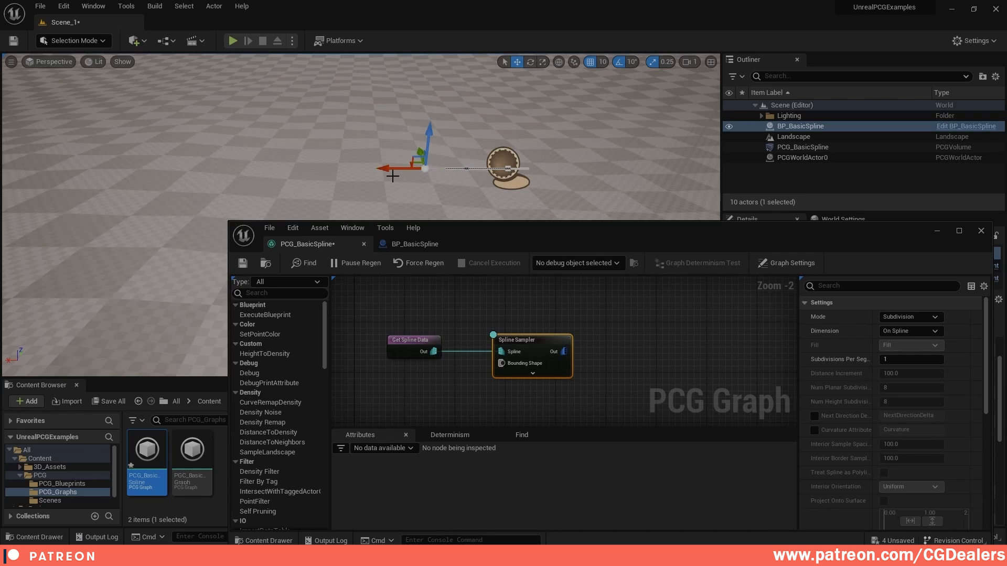
left_click_drag(376, 170, 104, 146)
left_click_drag(174, 153, 320, 113, "alt")
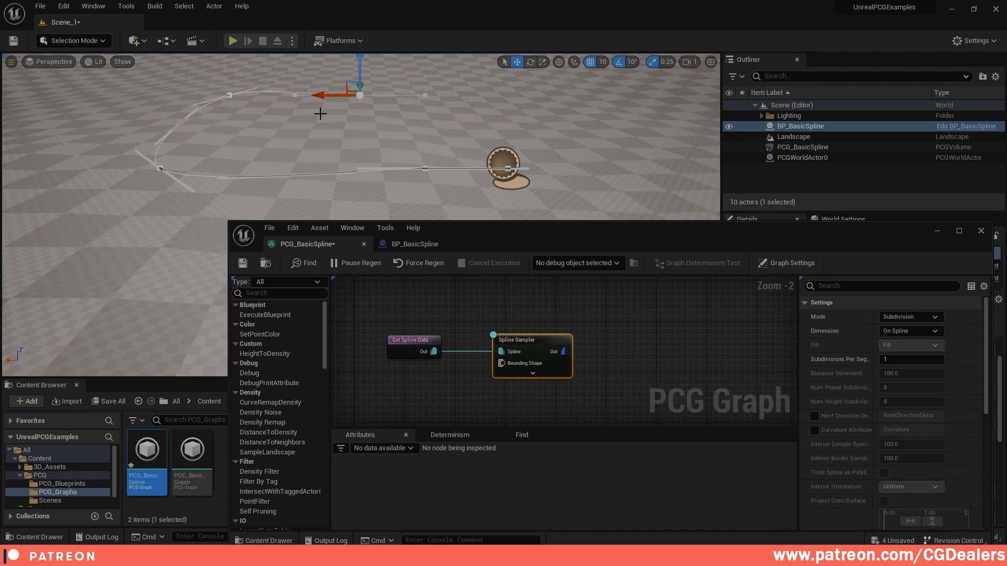
Set the Spline Sampler's Subdivisions Per Segment to 5 and inspect the sampled points along the spline
right_click_drag(227, 170, 348, 164)
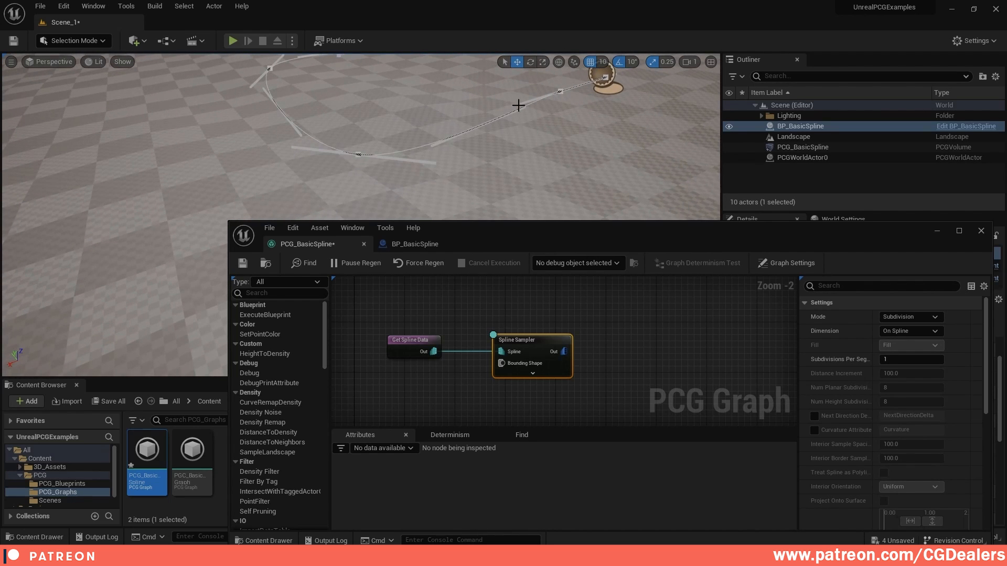
right_click_drag(388, 134, 398, 116)
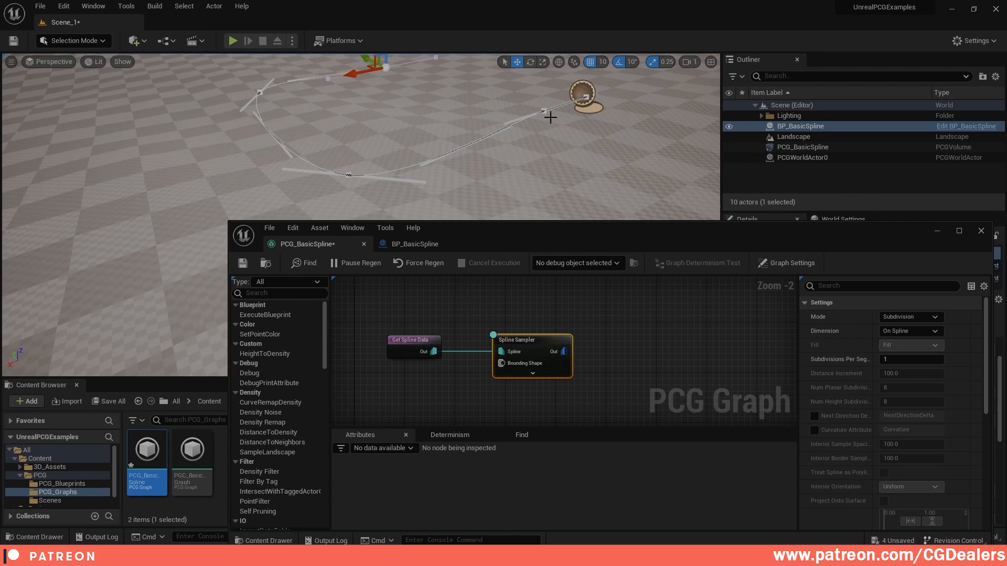
right_click_drag(450, 178, 537, 157)
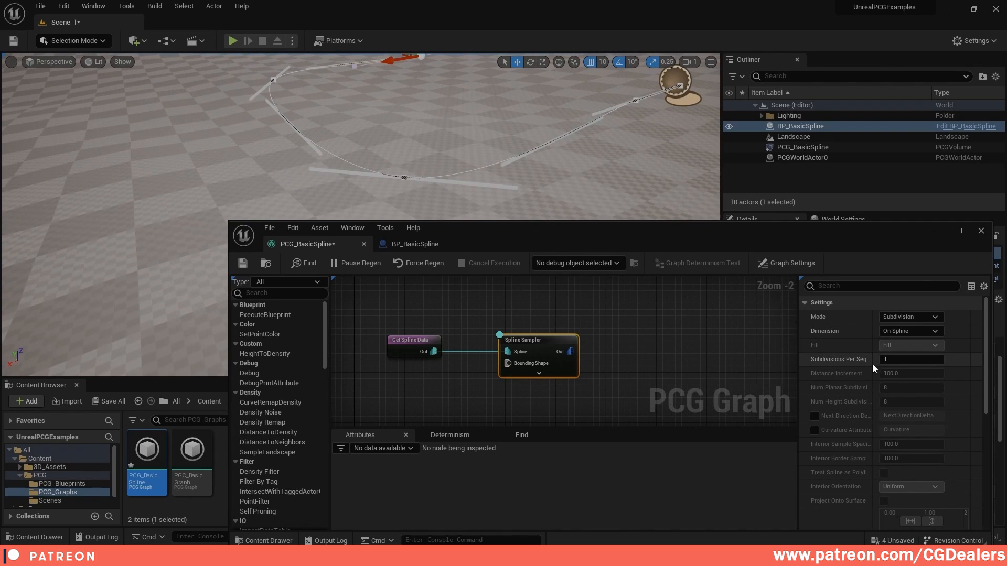
left_click(892, 359)
key("Return")
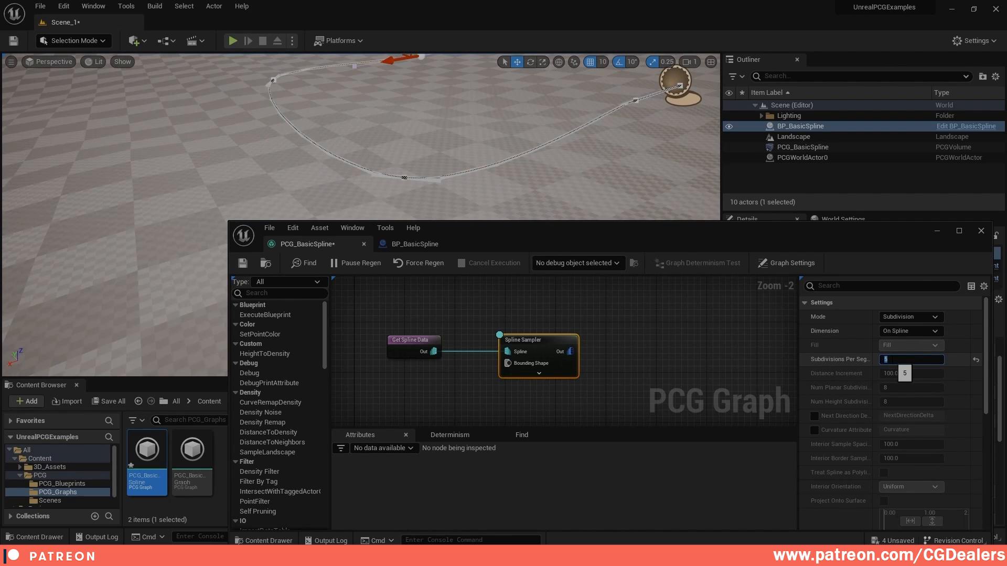
right_click_drag(482, 153, 524, 158)
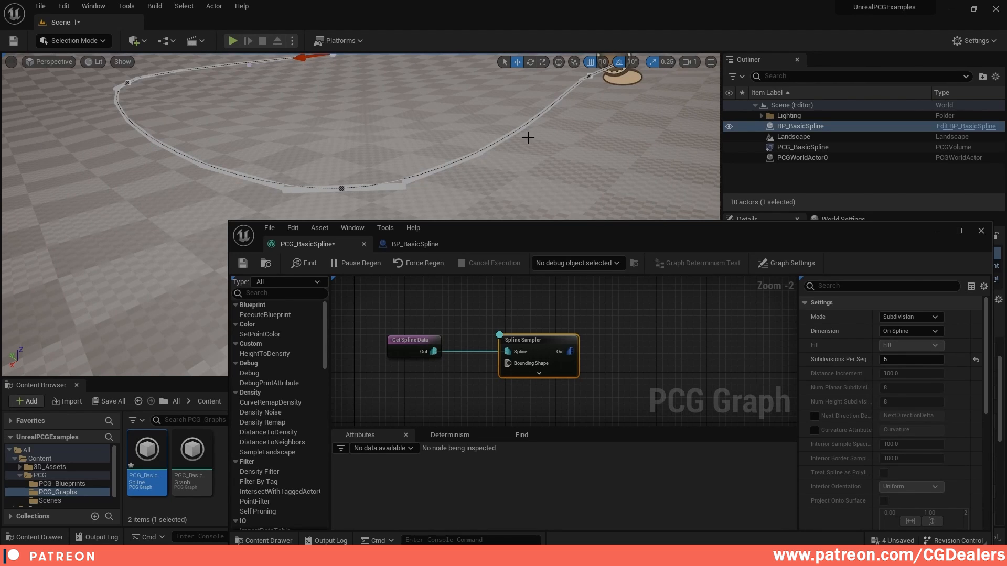
right_click_drag(195, 115, 274, 150)
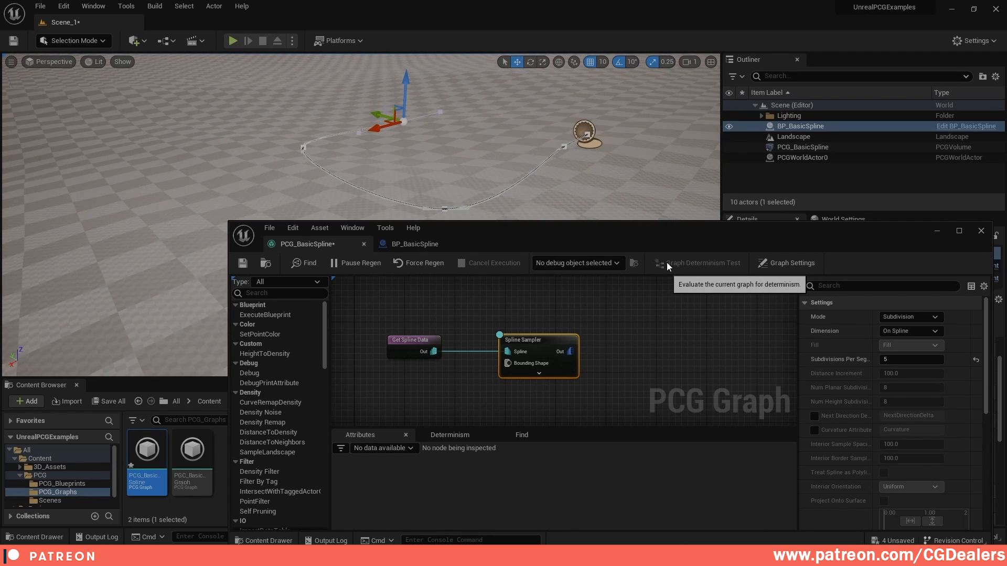
Set the Spline Sampler's Subdivisions Per Segment to 1 and its Dimension to On Interior
left_click(910, 360)
type("1")
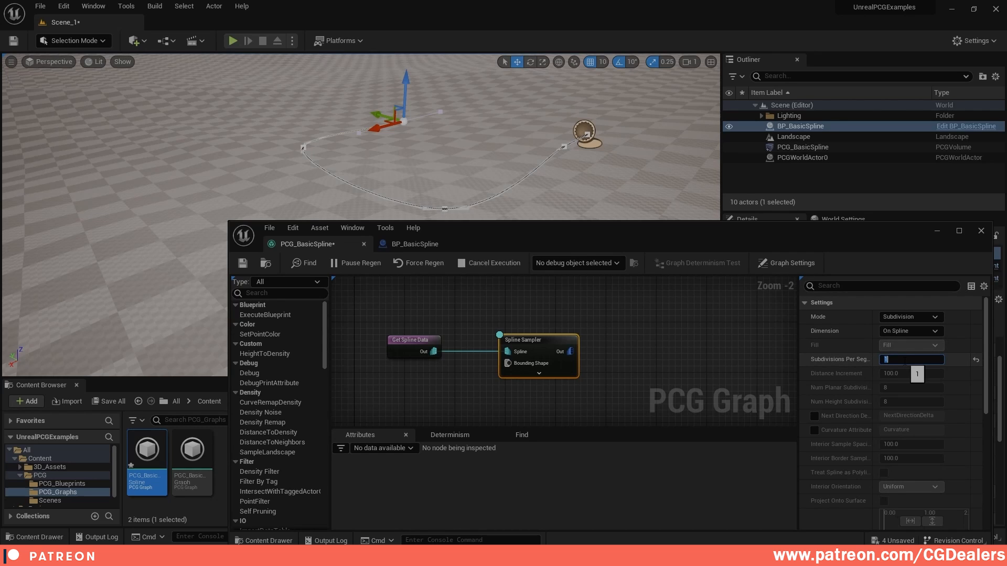
left_click(911, 331)
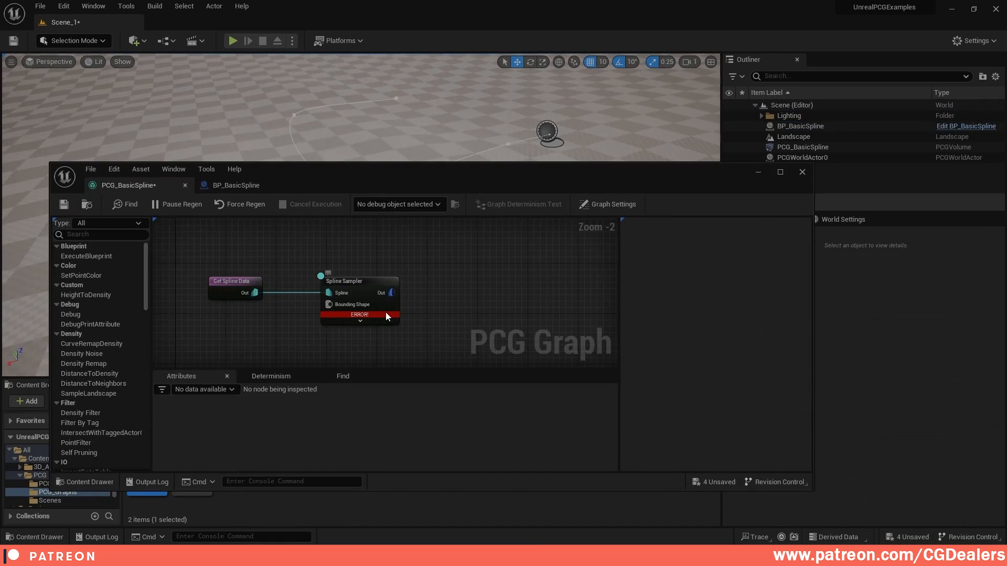
Check the Spline Sampler's error message and enable Closed Loop on the BasicSpline component of BP_BasicSpline
left_click(372, 278)
mouse_move(380, 316)
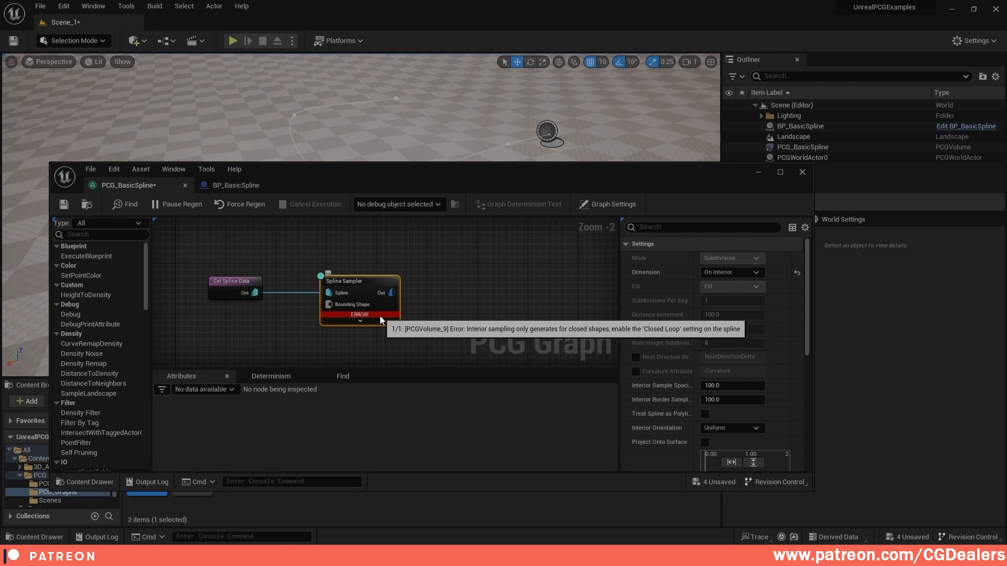
left_click(758, 171)
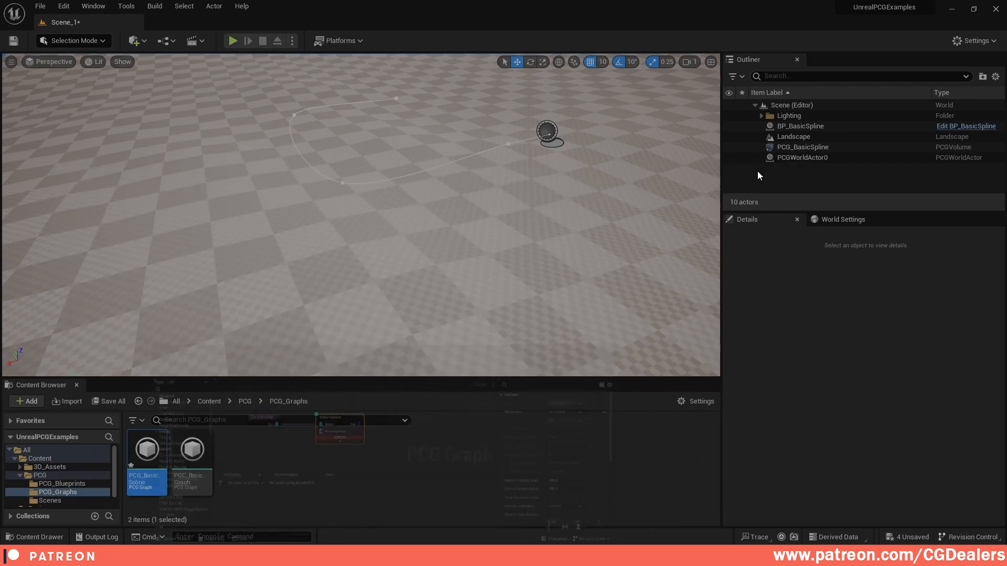
left_click(823, 127)
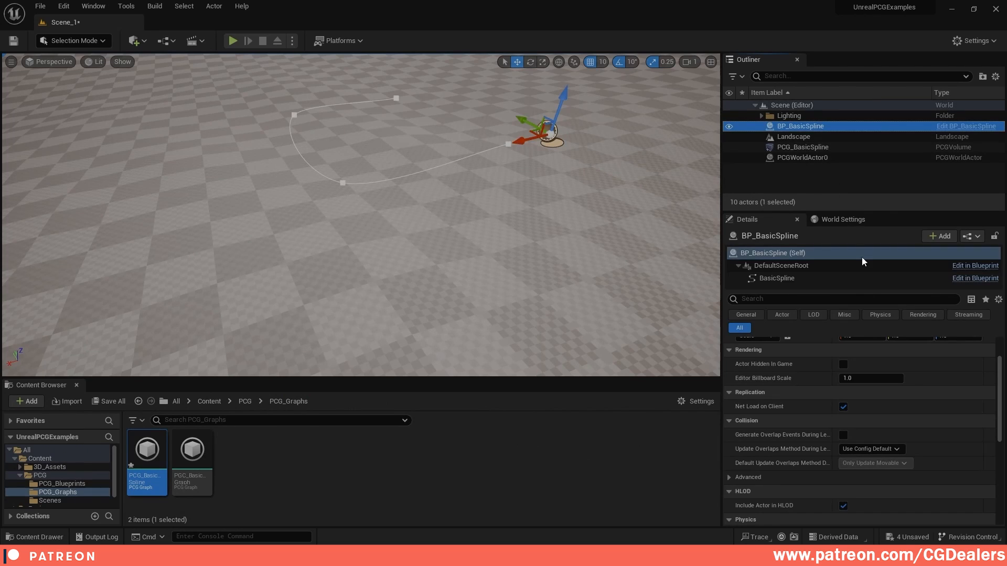
left_click(776, 278)
scroll(876, 405, "down", 3)
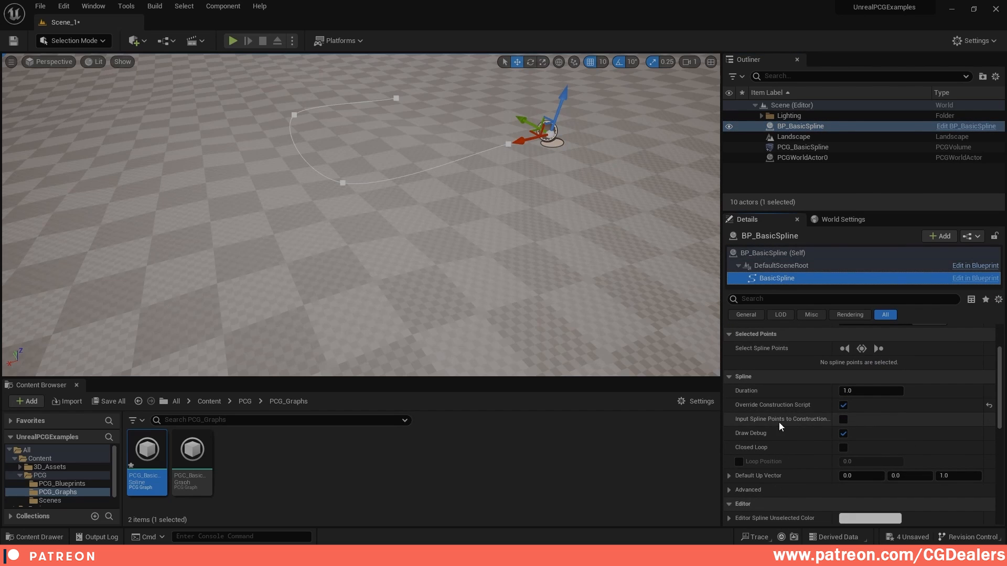
left_click(842, 448)
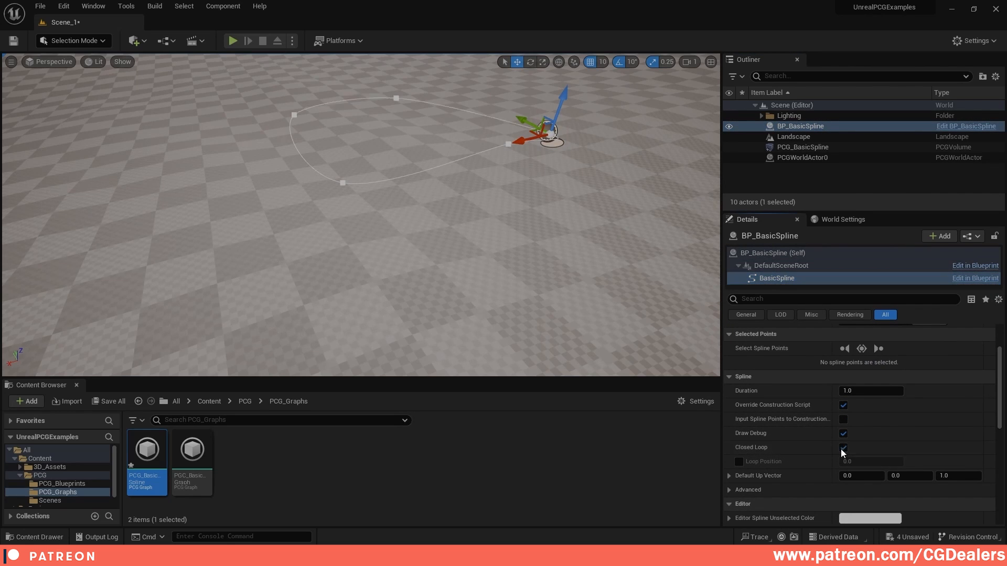
right_click_drag(553, 193, 390, 225)
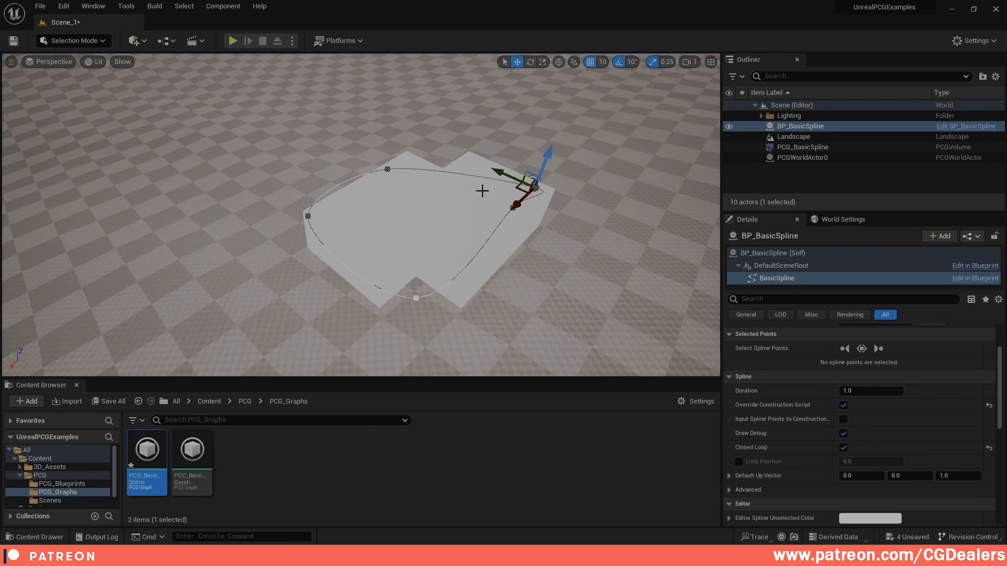
Reopen the PCG_BasicSpline graph, add a Transform Points node and connect the Spline Sampler's output to its input
double_click(146, 454)
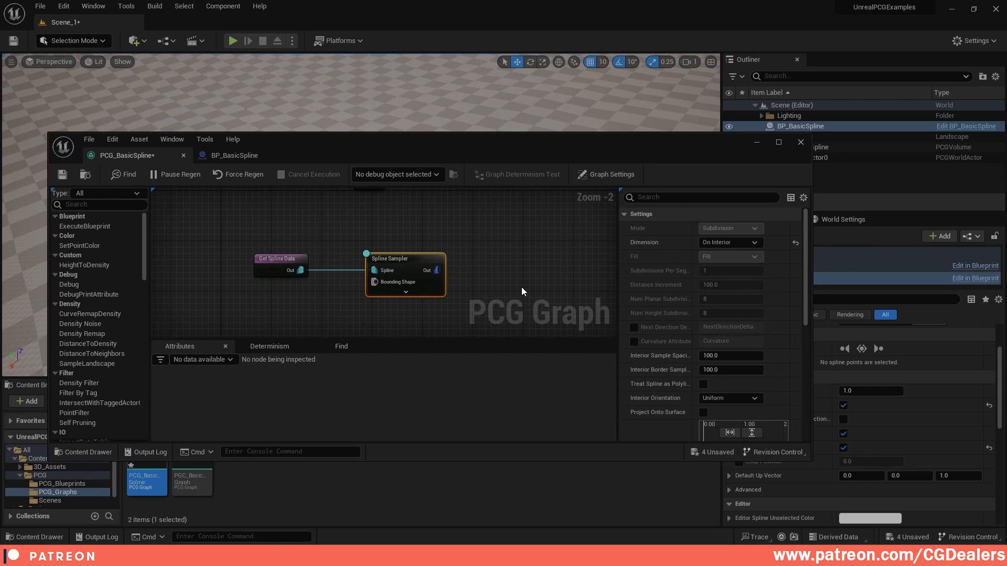
right_click(492, 240)
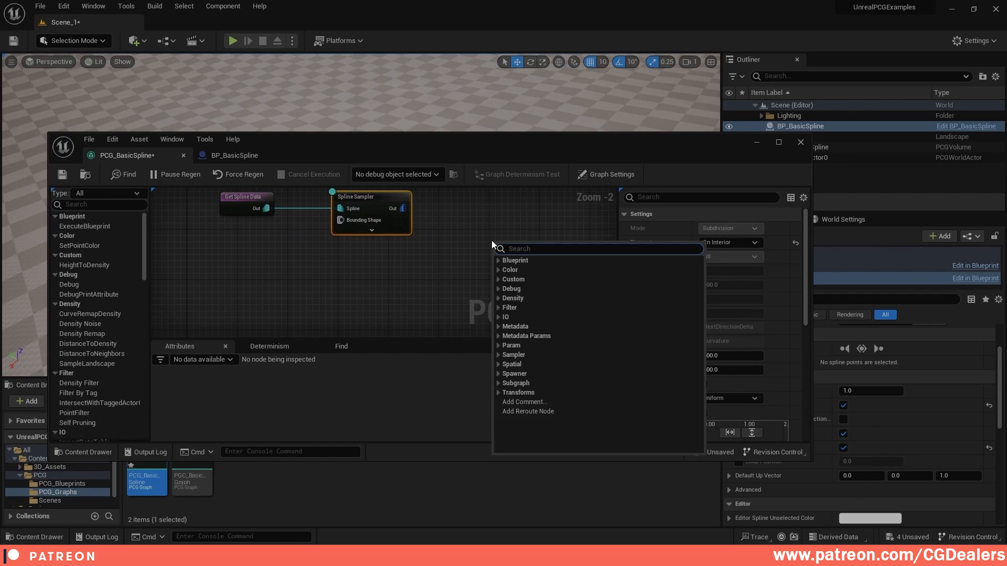
type("transfor")
type("m")
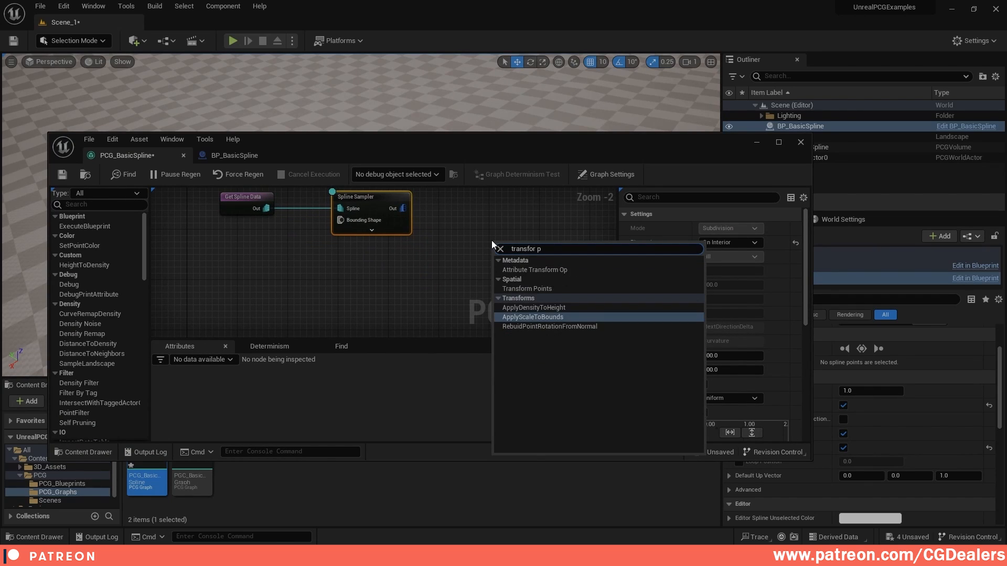
left_click(530, 288)
left_click_drag(517, 143, 681, 270)
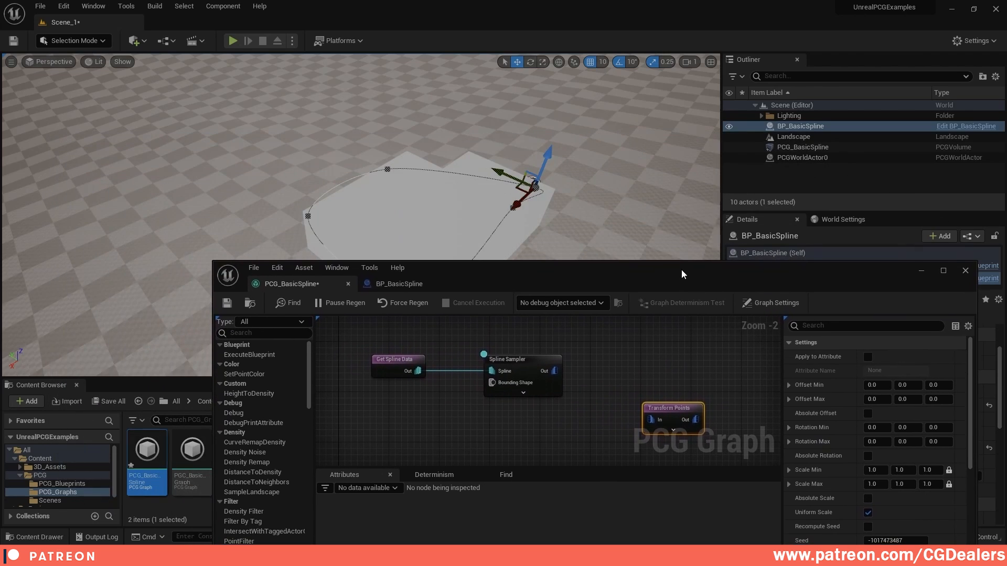
left_click_drag(555, 369, 617, 369)
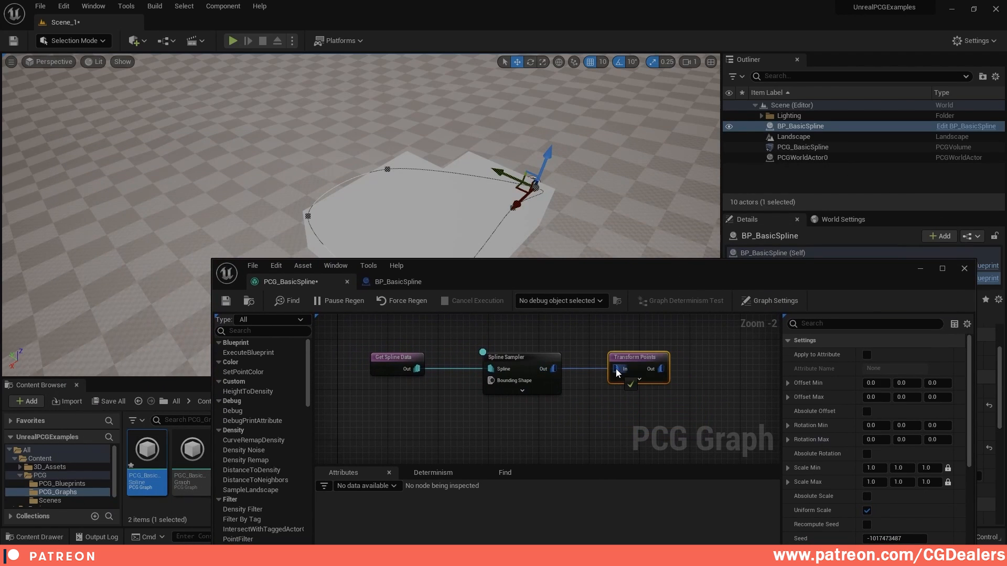
Set Scale Min and Scale Max of Transform Points to 0.2 and switch debug display from the Spline Sampler to this node
double_click(642, 360)
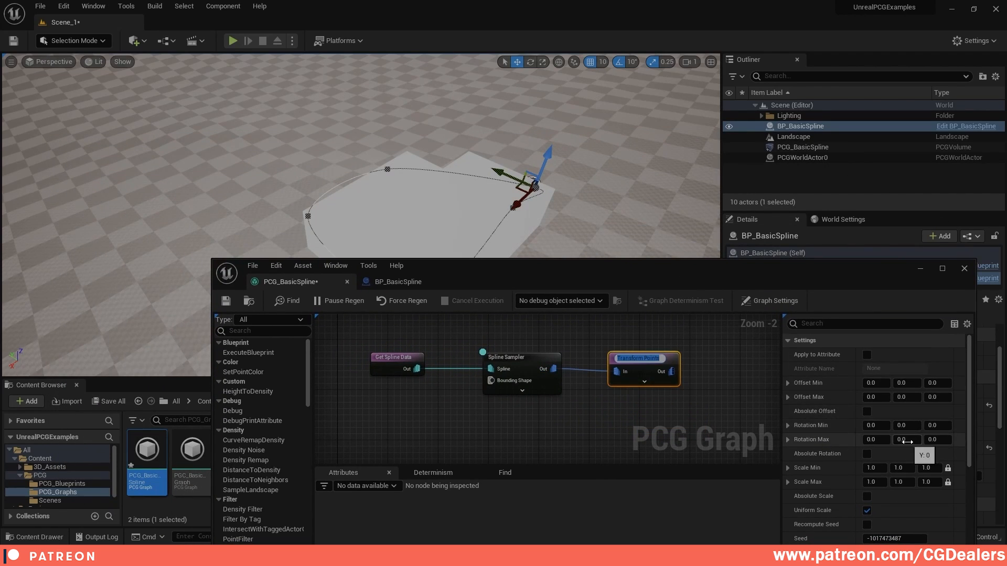
scroll(921, 456, "down", 1)
left_click(873, 451)
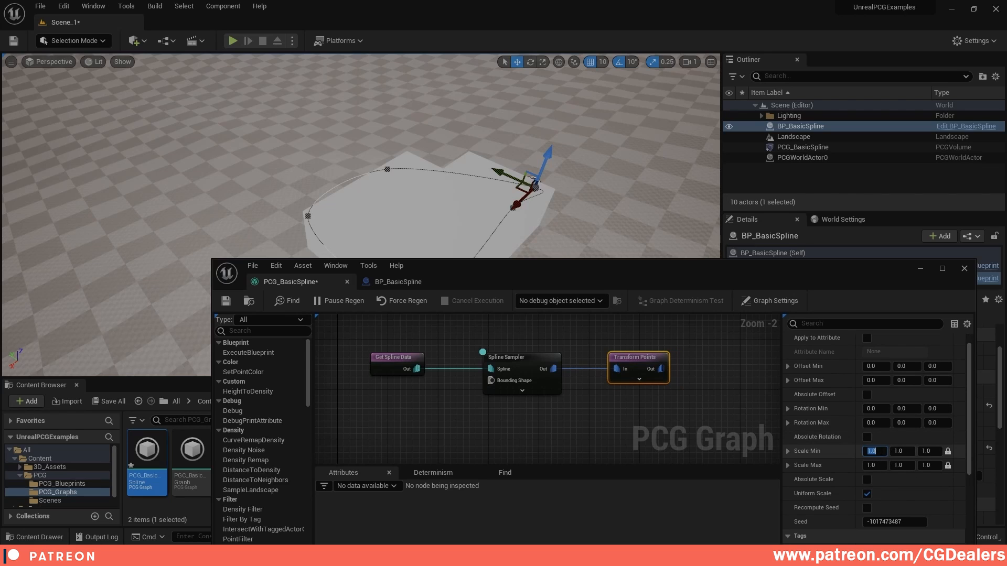
type("0.2")
key("Return")
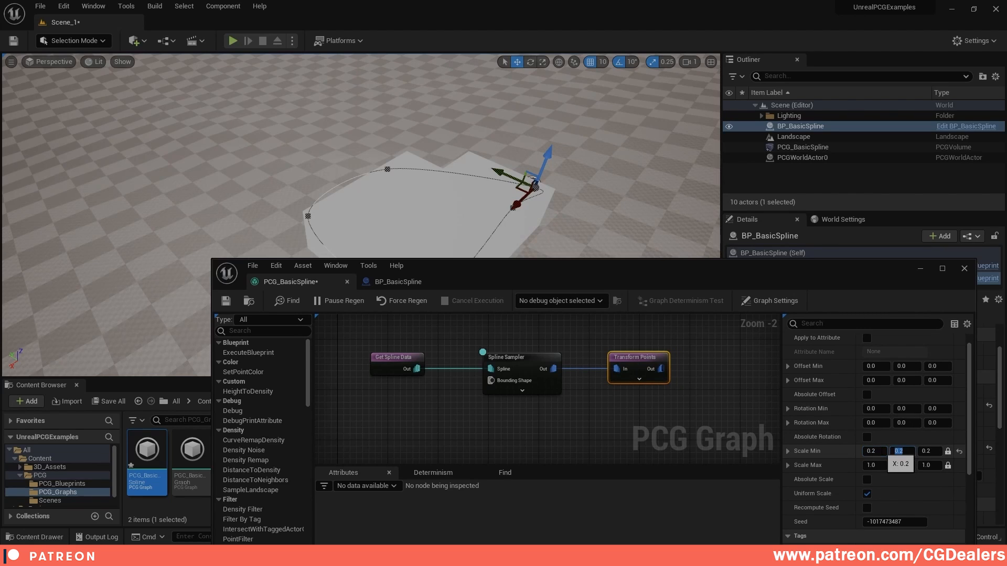
left_click(928, 465)
type(".2")
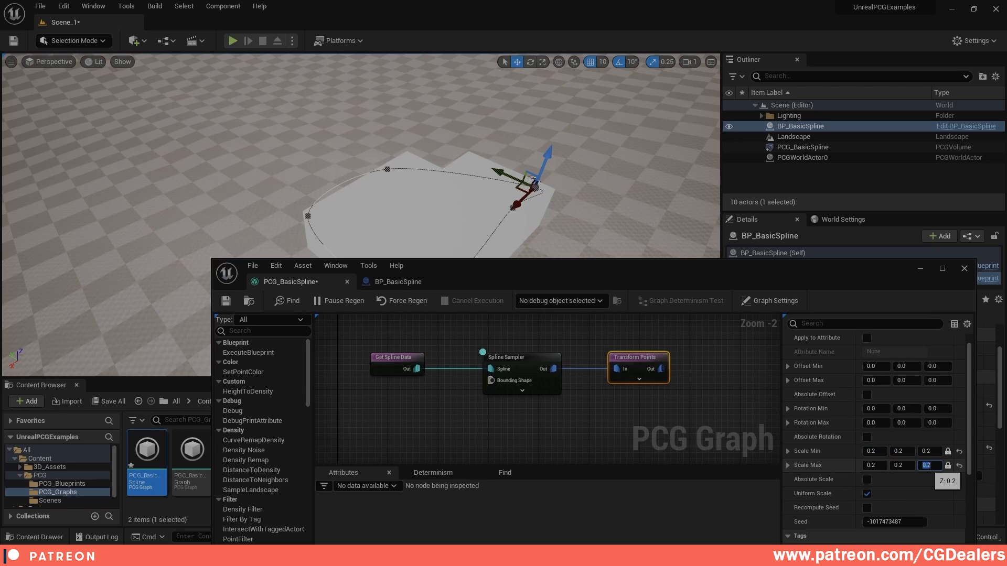
key("Return")
right_click_drag(522, 159, 522, 159)
right_click_drag(358, 155, 357, 156)
scroll(673, 194, "up", 3)
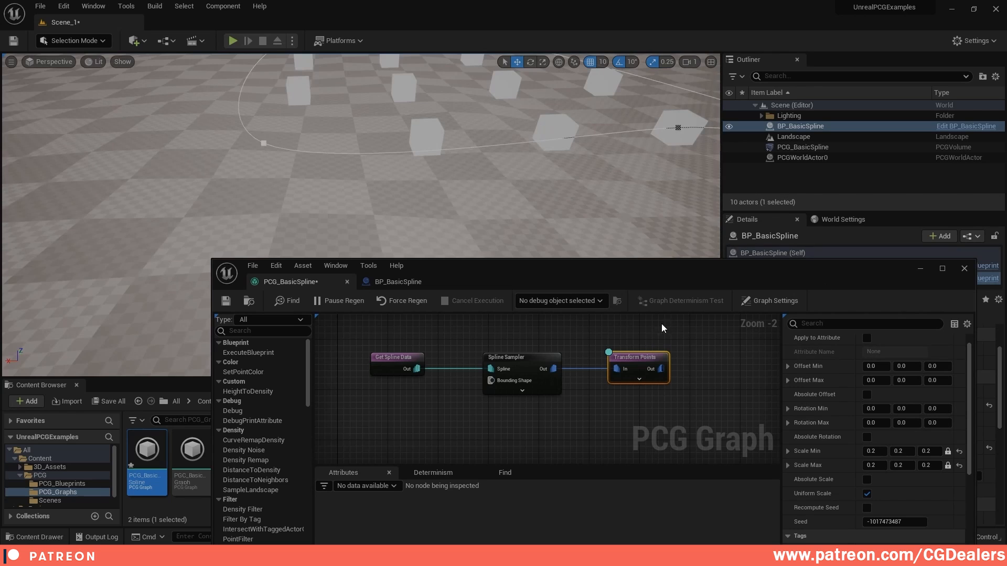
Set both Scale Min and Scale Max of the Transform Points node to 0.5 on all axes
left_click(880, 451)
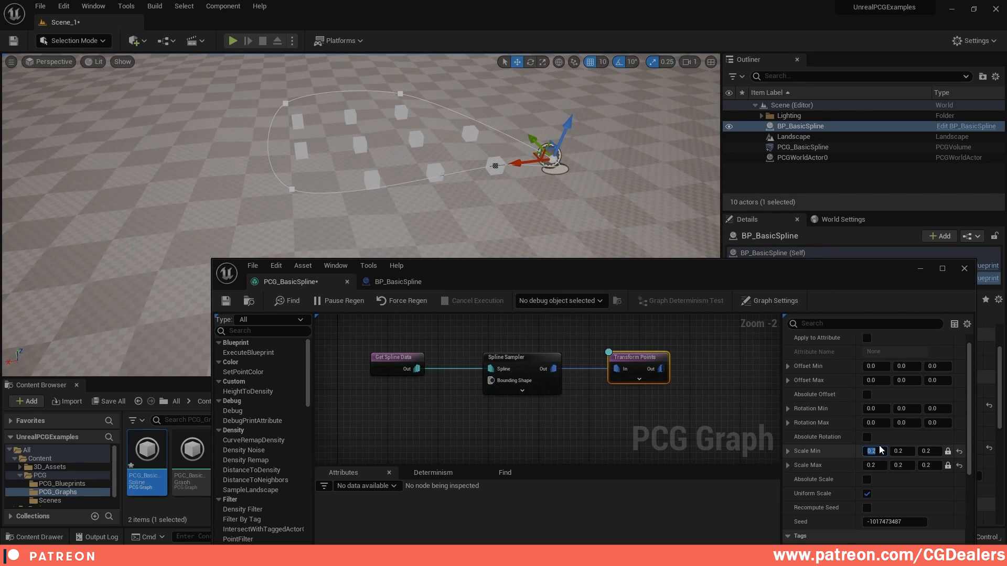
type("0.5")
key("Tab")
type("5")
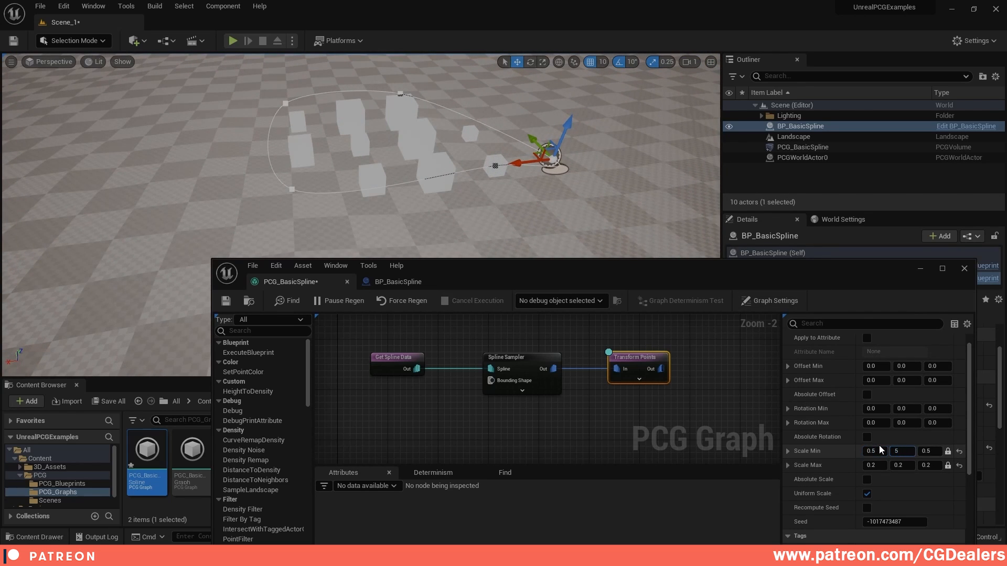
key("BackSpace")
type("0.5")
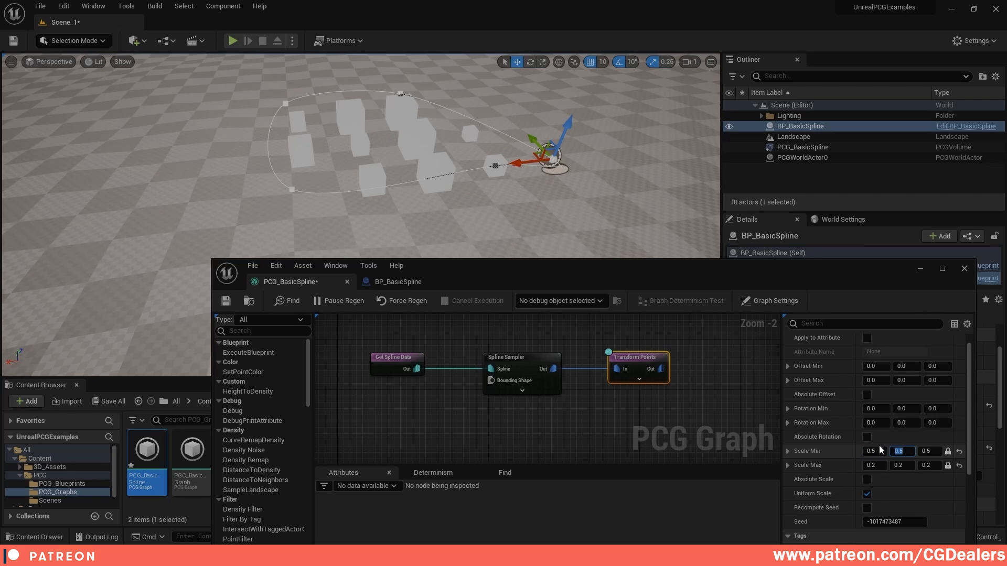
left_click(926, 465)
type("0.5")
key("Return")
scroll(467, 157, "down", 5)
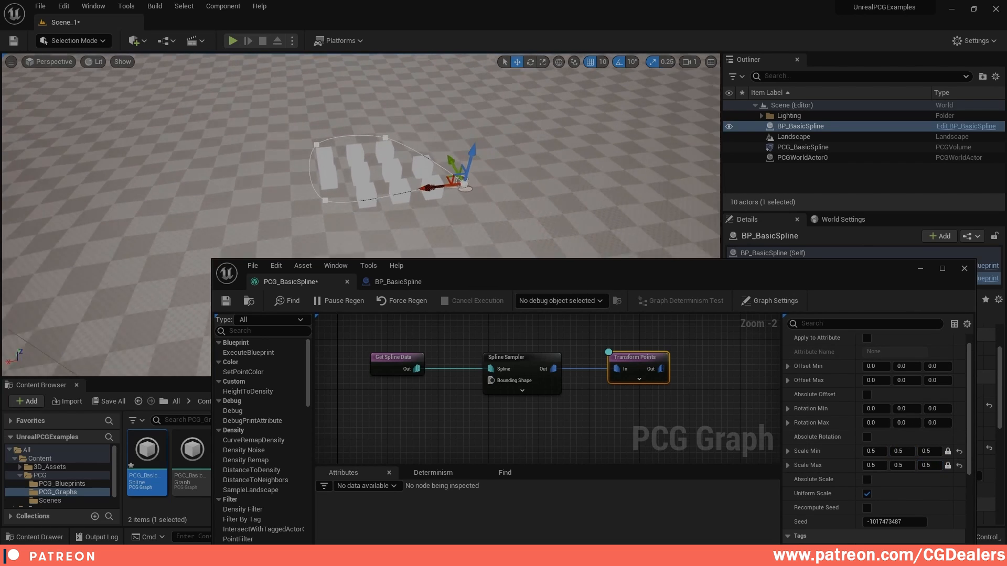
Move spline points of BP_BasicSpline far outward across the landscape to enlarge the closed shape
right_click_drag(467, 157, 628, 162)
left_click_drag(628, 161, 657, 149)
left_click(354, 178)
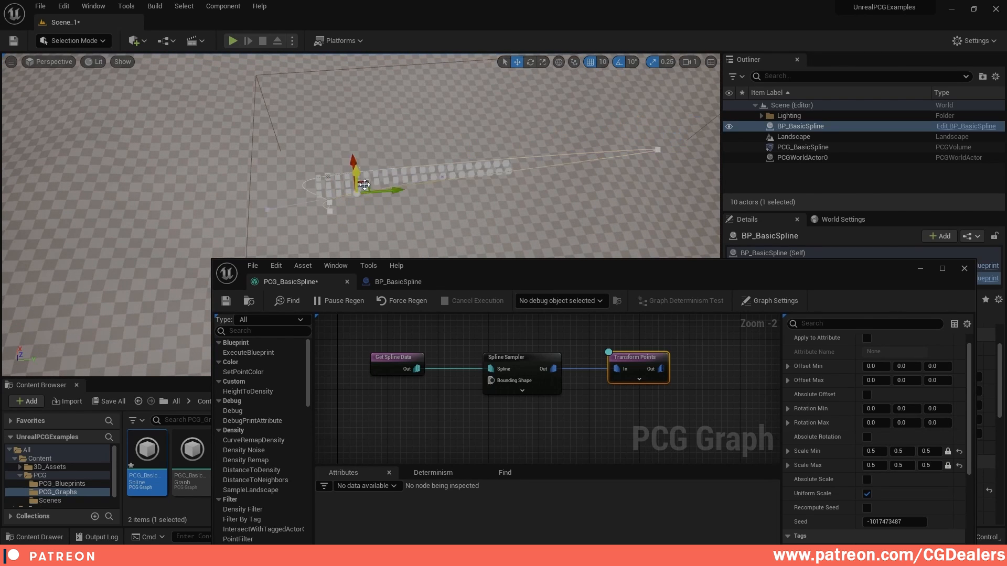
right_click_drag(354, 161, 554, 229)
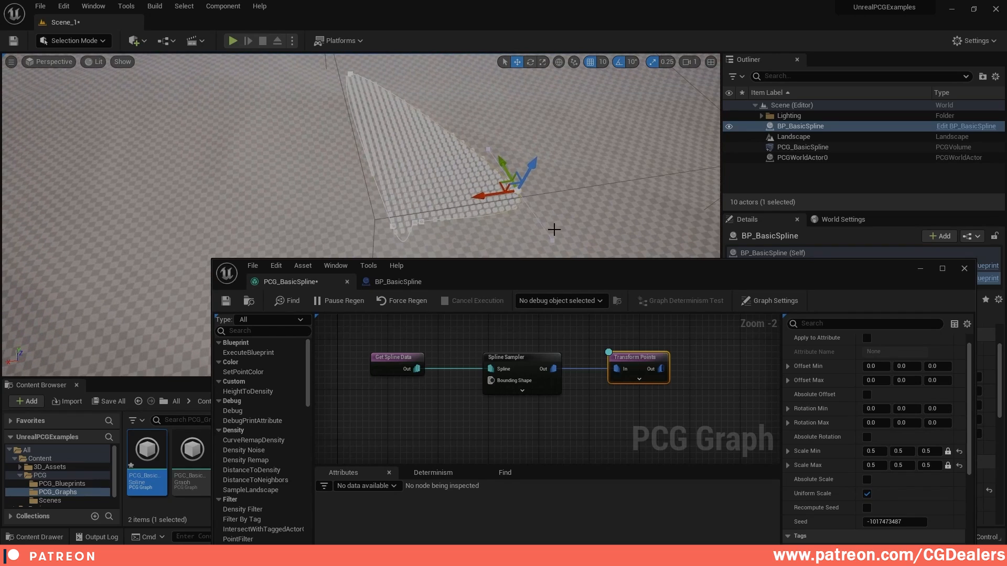
left_click_drag(495, 168, 532, 59)
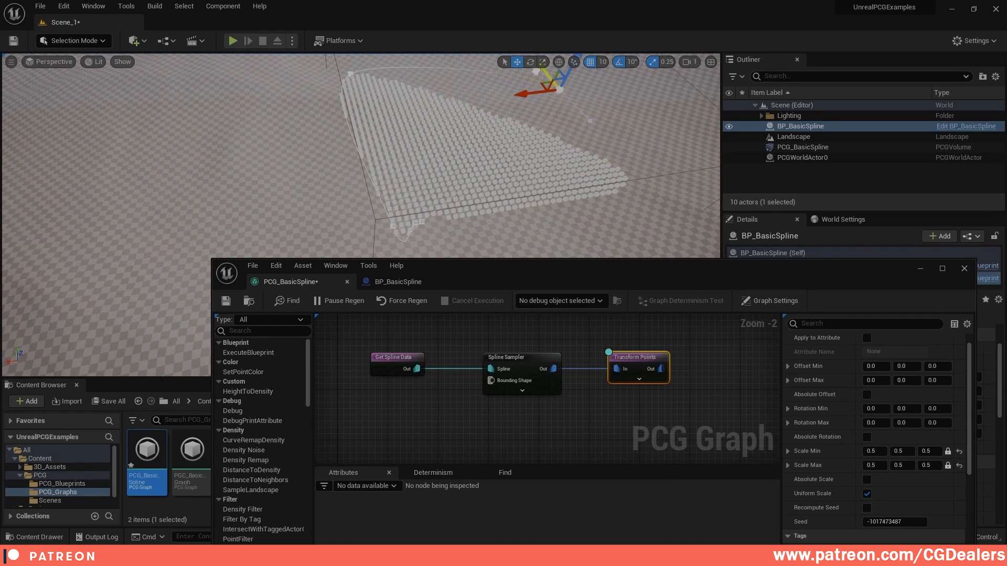
Spread the remaining clustered spline points apart so the closed spline forms a broad rounded outline
left_click(418, 222)
left_click_drag(393, 226, 568, 199)
left_click(412, 221)
left_click_drag(407, 196, 412, 221)
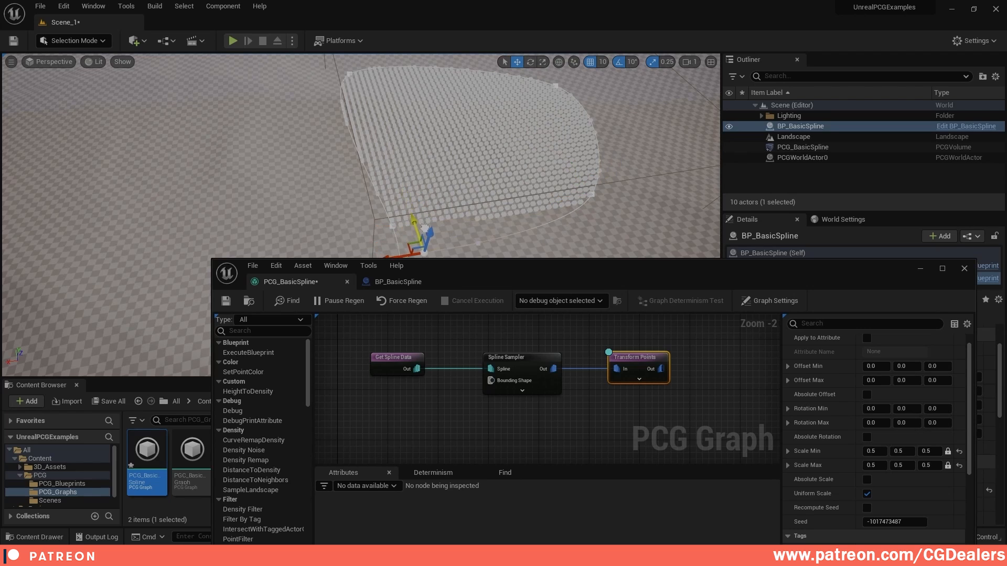
right_click_drag(417, 180, 417, 213)
left_click_drag(397, 200, 488, 189)
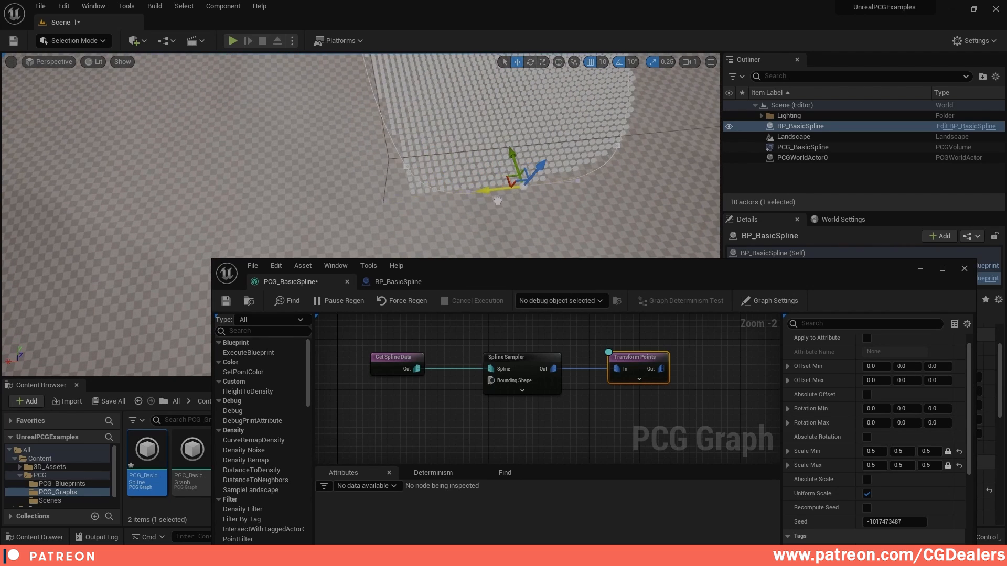
left_click_drag(401, 168, 292, 132)
right_click_drag(292, 132, 313, 94)
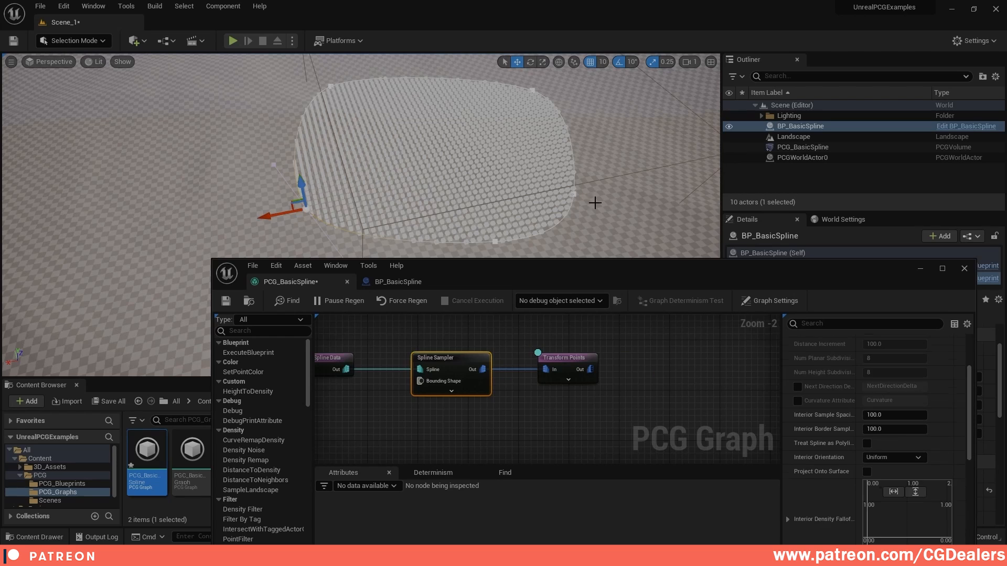
Add a key at time 0 with value 0 to the Spline Sampler's Interior Density Falloff Curve
scroll(946, 380, "down", 2)
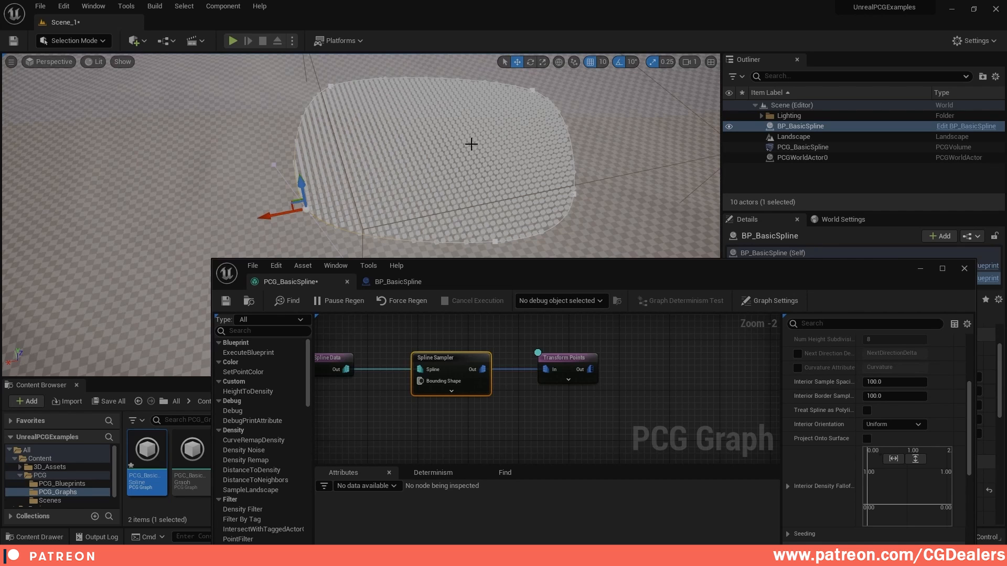
right_click_drag(471, 144, 461, 198)
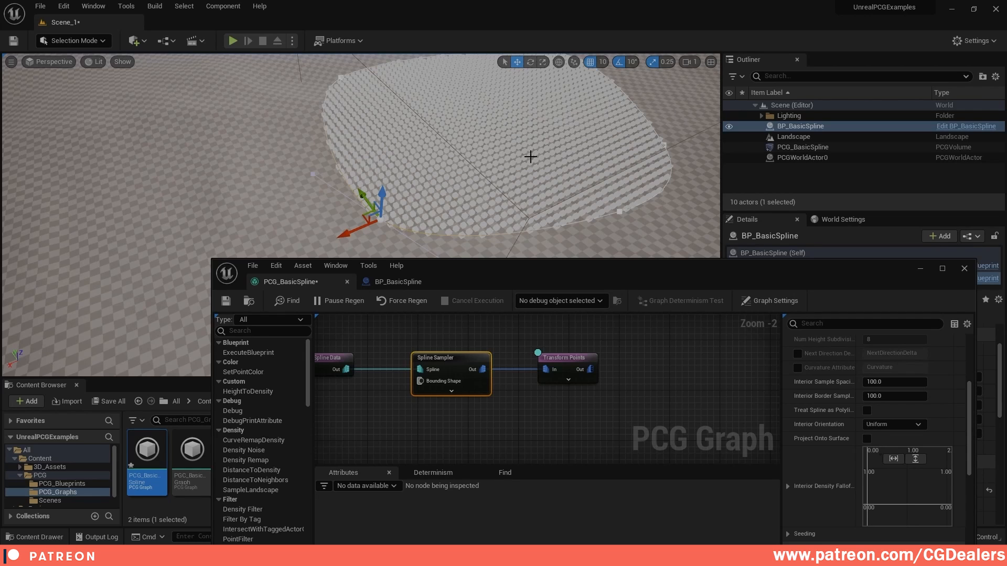
scroll(792, 411, "down", 3)
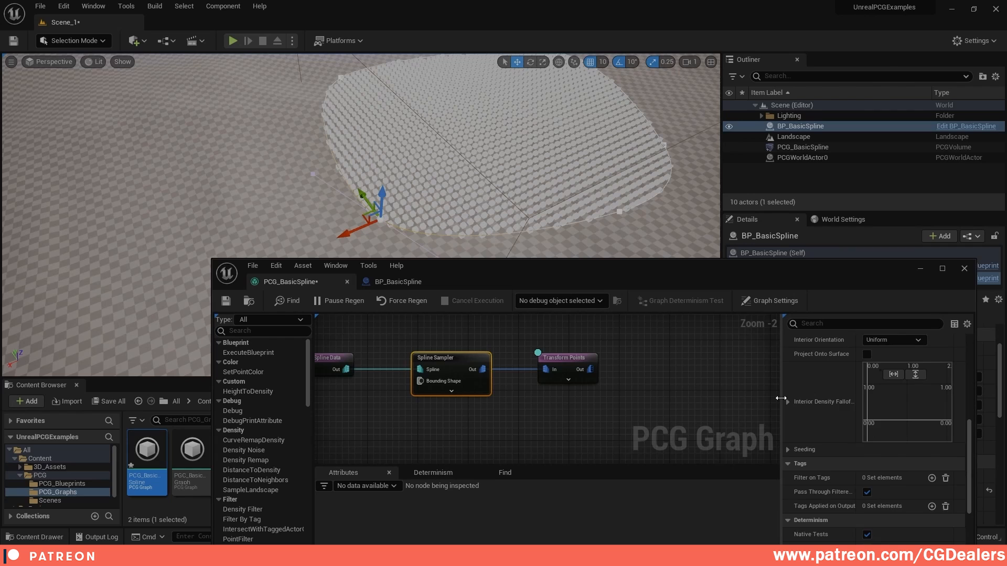
left_click_drag(781, 399, 653, 401)
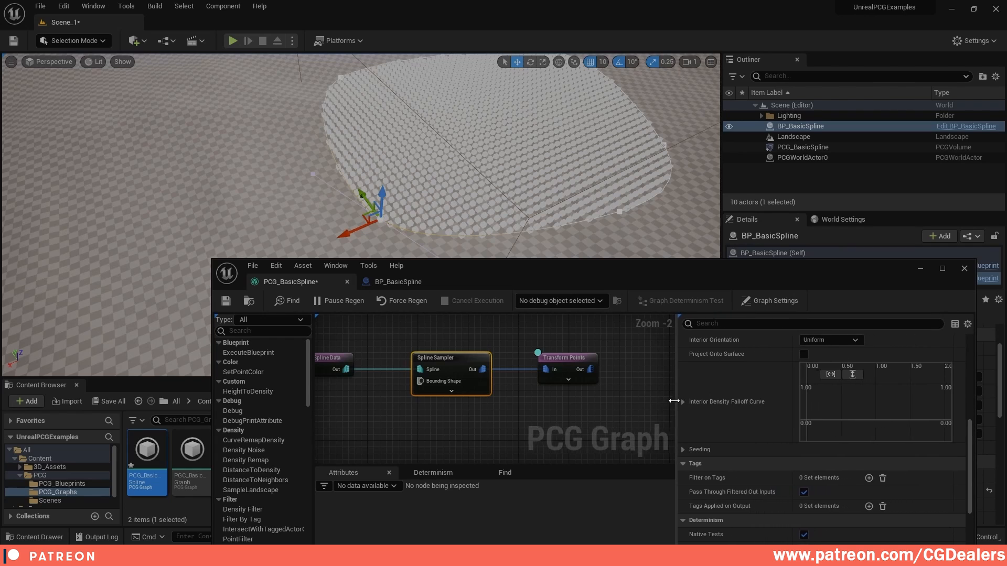
double_click(801, 418)
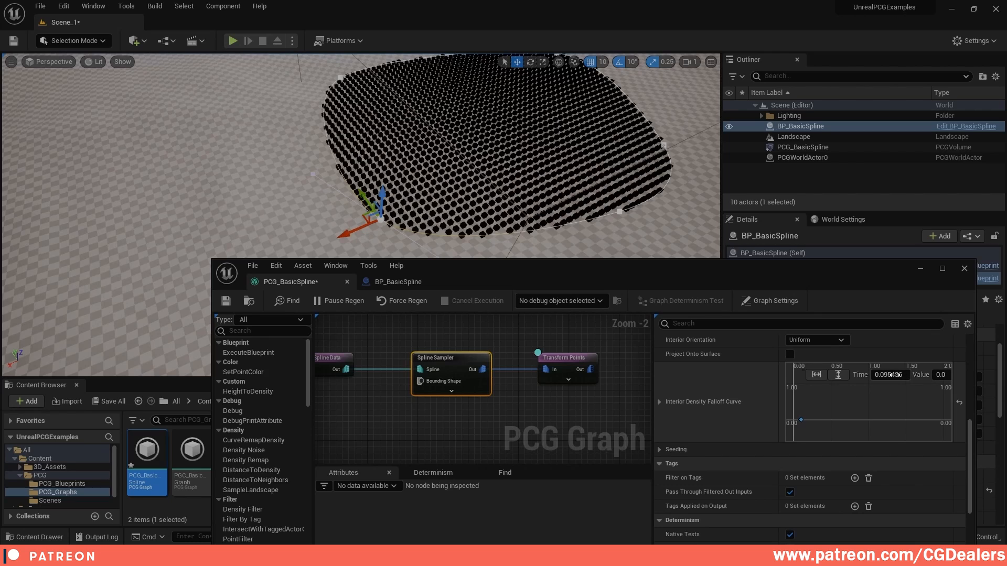
left_click(891, 375)
type("0")
key("Tab")
Add a second key at time 1 with value 1 to the falloff curve and fit the curve view to both keys
double_click(836, 418)
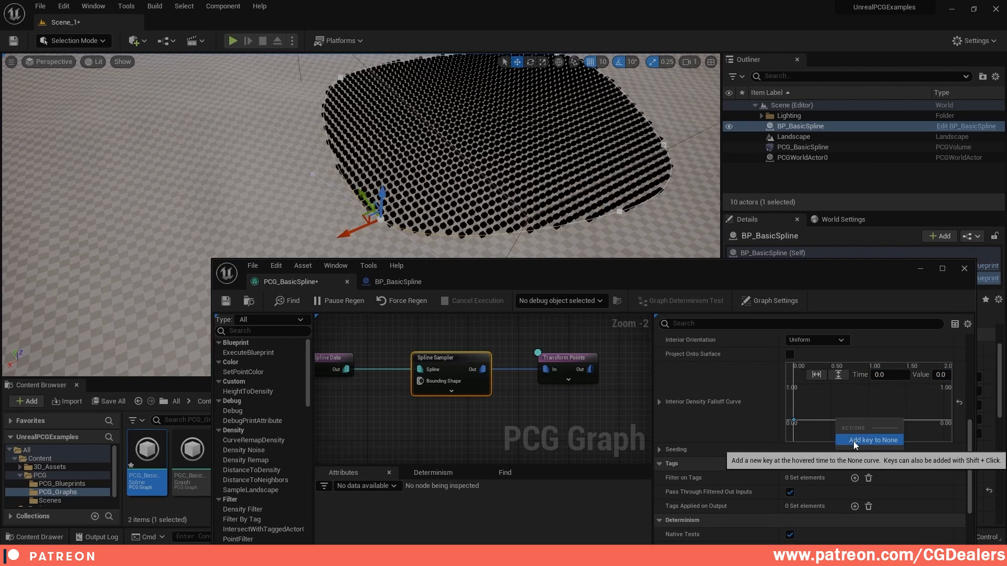
left_click(891, 374)
type("1")
key("Return")
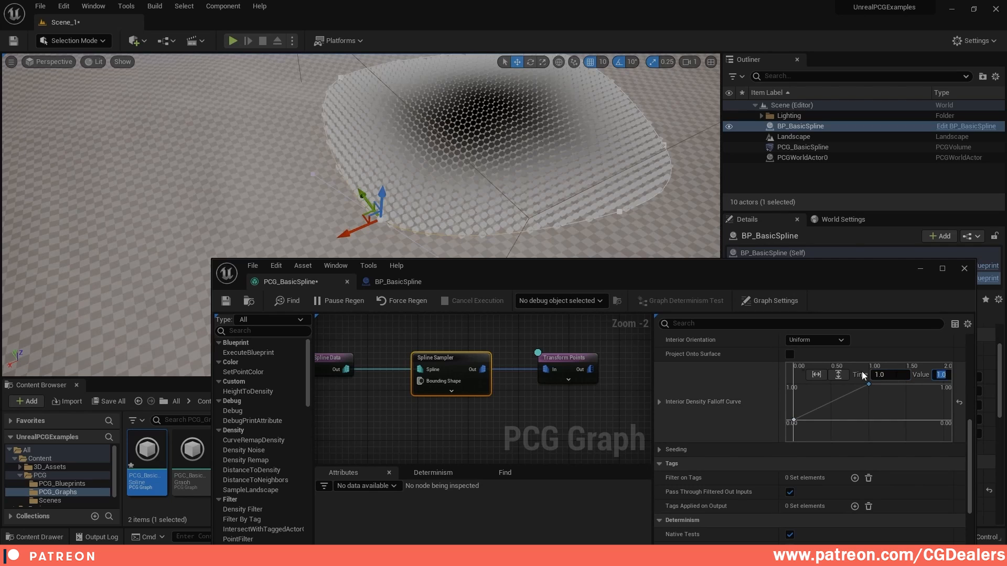
left_click(816, 373)
left_click(842, 374)
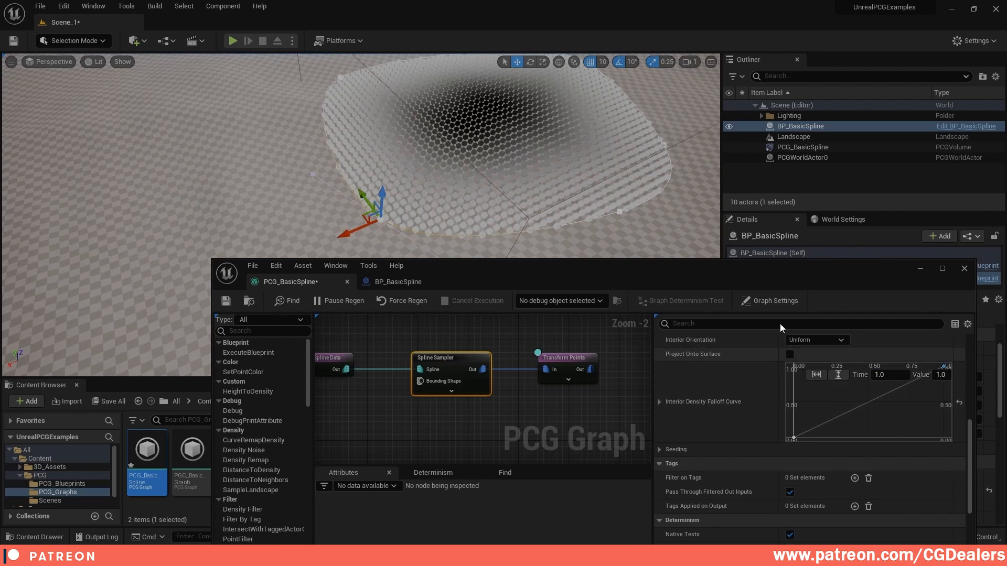
right_click_drag(629, 220, 575, 236)
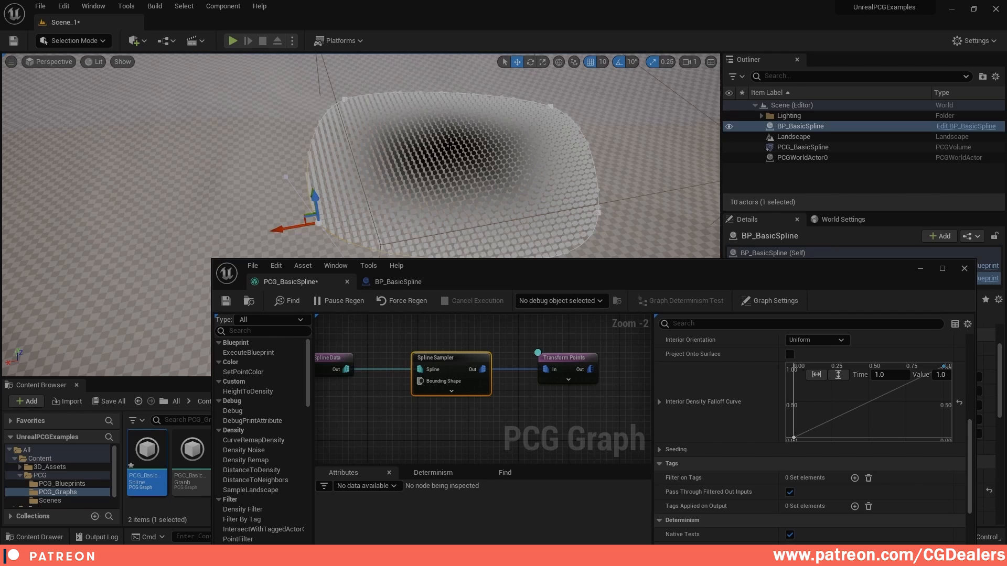
Move two of BP_BasicSpline's points outward so the closed spline stretches into a longer, wider shape across the landscape
right_click_drag(529, 180, 569, 209)
left_click(495, 203)
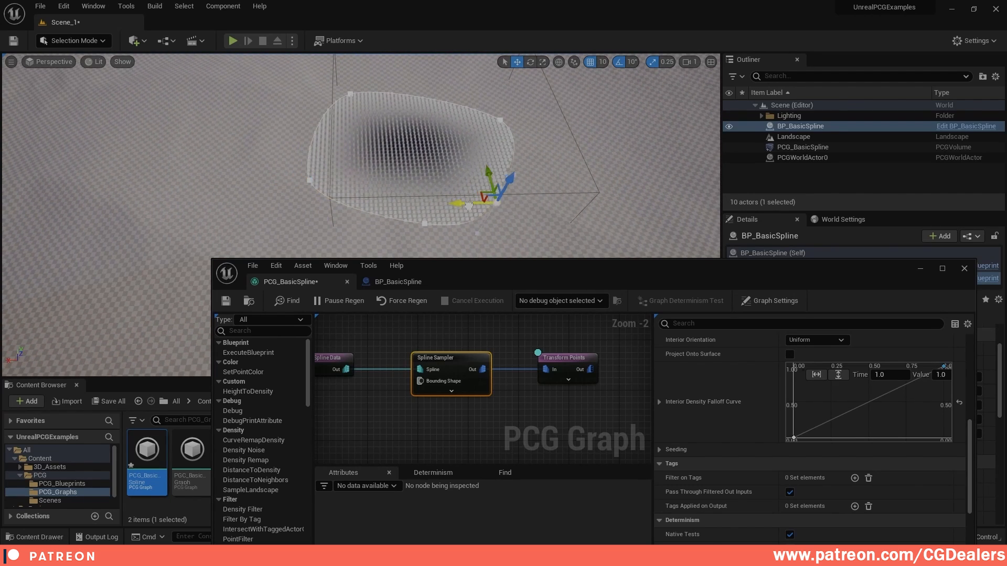
left_click_drag(475, 209, 644, 202)
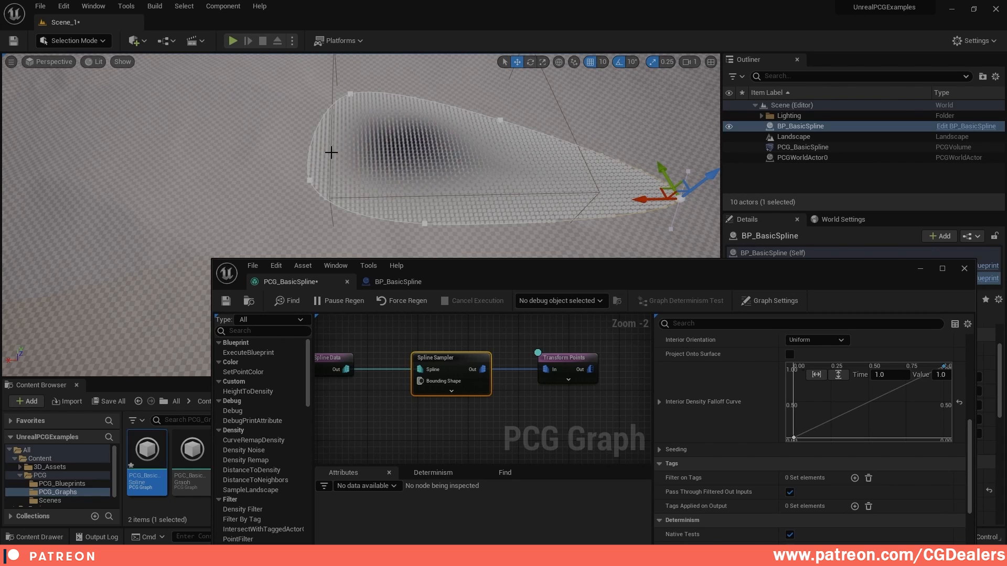
left_click_drag(644, 199, 638, 155)
left_click(500, 120)
left_click_drag(490, 98, 480, 67)
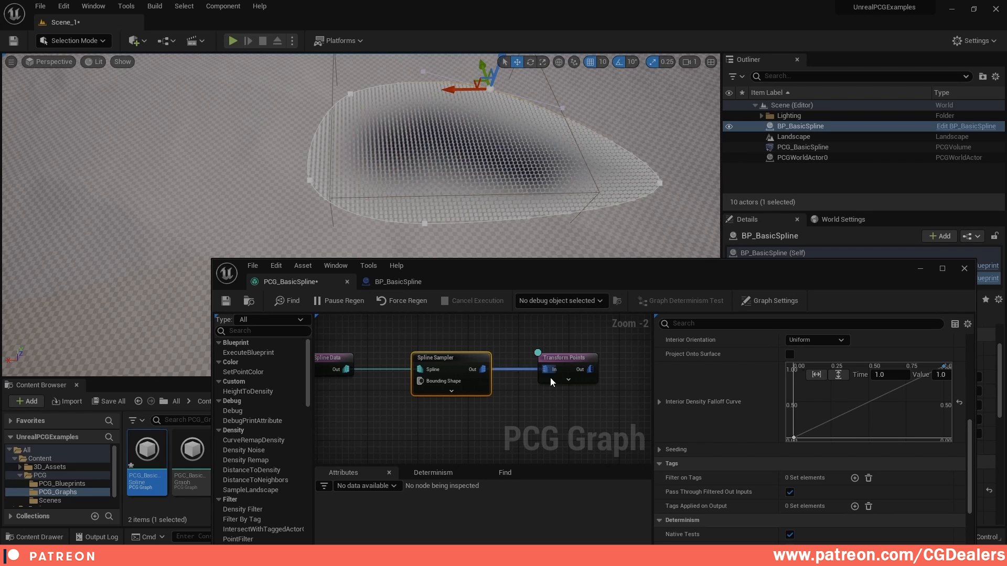
Invert the Interior Density Falloff Curve by setting the key at time 0 to value 1 and the key at time 1 to value 0
right_click_drag(578, 417, 510, 404)
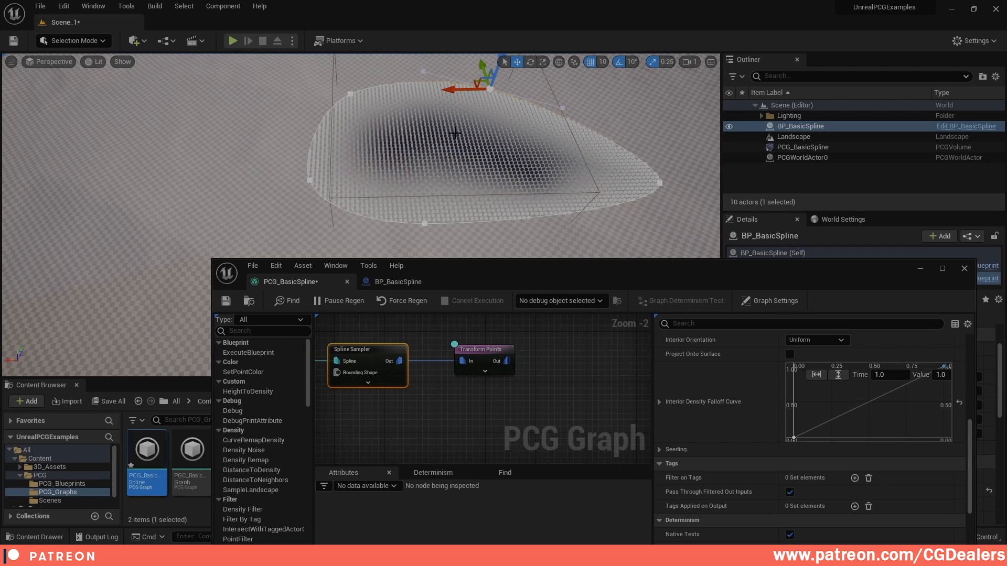
left_click(792, 435)
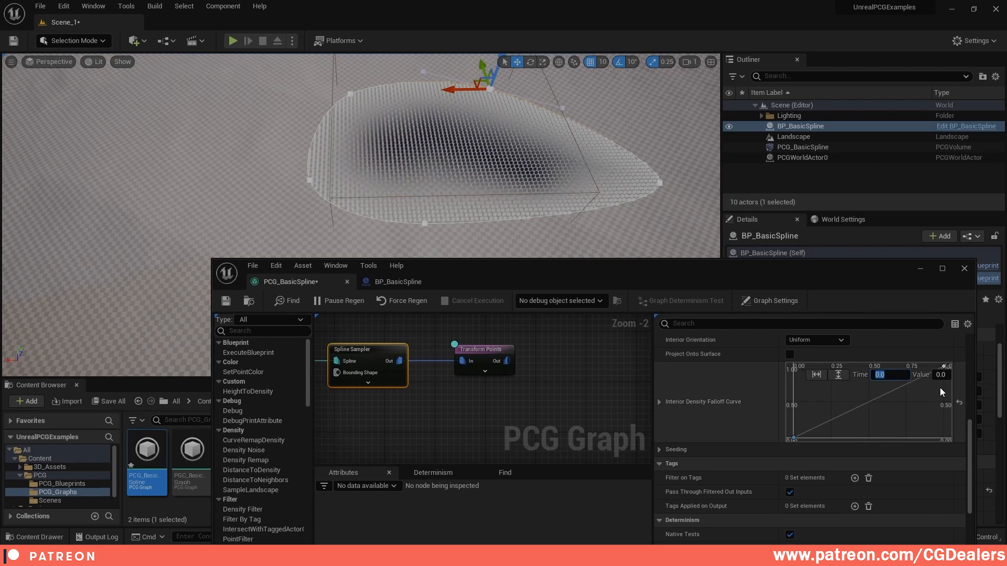
key("Tab")
type("1")
key("Return")
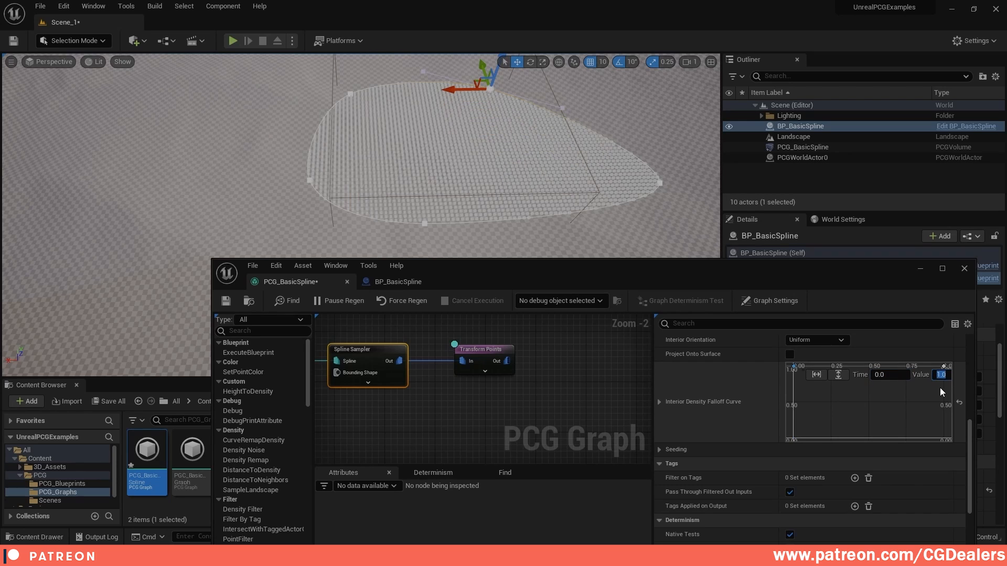
left_click(944, 366)
type("0")
key("Return")
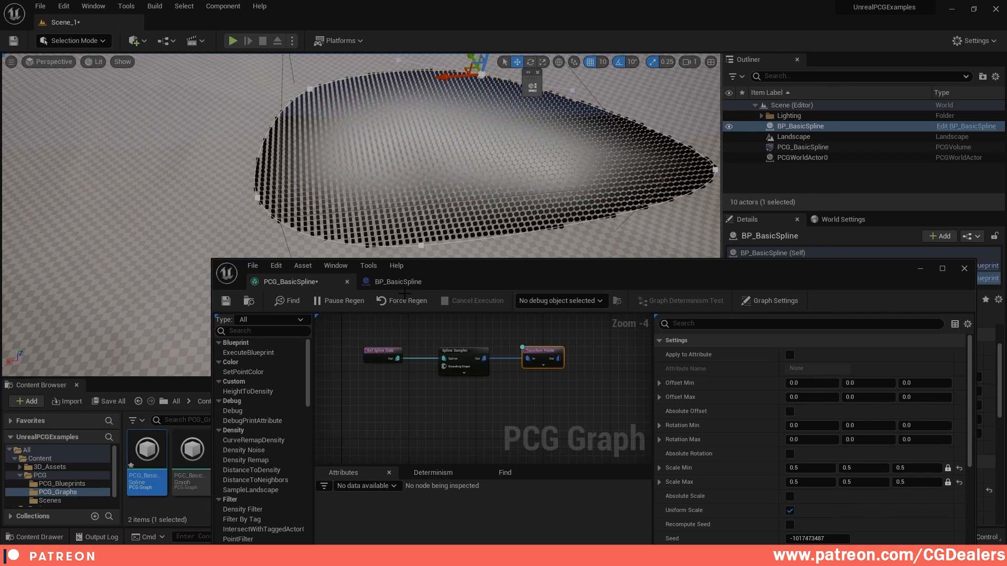
Duplicate the Spline Sampler node and place the copy directly below the original
left_click(434, 408)
left_click(459, 348)
key("ctrl+d")
right_click(473, 399)
scroll(466, 399, "up", 2)
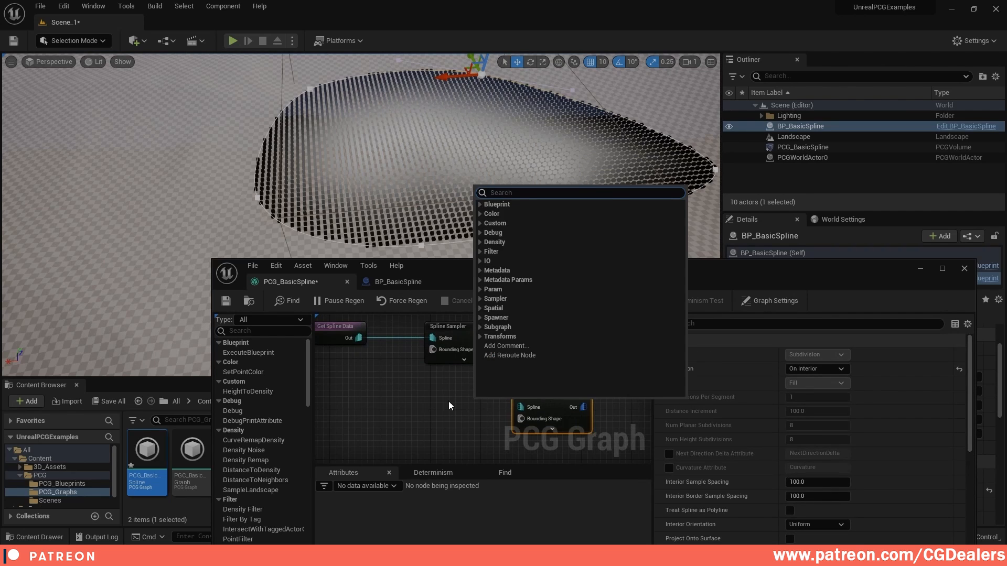
left_click(449, 402)
scroll(514, 391, "up", 1)
left_click_drag(541, 399, 443, 393)
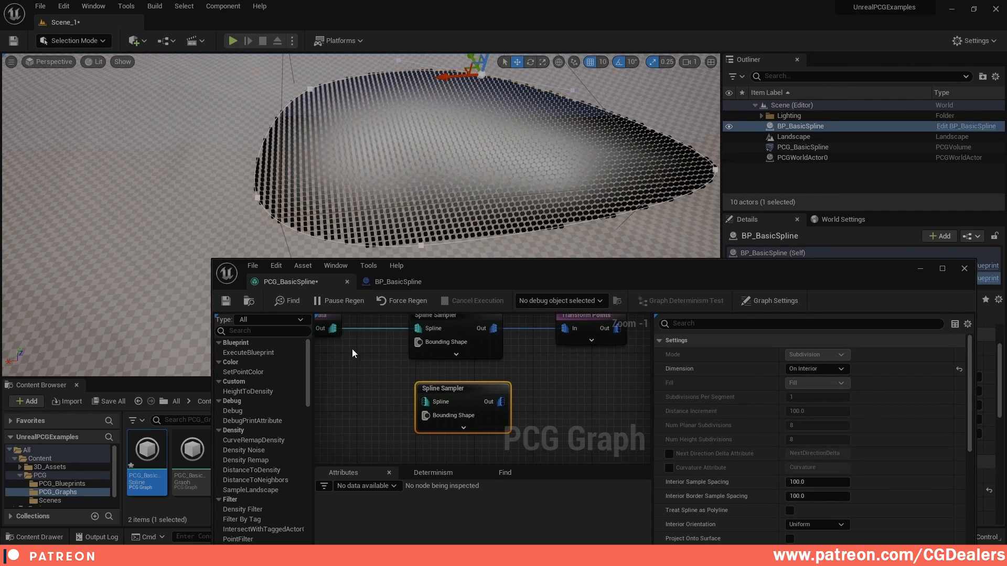
Connect the Get Spline Data output to the Spline input of the duplicated Spline Sampler
right_click_drag(352, 353, 384, 368)
left_click_drag(365, 343, 456, 416)
right_click_drag(443, 378, 400, 363)
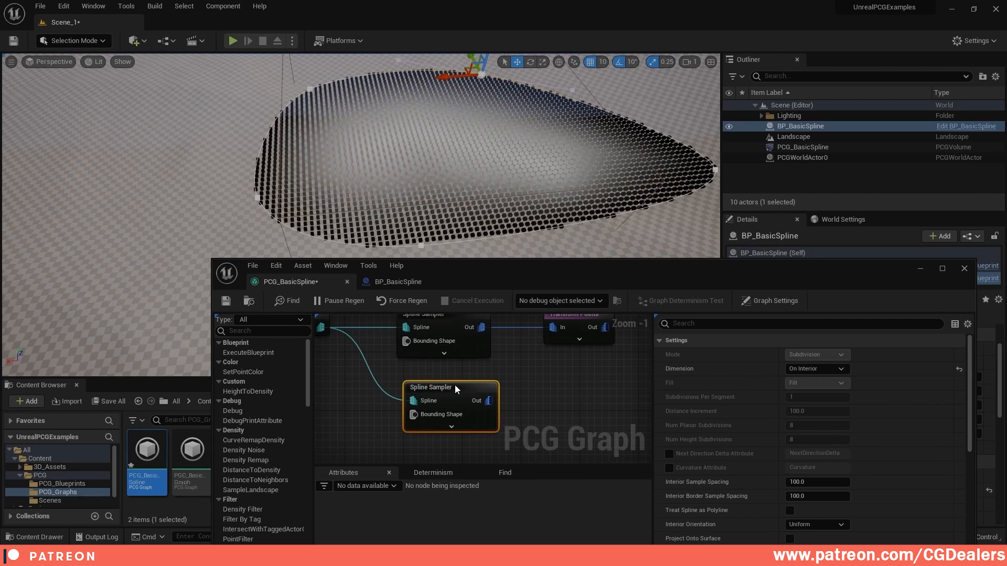
Set the duplicated Spline Sampler's Dimension to On Spline and its Mode to Distance
left_click(815, 371)
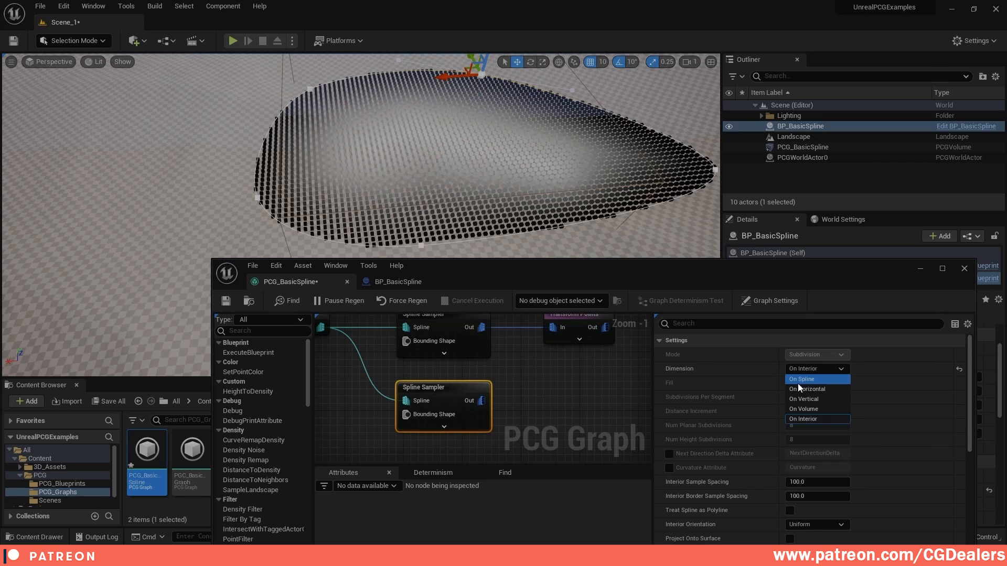
left_click(803, 378)
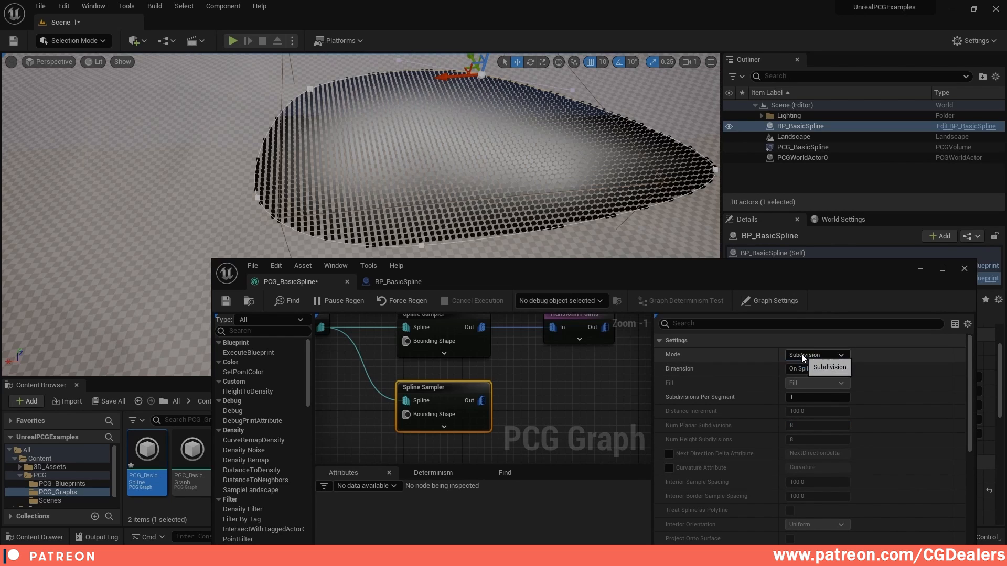
left_click(800, 356)
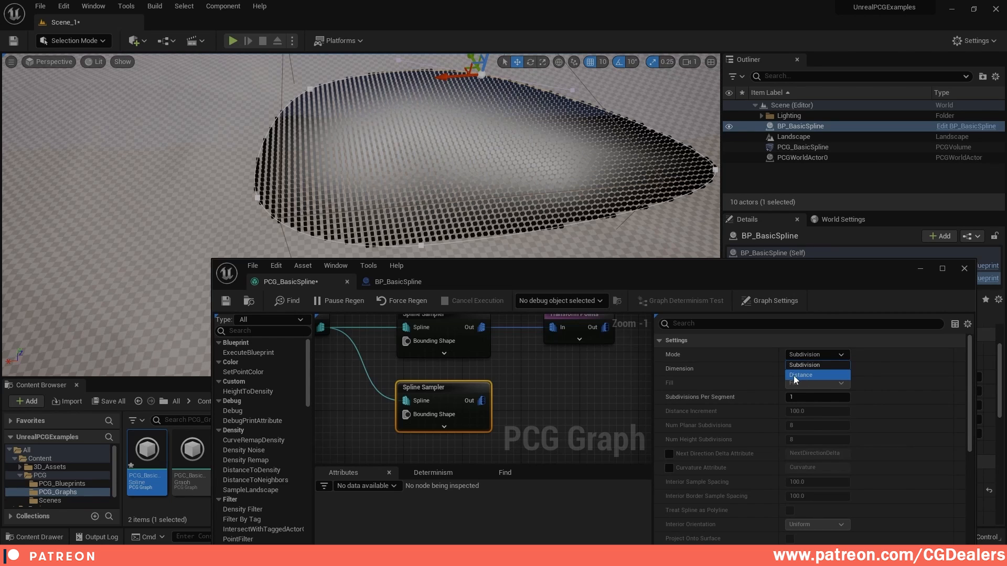
left_click(794, 376)
Enable debug display on the duplicated Spline Sampler, disable it on Transform Points, and inspect the points along the spline
mouse_move(360, 157)
right_mouse_down()
mouse_move(357, 184)
mouse_move(361, 171)
right_mouse_up()
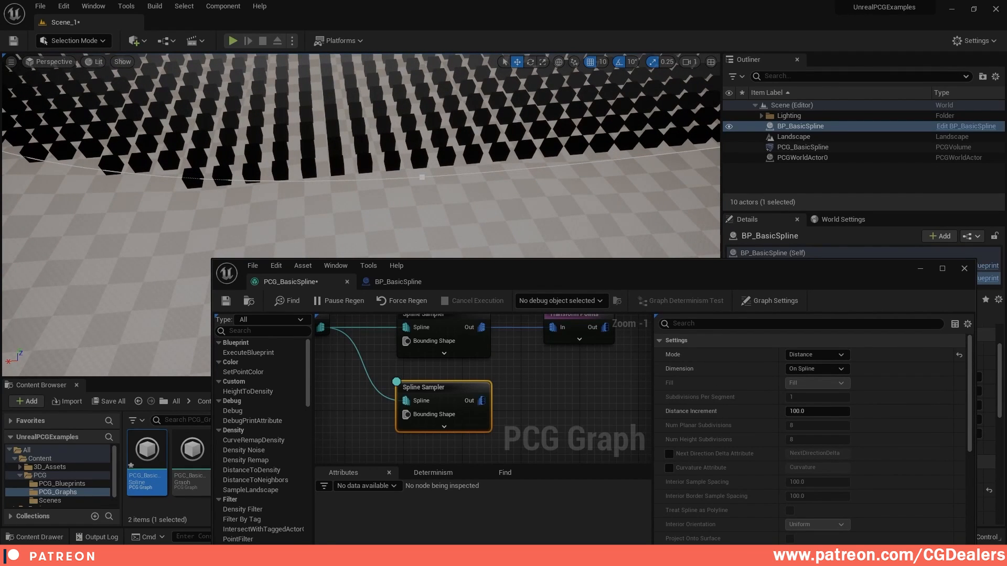
right_click_drag(461, 382, 479, 403)
left_click(593, 334)
right_click_drag(487, 196, 332, 194)
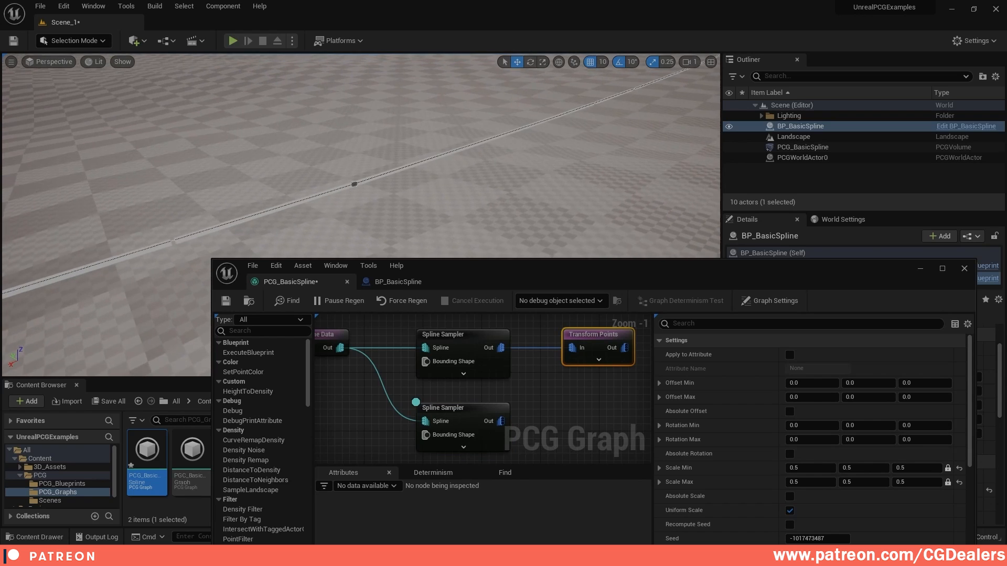
Set the lower Spline Sampler's Distance Increment to 300 and check the point spacing along the spline
left_click(461, 411)
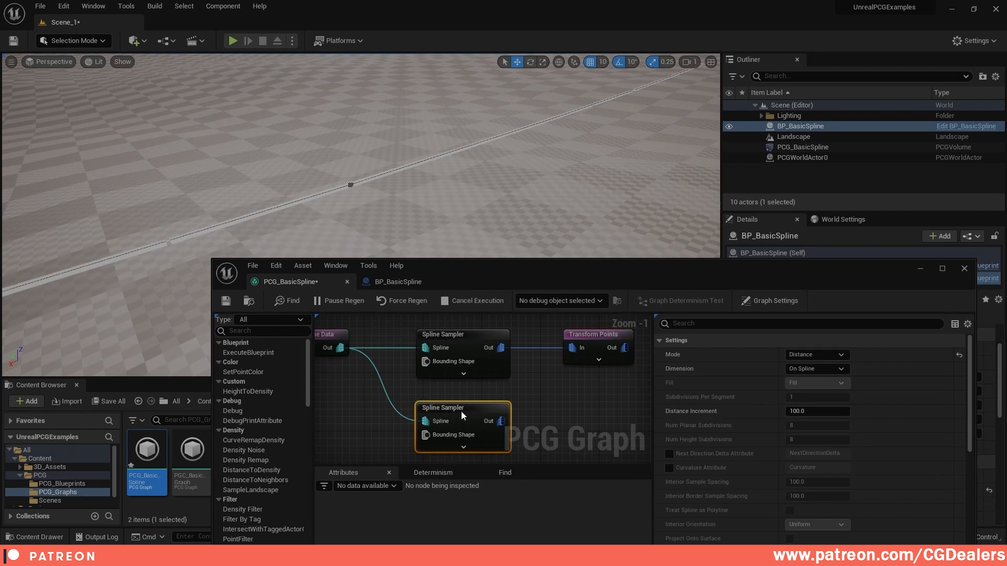
right_click_drag(337, 186, 423, 199)
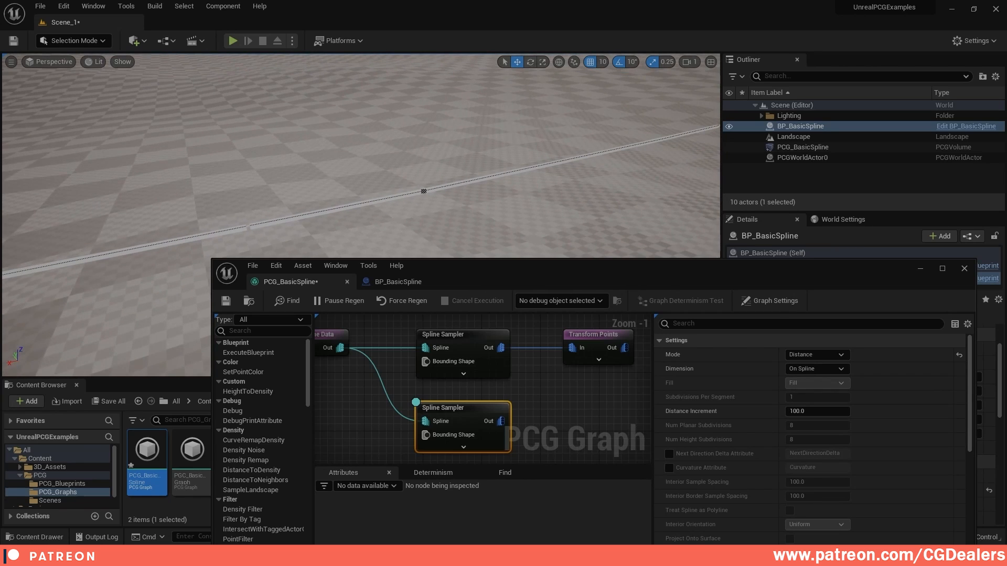
left_click(807, 409)
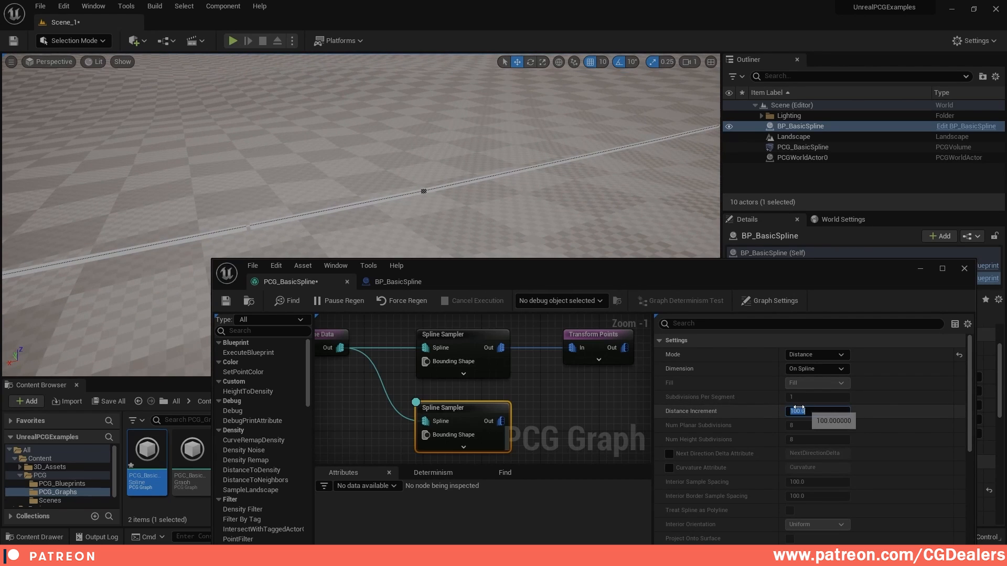
type("30")
right_click_drag(572, 215, 634, 210)
right_click_drag(361, 173, 545, 254)
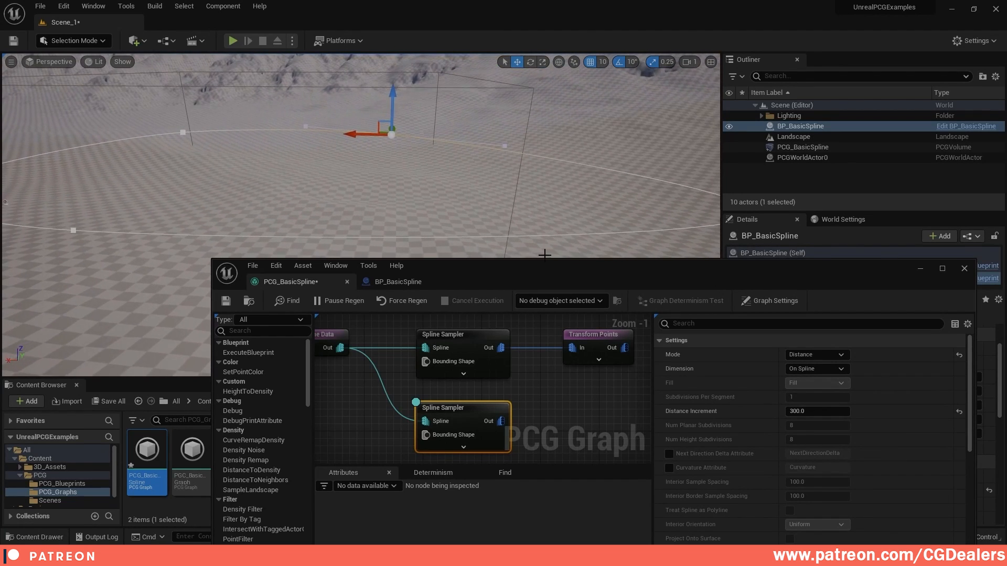
right_click_drag(417, 181, 441, 204)
Add a Distance node to the graph and place it beside the lower Spline Sampler
left_click_drag(623, 271, 618, 255)
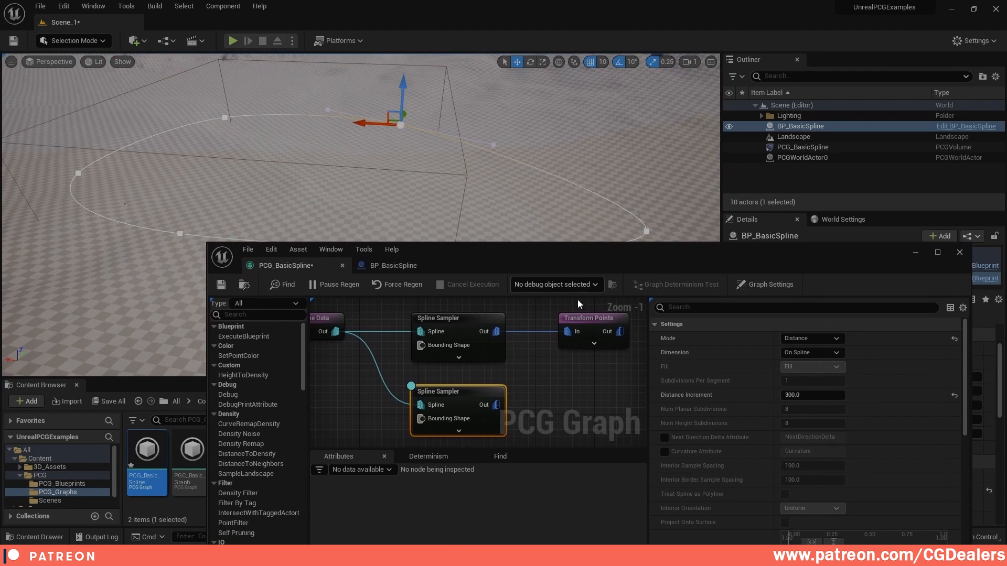
right_click_drag(585, 395, 527, 345)
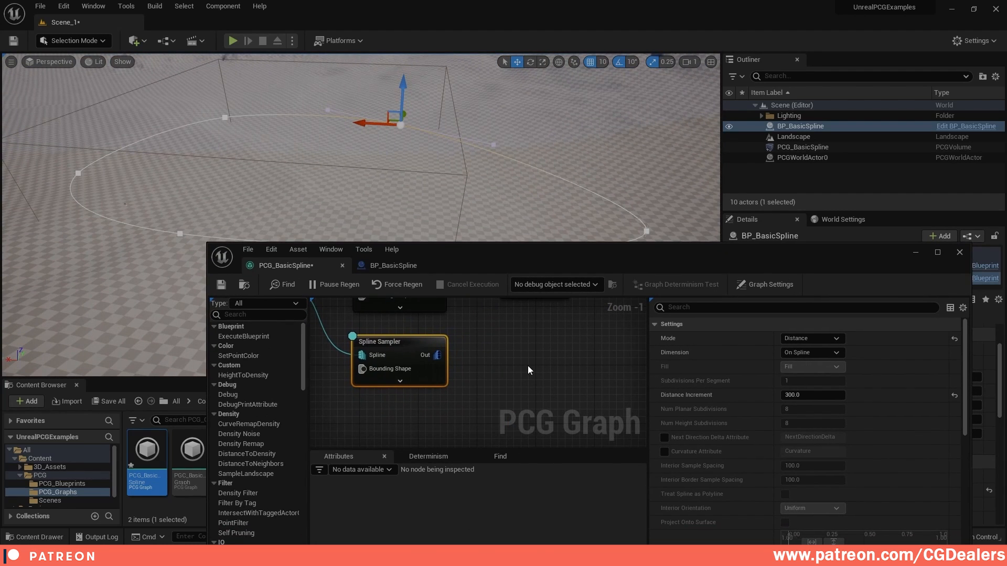
right_click(528, 366)
type("distan")
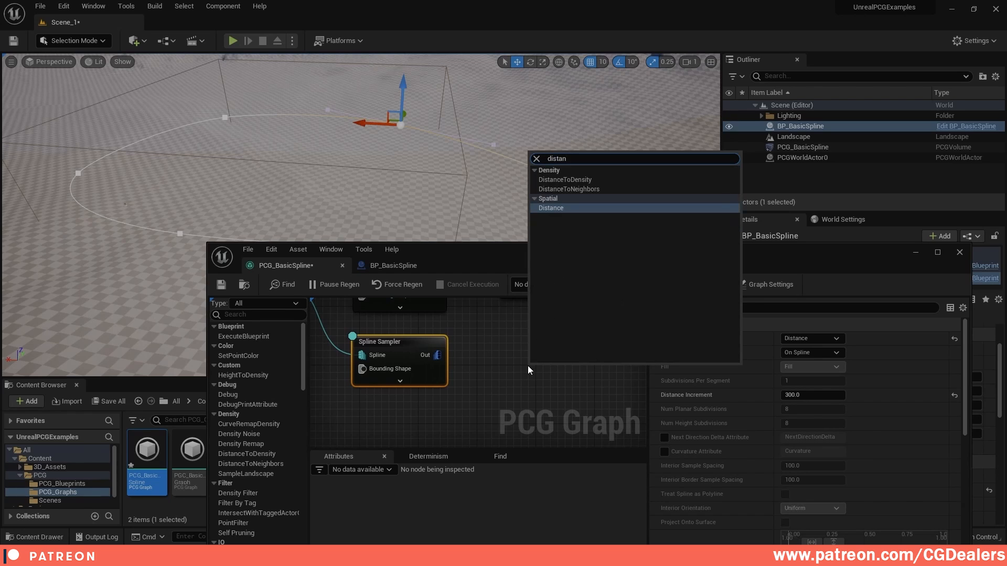
key("Return")
right_click_drag(528, 366, 518, 402)
left_click_drag(518, 401, 514, 374)
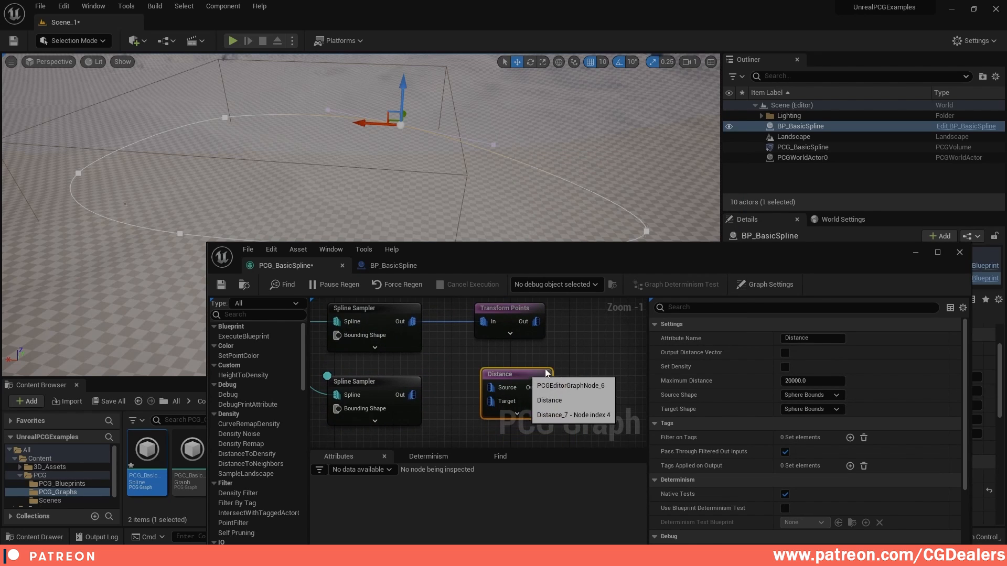
Disconnect Transform Points from the upper Spline Sampler and feed it from the Distance node's output instead
right_click_drag(516, 286, 454, 310)
left_click_drag(454, 336, 579, 335)
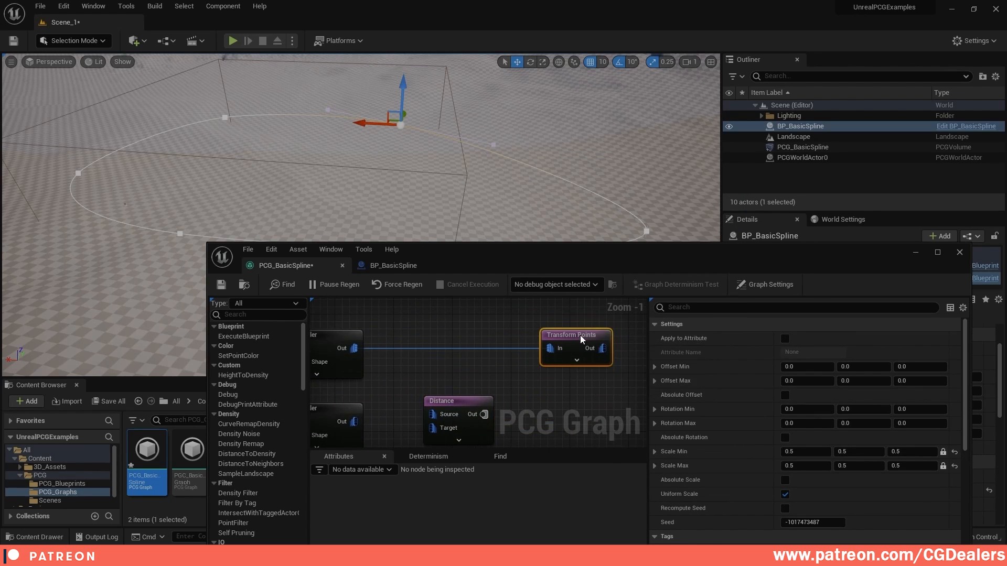
right_click_drag(580, 340, 594, 321)
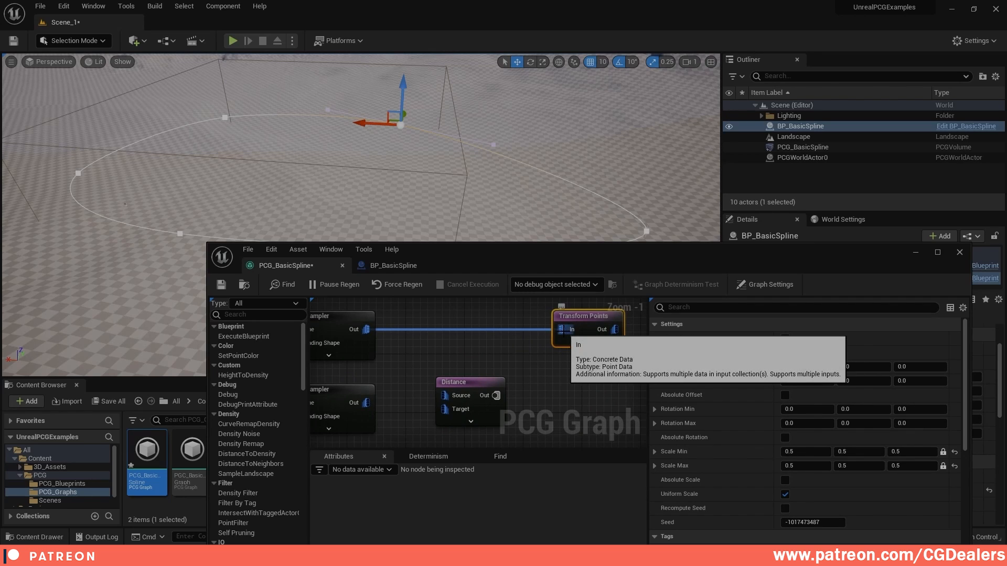
left_click(562, 330, "alt")
left_click_drag(495, 395, 561, 329)
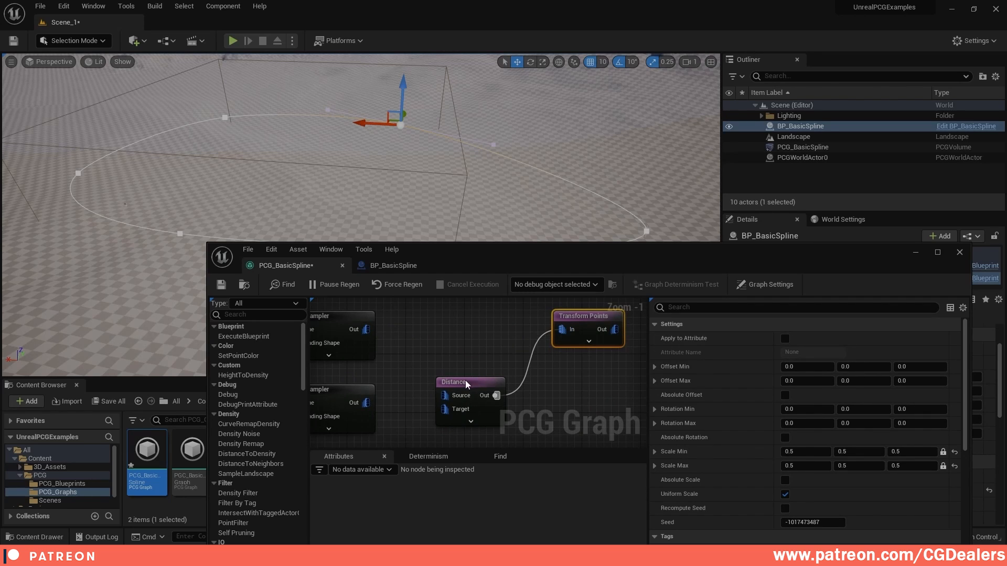
Connect the upper Spline Sampler to the Distance node's Source and the lower one to Target, aligning Transform Points beside it
left_click_drag(467, 388, 467, 351)
right_click_drag(364, 351, 476, 346)
left_click_drag(477, 324, 556, 354)
left_click_drag(477, 398, 555, 369)
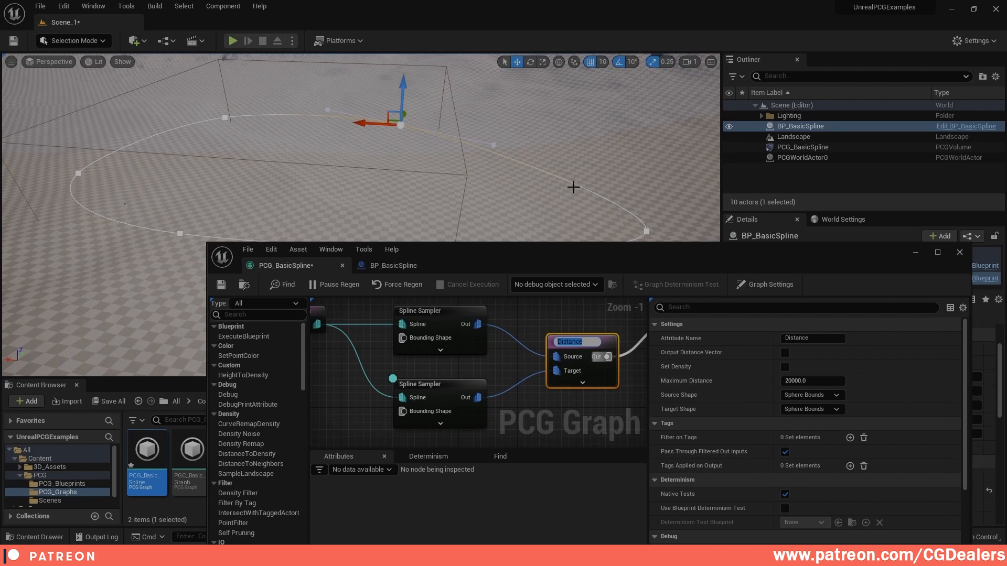
right_click_drag(680, 319, 570, 323)
left_click_drag(571, 328, 587, 344)
Set the Distance node's Maximum Distance to 1000 and enable Set Density
left_click(472, 345)
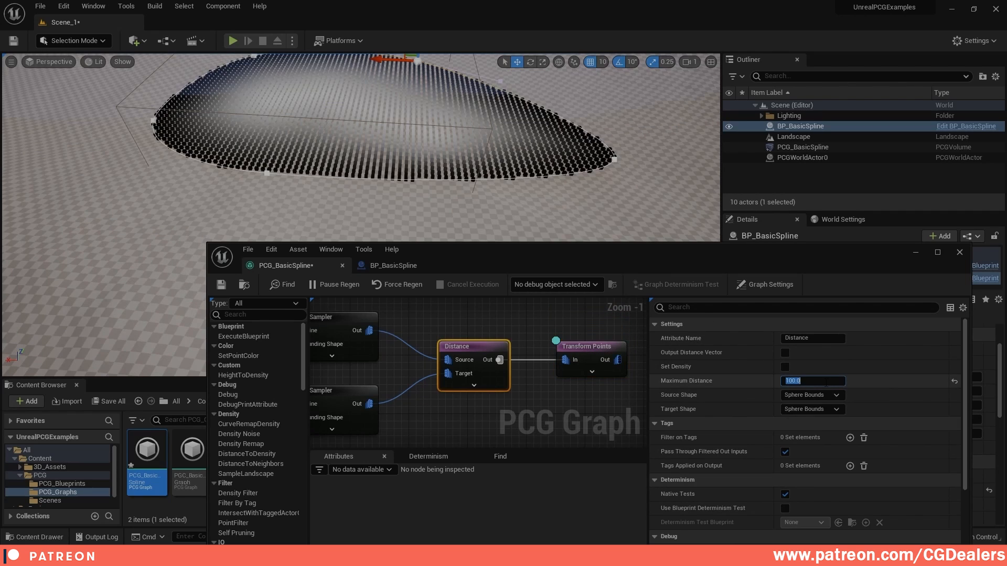
left_click(810, 380)
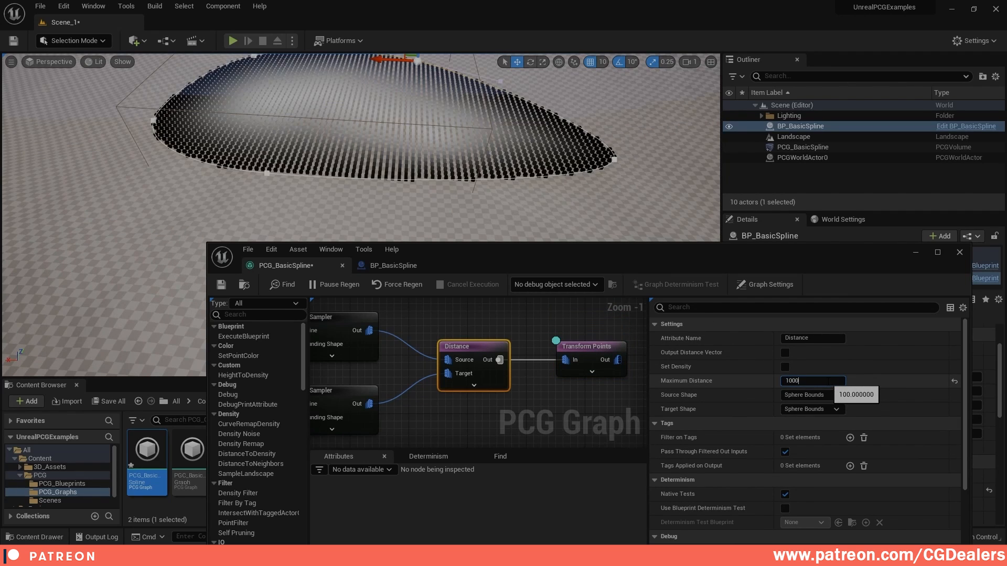
key("Return")
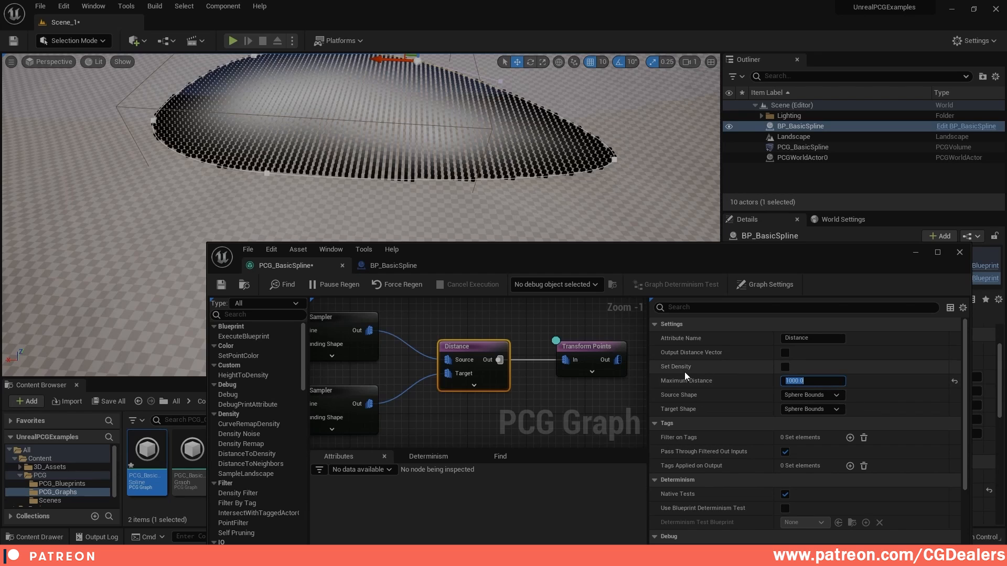
left_click(784, 366)
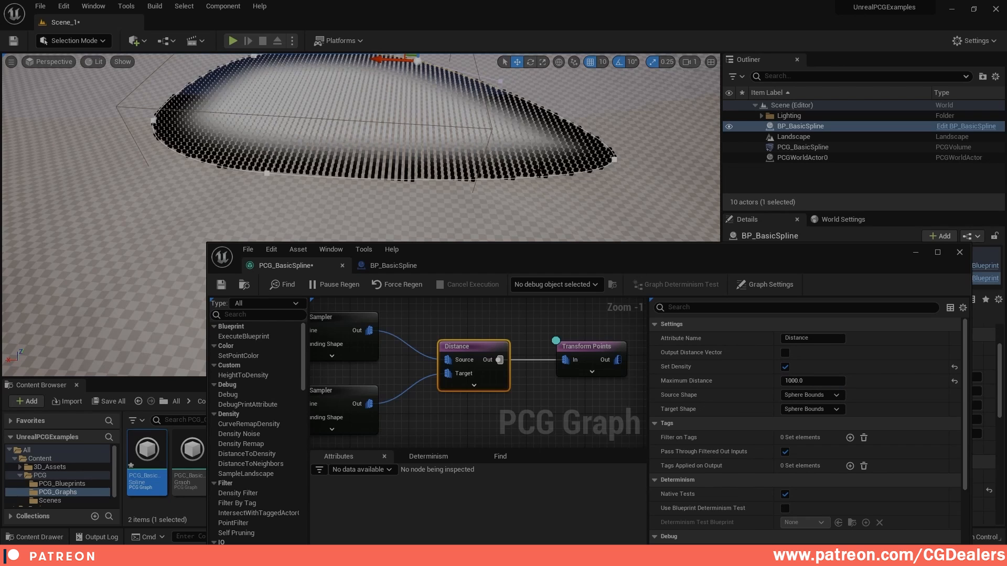
right_click_drag(367, 157, 351, 170)
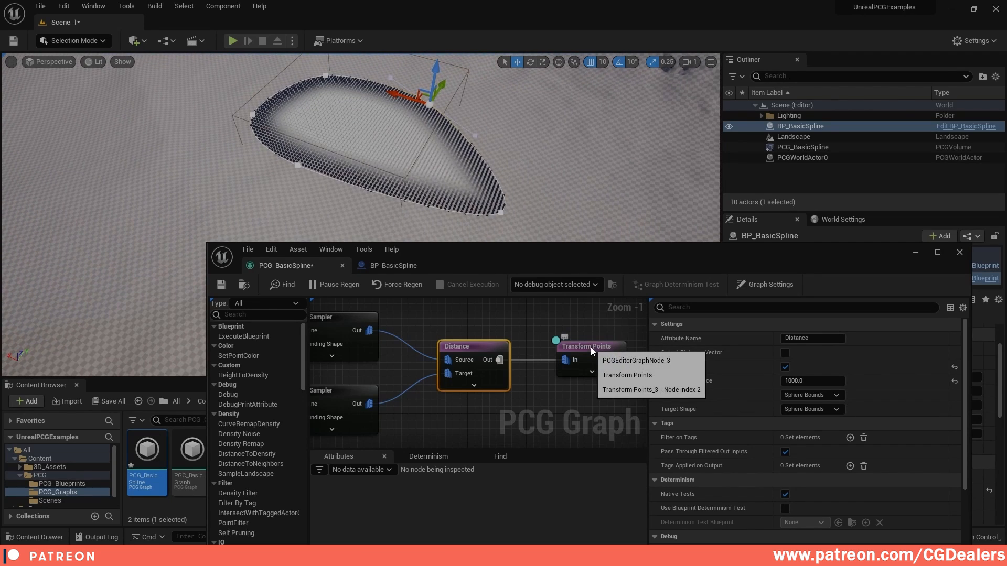
key("ctrl+z")
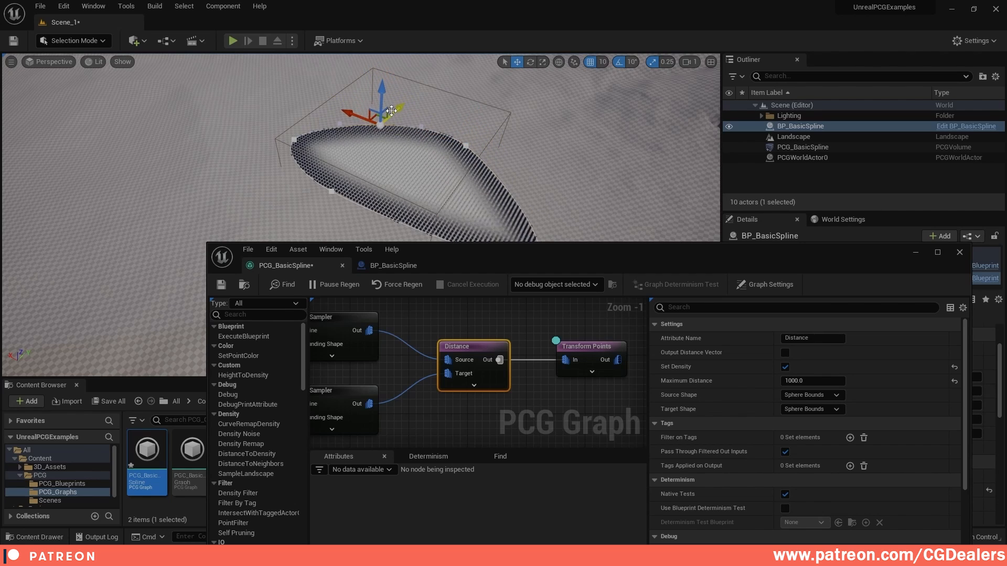
Add a second Get Spline Data node and place it below the existing one
left_click(587, 346)
left_click_drag(525, 251, 466, 212)
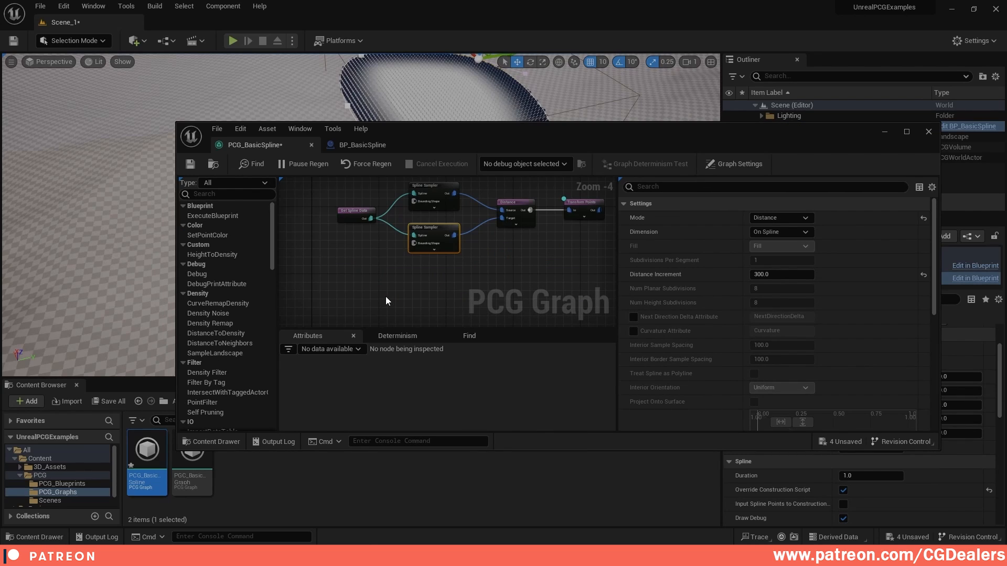
right_click(385, 297)
type("get splie")
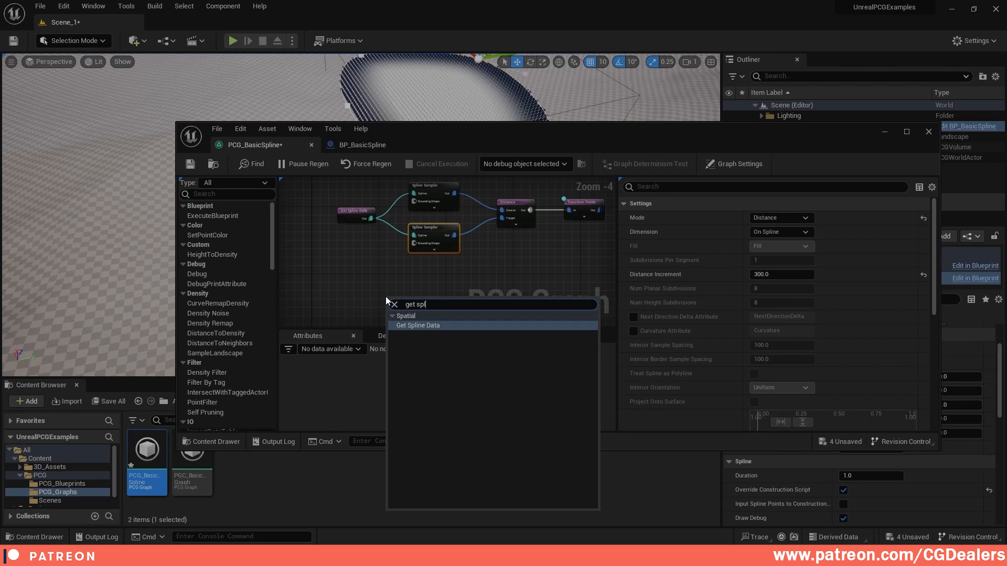
left_click(459, 321)
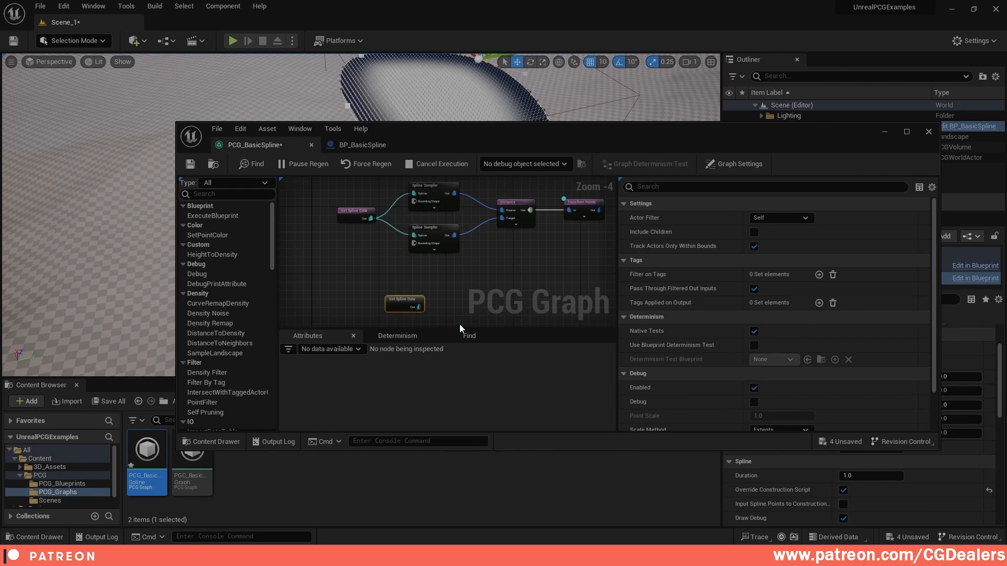
left_click_drag(365, 297, 357, 293)
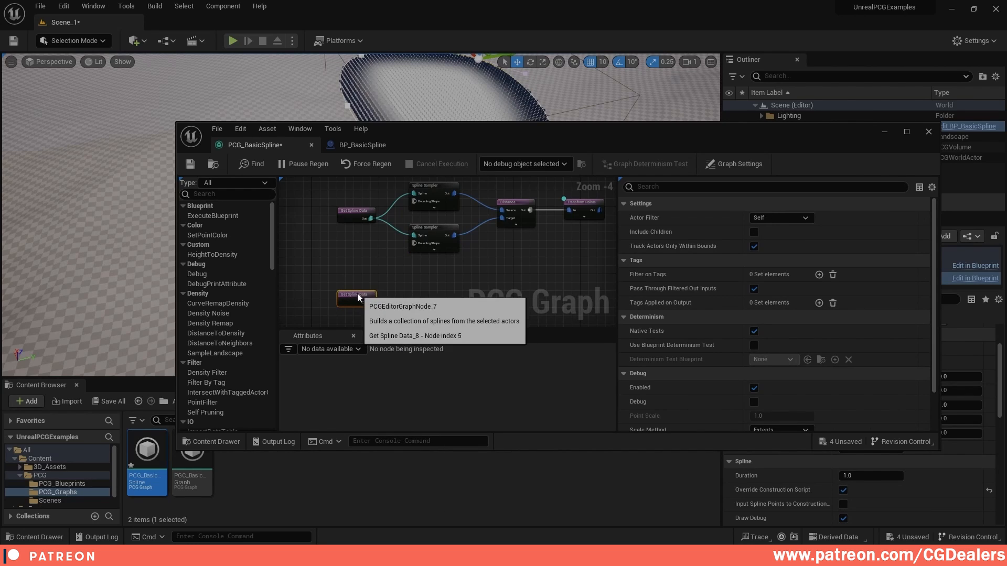
Set the new Get Spline Data node to search All World Actors by the tag PathSpline, and copy the tag
left_click(786, 217)
left_click(763, 259)
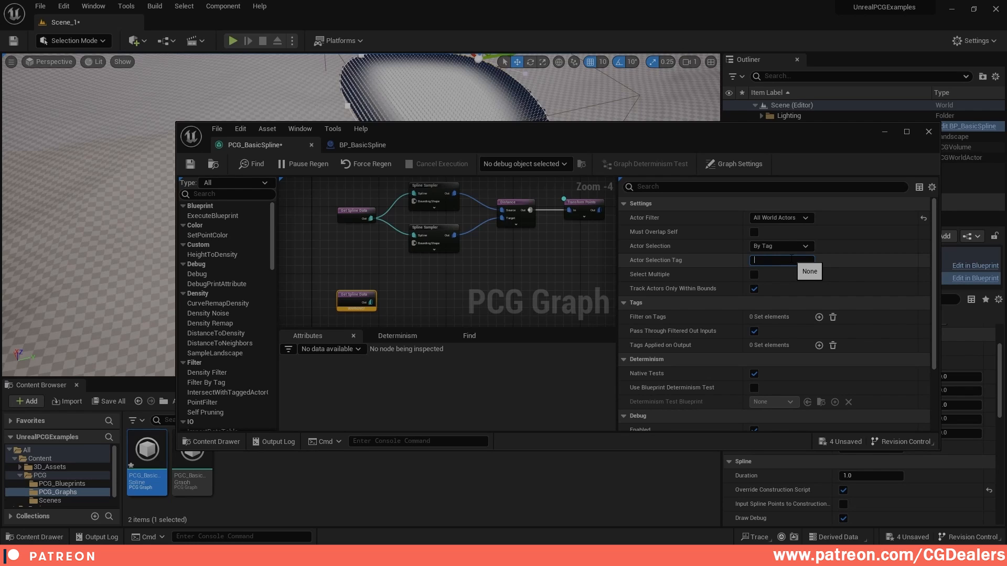
key("Return")
key("ctrl+c")
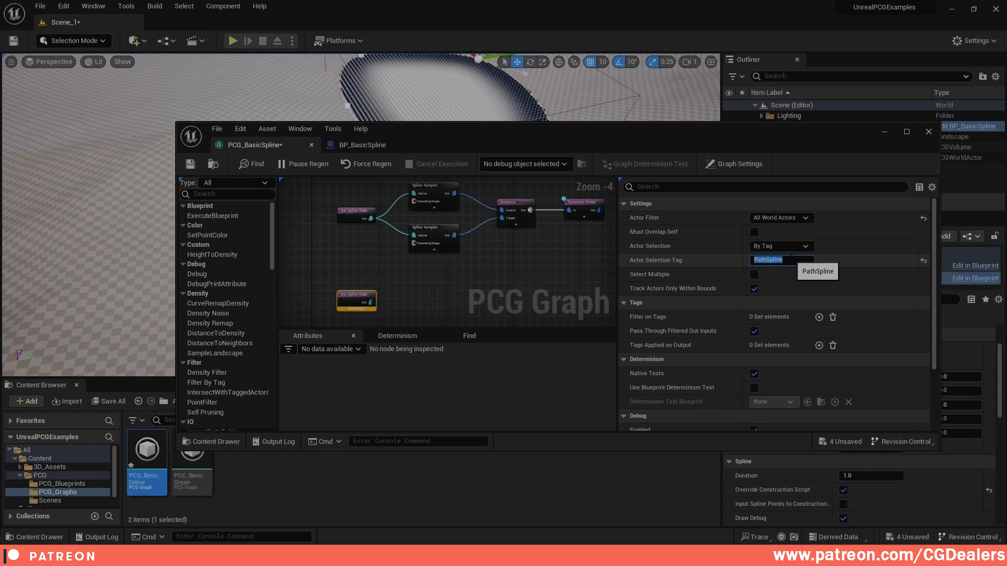
left_click(447, 279)
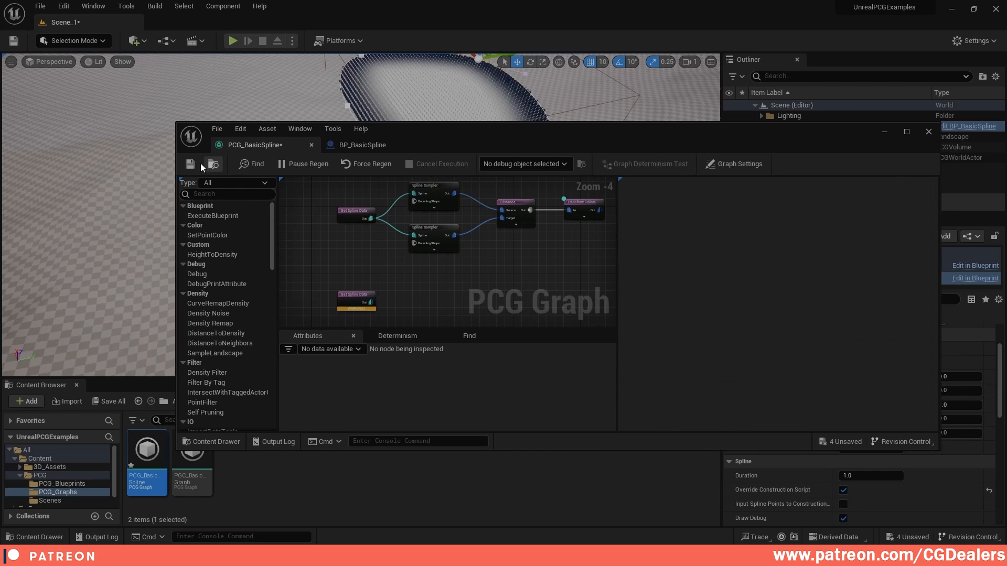
Create an Actor blueprint named BP_PathSpline in the PCG_Blueprints folder
left_click(886, 133)
left_click(80, 483)
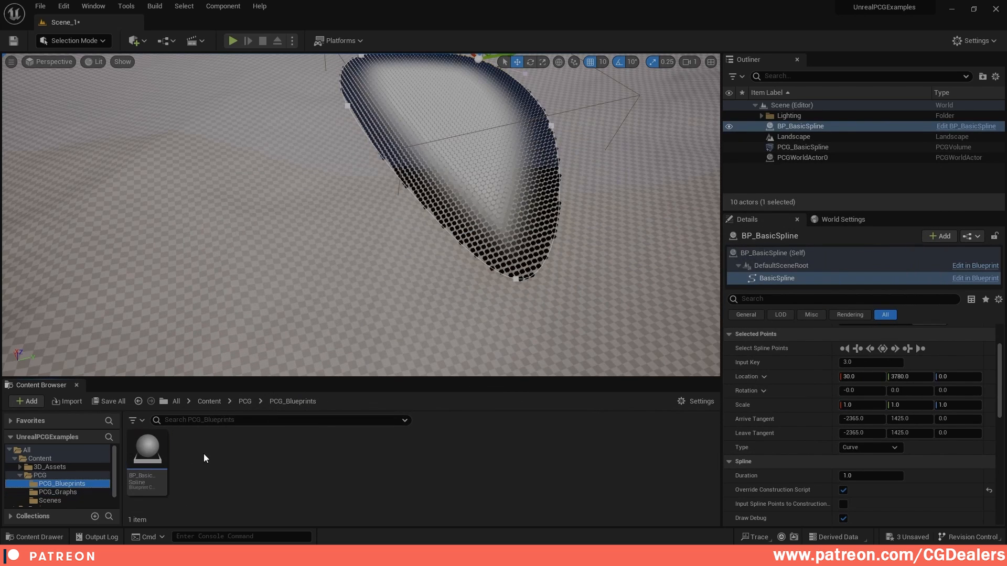
right_click(241, 447)
mouse_move(287, 252)
left_click(480, 259)
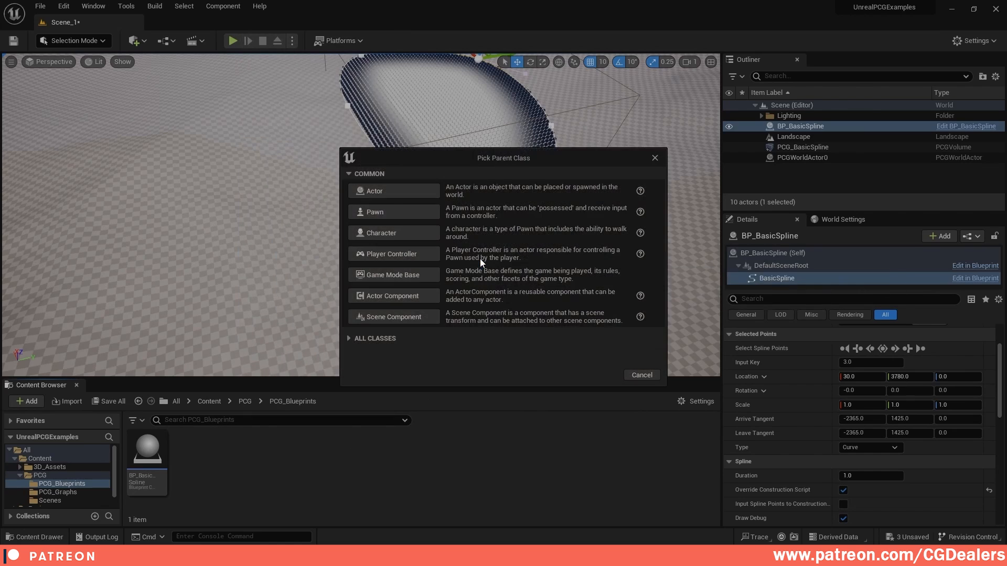
left_click(393, 191)
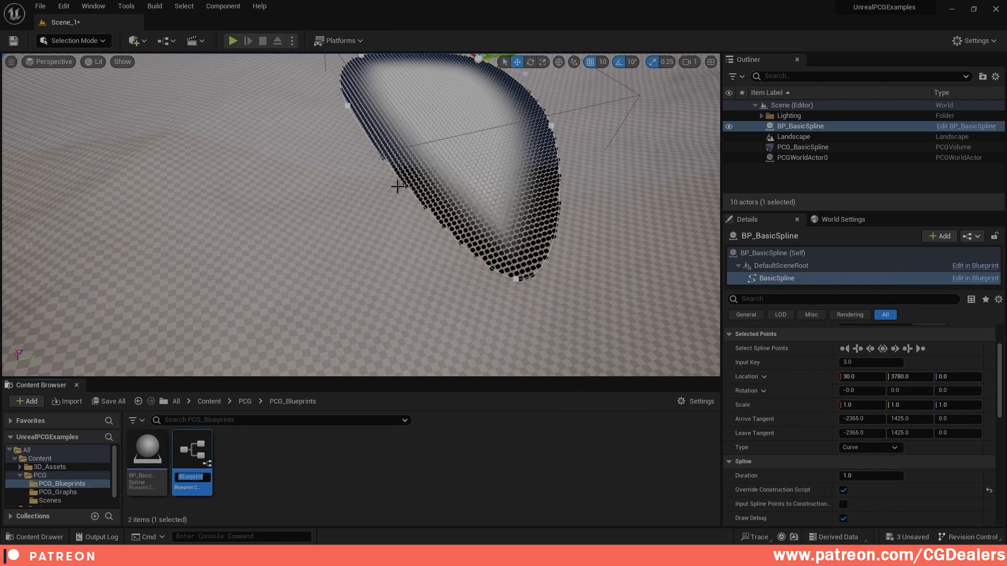
type("BP")
type("_")
type("PathSpli")
type("ne")
key("Return")
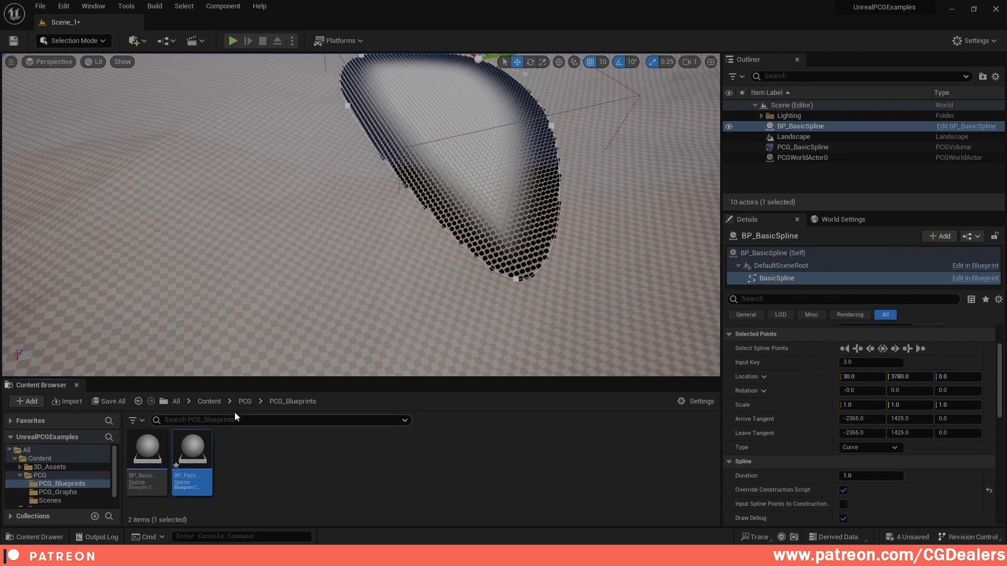
Add a Spline component named PathSpline to the BP_PathSpline blueprint
double_click(188, 458)
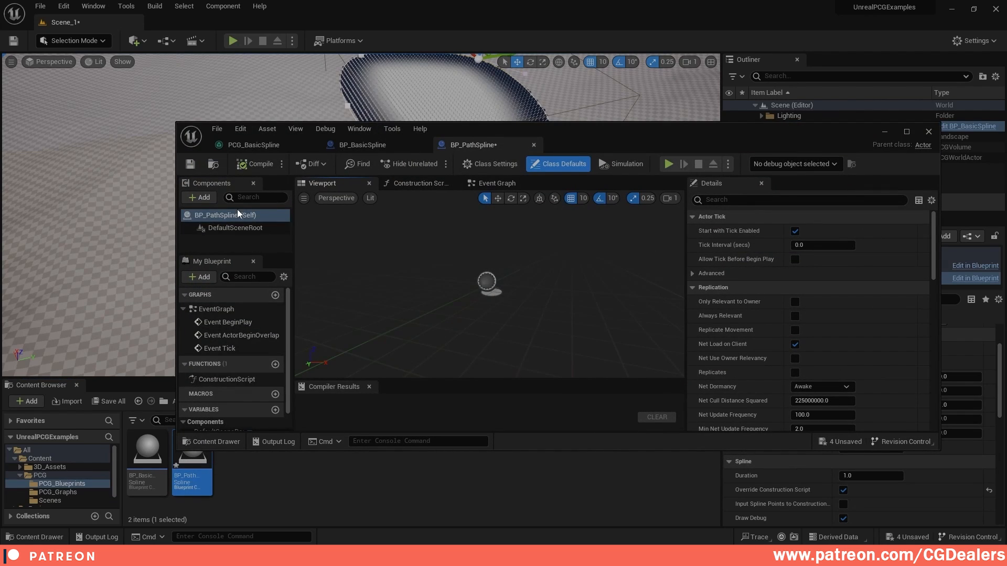
left_click(205, 198)
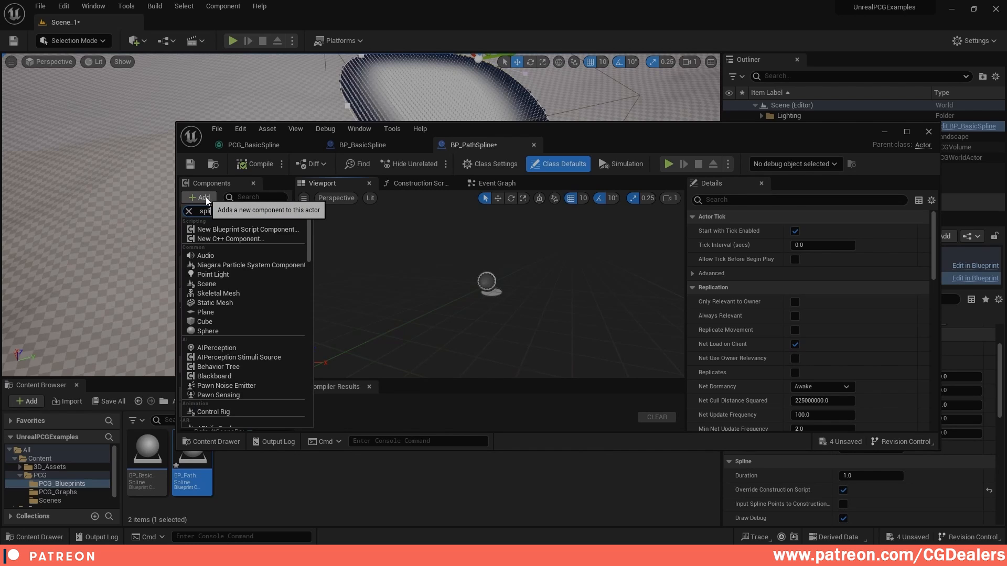
left_click(229, 259)
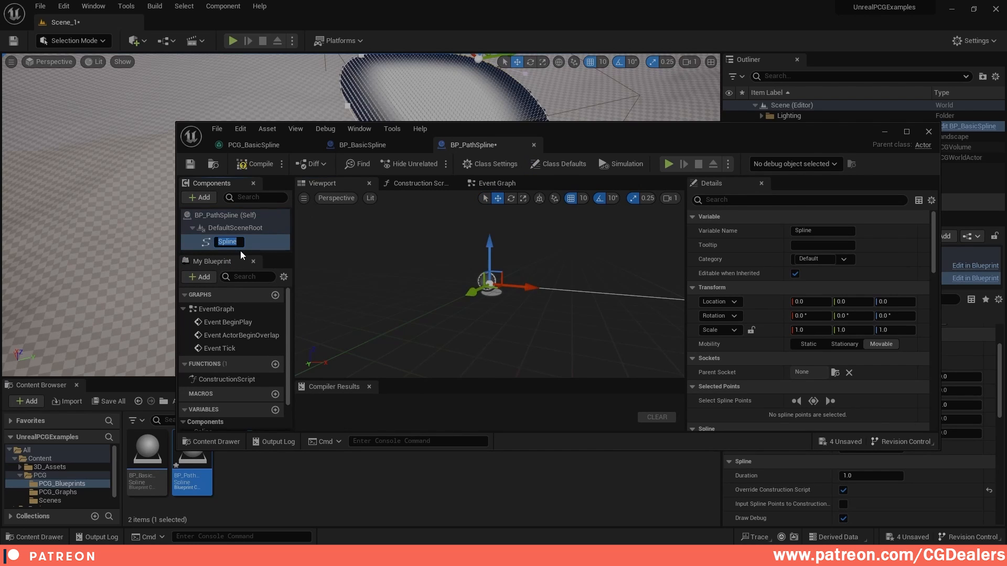
type("PathSpline")
key("Return")
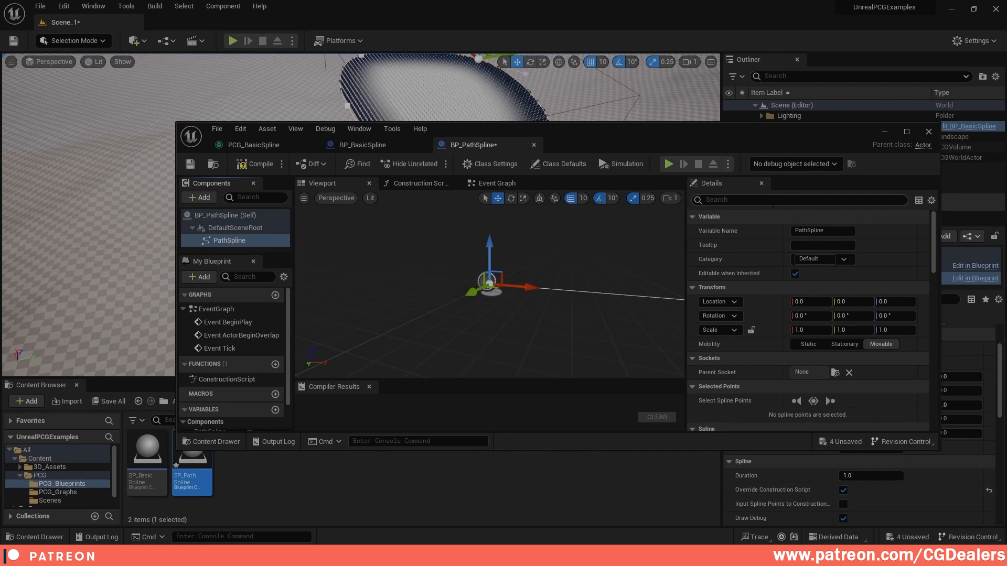
Disable Start with Tick Enabled for BP_PathSpline and add one element to its actor Tags array
left_click(214, 215)
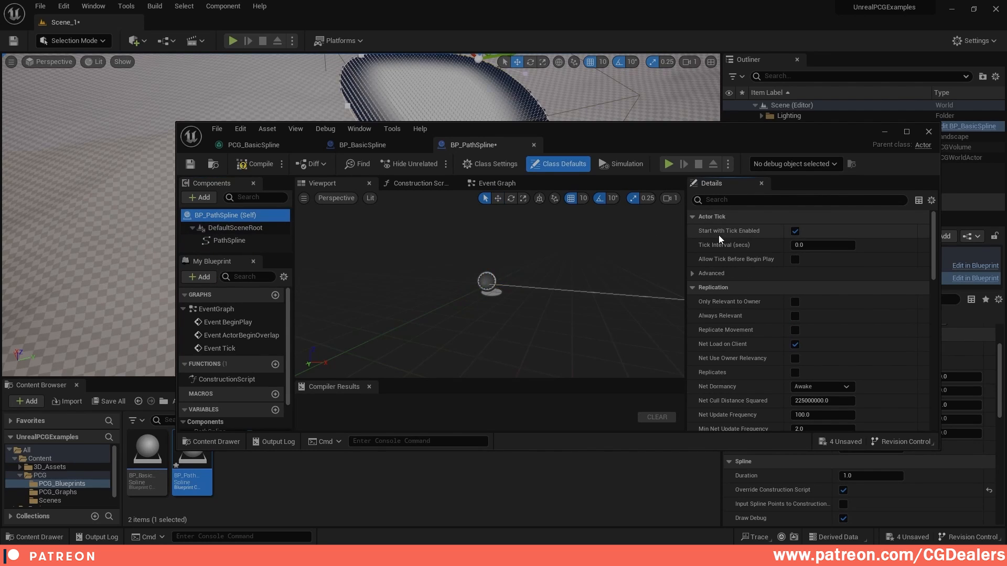
left_click(794, 231)
left_click(768, 203)
type("t")
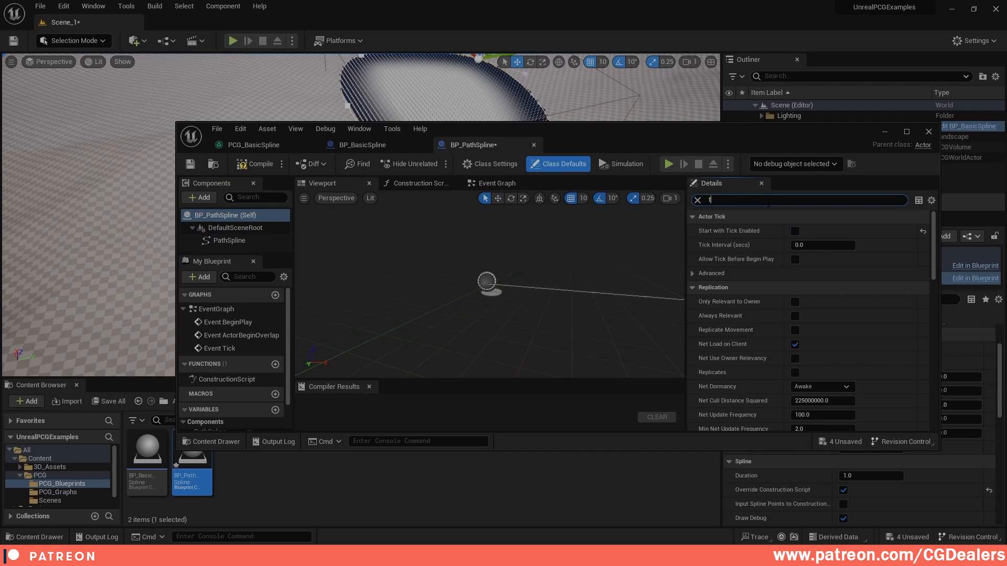
type("ag")
left_click(860, 246)
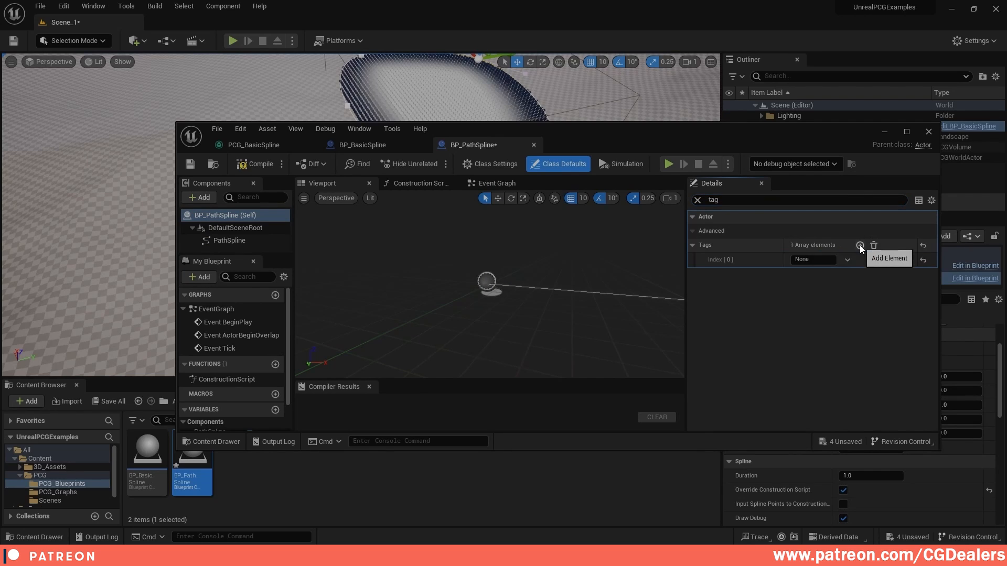
Check the tag setup in BP_BasicSpline and the graph, set the BP_PathSpline actor tag to PathSpline, and compile the blueprint
left_click(361, 147)
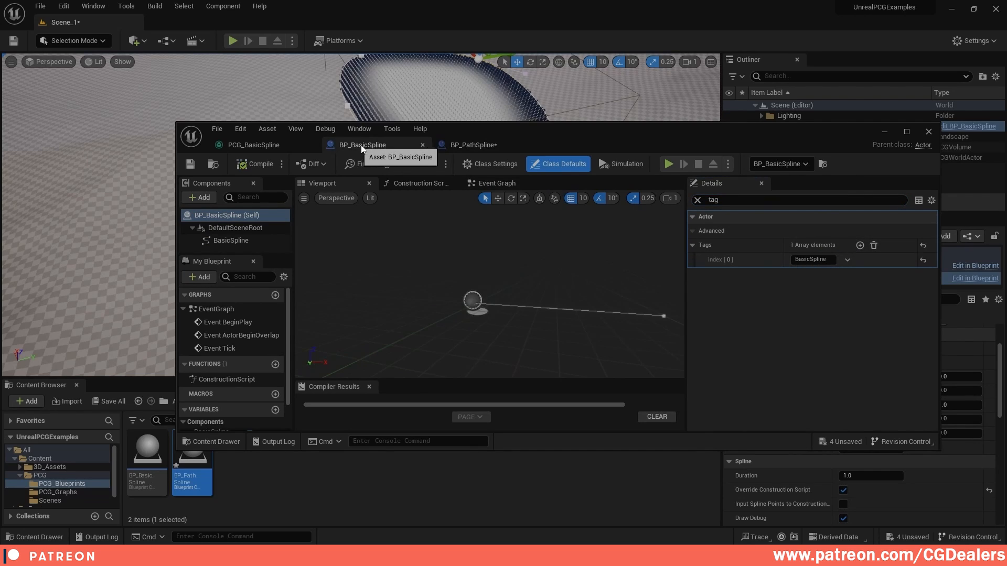
left_click(262, 144)
left_click(356, 303)
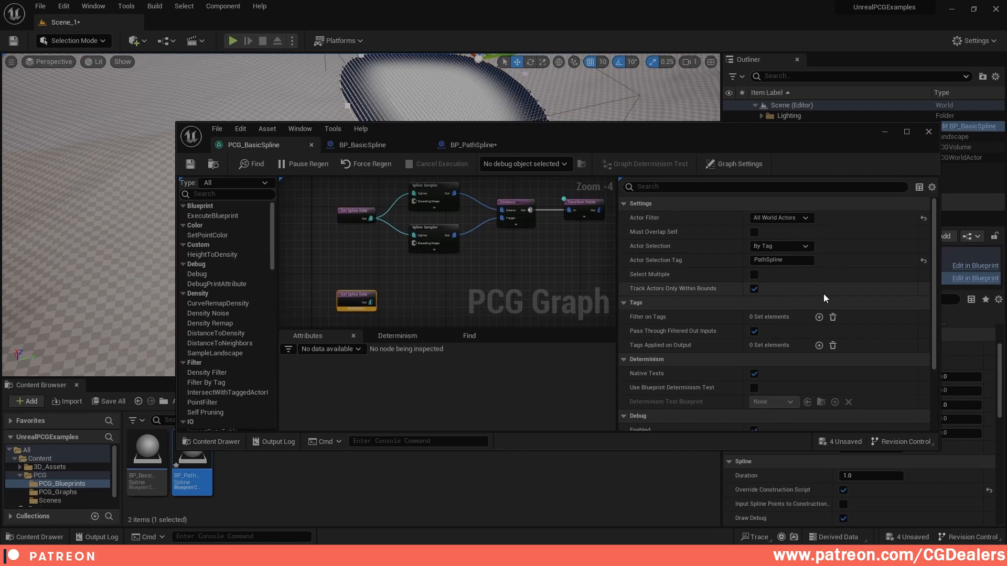
left_click(468, 143)
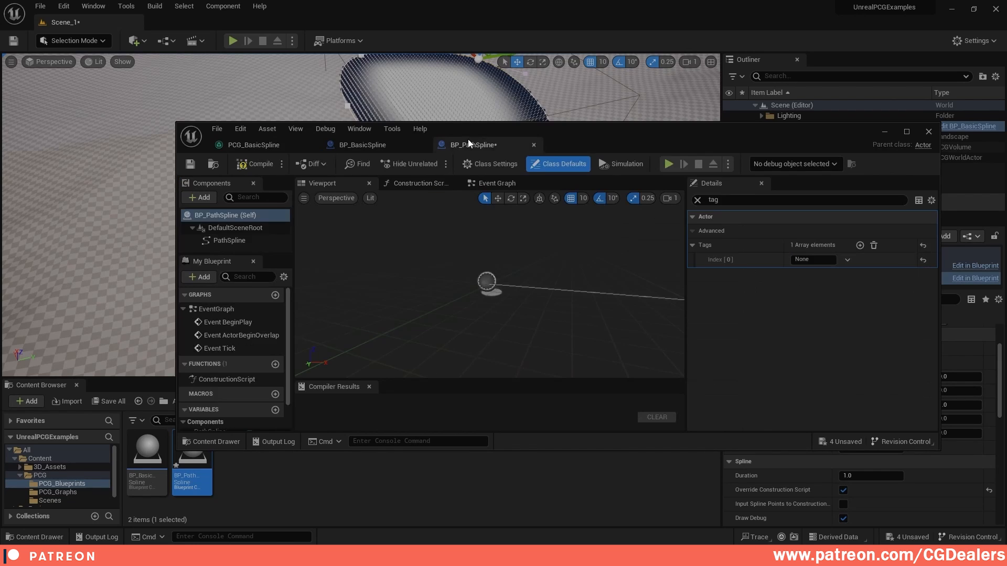
left_click(807, 260)
key("ctrl+v")
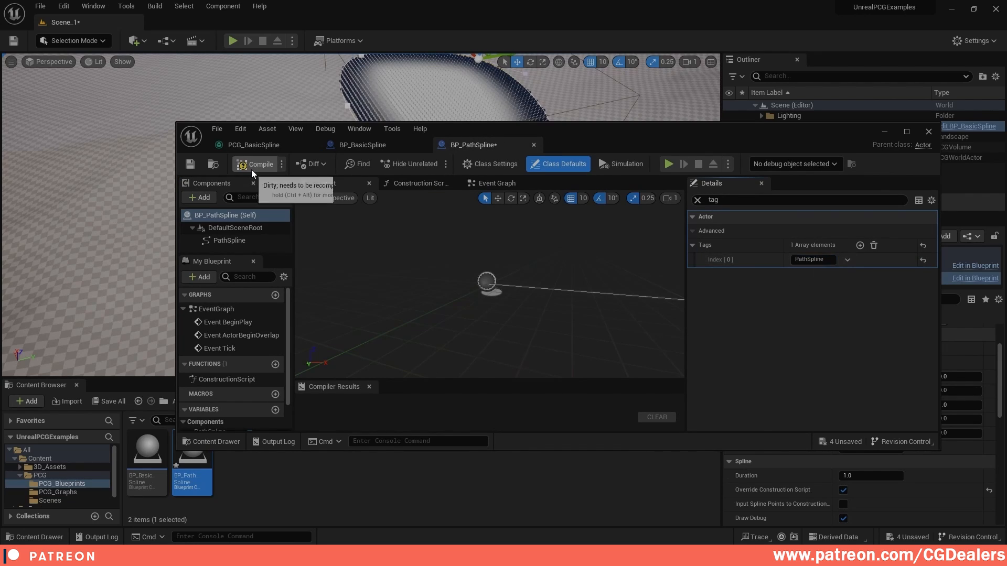
left_click(248, 164)
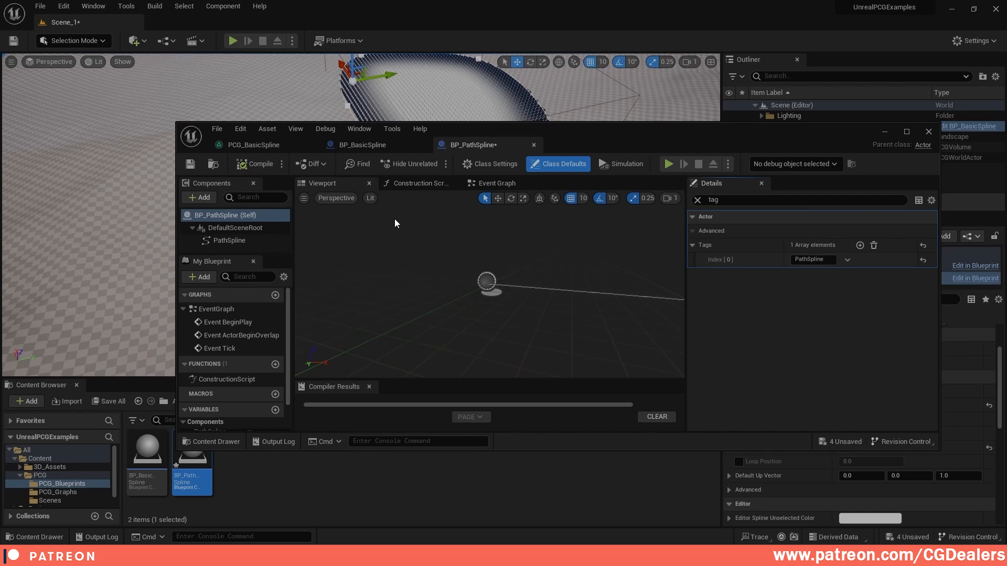
Enable Scale Visualization Width on the PathSpline component and save the BP_PathSpline blueprint
left_click(233, 242)
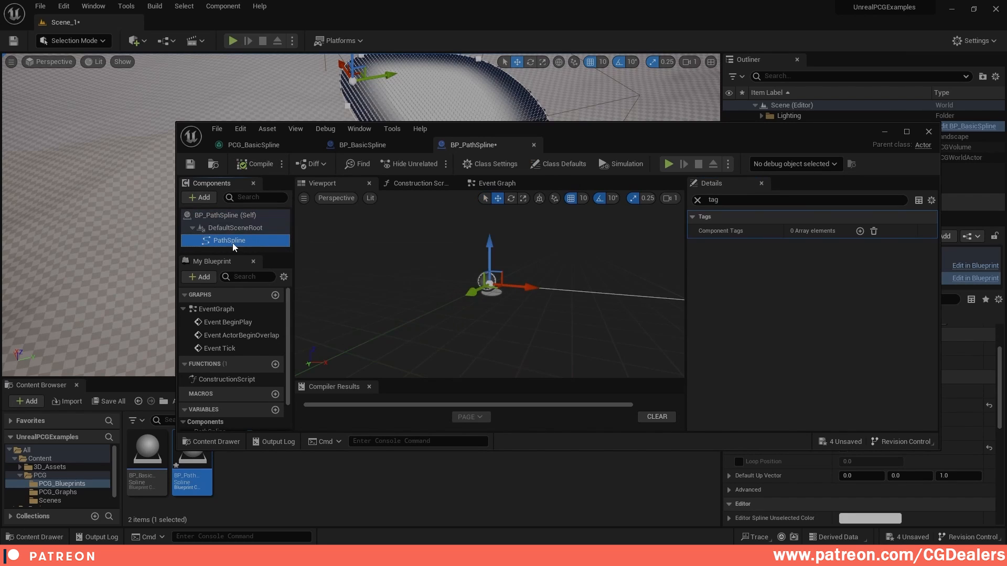
left_click(698, 200)
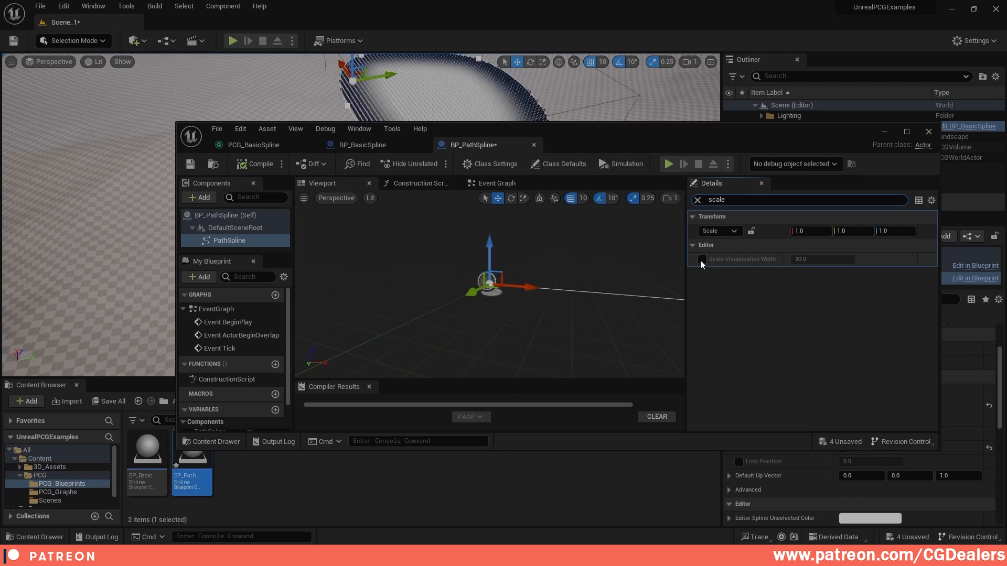
left_click(702, 259)
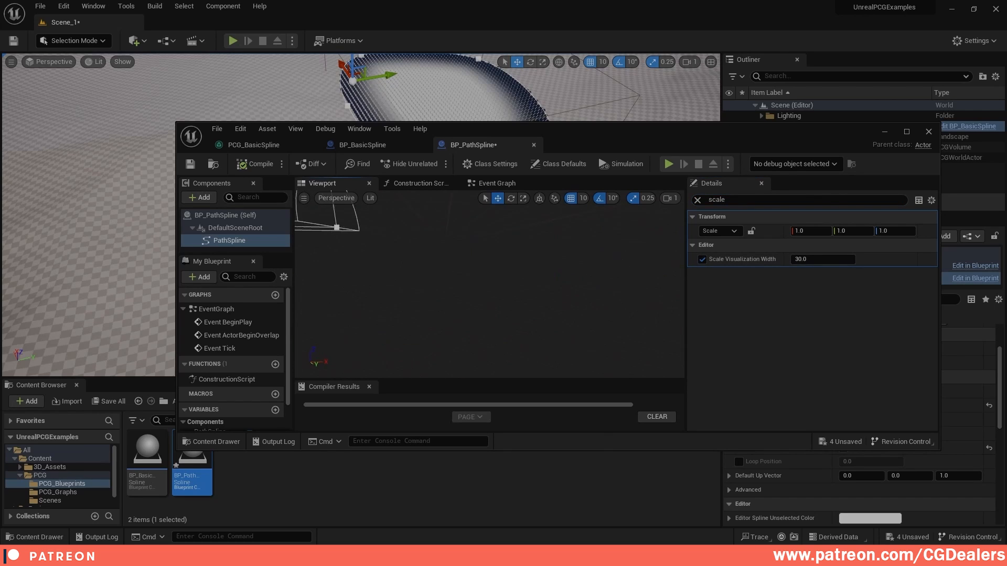
right_click_drag(489, 284, 512, 280)
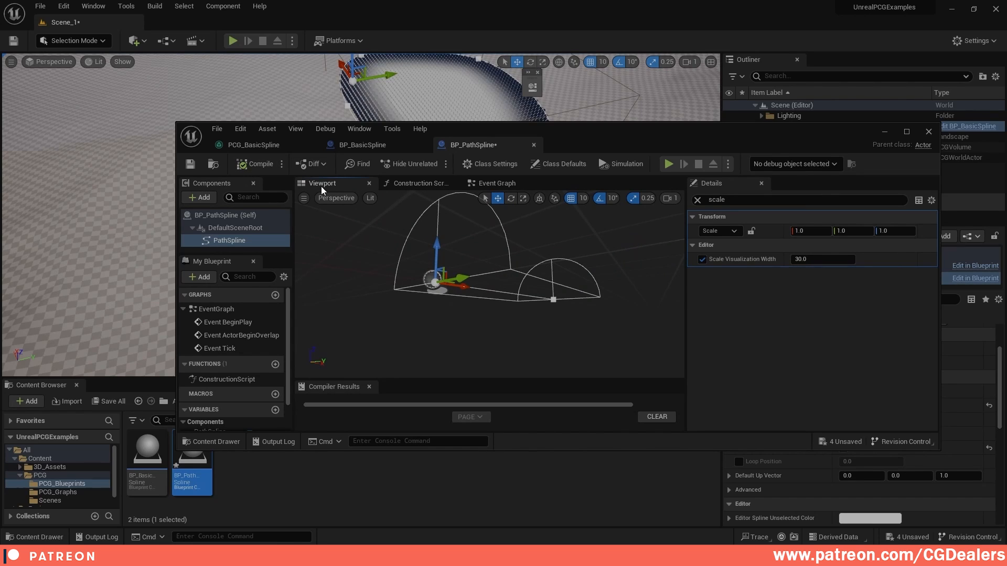
left_click(190, 163)
Place a BP_PathSpline actor in the level, on the ground beside the point-filled spline area
left_click(252, 145)
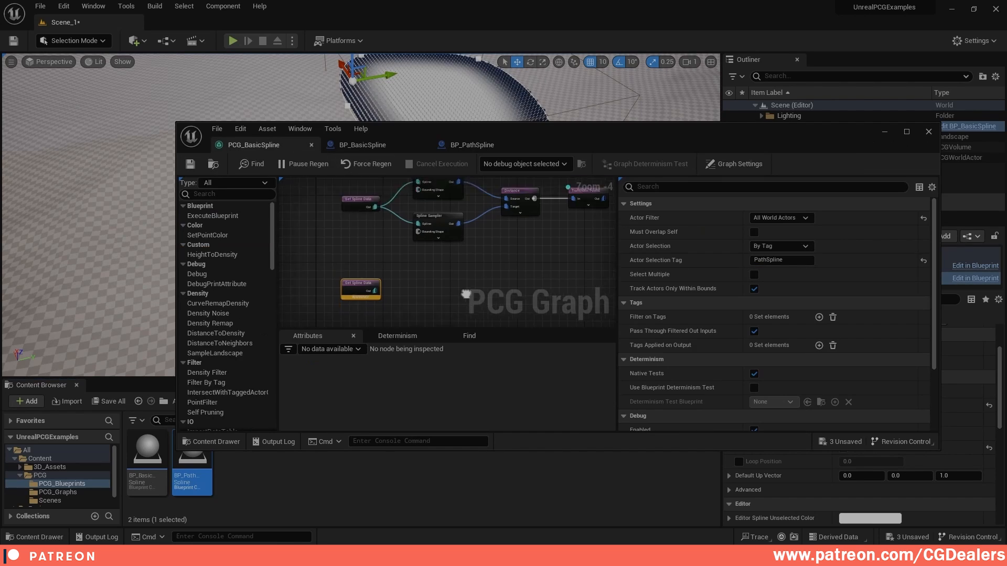
right_click_drag(466, 294, 468, 261)
scroll(365, 258, "up", 3)
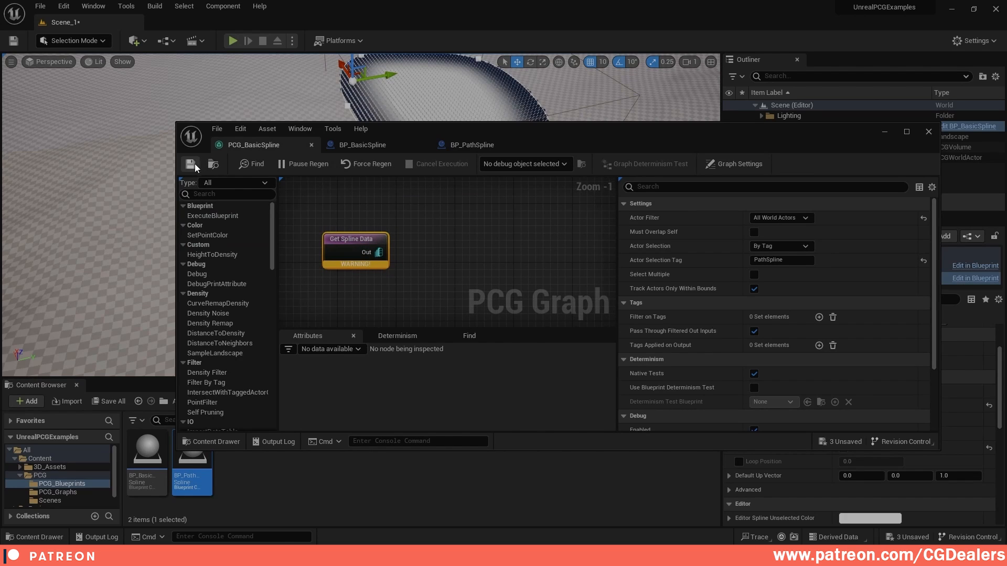
left_click(884, 135)
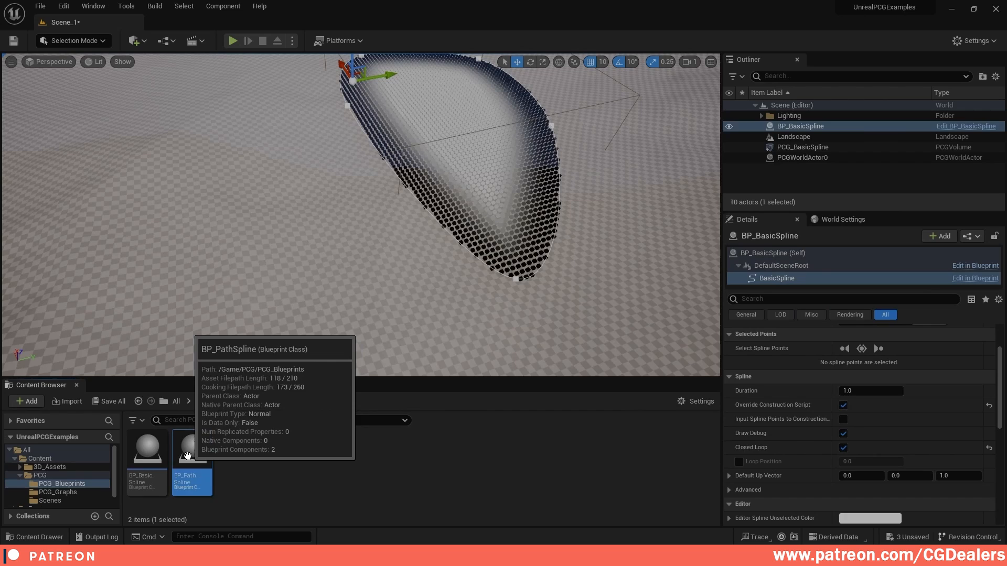
left_click_drag(357, 267, 357, 267)
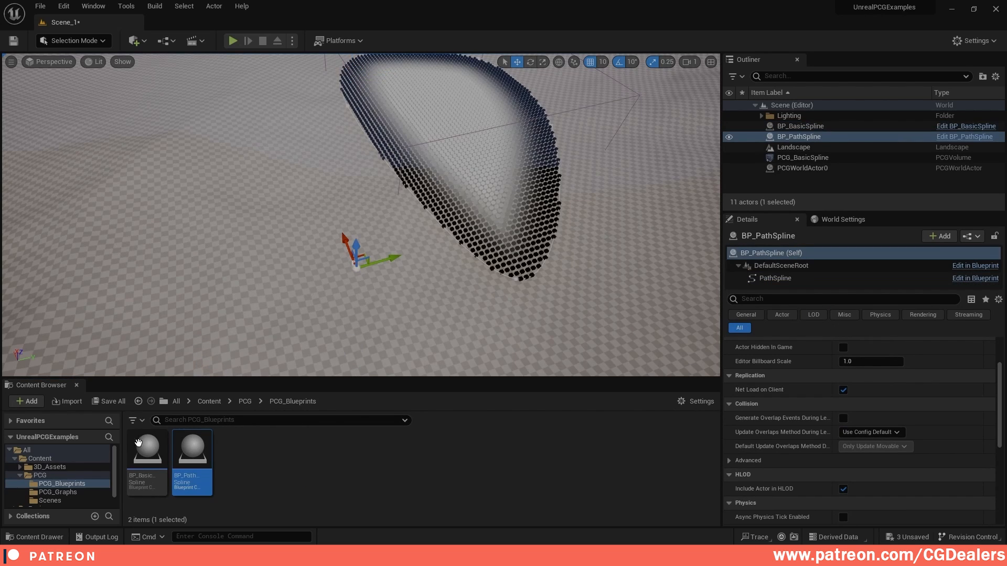
Add a Spline Sampler node to the PCG_BasicSpline graph and feed its Spline input from the PathSpline Get Spline Data node
left_click(57, 491)
double_click(148, 450)
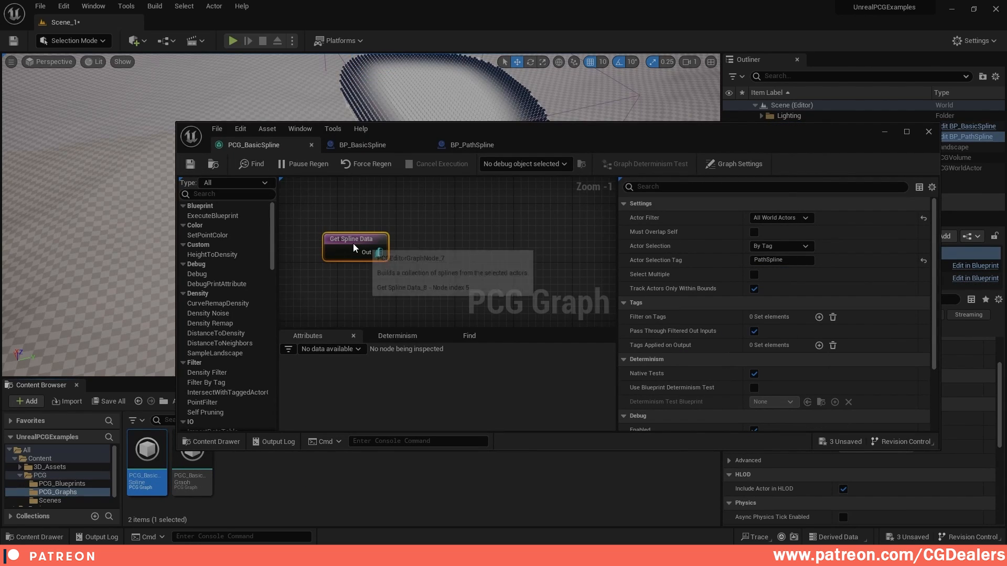
left_click_drag(354, 248, 351, 259)
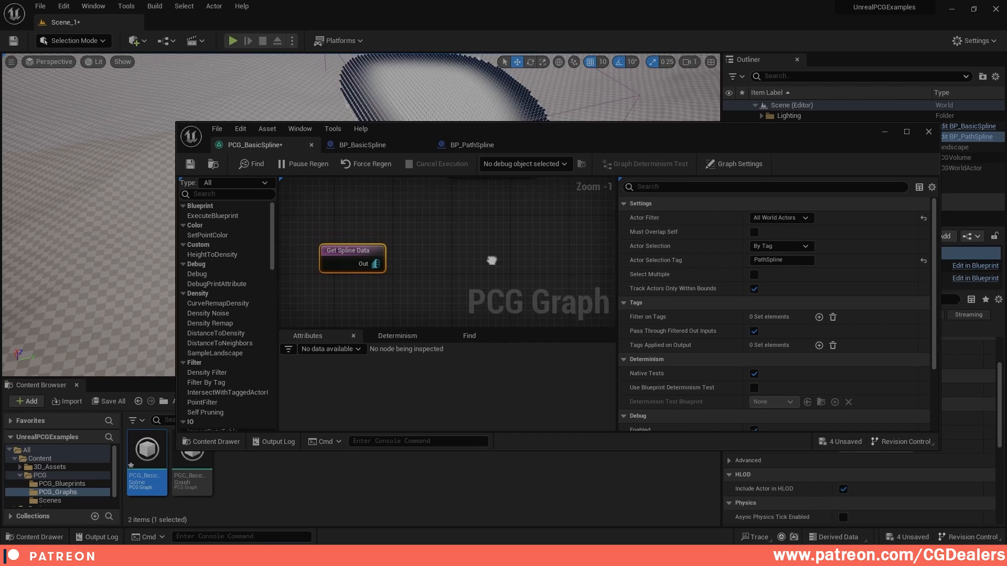
scroll(415, 275, "down", 3)
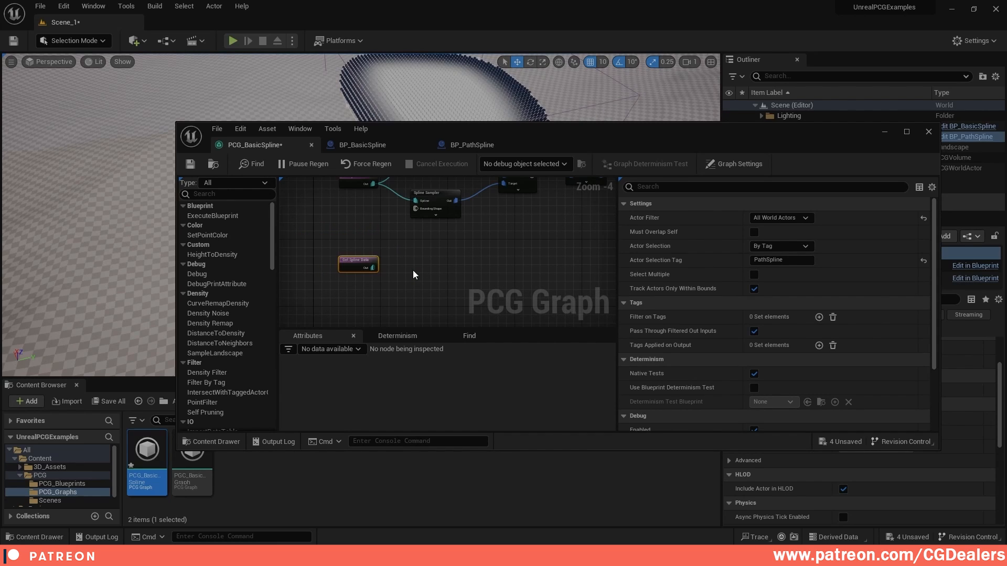
right_click(415, 275)
type("spline")
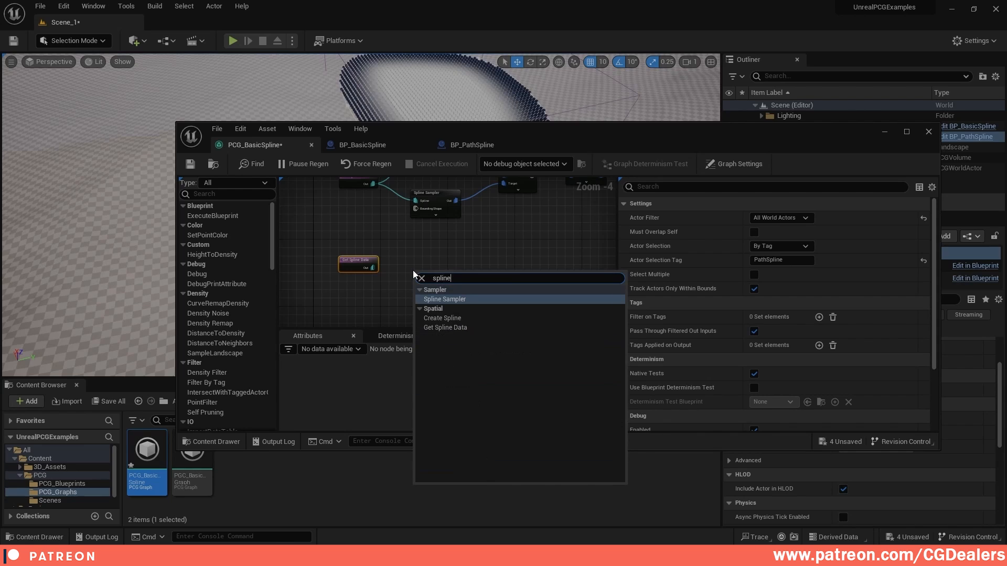
key("Return")
scroll(414, 271, "up", 3)
left_click_drag(431, 275, 420, 244)
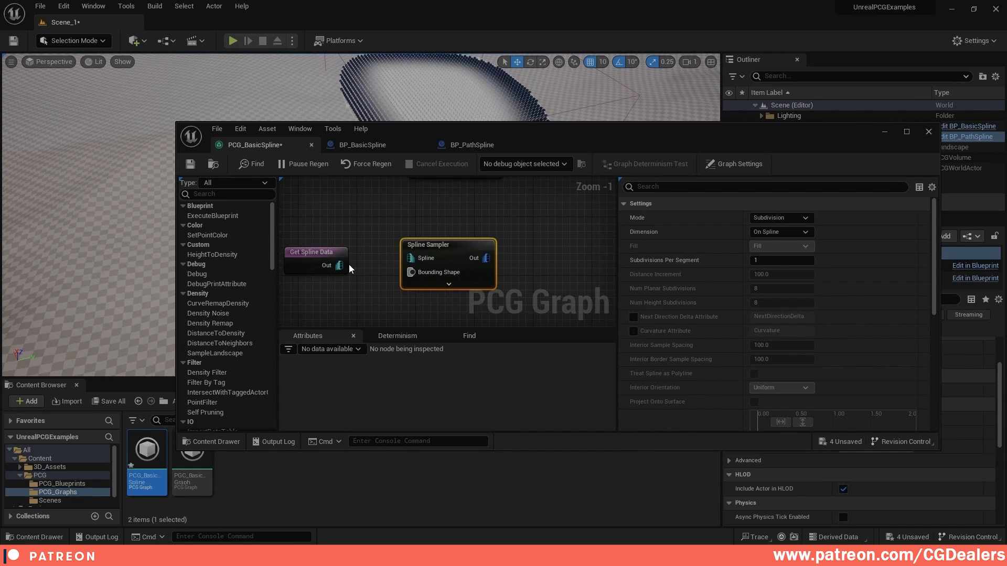
left_click_drag(340, 265, 437, 269)
Straighten the connection between the PathSpline Get Spline Data node and its Spline Sampler
key("ctrl+a")
type("q")
right_click_drag(563, 233, 530, 227)
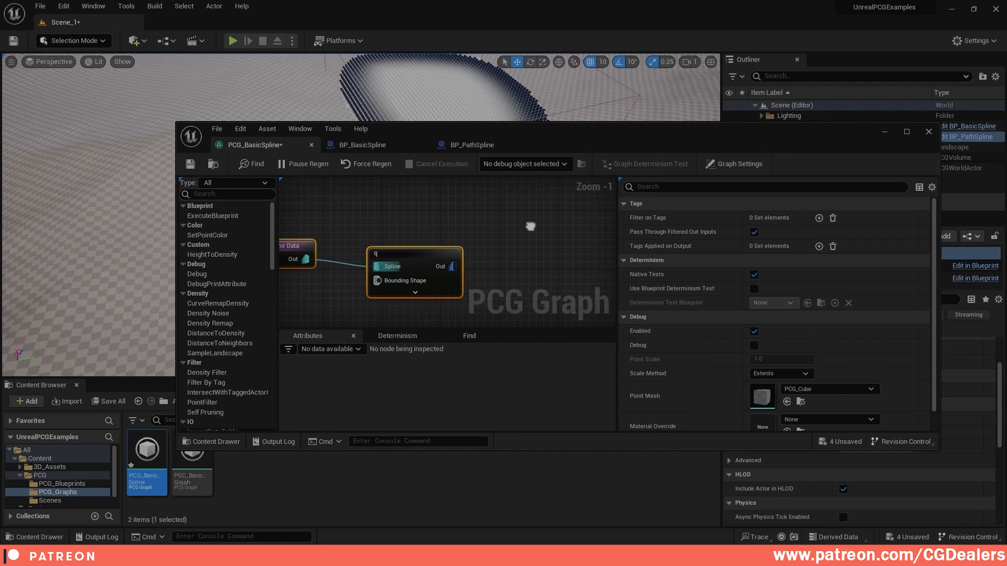
left_click_drag(488, 197, 274, 321)
key("ctrl+z")
key("q")
right_click_drag(533, 247, 470, 244)
Set the new Spline Sampler's mode to Distance
left_click(402, 243)
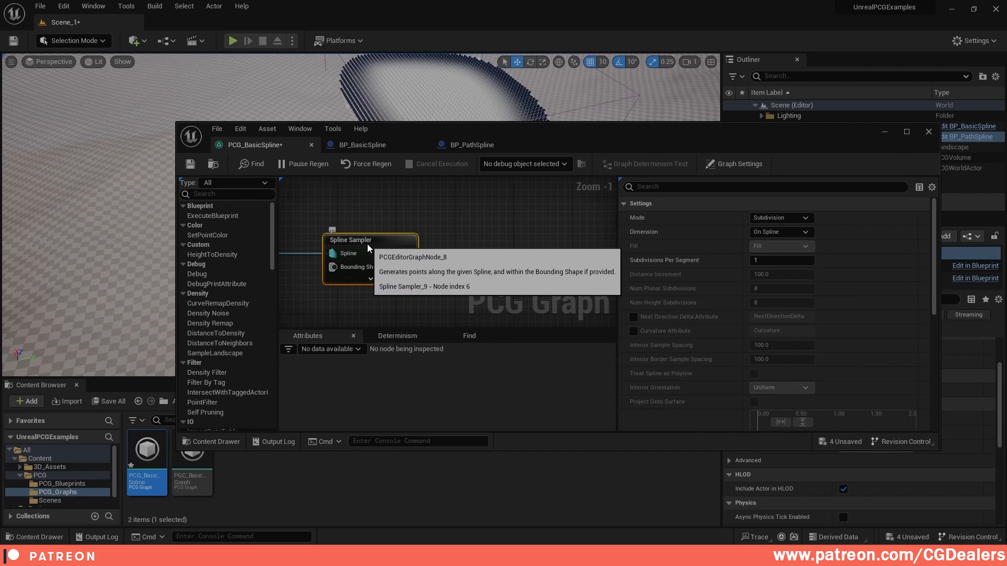
left_click(789, 219)
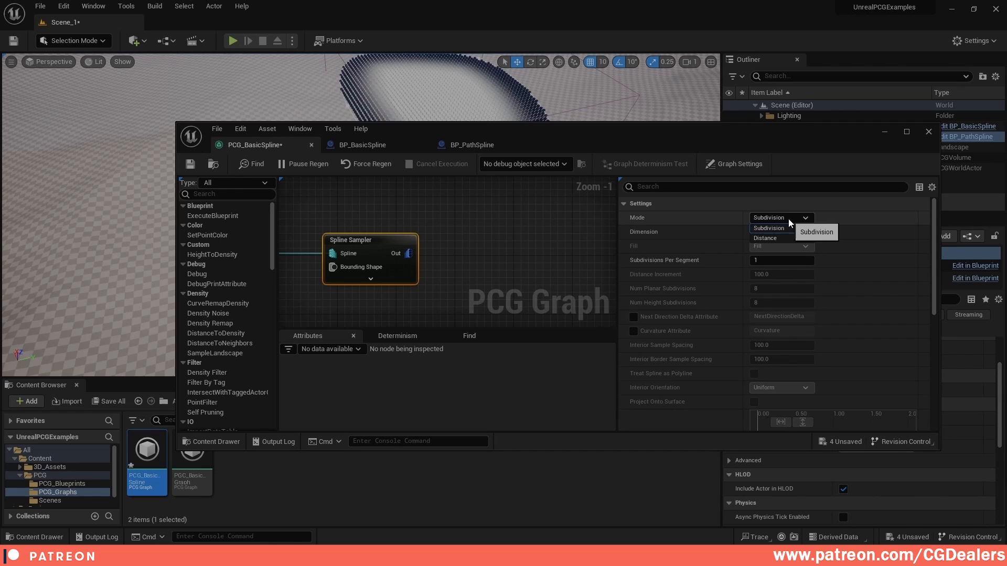
left_click(763, 238)
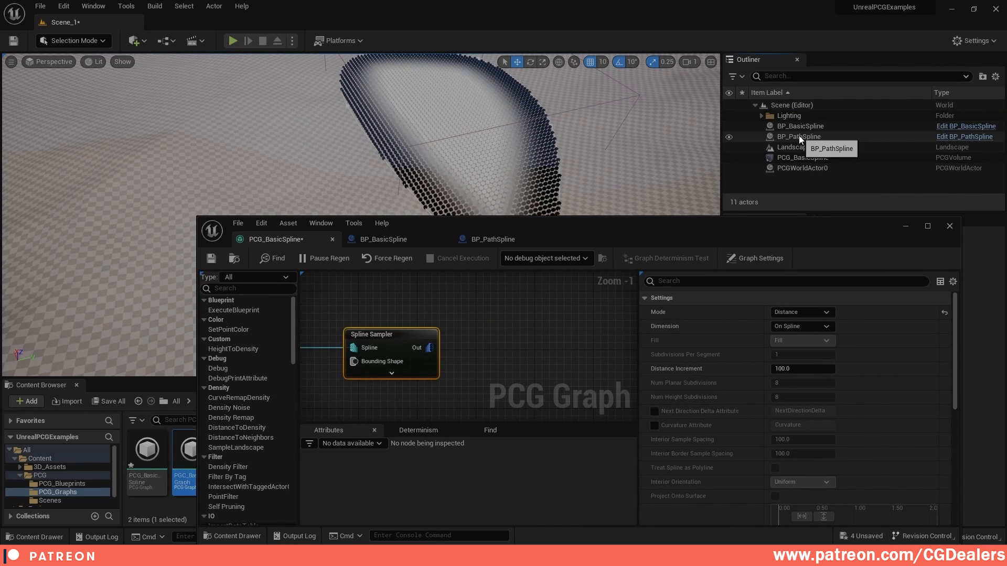
Move the BP_PathSpline actor close to the edge of the point-filled area and rotate its spline toward the points
left_click(804, 137)
key("f")
right_click_drag(428, 153, 383, 175)
left_click_drag(378, 196, 434, 194)
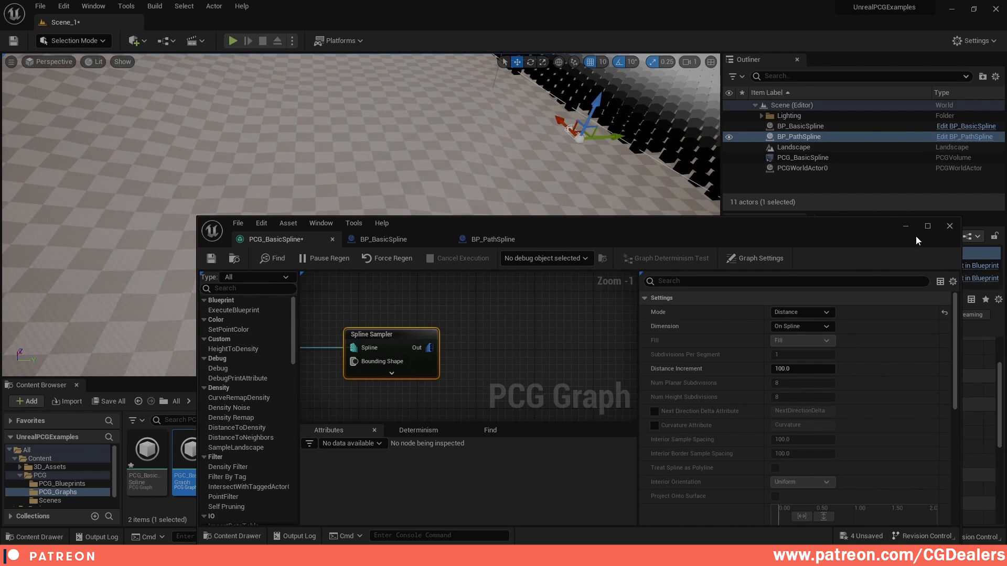
left_click(905, 226)
right_click_drag(578, 166, 656, 125)
key("e")
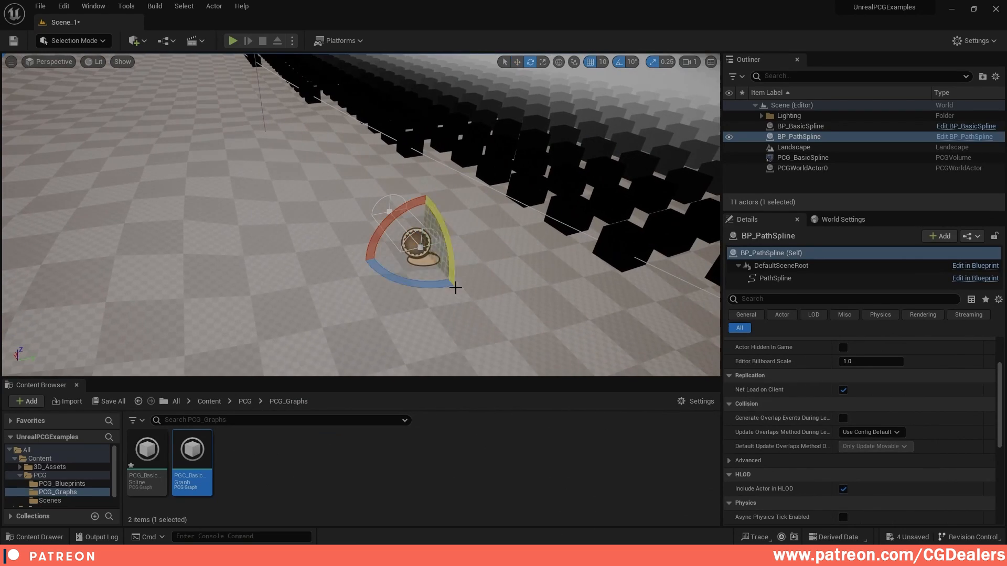
left_click_drag(455, 287, 447, 233)
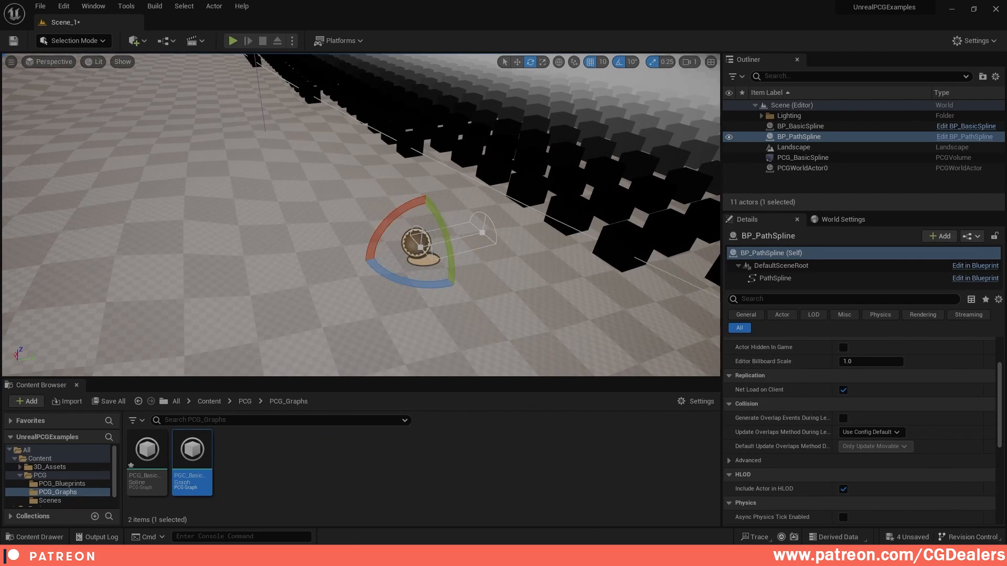
Extend the path spline from its end point with several new points, winding it across the point-filled area to the far side
right_click_drag(447, 233, 335, 179)
left_click(333, 172)
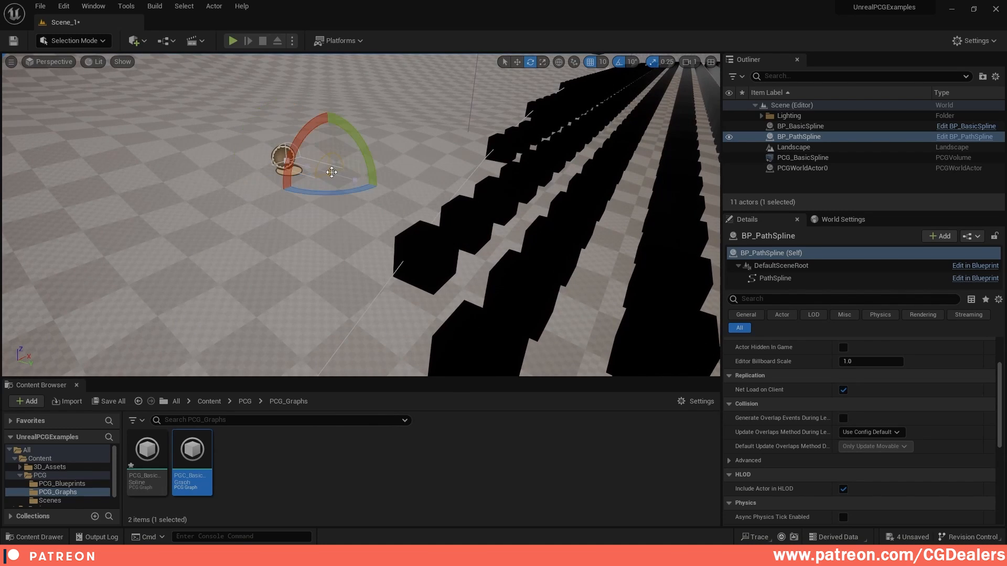
right_click_drag(431, 177, 339, 187)
key("w")
left_click_drag(329, 195, 456, 209)
right_click_drag(456, 209, 467, 168)
left_click_drag(373, 159, 578, 131)
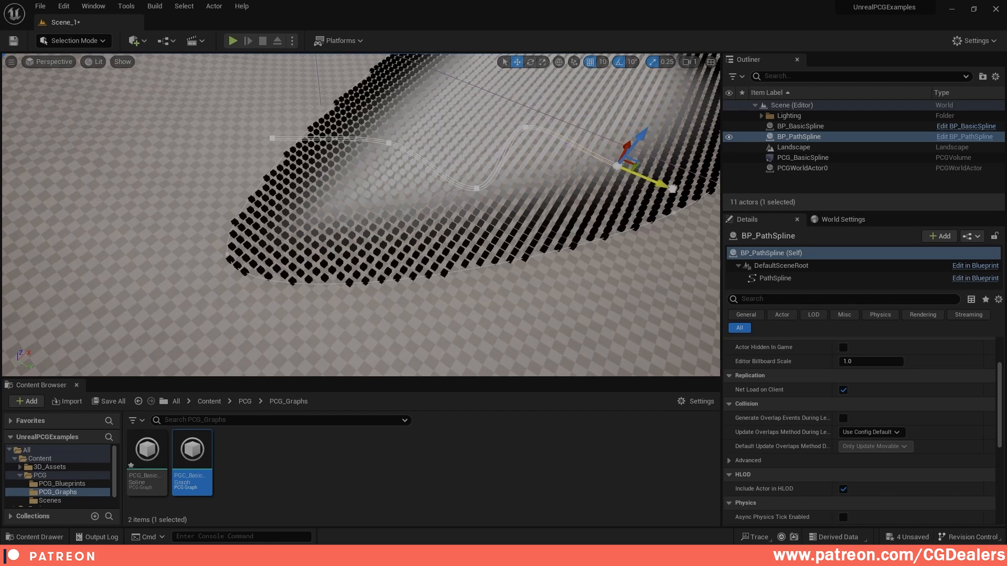
right_click_drag(626, 167, 563, 177)
left_click_drag(563, 177, 652, 204)
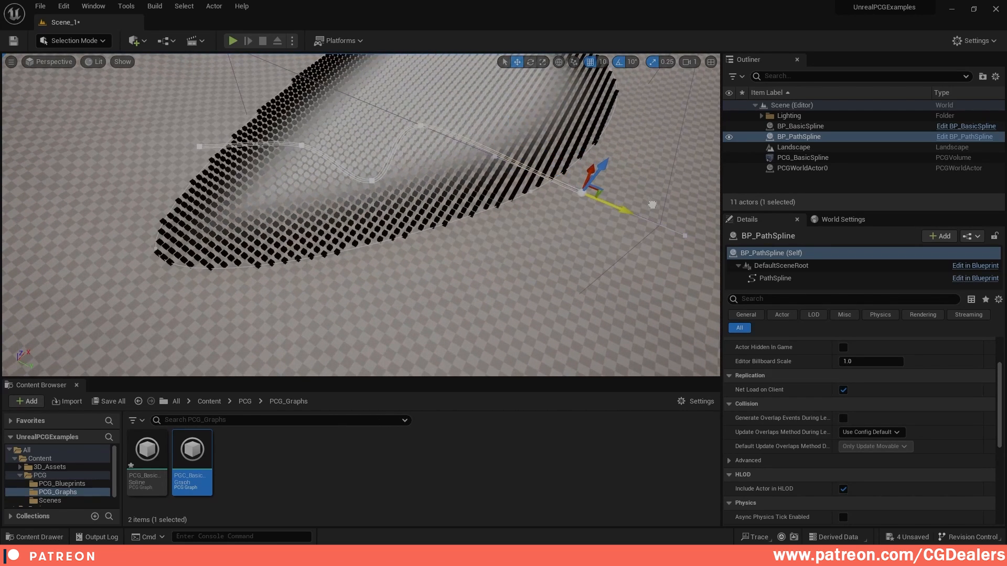
left_click_drag(588, 168, 664, 159)
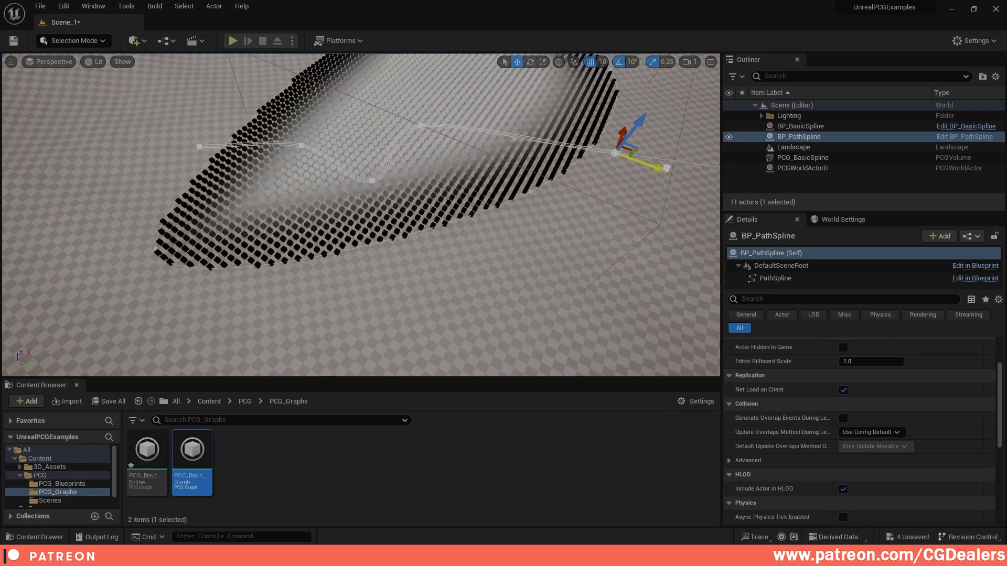
Scale the PathSpline's points one after another across their width to broaden the path along its whole length
right_click_drag(665, 158, 588, 167)
right_click_drag(372, 217, 353, 220)
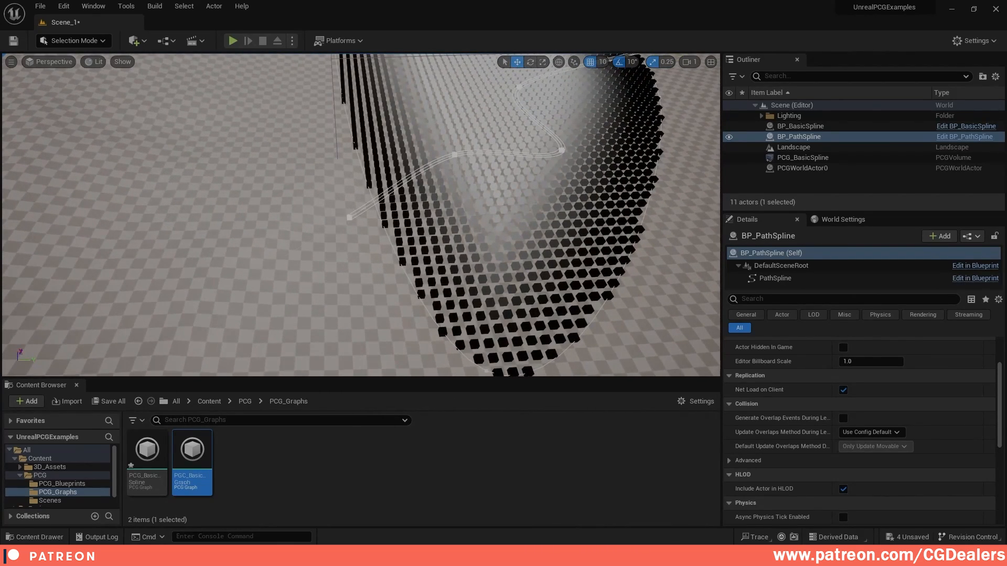
left_click(349, 217)
key("r")
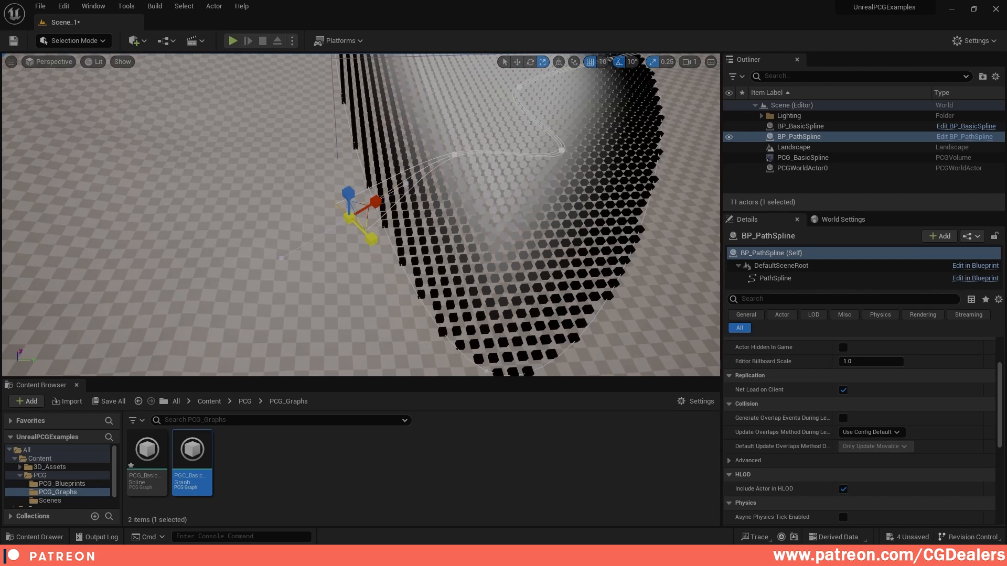
left_click(455, 155)
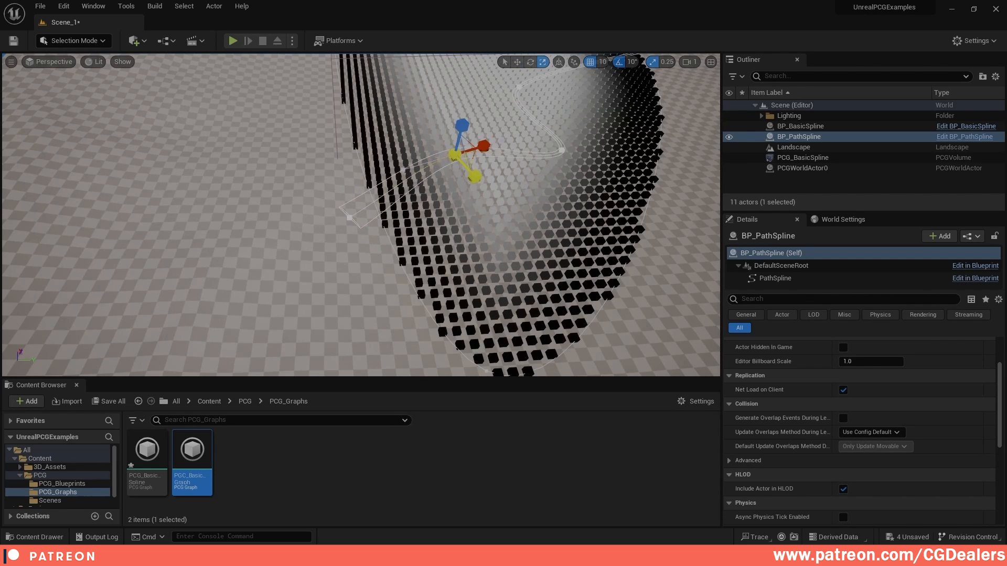
right_click_drag(578, 99, 560, 129)
left_click(554, 132)
left_click(599, 106)
left_click_drag(627, 130, 634, 127)
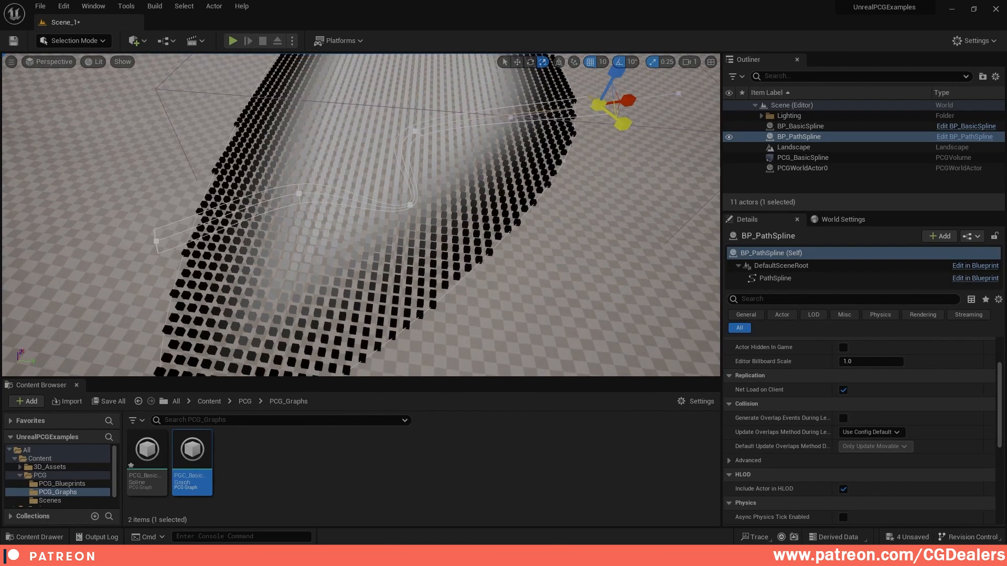
right_click_drag(634, 128, 638, 126)
left_click(454, 188)
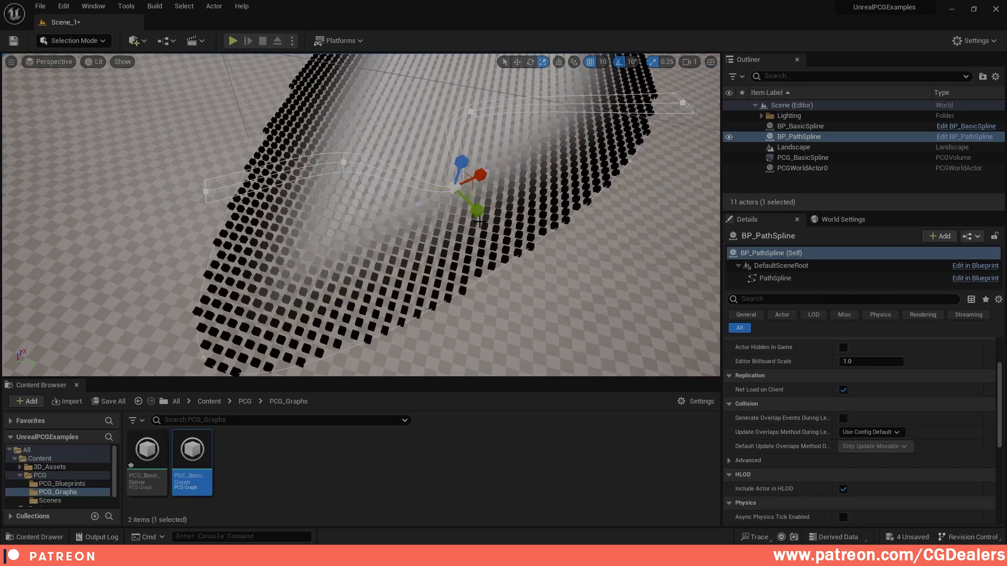
Open the PCG_BasicSpline graph and show the debug points of the path's Spline Sampler, checking them against the spline's width
right_click_drag(454, 188, 162, 371)
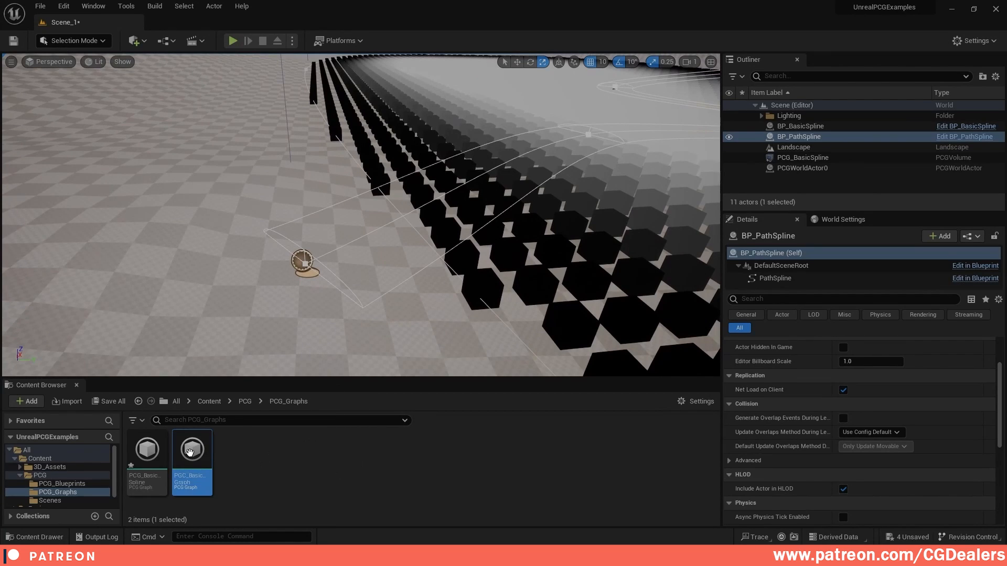
double_click(147, 450)
left_click_drag(447, 235, 464, 299)
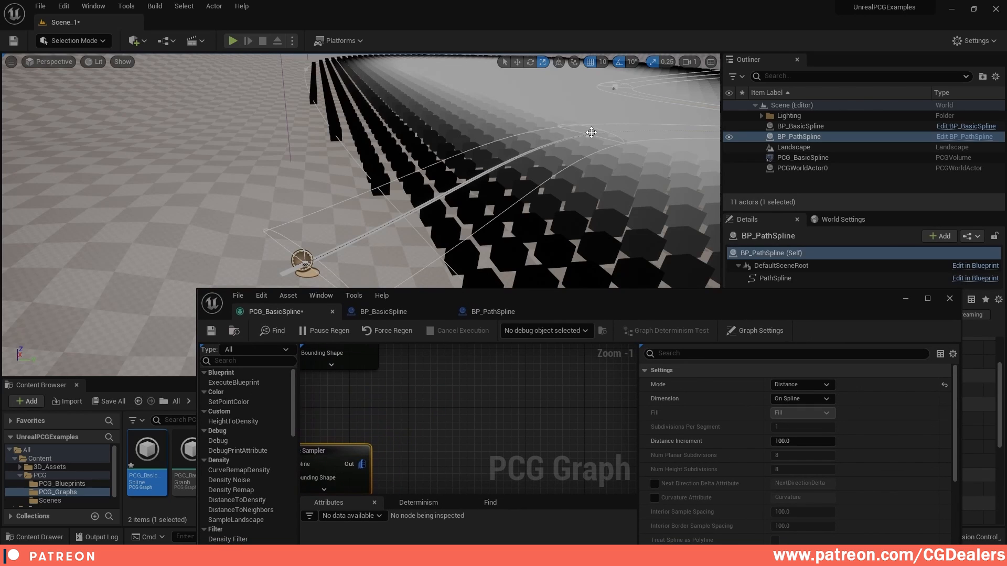
right_click_drag(591, 132, 591, 132)
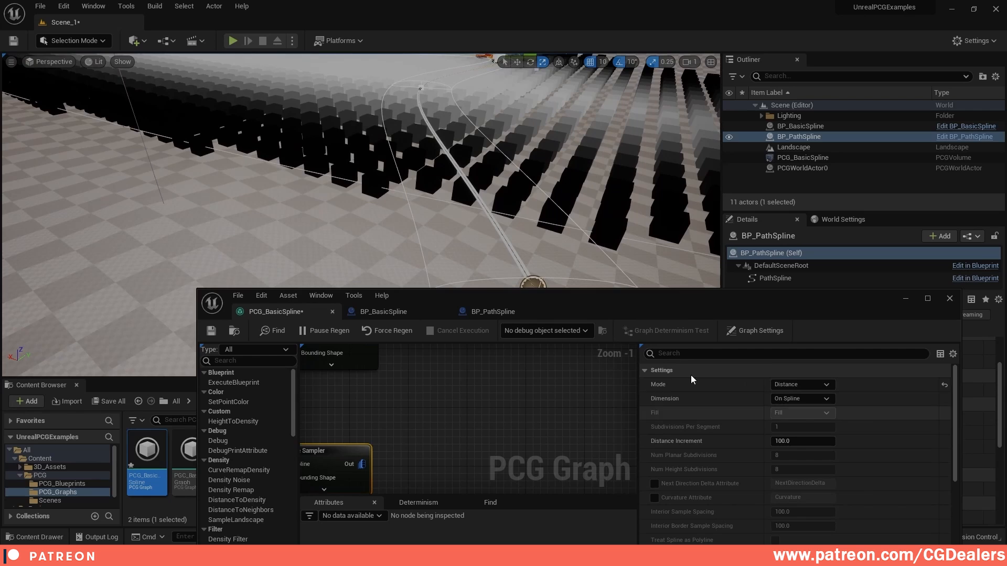
key("f")
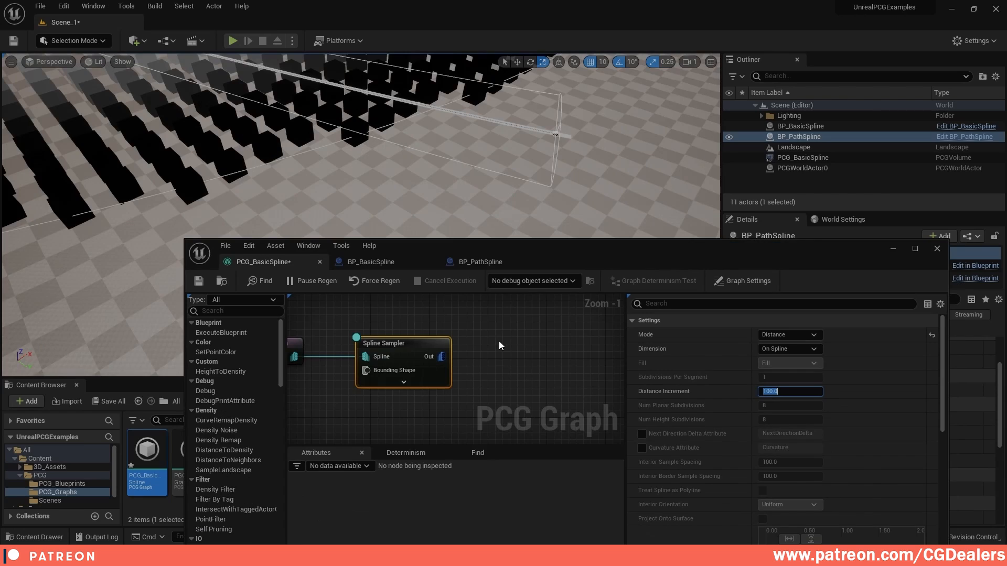
Add a Bounds Modifier node fed by the path's Spline Sampler output and show its result in debug display
left_click(499, 346)
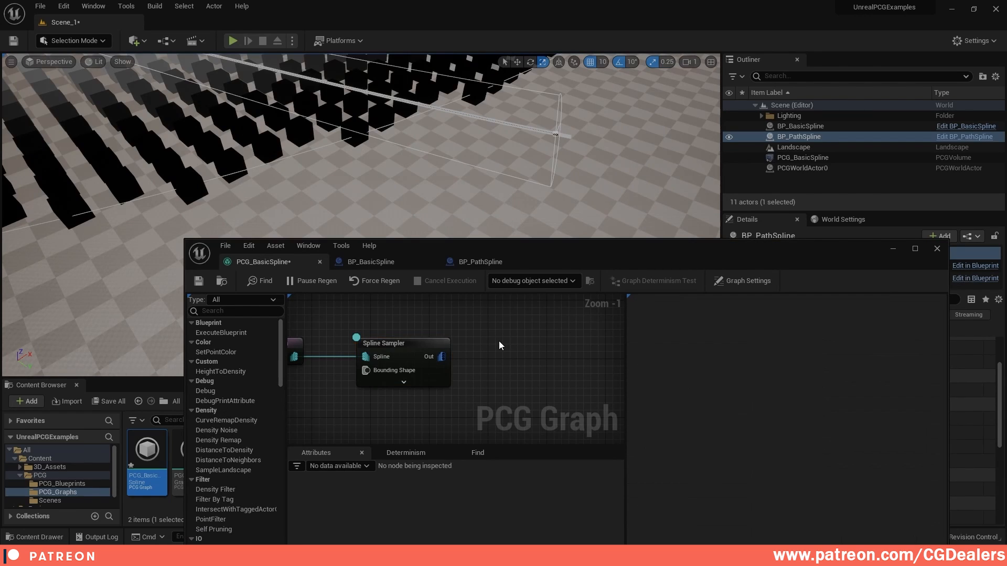
right_click_drag(499, 341, 470, 336)
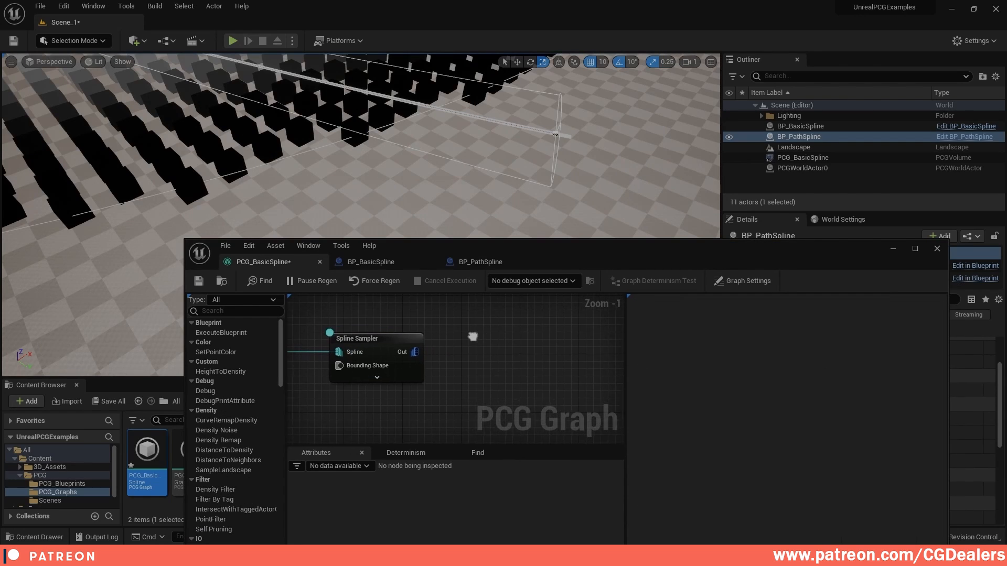
right_click(473, 347)
type("bounds")
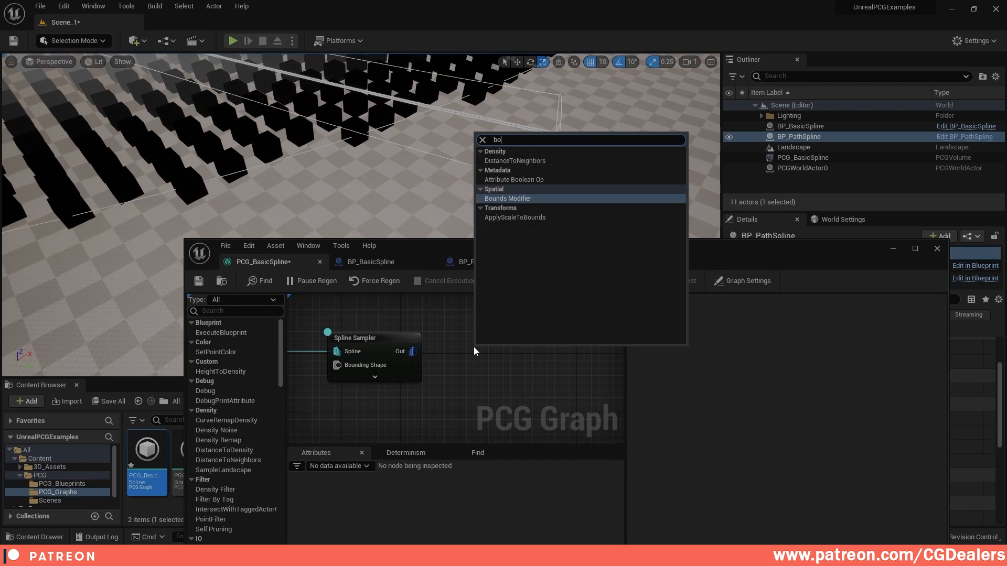
key("Return")
left_click_drag(413, 351, 493, 352)
left_click(538, 425)
left_click(508, 341)
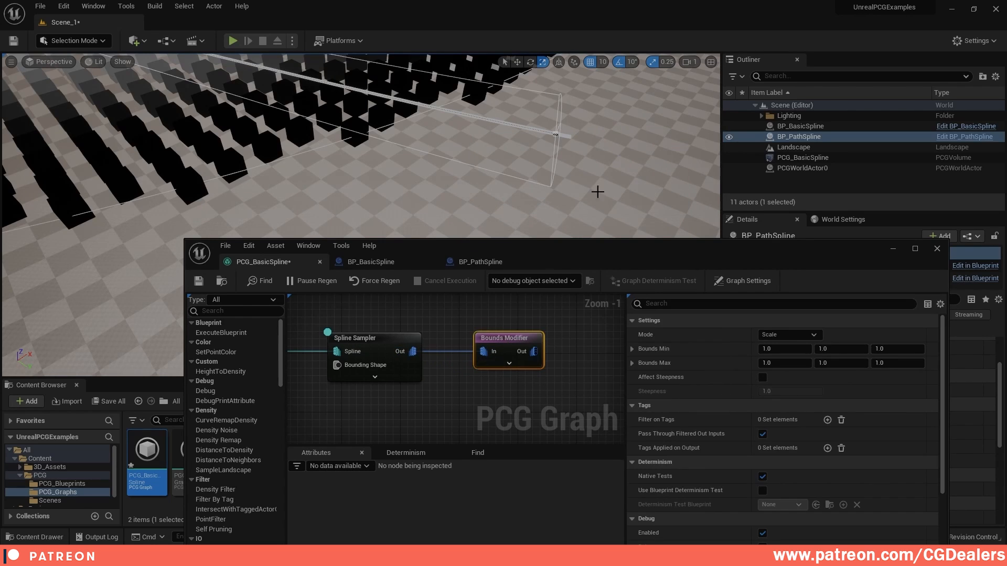
left_click_drag(598, 191, 414, 220, "alt")
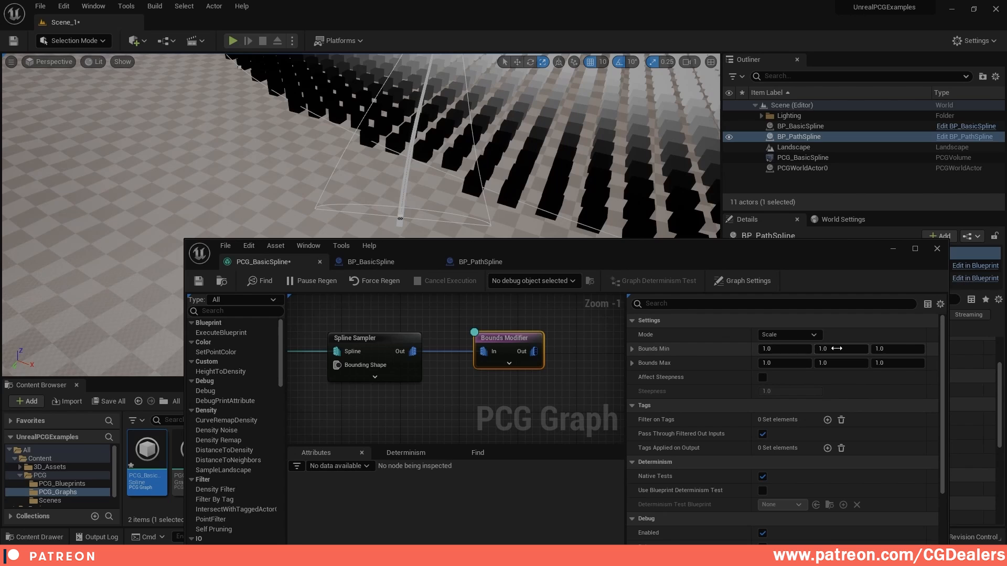
Set the Bounds Modifier's Bounds Min and Bounds Max to 100 in Y and Z
key("Return")
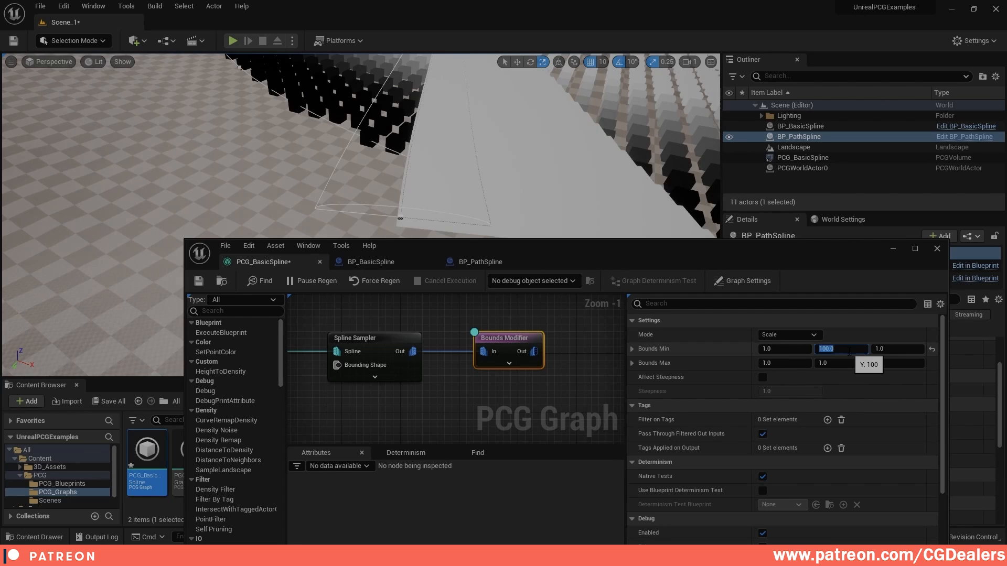
left_click(903, 349)
type("100")
key("Return")
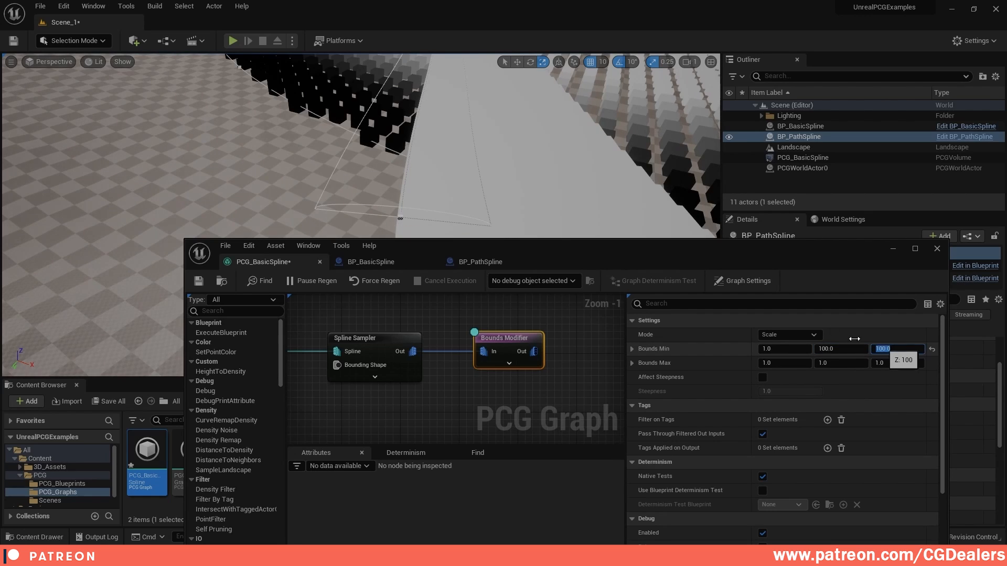
left_click(842, 363)
type("100")
key("Return")
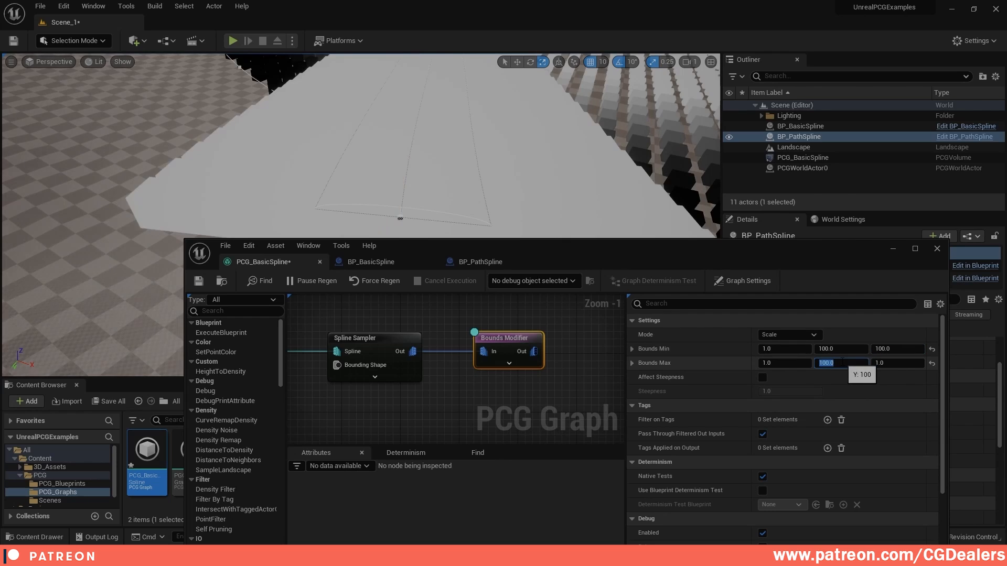
left_click(907, 365)
type("100")
key("Return")
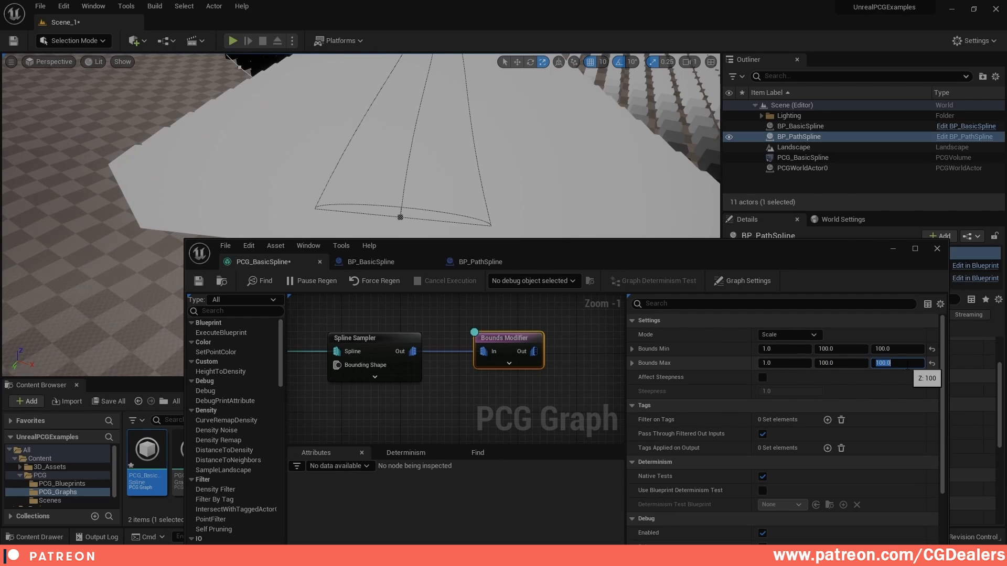
Reduce the Bounds Modifier's Bounds Min and Bounds Max to 50 in Y and Z
left_click(846, 347)
type("50")
key("Return")
type("50")
key("Return")
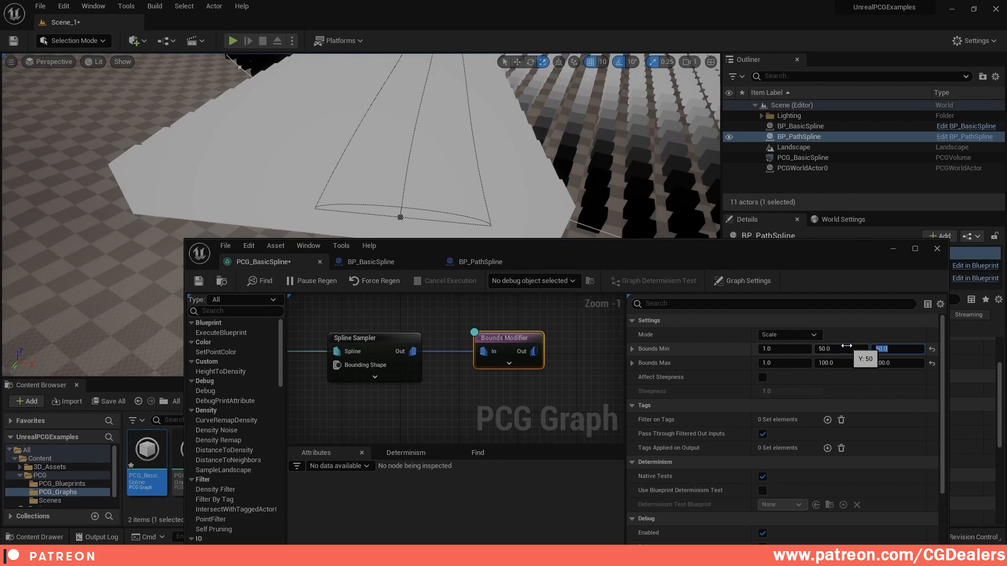
left_click(842, 363)
type("50")
key("Tab")
type("50")
key("Return")
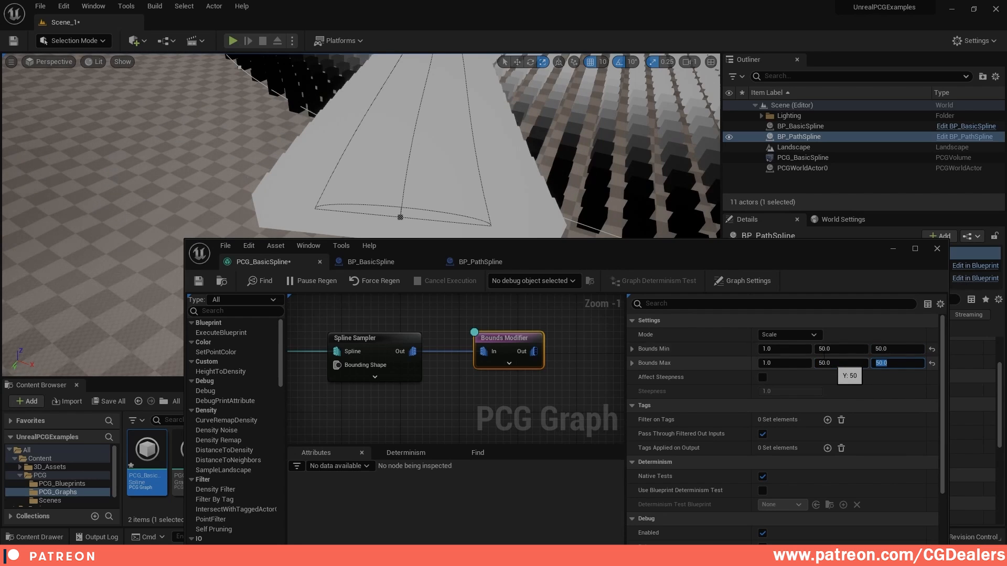
Reduce the Bounds Modifier's Bounds Min and Bounds Max to 20 in Y and Z
left_click_drag(826, 350, 810, 349)
key("Return")
left_click(845, 364)
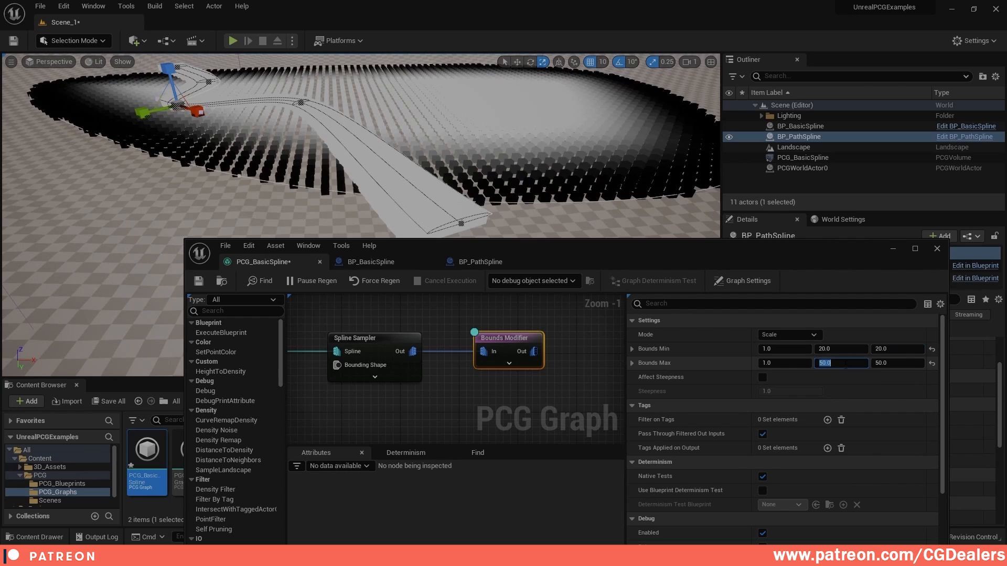
type("20")
key("Tab")
type("20")
key("Return")
Try 25 for Bounds Min in Y and Z, and 30 in Y, to match the spline's width at its end
key("w")
right_click_drag(461, 157, 501, 183)
type("25")
left_click(890, 350)
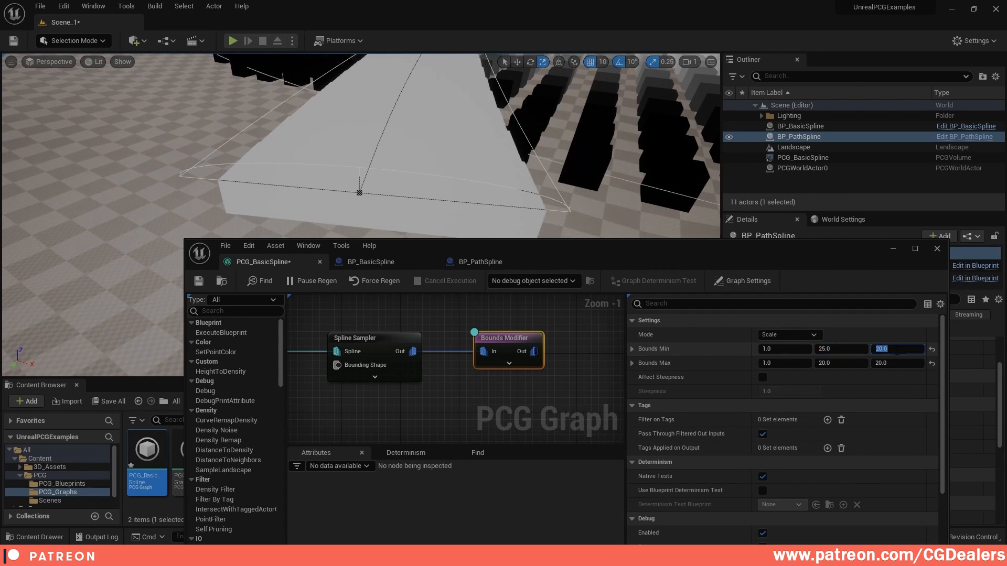
type("25")
left_click(838, 349)
left_click_drag(837, 345, 838, 344)
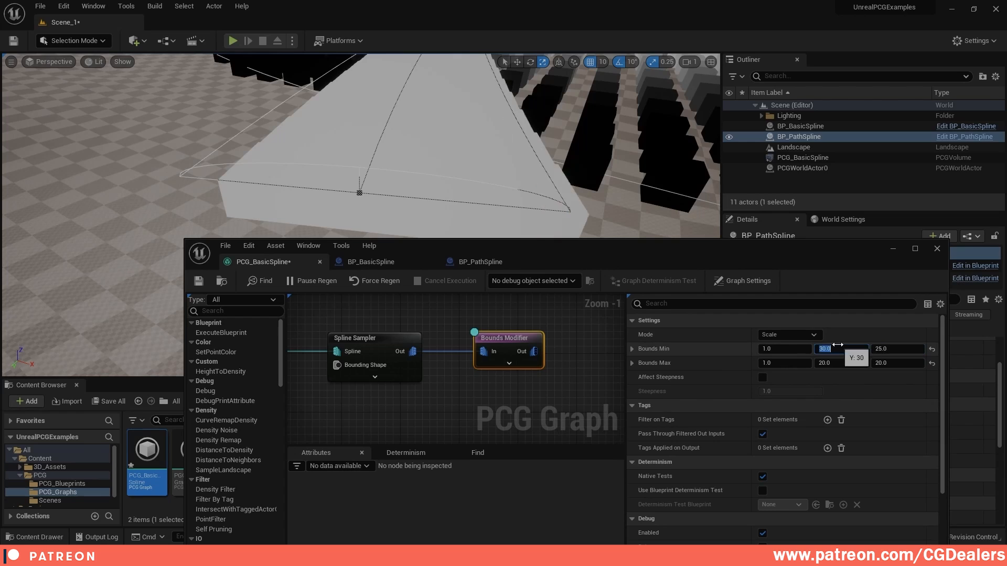
Set the Bounds Modifier's Bounds Min and Bounds Max to 28 in Y and Z
type("28")
key("Return")
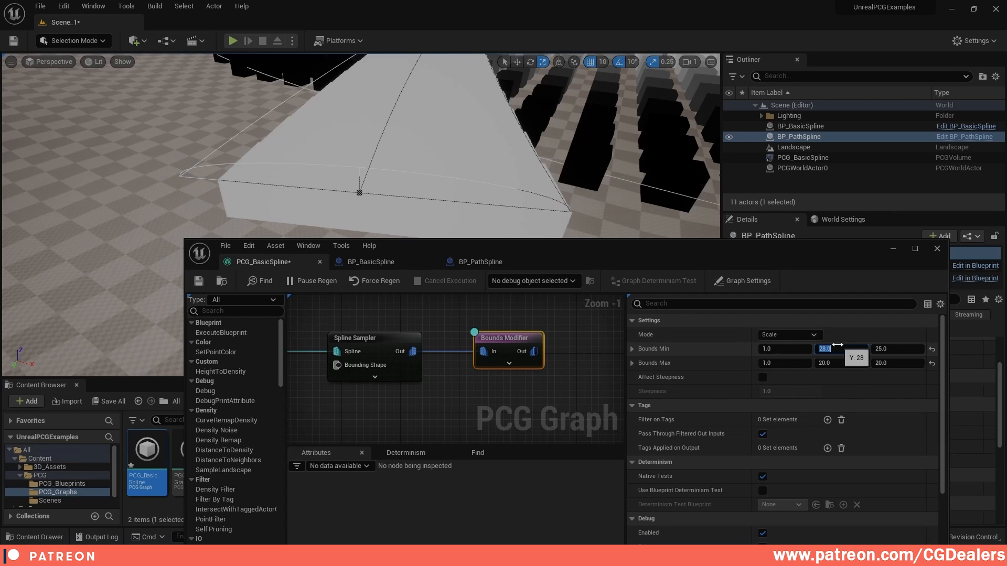
left_click(899, 350)
type("2")
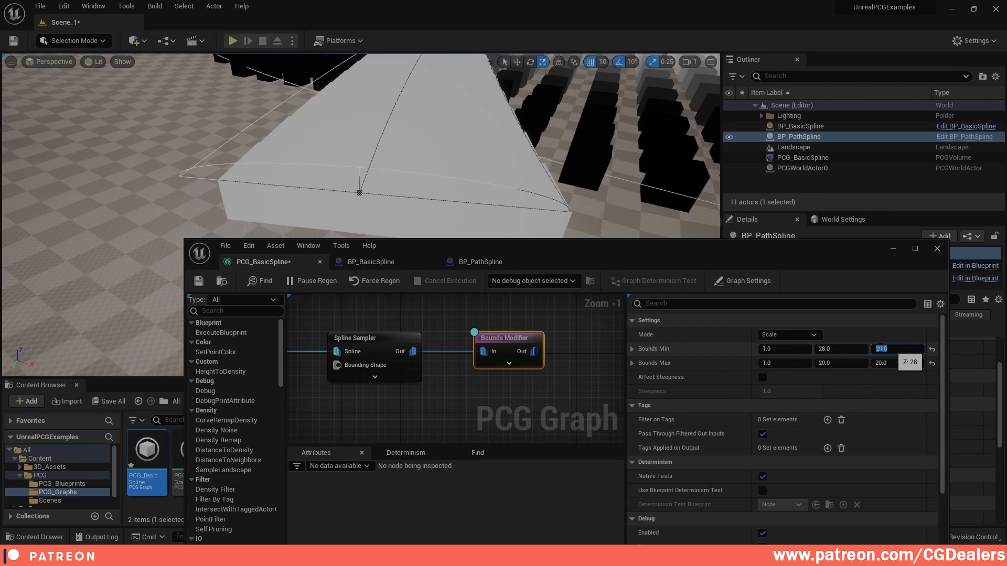
left_click(834, 363)
type("28")
key("Return")
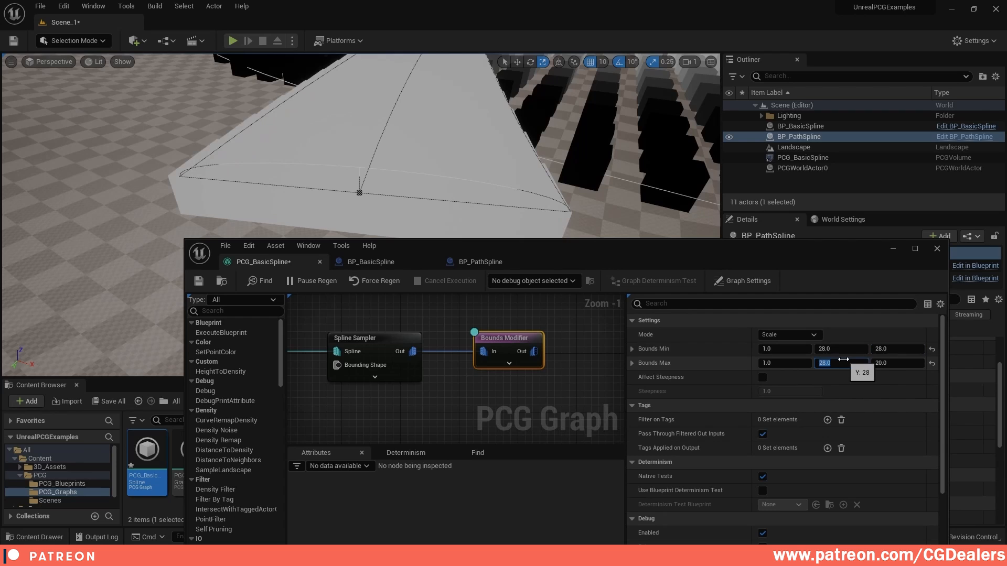
left_click(897, 363)
type("28")
key("Return")
Raise the Z value of both Bounds Min and Bounds Max to 100 to make the path volume taller
right_click_drag(472, 157, 504, 176)
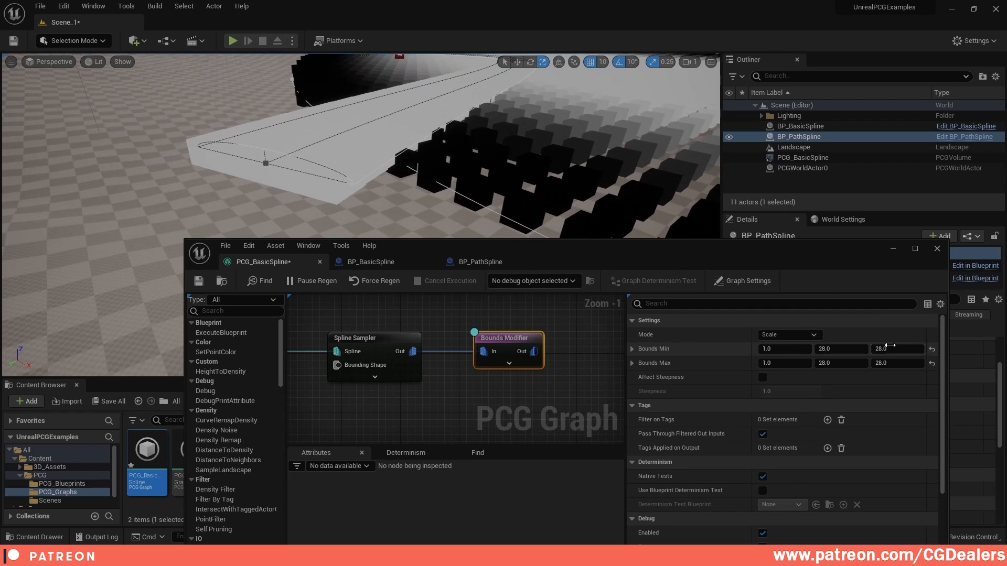
key("Return")
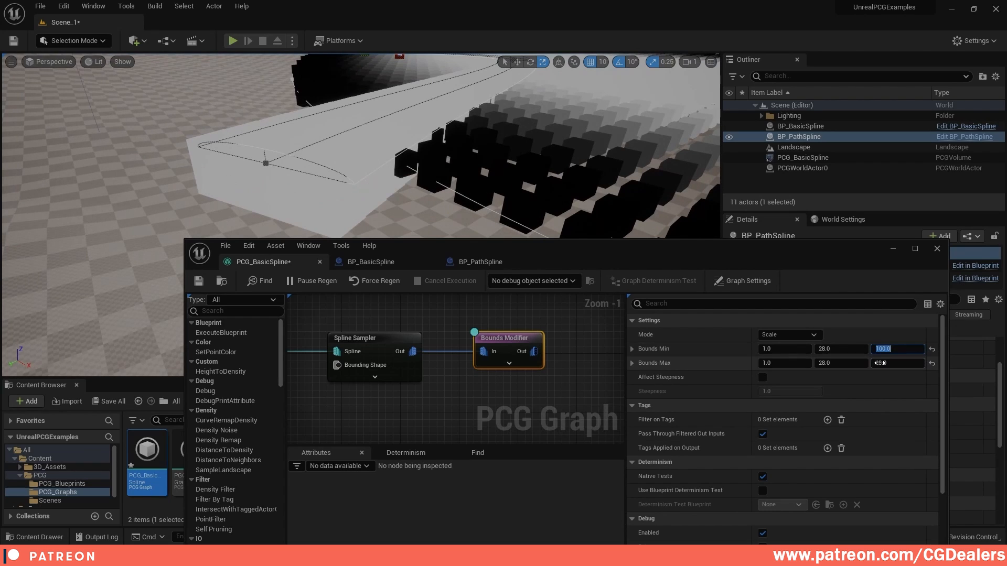
left_click(881, 363)
type("100")
key("Return")
right_click_drag(461, 147, 367, 129)
Add a Difference node to the graph between the Distance branch and the Bounds Modifier branch
scroll(536, 351, "down", 3)
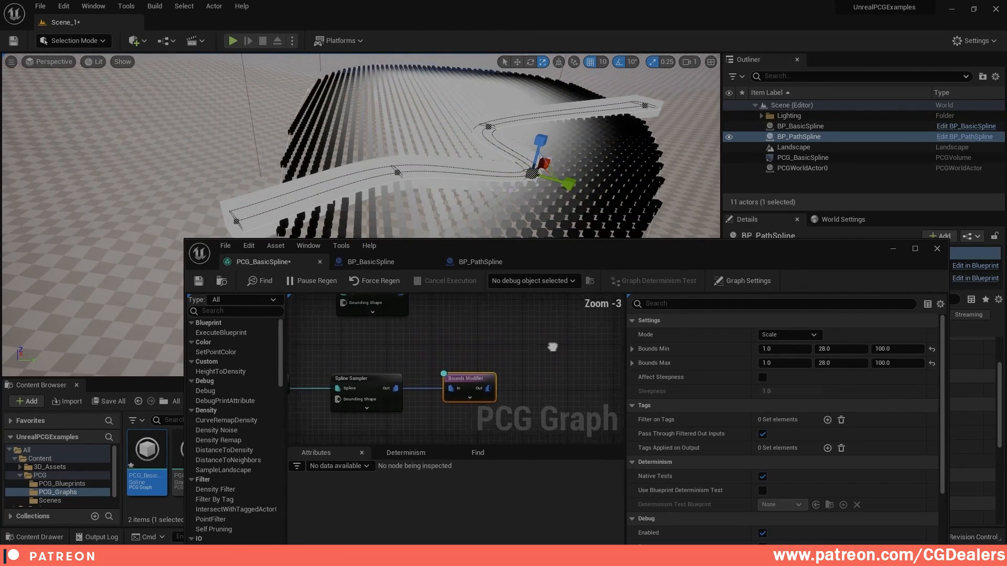
right_click_drag(514, 363, 505, 382)
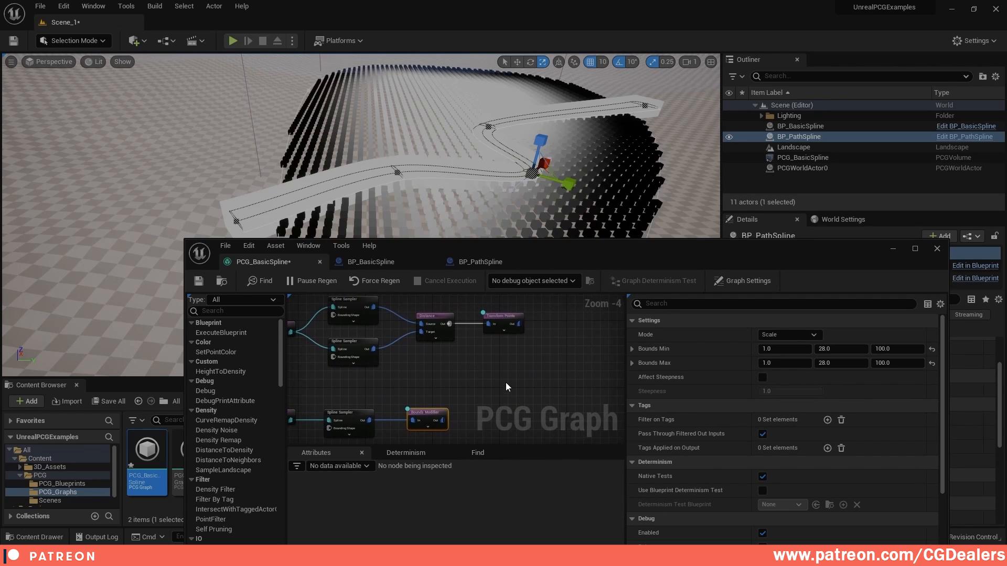
right_click(505, 378)
type("diff")
key("Return")
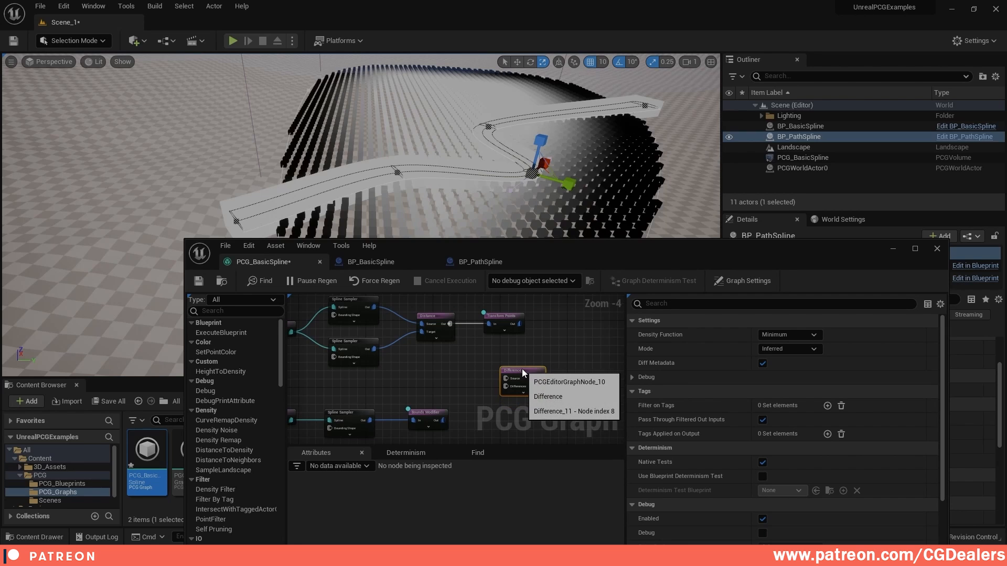
scroll(521, 369, "up", 3)
right_click_drag(521, 365, 466, 348)
scroll(484, 365, "down", 1)
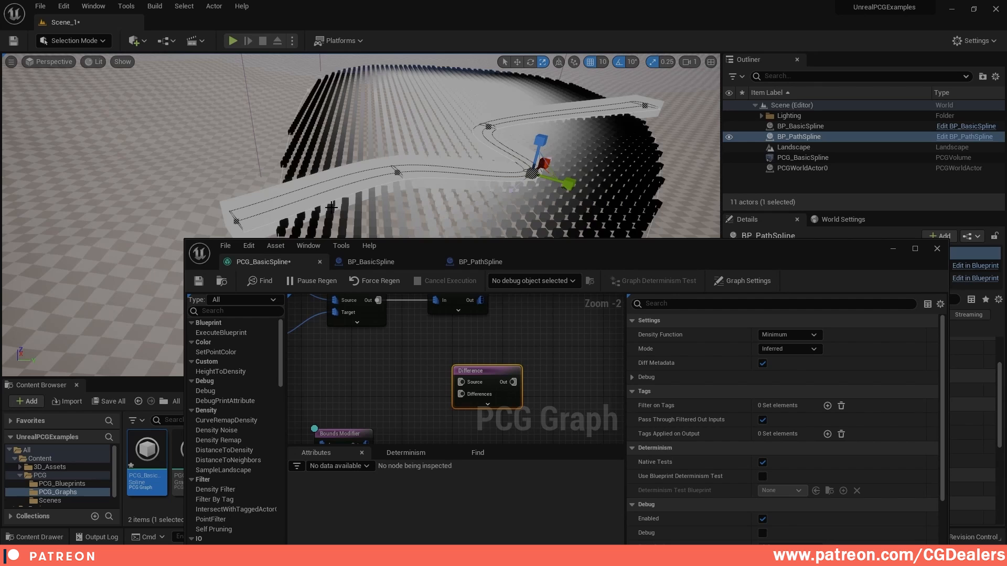
Connect the Distance node's output to the Difference node's Source and the Bounds Modifier's output to its Differences input
right_click_drag(505, 191, 557, 148)
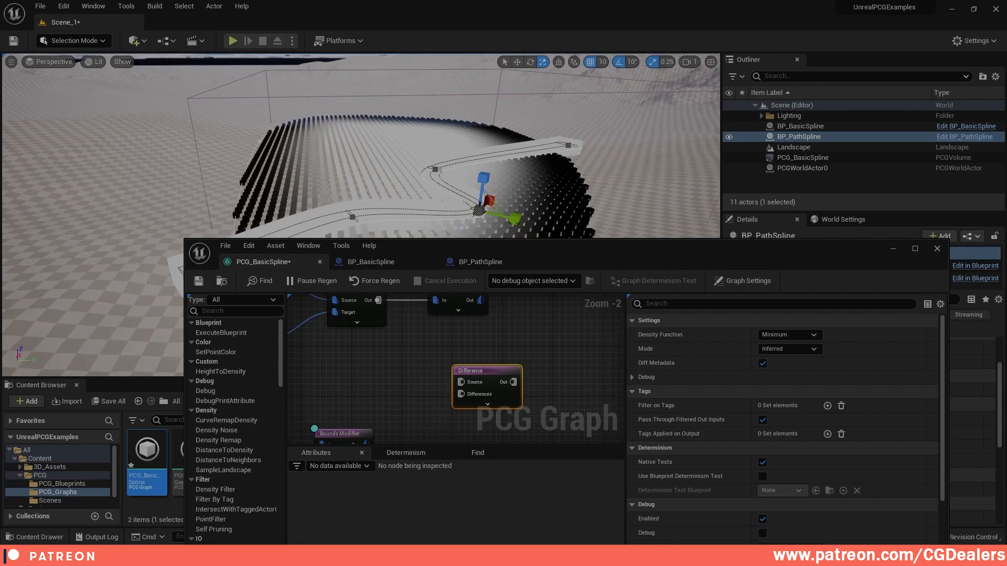
right_click_drag(382, 306, 408, 322)
left_click_drag(406, 318, 487, 397)
right_click_drag(424, 414, 417, 377)
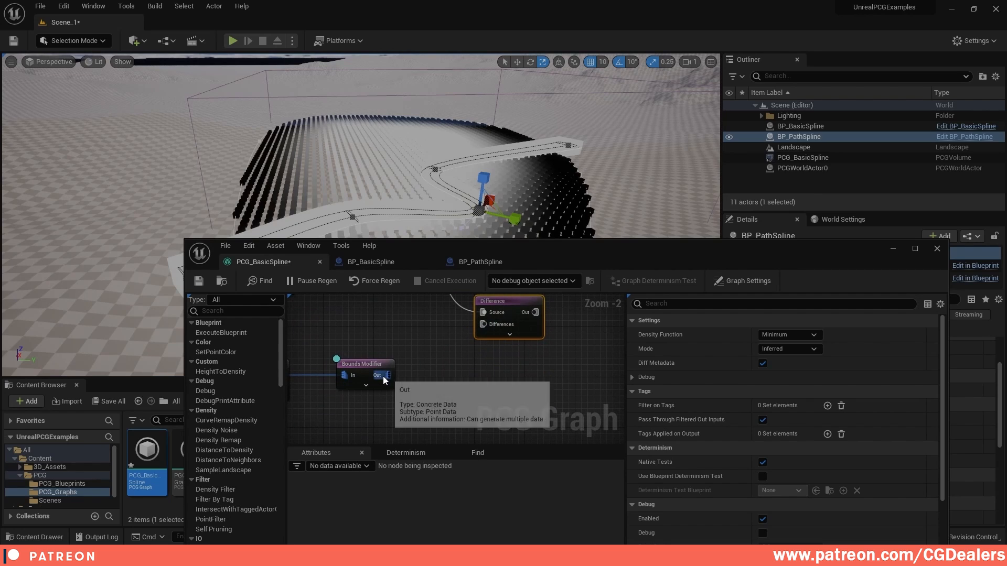
left_click_drag(384, 377, 482, 324)
Turn off the debug display of the Bounds Modifier node
right_click_drag(467, 361, 510, 389)
left_click(410, 395)
key("d")
right_click_drag(430, 328, 425, 391)
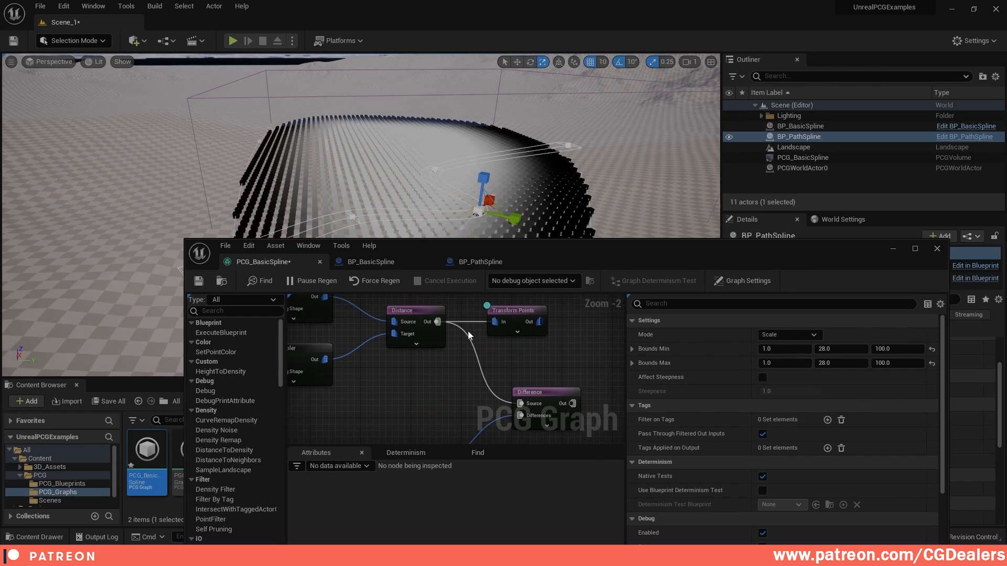
Turn off the Transform Points node's debug display and turn on debugging for the Difference node
left_click(517, 309)
key("d")
right_click_drag(532, 342, 479, 301)
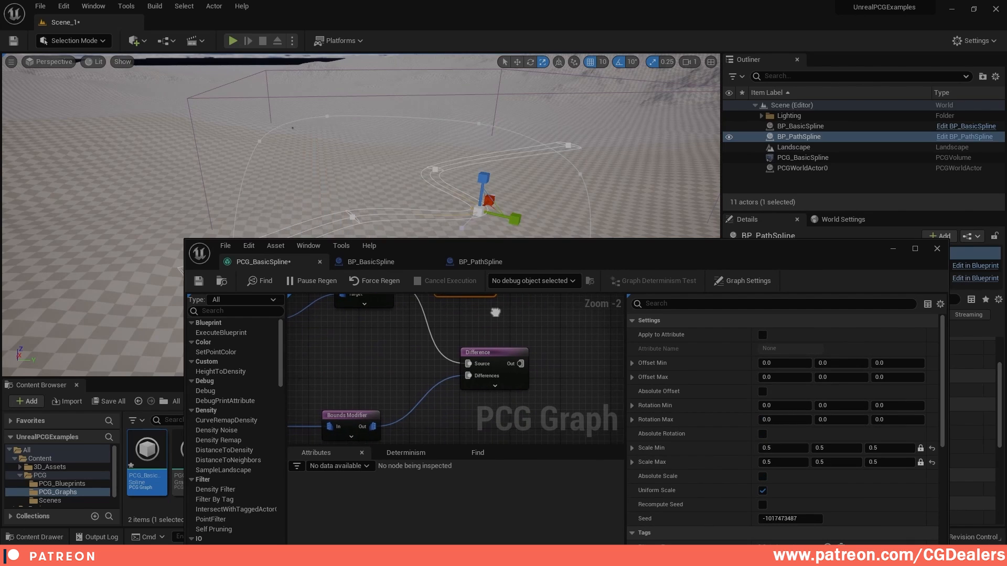
left_click(499, 349)
key("d")
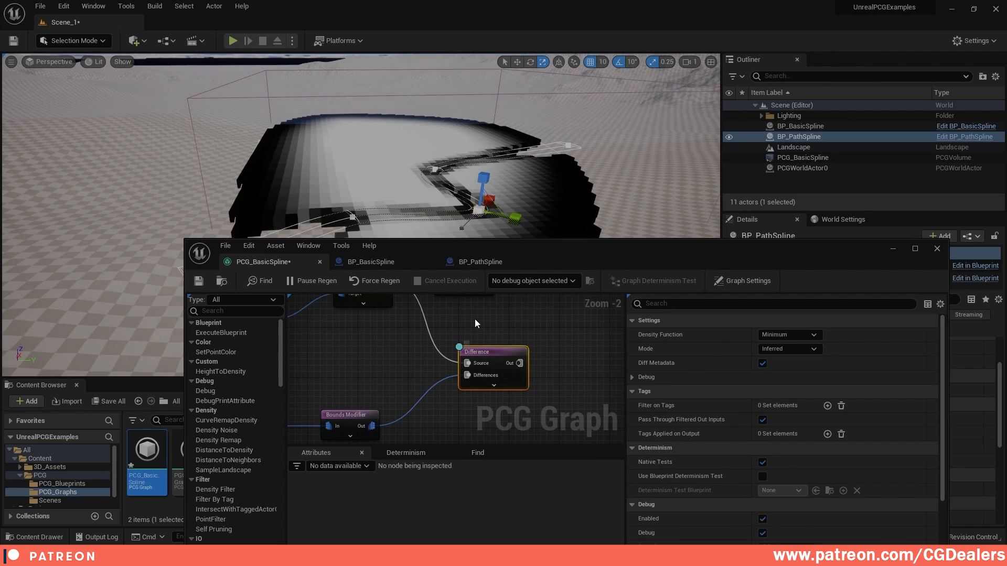
right_click_drag(516, 326, 508, 335)
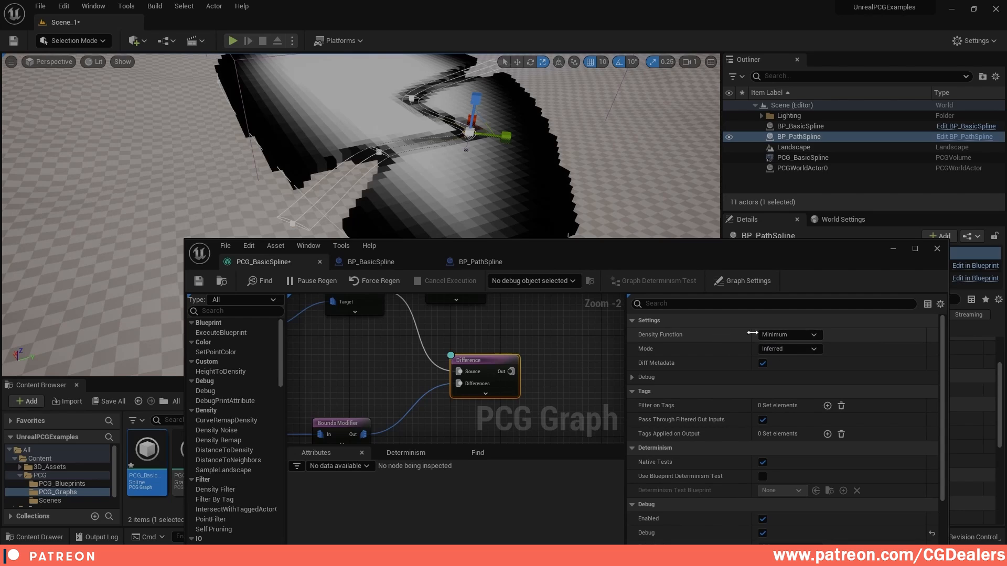
Set the Difference node's Density Function to Binary and inspect the path cut in the scene
left_click(779, 333)
left_click(775, 364)
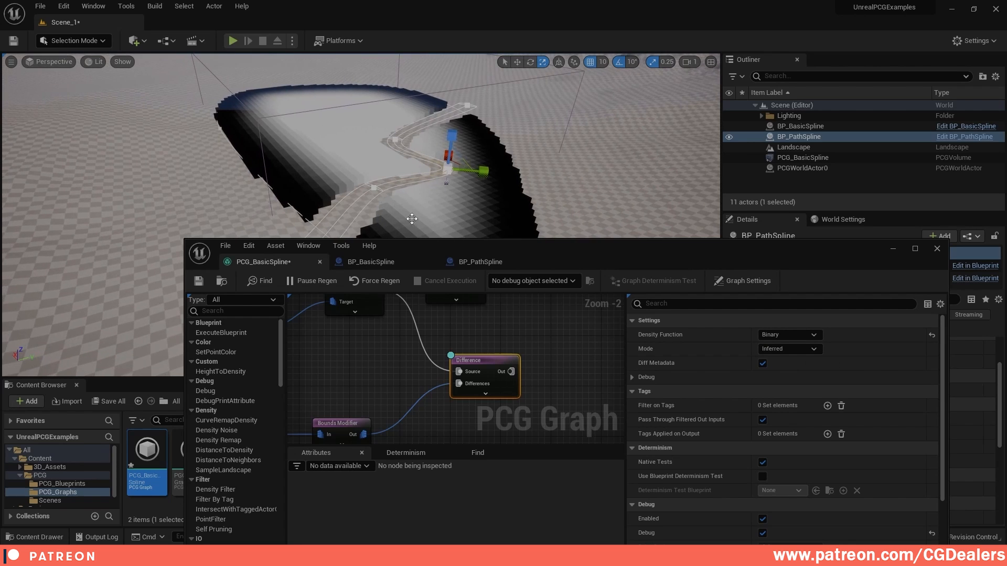
right_click_drag(434, 141, 429, 165)
right_click_drag(546, 357, 570, 404)
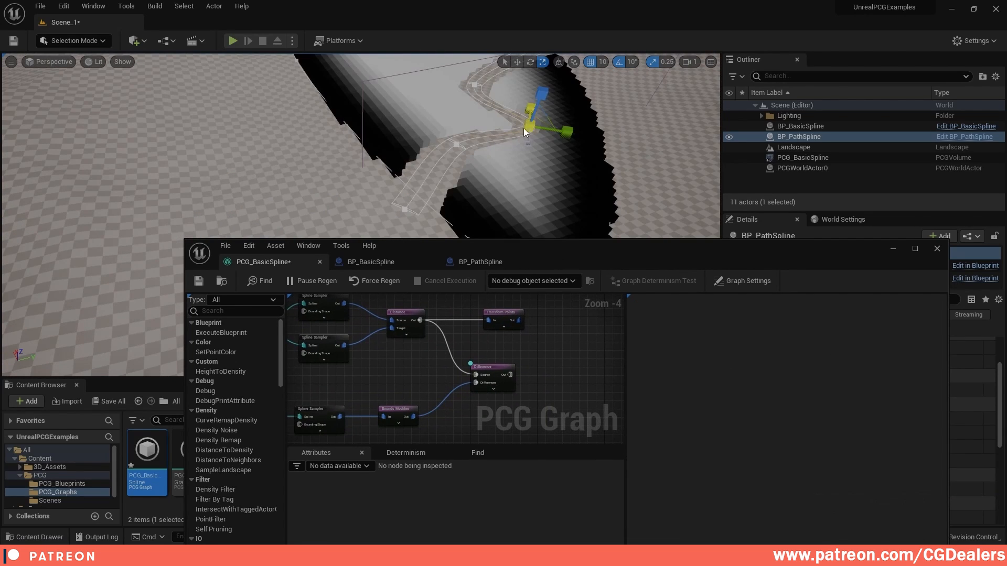
right_click_drag(523, 128, 537, 105)
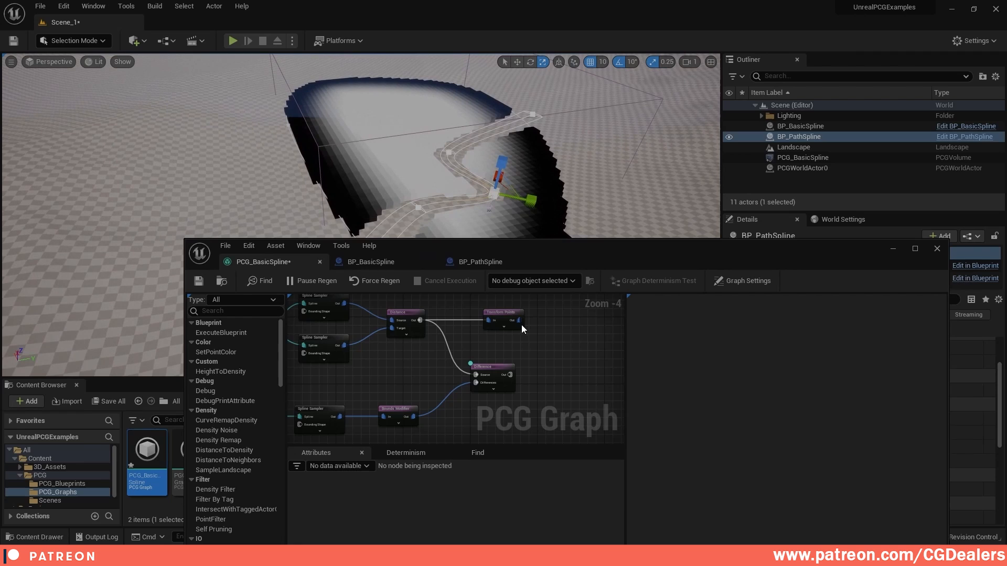
Feed the Transform Points output into the Difference node's Source instead of the Distance output, and space the nodes apart
right_click_drag(533, 339, 470, 350)
scroll(471, 350, "up", 1)
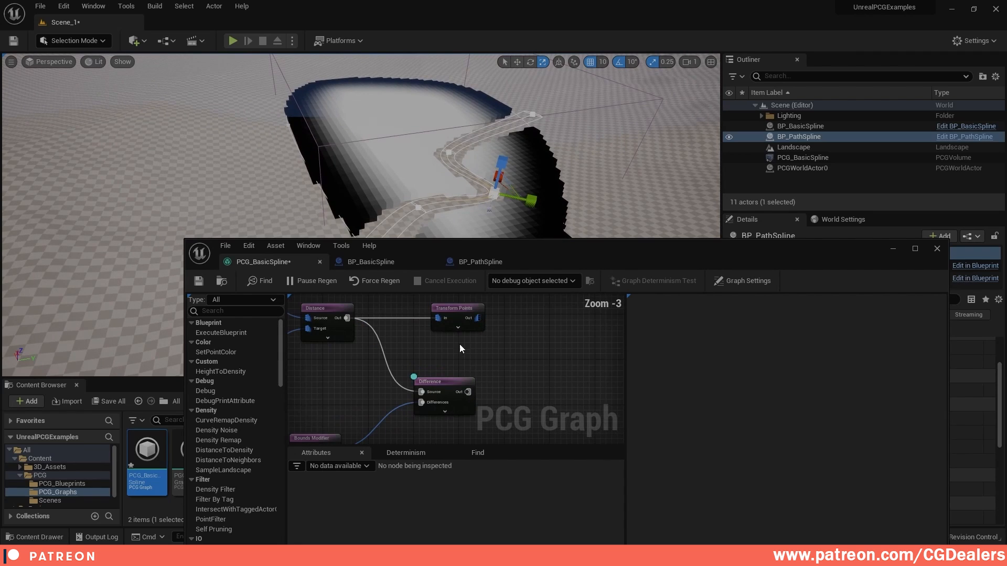
left_click_drag(468, 317, 420, 392)
left_click_drag(439, 318, 439, 317)
left_click_drag(445, 310, 390, 324)
right_click_drag(478, 383, 477, 362)
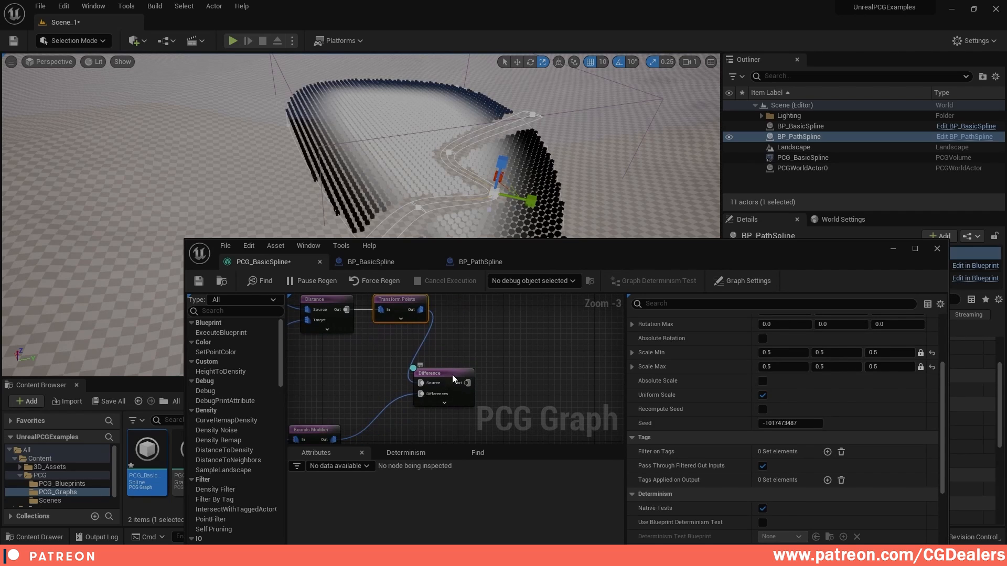
left_click_drag(452, 374, 551, 370)
right_click_drag(404, 304, 411, 311)
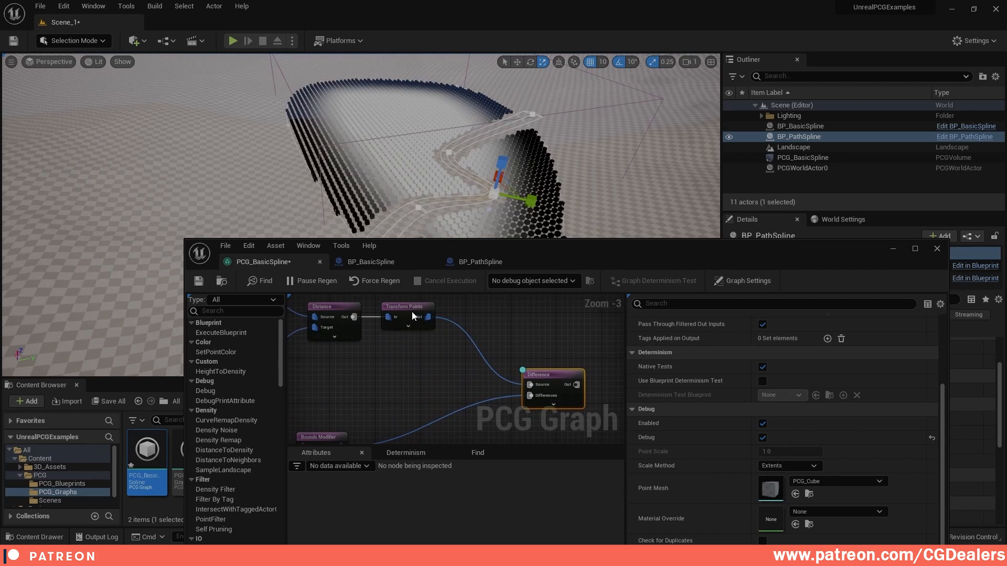
left_click(412, 312)
right_click_drag(542, 342, 555, 315)
Scale up a middle point of BP_PathSpline to widen the path at that bend
right_click_drag(443, 121, 455, 161)
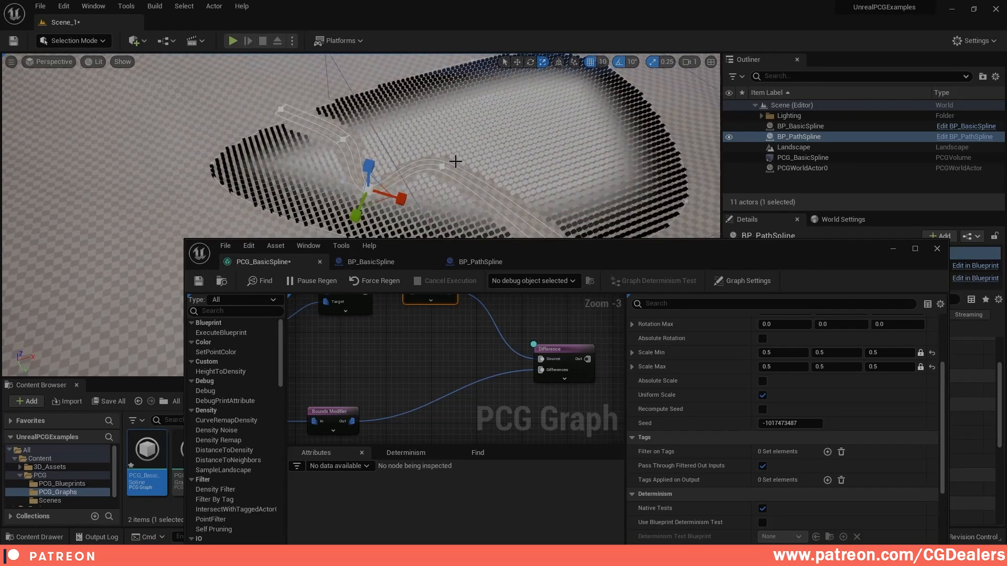
left_click(442, 166)
left_click_drag(430, 190, 416, 215)
right_click_drag(532, 172, 532, 200)
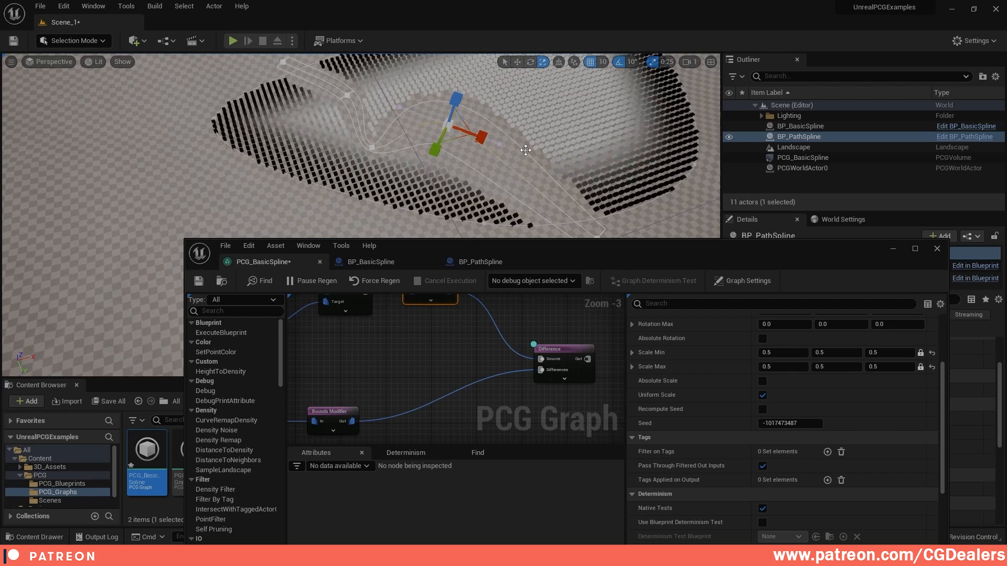
Reposition several points of BP_PathSpline to reshape the path's curve across the point field
left_click(373, 147)
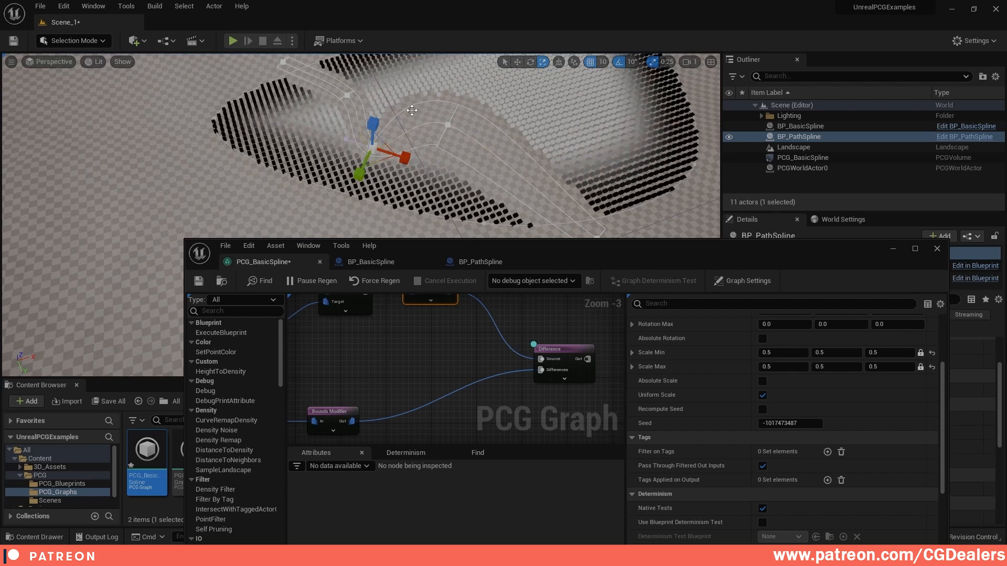
right_click_drag(458, 125, 490, 84)
key("w")
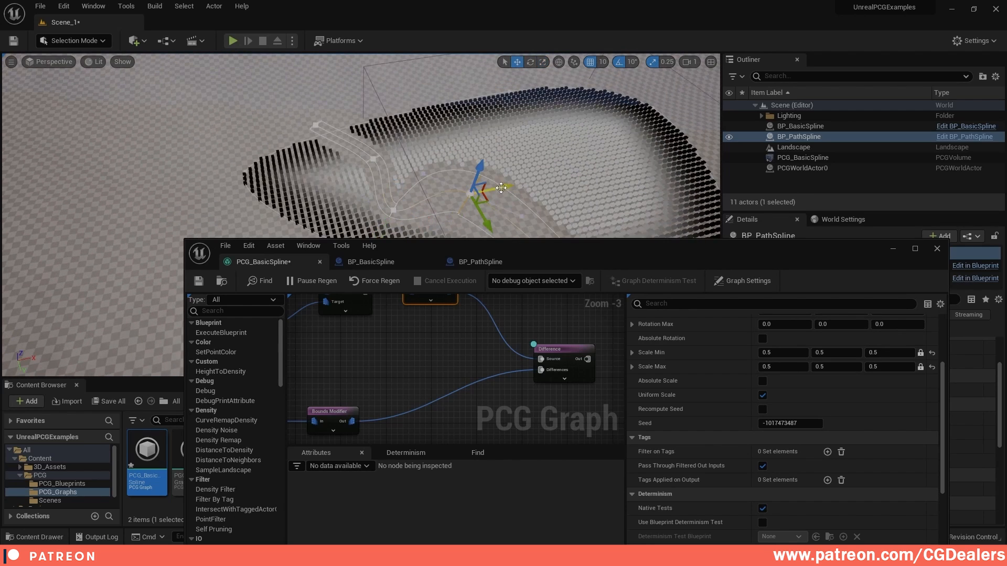
left_click(542, 180)
left_click_drag(572, 206, 461, 194)
middle_click_drag(461, 194, 513, 150)
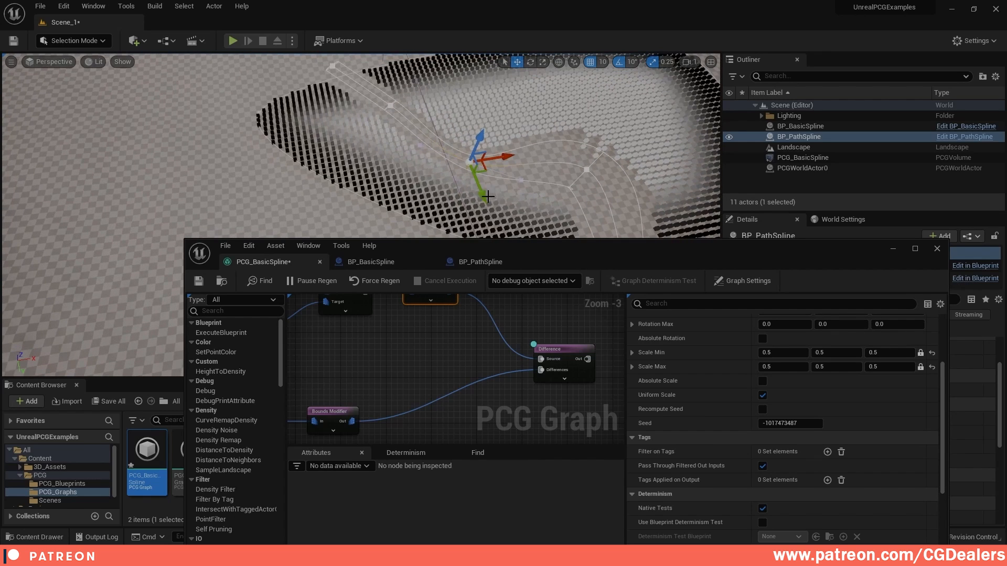
left_click_drag(503, 157, 401, 112)
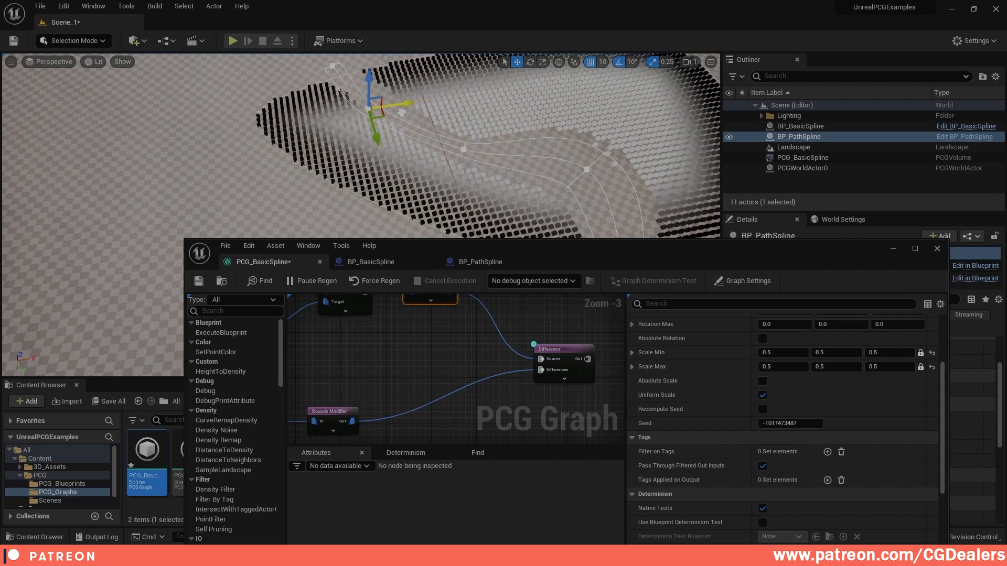
right_click_drag(402, 111, 512, 169)
left_click(540, 163)
key("ctrl+z")
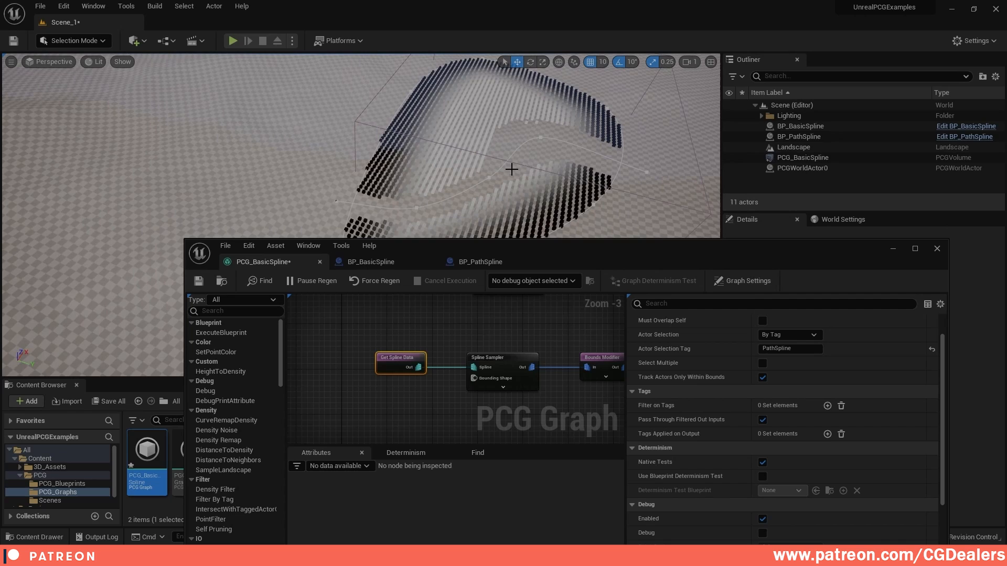
Duplicate BP_PathSpline and place the copy beside the original, over the far side of the point field
left_click(779, 136)
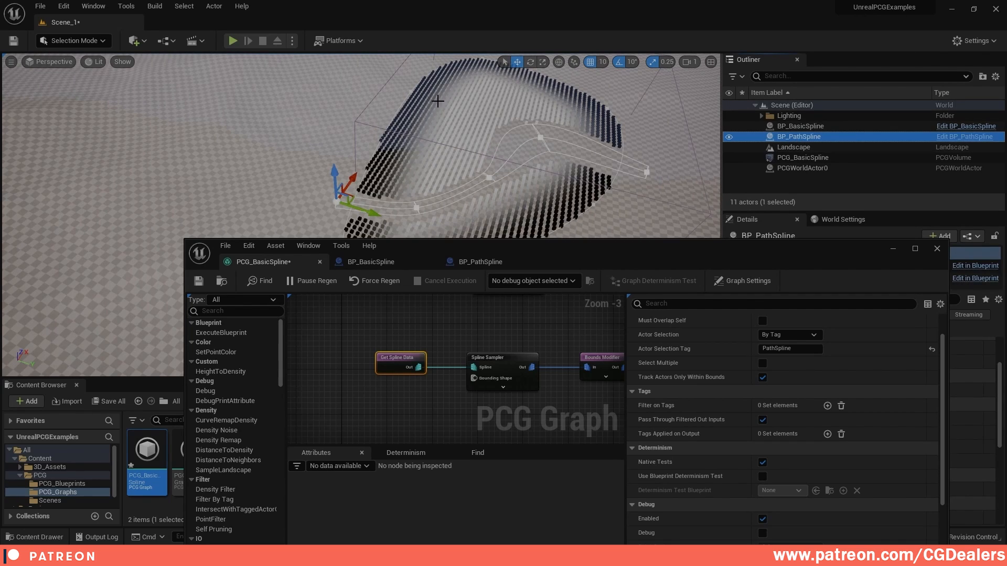
left_click_drag(366, 163, 443, 134, "alt")
right_click_drag(512, 111, 509, 112)
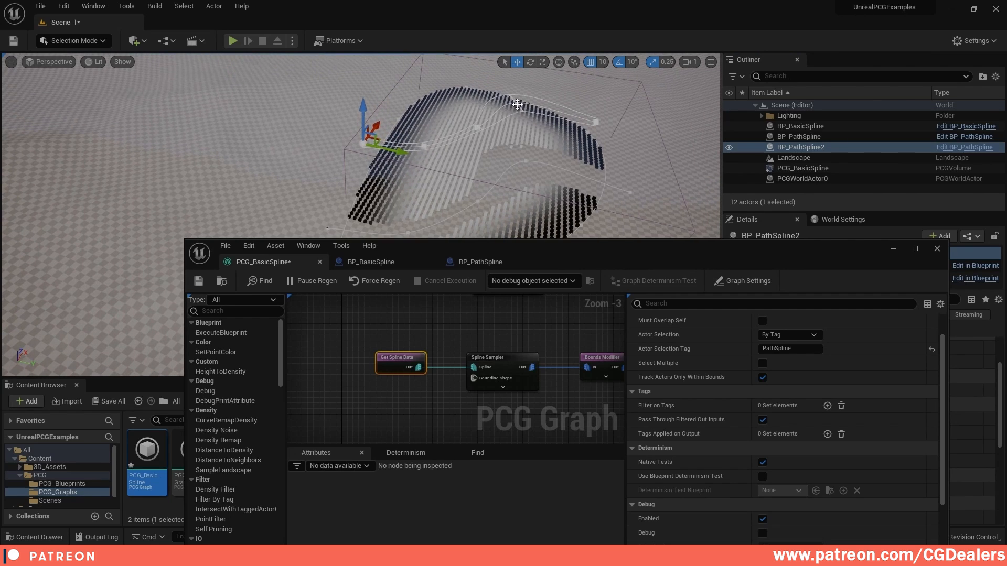
Minimize the graph editor and move points of BP_PathSpline2 to lay its path across the far side of the point field
left_click_drag(517, 104, 421, 137)
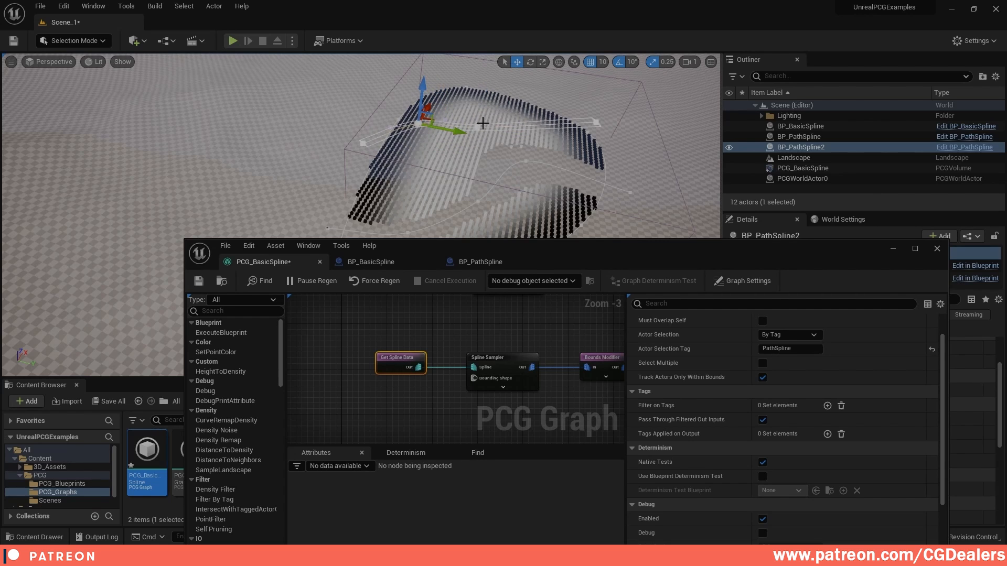
left_click(893, 249)
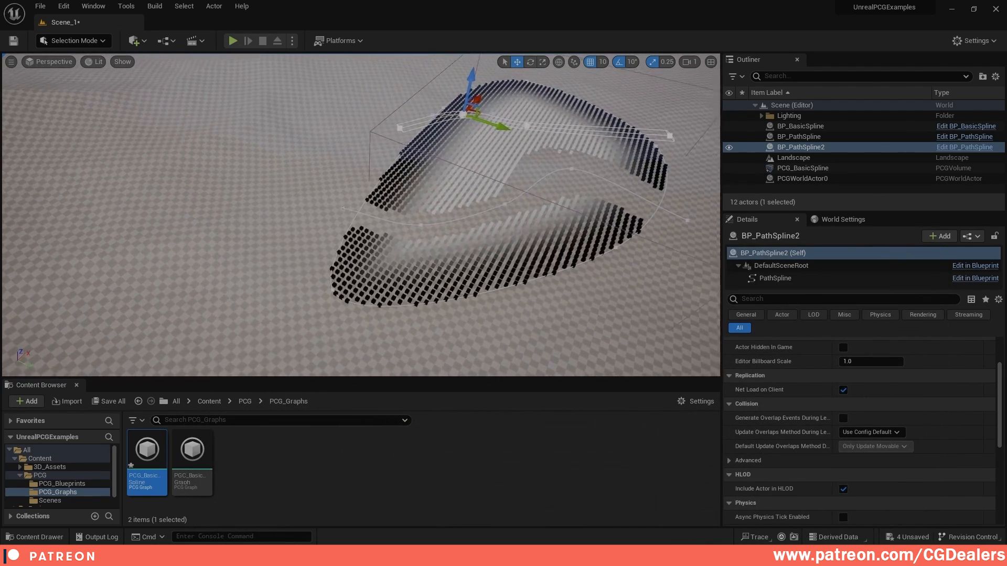
left_click_drag(468, 154, 557, 151)
right_click_drag(509, 204, 508, 203)
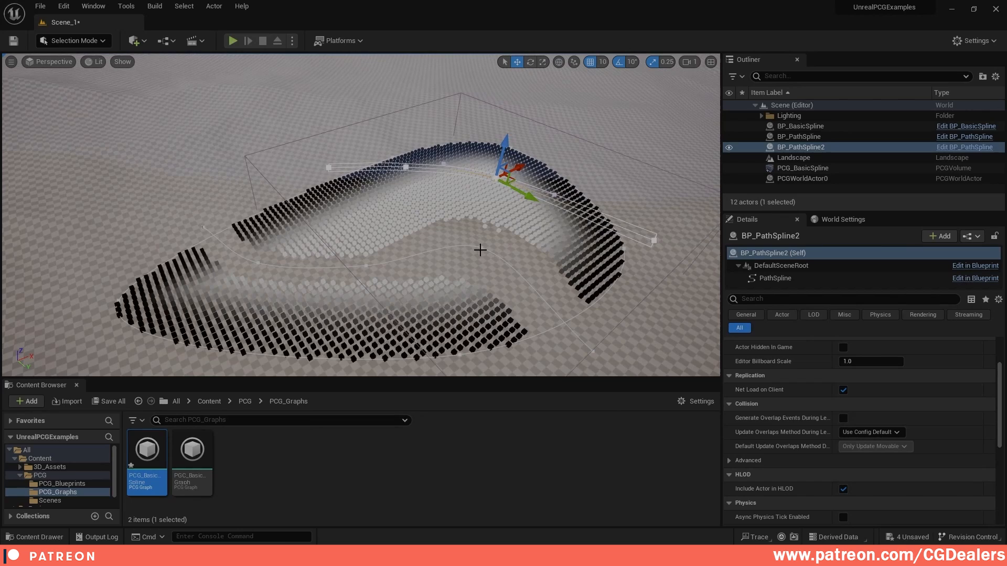
Move one point of BP_PathSpline and one point of BP_PathSpline2 to compare how each path cuts the points
left_click(480, 250)
left_click(486, 235)
left_click_drag(503, 246, 394, 257)
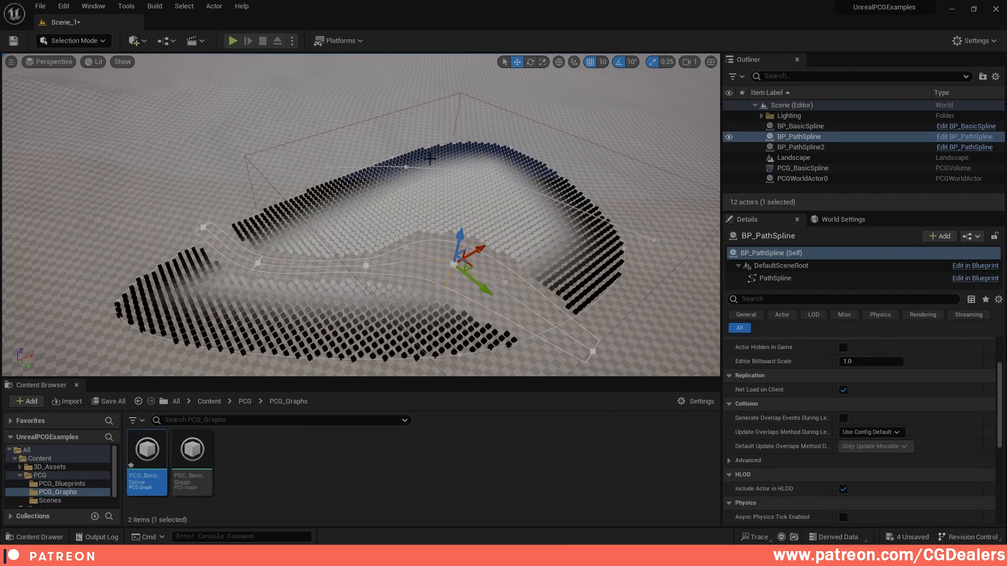
left_click(407, 166)
left_click(412, 165)
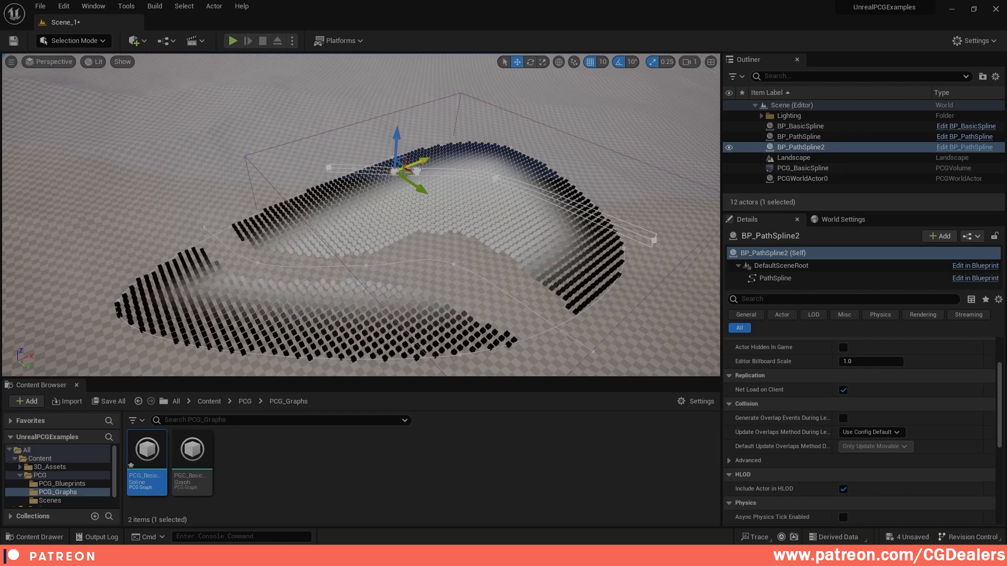
left_click_drag(432, 169, 445, 189)
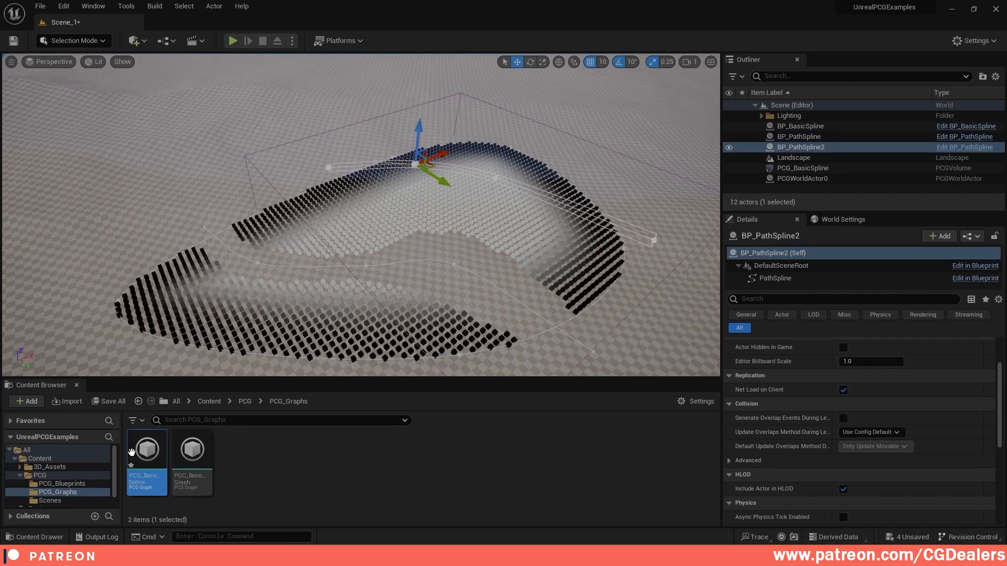
Reopen the PCG_BasicSpline graph and enable Select Multiple on the Get Spline Data node tagged PathSpline
double_click(144, 452)
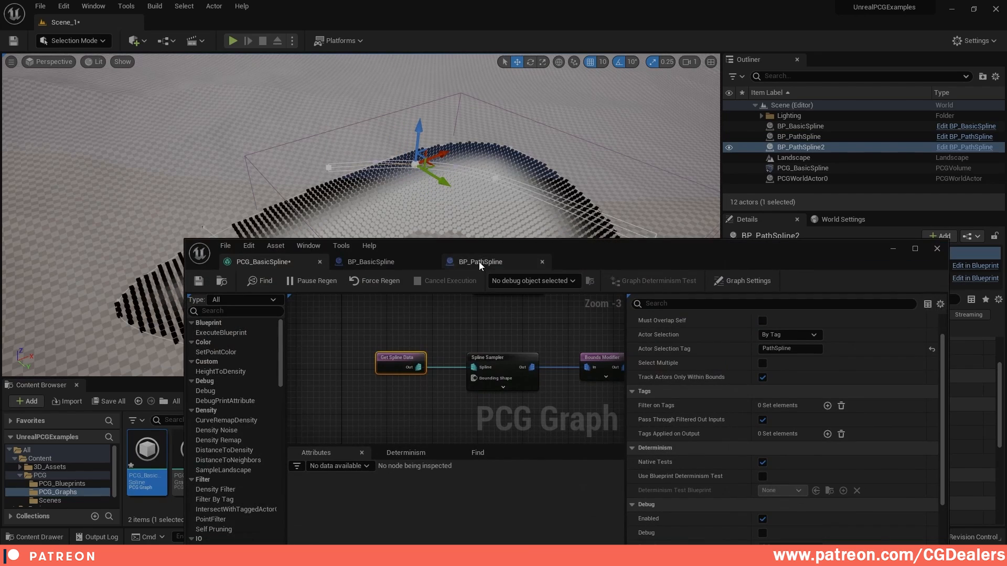
left_click(392, 333)
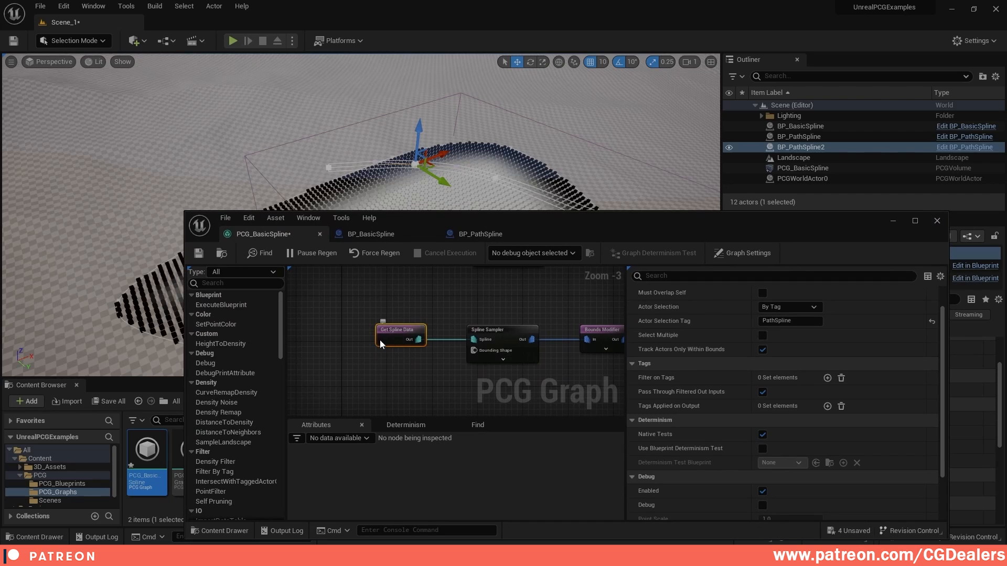
left_click(762, 335)
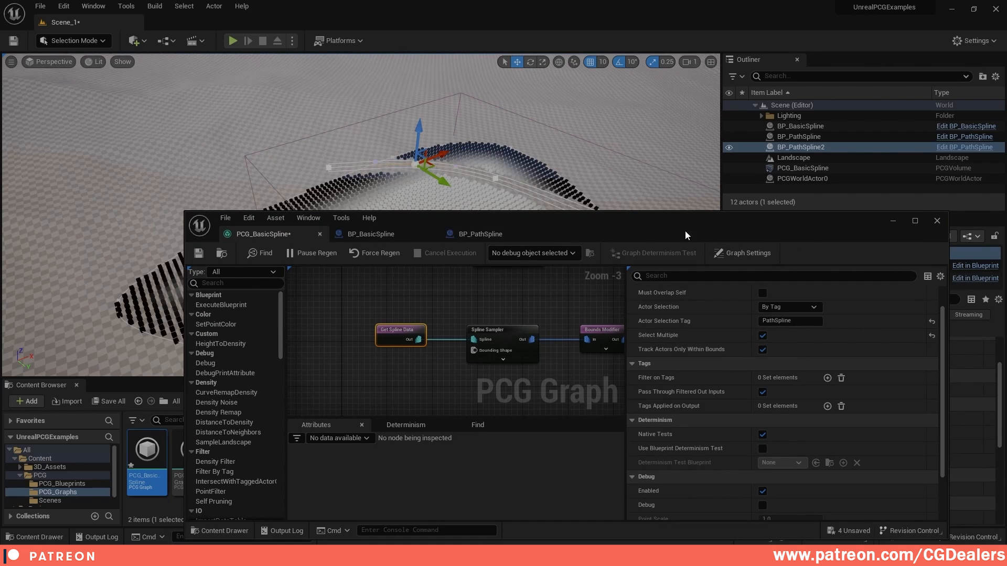
Enable Select Multiple on the Get Spline Data node tagged BasicSpline and save the graph
right_click_drag(457, 305, 457, 362)
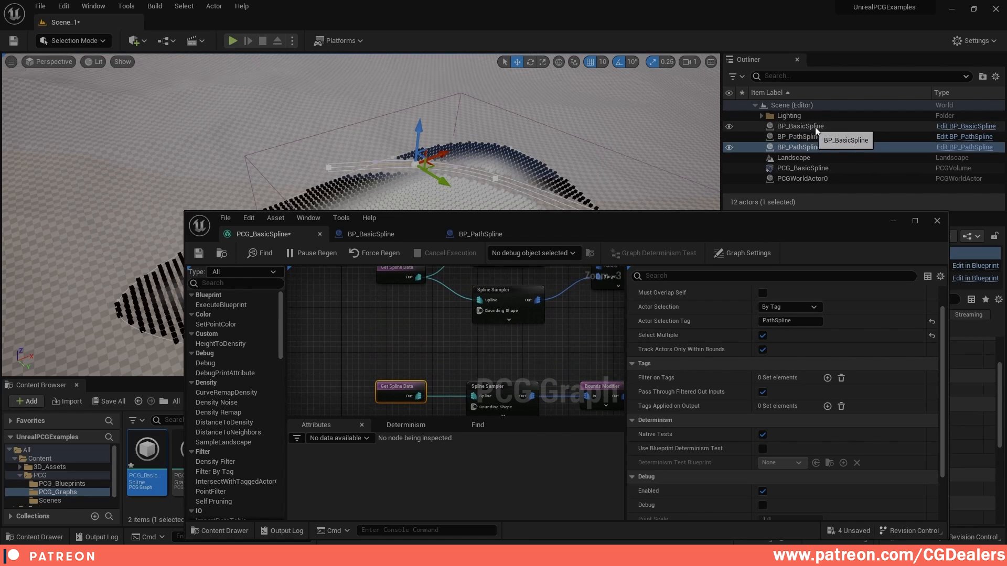
scroll(424, 329, "up", 1)
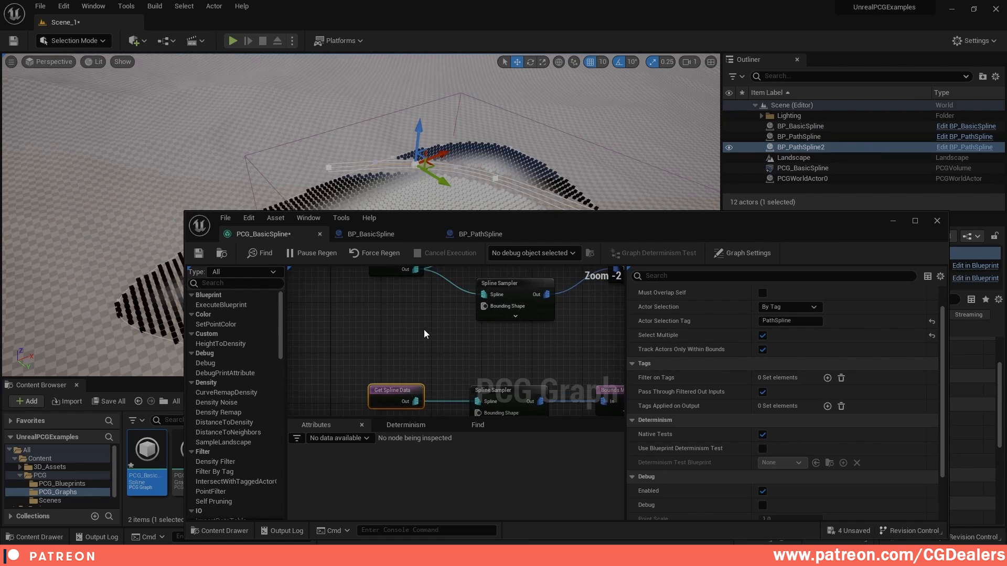
right_click_drag(424, 329, 407, 392)
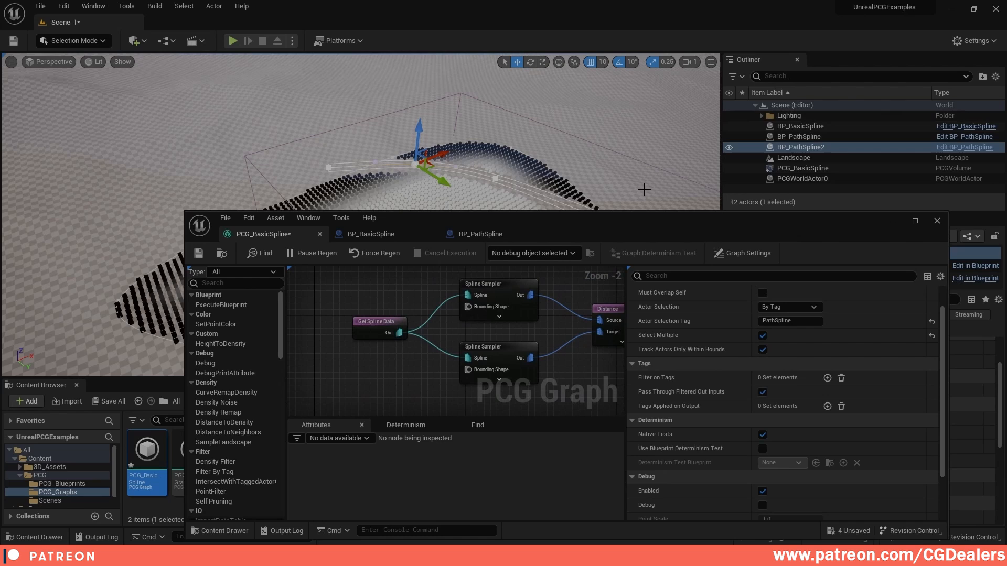
left_click(372, 320)
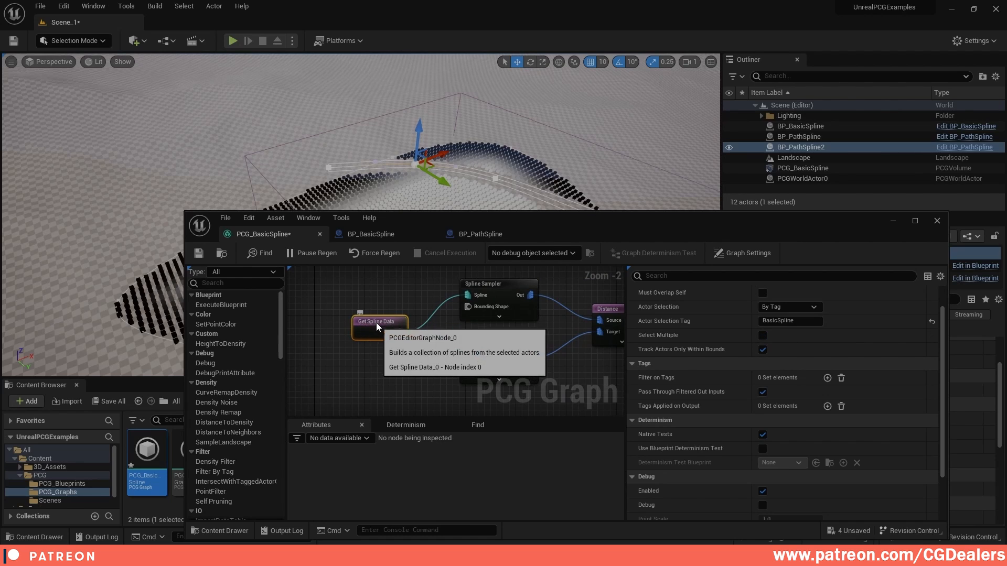
left_click(762, 336)
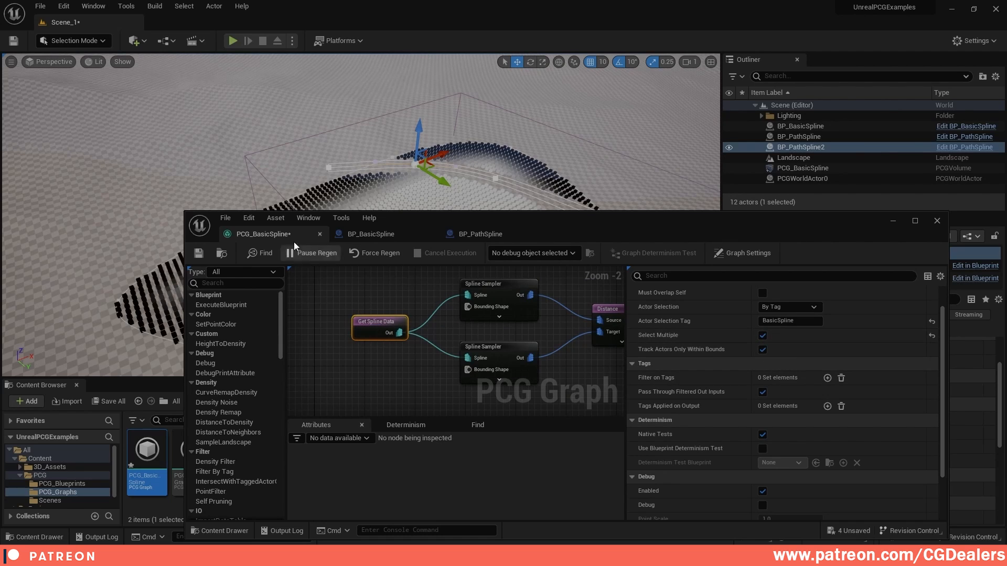
left_click(195, 253)
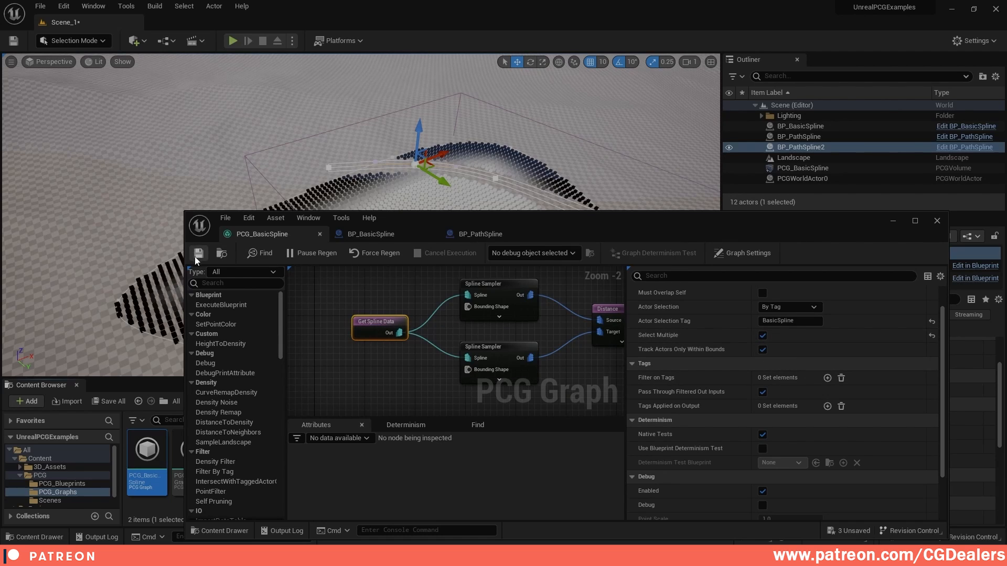
Minimize the graph editor and move a point of BP_PathSpline2 to test the second path's cut
left_click(893, 221)
mouse_move(494, 195)
right_mouse_down()
mouse_move(461, 196)
mouse_move(495, 195)
right_mouse_up()
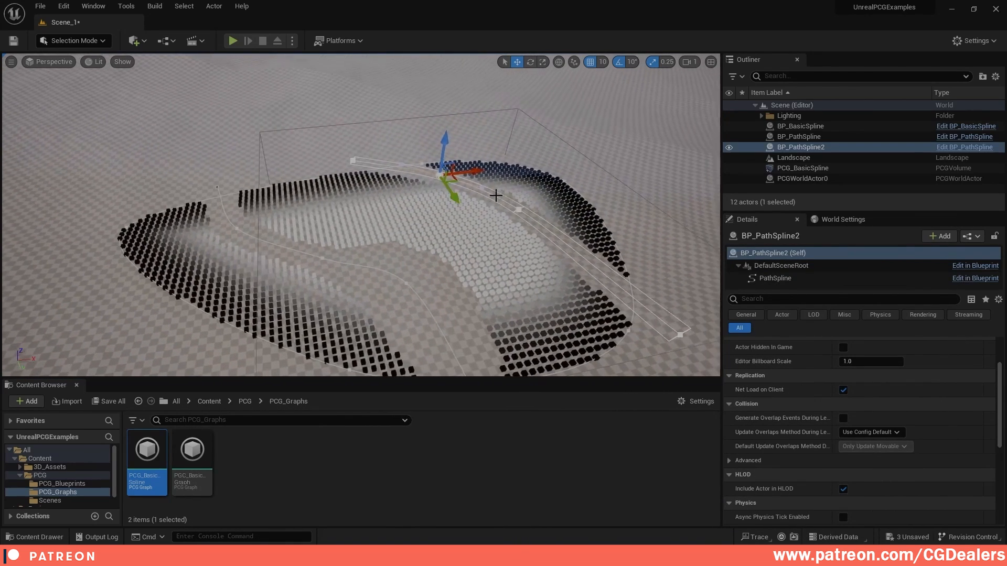
left_click_drag(470, 174, 550, 254)
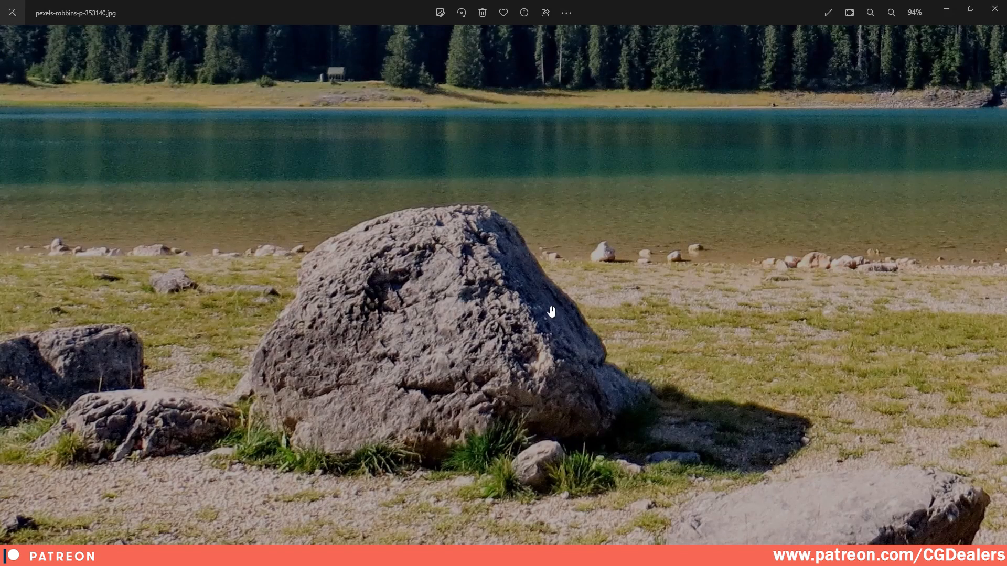
Examine the lakeside reference photo for how grass and small stones gather around the large rocks, and return to the Unreal Editor
left_click_drag(605, 345, 601, 321)
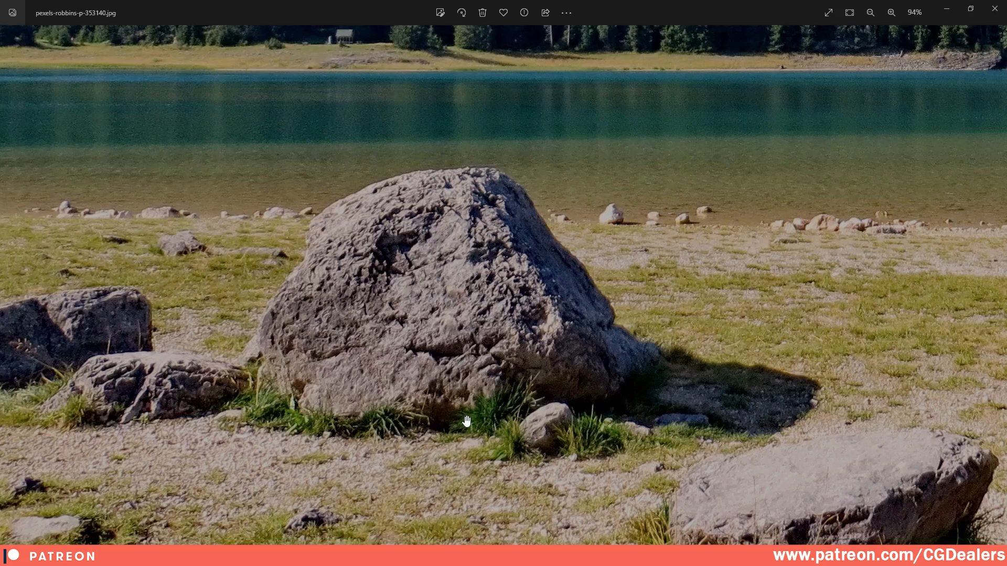
scroll(466, 421, "down", 3)
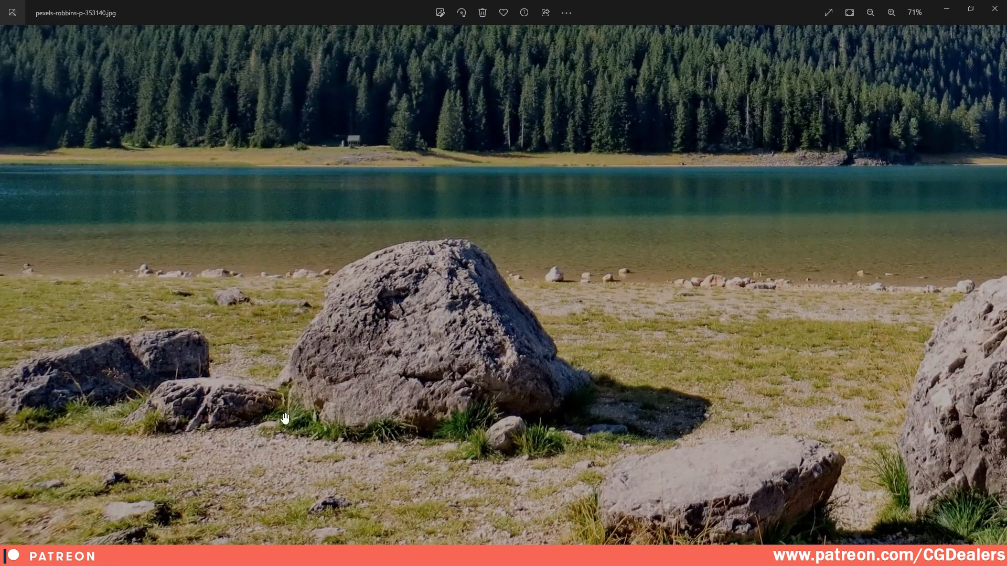
scroll(246, 413, "up", 3)
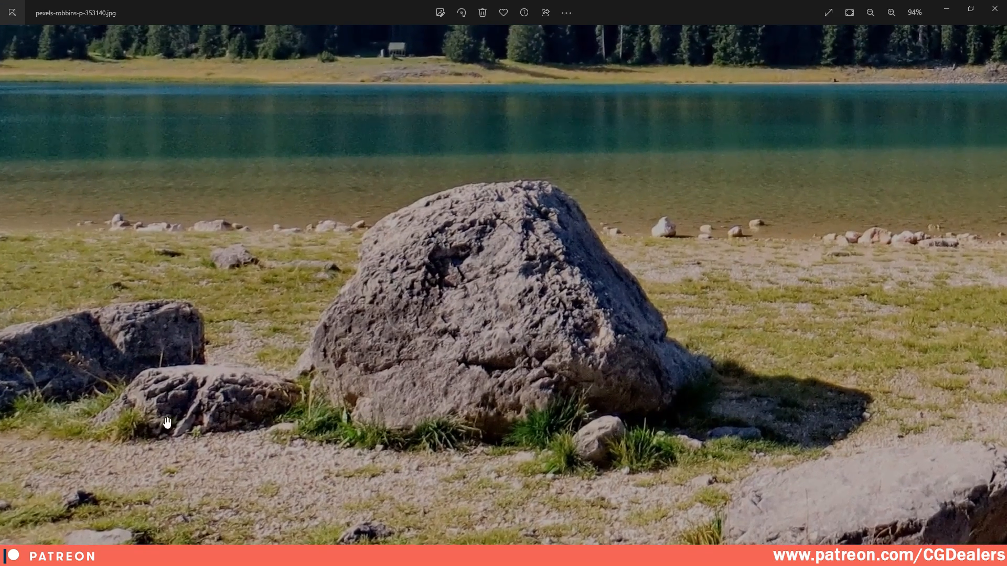
scroll(313, 359, "up", 1)
scroll(313, 359, "up", 3)
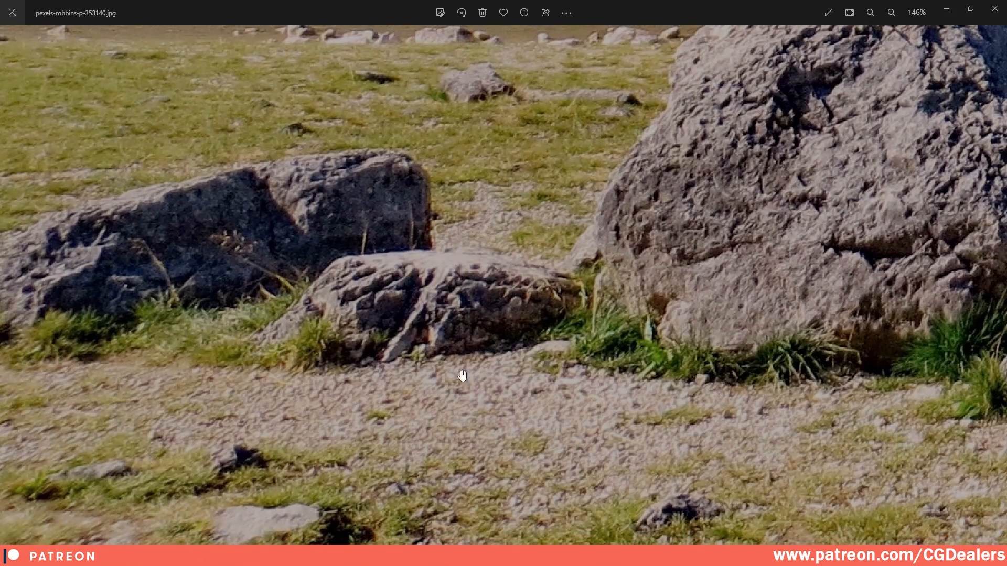
scroll(457, 362, "down", 5)
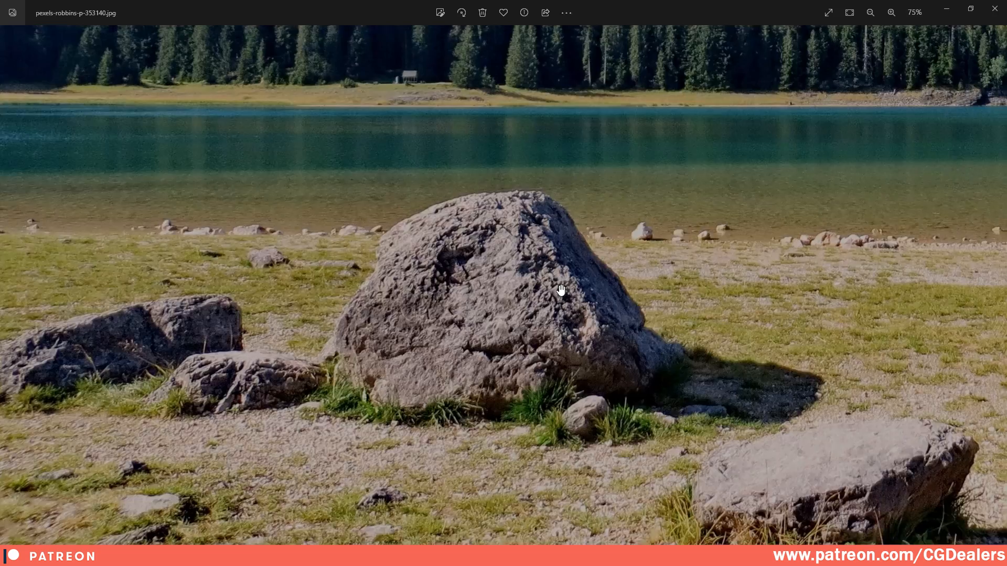
scroll(508, 264, "down", 2)
scroll(560, 246, "down", 2)
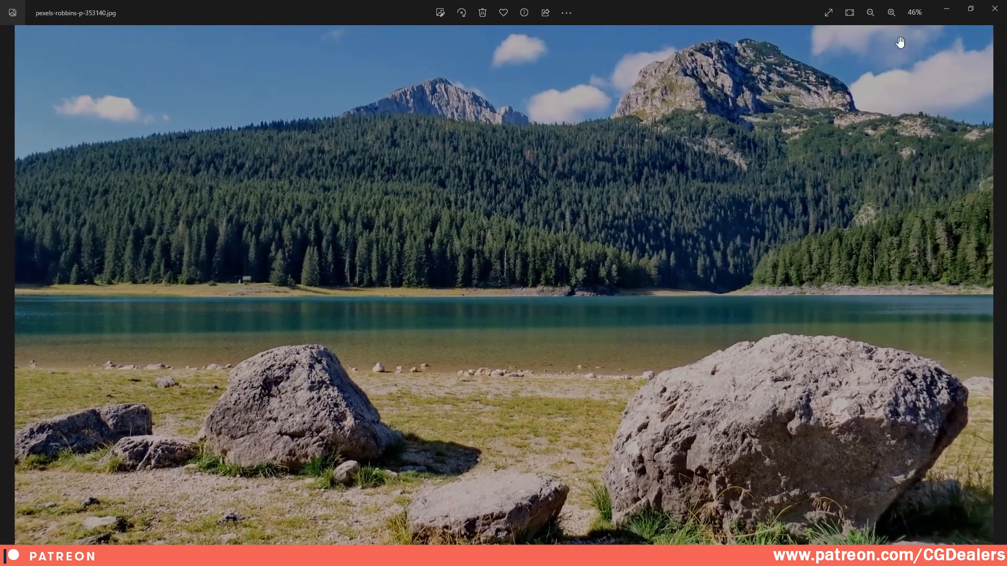
left_click(947, 8)
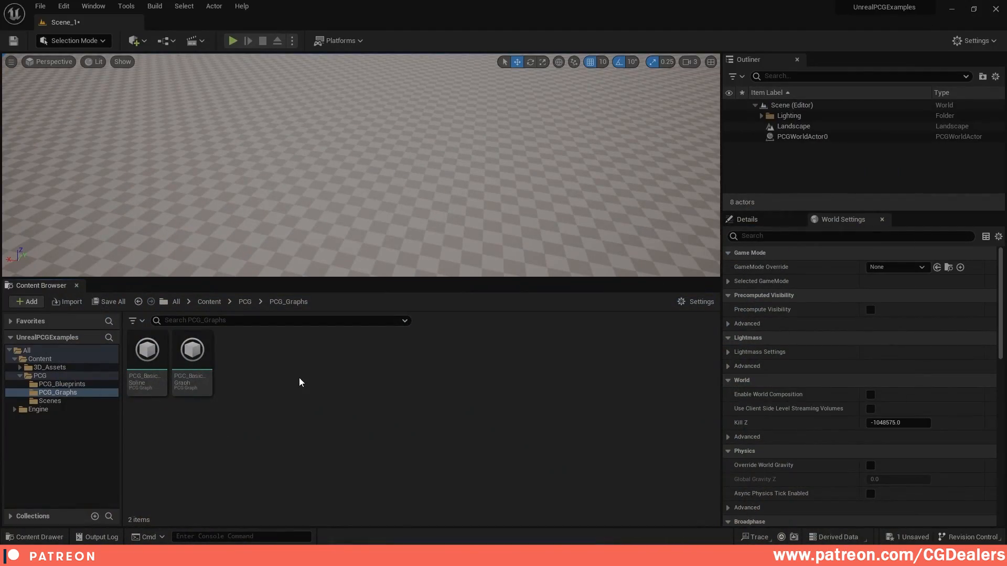
Create a new PCG graph named PCG_Scatter_Graph in the PCG_Graphs folder
right_click(300, 383)
mouse_move(348, 478)
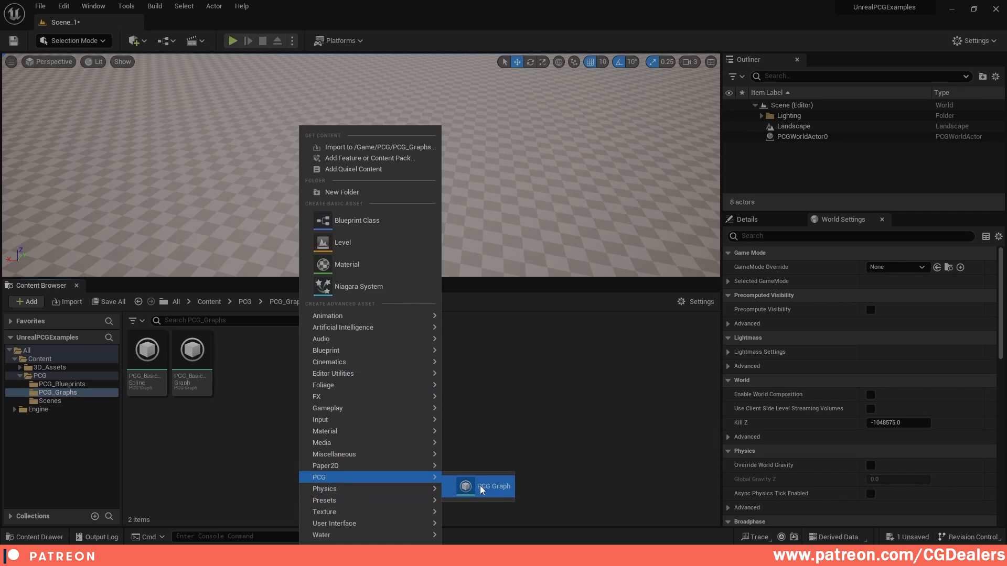
left_click(464, 484)
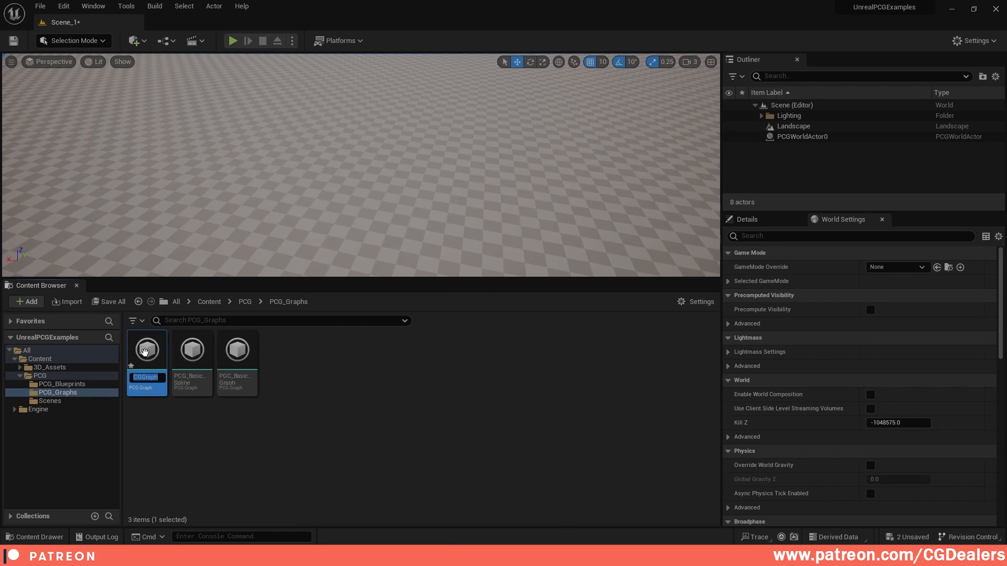
type("PCG_Scatter_Gra")
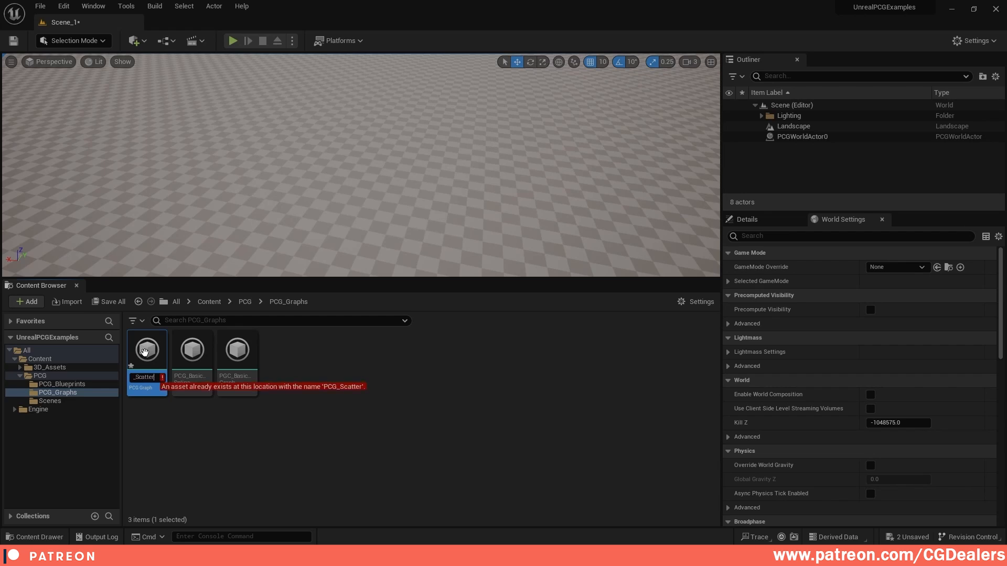
type("ph")
key("Return")
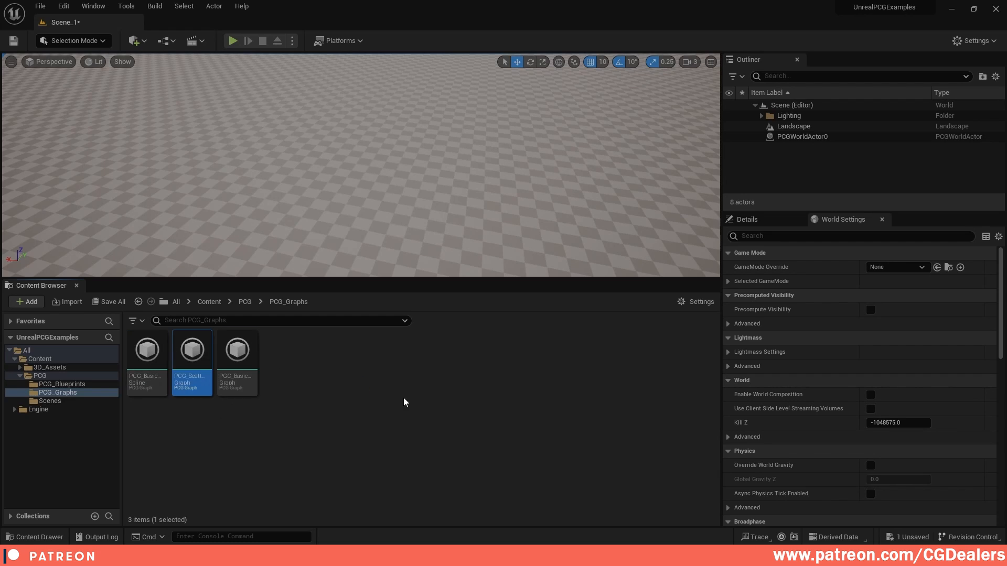
Place PCG_Scatter_Graph in the level, open the graph for editing with a wider node area, and select its volume
left_click_drag(197, 350, 354, 156)
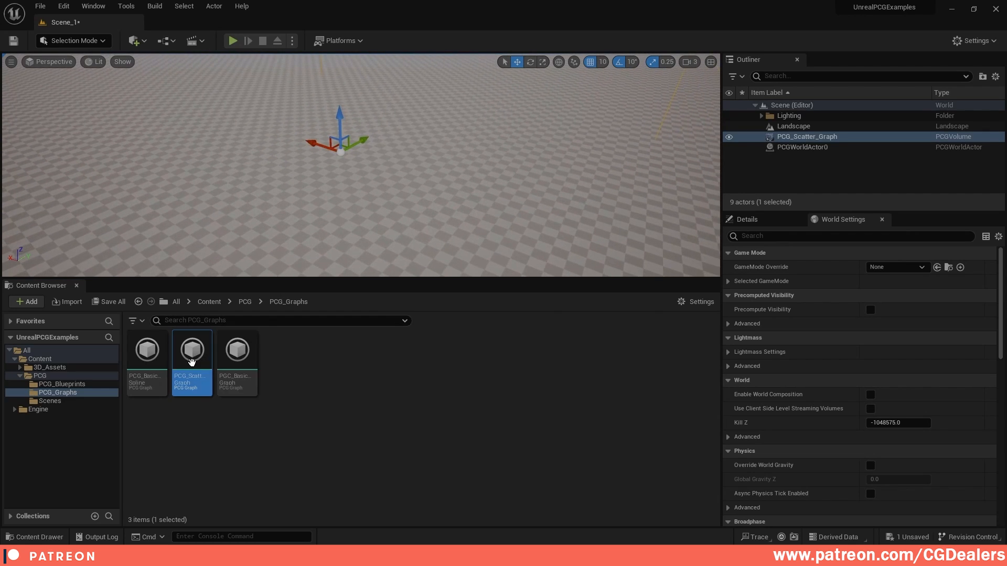
double_click(192, 357)
left_click(673, 208)
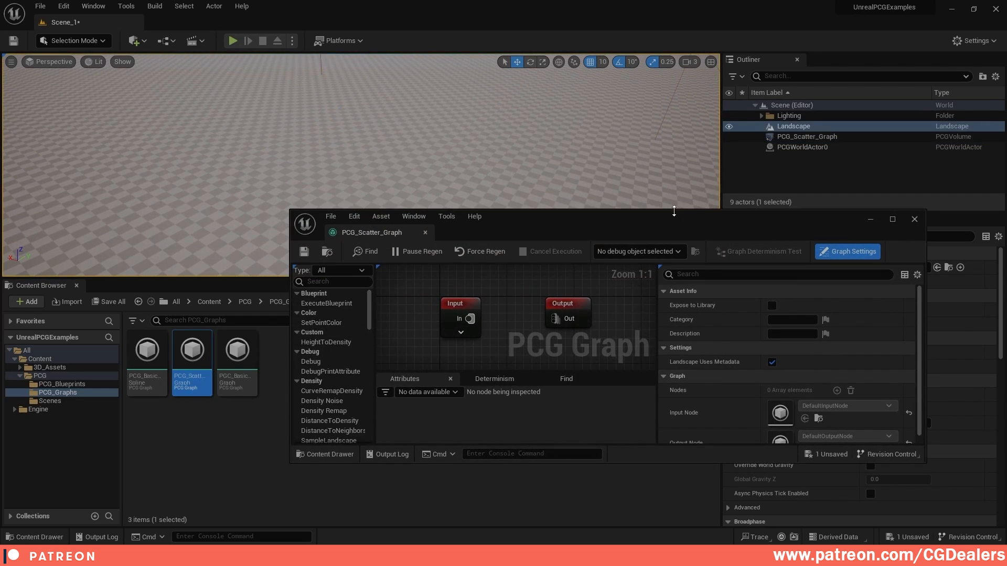
left_click_drag(674, 209, 689, 192)
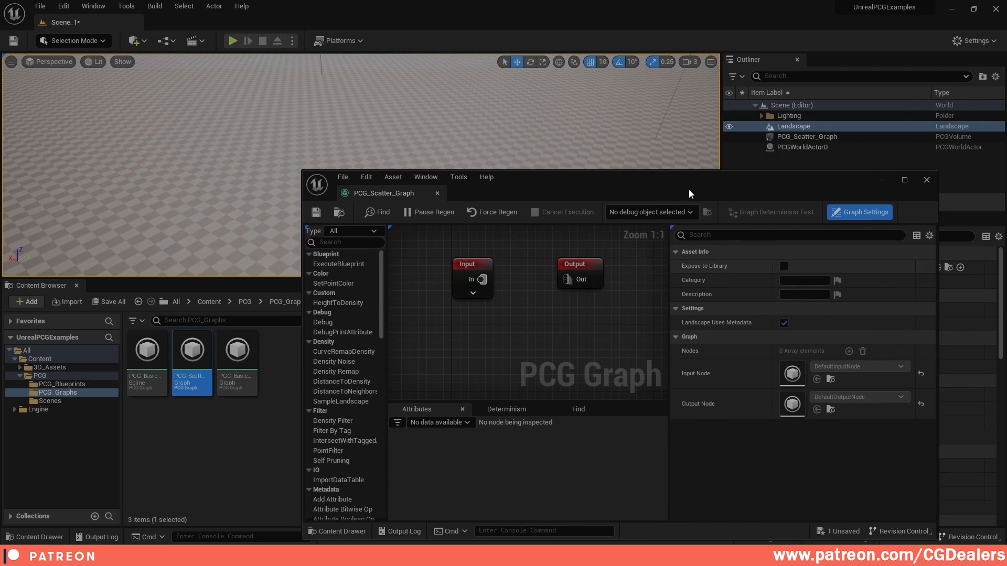
left_click(807, 136)
left_click_drag(669, 332, 738, 331)
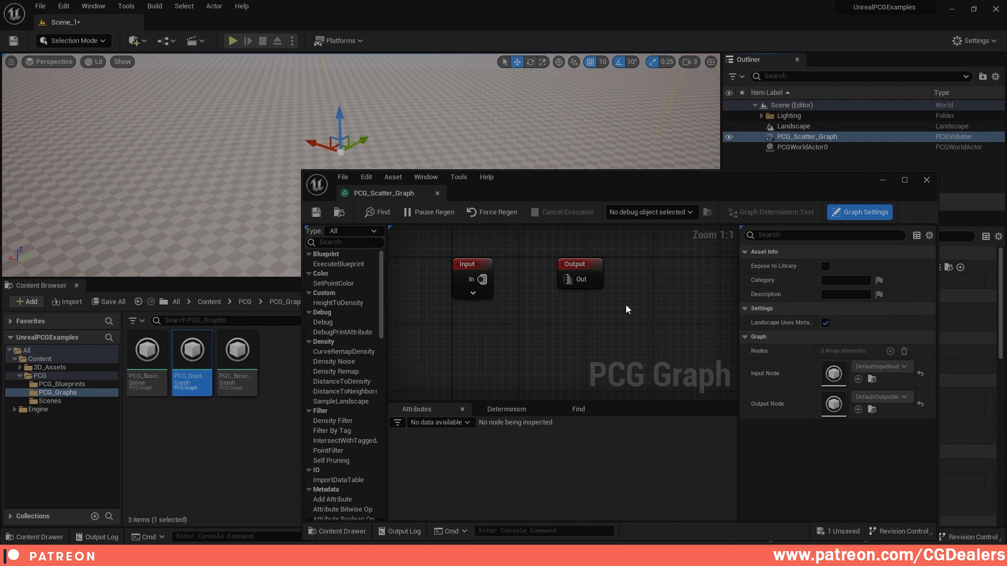
Expand the Input node's pins and add a Surface Sampler fed by the Landscape output
right_click_drag(625, 304, 642, 282)
left_click_drag(470, 236, 457, 310)
left_click(456, 345)
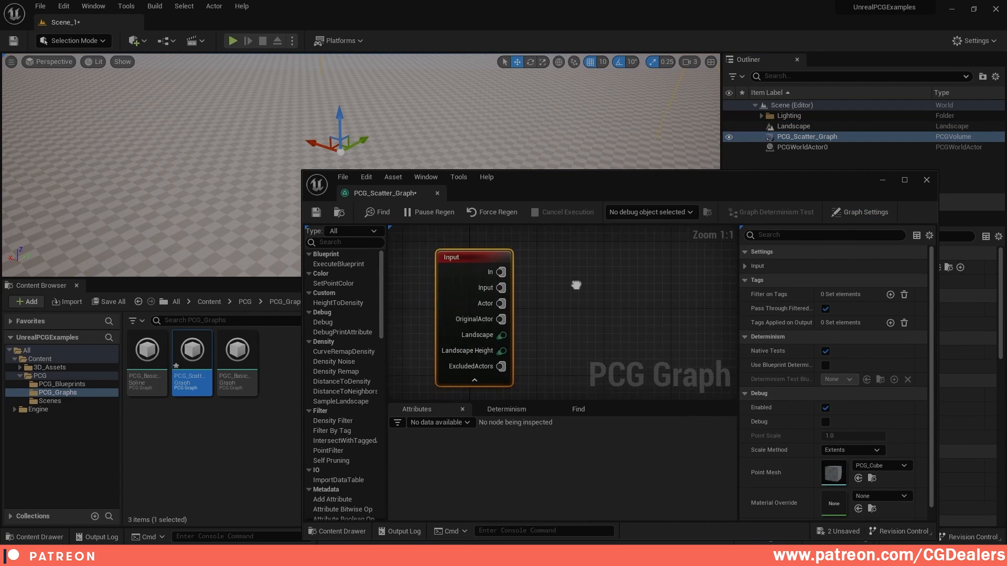
right_click(565, 313)
type("surface")
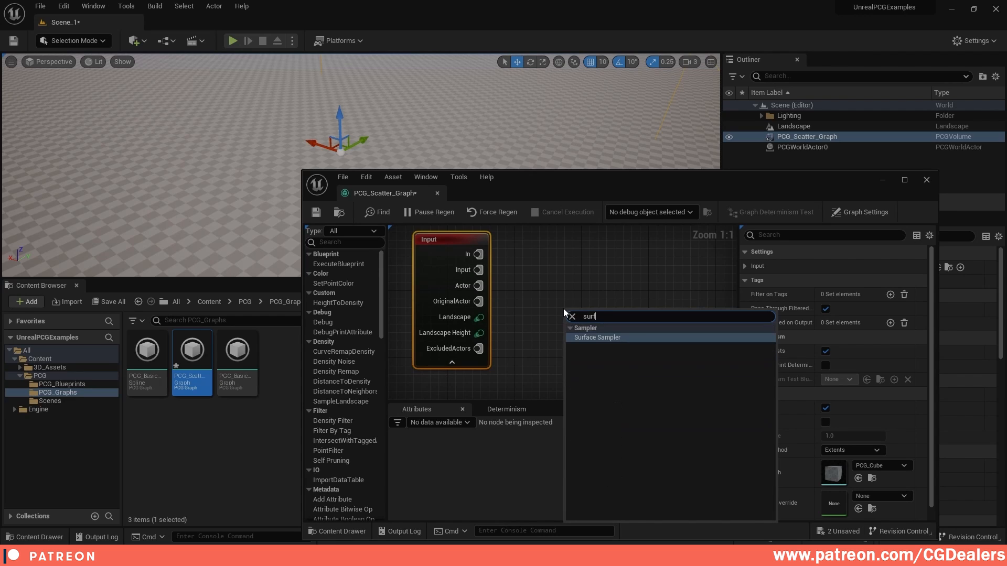
key("Return")
left_click_drag(479, 317, 577, 301)
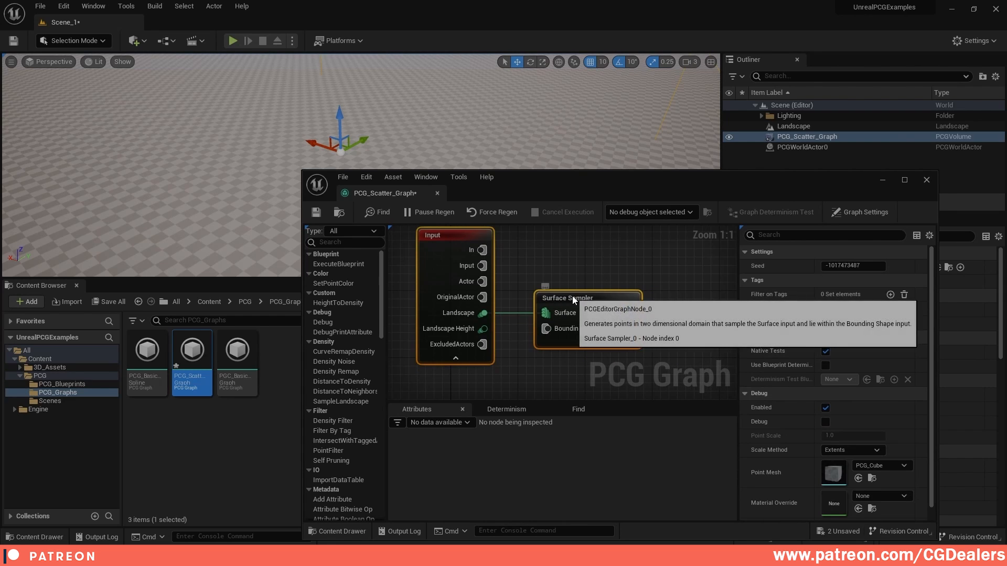
Enable debug display on the Surface Sampler and inspect its points in the level from farther away
left_click_drag(520, 176, 516, 205)
key("d")
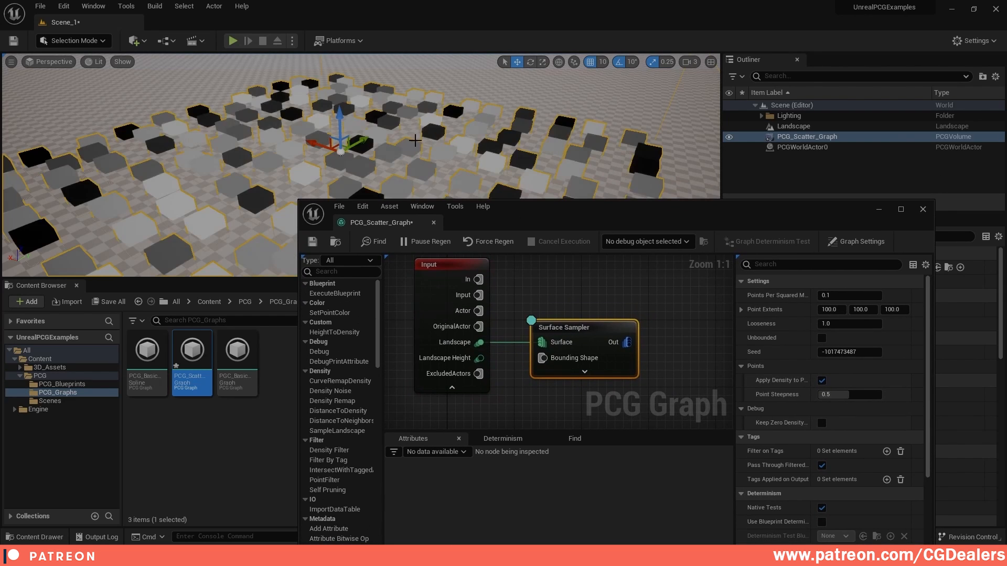
right_click_drag(372, 165, 328, 120)
Add a Density Filter after the Surface Sampler and set its Lower Bound to 0.9
right_click_drag(661, 321, 631, 348)
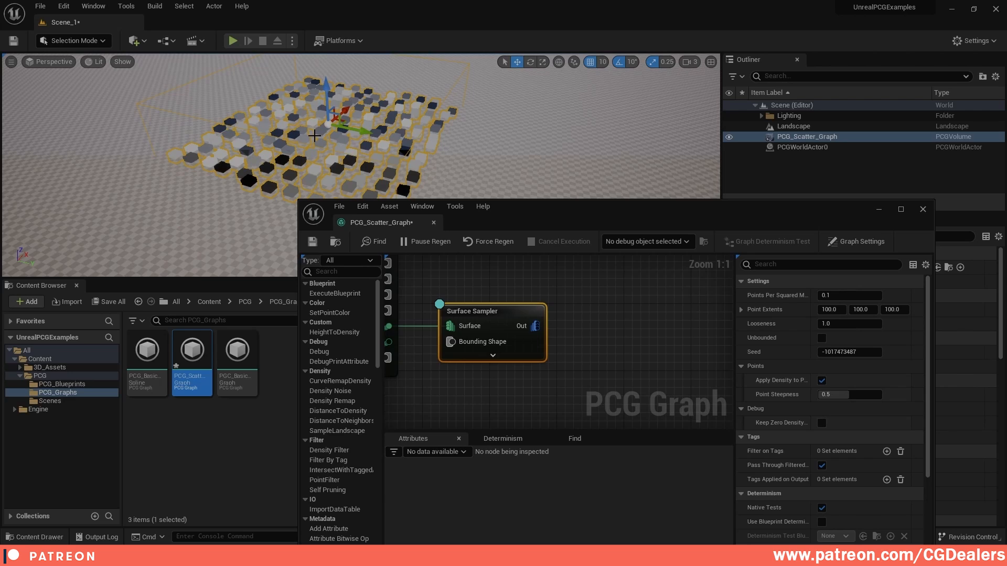
right_click(606, 326)
type("d")
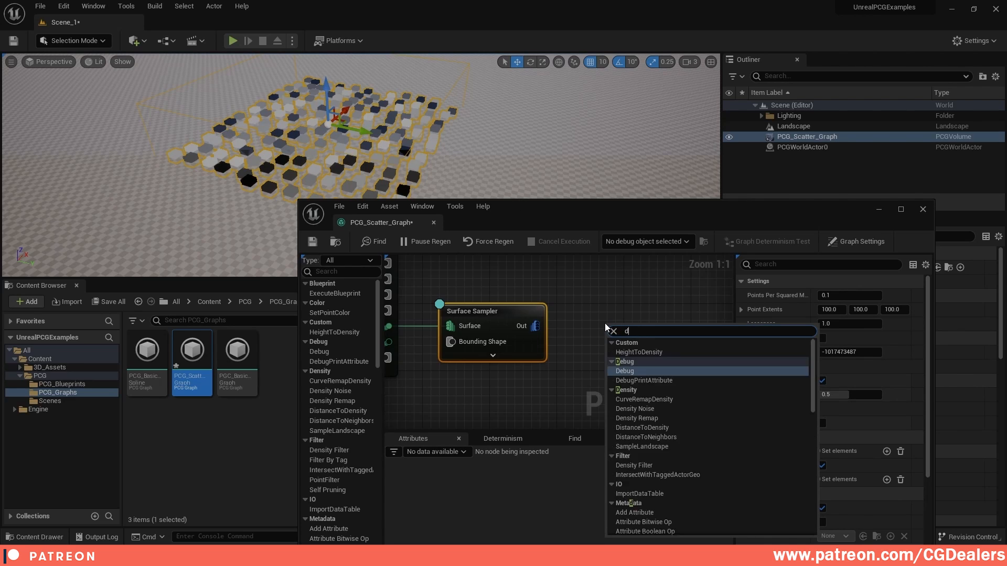
type("ens fi")
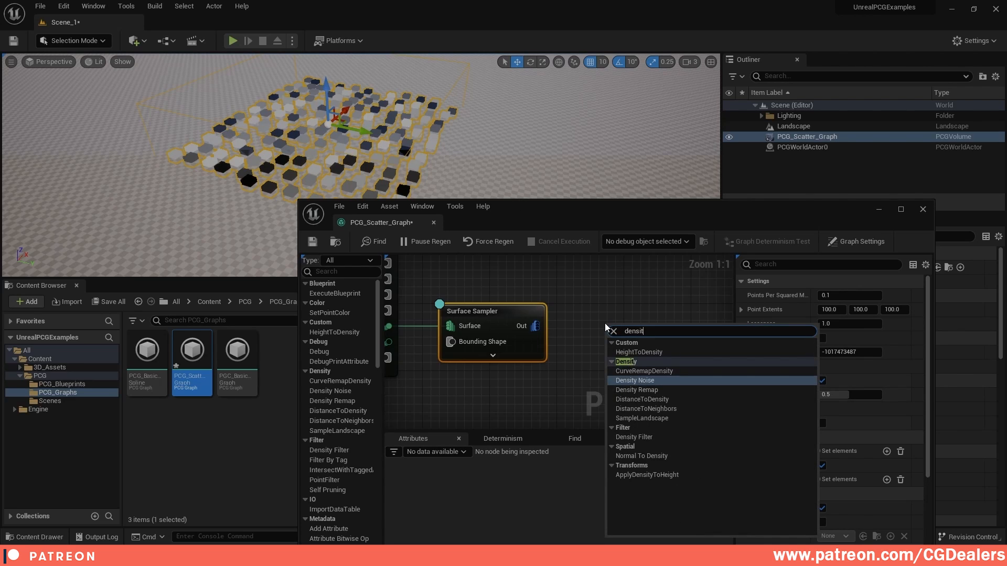
key("Return")
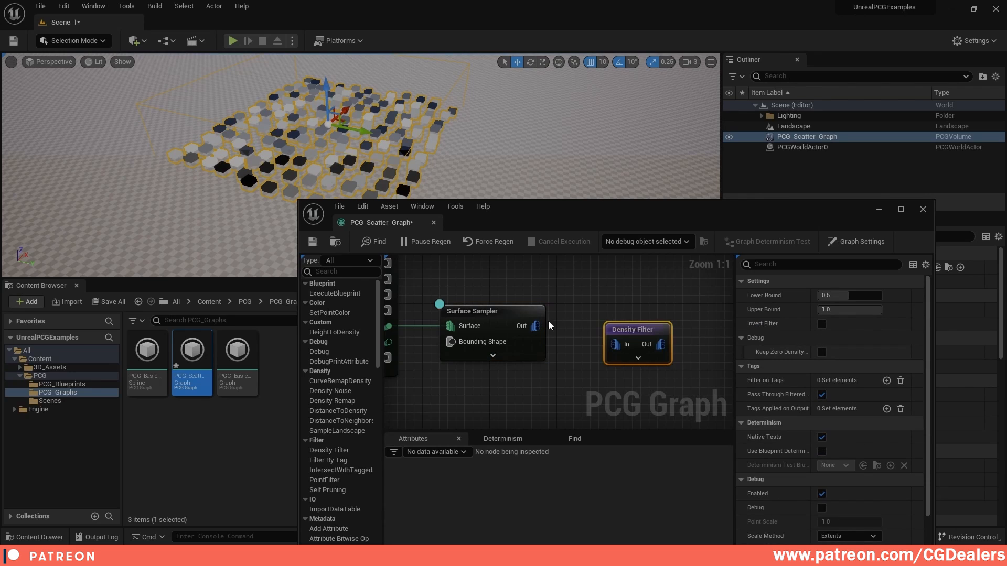
left_click_drag(534, 326, 626, 303)
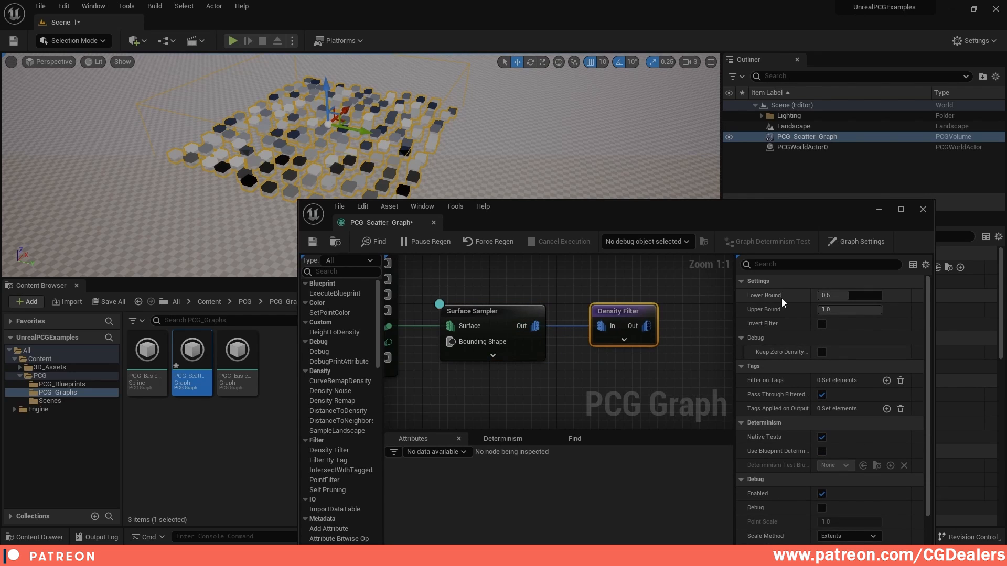
left_click(850, 295)
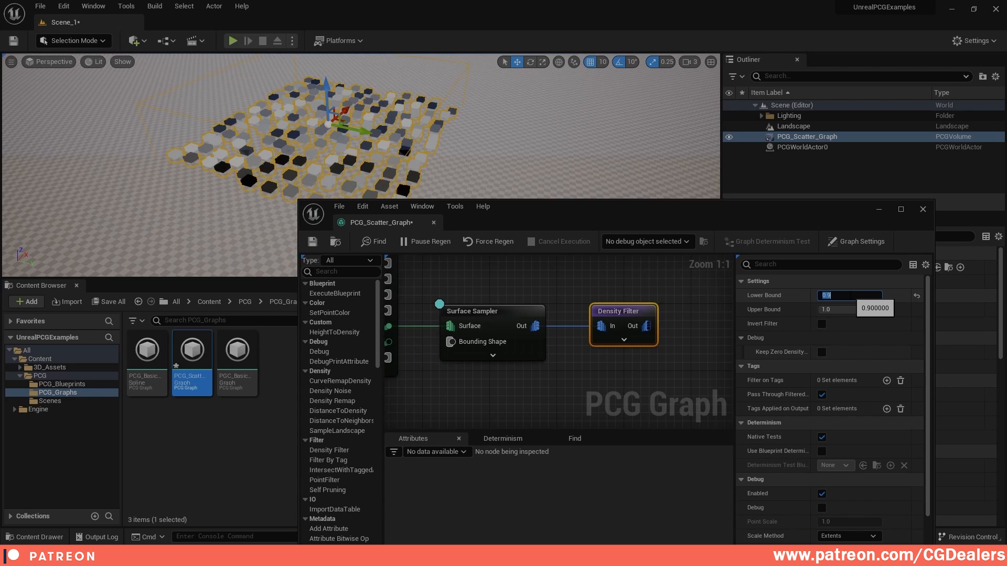
key("Return")
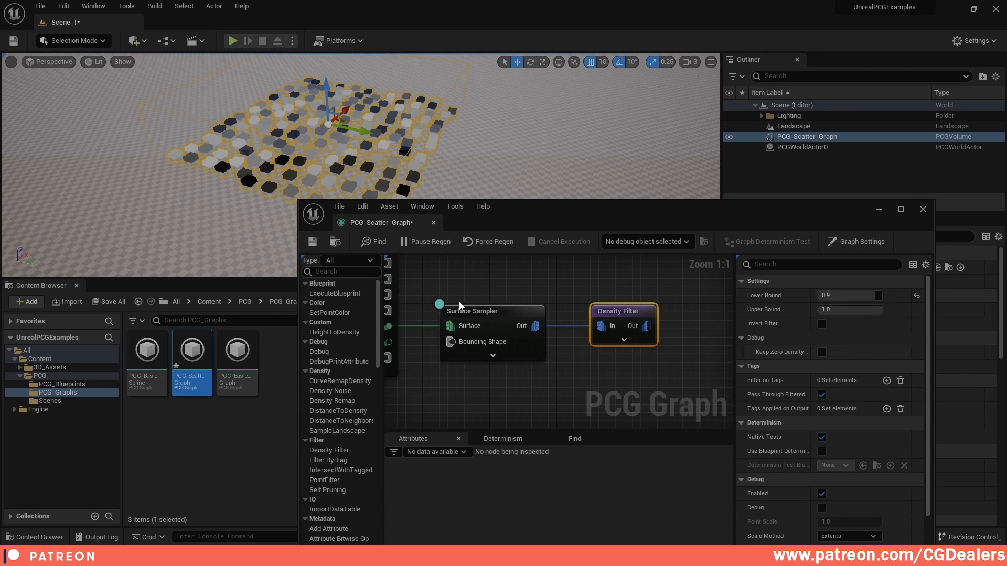
Disable debug display on the Surface Sampler and enable it on the Density Filter
right_click(502, 315)
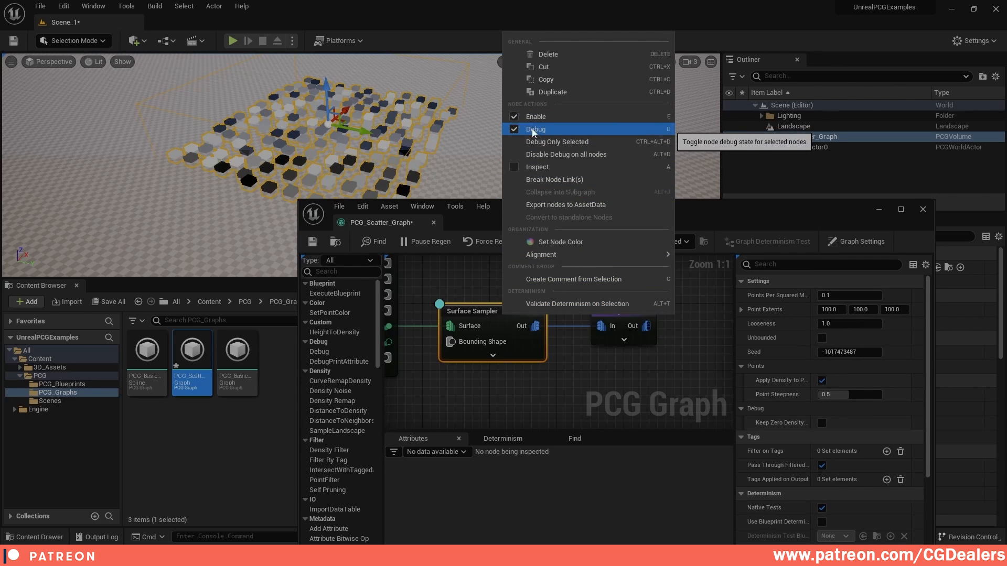
left_click(619, 129)
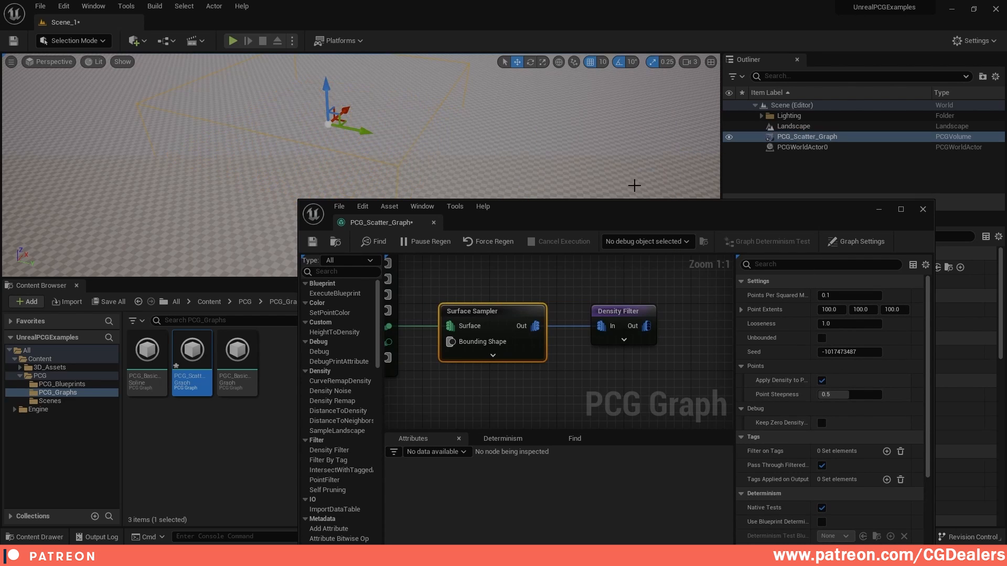
left_click(625, 313)
key("d")
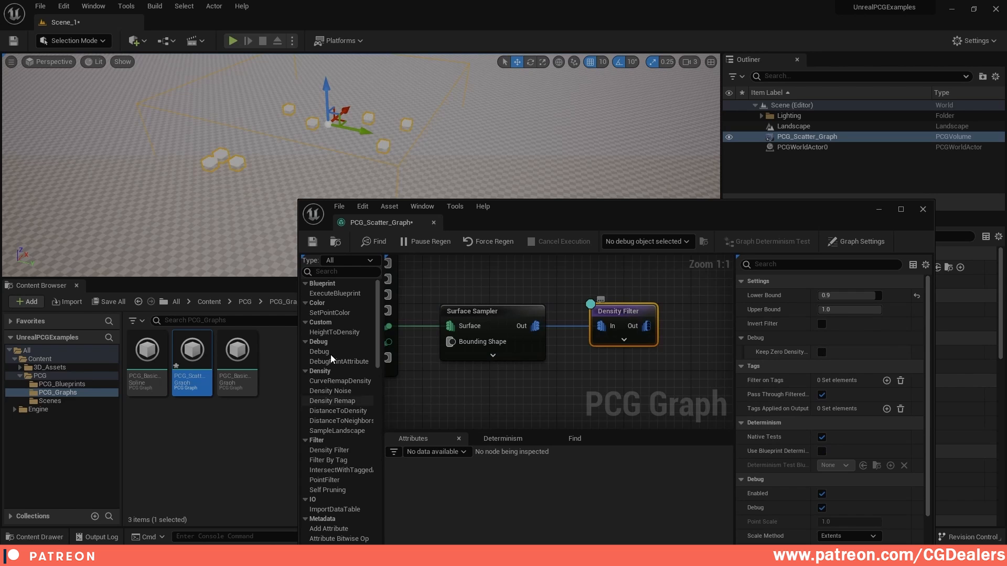
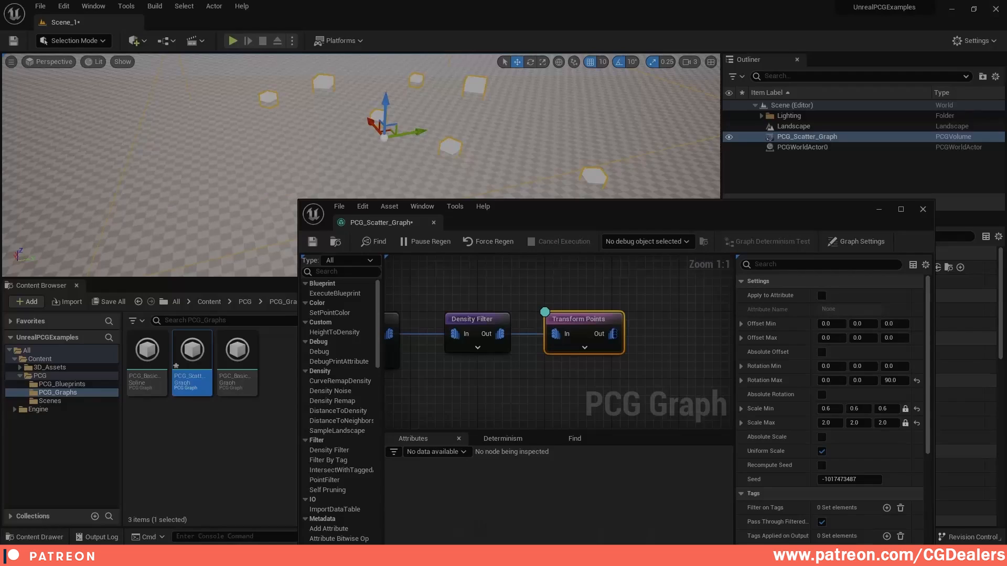
Add a CreatePointsGrid node and place it in the empty area above the Density Filter
left_click(639, 305)
right_click_drag(587, 283, 626, 360)
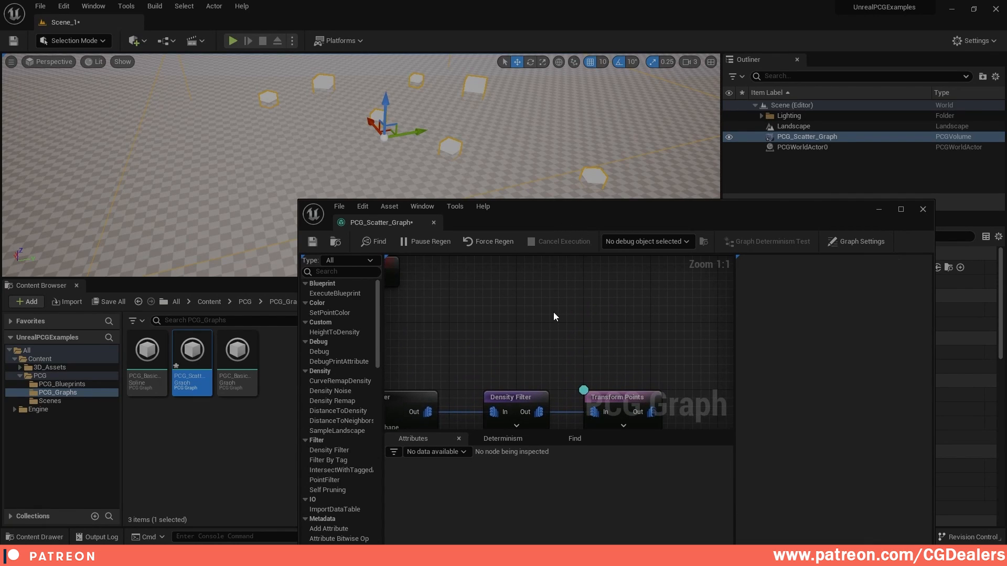
scroll(545, 314, "down", 1)
right_click(524, 312)
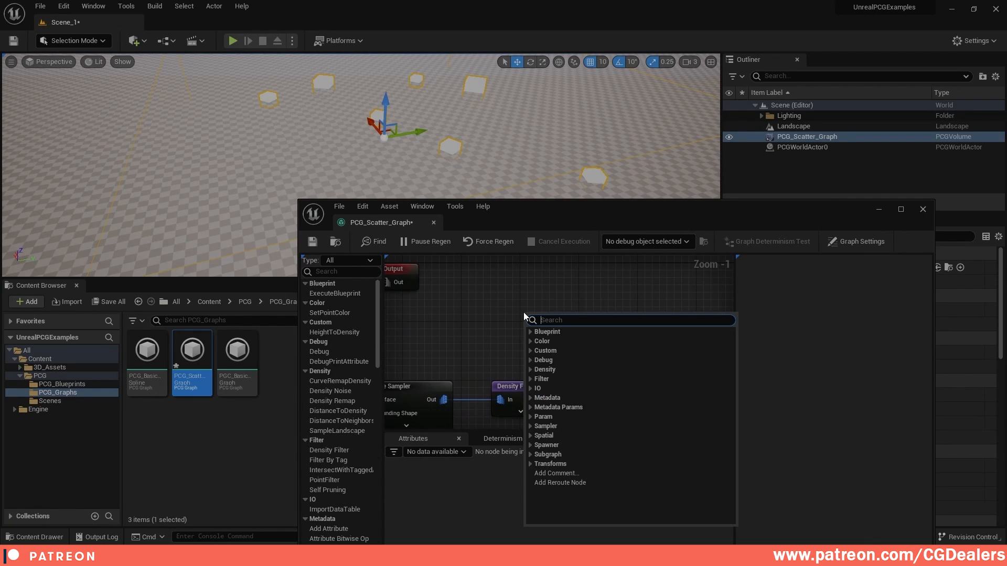
type("create poi")
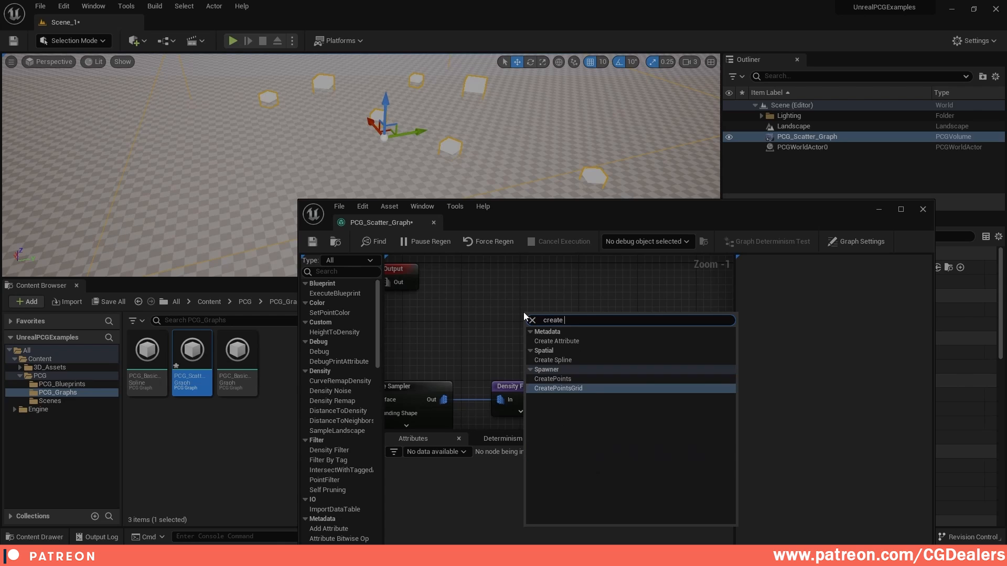
key("Return")
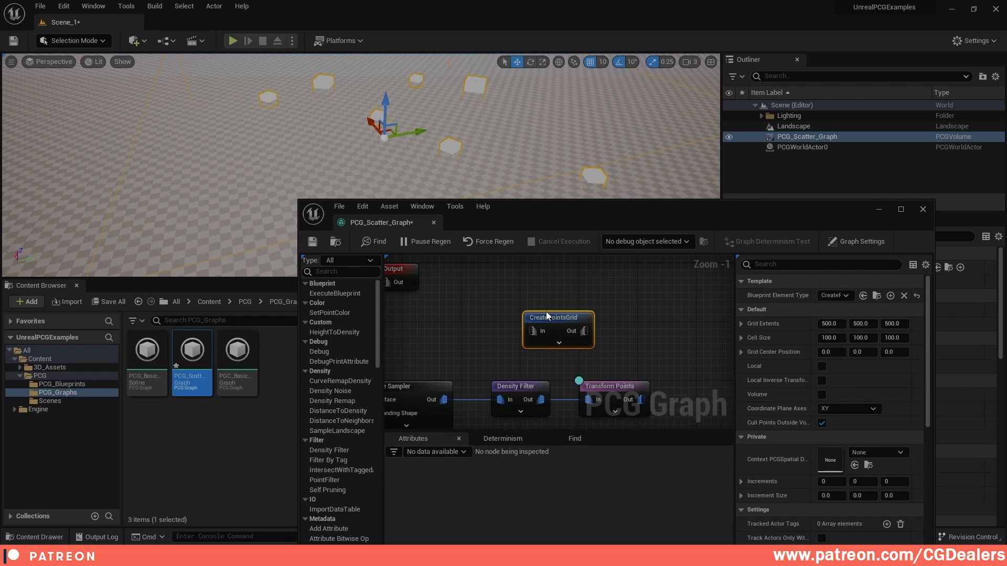
left_click_drag(546, 311, 516, 309)
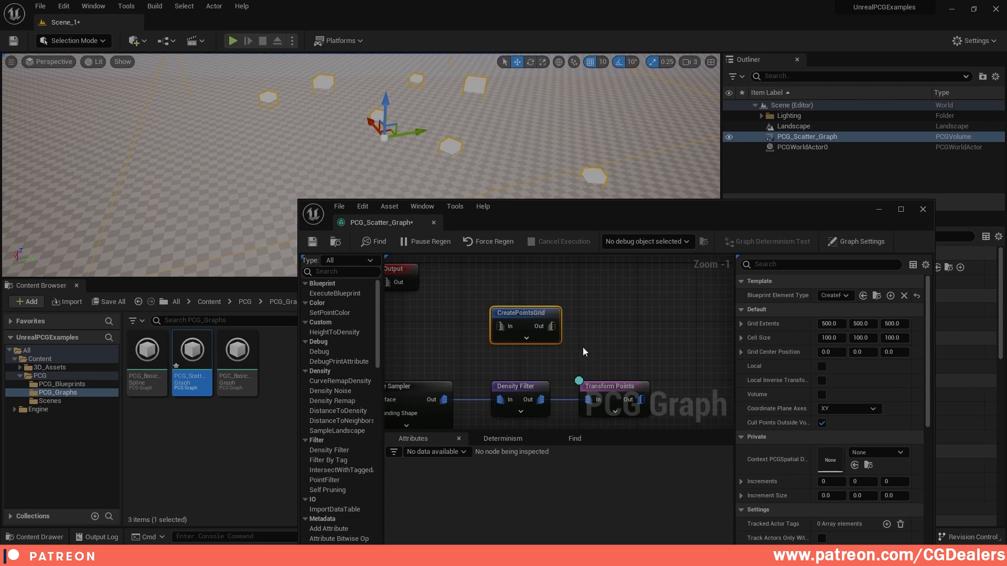
Enable Local and Local Inverse Transform on the CreatePointsGrid node
right_click_drag(676, 329, 638, 302)
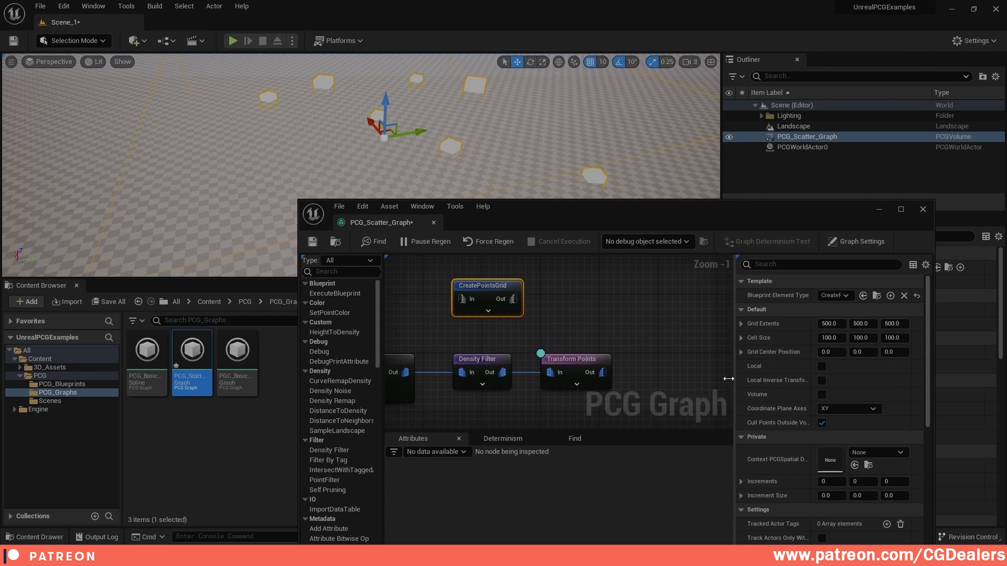
left_click_drag(734, 378, 679, 375)
left_click(788, 367)
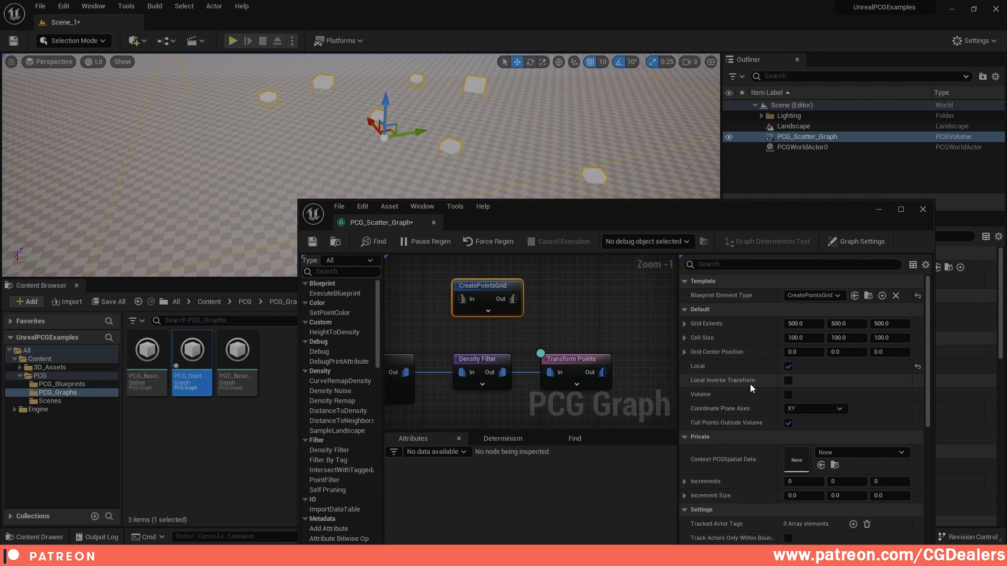
left_click(788, 381)
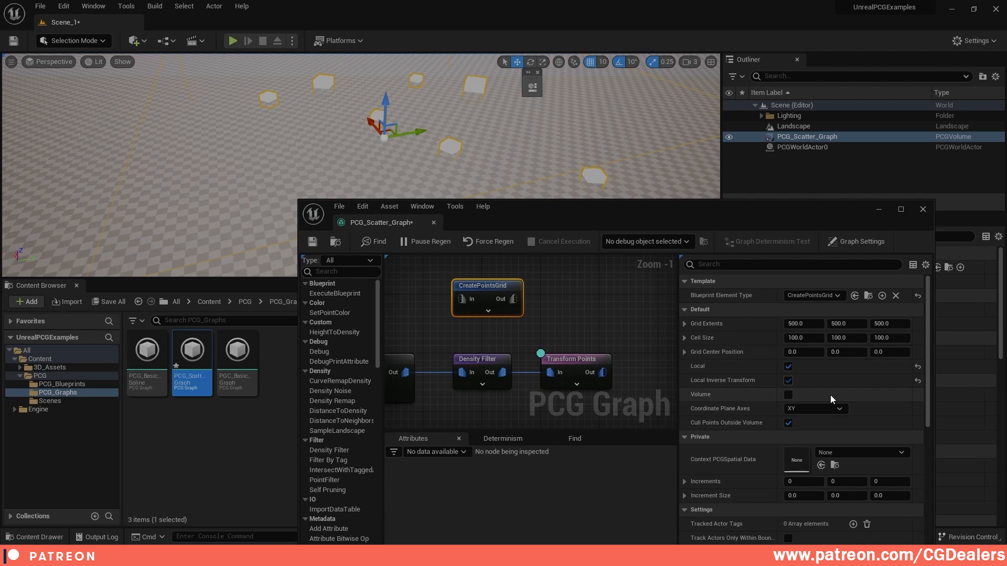
Set the CreatePointsGrid node's debug Scale Method to Absolute and its Point Scale to 0.5
scroll(830, 395, "down", 2)
scroll(830, 395, "down", 10)
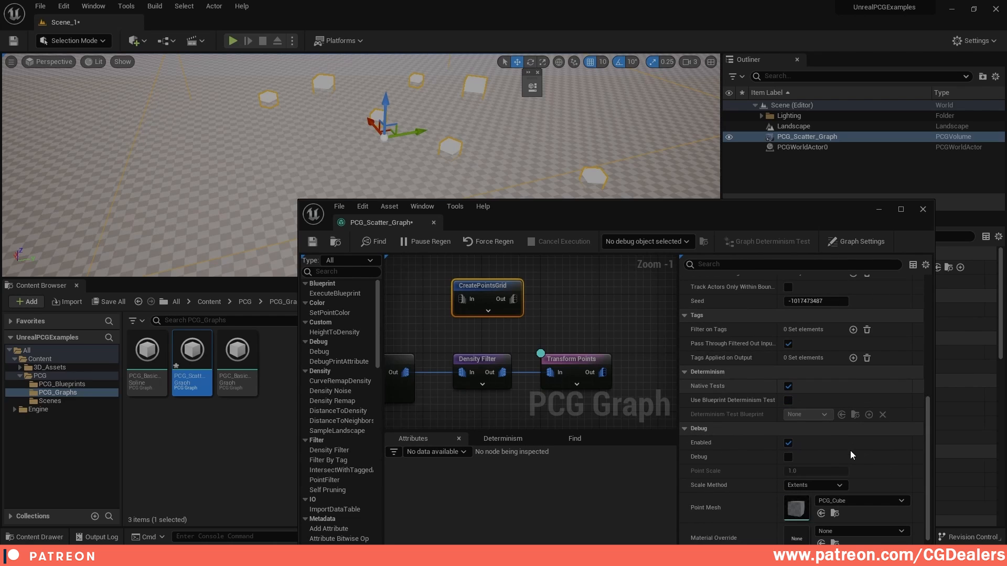
left_click(810, 470)
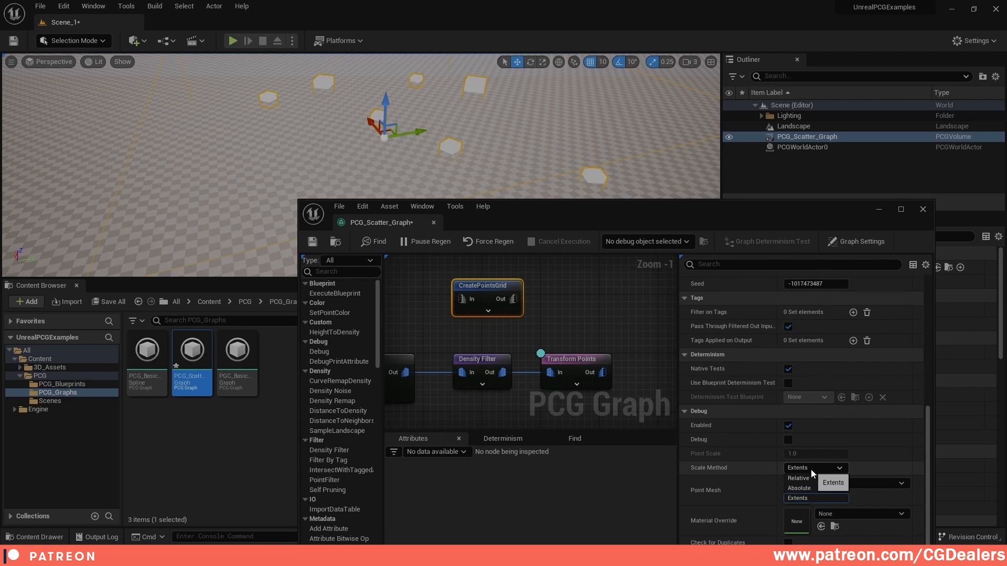
left_click(801, 490)
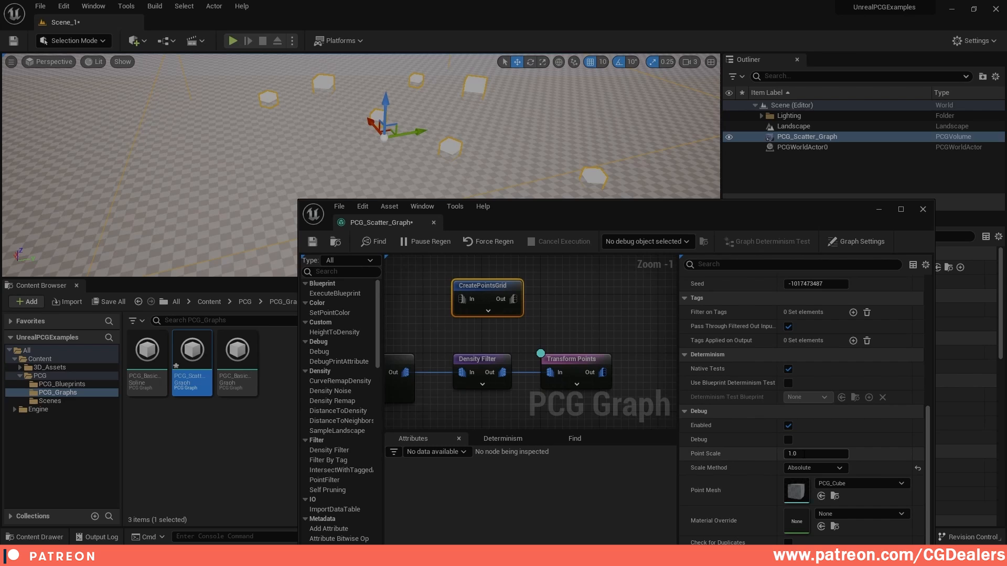
left_click(808, 454)
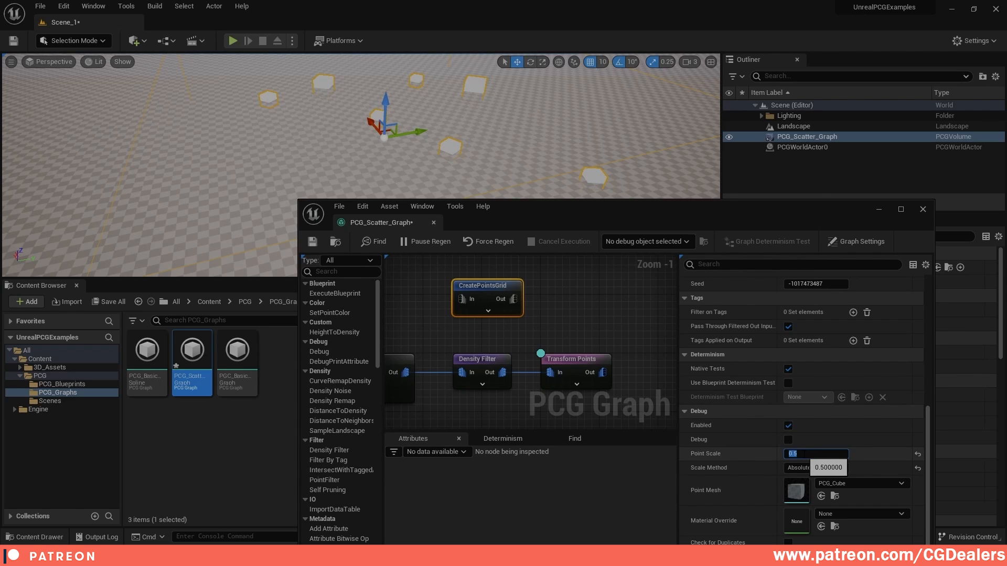
key("Return")
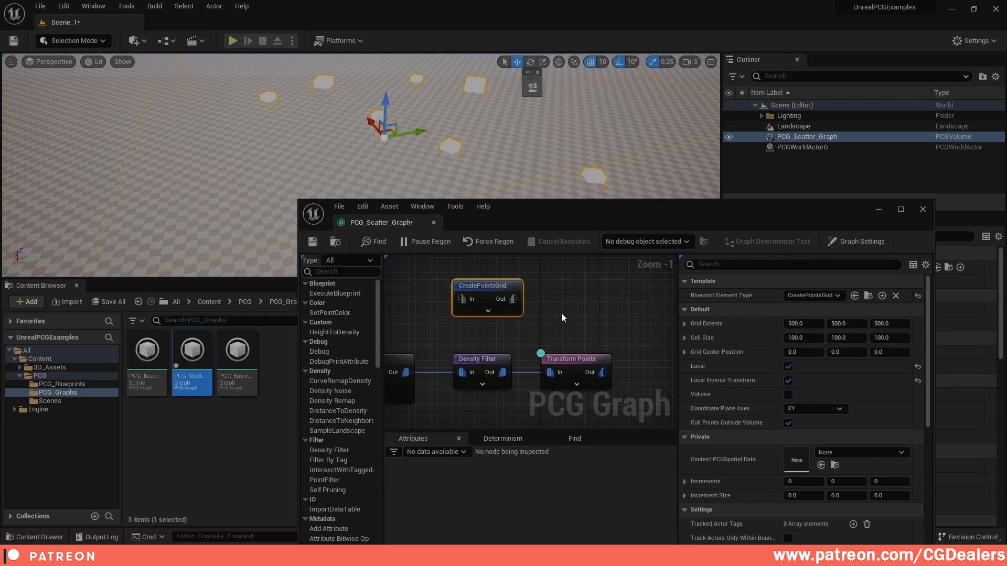
Enable debug display on the CreatePointsGrid node
double_click(482, 285)
type("d")
key("ctrl+z")
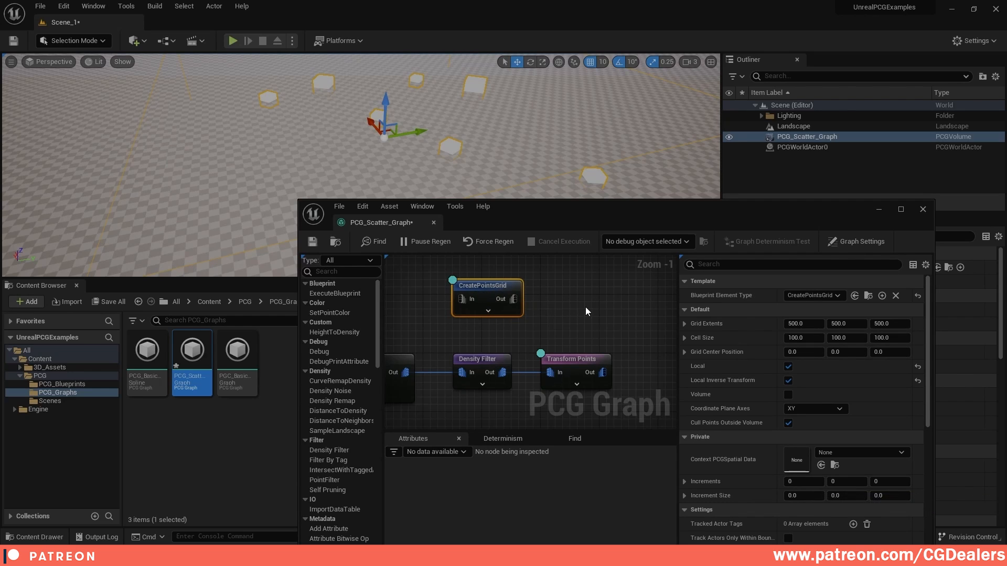
Add a Bounds Modifier node and connect the CreatePointsGrid output to its input
right_click_drag(585, 306, 545, 297)
left_click(543, 297)
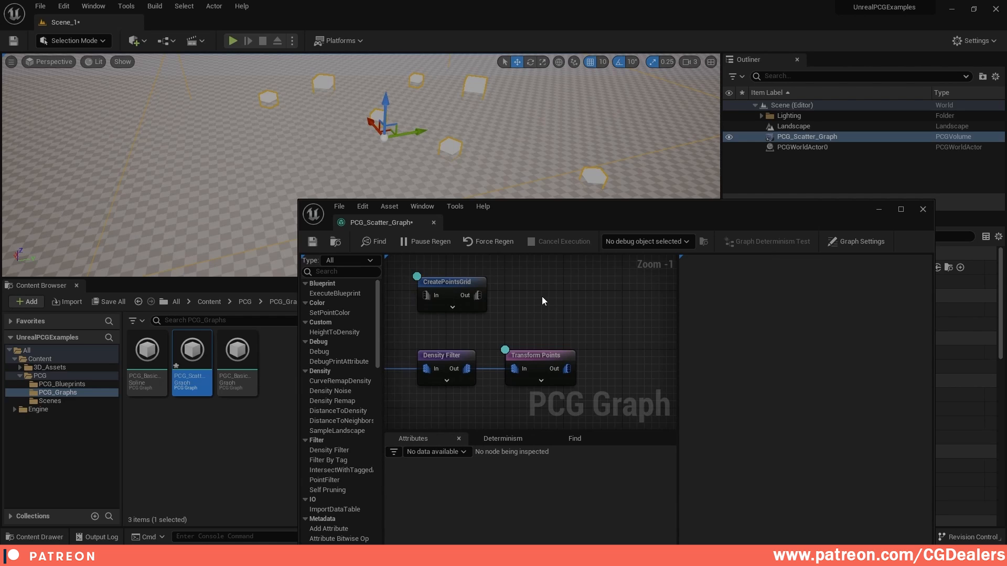
right_click_drag(537, 294, 540, 293)
type("bounds")
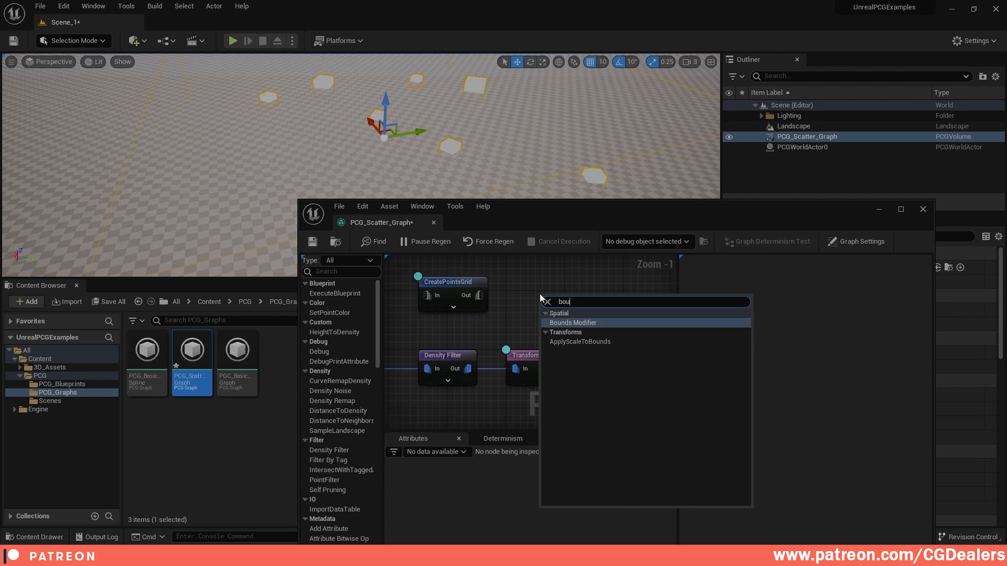
key("Return")
left_click_drag(478, 295, 558, 281)
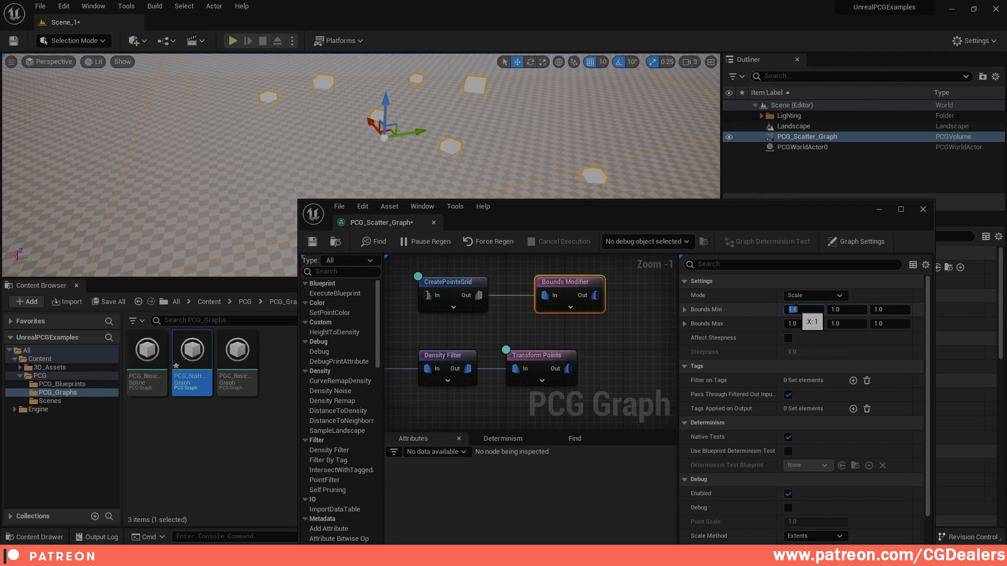
Set the Bounds Modifier's Bounds Min and Bounds Max to 10 on all three axes
left_click(802, 323)
type("10")
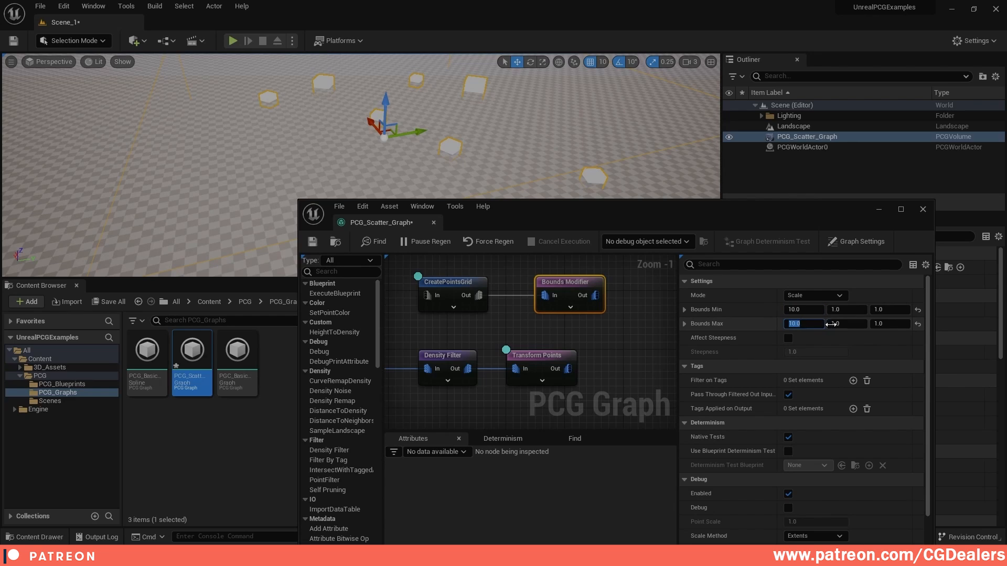
key("Tab")
type("10")
key("Tab")
type("10")
left_click(847, 310)
type("10")
key("Tab")
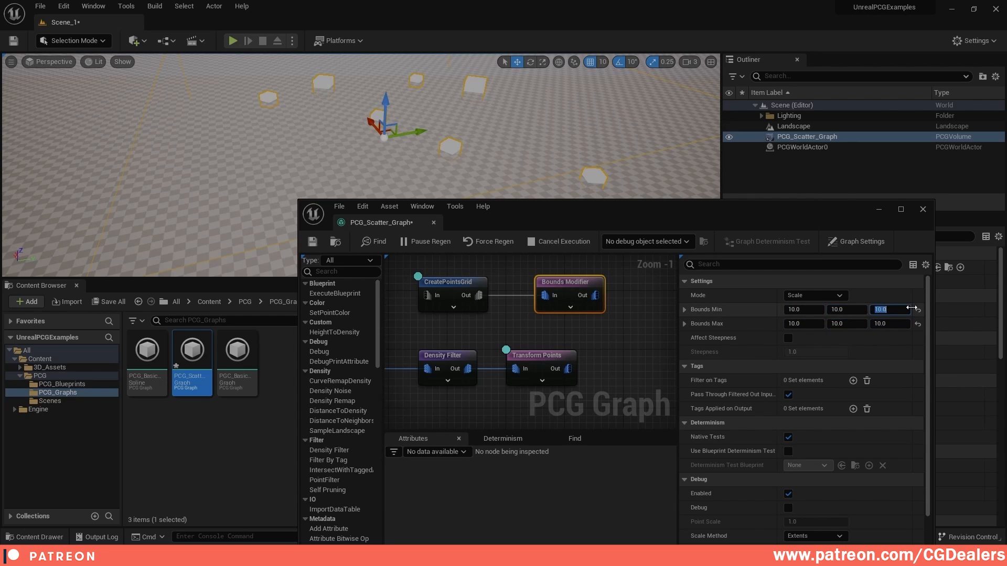
type("10")
key("Return")
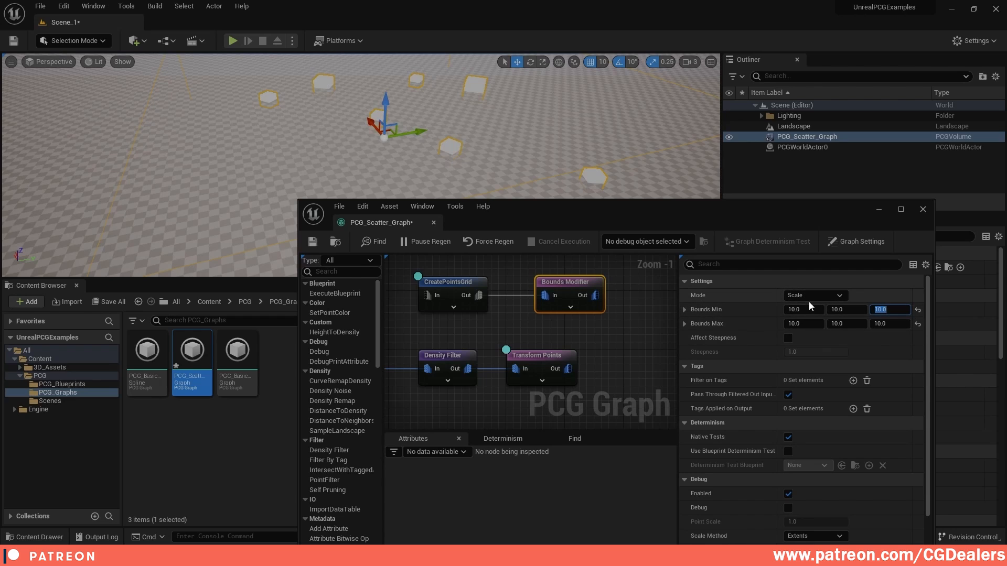
Arrange CreatePointsGrid above the Surface Sampler and the Bounds Modifier above Transform Points
left_click_drag(579, 284, 461, 278)
scroll(608, 341, "down", 2)
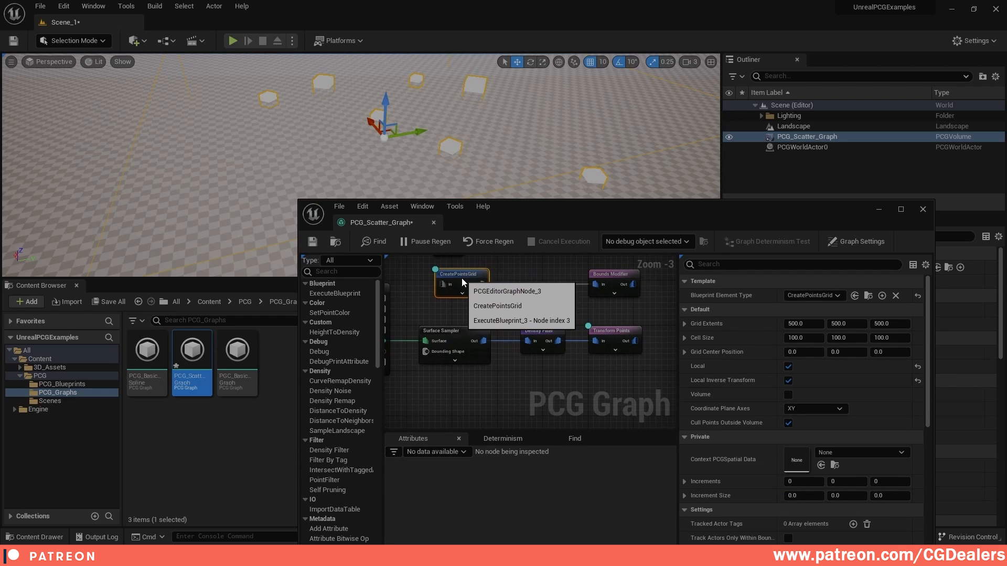
left_click(596, 305)
right_click_drag(595, 306, 539, 303)
left_click(511, 376)
left_click(571, 304)
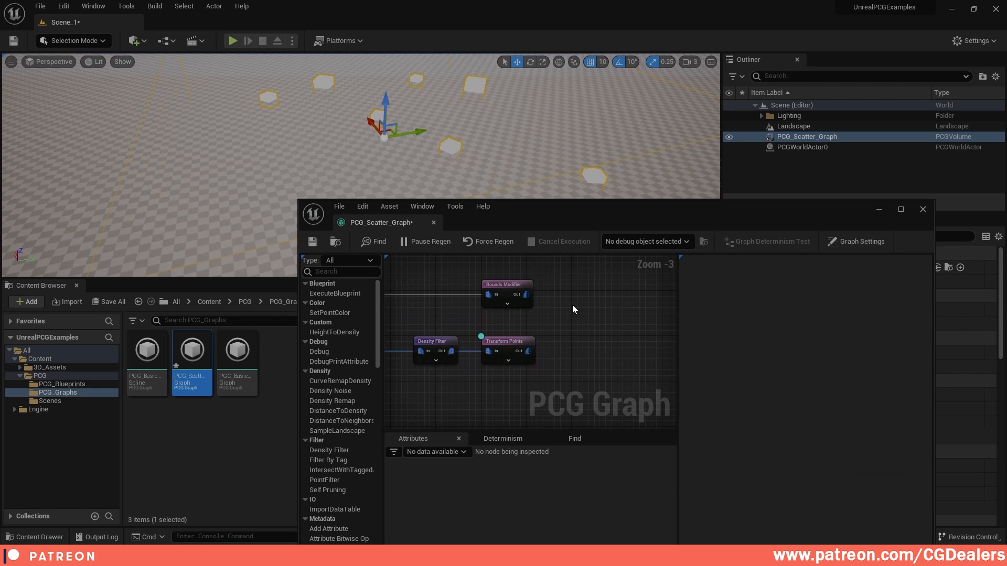
Add a Copy Points node, connecting the Bounds Modifier to its Source and Transform Points to its Target
right_click(571, 318)
type("copy")
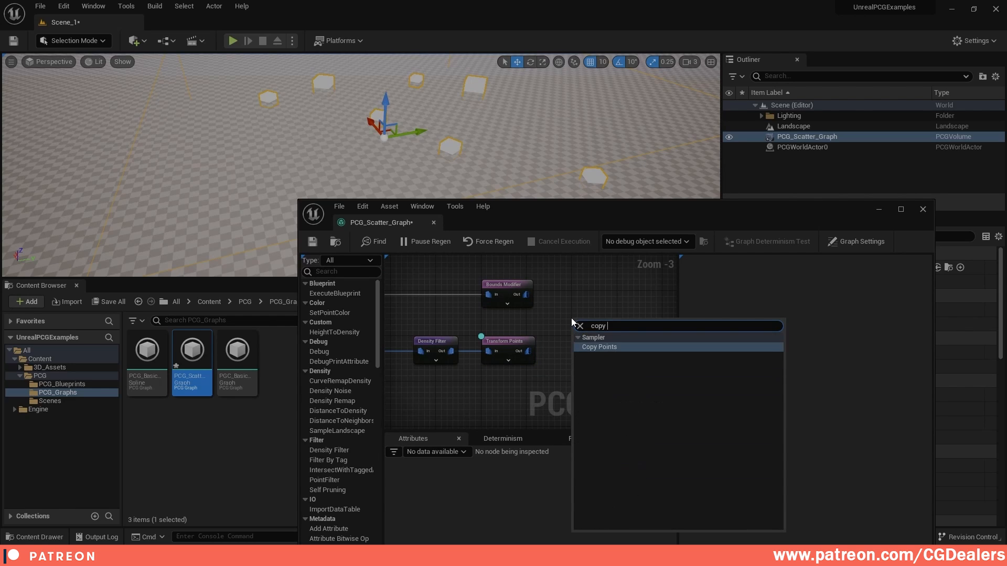
key("Return")
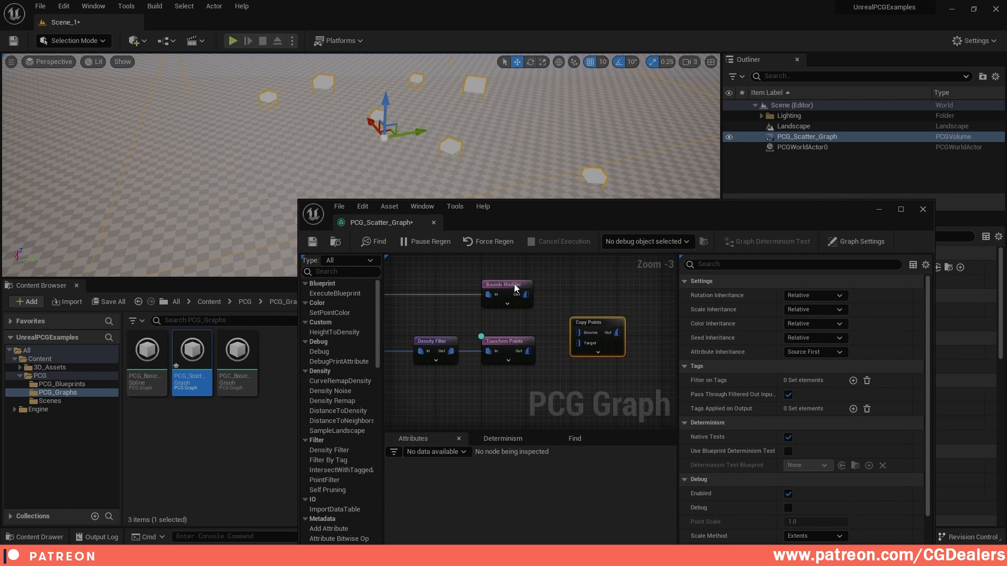
left_click_drag(601, 343, 595, 318)
left_click_drag(526, 294, 580, 318)
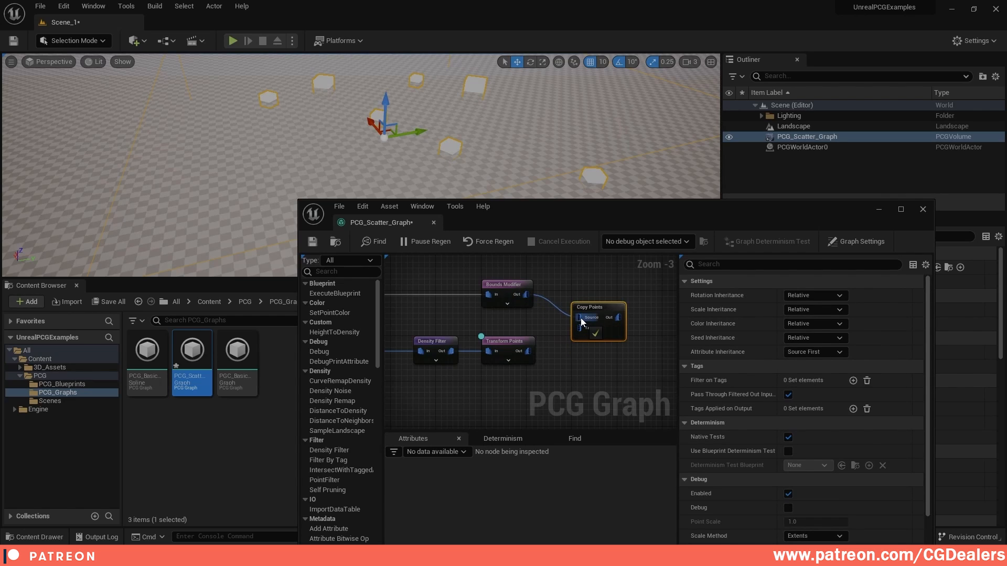
left_click_drag(528, 351, 580, 327)
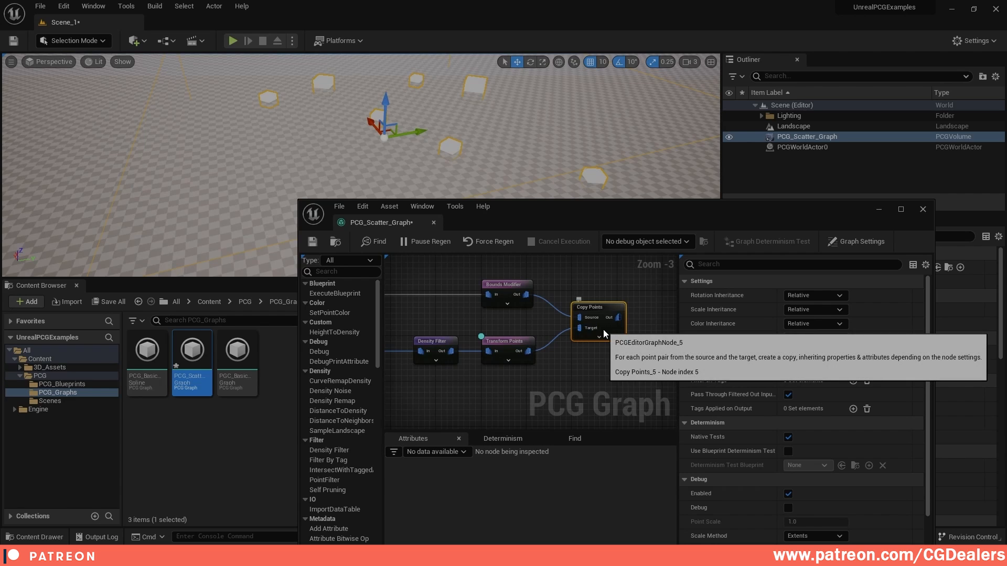
Enable debug display on Copy Points and inspect the point grids around the large points in the level
scroll(618, 315, "up", 4)
left_click(594, 317)
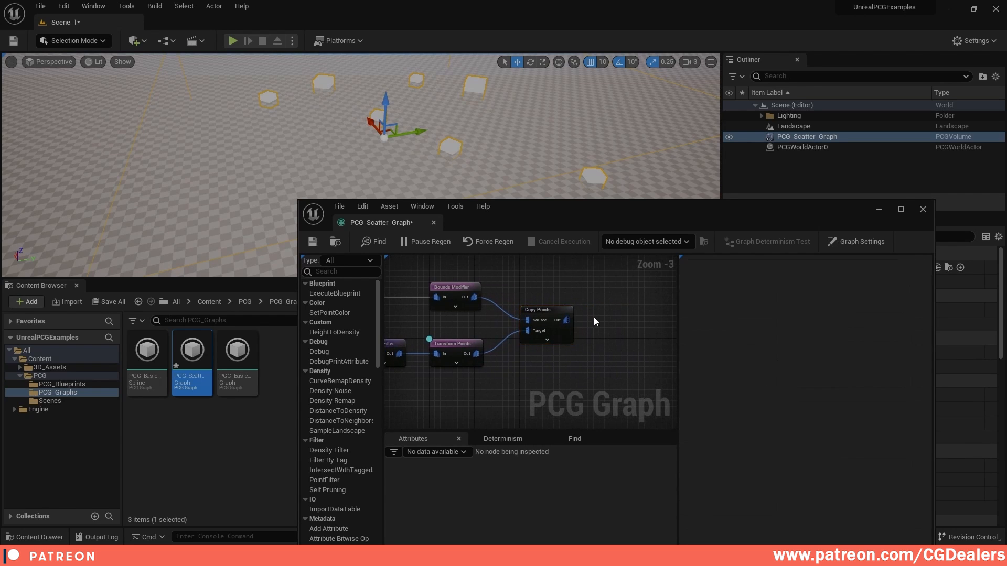
left_click(529, 310)
key("d")
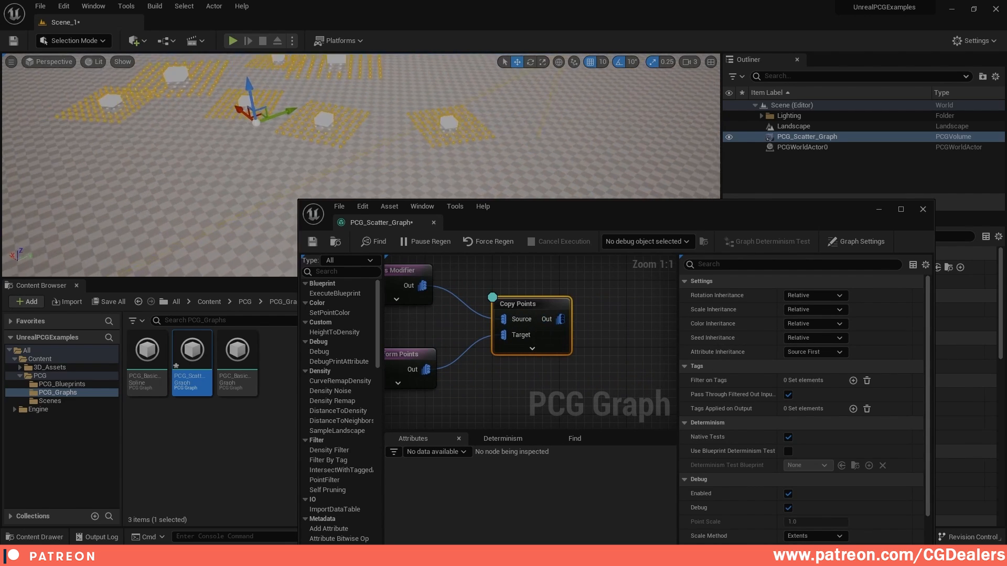
key("w")
right_click_drag(419, 131, 273, 131)
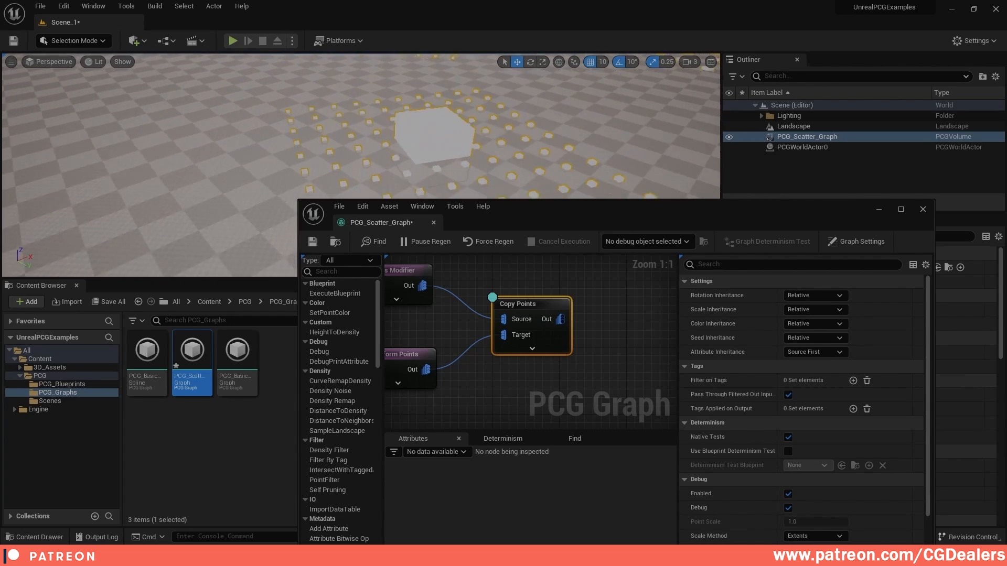
right_click_drag(493, 140, 515, 140)
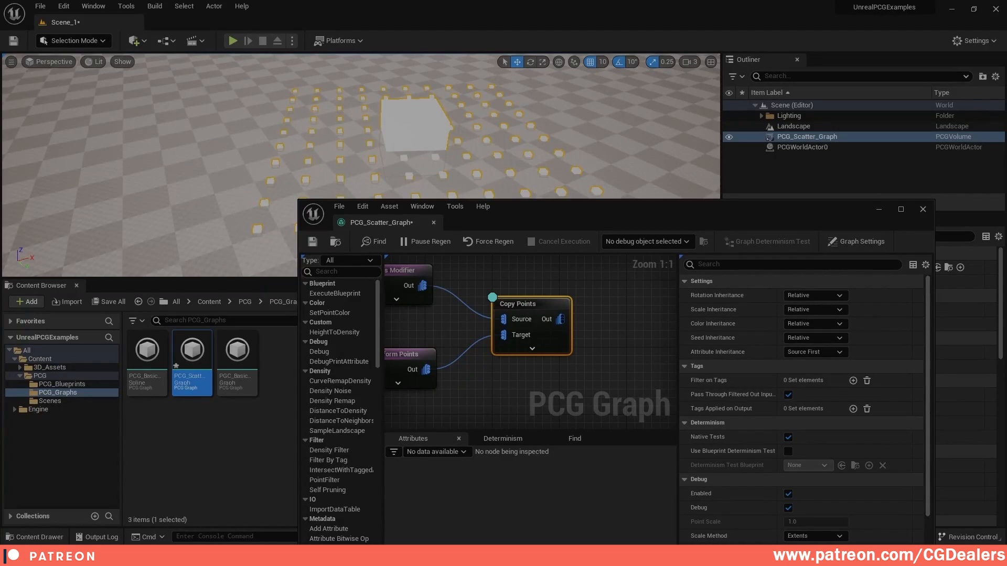
right_click_drag(361, 158, 534, 104)
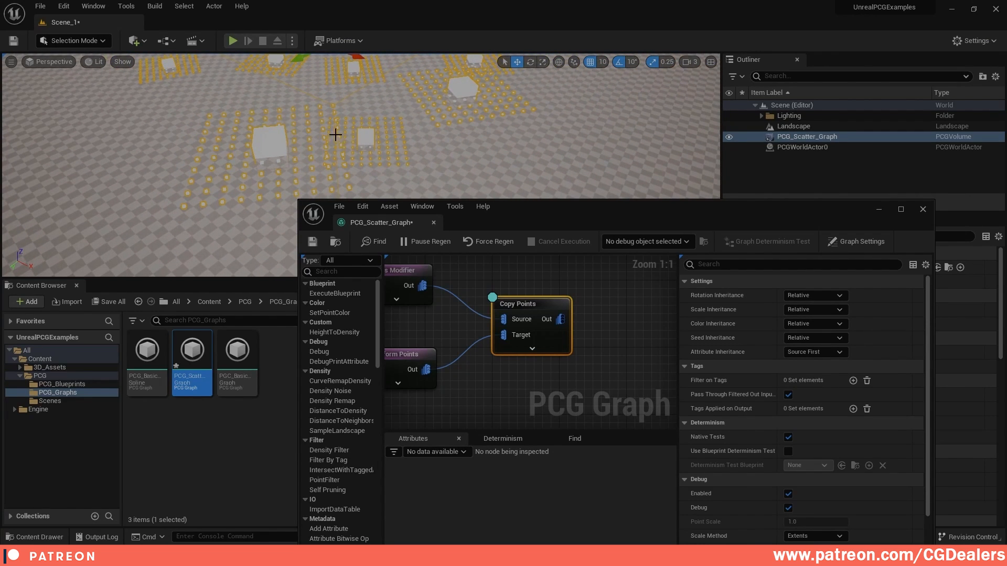
mouse_move(336, 135)
right_mouse_down()
mouse_move(304, 146)
mouse_move(336, 134)
right_mouse_up()
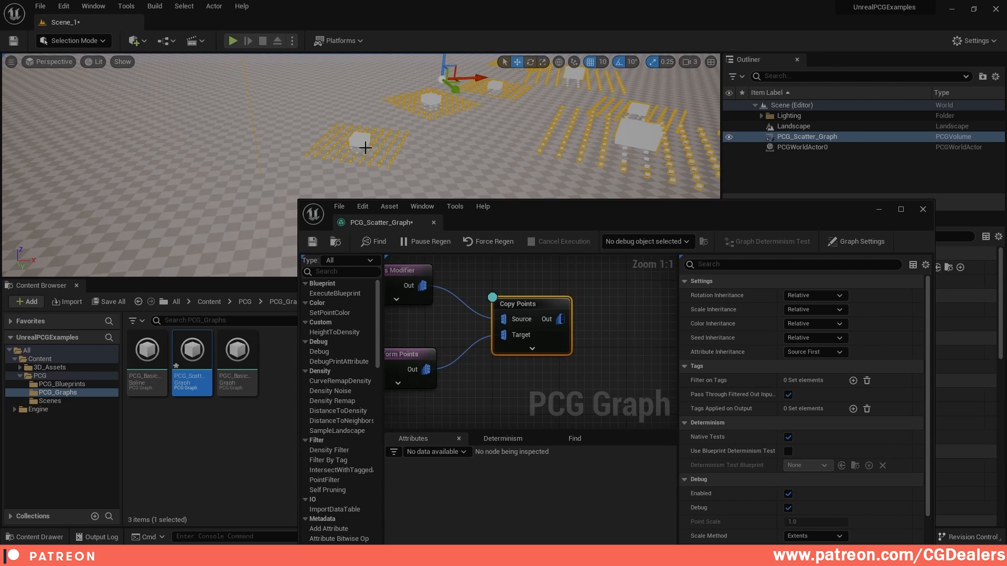
Add a second Transform Points node after Copy Points and connect the Copy Points output to it
scroll(561, 344, "down", 5)
left_click(612, 336)
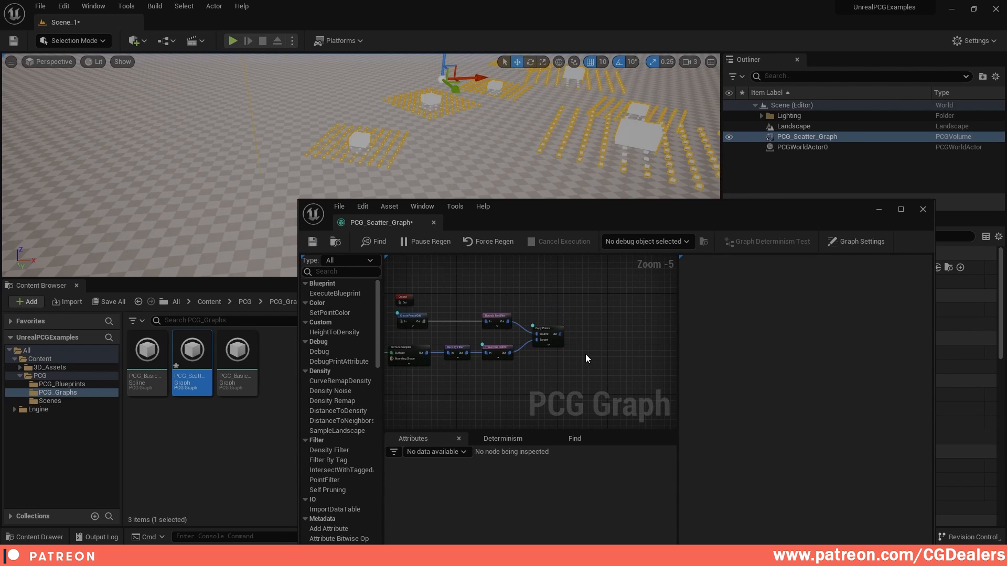
scroll(585, 354, "up", 2)
scroll(585, 354, "up", 3)
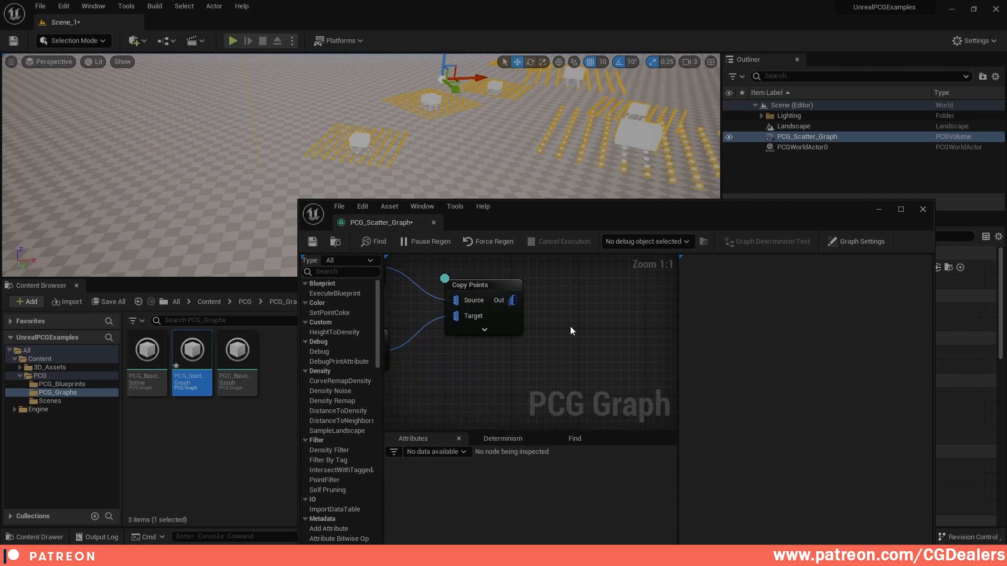
right_click(570, 326)
type("transfor")
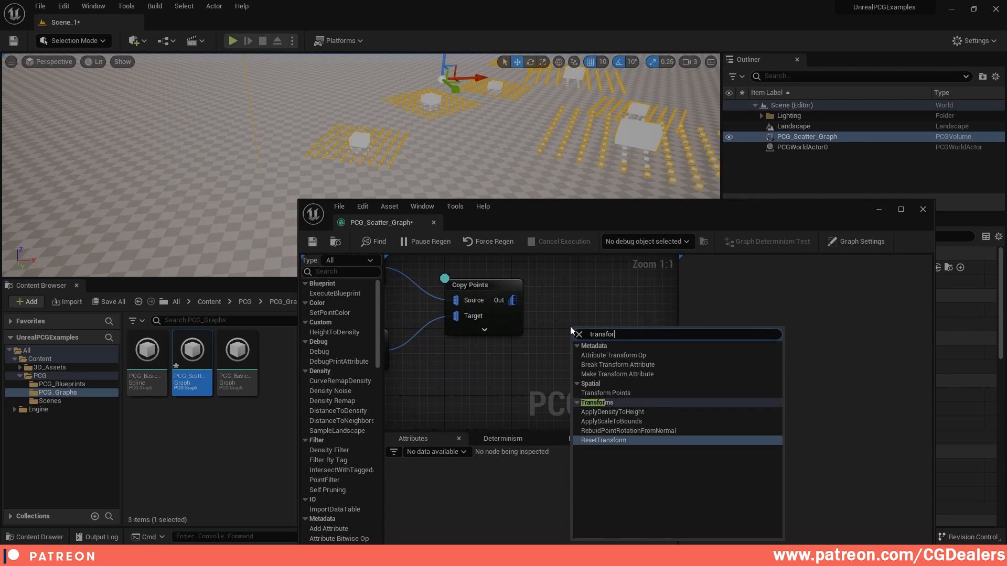
type("m po")
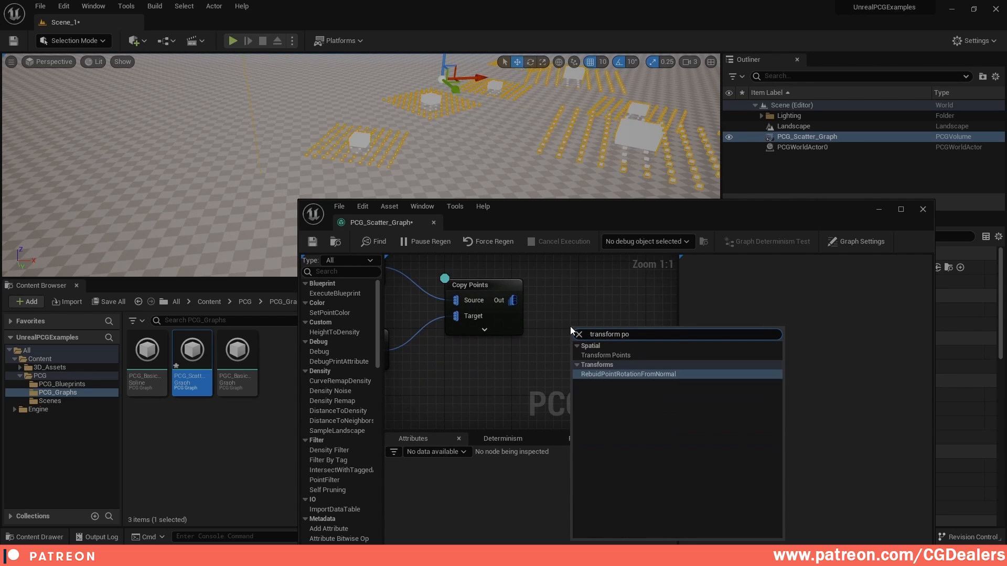
left_click(622, 357)
right_click_drag(565, 283, 559, 308)
left_click_drag(598, 357, 598, 309)
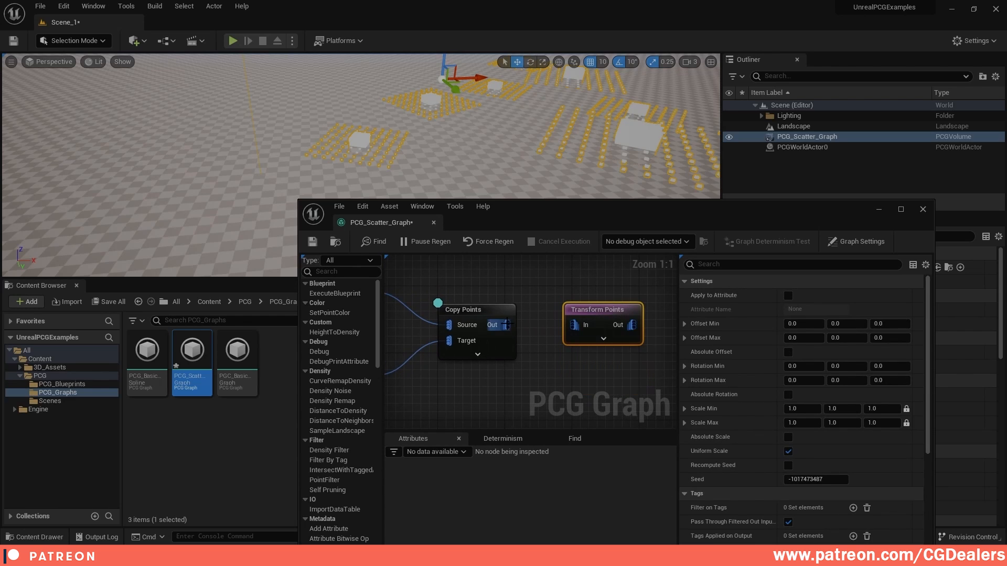
left_click_drag(506, 325, 581, 327)
Set the second Transform Points' Offset Min to -20 and Offset Max to 100 in X and Y, and its Rotation Max Z to 360
scroll(581, 327, "down", 2)
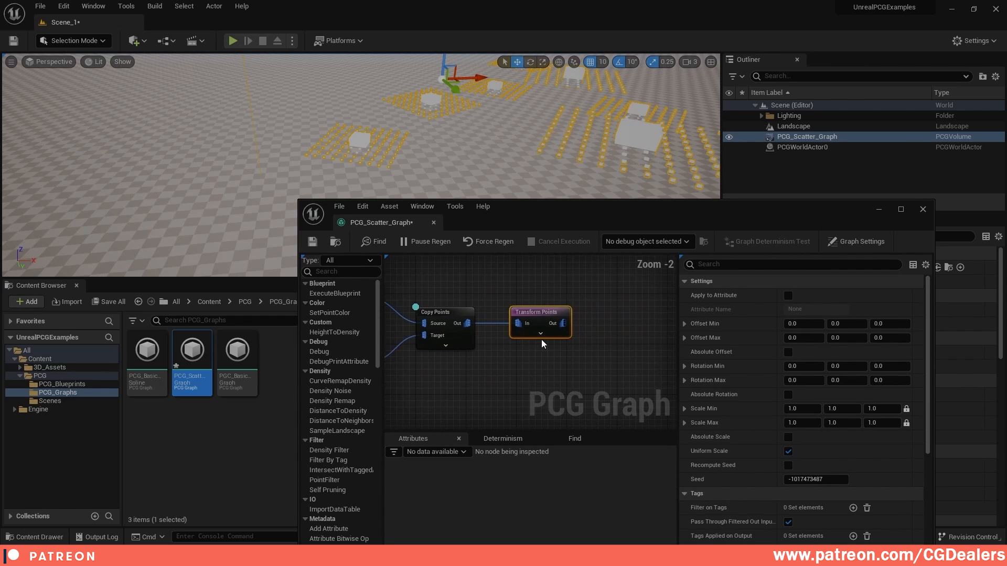
left_click(804, 322)
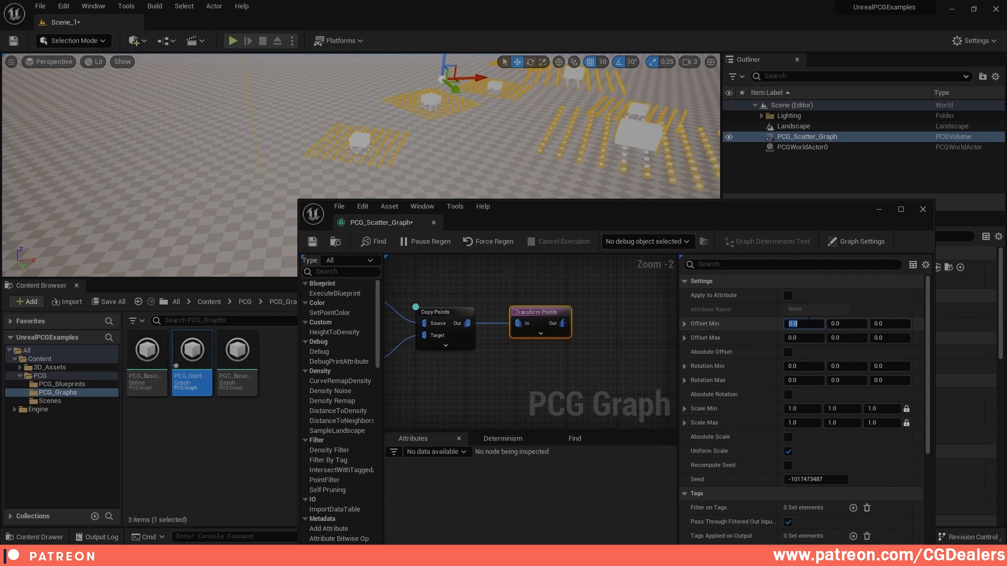
type("-20")
left_click(852, 323)
type("-20")
left_click(803, 337)
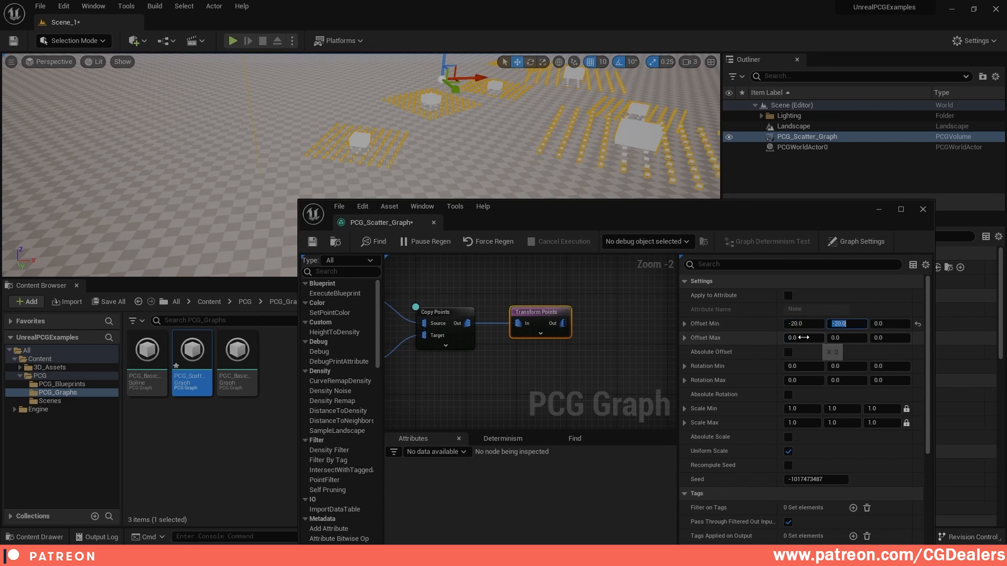
type("100")
key("Return")
left_click(845, 338)
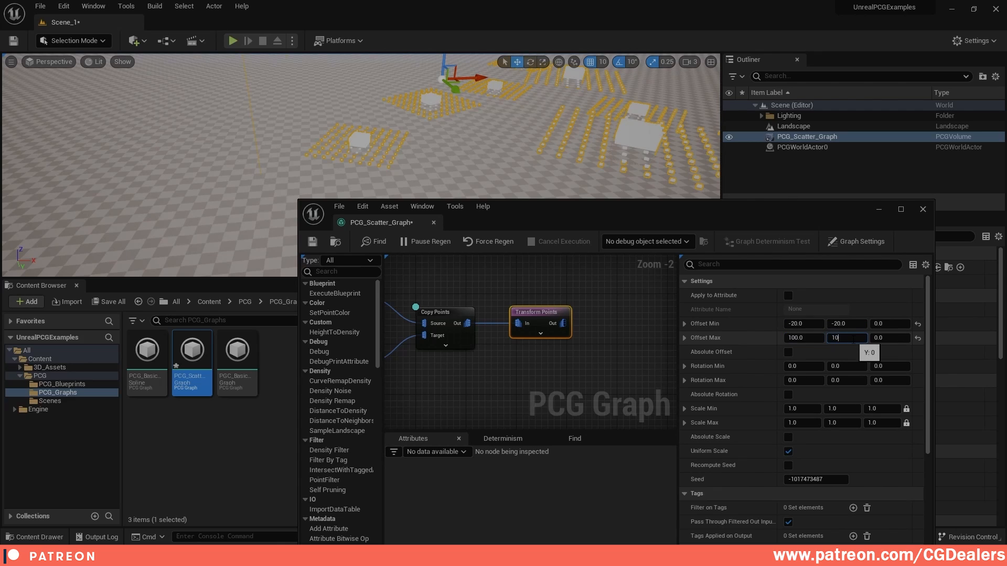
type("100")
key("Return")
left_click(894, 381)
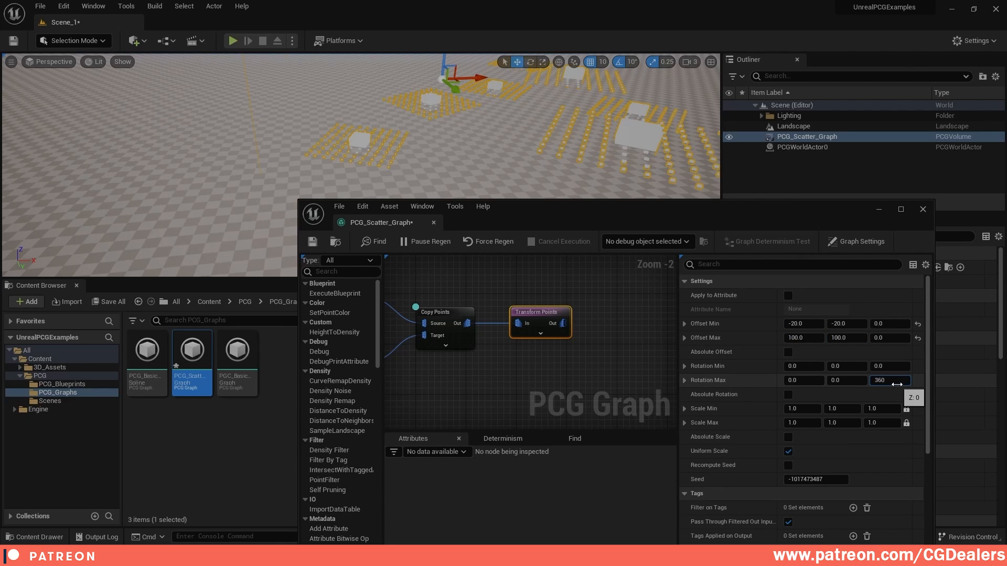
key("Return")
Switch debug display from Copy Points to the second Transform Points node and inspect the scattered points around the large ones
left_click(549, 358)
mouse_move(504, 367)
right_mouse_down()
mouse_move(514, 384)
mouse_move(505, 380)
right_mouse_up()
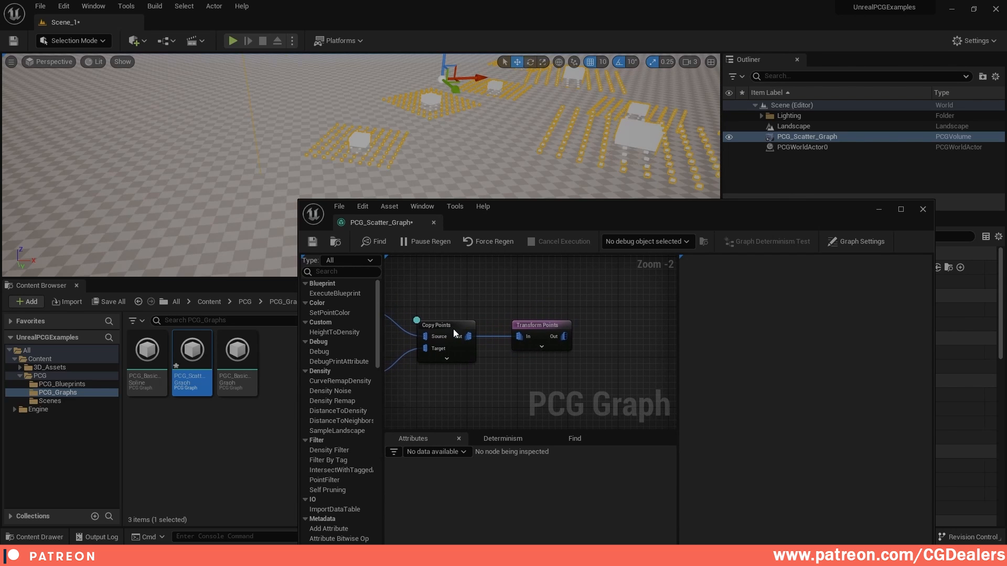
left_click(450, 324)
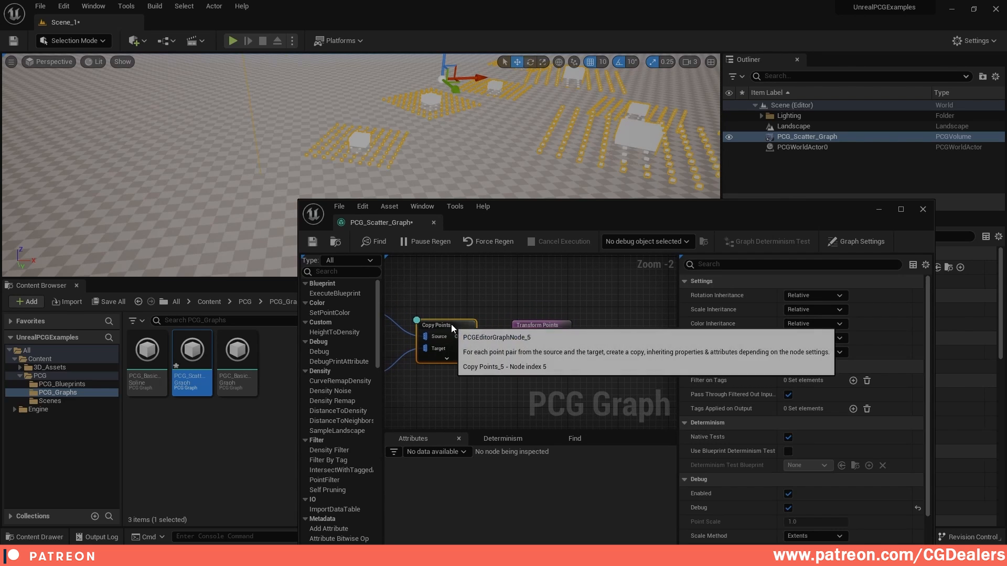
left_click(539, 327)
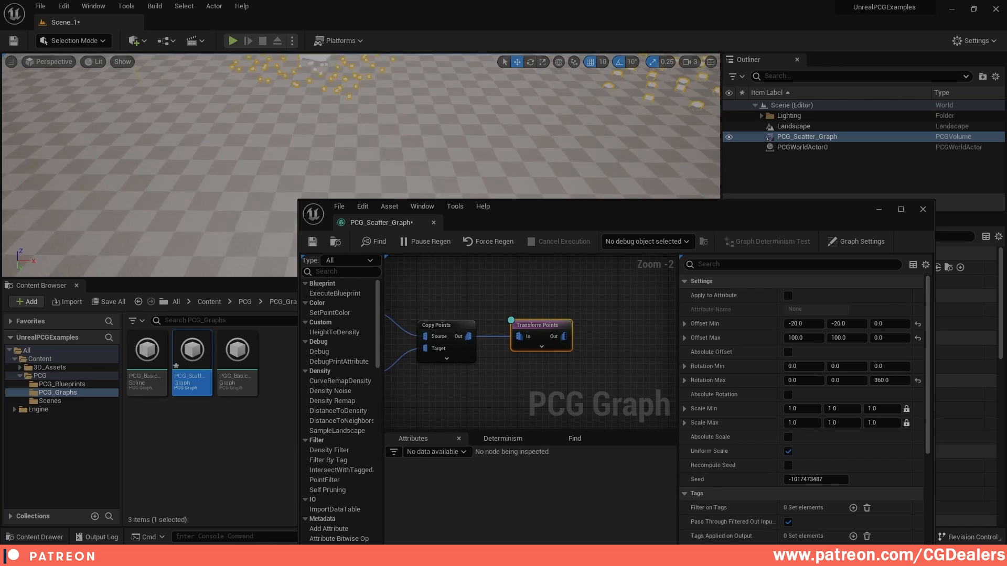
right_click_drag(359, 165, 225, 149)
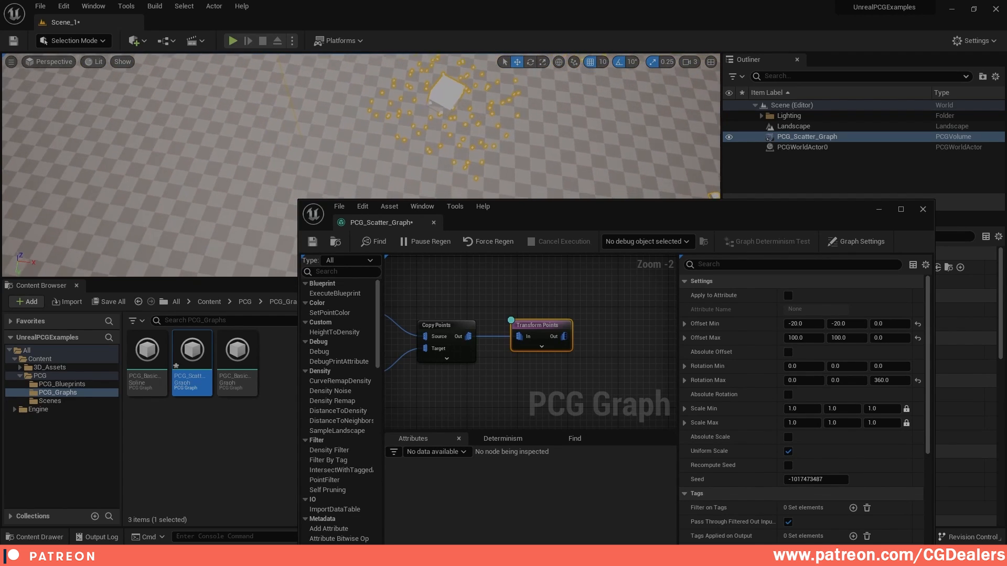
right_click_drag(481, 134, 482, 133)
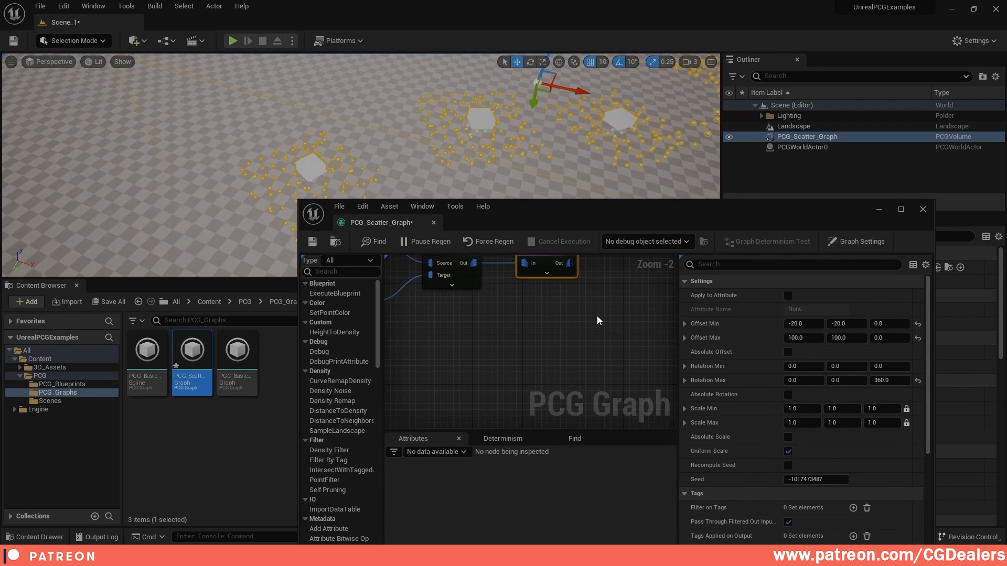
Add a Distance node, connecting the second Transform Points to its Source and the first Transform Points to its Target
right_click(588, 351)
type("dista")
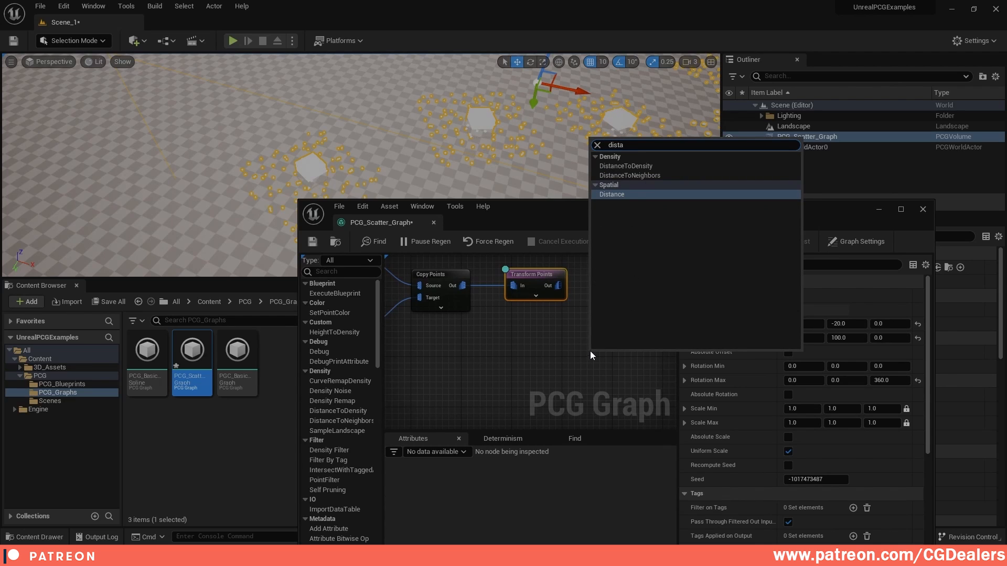
left_click(624, 194)
left_click_drag(571, 350, 596, 337)
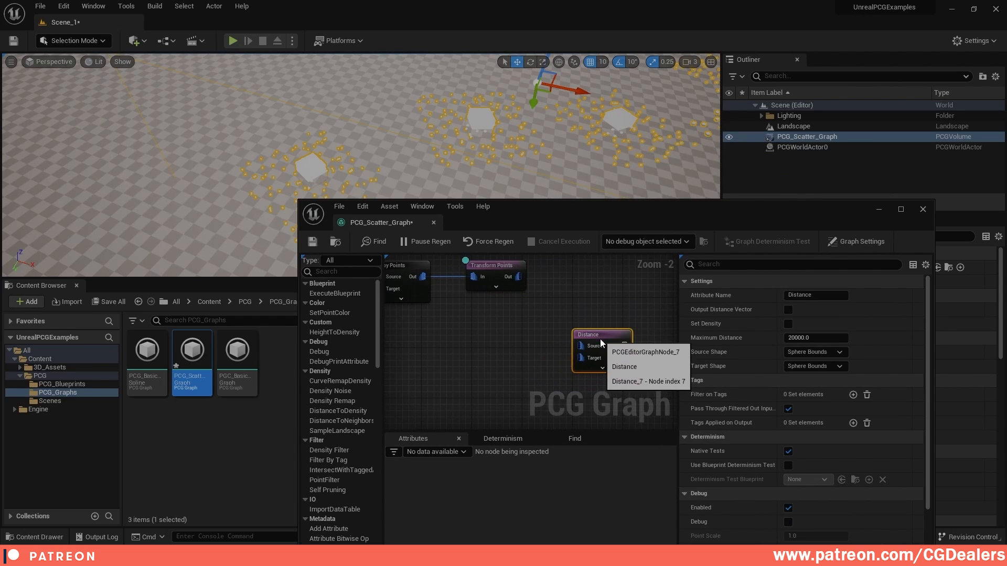
left_click_drag(518, 276, 587, 345)
scroll(518, 351, "down", 2)
right_click_drag(463, 358, 538, 337)
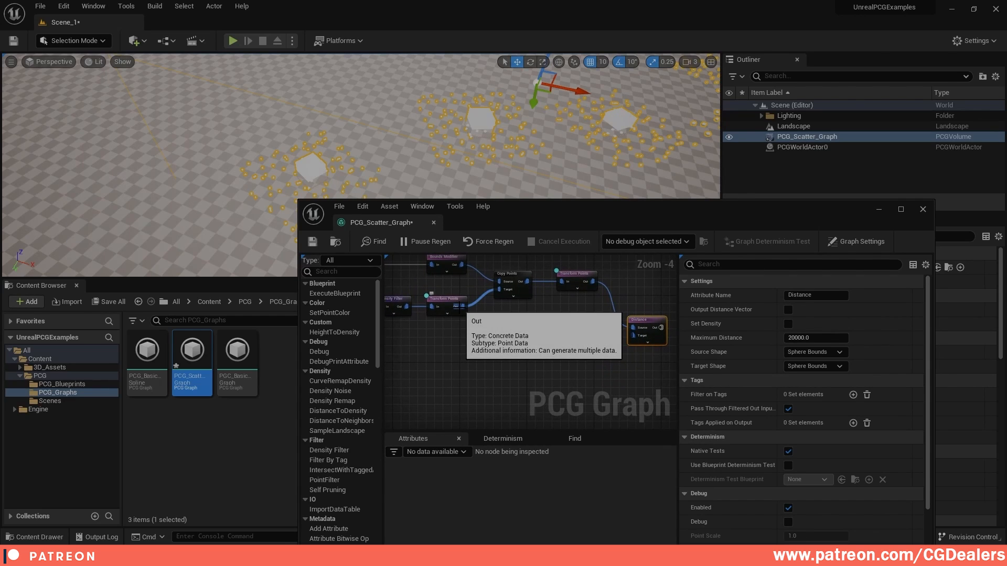
left_click_drag(456, 306, 631, 336)
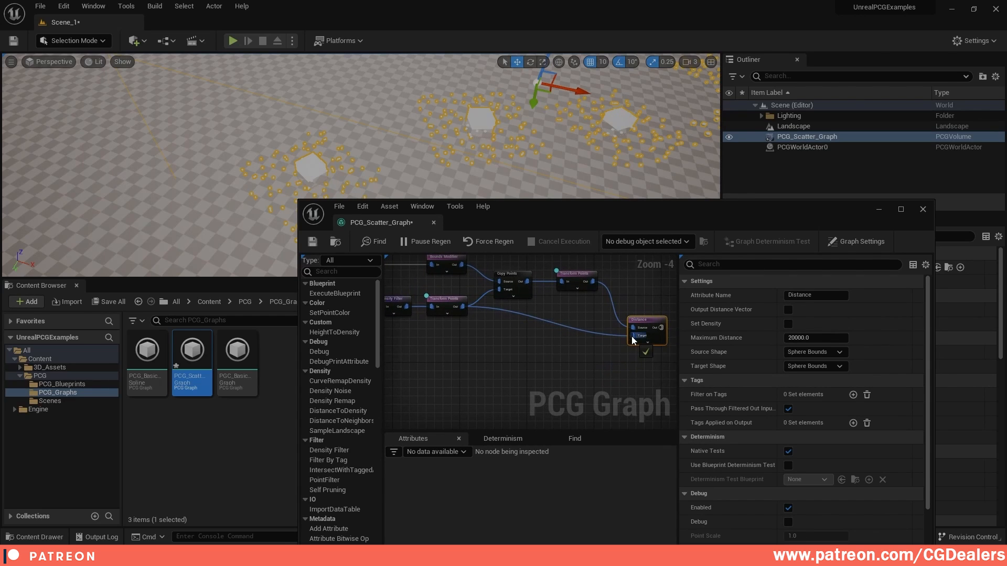
Insert a reroute node on the wire from the first Transform Points to Distance's Target and move it down to straighten the wire
left_click(449, 302)
scroll(586, 347, "up", 2)
right_click_drag(553, 320, 539, 321)
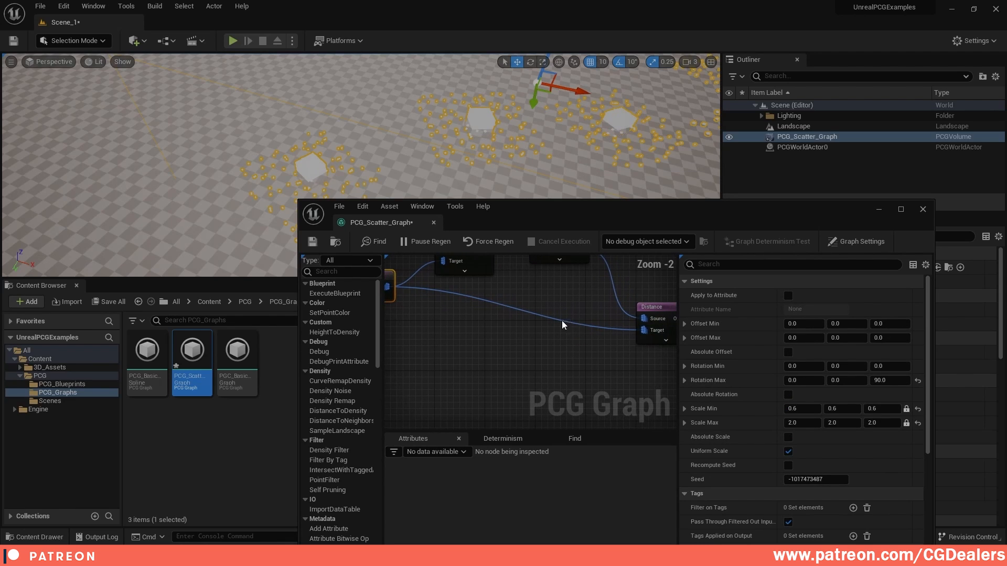
double_click(481, 299)
left_click_drag(487, 305, 493, 338)
right_click_drag(526, 343, 388, 342)
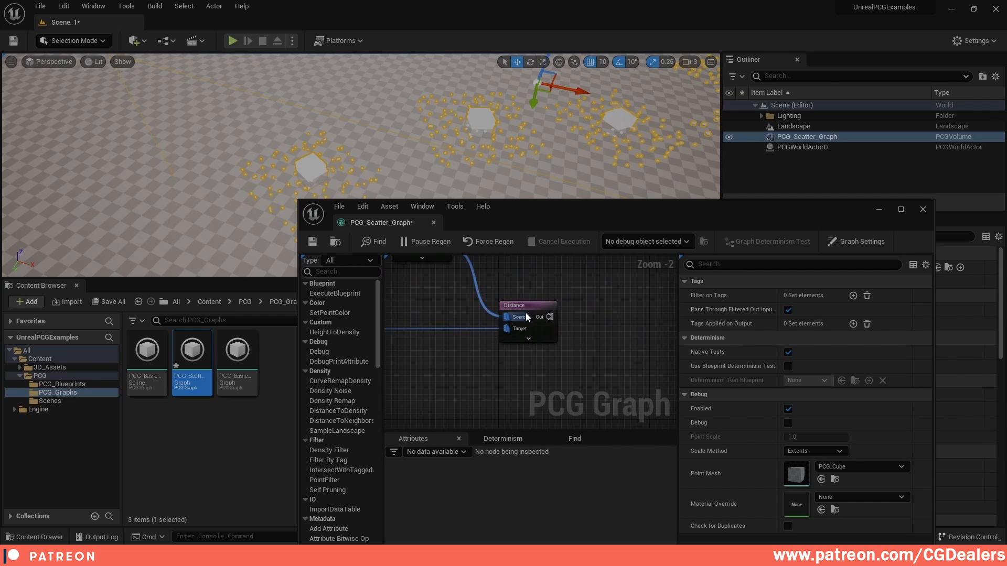
Set the Distance node's Maximum Distance to 400 and enable Set Density
left_click(531, 303)
left_click(826, 335)
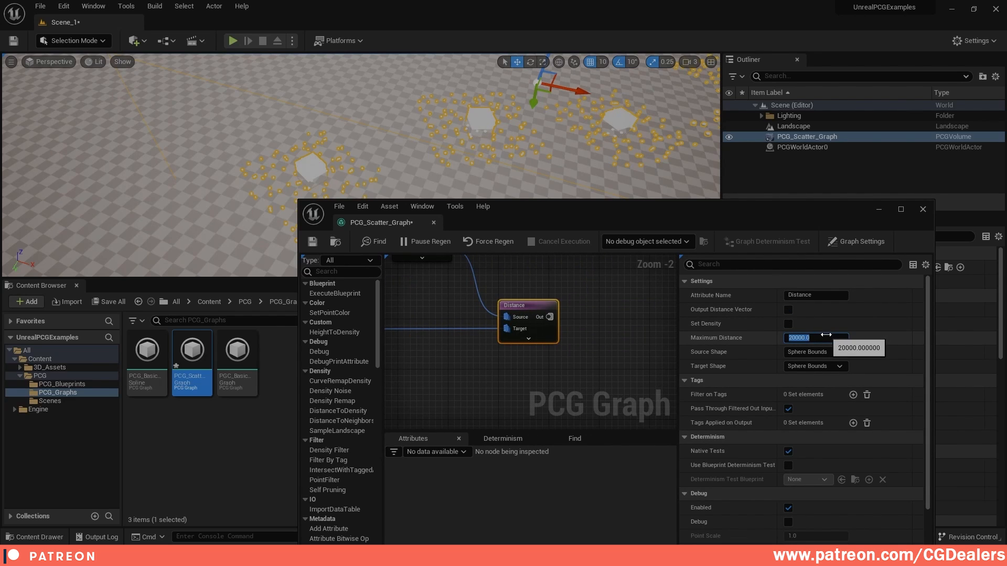
type("400")
key("Return")
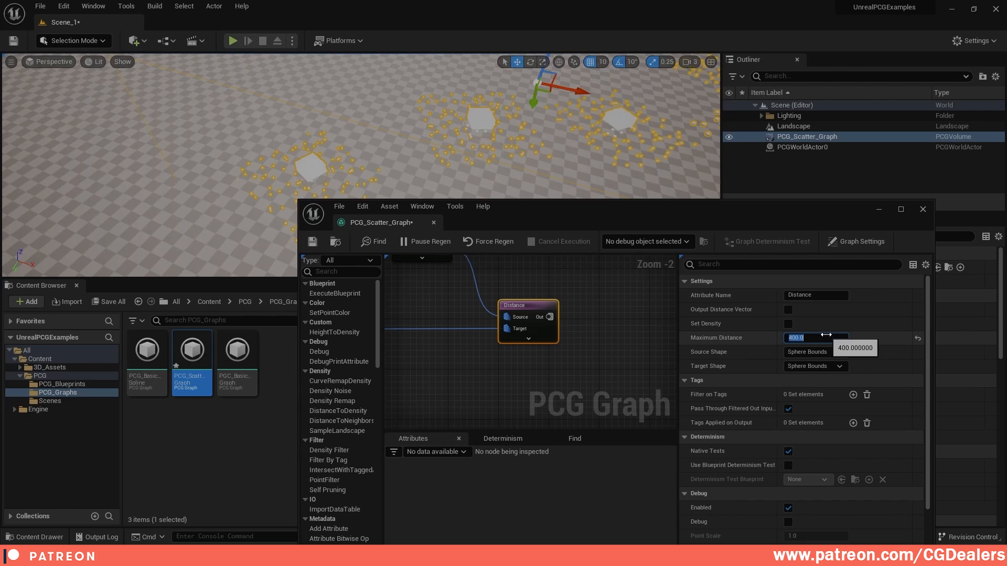
left_click(790, 324)
left_click(788, 324)
Switch debug display from the second Transform Points to Distance and inspect the point densities around a large point in the level
right_click_drag(537, 307, 570, 360)
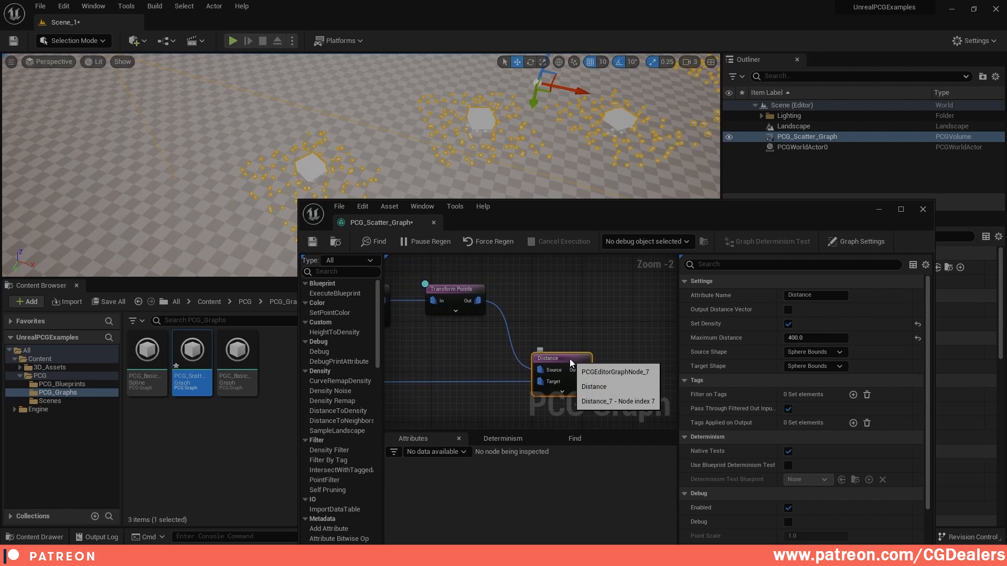
key("Escape")
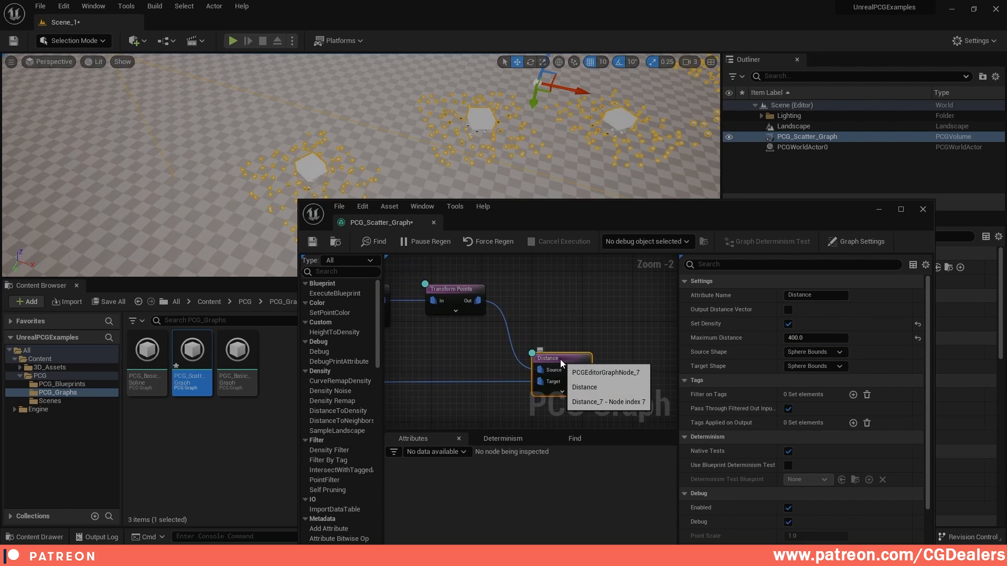
left_click(463, 290)
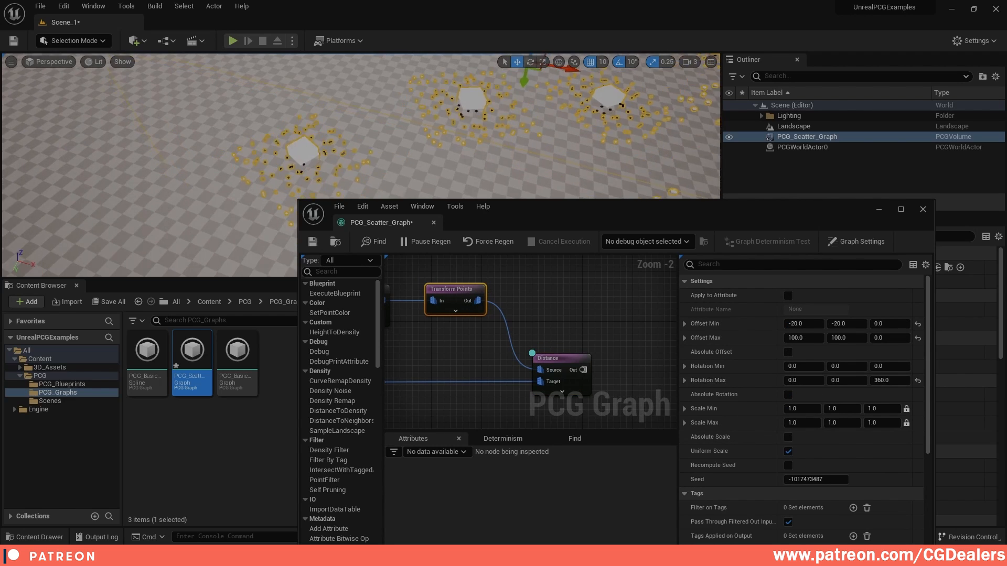
right_click_drag(513, 130, 598, 130)
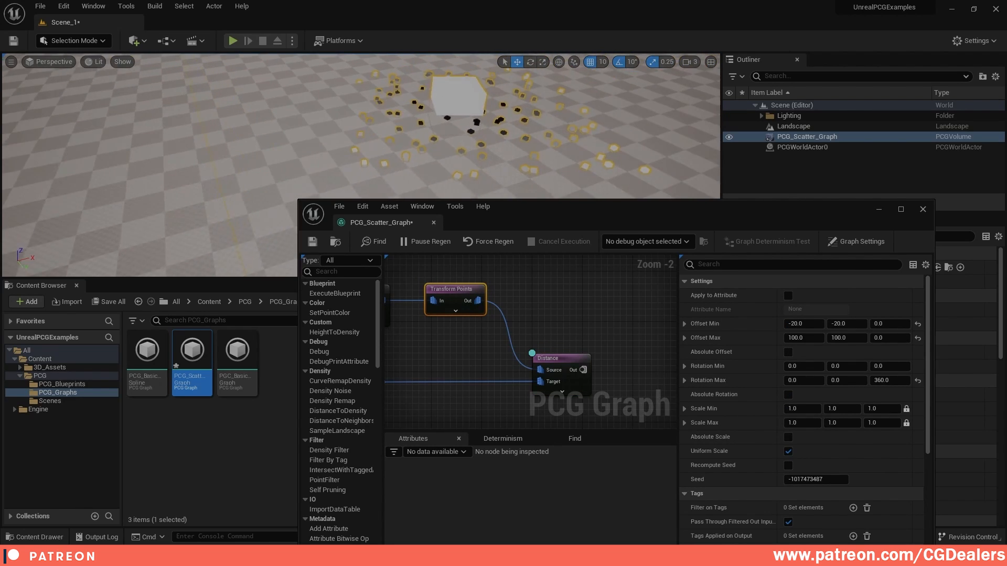
left_click(569, 359)
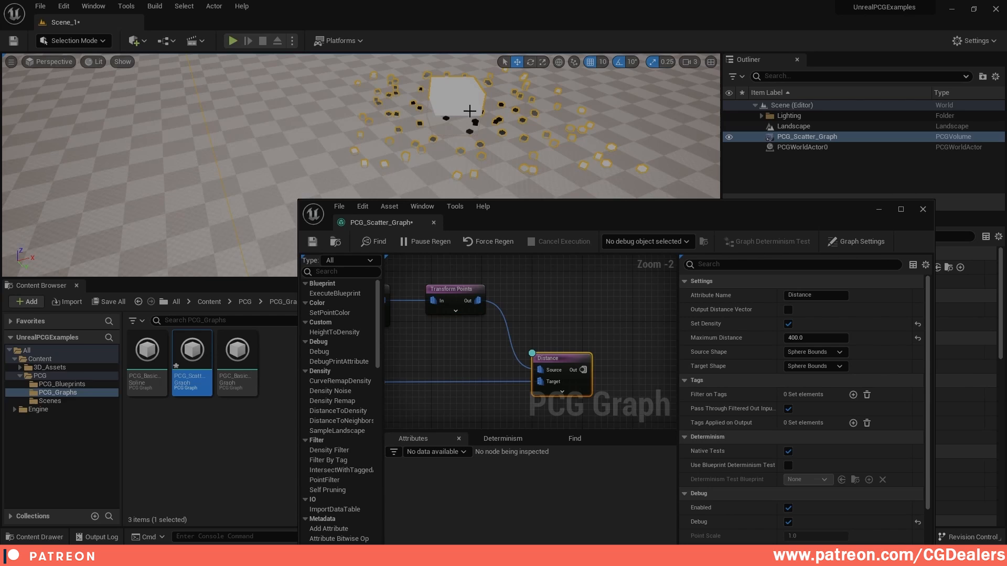
right_click_drag(497, 122, 513, 142)
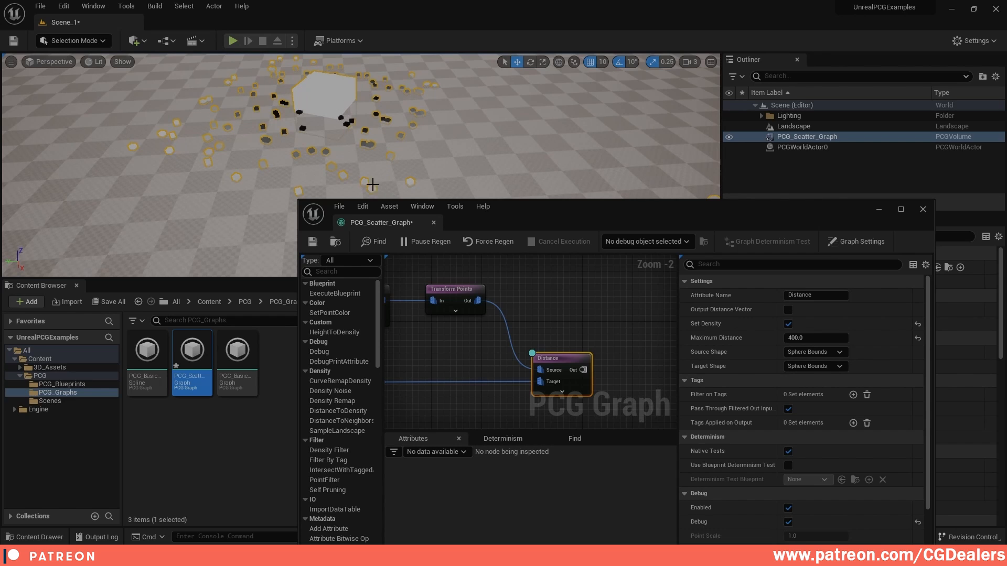
right_click_drag(373, 184, 310, 184)
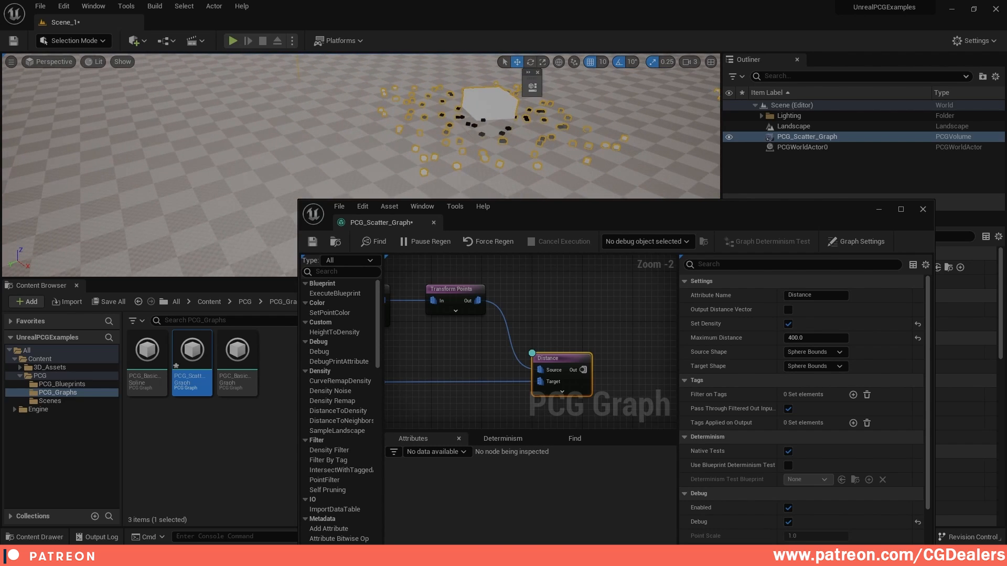
Add a Density Filter node after Distance and connect the Distance output to it
right_click_drag(555, 298, 510, 240)
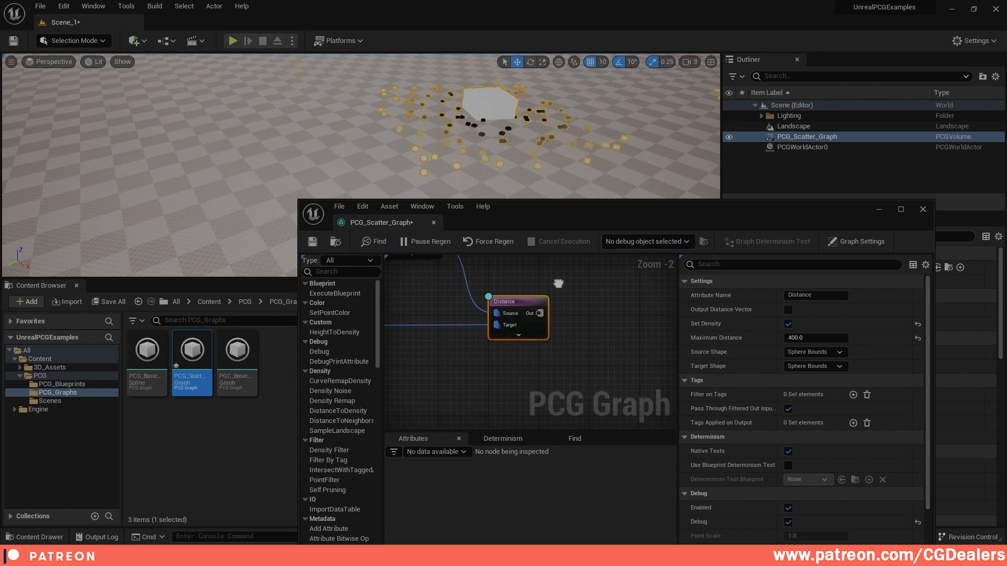
right_click(603, 329)
type("d")
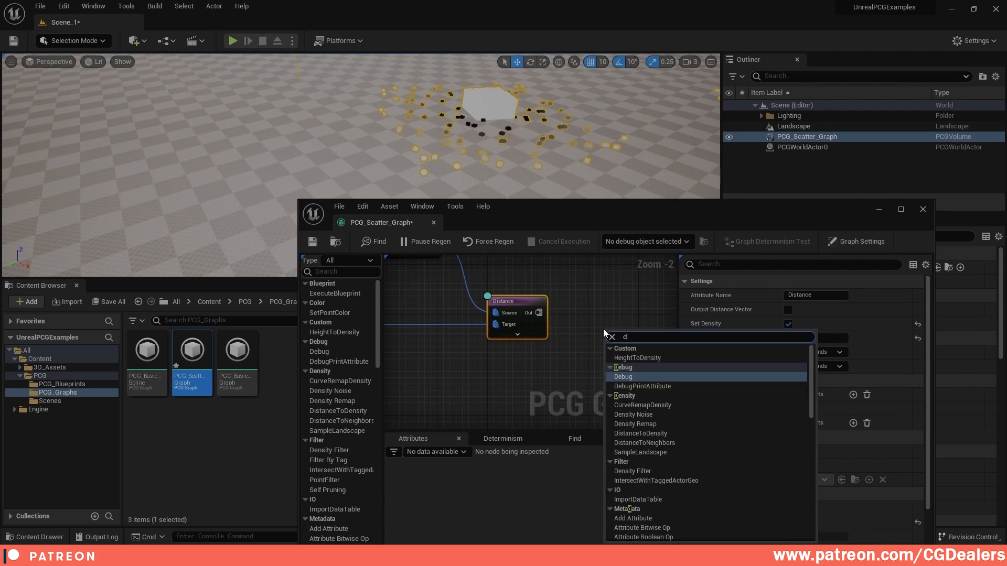
type("ensity filter")
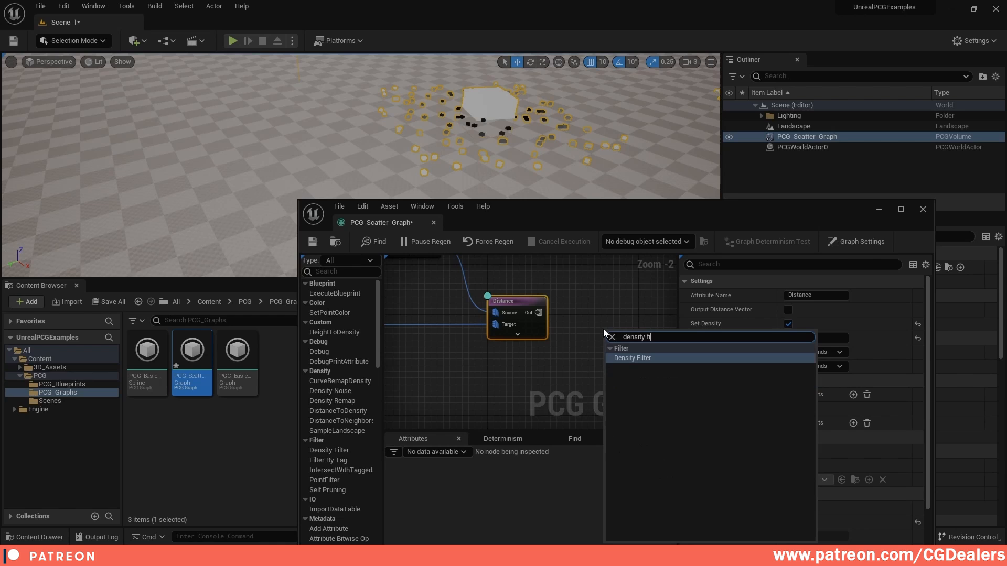
key("Return")
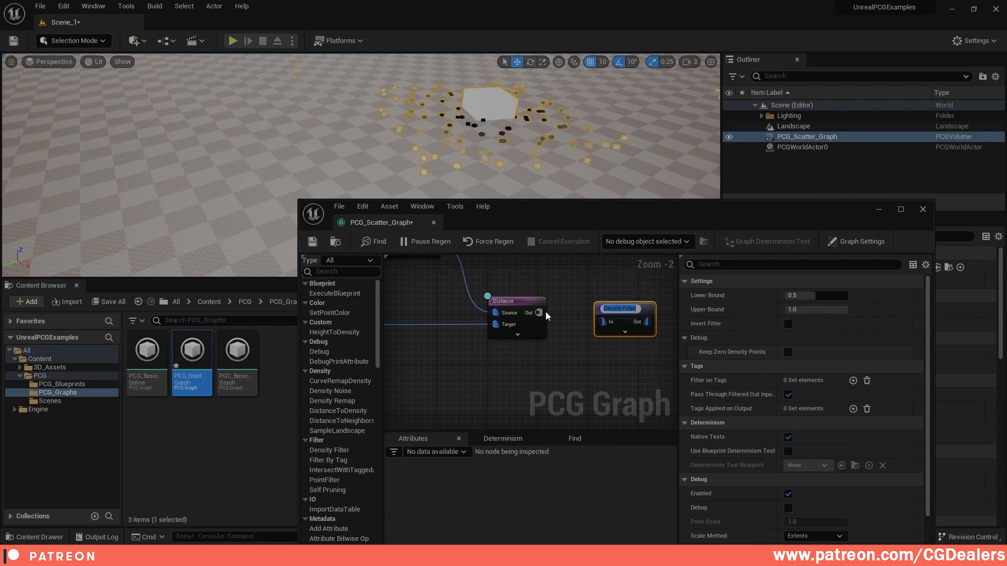
left_click_drag(538, 313, 615, 307)
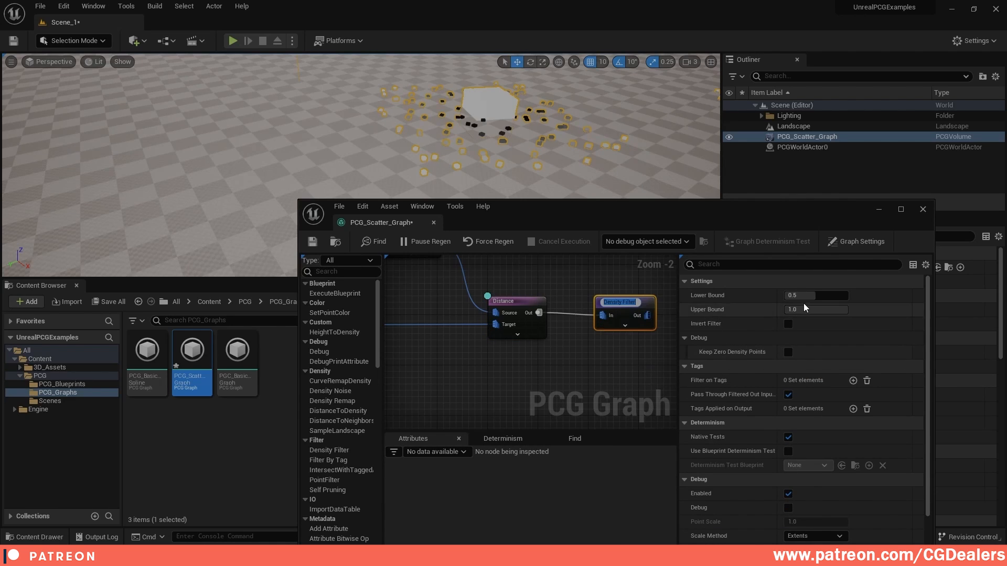
Set the Density Filter's Lower Bound to 0.128 and Upper Bound to 0.172, and switch debug display from Distance to the filter
left_click(831, 294)
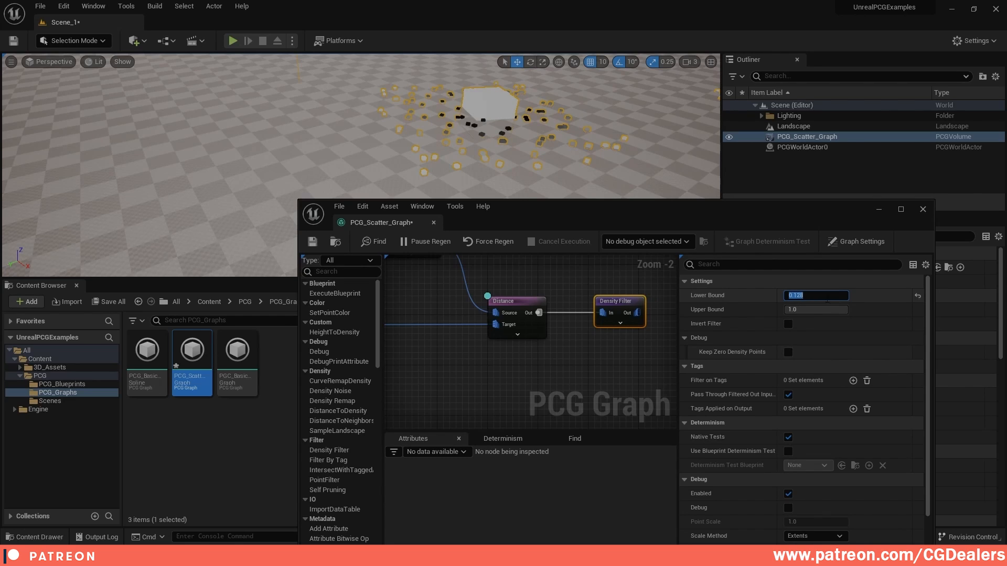
left_click(821, 310)
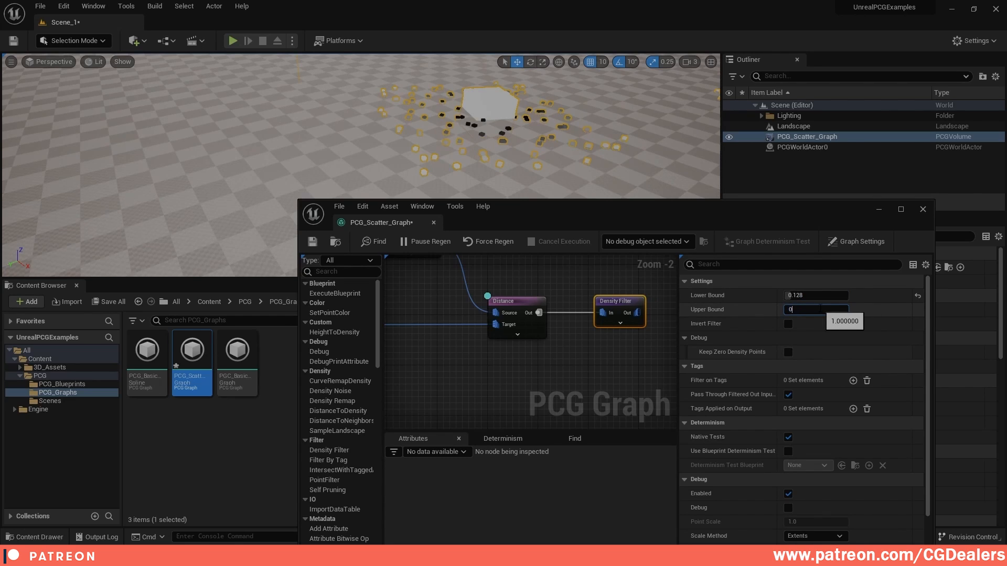
type("0.172")
key("Return")
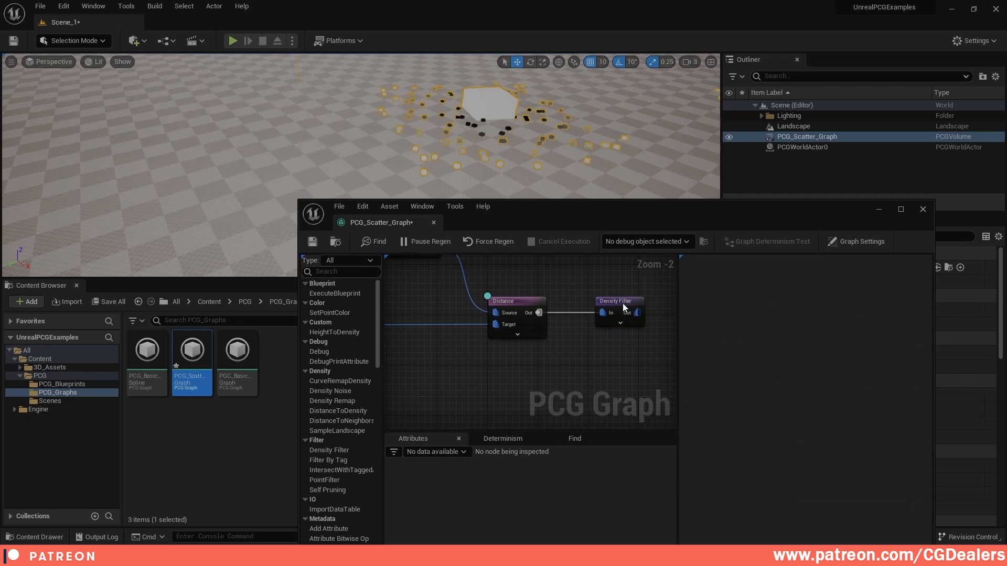
left_click(518, 299)
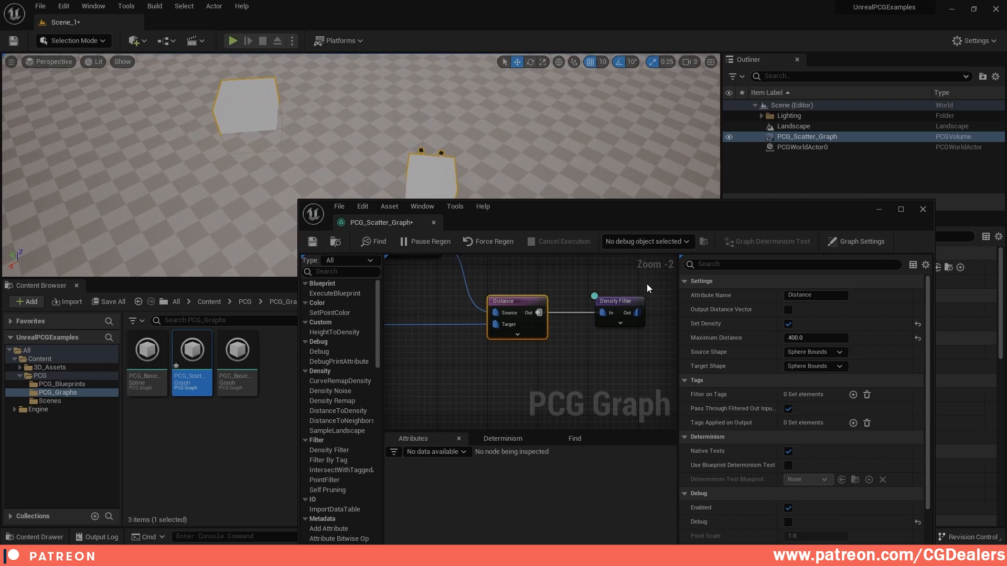
left_click(629, 302)
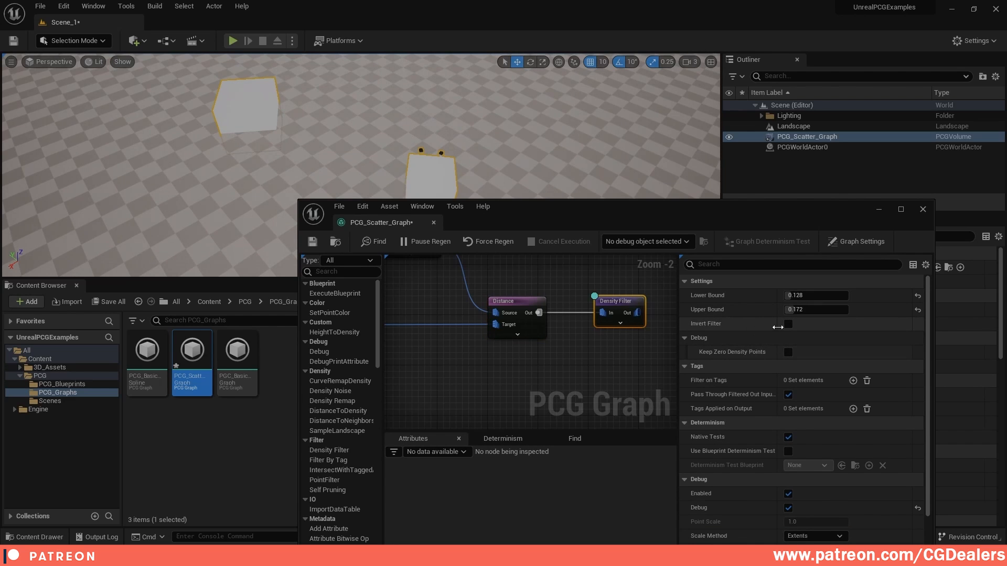
Enable Invert Filter on the Density Filter node
left_click(788, 324)
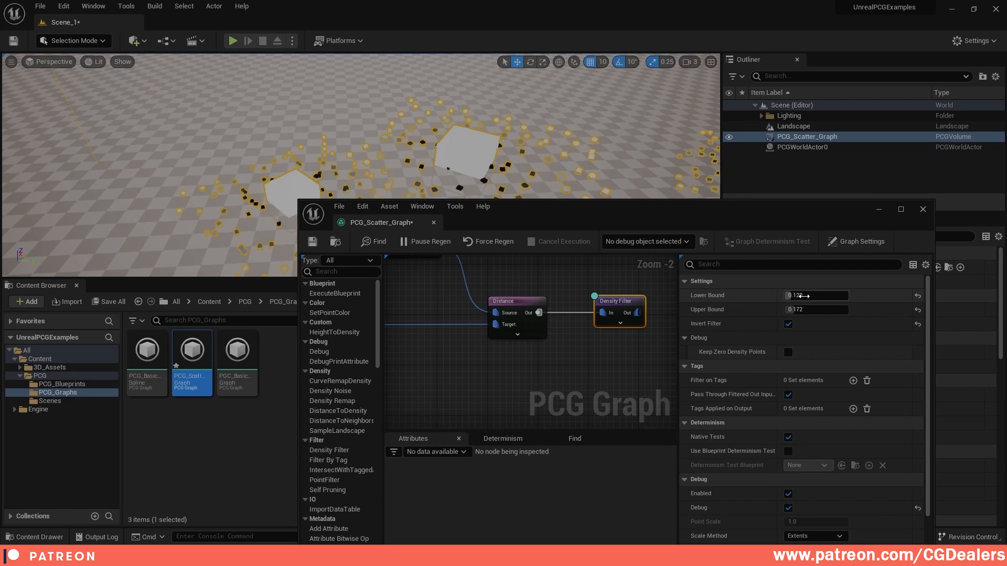
Try other Density Filter bounds, such as 0.168 to 0.896, 0.168 to 1.0 and 0.048 to 0.4, checking the points in the level
mouse_move(807, 295)
left_mouse_down()
mouse_move(828, 296)
mouse_move(818, 309)
mouse_move(847, 310)
mouse_move(802, 296)
left_mouse_up()
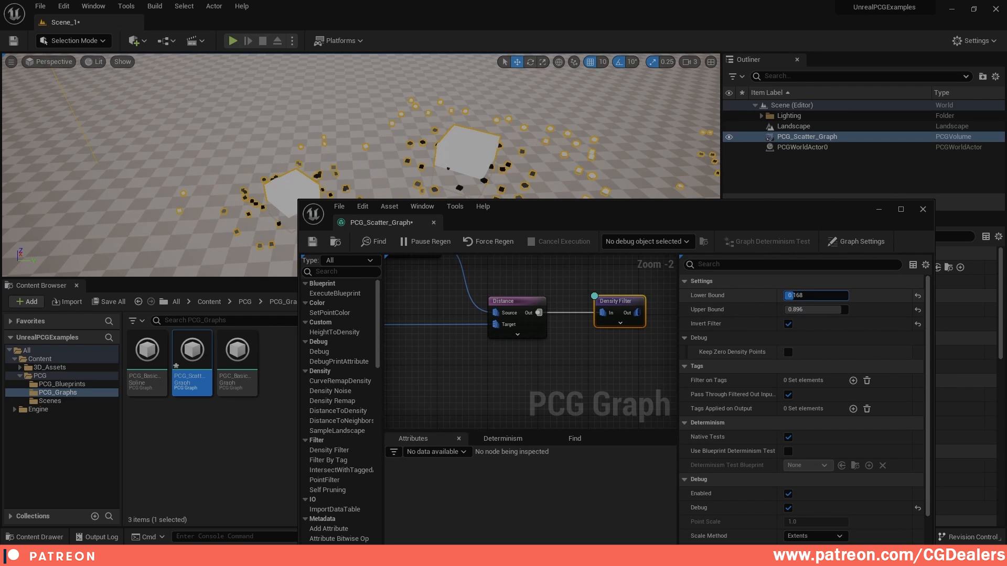
right_click_drag(667, 175, 582, 175)
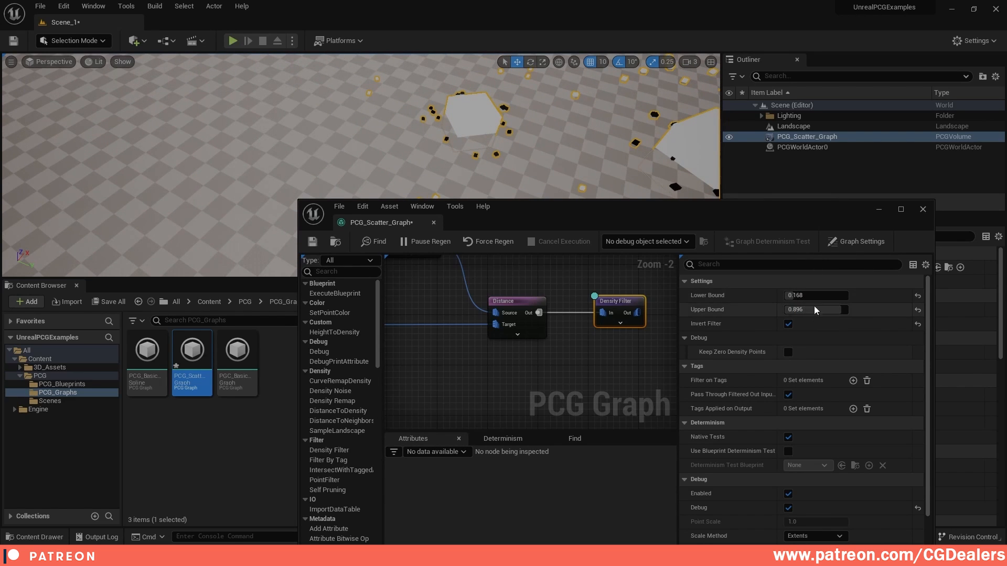
right_click_drag(533, 112, 486, 124)
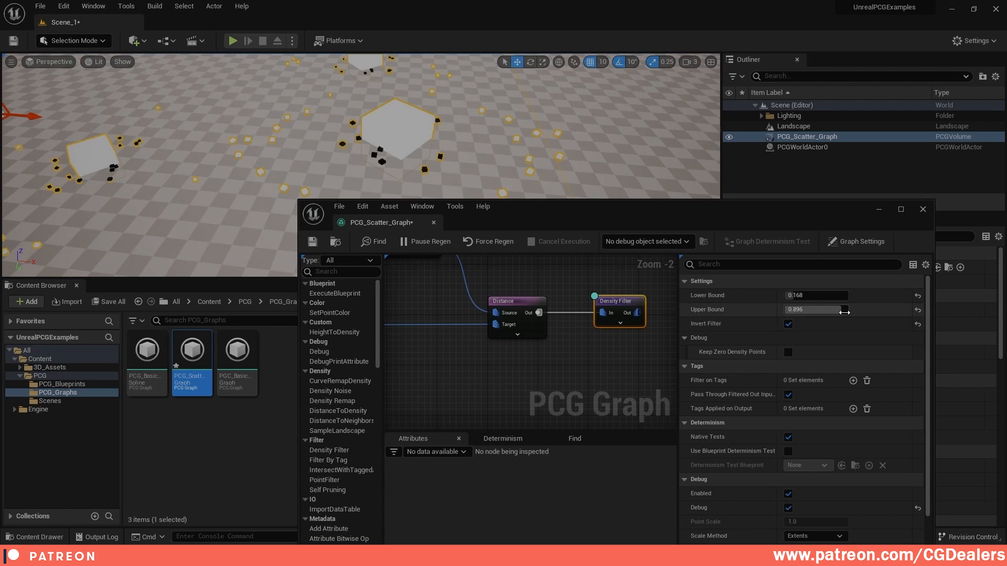
left_click_drag(844, 309, 848, 309)
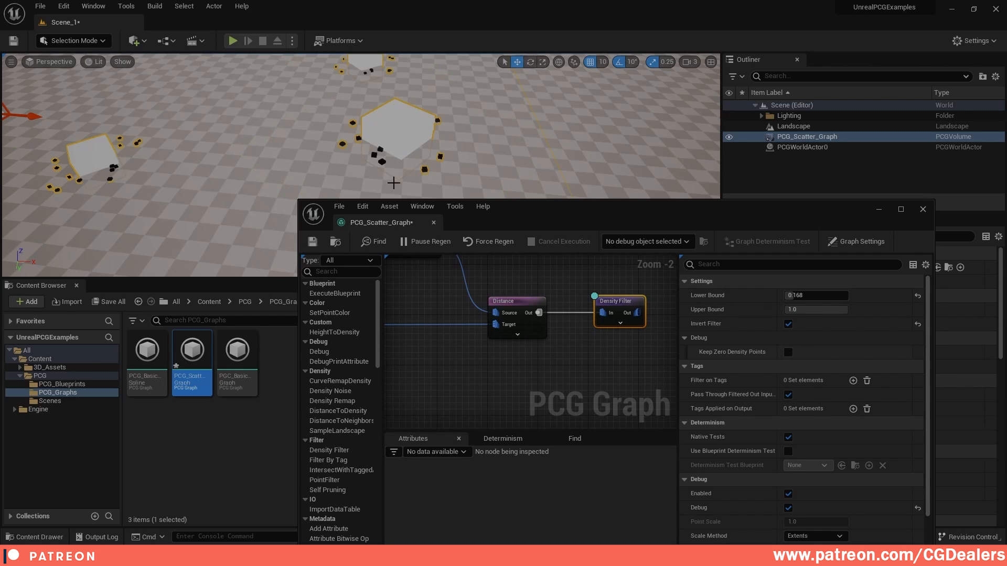
left_click_drag(842, 310, 794, 295)
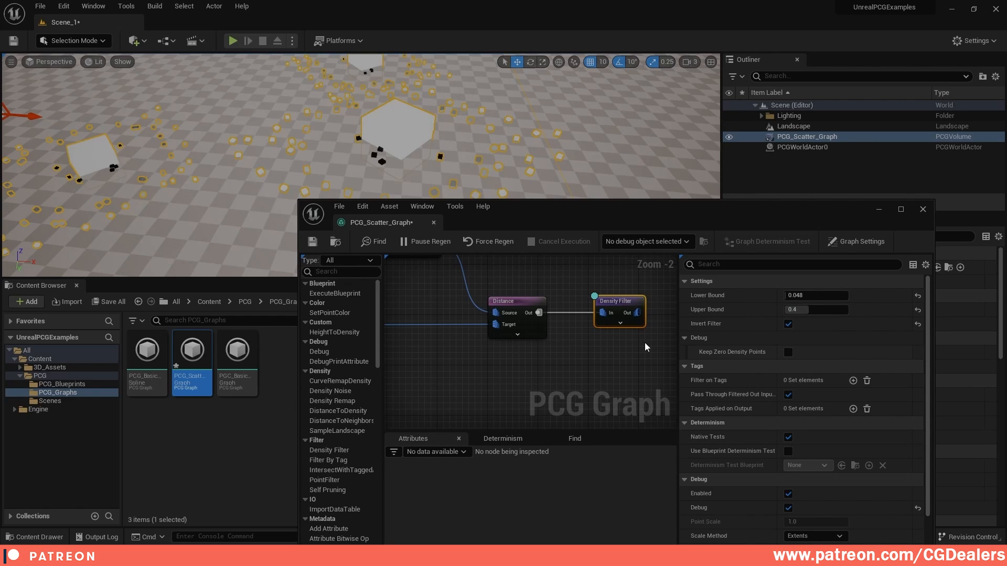
Set the Density Filter's Lower Bound to 0.128 and Upper Bound to 0.172, and check the points around the large cubes
left_click(828, 297)
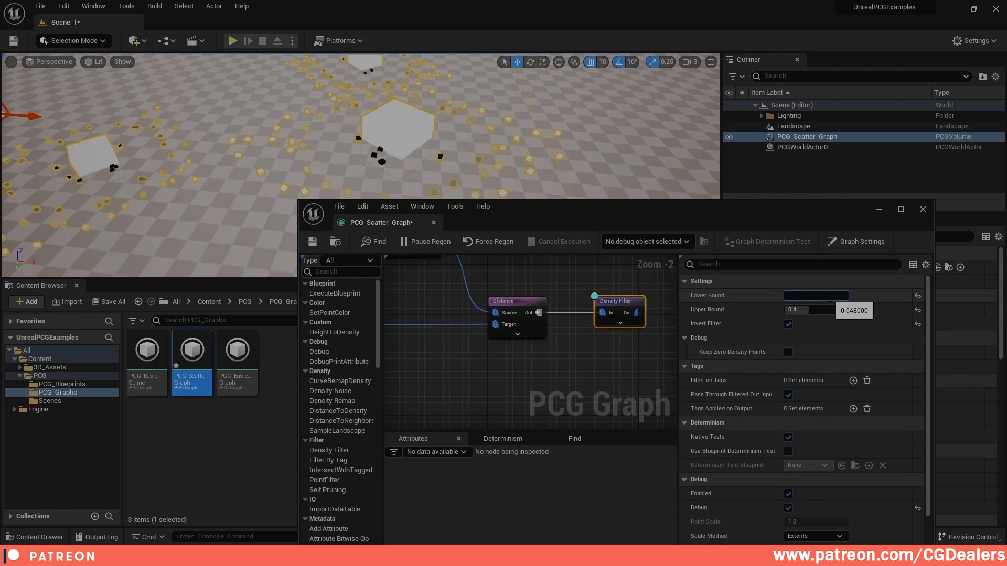
type(".128")
left_click(817, 309)
type("0")
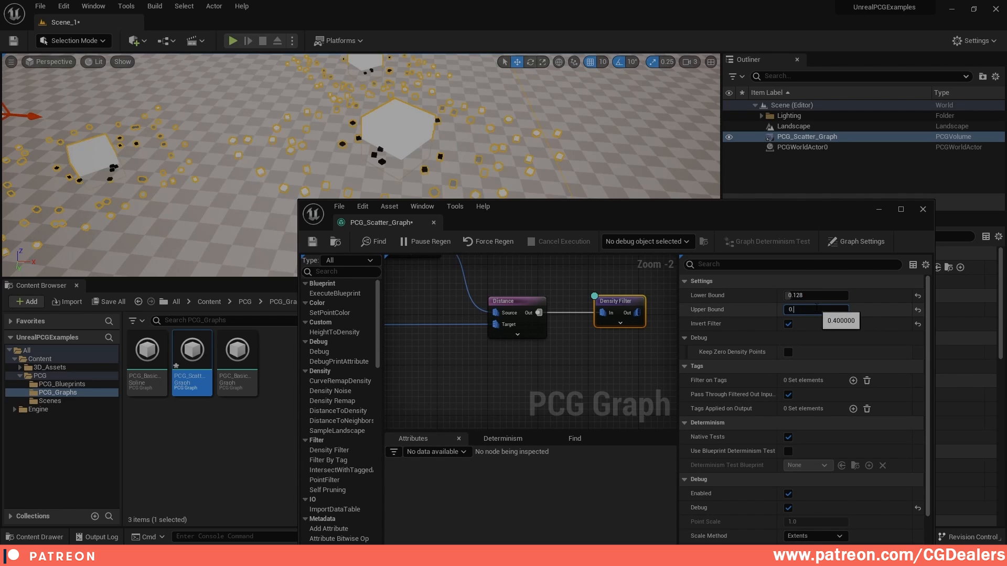
key("Return")
left_click_drag(625, 126, 409, 141, "alt")
left_click(621, 283)
left_click(622, 304)
Add an ExecuteBlueprint node with element type ScaleByDensity after the Density Filter and connect the filter's output to it
right_click_drag(630, 356, 551, 351)
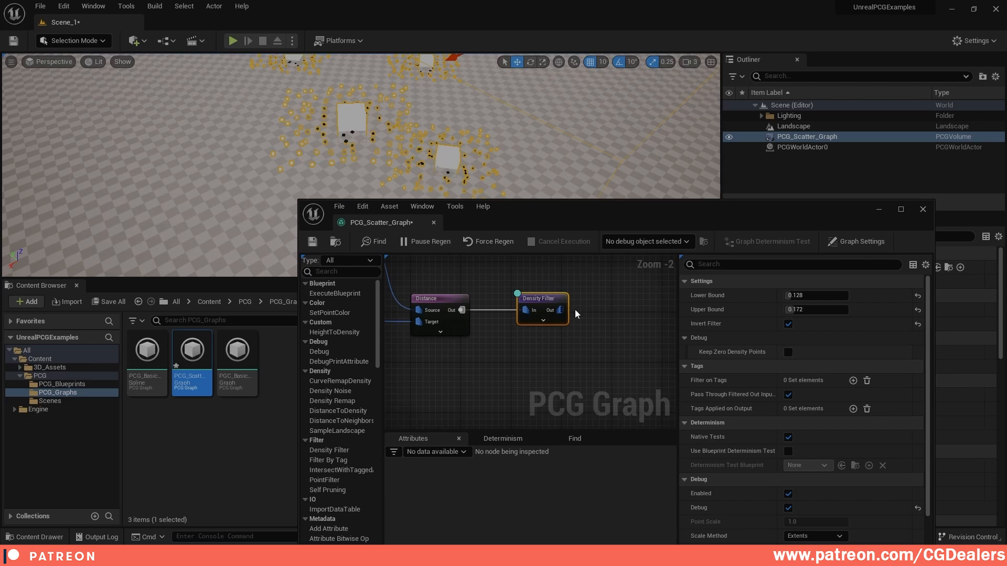
right_click_drag(575, 341, 538, 351)
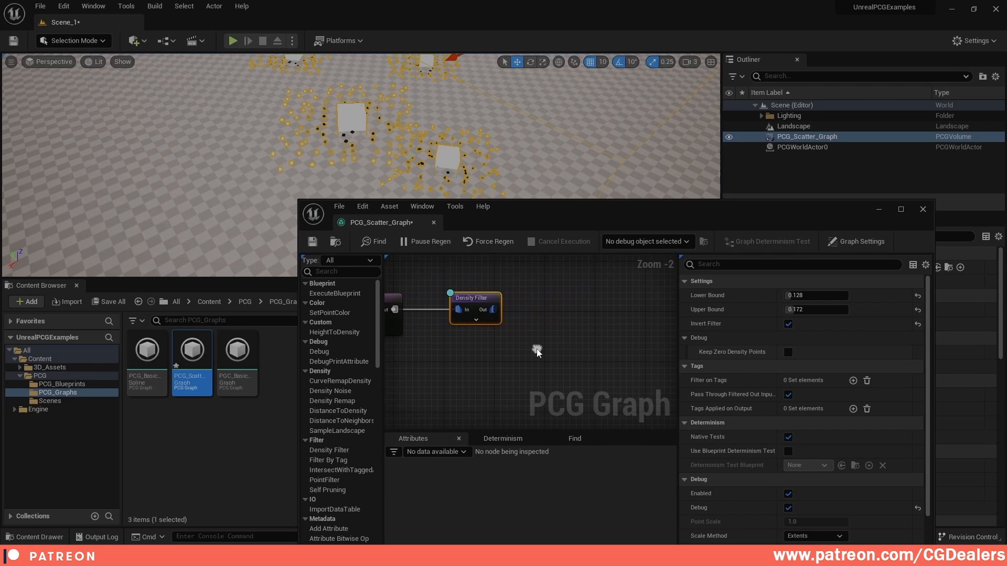
left_click(549, 323)
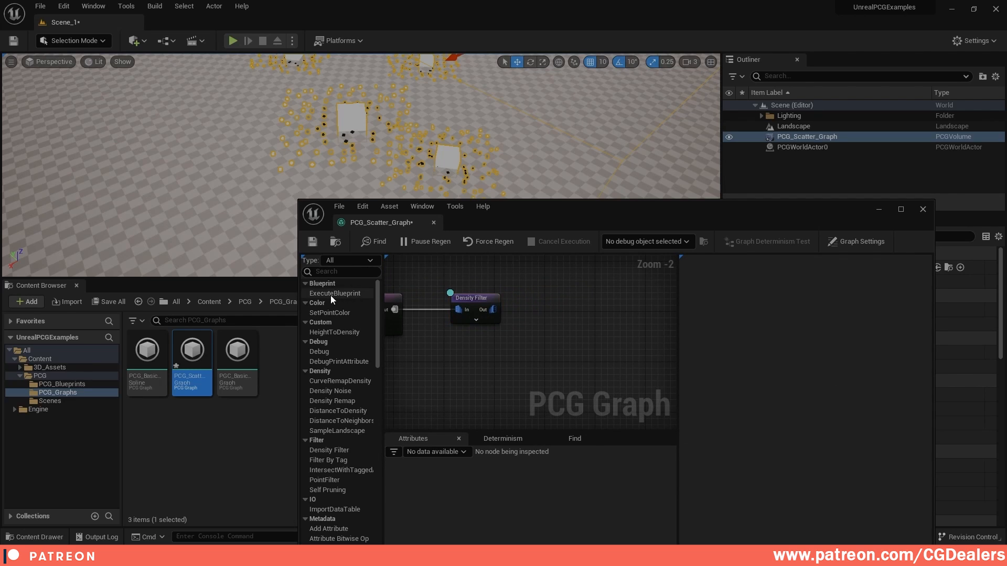
left_click_drag(329, 295, 552, 314)
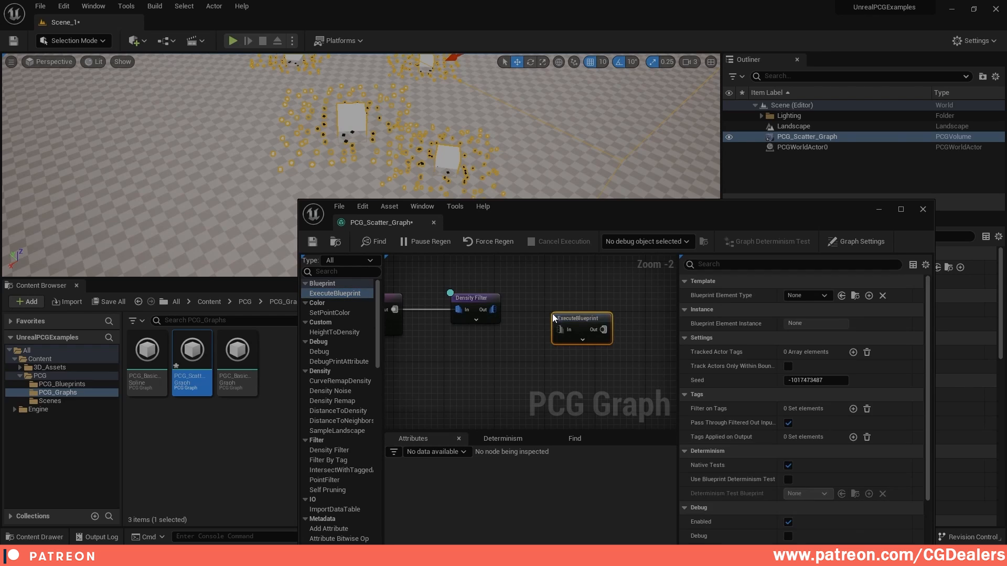
left_click(822, 296)
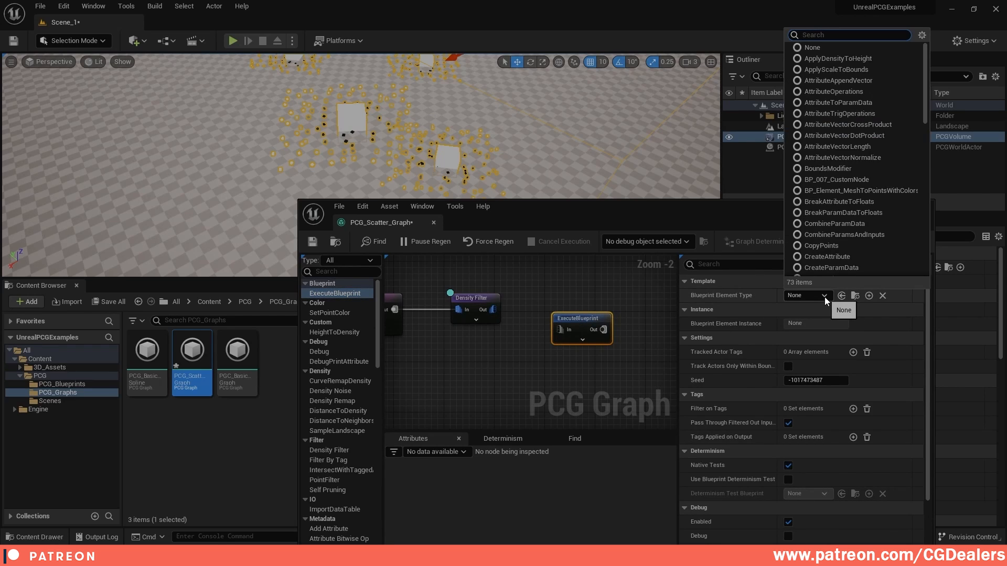
type("scale")
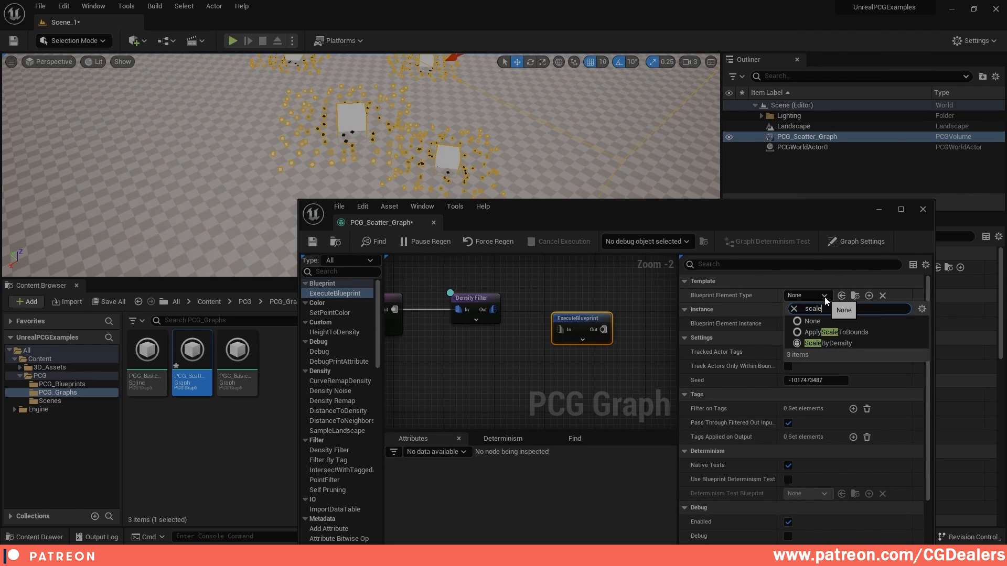
left_click(828, 343)
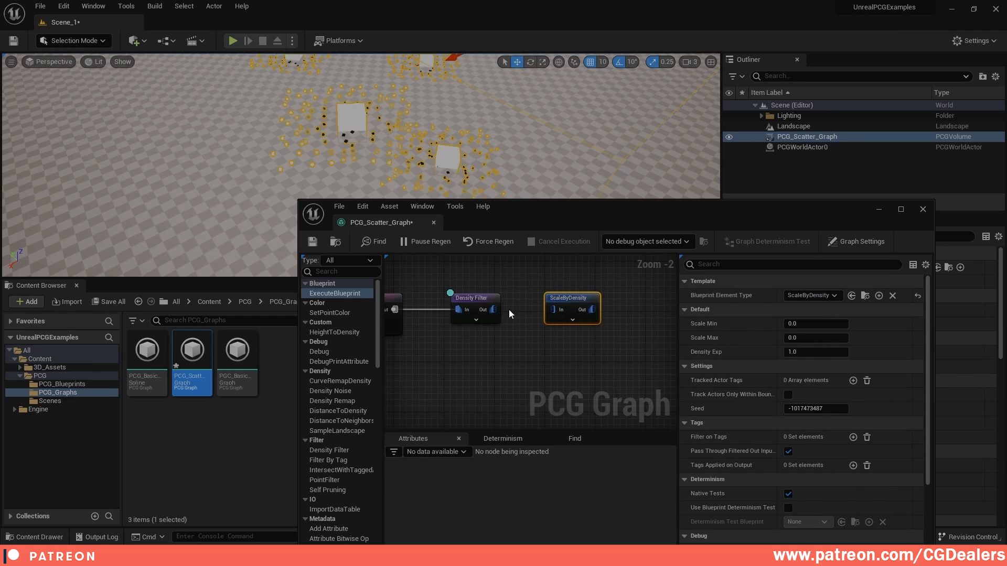
left_click_drag(493, 309, 554, 309)
Set ScaleByDensity's Scale Min to 5.0, Scale Max to 0.5 and Density Exp to 0.7
left_click(816, 323)
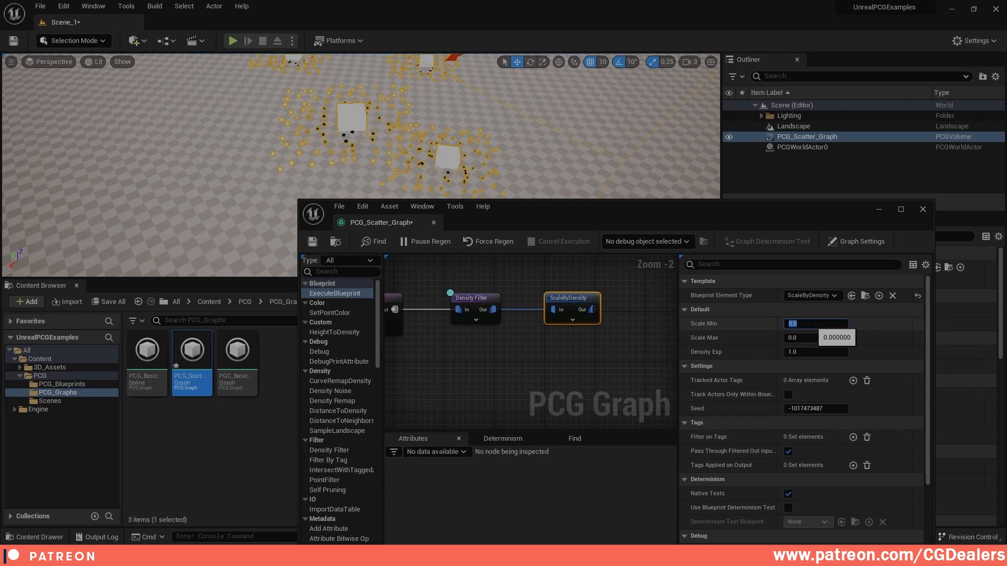
left_click(809, 344)
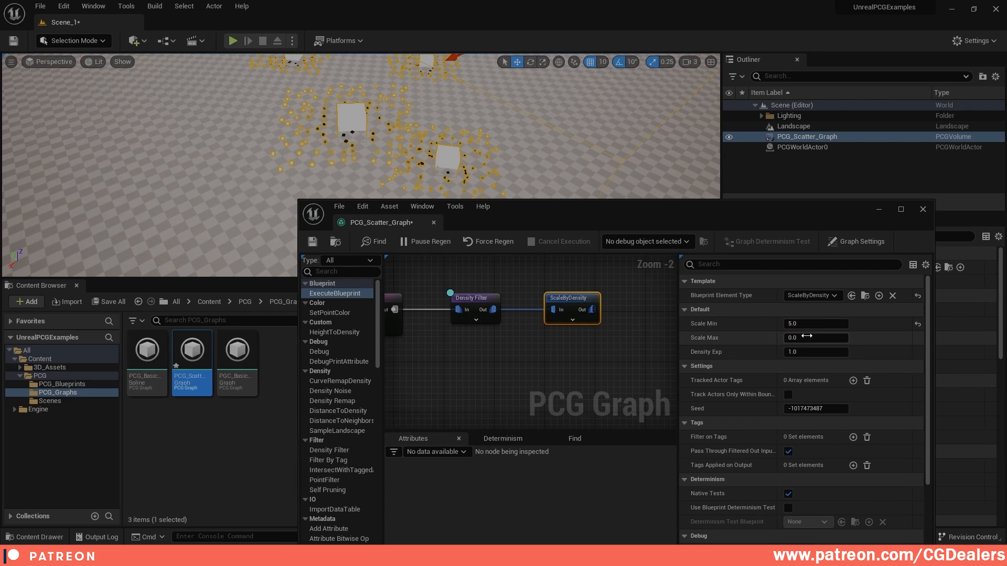
left_click(806, 336)
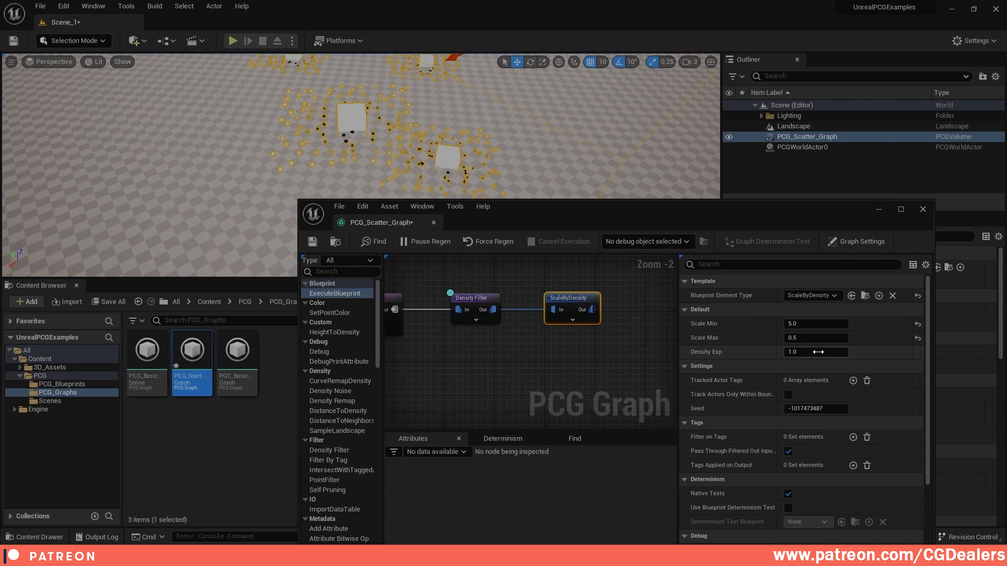
left_click(818, 351)
type("0.7")
key("Return")
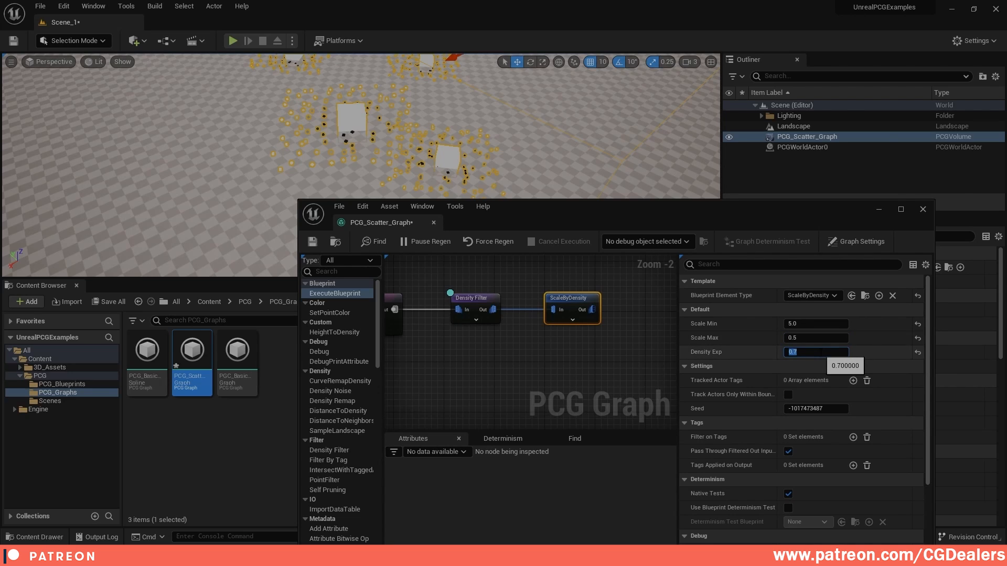
Switch debug display from the Density Filter to the ScaleByDensity node
left_click(586, 300)
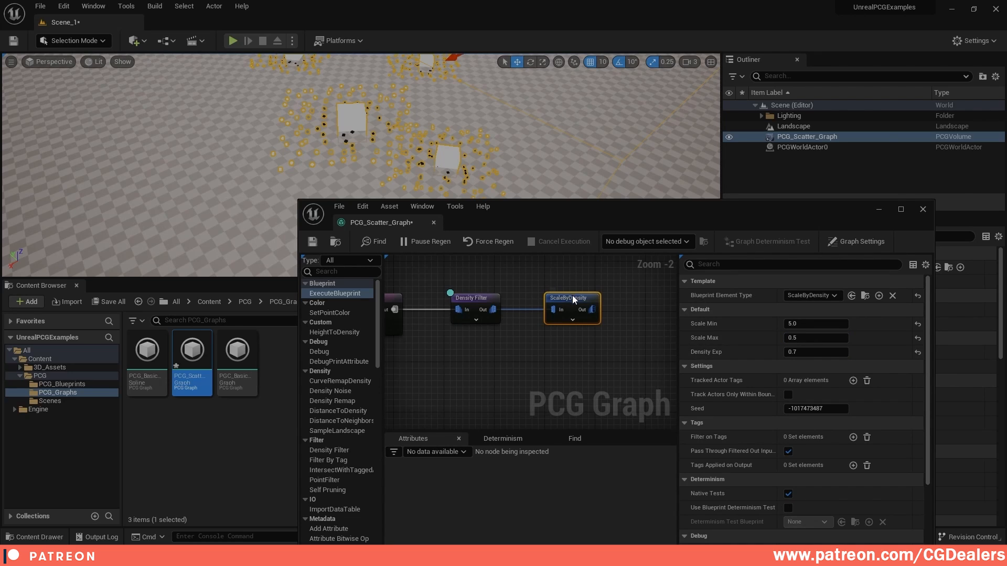
right_click(600, 306)
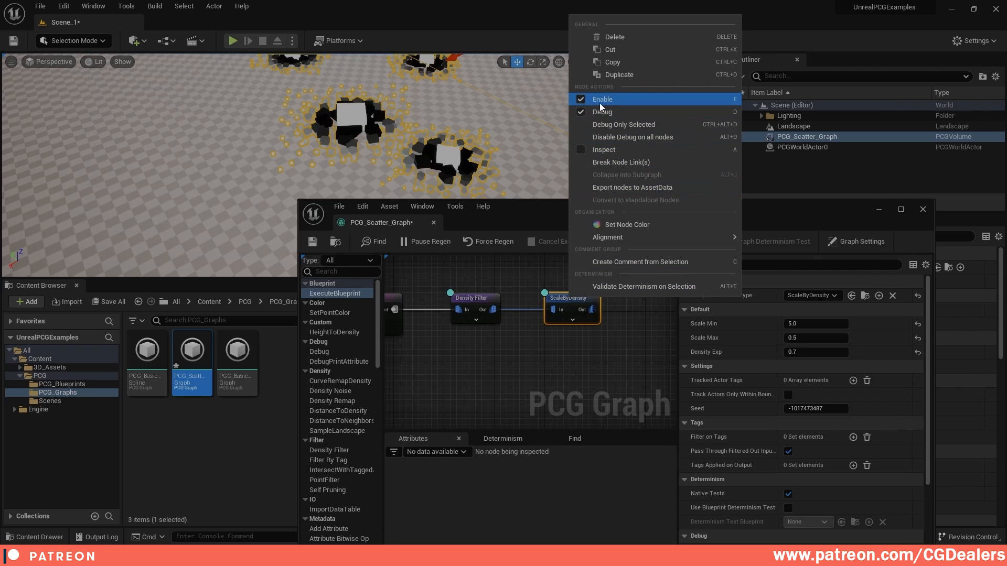
left_click(684, 112)
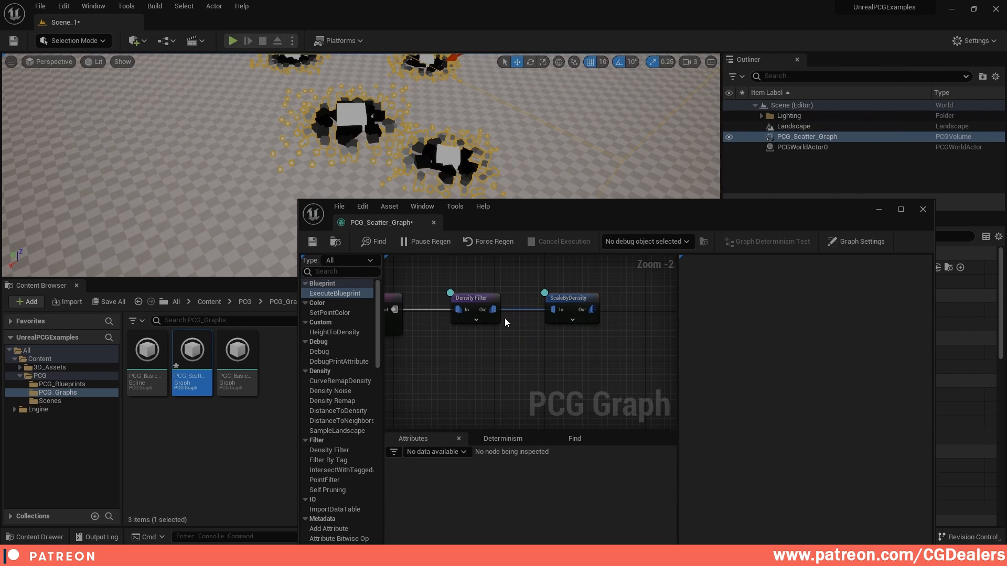
left_click(482, 298)
Inspect the scaled points around the large cubes in the level and move ScaleByDensity closer to the Density Filter
right_click_drag(476, 124, 404, 133)
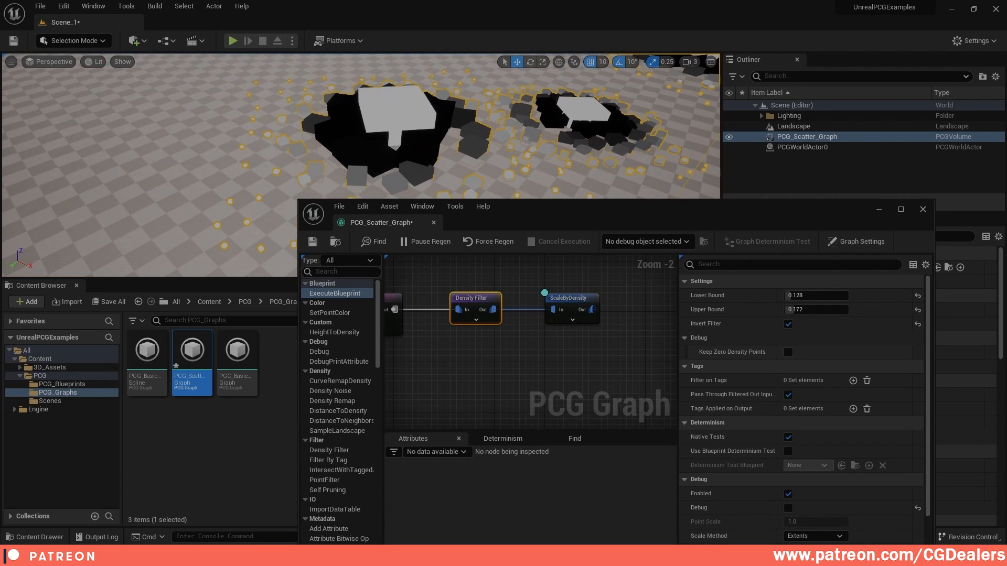
right_click_drag(283, 174, 107, 170)
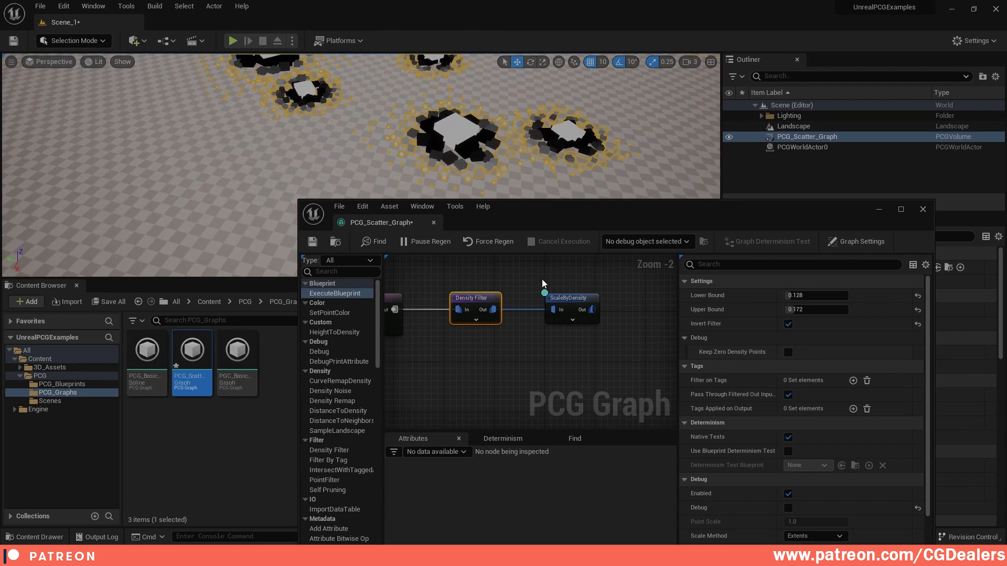
left_click_drag(568, 301, 556, 301)
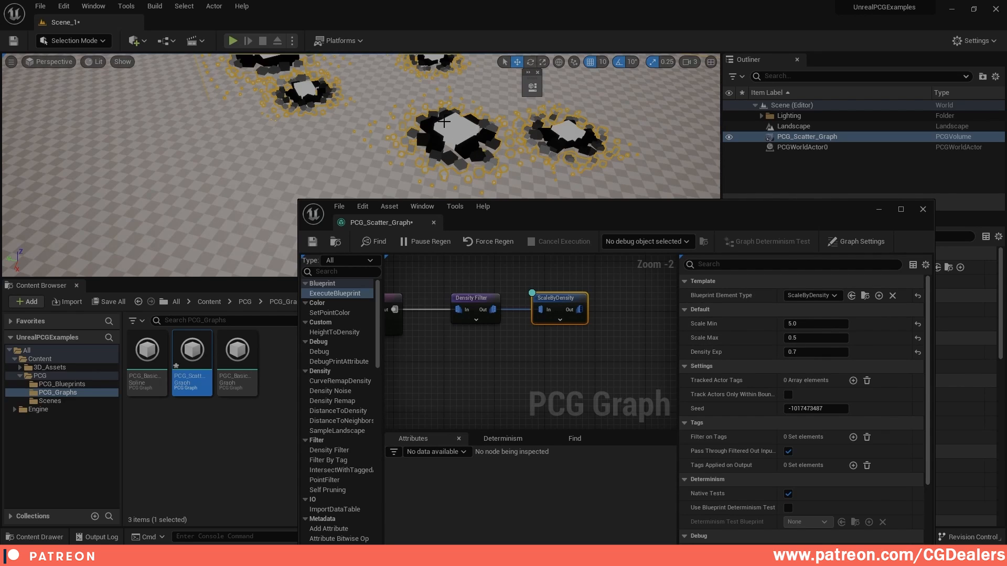
right_click_drag(464, 127, 420, 79)
key("w")
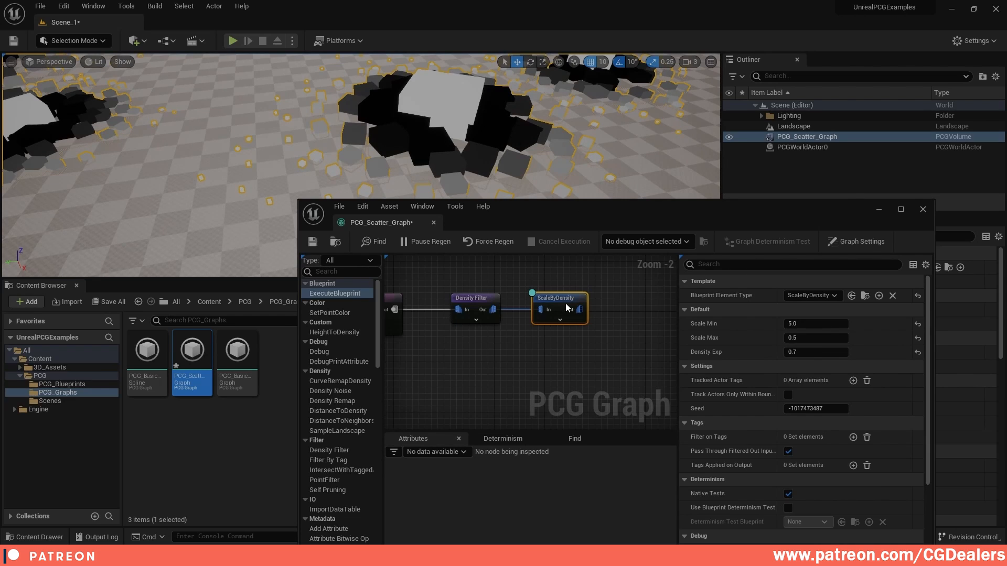
Add a Bounds Modifier node fed from the reroute point on the Distance node's Target connection
right_click_drag(491, 360, 637, 339)
scroll(540, 348, "down", 2)
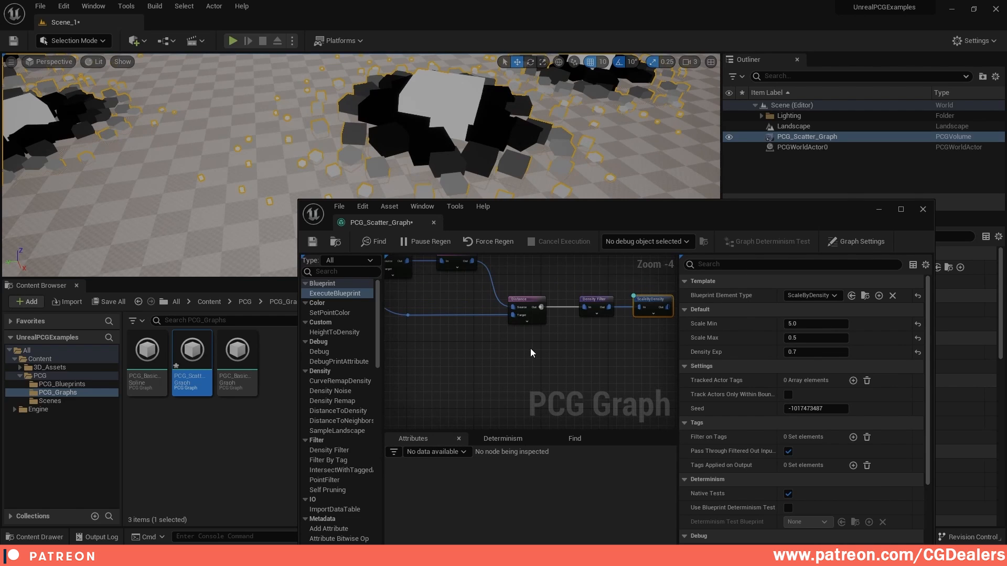
right_click_drag(532, 352, 574, 328)
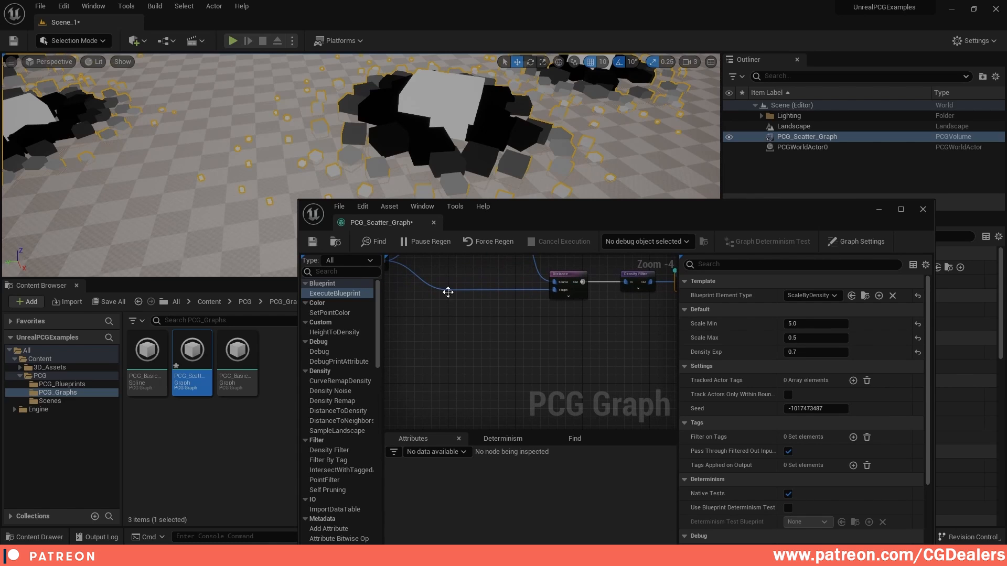
left_click_drag(448, 292, 536, 360)
type("bound")
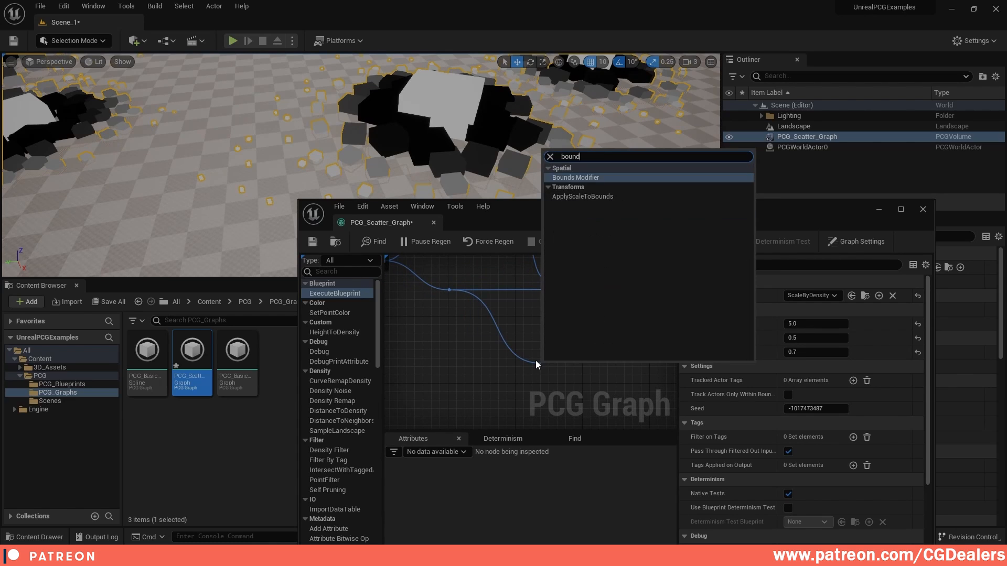
key("Return")
Align the Bounds Modifier below the Distance node and add a reroute point on its input connection, placed below the existing reroute
right_click_drag(510, 332, 478, 335)
left_click_drag(532, 369, 541, 328)
right_click_drag(463, 312, 512, 333)
double_click(513, 332)
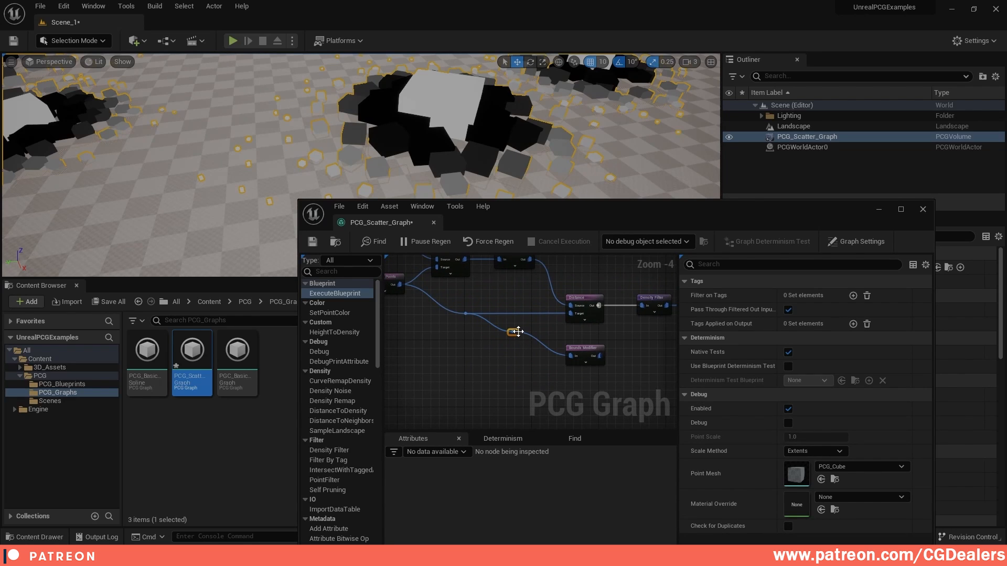
left_click_drag(518, 331, 484, 361)
Move the Bounds Modifier node directly below ScaleByDensity
scroll(493, 357, "down", 1)
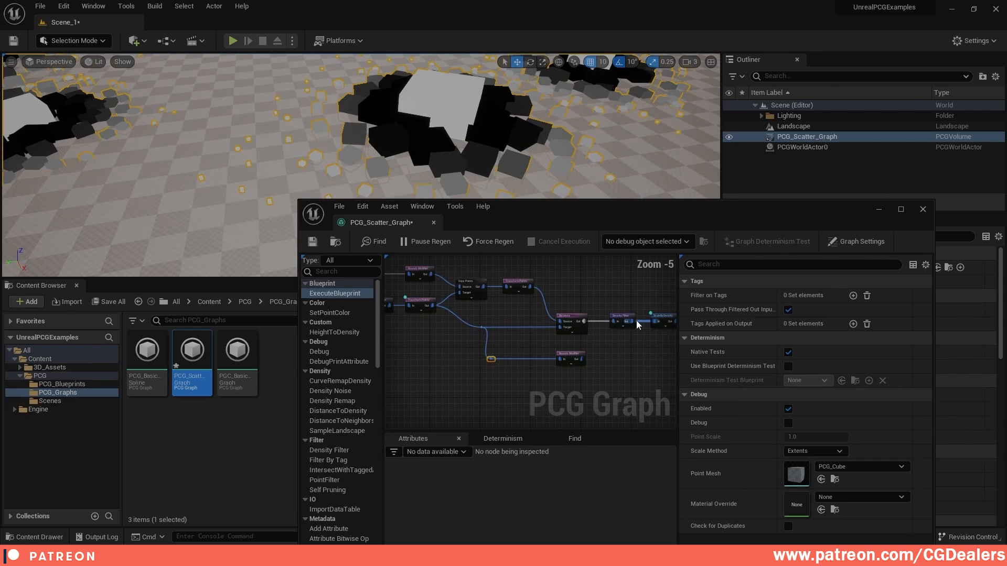
scroll(528, 331, "up", 2)
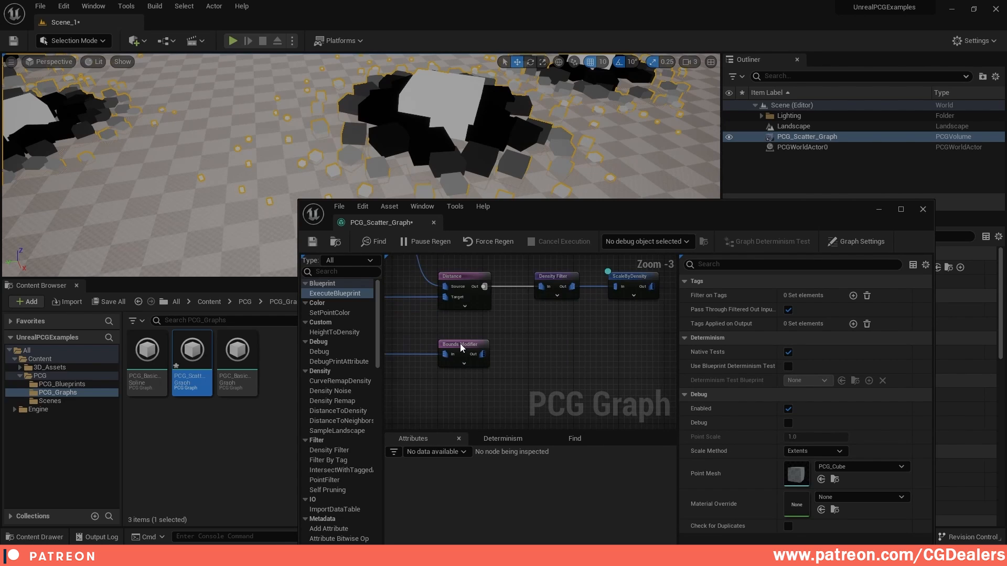
left_click(461, 348)
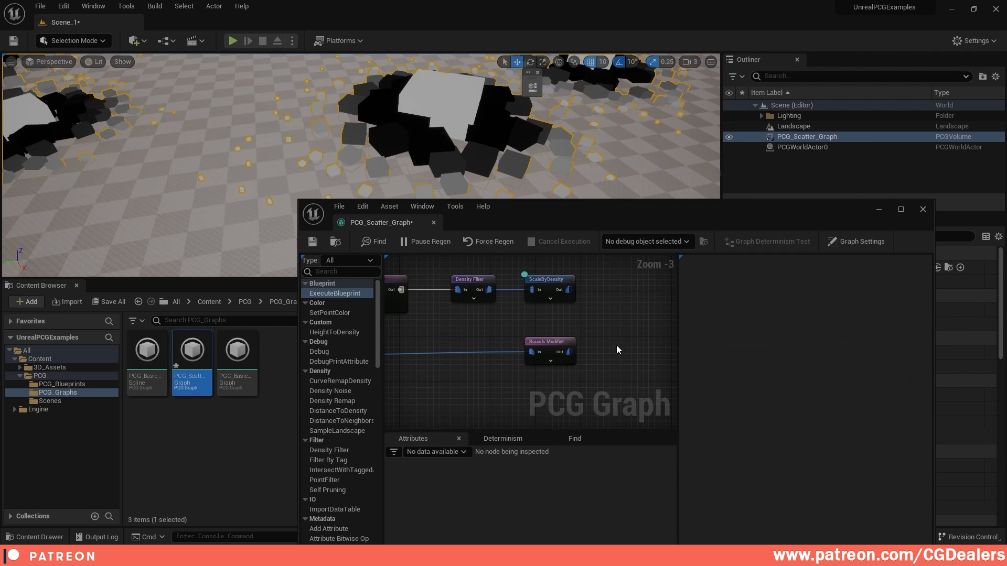
Add a Difference node, feeding ScaleByDensity into its Source input and the Bounds Modifier into its Differences input
right_click_drag(620, 341, 580, 331)
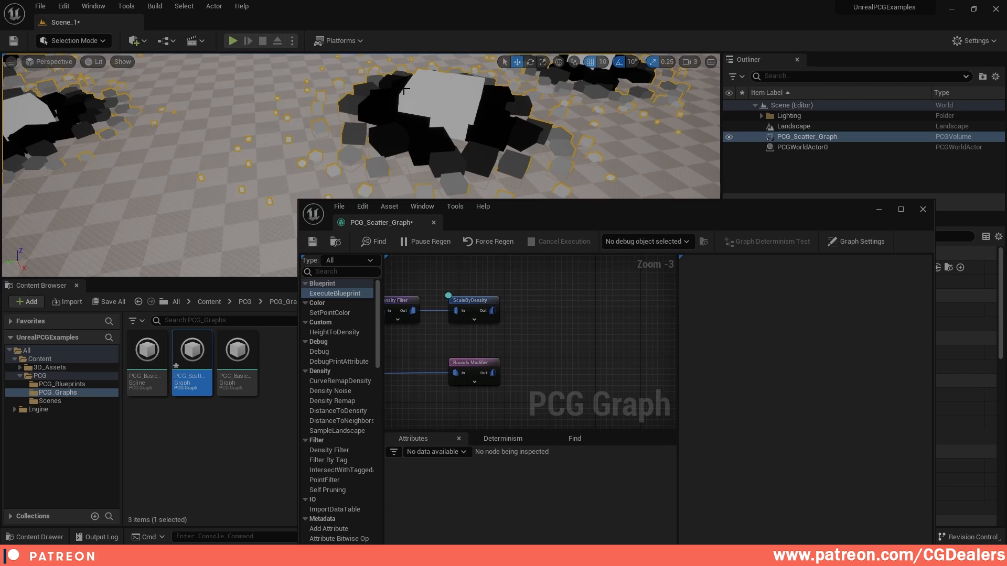
right_click(542, 341)
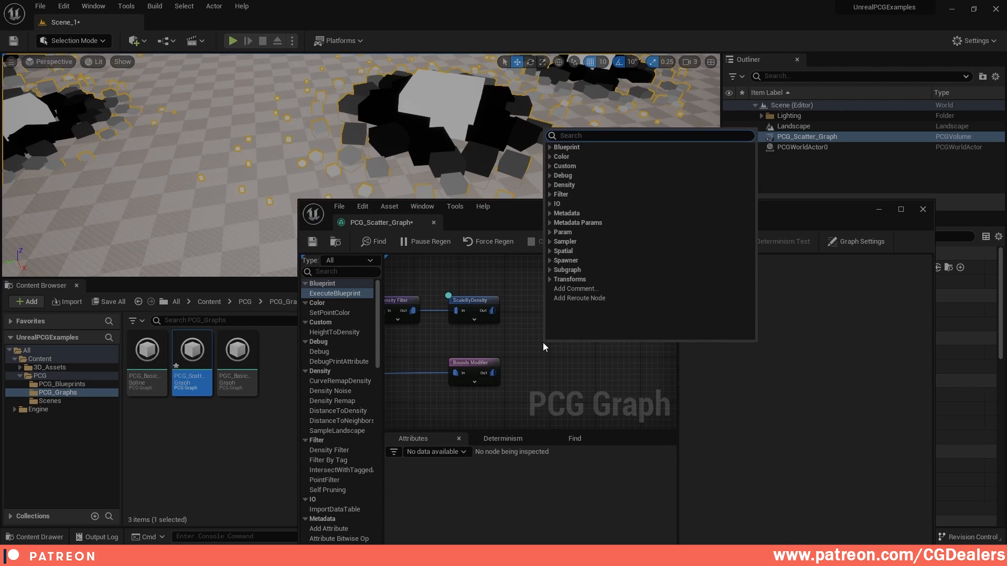
type("diff")
key("Return")
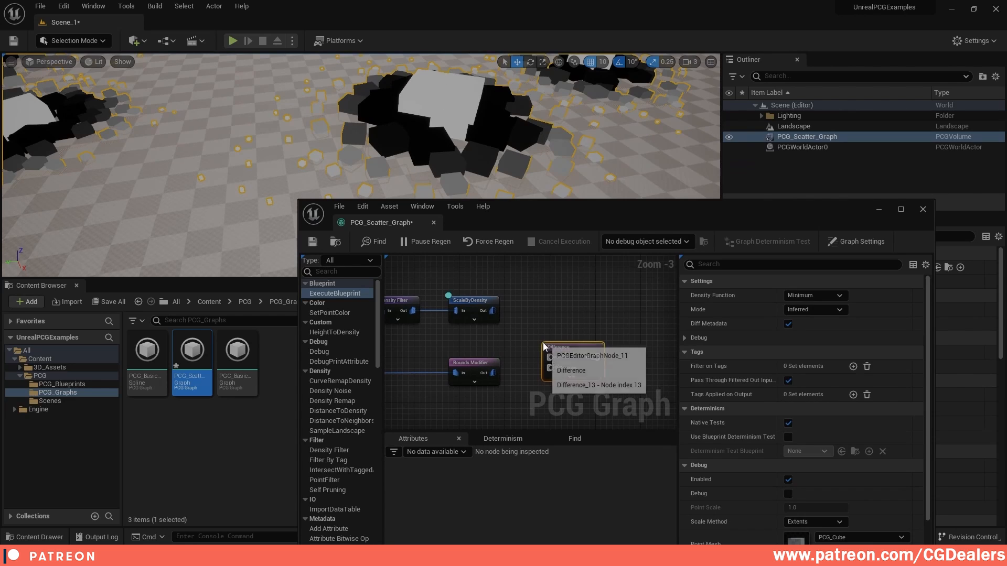
left_click_drag(493, 310, 567, 327)
left_click_drag(493, 373, 550, 347)
Set the Difference node's Density Function to Binary and switch the debug display from ScaleByDensity to Difference
double_click(580, 325)
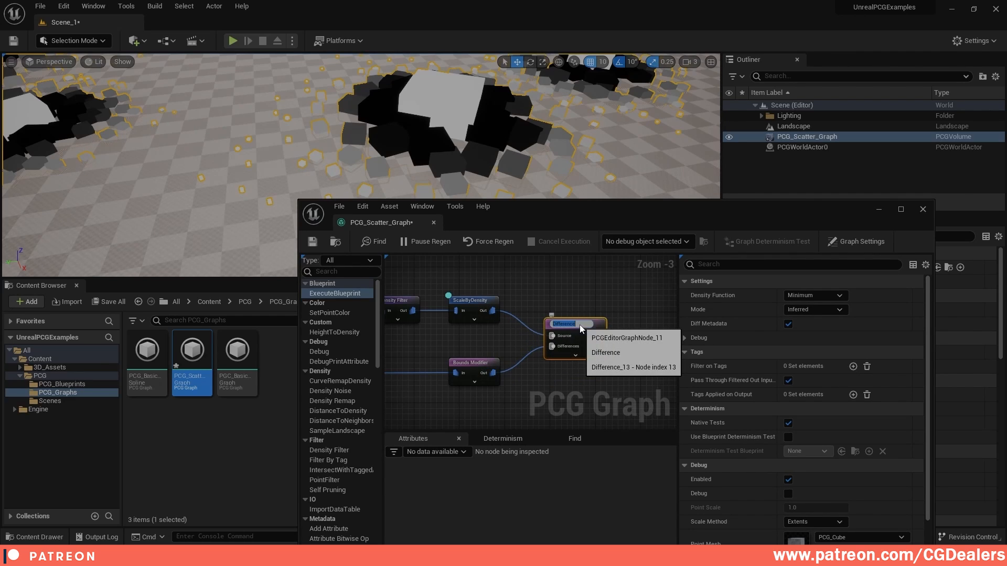
left_click(813, 298)
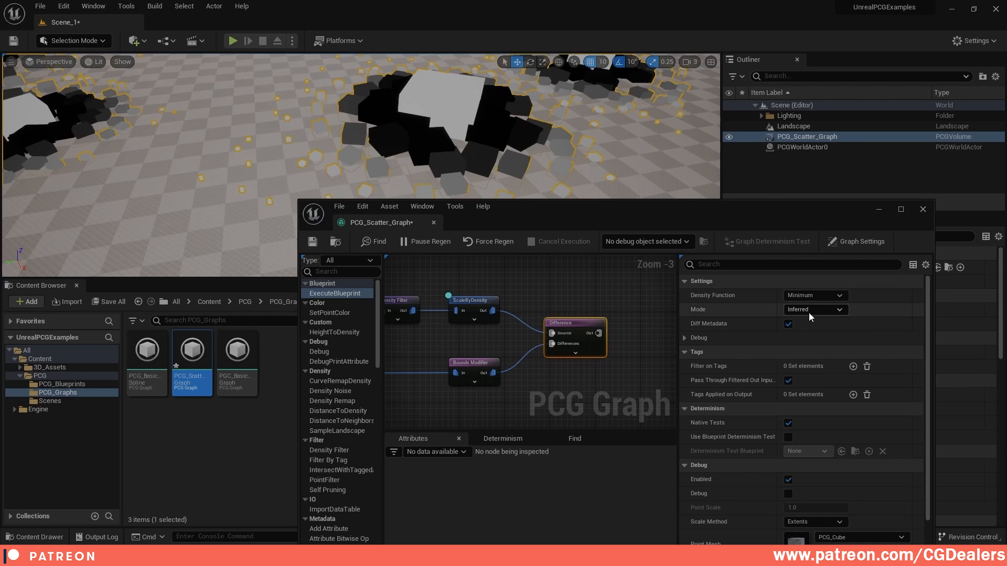
left_click(795, 325)
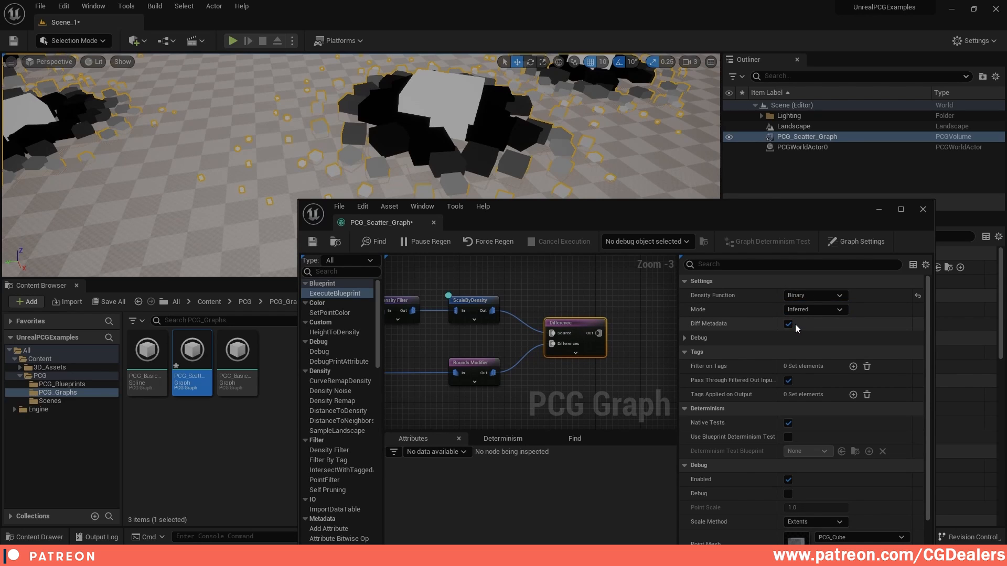
left_click(484, 302)
right_click_drag(367, 131, 367, 131)
Set the Bounds Modifier's Bounds Min to 0.7 in X and 0.9 in Y, and reset its Bounds Max to the default
left_click(470, 363)
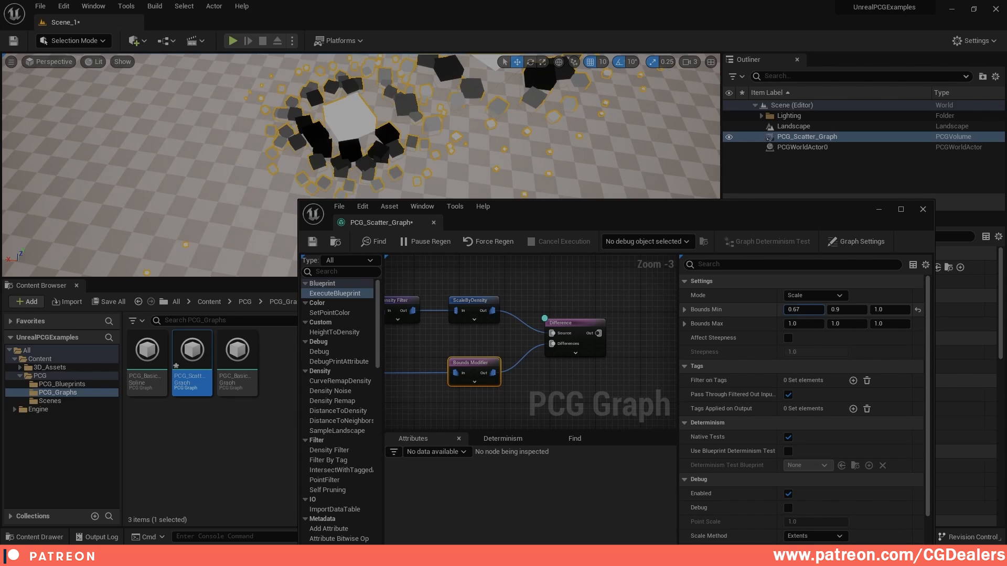
left_click_drag(815, 309, 805, 309)
mouse_move(846, 309)
left_mouse_down()
mouse_move(804, 323)
mouse_move(838, 324)
left_mouse_up()
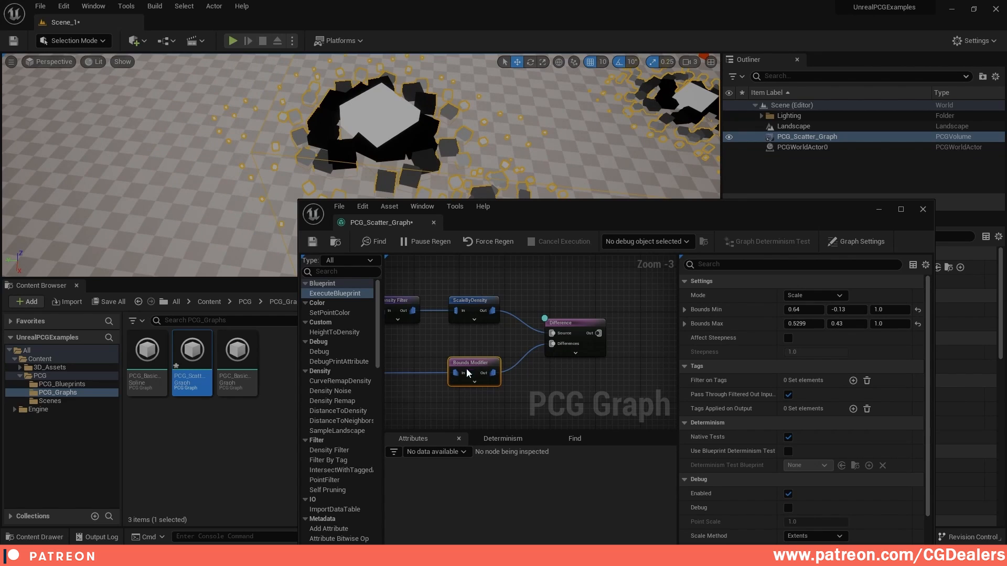
left_click(918, 323)
left_click(802, 309)
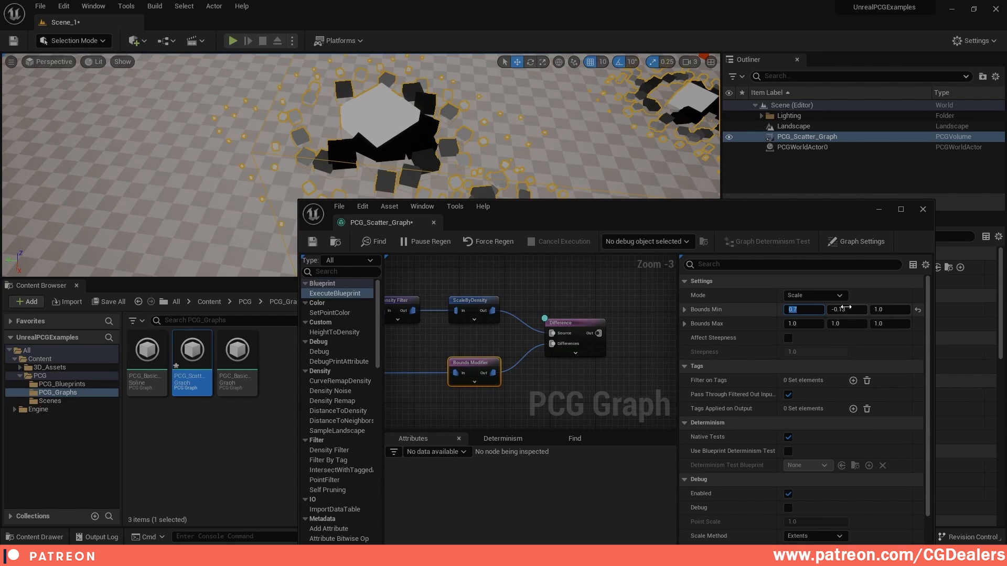
type("0.9")
key("Return")
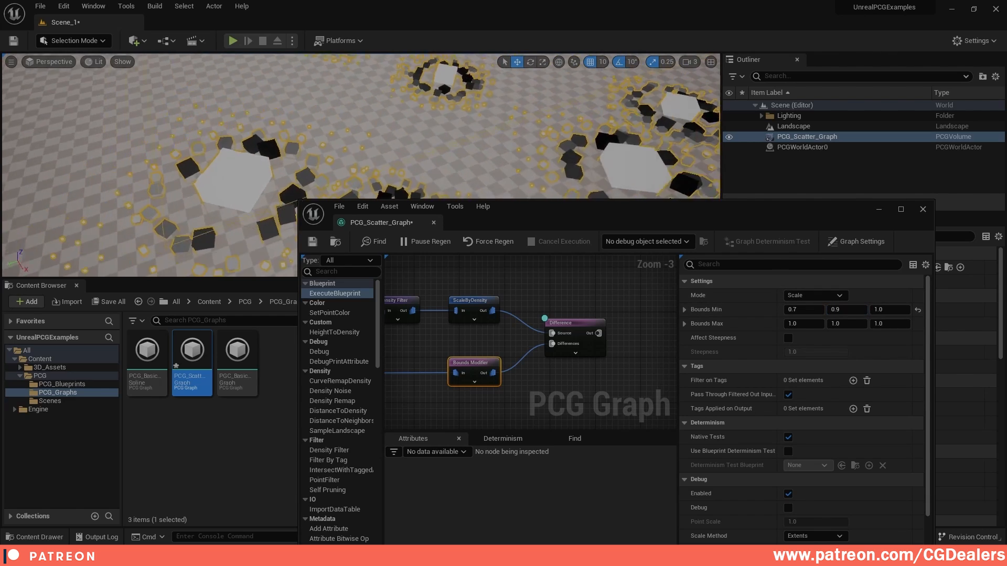
Inspect the spacing and overlaps of the scattered points around the large cubes from far away and close up
right_click_drag(356, 158, 356, 158)
right_click_drag(499, 101, 499, 101)
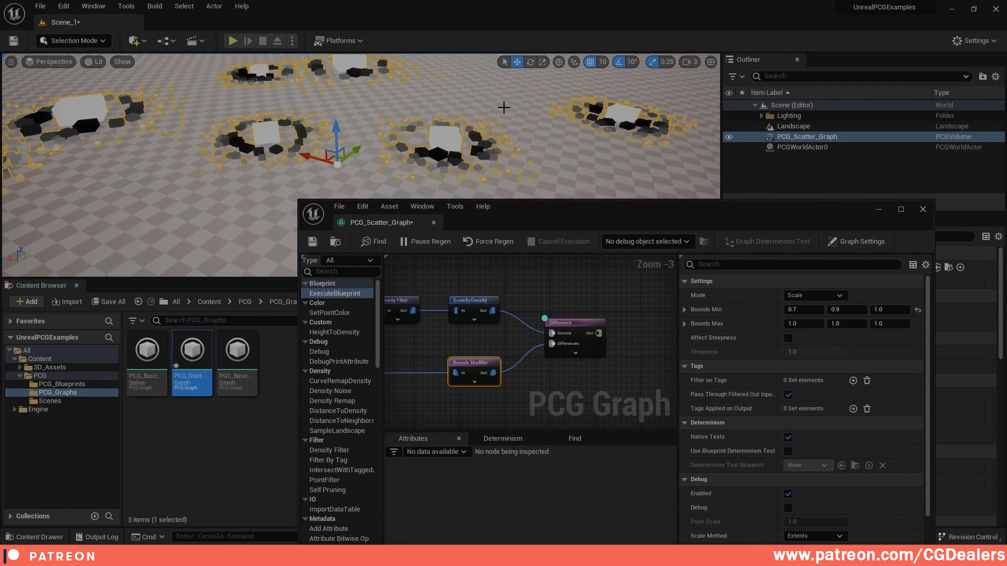
left_click(624, 302)
right_click_drag(580, 167, 580, 166)
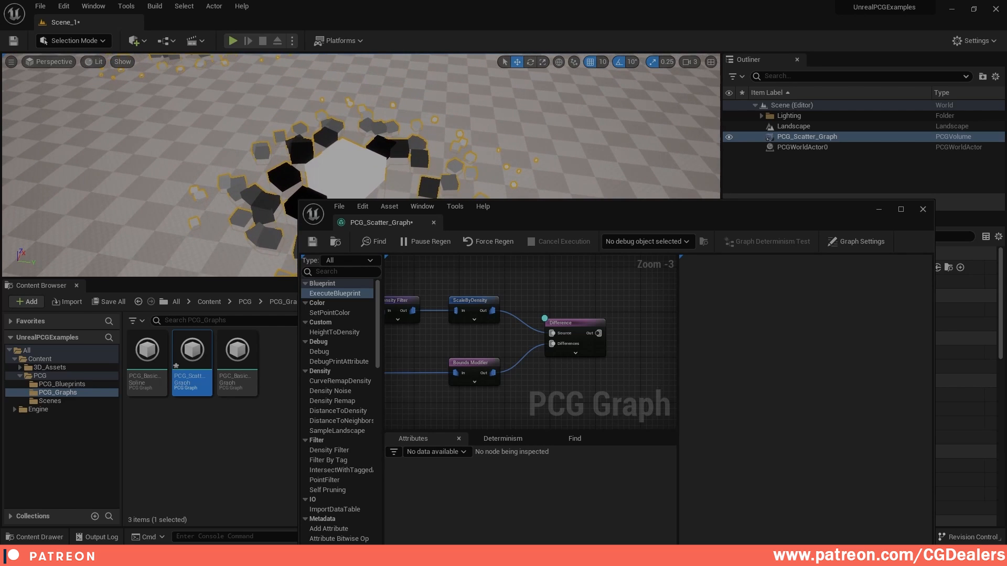
right_click_drag(542, 69, 542, 70)
right_click_drag(471, 106, 454, 130)
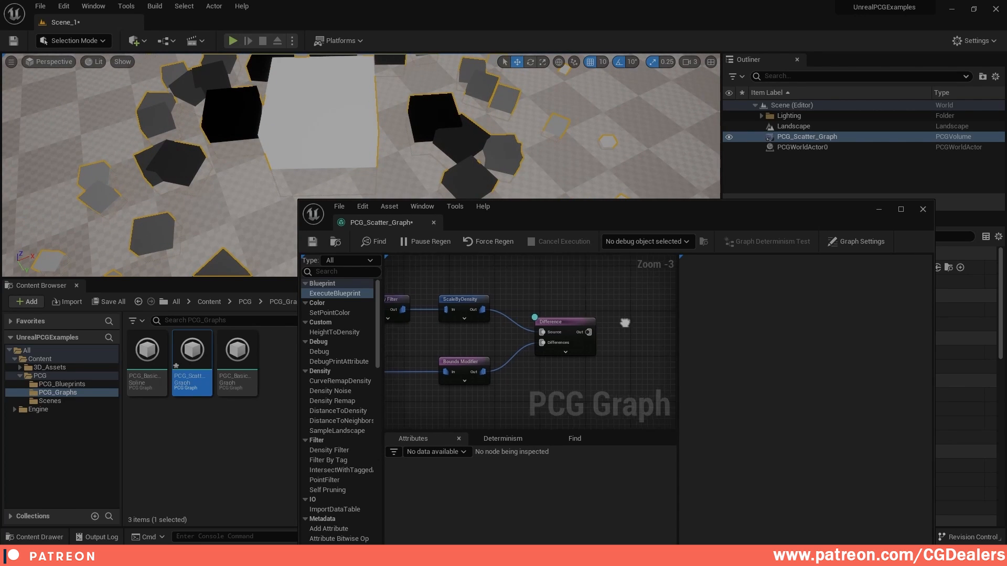
Add a Self Pruning node after the Difference node, connected to its Out pin and aligned with it
right_click_drag(636, 326, 533, 320)
right_click(533, 329)
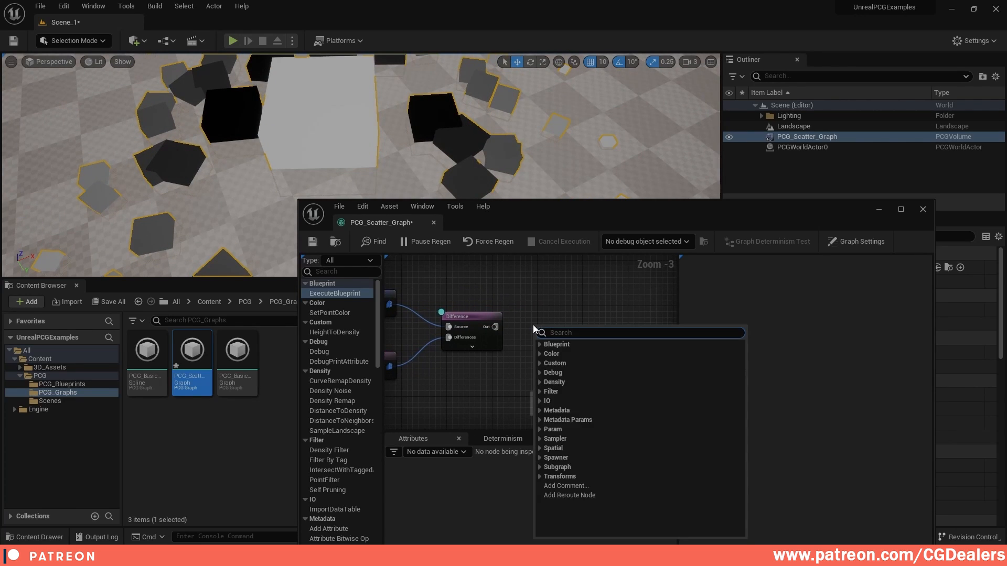
type("self")
key("Return")
scroll(533, 325, "up", 2)
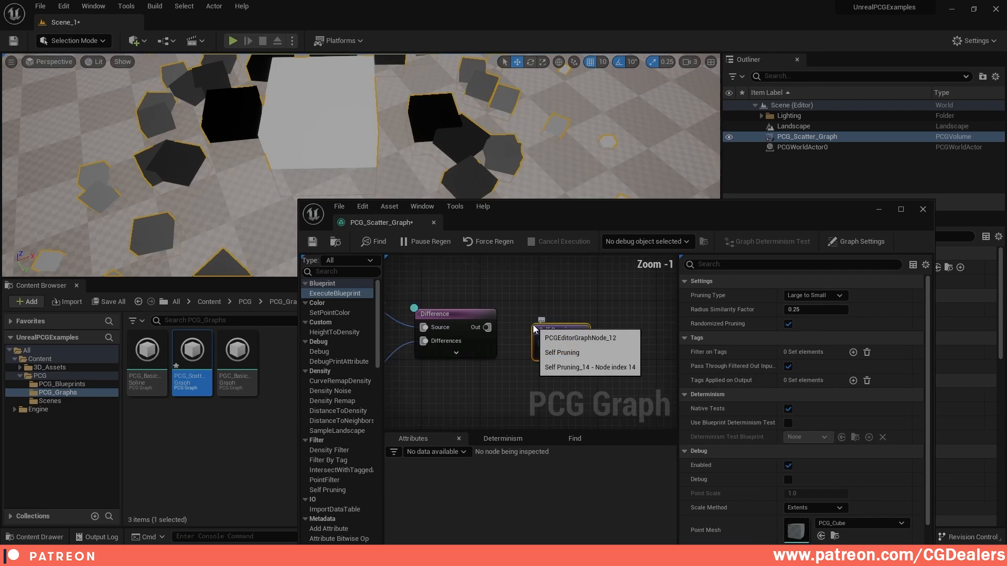
left_click_drag(550, 345, 549, 328)
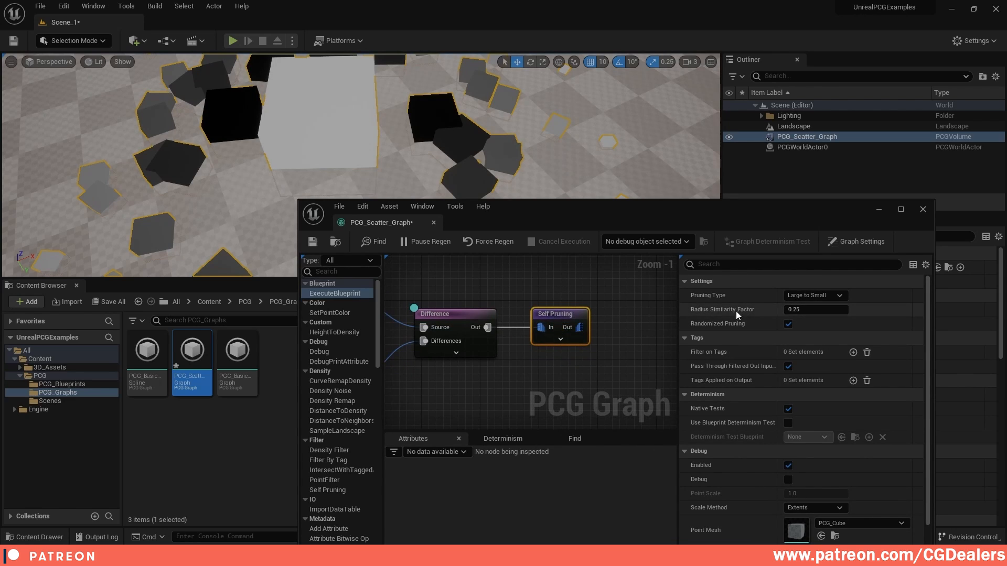
Keep the Self Pruning type at Large to Small and switch the debug display from Difference to Self Pruning
left_click(801, 296)
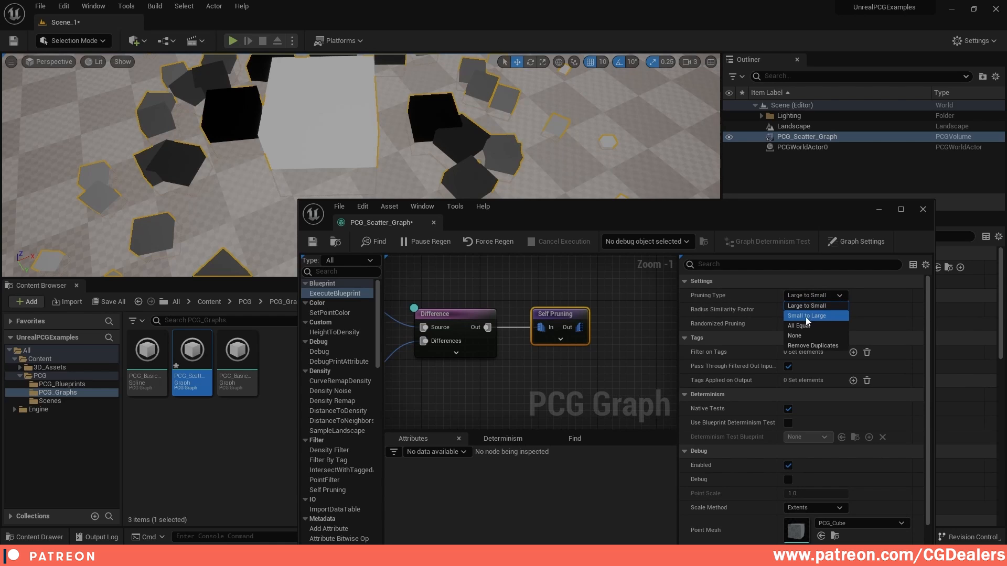
left_click(830, 306)
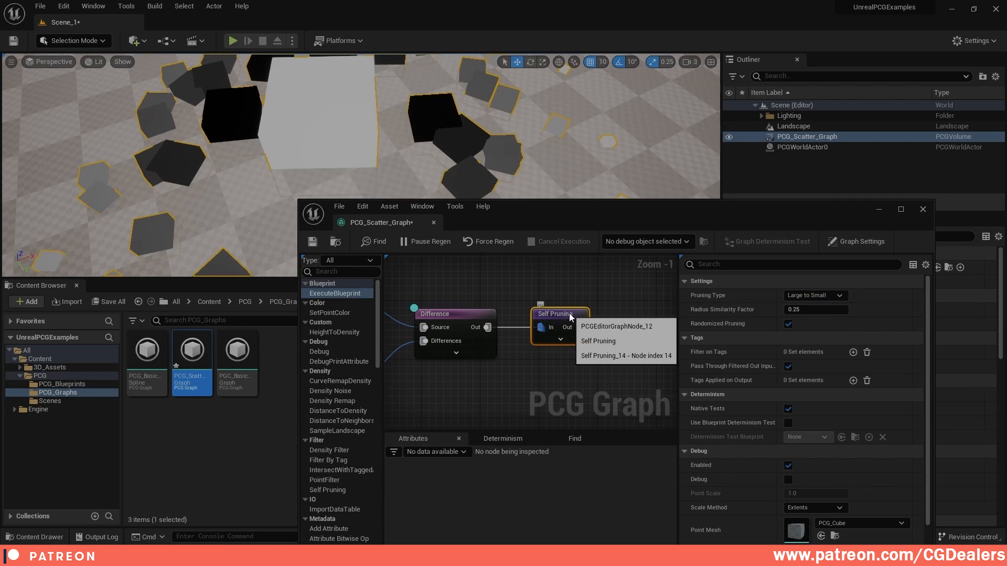
double_click(537, 315)
type("d")
left_click(459, 315)
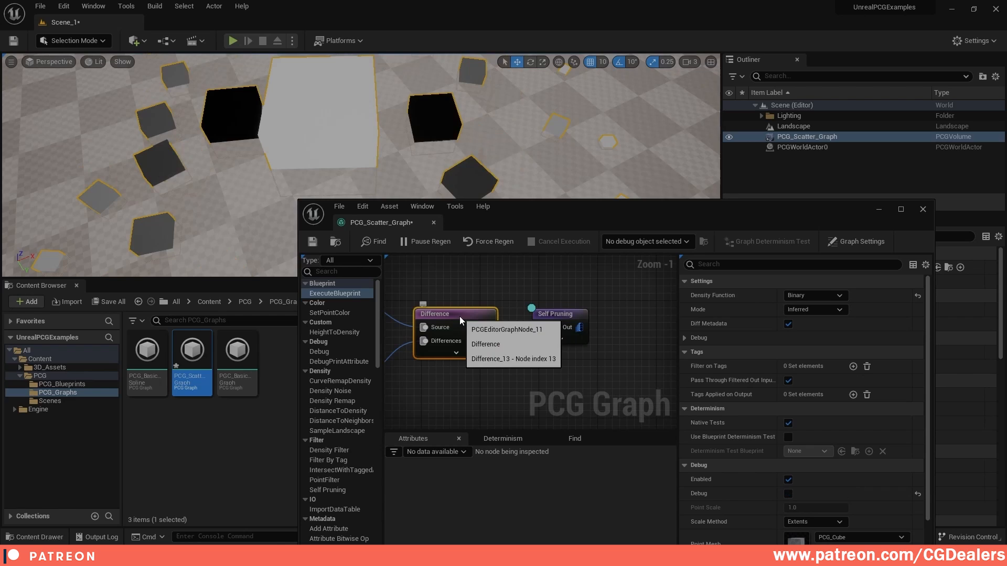
Adjust the Radius Similarity Factor of the Self Pruning node while checking the pruned points around the large cubes
right_click_drag(361, 164, 251, 164)
left_click(560, 317)
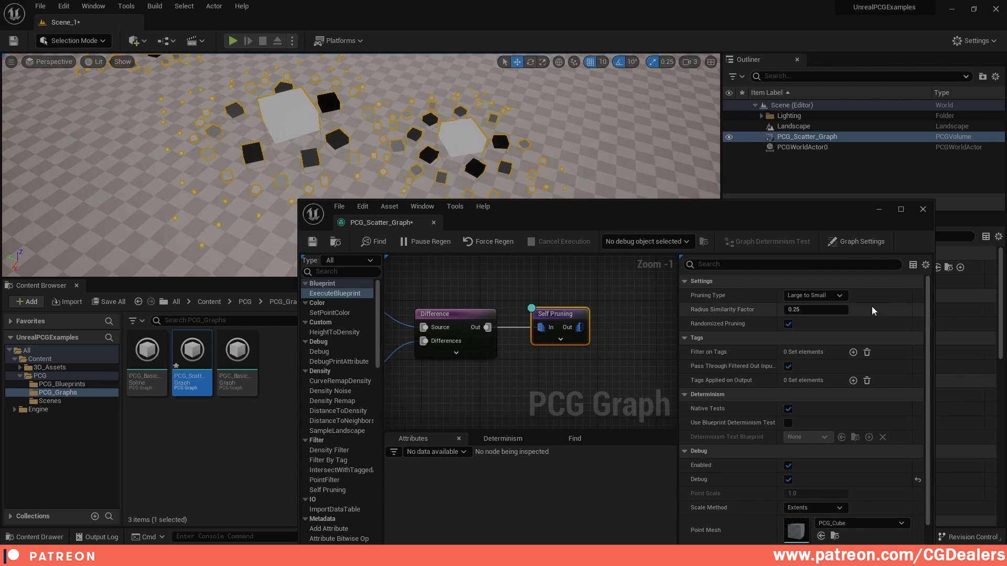
mouse_move(800, 309)
left_mouse_down()
mouse_move(829, 309)
mouse_move(814, 309)
left_mouse_up()
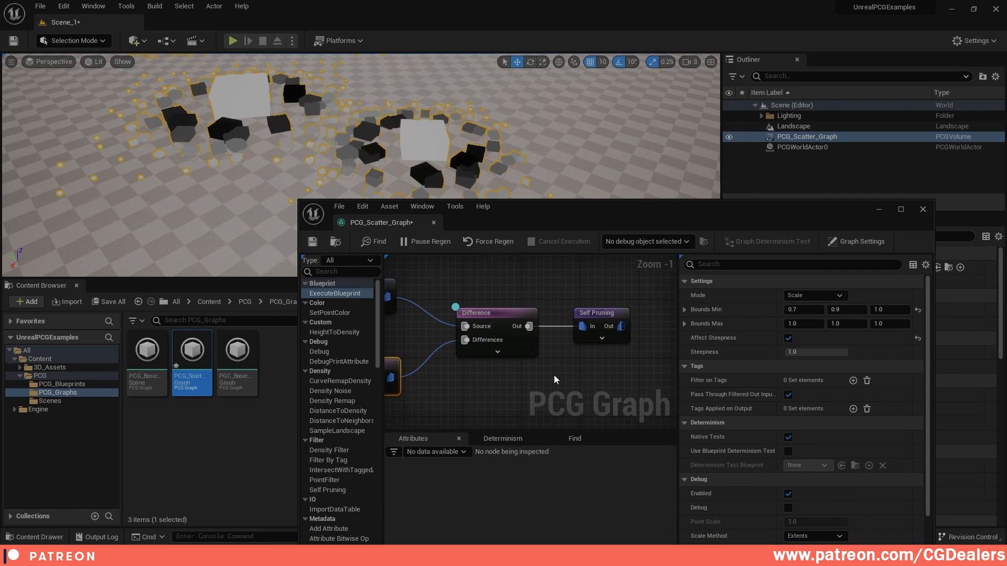
Review the node chain from Distance to Self Pruning and examine the scattered points around the cubes in the level
right_click_drag(524, 179, 464, 173)
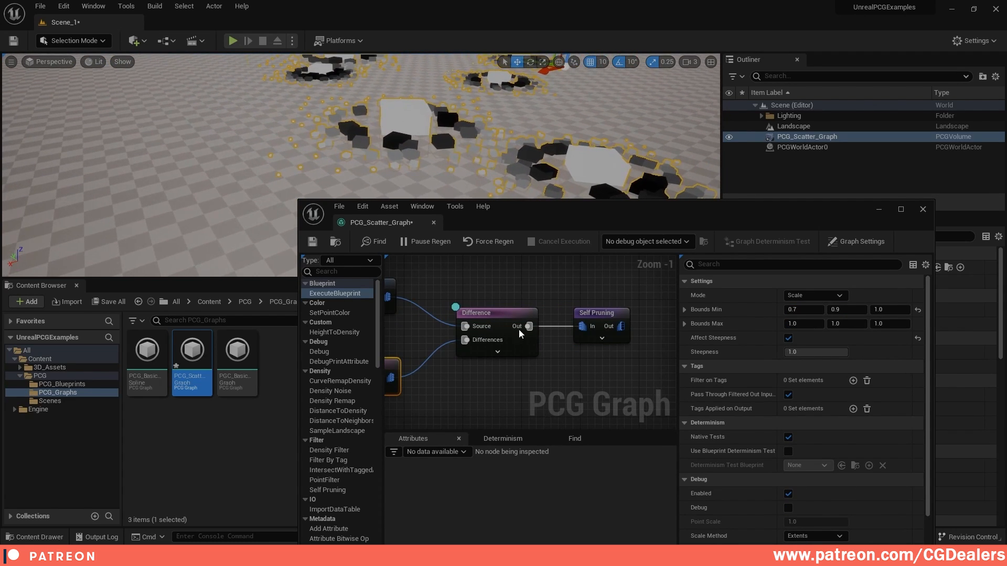
right_click_drag(419, 340, 594, 344)
scroll(517, 343, "down", 3)
right_click_drag(432, 340, 509, 315)
right_click_drag(578, 327, 491, 313)
right_click_drag(634, 339, 561, 338)
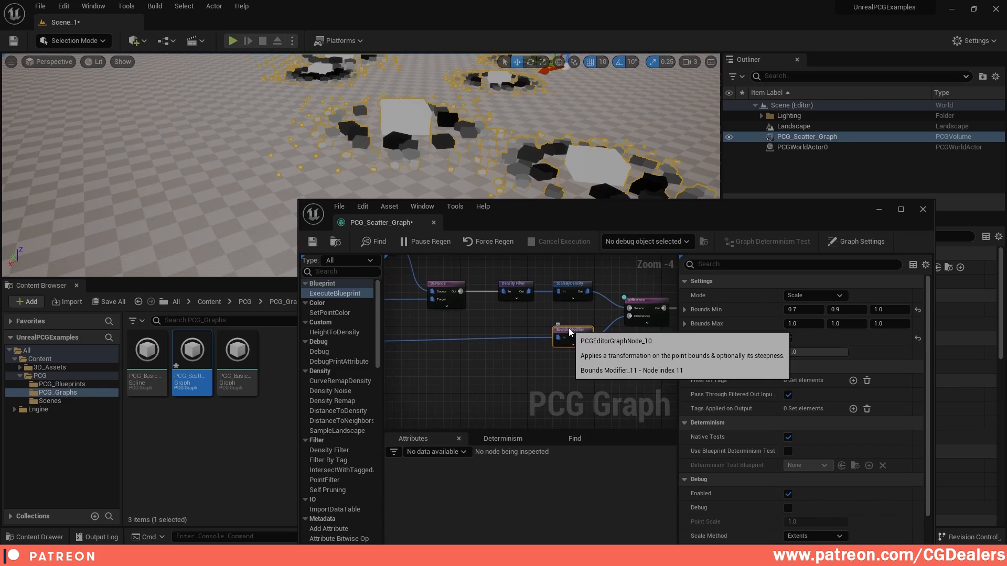
right_click_drag(631, 340, 533, 350)
scroll(590, 352, "up", 1)
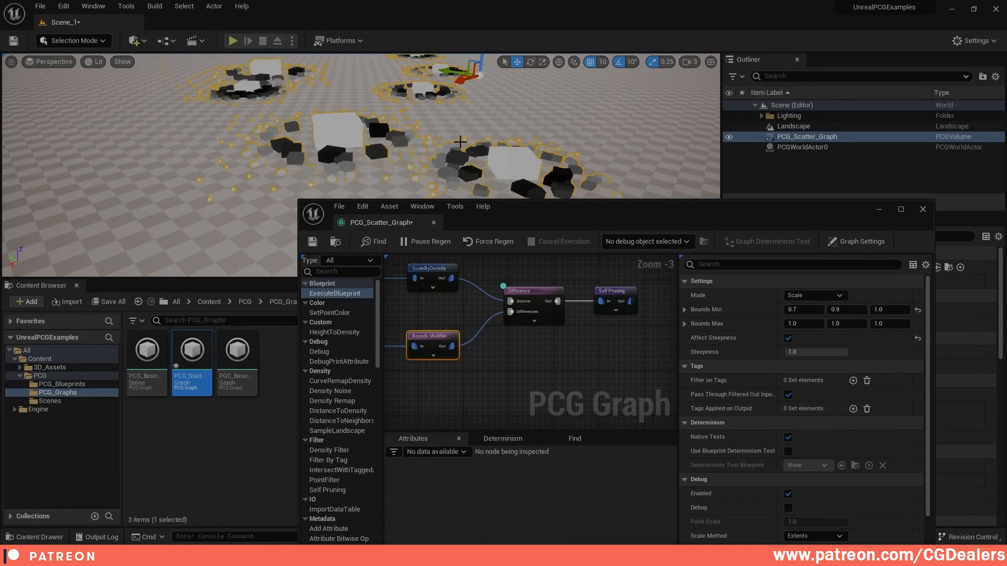
right_click_drag(461, 142, 474, 117)
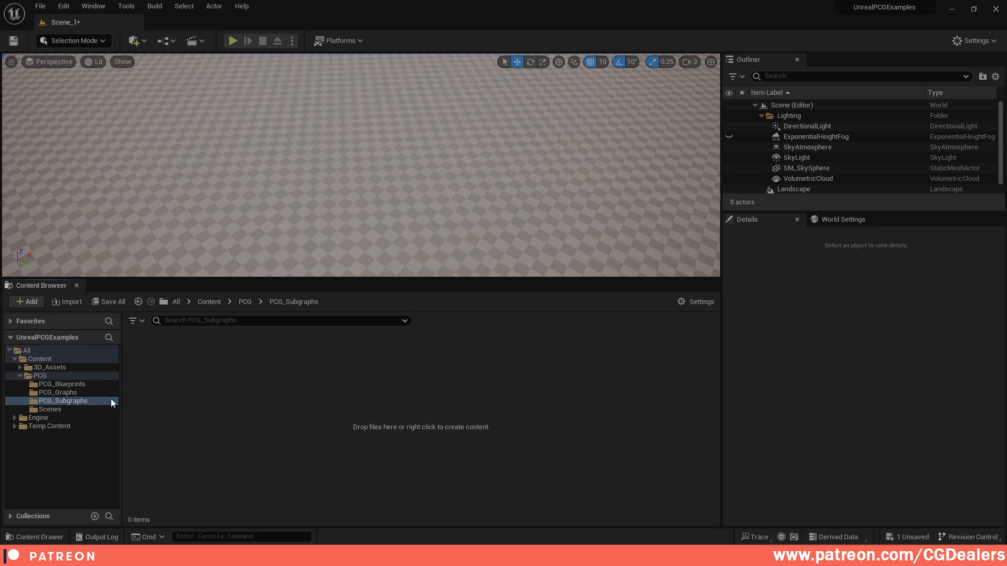
Create a PCG Graph asset named PCG_SubGraphs in the PCG_Subgraphs folder
right_click(261, 373)
mouse_move(294, 479)
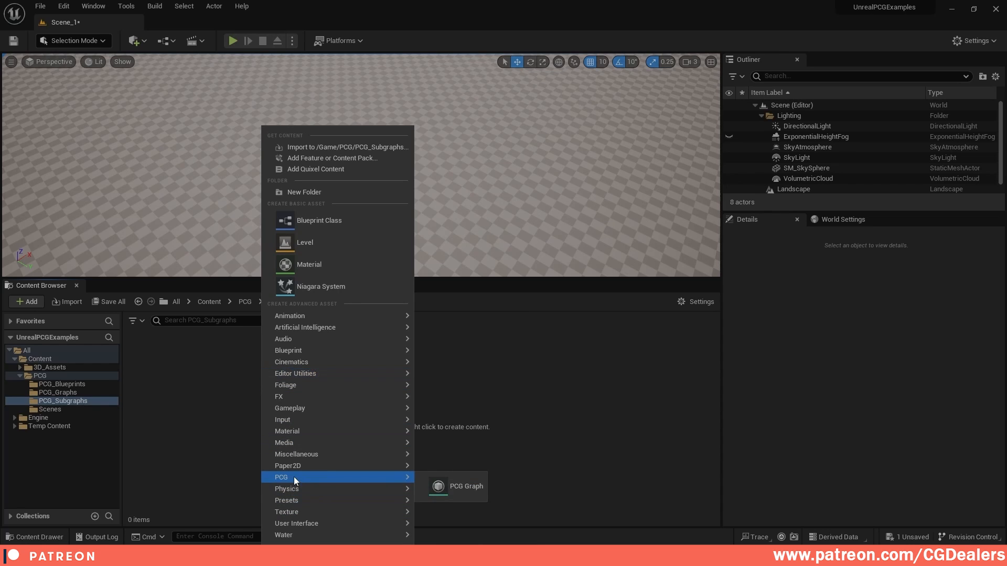
left_click(453, 484)
key("BackSpace")
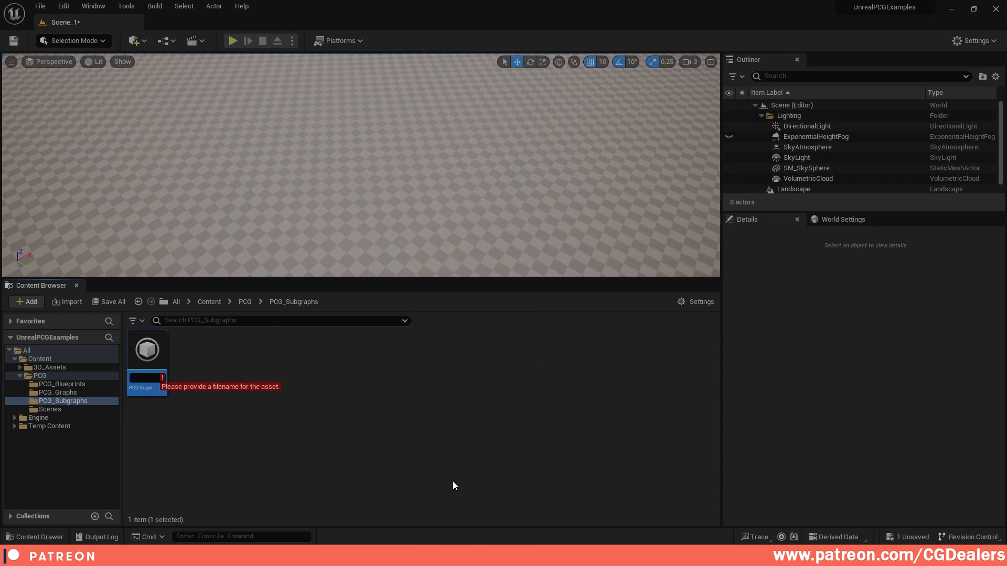
type("PCG_SubGraphs")
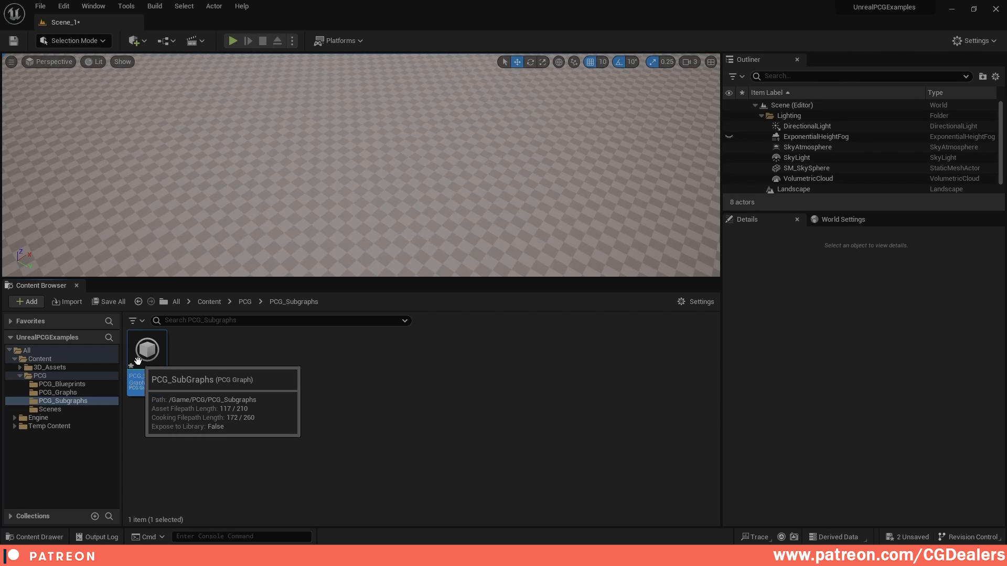
Place PCG_SubGraphs in the level, open the graph for editing and restore its editor to a floating window
left_click_drag(137, 361, 377, 167)
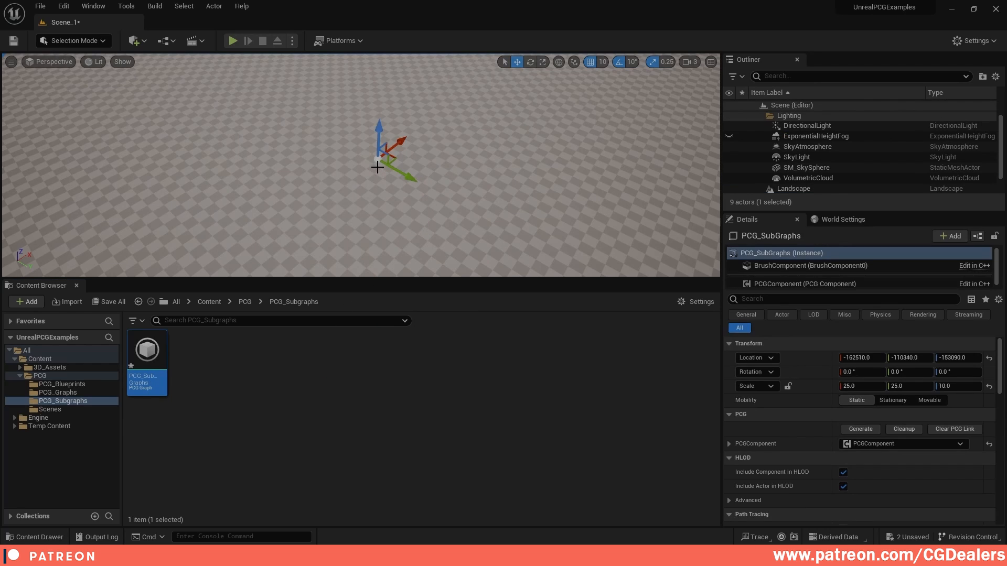
double_click(159, 362)
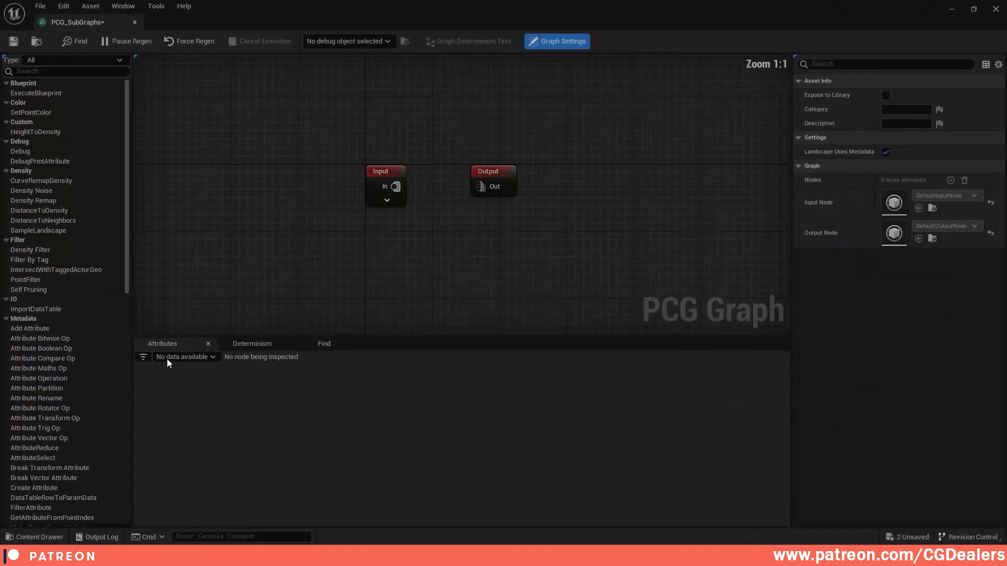
left_click(974, 11)
Spread the Input and Output nodes apart and shrink the graph editor window to uncover the content folders
left_click_drag(440, 230, 333, 218)
left_click_drag(545, 231, 576, 232)
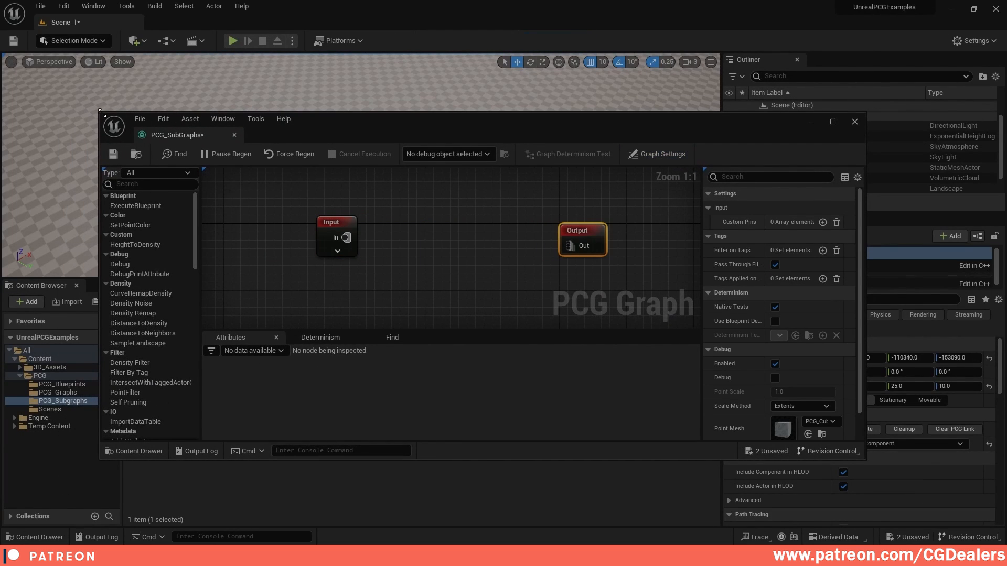
left_click_drag(101, 112, 273, 126)
right_click_drag(515, 243, 434, 218)
Insert the PCG_BasicSpline graph from the PCG_Graphs folder as a subgraph node in PCG_SubGraphs
left_click(53, 393)
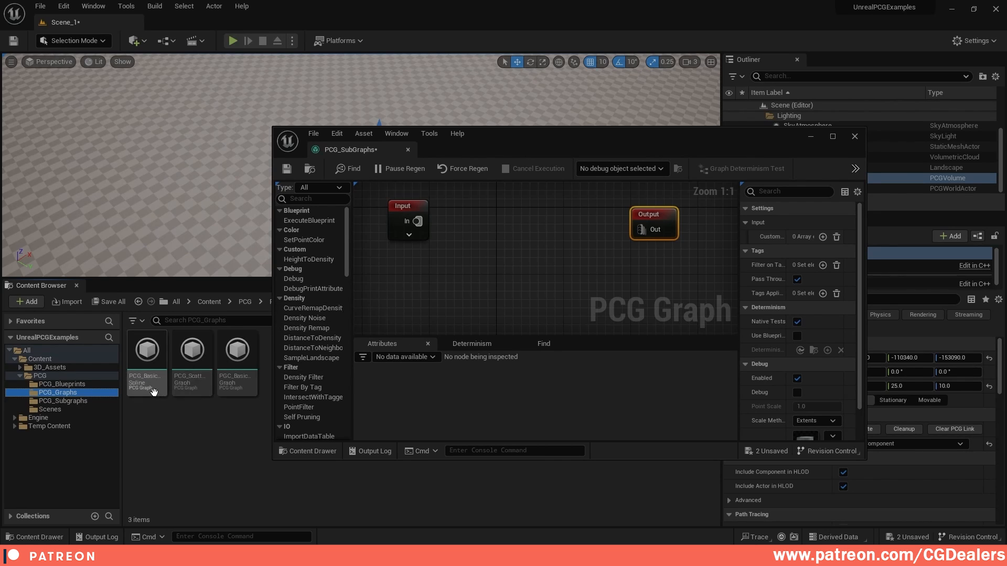
left_click(148, 355)
left_click_drag(151, 356, 473, 243)
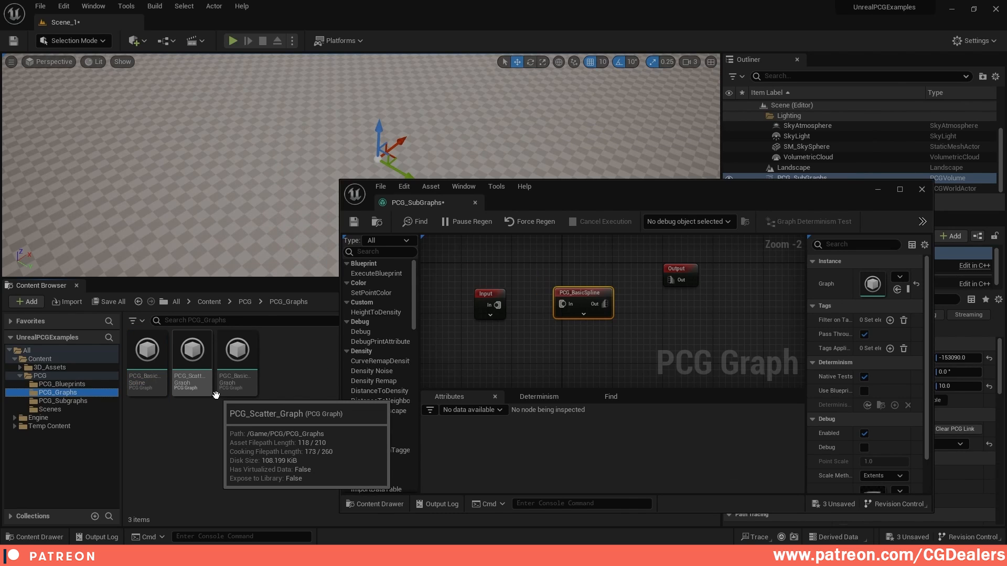
Place the BP_BasicSpline blueprint from the PCG_Blueprints folder in the level and reposition it on the landscape
left_click(71, 384)
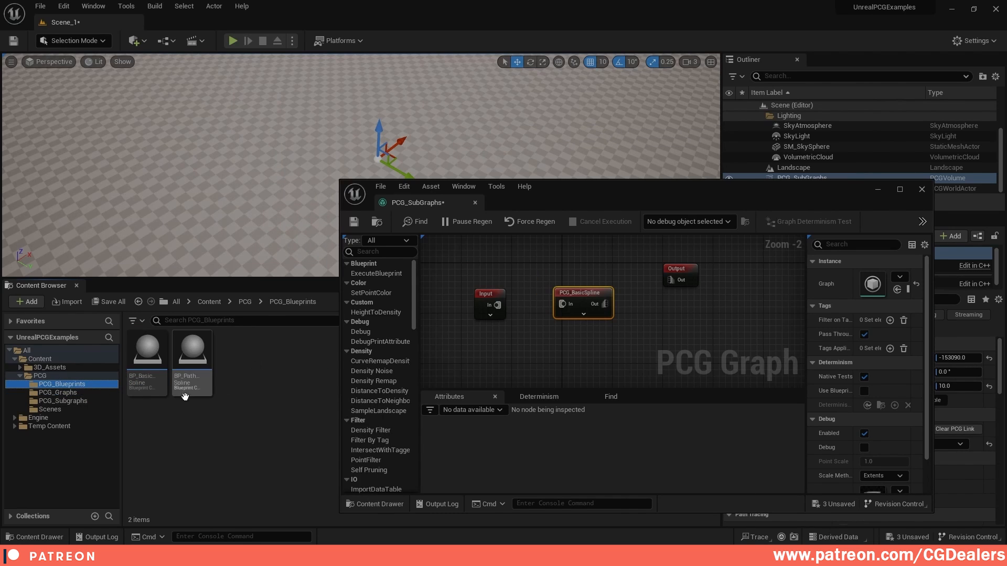
left_click_drag(159, 359, 256, 138)
mouse_move(274, 106)
right_mouse_down()
mouse_move(275, 63)
mouse_move(275, 120)
mouse_move(275, 107)
right_mouse_up()
left_click_drag(275, 106, 287, 103)
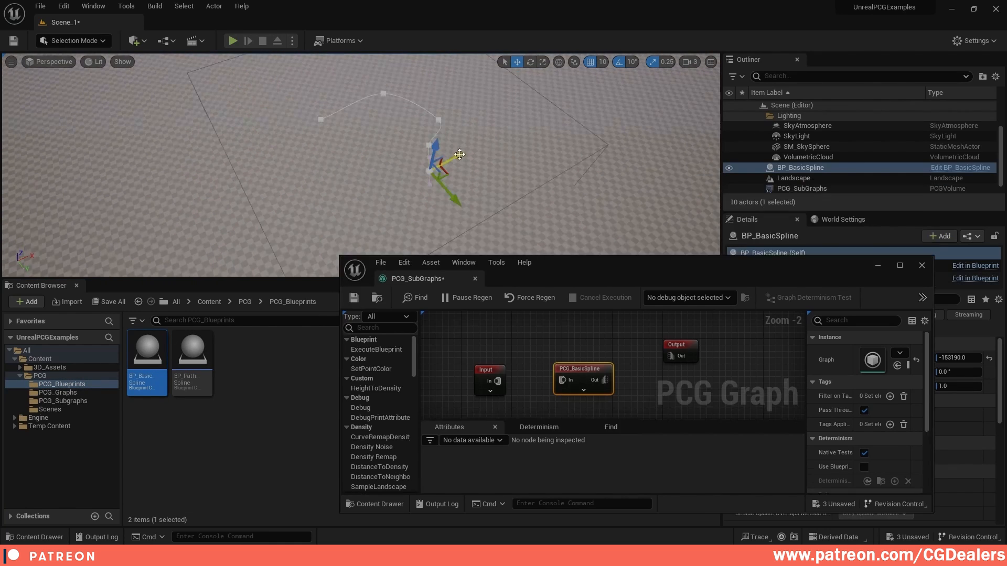
Reposition the last point of BP_BasicSpline to form a rounded outline and make the BasicSpline component a closed loop
left_click_drag(456, 155, 401, 182)
left_click_drag(390, 217, 353, 190)
left_click_drag(746, 258, 425, 258)
left_click(763, 278)
scroll(760, 420, "down", 2)
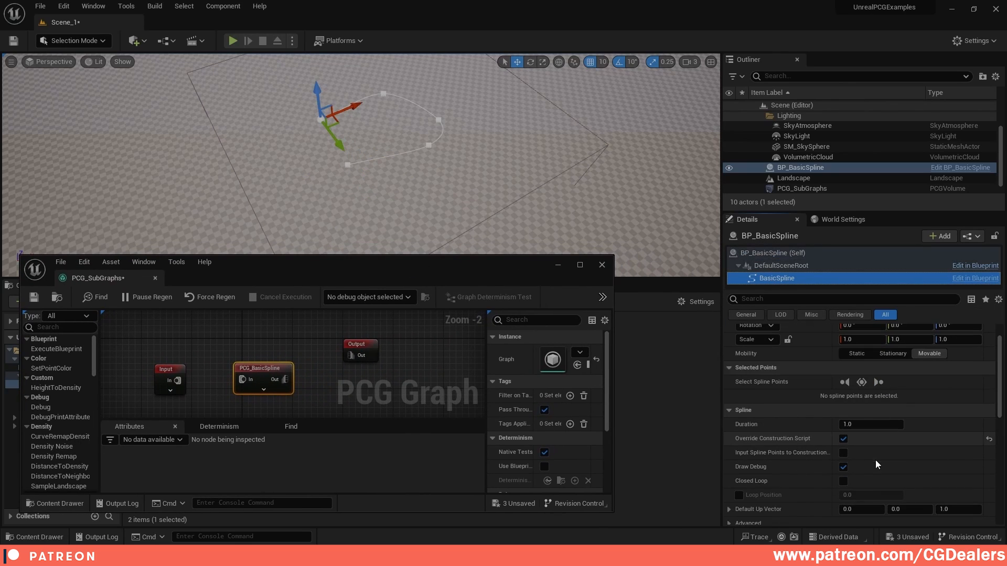
left_click(843, 481)
Connect the Input node's In pin to the PCG_BasicSpline node in PCG_SubGraphs and save the graph
left_click_drag(435, 263, 714, 220)
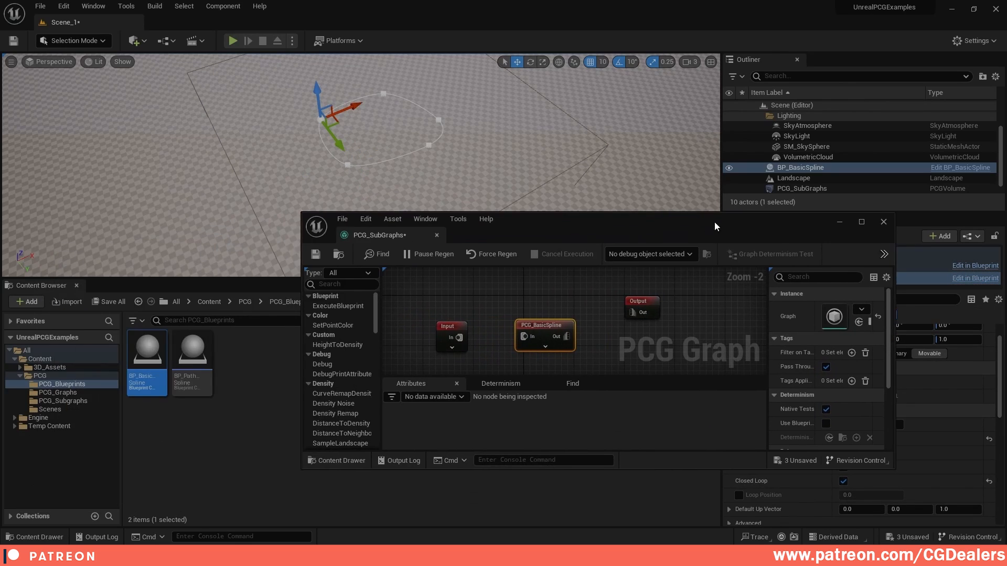
left_click_drag(552, 222, 569, 194)
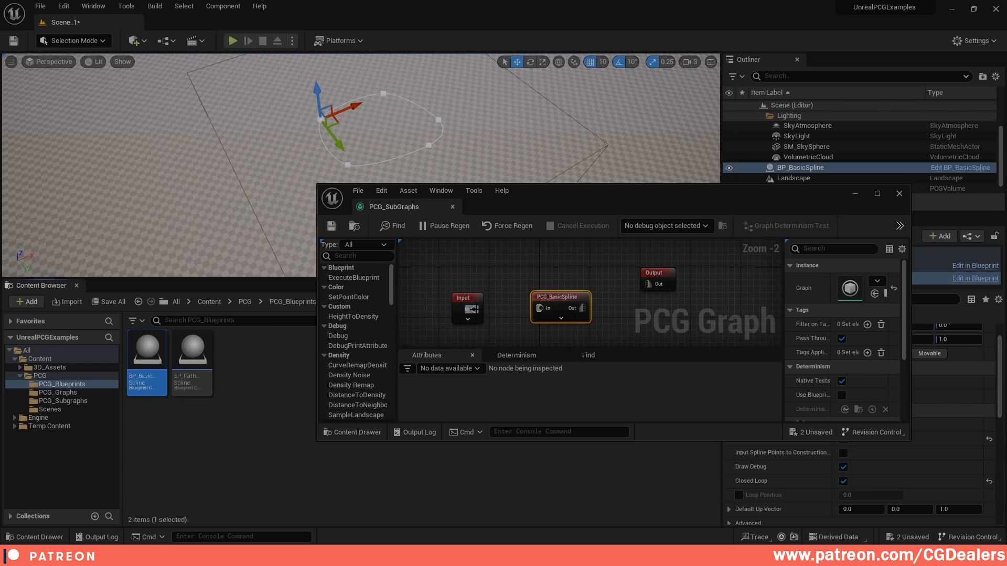
left_click_drag(474, 310, 540, 310)
left_click(331, 226)
Move the Output node aside, add a Density Noise node fed by PCG_BasicSpline's Out, and enable debug display on it
right_click_drag(704, 290, 612, 293)
left_click_drag(605, 292, 623, 268)
right_click_drag(626, 314, 605, 284)
right_click(545, 300)
type("density noise")
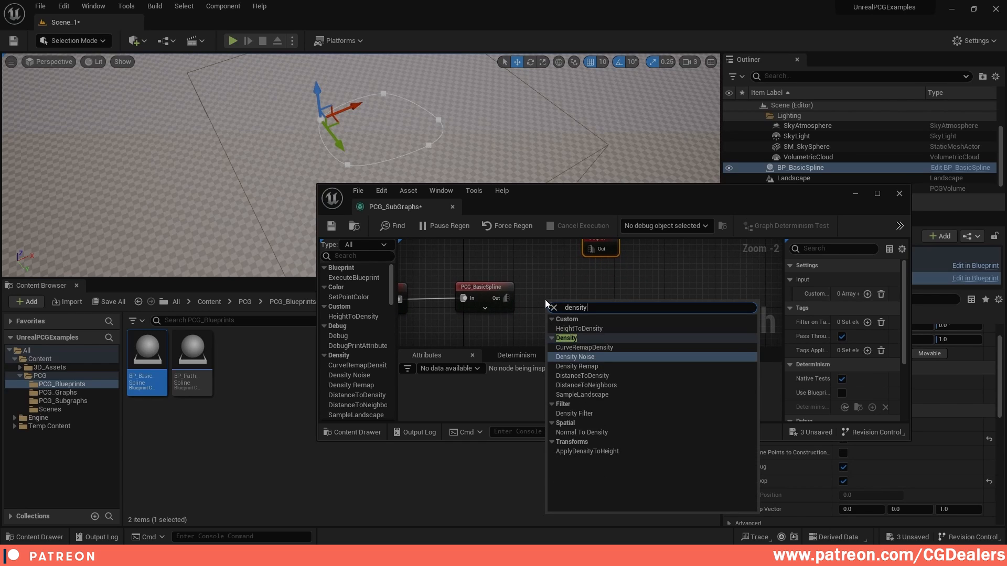
key("Return")
double_click(555, 303)
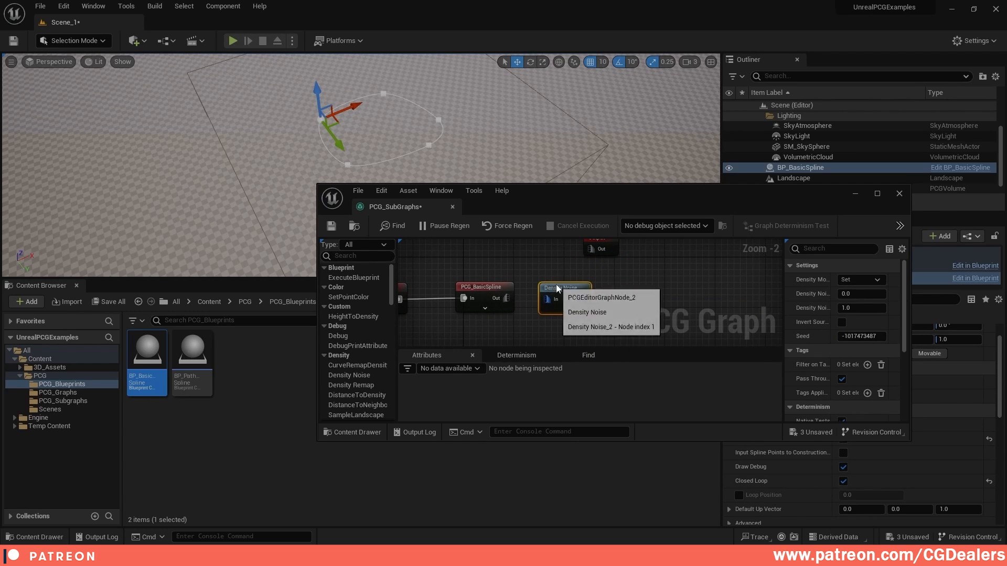
left_click_drag(505, 297, 553, 301)
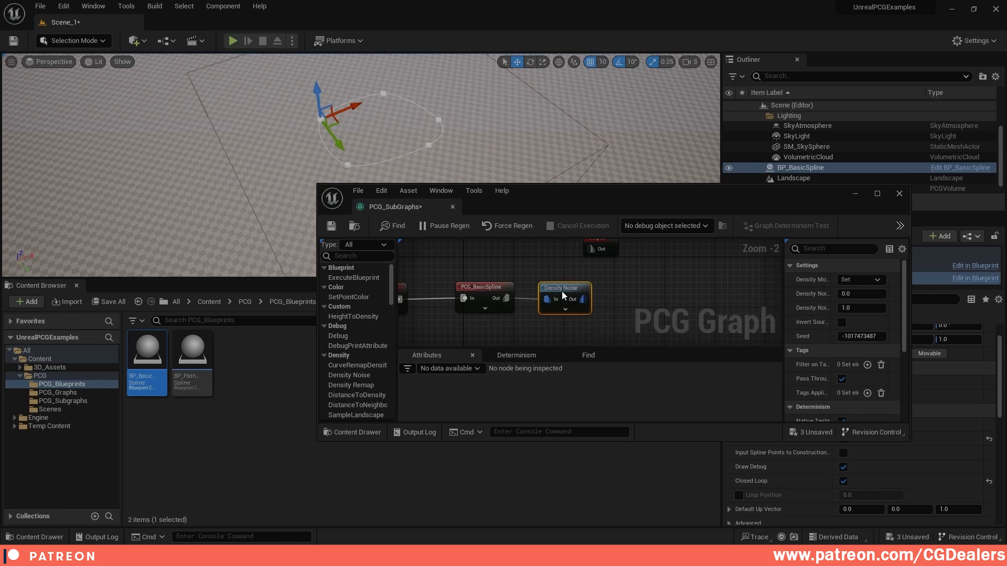
key("d")
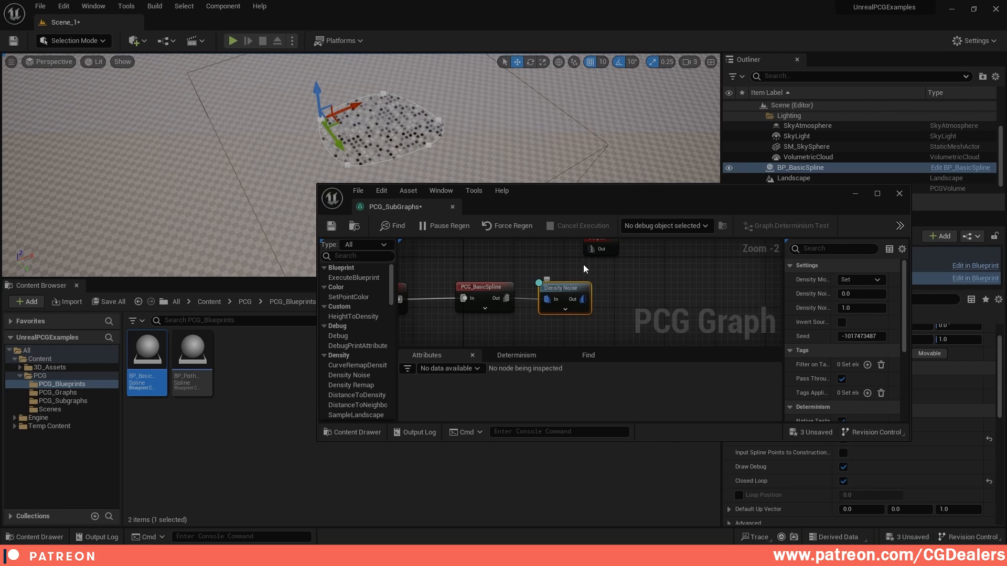
Enlarge the closed spline area by moving one of its points outward on the landscape
right_click_drag(399, 157, 215, 160)
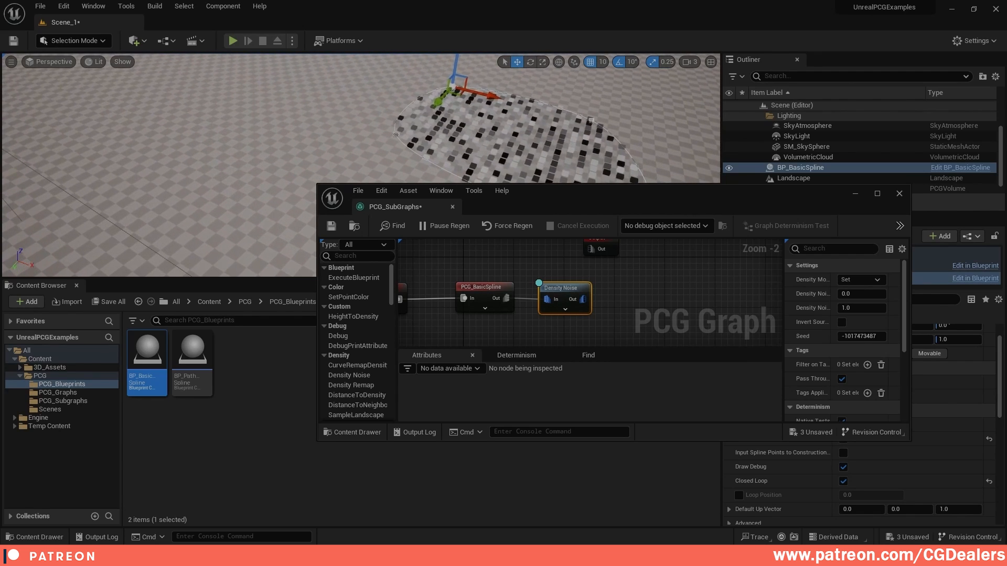
left_click_drag(581, 193, 579, 241)
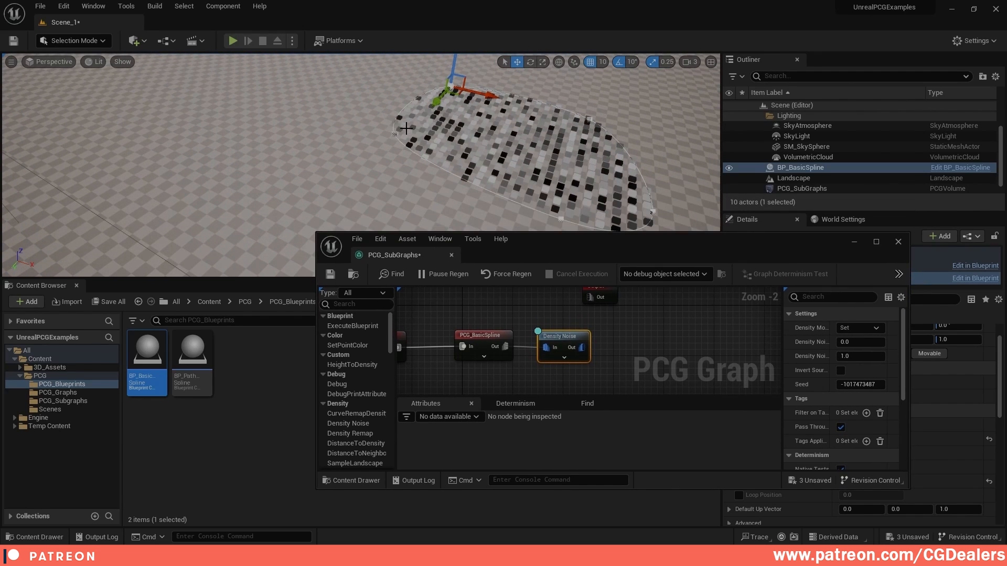
left_click(395, 134)
left_click_drag(370, 152, 316, 158)
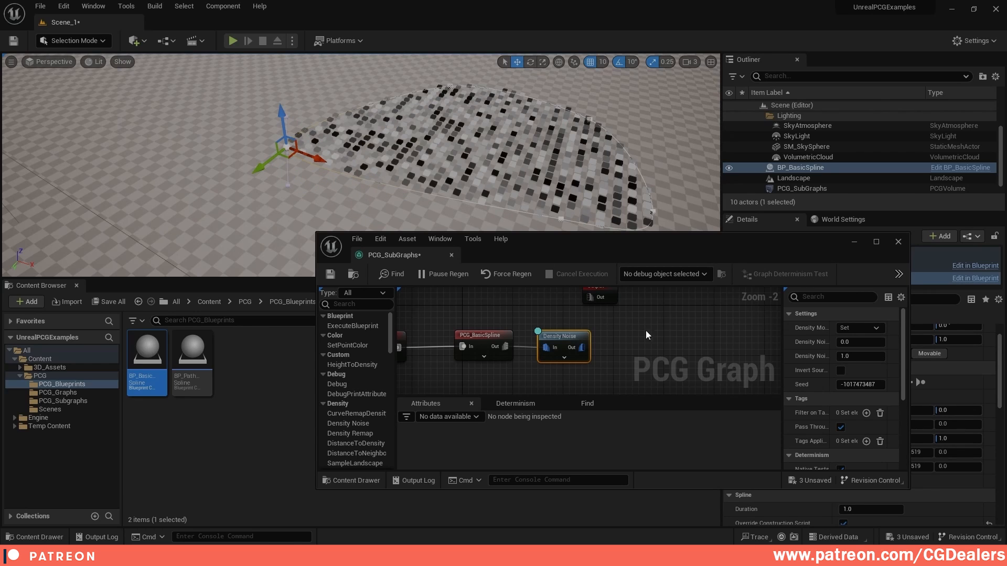
Add a Density Filter node and connect Density Noise's output to it
right_click_drag(658, 334, 598, 321)
left_click(604, 325)
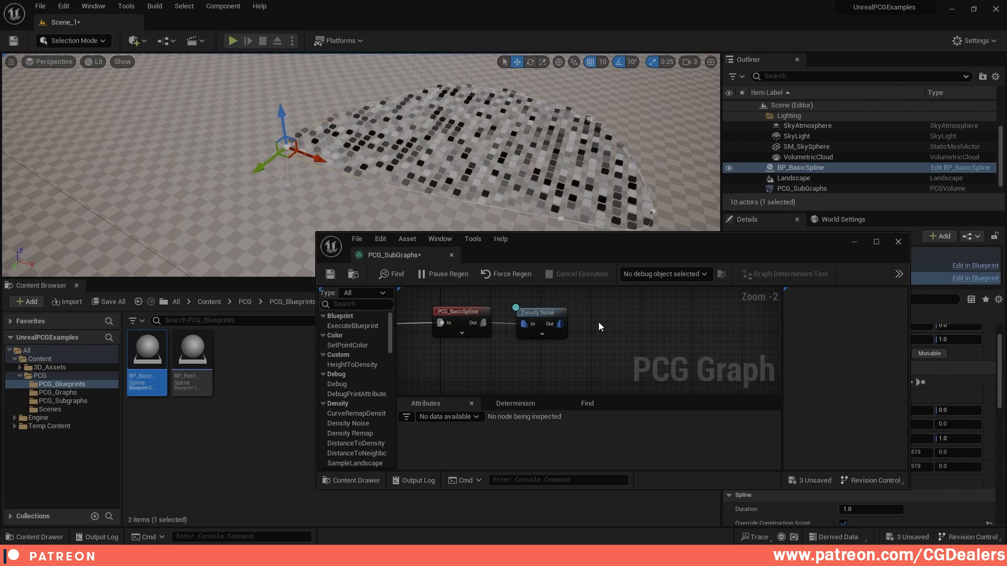
left_click(77, 392)
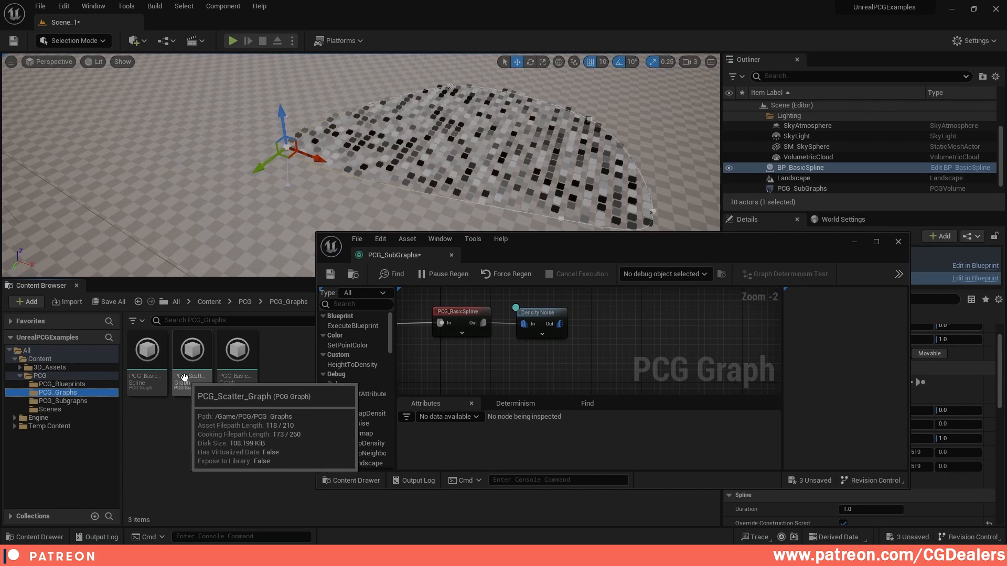
right_click_drag(607, 328, 577, 330)
right_click(578, 330)
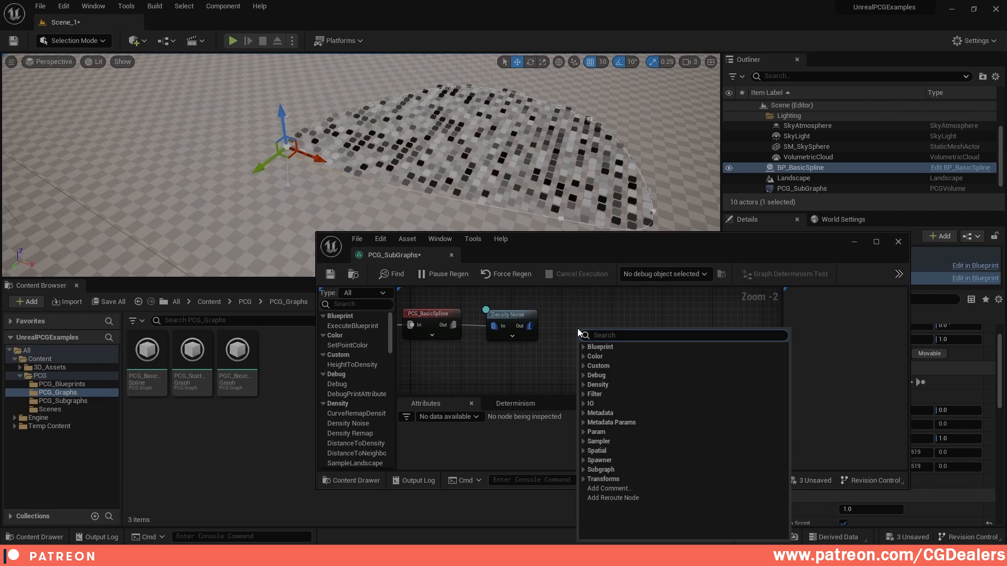
type("densi")
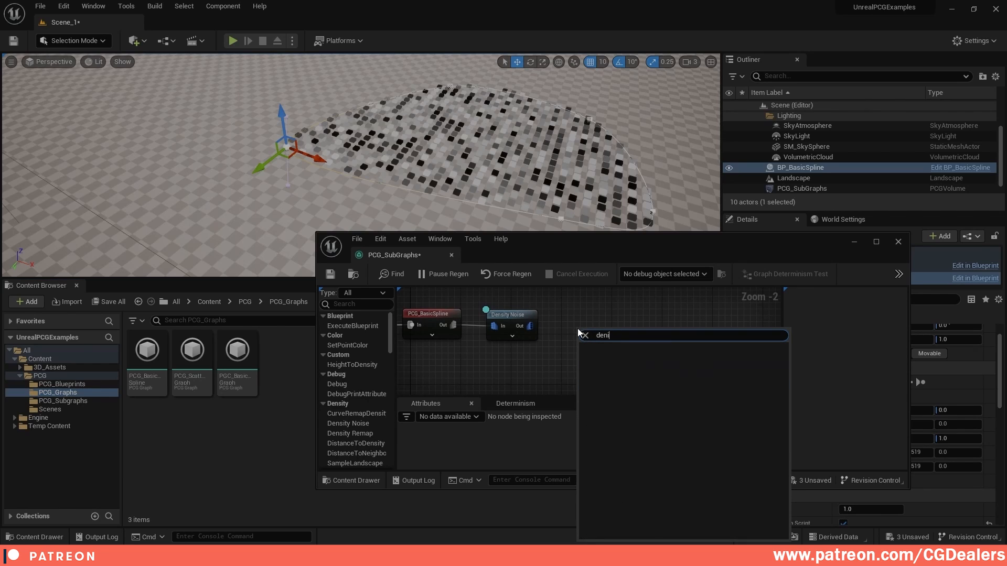
type("ty fi")
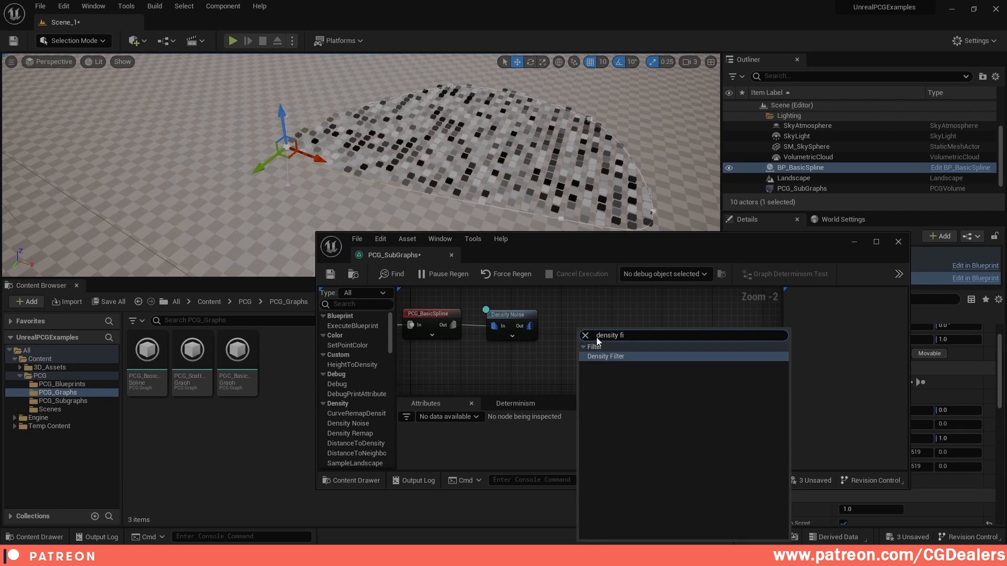
left_click(610, 355)
left_click_drag(530, 326, 591, 311)
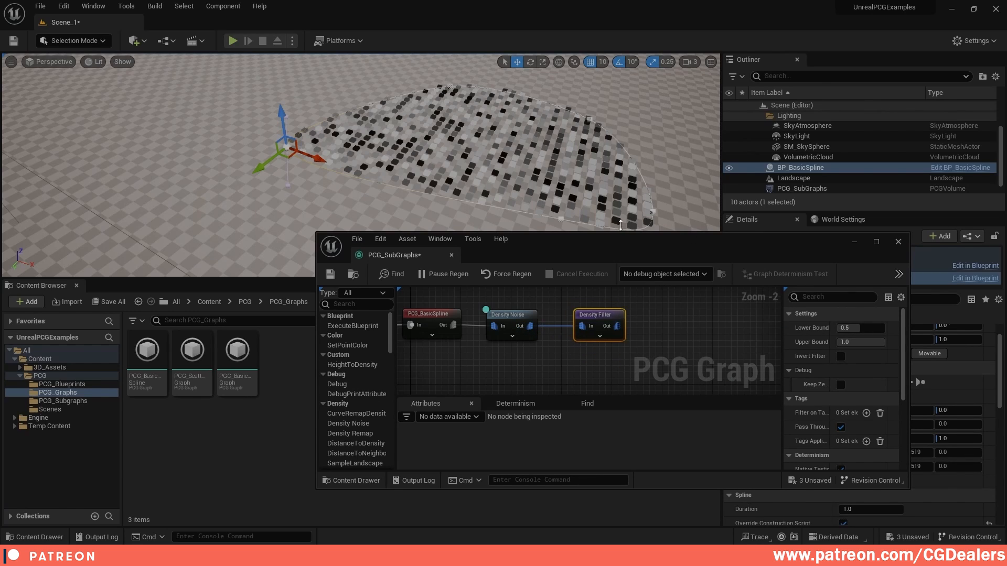
Set the Density Filter's Lower Bound to 0.9 and save PCG_SubGraphs
left_click_drag(734, 247, 625, 230)
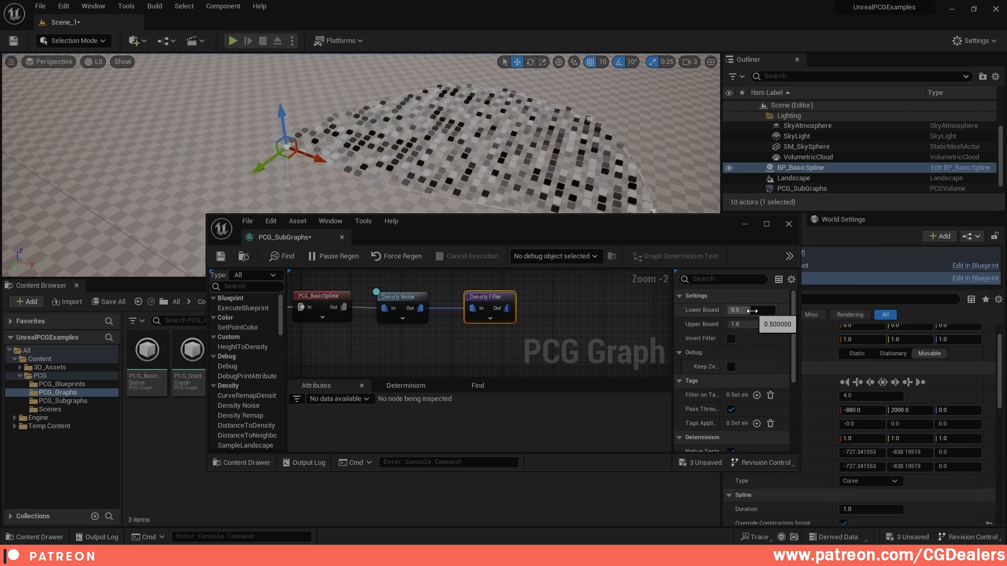
left_click(752, 310)
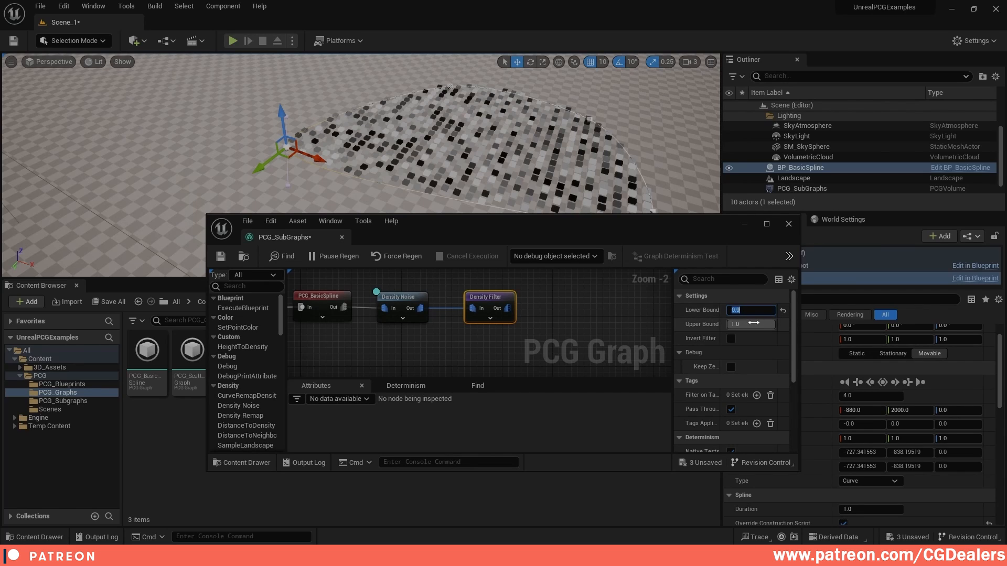
left_click(227, 256)
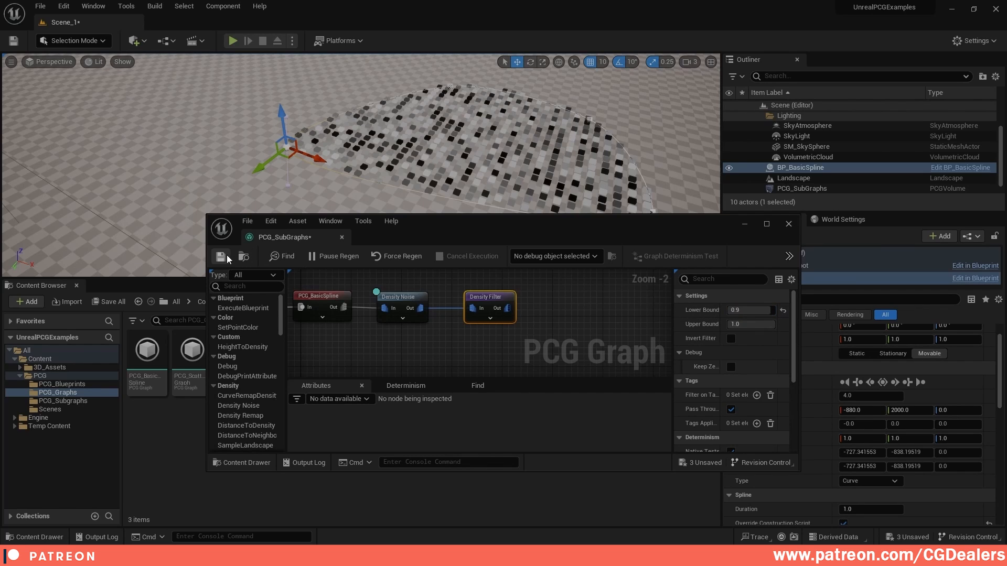
Switch the debug display from the Density Noise node to the Density Filter node
left_click(410, 297)
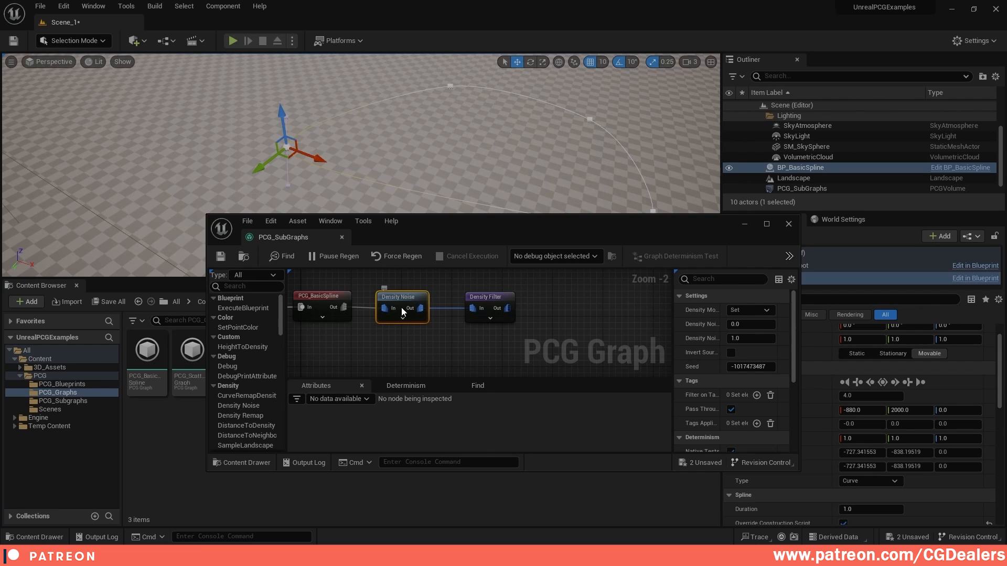
left_click(486, 294)
key("d")
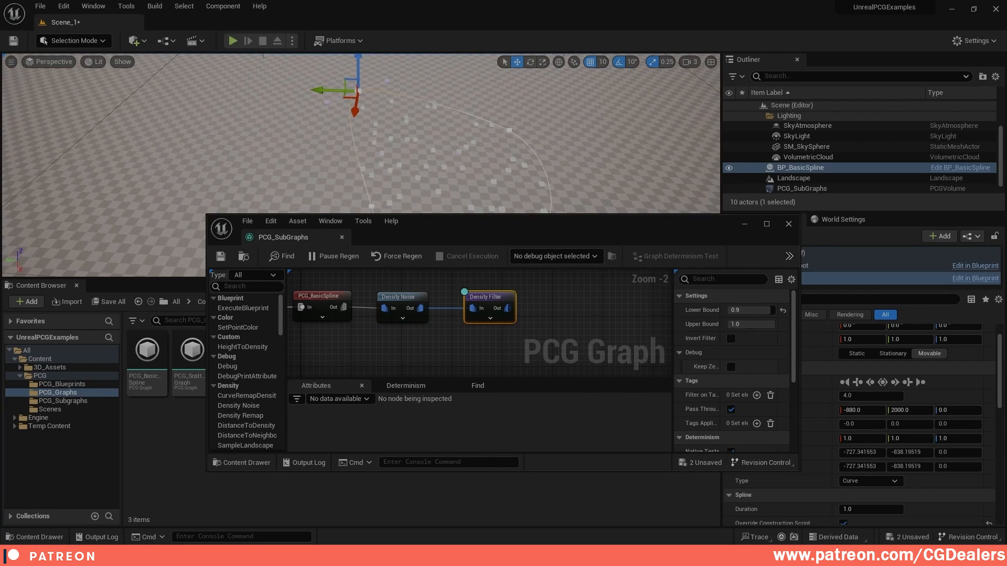
Duplicate PCG_Scatter_Graph in the PCG_Graphs folder and name the copy PCGI_Scatter_Graph
left_click_drag(637, 215, 738, 203)
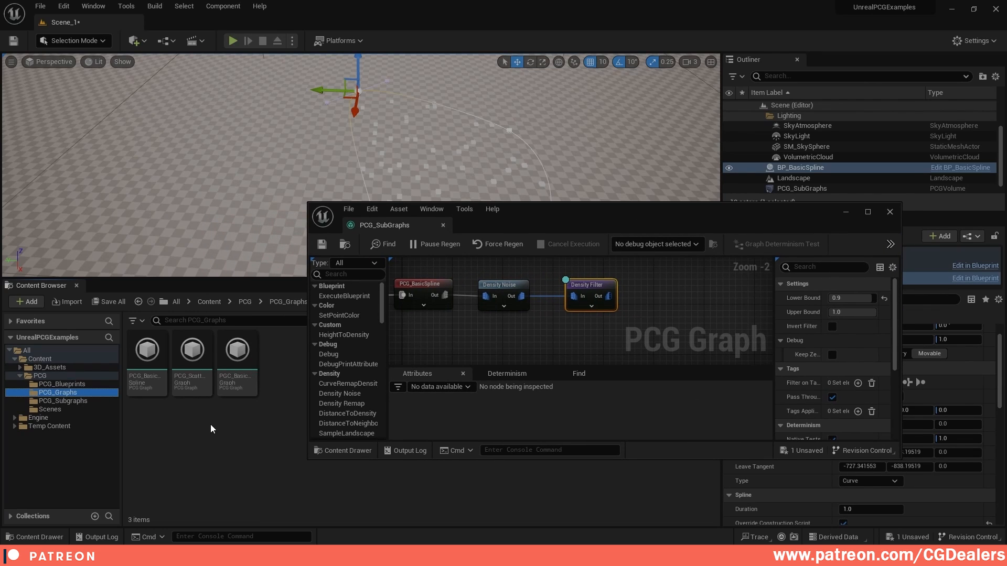
left_click(192, 359)
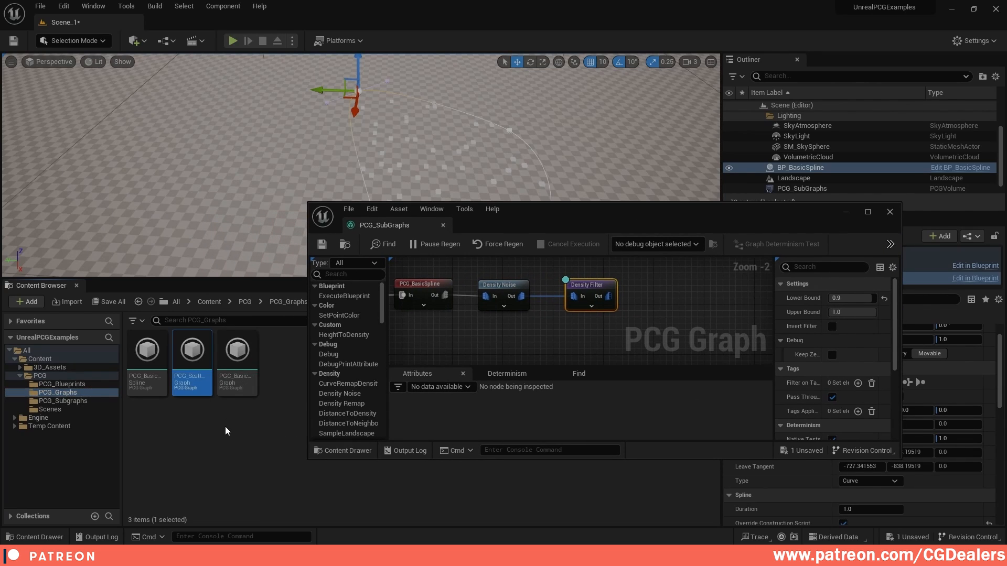
key("ctrl+d")
type("PG")
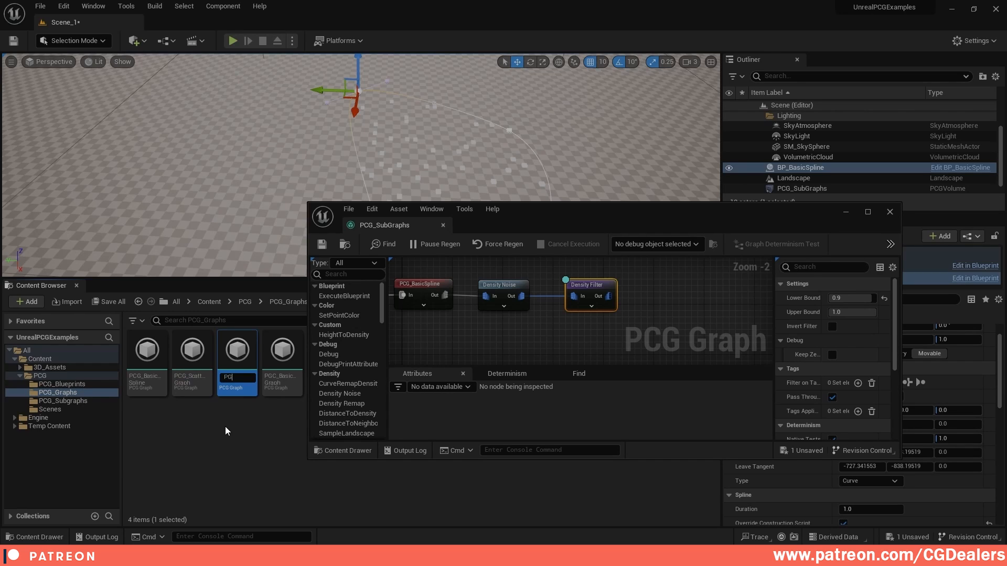
type("Cl_Scatter_Graph")
key("Return")
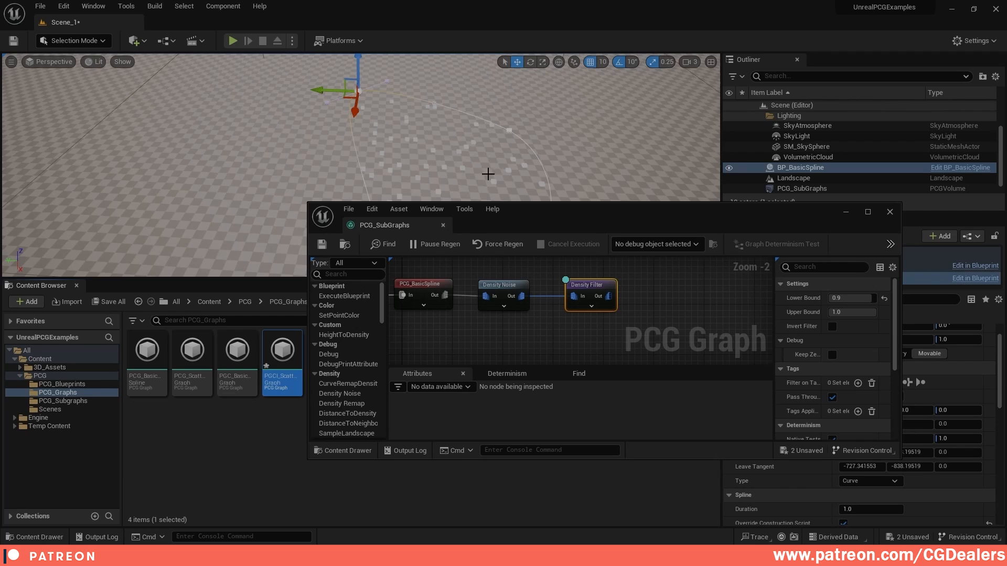
Insert PCGI_Scatter_Graph as a subgraph node in PCG_SubGraphs and feed it from the Density Filter's output
left_click_drag(524, 209, 544, 194)
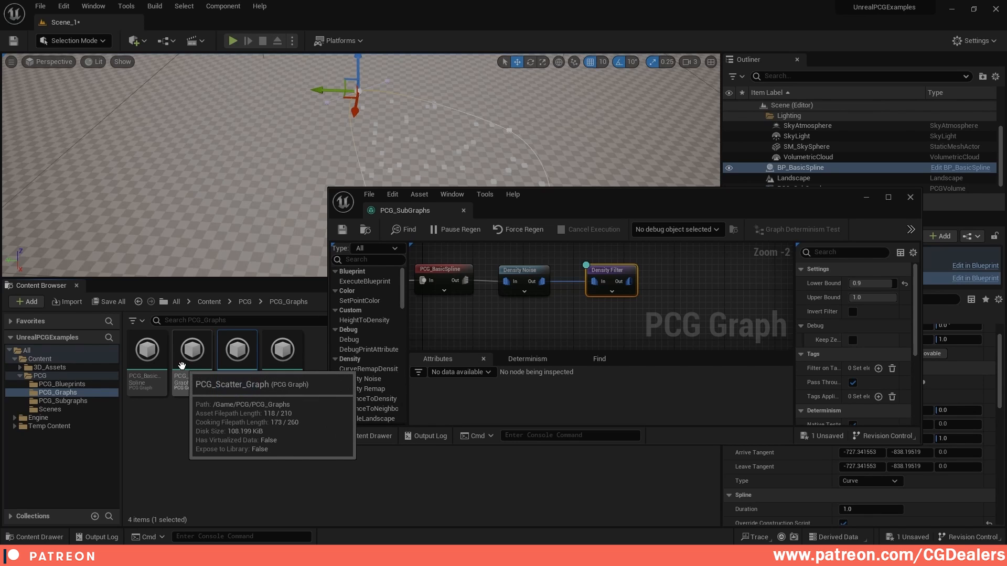
left_click_drag(226, 364, 693, 286)
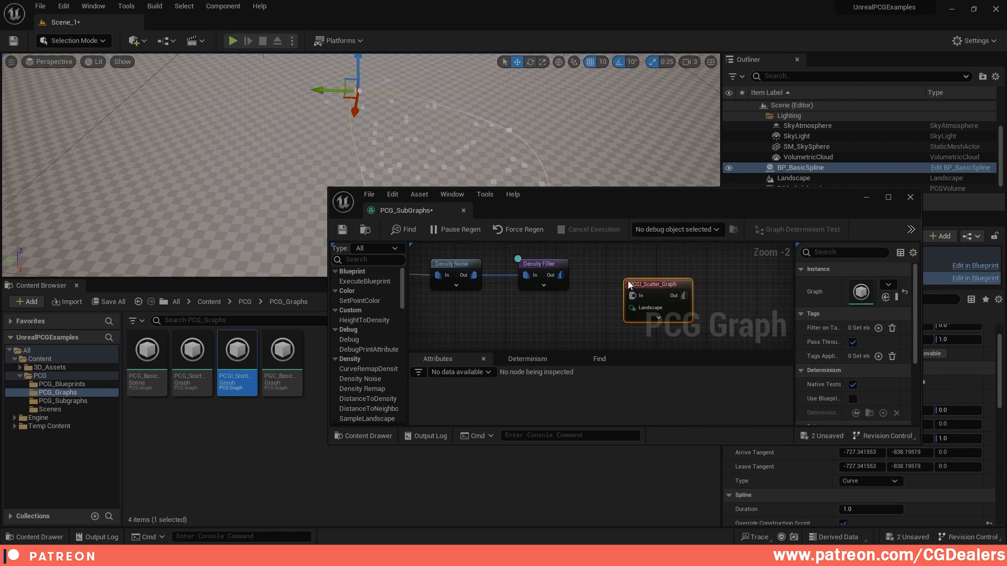
left_click(643, 272)
left_click_drag(561, 274, 648, 264)
left_click(578, 304)
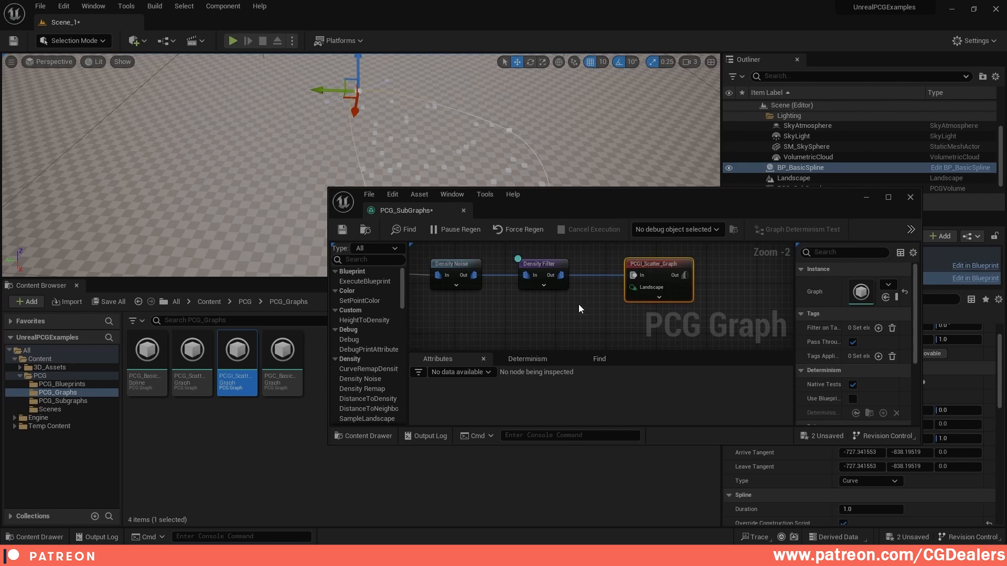
Switch the debug display from the Density Filter node to the PCGI_Scatter_Graph node and check the points in the level
left_click(661, 262)
left_click(545, 268)
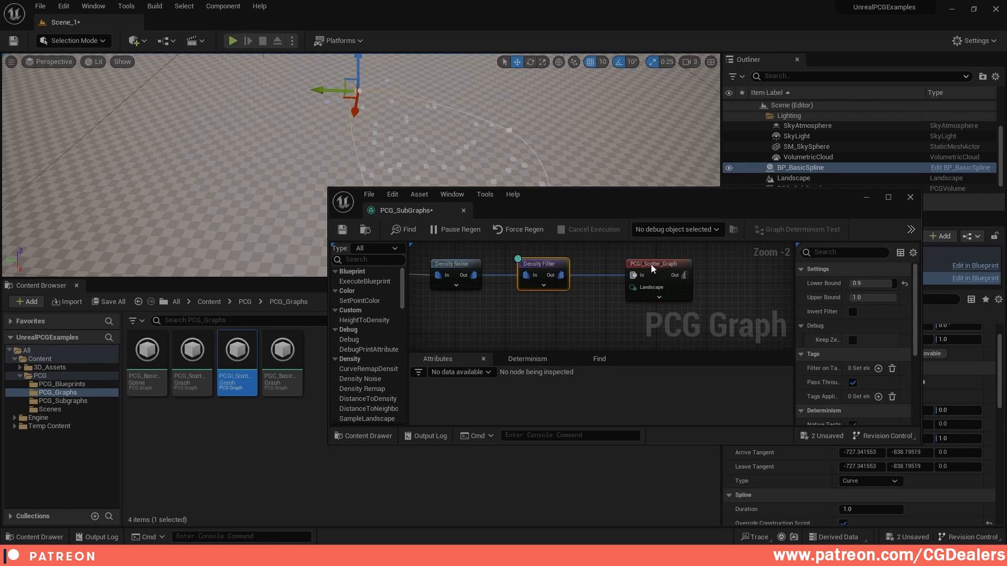
key("d")
left_click(664, 265)
key("d")
mouse_move(535, 131)
right_mouse_down()
mouse_move(493, 157)
mouse_move(516, 158)
mouse_move(524, 142)
right_mouse_up()
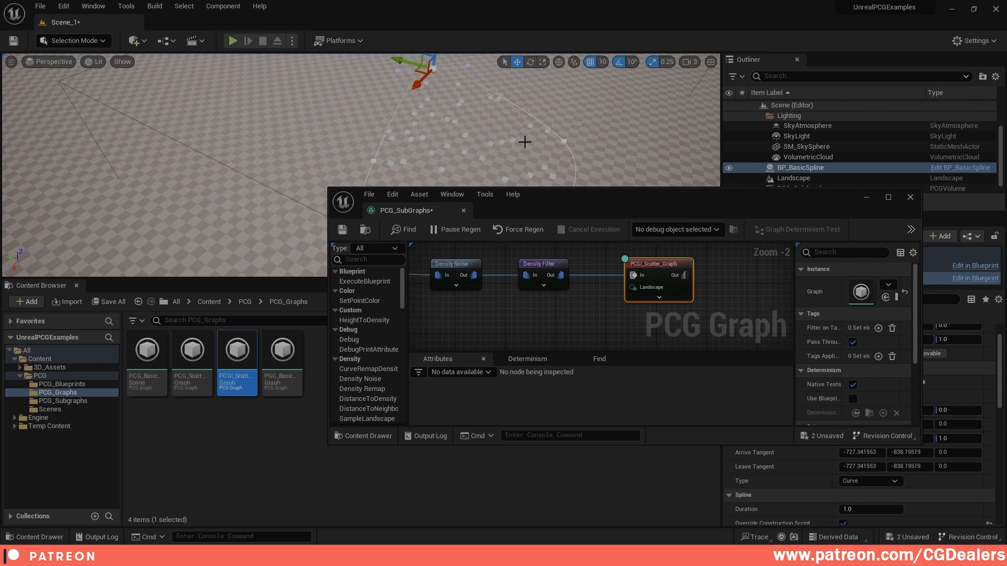
Open the PCGI_Scatter_Graph subgraph in a maximized editor and expand its Input node to show all pins
double_click(659, 271)
left_click_drag(664, 195, 760, 178)
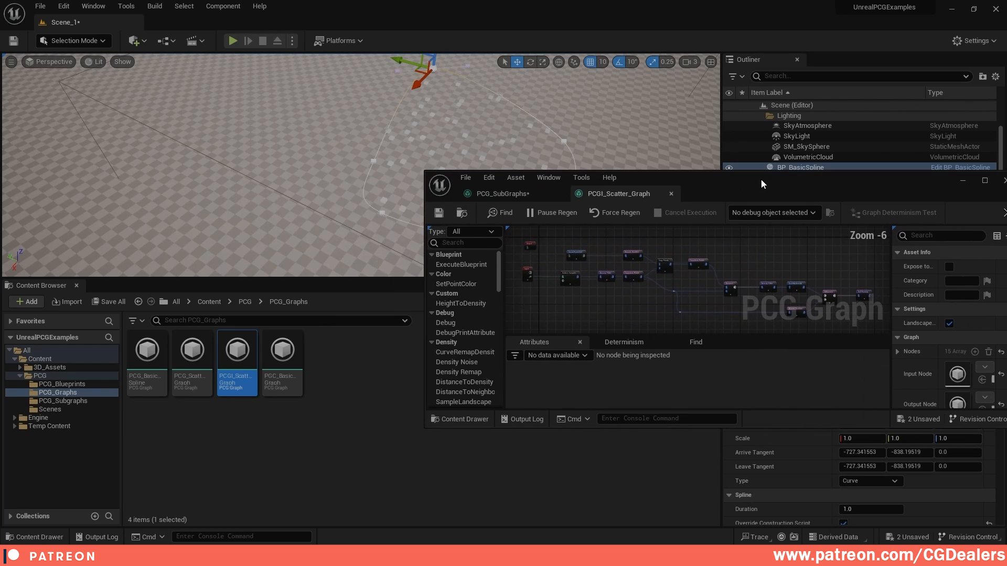
left_click(985, 181)
scroll(503, 225, "up", 3)
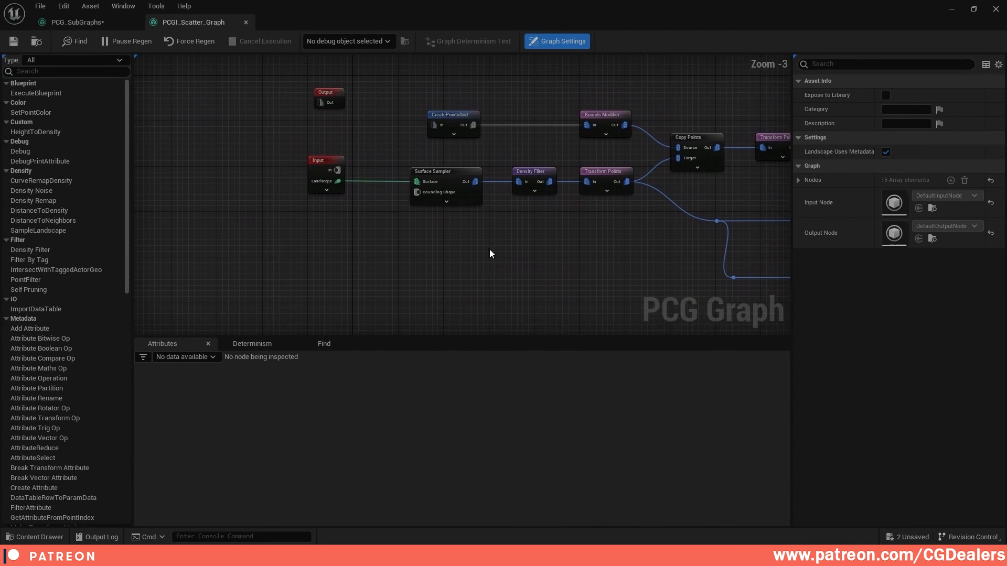
scroll(489, 254, "up", 1)
right_click_drag(499, 247, 522, 279)
left_click(292, 229)
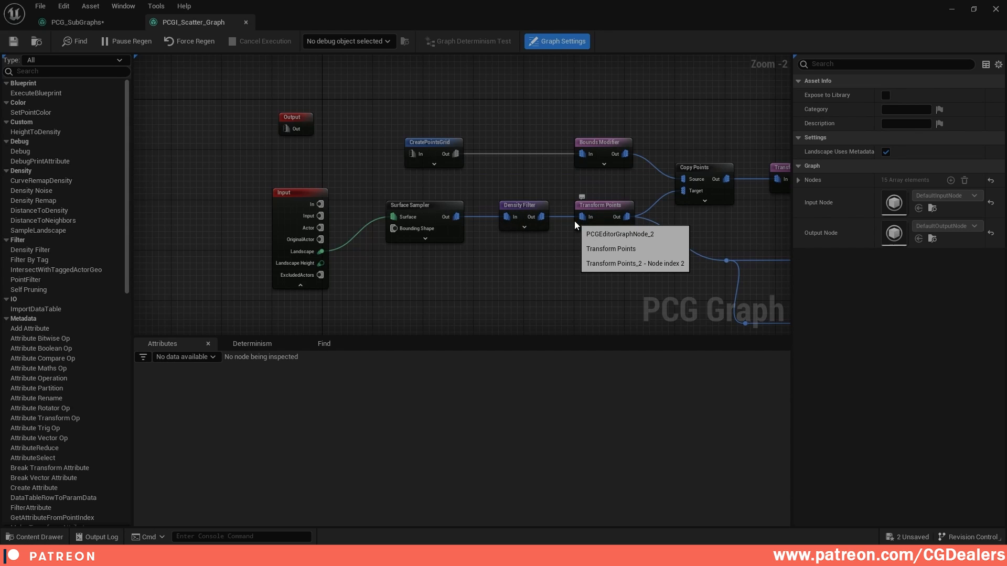
Reroute the outgoing connections of the Transform Points node after Density Filter to the Input node's In pin, and delete that Transform Points node
left_click_drag(424, 270, 566, 290)
right_click_drag(616, 263, 573, 218)
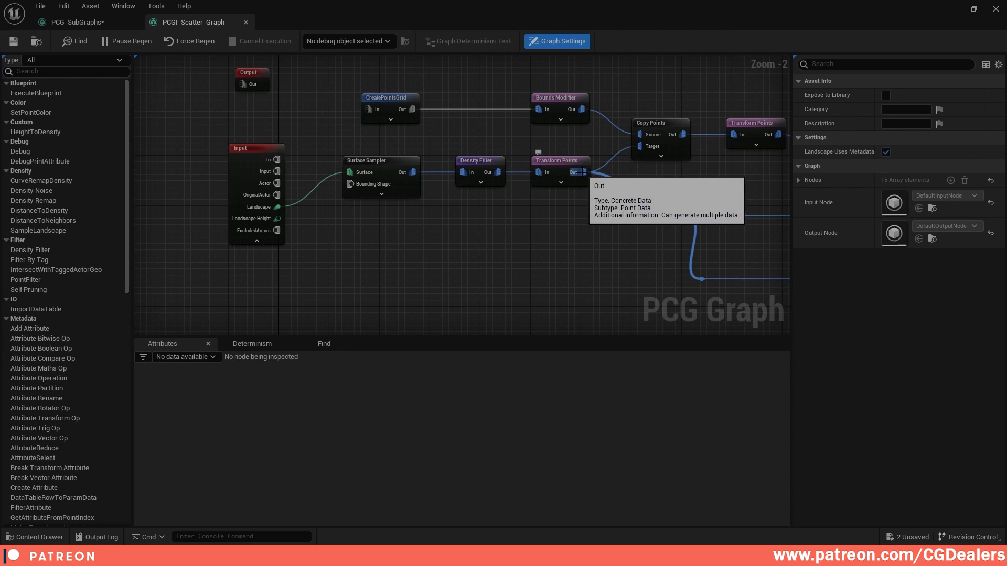
left_click_drag(580, 172, 281, 158)
left_click(562, 159)
key("Delete")
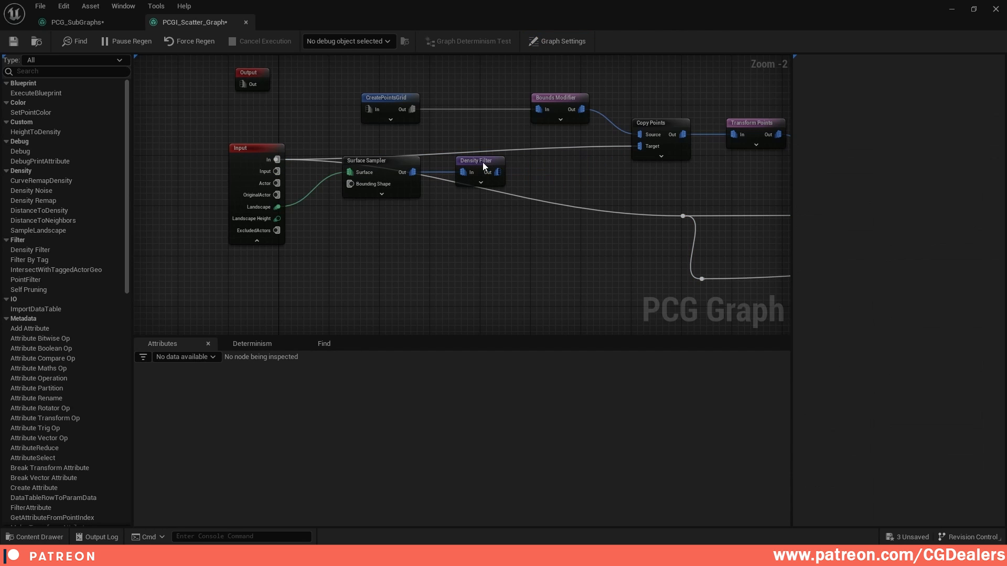
Delete the unused Density Filter and Surface Sampler nodes beside the Input node and save PCGI_Scatter_Graph
left_click(482, 162)
key("Delete")
left_click(407, 184)
key("Delete")
right_click_drag(636, 227, 514, 221)
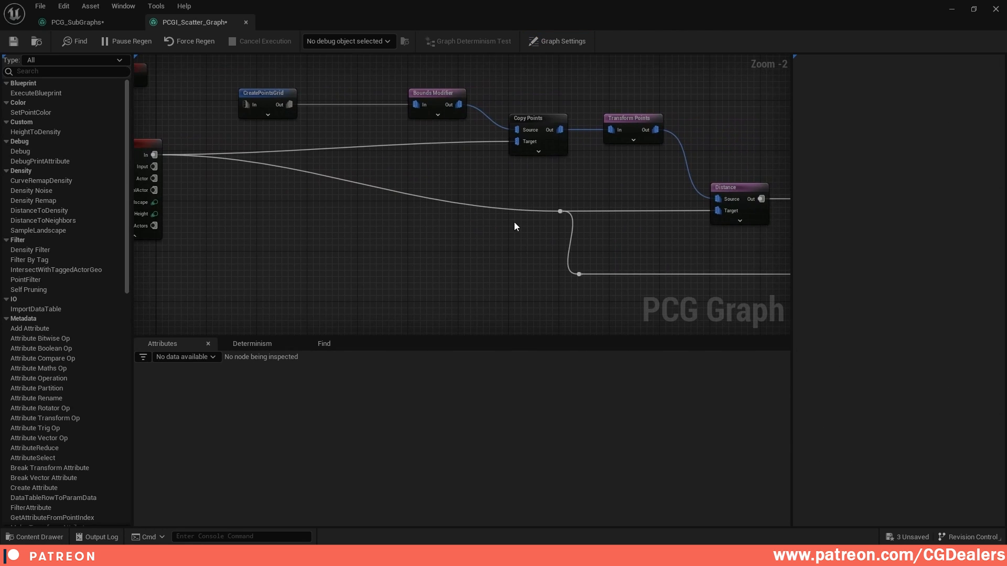
scroll(514, 222, "down", 2)
right_click_drag(709, 231, 555, 215)
mouse_move(630, 234)
right_mouse_down()
mouse_move(687, 231)
mouse_move(627, 235)
right_mouse_up()
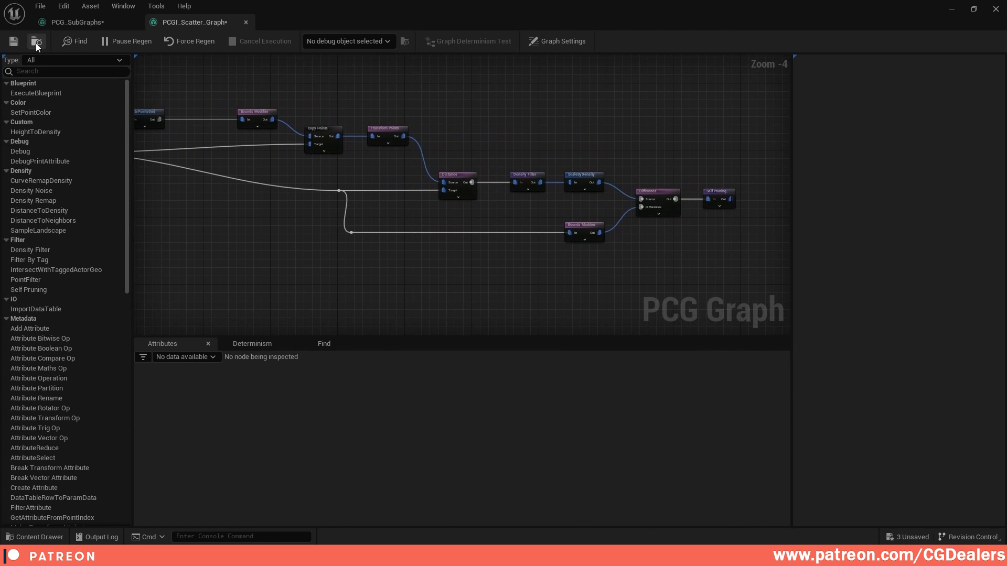
left_click(13, 41)
right_click_drag(358, 118, 550, 132)
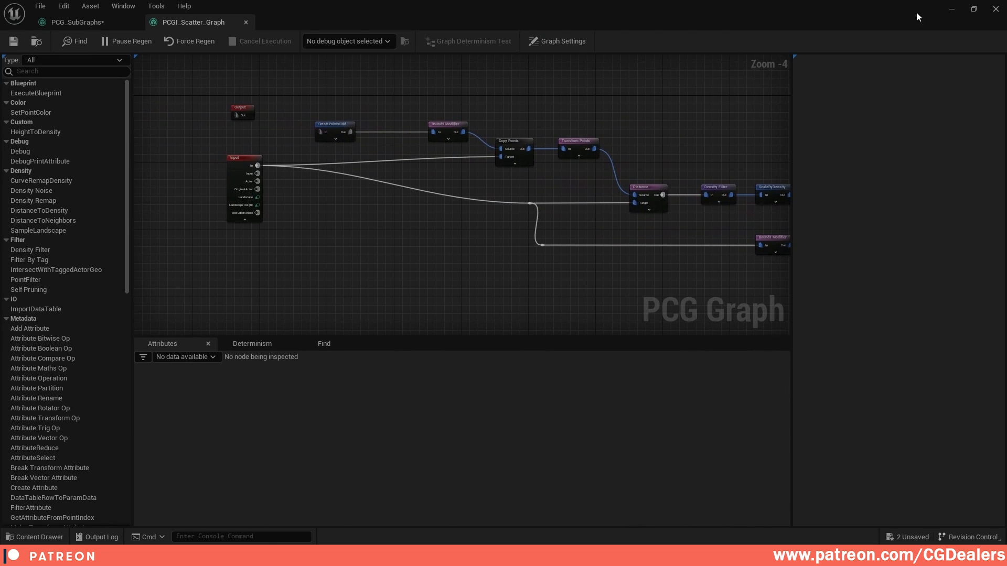
Restore the graph editor to a floating window, return to PCG_SubGraphs and save it
left_click(975, 11)
left_click_drag(723, 178, 632, 177)
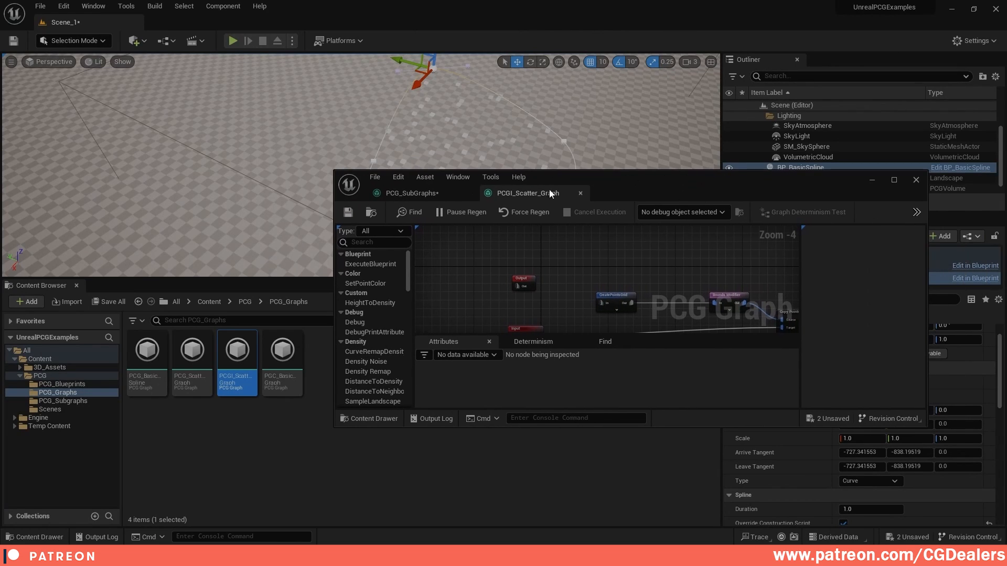
left_click(451, 193)
left_click(348, 212)
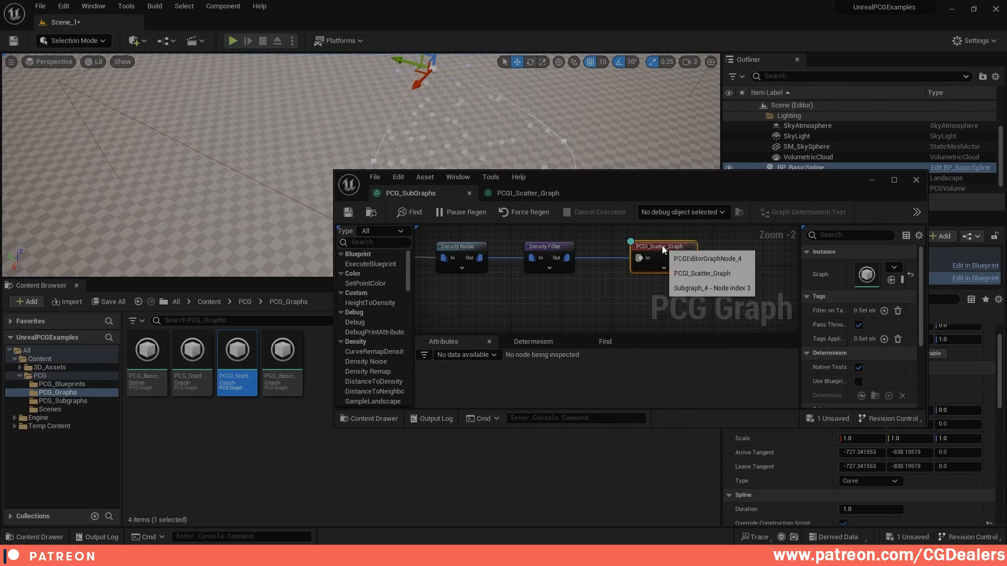
right_click_drag(726, 275, 632, 278)
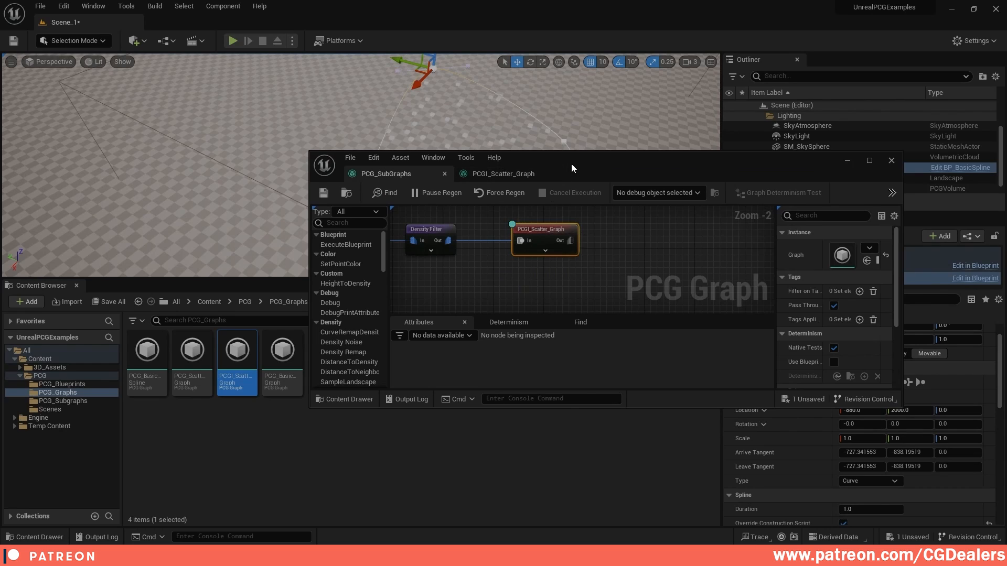
left_click_drag(571, 163, 572, 185)
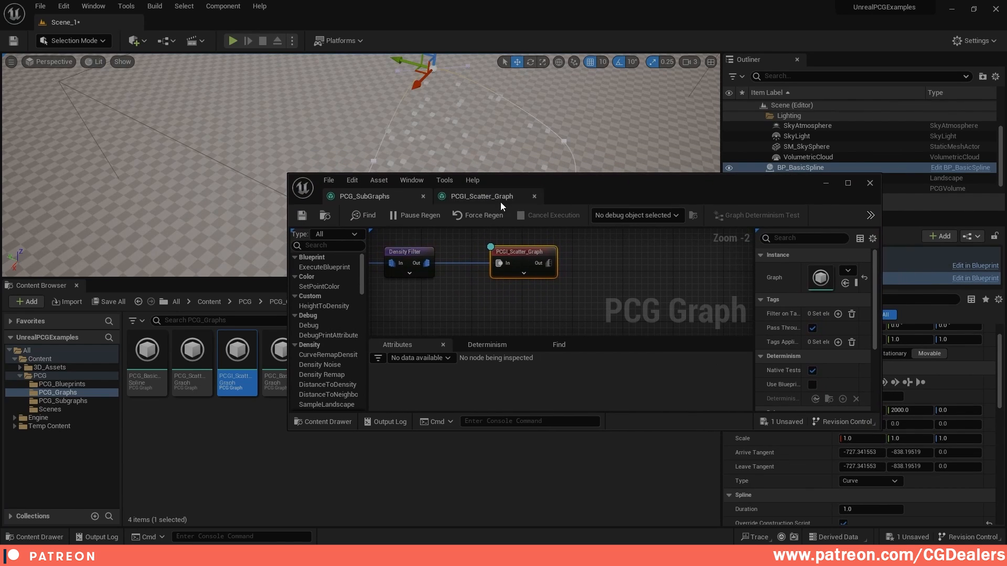
In PCGI_Scatter_Graph, move the Output node behind Self Pruning, connect Self Pruning's Out pin to it, and save
left_click(470, 200)
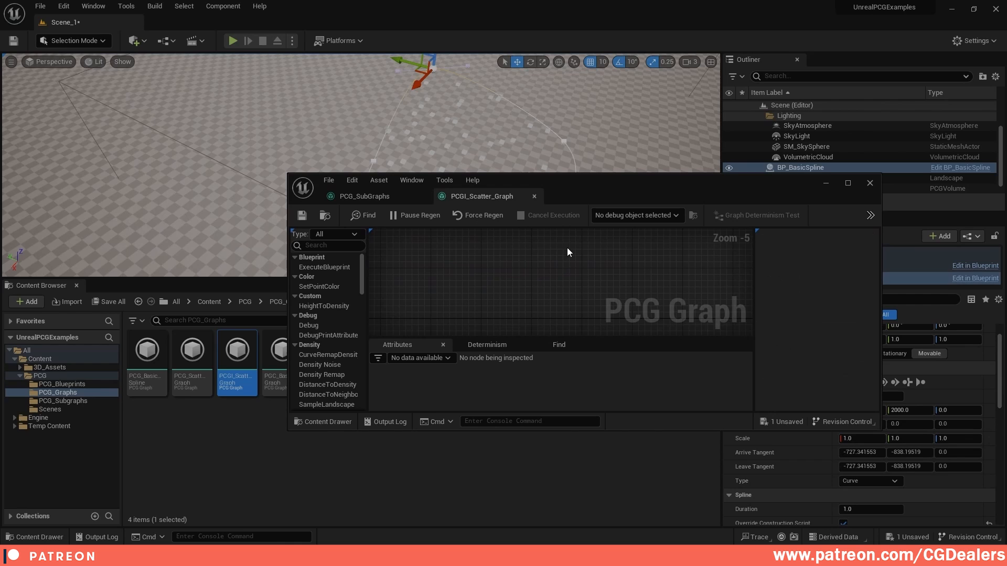
left_click(847, 183)
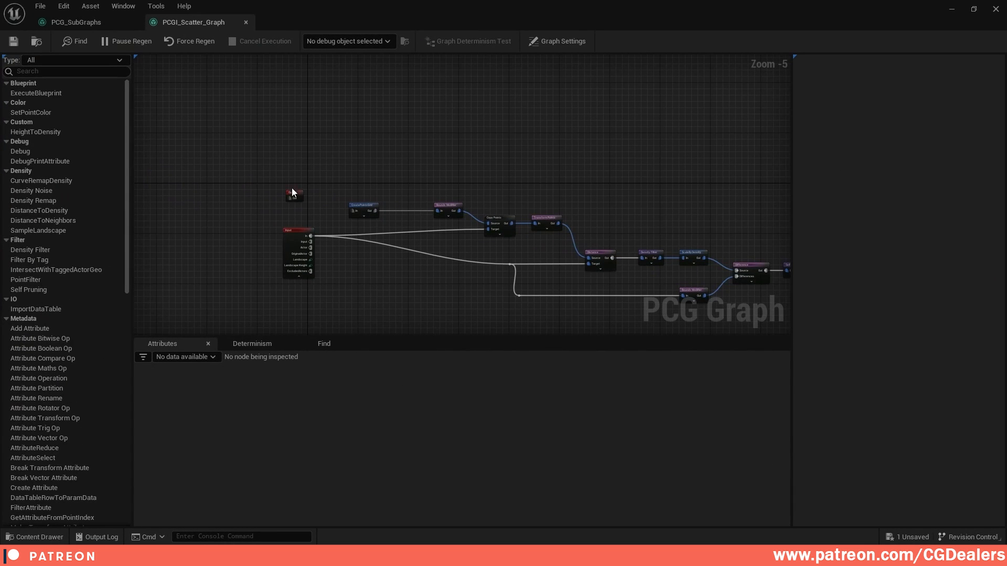
left_click(665, 194)
right_click_drag(678, 192, 429, 150)
scroll(431, 151, "up", 1)
left_click_drag(419, 147, 629, 252)
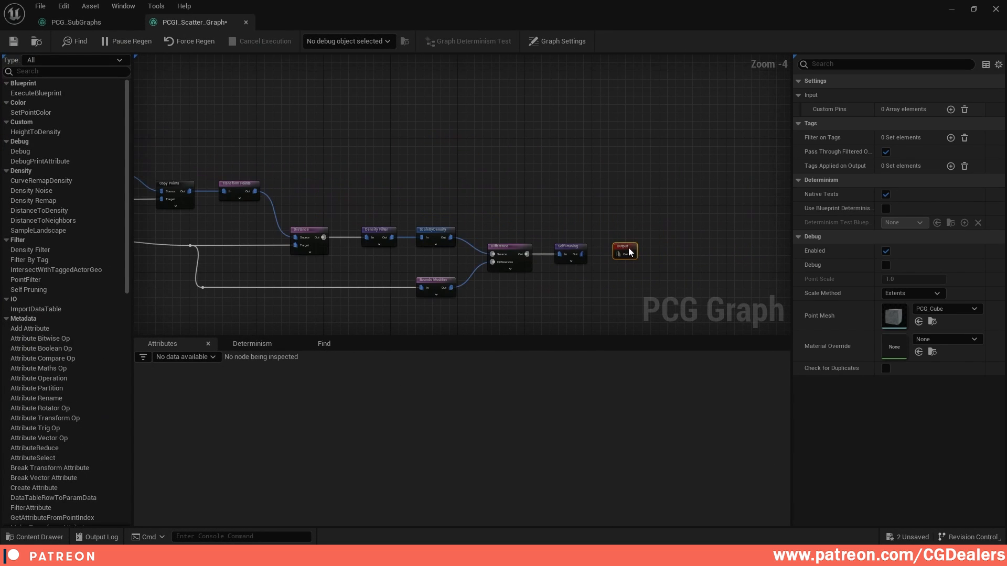
scroll(613, 259, "up", 3)
left_click_drag(558, 251, 617, 241)
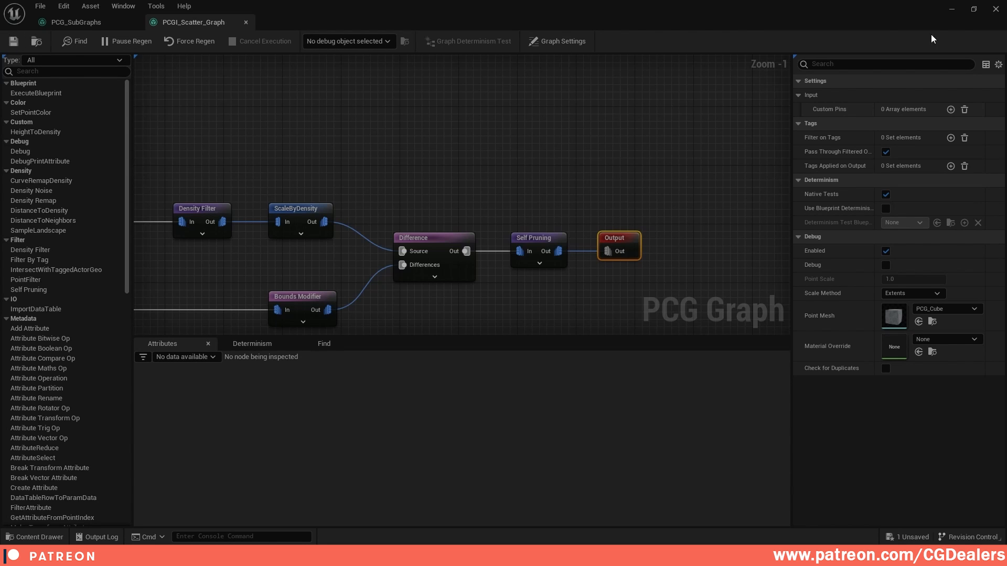
Return to PCG_SubGraphs in a floating window and examine the PCGI_Scatter_Graph debug points in the level
left_click(973, 9)
left_click_drag(577, 175, 542, 246)
right_click_drag(360, 165, 435, 174)
left_click_drag(627, 251, 697, 198)
left_click(403, 208)
right_click_drag(553, 302, 690, 317)
scroll(690, 316, "up", 1)
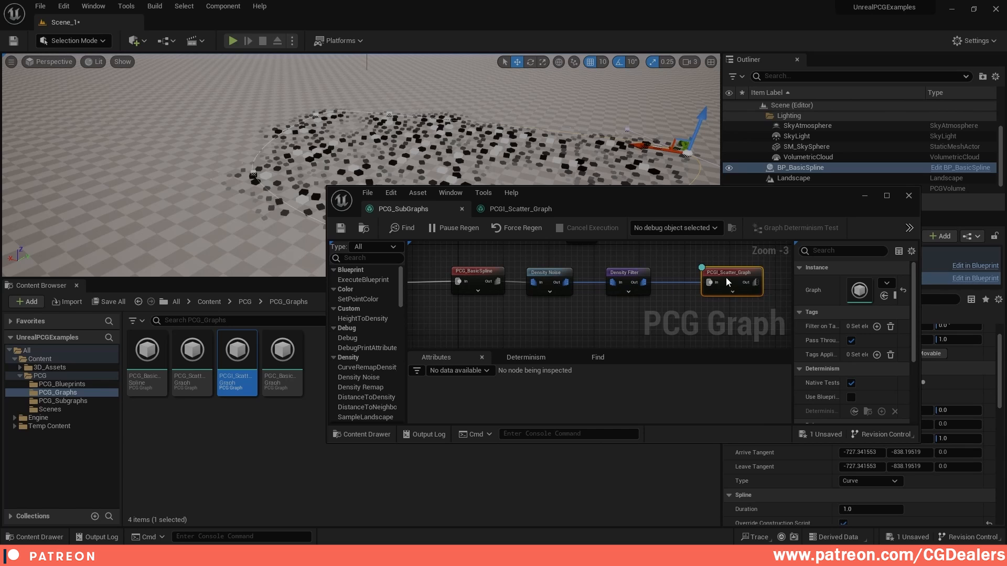
left_click_drag(735, 210, 728, 263)
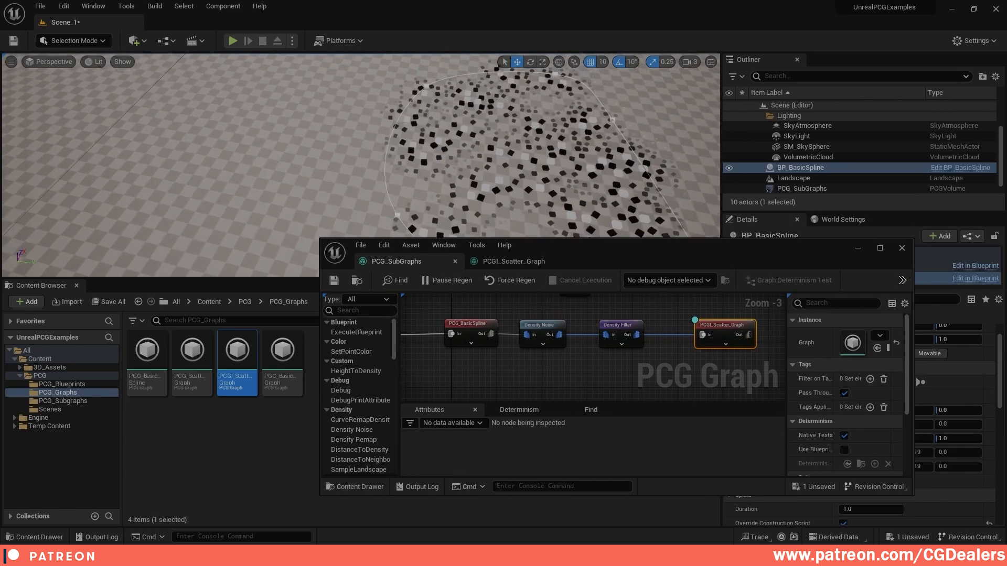
scroll(416, 164, "down", 1)
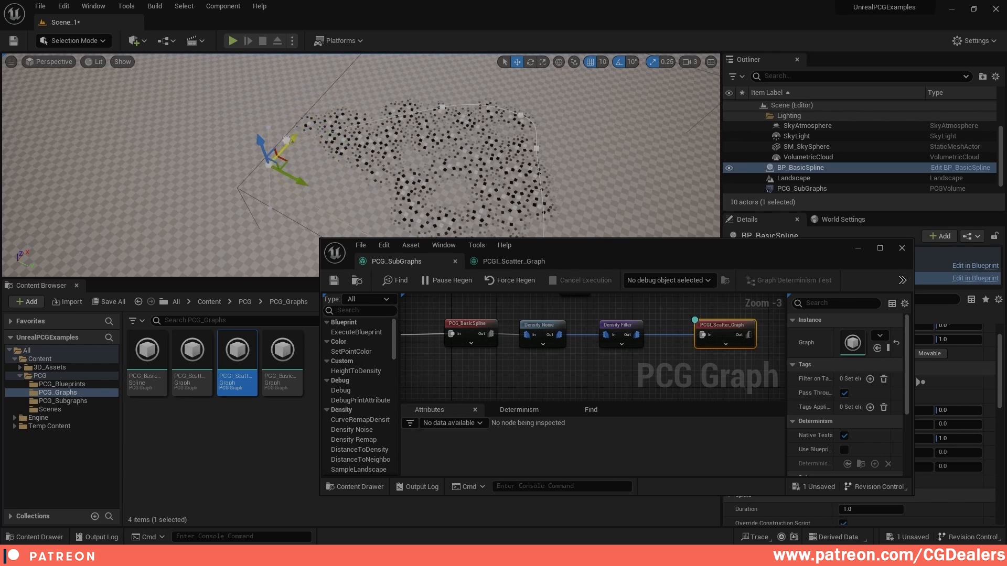
Move control points of BP_BasicSpline outward to enlarge the scattered area and check the points
left_click(442, 107)
left_click_drag(470, 118, 410, 94)
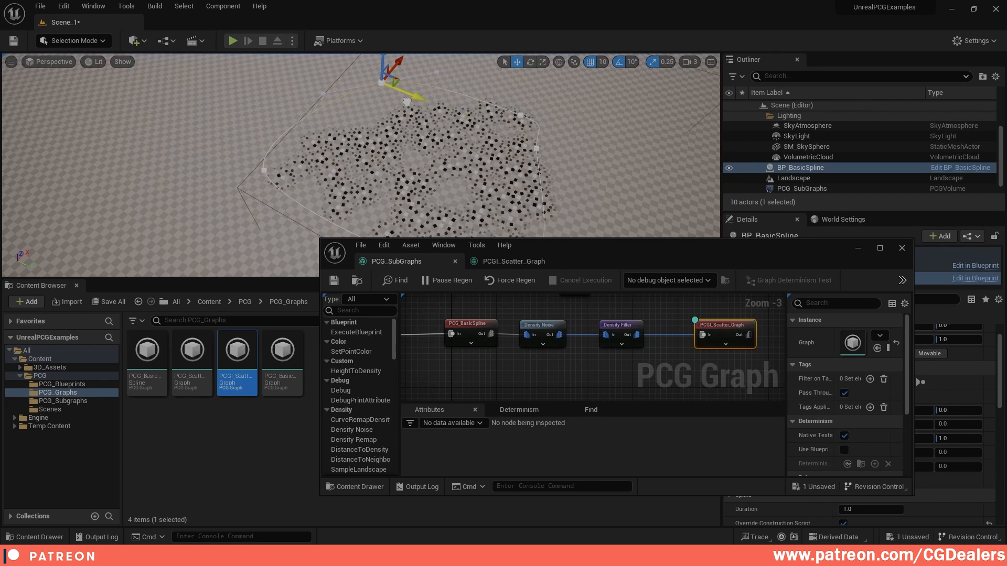
left_click(538, 147)
left_click_drag(583, 176, 663, 203)
right_click_drag(663, 202, 637, 203)
left_click_drag(637, 203, 323, 186, "alt")
key("s")
right_click_drag(624, 162, 623, 162)
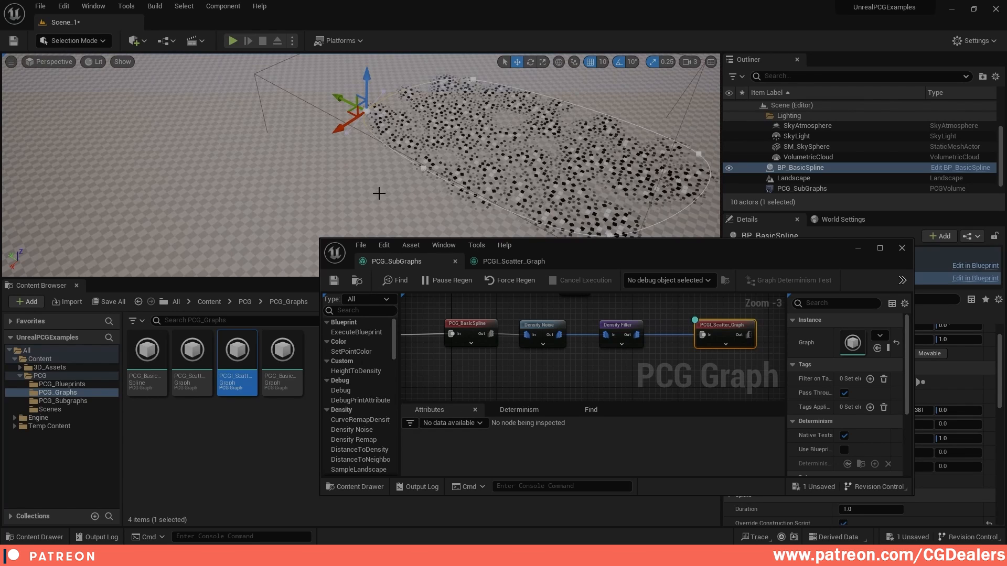
Place a BP_PathSpline blueprint from the PCG_Blueprints folder in the level beside the scattered points
left_click(58, 384)
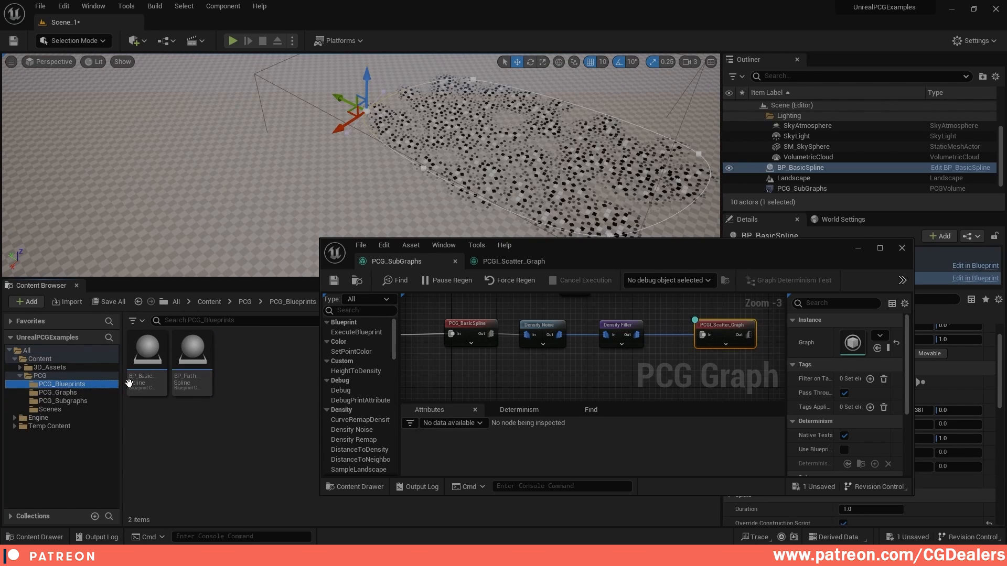
left_click_drag(200, 360, 361, 167)
key("w")
right_click_drag(361, 166, 338, 115)
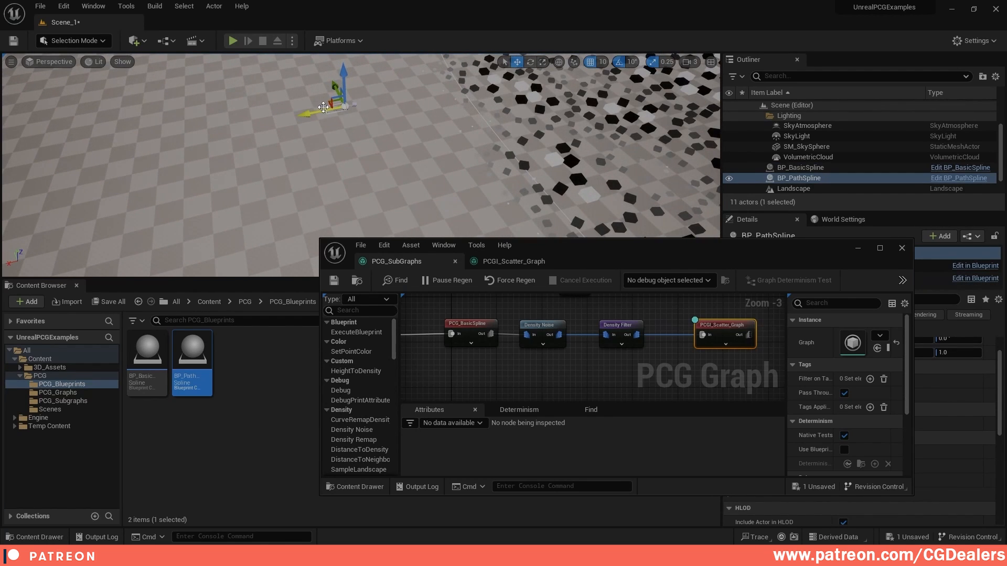
Extend the BP_PathSpline as a curved path running across the scattered area
left_click_drag(326, 111, 490, 79)
key("s")
right_click_drag(491, 80, 462, 105)
left_click_drag(462, 105, 483, 204)
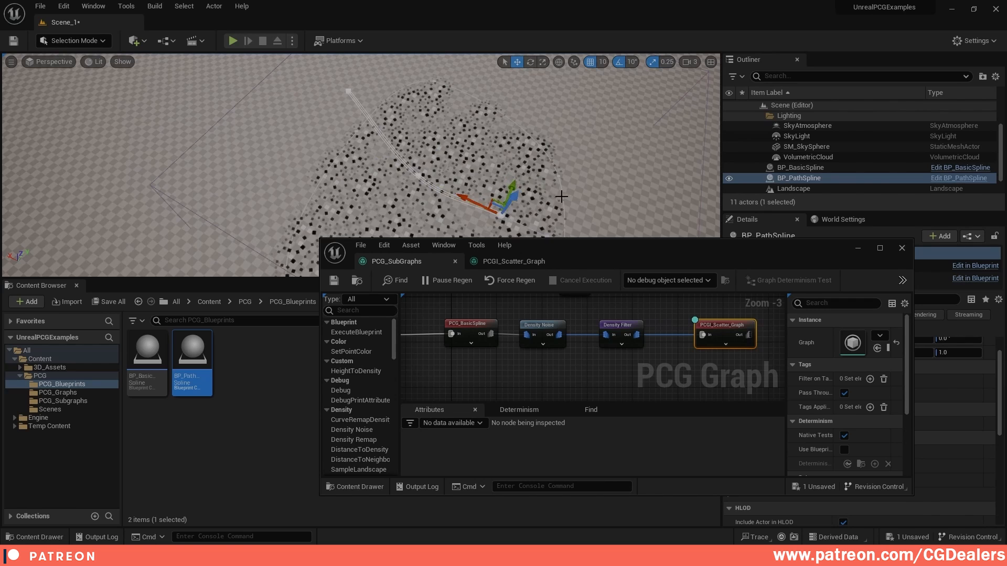
right_click_drag(561, 196, 436, 118)
left_click_drag(434, 71, 496, 185)
right_click_drag(496, 184, 275, 209)
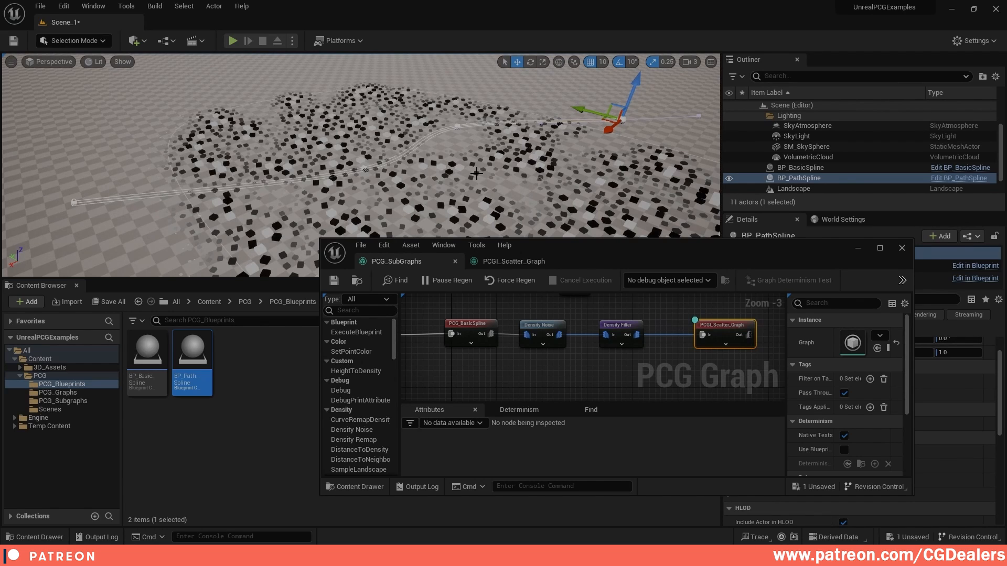
Open the PCG_BasicSpline subgraph from its node in a maximized editor and bring its Output node into view
right_click_drag(492, 346, 549, 348)
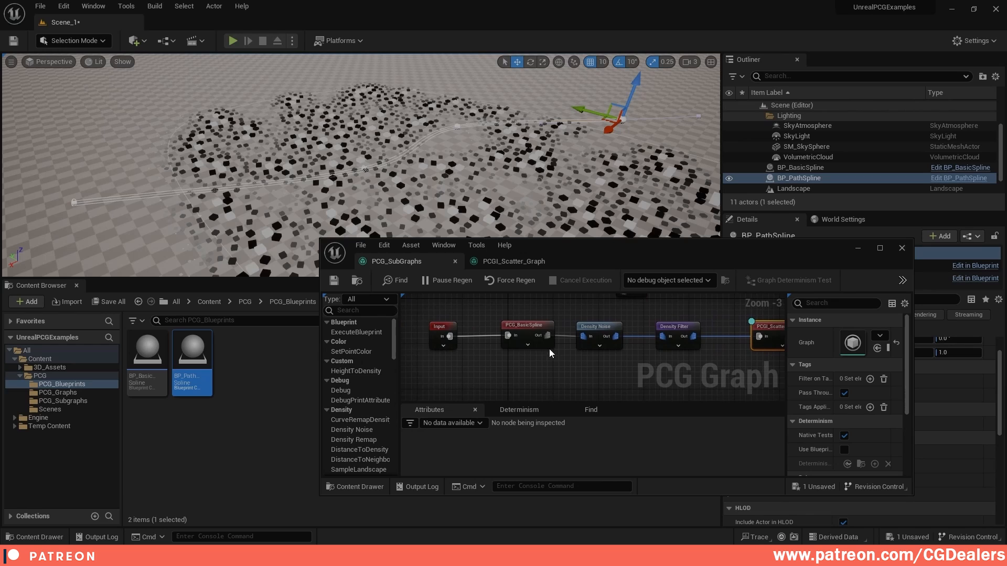
double_click(528, 327)
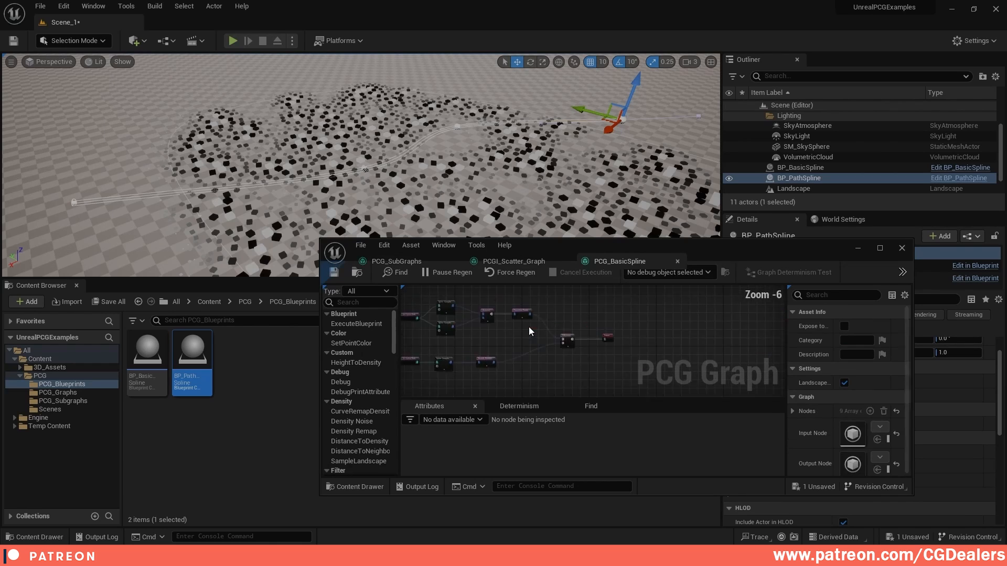
left_click_drag(666, 251, 633, 194)
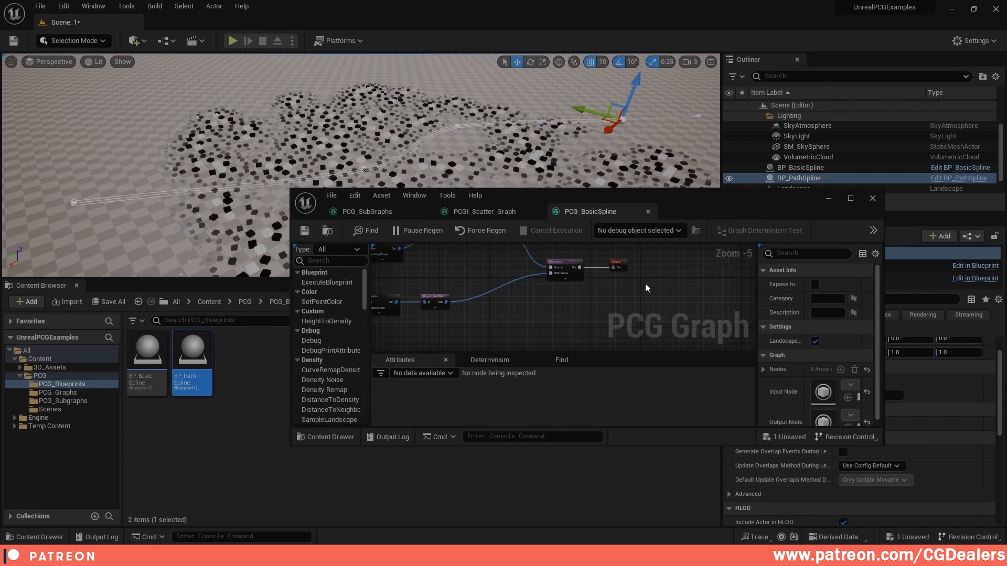
scroll(636, 281, "up", 1)
left_click(849, 199)
right_click_drag(556, 198, 663, 310)
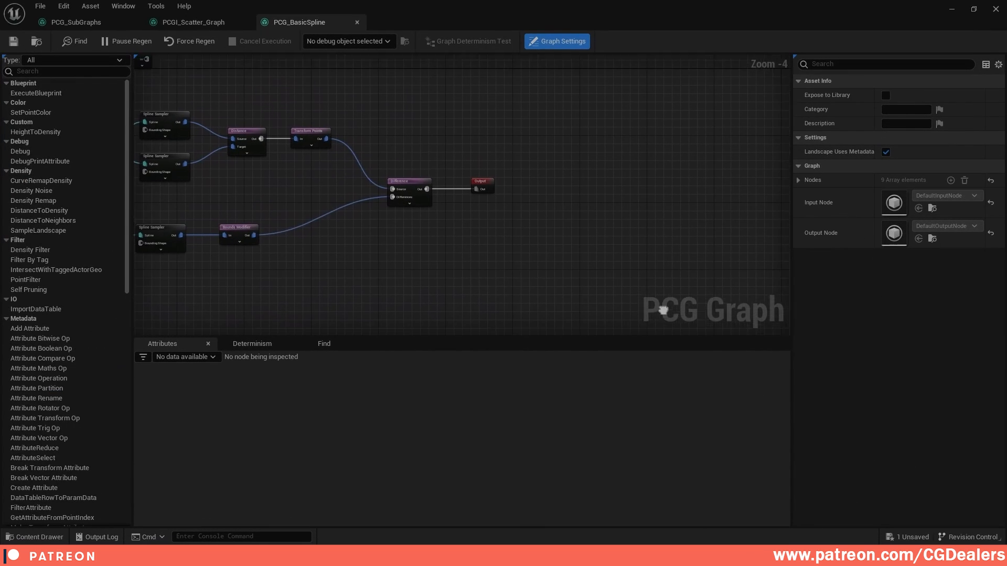
scroll(493, 223, "up", 4)
Add a custom pin labelled PathMask with allowed type Point to PCG_BasicSpline's Output node and save the graph
left_click(506, 156)
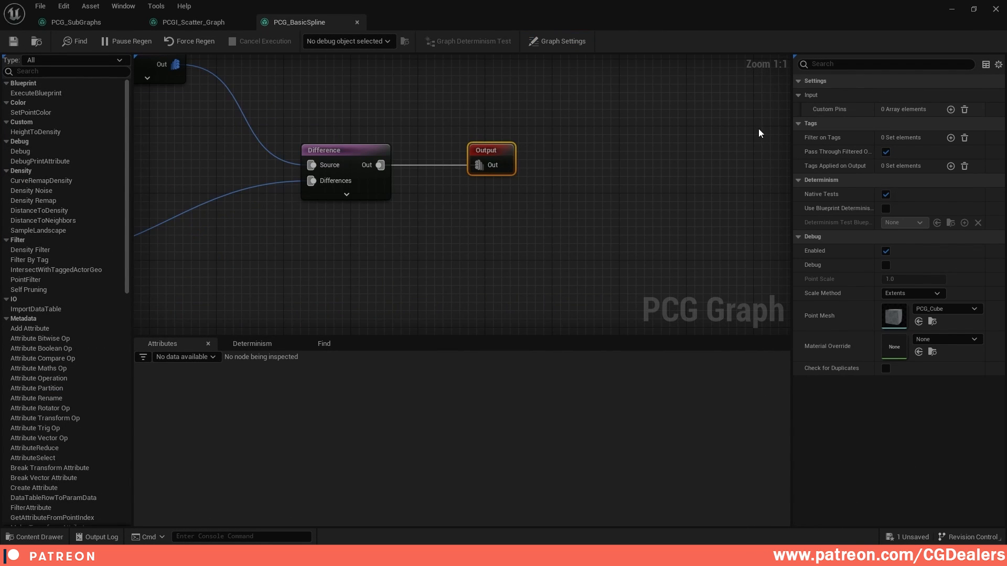
left_click(950, 110)
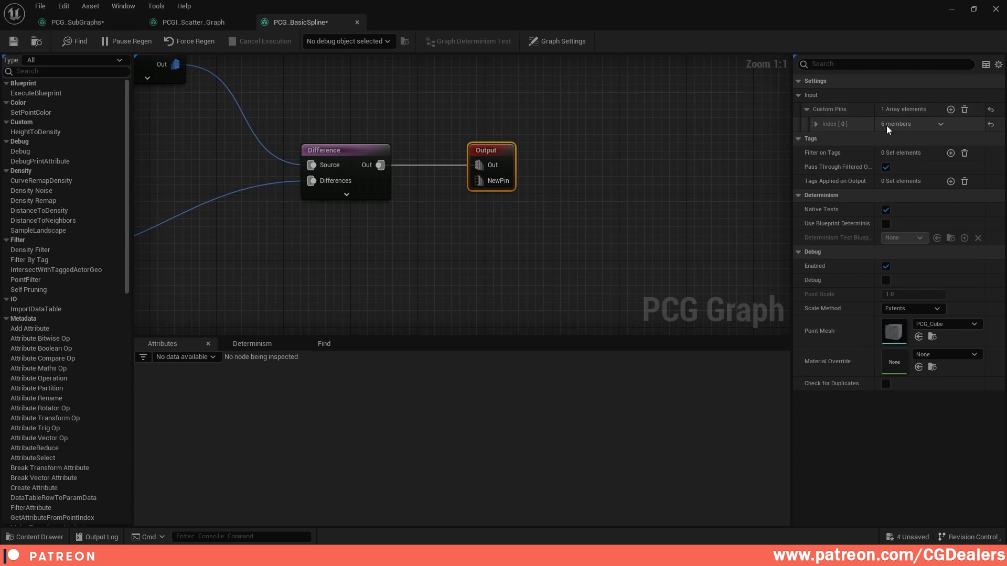
left_click(815, 124)
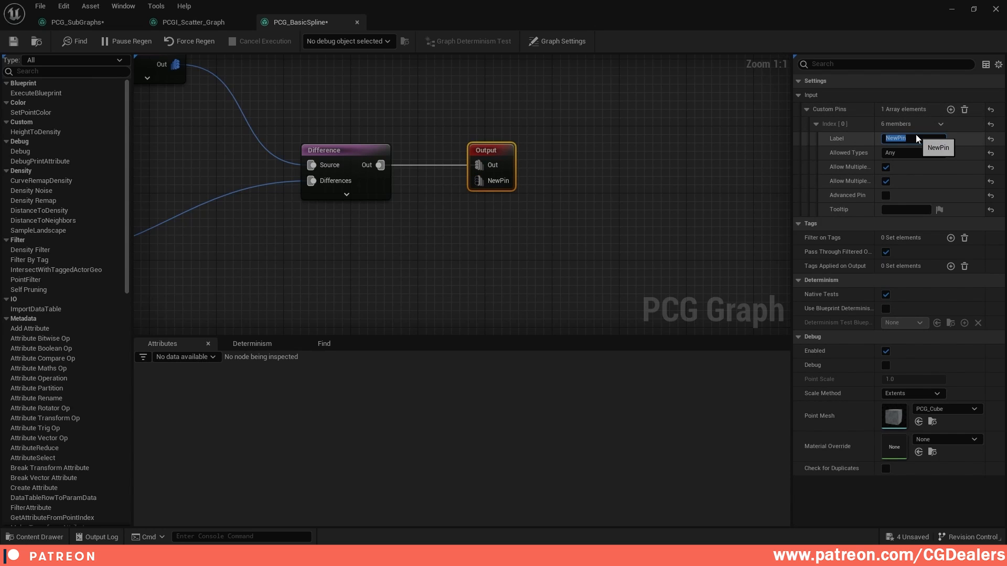
left_click(917, 138)
type("PathMask")
key("Return")
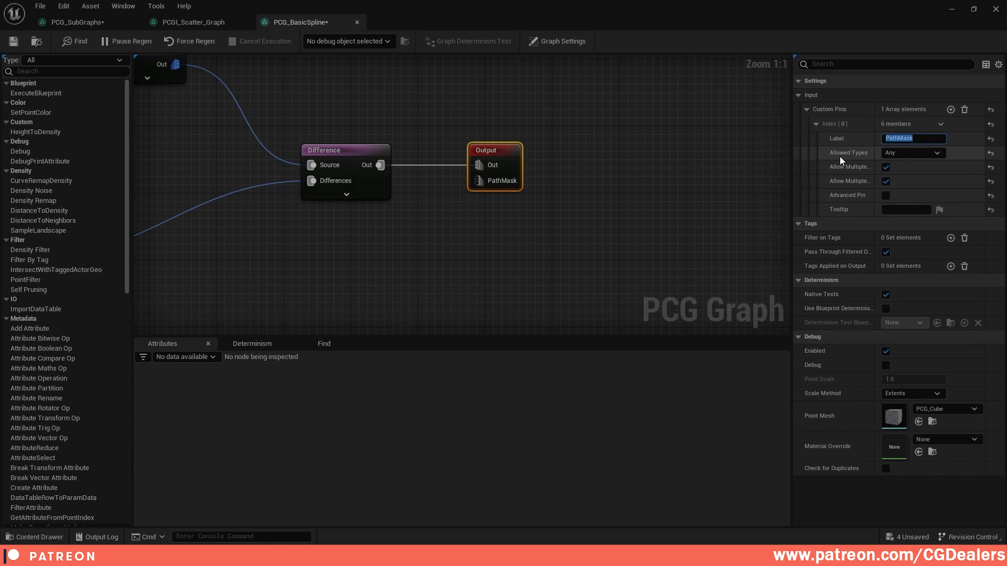
left_click(921, 153)
left_click(908, 167)
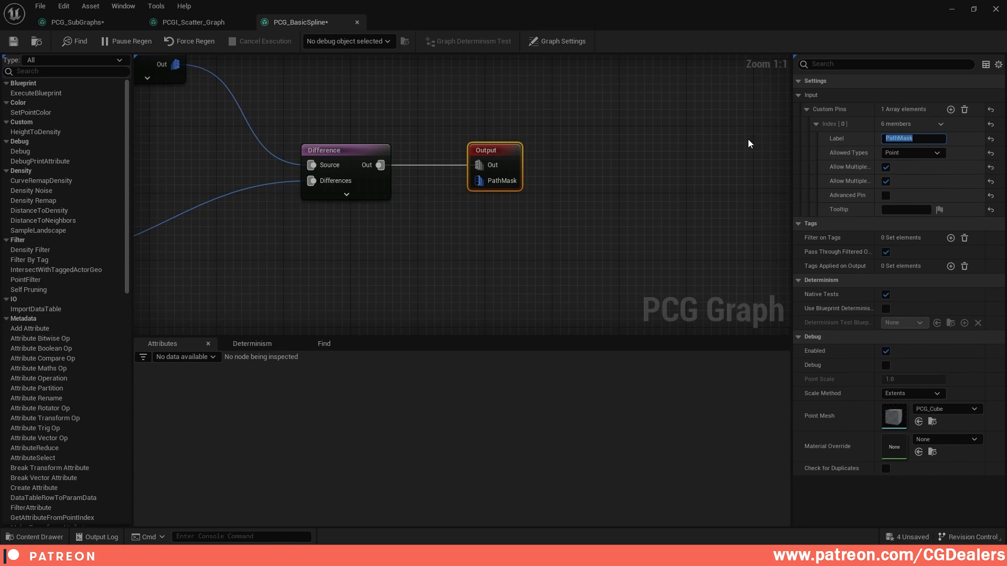
left_click(12, 42)
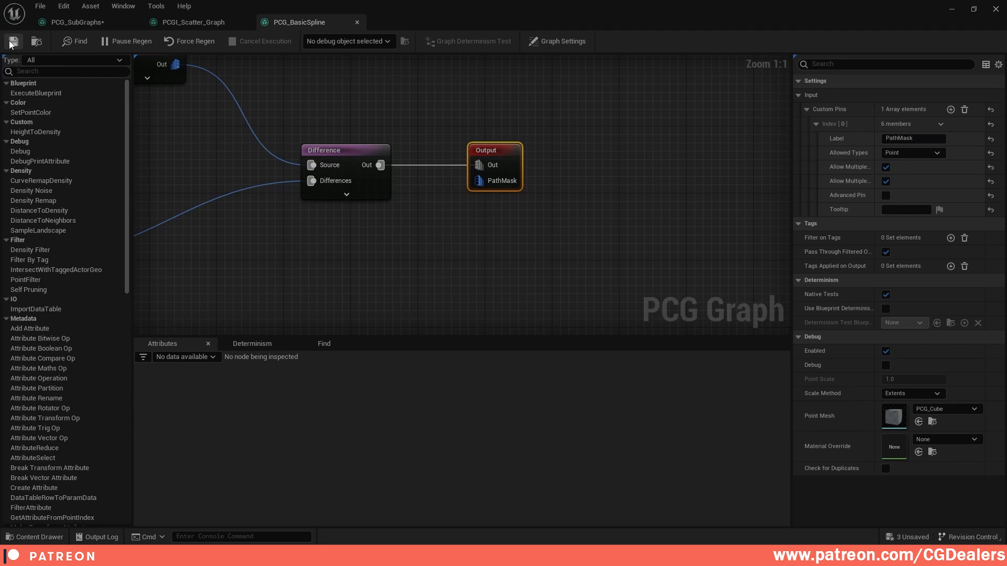
Add a custom pin labelled PathMask with allowed type Point to the Input node of PCGI_Scatter_Graph and save the graph
left_click(210, 22)
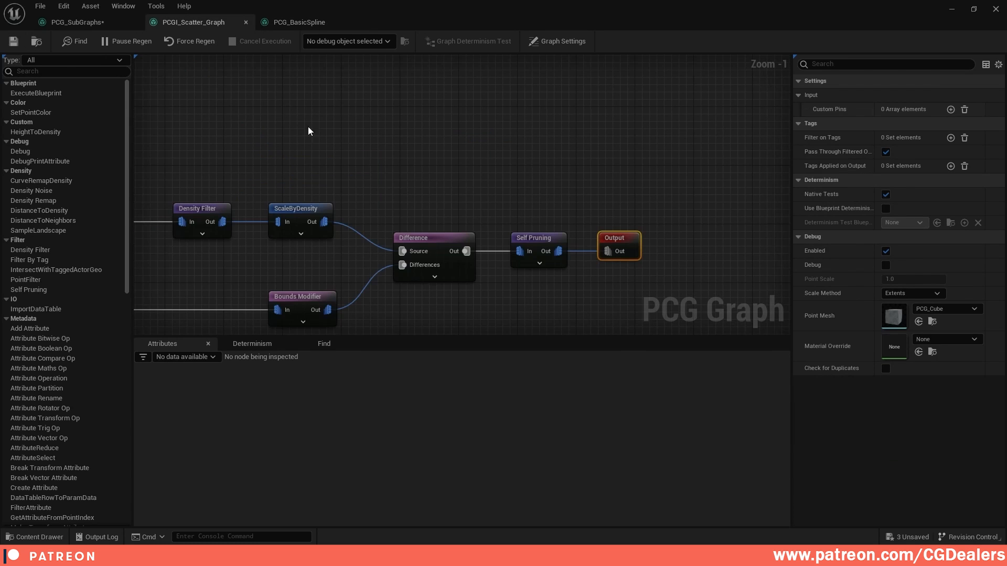
scroll(458, 113, "up", 1)
scroll(457, 112, "down", 4)
scroll(558, 198, "up", 1)
scroll(575, 218, "up", 1)
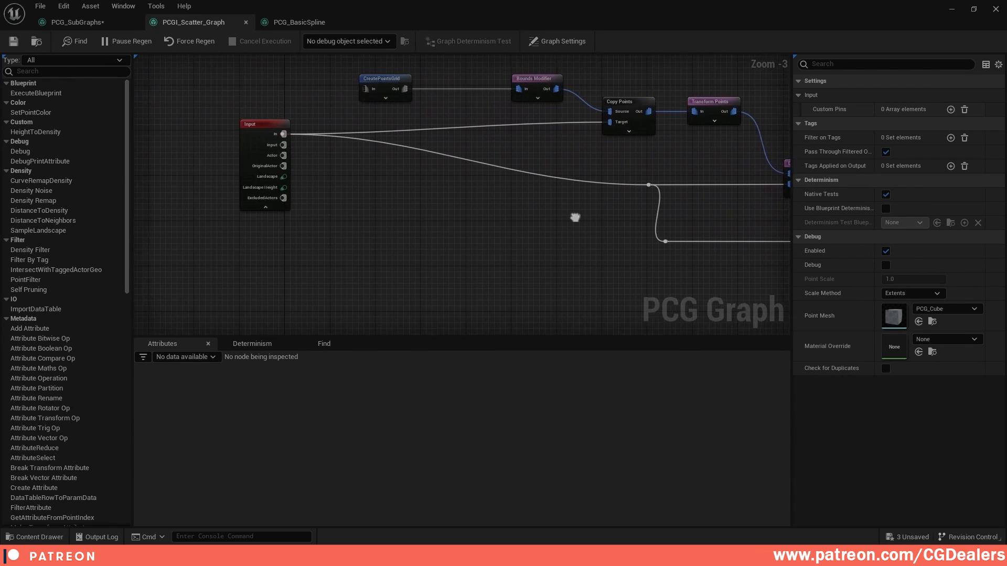
mouse_move(561, 227)
right_mouse_down()
mouse_move(158, 189)
mouse_move(180, 213)
mouse_move(574, 216)
right_mouse_up()
left_click(282, 123)
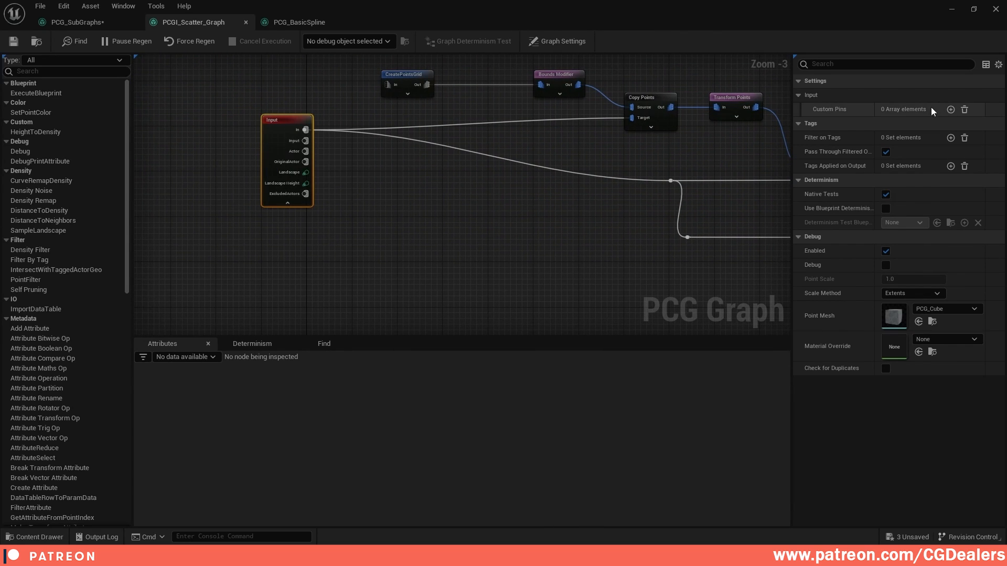
left_click(951, 110)
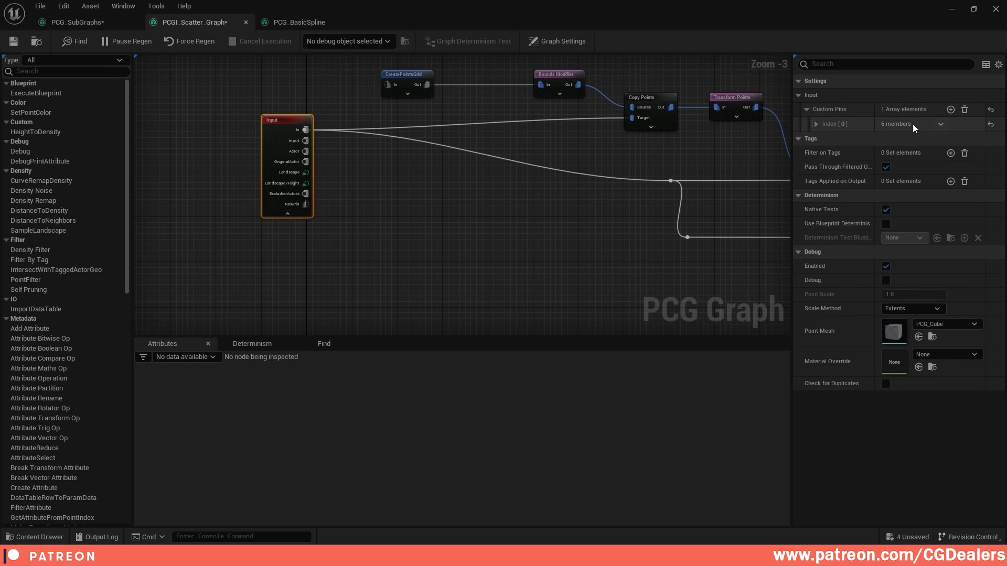
left_click(815, 124)
left_click(913, 138)
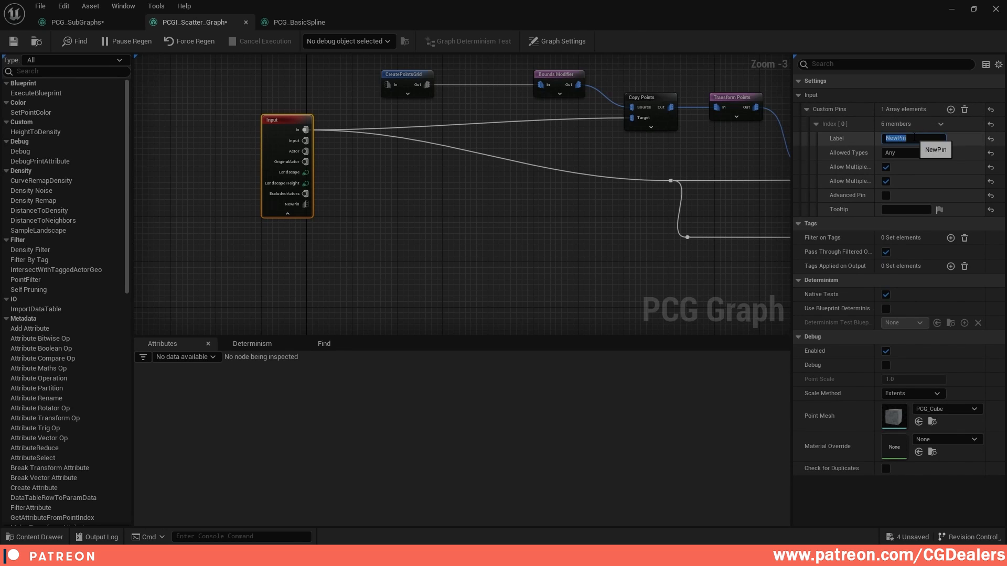
type("PathMask")
key("Return")
left_click(904, 153)
left_click(899, 168)
Move the Output node further along, duplicate the Difference node, and wire the copy between Self Pruning and Output
right_click_drag(634, 221, 514, 241)
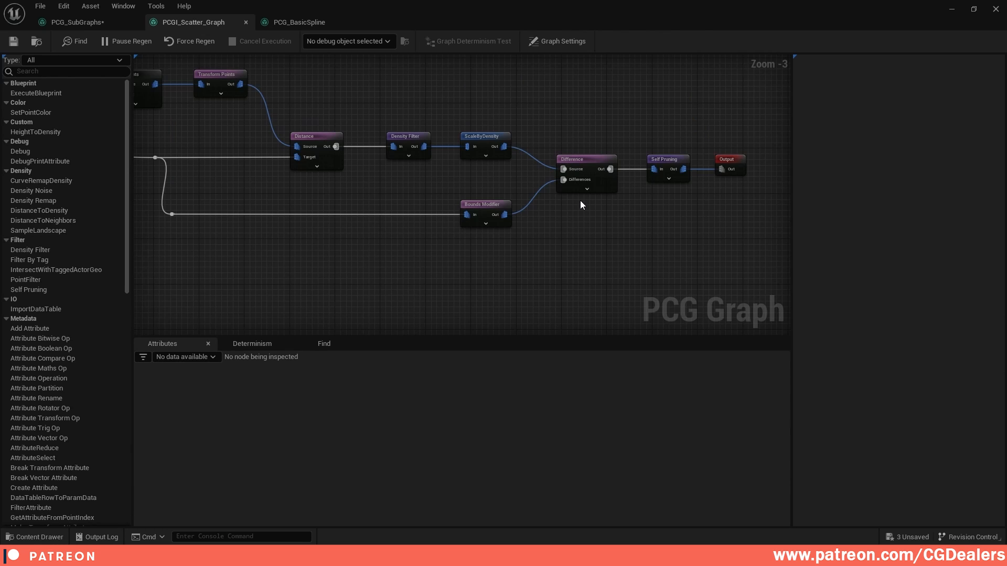
right_click_drag(621, 200, 565, 171)
left_click_drag(566, 171, 697, 165)
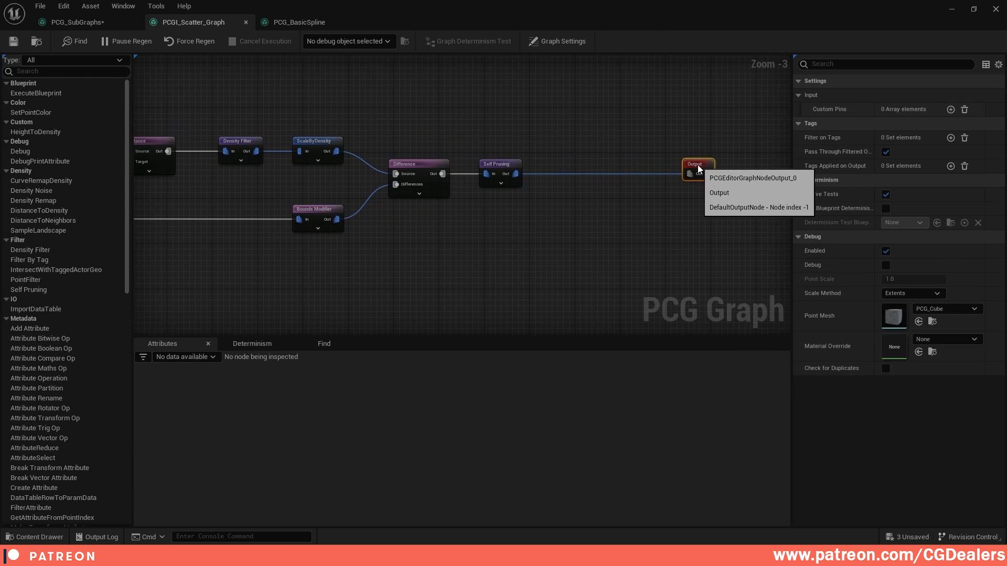
left_click(533, 207)
left_click(417, 163)
key("ctrl+d")
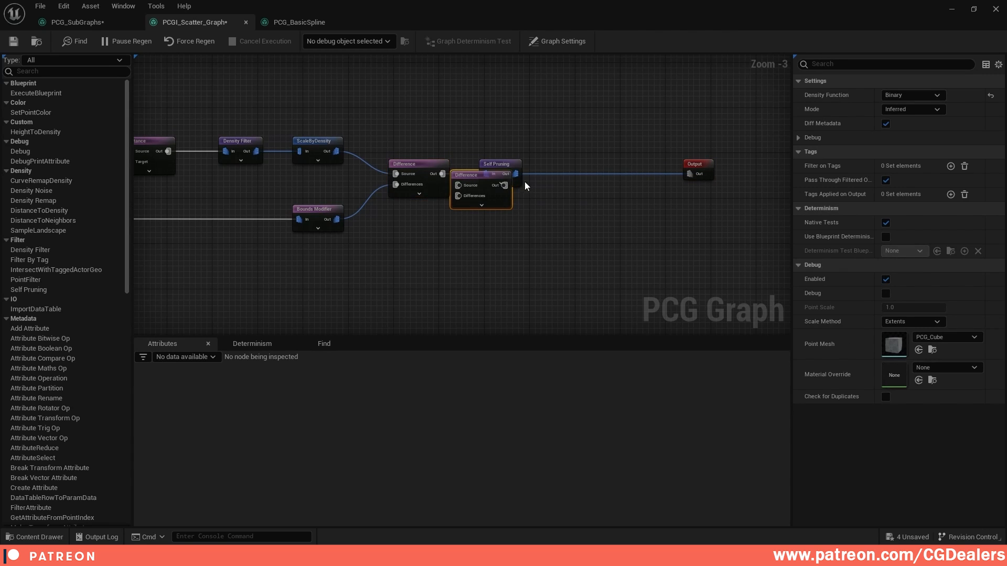
left_click_drag(482, 181, 690, 178)
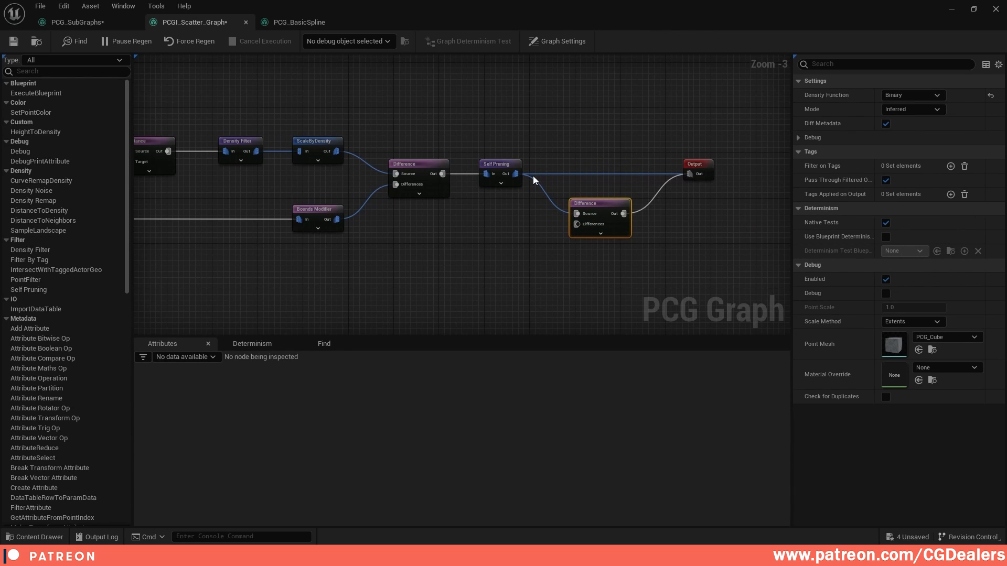
left_click(516, 174, "alt")
left_click_drag(516, 174, 601, 164)
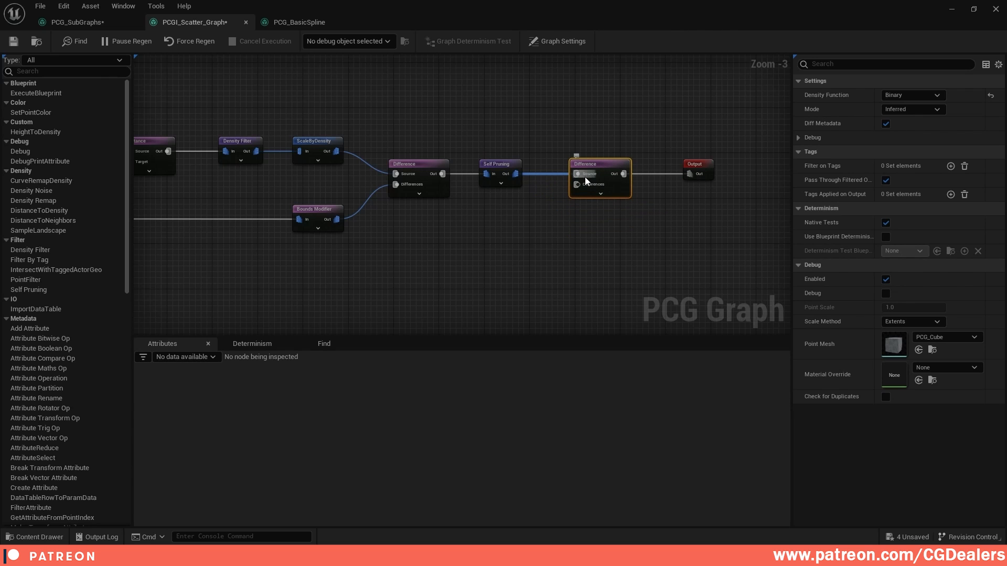
Connect the Input node's PathMask pin to the Differences input of the second Difference node
mouse_move(411, 220)
right_mouse_down()
mouse_move(783, 212)
mouse_move(413, 212)
right_mouse_up()
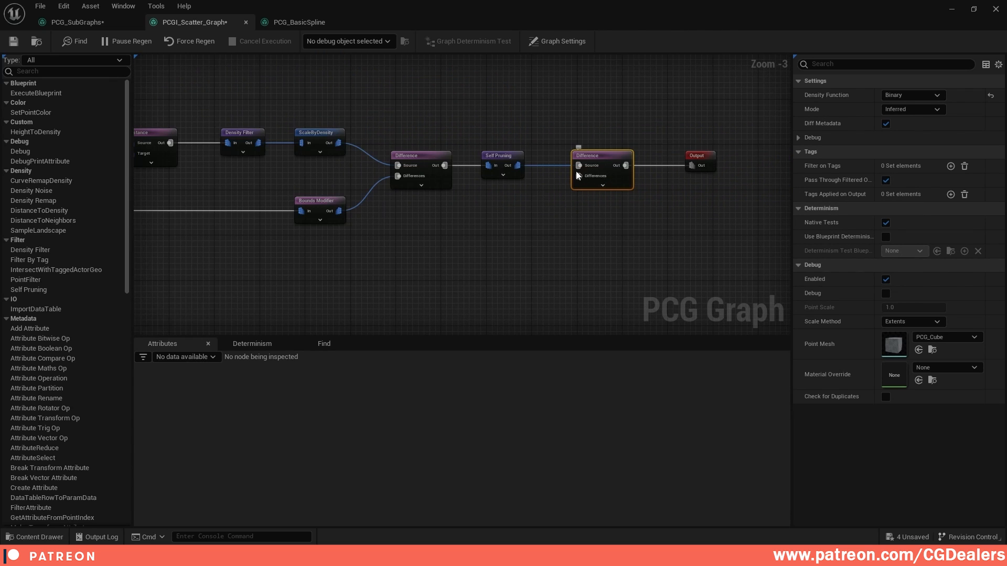
right_click_drag(319, 185, 713, 196)
right_click_drag(333, 197, 683, 200)
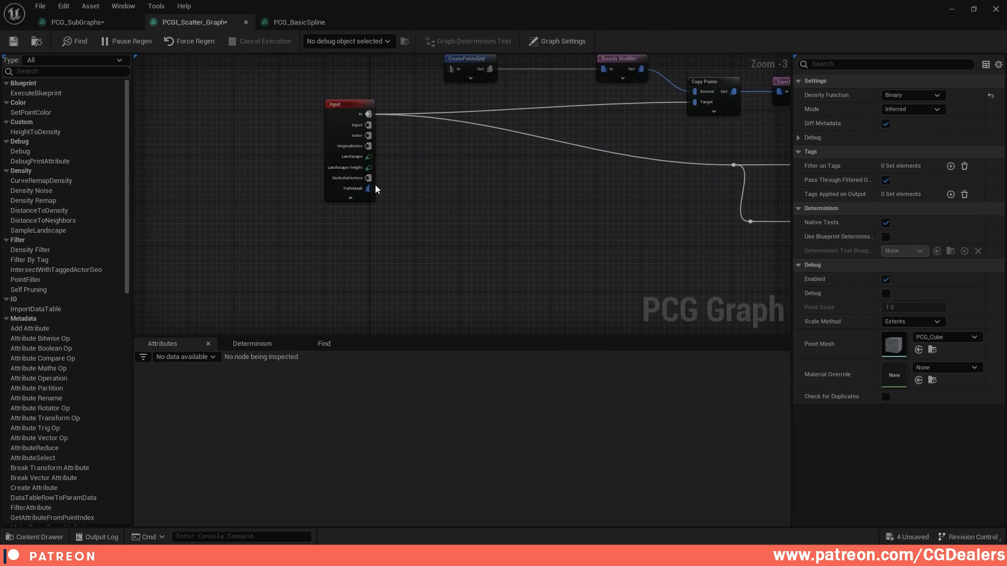
left_click_drag(370, 189, 751, 273)
left_click(659, 279)
scroll(684, 278, "down", 3)
right_click_drag(722, 259, 472, 220)
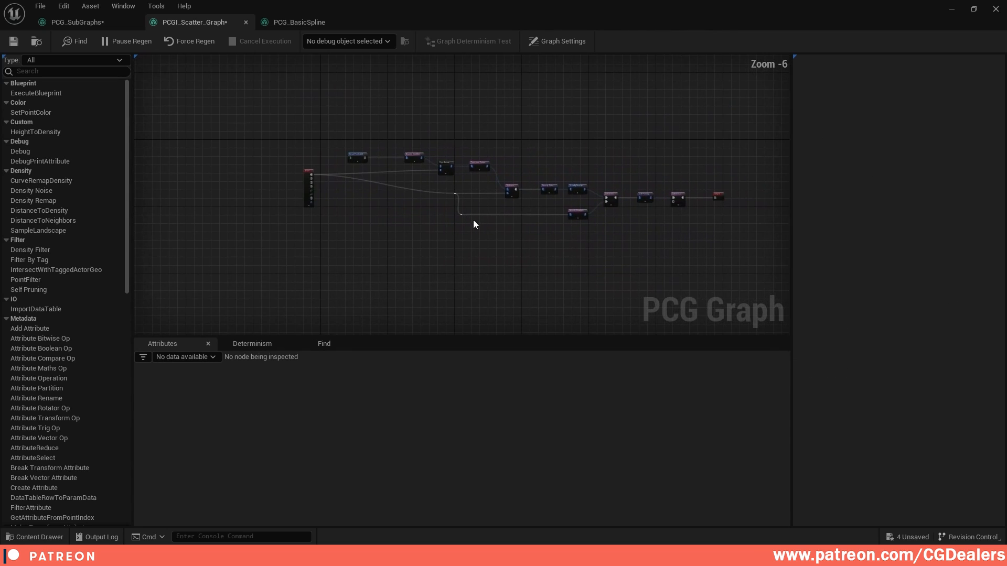
scroll(474, 221, "up", 1)
left_click_drag(672, 192, 247, 193)
Add two reroute nodes to the PathMask wire and position them so it runs beneath the other nodes
double_click(385, 193)
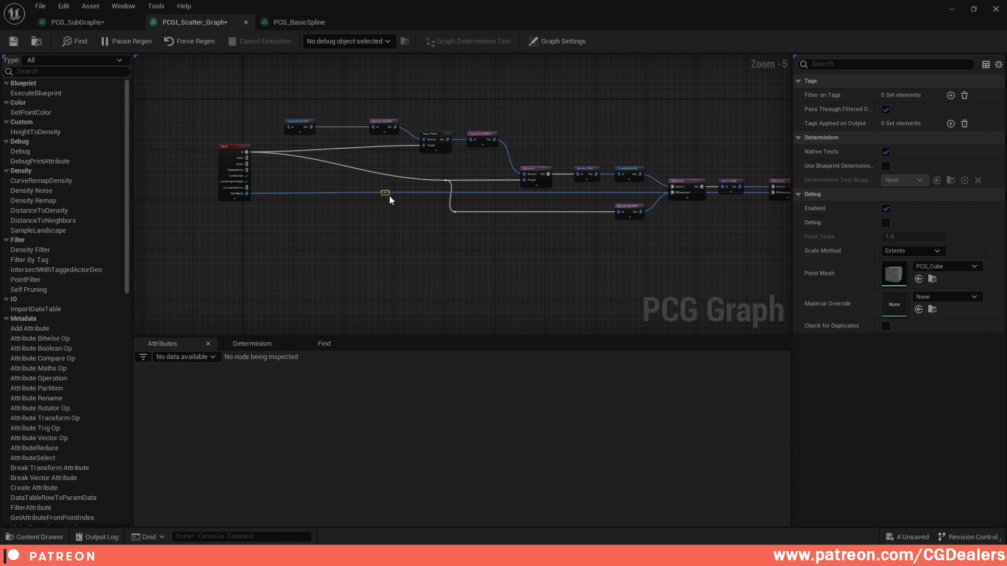
left_click_drag(390, 198, 675, 255)
double_click(664, 202)
left_click_drag(625, 286, 745, 291)
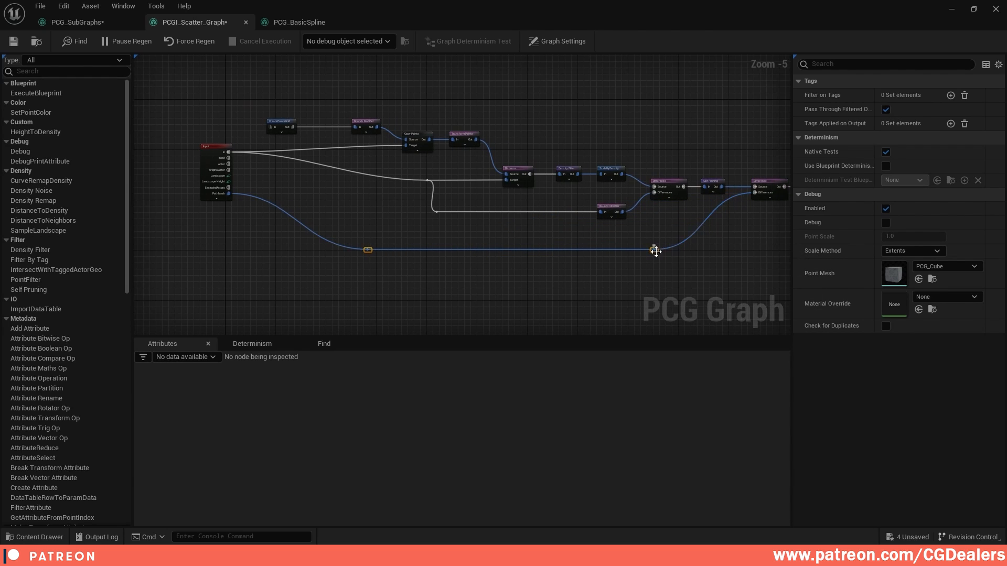
left_click_drag(656, 251, 663, 233)
left_click(681, 260)
Review and save the rewired PCGI_Scatter_Graph, and return to the PCG_SubGraphs graph to save it as well
right_click_drag(328, 217, 467, 218)
scroll(366, 197, "up", 3)
right_click_drag(682, 210, 296, 207)
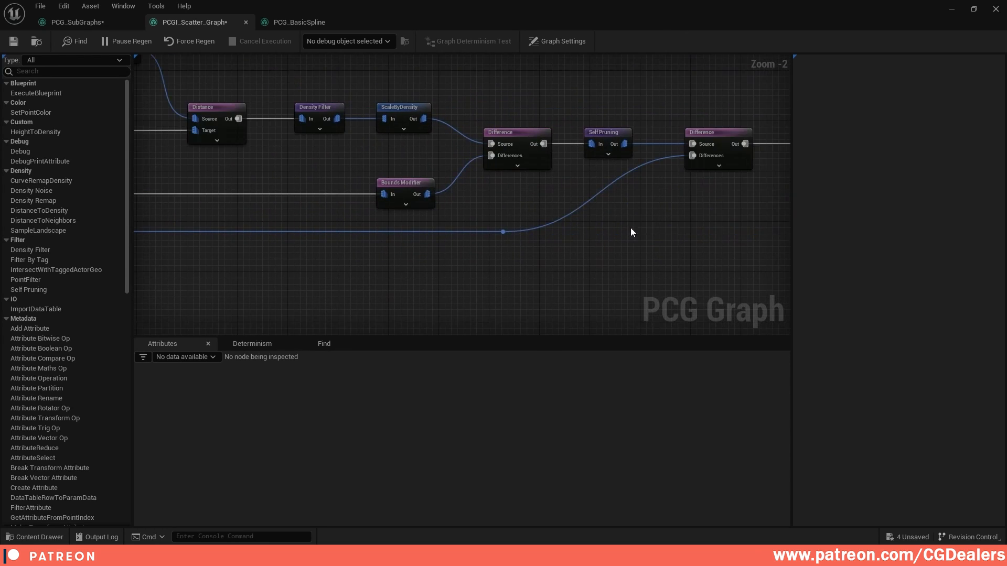
right_click_drag(631, 229, 464, 231)
right_click_drag(437, 137, 688, 207)
scroll(410, 173, "down", 3)
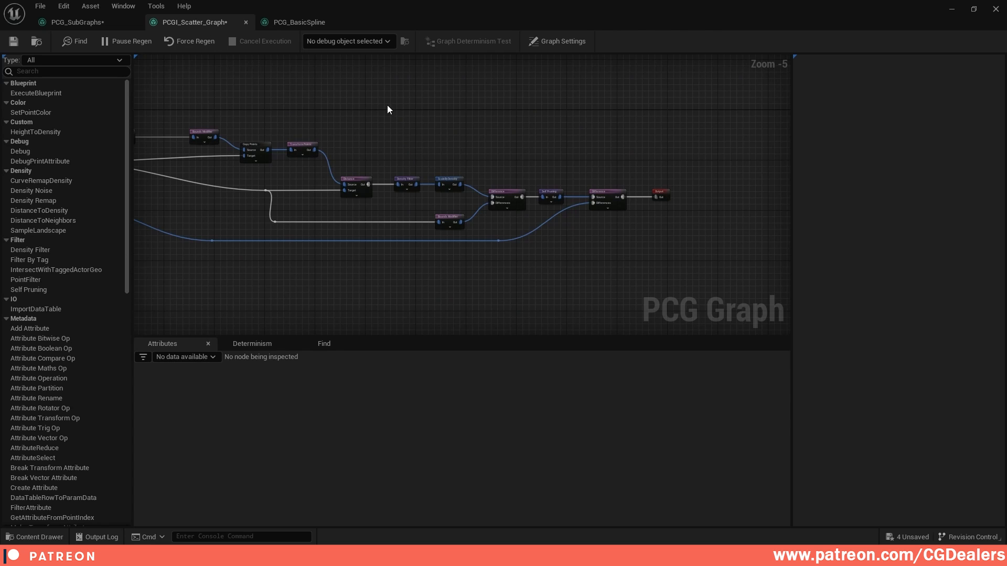
right_click_drag(556, 135, 531, 138)
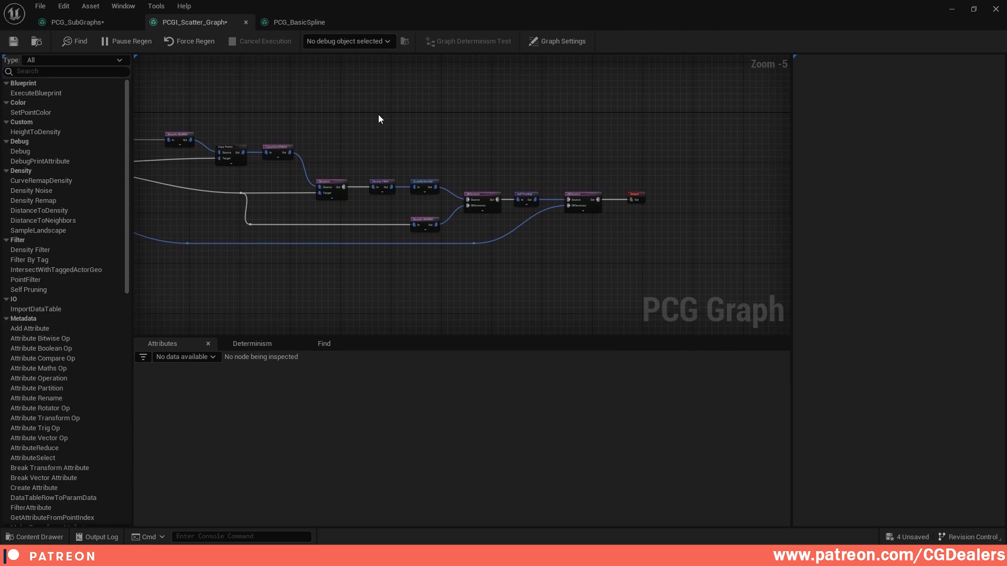
left_click(78, 24)
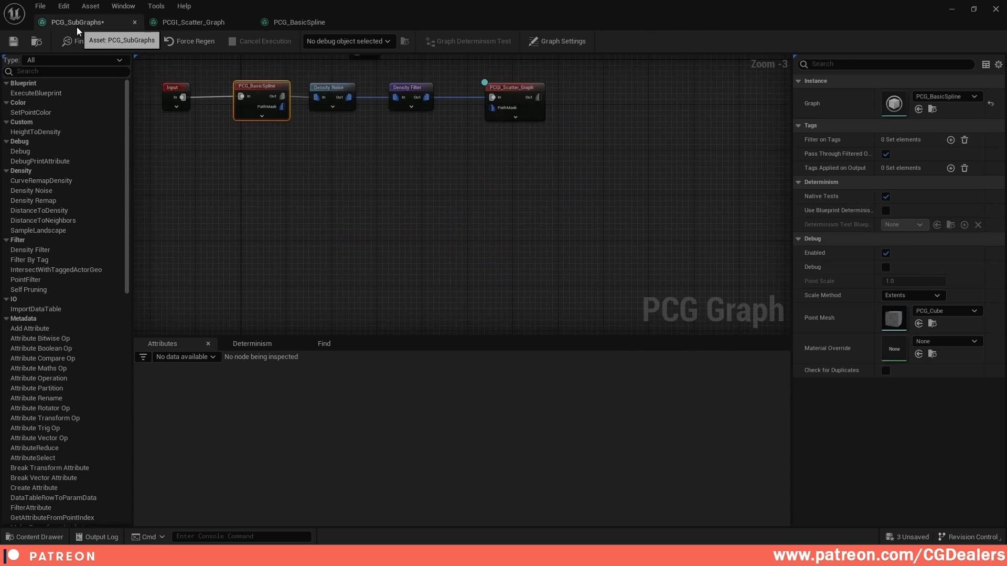
left_click(14, 42)
Connect a duplicate of the Density Noise node after the PCGI_Scatter_Graph node and turn off debug on PCGI_Scatter_Graph
right_click_drag(454, 154, 442, 254)
left_click_drag(499, 197, 477, 197)
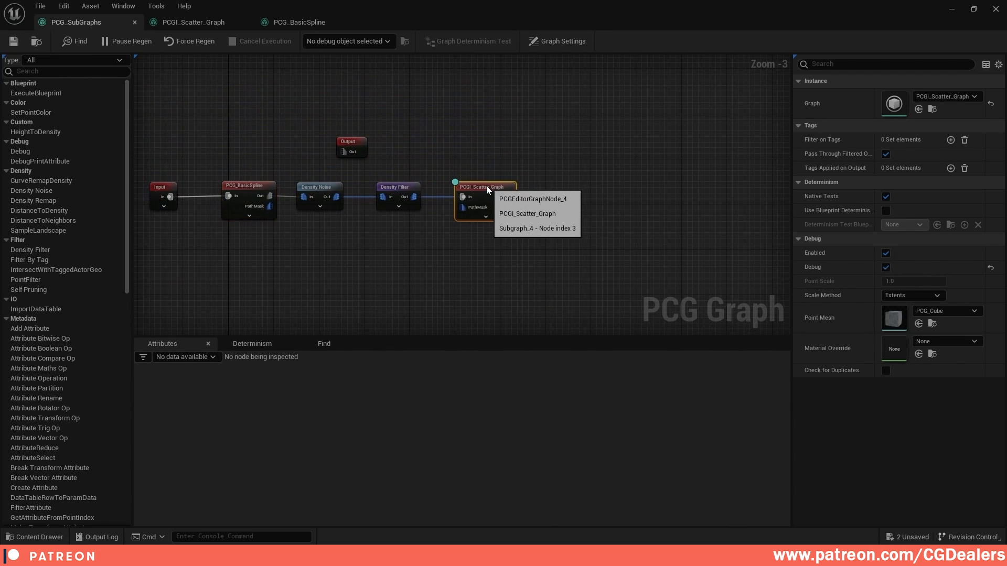
key("d")
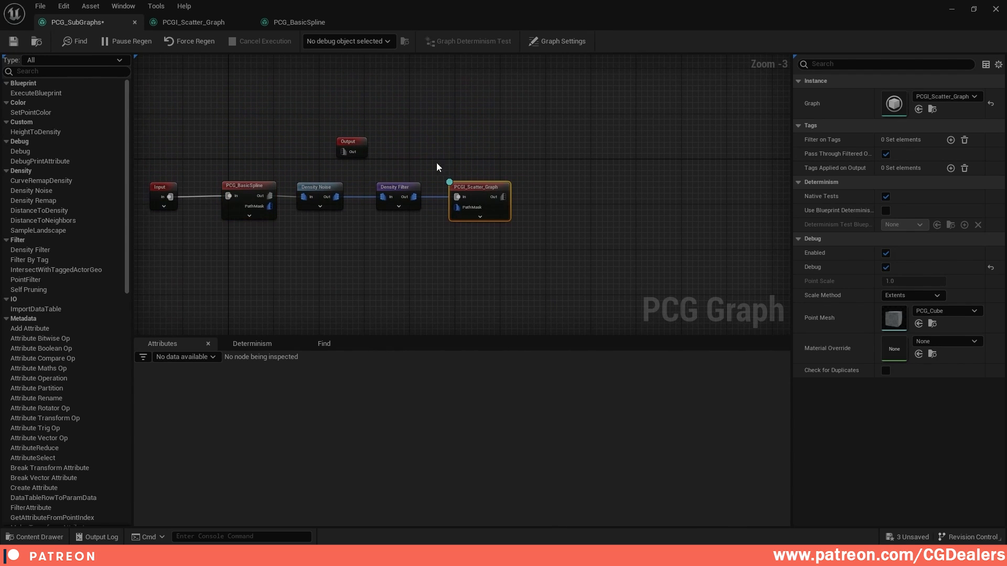
left_click(323, 189)
key("ctrl+d")
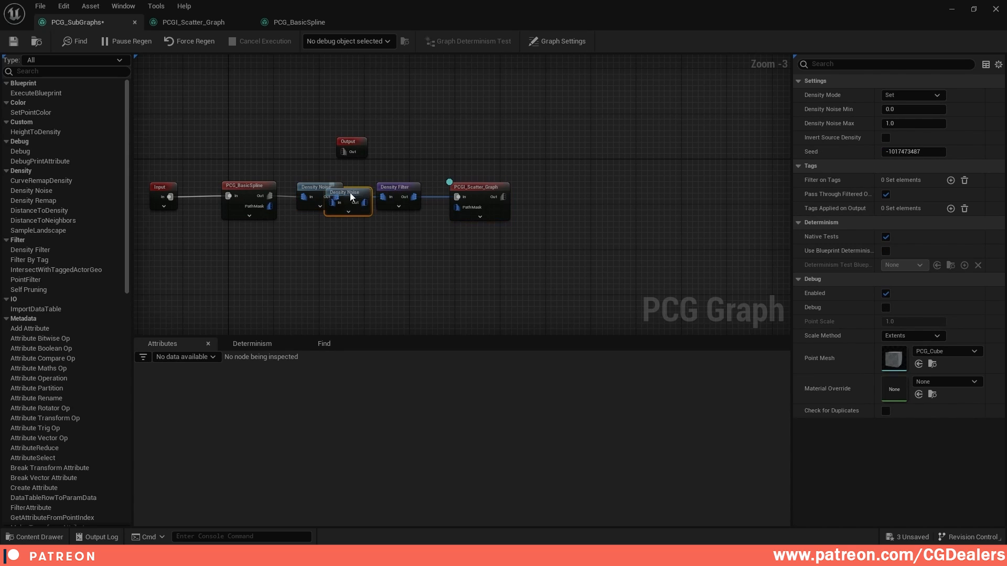
left_click_drag(350, 197, 555, 191)
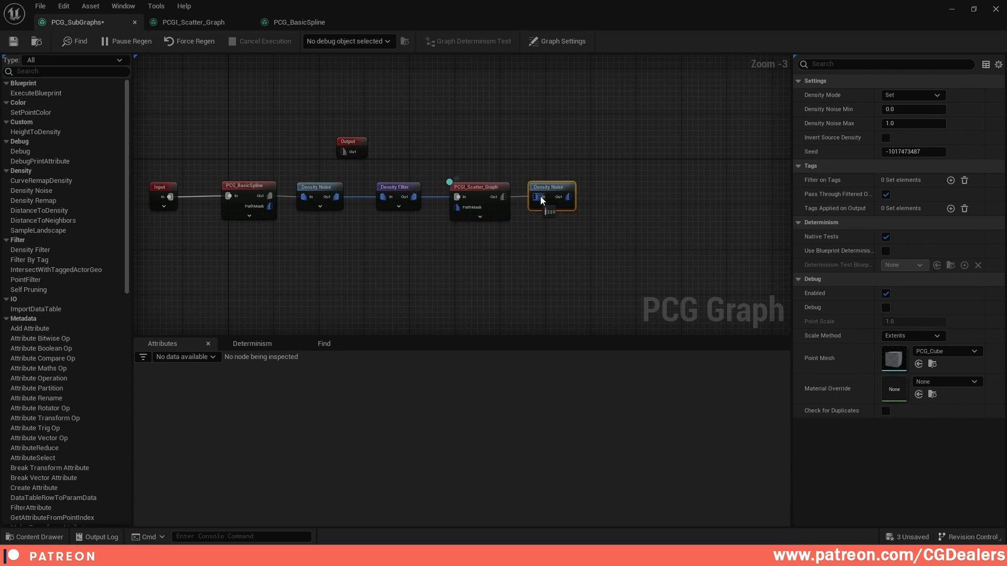
left_click(483, 192)
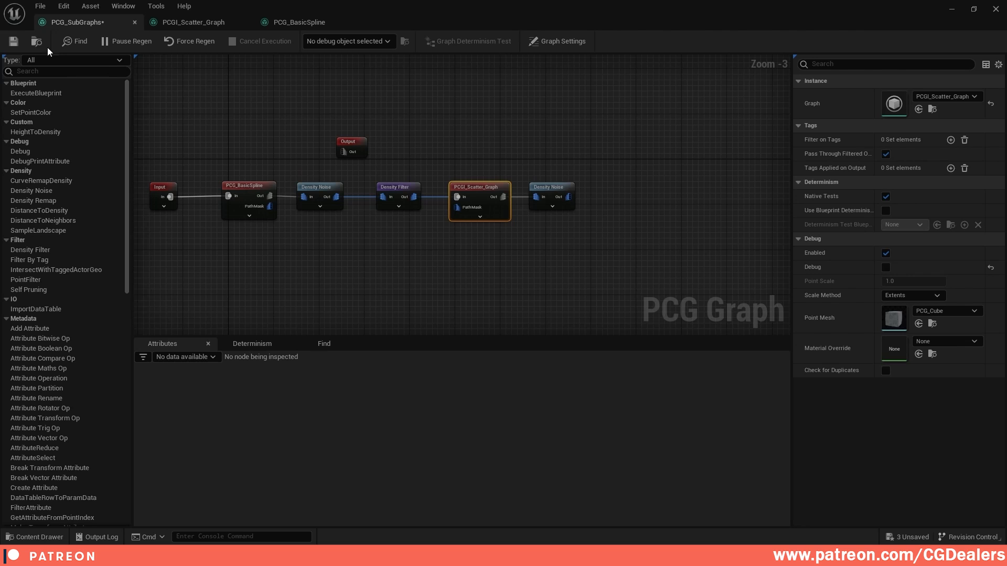
Save the PCG_SubGraphs graph, shrink its editor window, and enable debug display on the last Density Noise node
left_click(13, 40)
left_click(973, 9)
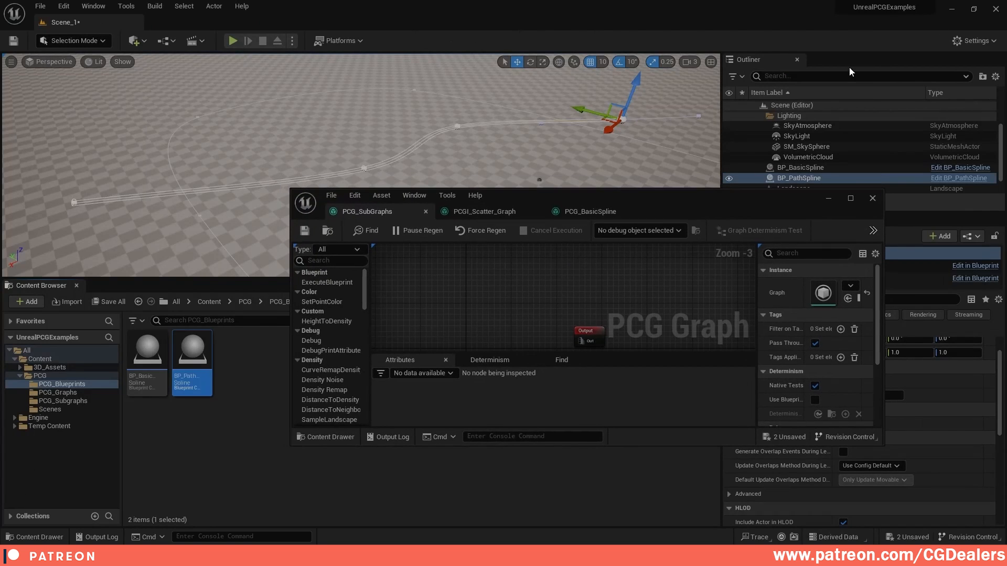
right_click_drag(627, 306, 551, 223)
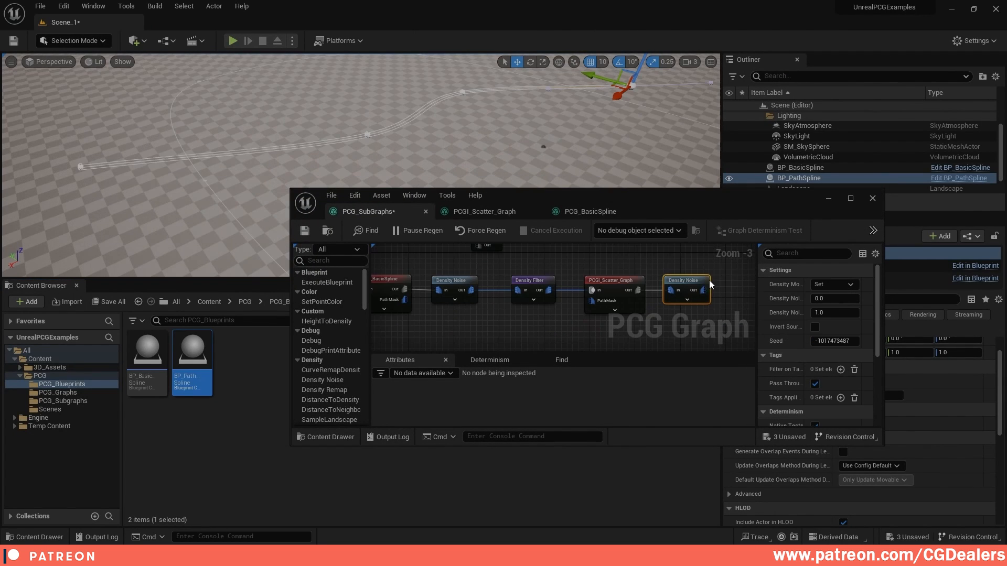
key("d")
scroll(632, 309, "down", 1)
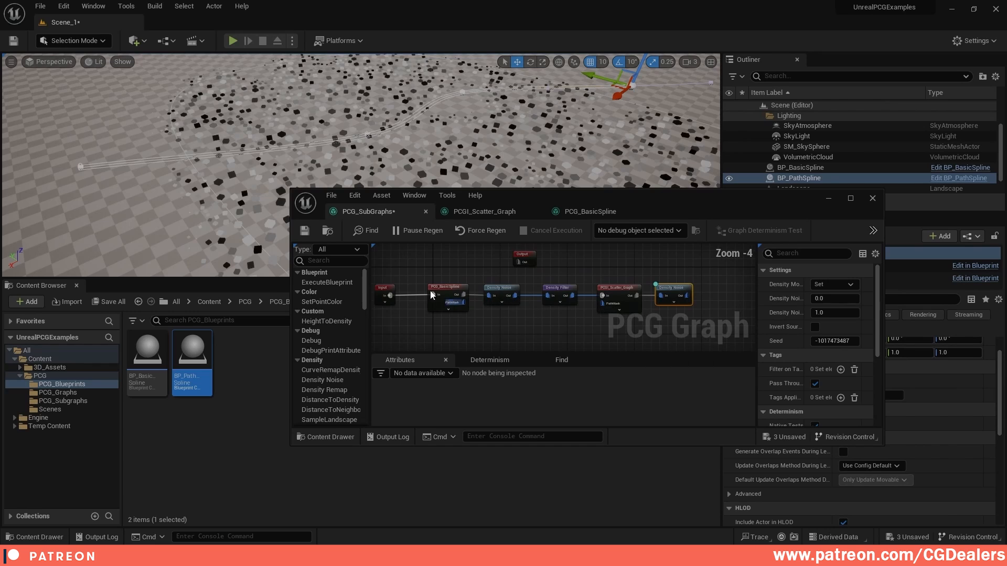
Connect the PathMask output of the PCG_BasicSpline node to the PathMask input of the PCGI_Scatter_Graph node
scroll(485, 296, "up", 1)
right_click_drag(484, 297, 467, 270)
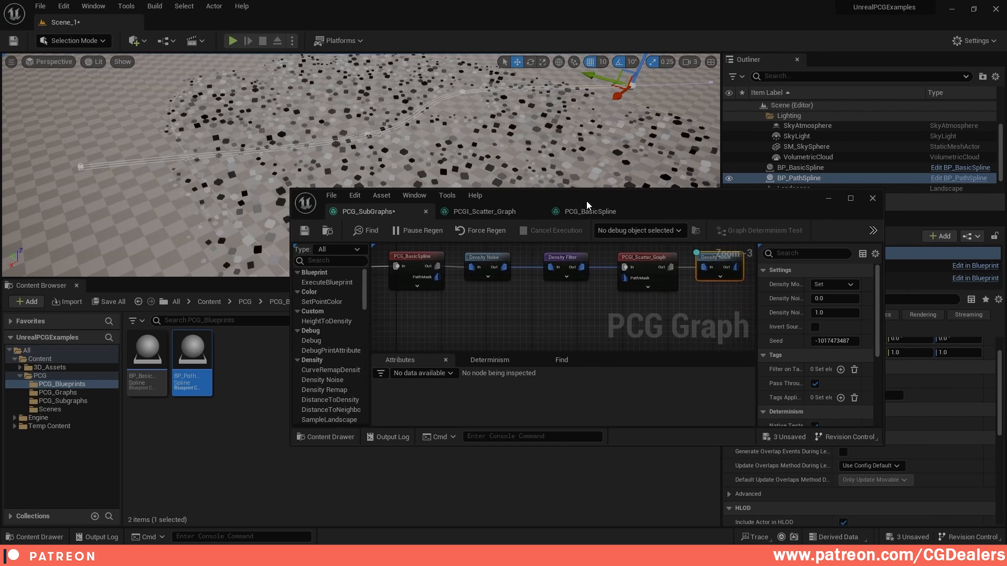
left_click_drag(587, 202, 595, 160)
scroll(458, 254, "down", 1)
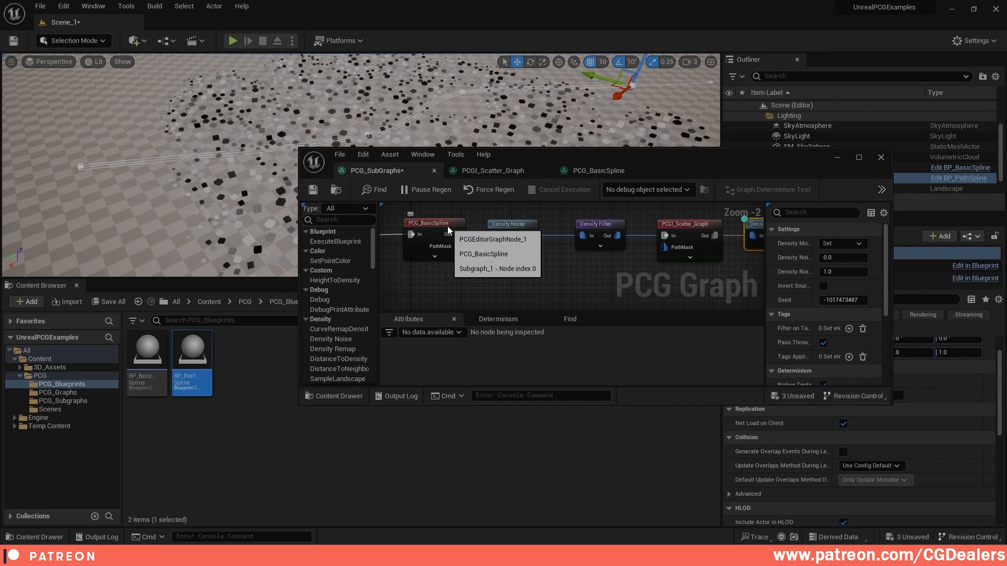
scroll(449, 228, "up", 2)
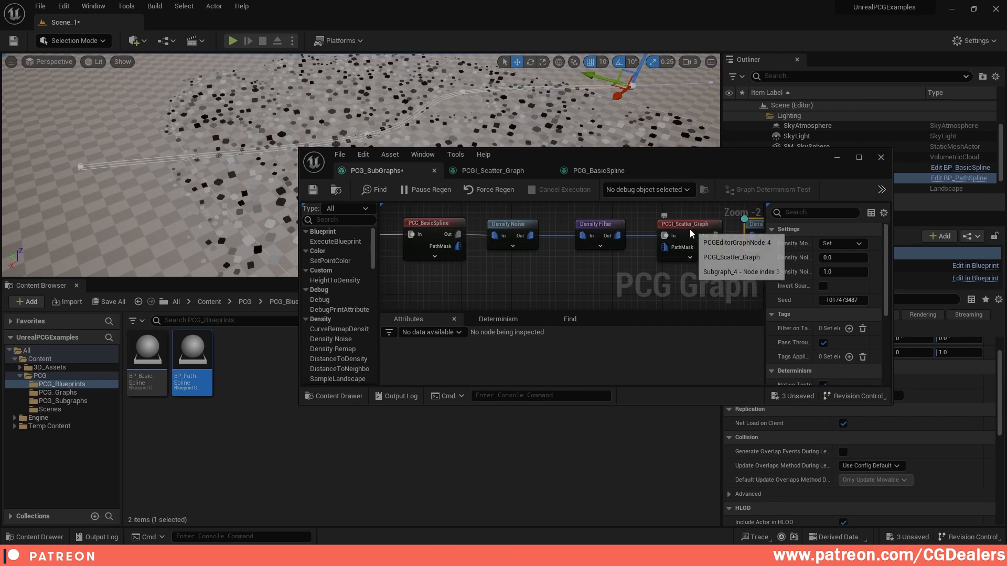
right_click_drag(465, 256, 458, 245)
left_click_drag(451, 234, 668, 238)
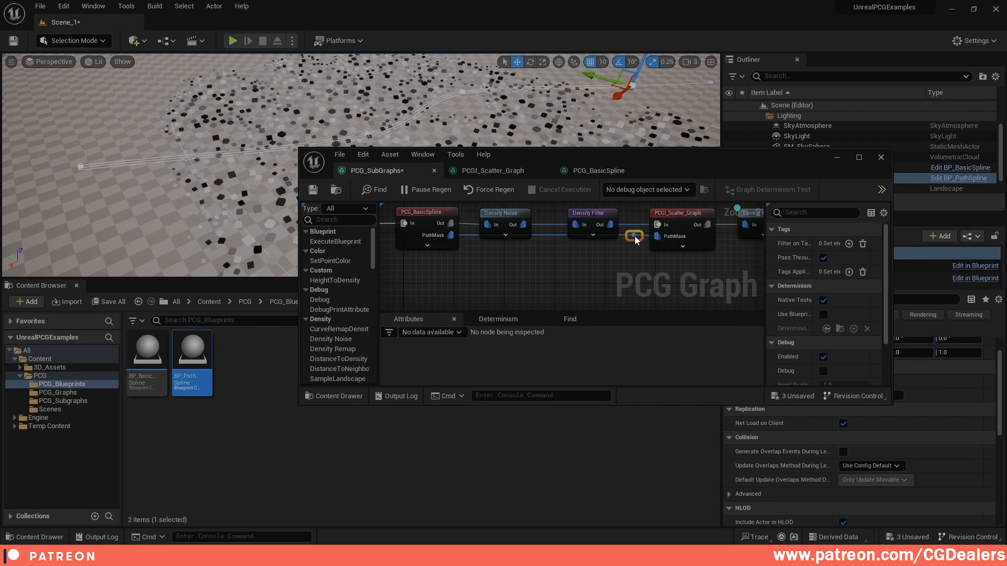
Route the PathMask connection below the density nodes using two reroute points
double_click(625, 269)
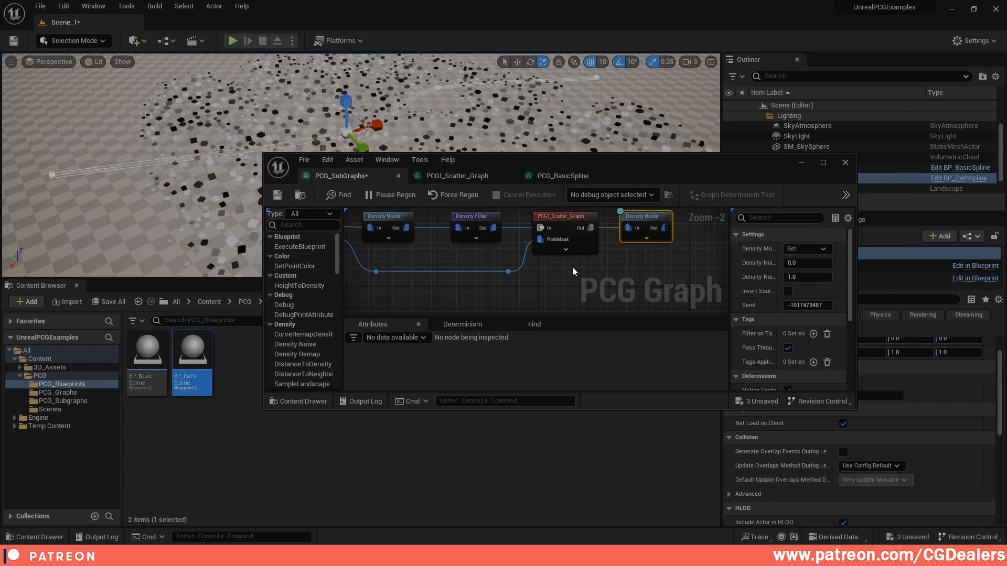
right_click_drag(609, 278, 628, 275)
left_click_drag(562, 280, 552, 280)
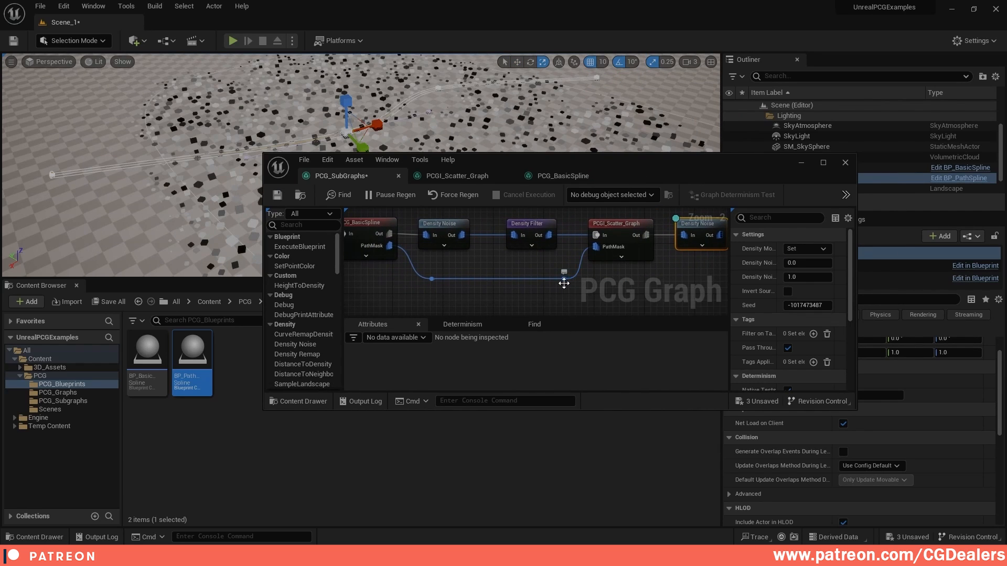
Save the PCG_SubGraphs graph and minimise its editor to reveal the level viewport
left_click_drag(531, 162, 485, 209)
left_click_drag(194, 152, 445, 152, "alt")
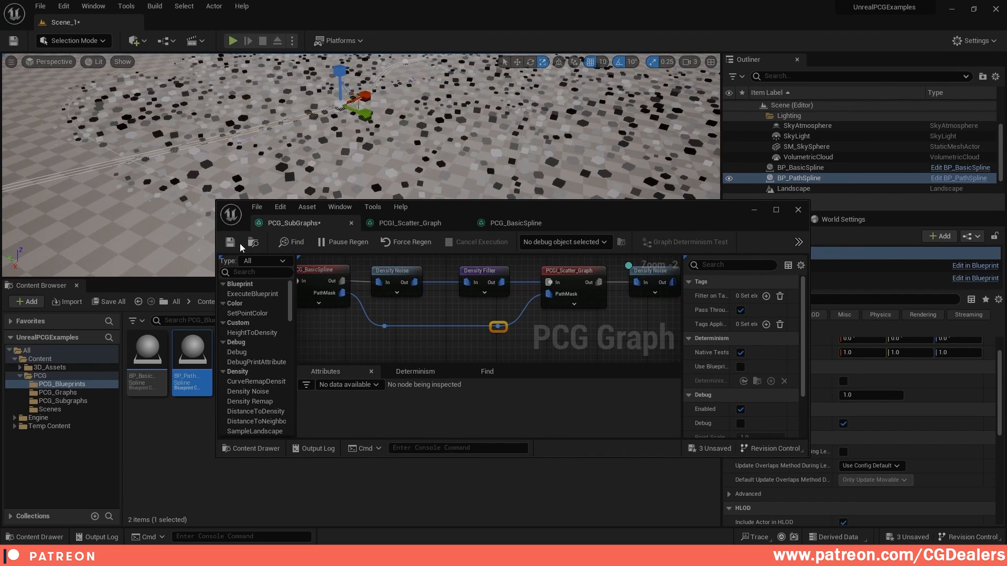
left_click(753, 210)
Widen the BP_PathSpline path by scaling its spline points sideways in the level
mouse_move(451, 156)
right_mouse_down()
mouse_move(452, 84)
mouse_move(461, 147)
mouse_move(451, 156)
right_mouse_up()
left_click_drag(476, 172, 504, 146)
left_click(482, 104)
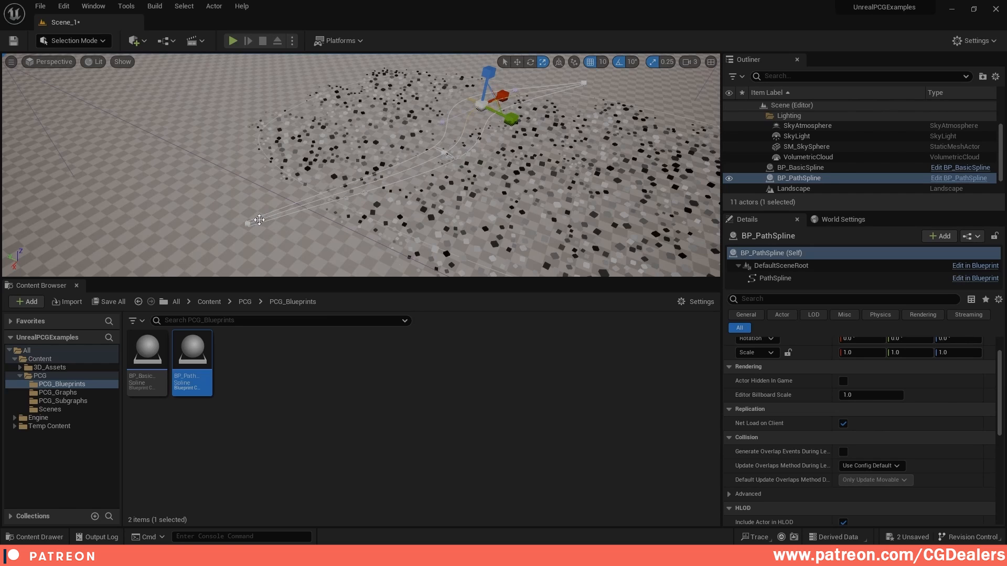
left_click(259, 221)
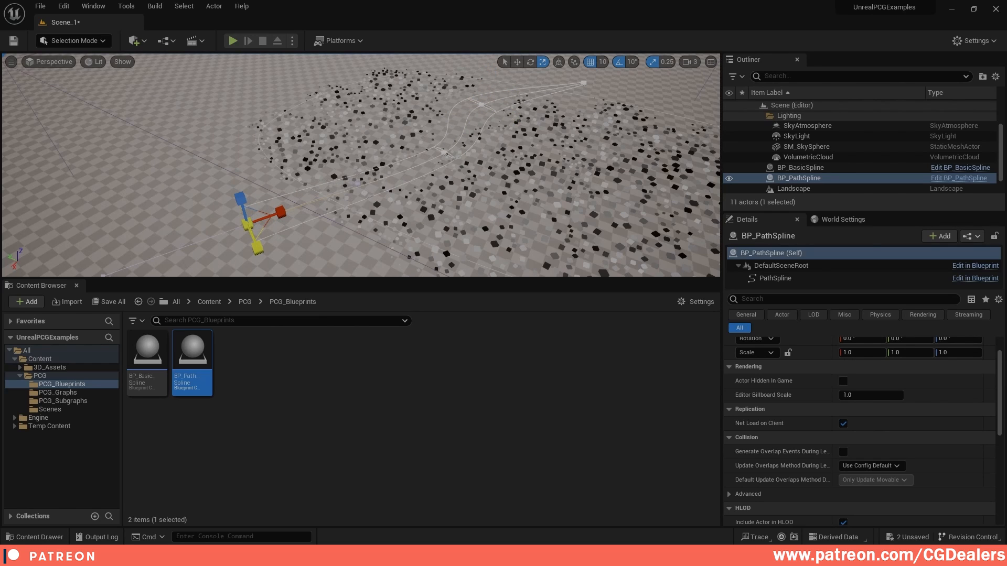
right_click_drag(312, 163, 378, 204)
left_click(484, 143)
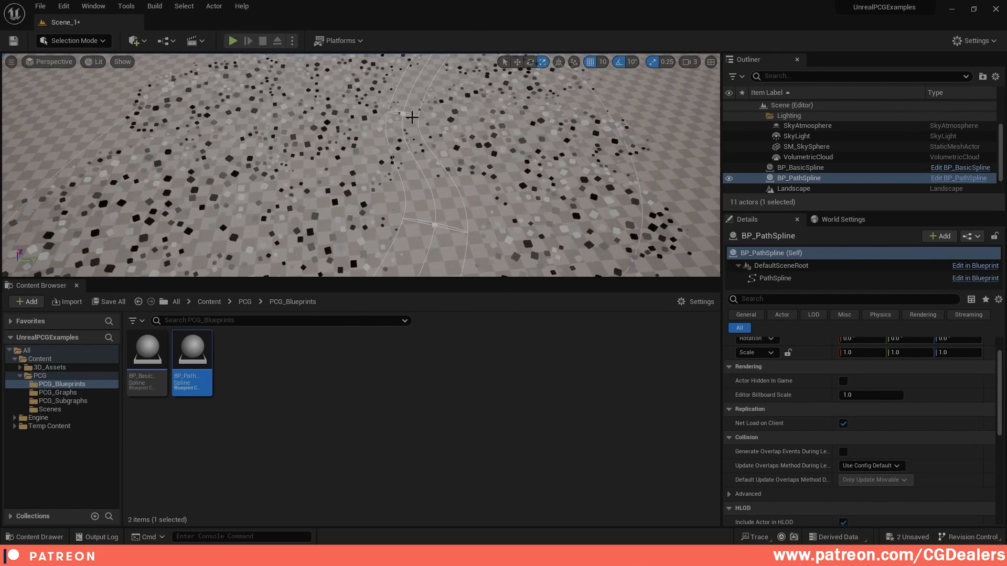
left_click(407, 115)
left_click_drag(370, 109, 367, 109)
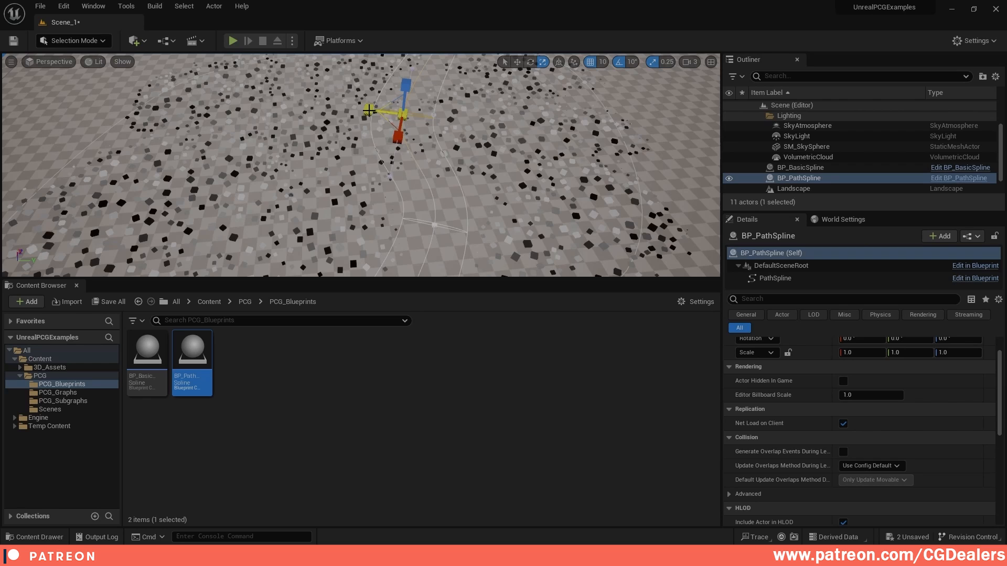
right_click_drag(443, 155, 440, 131)
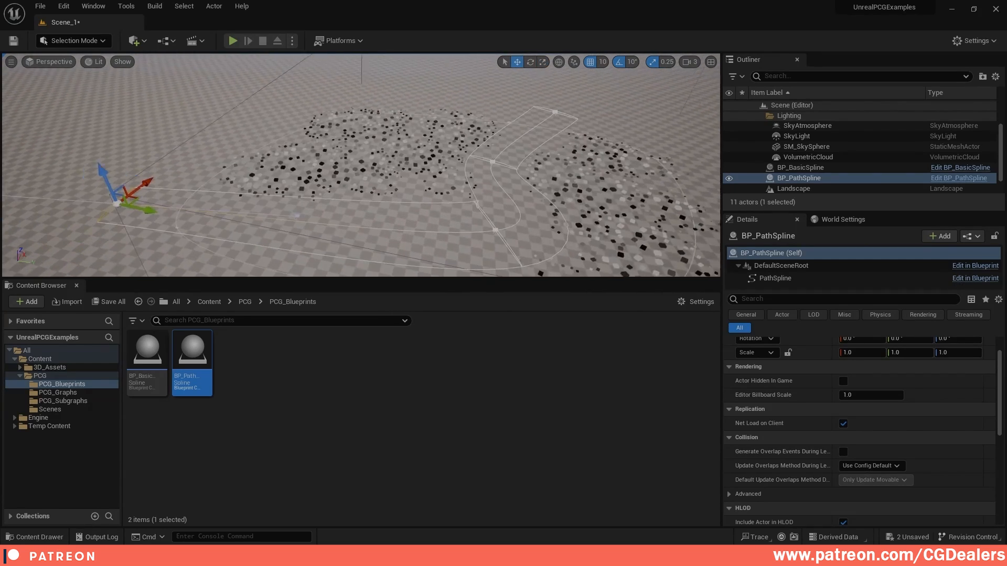
Move the two middle points of the BP_PathSpline sideways to reshape the path through the scattered points
right_click_drag(388, 188, 372, 188)
left_click(512, 164)
left_click_drag(542, 170, 511, 166)
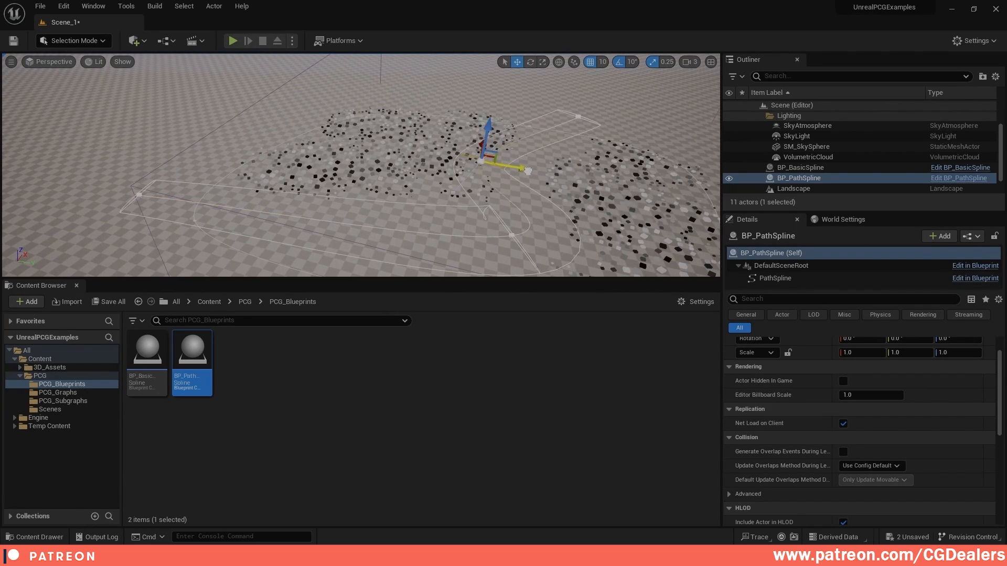
left_click(512, 238)
left_click_drag(543, 248, 394, 214)
Adjust the far bend of the BP_PathSpline by shifting its second-to-last point and far end point sideways
left_click(480, 160)
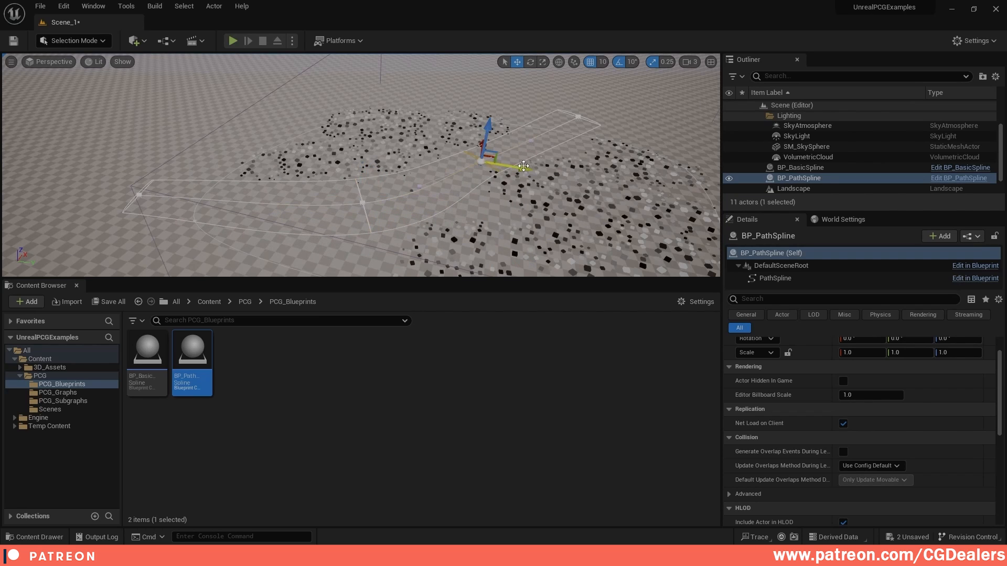
left_click_drag(519, 168, 600, 183)
left_click(576, 113)
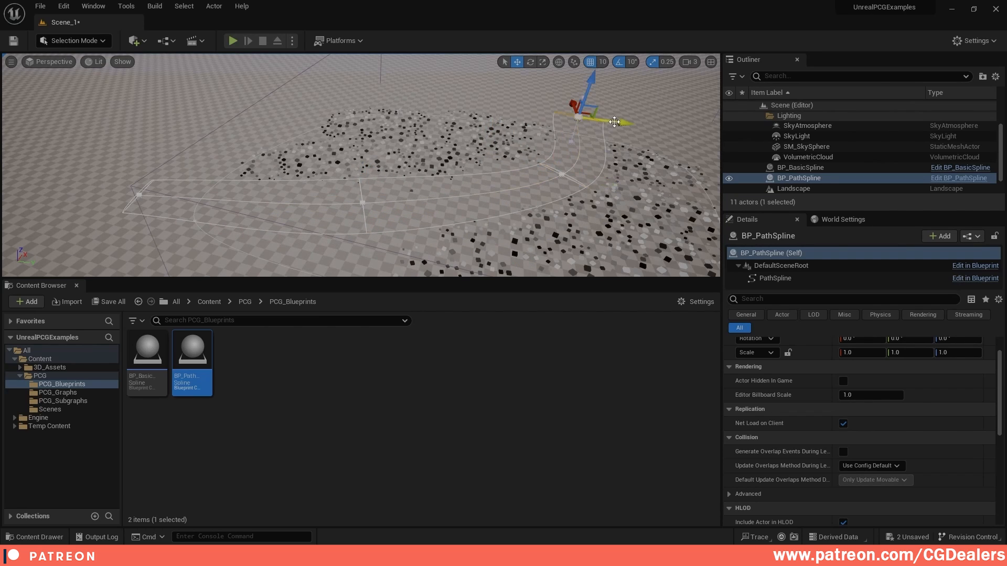
left_click_drag(606, 121, 549, 119)
left_click(561, 175)
left_click_drag(605, 186, 523, 161)
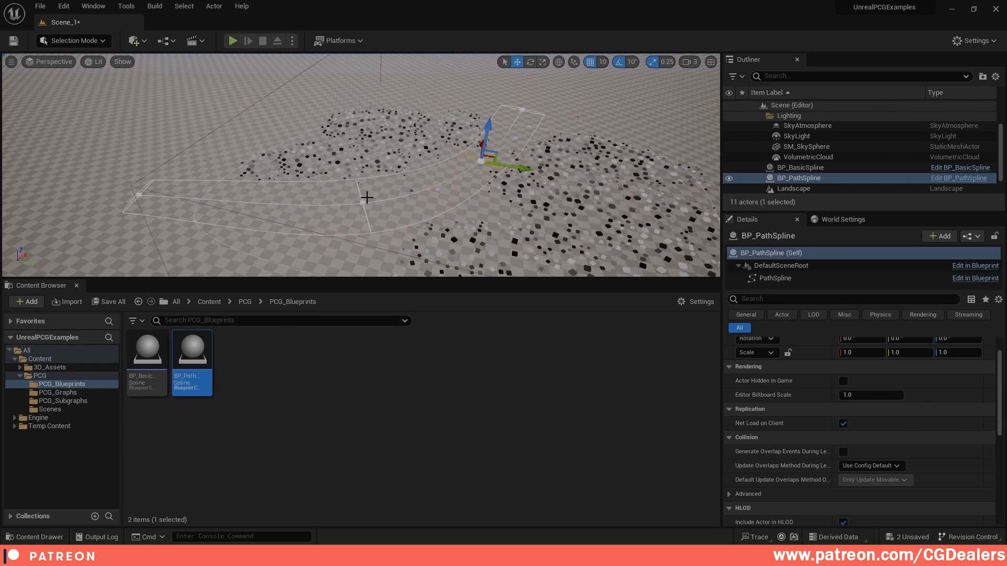
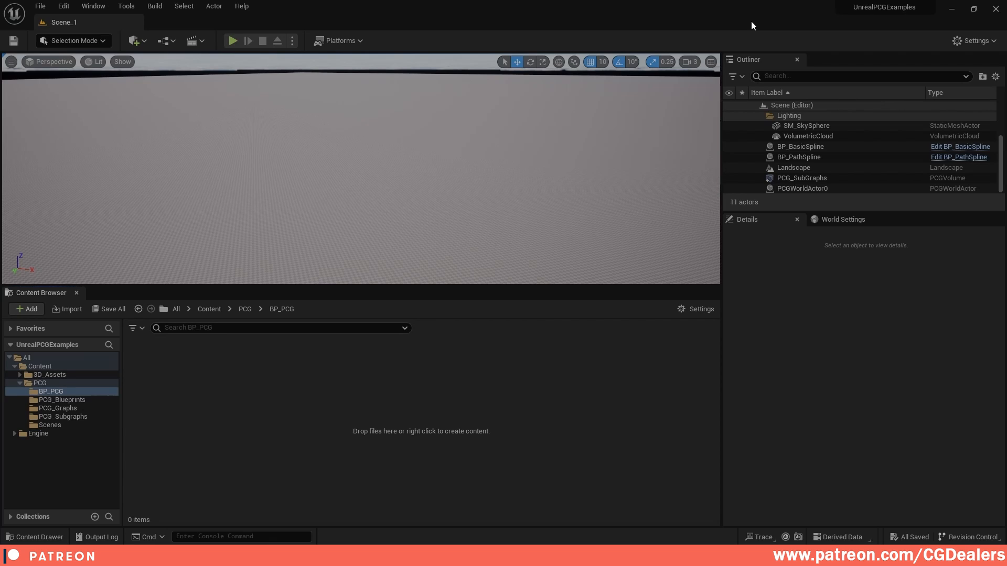
Create an Actor blueprint class named BP_PCG in the BP_PCG folder
right_click(271, 385)
left_click(332, 223)
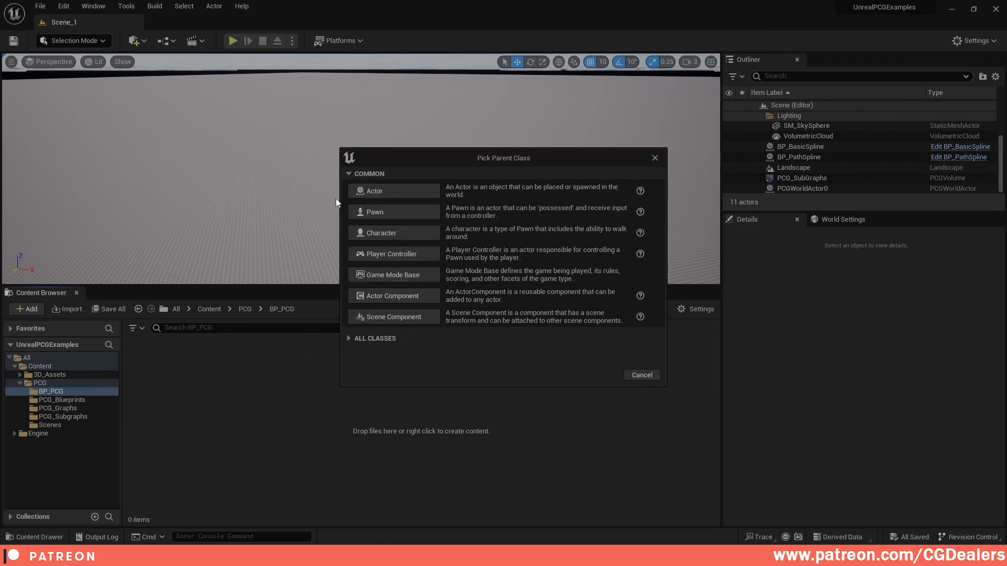
left_click(388, 192)
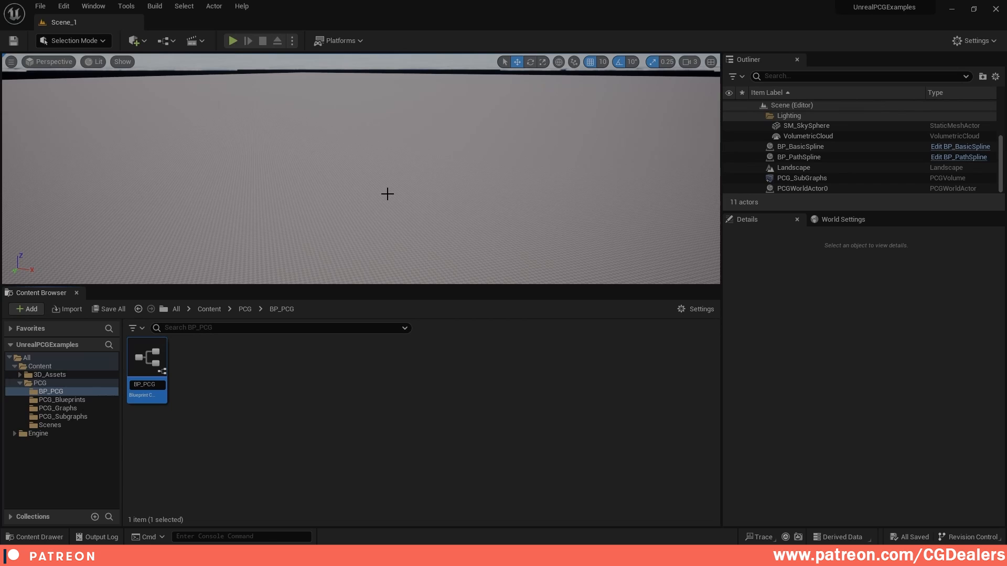
type("BP_PCG")
key("Return")
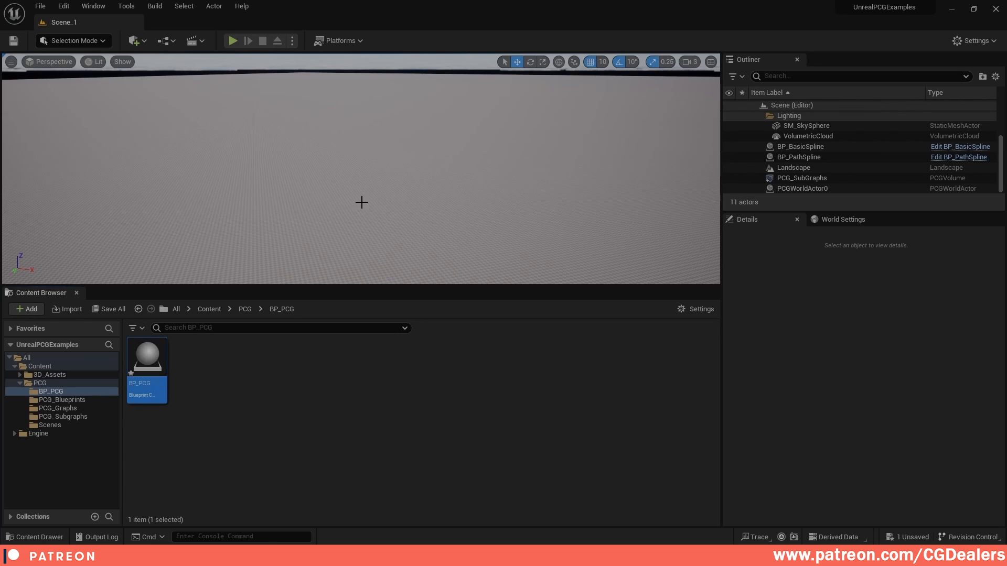
Open the BP_PCG blueprint for editing and save it
double_click(146, 362)
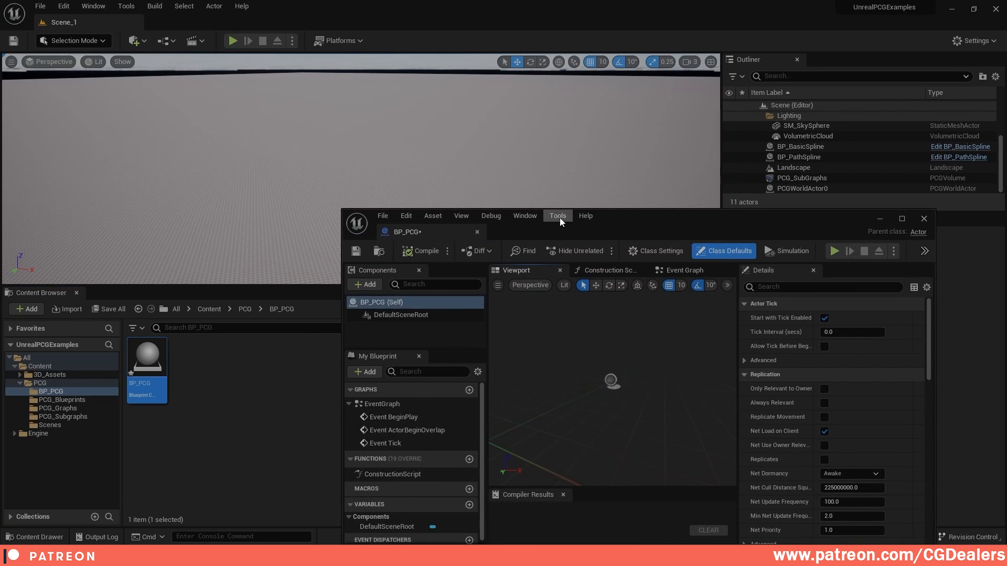
left_click_drag(518, 151, 505, 135)
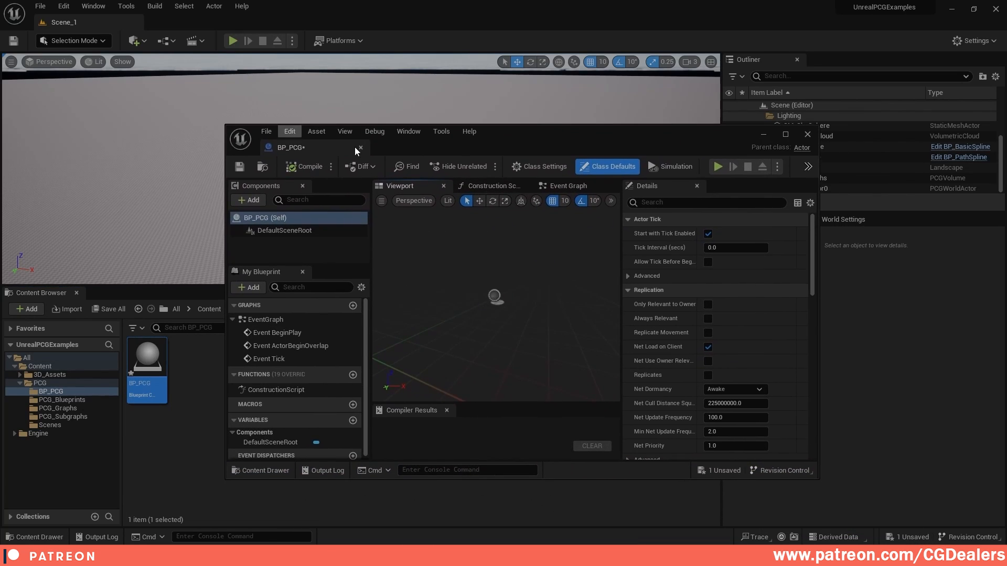
left_click(242, 166)
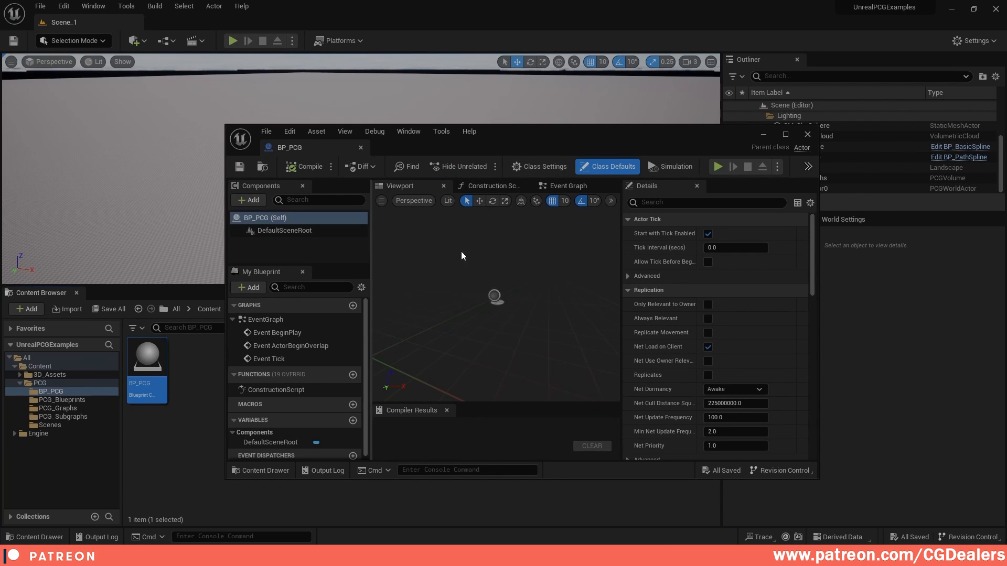
Add a PCG component to the BP_PCG blueprint, keeping its default name, and select it
left_click(248, 200)
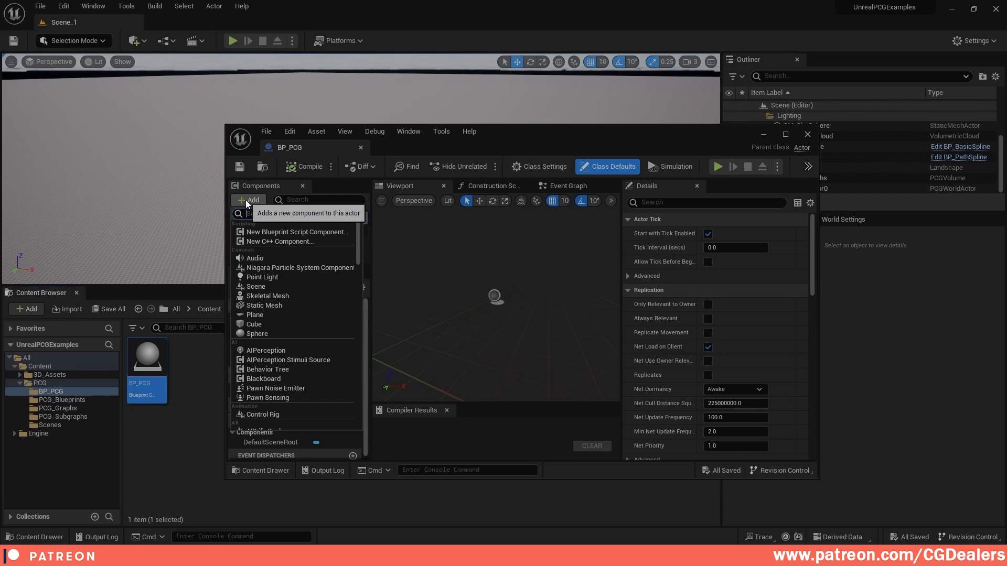
type("pcg")
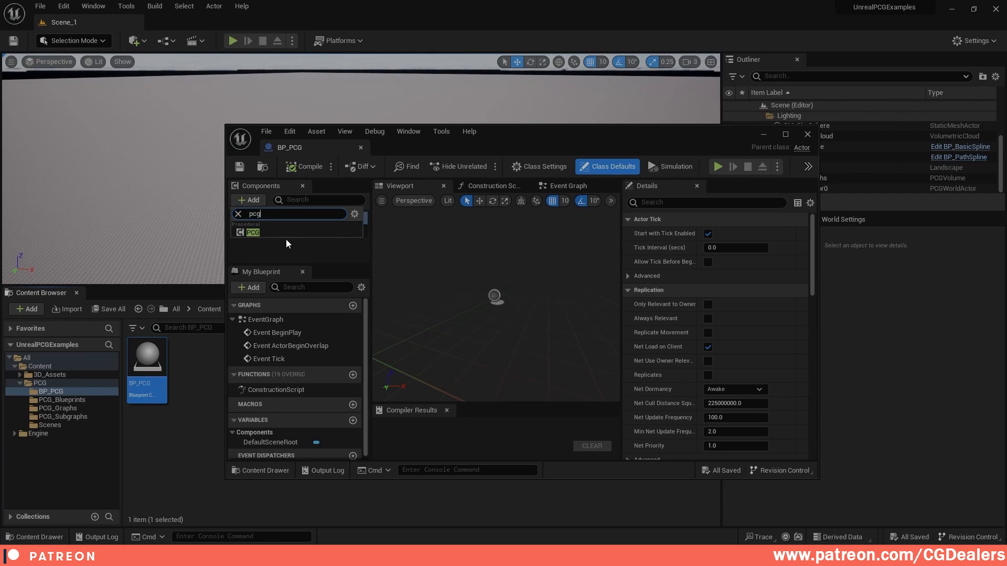
left_click(242, 232)
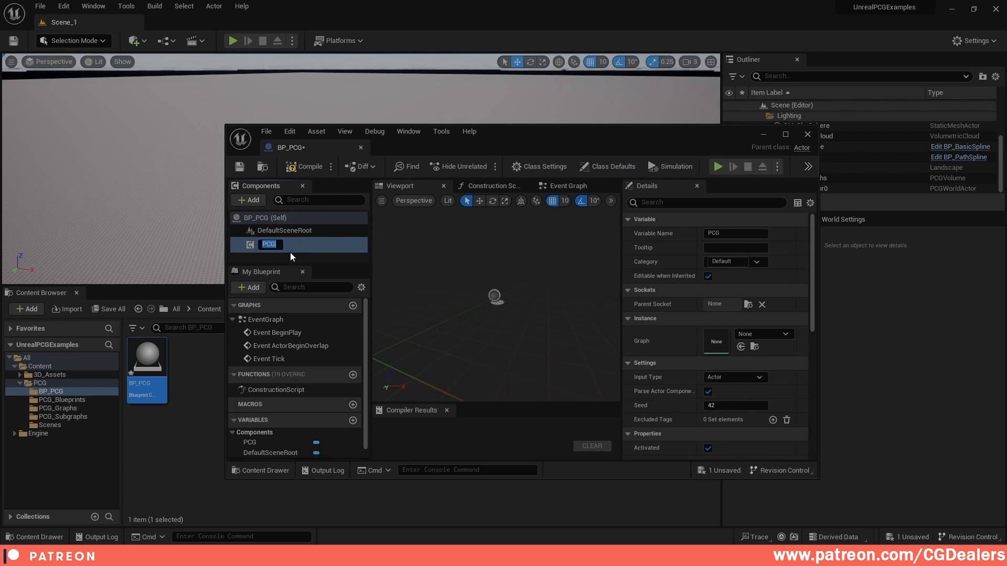
left_click(297, 253)
left_click(275, 244)
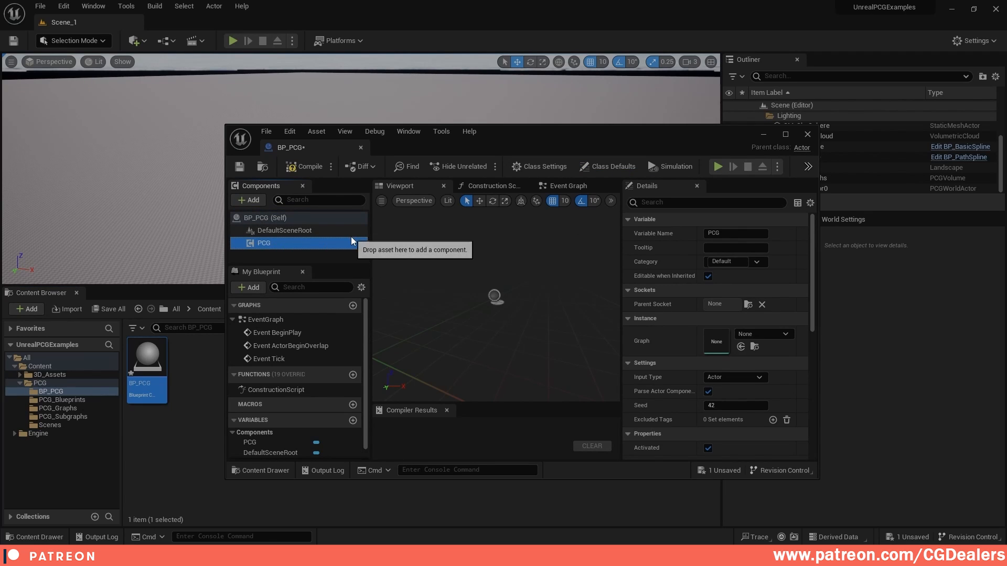
left_click_drag(574, 136, 564, 125)
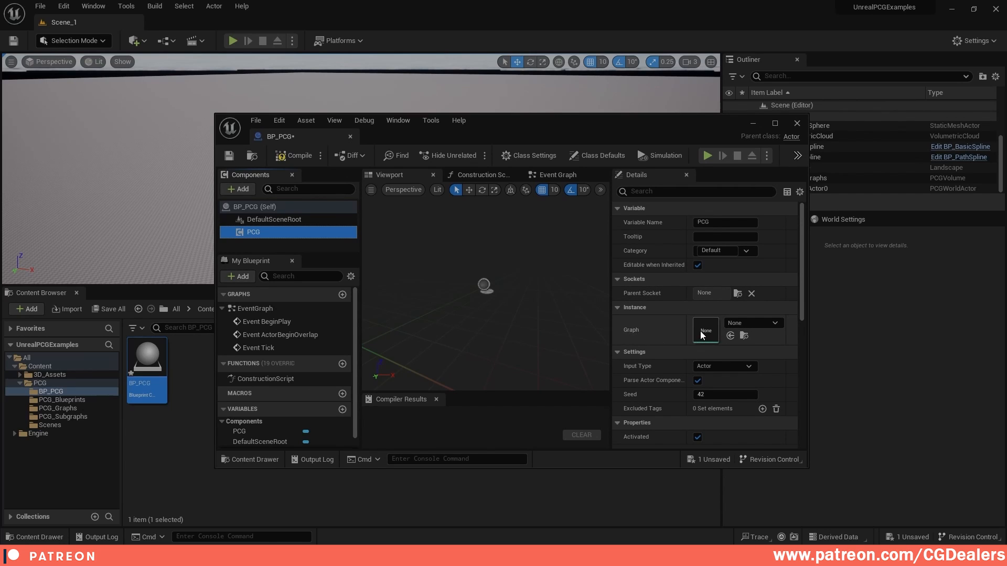
Assign PGC_BasicGraph from the PCG_Graphs folder as the PCG component's graph
left_click(66, 407)
left_click_drag(508, 129, 642, 129)
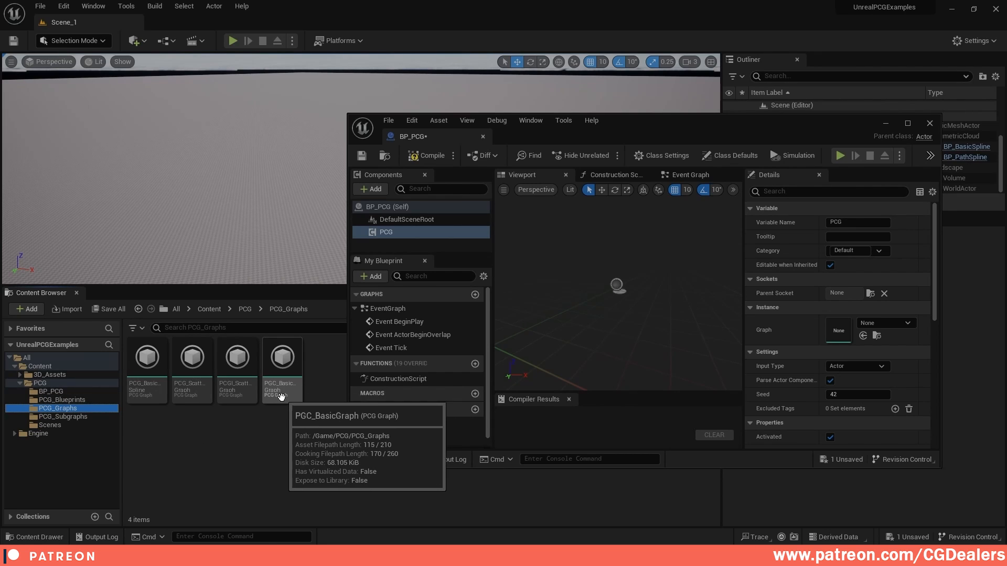
left_click_drag(282, 396, 845, 331)
Compile and save the BP_PCG blueprint
left_click_drag(701, 136, 665, 160)
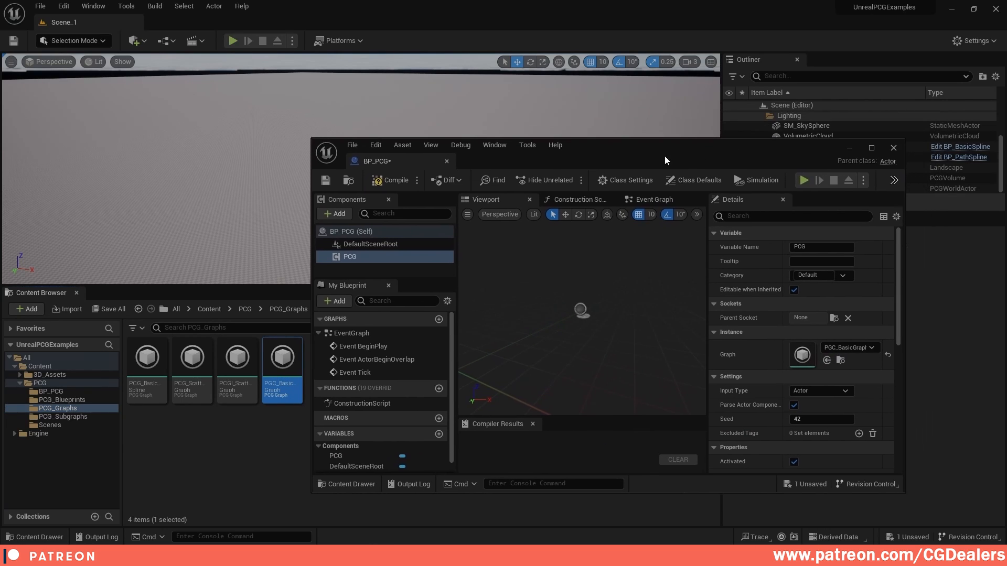
left_click(396, 181)
left_click(325, 181)
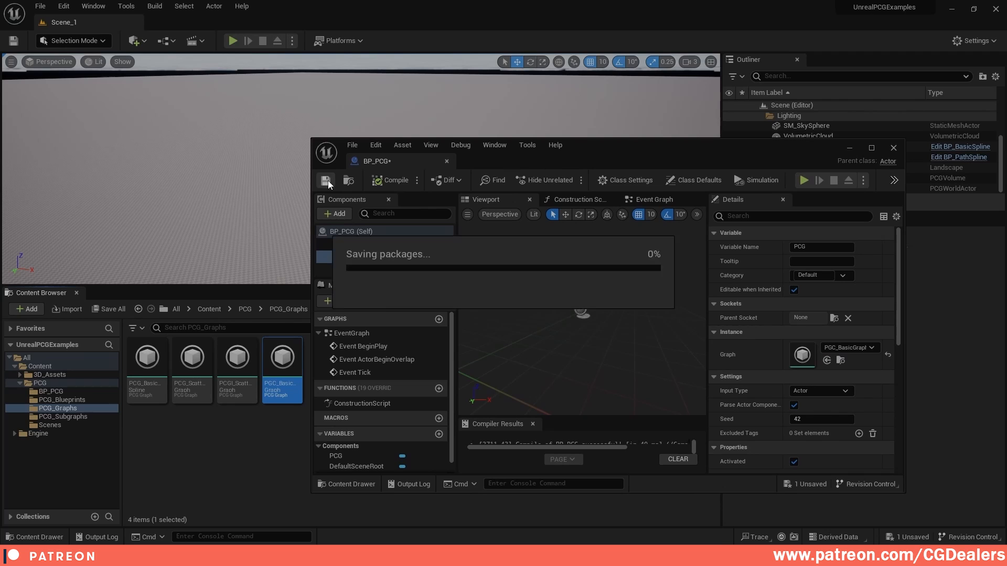
Place the BP_PCG blueprint from the BP_PCG folder into the level and bring its editor back into view
left_click(75, 392)
left_click_drag(637, 153, 650, 232)
left_click_drag(147, 362, 339, 190)
left_click_drag(627, 231, 646, 124)
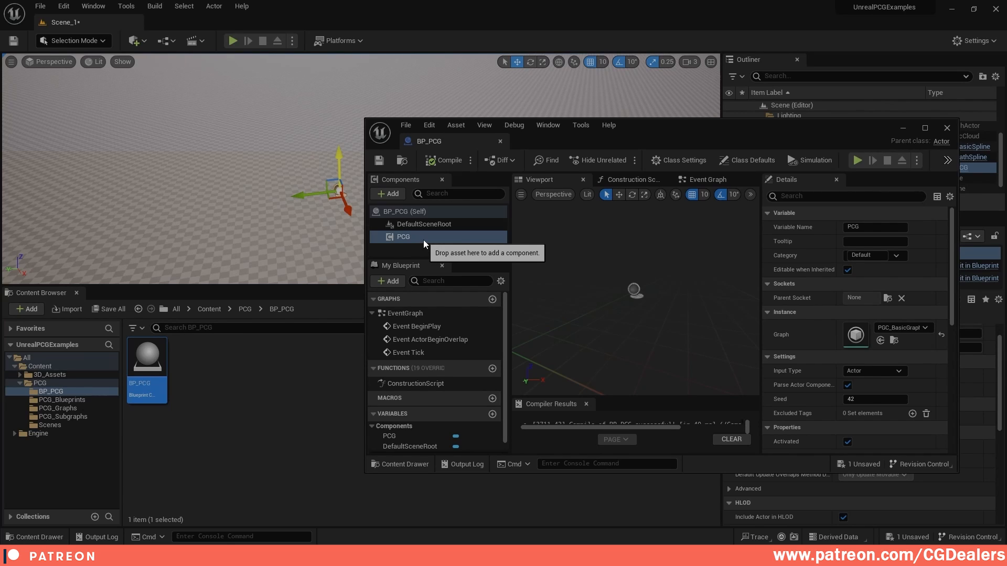
Add a Box Collision component to the BP_PCG blueprint, keeping its default name
left_click(393, 195)
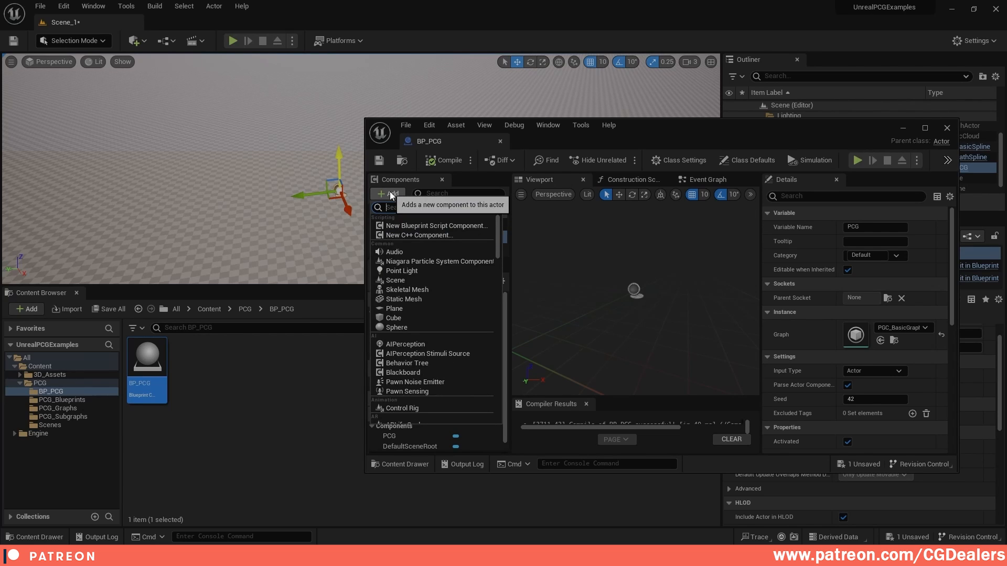
type("box")
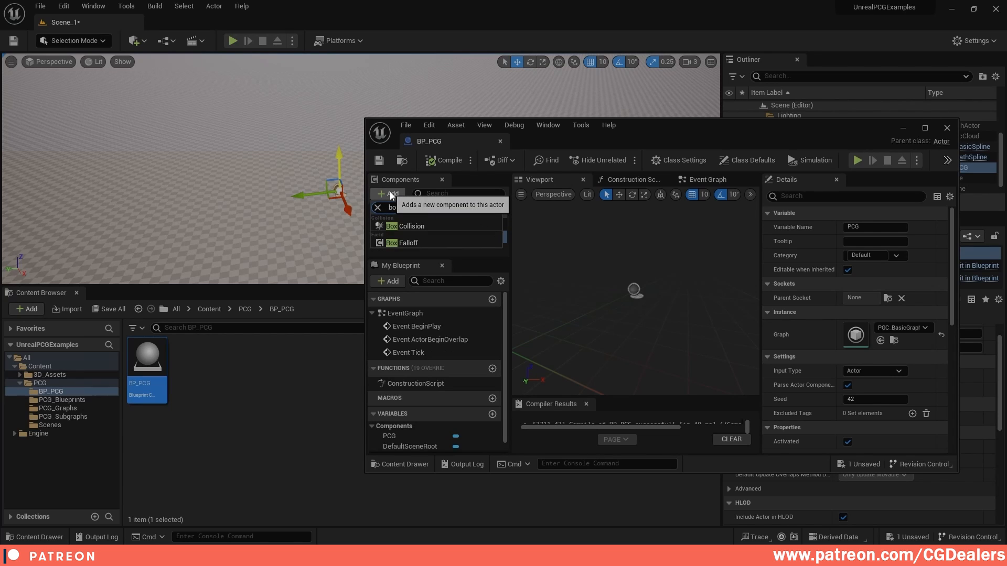
left_click(404, 224)
left_click_drag(663, 125, 676, 116)
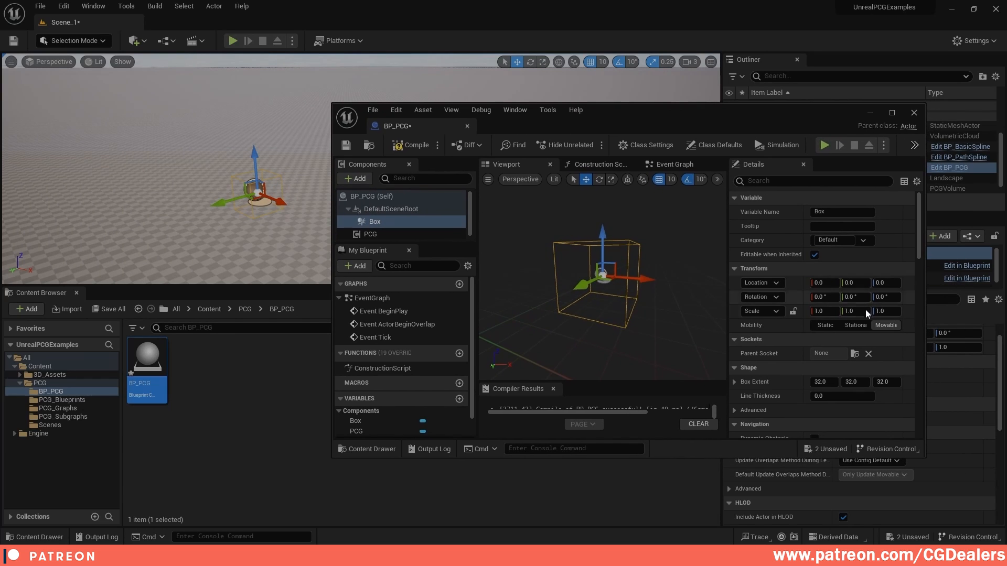
Set the Box component's scale to 200 on all three axes, and compile and save the BP_PCG blueprint
left_click(824, 311)
type("200")
key("Tab")
type("200")
key("Tab")
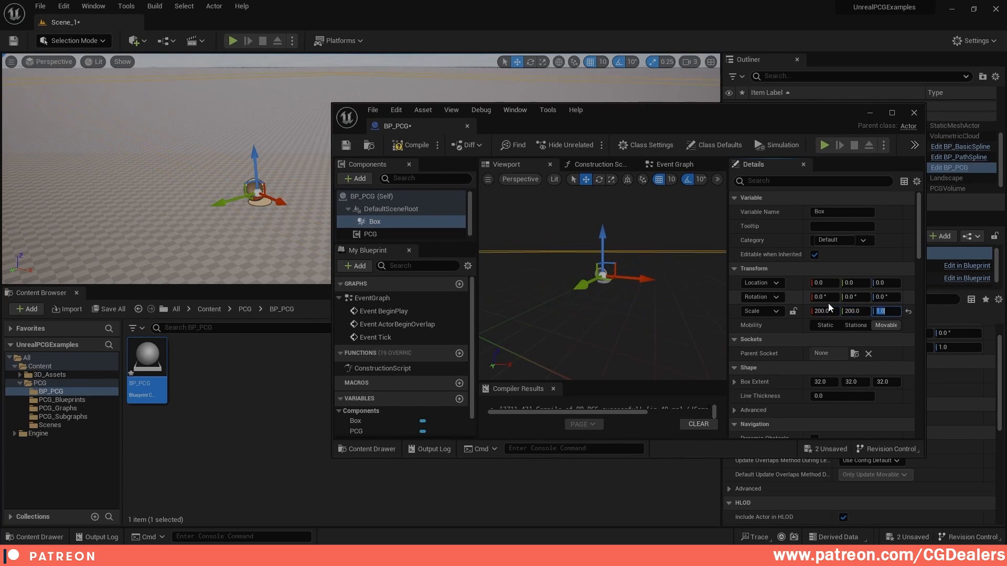
type("200")
key("Return")
left_click(411, 145)
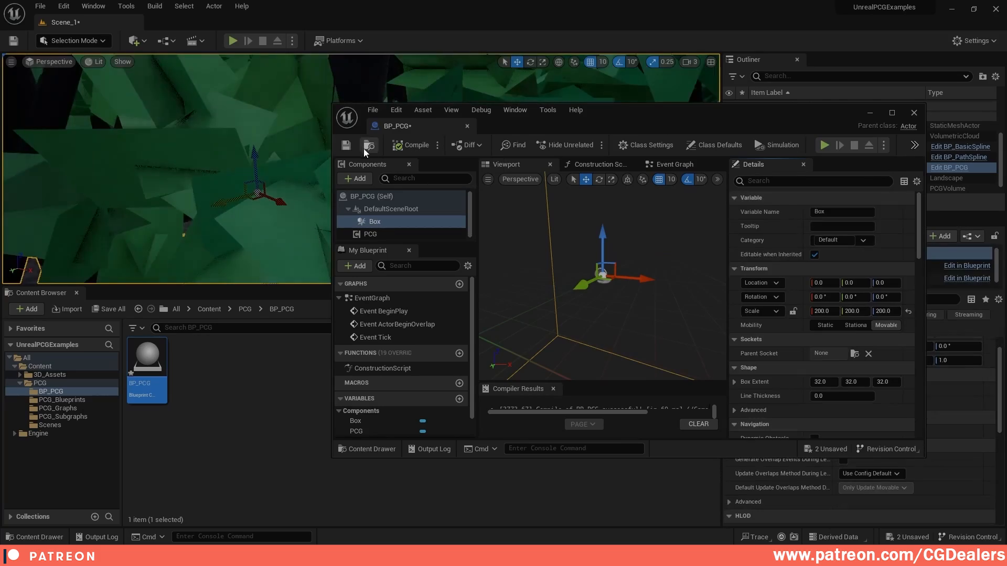
left_click(346, 145)
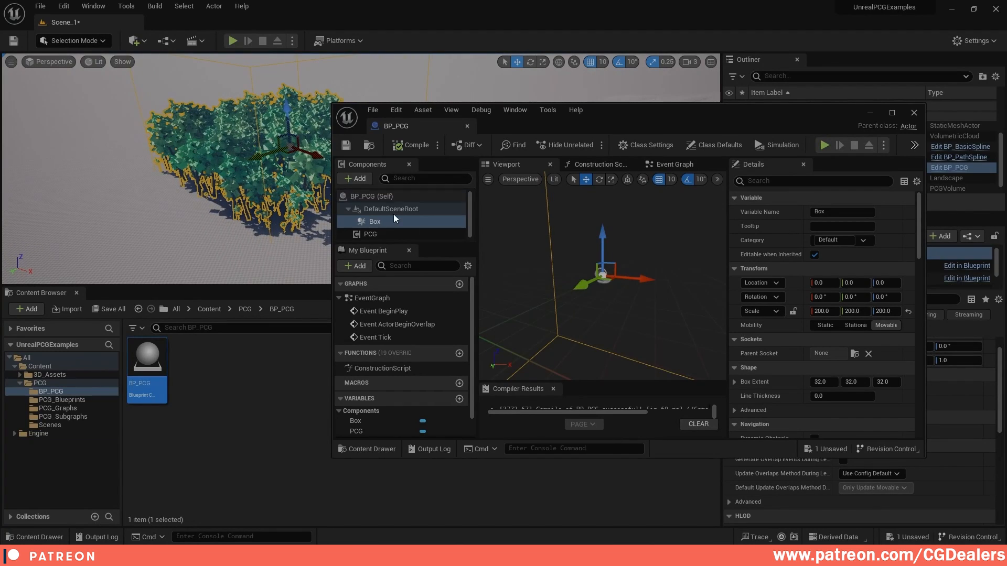
Raise the BP_PCG actor vertically in the level to test how the box height affects the trees
scroll(151, 194, "up", 5)
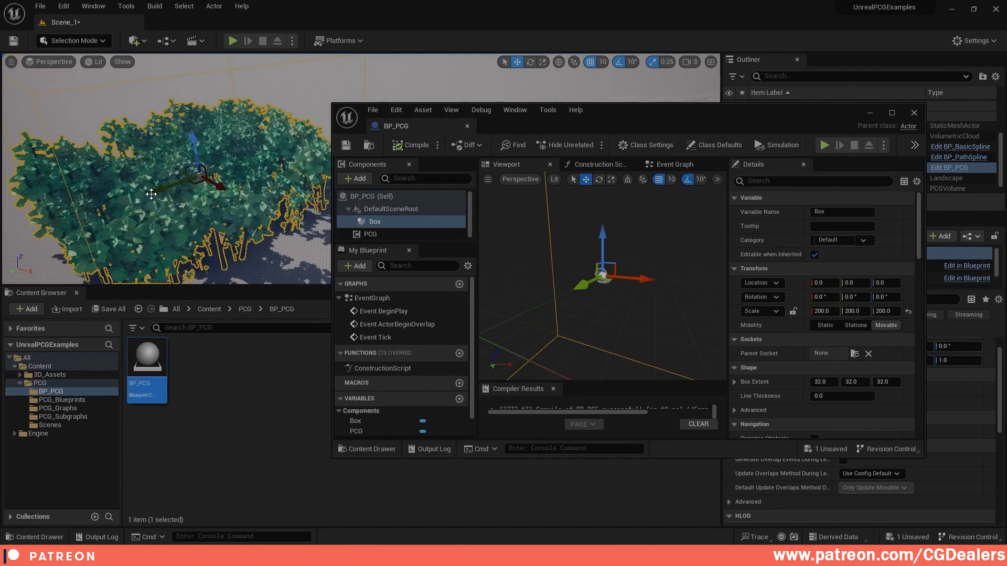
scroll(151, 193, "down", 5)
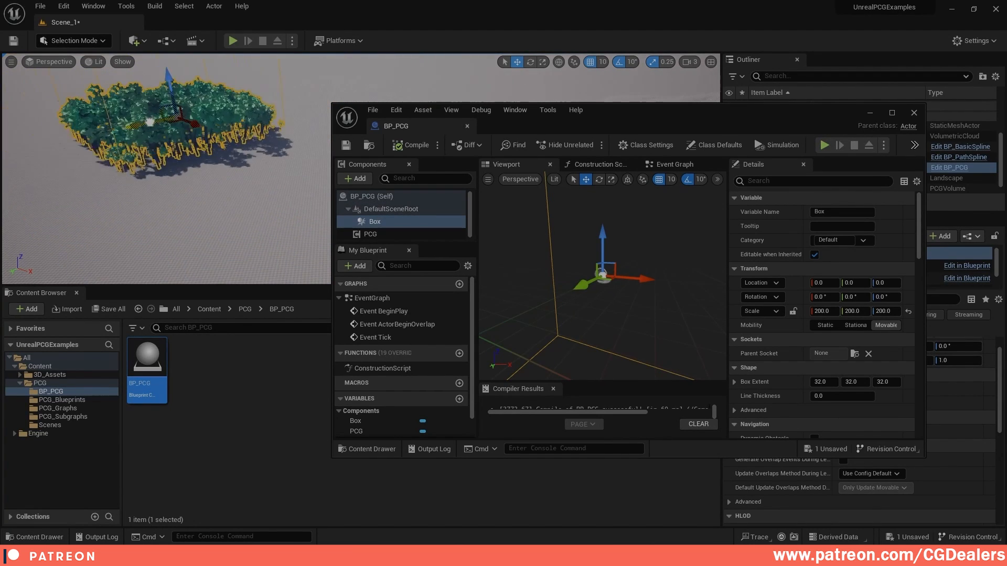
right_click_drag(151, 194, 73, 170)
left_click_drag(255, 134, 251, 84)
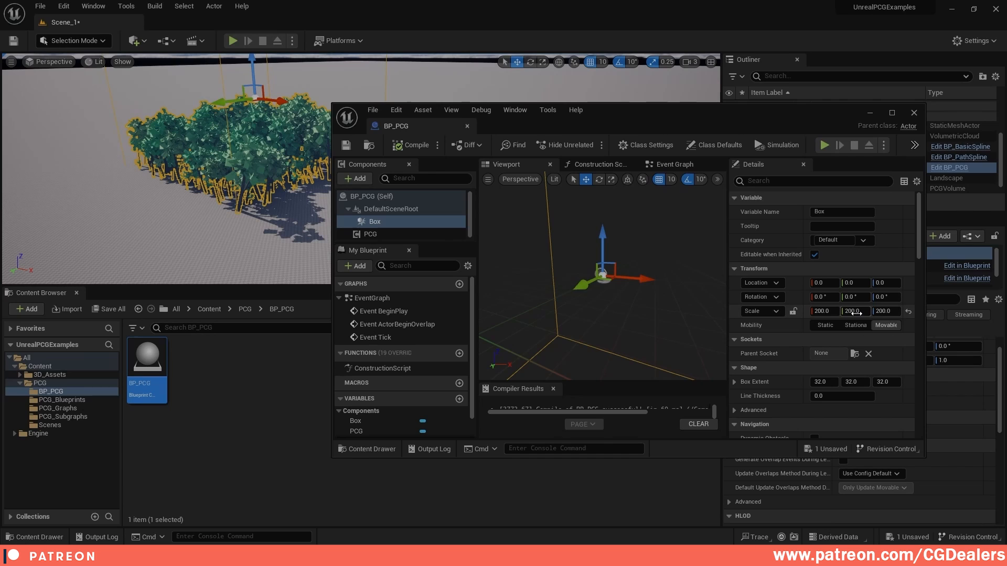
Set the Box component's Z scale to 50 and lower the BP_PCG actor back toward the ground in the level
left_click(856, 313)
type("50")
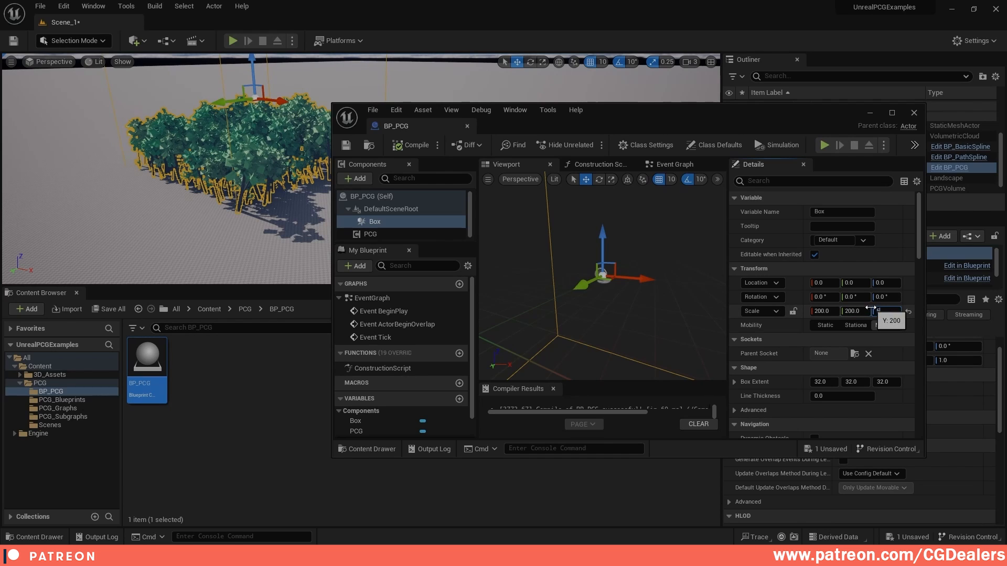
key("Return")
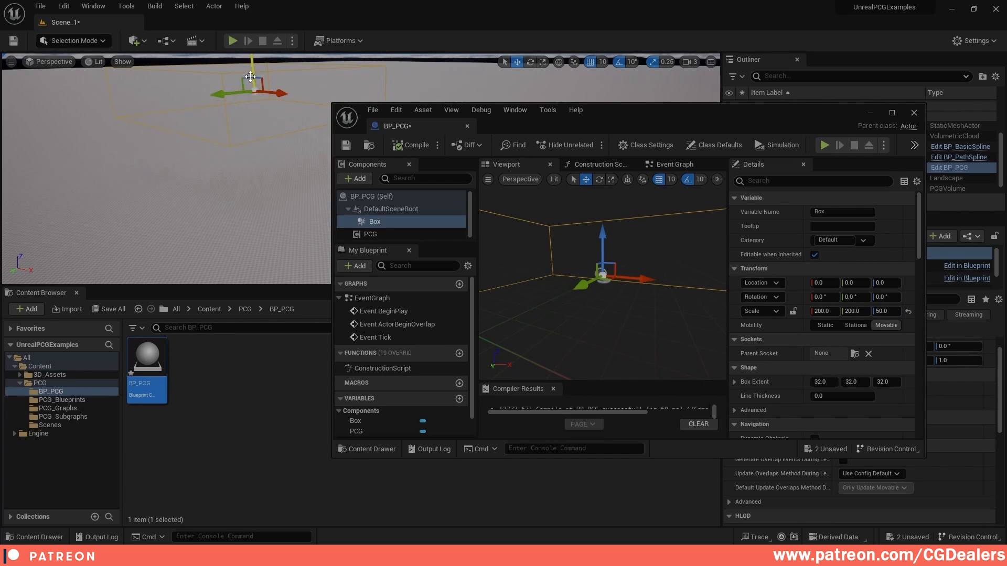
left_click_drag(255, 70, 254, 112)
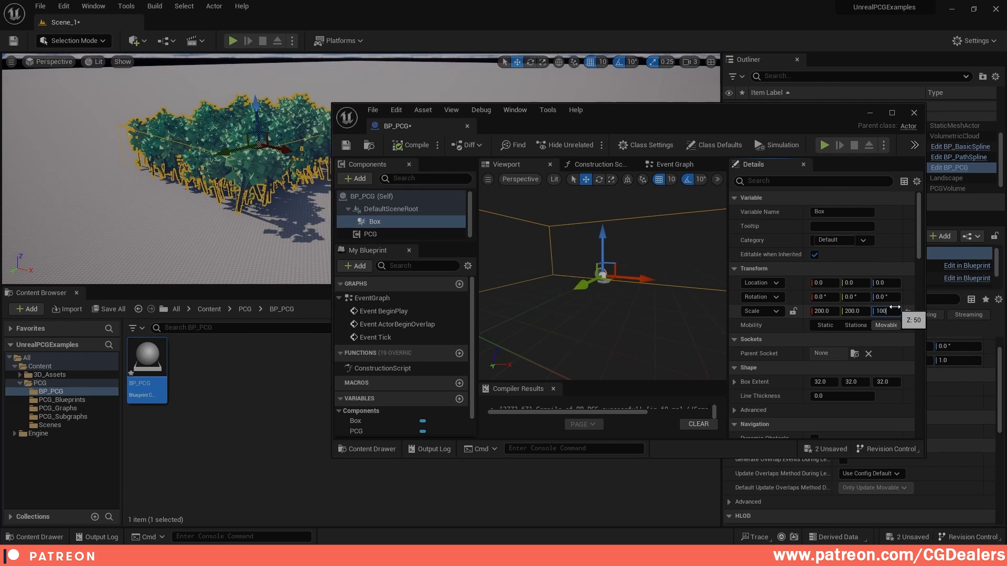
Set the Box component's Z scale to 100, and compile and save the BP_PCG blueprint
key("Return")
left_click(392, 146)
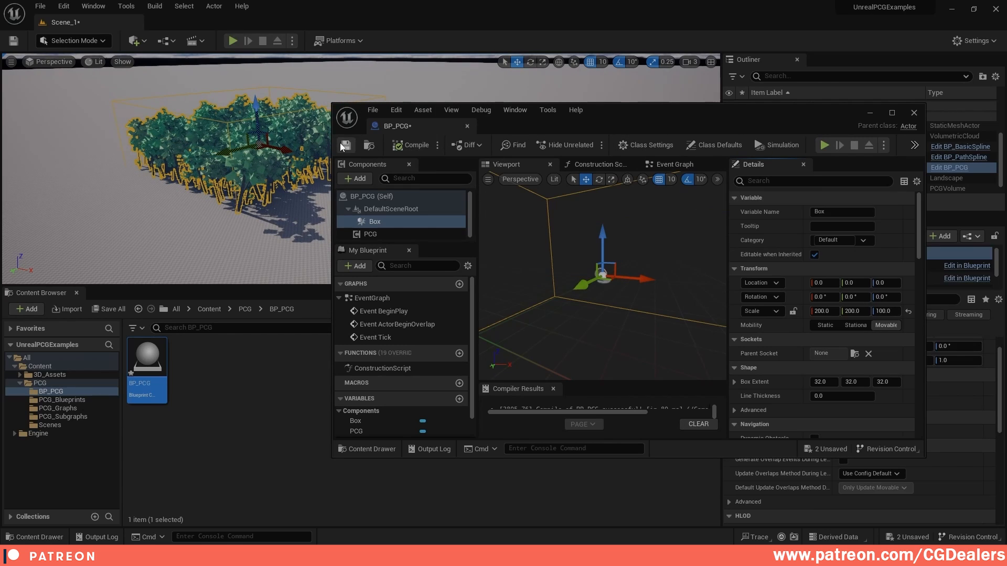
left_click(345, 146)
Add a Sphere component under the Box component, keeping its default name
left_click_drag(659, 107, 672, 131)
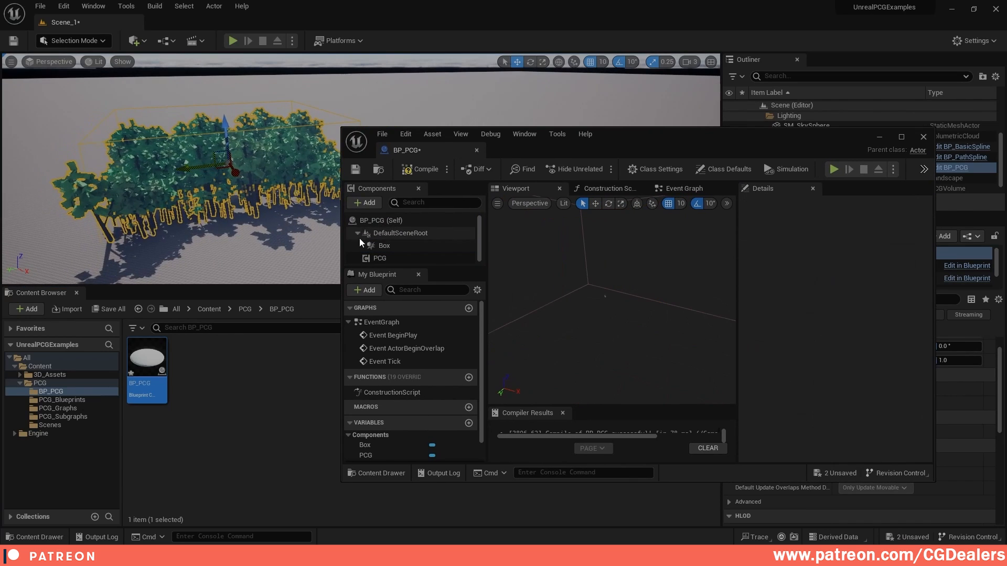
left_click(382, 246)
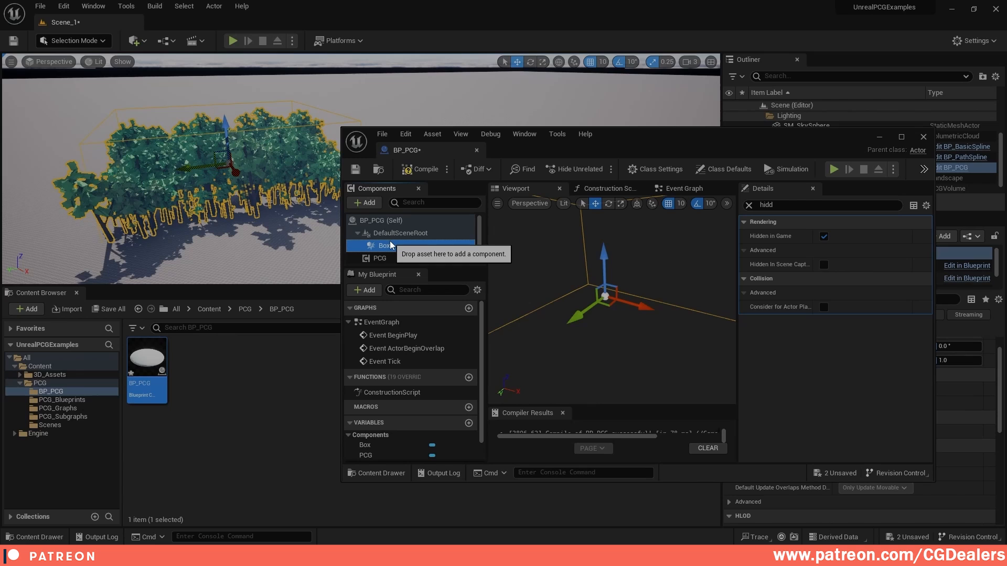
left_click(365, 203)
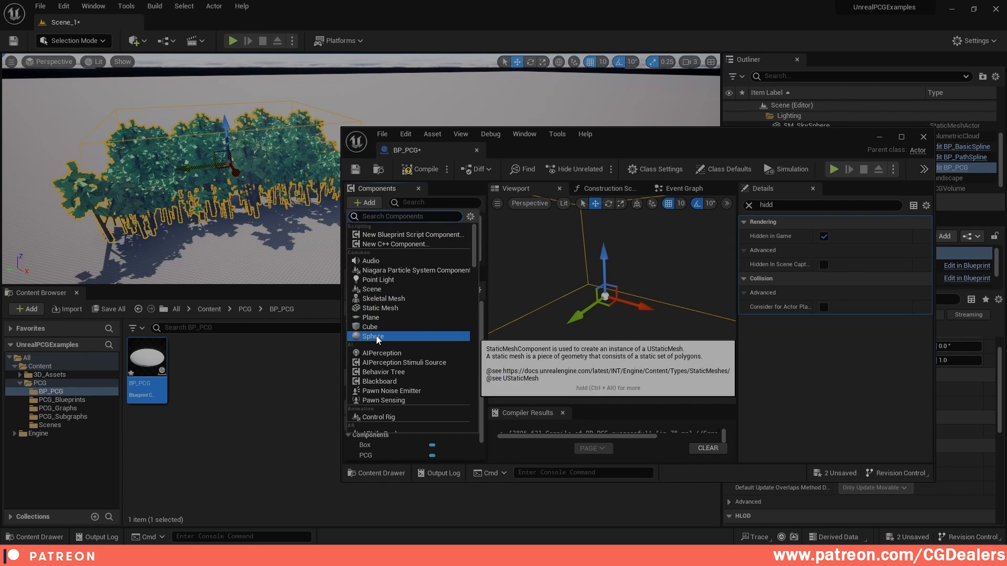
left_click(390, 336)
key("Return")
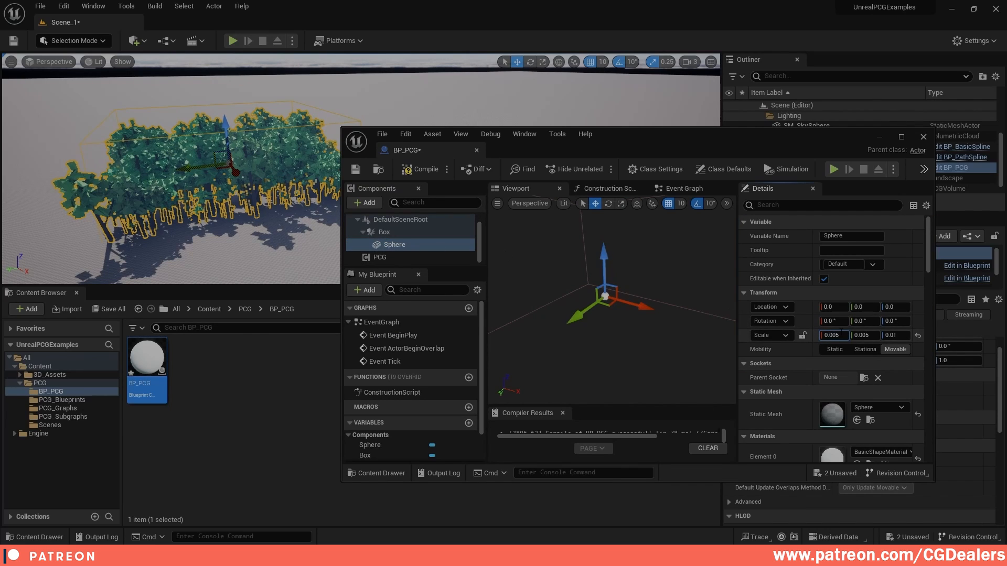
Set the Sphere component's scale to 1 on the X, Y and Z axes
left_click(840, 334)
type("1")
key("Tab")
type("1")
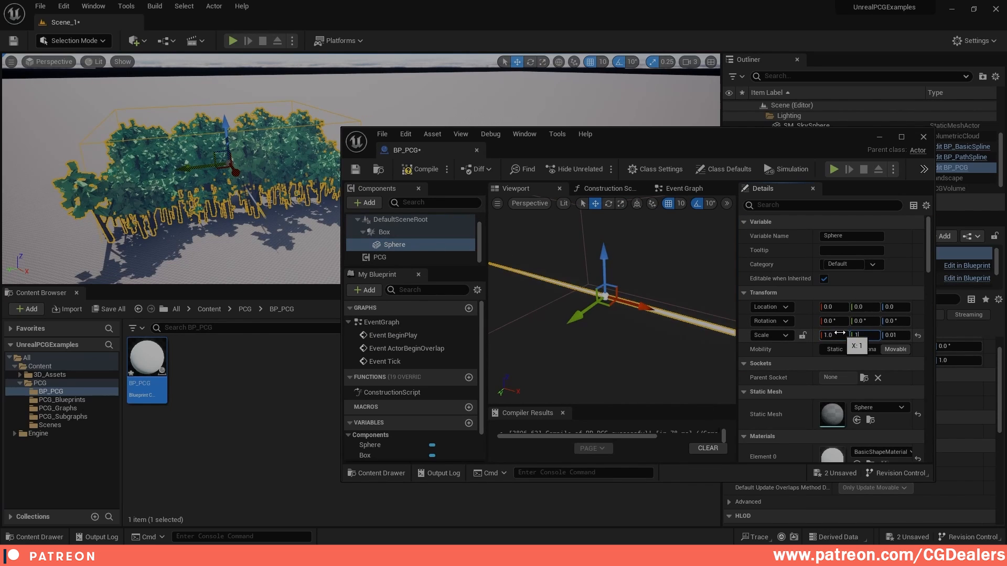
key("Tab")
type("1")
key("Return")
Move the Sphere component along Y to about -149.5, beside the box, and uncover the level viewport
middle_click_drag(413, 119, 362, 134)
right_click_drag(276, 148, 224, 151)
key("f")
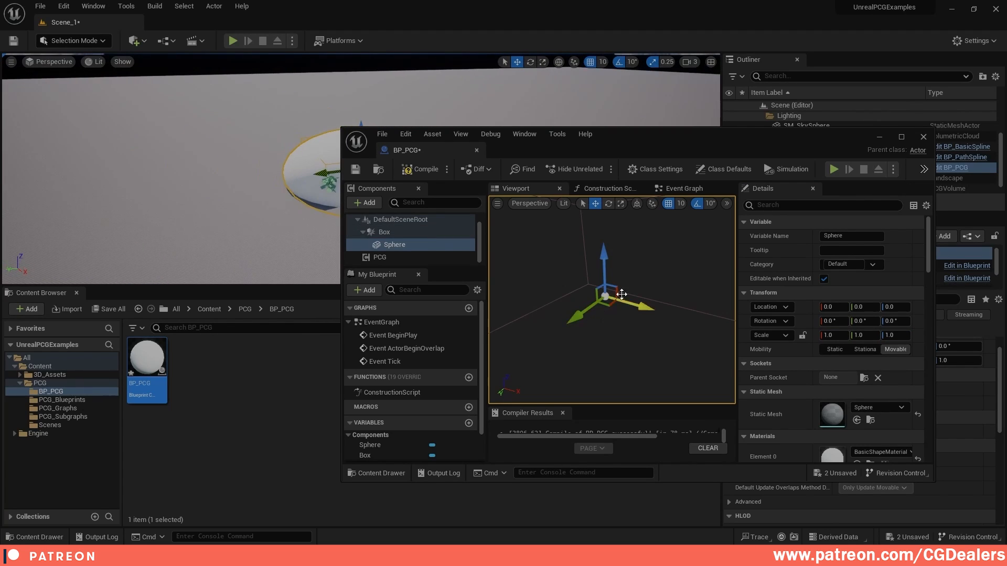
left_click(620, 294)
key("f")
right_click_drag(549, 295, 569, 303)
left_click_drag(564, 313, 624, 252)
left_click_drag(621, 136, 556, 253)
right_click_drag(547, 367, 530, 363)
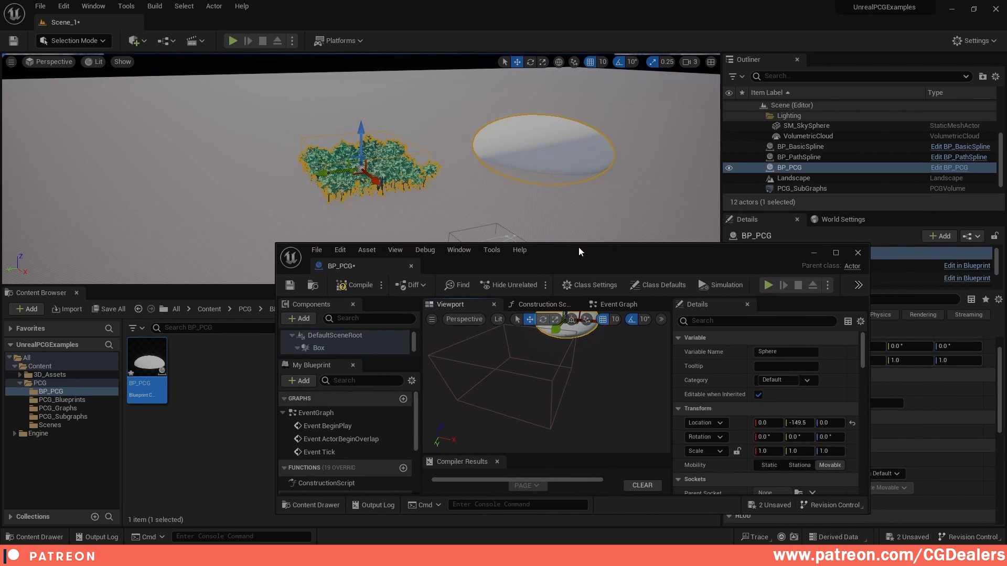
Compile and save the BP_PCG blueprint with the repositioned sphere
mouse_move(577, 220)
right_mouse_down()
mouse_move(613, 194)
mouse_move(603, 183)
mouse_move(629, 173)
mouse_move(587, 209)
right_mouse_up()
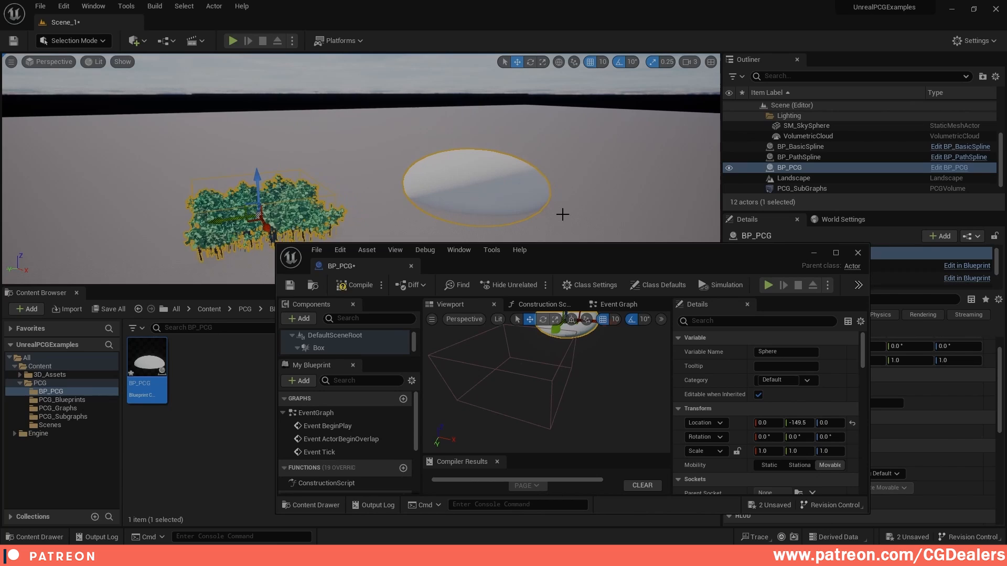
left_click(356, 288)
left_click(296, 285)
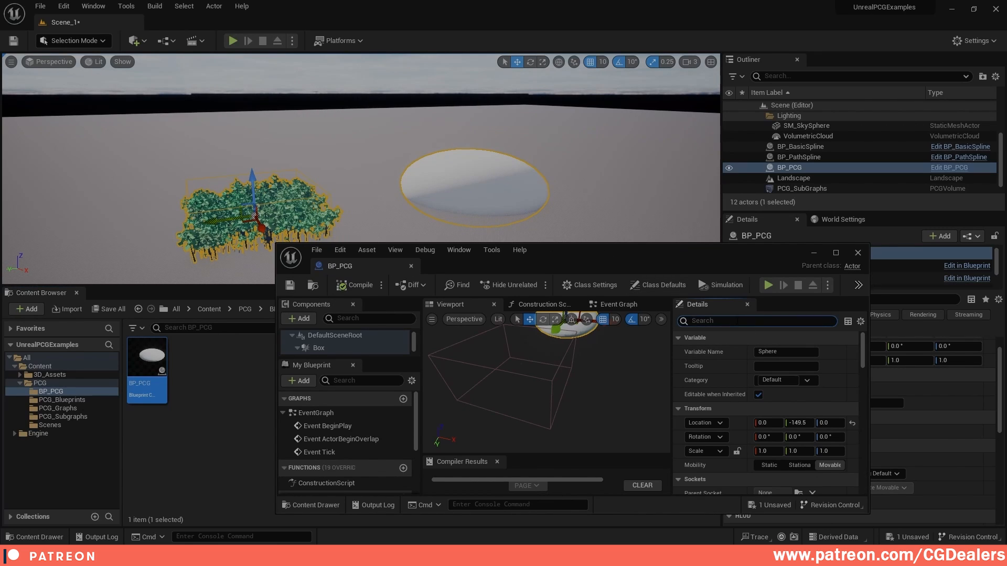
Enable Hidden in Game and Hidden in Scene Capture for the Sphere component, and compile the blueprint
type("hidden")
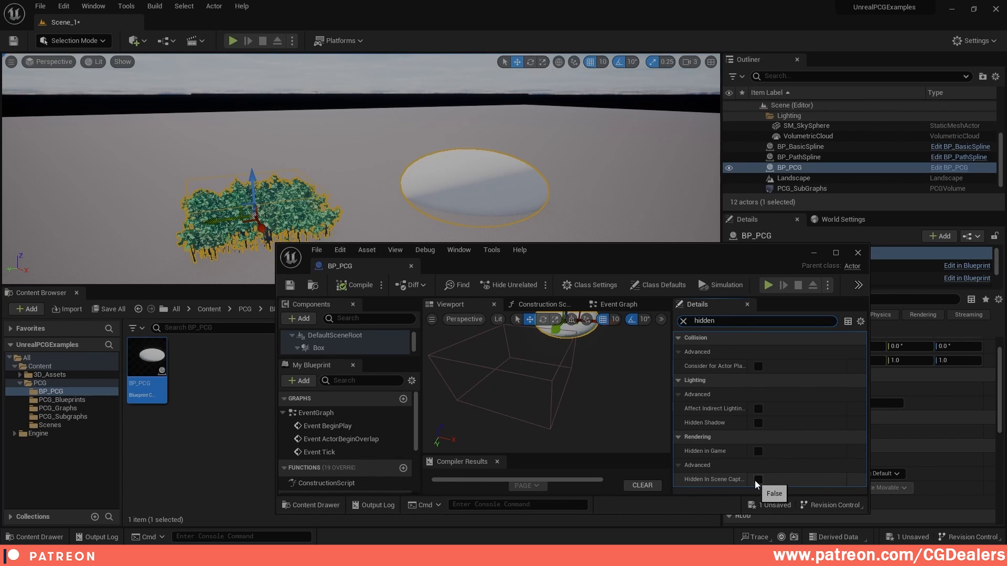
left_click(758, 479)
left_click(758, 451)
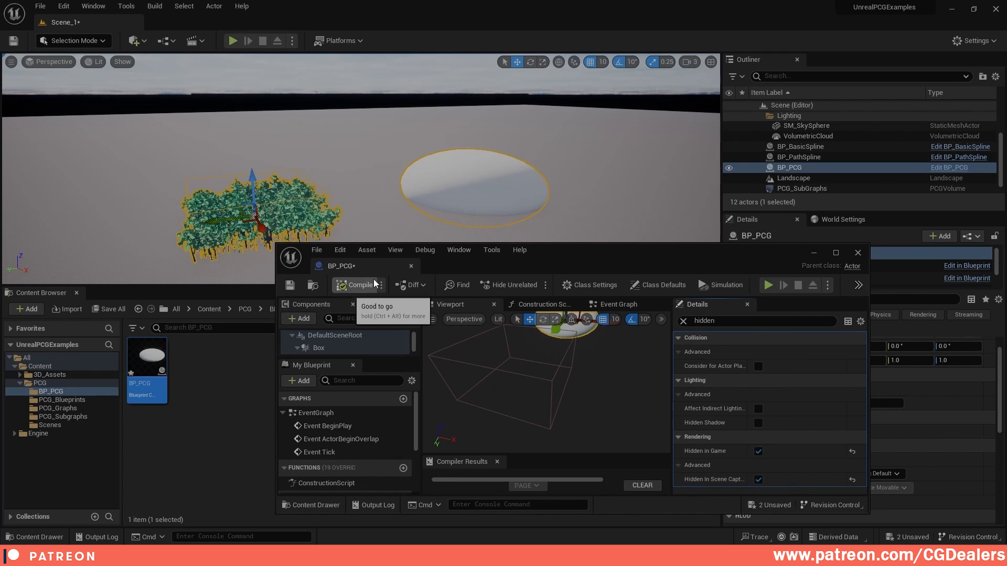
left_click(355, 284)
Nudge the Sphere component in the blueprint viewport and recompile BP_PCG
right_click_drag(430, 154, 445, 175)
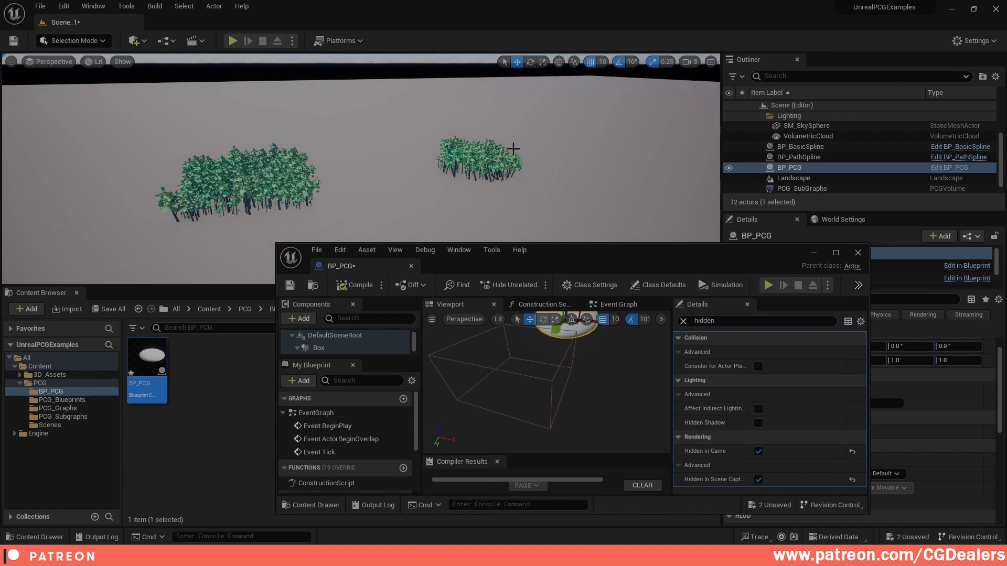
mouse_move(514, 149)
right_mouse_down()
mouse_move(485, 150)
mouse_move(516, 159)
right_mouse_up()
right_click_drag(604, 369, 609, 404)
mouse_move(605, 365)
left_mouse_down()
mouse_move(636, 370)
mouse_move(558, 362)
mouse_move(608, 363)
mouse_move(567, 364)
mouse_move(603, 371)
left_mouse_up()
left_click(354, 285)
left_click(354, 286)
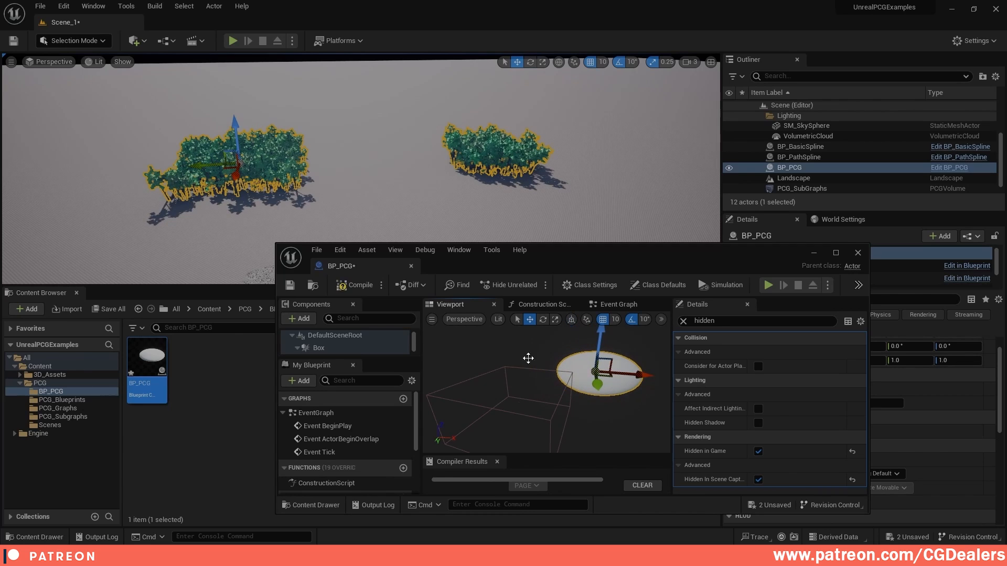
left_click(354, 285)
Set the level viewport's camera speed to 8 and examine the trees generated at the sphere
right_click_drag(435, 187, 456, 200)
left_click(690, 61)
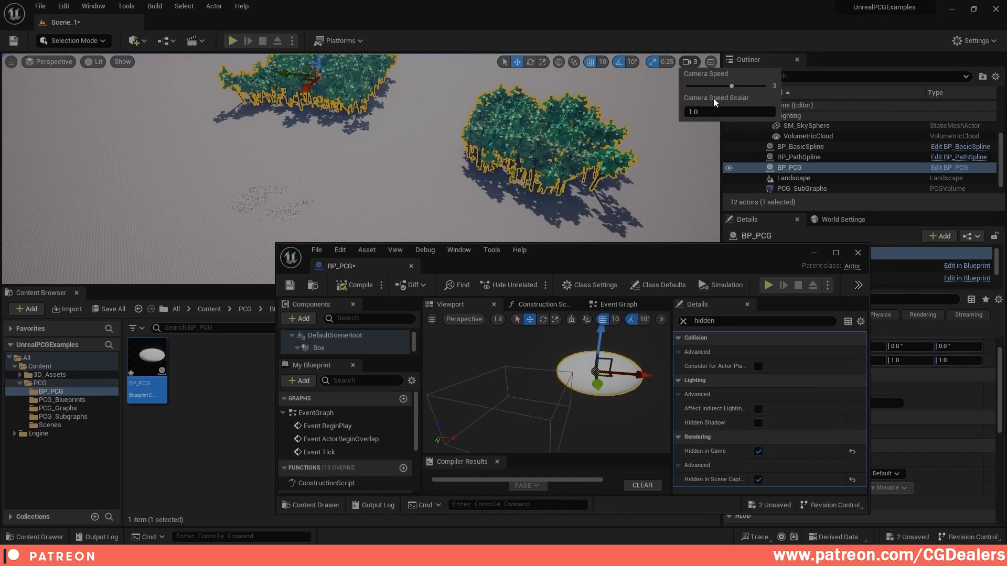
right_click_drag(545, 158, 587, 167)
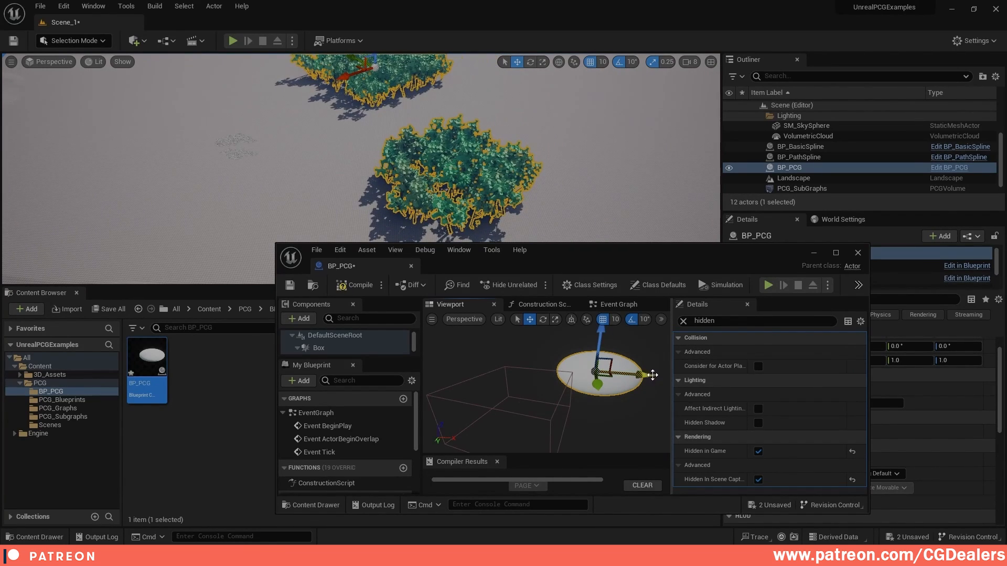
Scale the Sphere component down along X into a narrow ellipsoid, and compile and save the blueprint
key("r")
left_click_drag(652, 375, 621, 375)
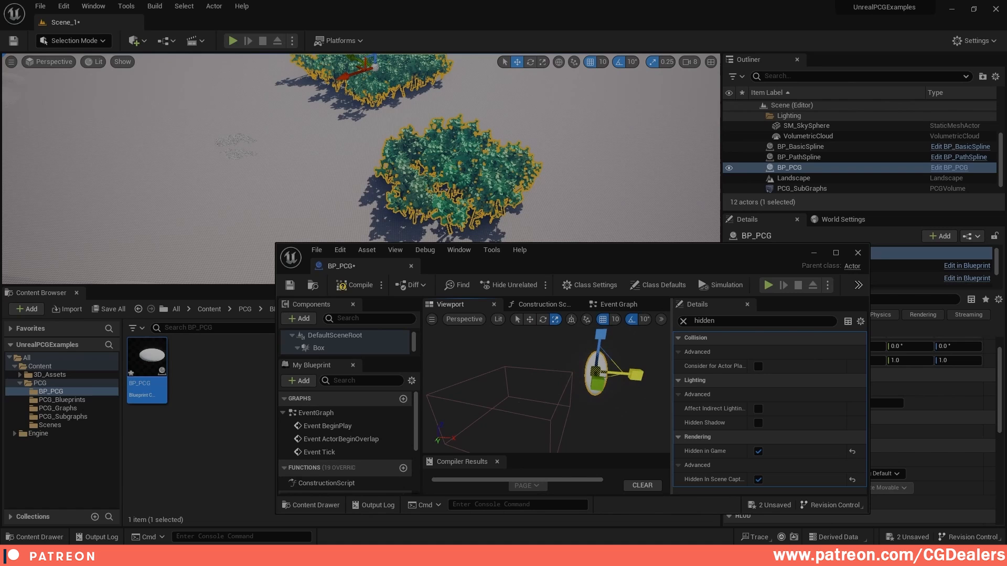
left_click(347, 284)
left_click(289, 285)
right_click_drag(360, 168, 426, 179)
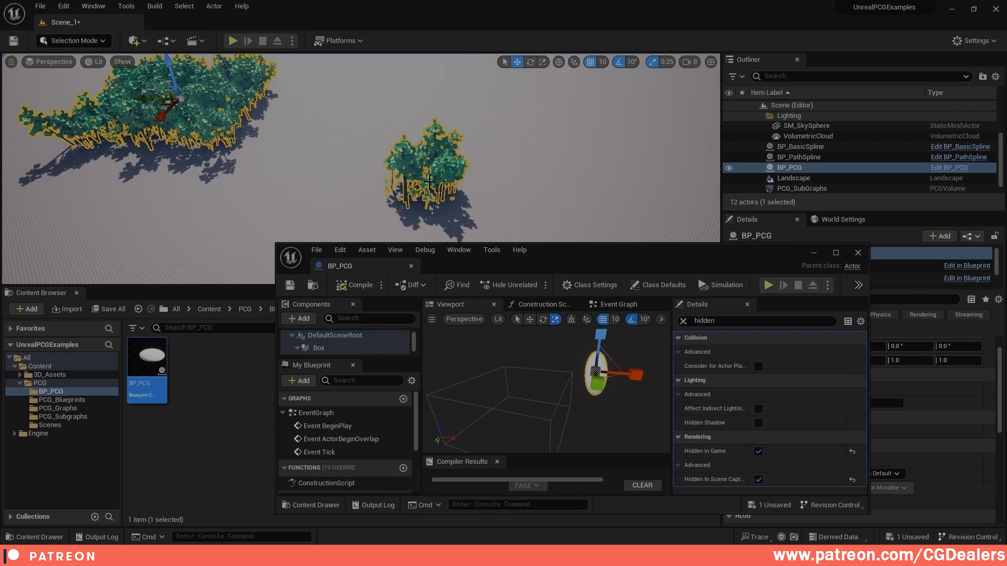
Enlarge the blueprint window and add a Boolean variable named PCG_Graph_MaxScale to BP_PCG
left_click_drag(580, 255, 567, 176)
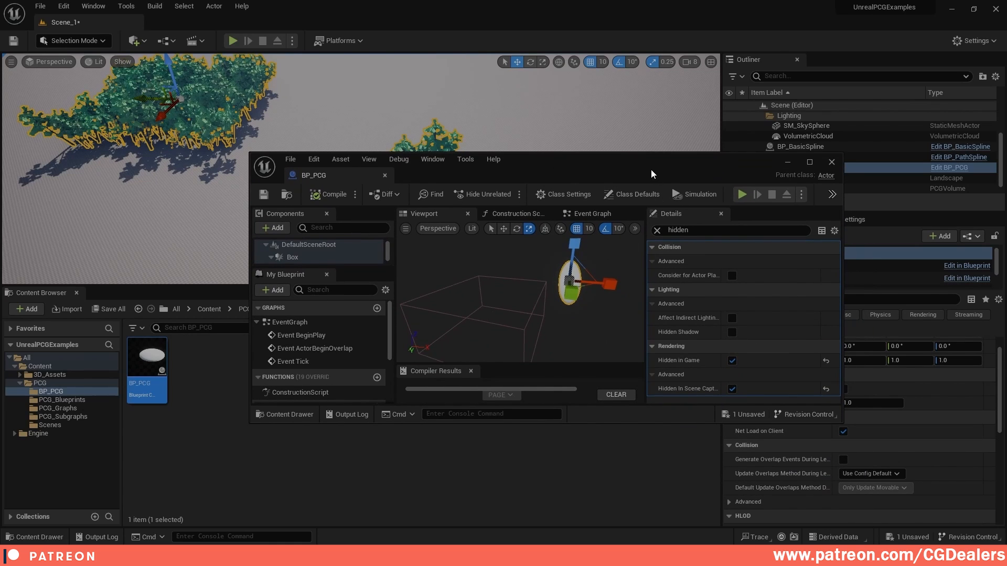
left_click_drag(843, 424, 855, 479)
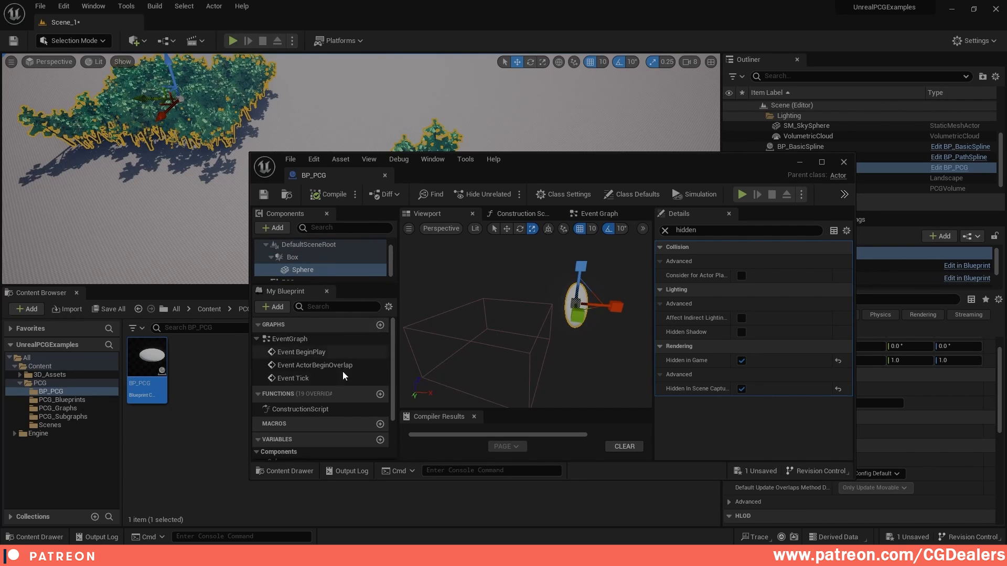
scroll(344, 377, "down", 2)
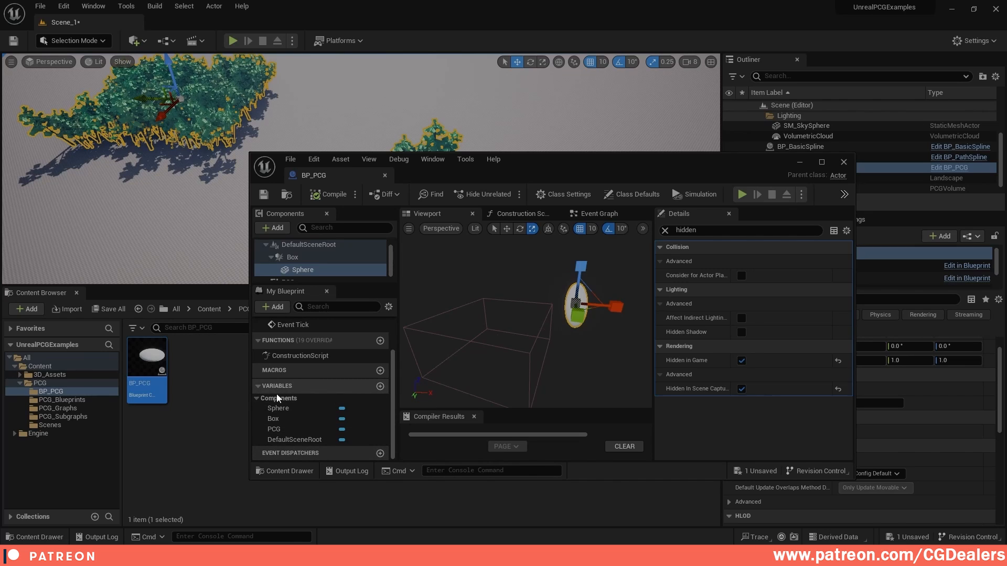
left_click(381, 386)
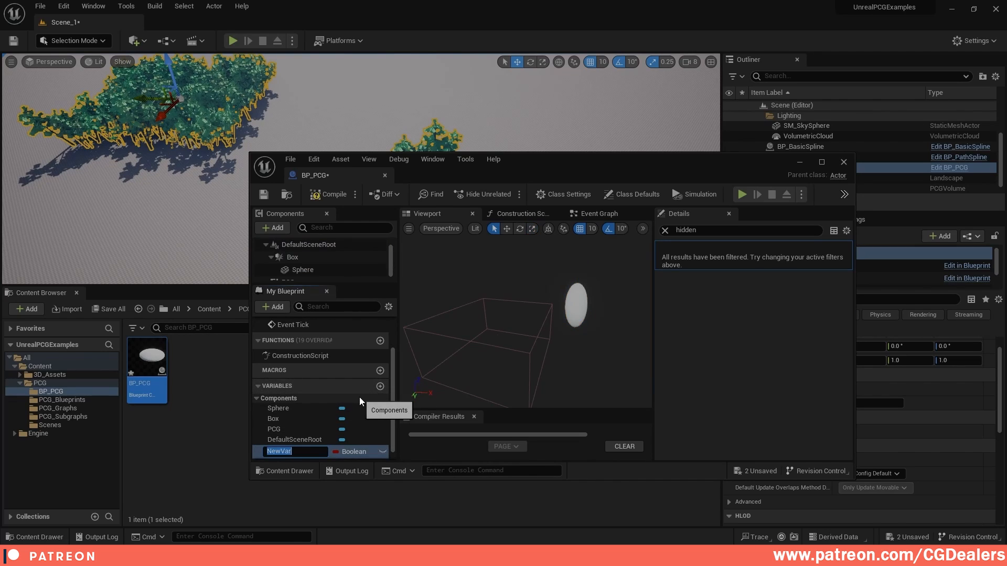
type("PCG_Graph_MaxScale")
key("Return")
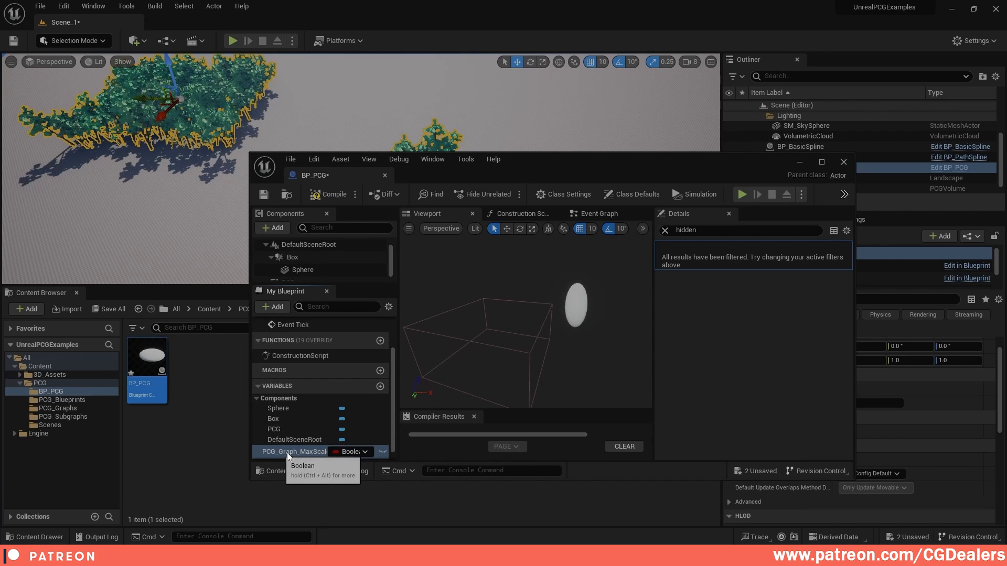
Change the PCG_Graph_MaxScale variable's type to Float and save the blueprint
left_click(360, 452)
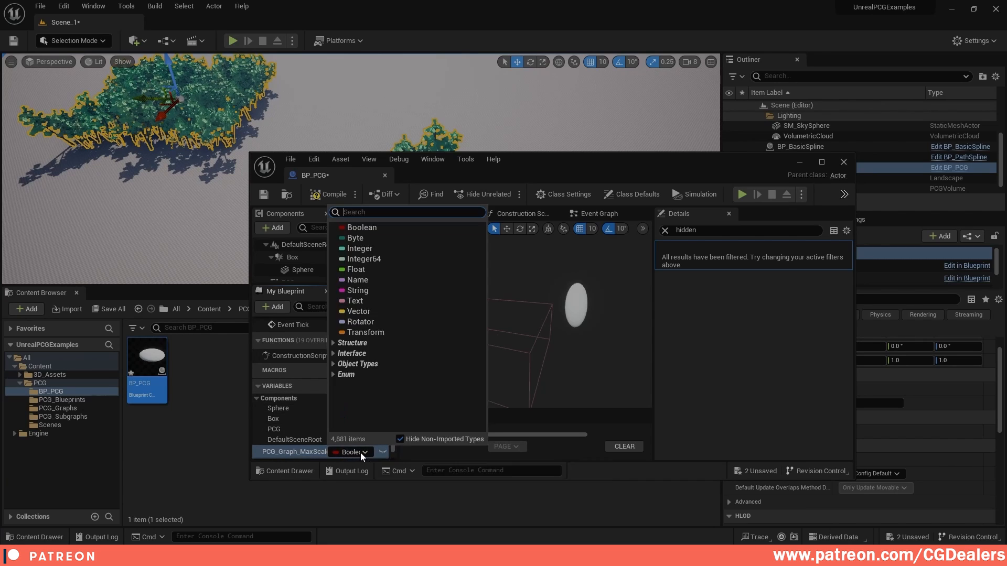
left_click(359, 272)
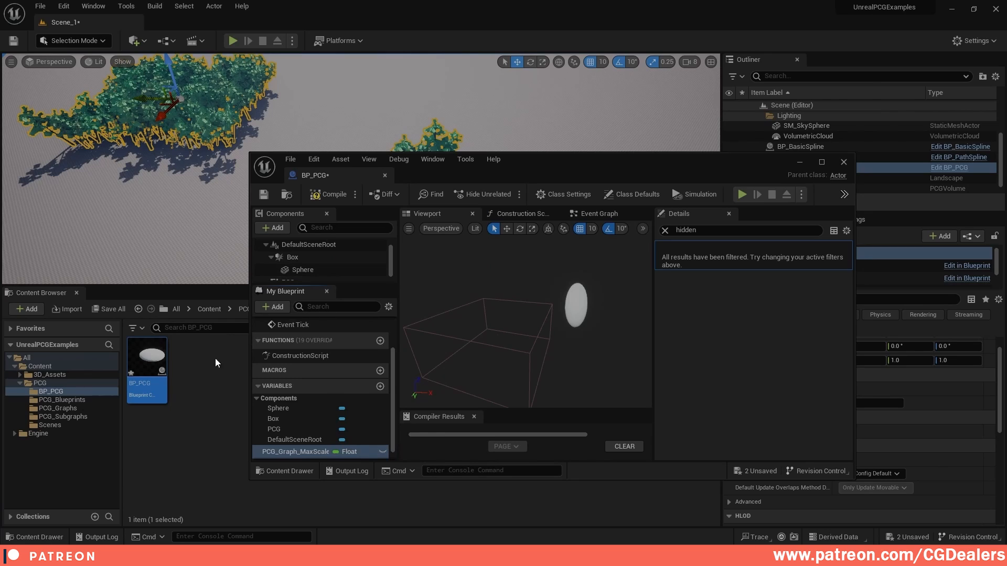
left_click(266, 196)
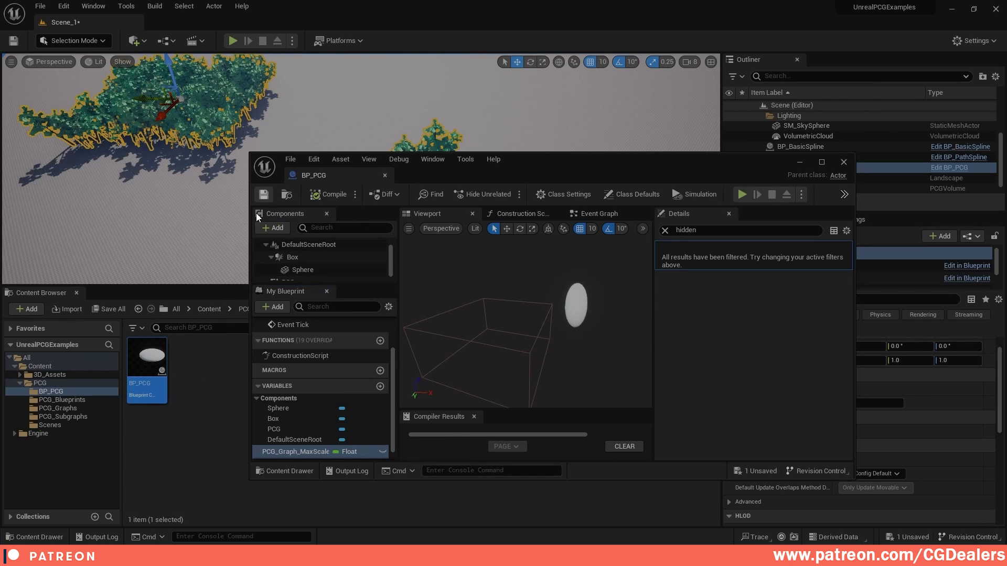
Open PGC_BasicGraph from the PCG_Graphs folder and maximize its editor window
left_click(73, 409)
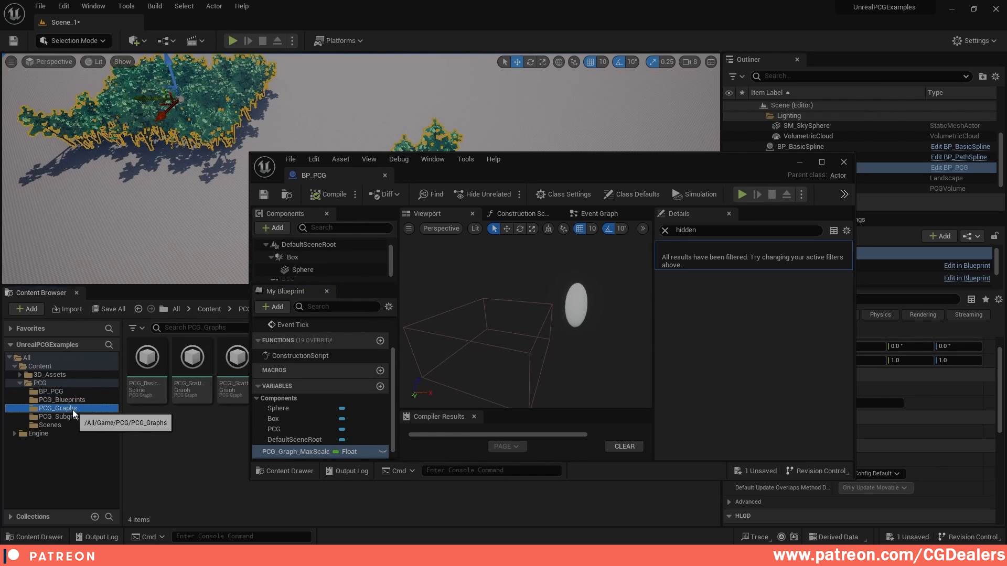
left_click_drag(499, 168, 609, 161)
left_click(283, 367)
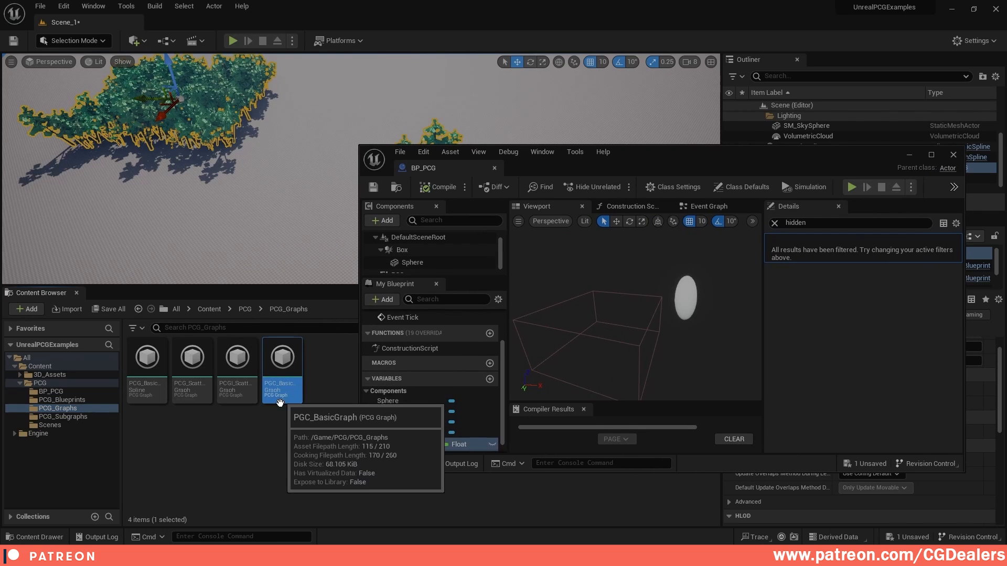
double_click(286, 368)
left_click_drag(674, 168, 577, 146)
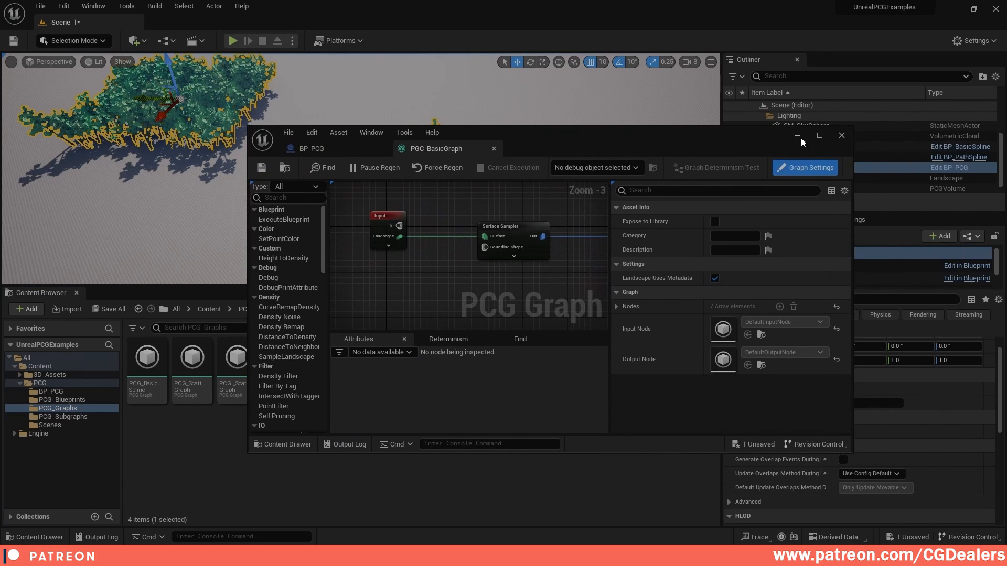
left_click(819, 135)
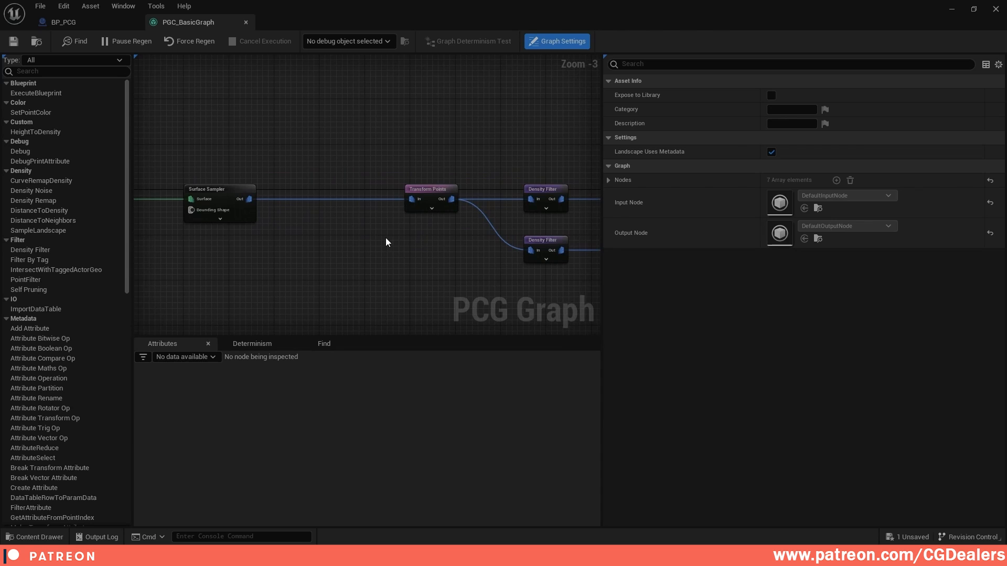
Expand the Transform Points node's override pins, add a PropertyToParamData node in the empty area before it, and save the graph
left_click(432, 209)
scroll(367, 241, "up", 1)
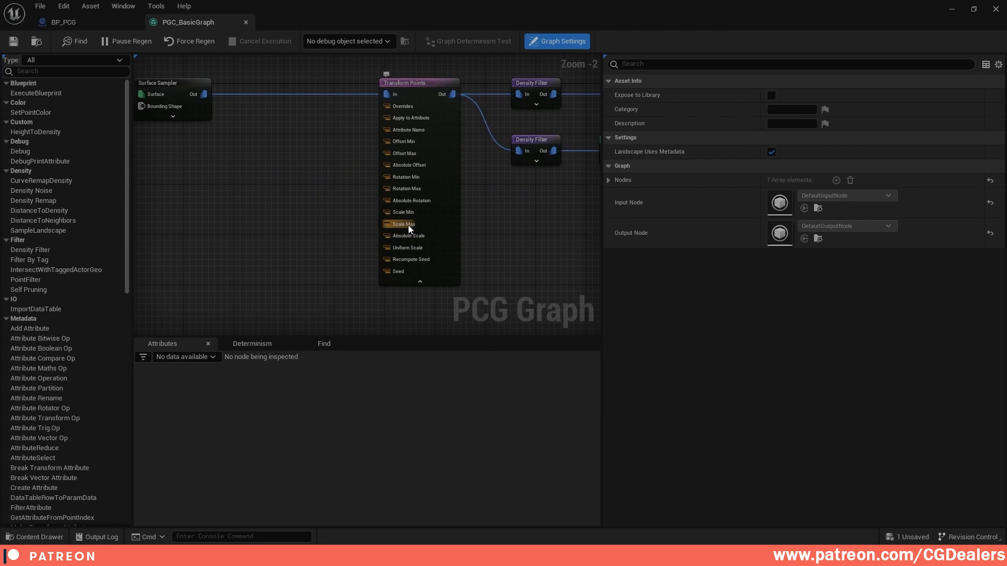
right_click(305, 241)
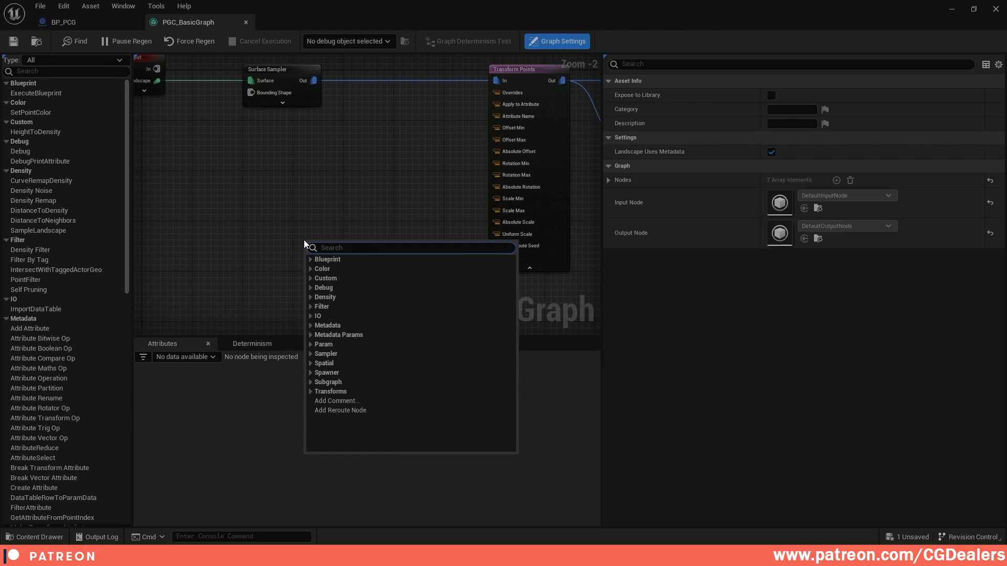
type("par")
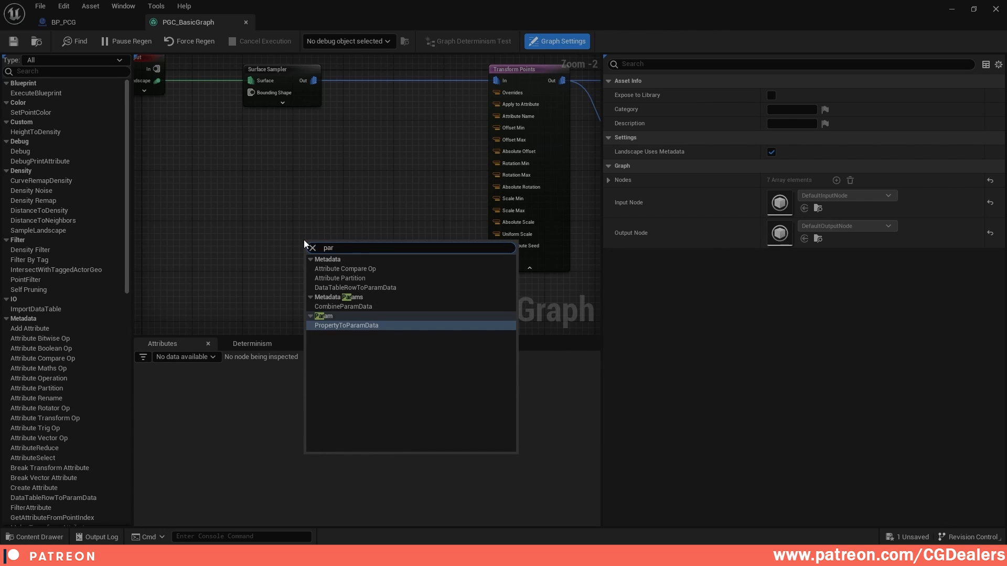
left_click(368, 325)
double_click(350, 225)
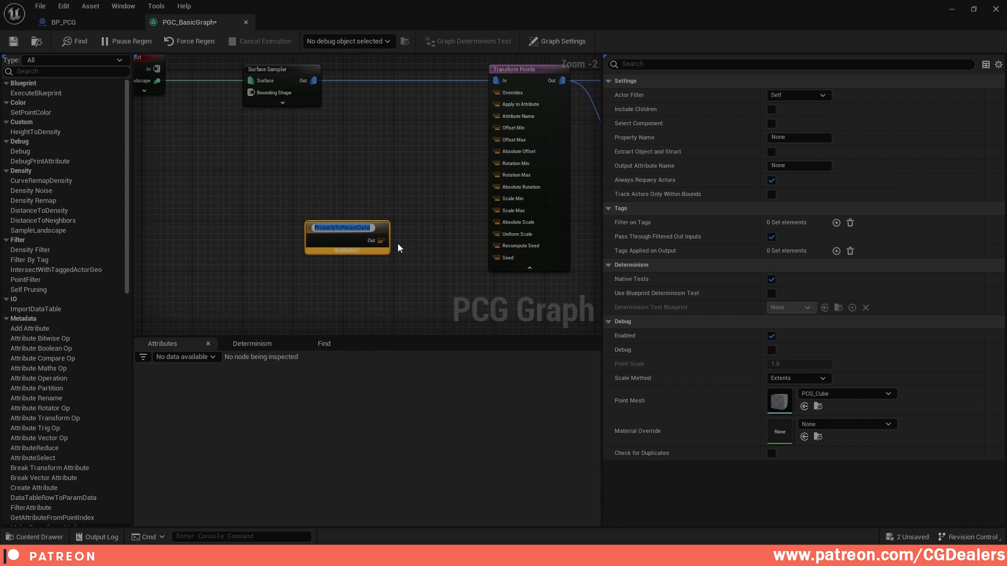
key("Return")
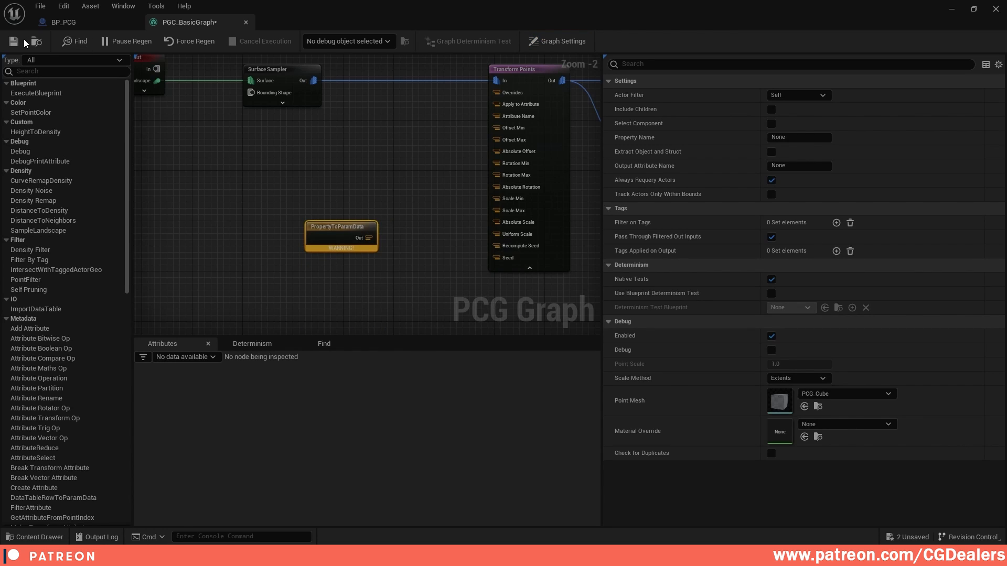
left_click(23, 41)
left_click(94, 23)
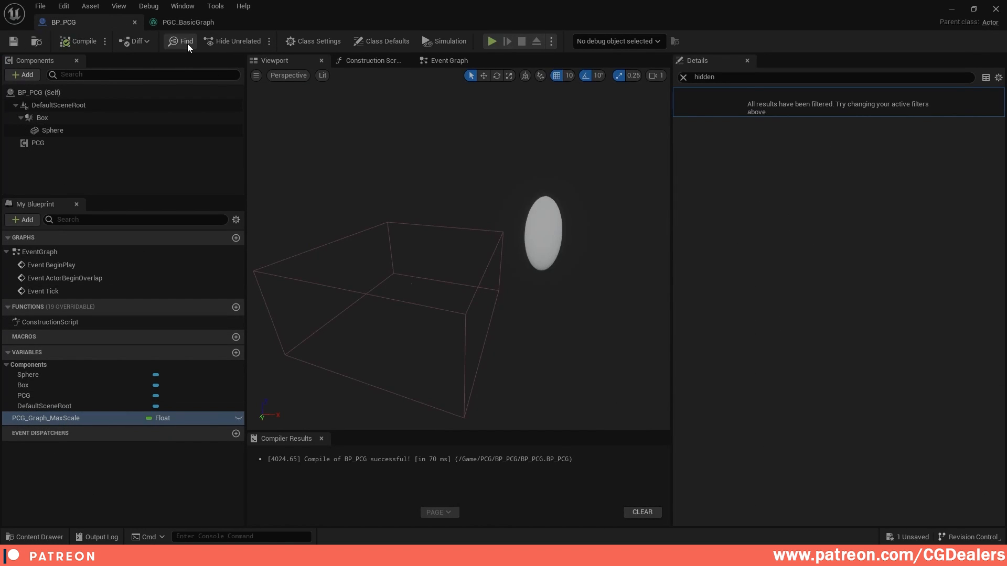
left_click(189, 23)
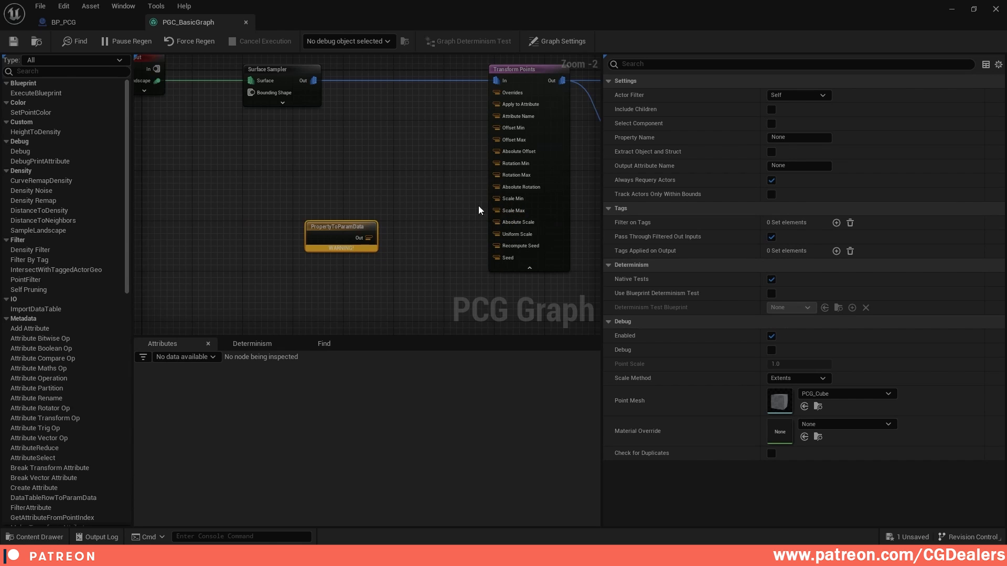
left_click(62, 22)
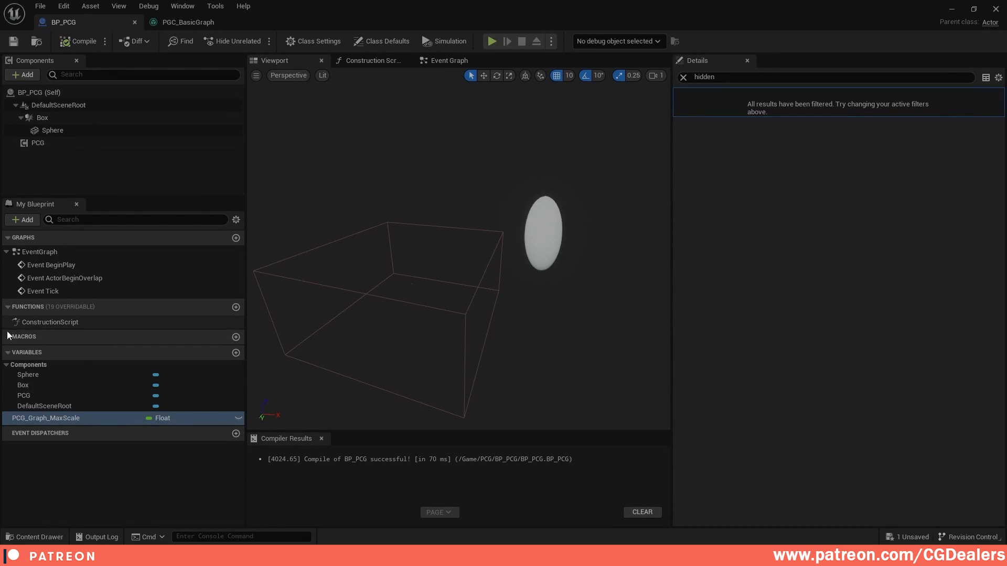
left_click(180, 22)
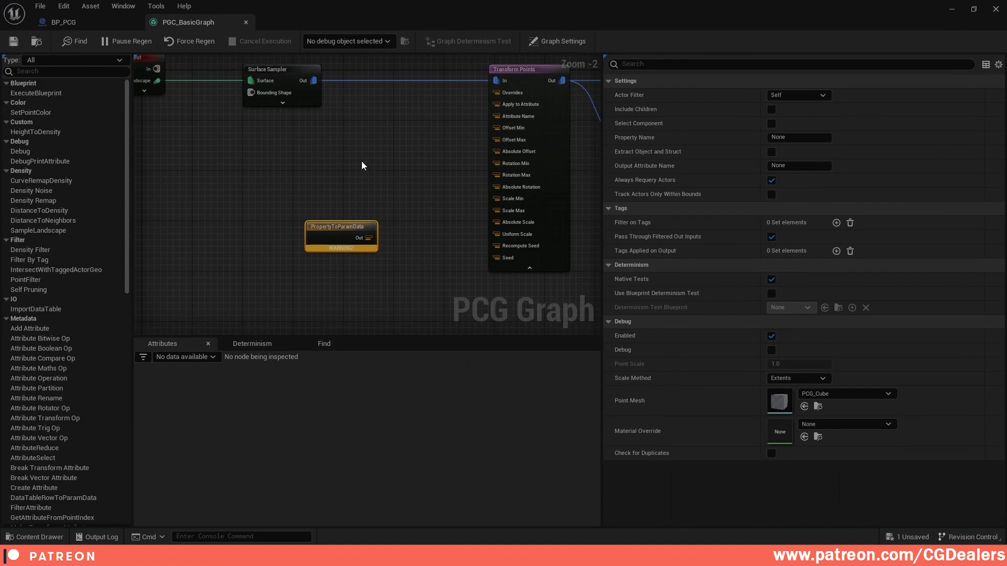
Clear the details filter in BP_PCG, make the PCG_Graph_MaxScale variable Instance Editable, and compile the blueprint
left_click(92, 24)
double_click(36, 416)
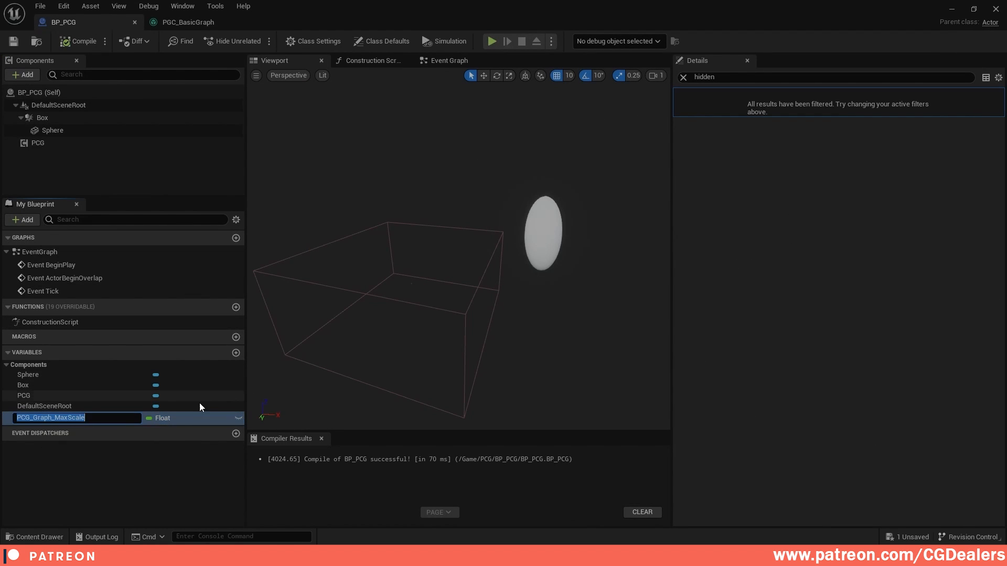
left_click(681, 77)
left_click(681, 95)
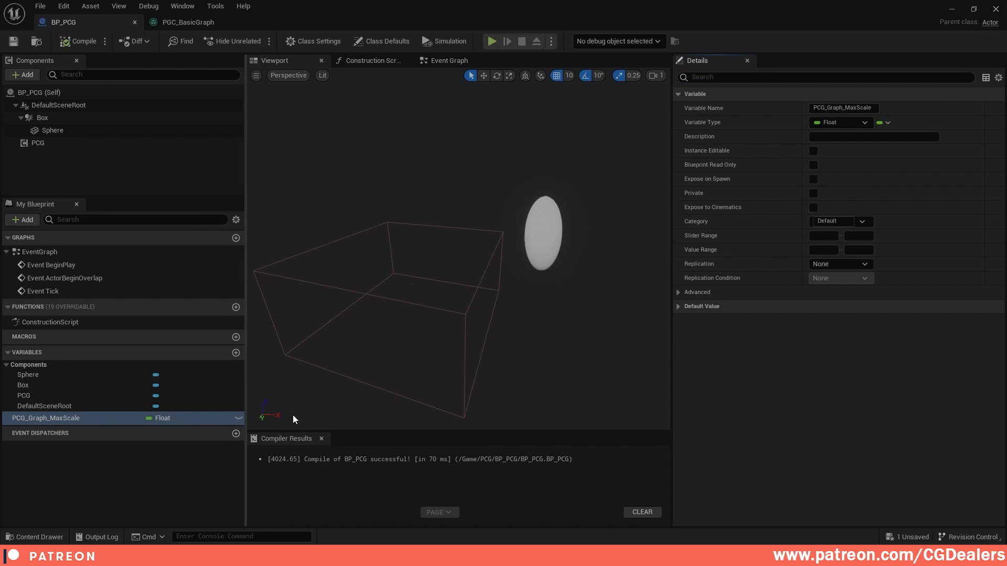
left_click(237, 416)
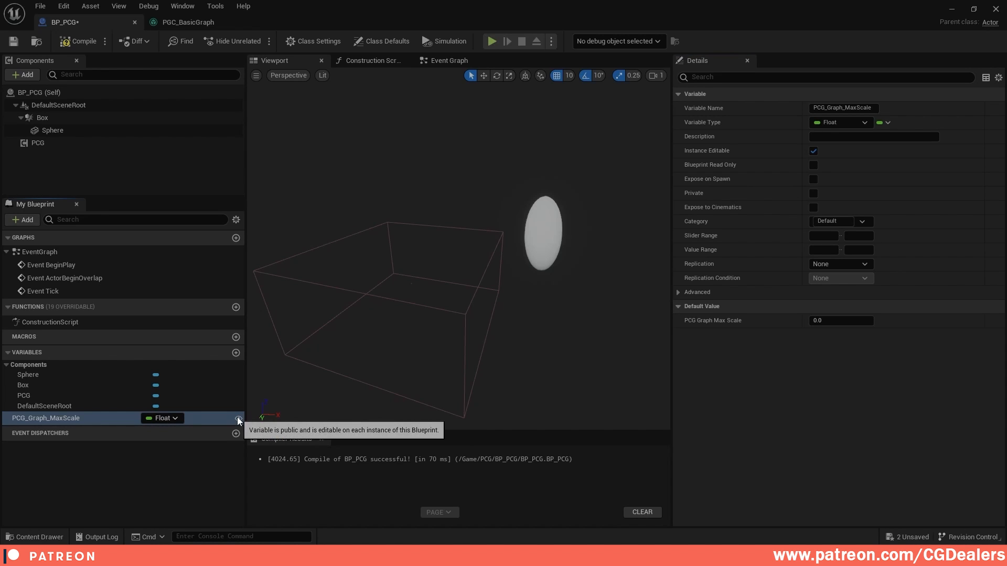
left_click(237, 417)
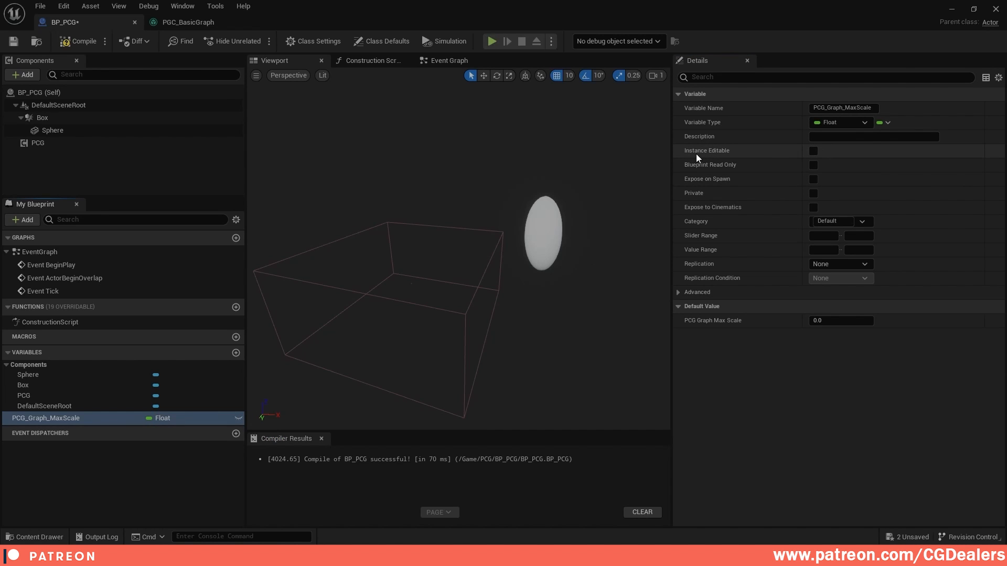
left_click(813, 151)
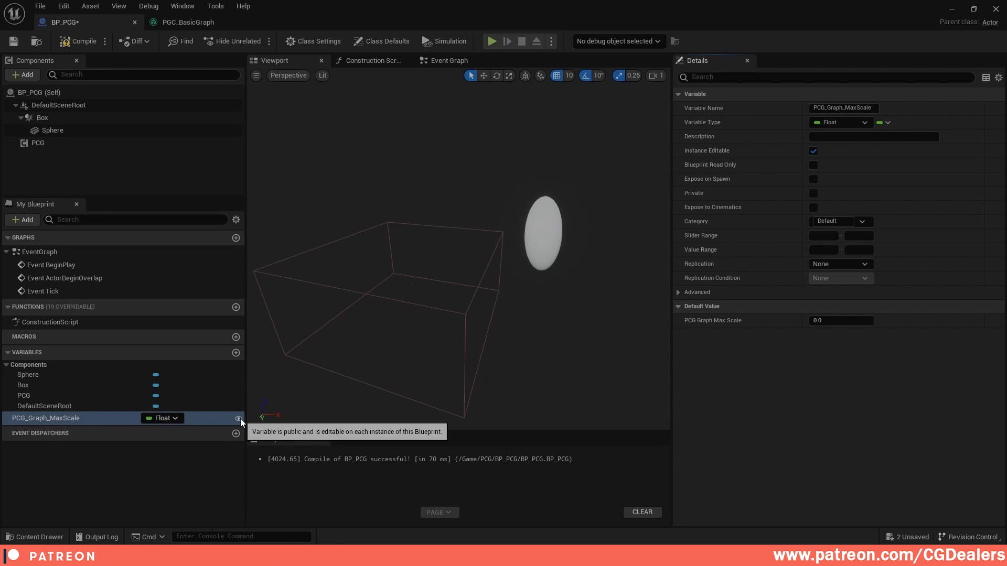
left_click(81, 47)
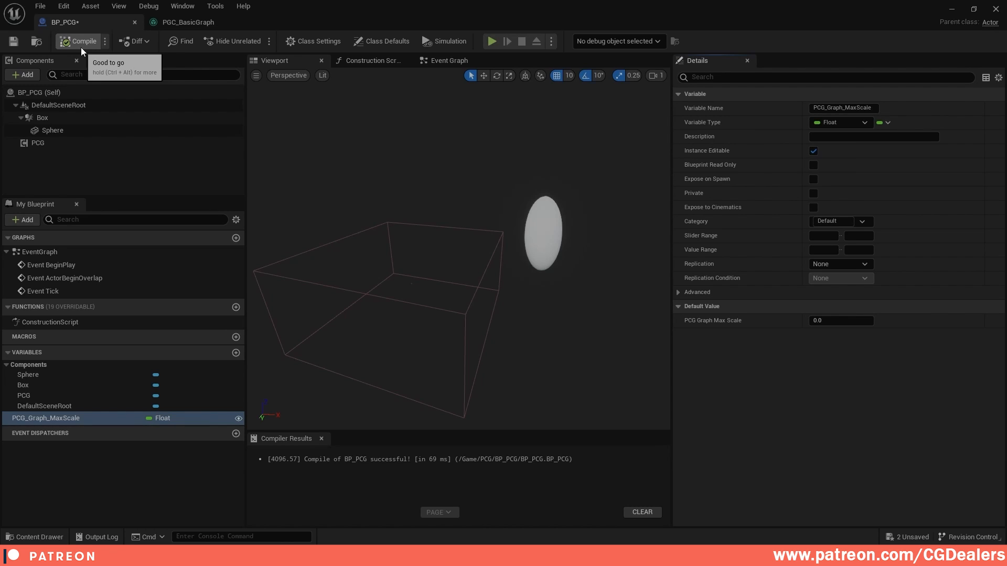
Copy the name of the PCG_Graph_MaxScale variable, and compile and save BP_PCG
double_click(79, 418)
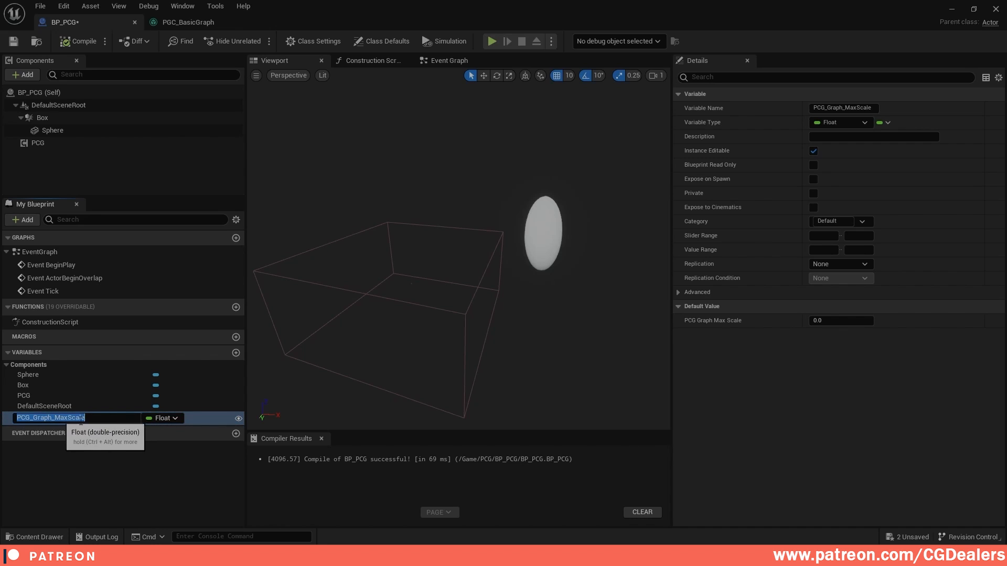
double_click(95, 419)
key("ctrl+c")
left_click(95, 419)
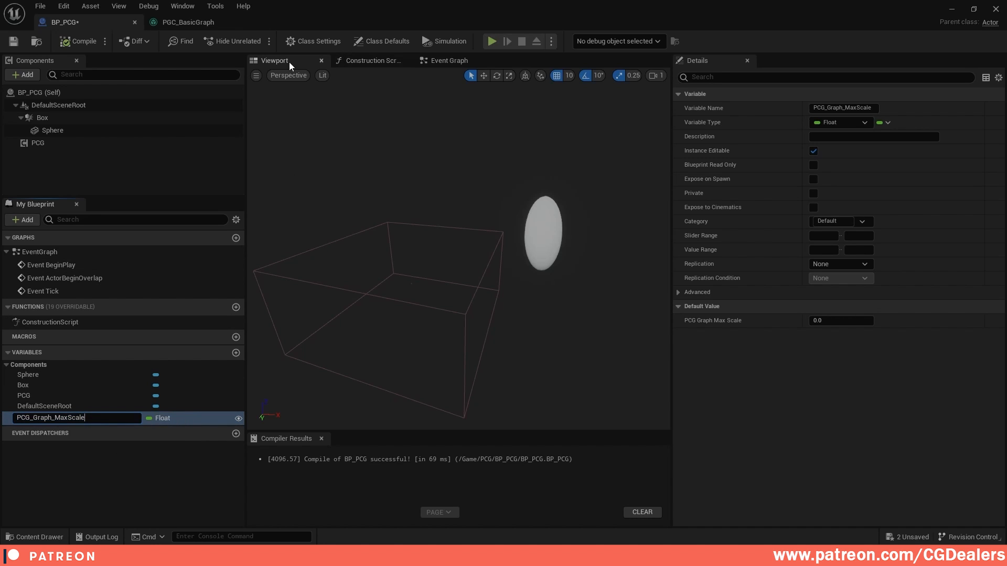
left_click(185, 24)
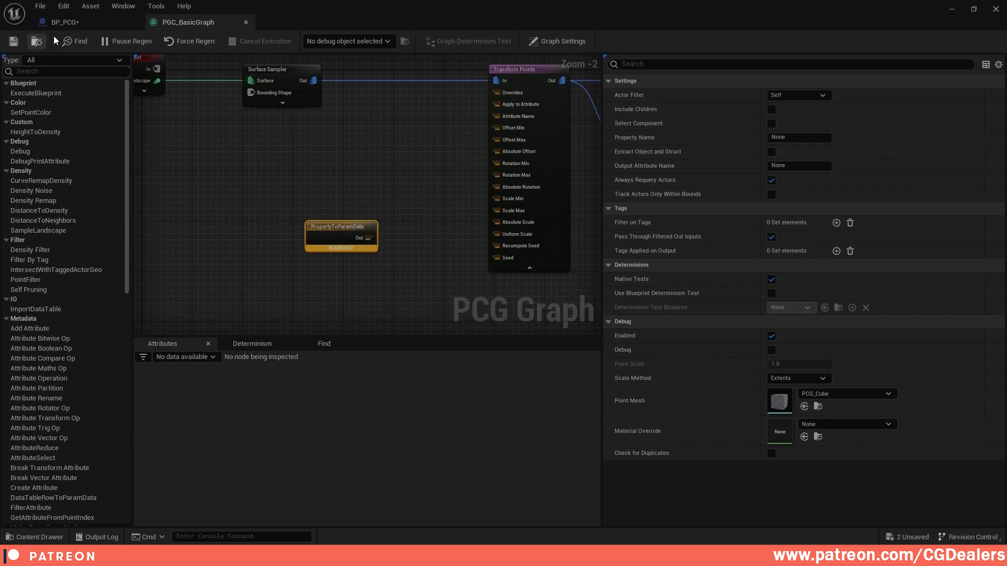
left_click(65, 22)
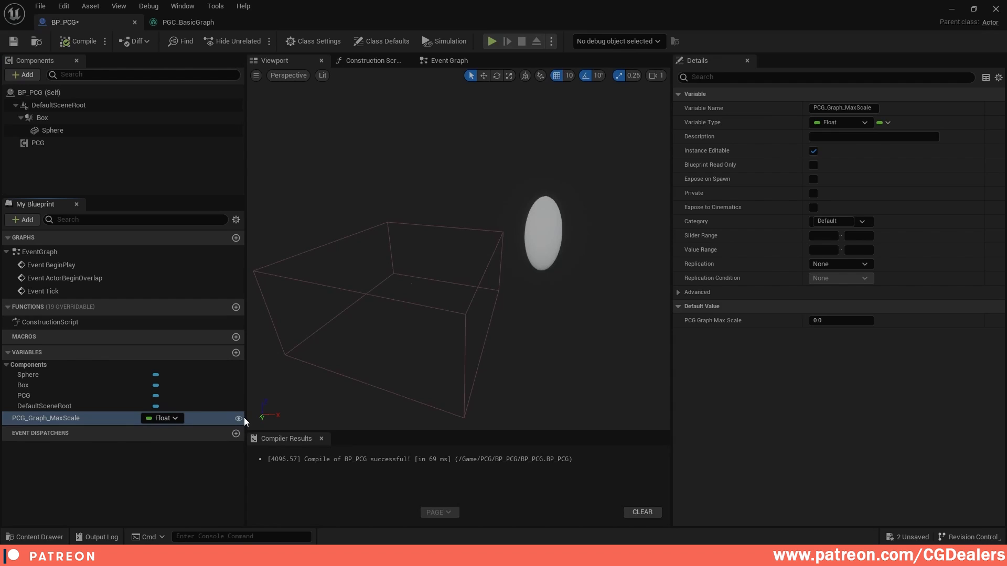
left_click(76, 41)
left_click(13, 41)
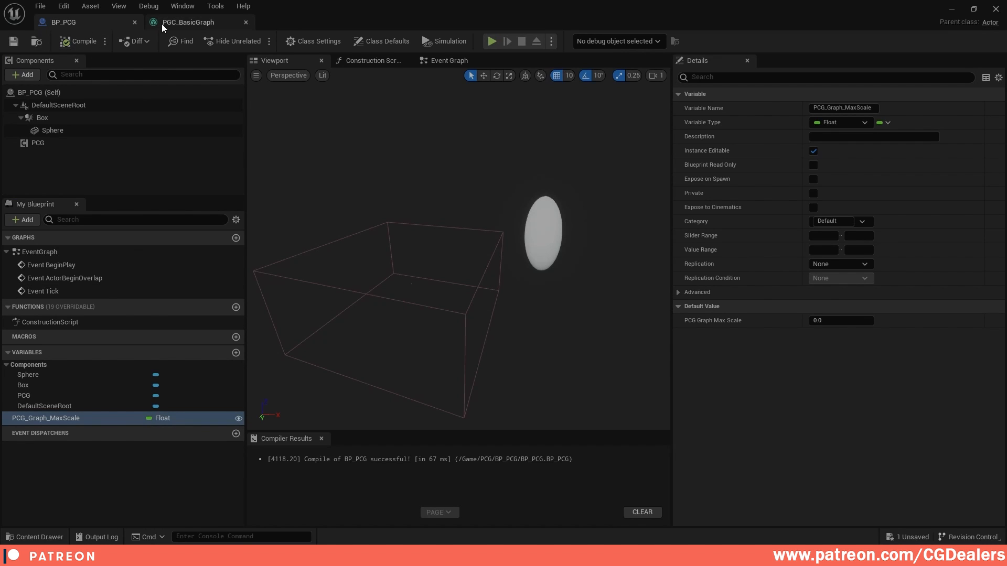
In PGC_BasicGraph, set the PropertyToParamData node's Property Name to PCG_Graph_MaxScale and connect its output to Scale Max on Transform Points
left_click(188, 22)
left_click(798, 138)
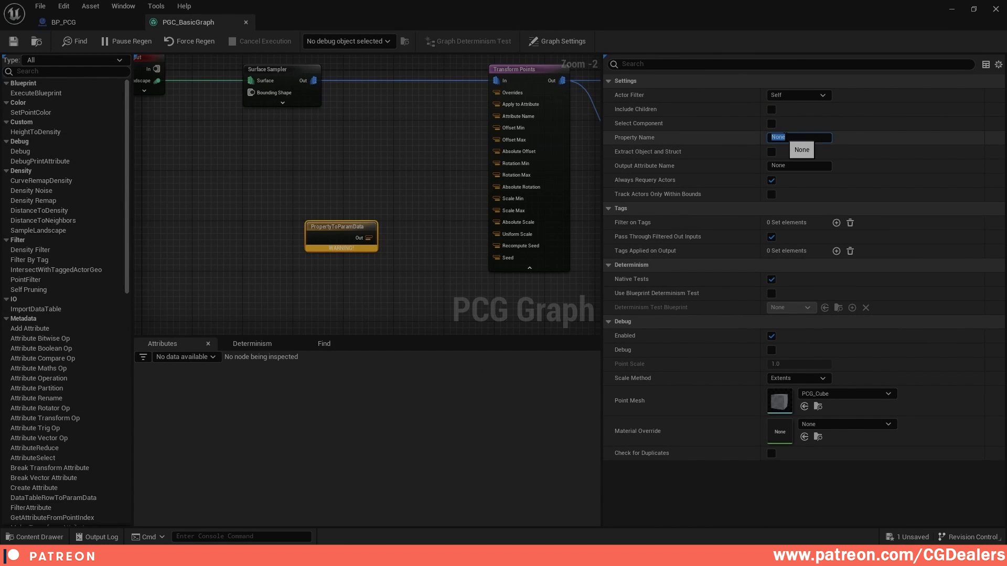
key("ctrl+v")
key("Return")
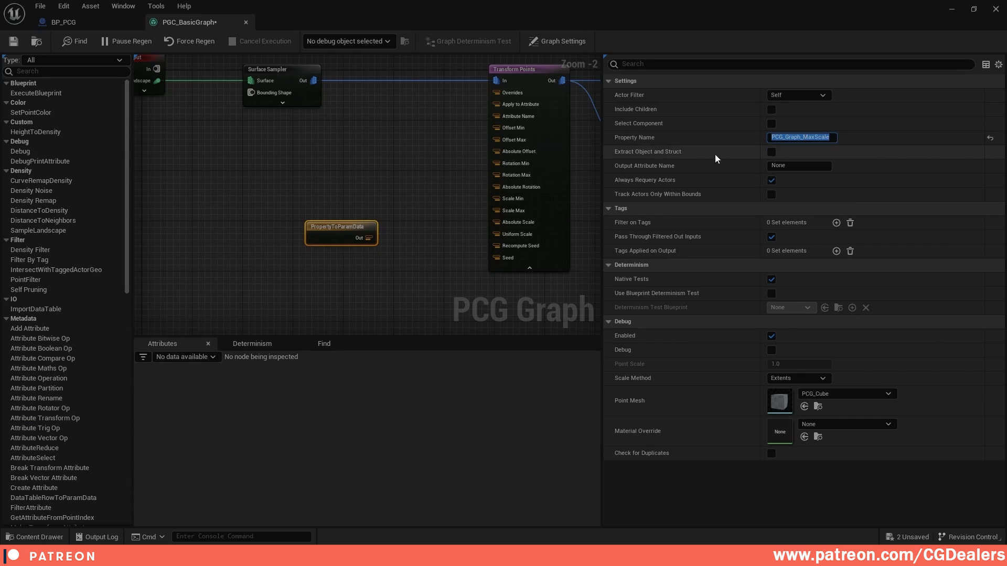
right_click_drag(428, 188, 373, 193)
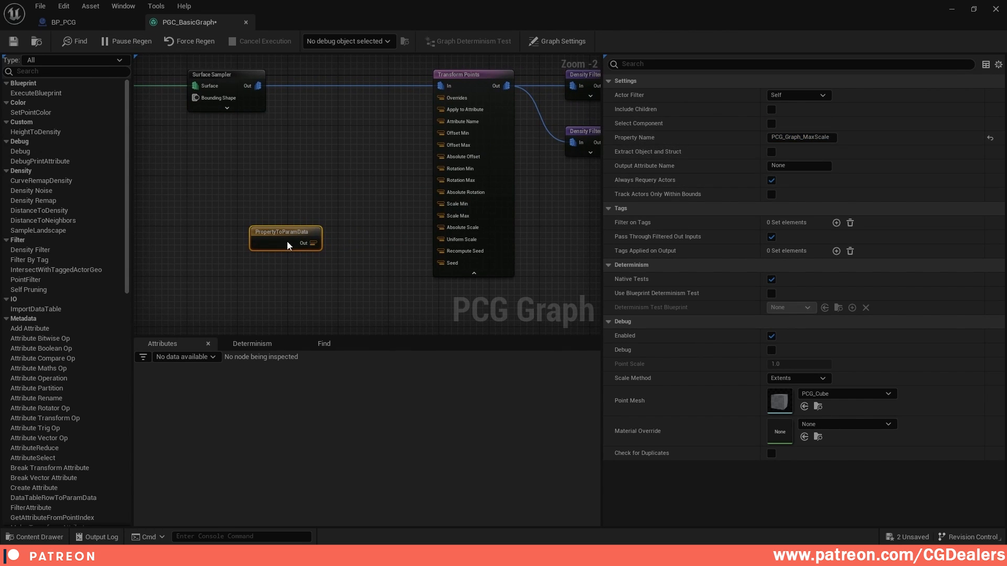
left_click_drag(313, 243, 324, 204)
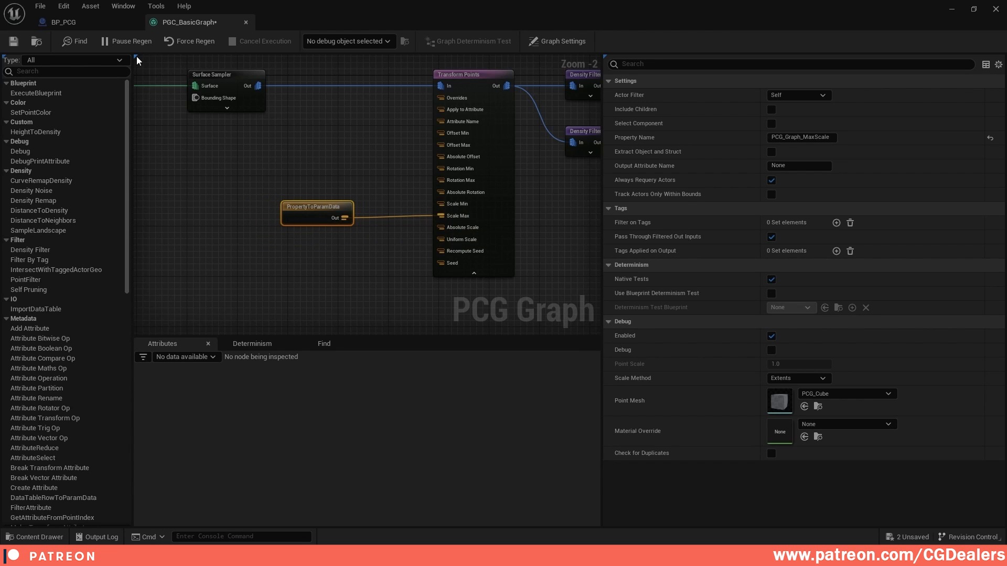
Open BP_PCG's Event Graph and look over its default event nodes
left_click(64, 22)
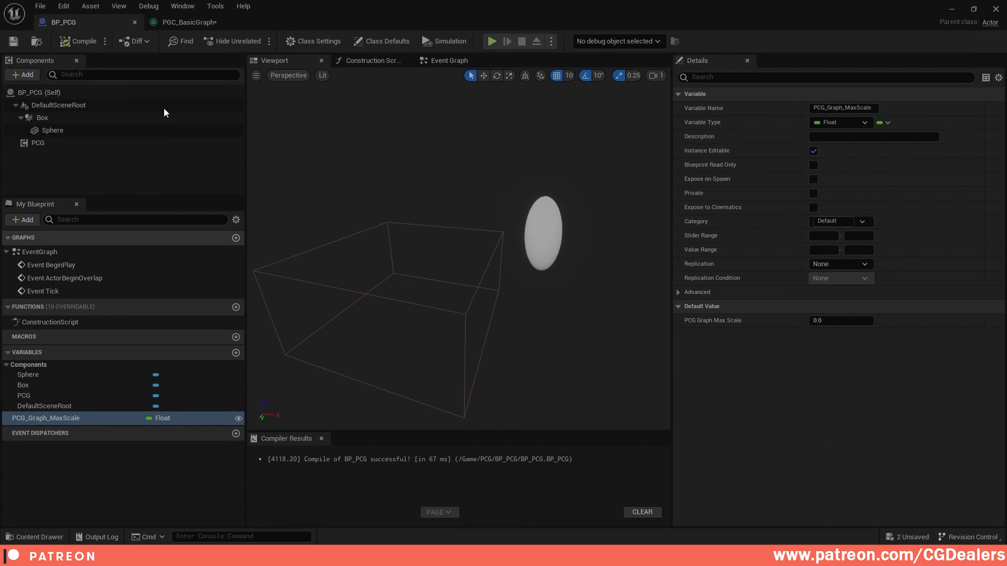
left_click(202, 21)
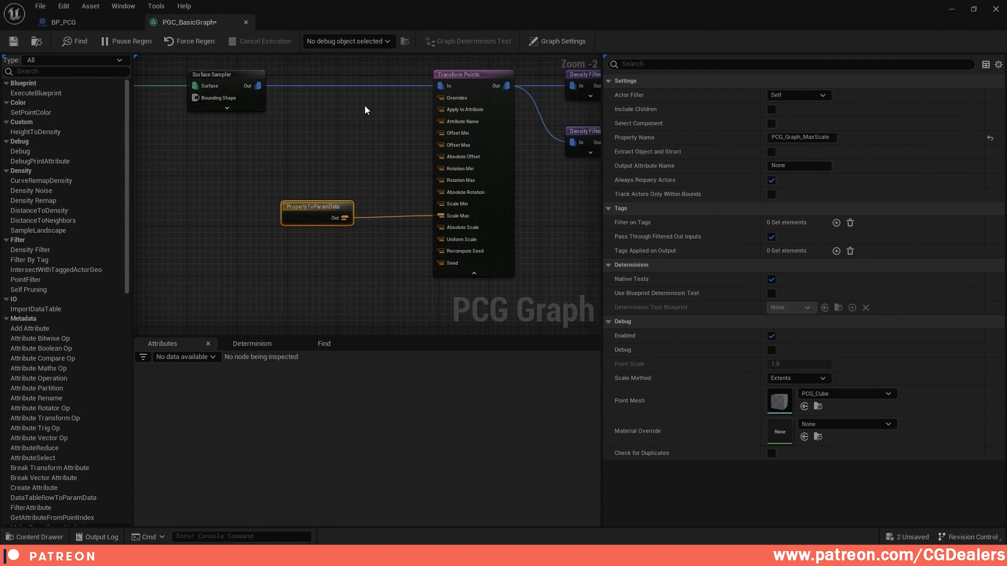
left_click(105, 22)
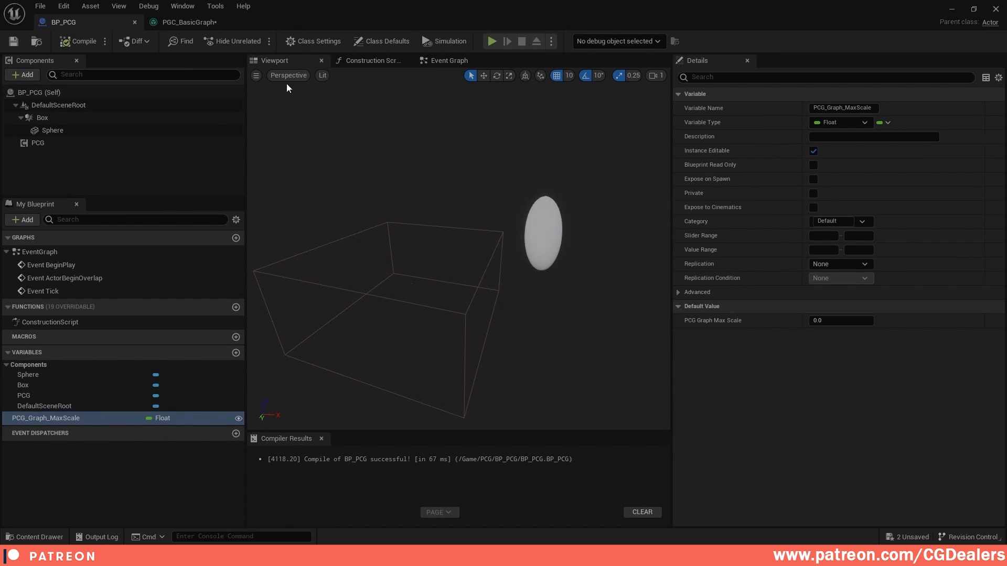
left_click(444, 58)
scroll(484, 255, "down", 5)
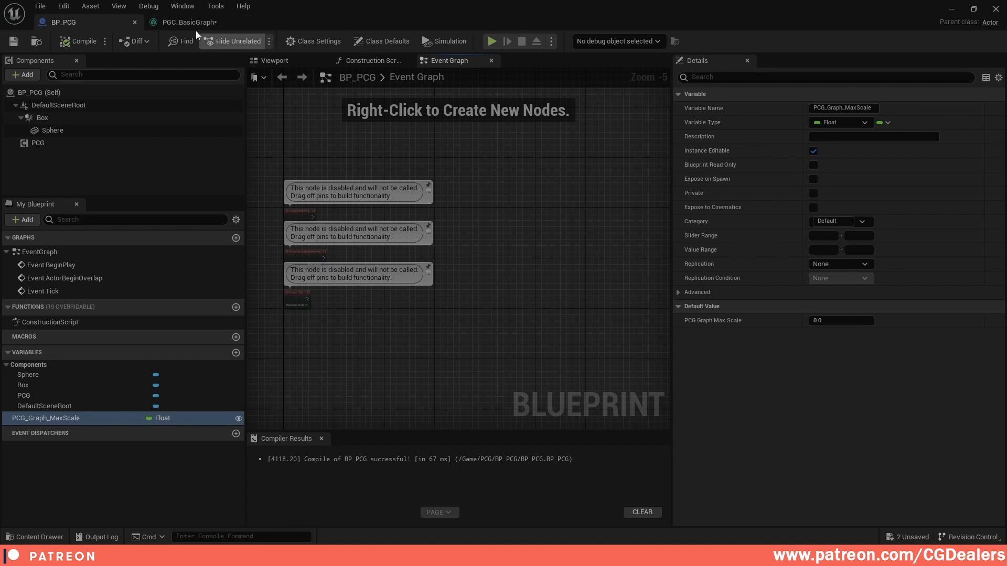
Save the PGC_BasicGraph asset and minimize its editor window to return to the level
left_click(231, 23)
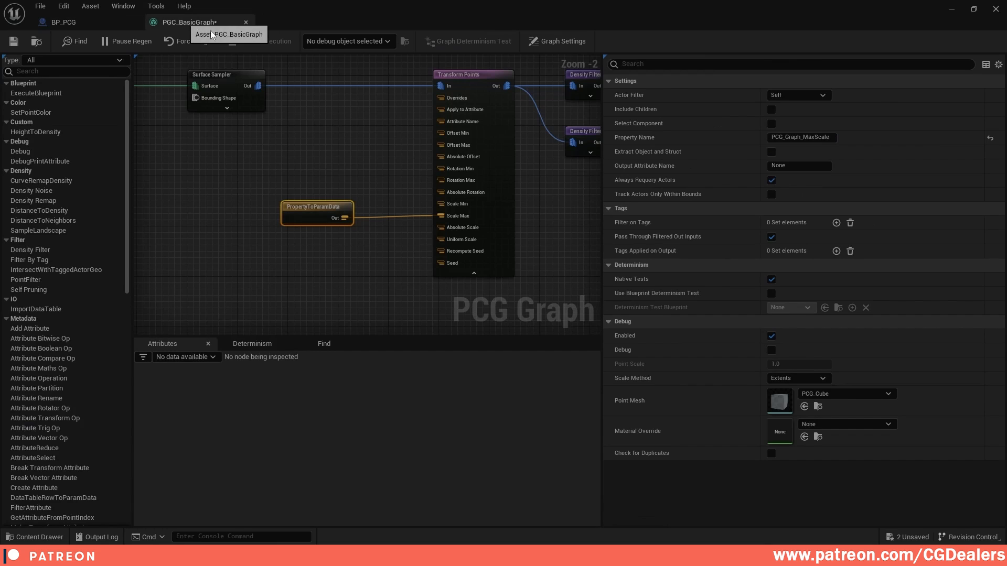
left_click(12, 43)
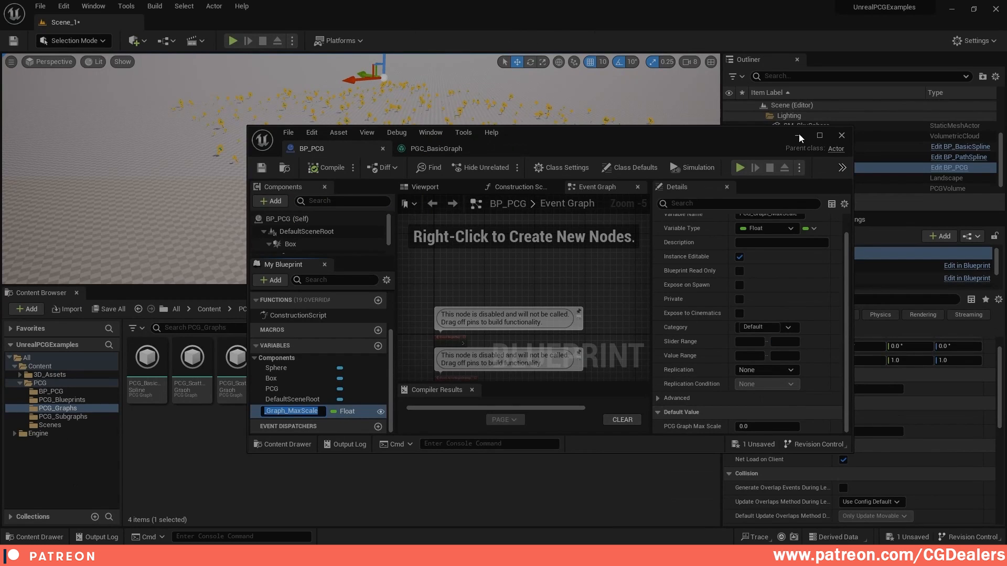
left_click(798, 135)
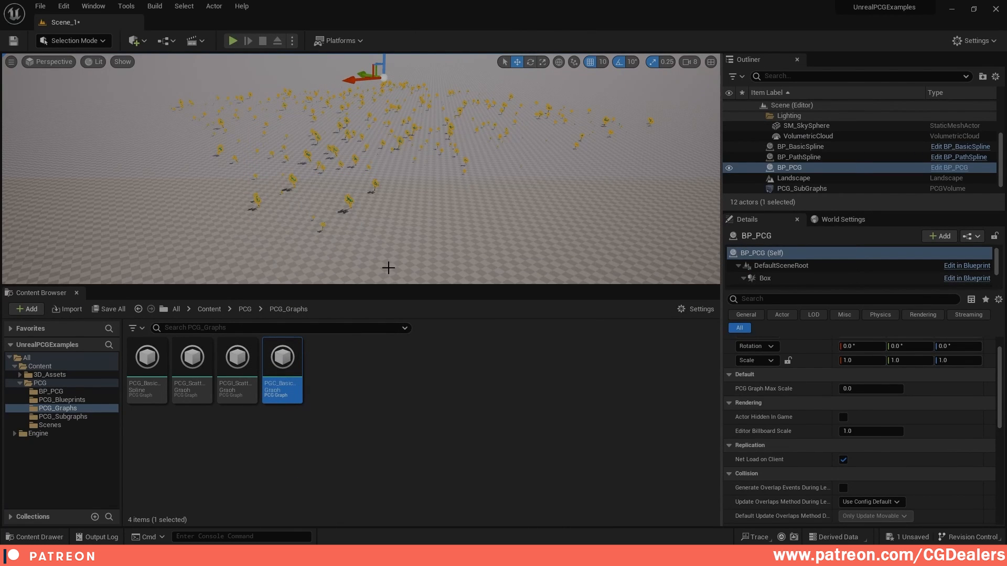
In the BP_PCG blueprint, set the default value of the PCG_Graph_MaxScale variable to 1.0 and save the blueprint
left_click(51, 391)
double_click(147, 356)
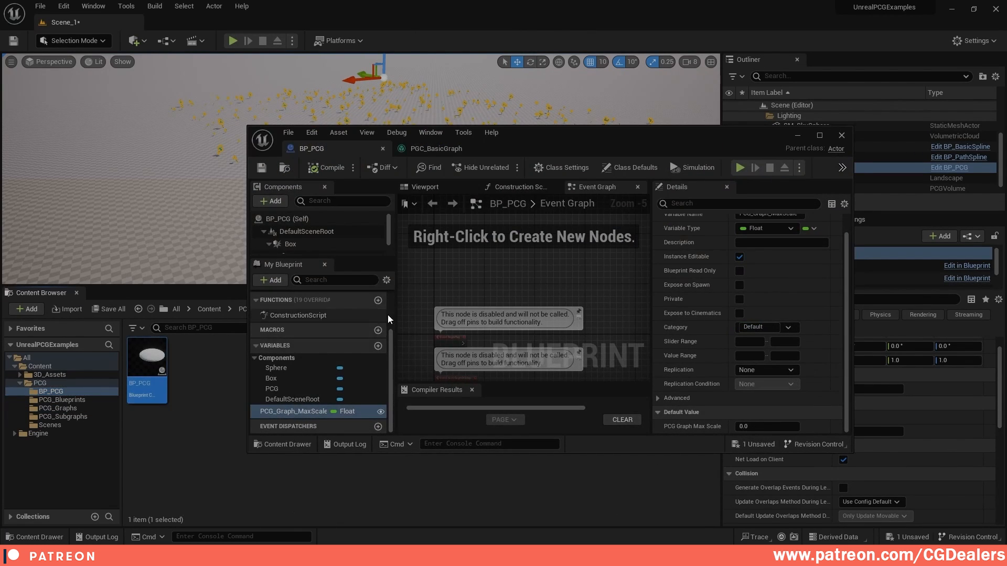
double_click(288, 411)
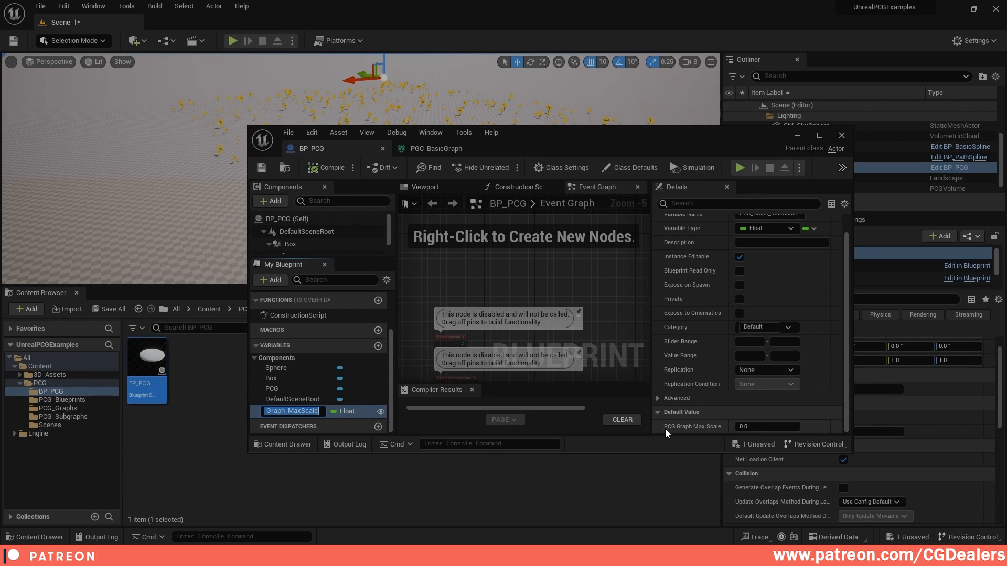
left_click(763, 425)
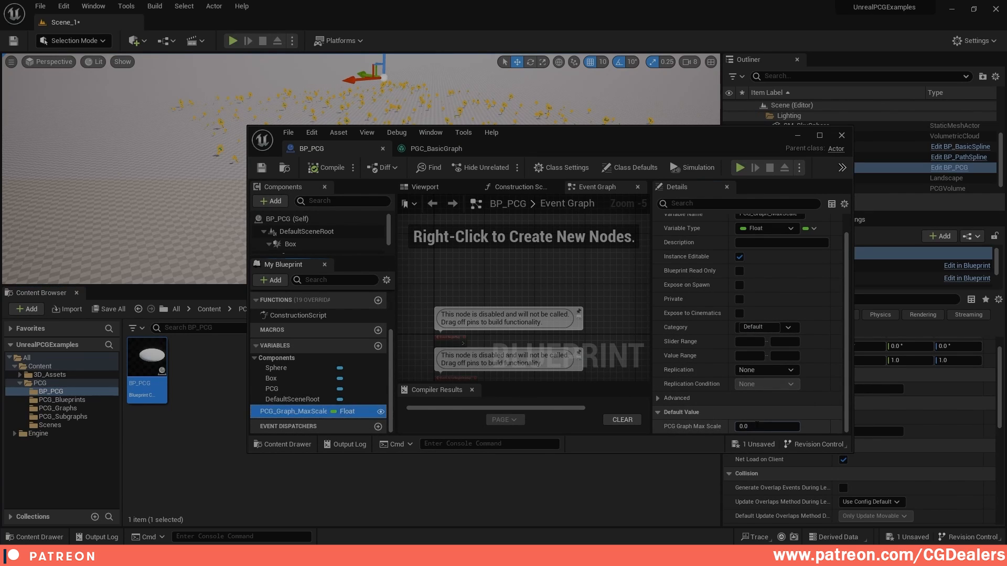
type("1")
key("Return")
left_click(261, 167)
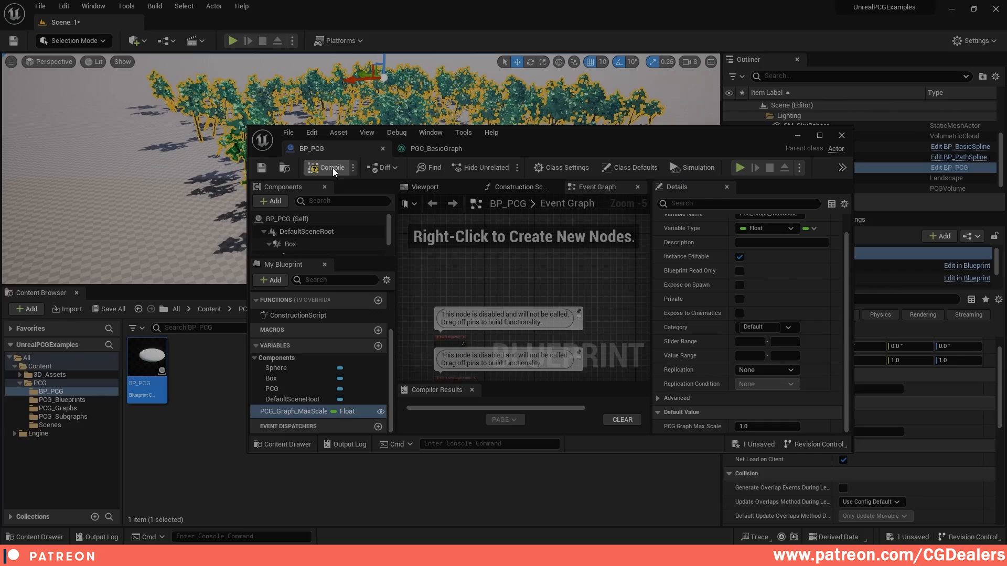
left_click(797, 135)
Select the BP_PCG actor in the level and try different PCG Graph Max Scale values, ending at about 1.67
right_click_drag(524, 173, 440, 157)
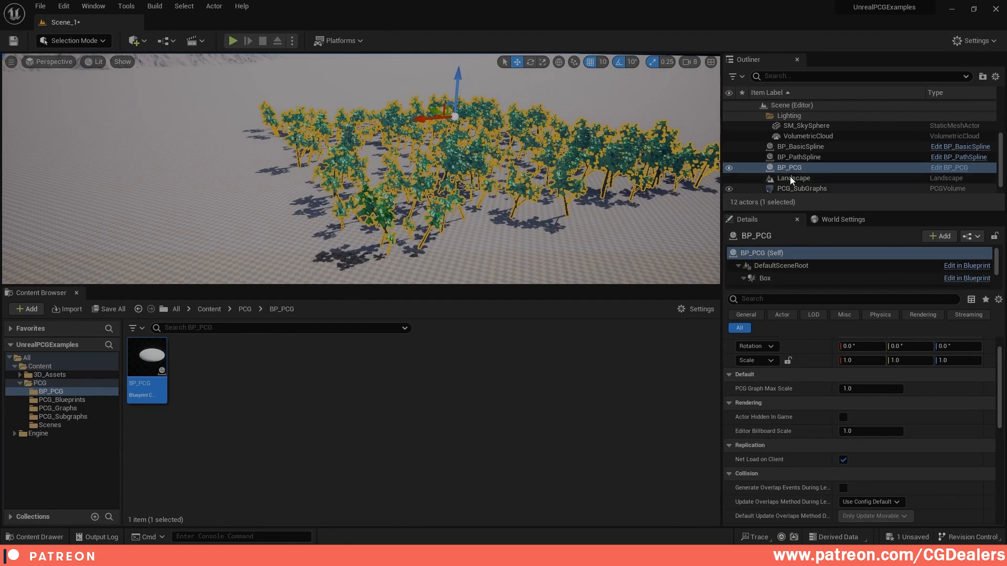
left_click(829, 167)
left_click(807, 155)
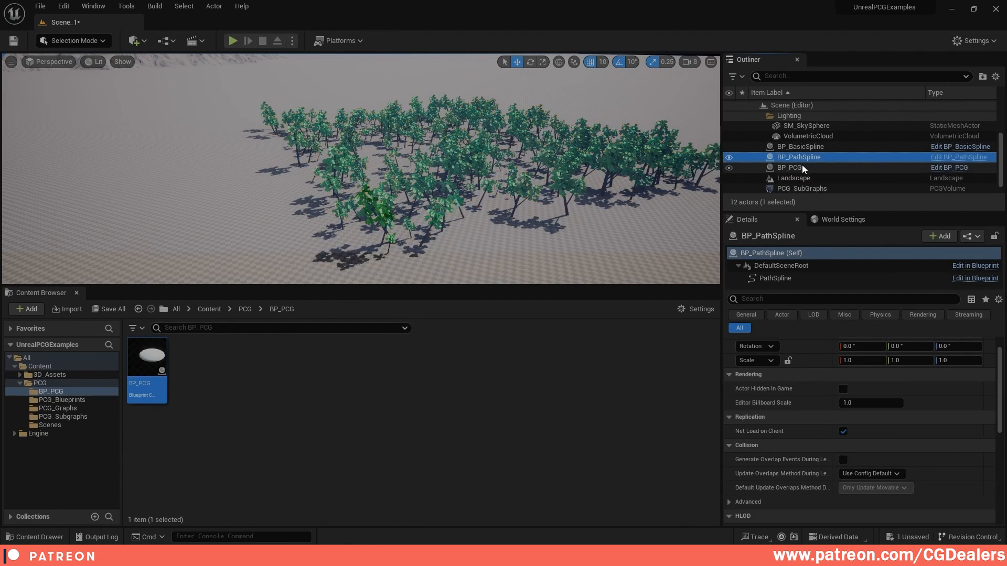
left_click(801, 166)
scroll(849, 409, "up", 1)
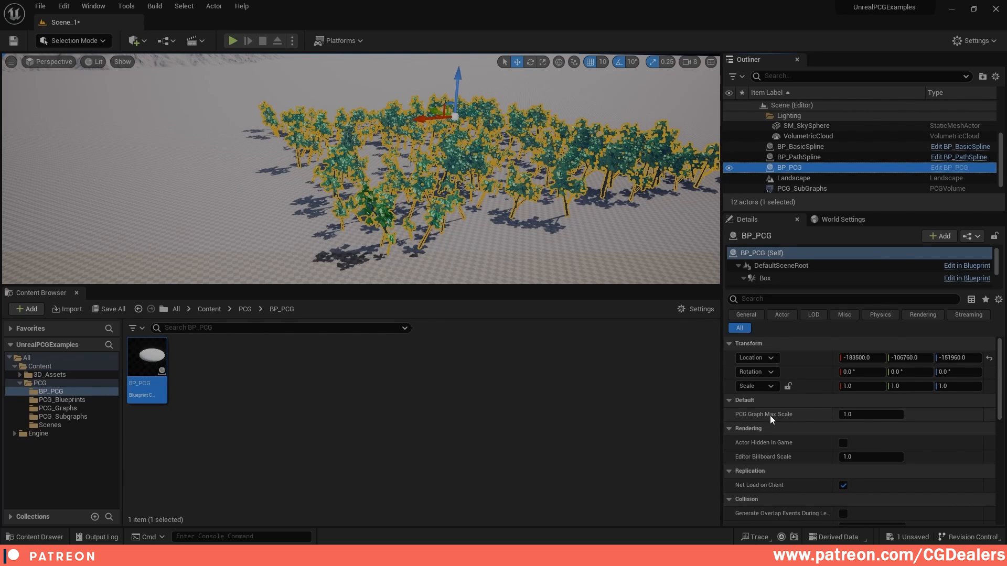
left_click_drag(848, 417, 865, 417)
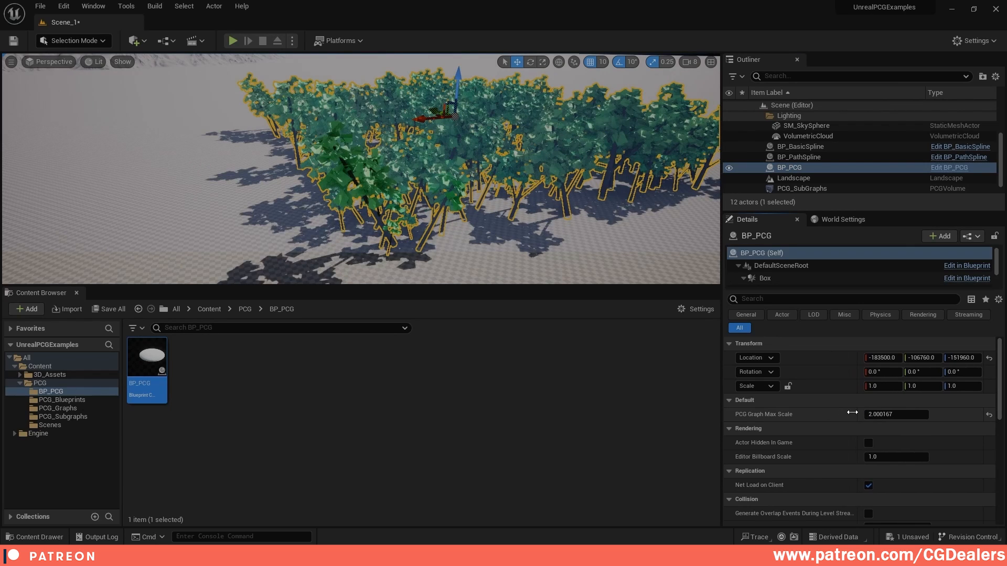
left_click_drag(832, 416, 845, 416)
mouse_move(845, 416)
left_mouse_down()
mouse_move(832, 417)
mouse_move(863, 414)
mouse_move(850, 414)
left_mouse_up()
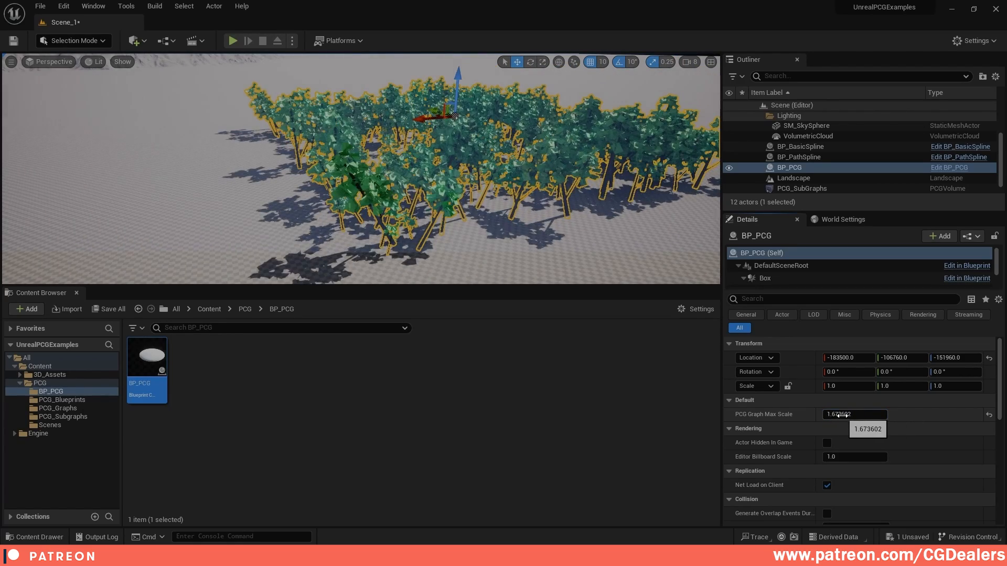
right_click_drag(515, 187, 537, 196)
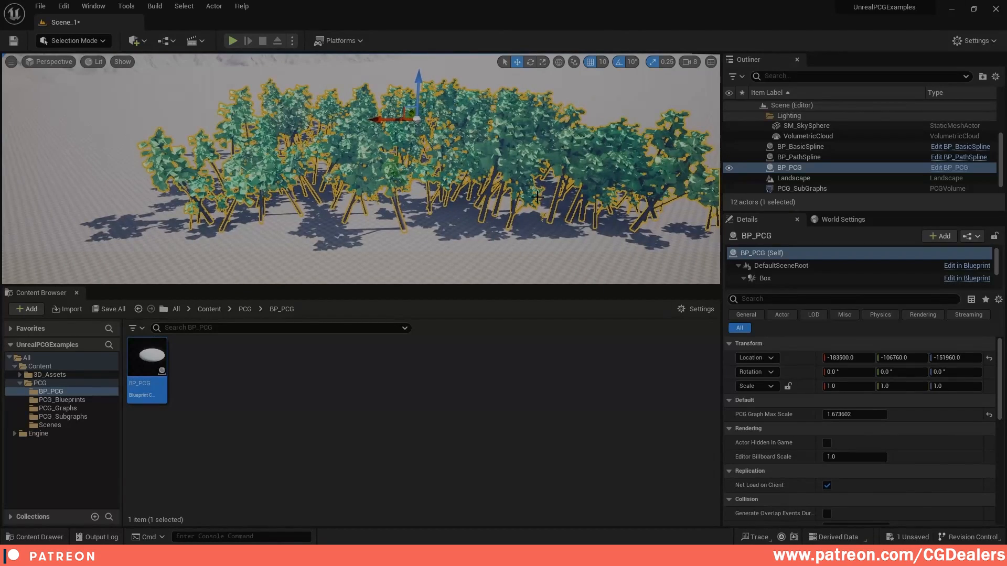
Open PGC_BasicGraph beside the level and examine how PropertyToParamData feeds Scale Max, comparing it with the variable in BP_PCG
left_click(79, 410)
double_click(283, 362)
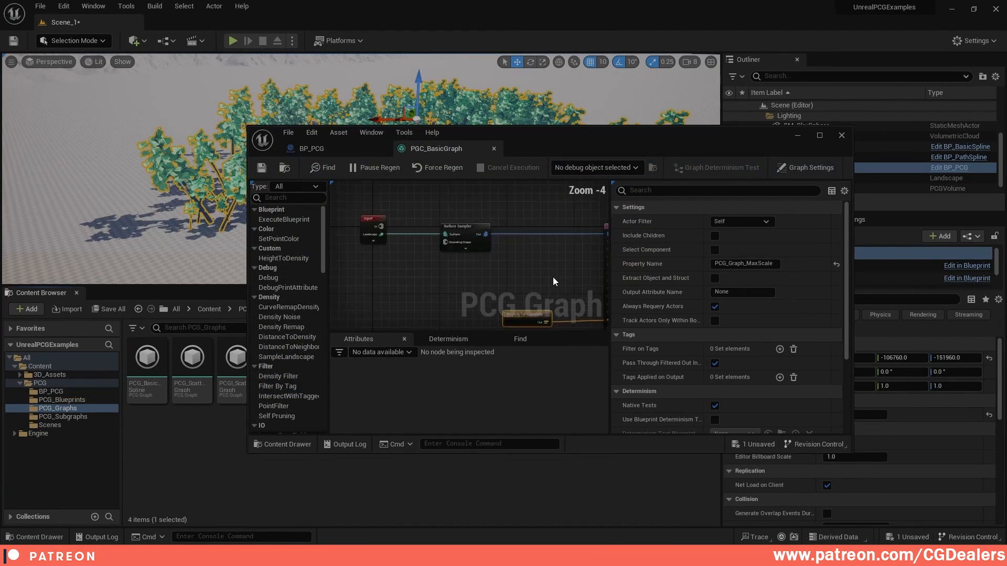
scroll(484, 244, "up", 2)
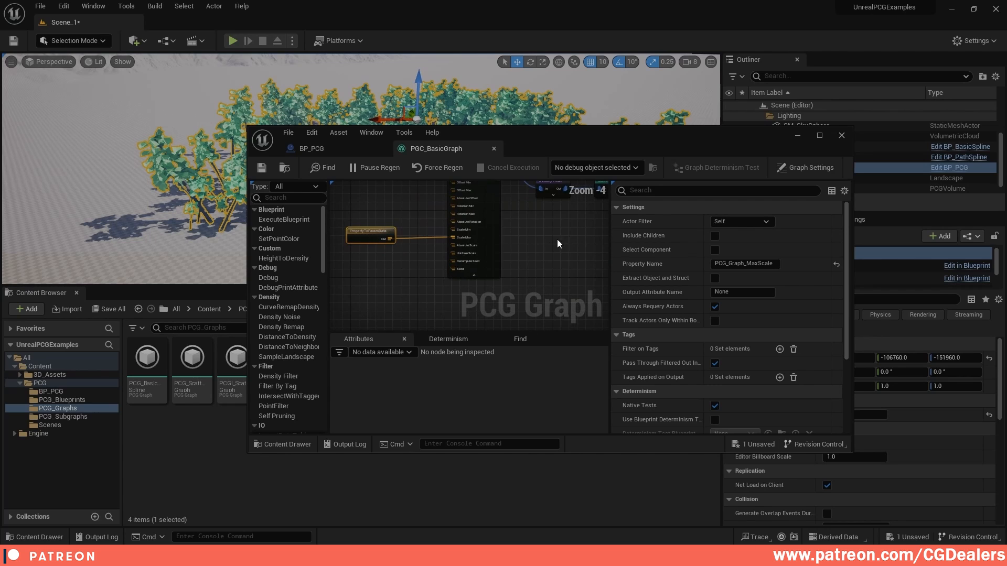
scroll(505, 258, "up", 1)
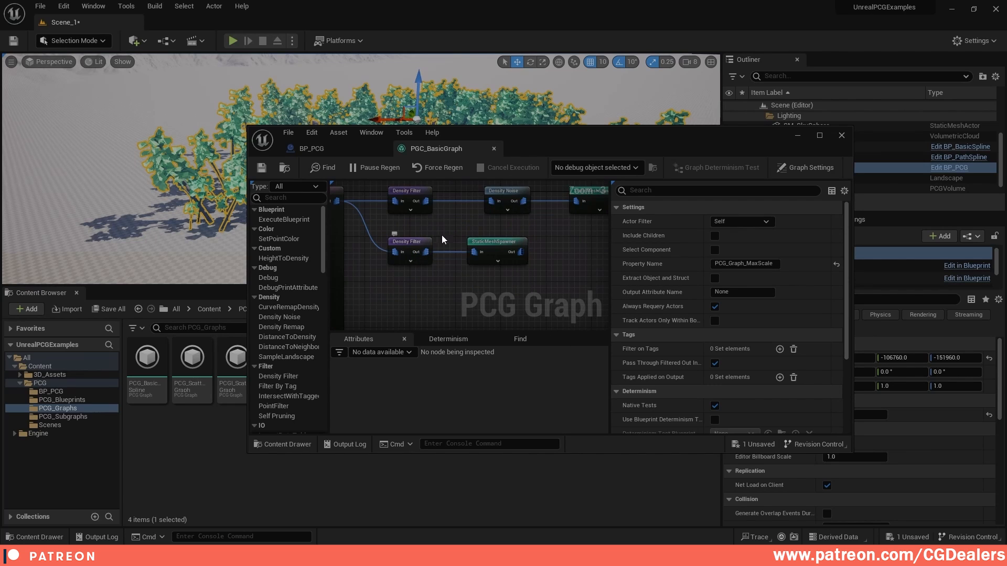
left_click_drag(630, 143, 612, 261)
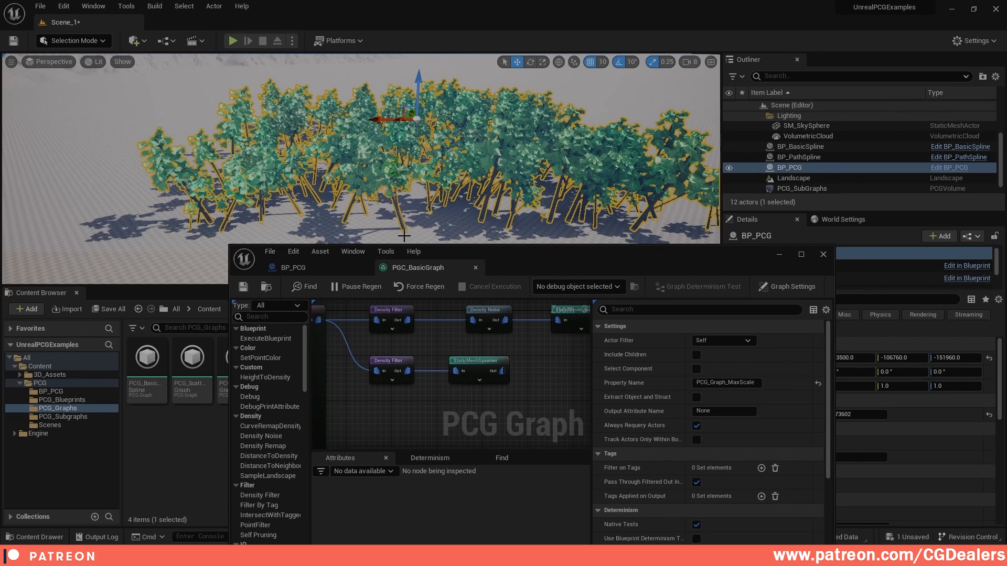
left_click_drag(643, 266, 456, 244)
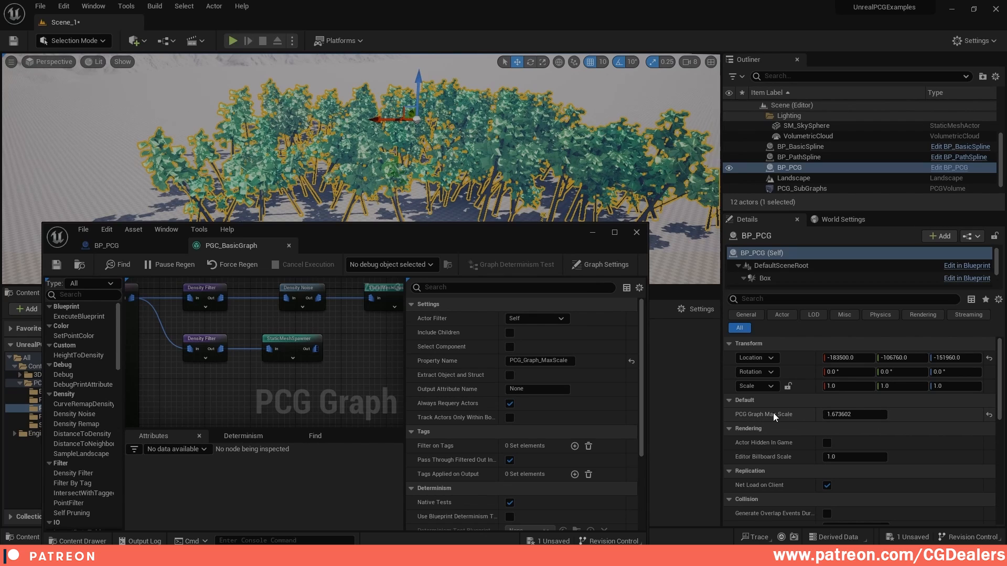
scroll(219, 379, "up", 5)
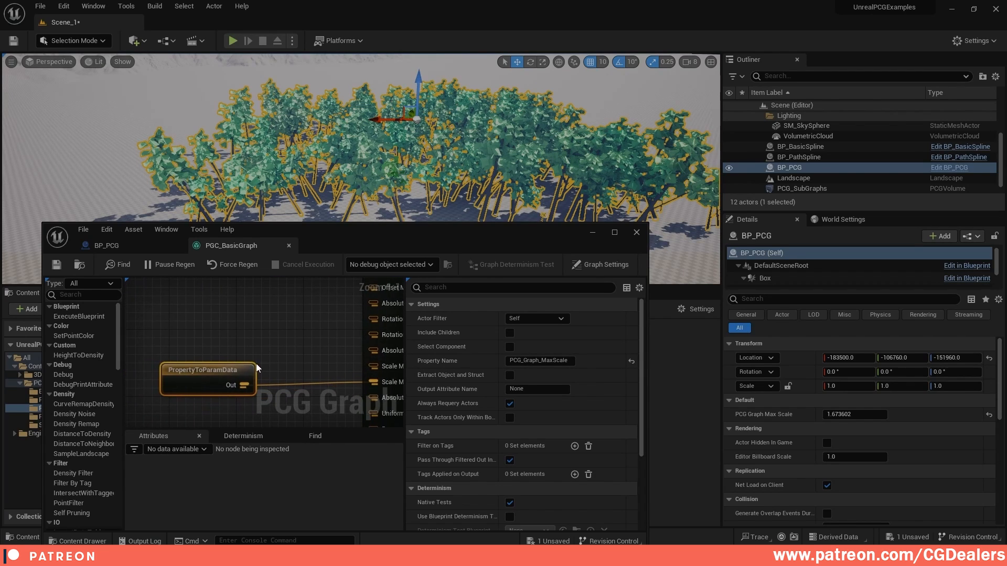
scroll(218, 378, "down", 2)
left_click(136, 251)
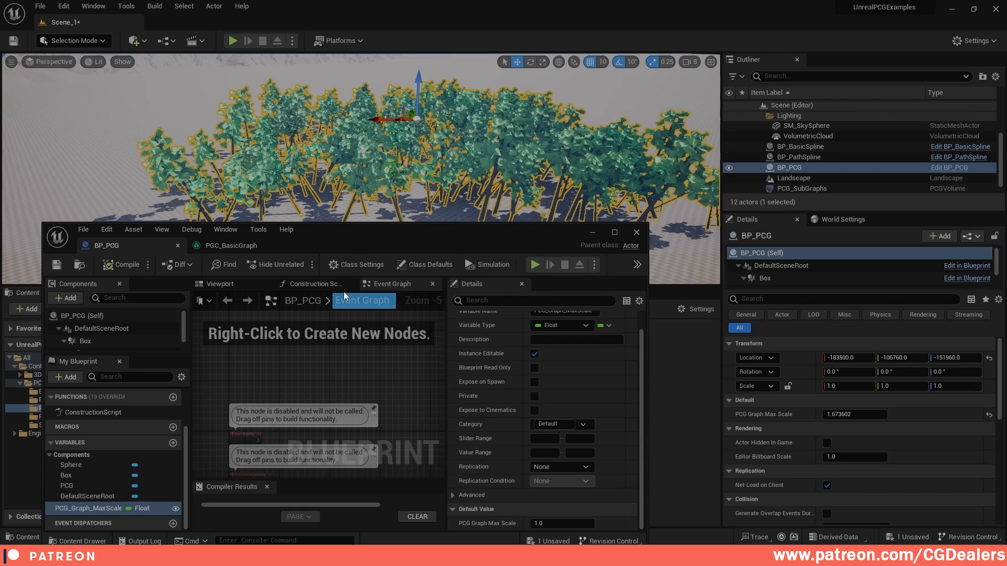
left_click_drag(544, 235, 712, 155)
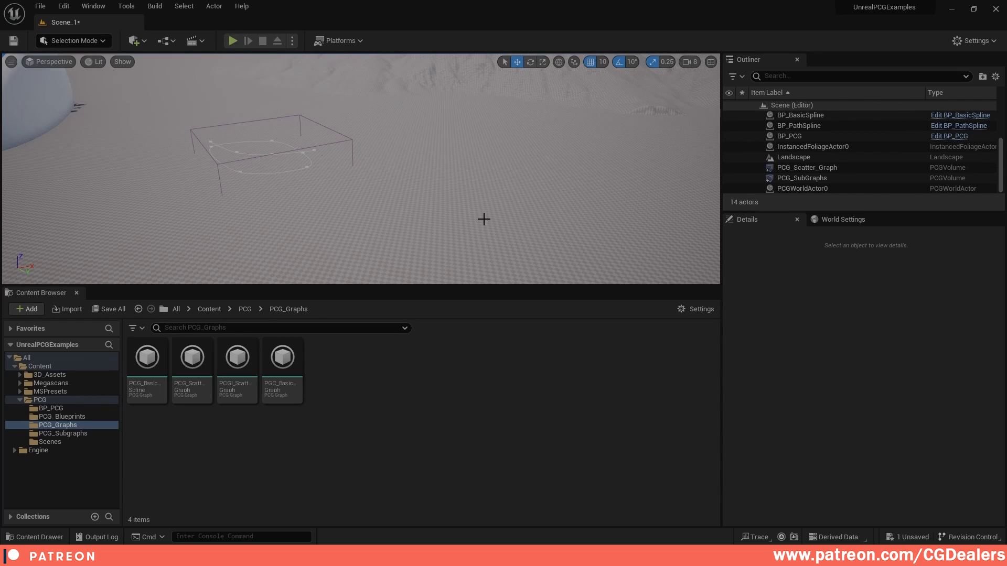
Create a new PCG Graph asset named PCG_MeshSpawner in the PCG_Graphs folder
right_click_drag(484, 219, 503, 223)
right_click(423, 429)
mouse_move(483, 360)
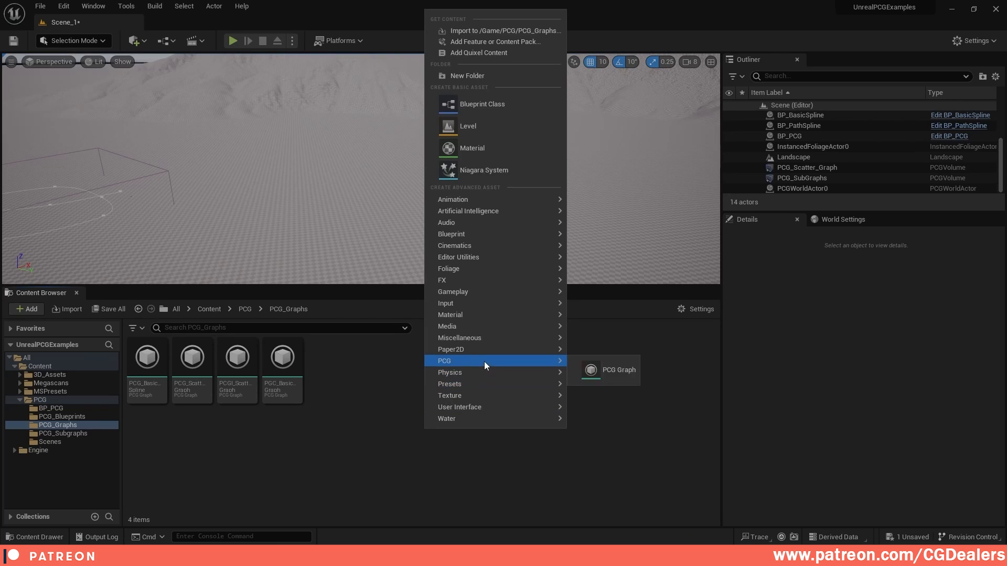
left_click(593, 367)
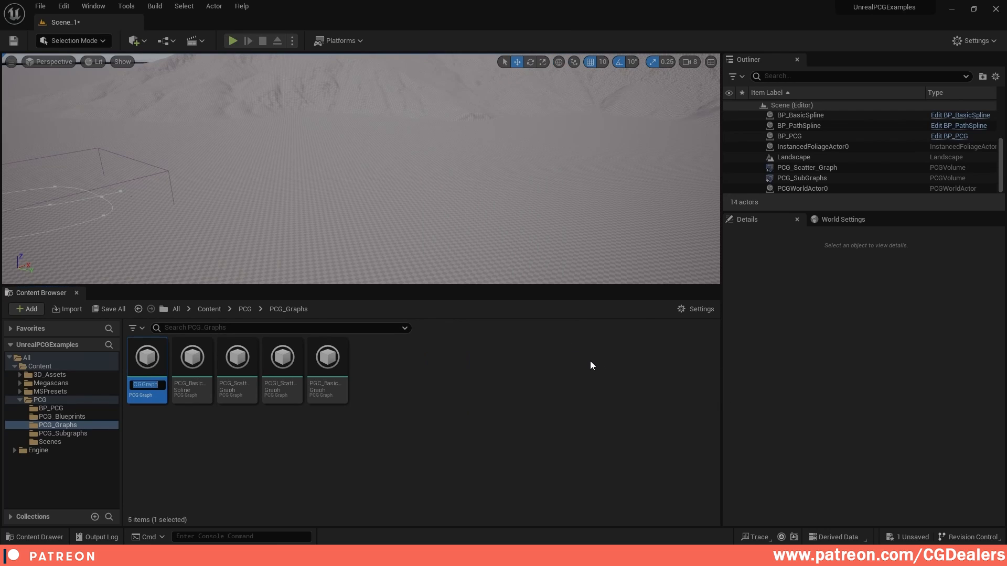
type("PCG_Mesh")
type("Spawner")
key("Return")
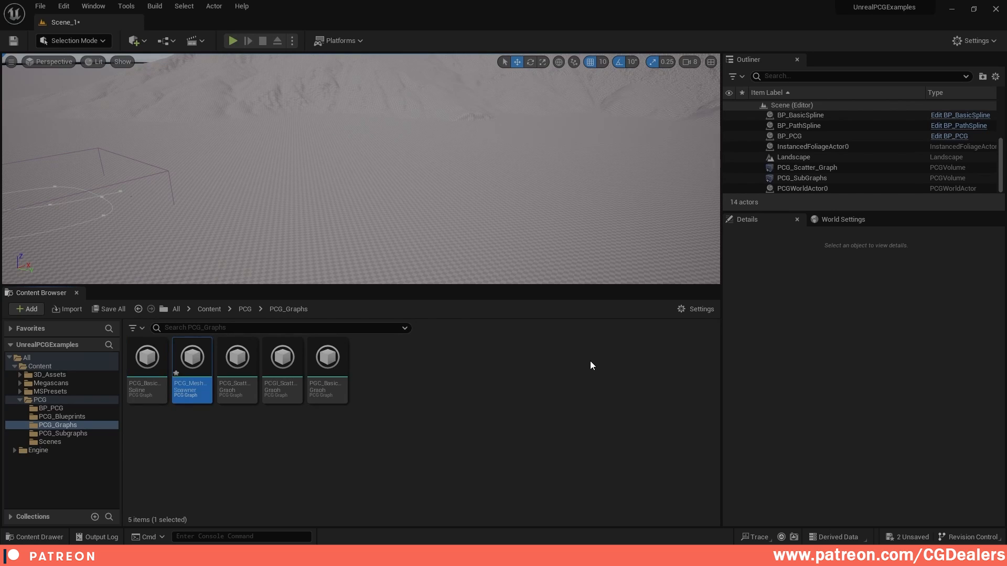
Open PCG_MeshSpawner in a maximized window, expand the Input node's pins, and space the Input and Output nodes apart
double_click(192, 359)
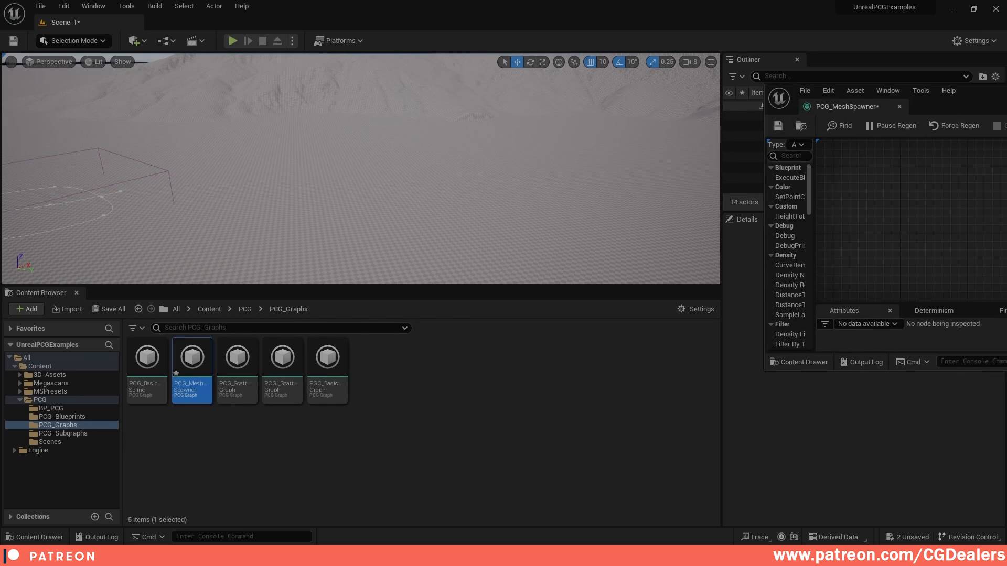
left_click_drag(300, 160, 395, 153)
double_click(394, 153)
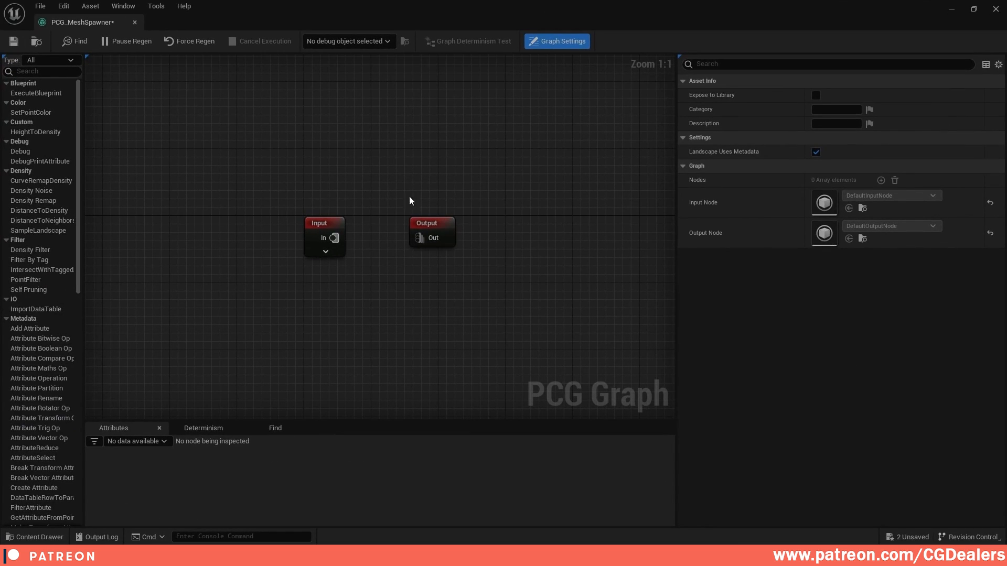
left_click_drag(426, 223, 539, 215)
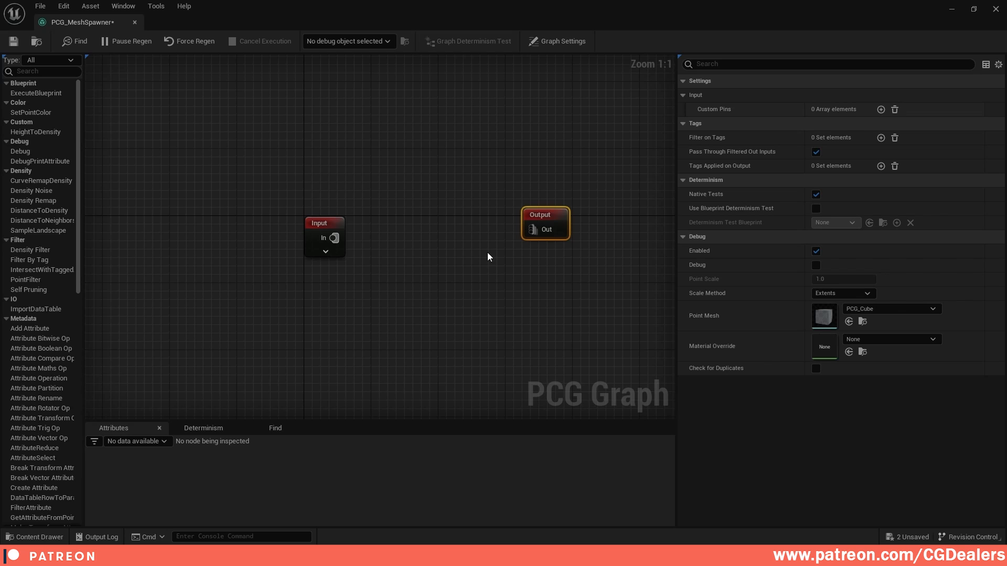
left_click(326, 252)
left_click_drag(330, 224, 172, 216)
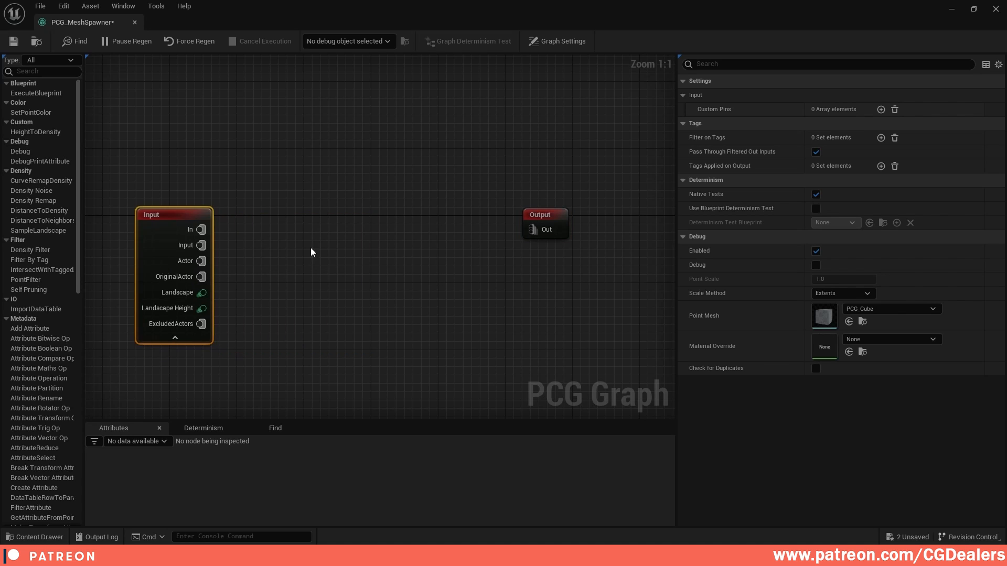
Add a Surface Sampler node between Input and Output, and connect the Input node's Landscape pin to its Surface pin
left_click(350, 266)
right_click(351, 268)
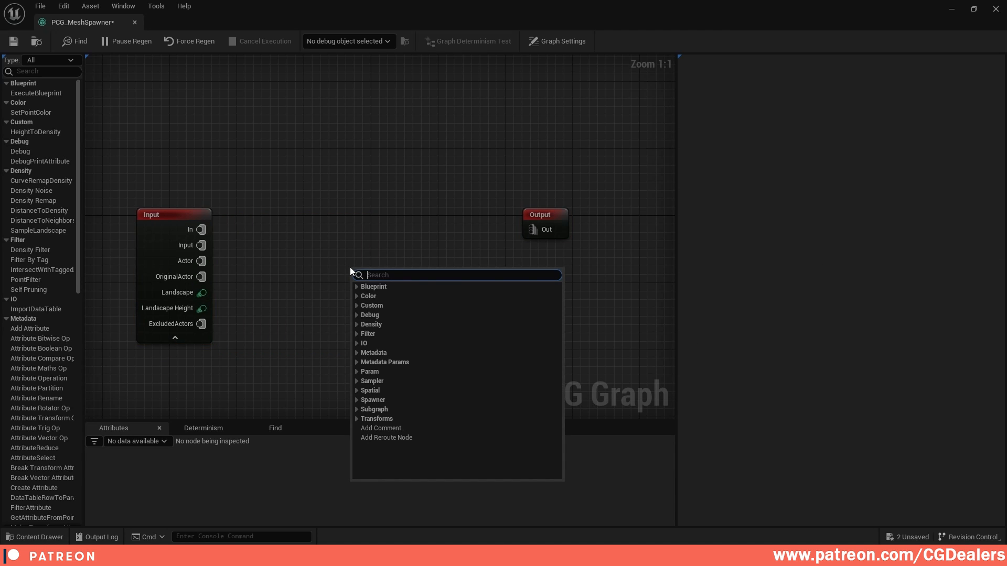
type("surface")
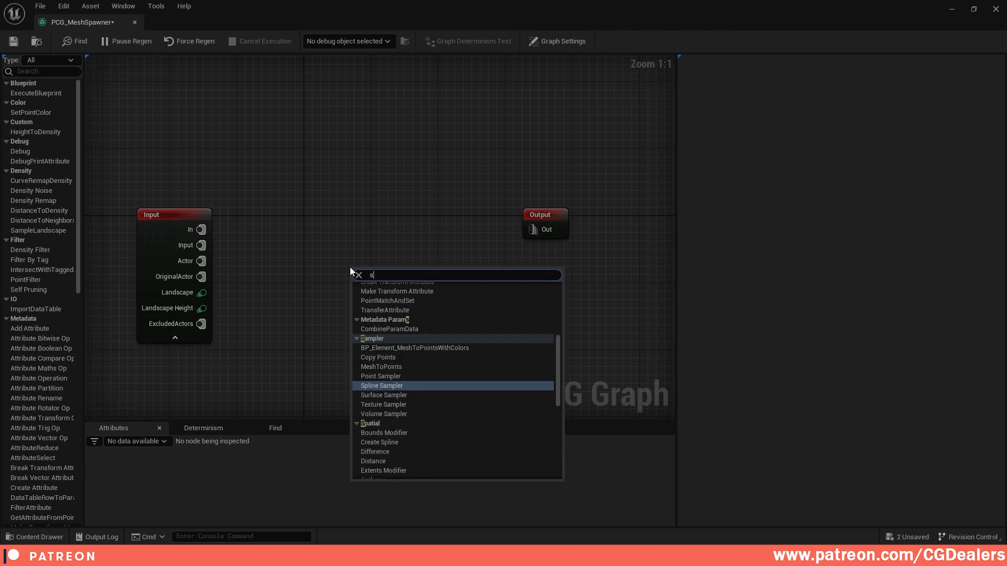
key("Return")
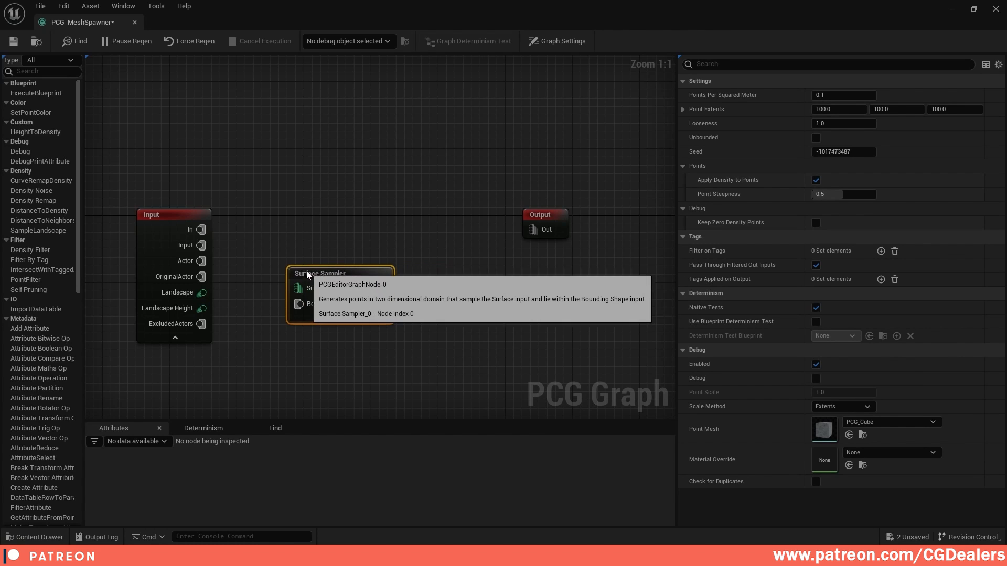
left_click_drag(360, 270, 299, 268)
left_click_drag(202, 292, 256, 274)
left_click(193, 227, "shift")
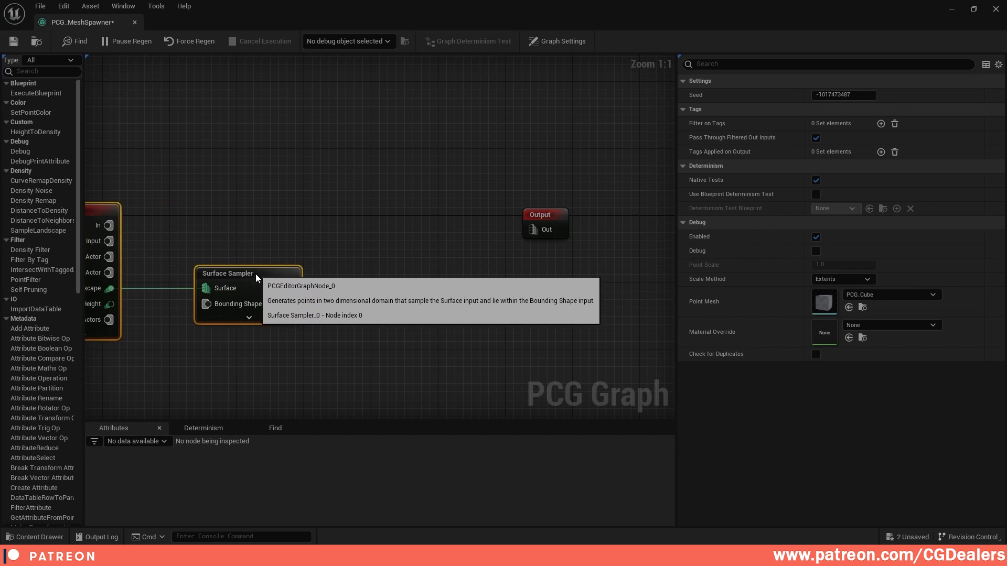
right_click_drag(386, 259, 533, 259)
left_click(530, 260)
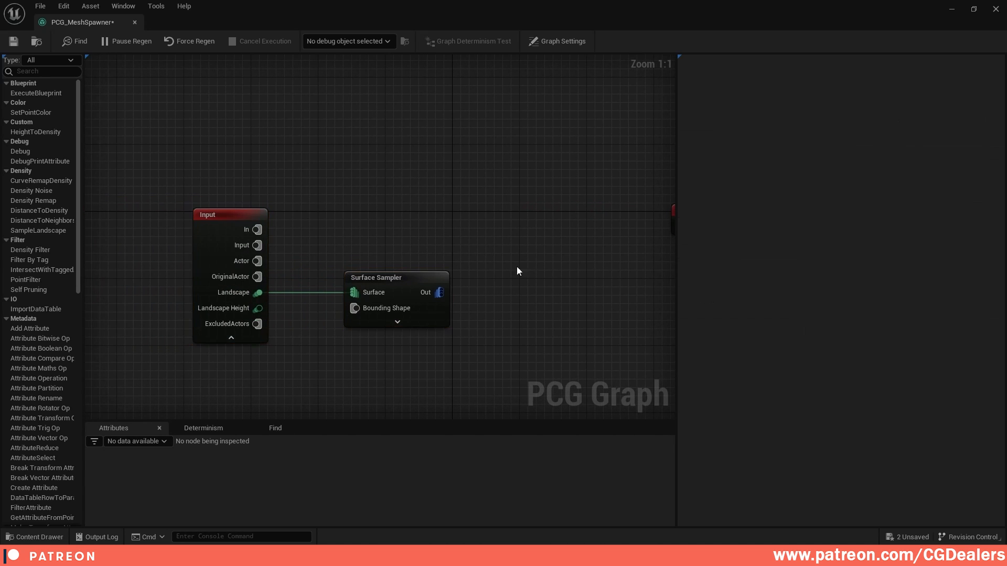
Select the Surface Sampler, then restore the PCG_MeshSpawner window to a smaller size and move it clear of the graph assets
left_click(408, 282)
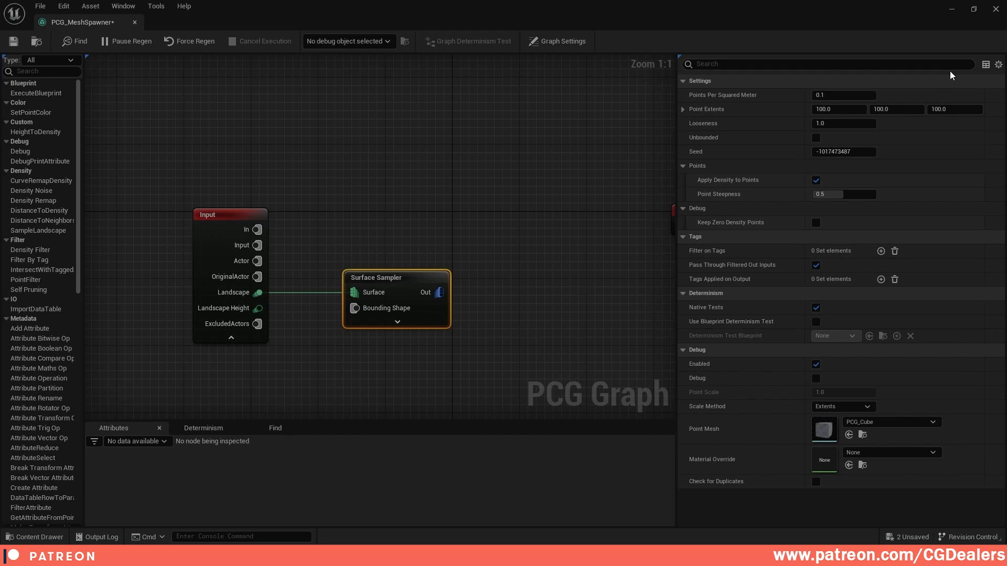
left_click(974, 8)
left_click_drag(442, 148, 735, 233)
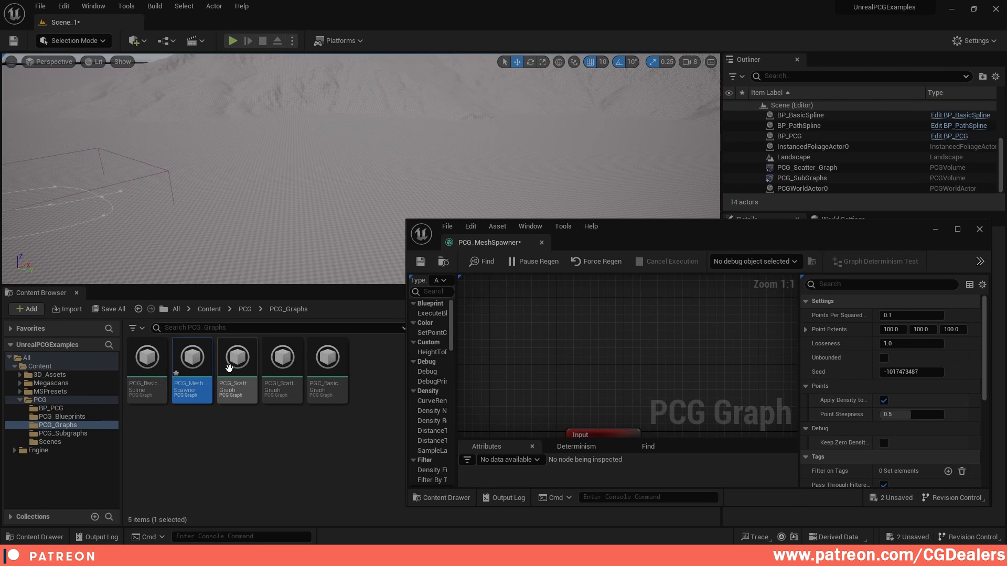
Place the PCG_MeshSpawner graph in the level as a PCG volume and raise it slightly along Z
left_click_drag(229, 367, 344, 216)
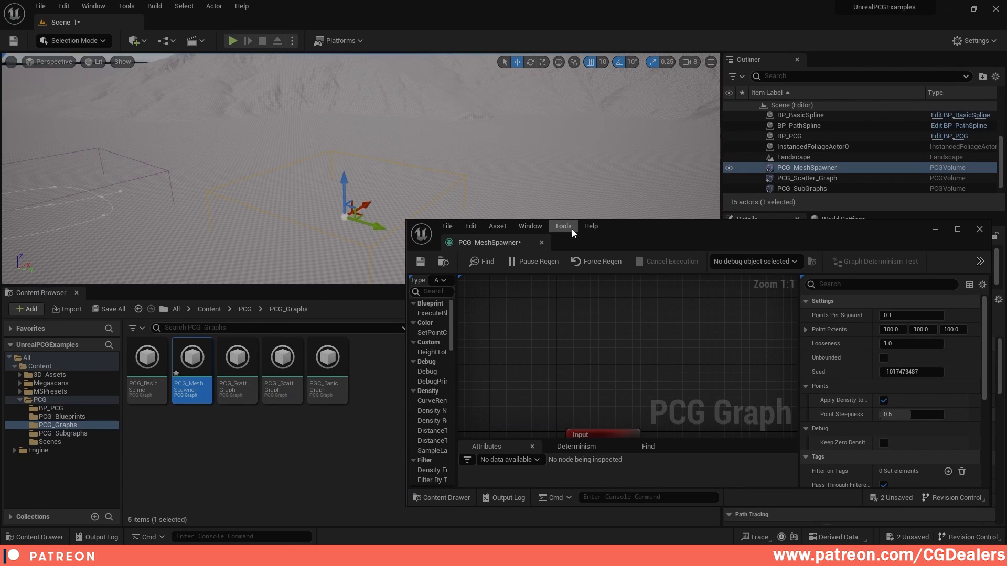
left_click_drag(349, 178, 350, 153)
left_click_drag(724, 234, 703, 157)
Turn on debug display for the Surface Sampler node and move the graph window clear of the volume
scroll(652, 264, "down", 3)
right_click_drag(652, 297, 629, 215)
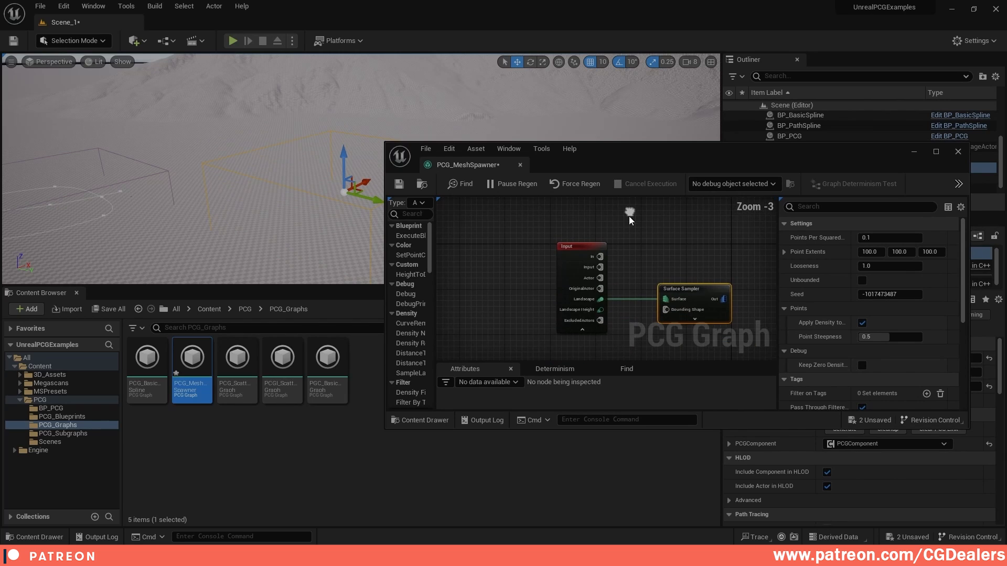
key("d")
double_click(705, 293)
left_click_drag(563, 159, 431, 230)
left_click(560, 321)
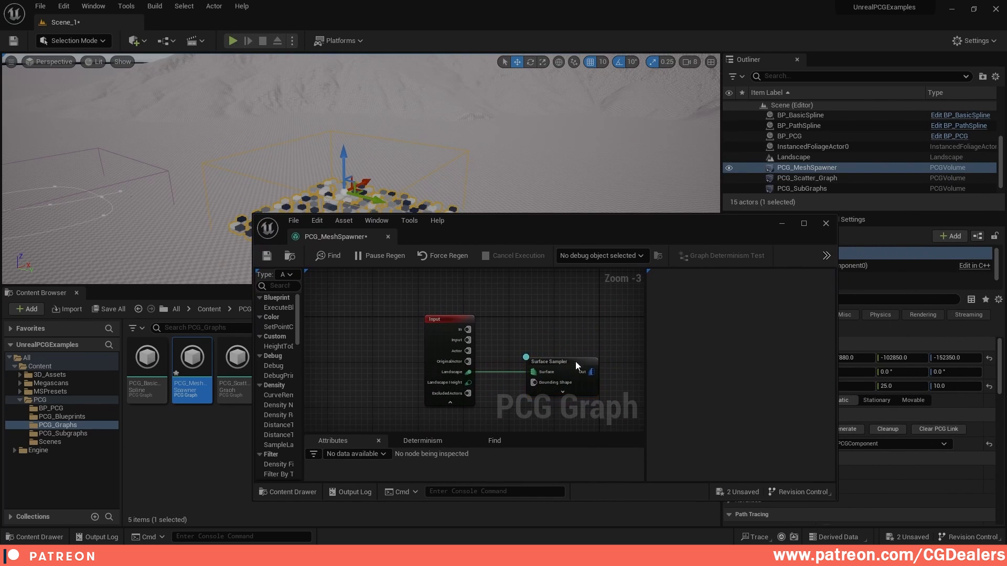
left_click_drag(557, 230, 449, 288)
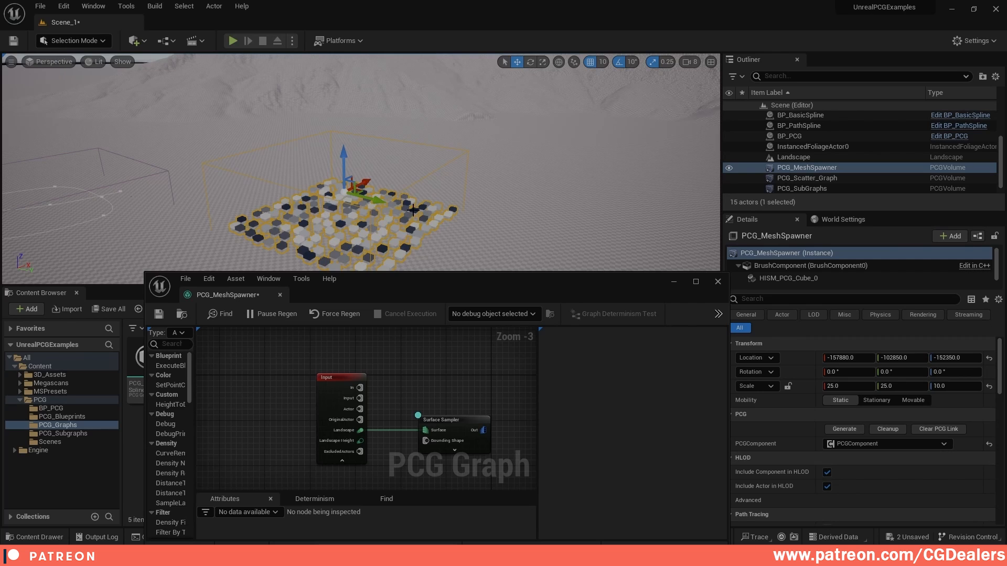
Maximize the PCG_MeshSpawner window, add a Density Filter node, and connect the Surface Sampler's Out pin to its In pin
left_click_drag(625, 284, 619, 193)
left_click(694, 190)
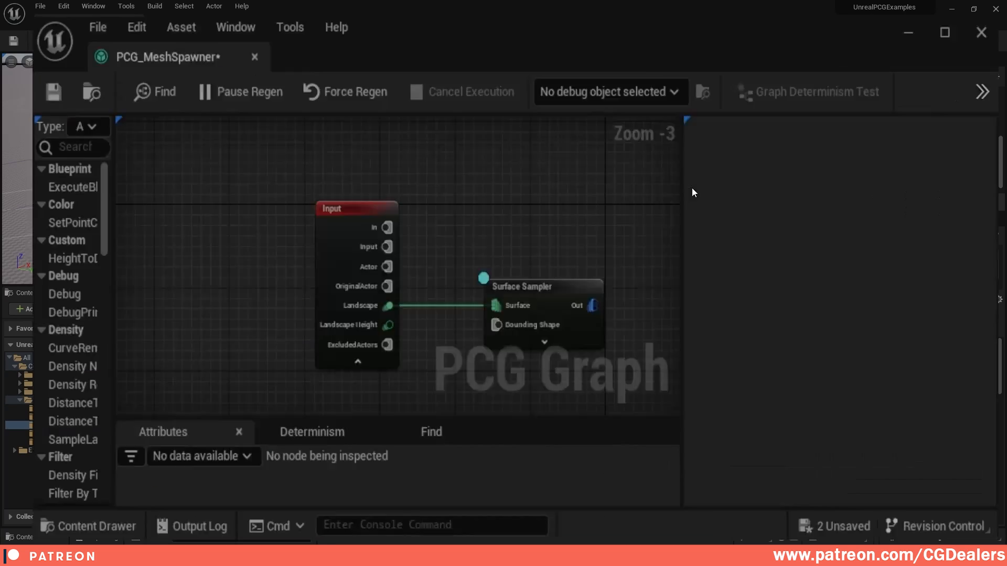
right_click_drag(475, 212, 517, 267)
right_click(517, 262)
type("density")
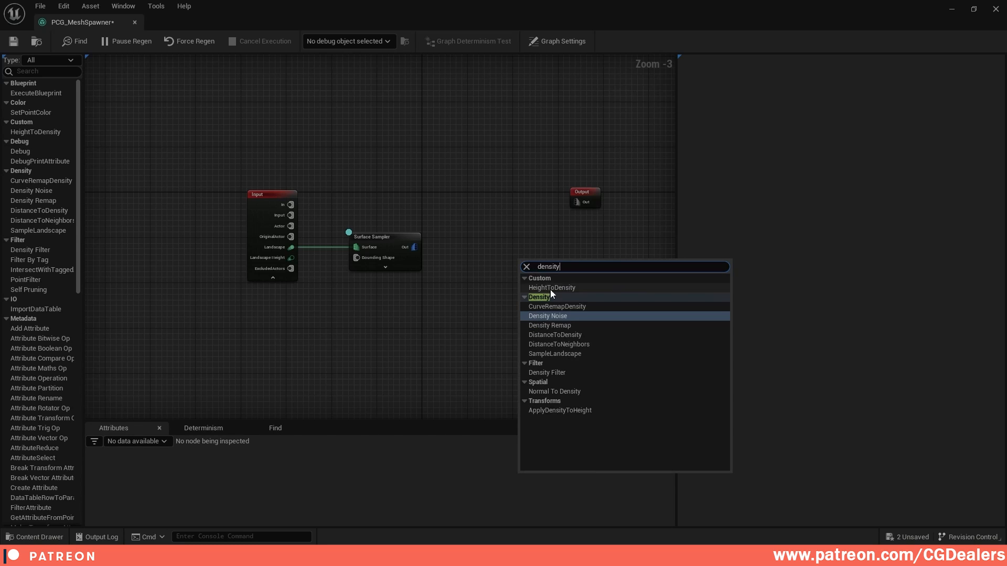
left_click(559, 373)
left_click_drag(556, 273, 524, 244)
left_click_drag(414, 247, 492, 247)
Turn off debug display on the Surface Sampler and turn it on for the Density Filter
left_click(385, 237)
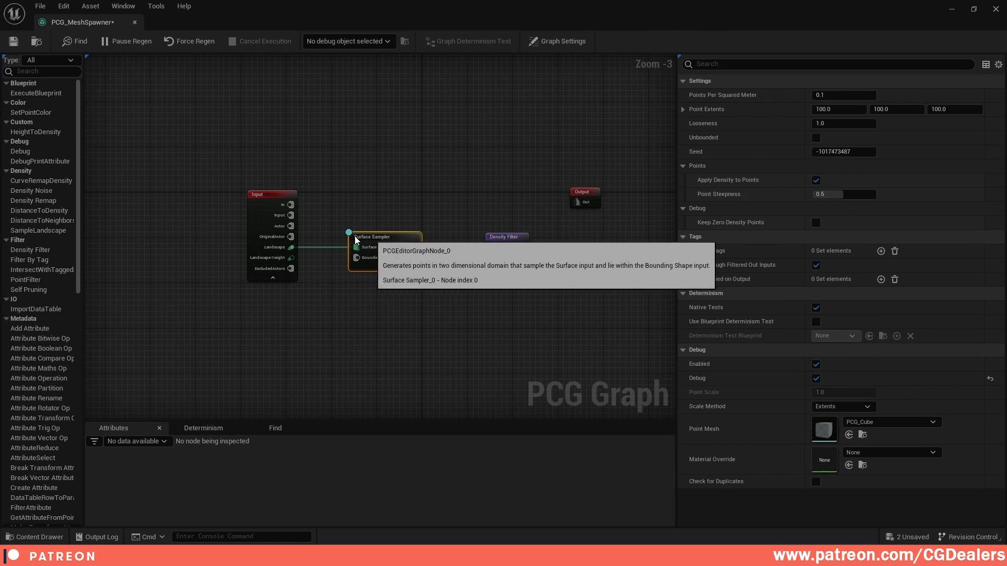
left_click(506, 240)
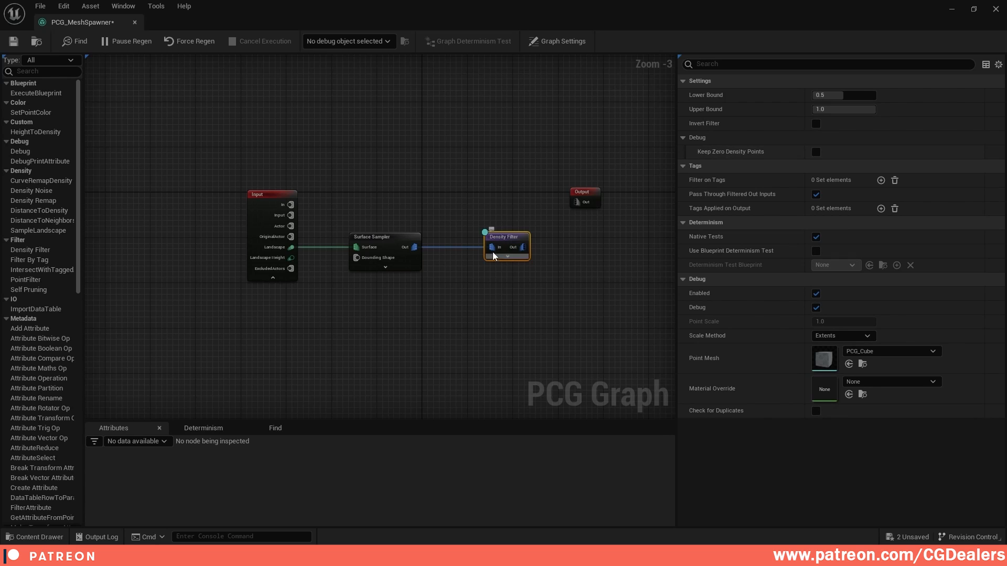
key("d")
double_click(513, 239)
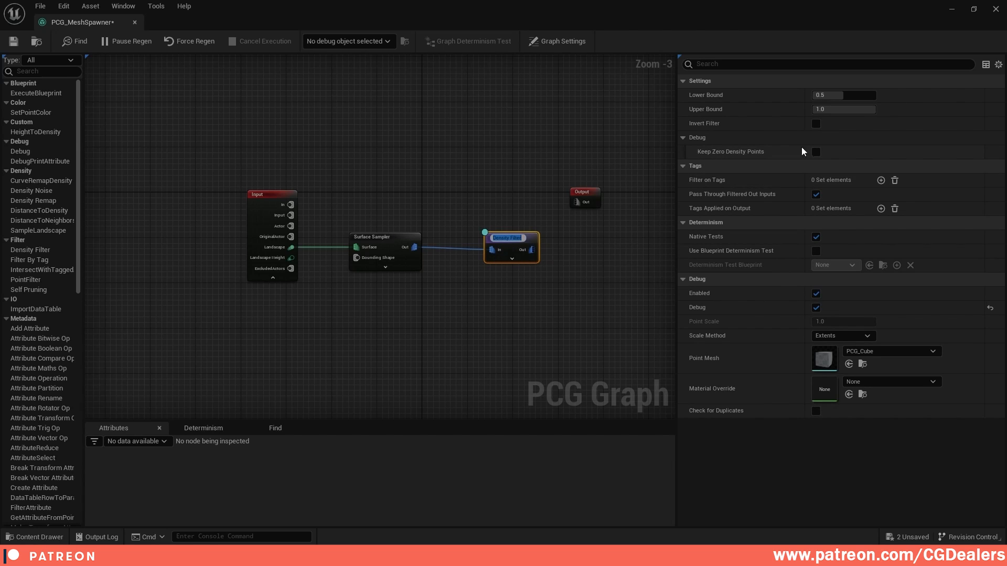
Set the Density Filter's Lower Bound to 0.9, then restore the graph window and move it below the volume
left_click(863, 95)
type(".9")
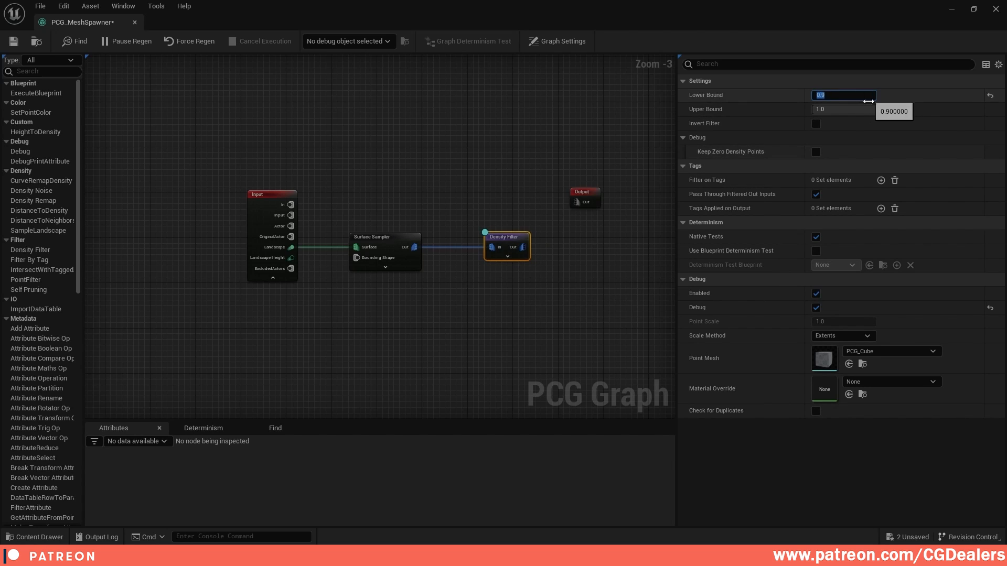
key("Return")
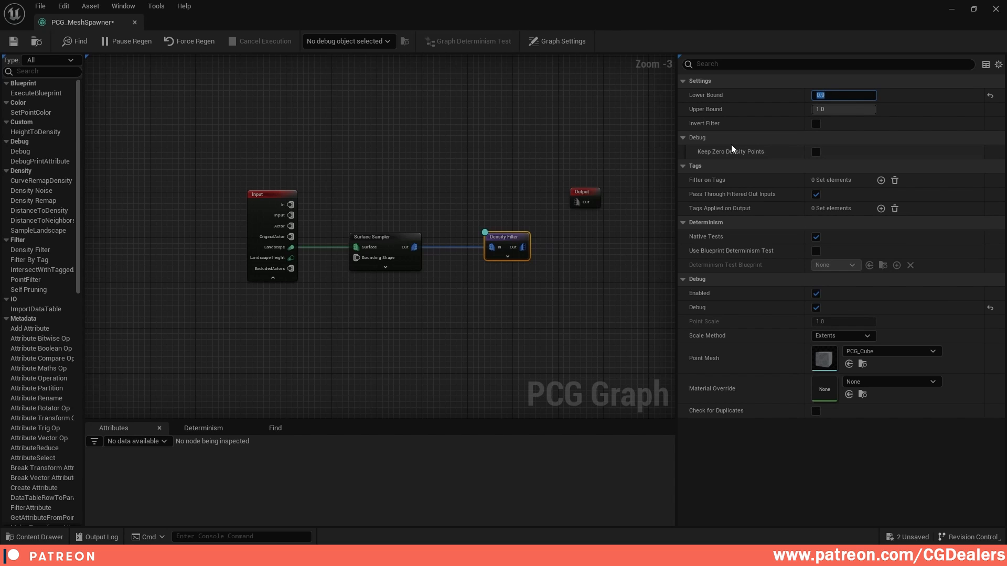
left_click(974, 9)
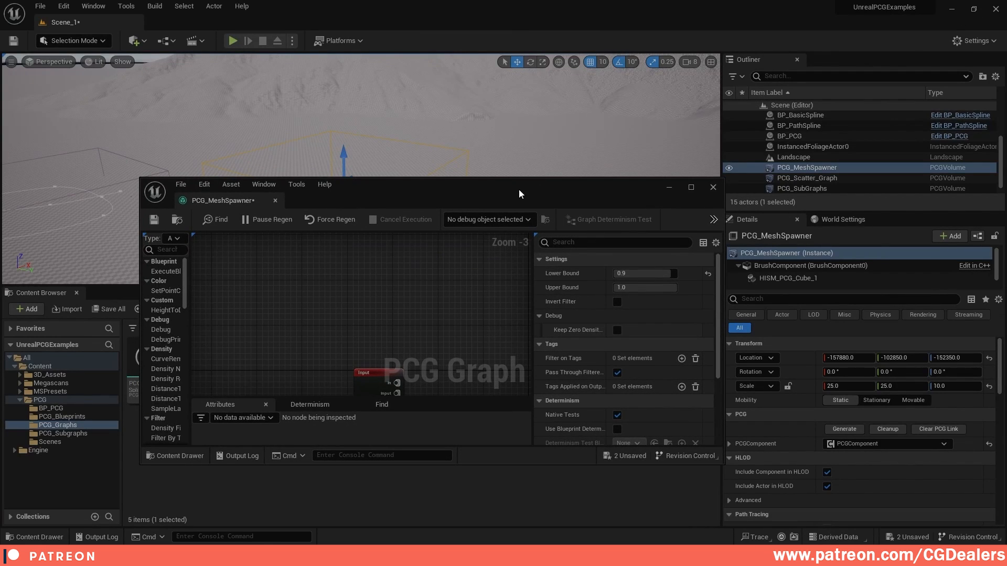
left_click_drag(519, 194, 612, 282)
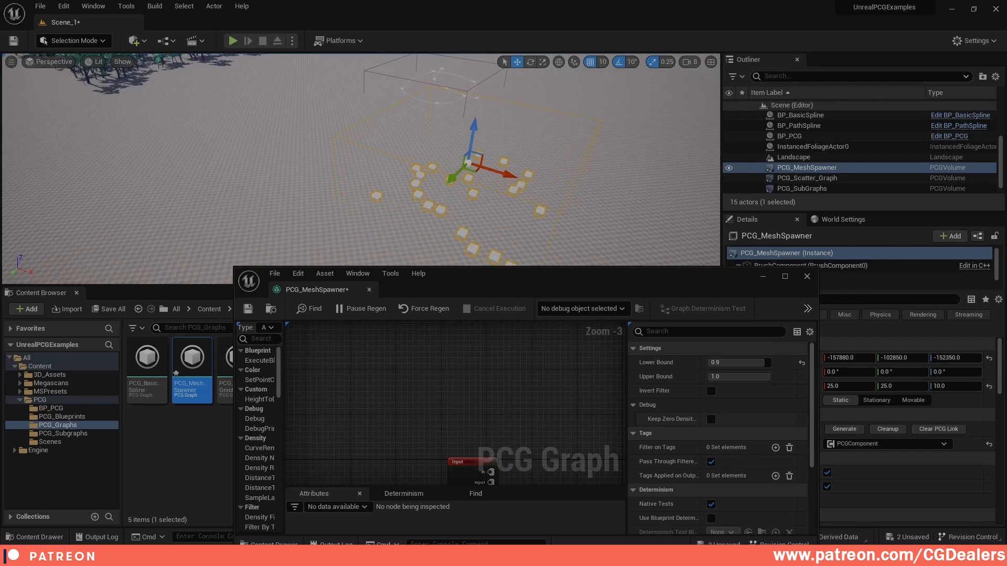
Set the Density Filter's Lower Bound to 0.95 and shift the graph window slightly
left_click(749, 362)
key("BackSpace")
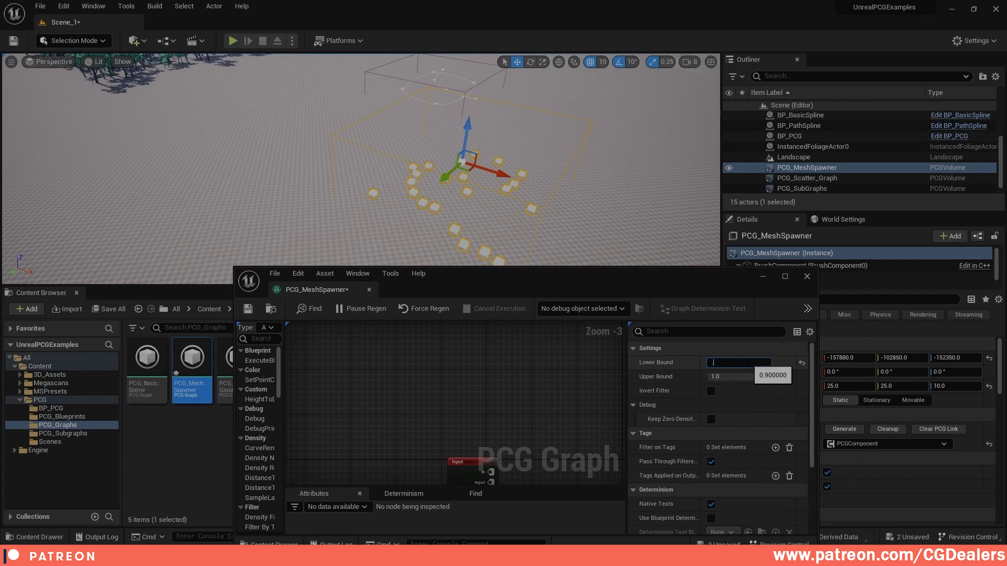
type(".95")
key("Return")
mouse_move(704, 280)
left_mouse_down()
mouse_move(705, 248)
mouse_move(694, 268)
left_mouse_up()
scroll(752, 425, "down", 4)
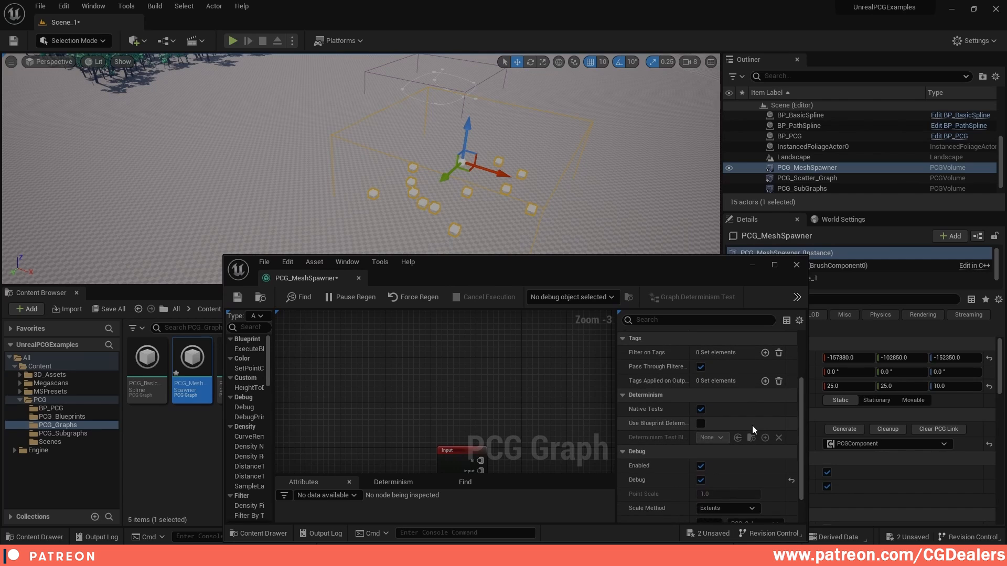
Try several Seed values on the Surface Sampler, ending at -463091656, and view the points from different angles
scroll(739, 431, "up", 4)
right_click_drag(415, 400, 515, 377)
left_click(515, 378)
left_click_drag(706, 408, 751, 407)
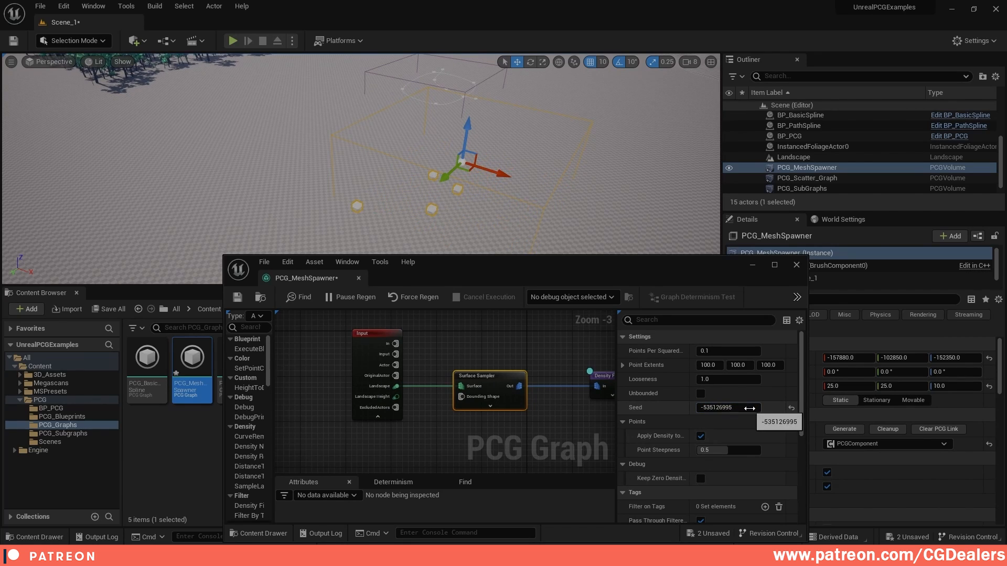
left_click_drag(524, 184, 394, 191, "alt")
left_click_drag(744, 408, 751, 408)
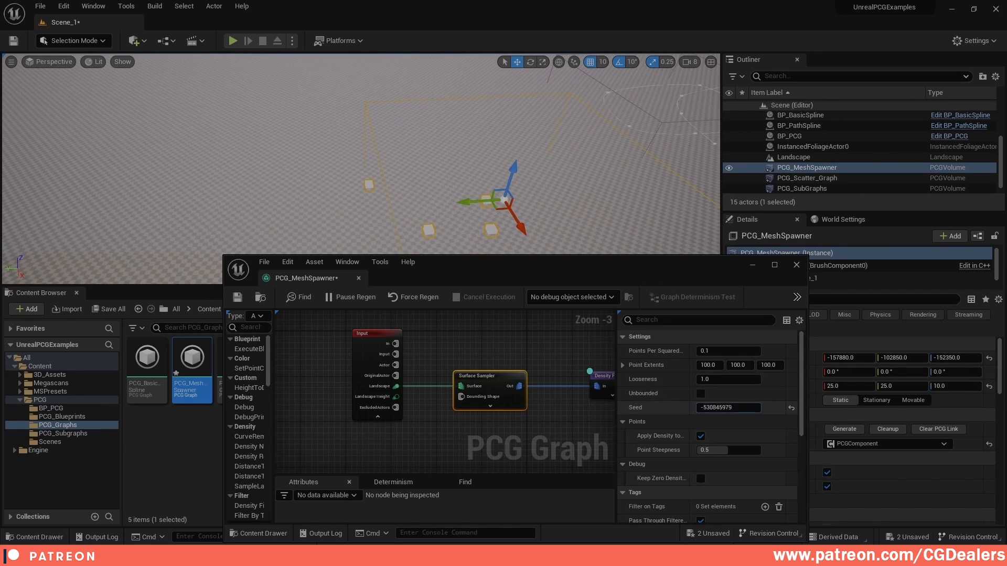
left_click_drag(553, 191, 589, 240, "alt")
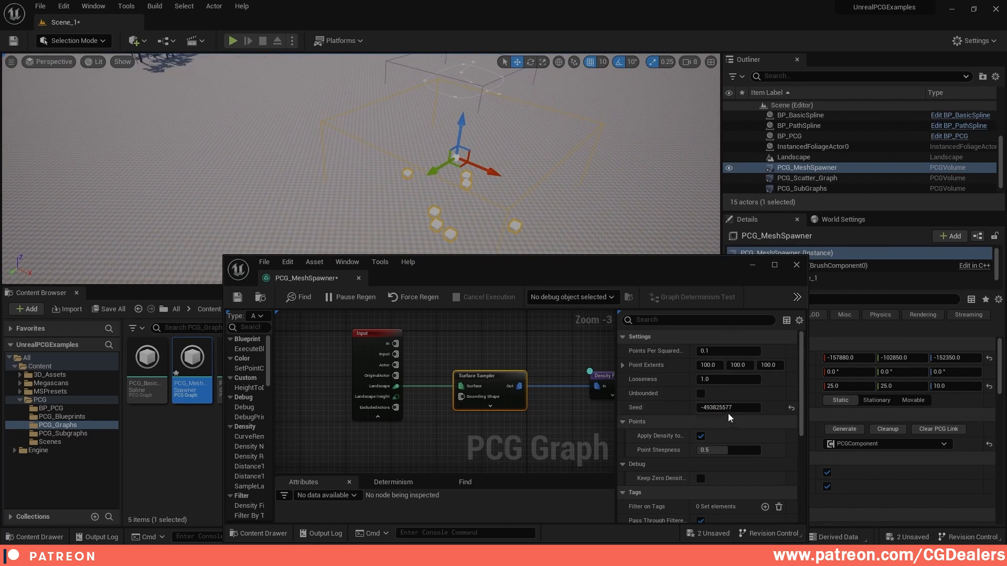
left_click_drag(745, 407, 751, 408)
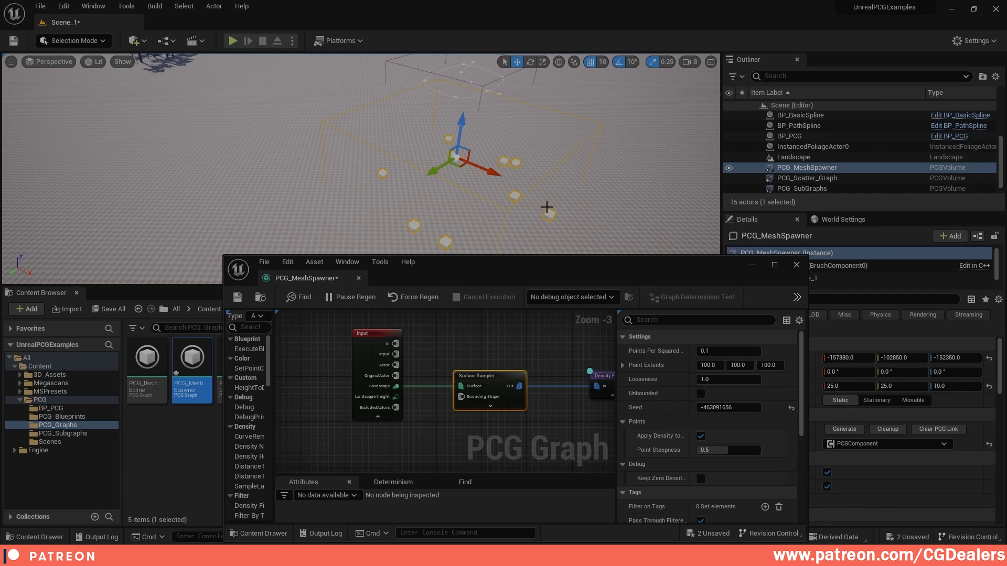
Try Density Filter Lower Bound values of 0.98, 0.94 and 0.97, and finish with 0.96
left_click(596, 377)
right_click_drag(575, 350, 494, 342)
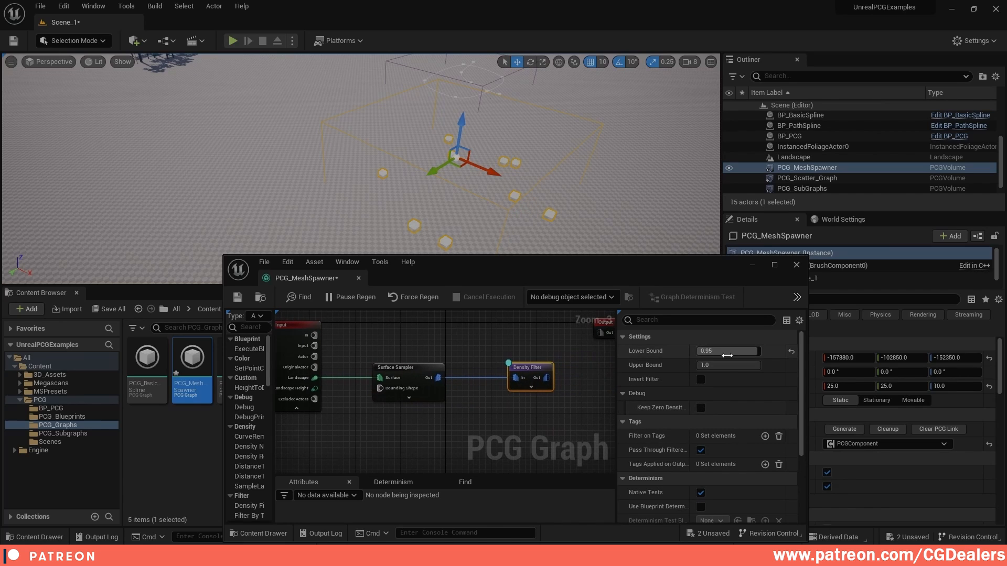
left_click(728, 351)
type(".98")
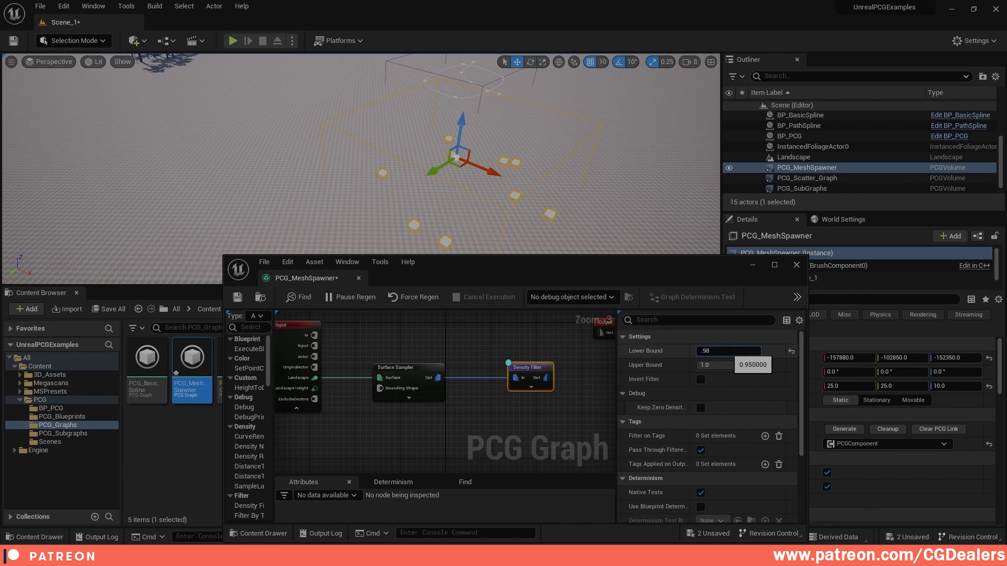
key("Return")
type(".94")
key("Return")
type(".97")
key("Return")
type(".96")
key("Return")
Set the Surface Sampler's Seed to -441303110 and inspect the point distribution in the volume
left_click(401, 370)
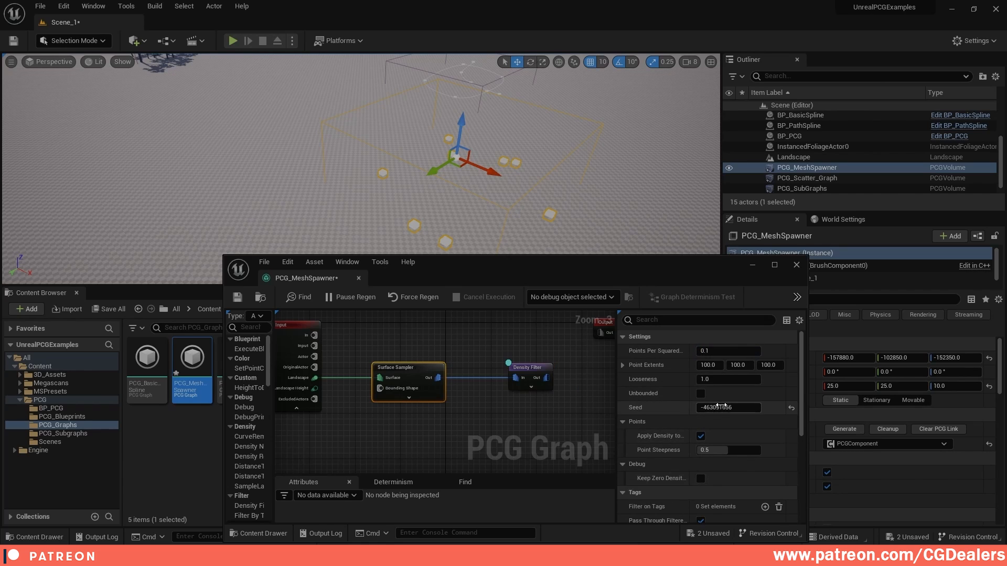
left_click(722, 407)
mouse_move(723, 407)
left_mouse_down()
mouse_move(744, 408)
mouse_move(735, 407)
left_mouse_up()
left_click(669, 408)
right_click_drag(577, 199, 254, 176)
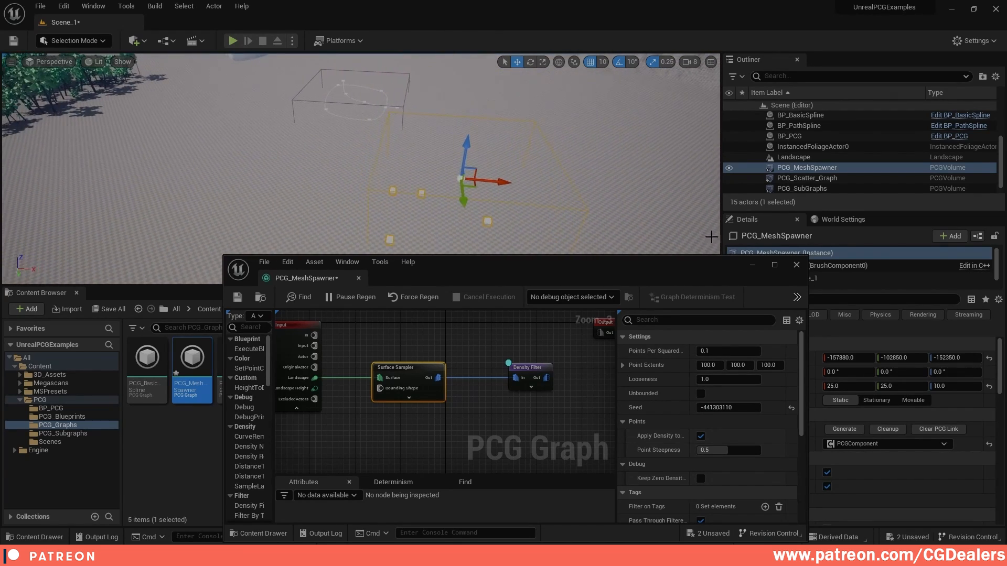
Move the Density Filter closer to the Surface Sampler, shift both nodes toward the Input node, and clear the selection
left_click_drag(537, 368, 508, 369)
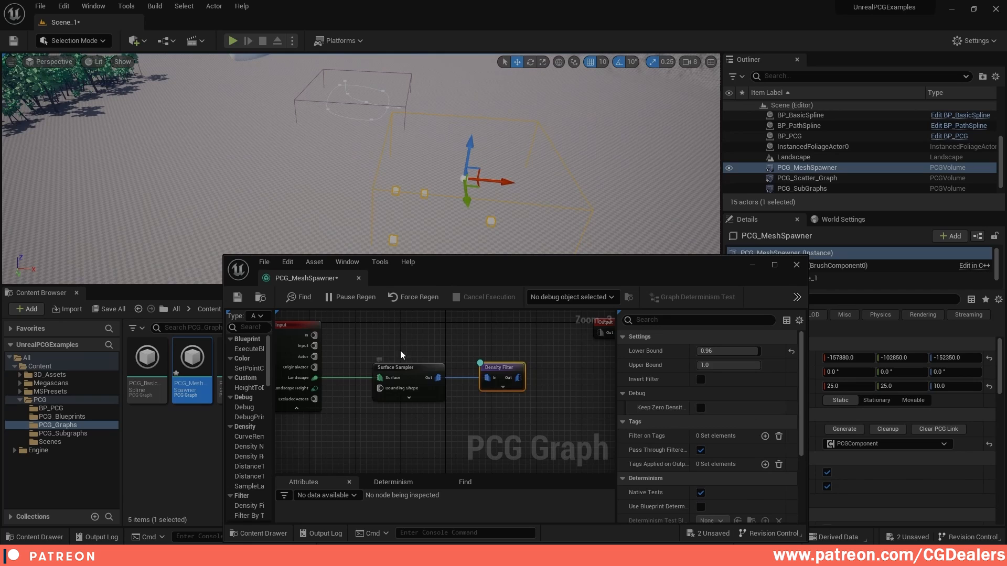
left_click_drag(400, 350, 478, 369)
left_click(532, 371)
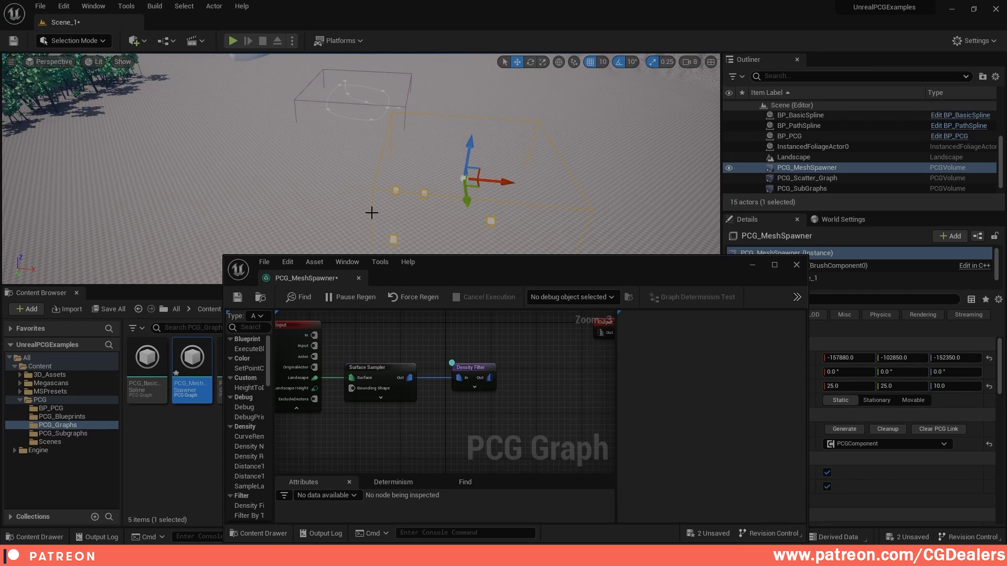
Add a Transform Points node after the Density Filter and connect the filter's Out pin to its In pin
right_click_drag(556, 376, 477, 375)
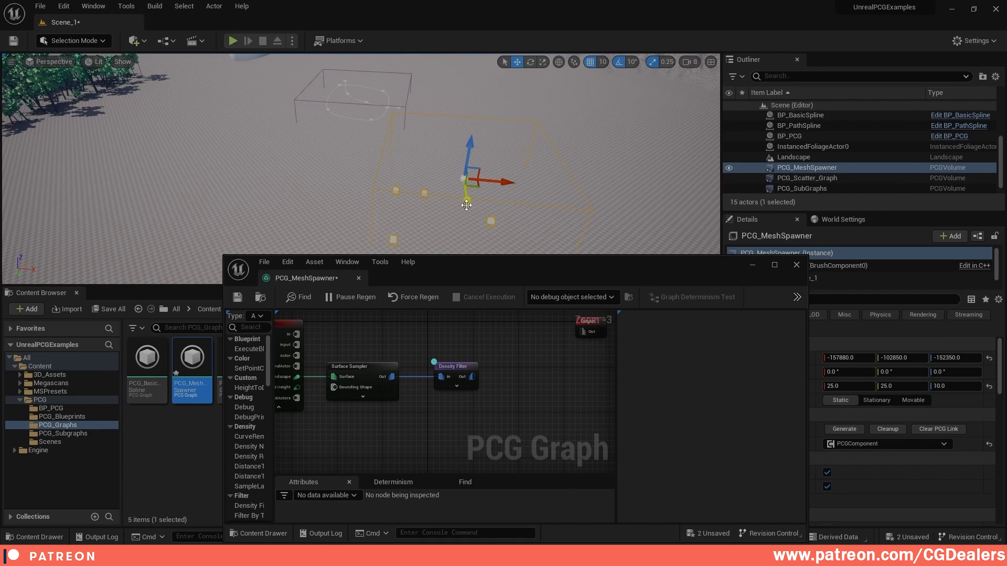
right_click_drag(516, 385, 477, 382)
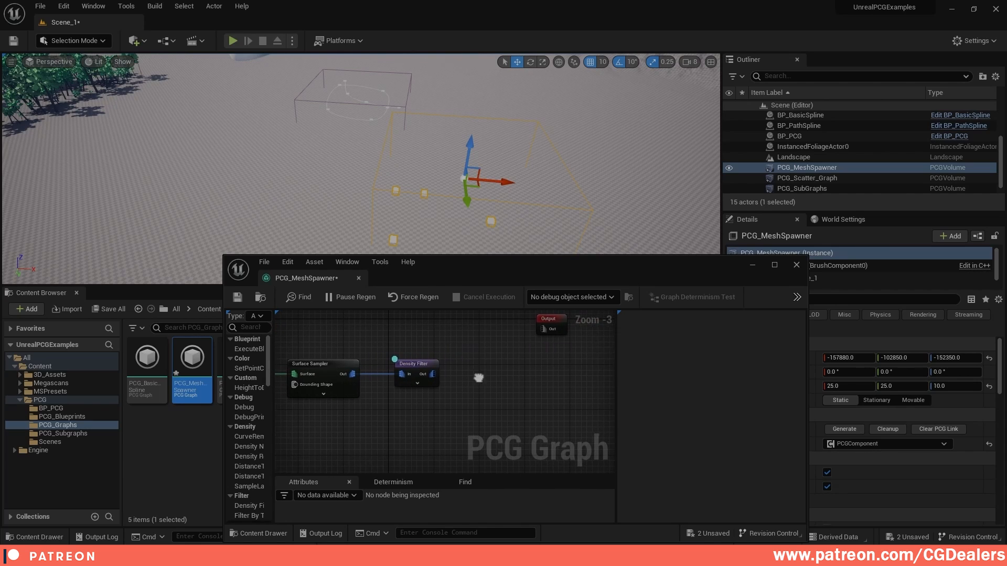
right_click(480, 378)
type("transfo")
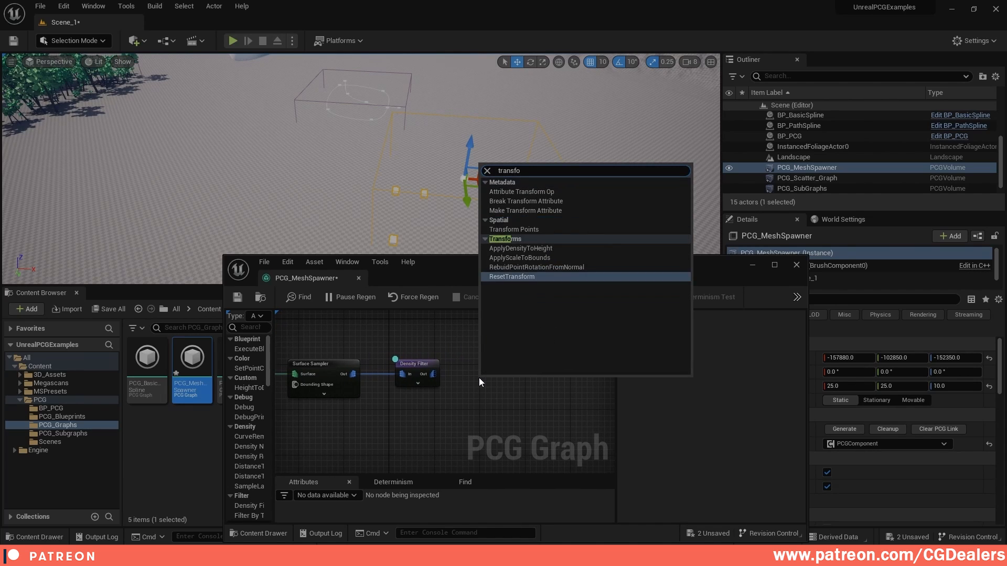
left_click(501, 230)
mouse_move(492, 373)
left_mouse_down()
mouse_move(486, 362)
mouse_move(476, 375)
left_mouse_up()
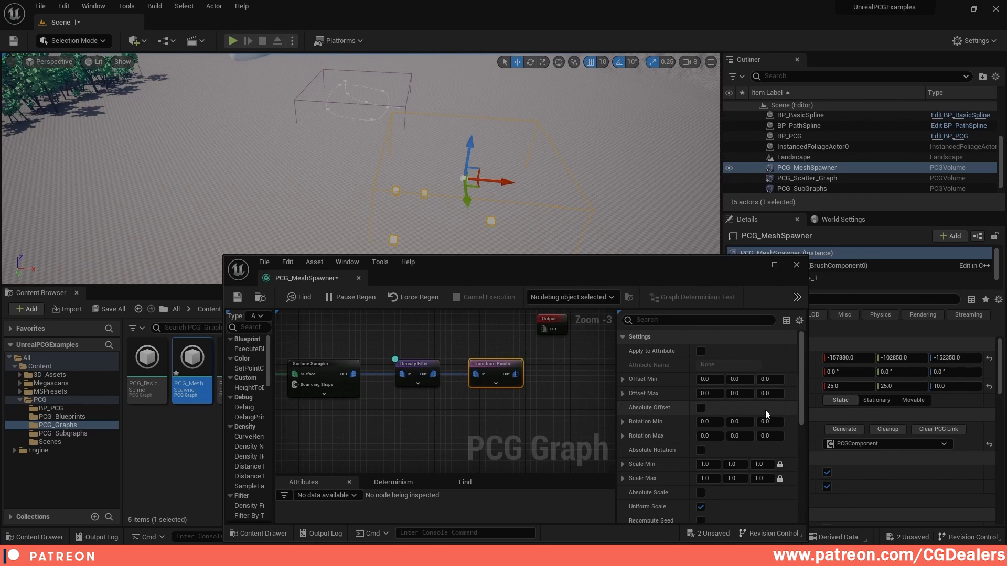
Set Transform Points' Scale Min to 0.4 on all axes and switch the debug display from the Density Filter to this node
scroll(668, 446, "down", 1)
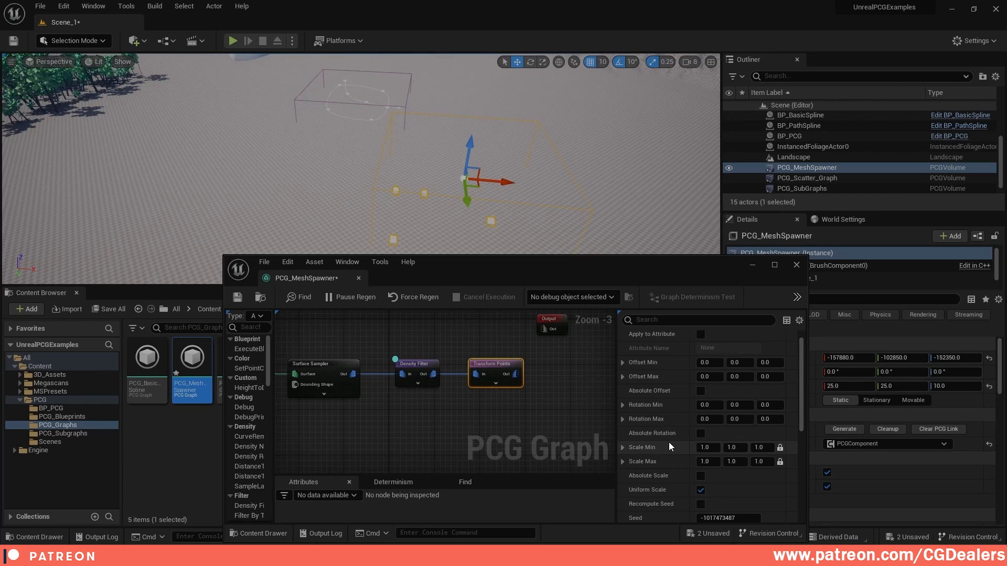
left_click(759, 447)
type(".4")
key("Return")
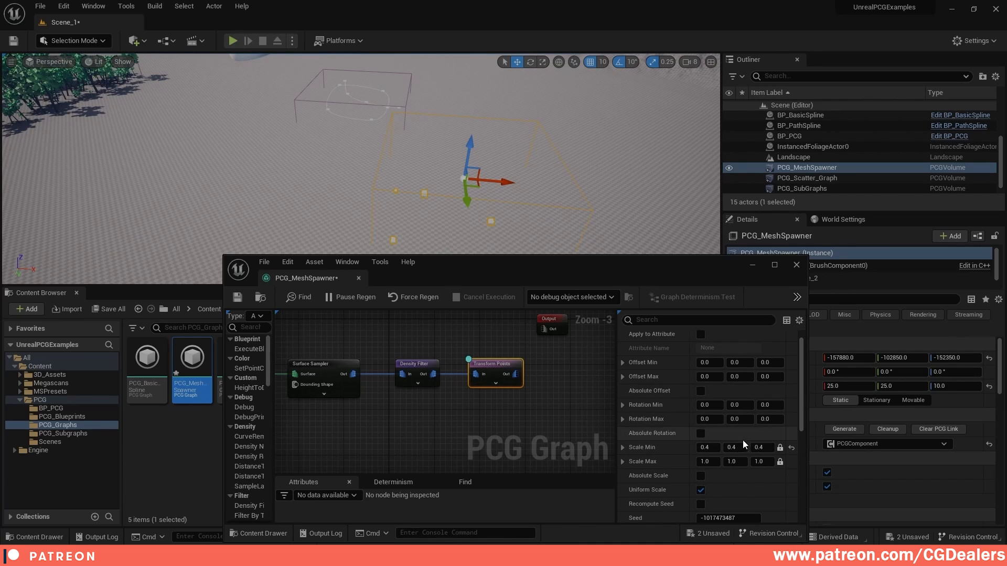
Set Transform Points' Rotation Max Z to 360 and inspect the debug points up close
left_click(769, 420)
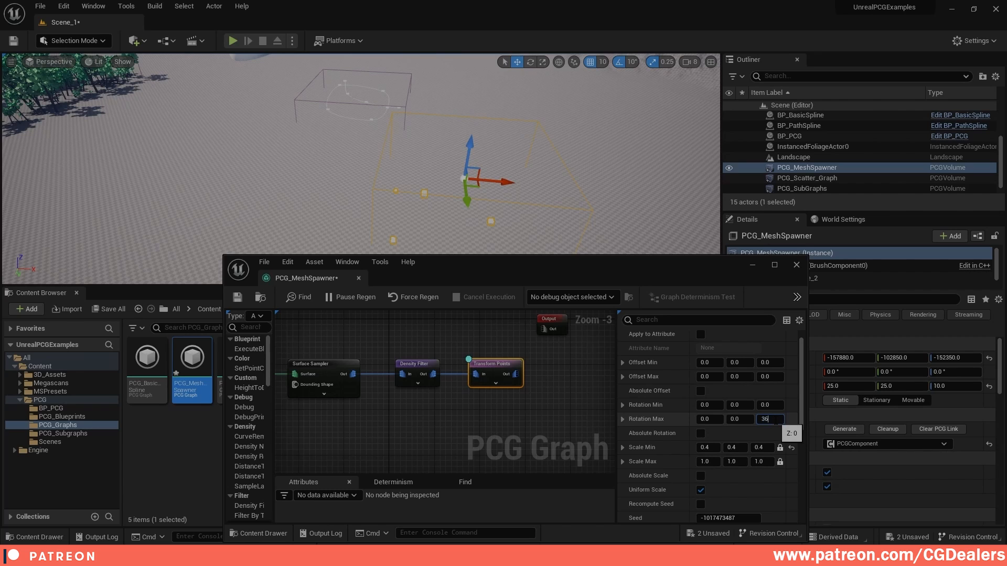
key("Return")
right_click_drag(472, 157, 461, 189)
key("w")
key("s")
Switch Rotation Max Z between 0 and 360 to compare the points' orientation, leaving it at 360
left_click(773, 419)
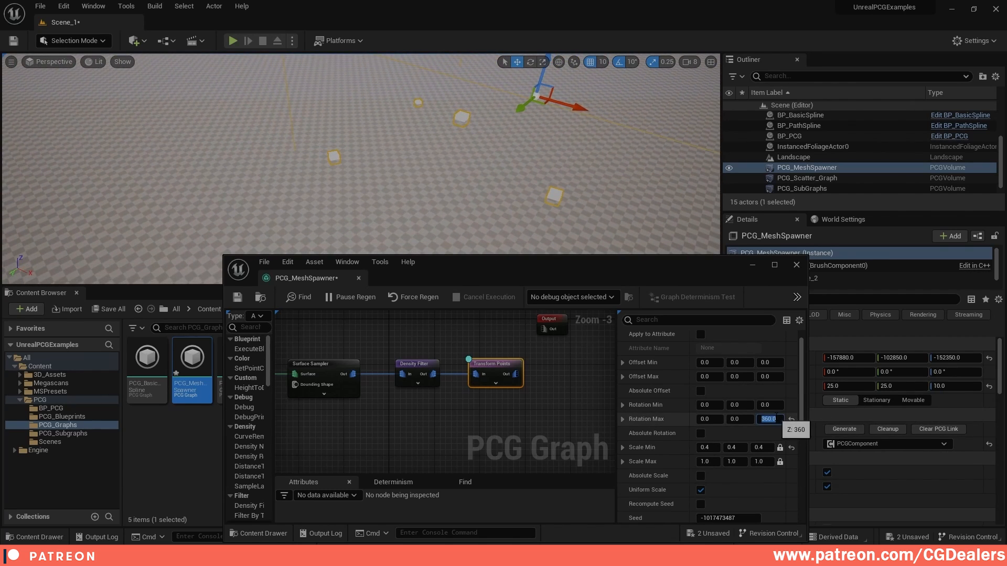
type("0")
key("Return")
type("360")
key("Return")
type("0")
key("Return")
right_click_drag(409, 166, 380, 178)
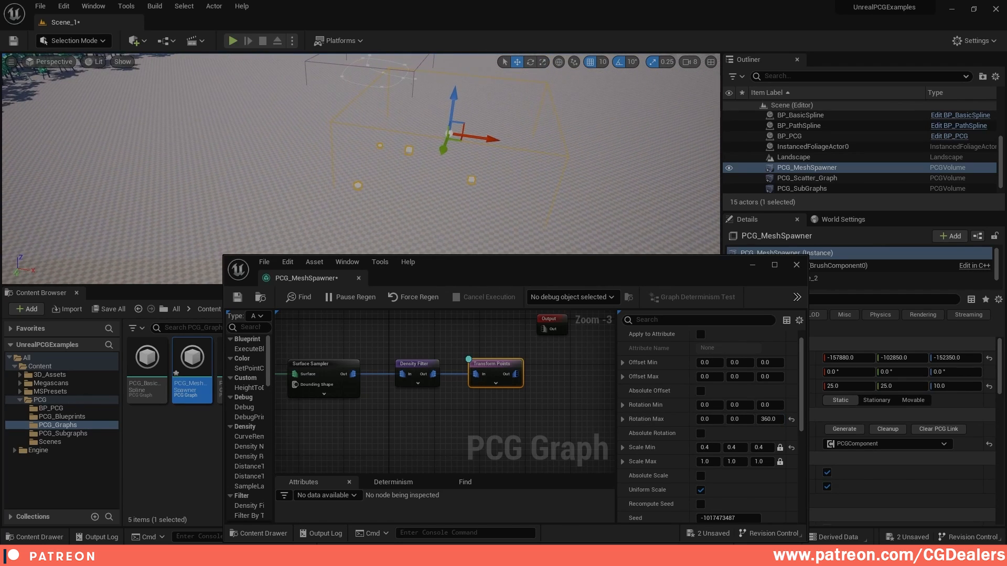
left_click_drag(591, 266, 539, 167)
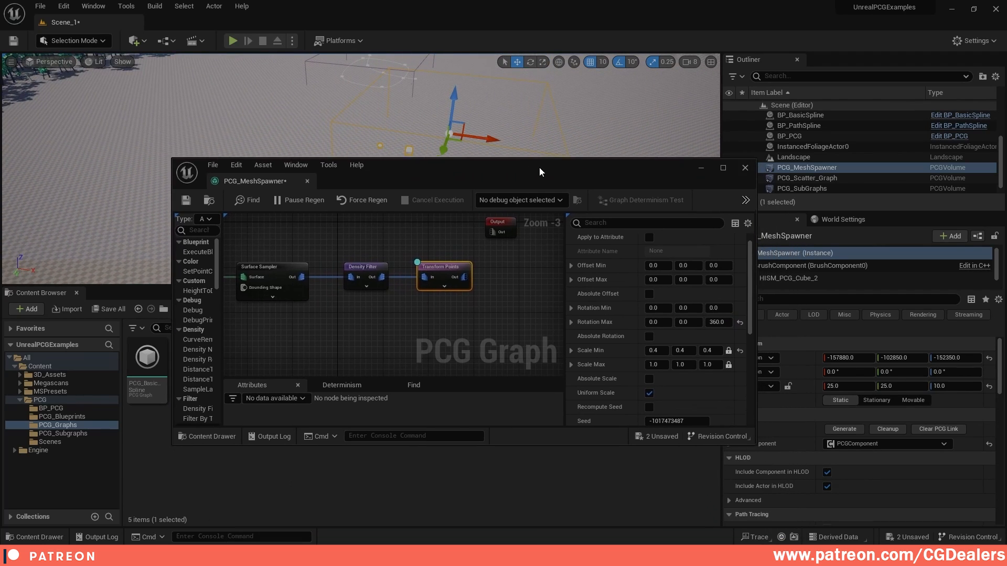
Add a StaticMeshSpawner node after Transform Points and connect Transform Points' Out pin to its In pin
scroll(655, 325, "down", 2)
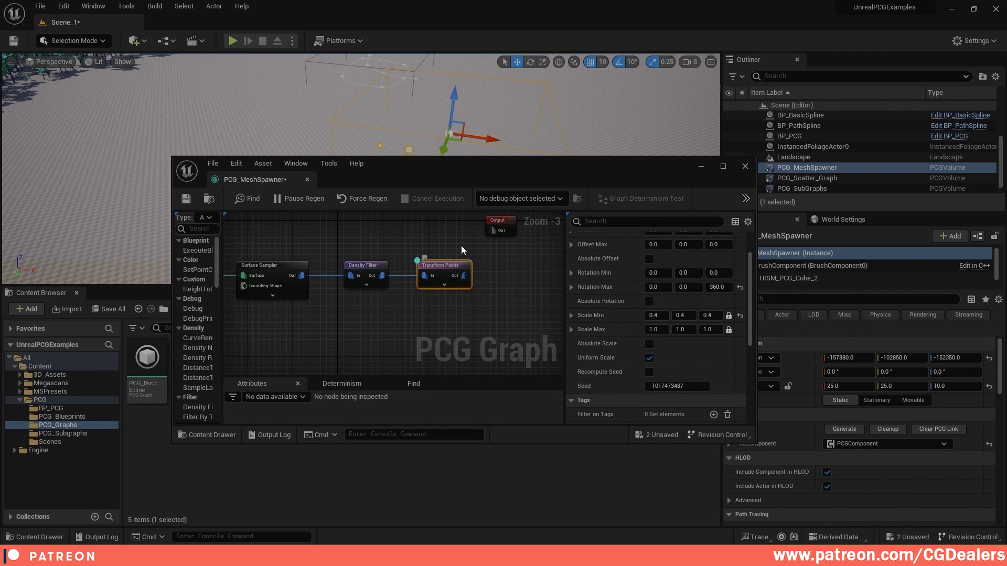
left_click_drag(500, 185, 538, 262)
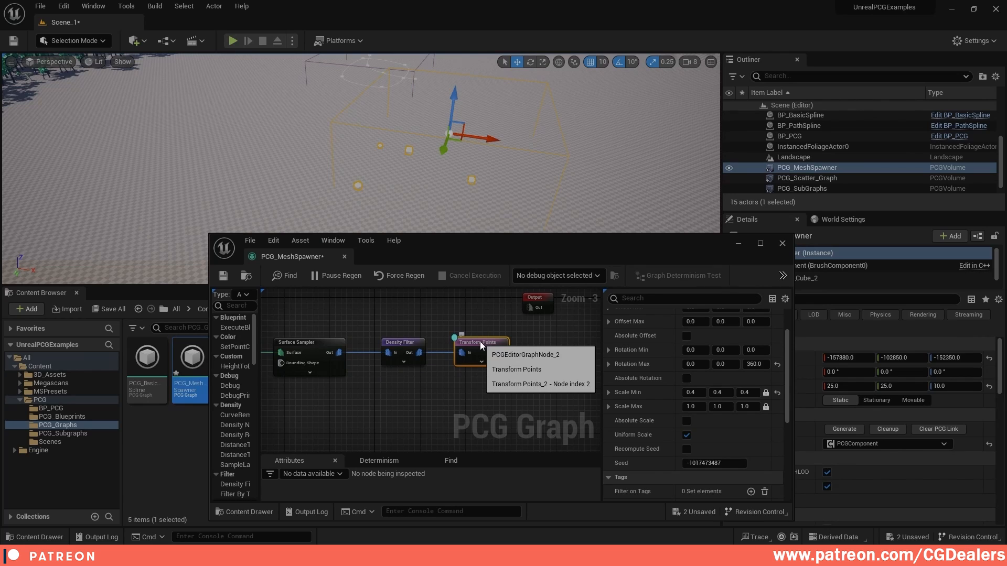
right_click_drag(552, 394, 458, 392)
left_click(458, 392)
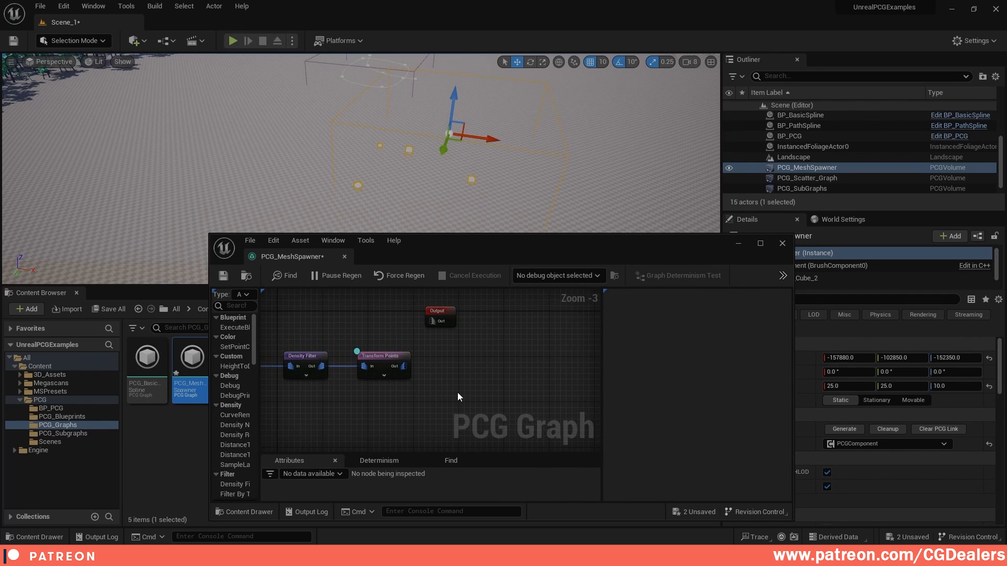
right_click(451, 367)
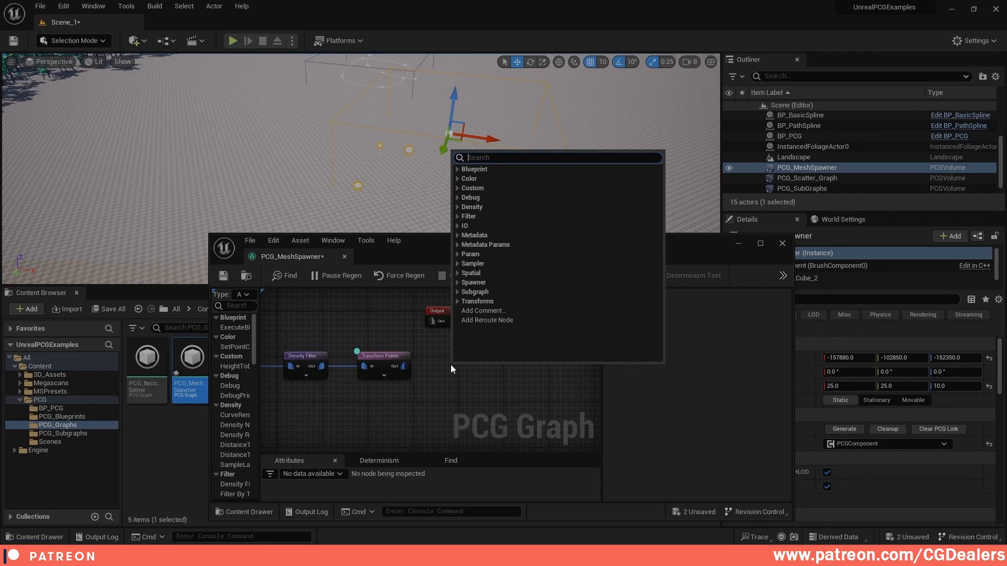
type("static")
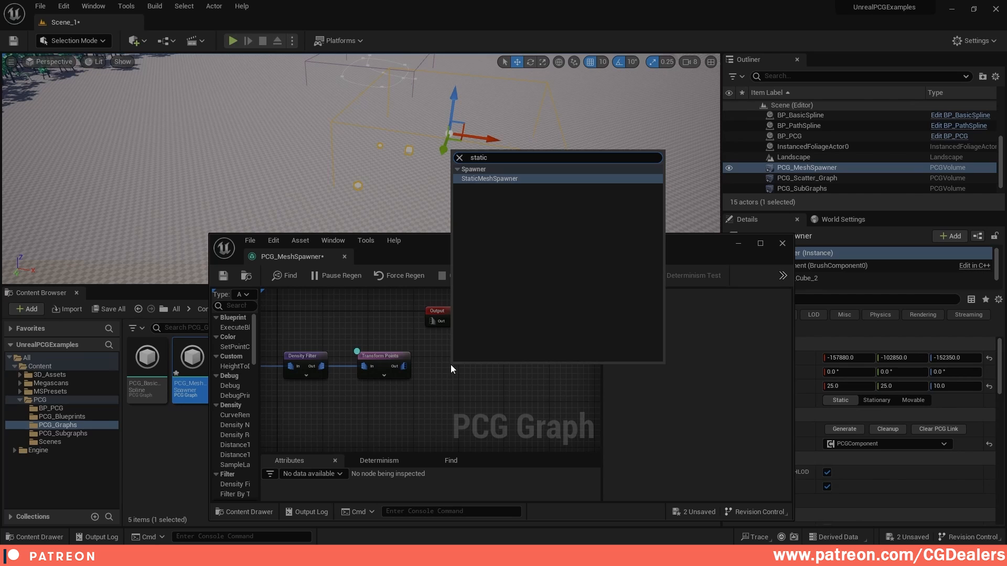
left_click(489, 178)
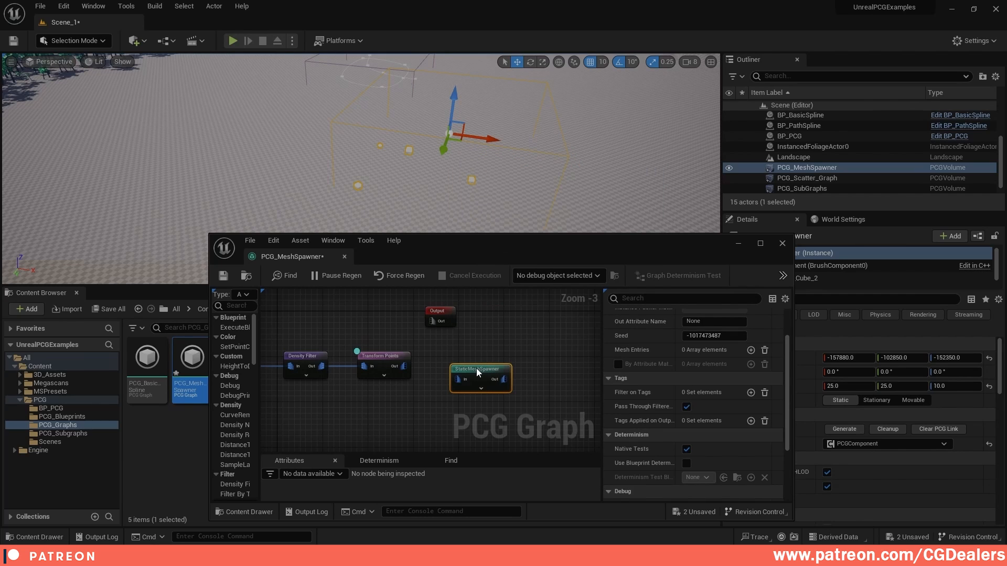
left_click_drag(403, 365, 454, 365)
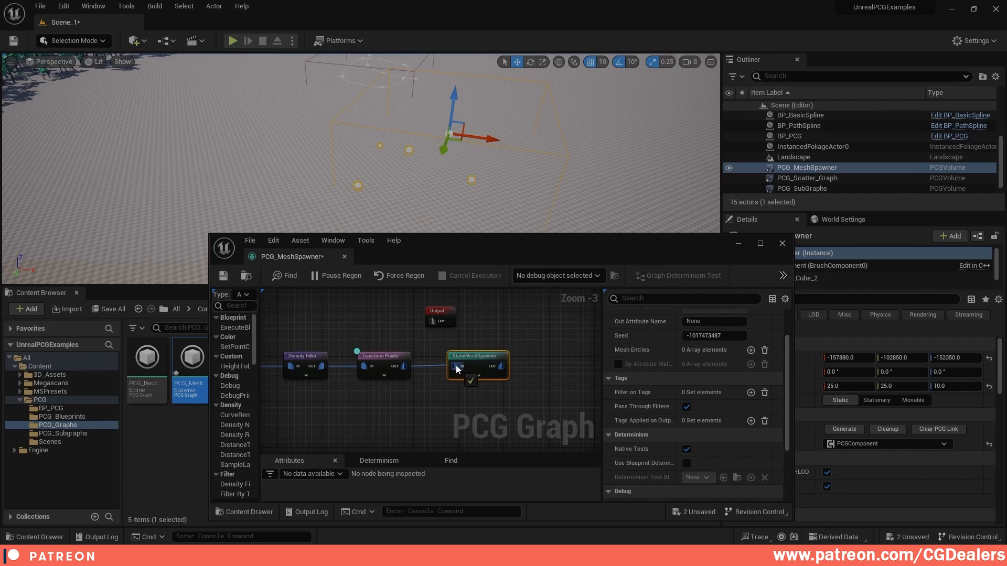
Add one Mesh Entries element to the StaticMeshSpawner node and expand its Descriptor settings
key("Home")
left_click_drag(534, 318, 401, 301)
right_click_drag(436, 374, 440, 295)
scroll(411, 312, "up", 3)
left_click(410, 313)
left_click(759, 243)
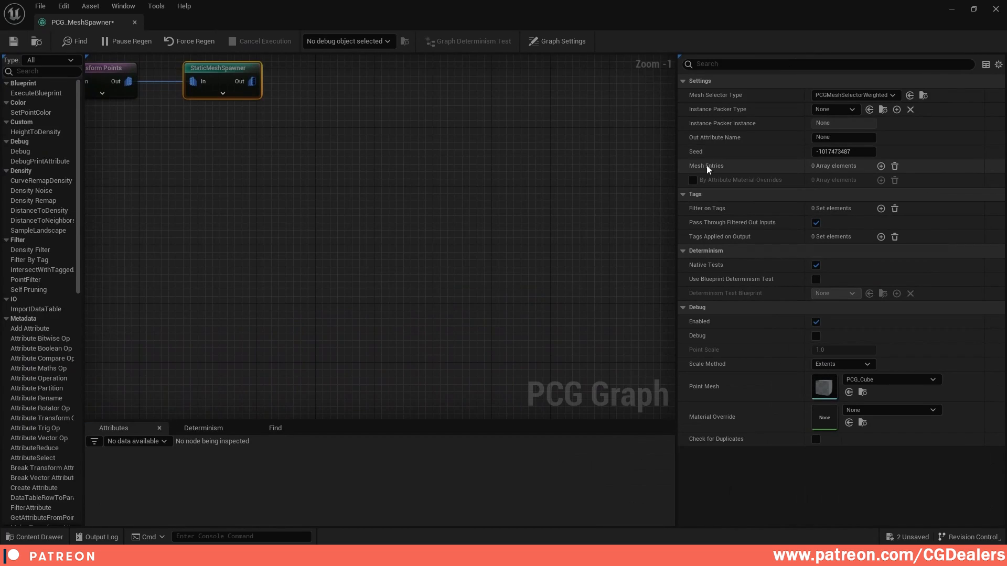
left_click(882, 166)
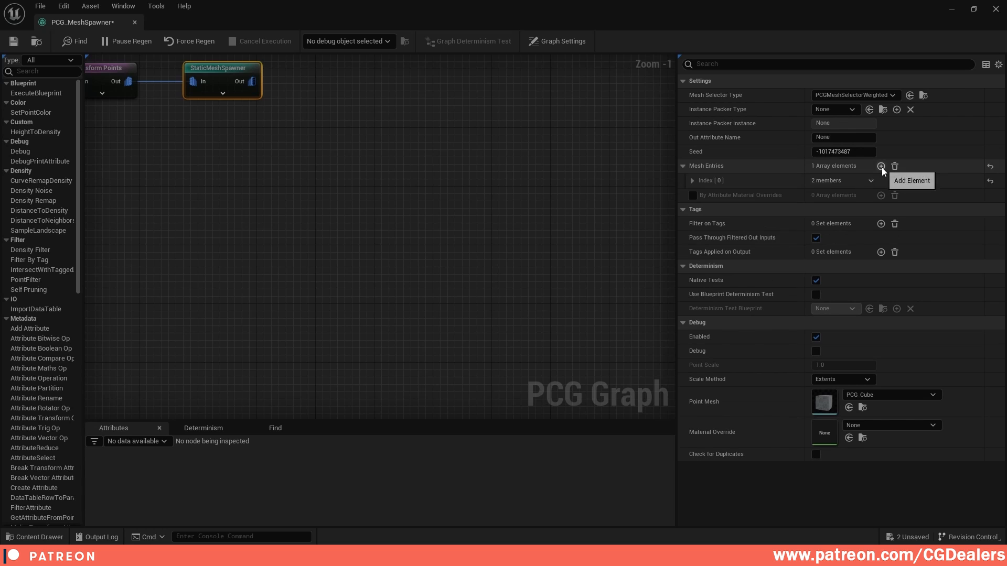
left_click(693, 181)
left_click(972, 9)
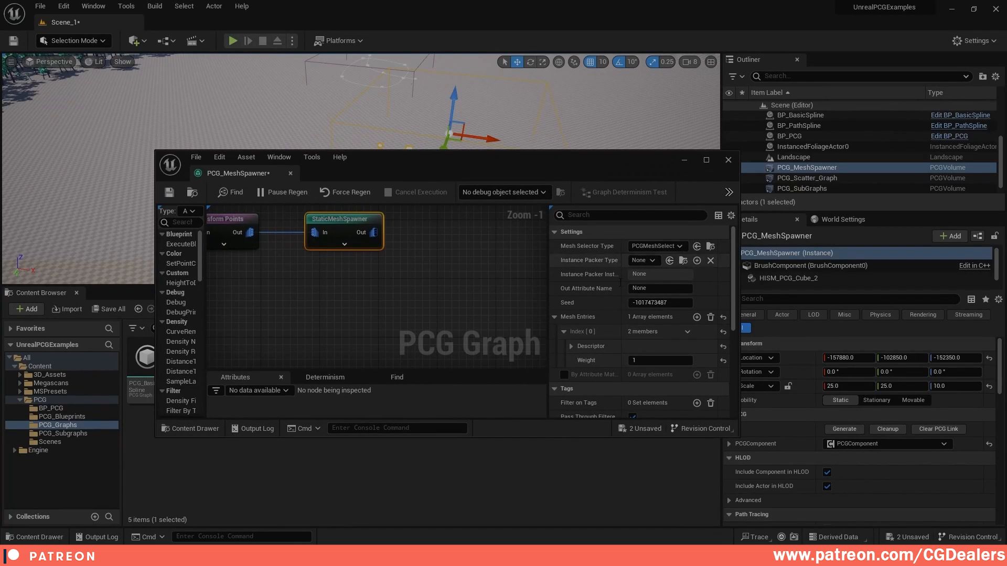
scroll(592, 323, "down", 2)
left_click(570, 313)
left_click_drag(614, 161, 771, 88)
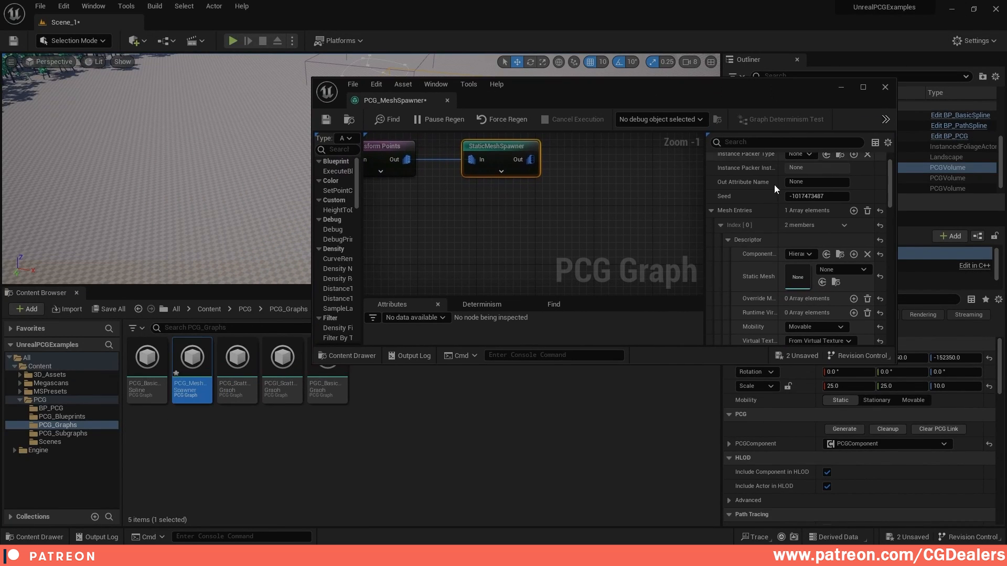
scroll(793, 244, "down", 1)
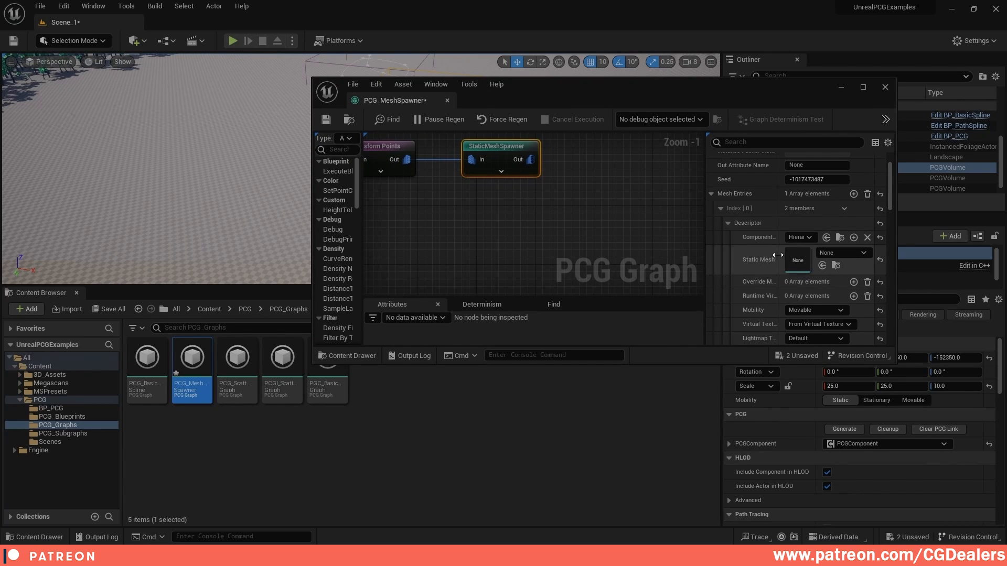
Assign the S_Forest_Rock_Wall static mesh from Megascans/3D_Assets as the Static Mesh of the spawner's first mesh entry
left_click(20, 383)
left_click(54, 392)
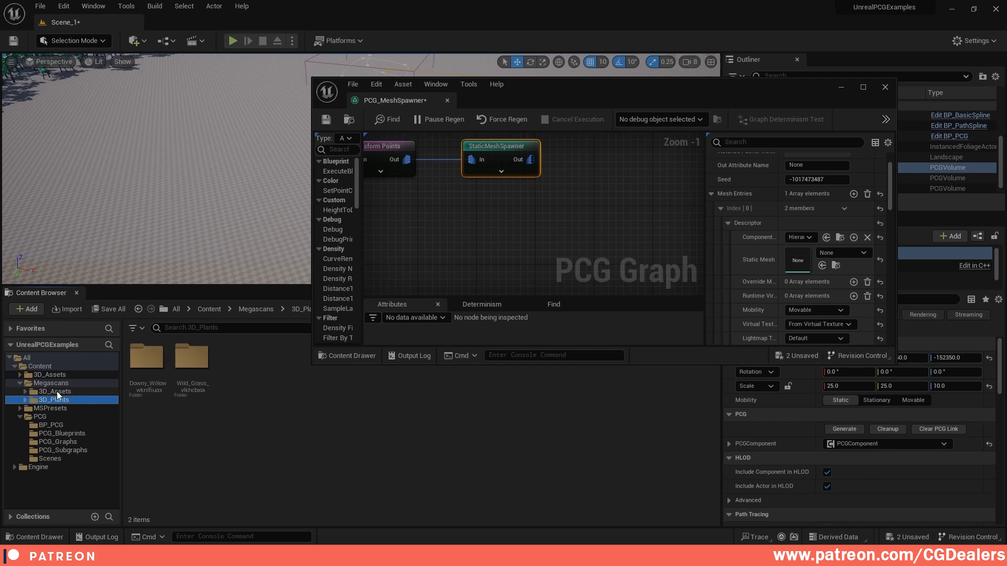
left_click(26, 390)
left_click(81, 416)
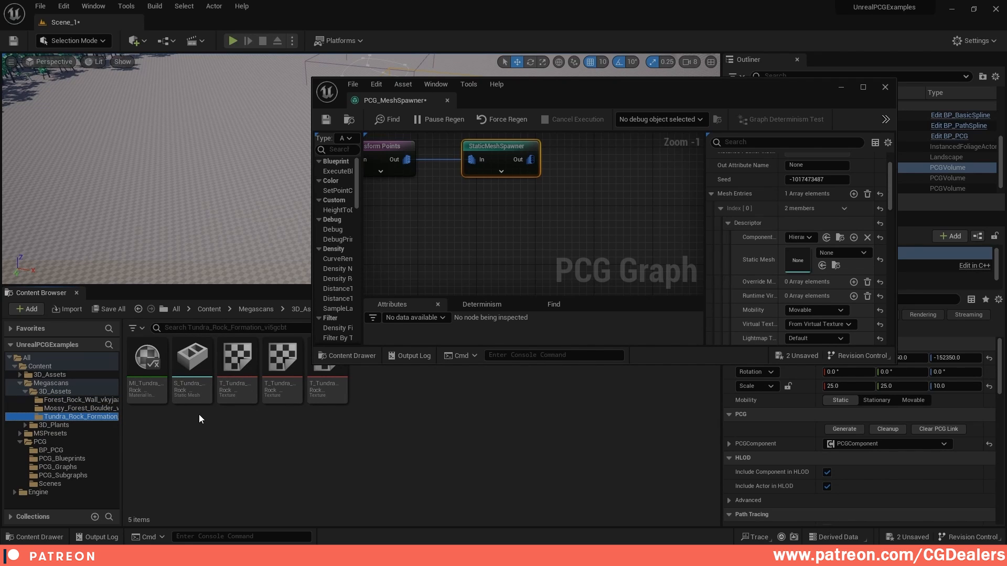
key("Up")
key("Up")
left_click(187, 403)
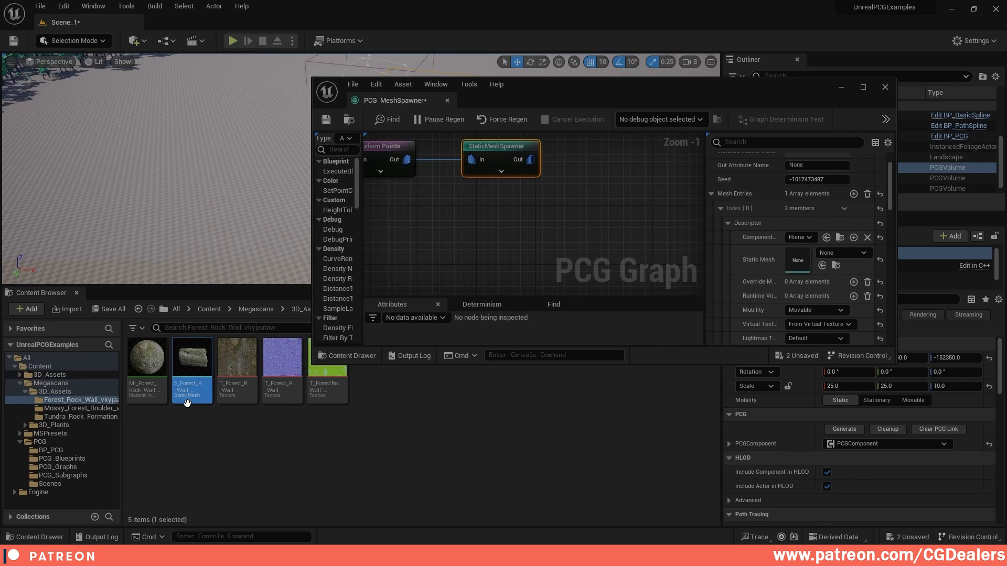
mouse_move(187, 402)
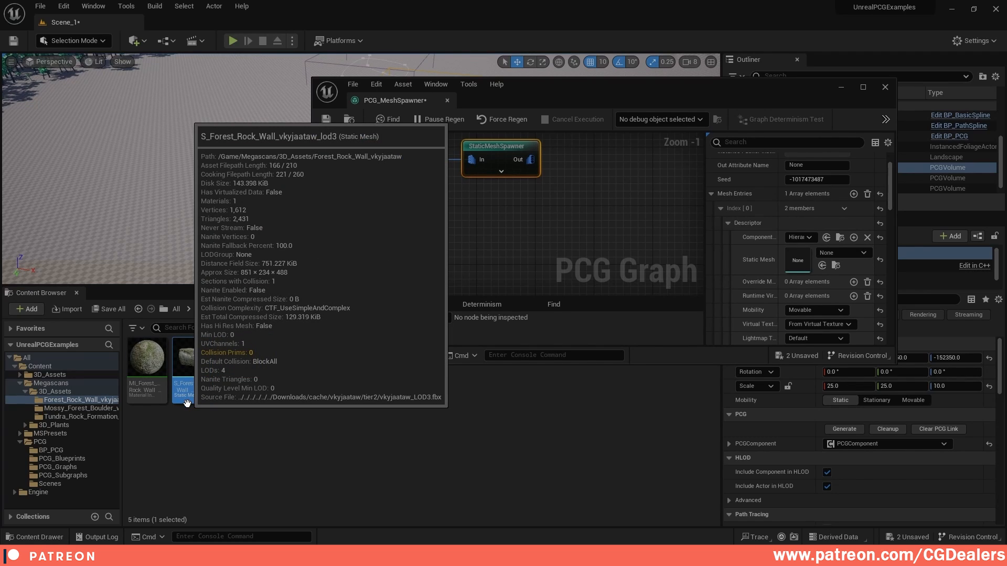
right_click_drag(584, 212, 590, 243)
left_click_drag(681, 90, 728, 193)
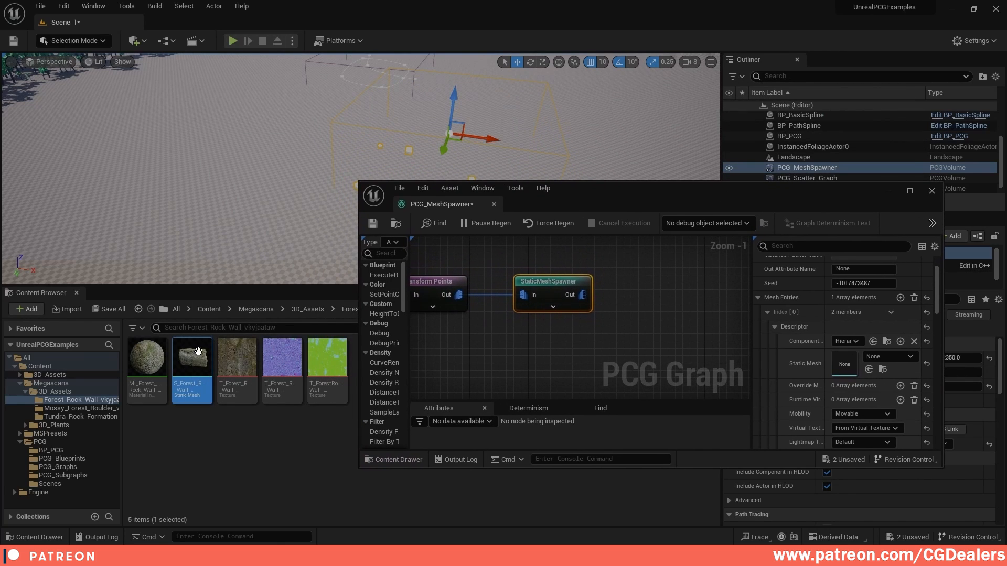
mouse_move(188, 360)
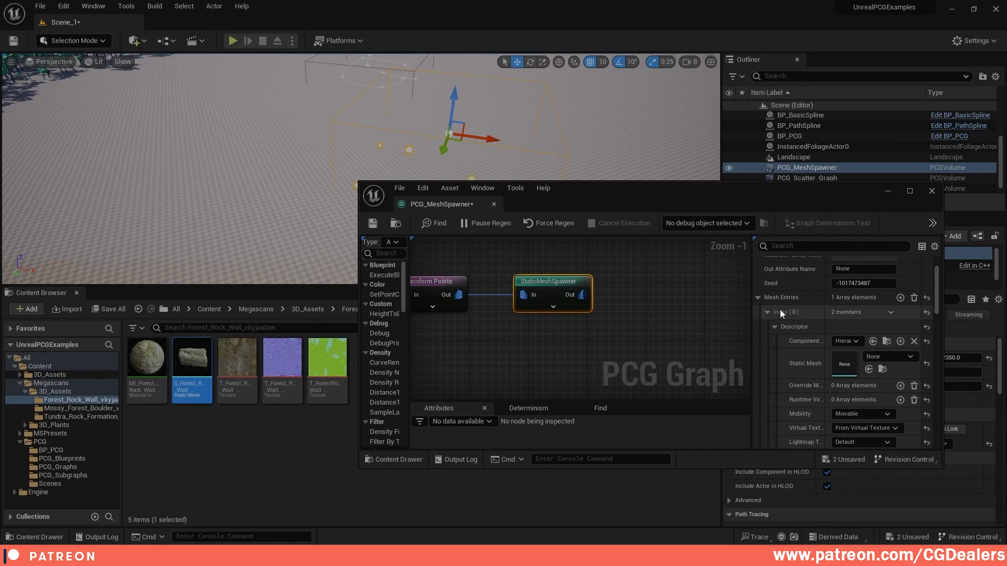
left_click_drag(191, 367, 866, 362)
left_click_drag(607, 193, 594, 241)
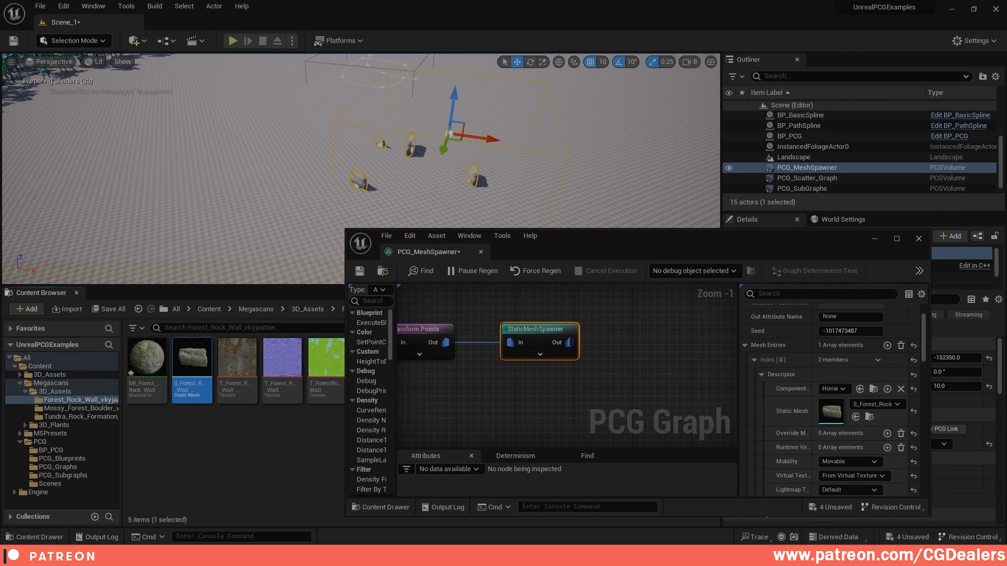
Raise Transform Points' Scale Max on all axes, trying 4 first and settling on 5
right_click_drag(361, 167, 388, 168)
mouse_move(472, 168)
left_mouse_down("alt")
mouse_move(63, 168)
mouse_move(483, 168)
left_mouse_up("alt")
left_click_drag(737, 255, 704, 171)
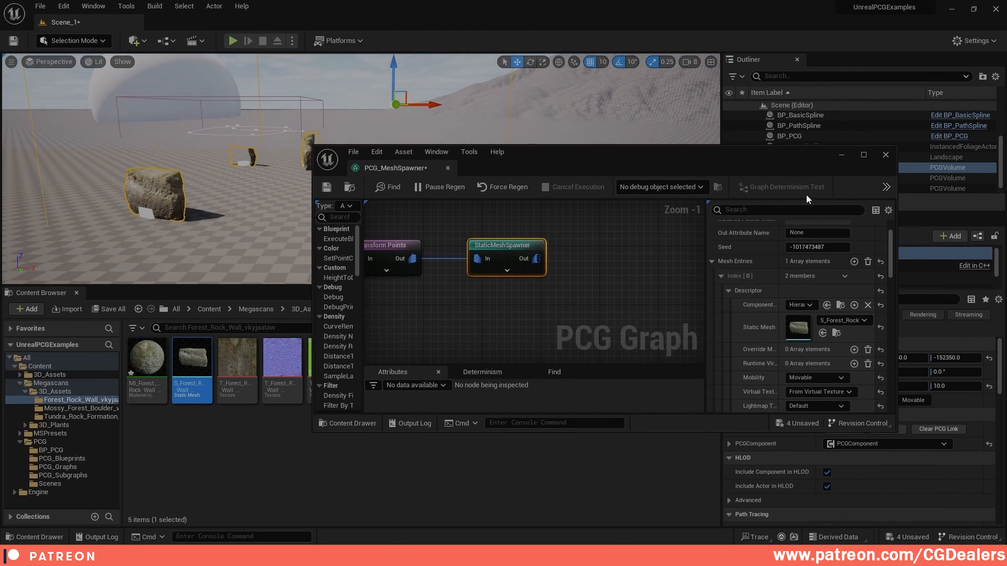
right_click_drag(367, 316, 502, 340)
left_click(522, 273)
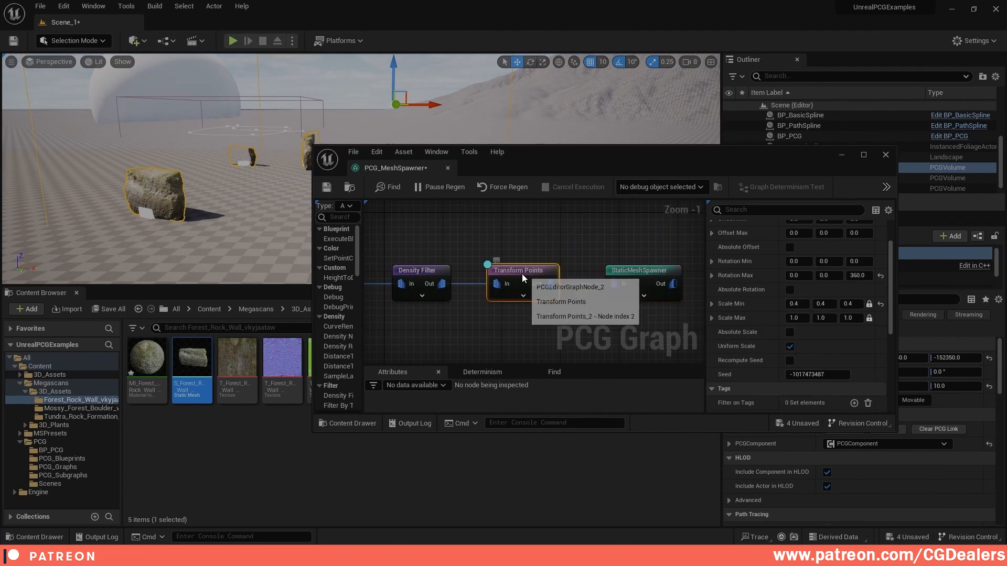
right_click_drag(588, 298, 558, 266)
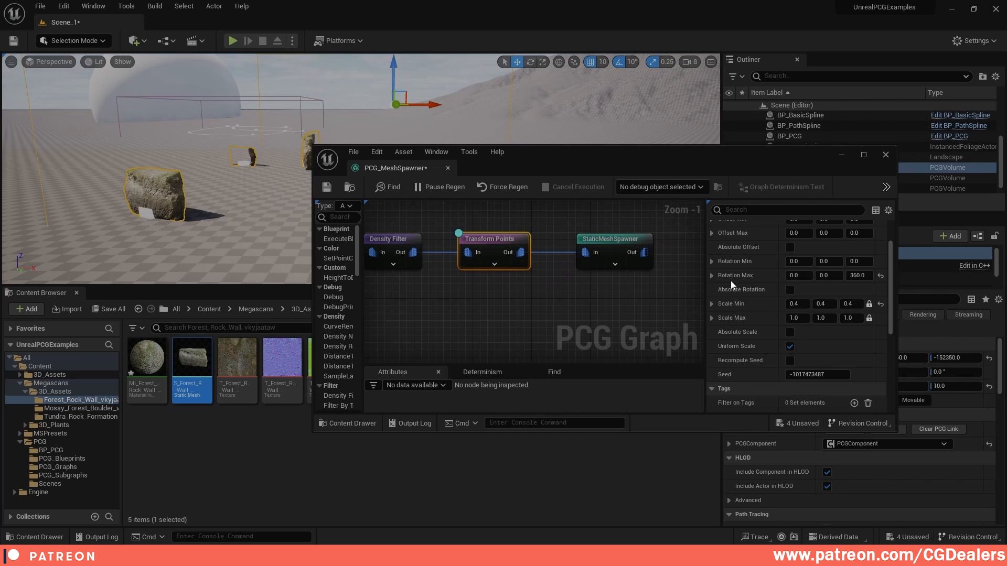
left_click(851, 320)
type("4")
key("Return")
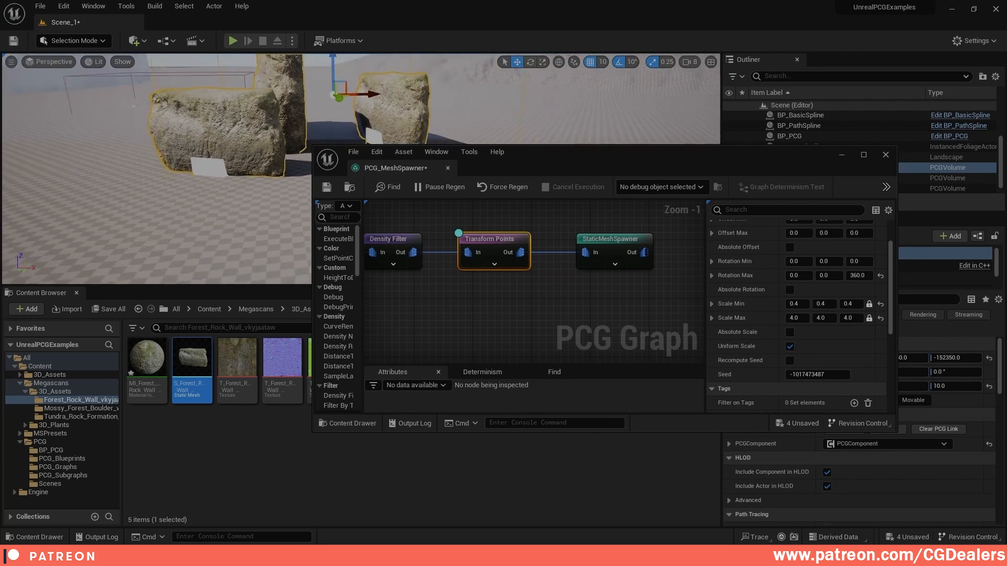
left_click(851, 318)
type("5")
key("Return")
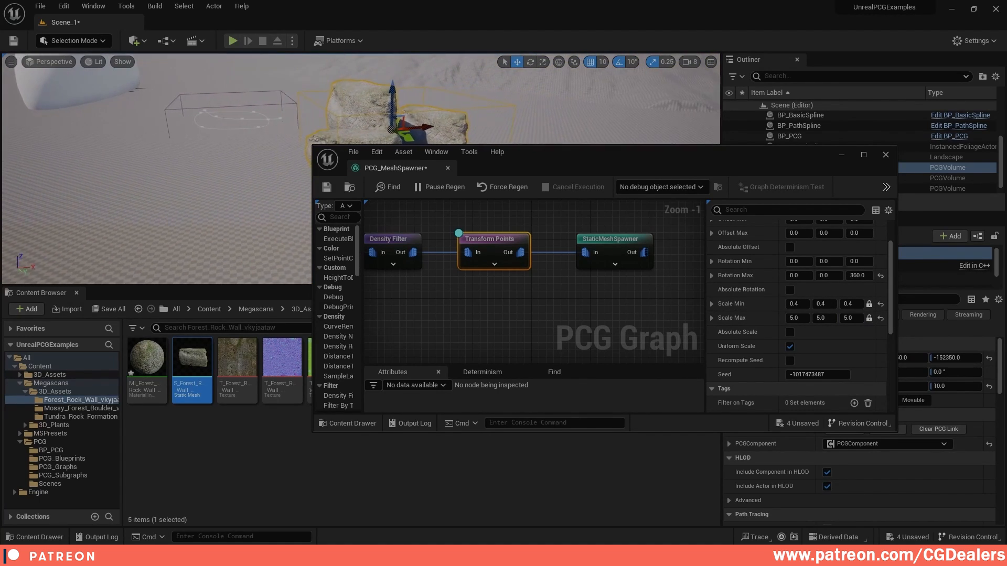
Set Transform Points' Rotation Max Z to 180 and inspect the spawned rocks in the level
left_click(866, 278)
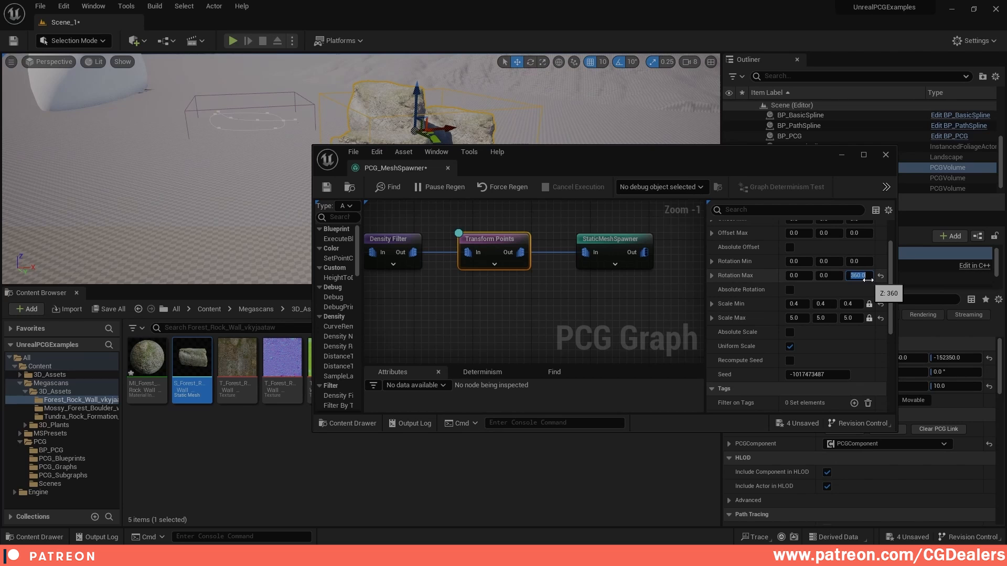
type("180")
key("Return")
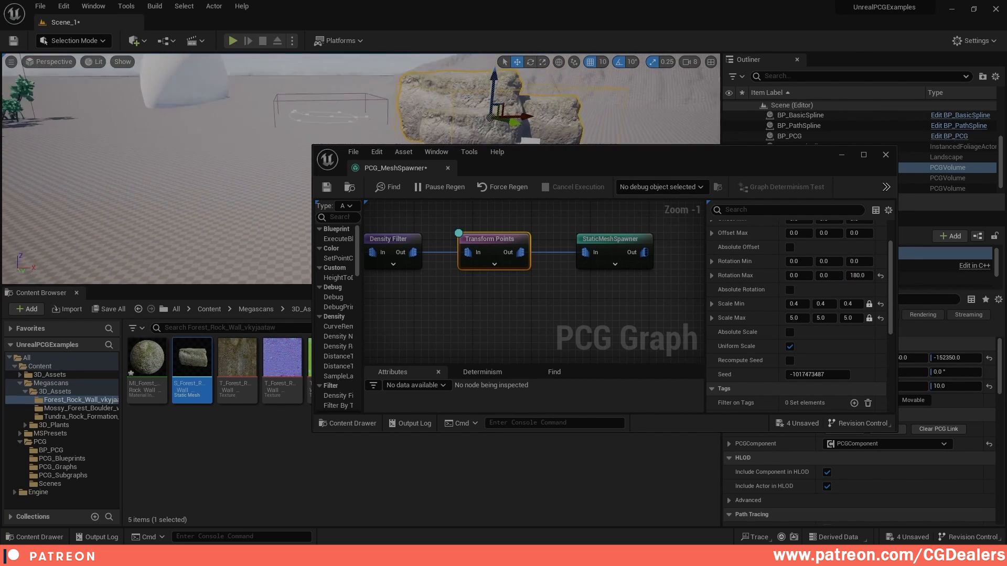
left_click(842, 155)
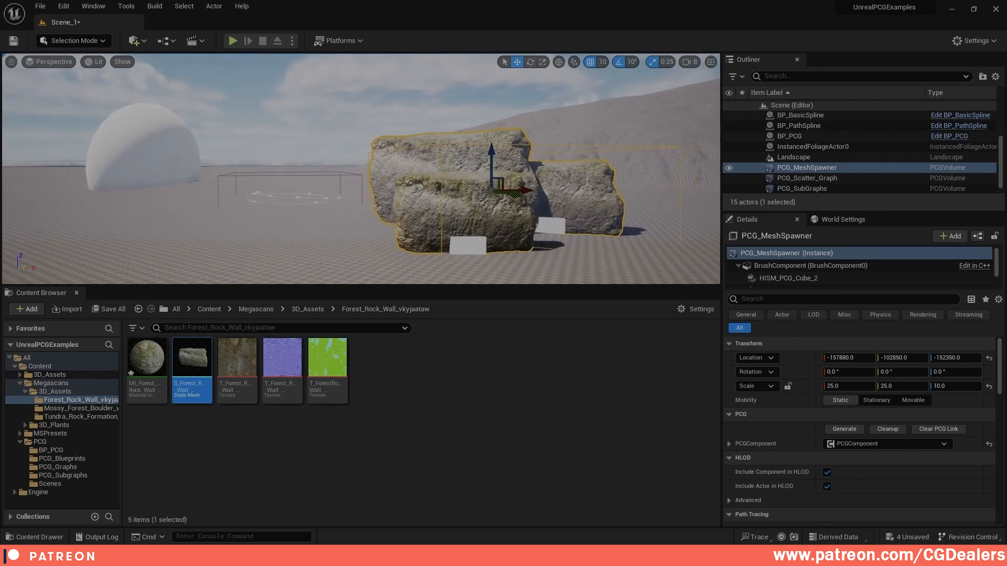
right_click_drag(422, 183, 540, 199)
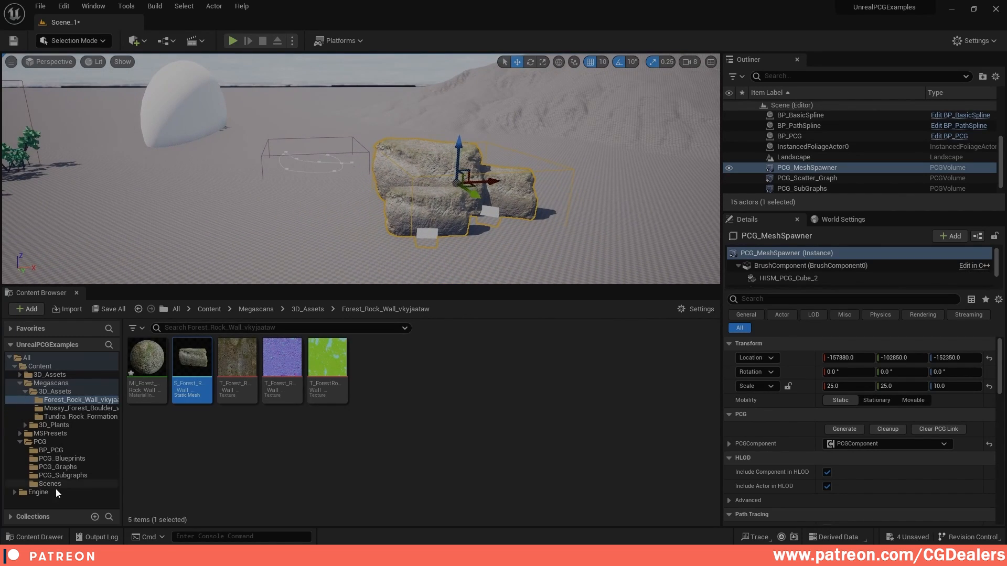
Reopen the PCG_MeshSpawner graph and switch the debug display from Transform Points to the StaticMeshSpawner node
left_click(65, 467)
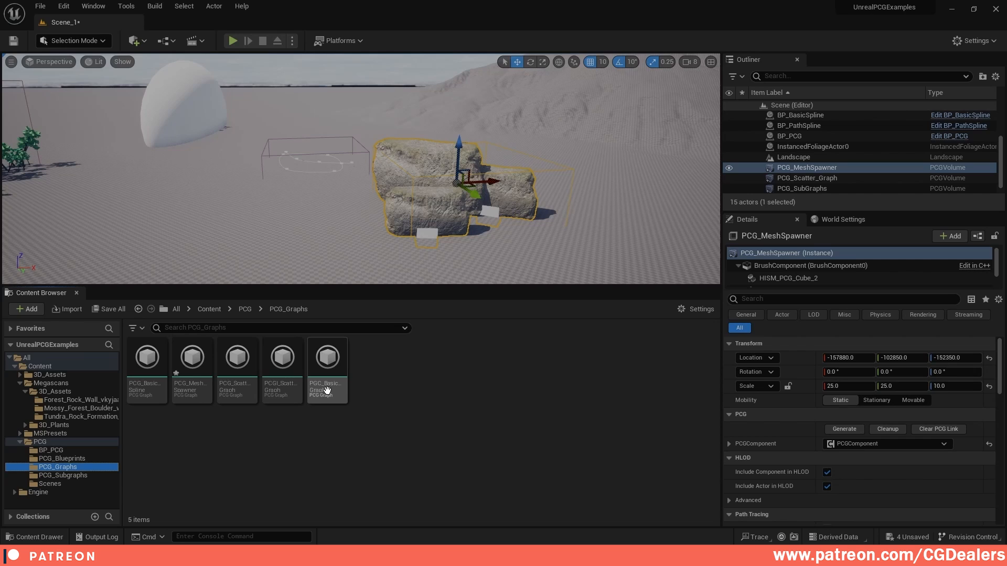
double_click(192, 372)
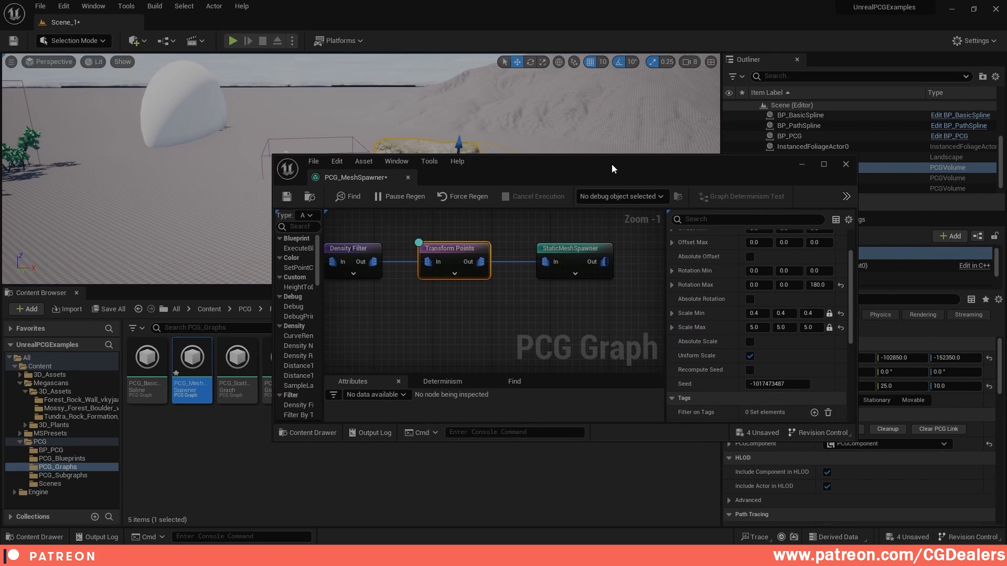
left_click(582, 249)
right_click_drag(635, 292, 533, 348)
key("ctrl+z")
left_click(564, 252)
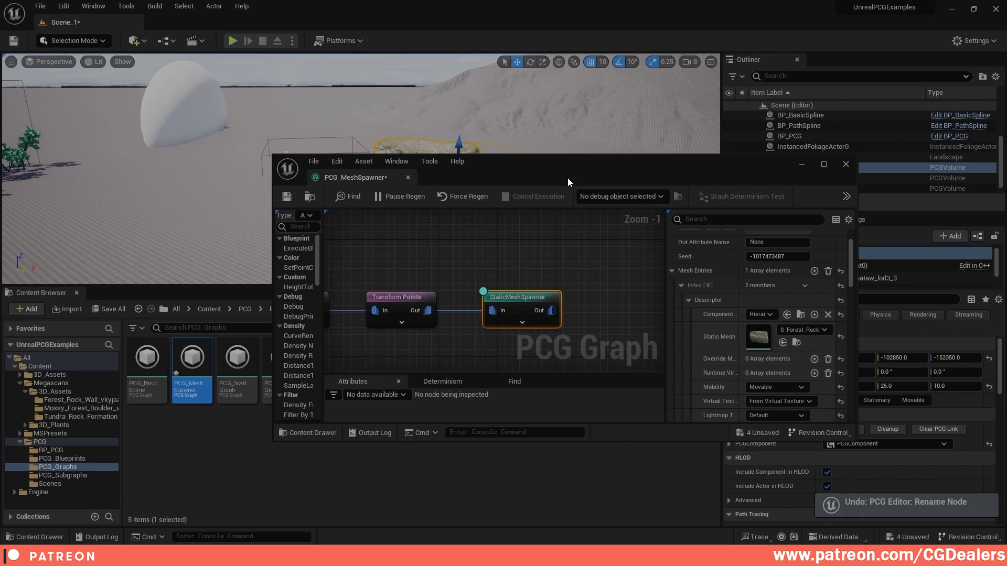
left_click_drag(567, 178, 537, 284)
Add a MeshToPoints node and place it above the StaticMeshSpawner node
right_click_drag(528, 373, 528, 391)
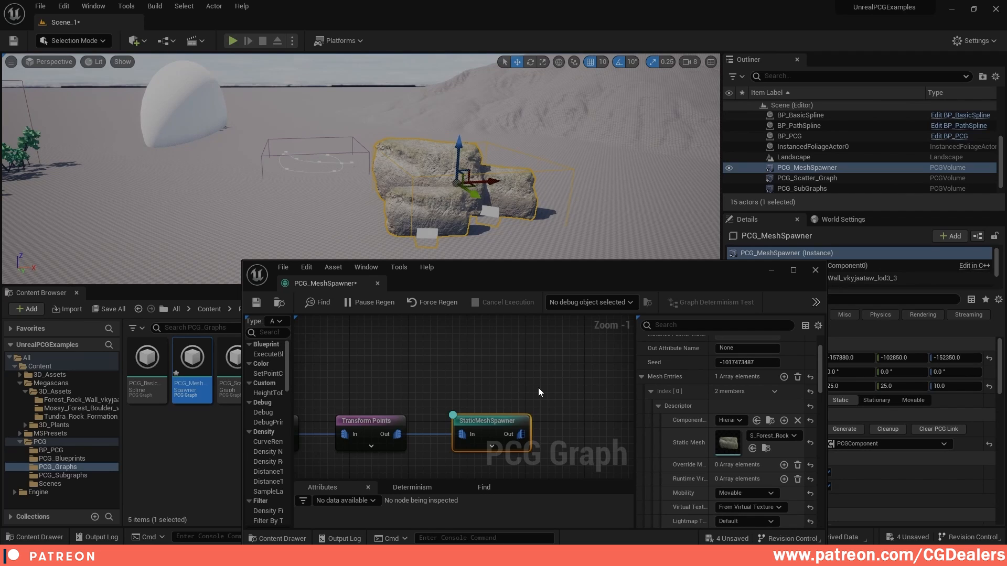
right_click_drag(538, 388, 566, 374)
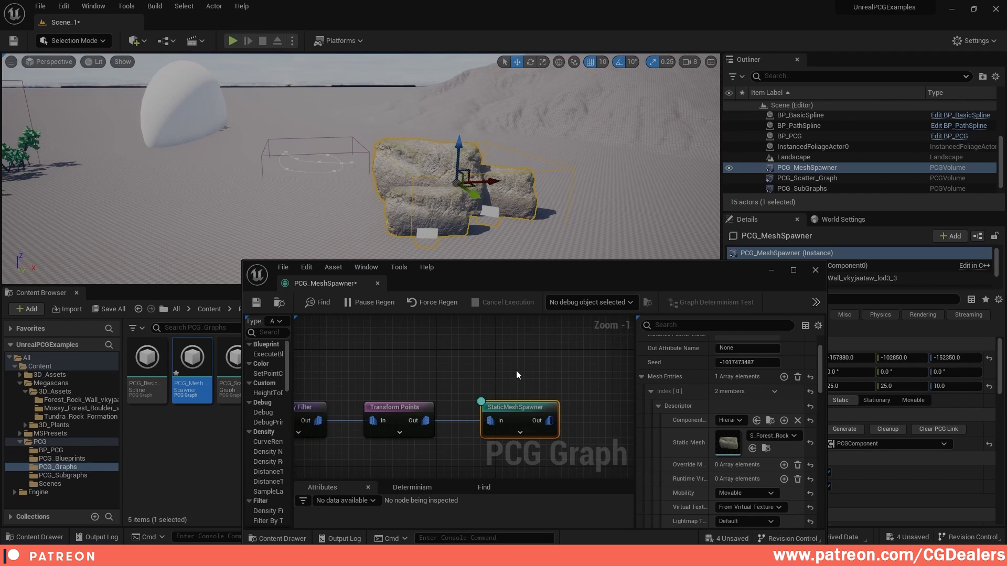
right_click(503, 366)
type("meshto")
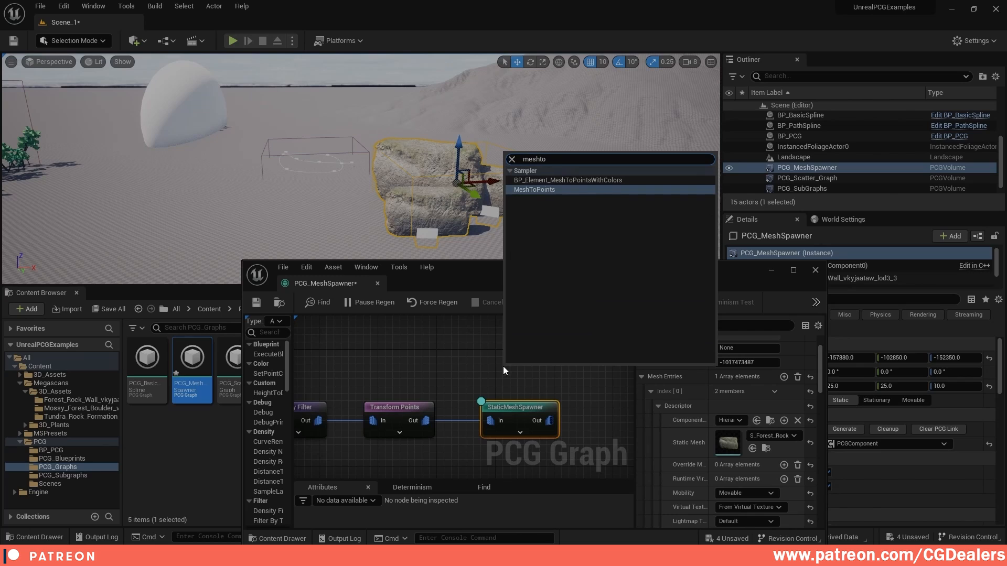
key("Return")
left_click_drag(502, 366, 511, 344)
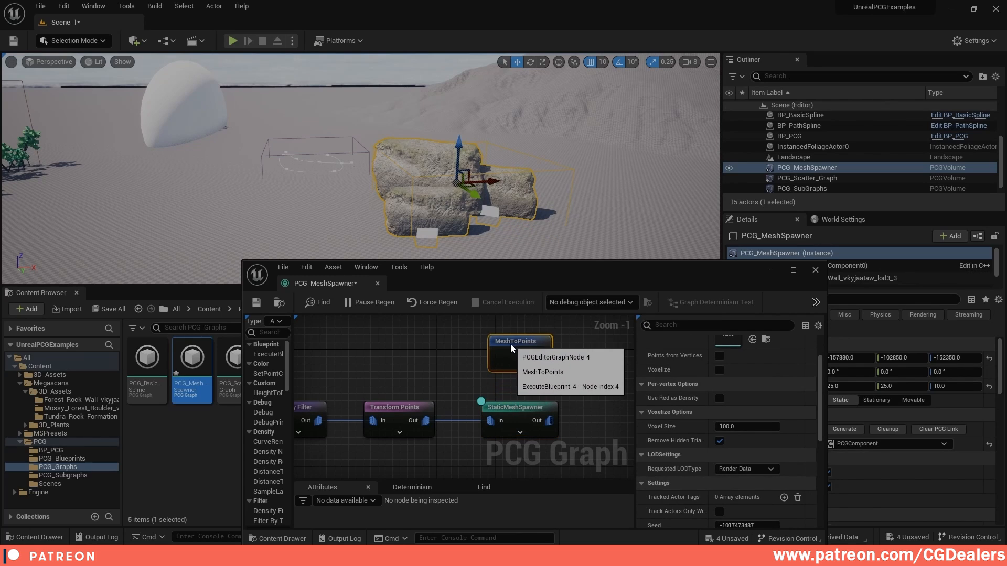
Assign S_Forest_Rock_Wall_vkyjaataw_lod3 from the Forest_Rock_Wall Megascans folder as the MeshToPoints node's Static Mesh
right_click_drag(600, 385, 550, 372)
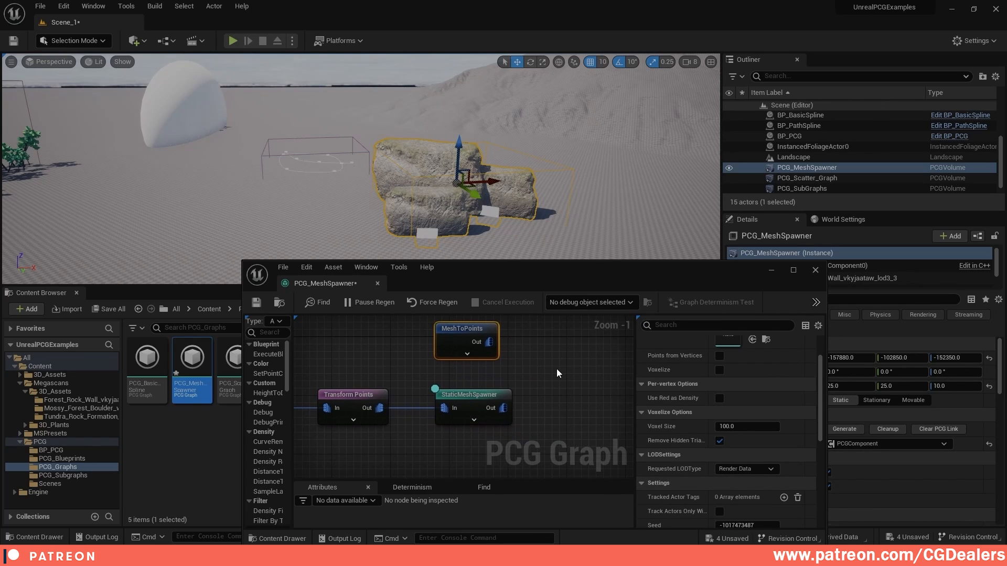
scroll(713, 363, "up", 2)
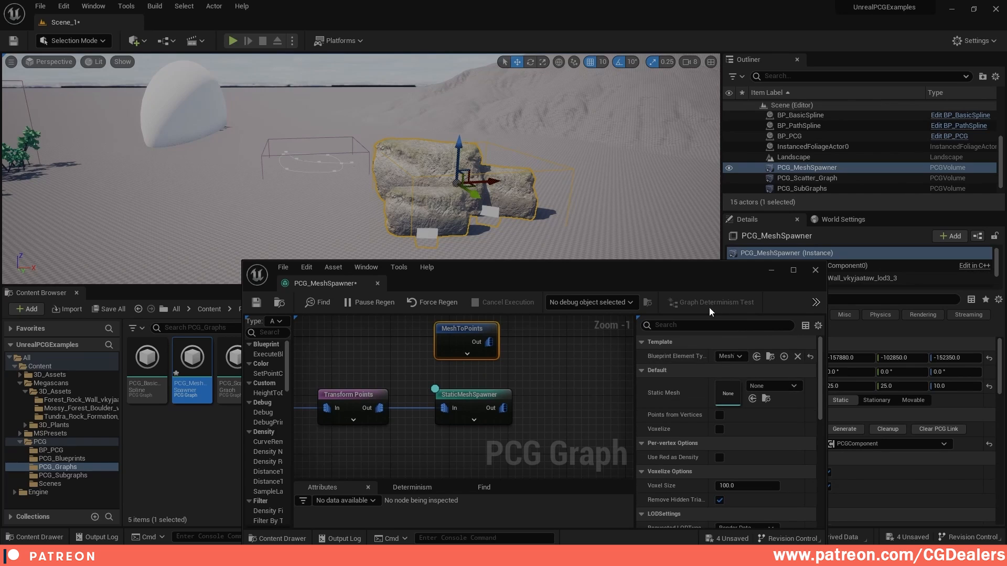
left_click_drag(687, 273, 752, 189)
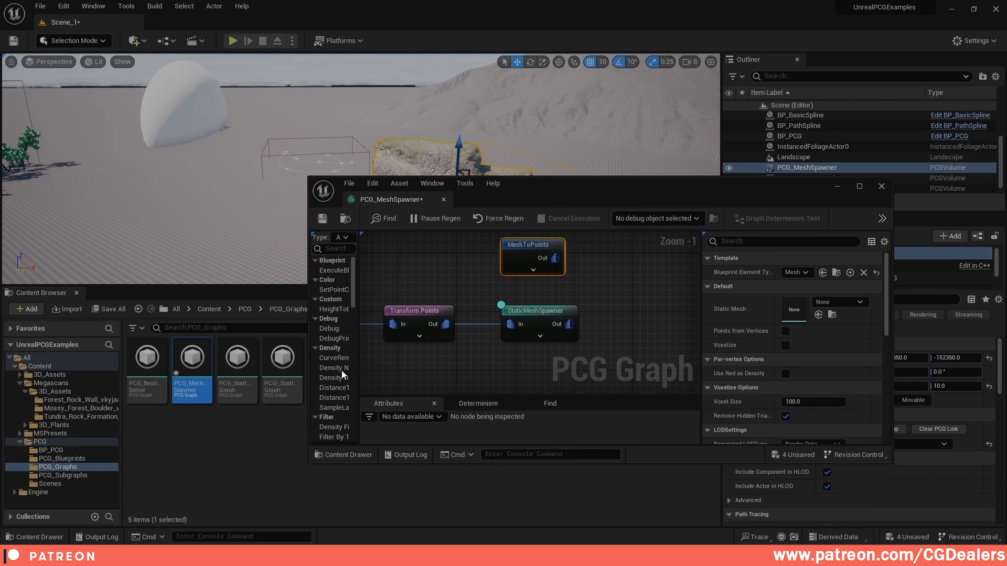
left_click(72, 416)
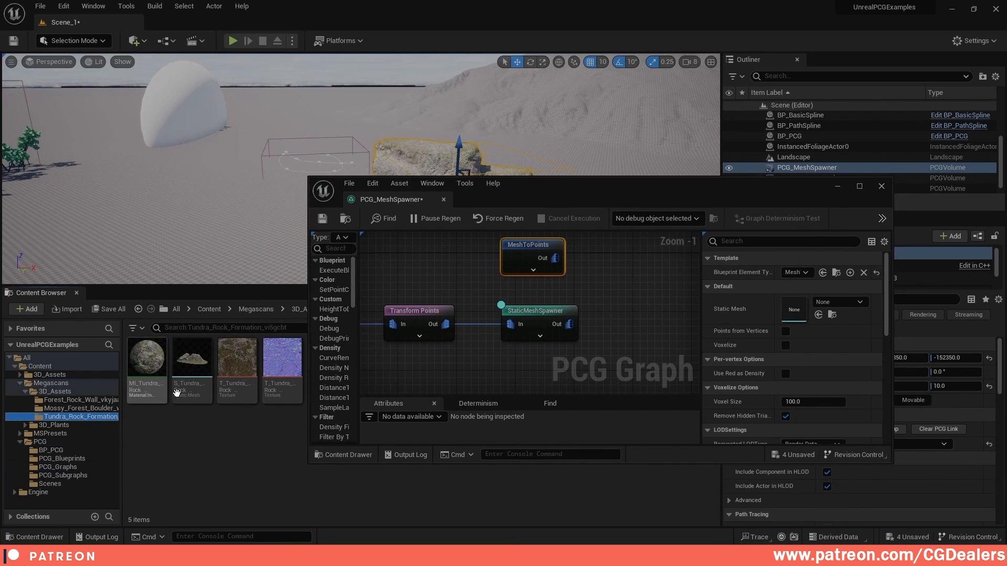
left_click(81, 400)
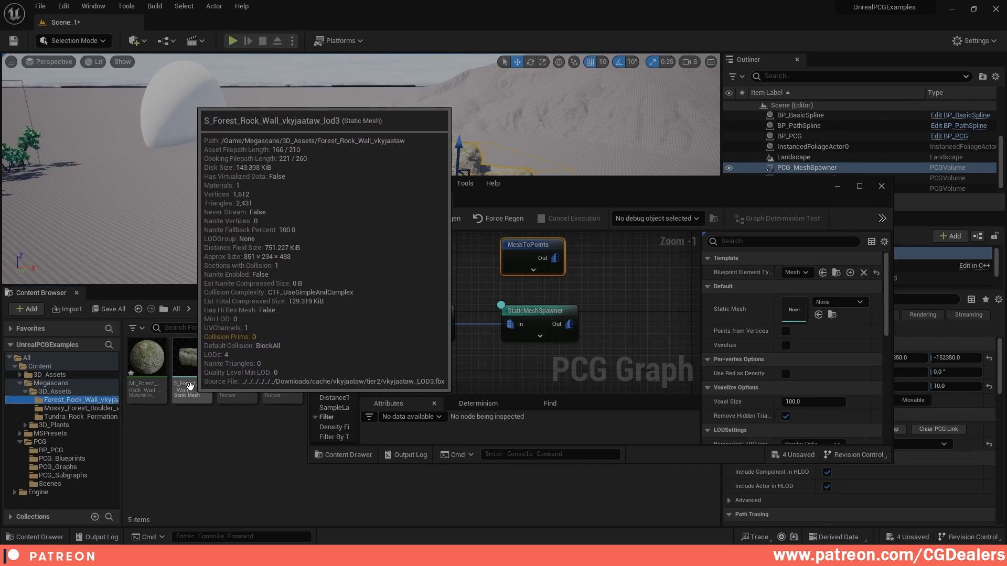
left_click_drag(199, 391, 803, 311)
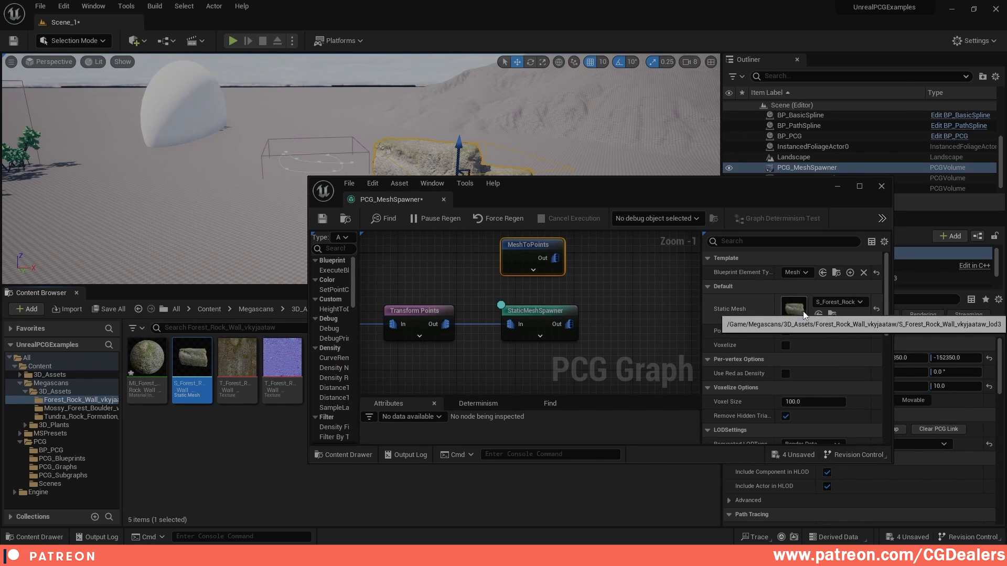
Enable the debug display on the MeshToPoints node and inspect the rocks in the level
left_click_drag(668, 199, 635, 286)
right_click(493, 348)
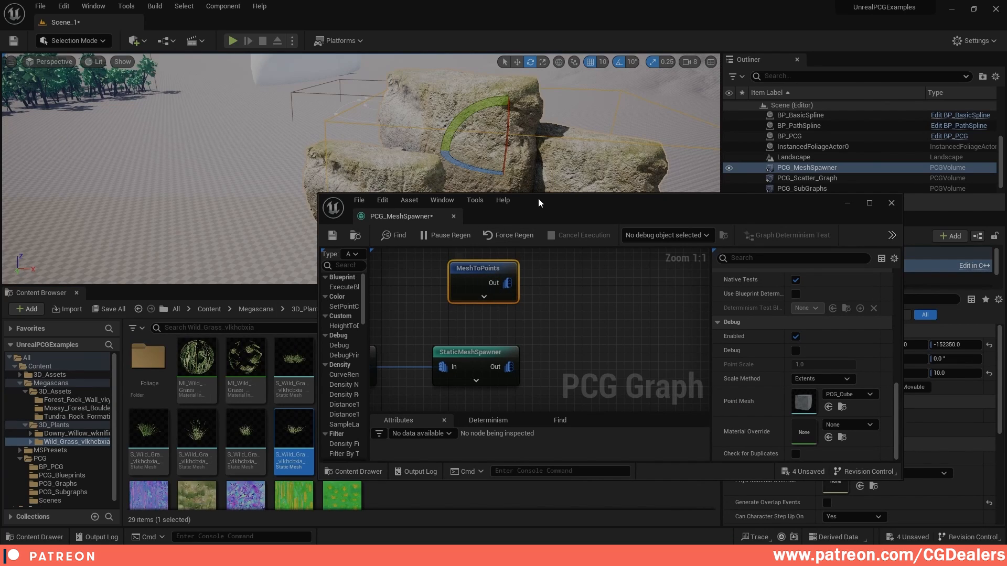
left_click_drag(538, 197, 662, 209)
double_click(606, 282)
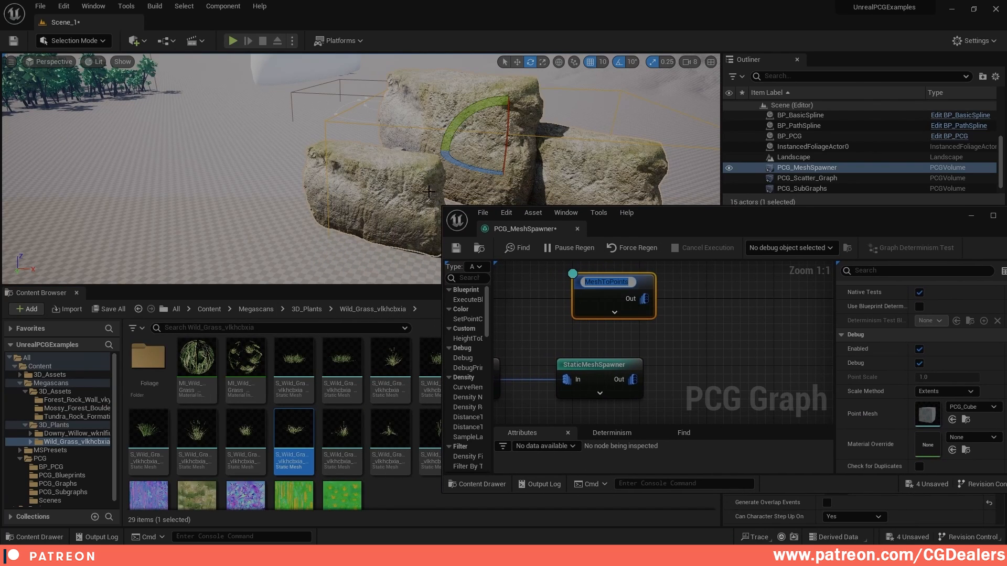
left_click(684, 317)
left_click(610, 297)
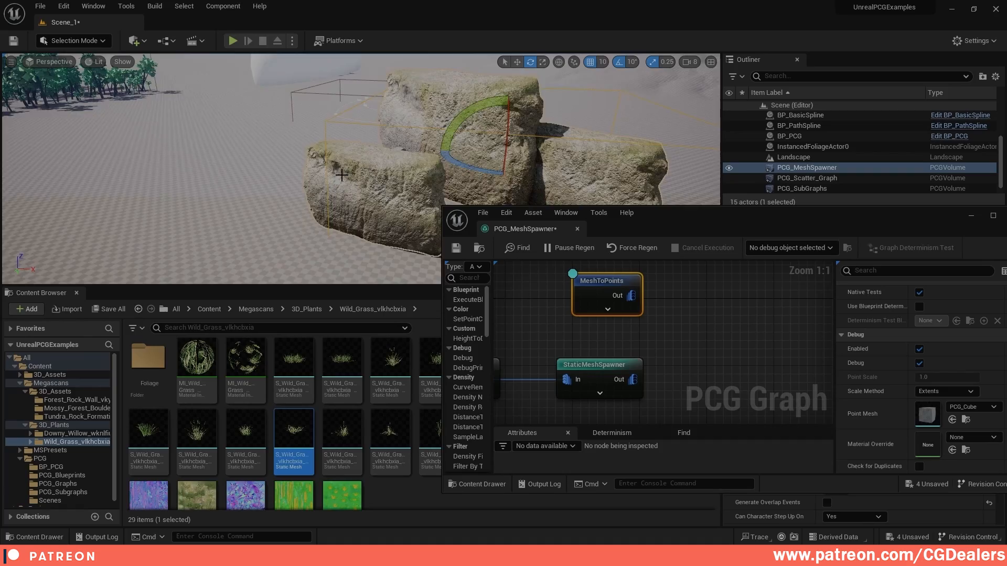
right_click_drag(397, 202, 366, 85)
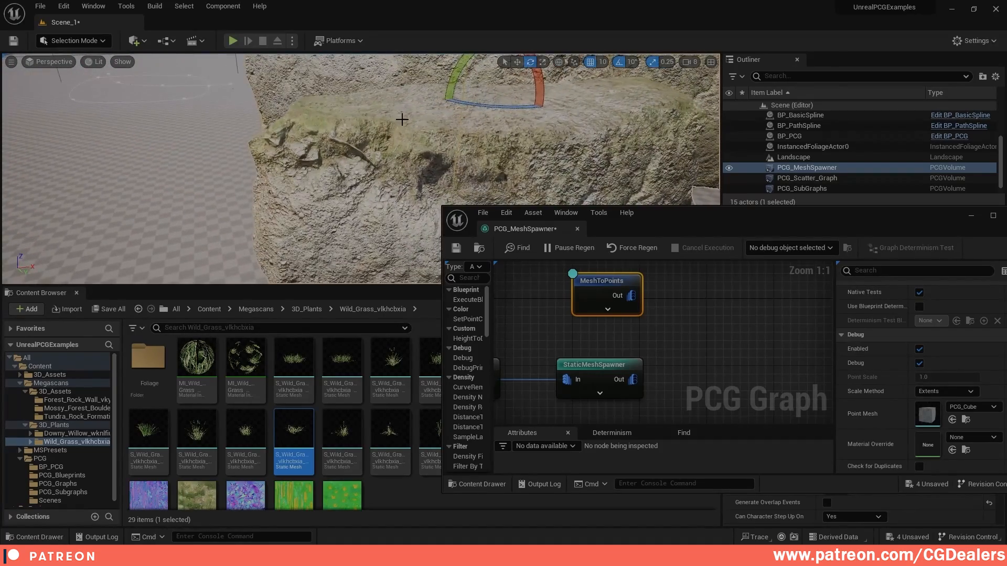
right_click_drag(555, 173, 554, 150)
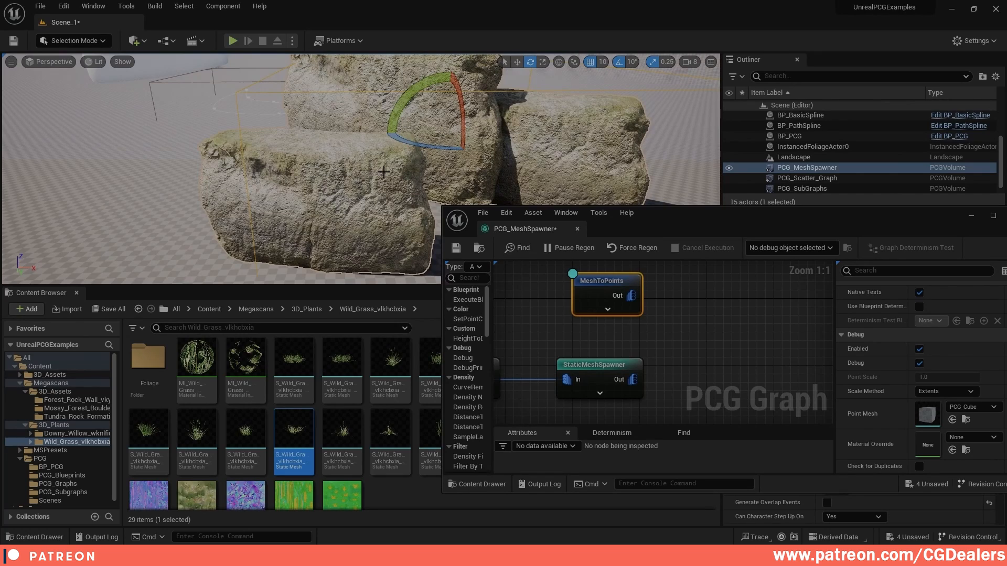
Add a Copy Points node and connect MeshToPoints to its Source and StaticMeshSpawner to its Target
left_click_drag(713, 216, 547, 235)
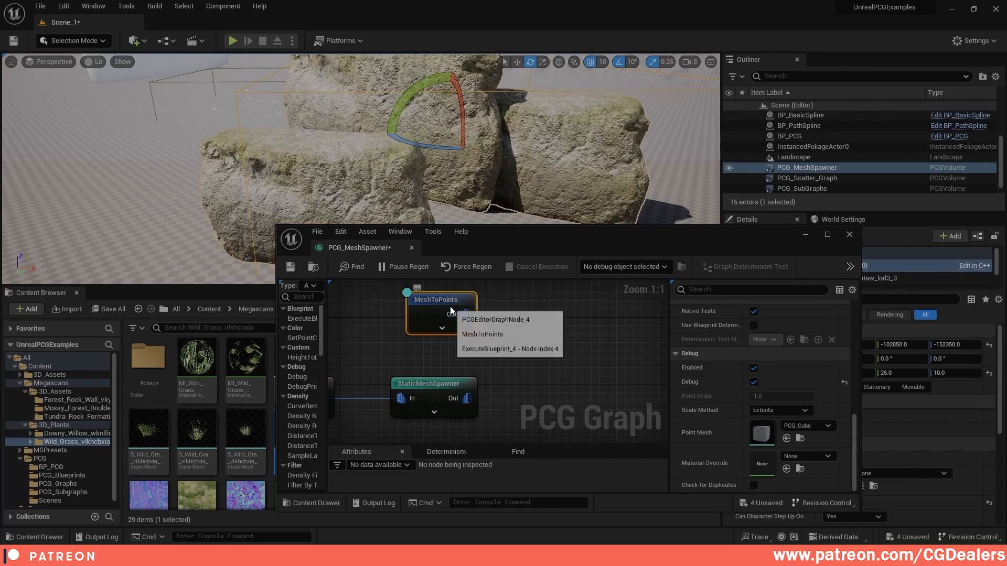
left_click(567, 351)
right_click(523, 348)
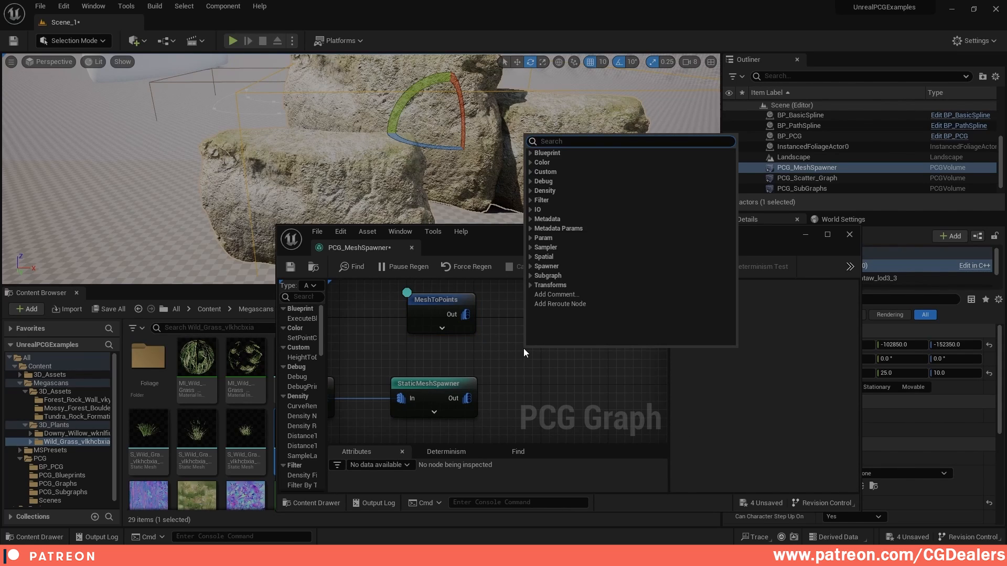
type("copy po")
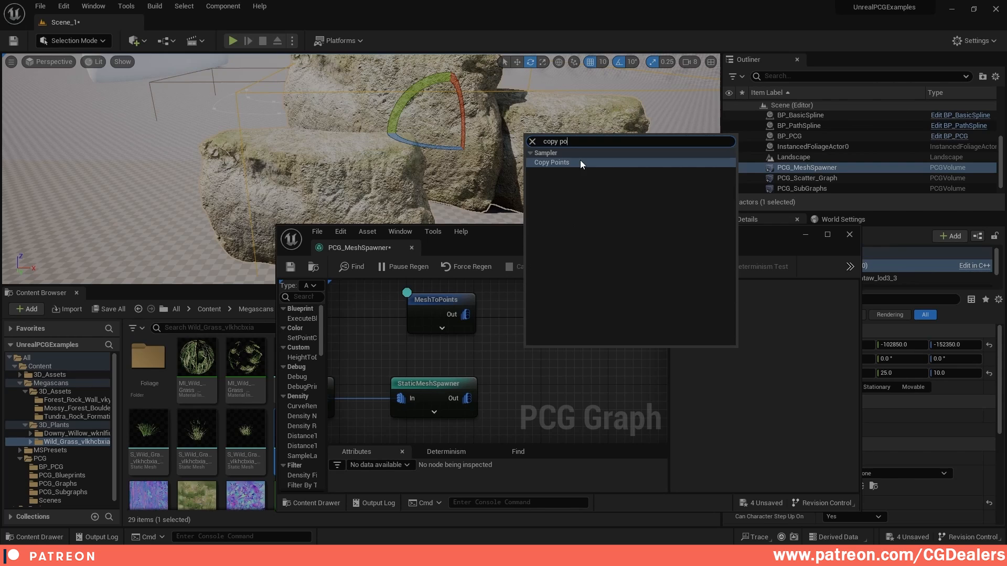
left_click(579, 163)
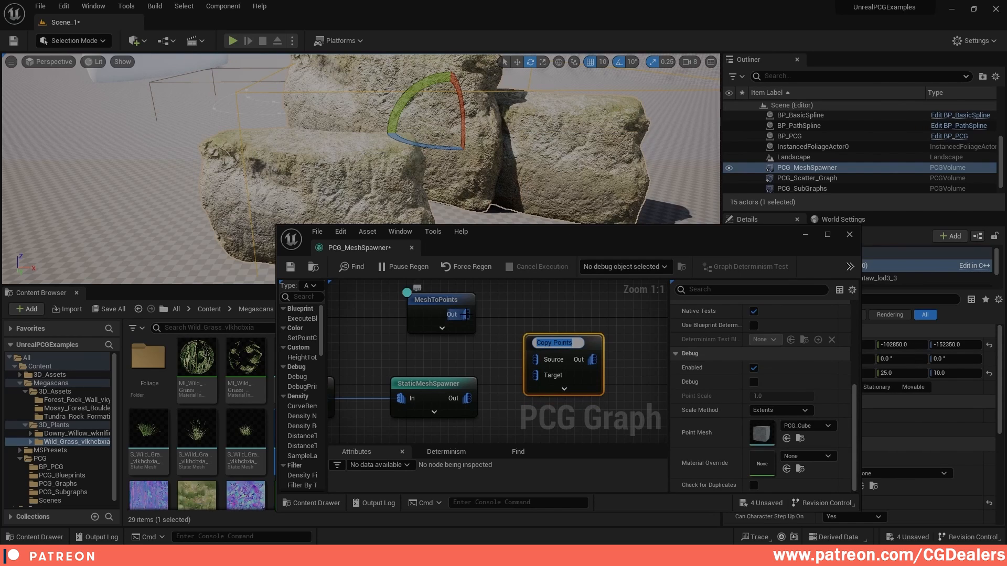
left_click_drag(465, 314, 533, 356)
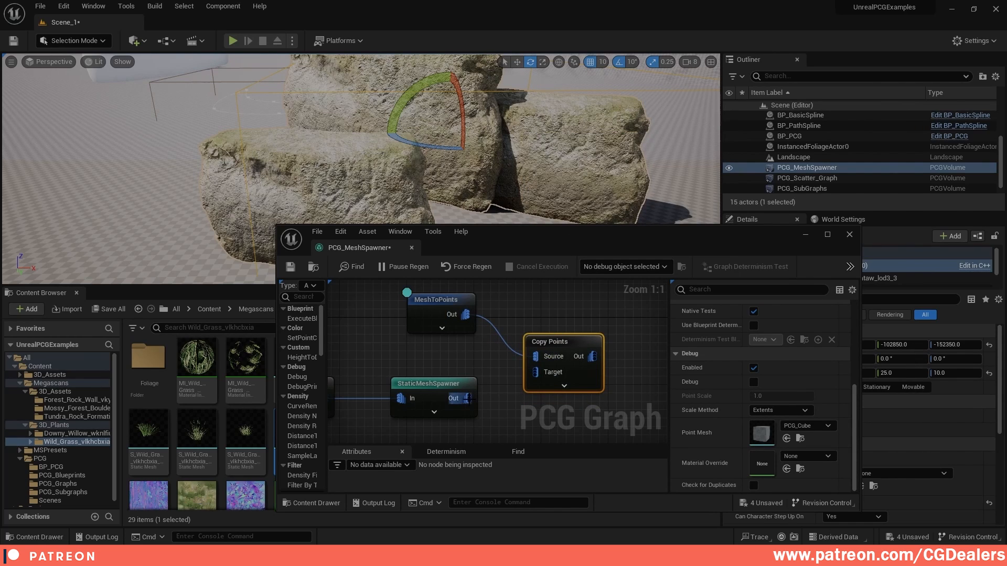
left_click_drag(466, 398, 532, 372)
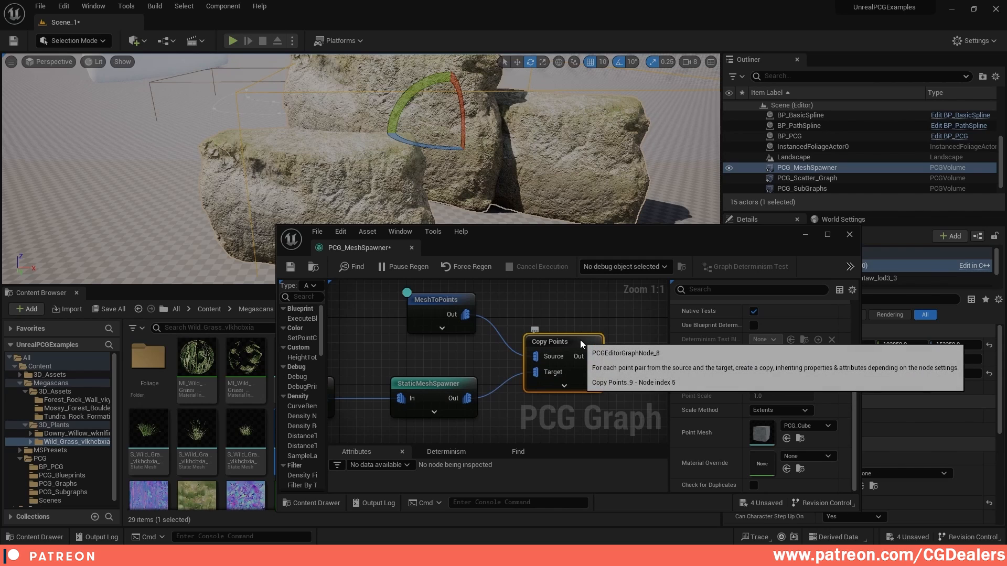
Switch the debug display from MeshToPoints to Copy Points and inspect the points on the rocks
left_click(436, 301)
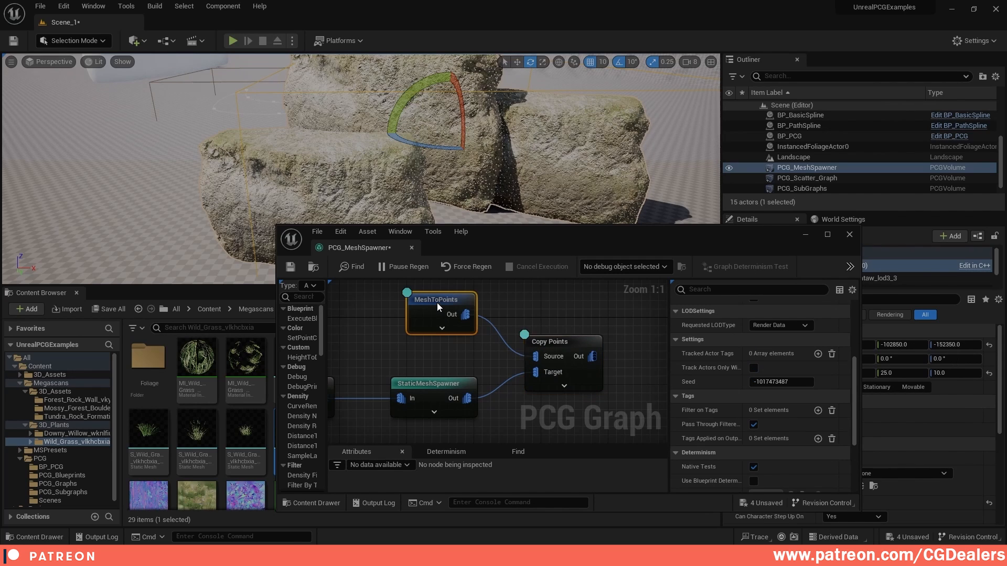
right_click_drag(367, 158, 409, 179)
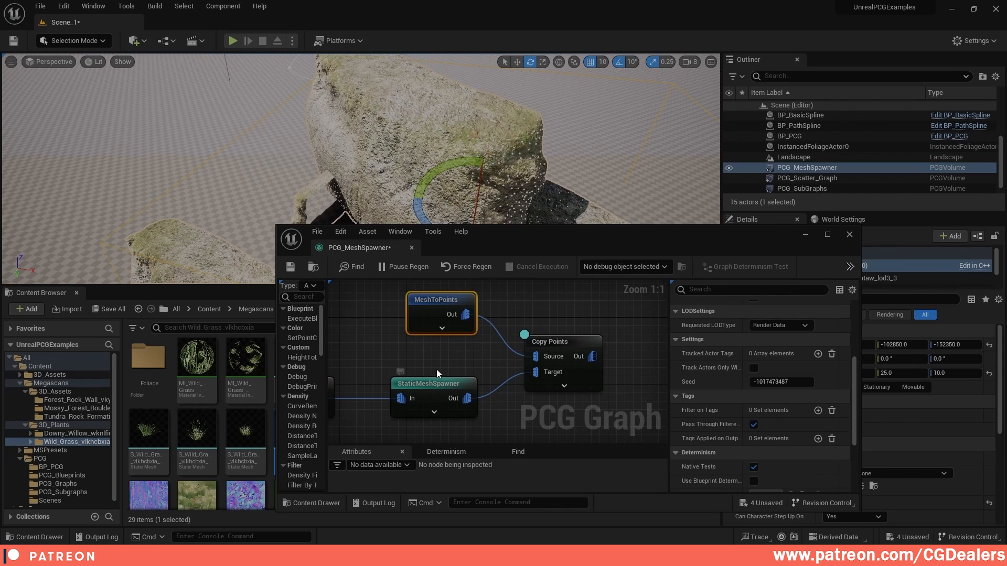
right_click_drag(437, 361, 546, 307)
right_click_drag(548, 178, 547, 178)
right_click_drag(639, 142, 638, 142)
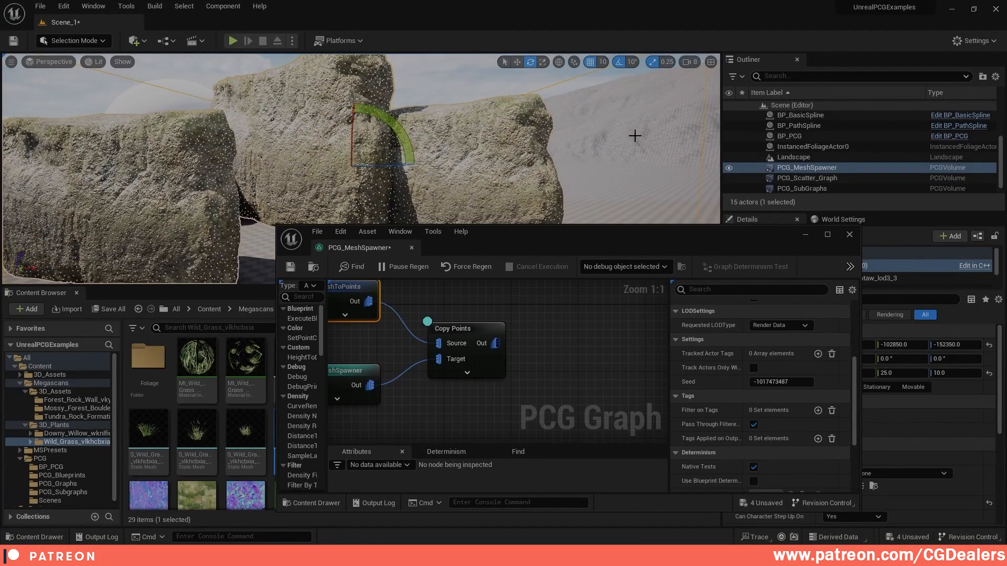
Add a Normal To Density node after Copy Points, switch the debug display to it, and inspect the rock surfaces
right_click(560, 340)
type("normal")
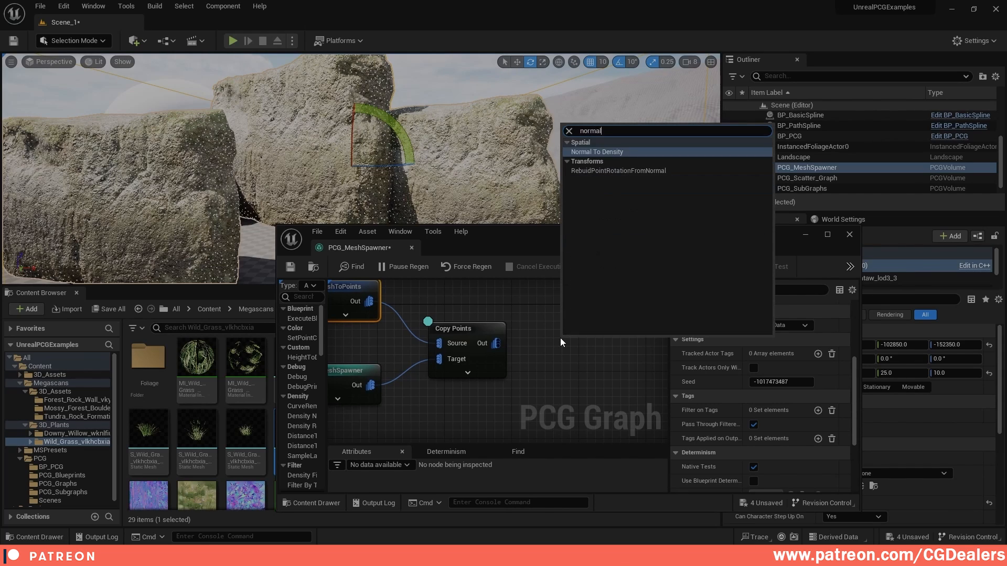
key("Return")
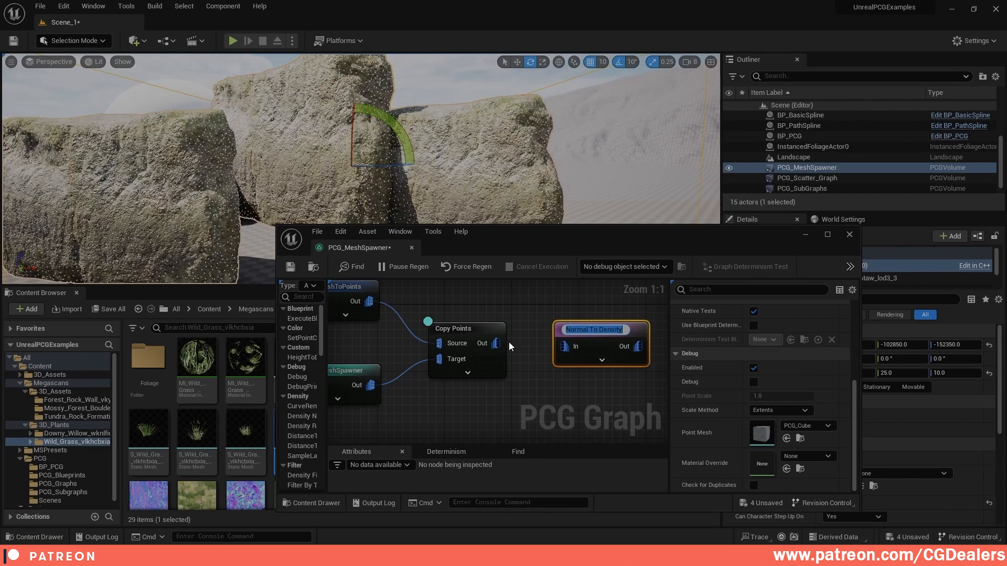
left_click_drag(495, 343, 564, 343)
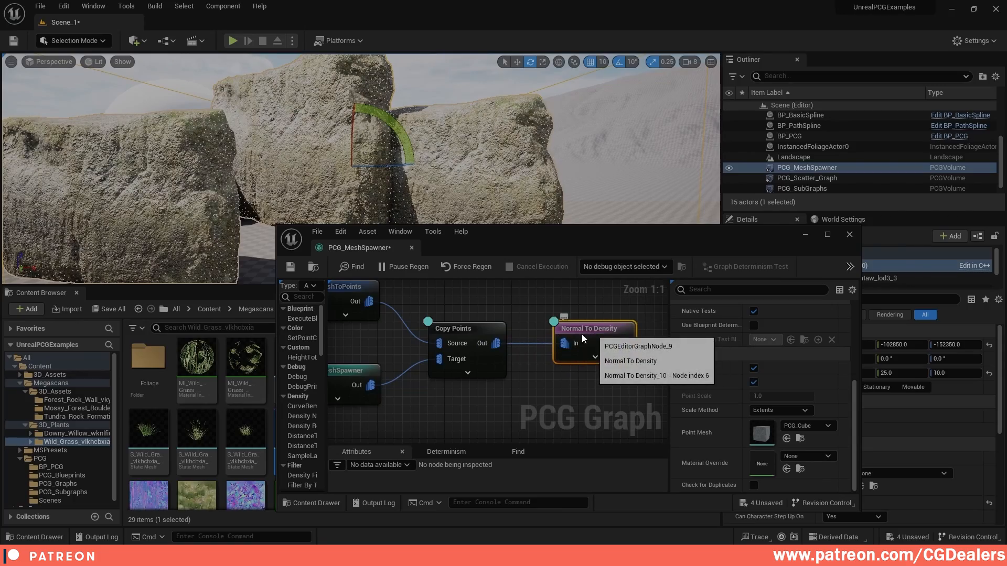
key("d")
right_click_drag(412, 142, 401, 163)
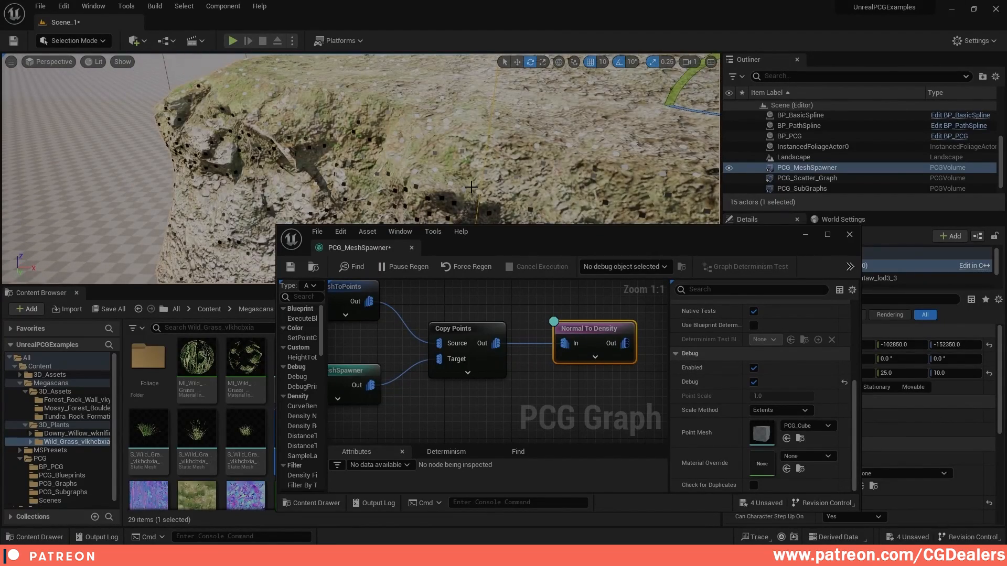
right_click_drag(522, 166, 512, 142)
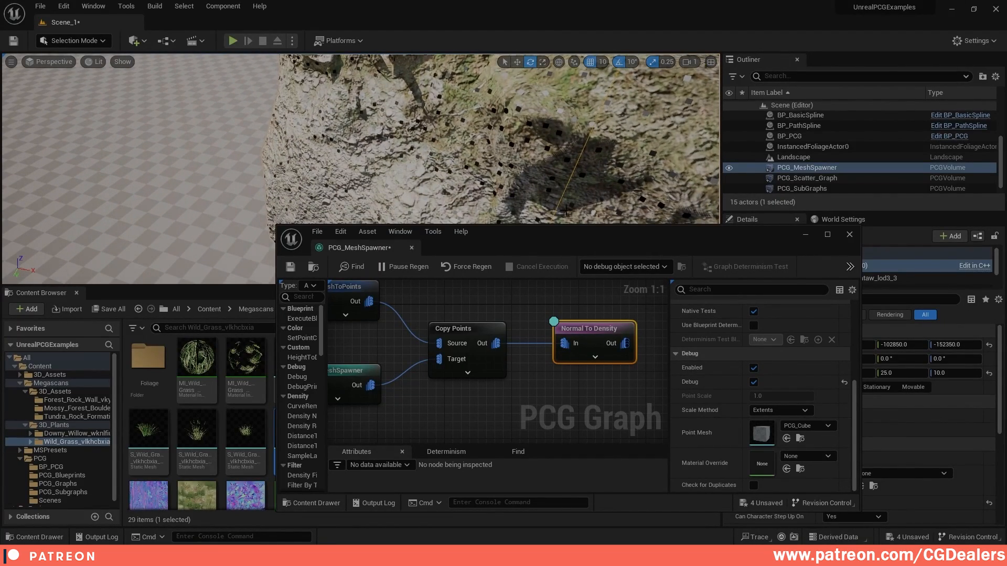
right_click_drag(443, 155, 451, 158)
Try a Normal of 1, 0, 0 on Normal To Density and inspect the point densities around the rocks
scroll(724, 412, "up", 2)
scroll(724, 408, "up", 2)
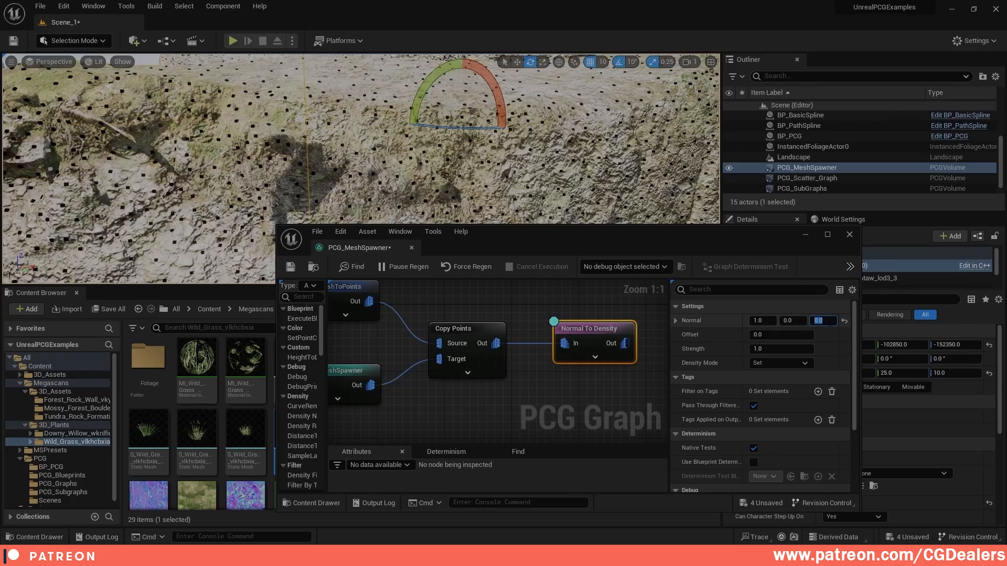
key("Return")
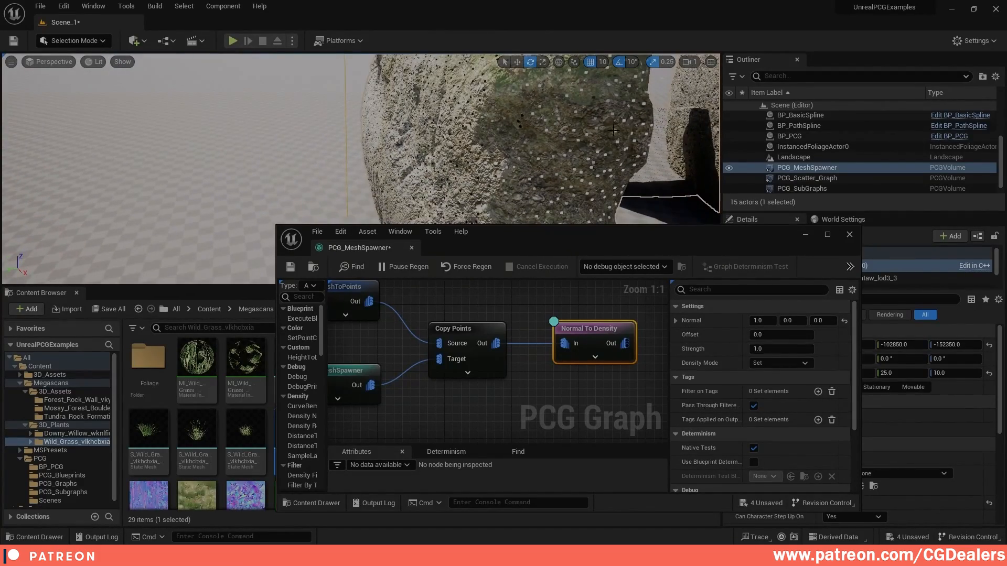
right_click_drag(558, 184, 524, 104)
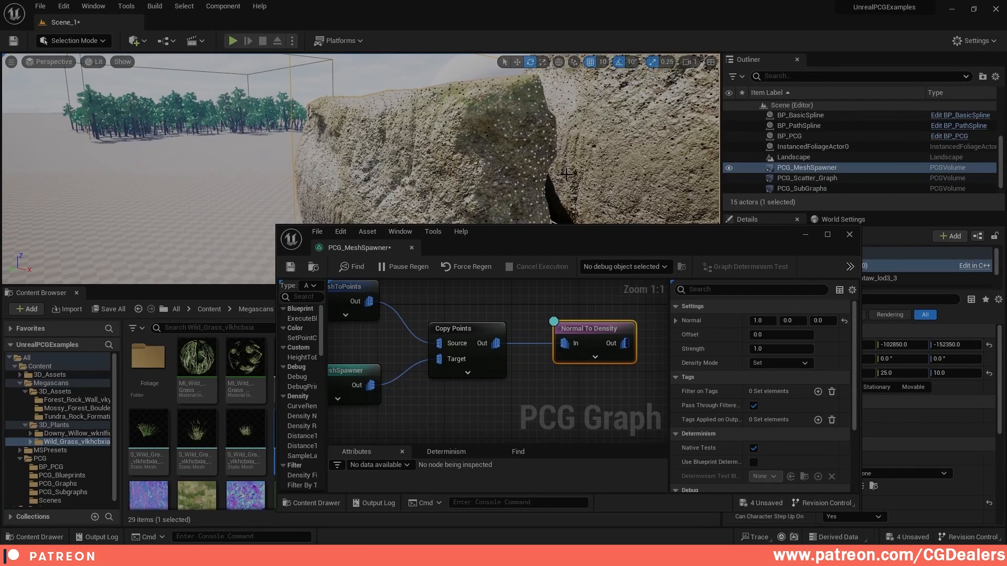
mouse_move(541, 176)
right_mouse_down()
mouse_move(492, 176)
mouse_move(541, 175)
right_mouse_up()
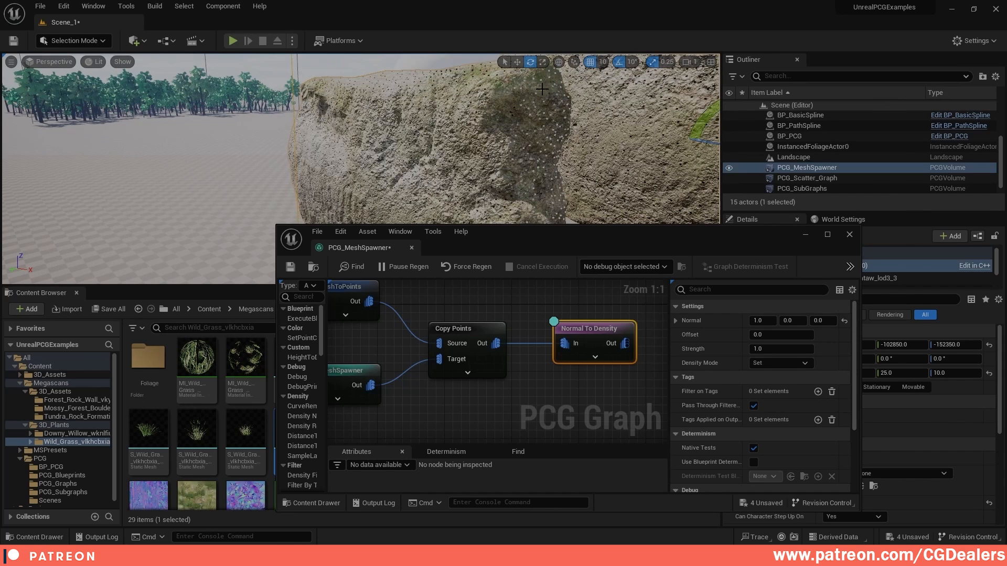
right_click_drag(487, 150, 566, 134)
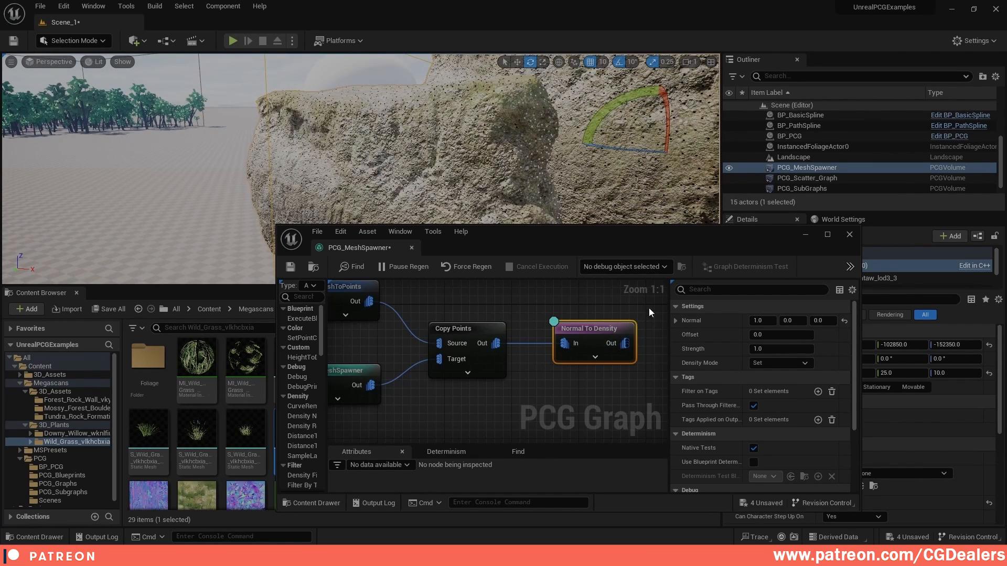
right_click_drag(648, 362, 605, 378)
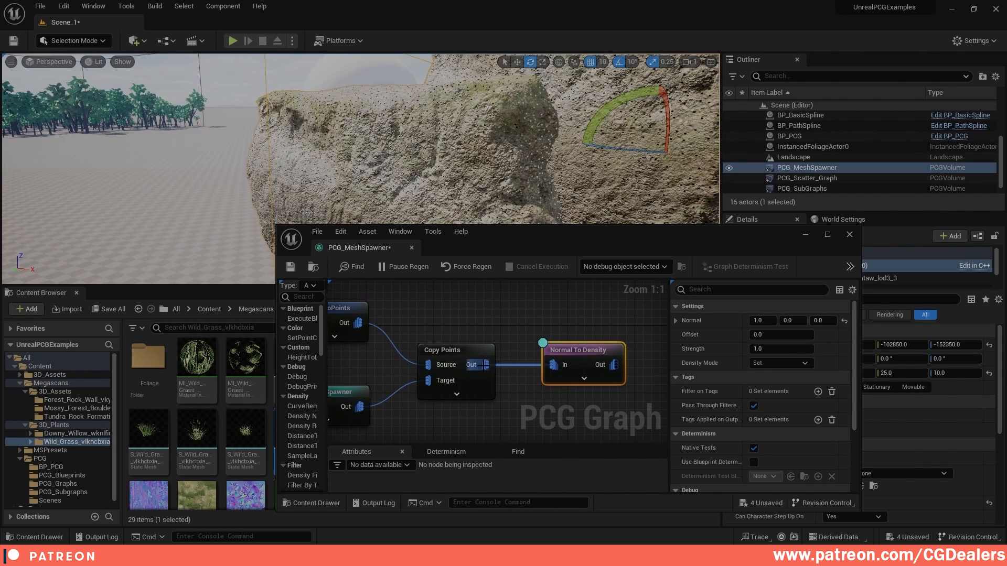
Set Normal To Density's Normal to 0, 0, 1 and inspect the point densities on the rocks
right_click_drag(477, 178, 571, 189)
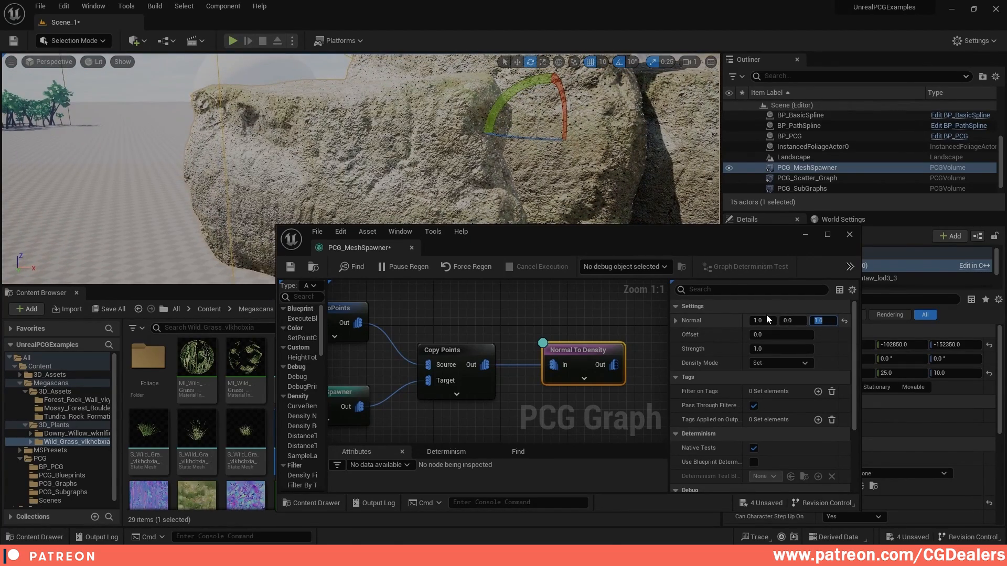
type("0")
key("Return")
right_click_drag(535, 119, 545, 217)
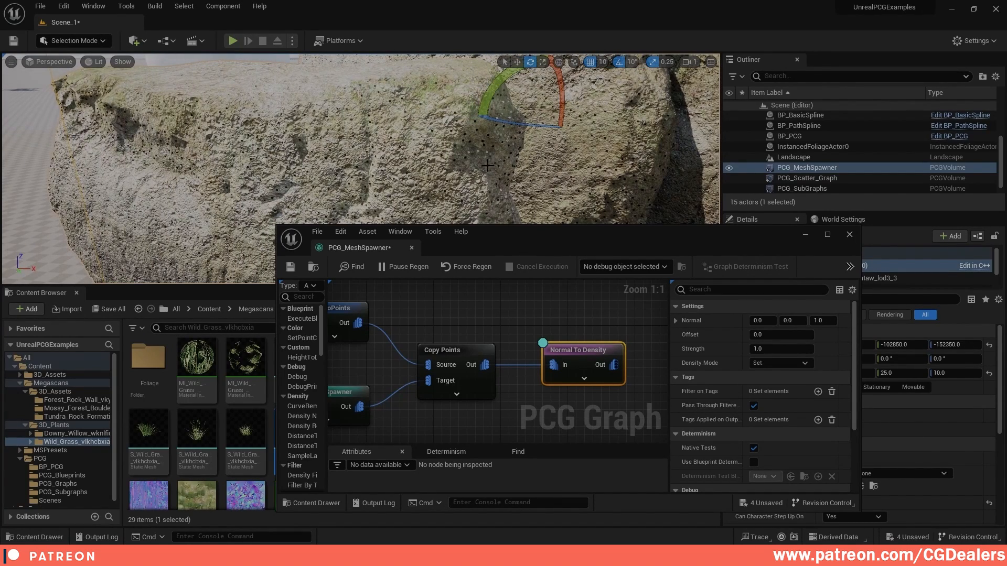
right_click_drag(483, 138, 414, 150)
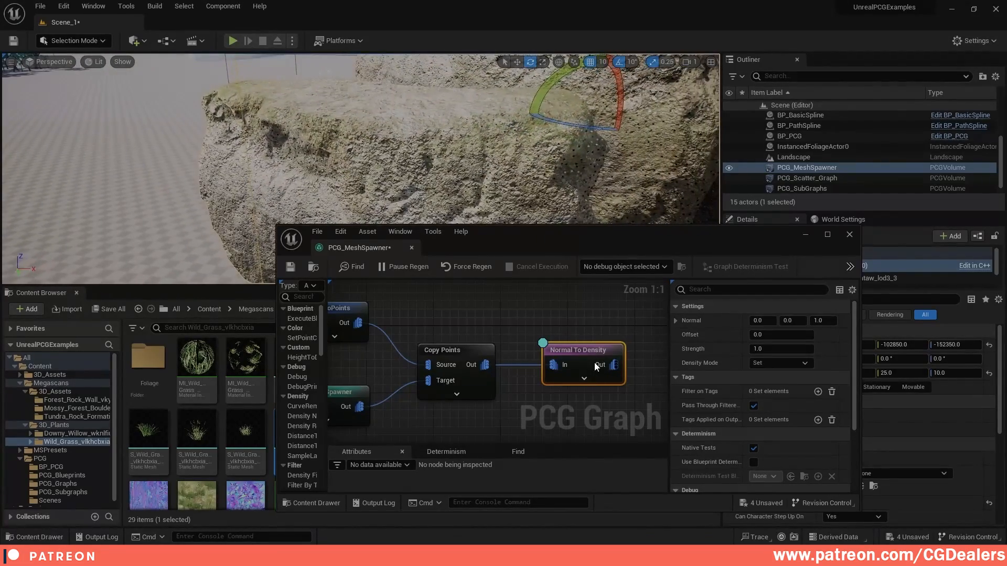
right_click_drag(608, 355, 513, 373)
right_click_drag(516, 155, 577, 110)
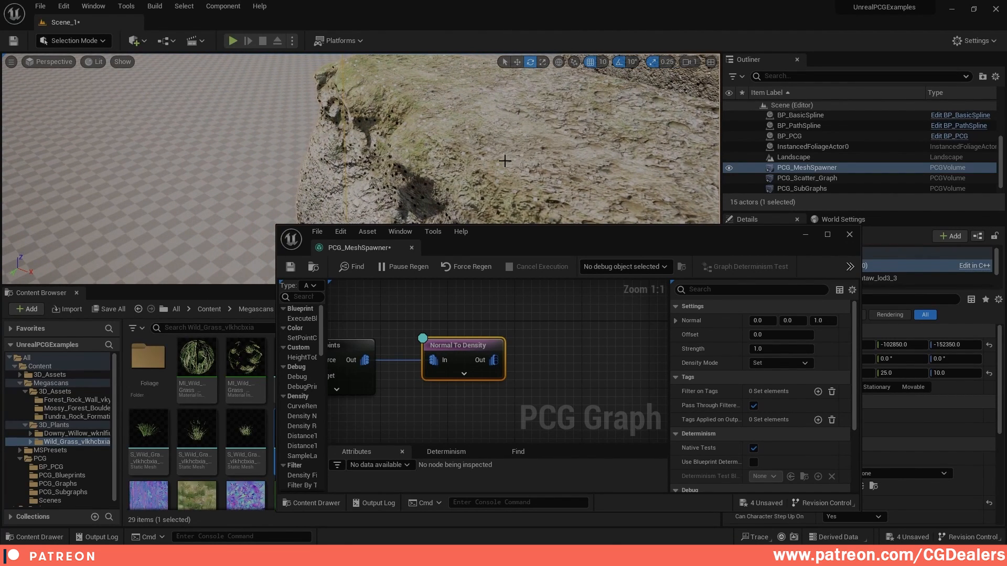
Add a Density Noise node fed by Normal To Density's output and set its Density Mode to Multiply
right_click_drag(584, 359, 558, 340)
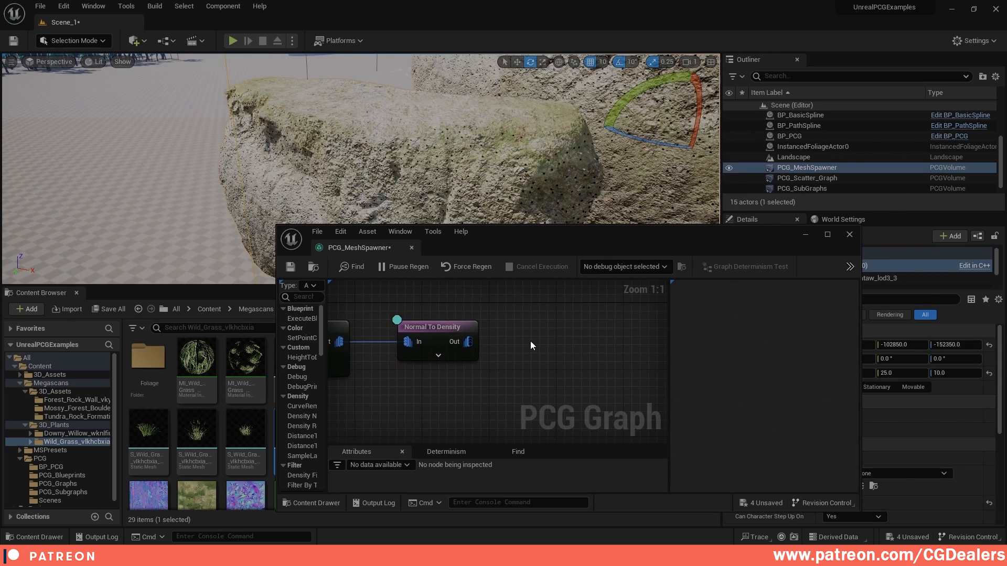
right_click(530, 341)
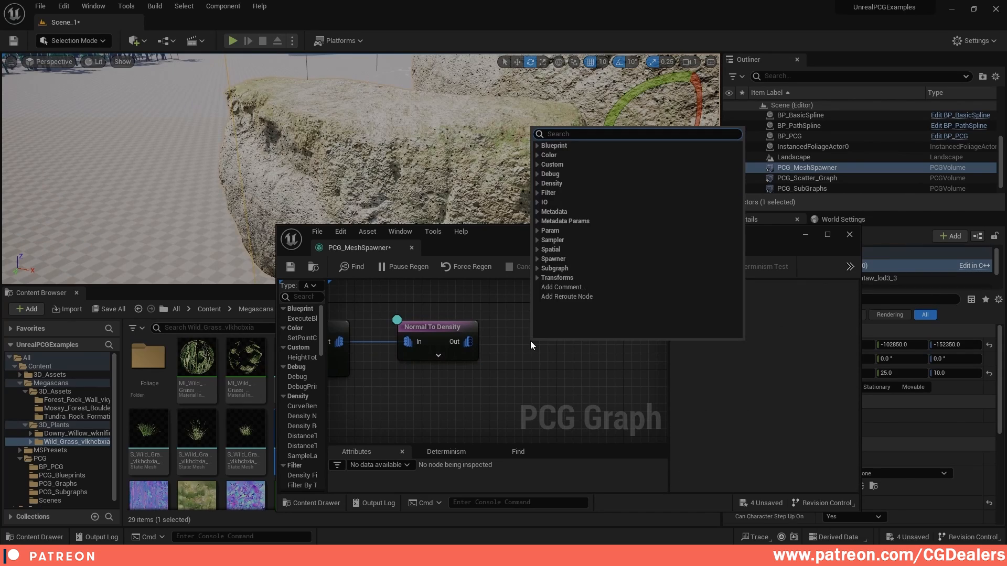
type("densit")
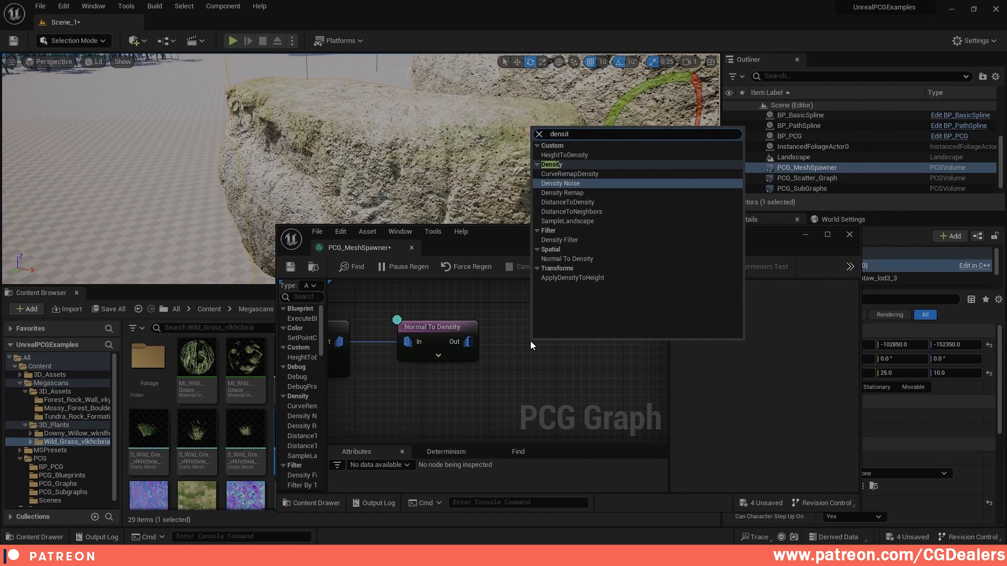
left_click(586, 185)
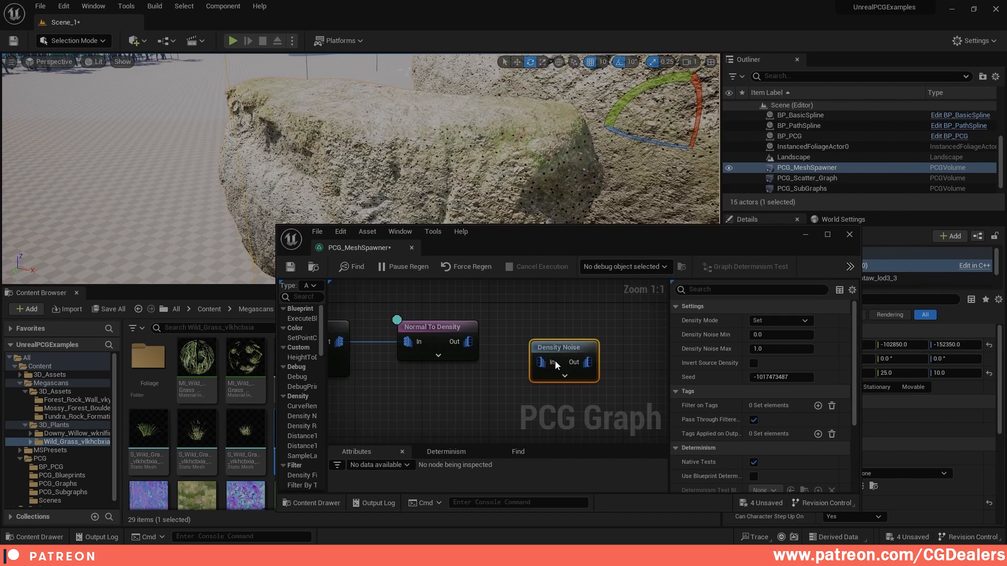
left_click_drag(555, 361, 551, 320)
left_click_drag(467, 341, 541, 338)
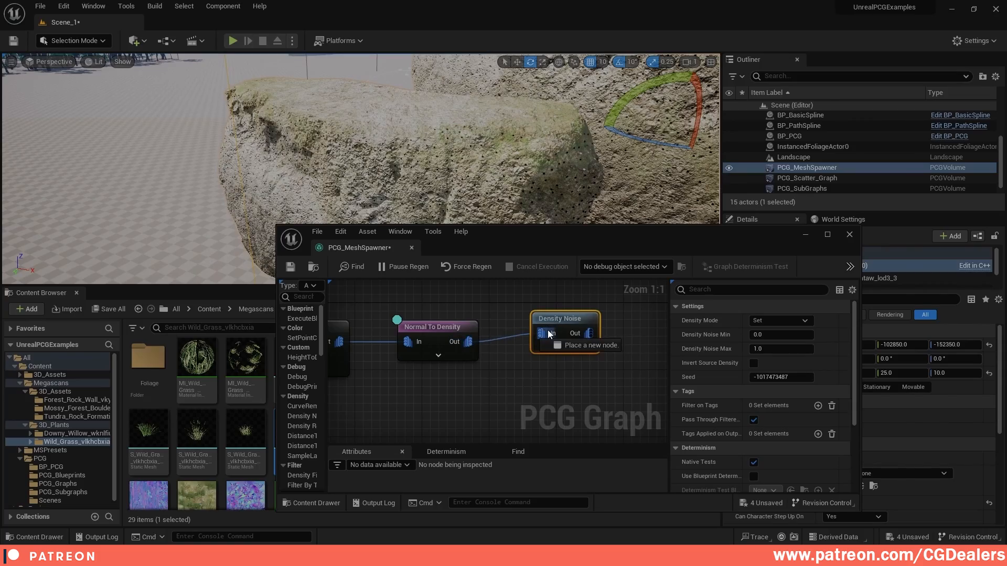
right_click_drag(361, 168, 545, 165)
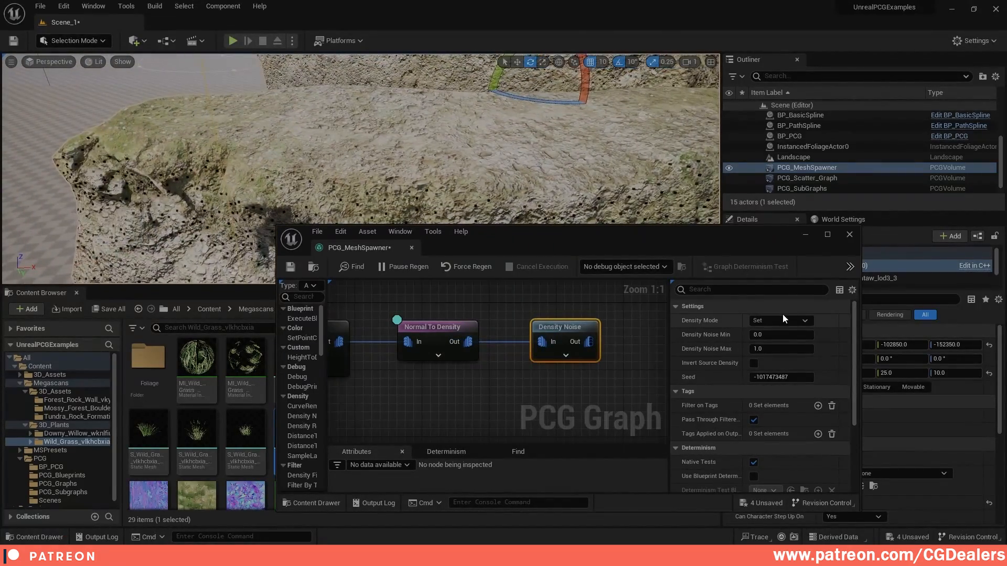
left_click(780, 320)
left_click(771, 370)
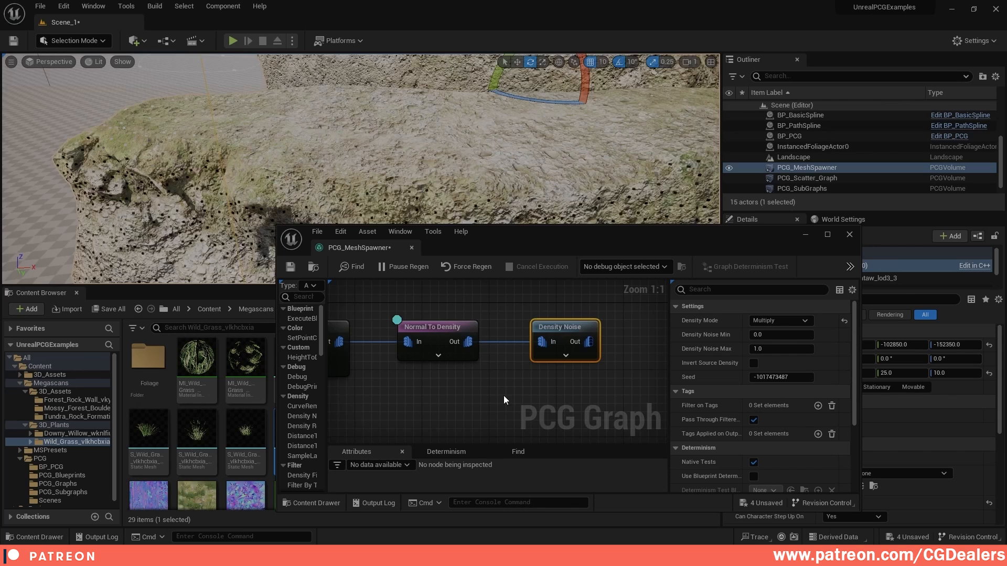
Try Density Noise Min values of 0.3 and 0.4 on the Density Noise node and reset it to 0
left_click(781, 335)
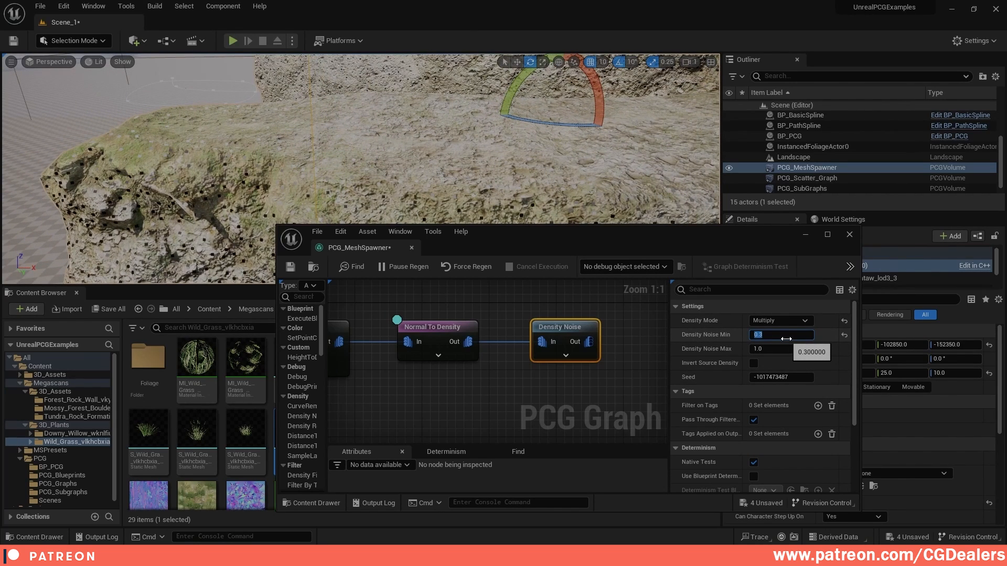
key("Return")
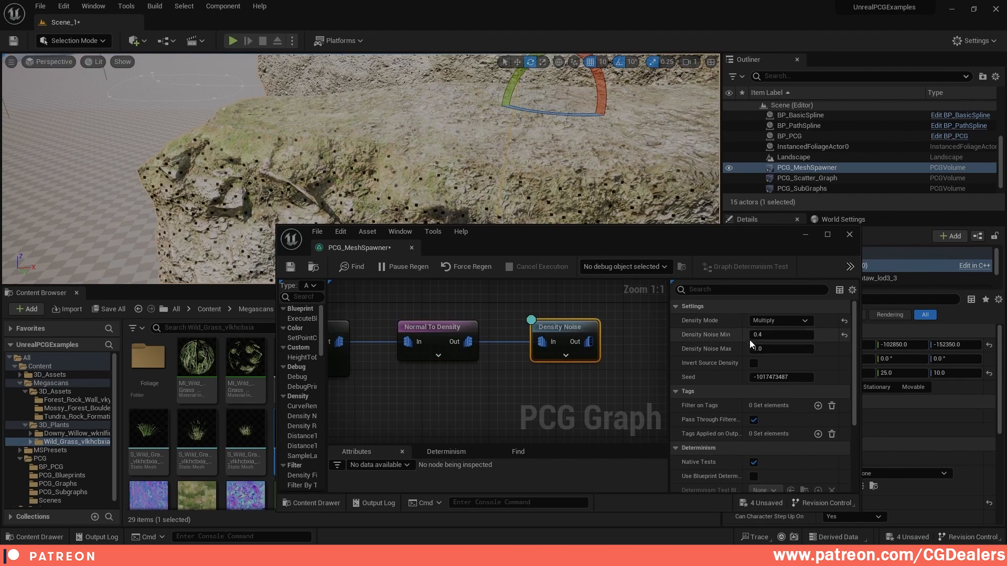
left_click(767, 336)
type("0")
key("Return")
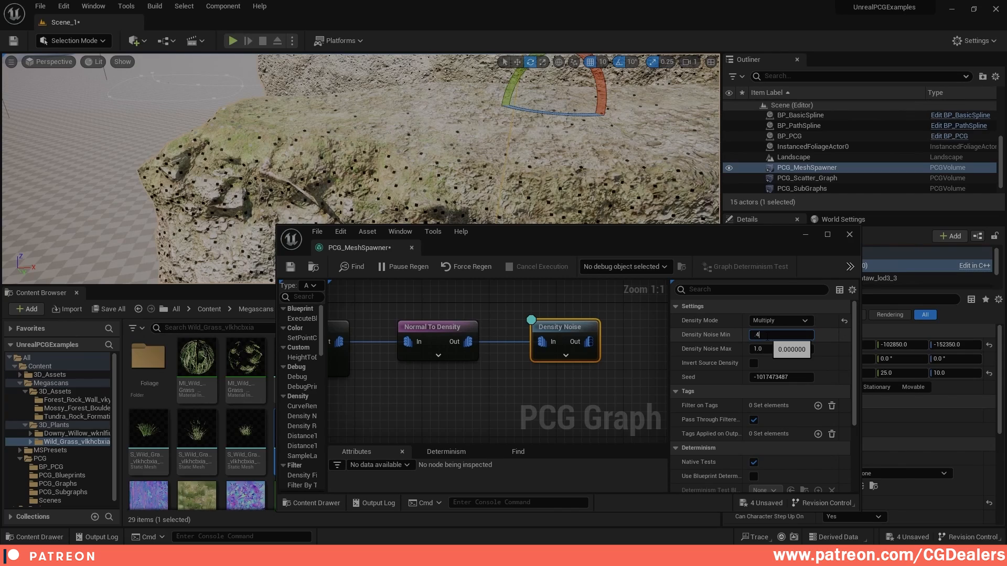
Toggle the debug display between Normal To Density and Density Noise and compare the point densities on the rocks
mouse_move(399, 157)
right_mouse_down()
mouse_move(346, 157)
mouse_move(398, 158)
mouse_move(404, 173)
right_mouse_up()
key("w")
right_click_drag(333, 214, 461, 194)
left_click(795, 335)
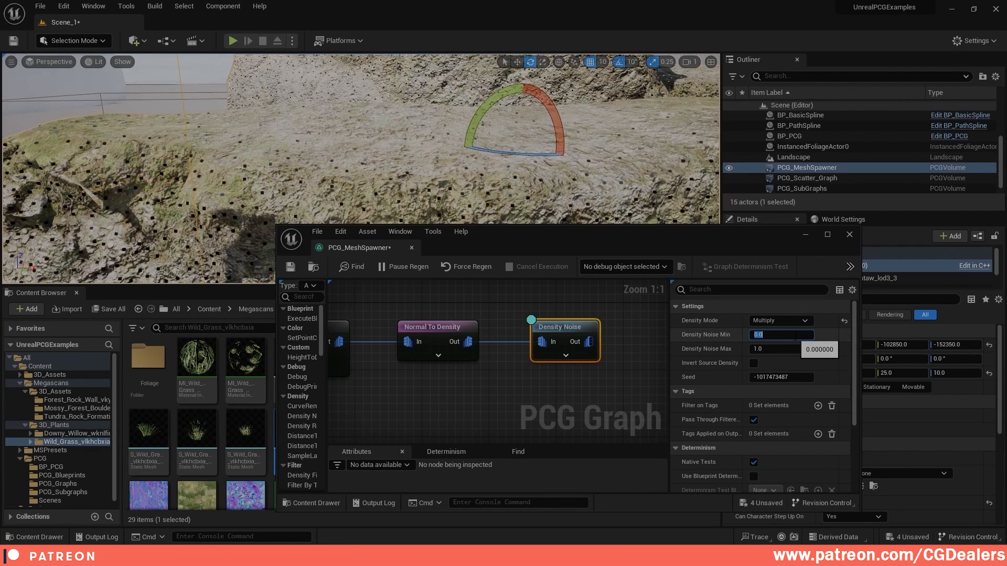
left_click(445, 324)
key("d")
left_click(550, 329)
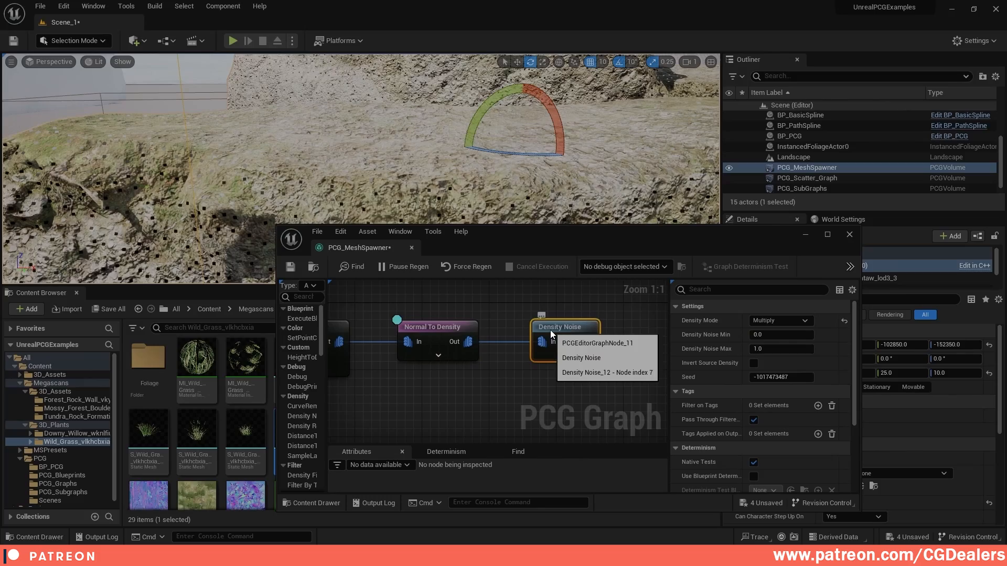
left_click(453, 325)
key("d")
left_click(573, 325)
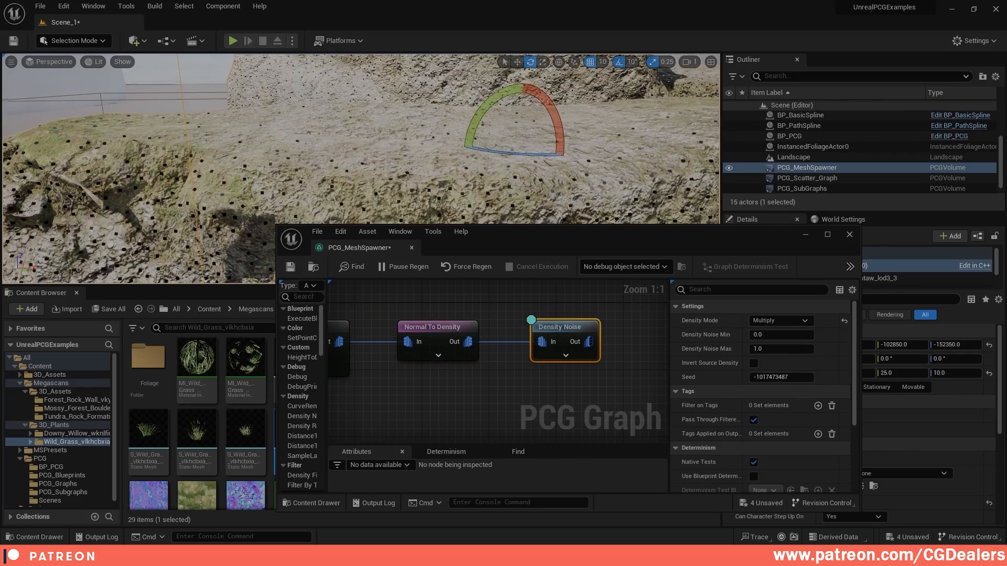
mouse_move(361, 169)
right_mouse_down()
mouse_move(314, 169)
mouse_move(378, 173)
mouse_move(319, 173)
mouse_move(352, 155)
mouse_move(382, 169)
right_mouse_up()
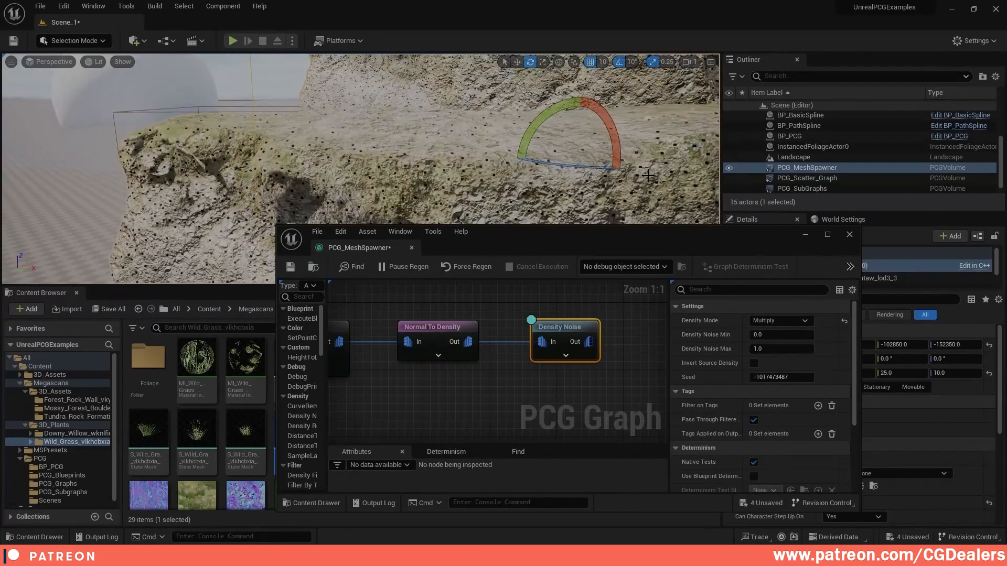
Add a Density Filter node and connect Density Noise's output to it
left_click(603, 389)
right_click_drag(603, 390, 493, 396)
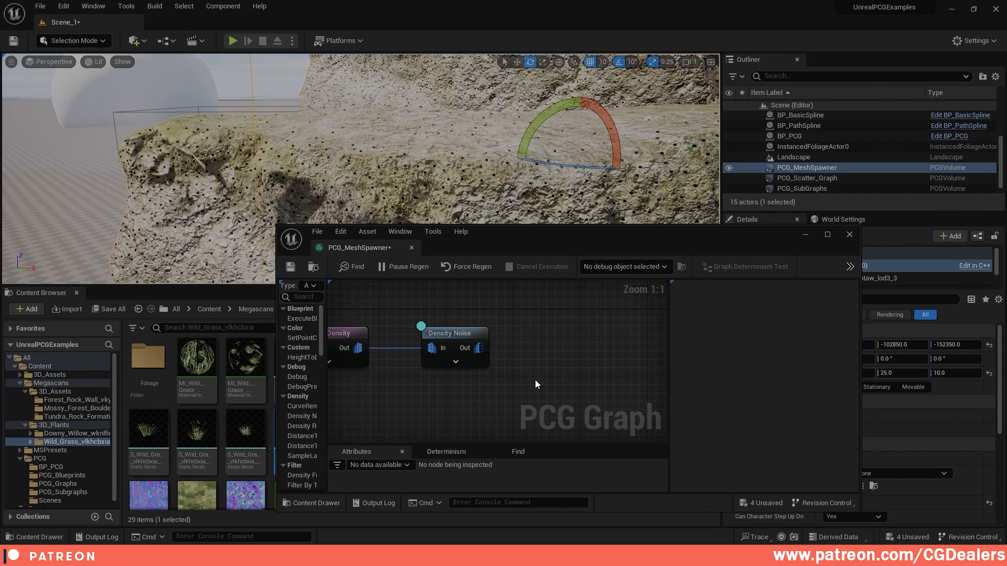
right_click(551, 372)
type("d")
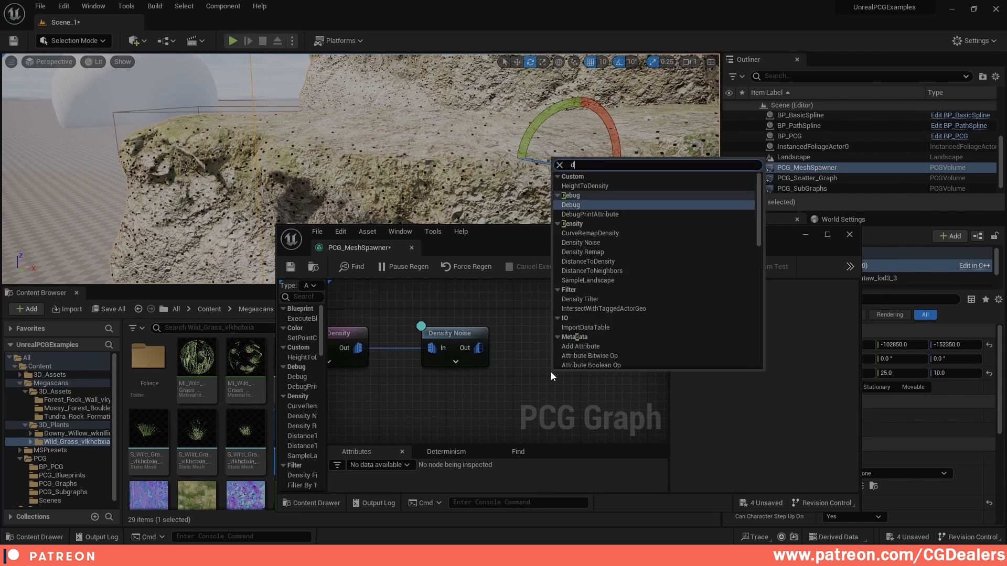
type("ensity fi")
key("Return")
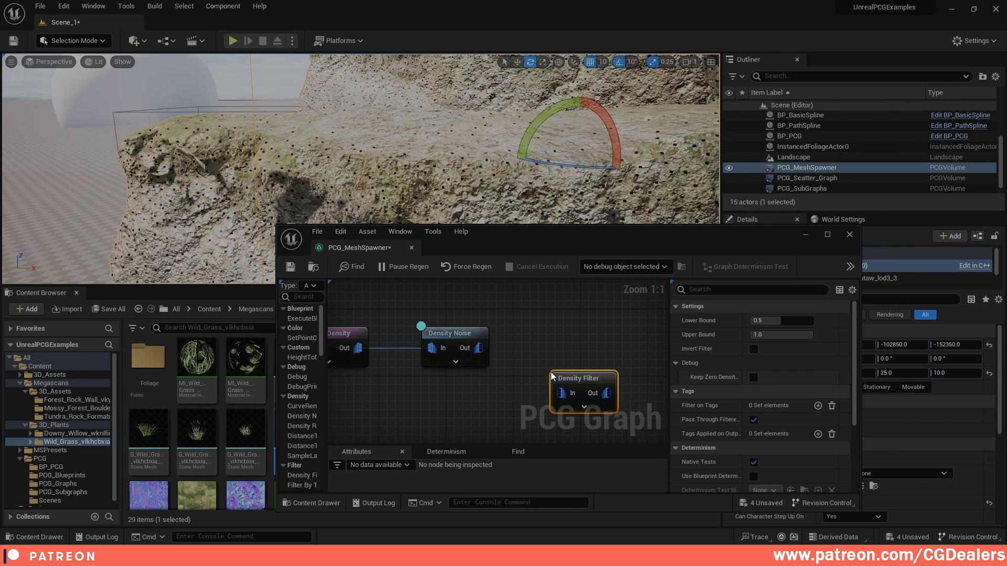
left_click_drag(568, 375, 554, 341)
left_click_drag(477, 349, 559, 335)
left_click(603, 306)
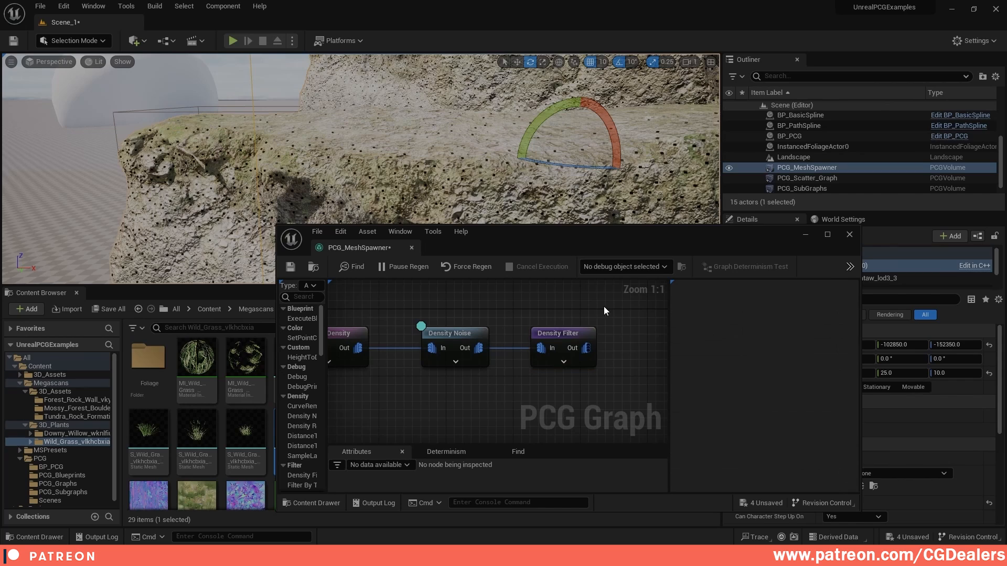
Switch the debug display from Density Noise to Density Filter and inspect the filtered points on the rocks
left_click(565, 332)
key("d")
left_click(453, 333)
key("d")
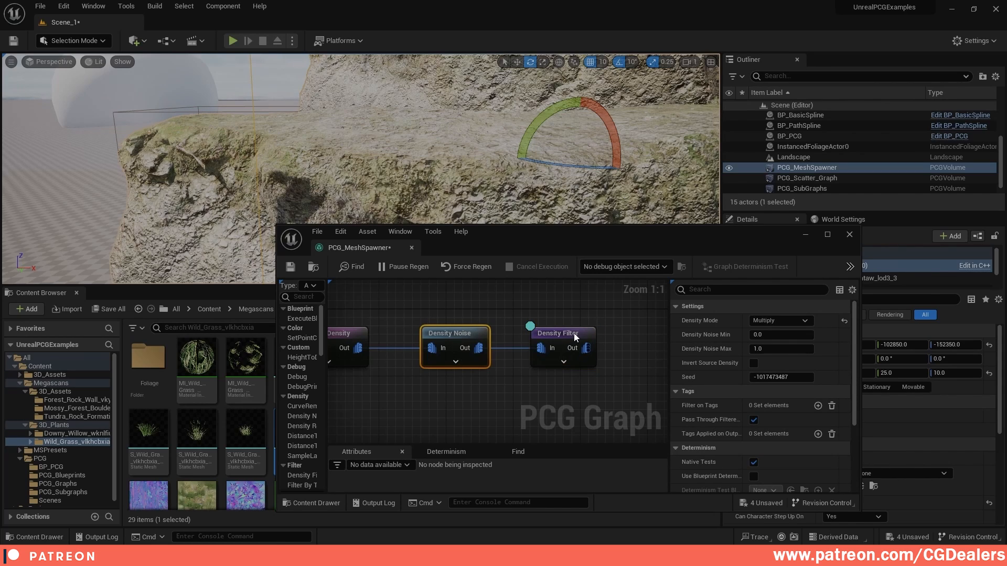
left_click(574, 333)
right_click_drag(482, 127, 482, 127)
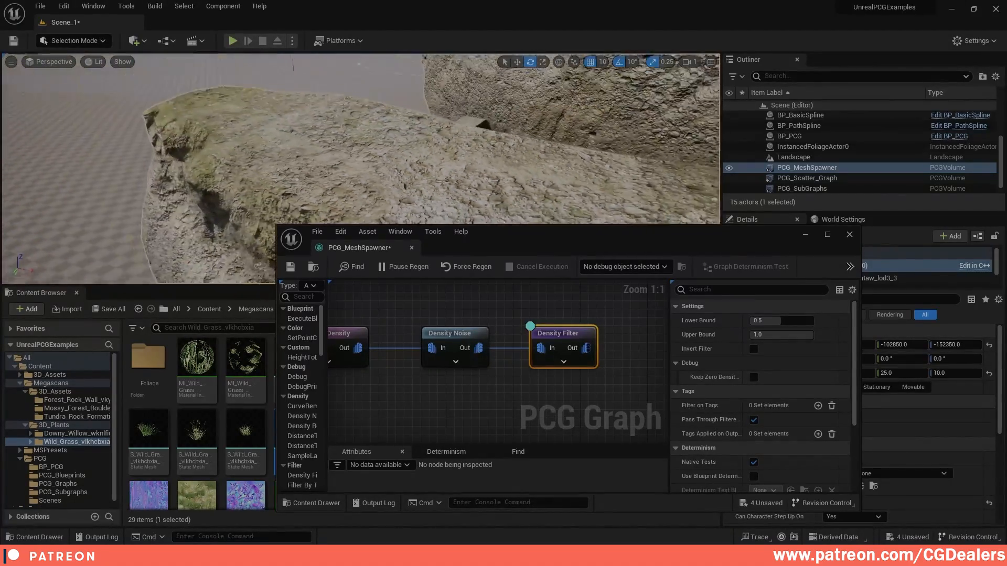
right_click_drag(407, 128, 407, 129)
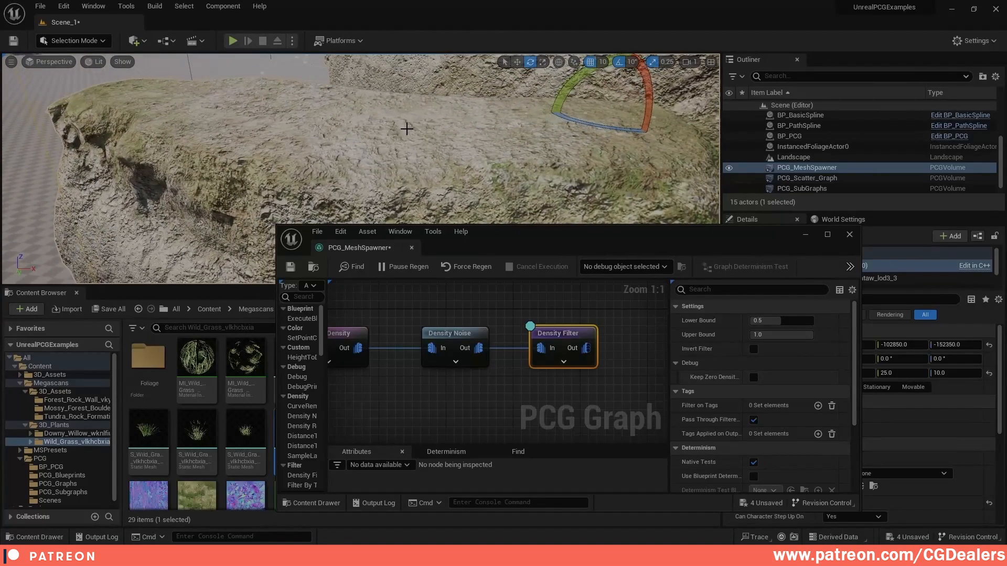
Add a Static Mesh Spawner node and connect Density Filter's output to it
right_click_drag(545, 408, 449, 400)
left_click(558, 332)
right_click(558, 333)
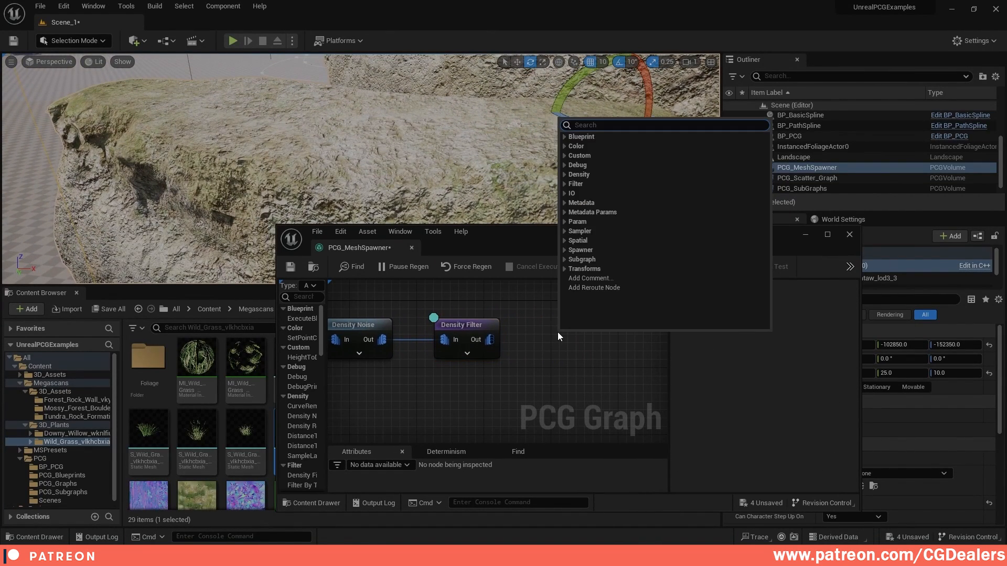
type("static")
key("Return")
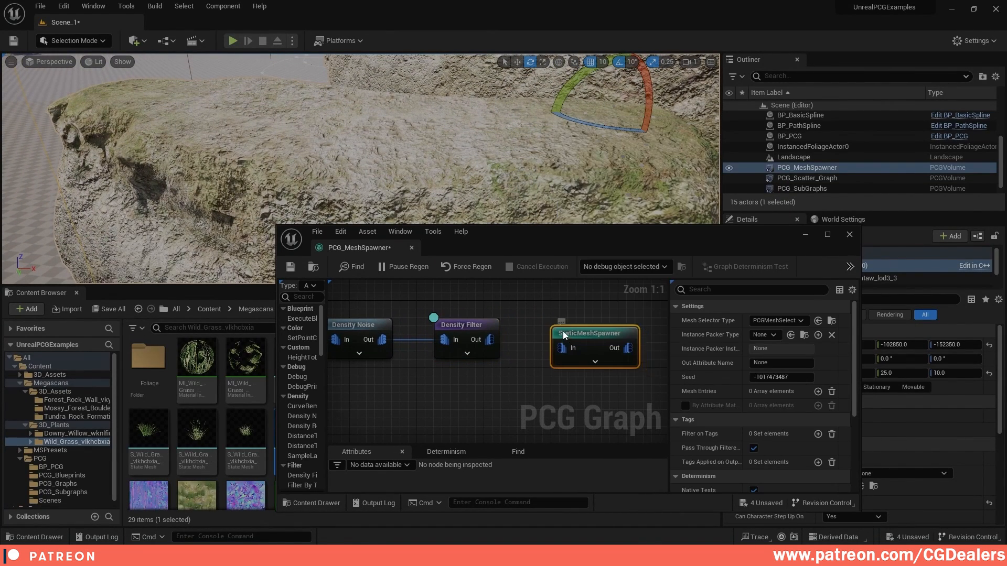
left_click_drag(490, 340, 540, 340)
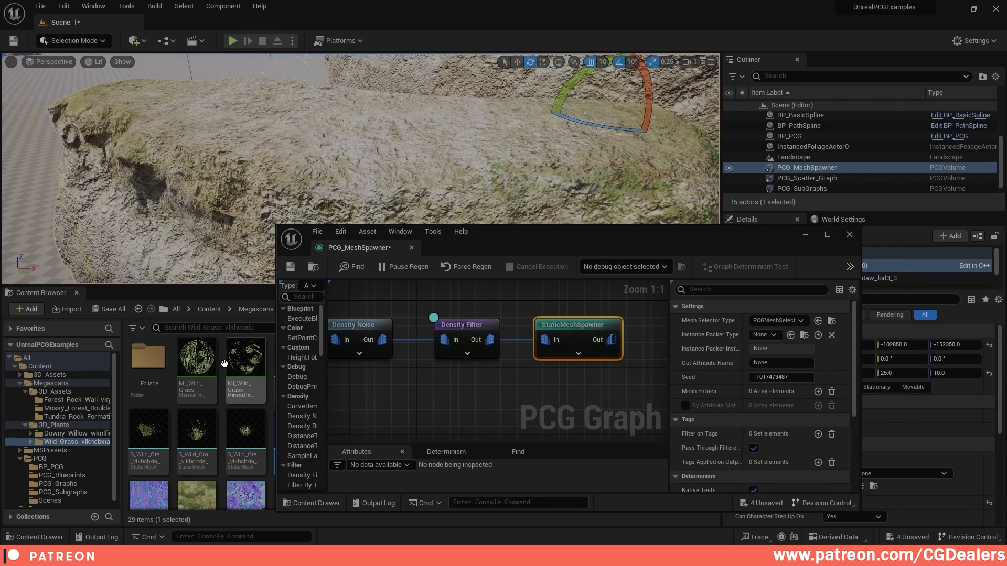
Add one mesh entry to the Static Mesh Spawner and assign it an S_Downy_Willow static mesh from the Downy_Willow folder
left_click_drag(490, 234, 534, 68)
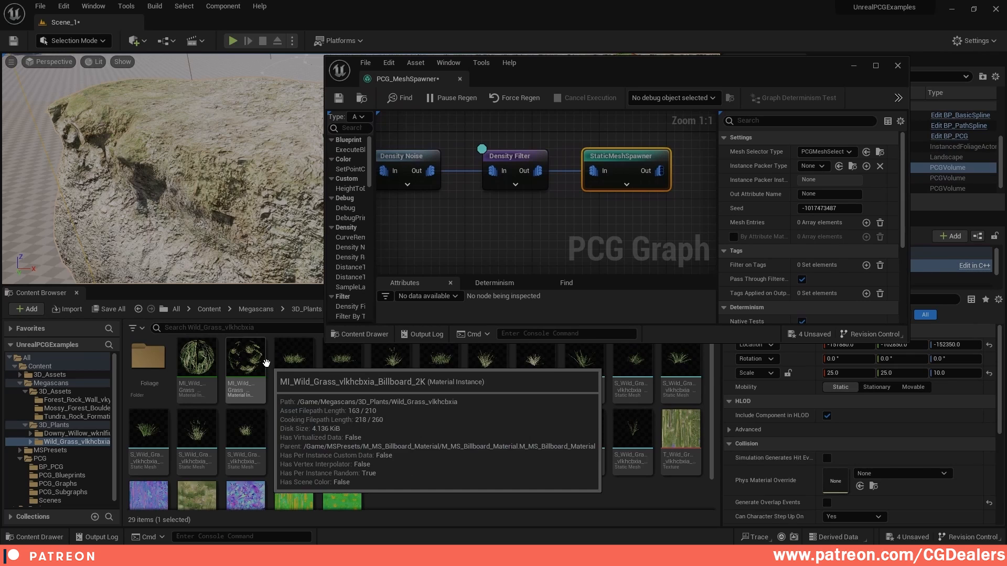
left_click(78, 433)
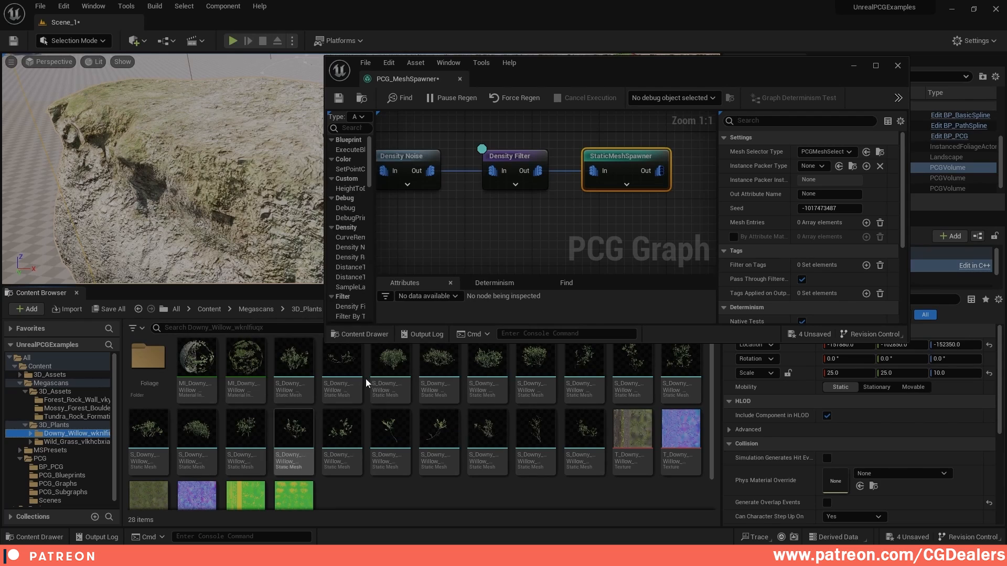
scroll(784, 222, "down", 2)
scroll(784, 222, "up", 2)
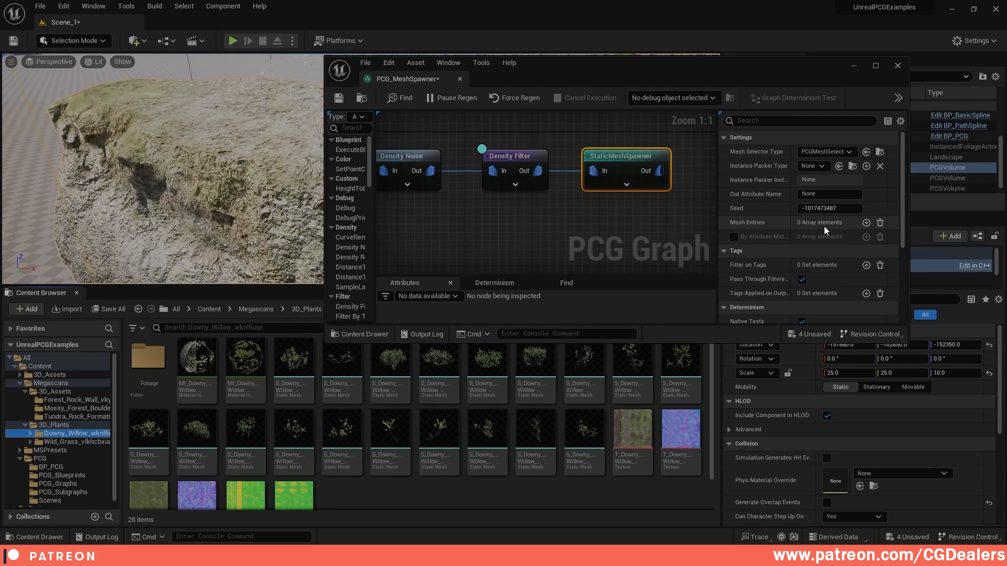
left_click(866, 222)
left_click(734, 238)
scroll(787, 241, "down", 3)
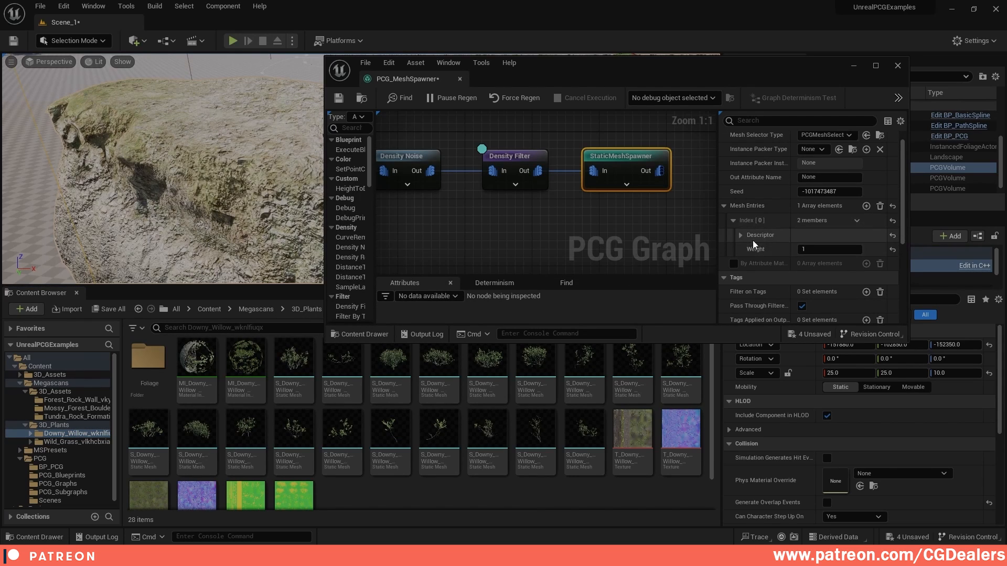
left_click_drag(244, 429, 813, 243)
Minimize the graph window and inspect the willow plants spawned on the tops and sides of the rocks
left_click(854, 65)
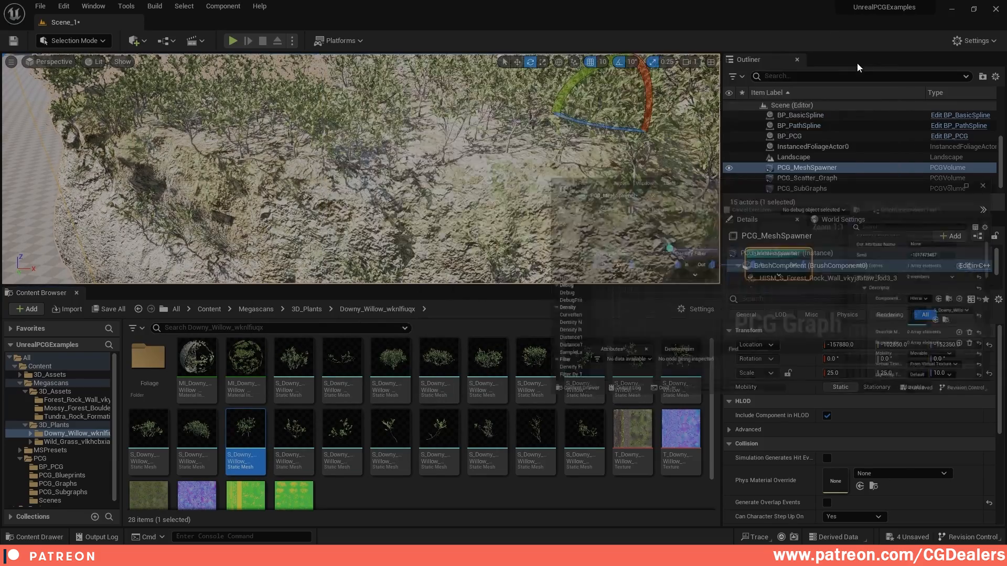
right_click_drag(361, 168, 252, 142)
left_click(337, 108)
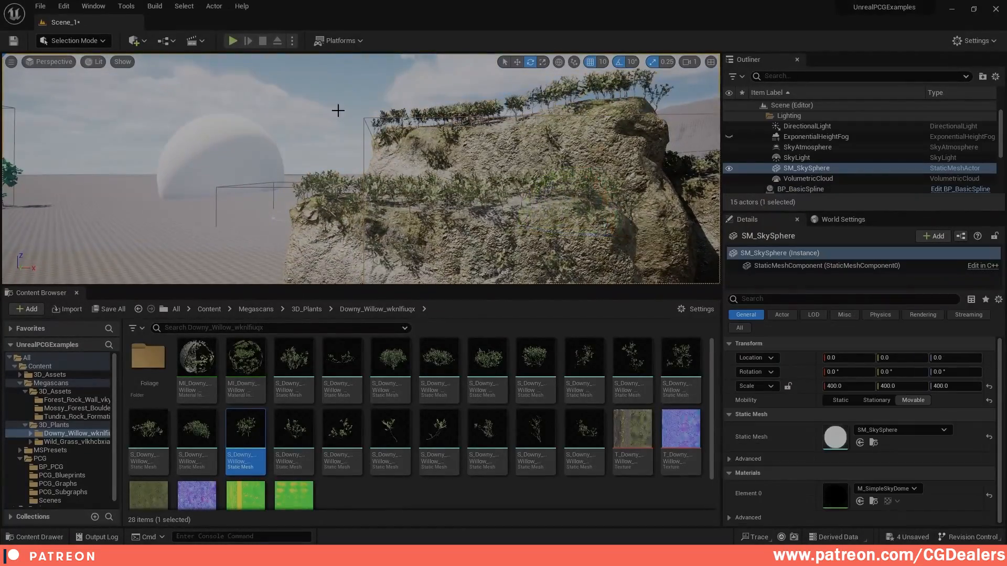
right_click_drag(337, 108, 456, 110)
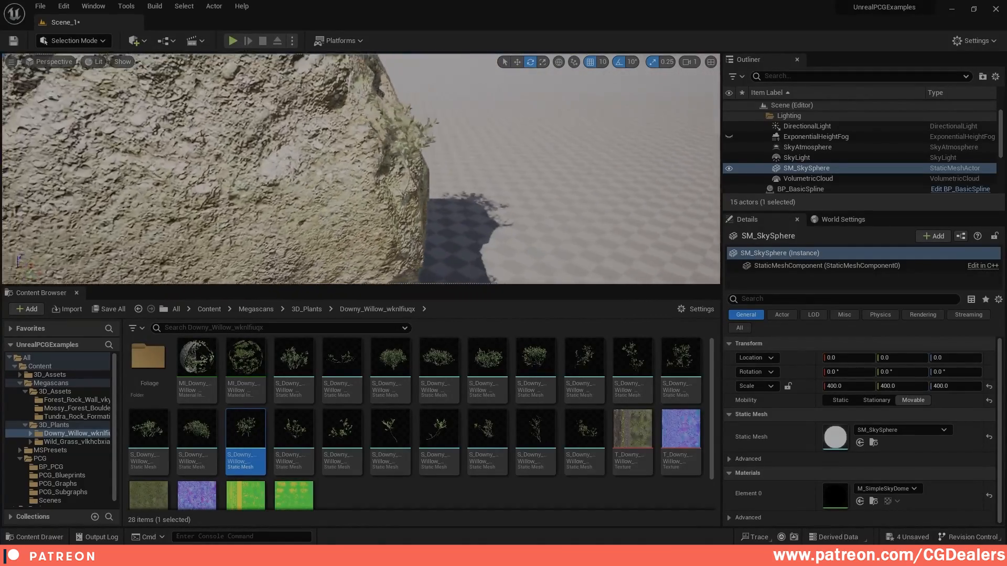
mouse_move(456, 110)
right_mouse_down()
mouse_move(440, 97)
mouse_move(448, 53)
mouse_move(454, 94)
right_mouse_up()
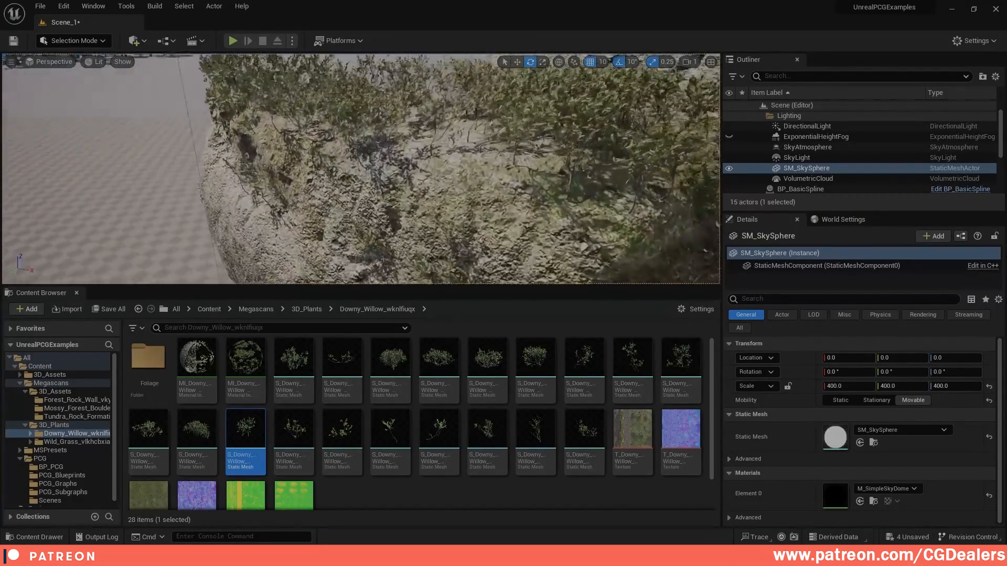
right_click_drag(470, 205, 469, 205)
right_click_drag(313, 131, 314, 130)
Reopen the PCG_MeshSpawner graph from the PCG_Graphs folder and widen the gap between Density Filter and StaticMeshSpawner
left_click(58, 484)
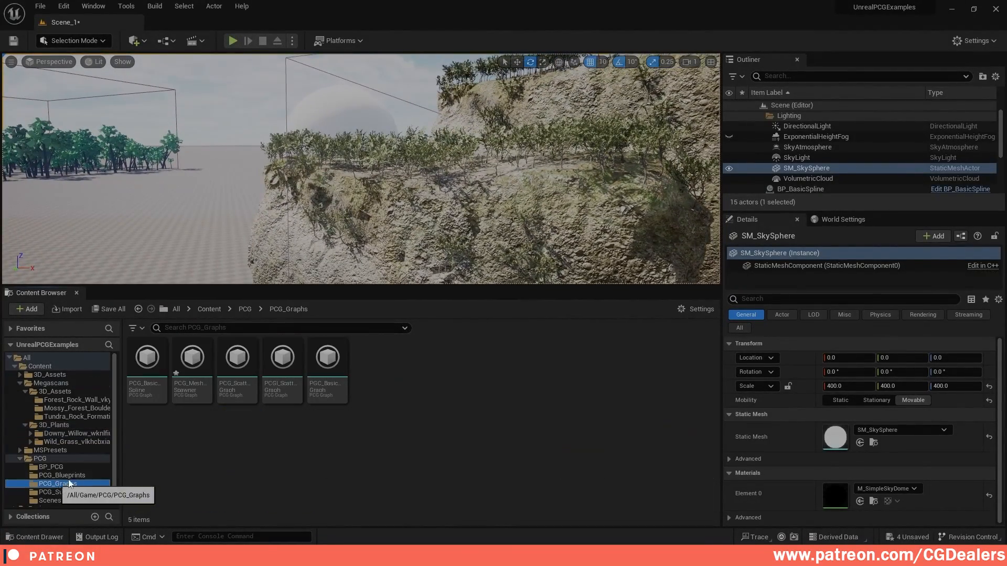
double_click(180, 366)
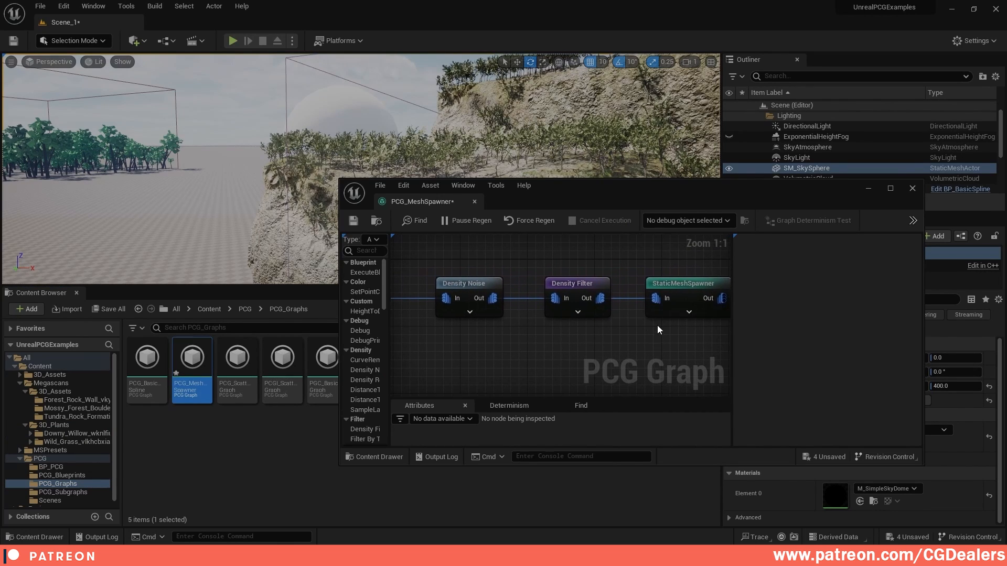
left_click(690, 290)
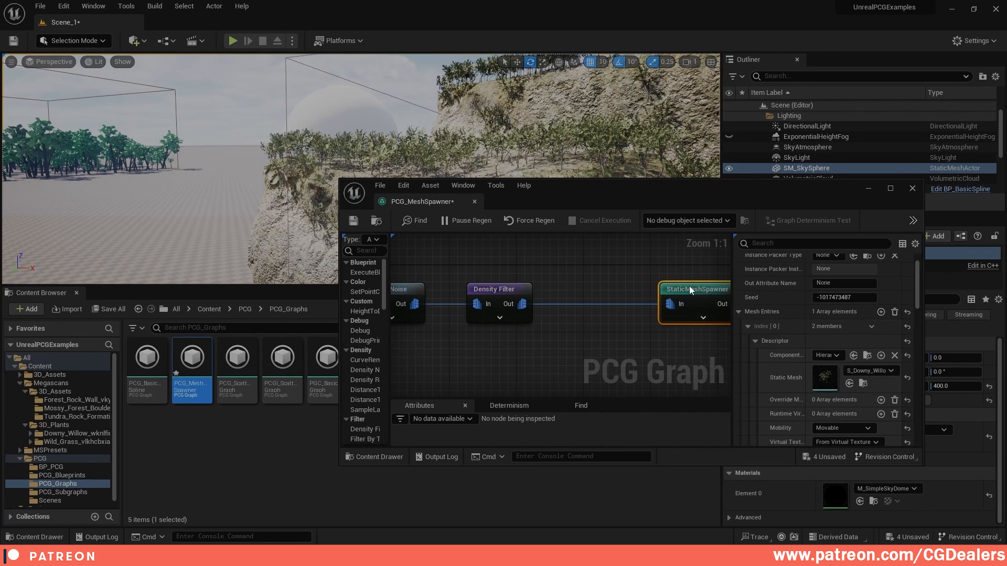
Add a Transform Points node and connect it between Density Filter and StaticMeshSpawner
right_click(530, 329)
type("trans")
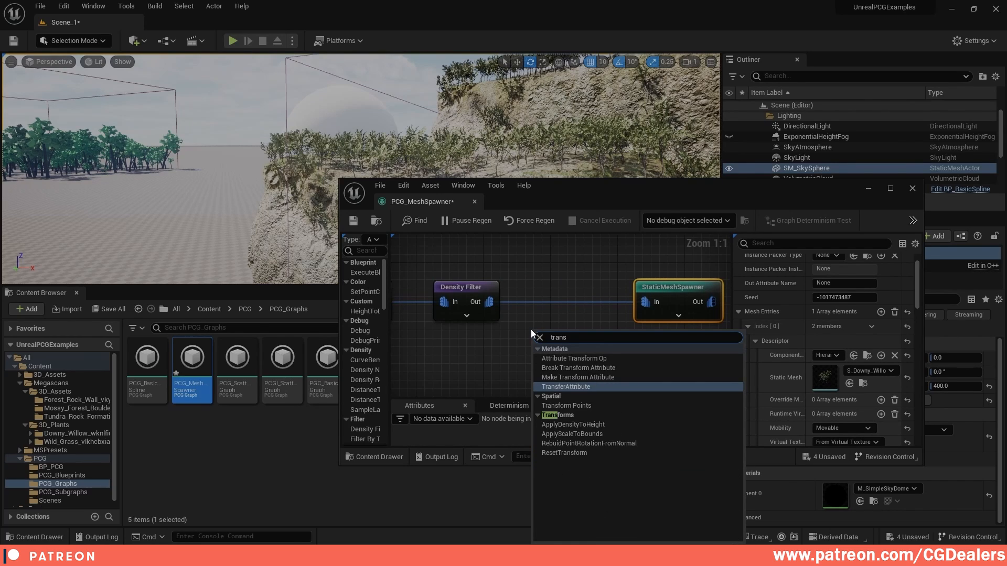
left_click(571, 406)
left_click_drag(558, 343, 561, 269)
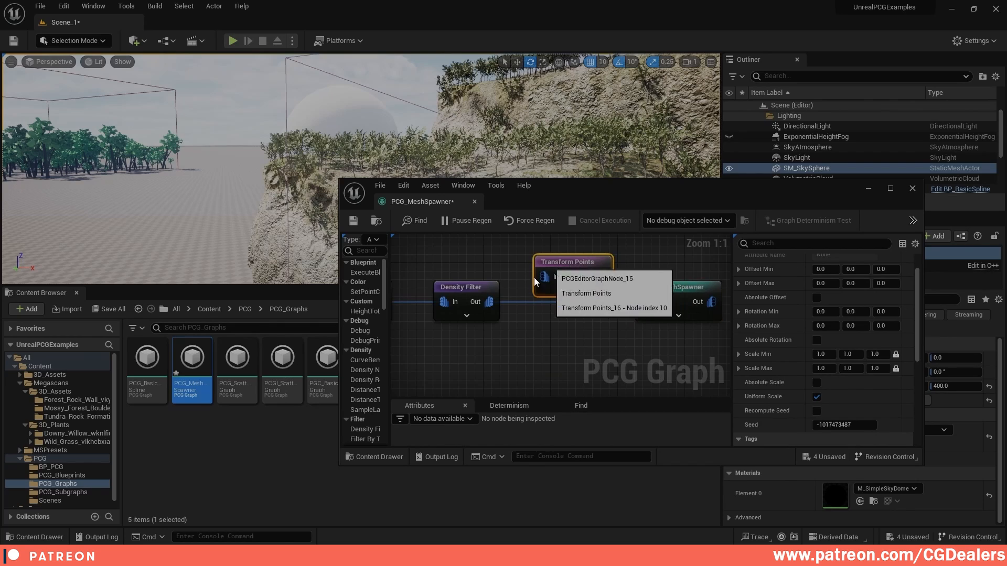
left_click_drag(644, 302, 579, 288)
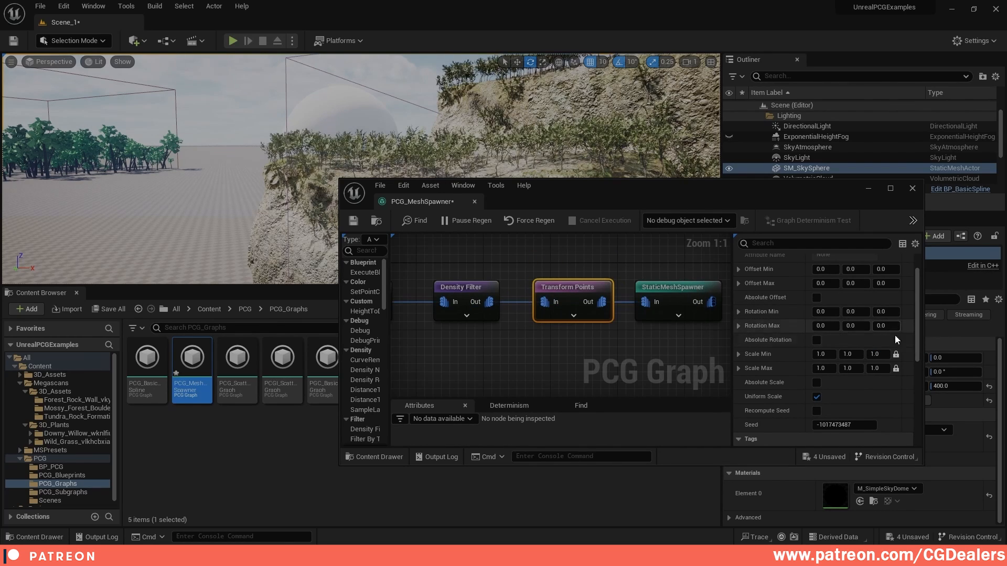
Try a Scale Max of 1 and Scale Min values of 0.4 and 0.5 on Transform Points
left_click_drag(885, 367, 884, 366)
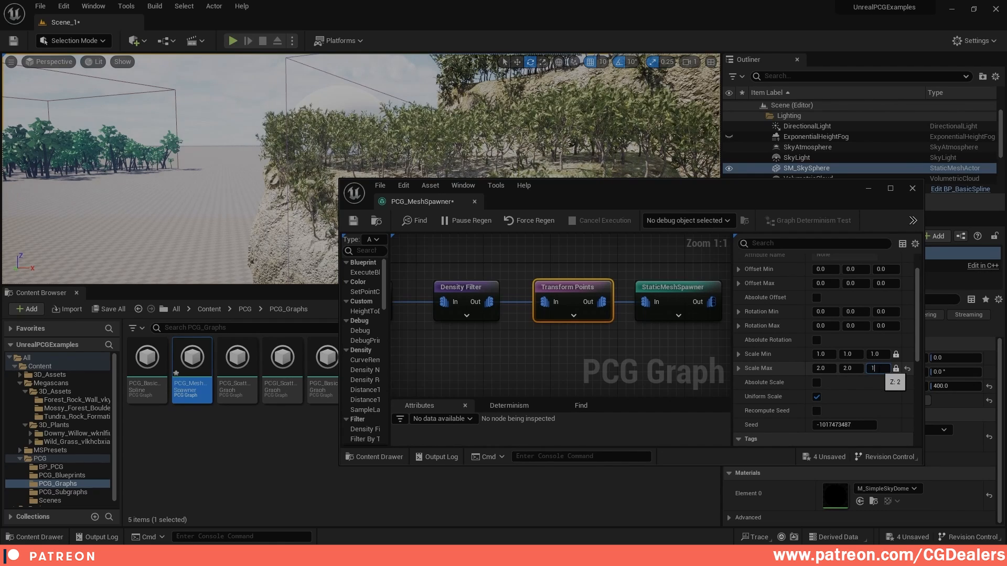
type("1")
key("Return")
left_click(876, 354)
type(".4")
key("Return")
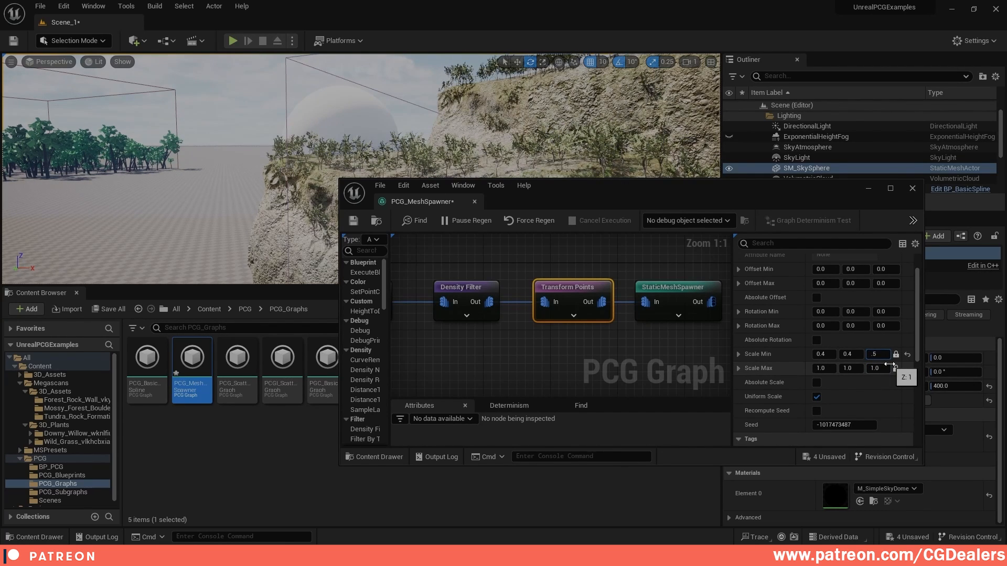
type(".5")
key("Return")
Set the Transform Points Scale Min to 0.2 and Scale Max to 2.2 on all axes, trying maximums of 3 and 2 first
left_click(889, 364)
type("3")
key("Return")
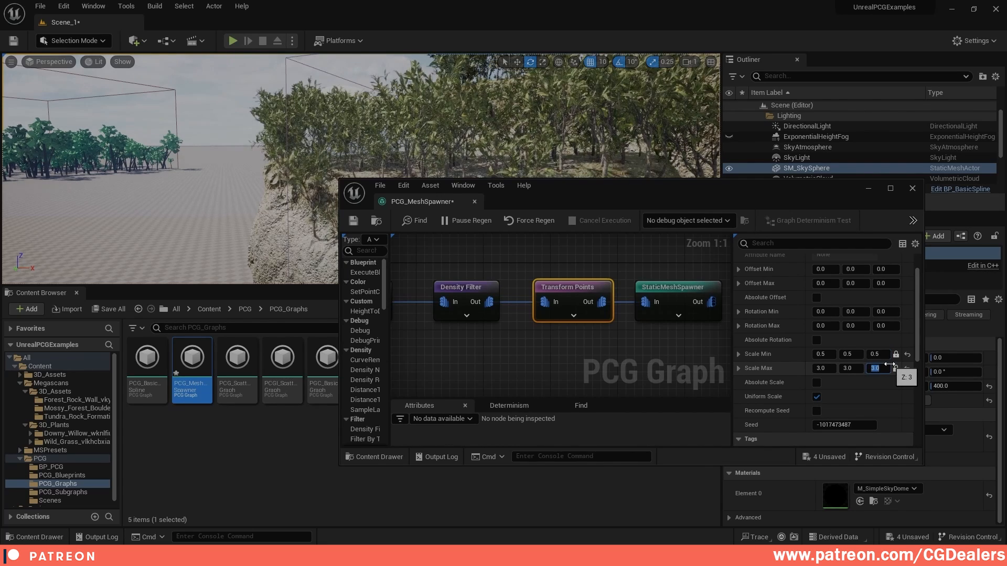
type("2")
key("Return")
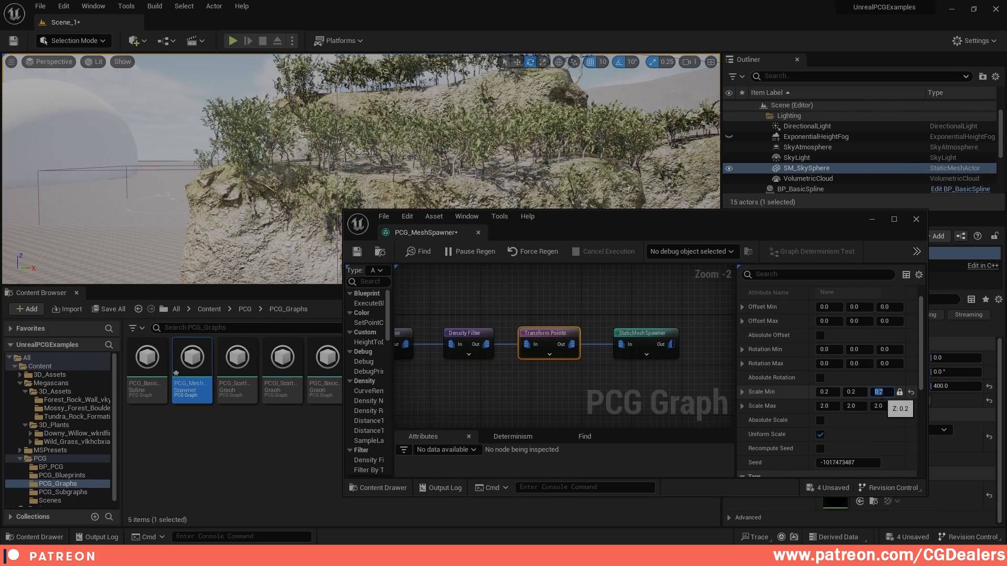
left_click(881, 406)
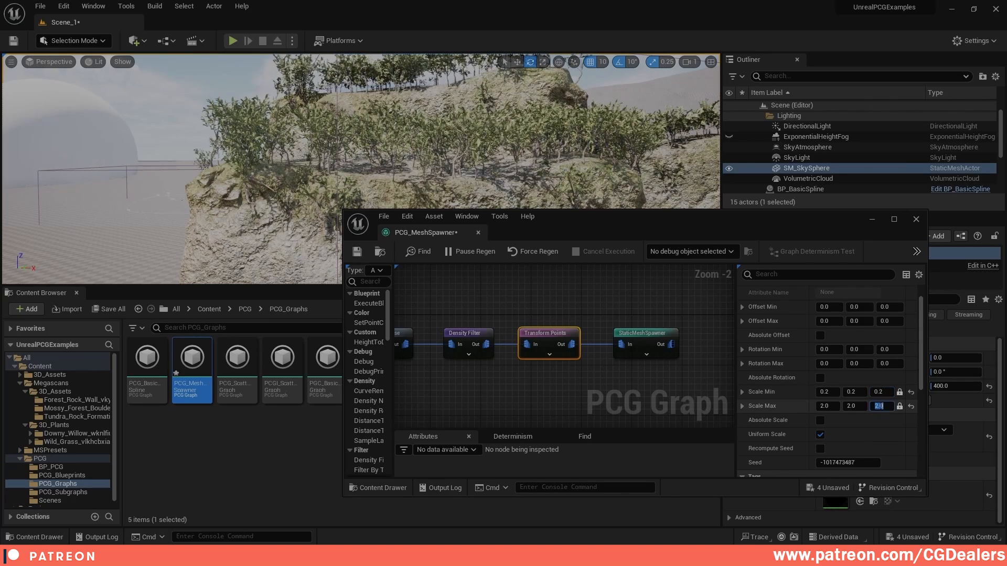
key("Return")
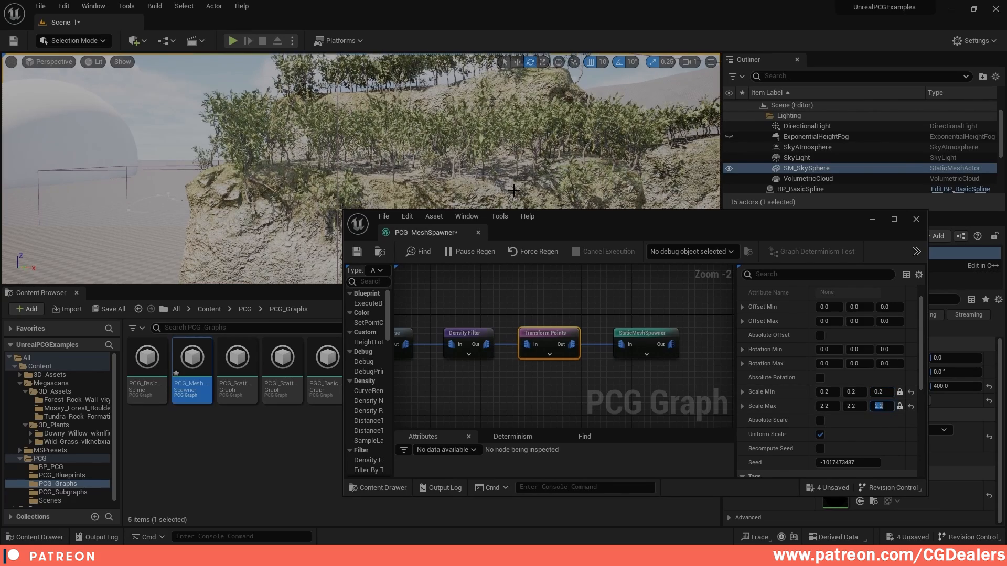
Change the Density Filter's Lower Bound to adjust the willow coverage on the rocks
key("w")
right_click_drag(514, 191, 514, 191)
left_click(469, 332)
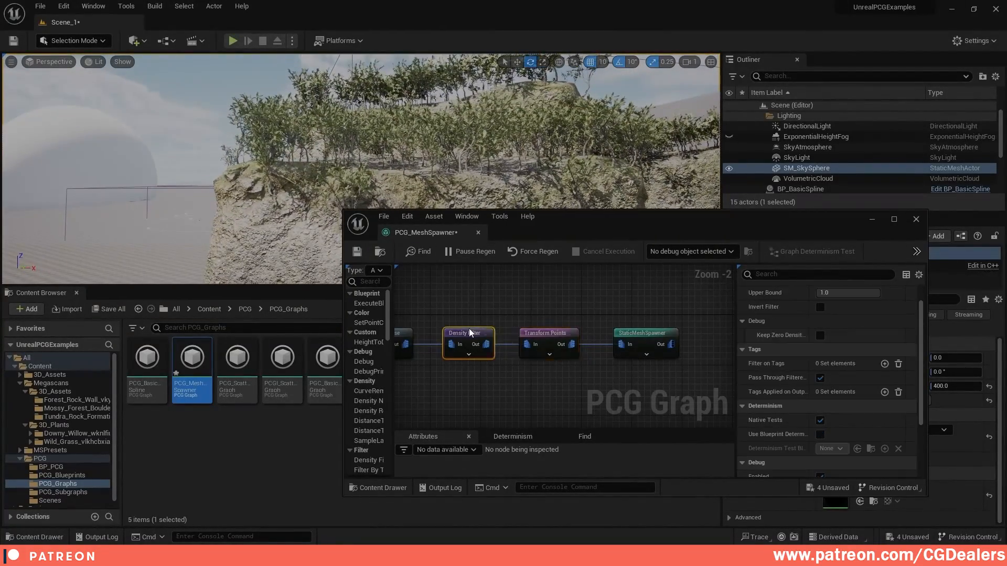
right_click_drag(564, 298, 585, 308)
scroll(874, 352, "up", 1)
left_click(859, 308)
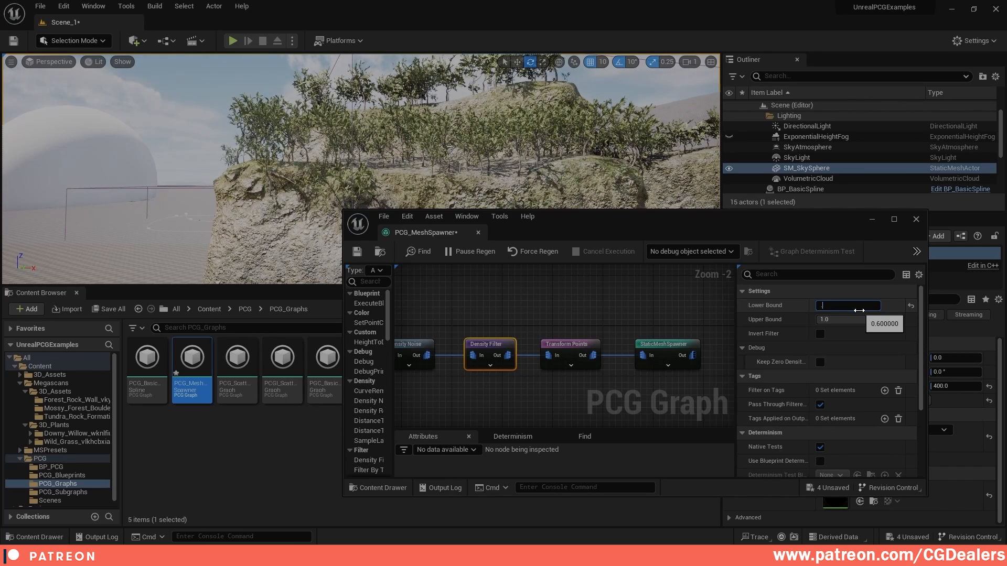
right_click_drag(346, 156, 330, 156)
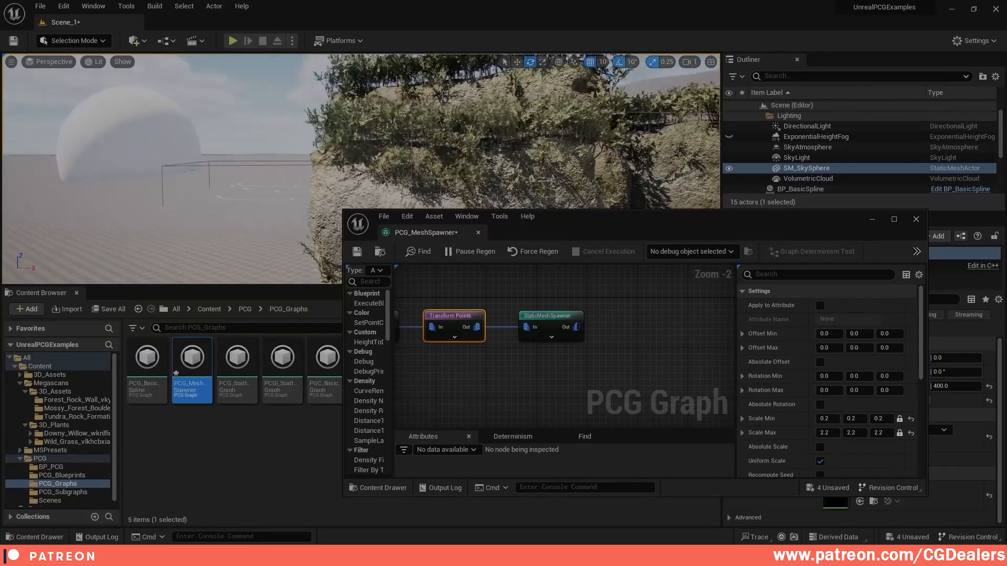
Set the Transform Points Rotation Max Z to 90 and the Density Filter's Lower Bound to 0.456, checking the plants on the rocks
left_click(890, 388)
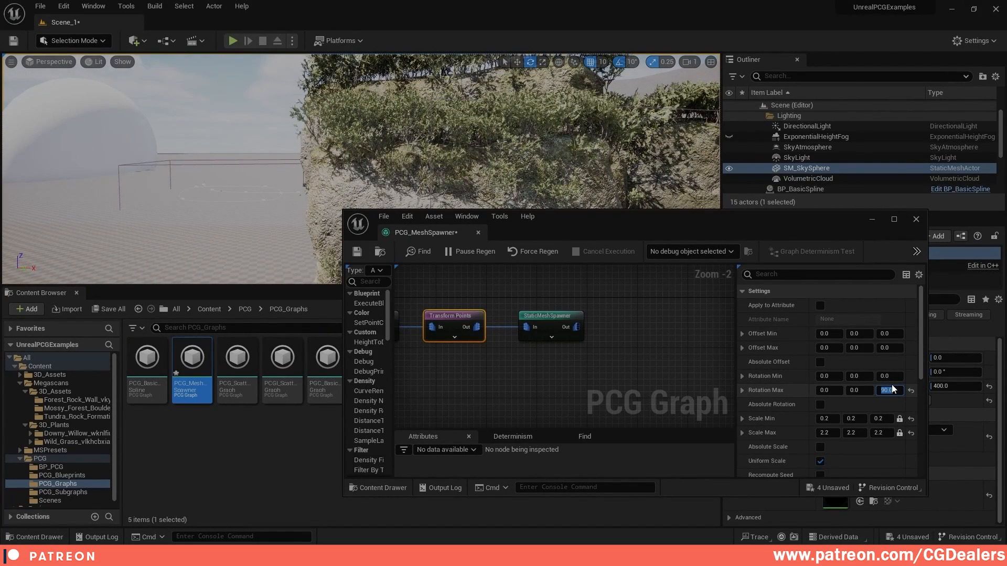
mouse_move(649, 199)
right_mouse_down()
mouse_move(682, 200)
mouse_move(649, 195)
right_mouse_up()
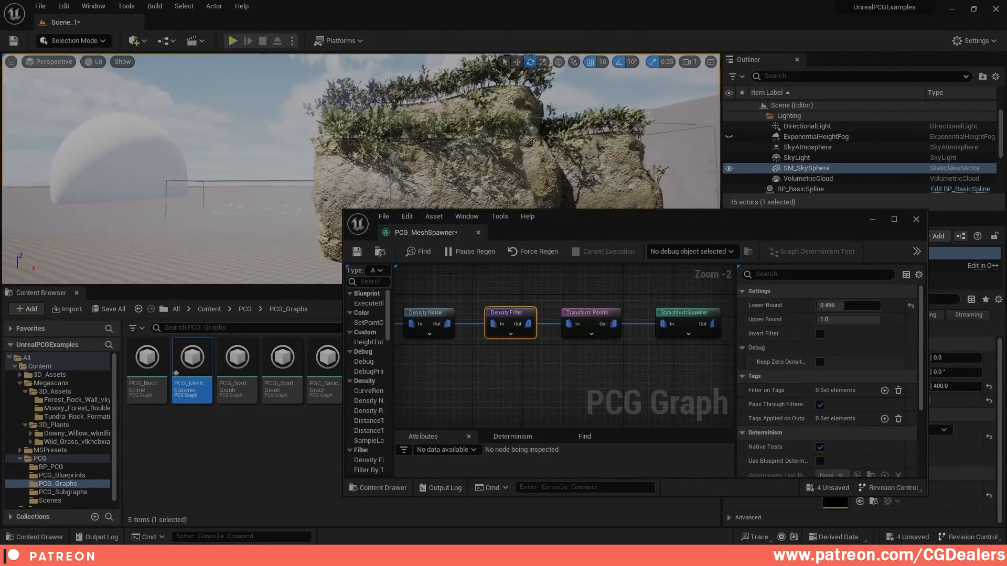
right_click_drag(361, 157, 304, 157)
left_click_drag(612, 228, 594, 262)
right_click_drag(524, 173, 467, 173)
right_click_drag(361, 158, 357, 197)
left_click_drag(628, 267, 667, 164)
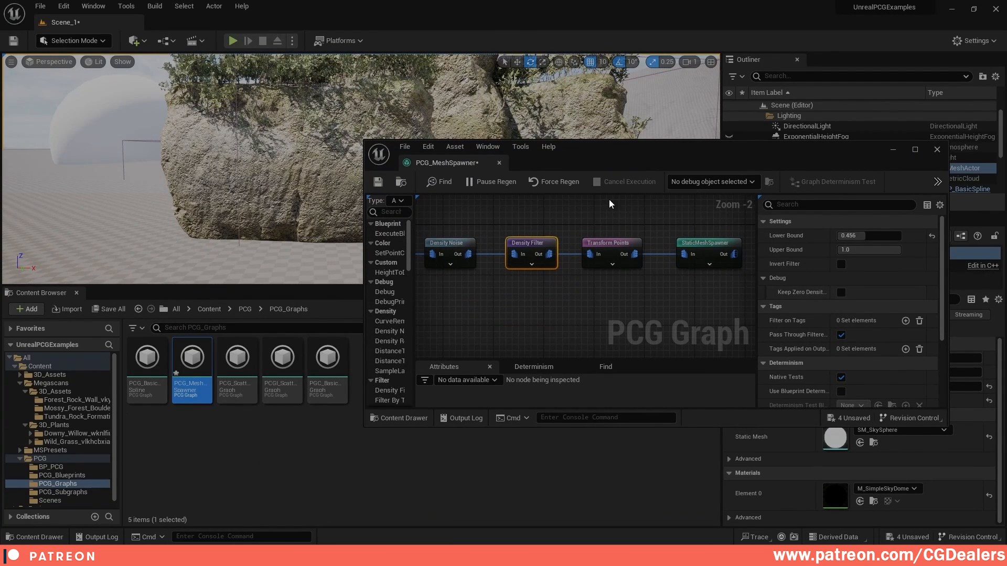
Add a second mesh entry to the StaticMeshSpawner node and expand its descriptor
right_click_drag(674, 287, 569, 296)
left_click(596, 251)
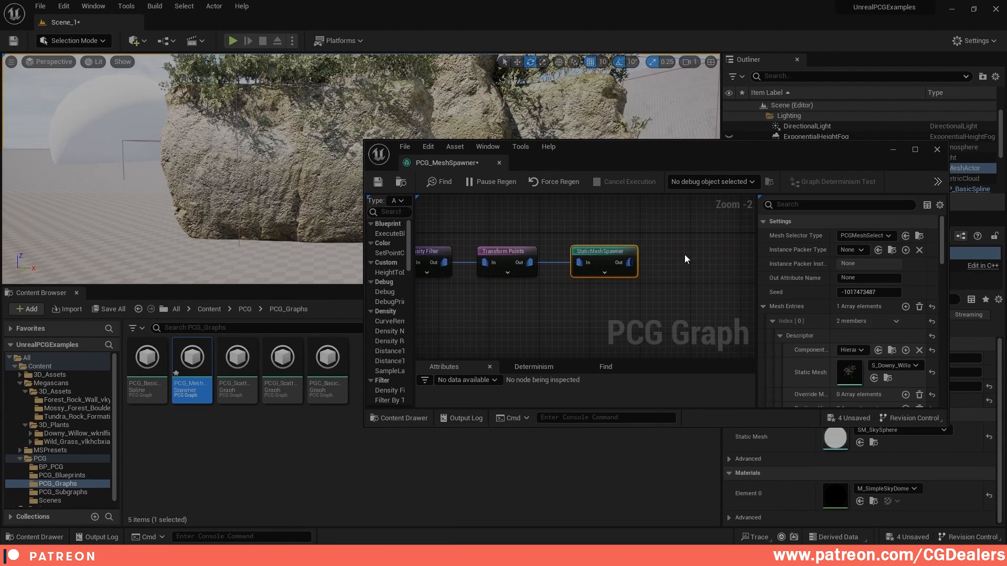
scroll(854, 284, "down", 3)
scroll(855, 283, "up", 2)
left_click(796, 285)
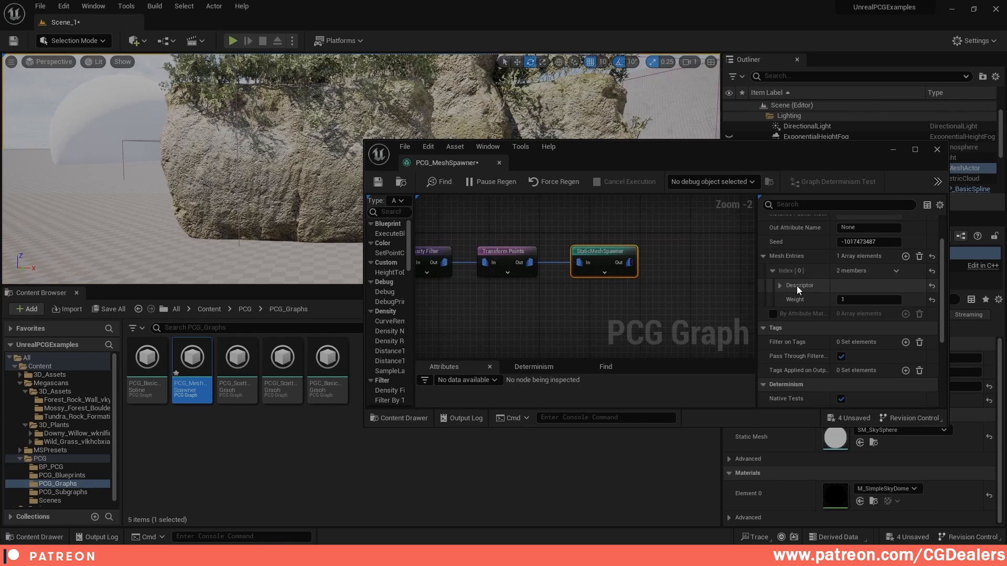
left_click(906, 256)
left_click(772, 314)
left_click(781, 329)
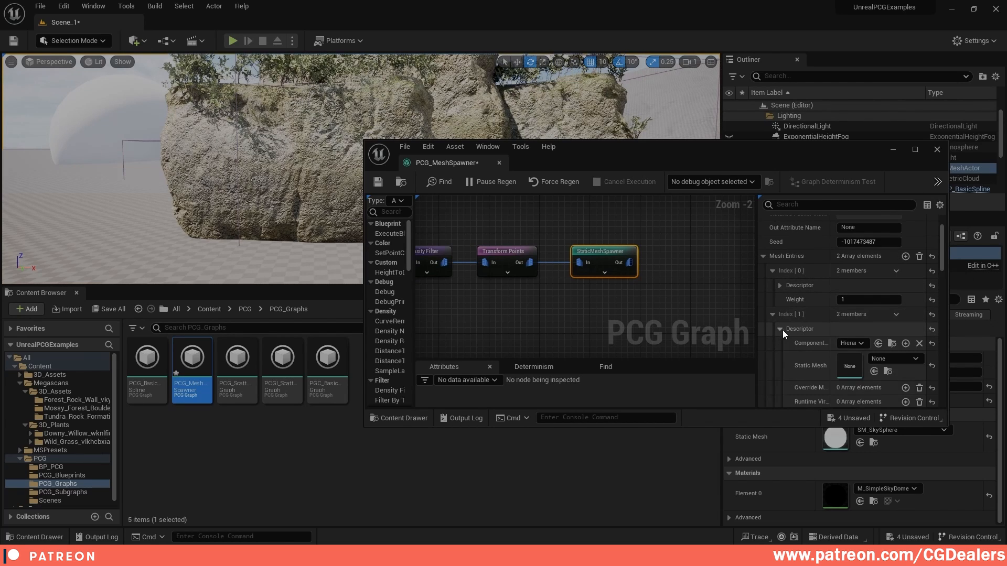
scroll(797, 341, "down", 1)
Assign another S_Downy_Willow static mesh from the Downy_Willow folder to the second mesh entry
left_click(66, 418)
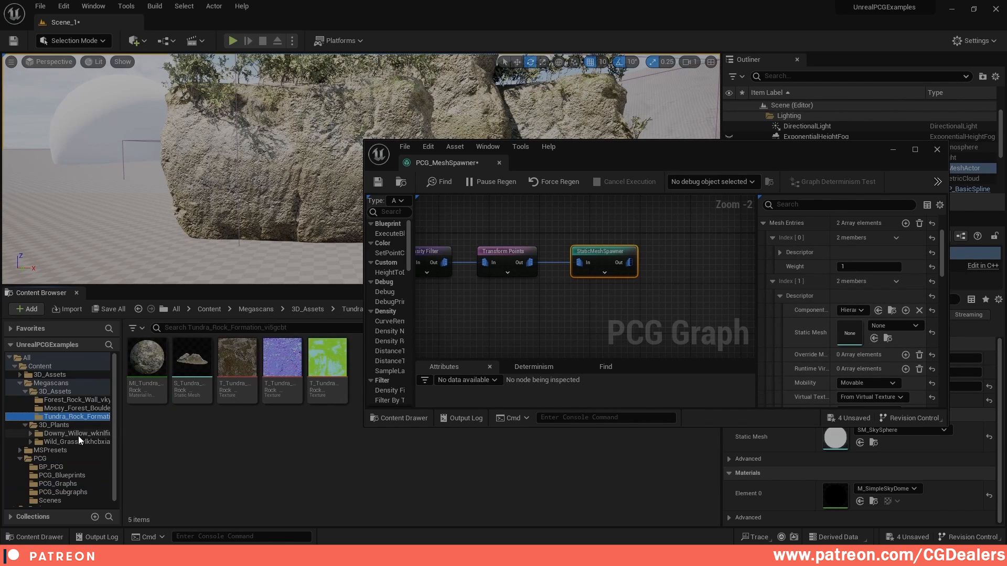
left_click(76, 433)
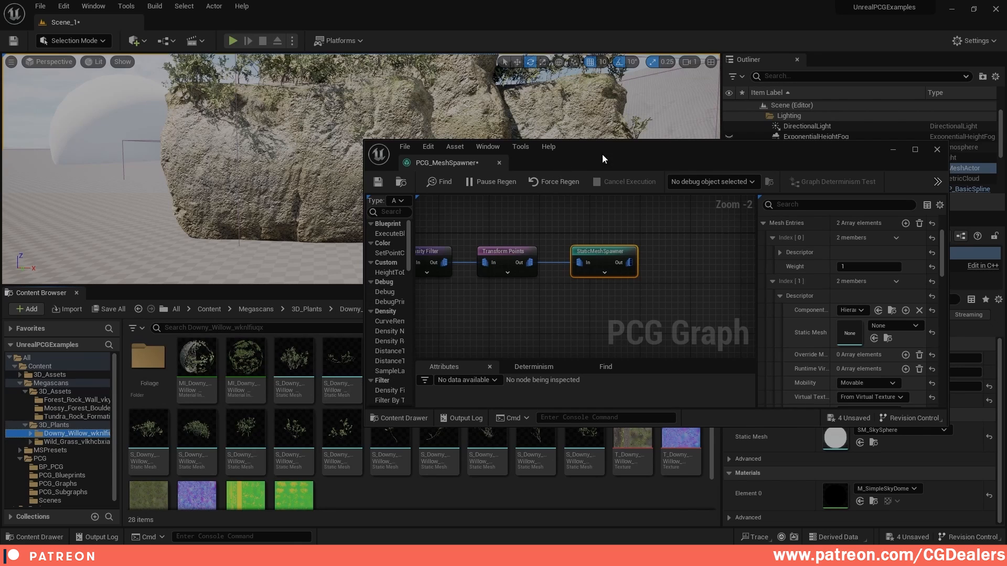
left_click_drag(603, 157, 602, 117)
left_click_drag(205, 437, 201, 440)
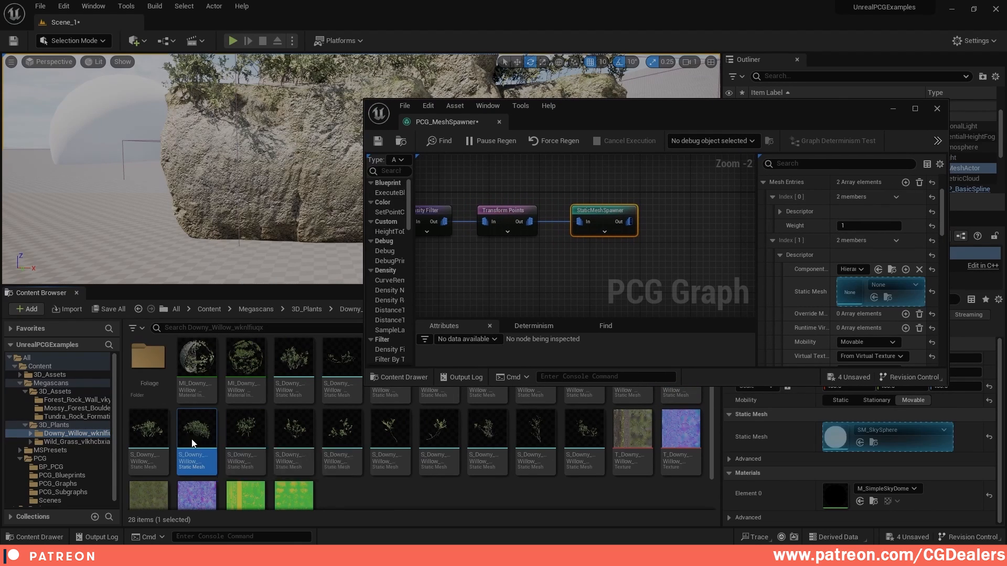
left_click_drag(143, 433, 849, 297)
Minimize the graph window and inspect the mixed willow plants covering the rock tops
left_click_drag(603, 108, 579, 190)
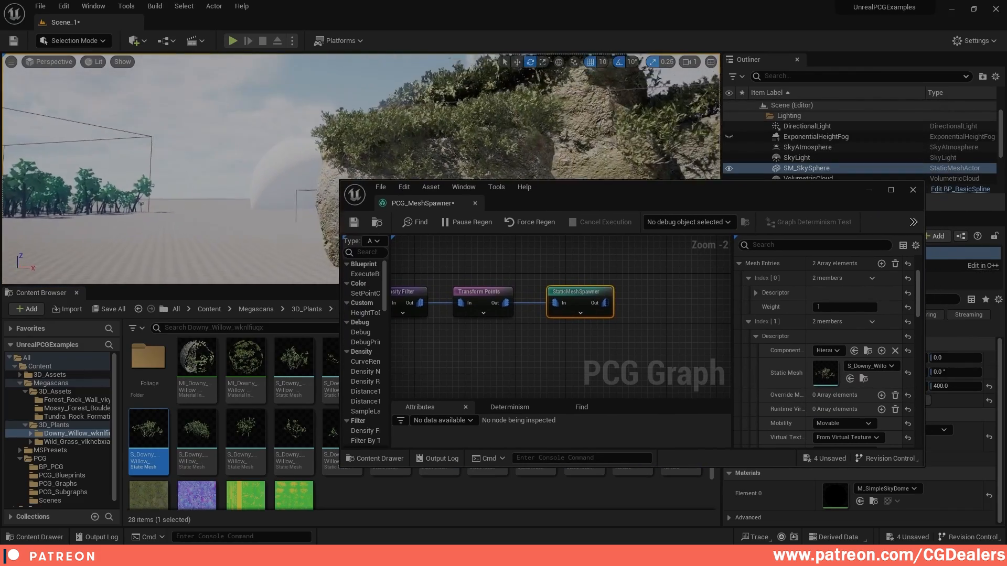
right_click_drag(360, 131, 424, 144)
scroll(880, 352, "down", 1)
scroll(881, 352, "up", 1)
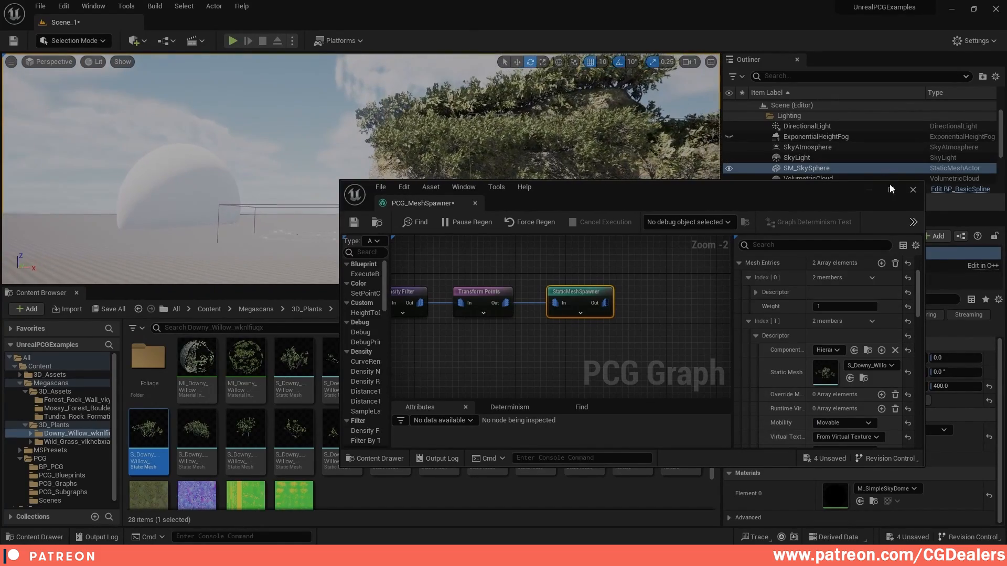
left_click(868, 191)
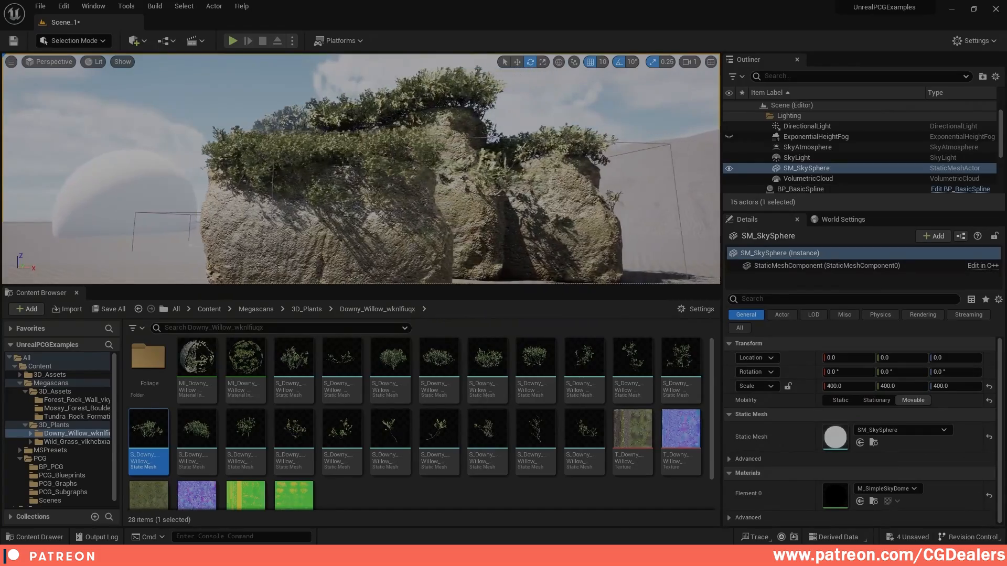
right_click_drag(361, 168, 399, 158)
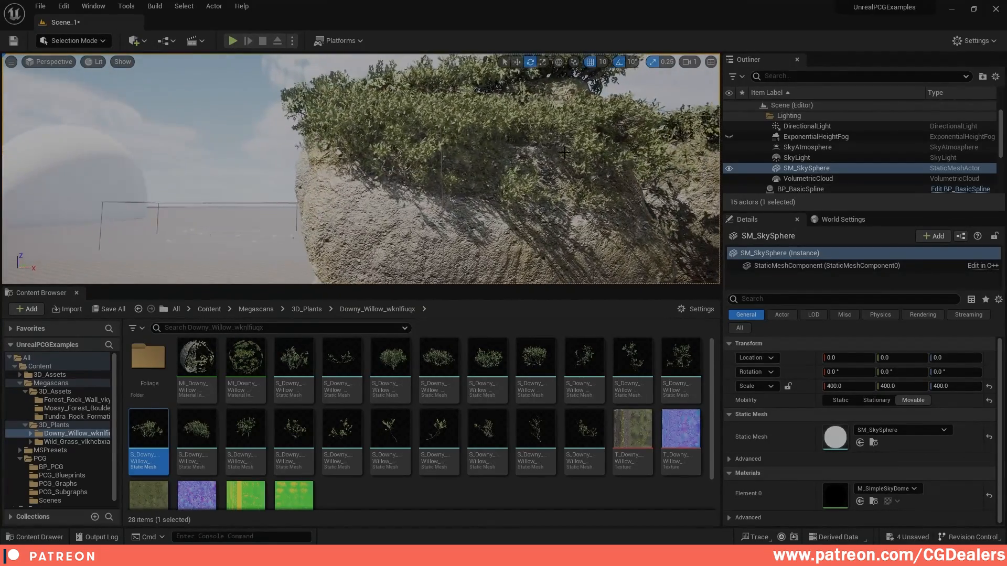
mouse_move(577, 139)
right_mouse_down()
mouse_move(630, 142)
mouse_move(556, 120)
mouse_move(535, 68)
mouse_move(555, 131)
mouse_move(546, 141)
mouse_move(569, 149)
mouse_move(553, 137)
mouse_move(619, 142)
mouse_move(608, 131)
mouse_move(592, 136)
mouse_move(639, 152)
mouse_move(572, 125)
mouse_move(561, 131)
mouse_move(561, 173)
mouse_move(554, 126)
mouse_move(571, 128)
mouse_move(551, 124)
mouse_move(577, 126)
mouse_move(566, 124)
right_mouse_up()
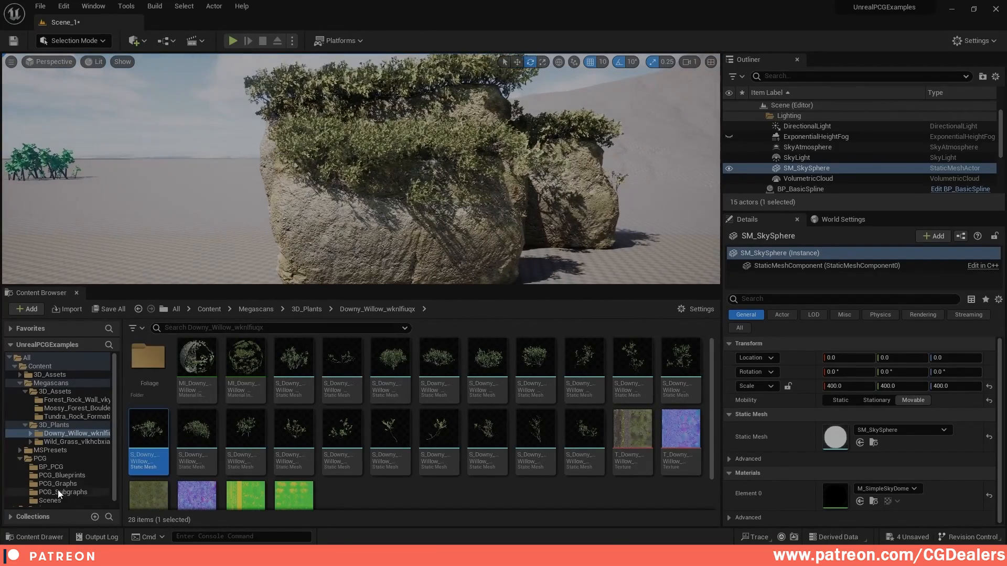
Reopen the PCG_MeshSpawner graph, select Normal To Density and move the window clear of the rocks to examine the plant coverage
left_click(60, 485)
double_click(192, 369)
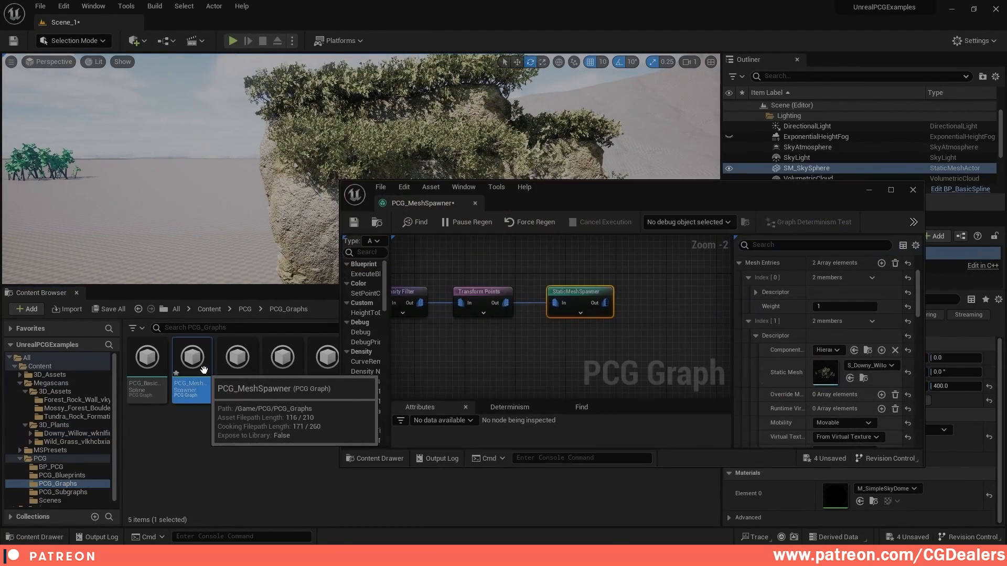
right_click_drag(447, 306, 551, 310)
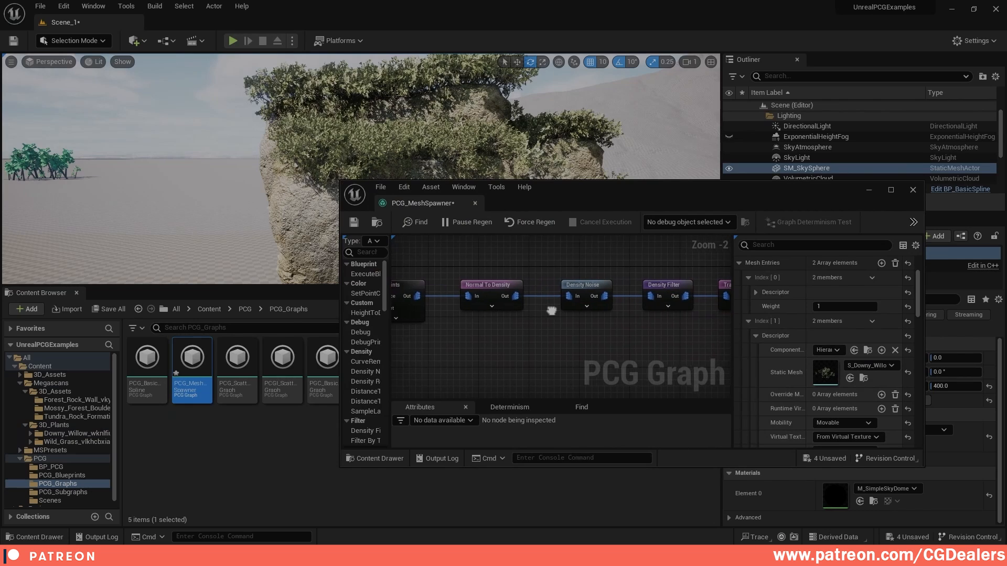
left_click(473, 284)
left_click_drag(567, 187, 601, 222)
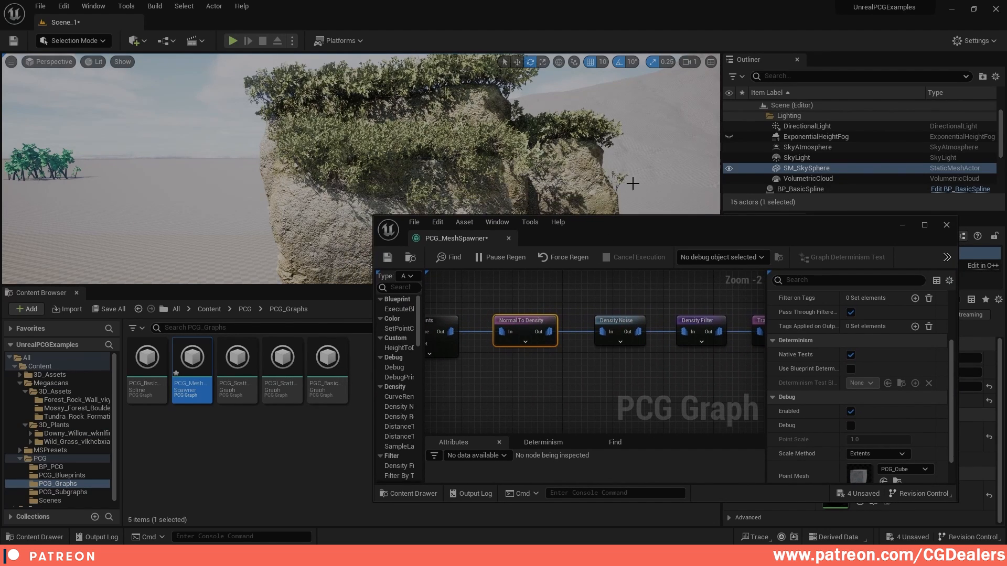
left_click_drag(633, 183, 610, 251)
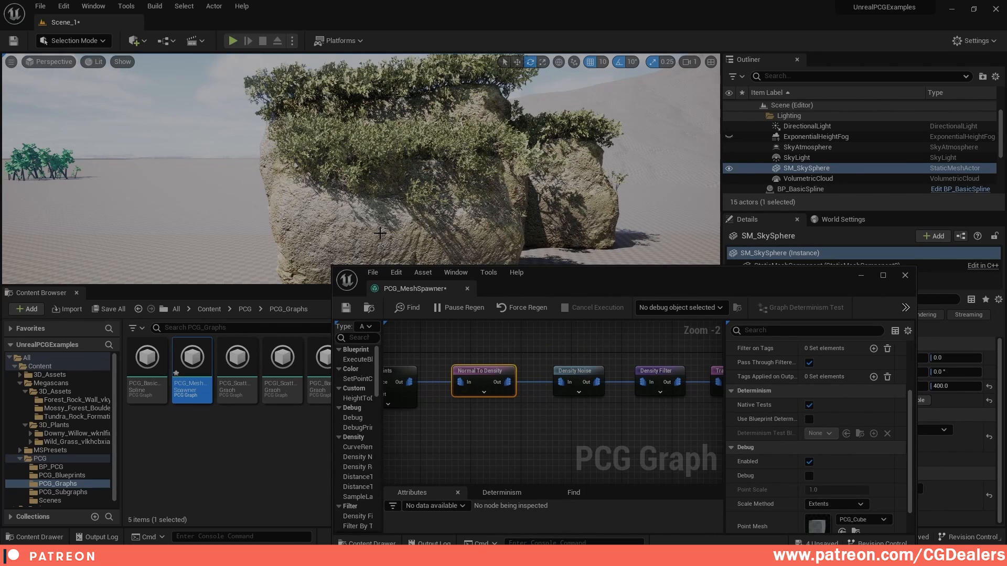
left_click_drag(564, 275, 513, 278)
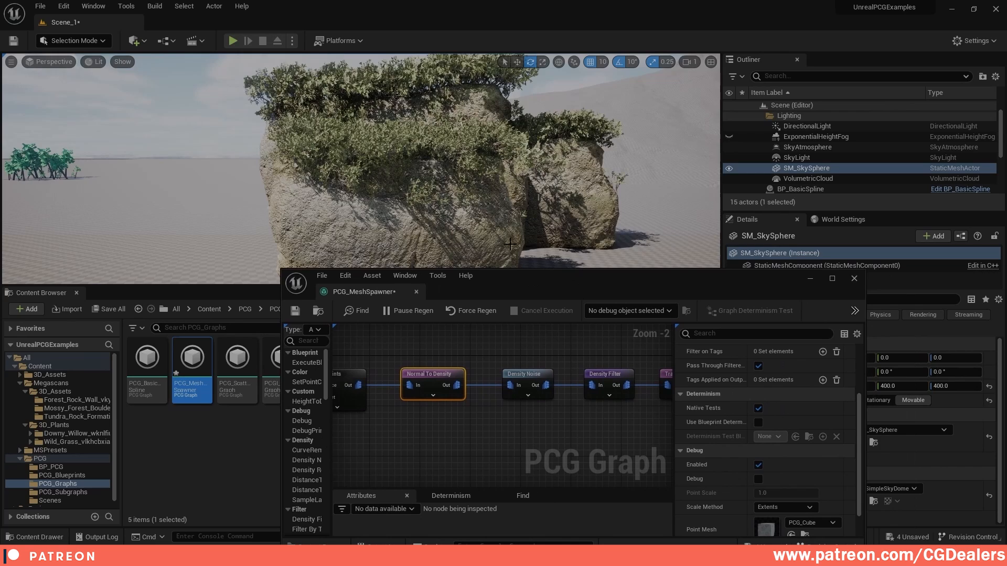
right_click_drag(472, 210, 399, 215)
right_click_drag(516, 194, 517, 194)
key("s")
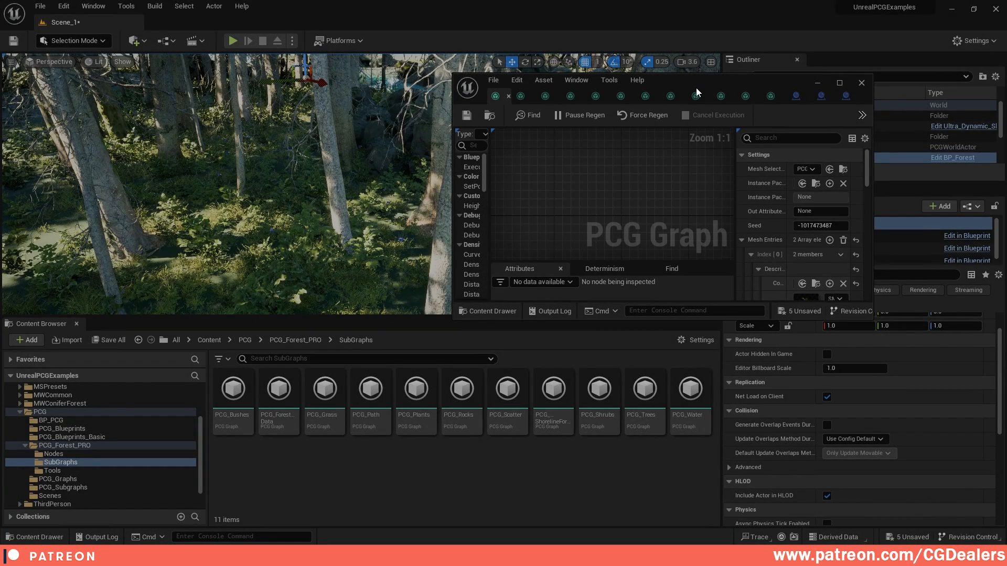
Examine the trees, undergrowth and path in the PCG forest scene and its SubGraphs folder
right_click_drag(329, 59, 289, 26)
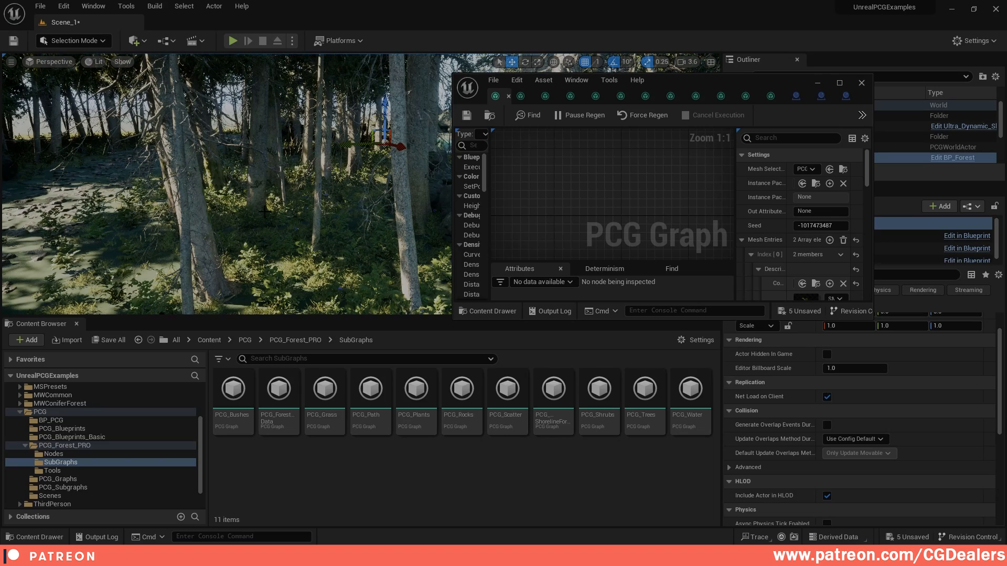
mouse_move(299, 231)
right_mouse_down()
mouse_move(319, 236)
mouse_move(284, 233)
mouse_move(309, 231)
mouse_move(273, 220)
mouse_move(293, 231)
mouse_move(263, 228)
mouse_move(307, 234)
right_mouse_up()
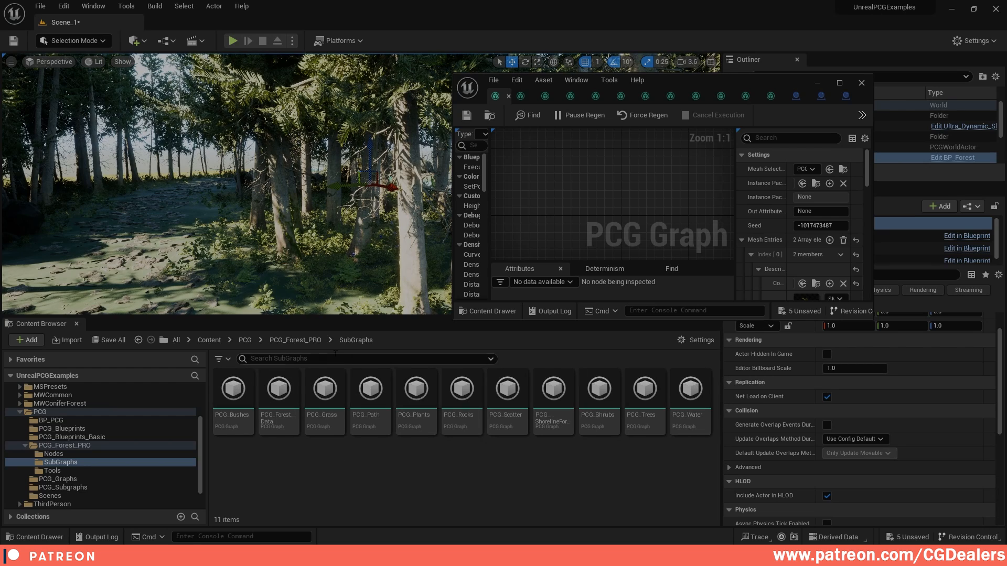
mouse_move(502, 410)
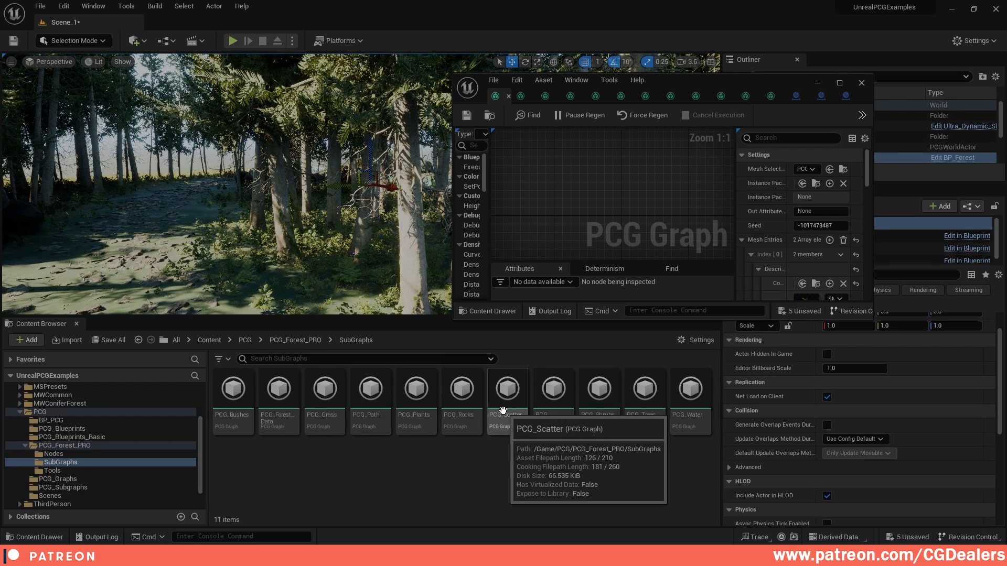
Look through the Tools, PCG_Forest_PRO and Nodes folders and return to the SubGraphs folder
left_click(92, 470)
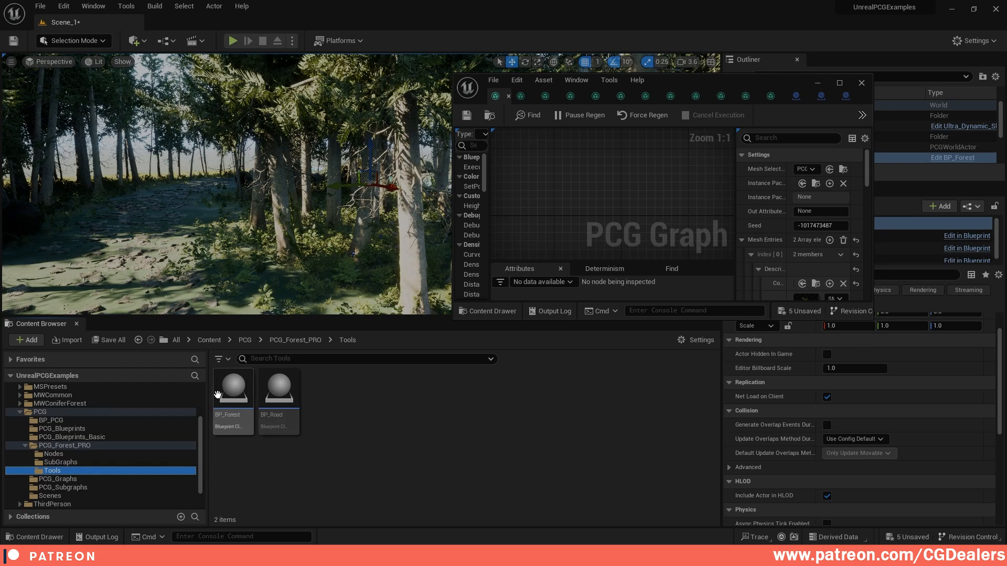
left_click(111, 446)
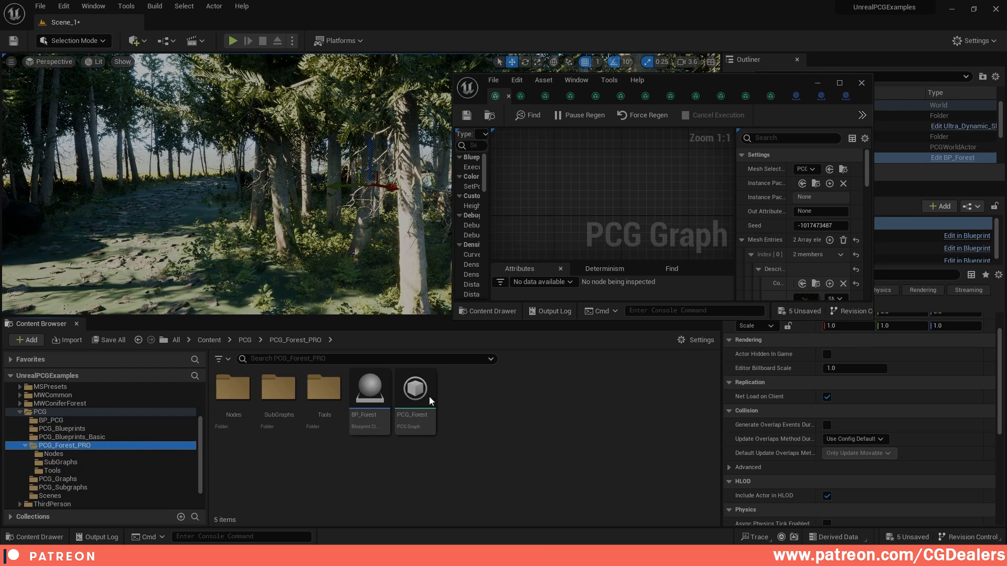
left_click(54, 453)
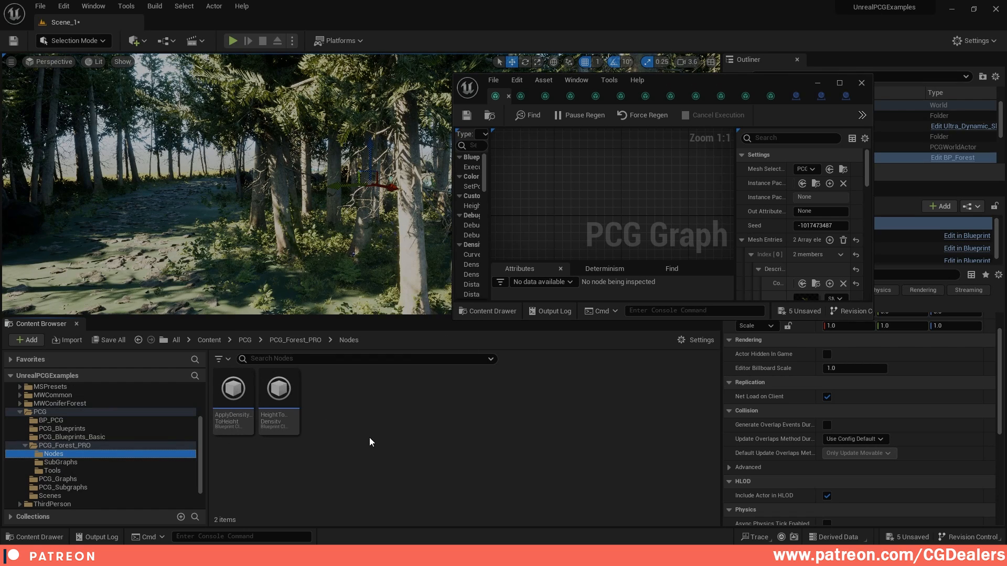
left_click(81, 464)
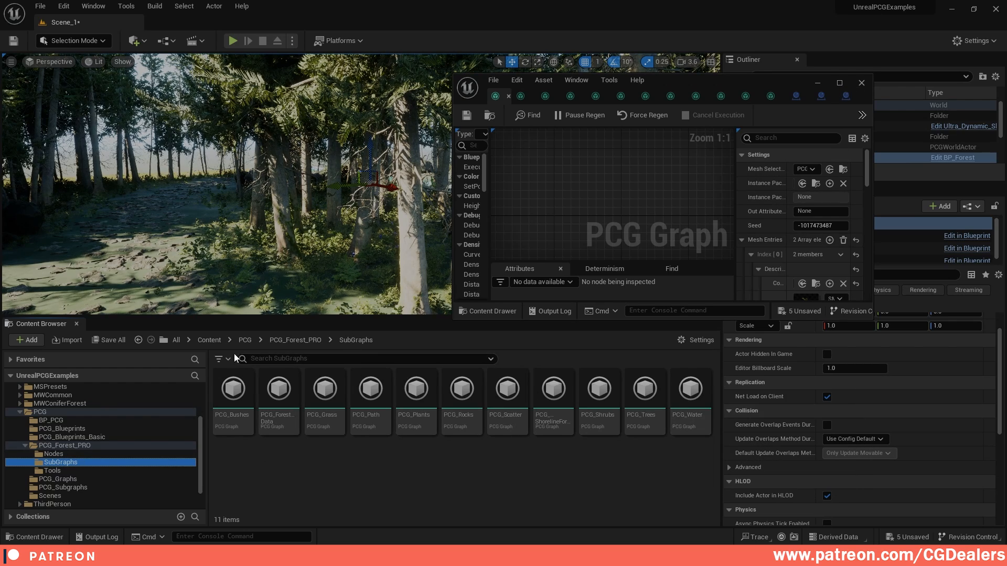
Open the PCG_Bushes graph, maximize its window and examine the node chain from the Input node onward
left_click(233, 393)
left_click(246, 400)
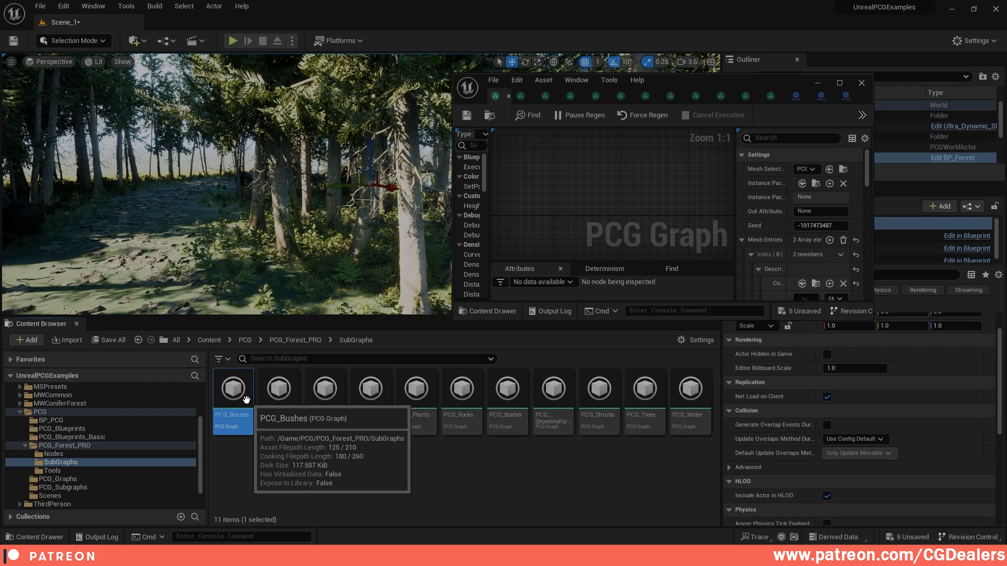
left_click(839, 84)
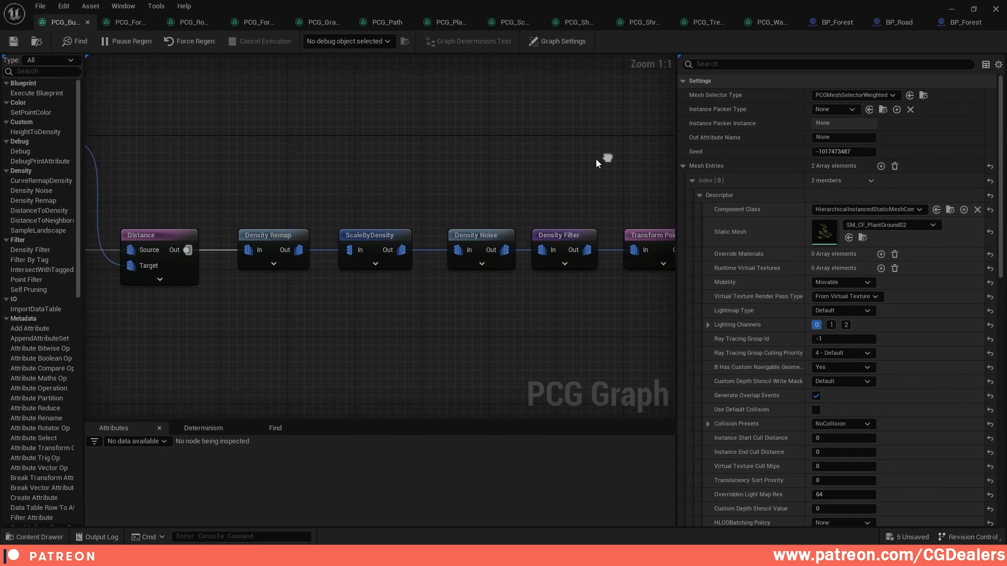
scroll(473, 158, "up", 4)
scroll(528, 183, "down", 8)
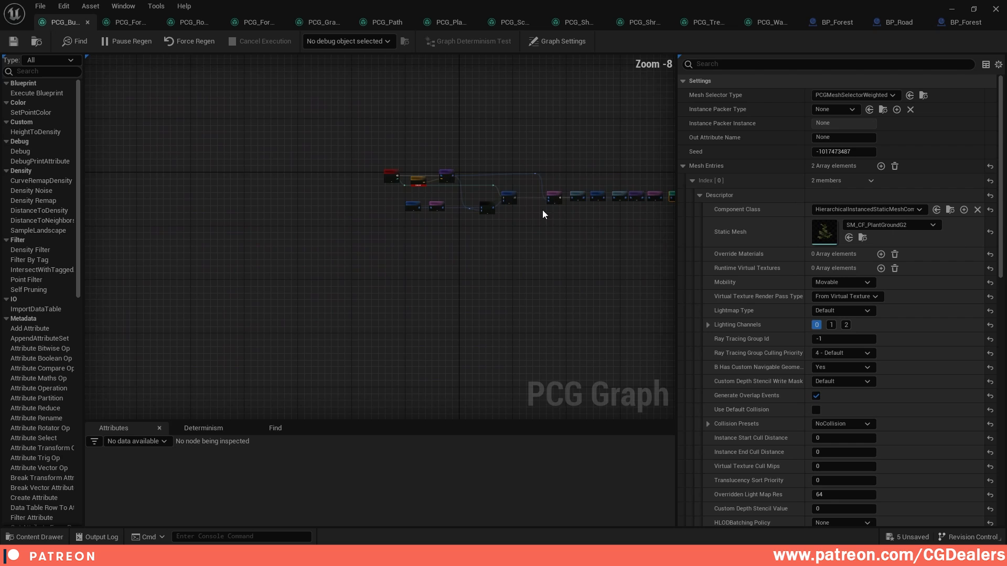
scroll(309, 187, "up", 7)
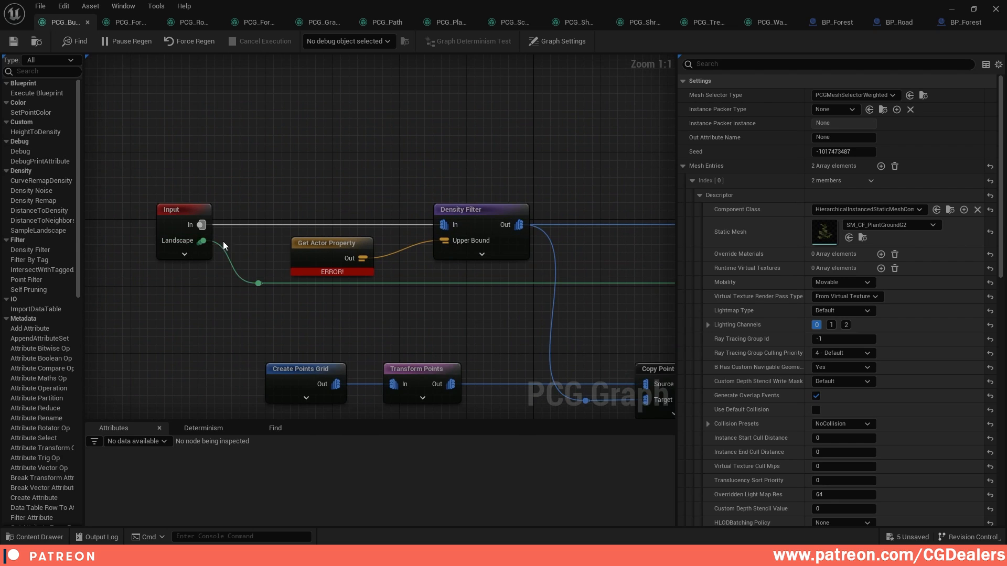
right_click_drag(181, 240, 109, 216)
double_click(109, 212)
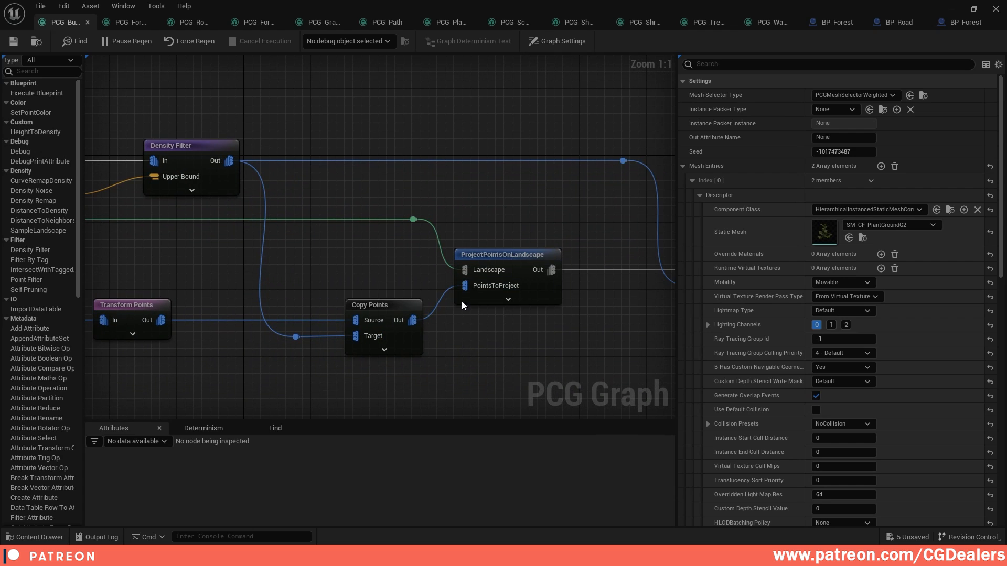
Inspect the Get Actor Property node and trace how Enable Bushes drives Bush Density in BP_Forest's construction script
right_click_drag(293, 256, 584, 285)
left_click(325, 220)
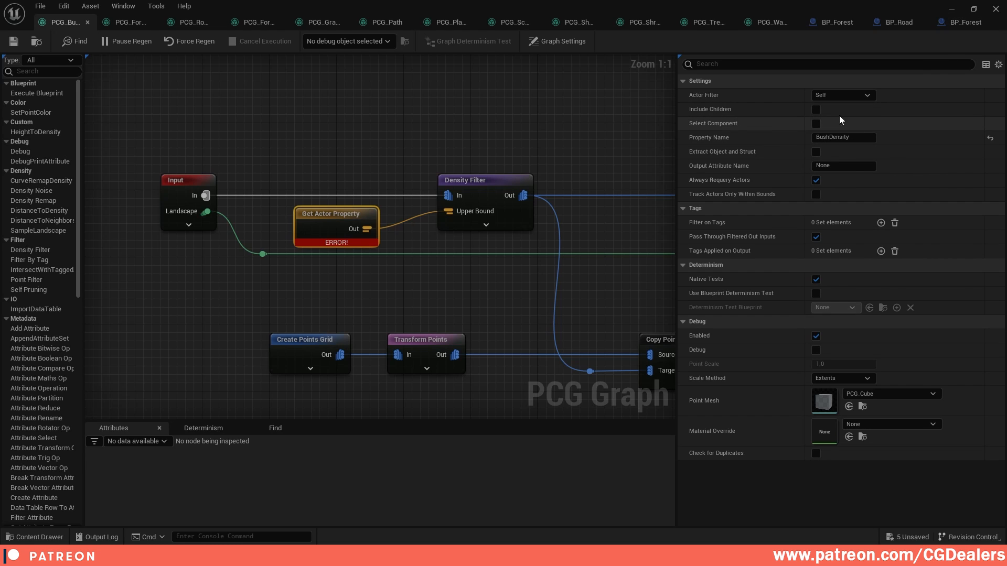
left_click(962, 22)
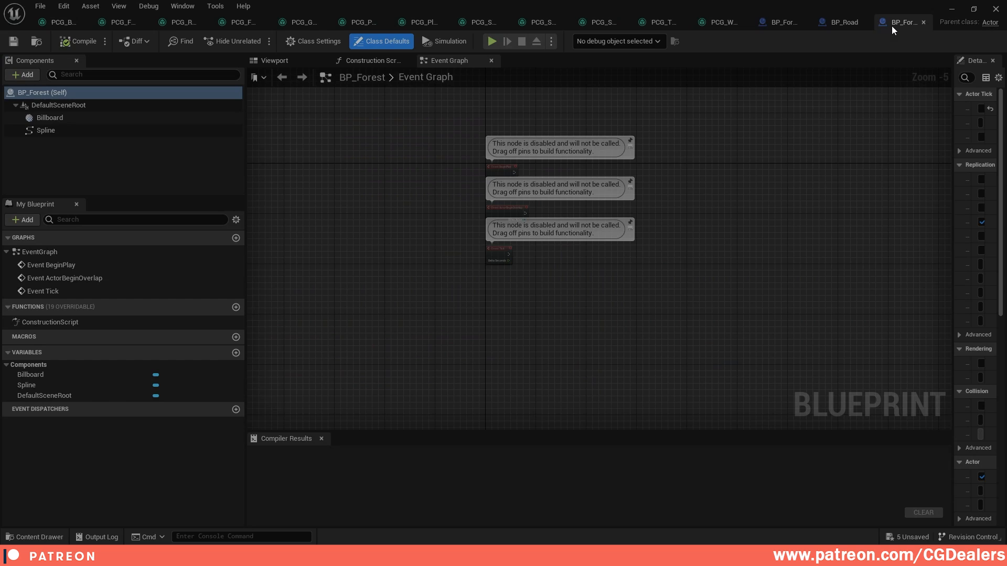
left_click(779, 21)
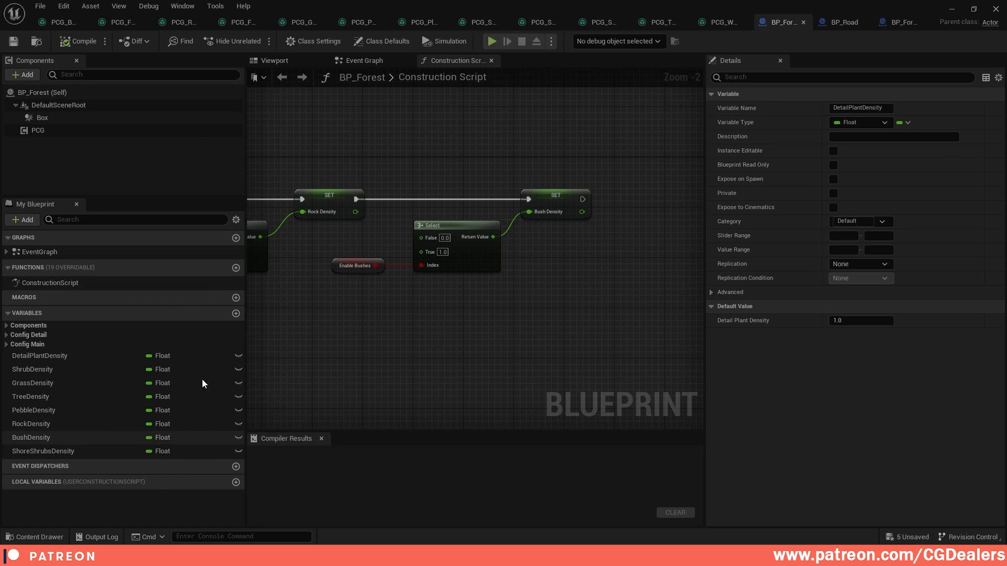
right_click_drag(319, 319, 283, 314)
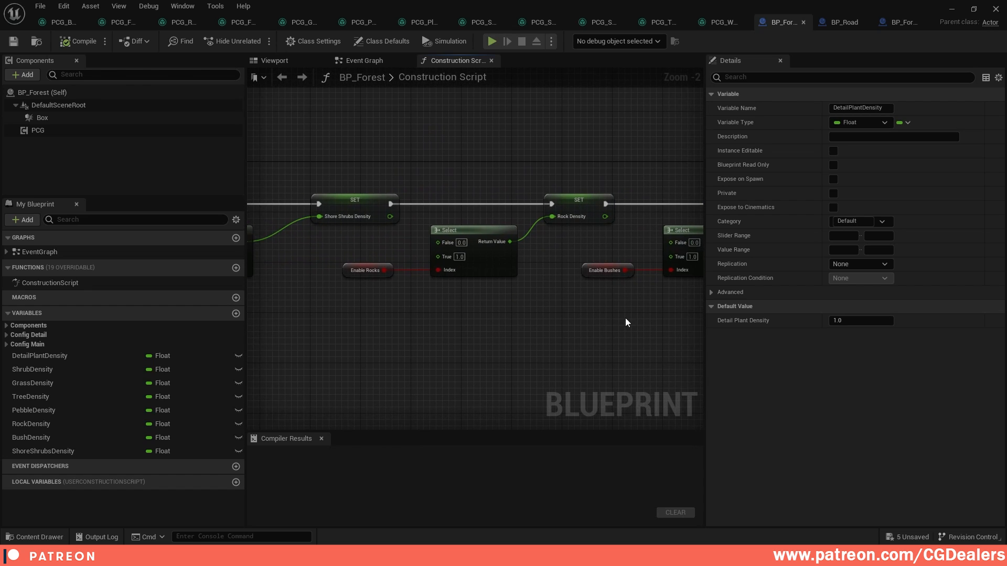
right_click_drag(623, 319, 412, 318)
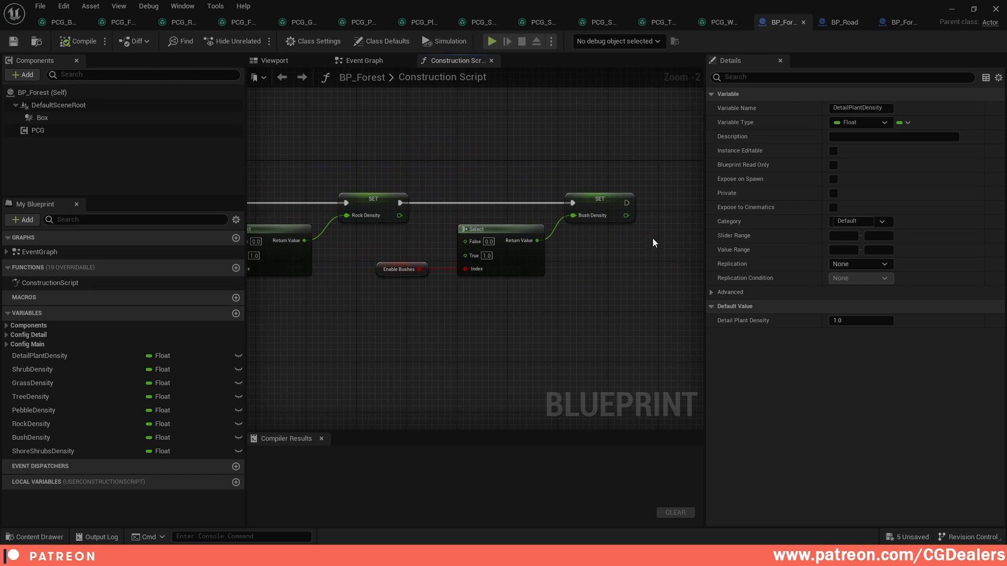
left_click(383, 262)
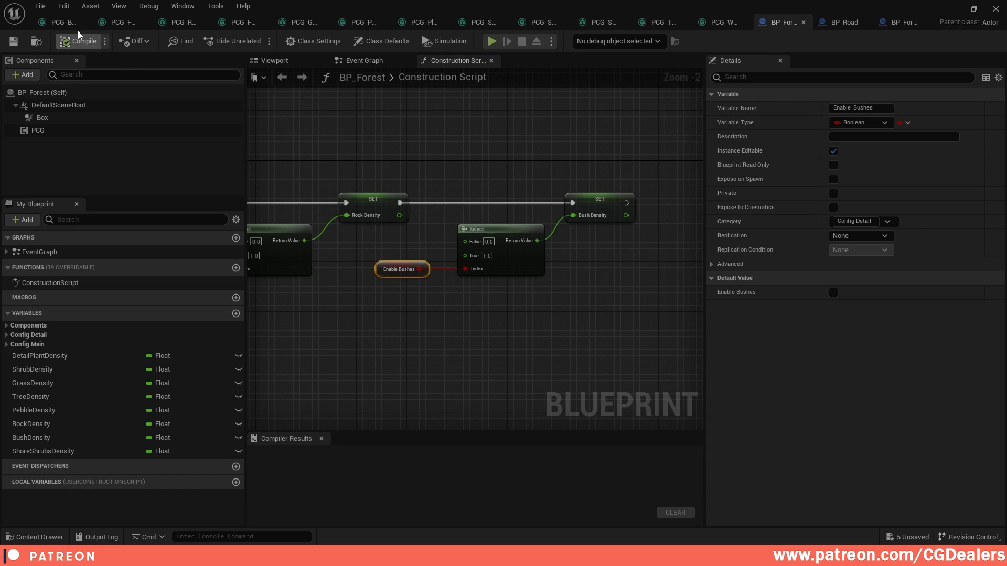
Return to the PCG_Bushes graph and inspect the bounds of the Density Filter fed by Get Actor Property
left_click(59, 22)
right_click_drag(566, 262, 491, 222)
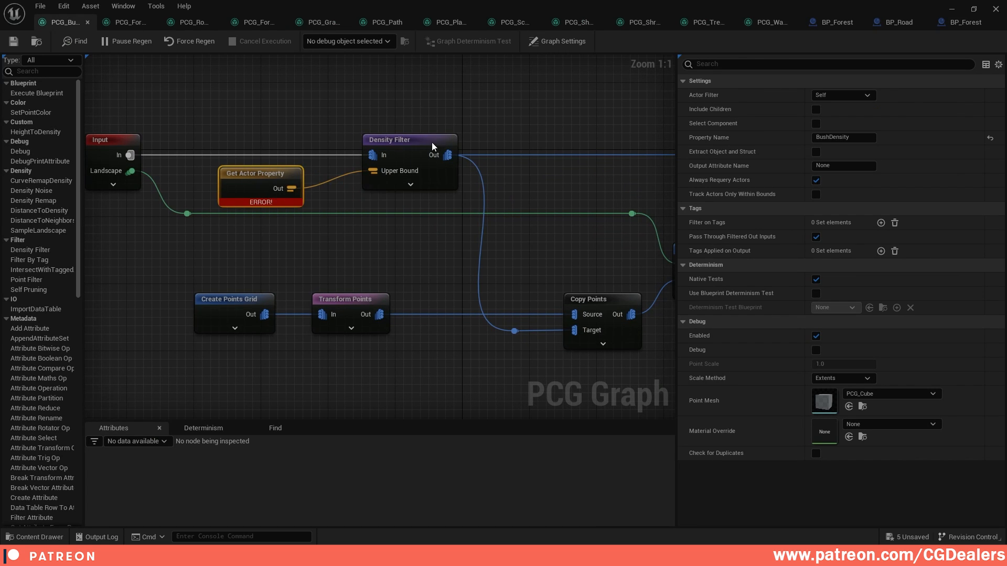
left_click(390, 136)
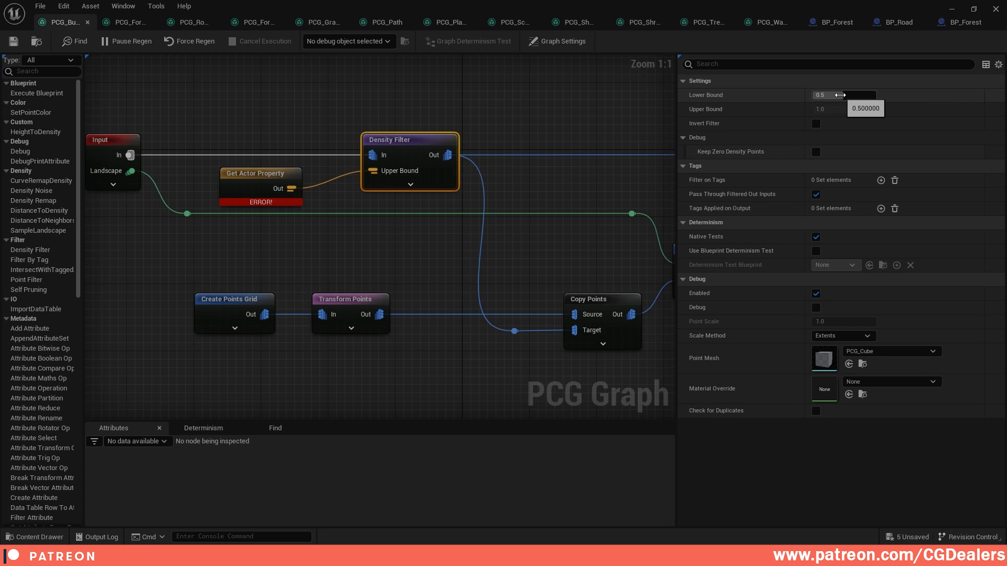
right_click_drag(478, 260, 473, 229)
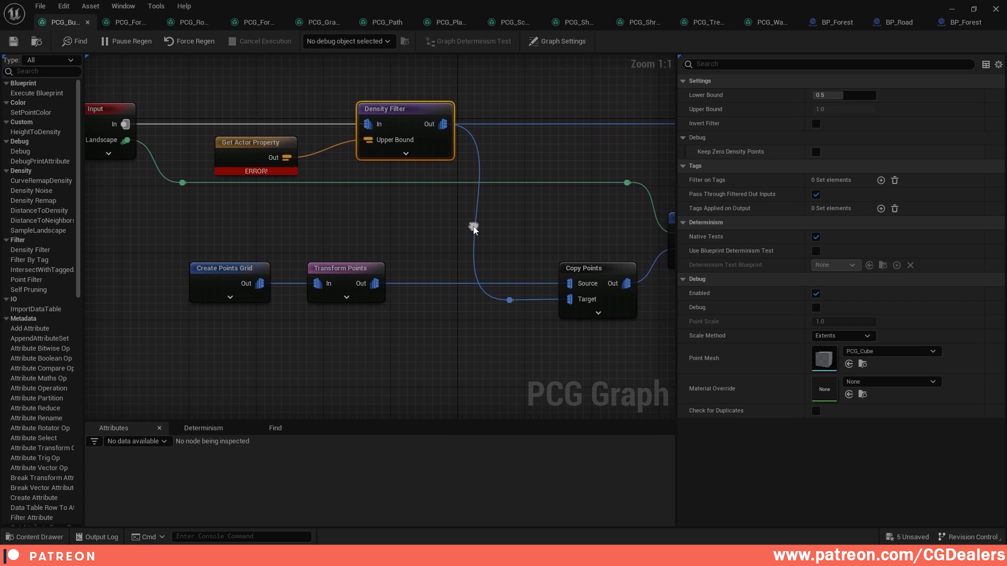
Review the settings of the Create Points Grid, Transform Points and Copy Points nodes
left_click(208, 277)
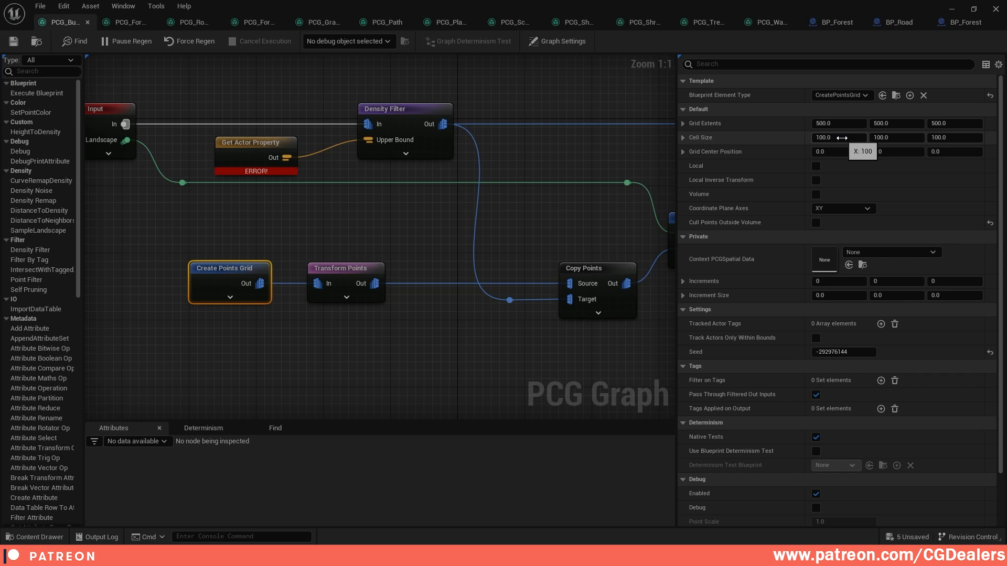
right_click_drag(517, 200, 457, 195)
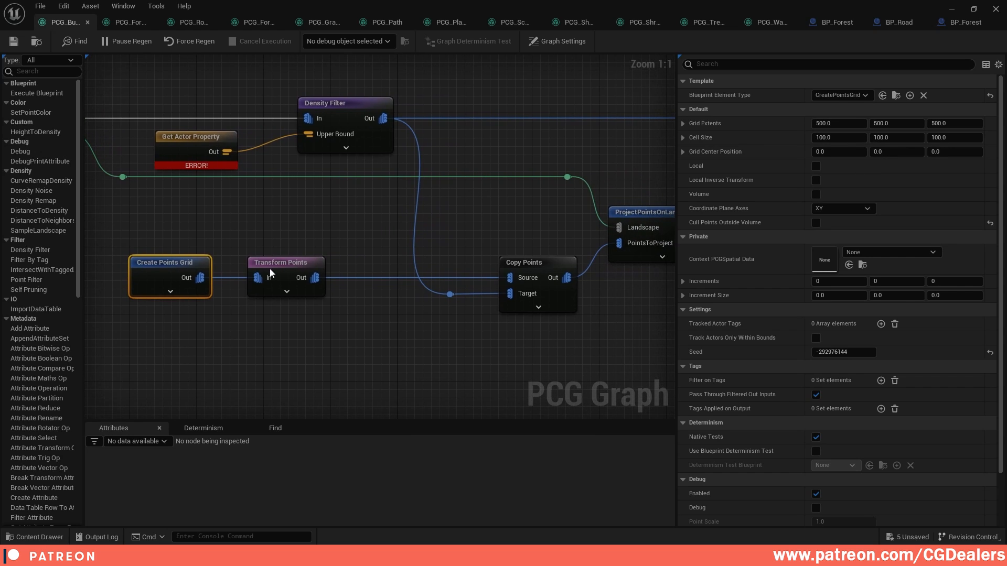
left_click(269, 268)
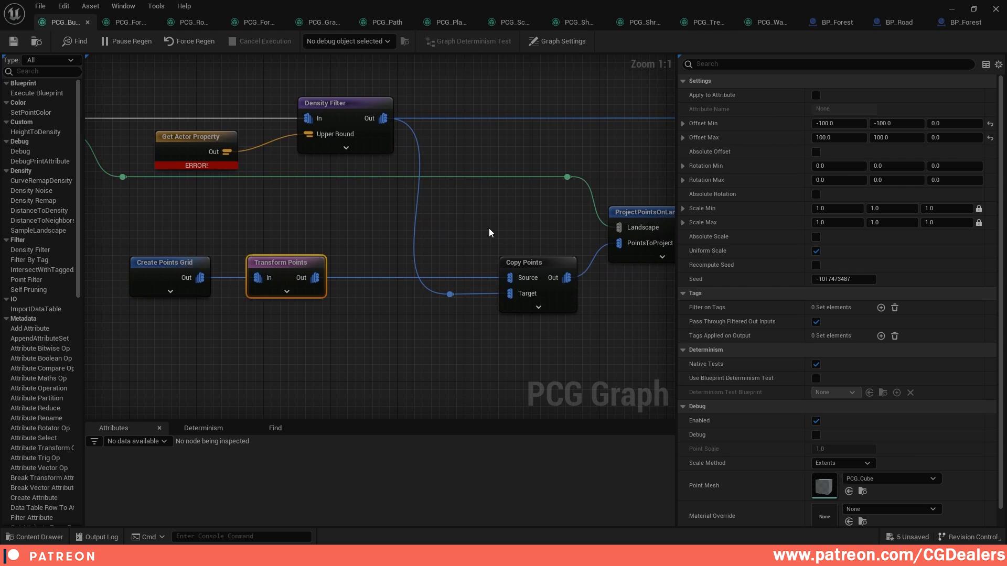
right_click_drag(488, 229, 435, 216)
left_click(367, 254)
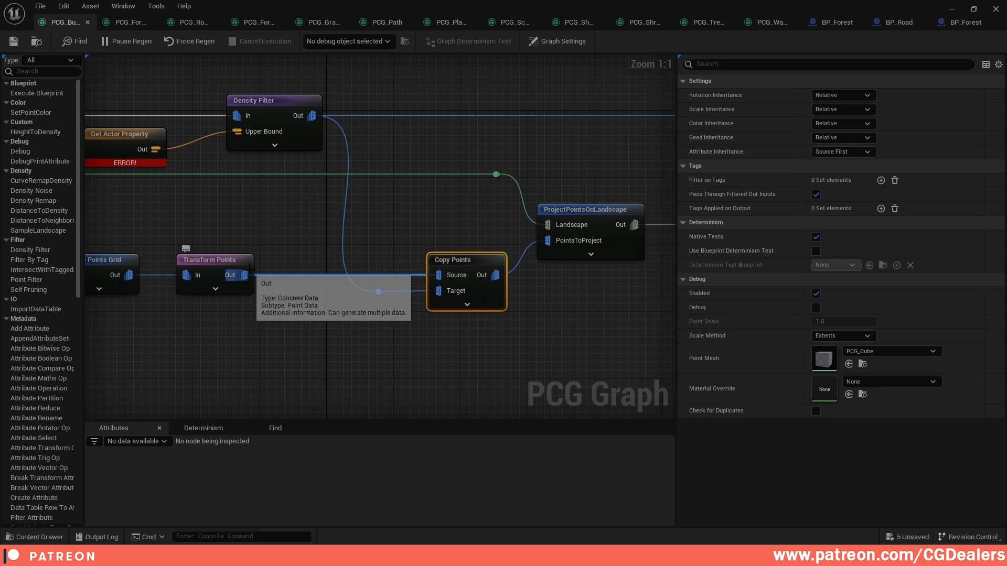
right_click_drag(128, 236, 194, 236)
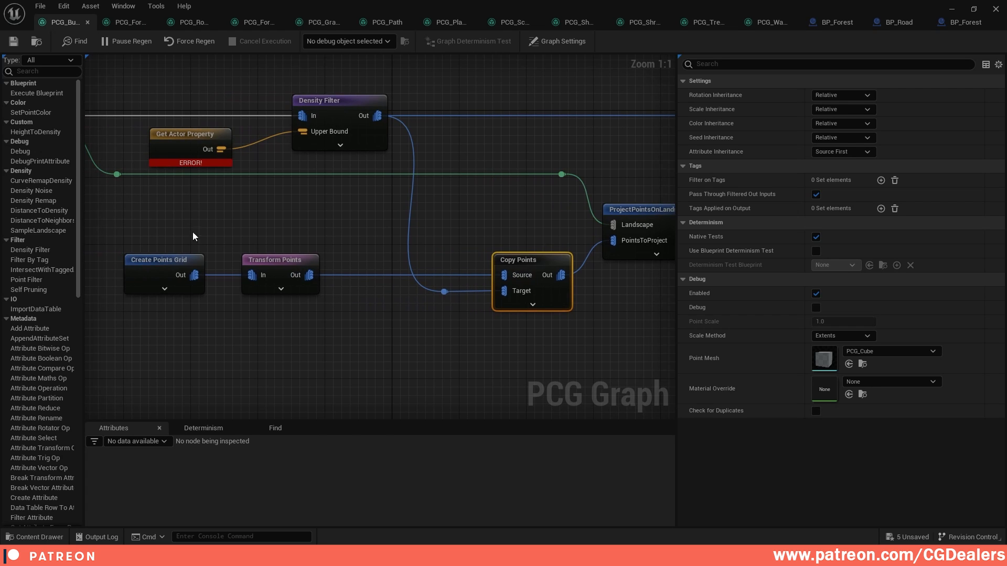
right_click_drag(371, 254, 289, 241)
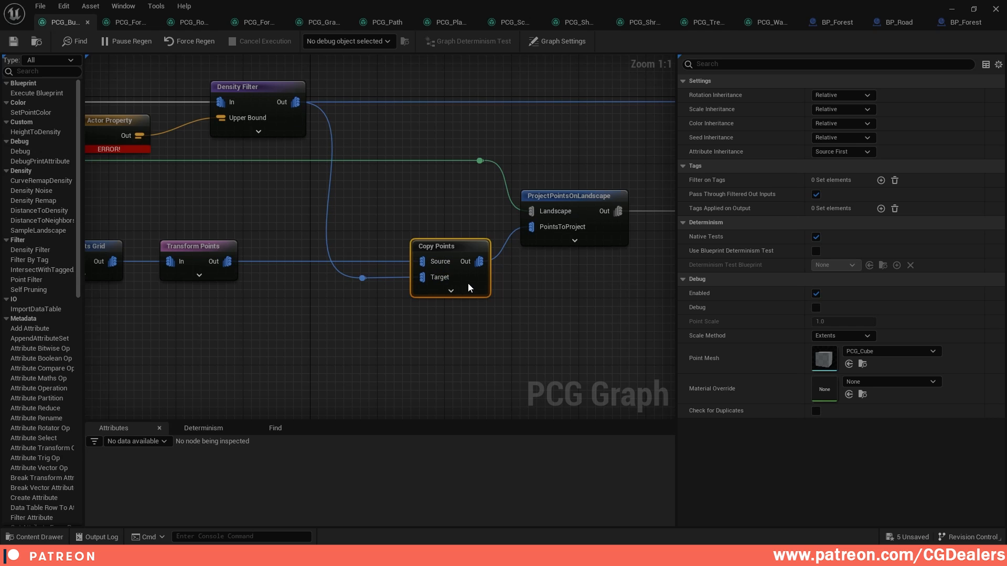
Trace the connections from Input, Density Filter and Copy Points through ProjectPointsOnLandscape to the Distance node
right_click_drag(580, 278, 403, 303)
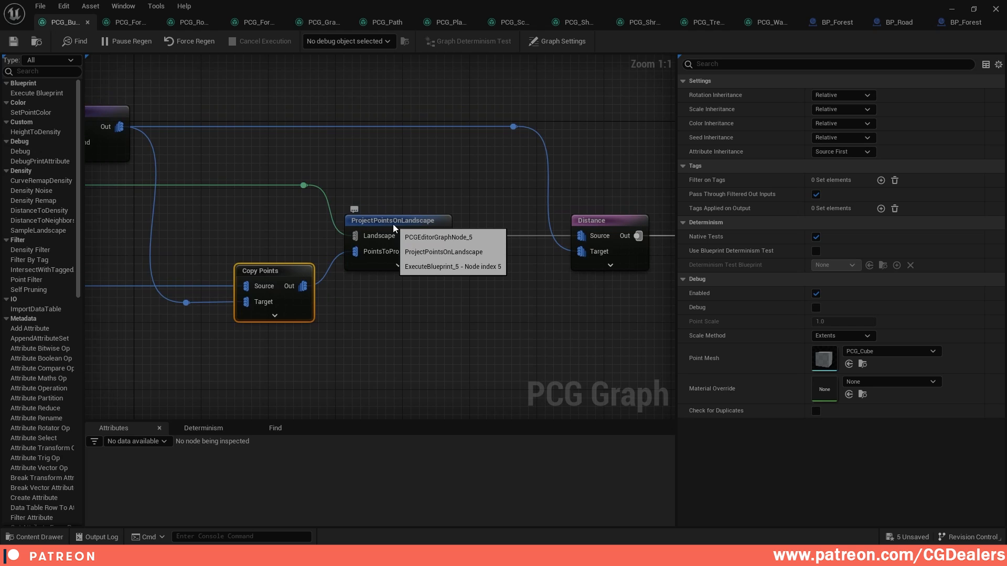
right_click_drag(279, 212, 553, 229)
scroll(493, 228, "down", 1)
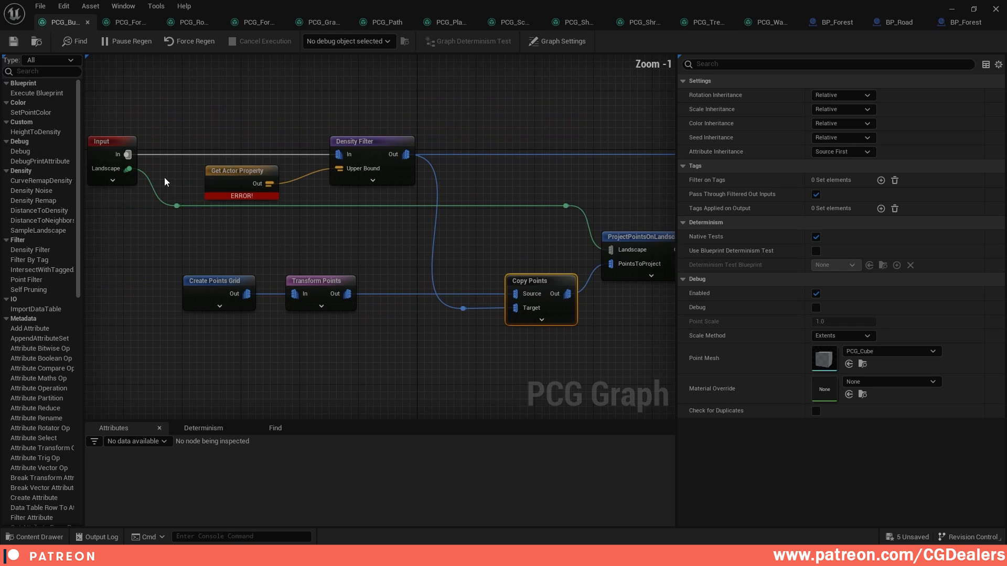
right_click_drag(454, 244, 293, 226)
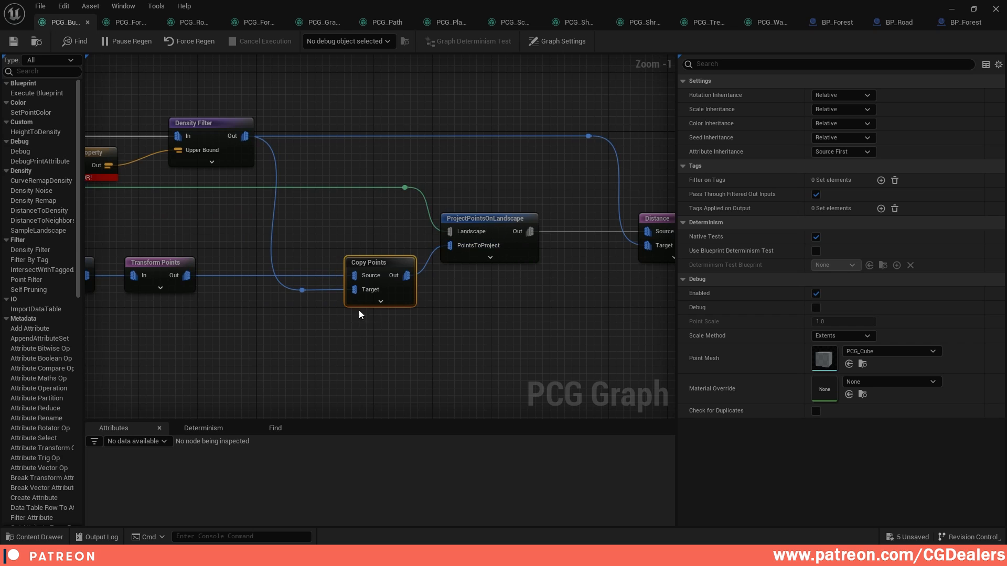
right_click_drag(249, 278, 415, 280)
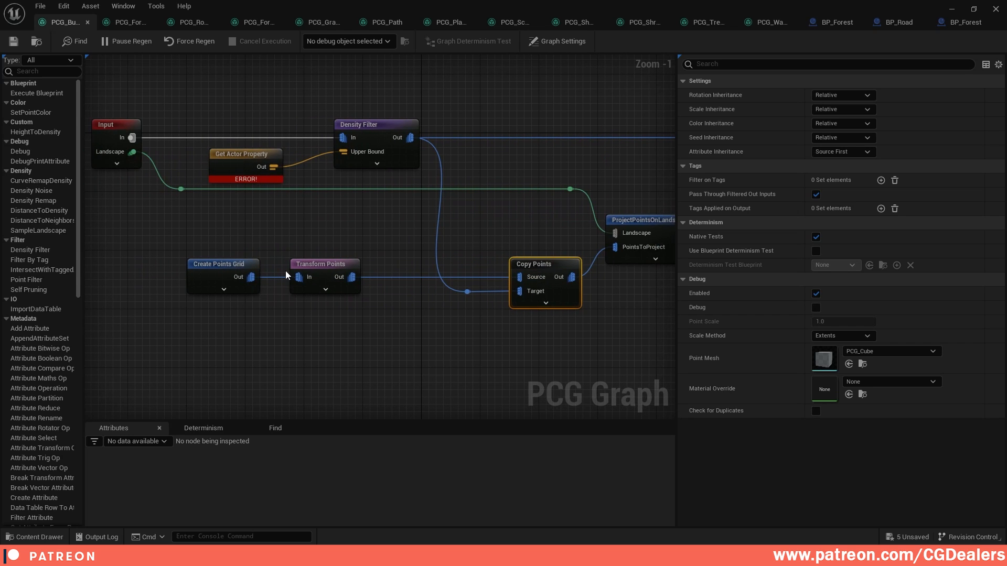
right_click_drag(651, 249, 388, 244)
right_click_drag(571, 286, 366, 289)
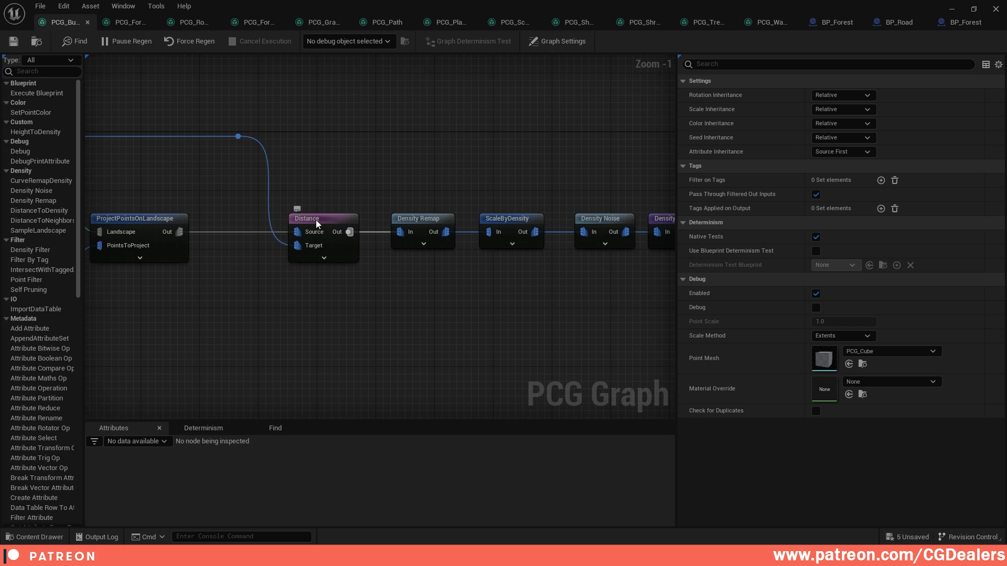
right_click_drag(304, 279, 569, 312)
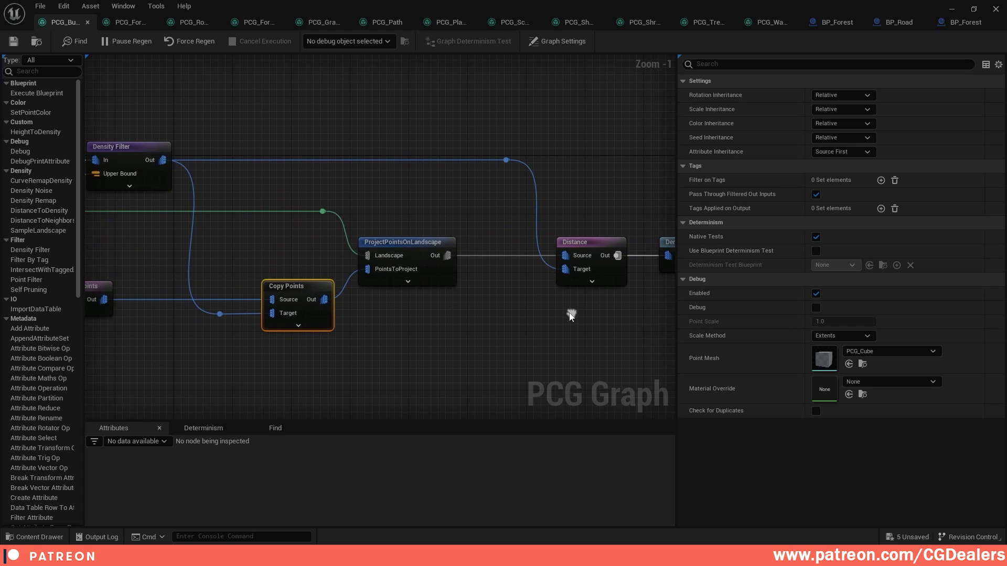
right_click_drag(370, 201, 474, 208)
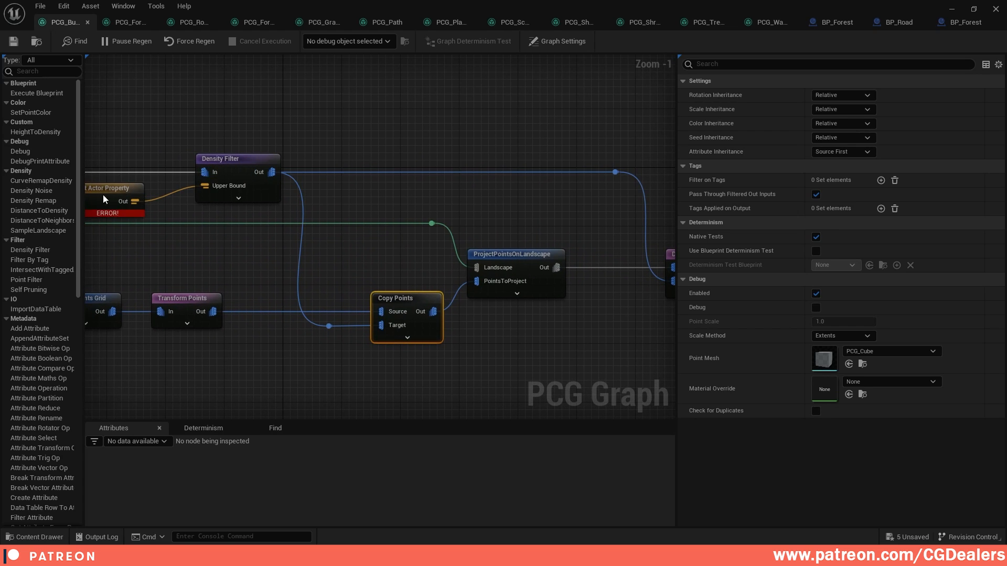
right_click_drag(183, 196, 205, 201)
right_click_drag(496, 209, 267, 171)
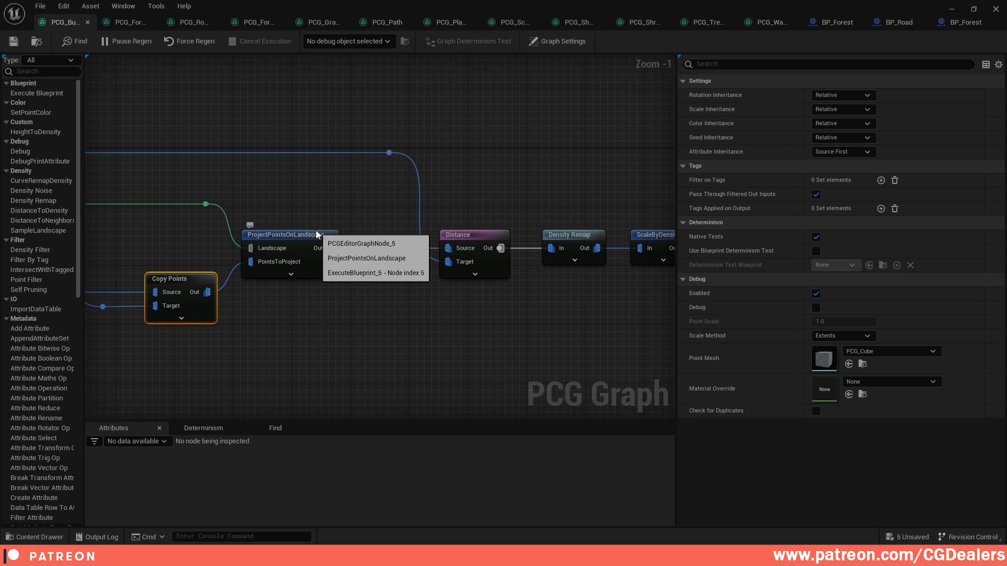
Follow the PCG_Bushes node chain from Distance through the density nodes and Static Mesh Spawner to Output
right_click_drag(654, 300, 407, 288)
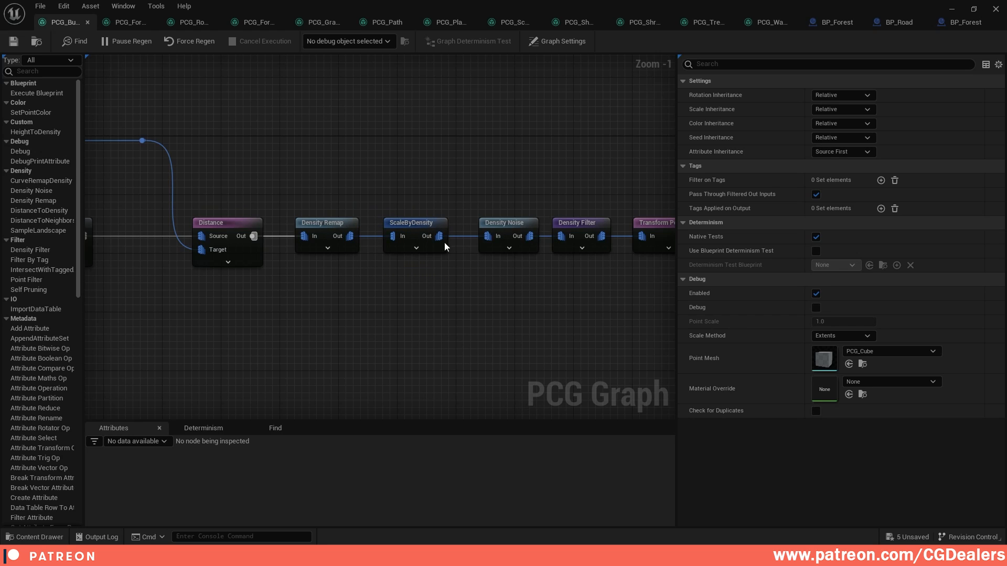
right_click_drag(478, 183, 326, 176)
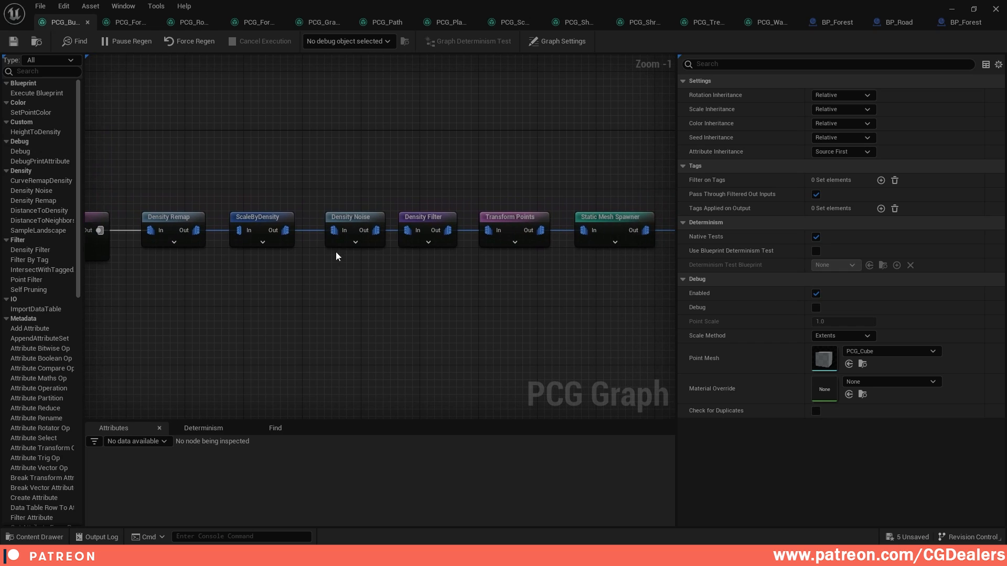
right_click_drag(445, 203, 388, 197)
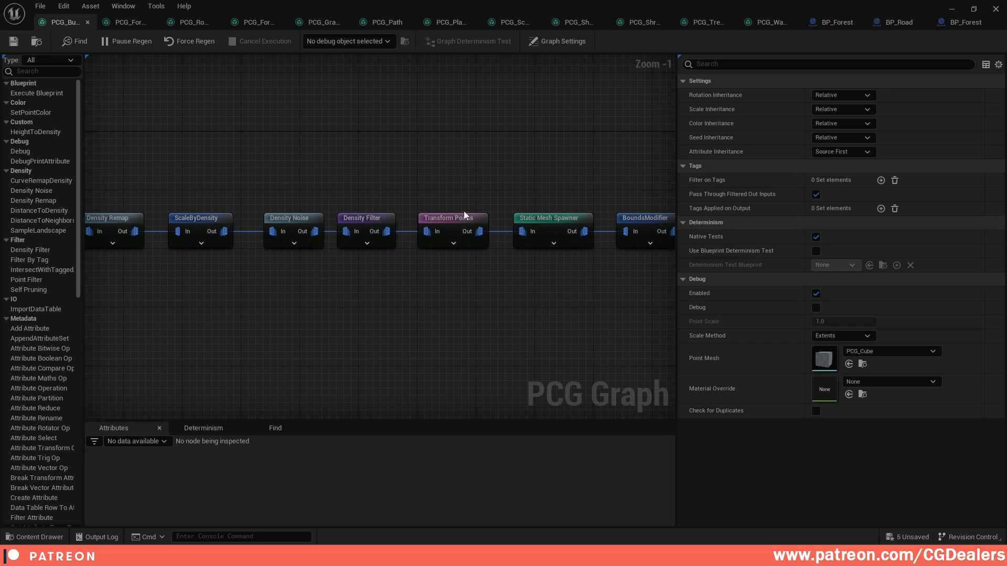
right_click_drag(463, 210, 400, 197)
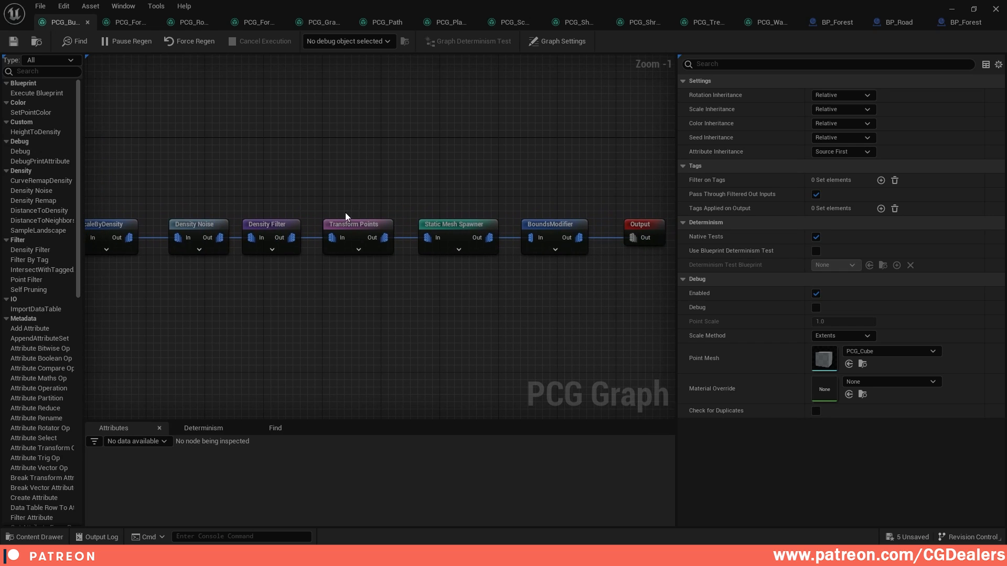
right_click_drag(470, 226, 443, 234)
Inspect the descriptors of both mesh entries in the Static Mesh Spawner, and the BoundsModifier settings
right_click(433, 235)
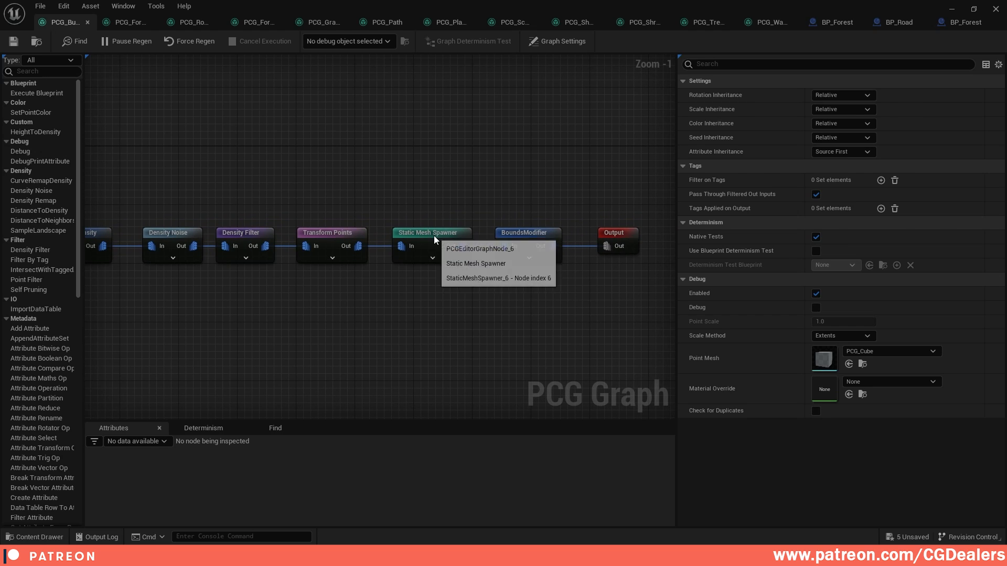
left_click(413, 262)
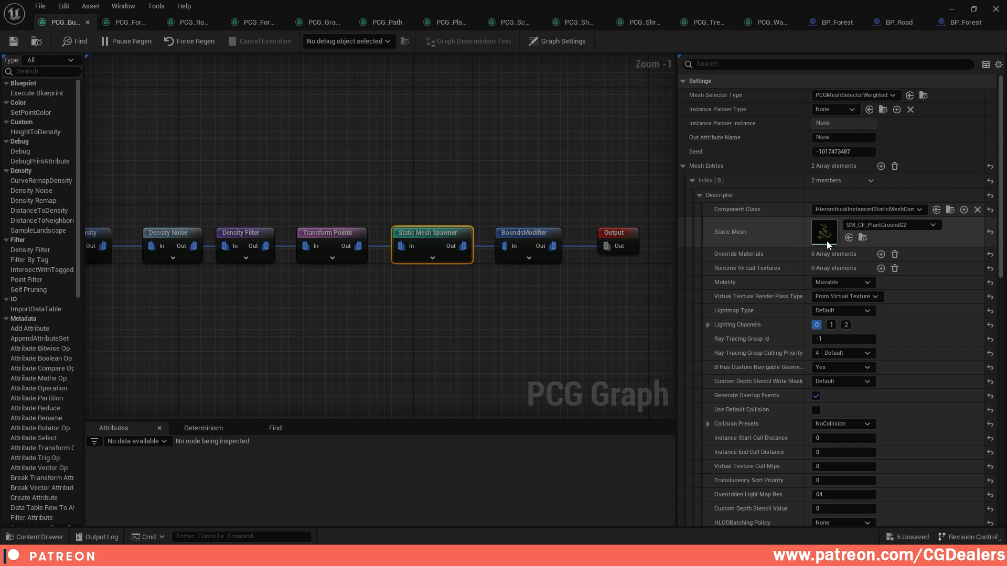
left_click(700, 194)
left_click(693, 225)
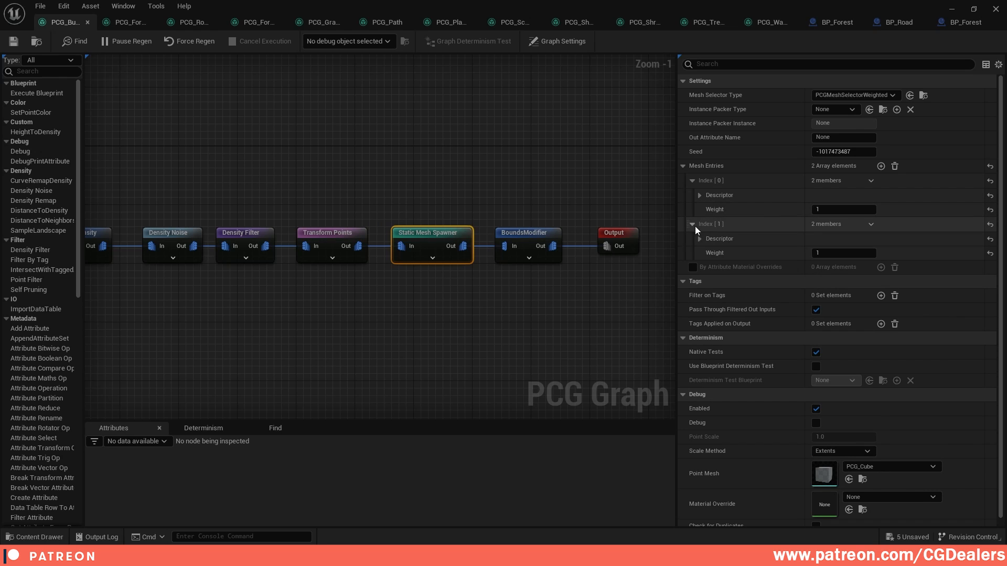
left_click(699, 240)
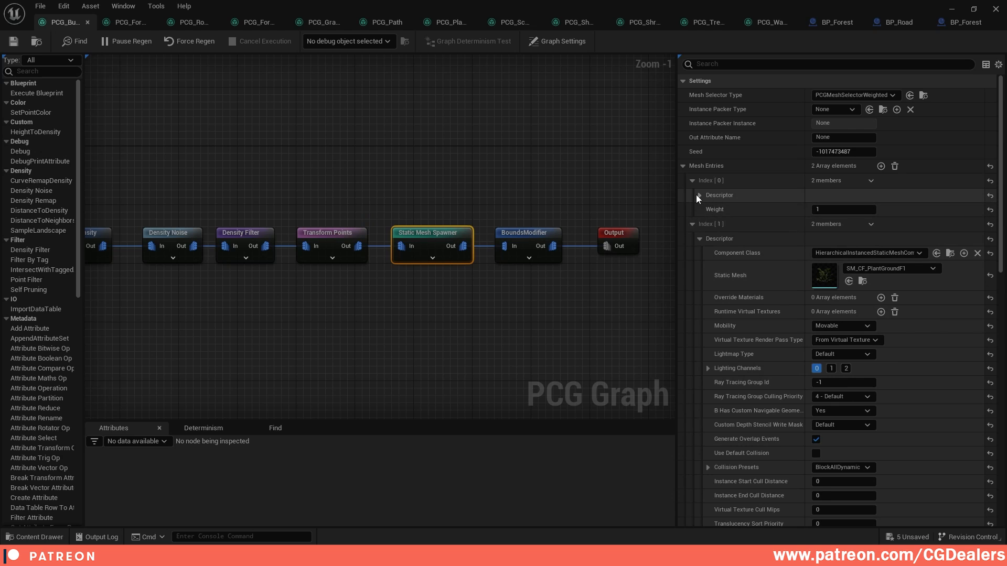
left_click(698, 195)
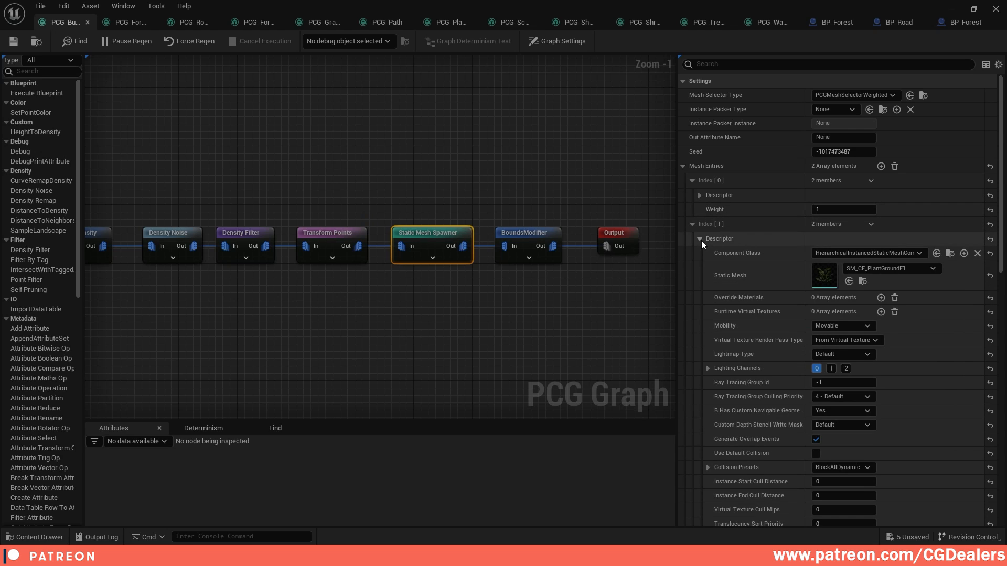
left_click(700, 239)
right_click_drag(598, 196, 523, 195)
left_click(451, 233)
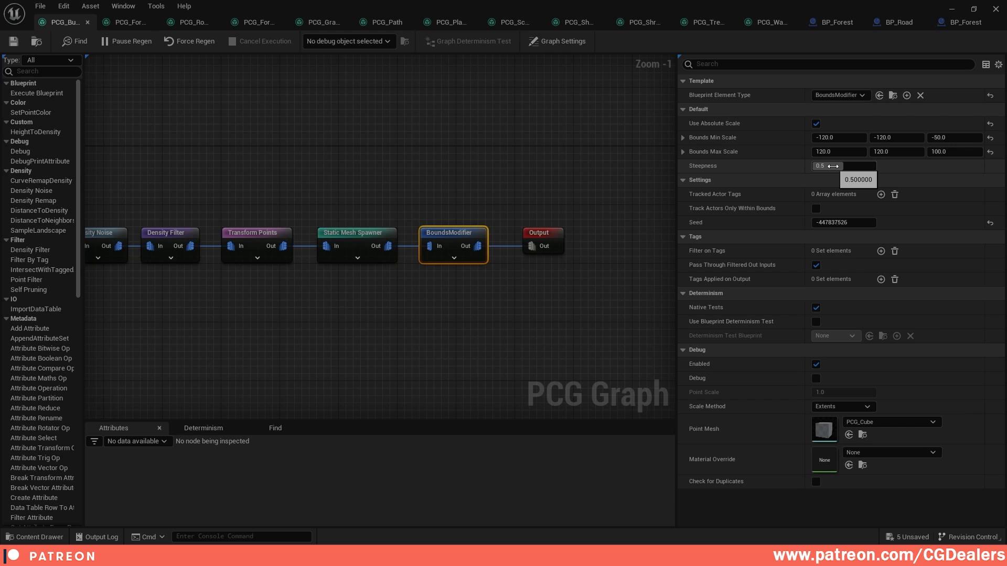
Review the settings of the Distance, Density Remap and ScaleByDensity nodes
right_click_drag(243, 194, 612, 183)
right_click_drag(275, 164, 410, 148)
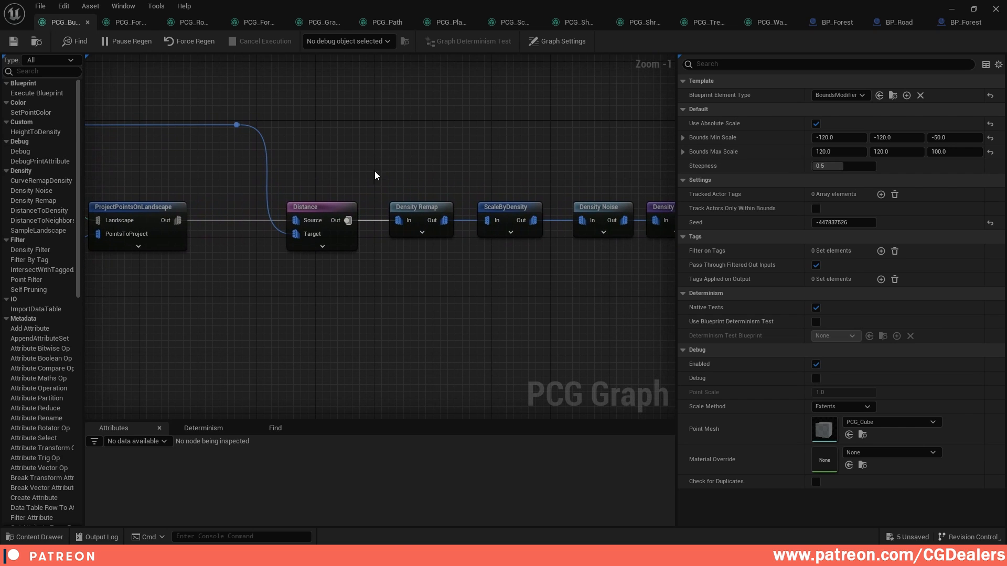
right_click_drag(260, 178, 363, 189)
left_click(340, 216)
right_click_drag(546, 172, 458, 174)
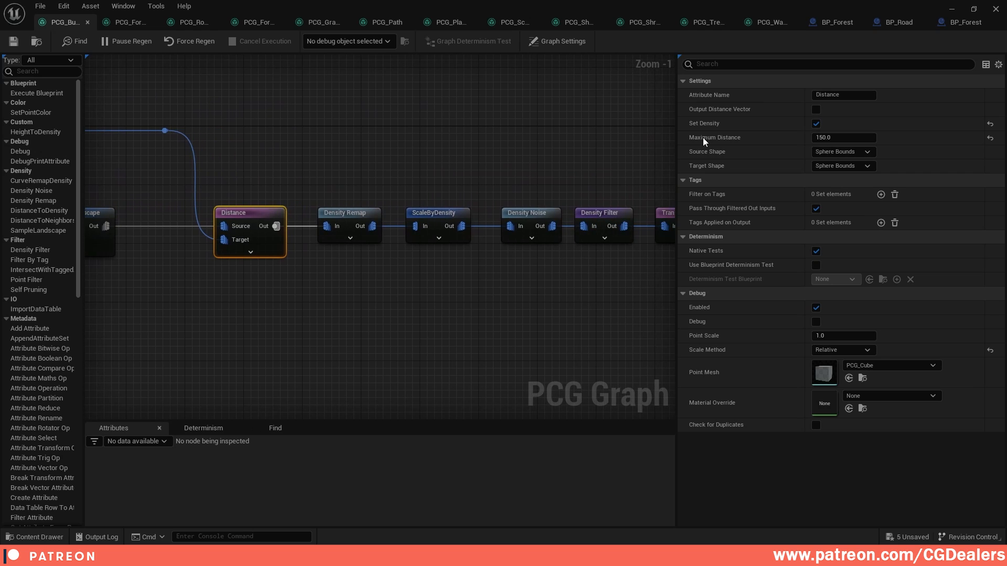
left_click(341, 218)
right_click_drag(435, 193, 330, 195)
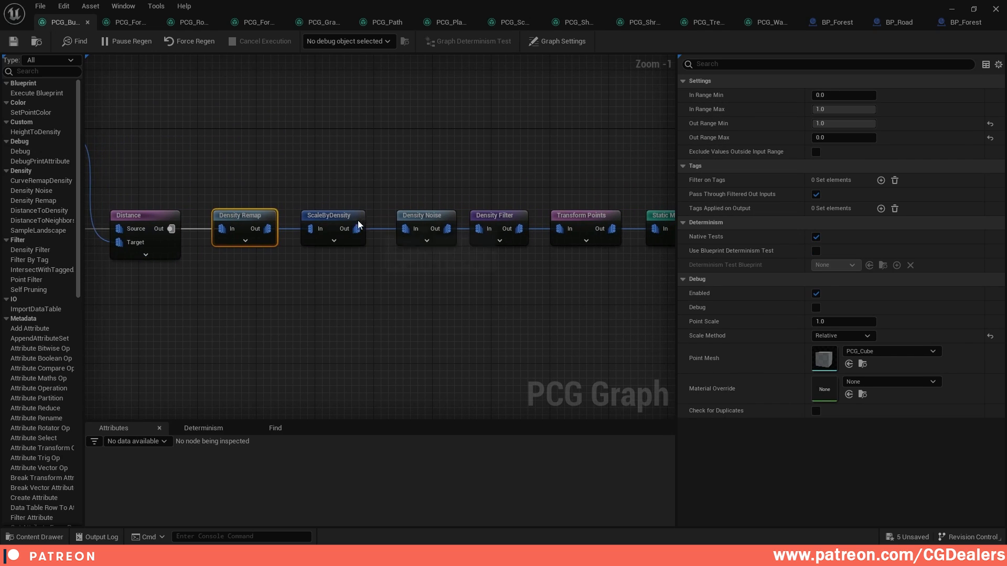
left_click(309, 215)
right_click_drag(523, 175, 405, 172)
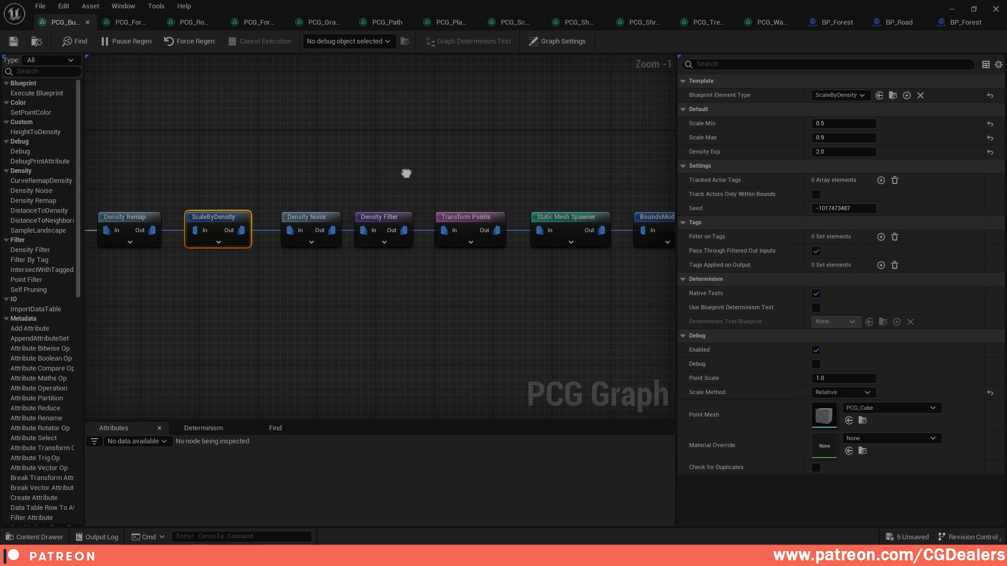
Review the settings of Density Noise and the nodes after it, through Density Filter and Transform Points to BoundsModifier
left_click(320, 219)
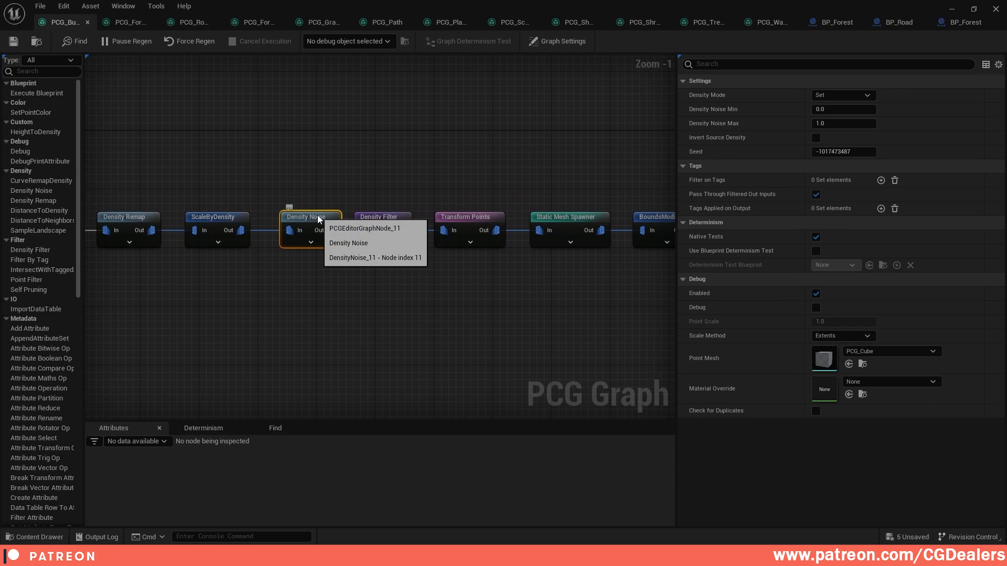
left_click(388, 218)
right_click_drag(527, 176, 407, 174)
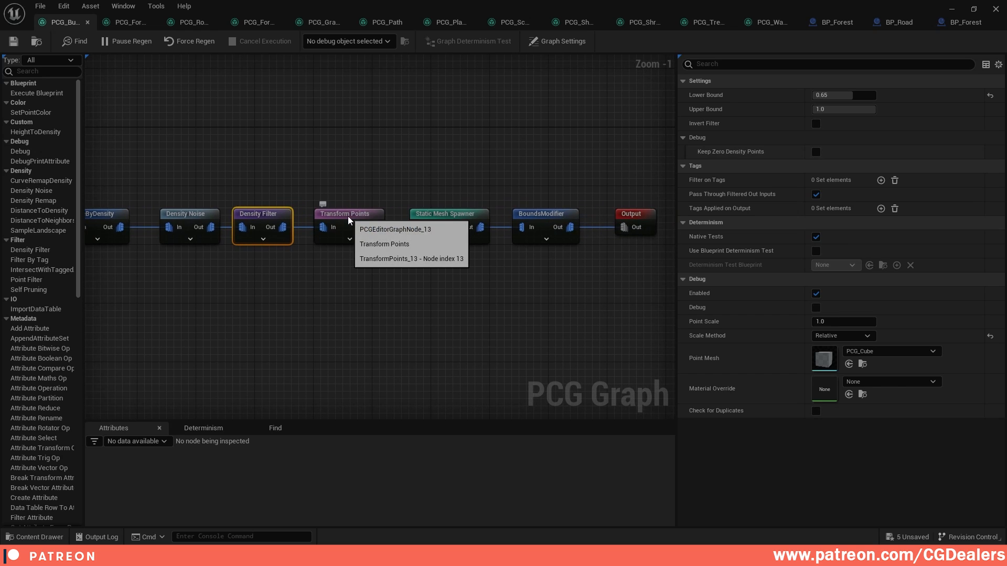
left_click(347, 216)
right_click_drag(500, 193, 388, 194)
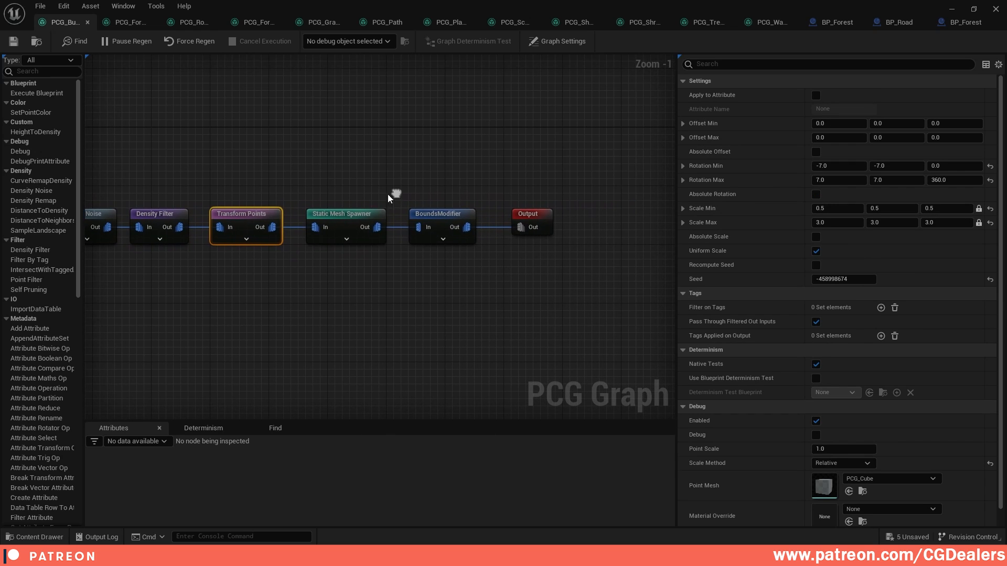
left_click(350, 215)
left_click(435, 220)
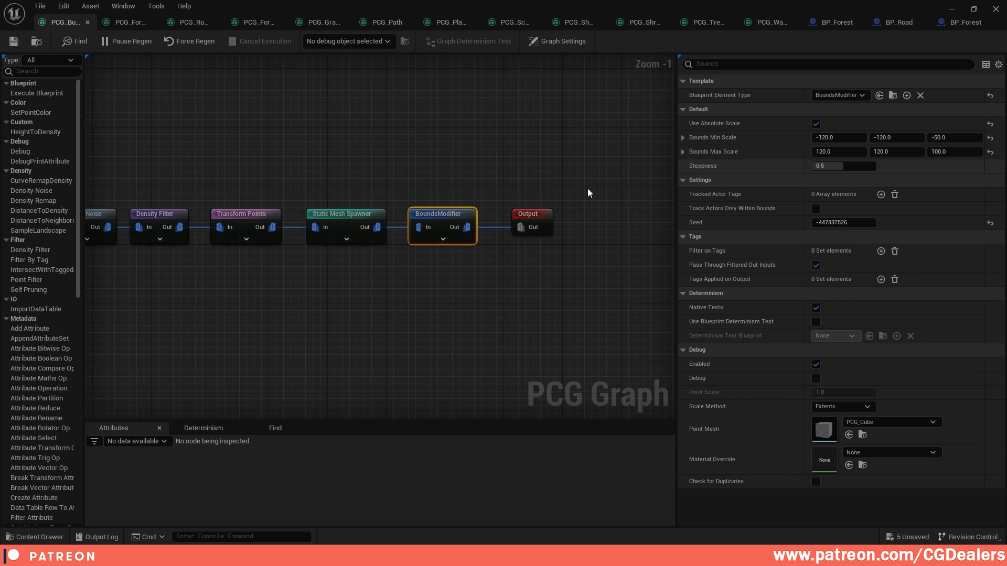
Close the PCG_Bushes graph and open the PCG_Grass subgraph in a maximized editor window
scroll(593, 197, "down", 2)
right_click_drag(593, 198, 510, 179)
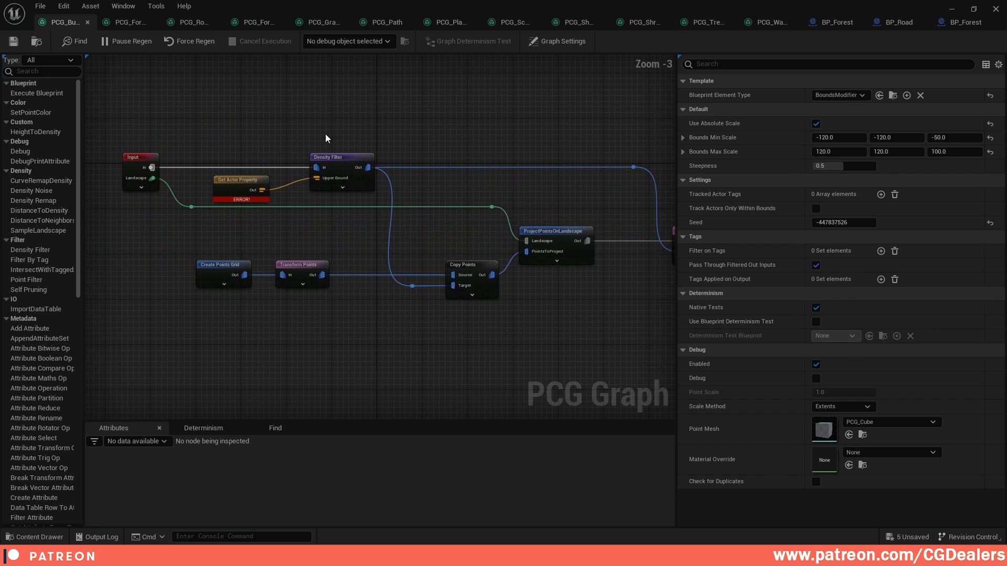
left_click(88, 22)
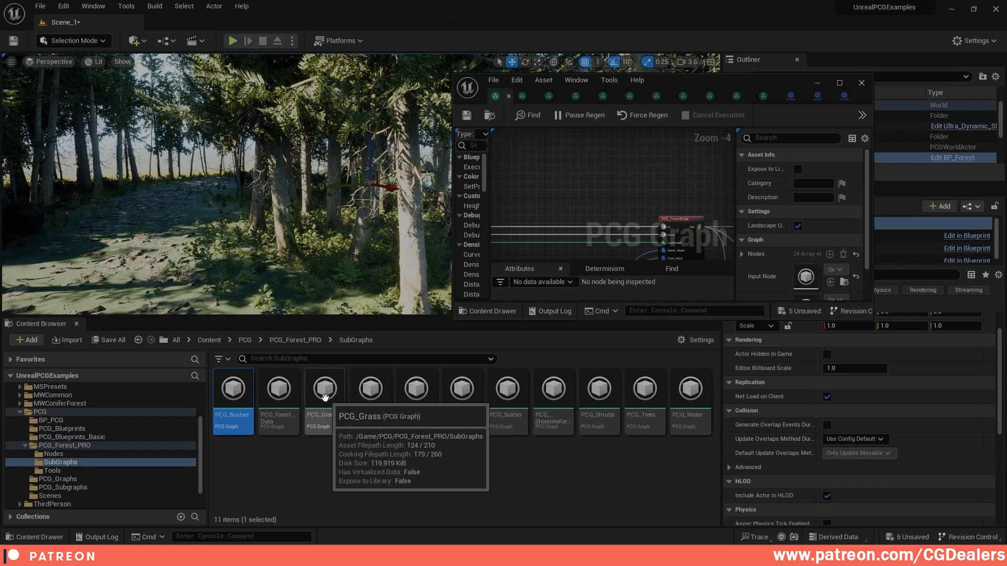
double_click(321, 398)
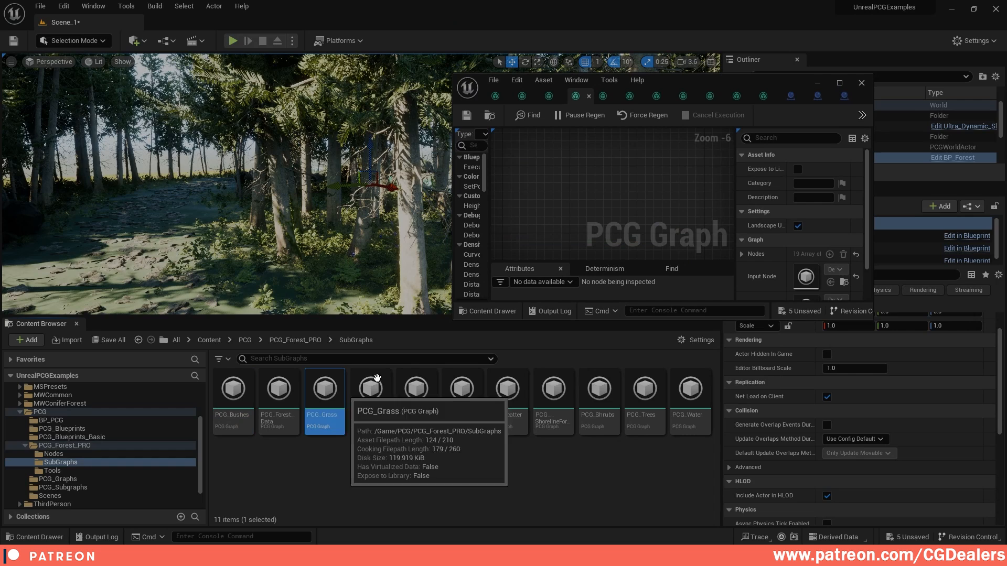
left_click(832, 82)
scroll(285, 195, "up", 4)
scroll(542, 140, "down", 1)
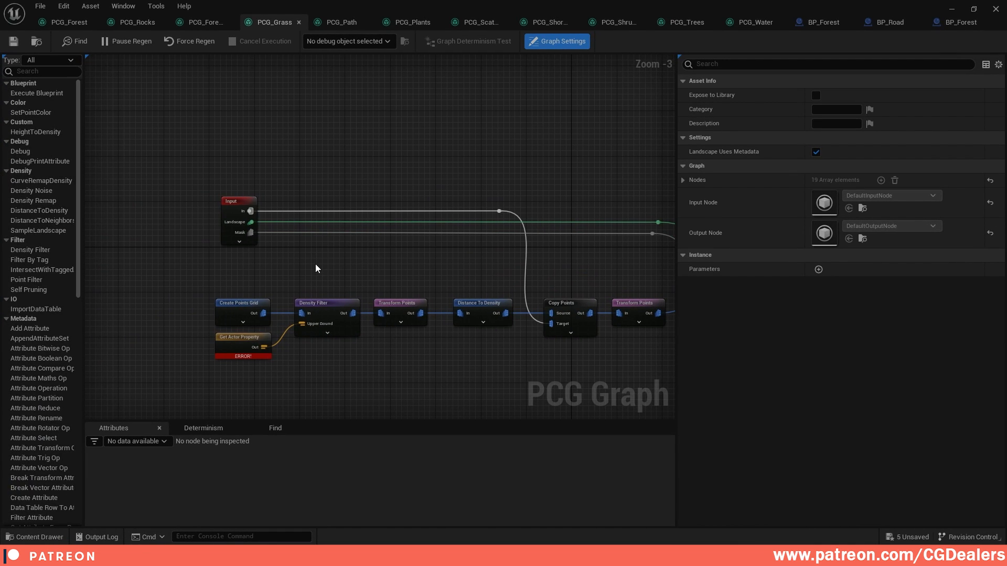
Trace the PCG_Grass connections from Input and Create Points Grid through Copy Points to ProjectPointsOnLandscape
scroll(298, 268, "up", 1)
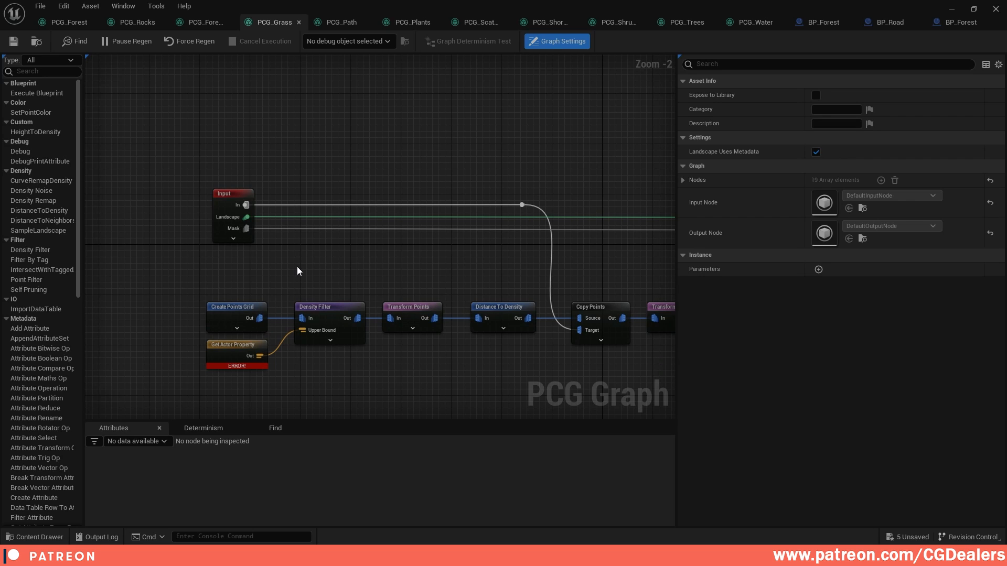
right_click_drag(317, 273, 196, 172)
scroll(316, 215, "up", 1)
right_click_drag(447, 213, 404, 209)
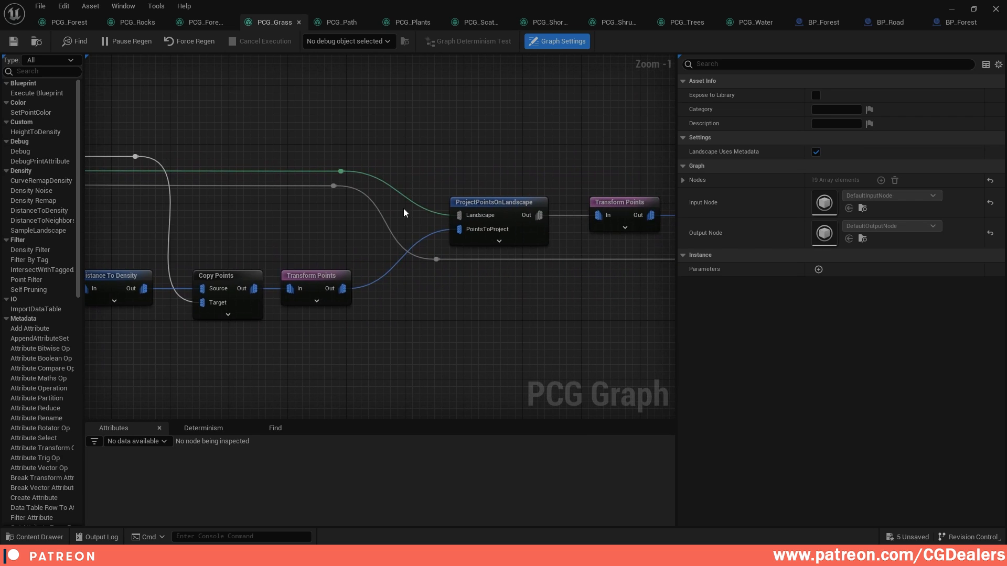
right_click_drag(301, 226, 627, 220)
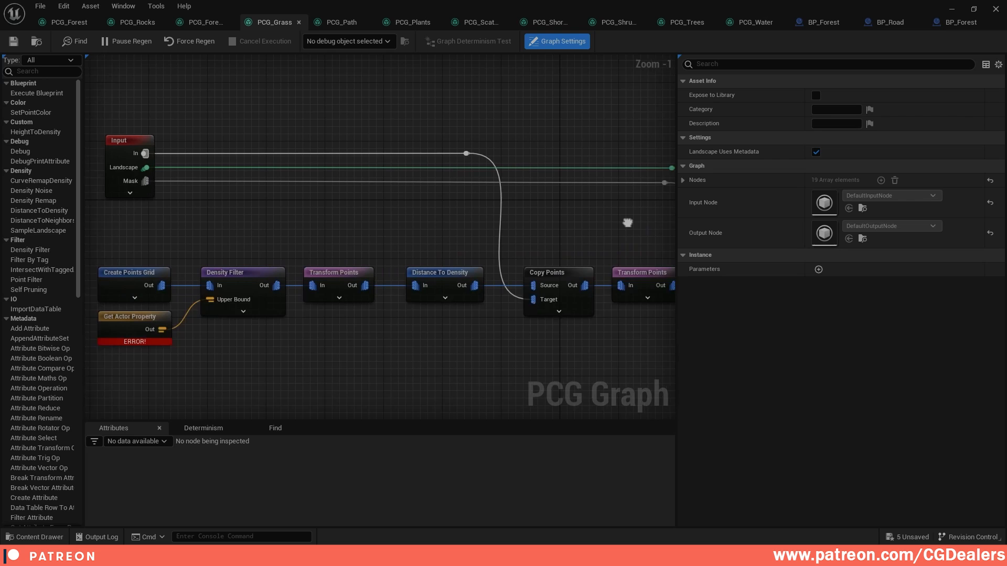
Check the property name read by Get Actor Property and locate the Grass Density setter in BP_Forest's construction script
right_click_drag(359, 259, 399, 255)
left_click(182, 317)
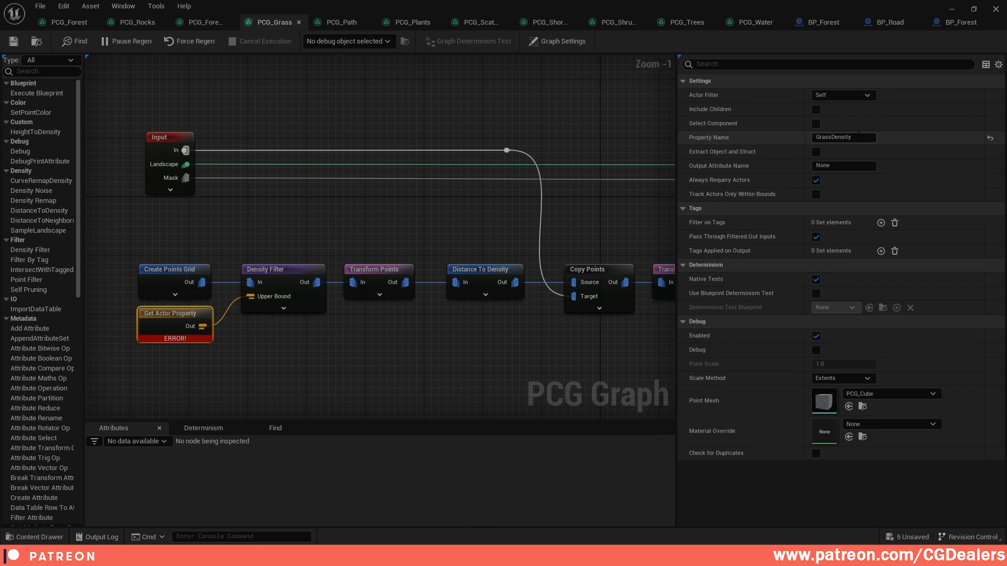
left_click(823, 22)
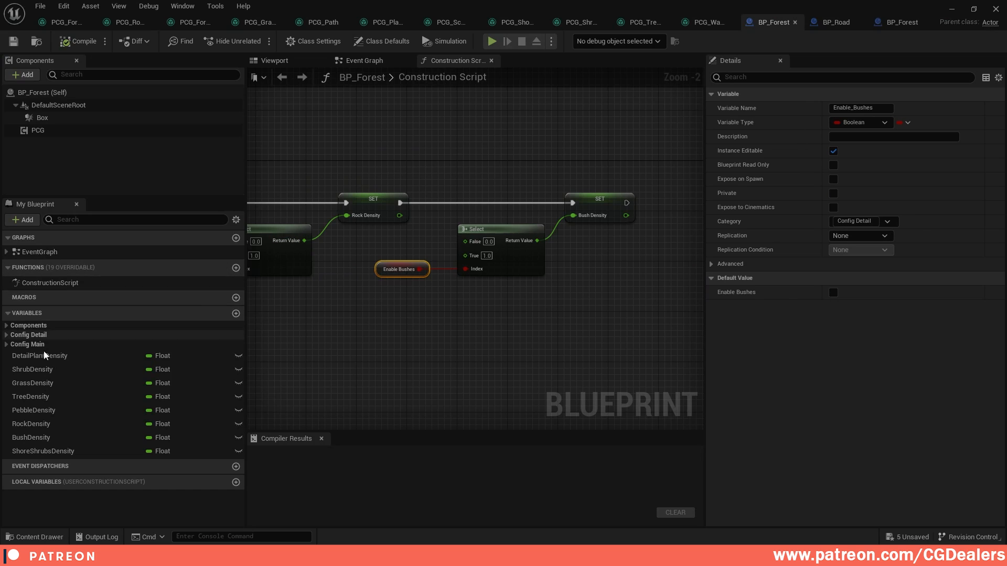
right_click_drag(394, 254, 633, 260)
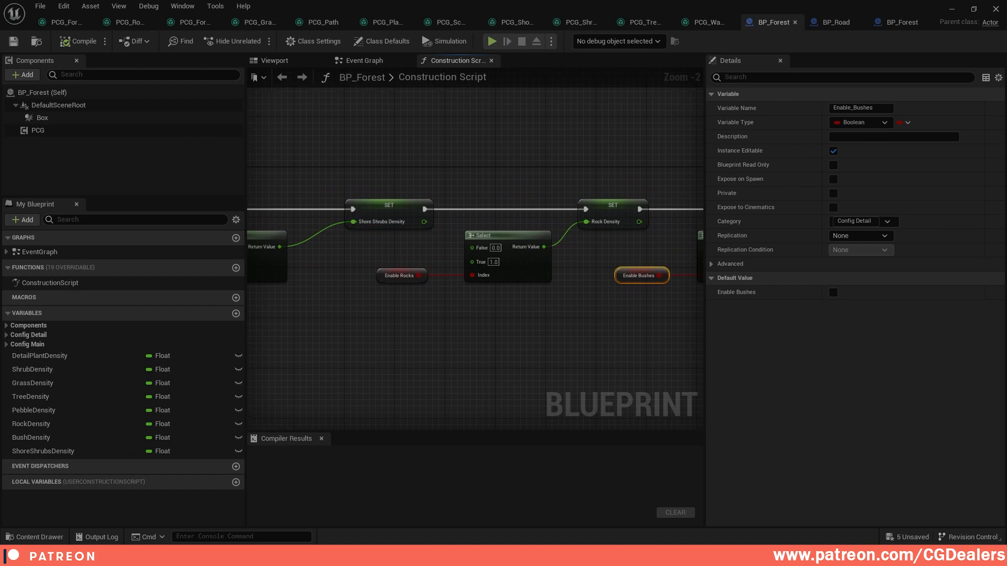
right_click_drag(478, 283, 603, 314)
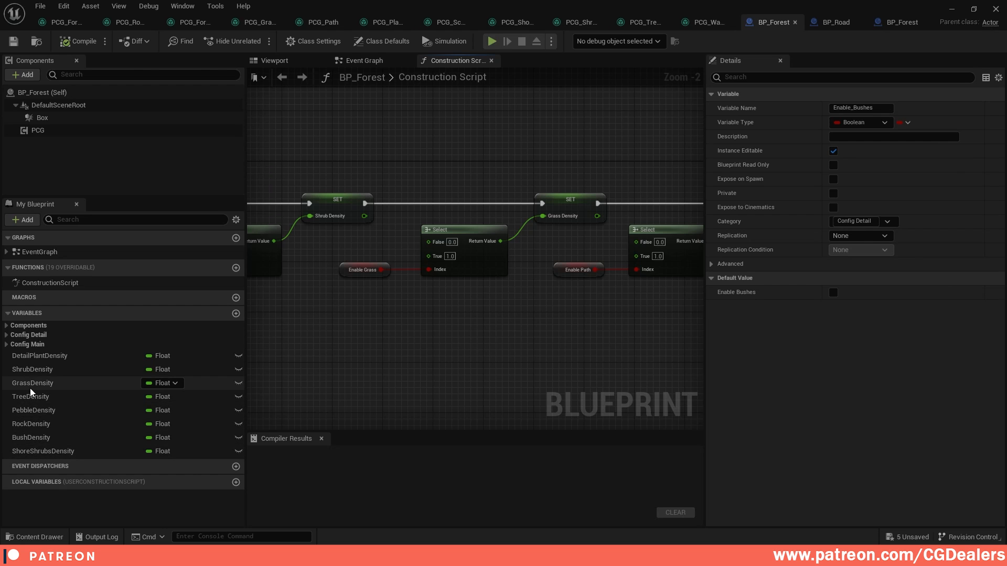
Add a Set node for the GrassDensity variable in an empty area of the construction script
left_click_drag(33, 383, 510, 334)
left_click(536, 363)
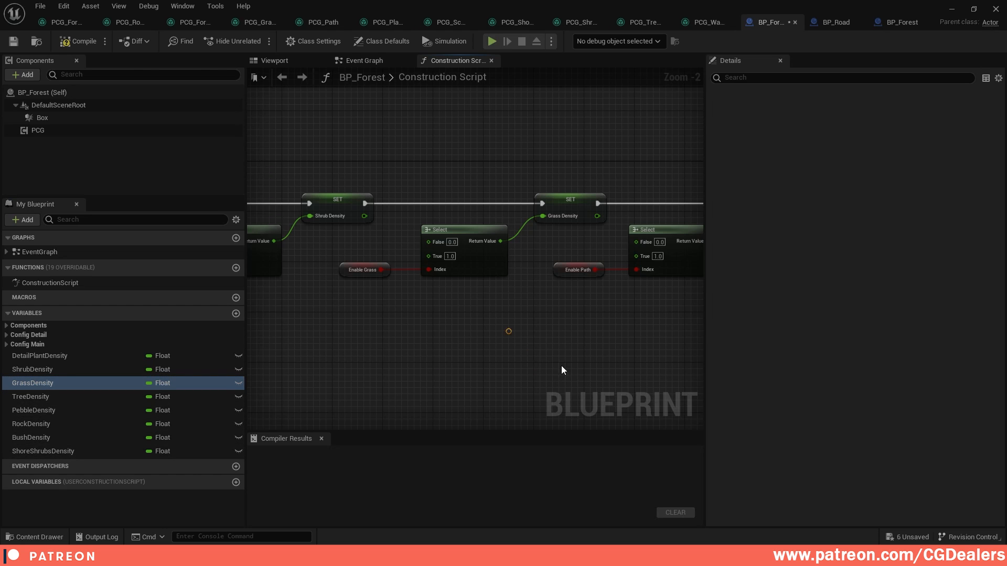
Trace the construction script's Select nodes from Detail Plant Density to how Enable Grass drives Grass Density
left_click(455, 243)
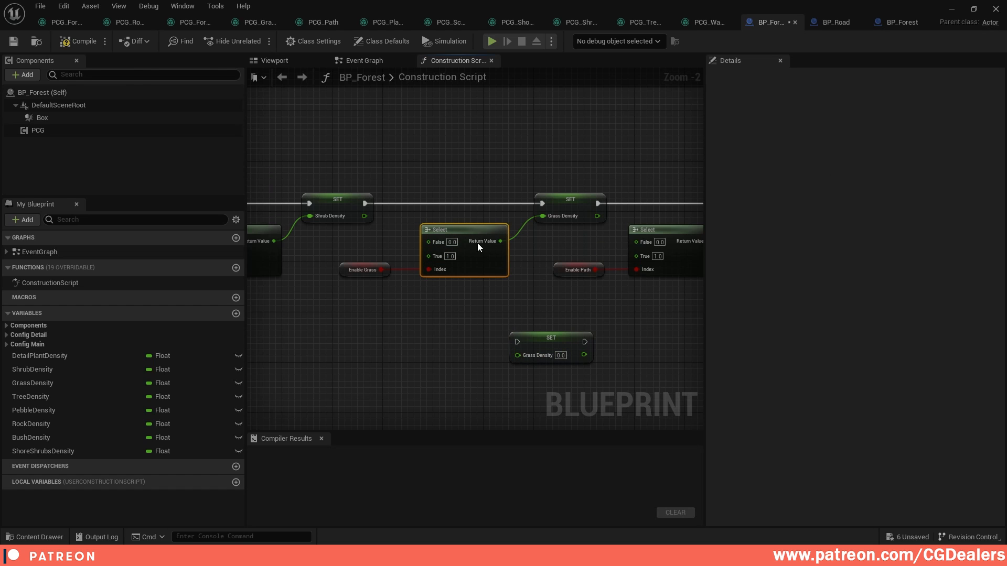
right_click_drag(292, 218, 603, 231)
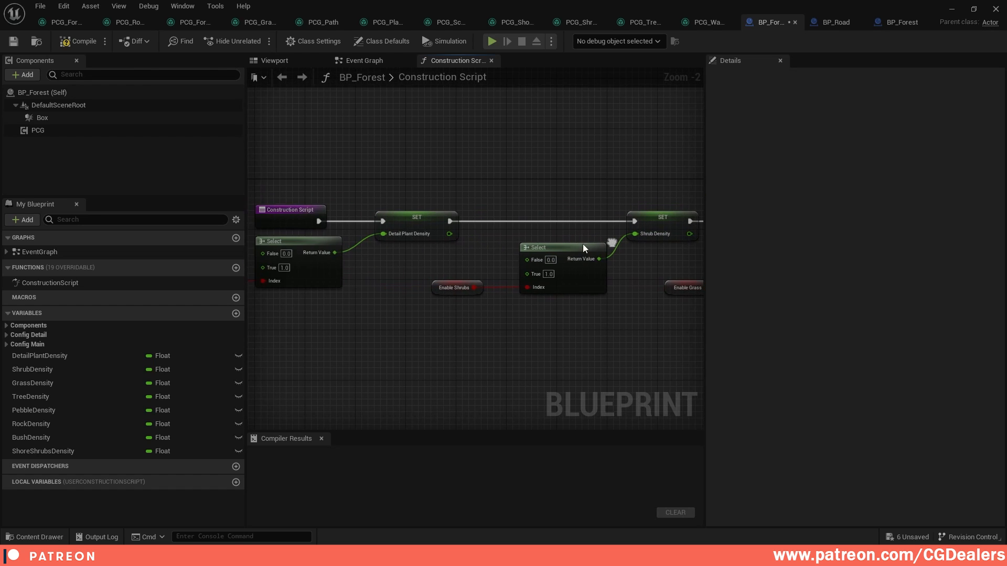
right_click_drag(386, 220, 486, 230)
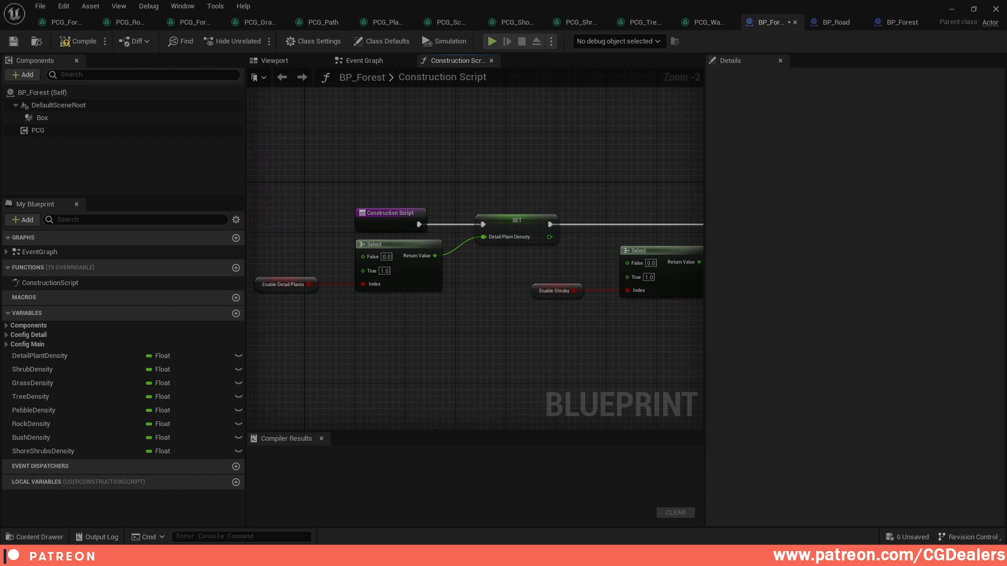
right_click_drag(676, 231, 388, 202)
right_click_drag(757, 229, 623, 208)
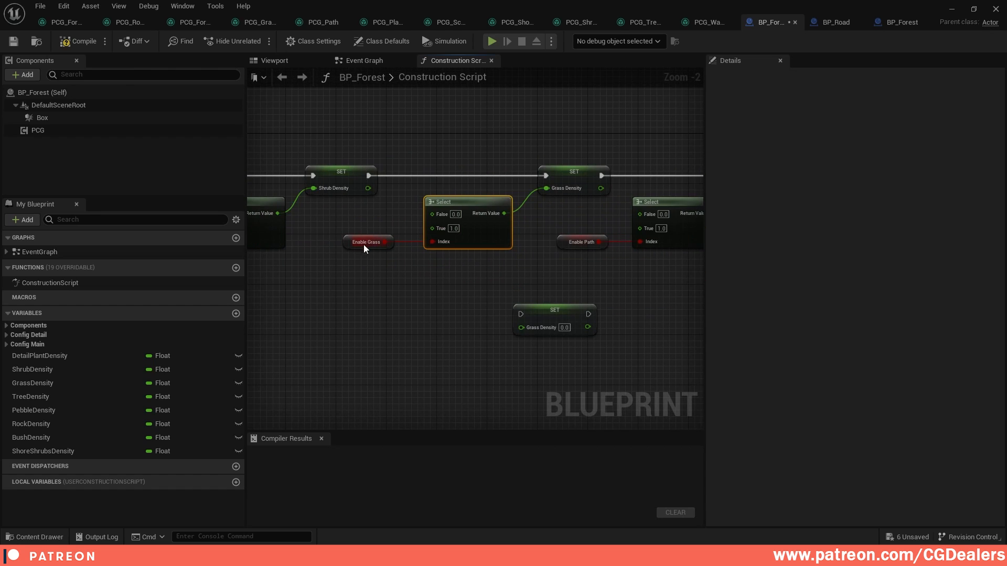
Delete the unconnected Set Grass Density node from the construction script
left_click(541, 314)
key("Delete")
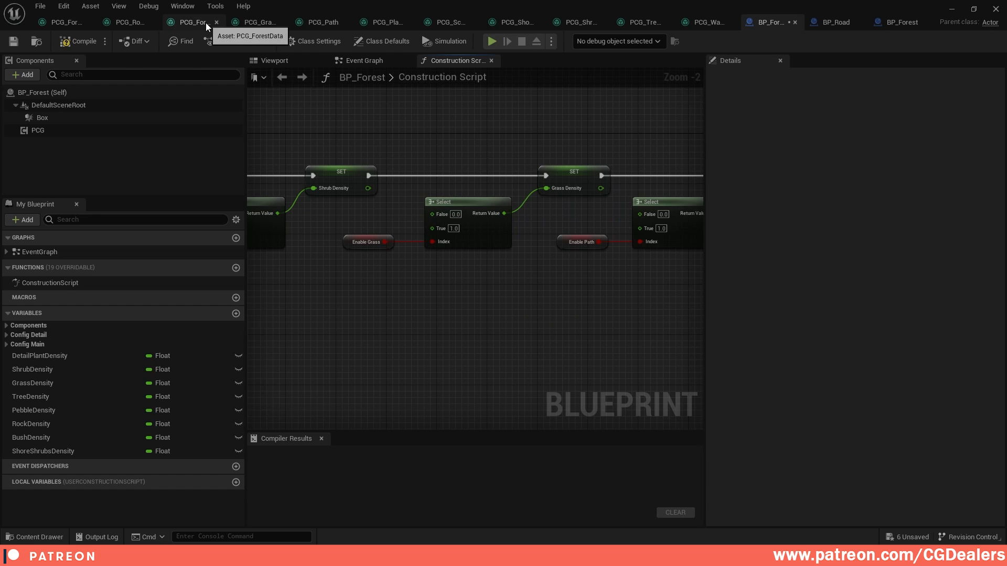
Return to the PCG_Grass graph and examine its Create Points Grid, Get Actor Property and Density Filter nodes
left_click(263, 19)
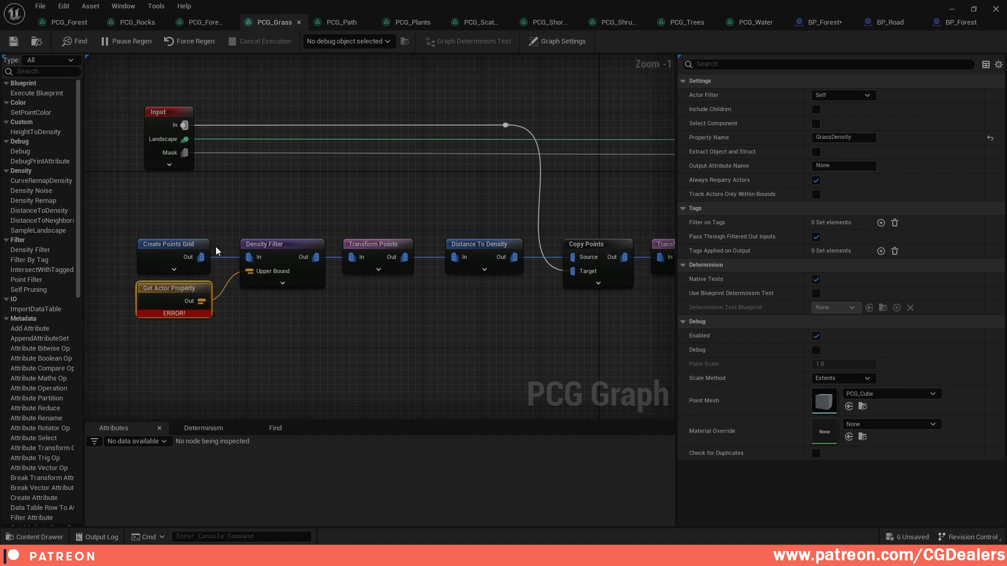
left_click(178, 249)
left_click(171, 290)
left_click(265, 248)
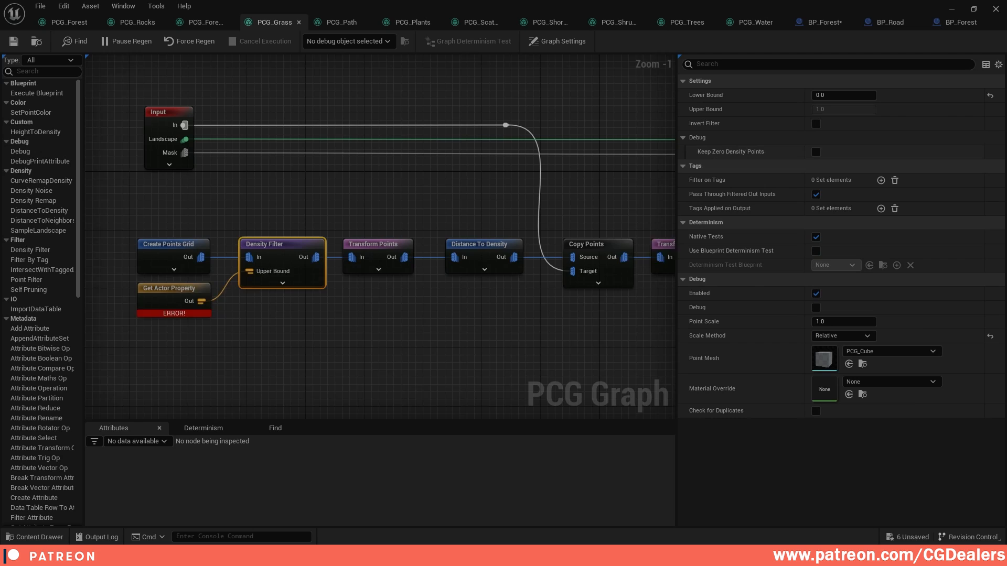
right_click_drag(205, 285, 168, 288)
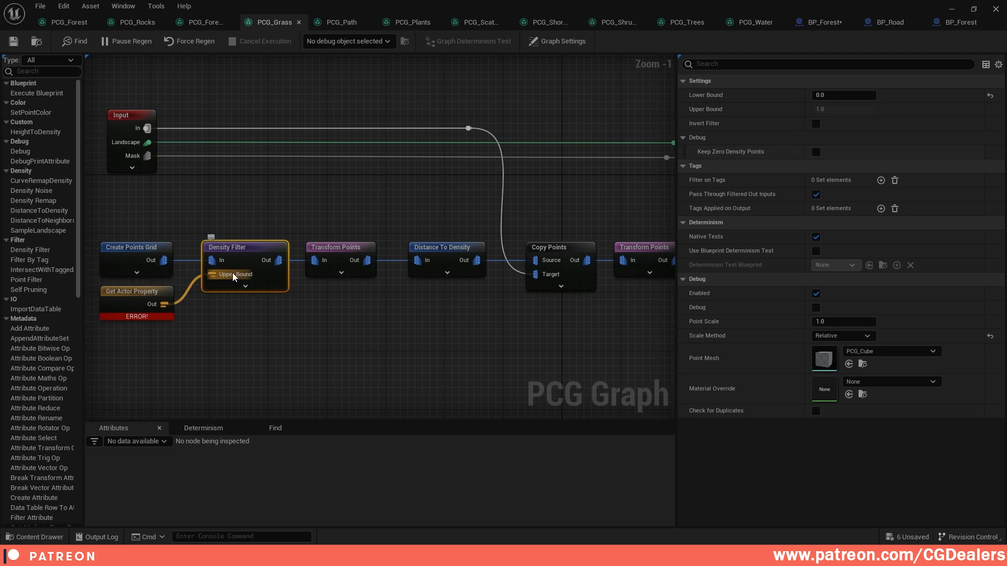
Review the settings of the first Transform Points, Distance To Density and Copy Points nodes in PCG_Grass
right_click_drag(344, 274, 262, 274)
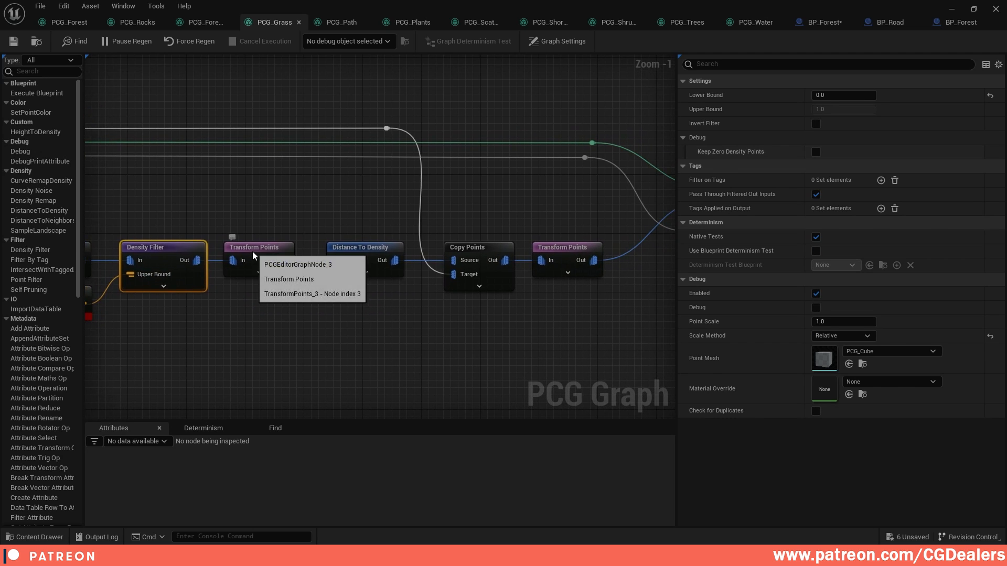
left_click(253, 251)
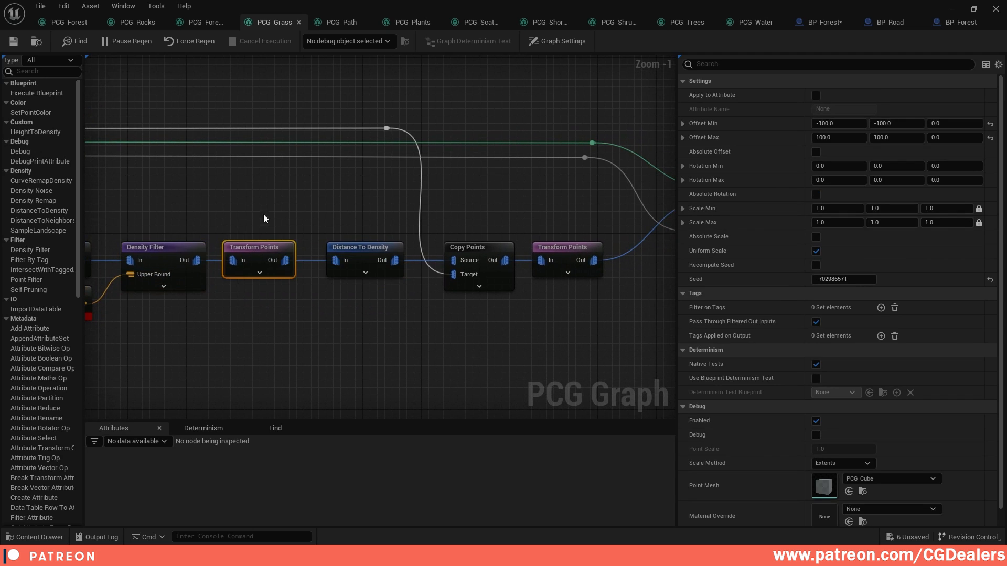
left_click(366, 246)
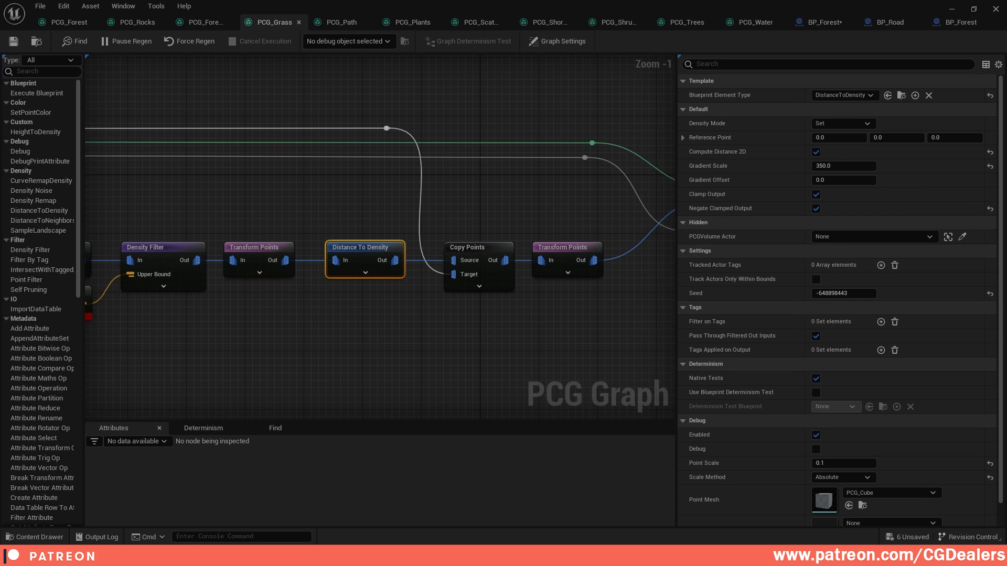
right_click_drag(429, 307, 365, 315)
left_click(413, 259)
Trace the Input node's connections into Copy Points and ProjectPointsOnLandscape, checking the second Transform Points node's offset settings
right_click_drag(263, 236, 550, 278)
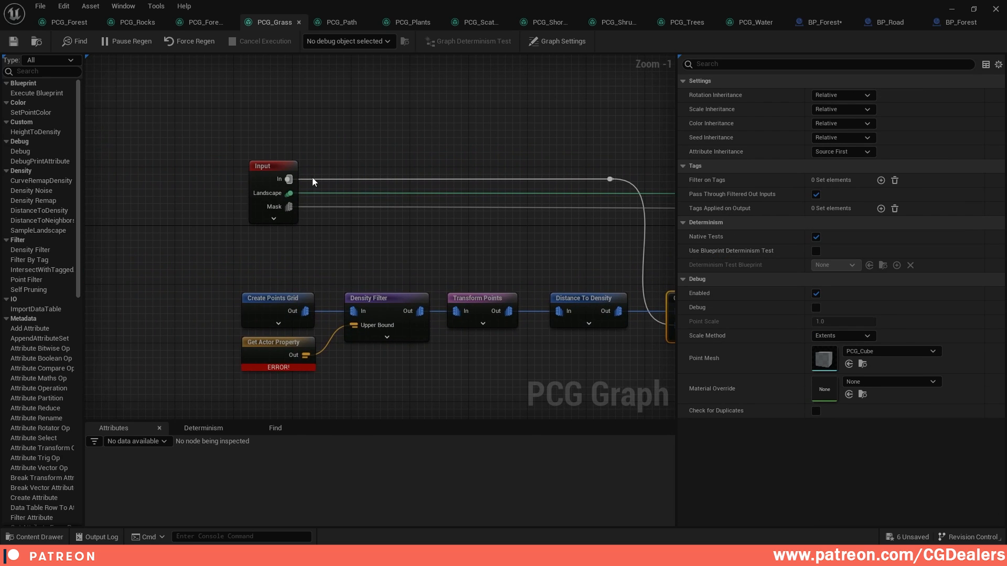
right_click_drag(588, 226, 391, 196)
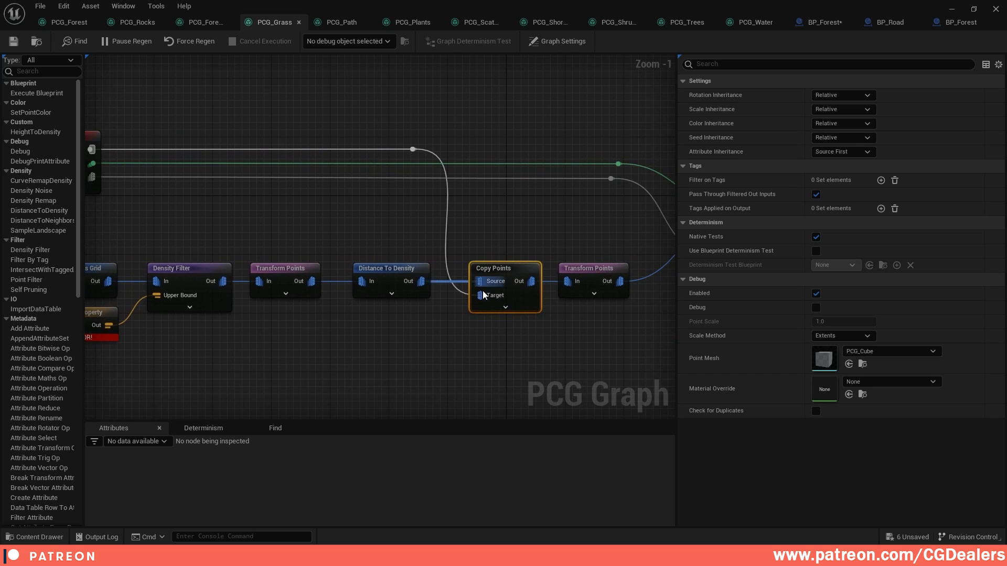
right_click_drag(503, 300, 332, 304)
left_click(509, 373)
left_click(412, 253)
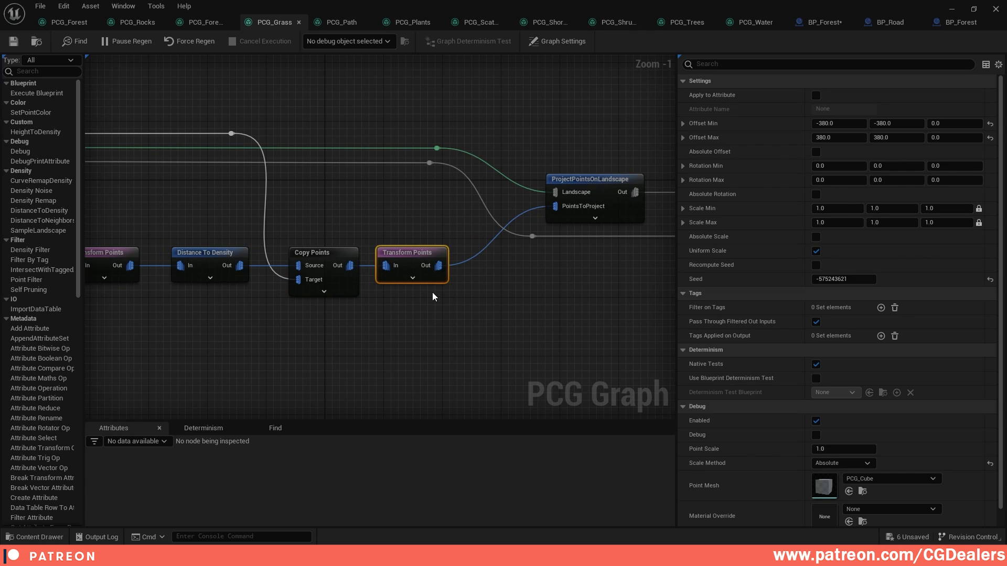
scroll(528, 300, "down", 2)
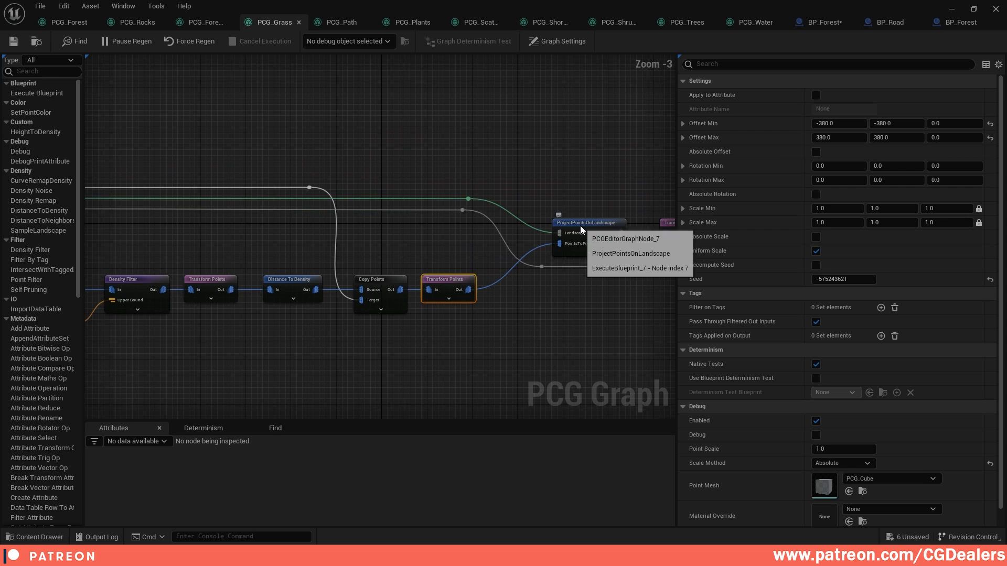
right_click_drag(352, 176, 526, 185)
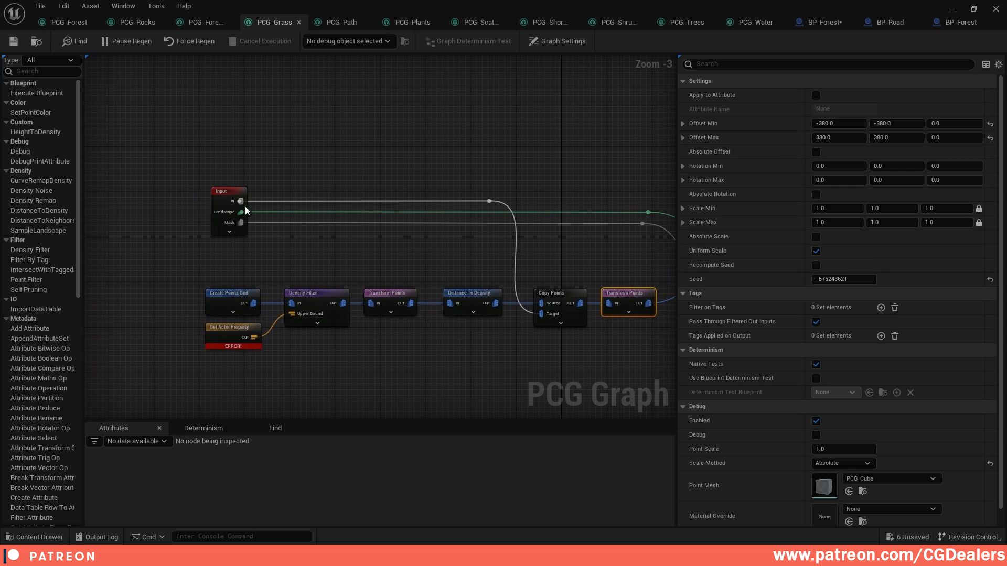
Examine the settings of the ProjectPointsOnLandscape, following Transform Points, and Difference nodes in the PCG_Grass graph
scroll(471, 220, "up", 2)
left_click(431, 215)
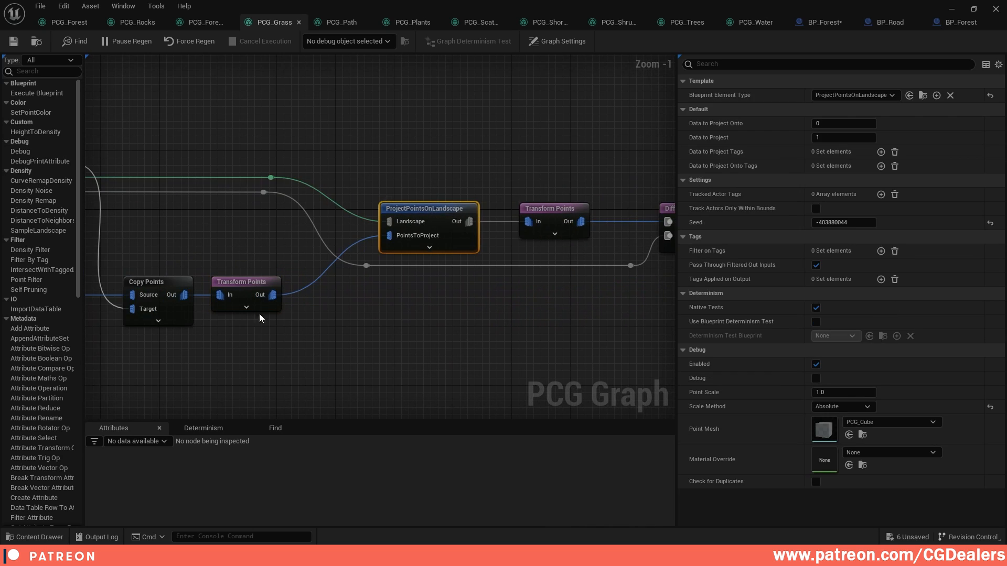
right_click_drag(589, 261, 415, 294)
left_click(381, 241)
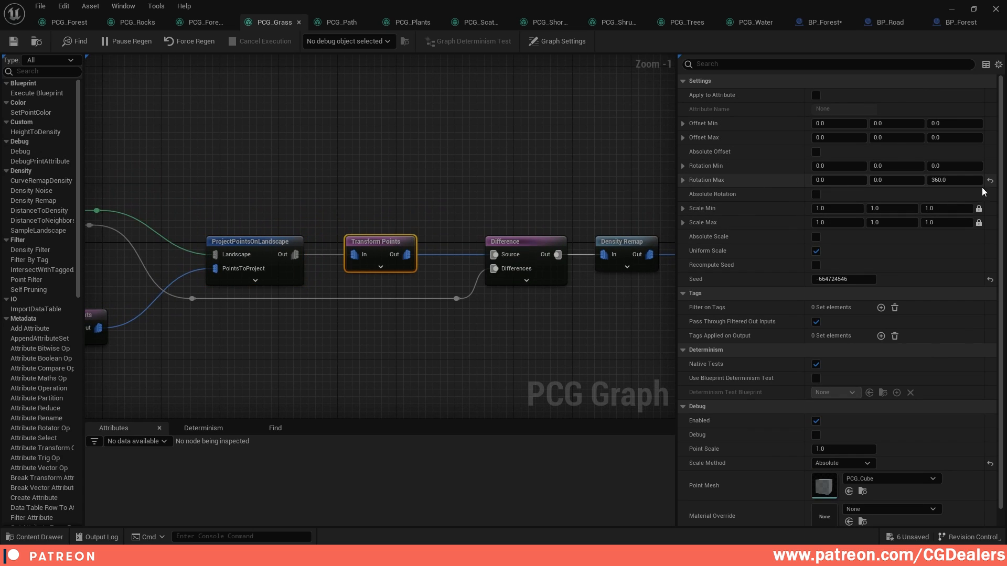
right_click_drag(516, 244, 434, 237)
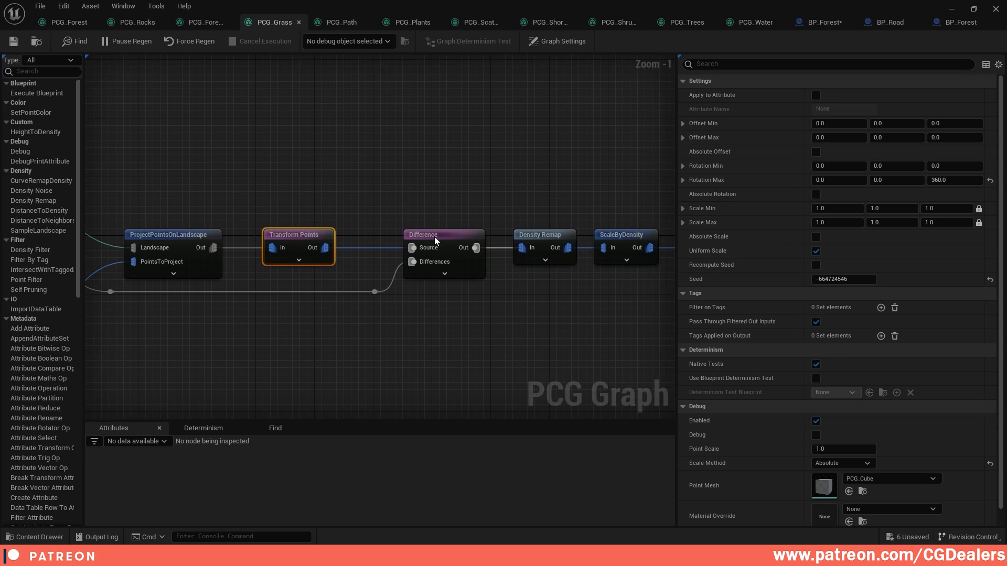
left_click(435, 238)
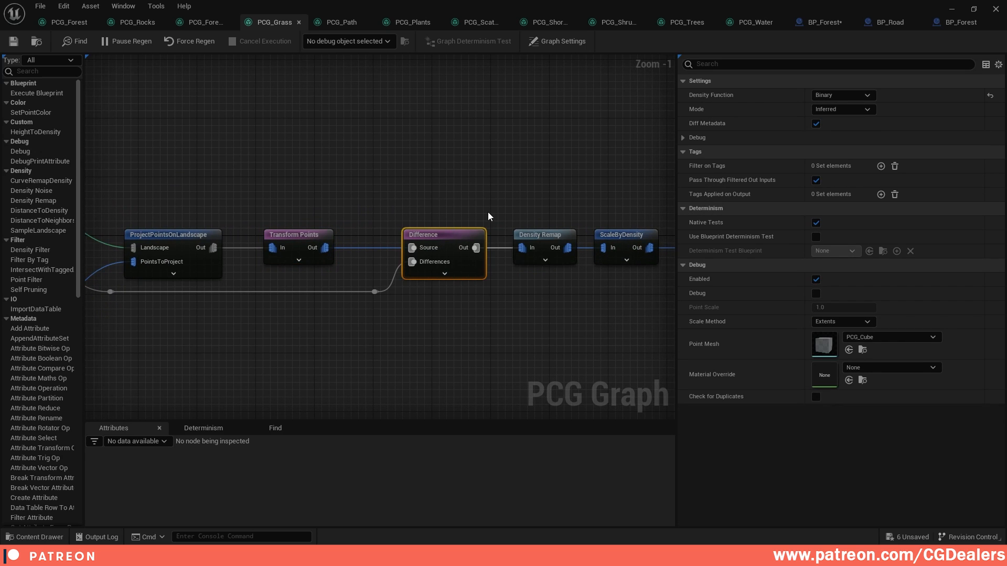
right_click_drag(466, 205, 619, 204)
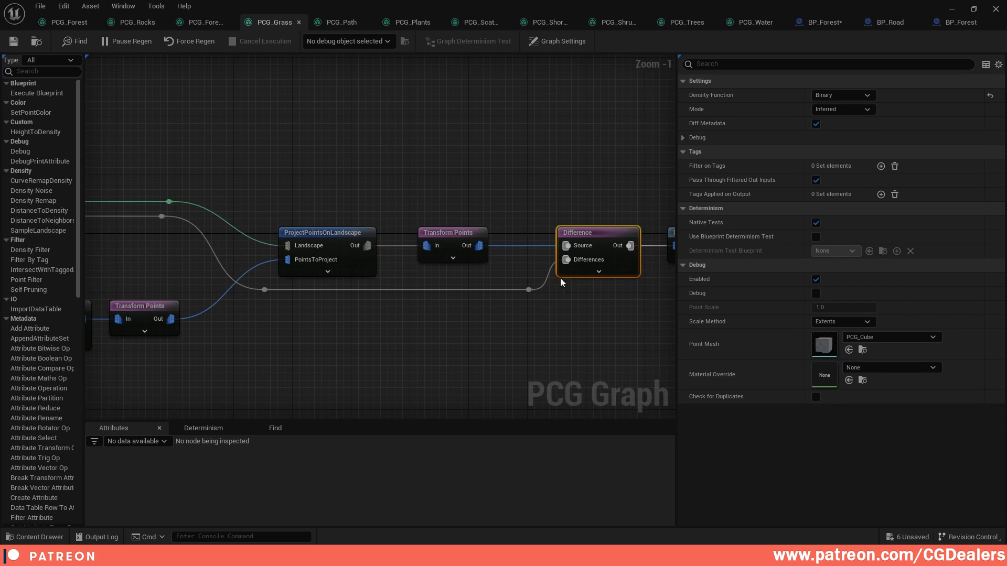
Trace the mask connection back to the PCG_Grass Input node and inspect its custom pin's settings
right_click_drag(283, 163, 672, 176)
right_click_drag(326, 145, 476, 147)
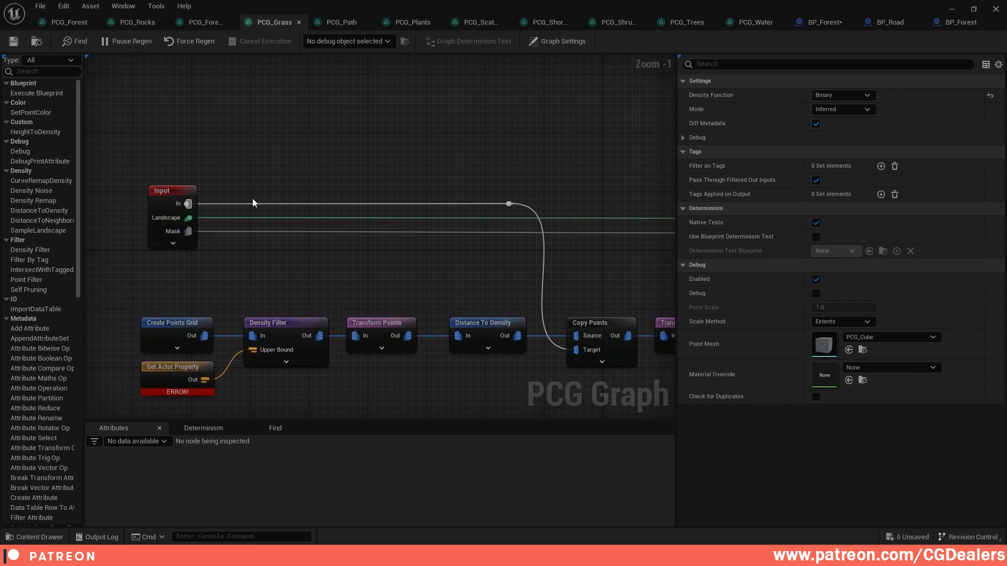
right_click_drag(469, 184, 221, 144)
right_click_drag(510, 161, 666, 163)
right_click_drag(330, 130, 495, 146)
left_click(245, 170)
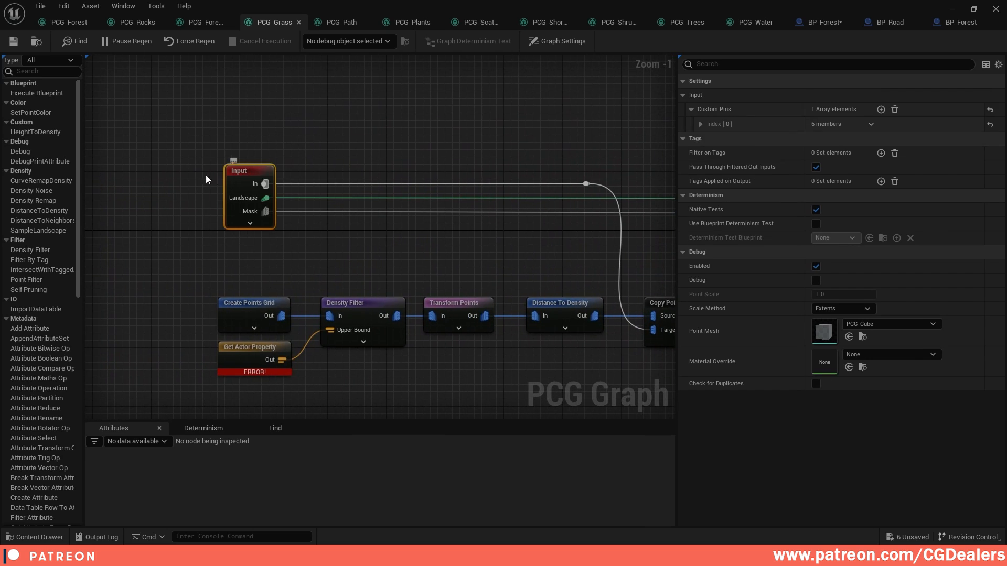
left_click(701, 125)
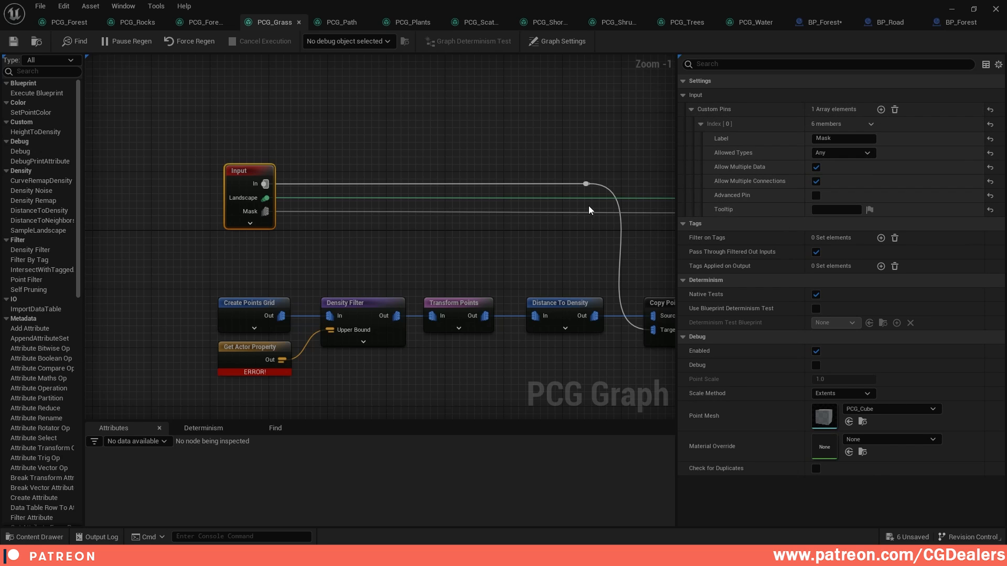
Follow the grass graph onward and review the settings of its Difference, ScaleByDensity and Self Pruning nodes
right_click_drag(575, 244, 89, 229)
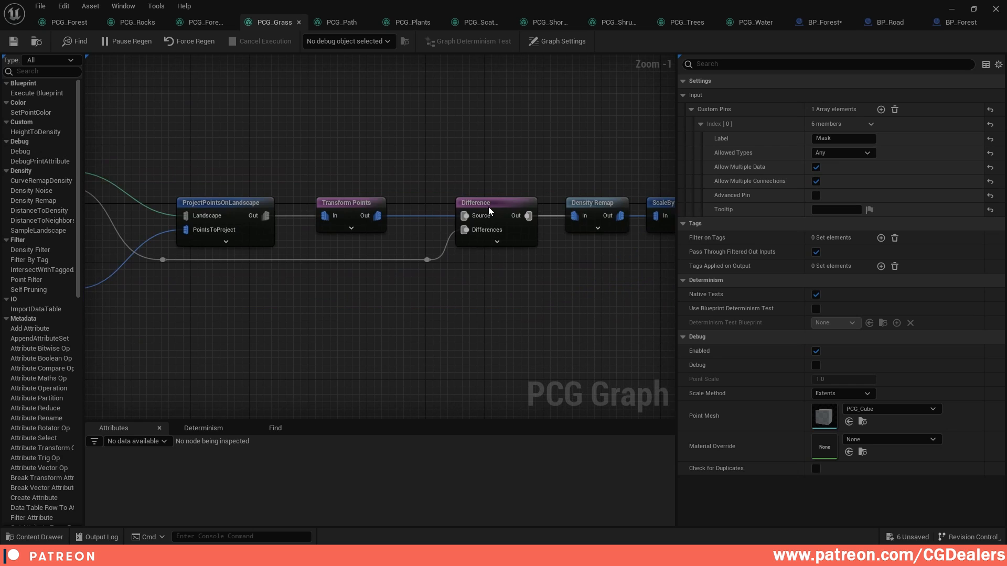
left_click(489, 207)
right_click_drag(295, 240, 313, 241)
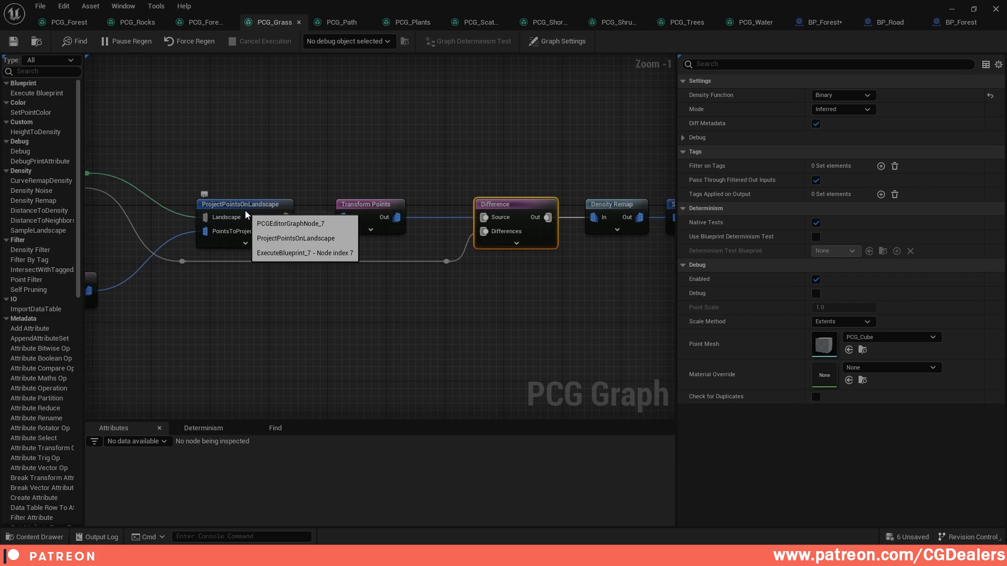
right_click_drag(274, 253, 229, 257)
right_click_drag(582, 302, 322, 329)
left_click(404, 236)
right_click_drag(499, 294, 345, 278)
left_click(401, 238)
left_click(426, 247)
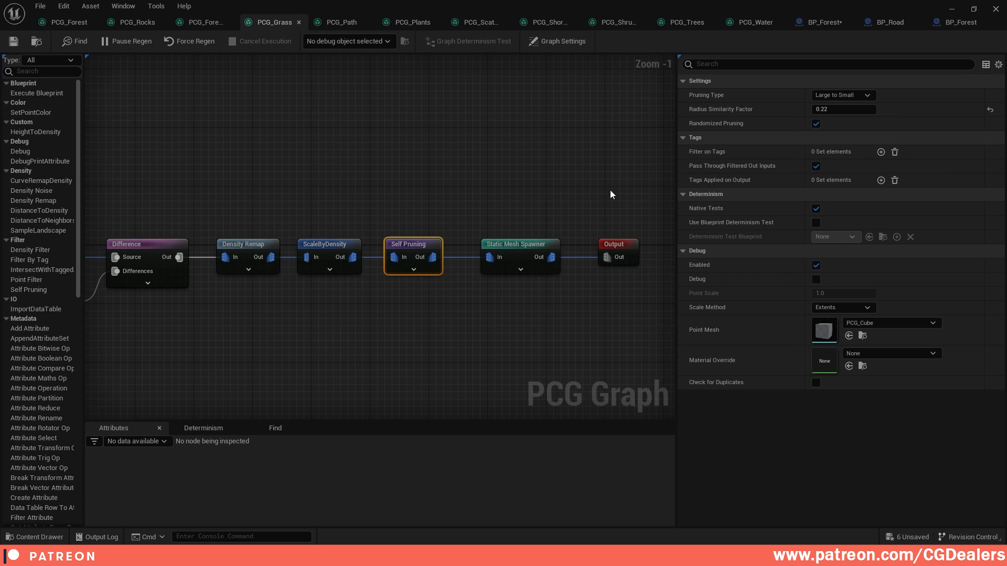
Inspect the mesh entry descriptor of the grass graph's Static Mesh Spawner, then check the Output node
right_click_drag(495, 225, 442, 224)
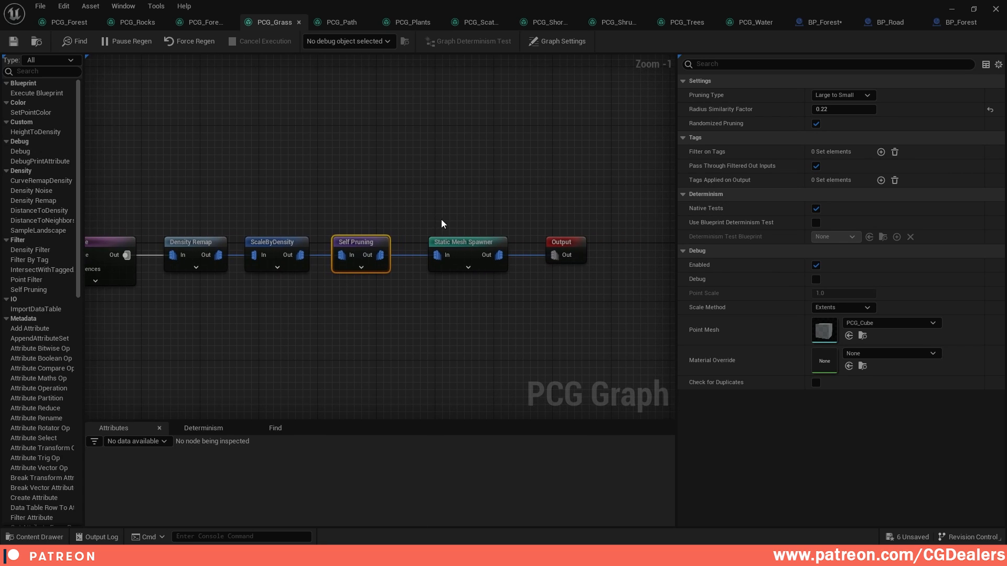
left_click(461, 256)
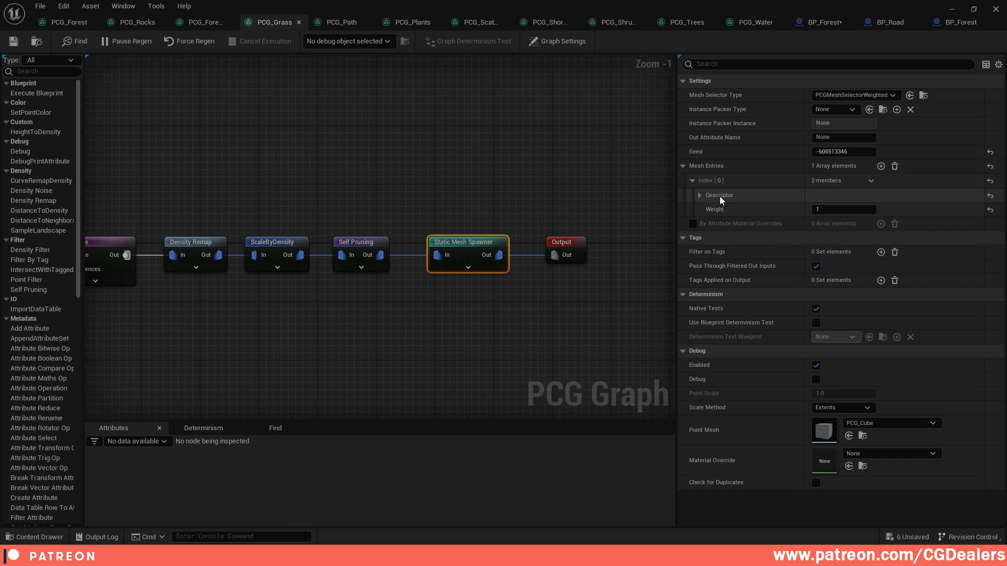
left_click(699, 195)
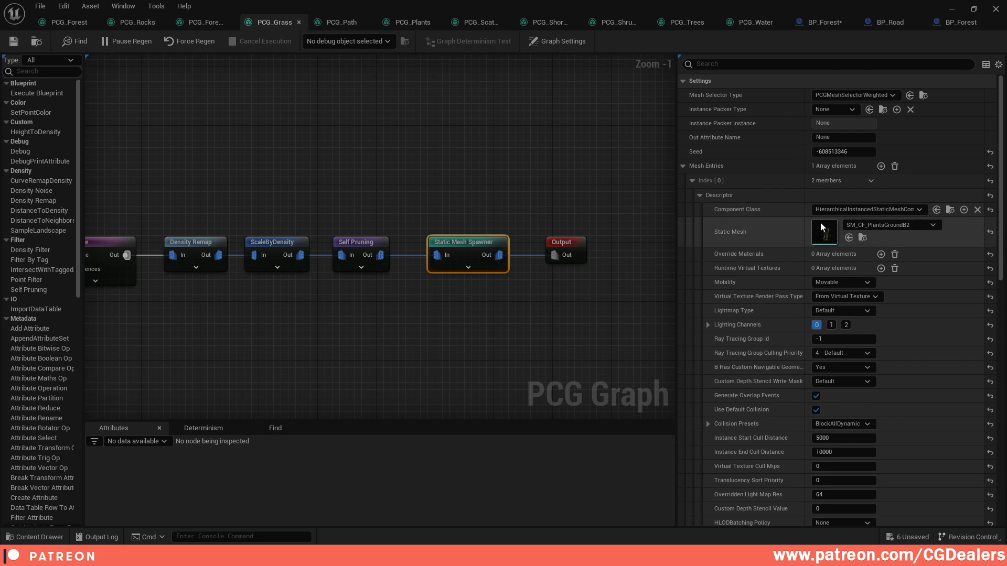
left_click(699, 195)
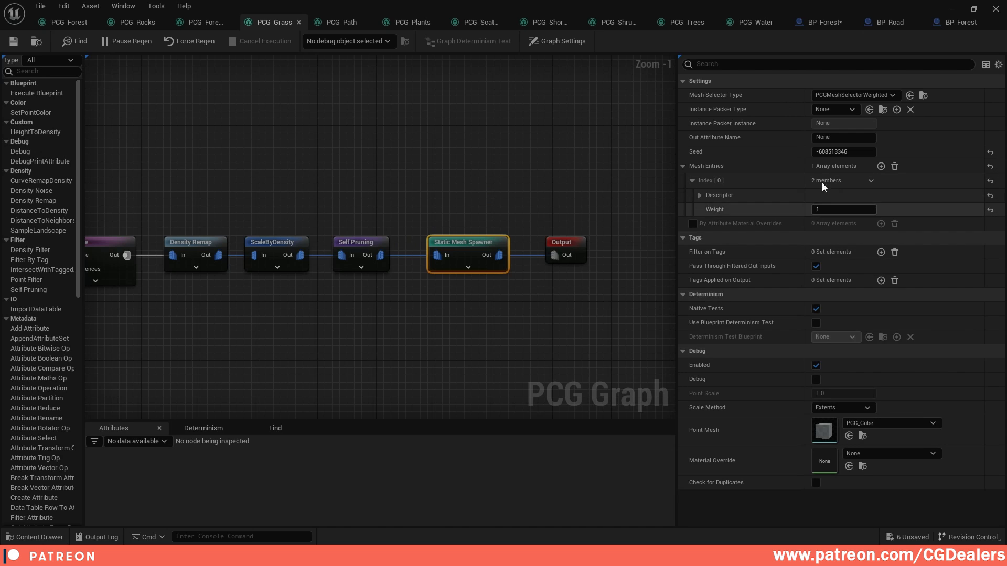
left_click(569, 247)
Close the PCG_Grass graph and bring up the PCG_Scatter graph
scroll(479, 231, "down", 5)
right_click_drag(242, 187, 303, 181)
scroll(303, 182, "up", 2)
left_click(298, 22)
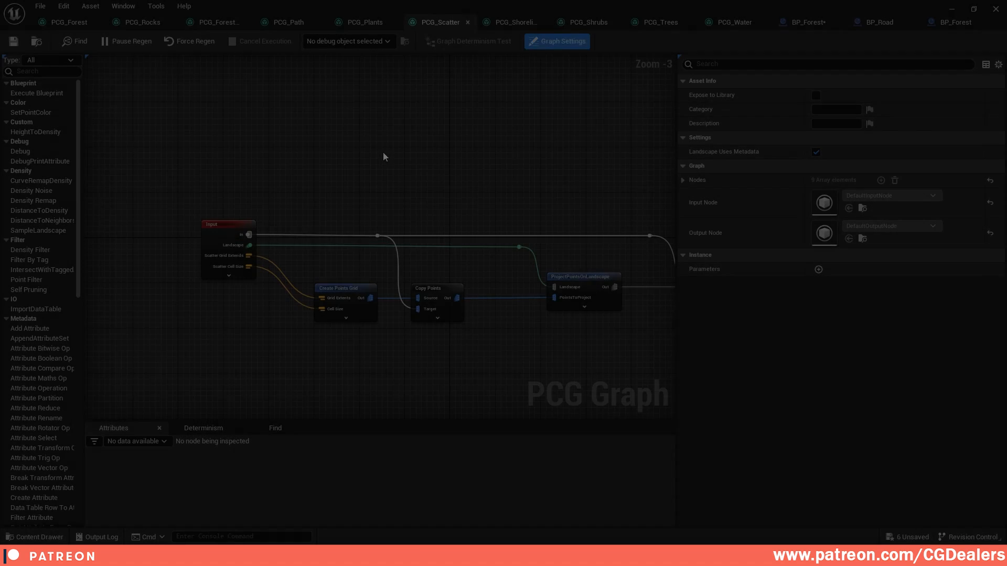
Inspect the Input node of PCG_Scatter and the settings of its first custom pin
right_click_drag(336, 198, 344, 146)
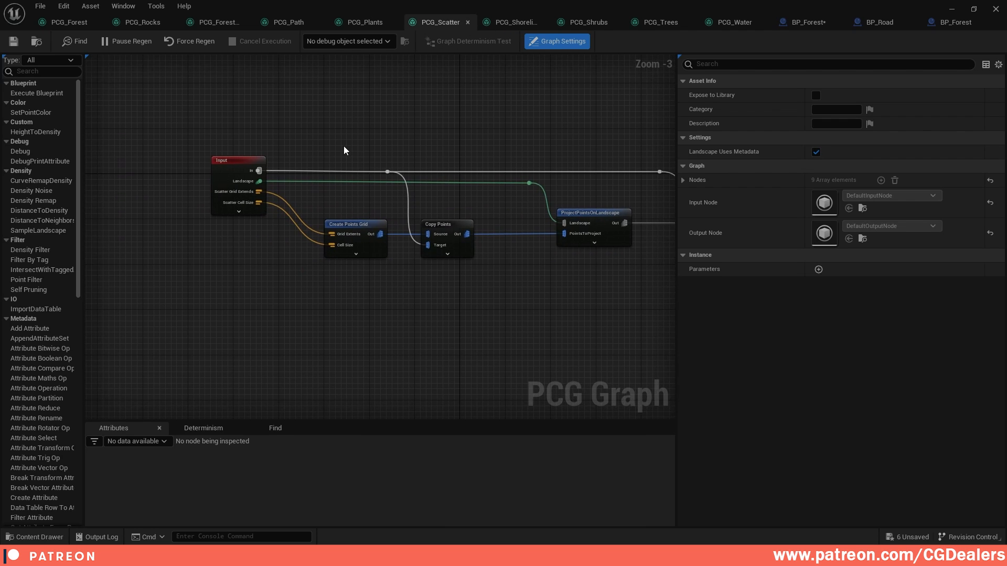
scroll(300, 175, "up", 2)
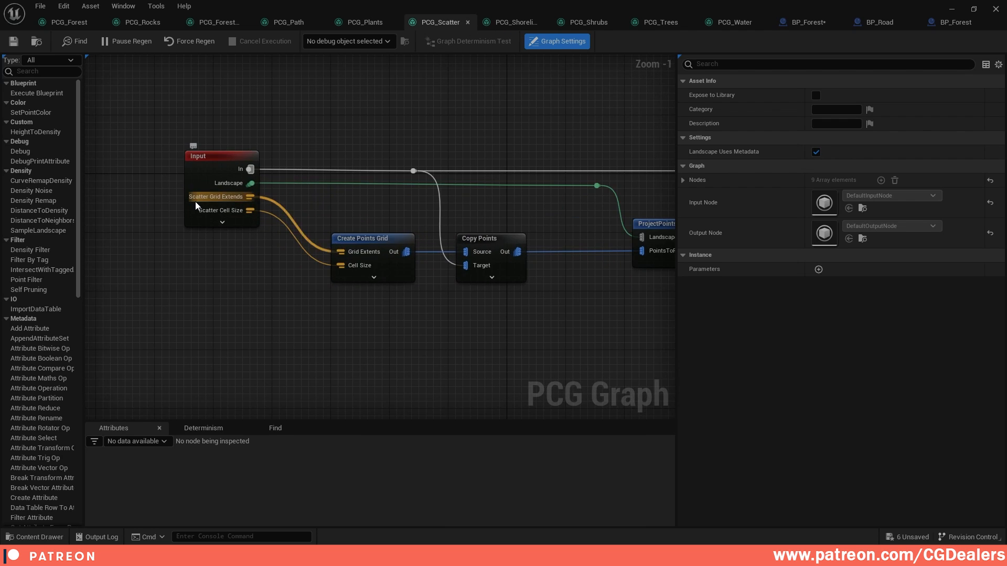
left_click(227, 161)
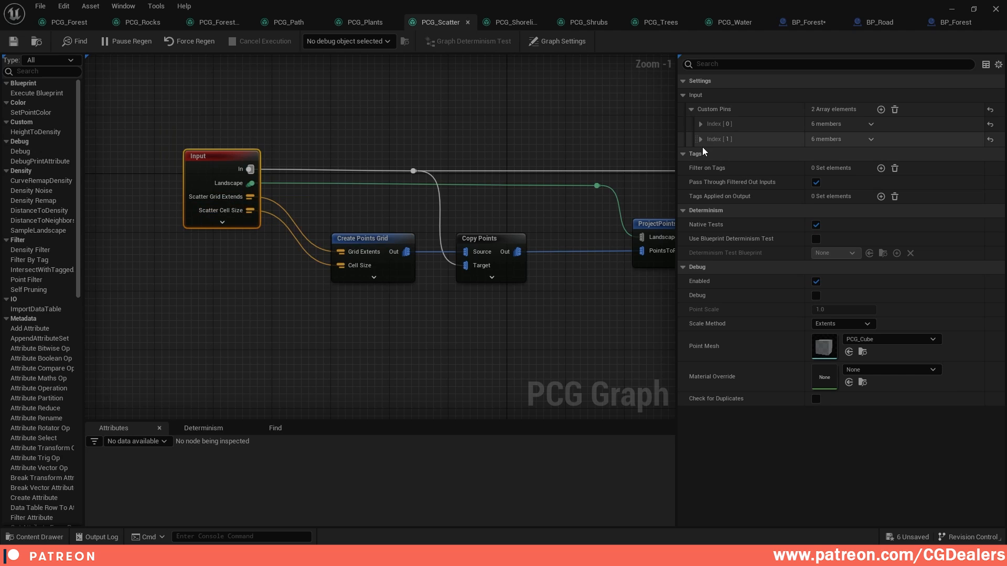
left_click(700, 124)
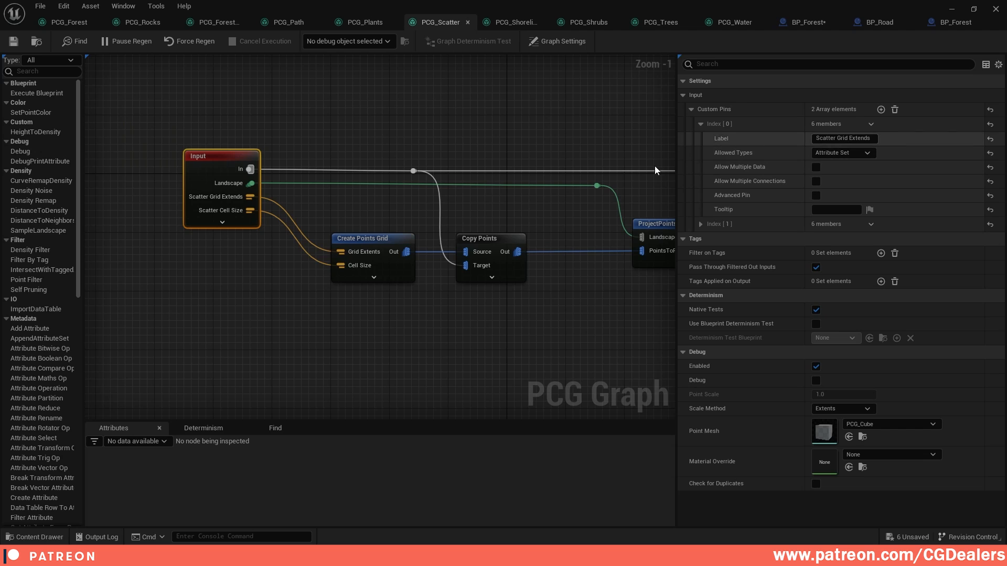
Examine the Create Points Grid, Copy Points and ProjectPointsOnLandscape node settings in the scatter graph
right_click_drag(374, 239, 336, 220)
left_click(337, 219)
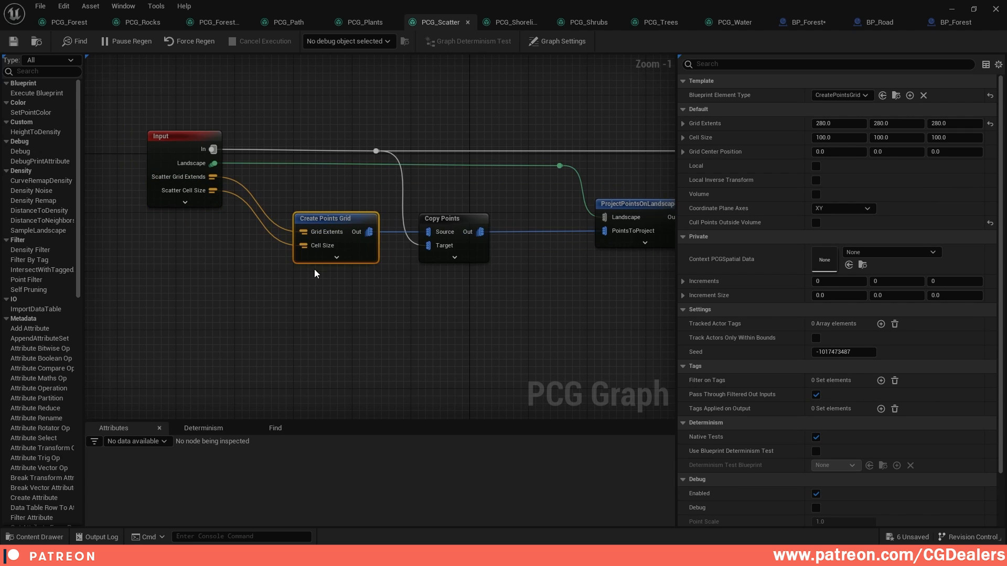
right_click_drag(386, 292, 378, 317)
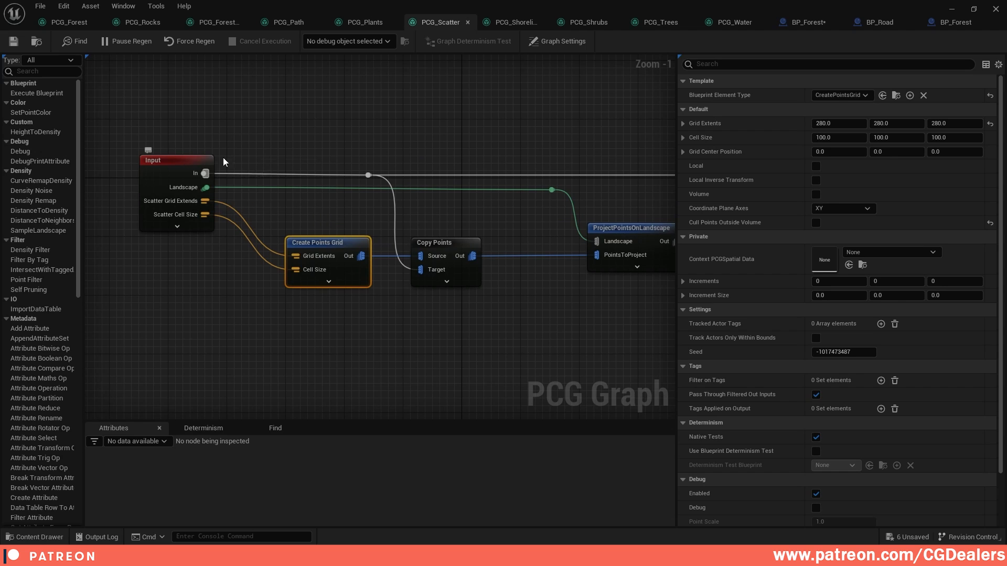
right_click_drag(438, 218, 440, 198)
left_click(436, 220)
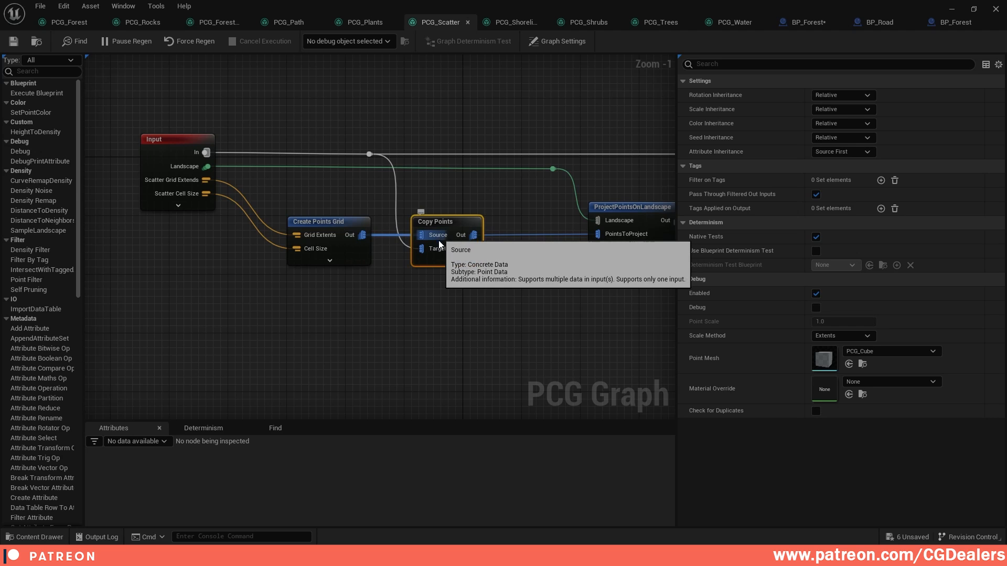
right_click_drag(591, 252, 551, 262)
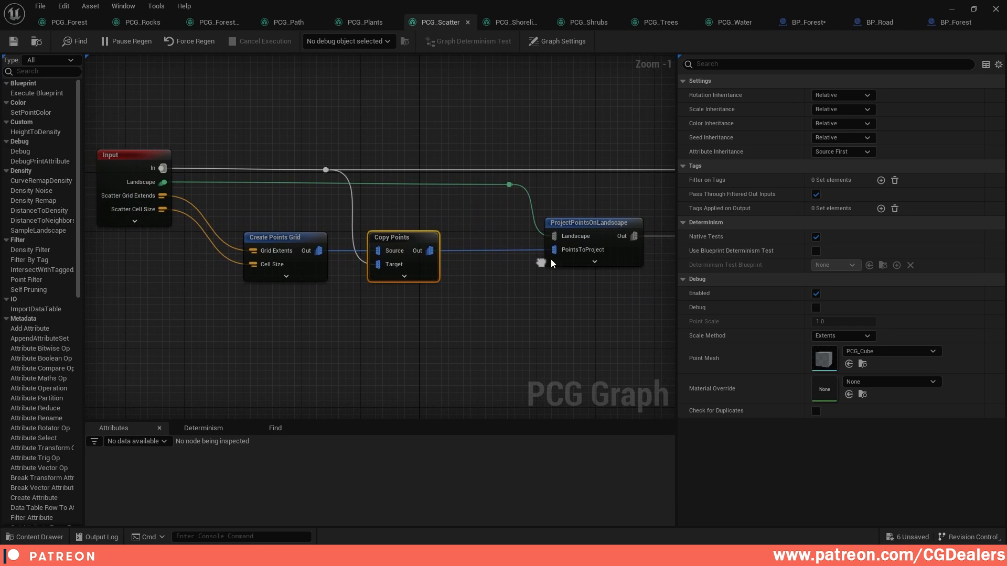
left_click(609, 223)
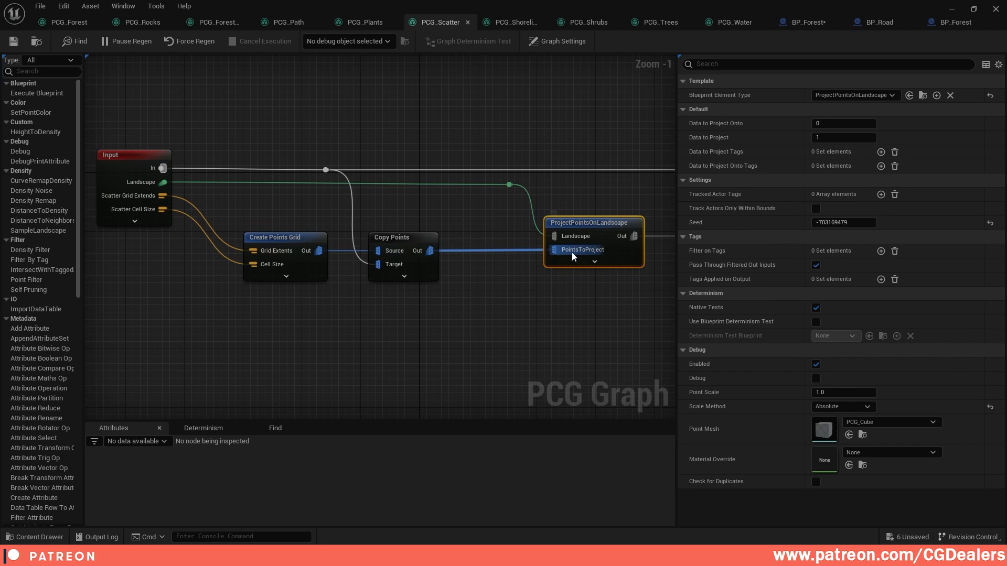
Review the Distance node's settings and trace its source and target connections back through the scatter graph
right_click_drag(610, 271, 315, 268)
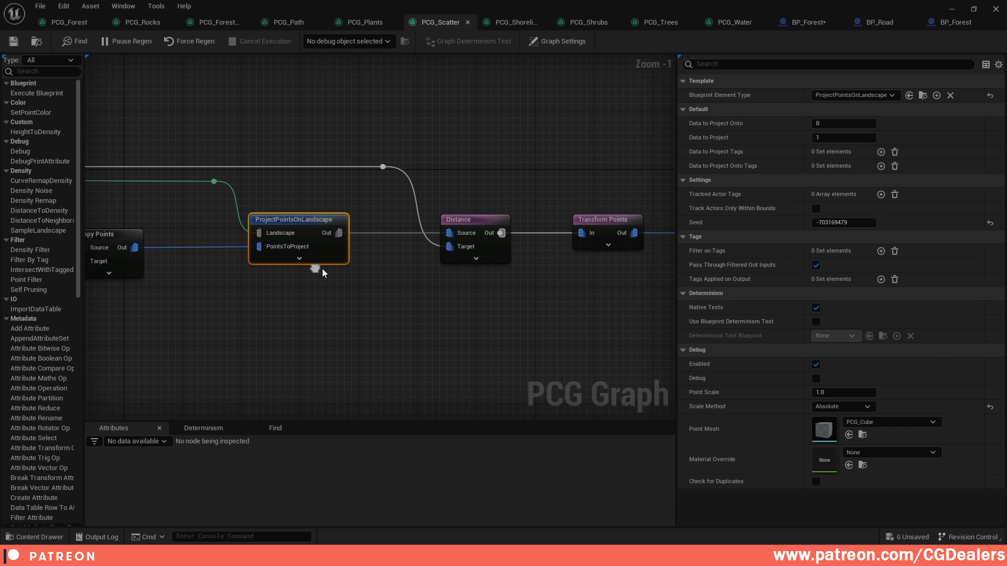
left_click(468, 225)
right_click_drag(487, 300, 854, 318)
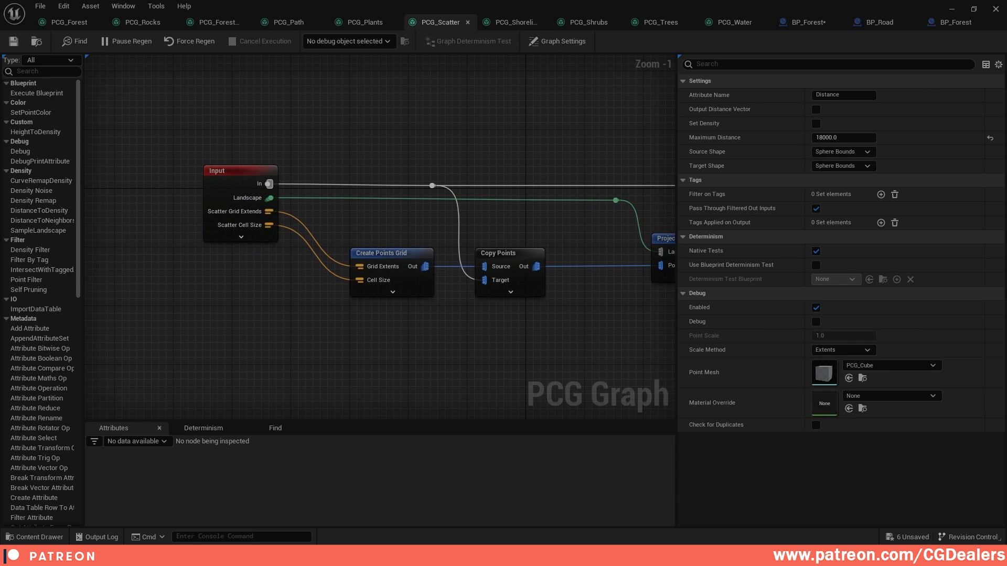
right_click_drag(518, 160, 145, 138)
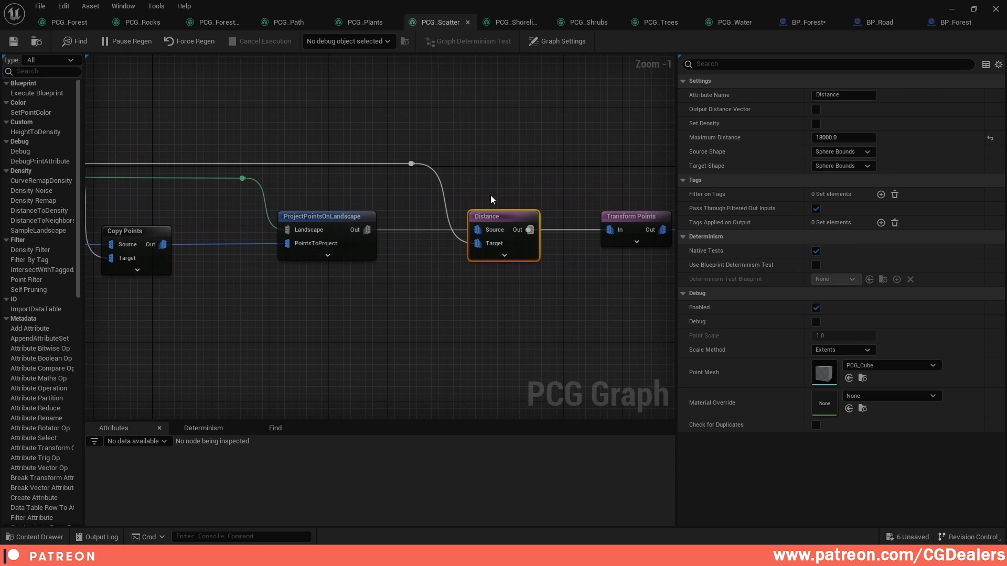
right_click_drag(413, 274, 488, 278)
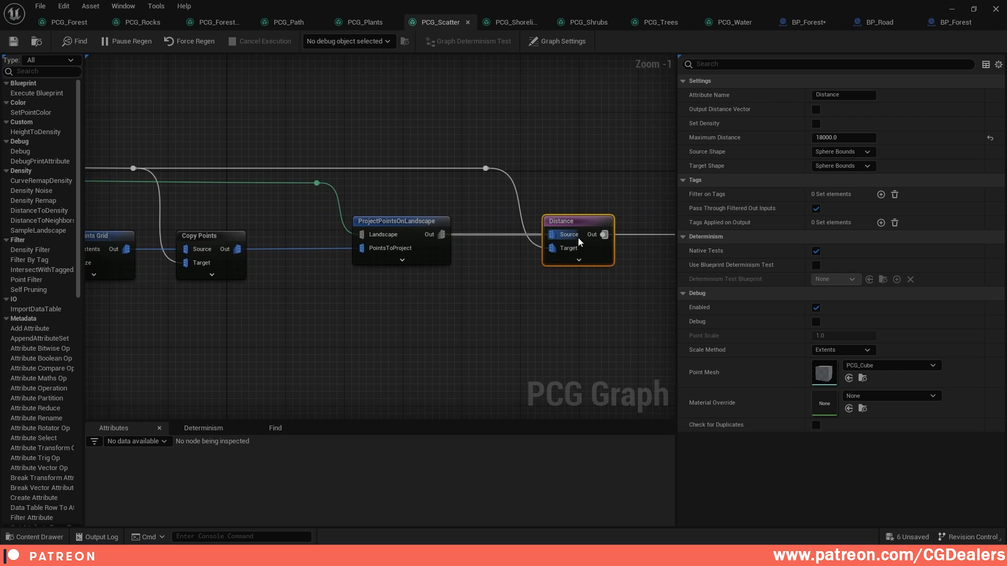
right_click_drag(548, 244, 359, 243)
Review the settings of the scatter graph's Transform Points, ScaleByDensity and Output nodes
left_click(507, 217)
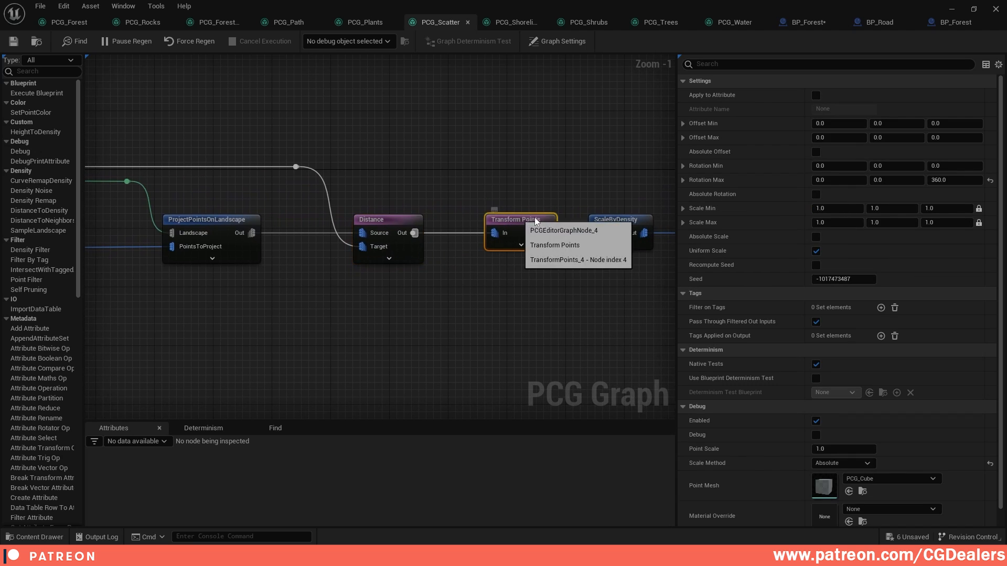
right_click_drag(549, 263, 476, 216)
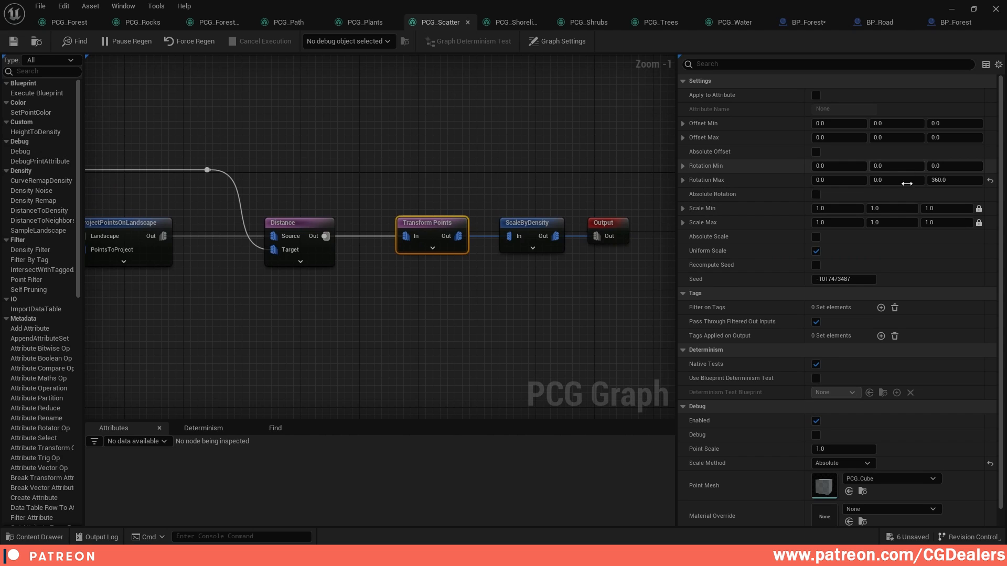
left_click(539, 222)
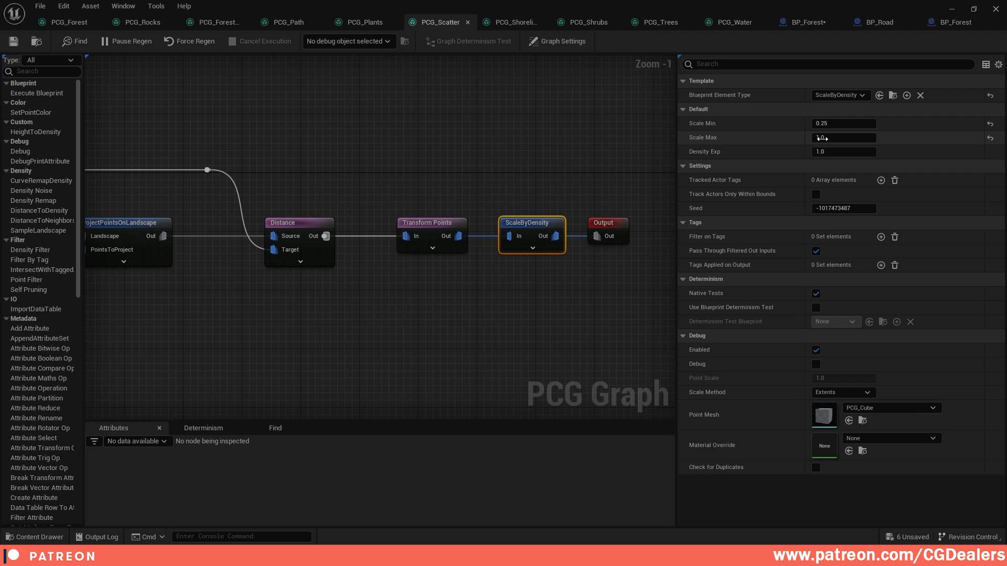
left_click(603, 222)
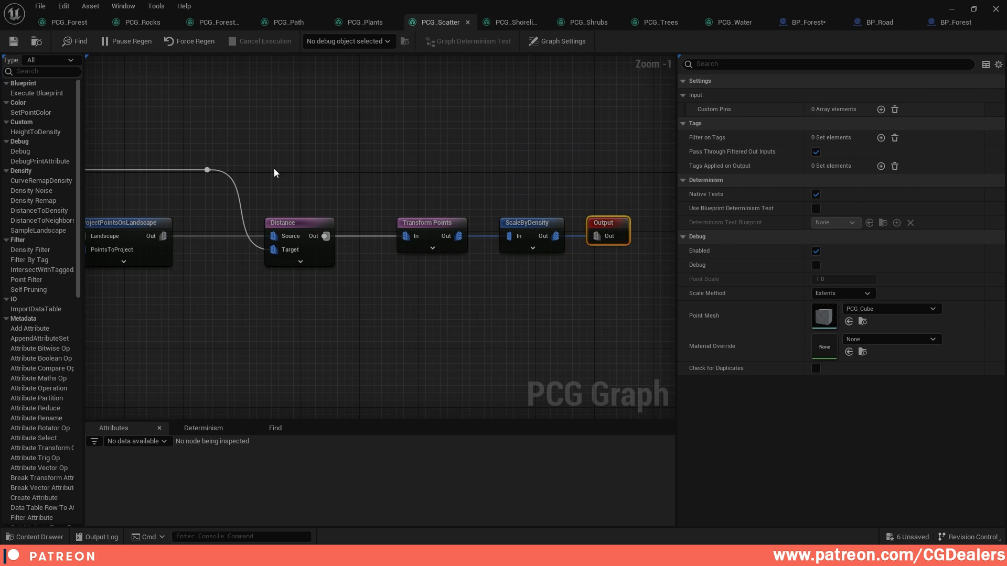
Return to the scatter graph's Input node and recheck the Scatter Grid Extends pin's settings
right_click_drag(246, 175, 521, 164)
right_click_drag(153, 158, 499, 135)
left_click(312, 157)
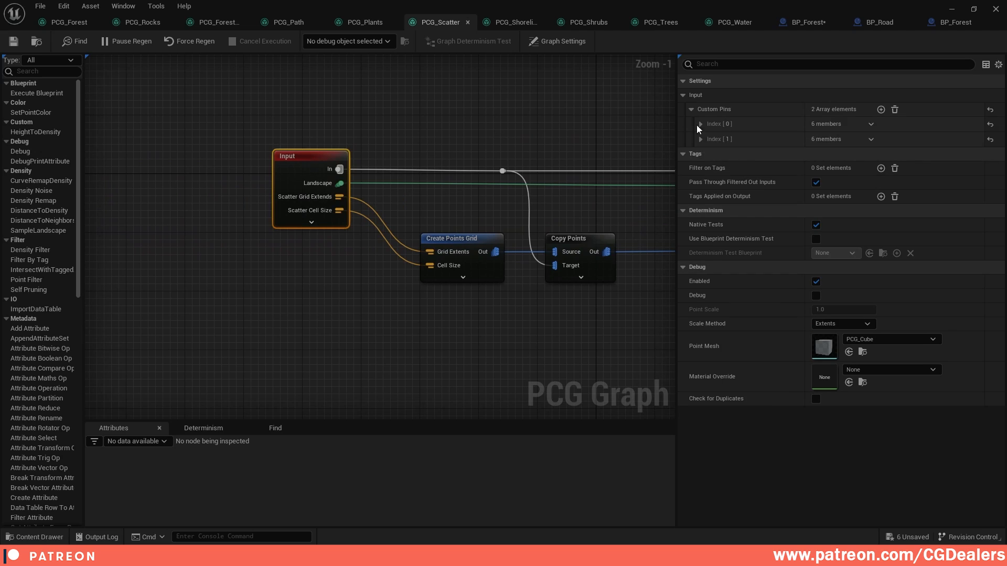
left_click(701, 124)
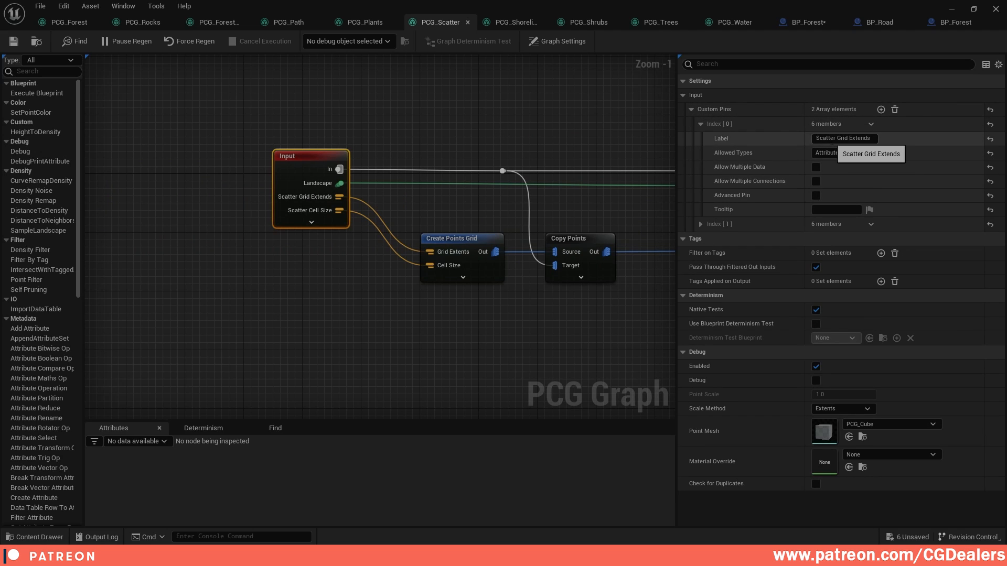
Close the scatter graph and examine the NormalToDensity node's settings in the PCG_Plants graph
left_click(467, 22)
scroll(207, 179, "up", 4)
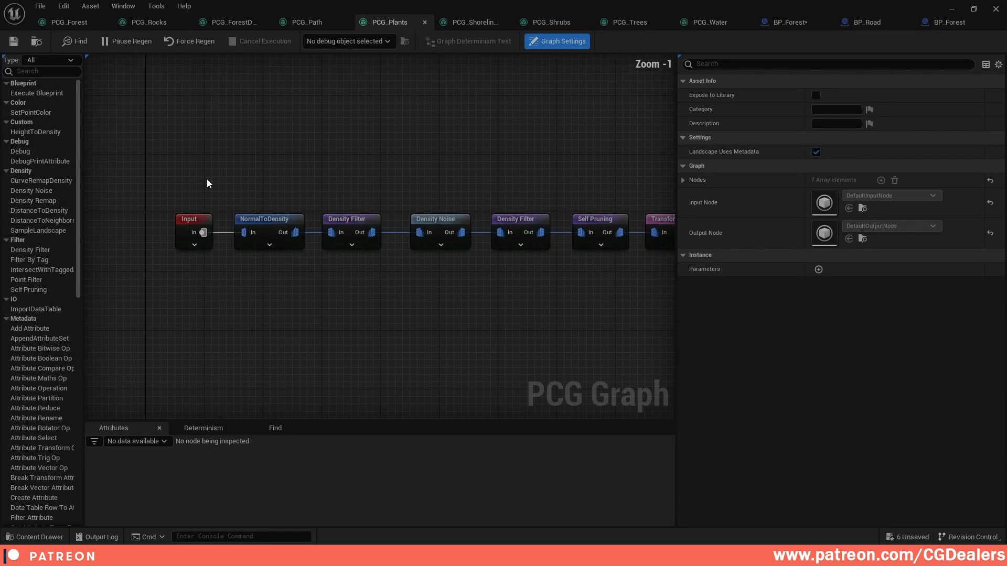
left_click(243, 207)
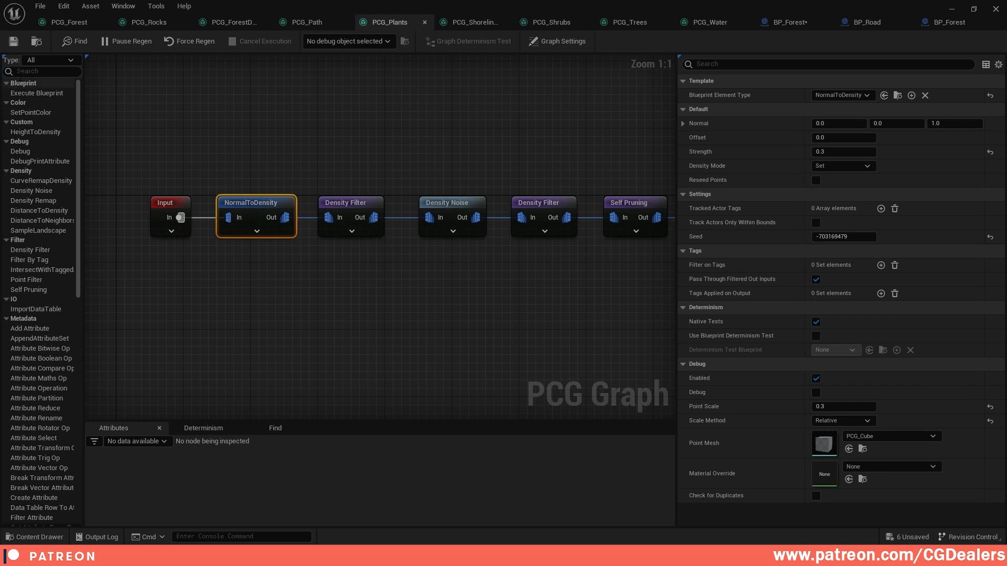
Try a temporary Execute Blueprint node in the plants graph, searching its Blueprint Element Type for "normal", and delete the node
left_click_drag(37, 93, 251, 131)
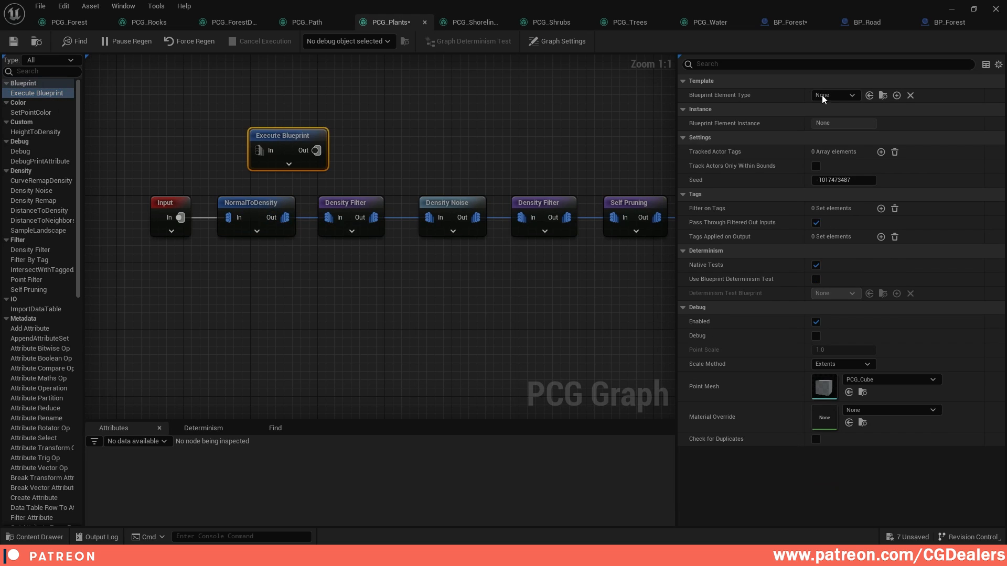
left_click(852, 95)
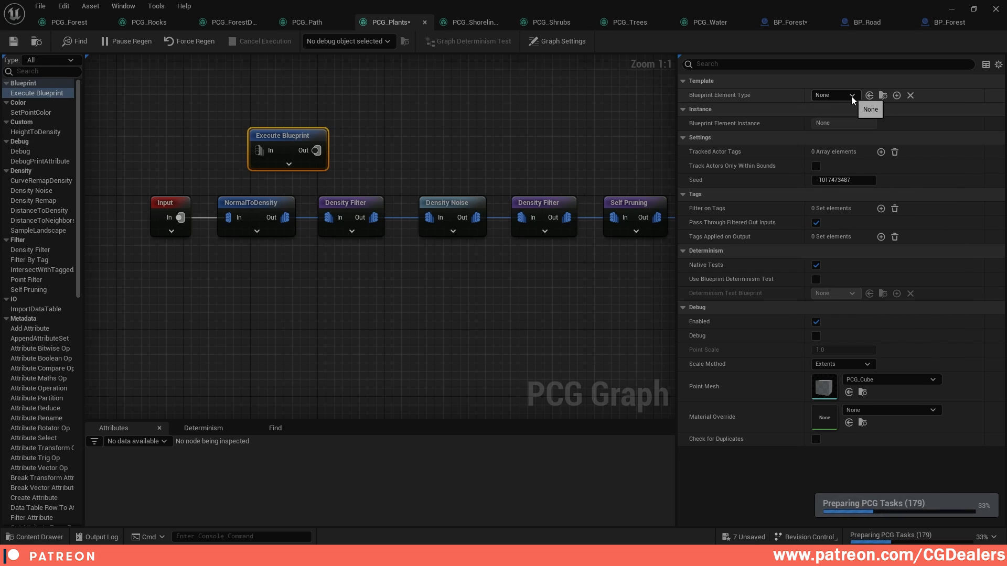
type("normal")
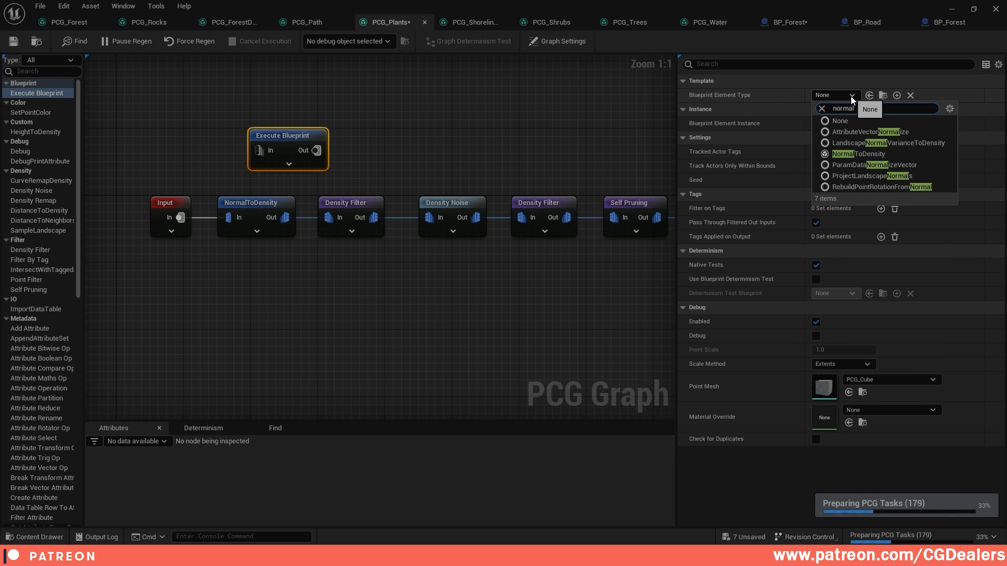
left_click(281, 137)
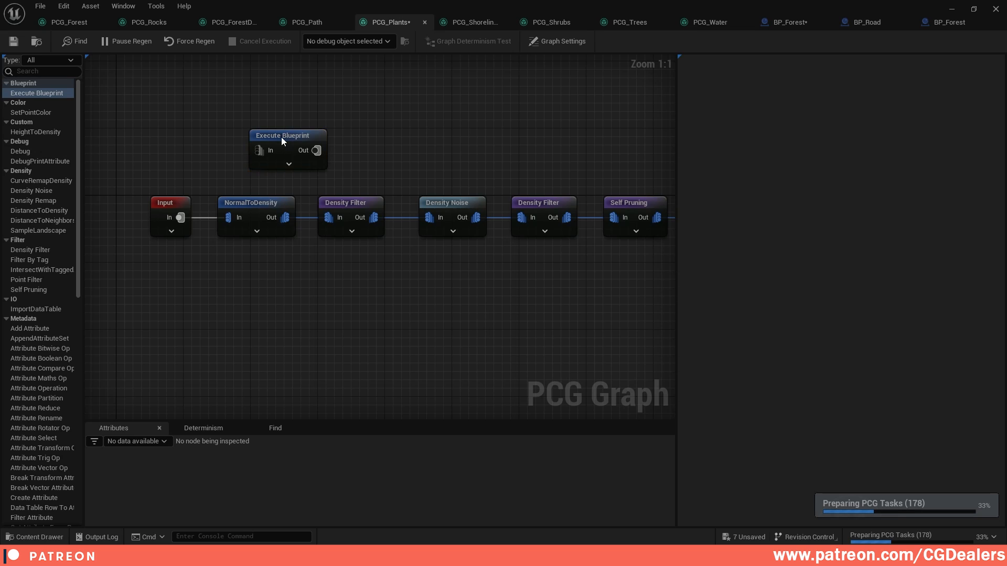
key("Delete")
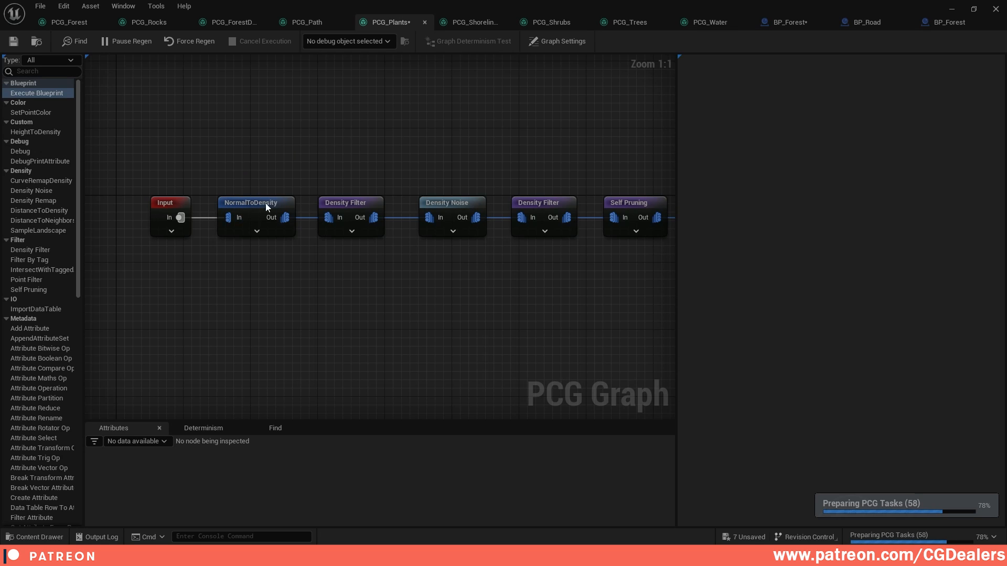
Review the plants graph's NormalToDensity, Density Noise and two Density Filter node settings
left_click(250, 207)
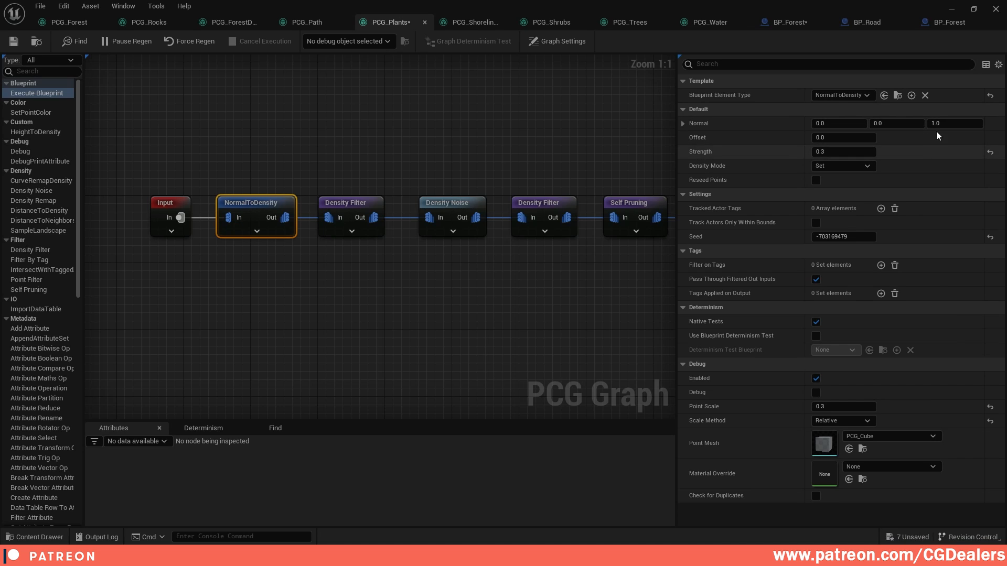
left_click(364, 210)
right_click_drag(476, 274, 401, 285)
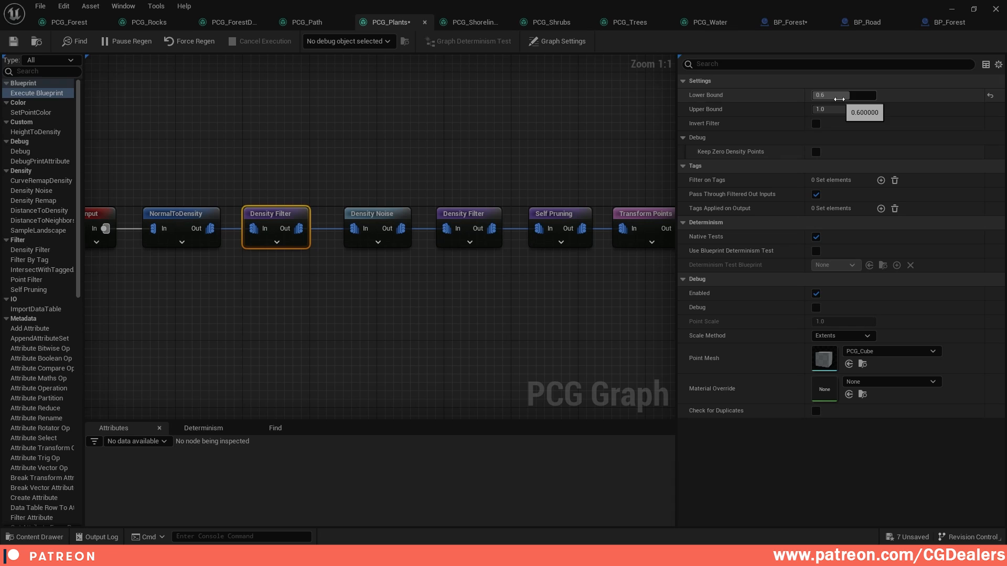
left_click(373, 215)
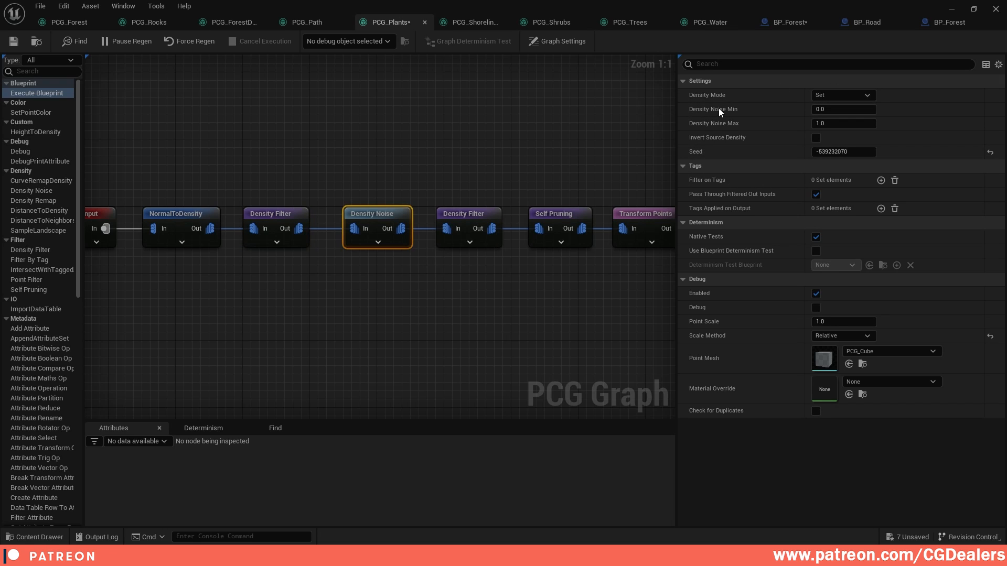
right_click_drag(515, 176, 411, 171)
left_click(376, 212)
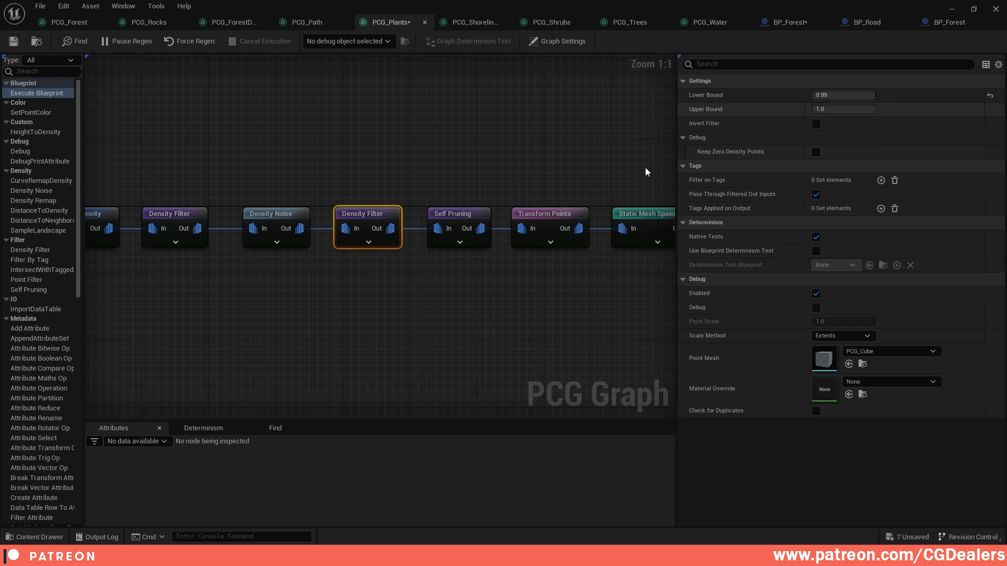
Review the plants graph's Self Pruning and Transform Points settings and the Static Mesh Spawner's mesh entry descriptor
right_click_drag(476, 207, 367, 209)
left_click(368, 219)
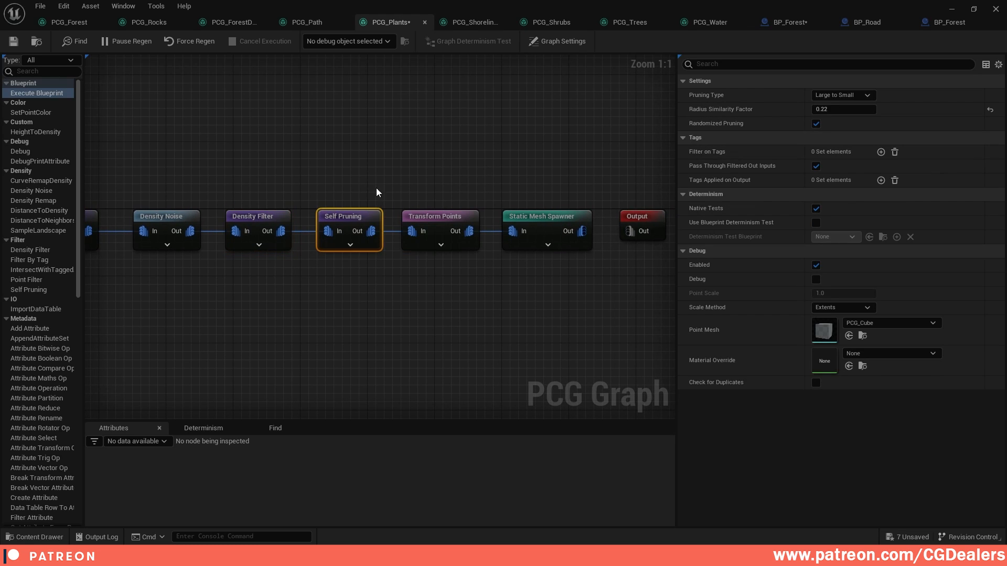
left_click(452, 220)
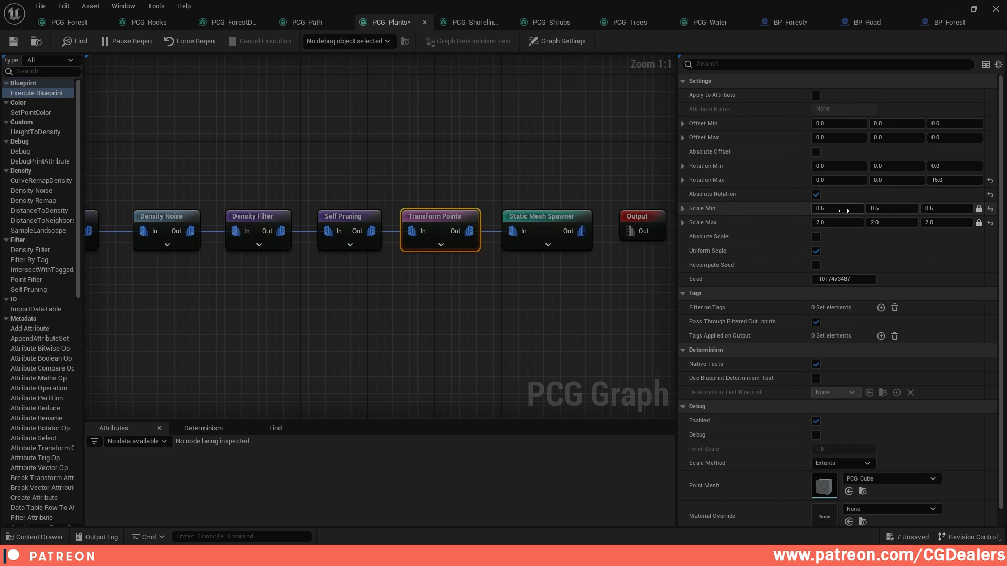
right_click_drag(548, 211, 477, 210)
left_click(477, 210)
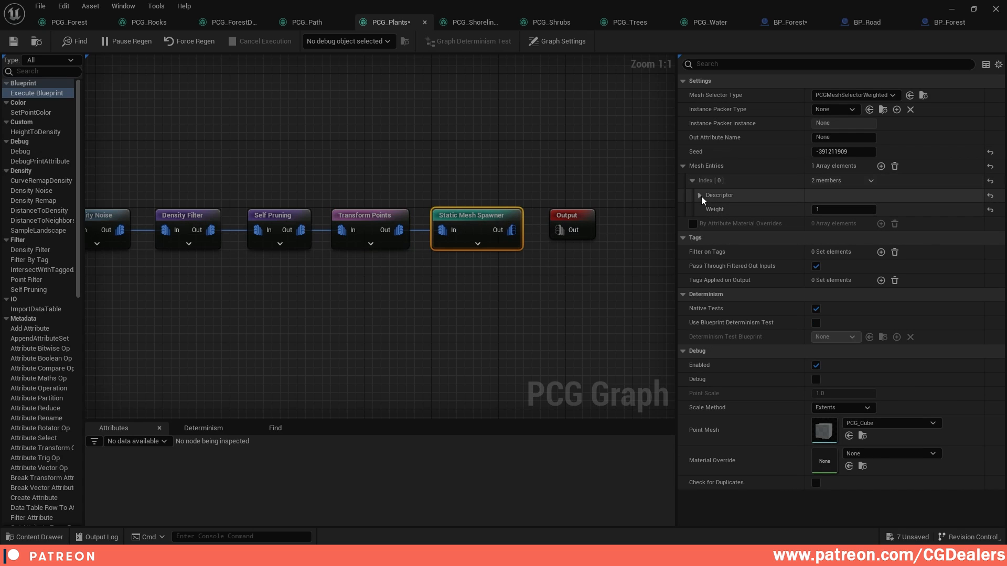
left_click(699, 195)
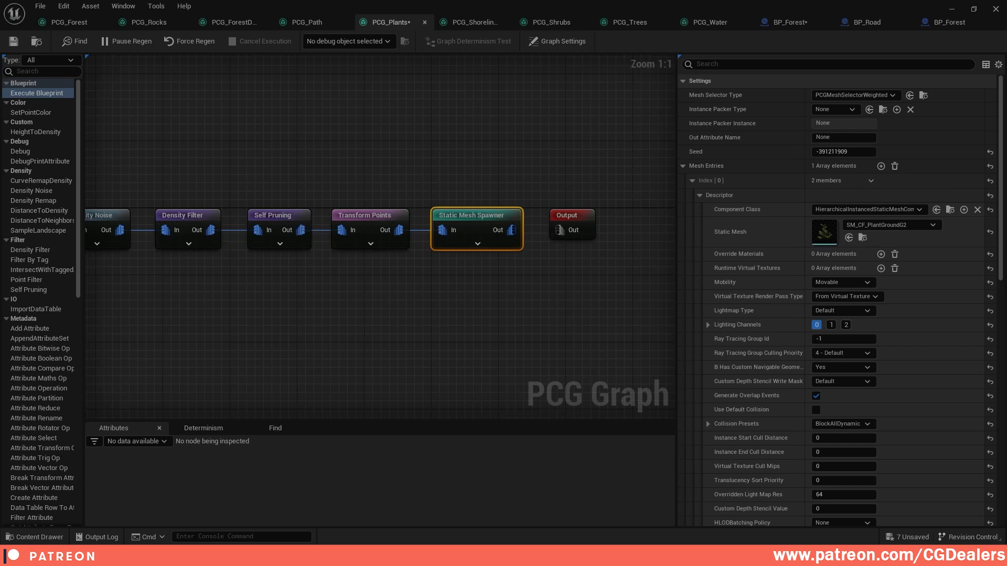
scroll(407, 142, "down", 3)
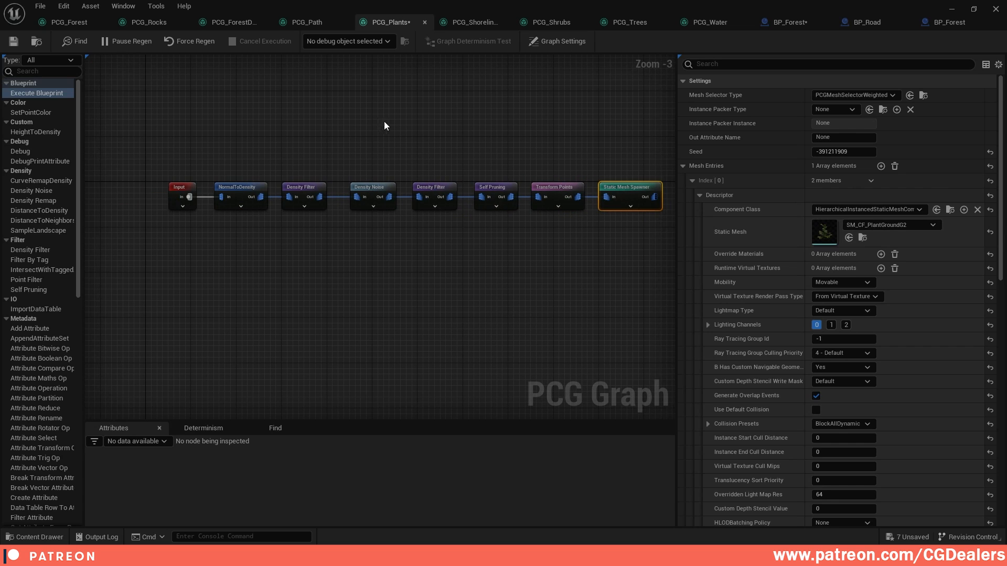
Close the plants graph and examine the Get Actor Property node's settings in the PCG_Shrubs graph
left_click(424, 22)
scroll(168, 180, "up", 1)
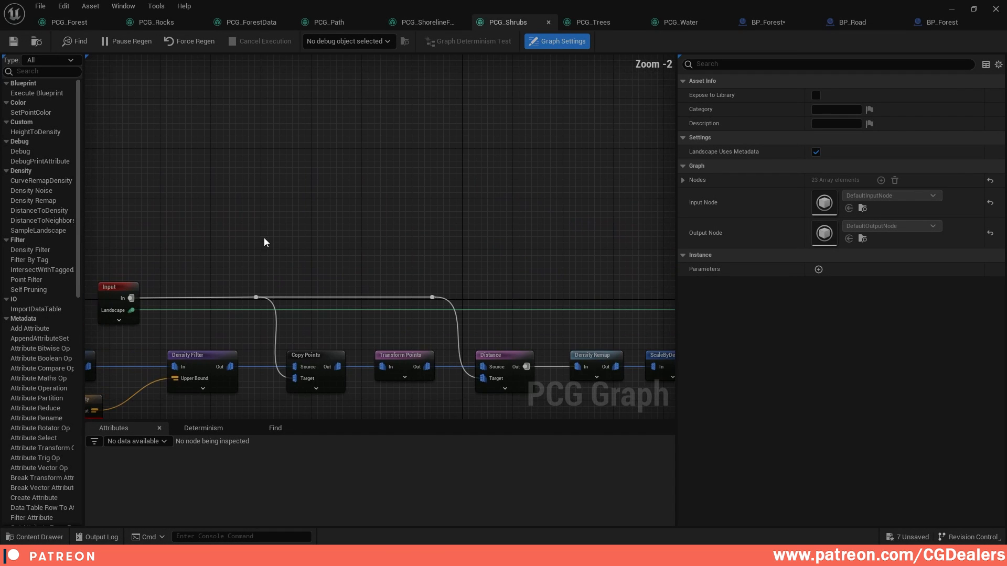
right_click_drag(263, 238, 488, 79)
scroll(406, 140, "up", 2)
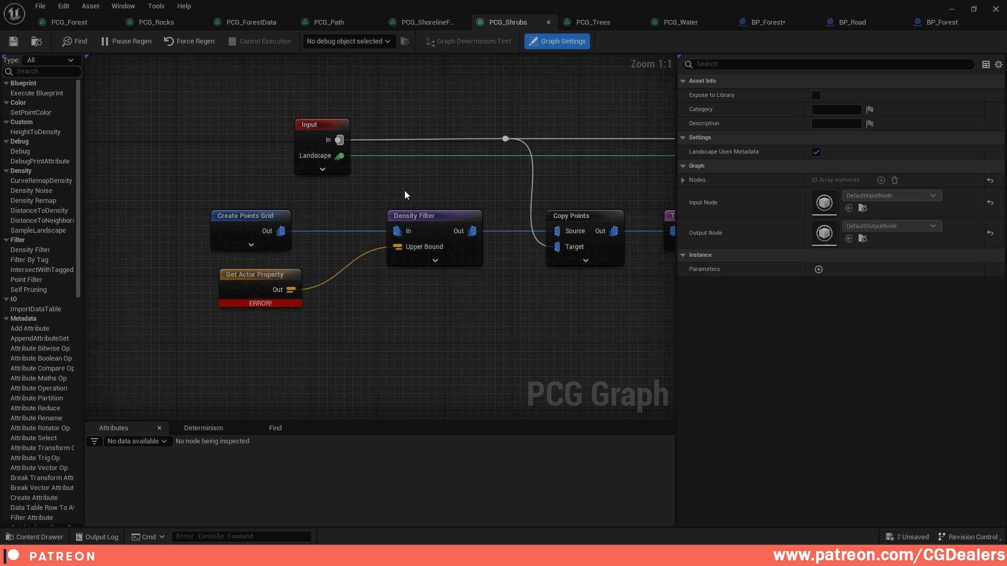
left_click(264, 273)
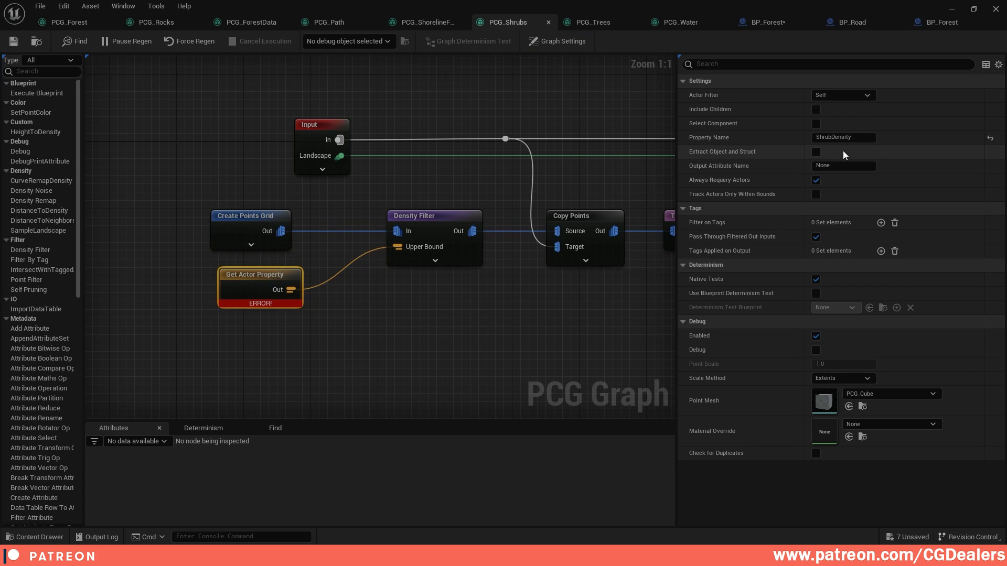
Locate the Select and Set Shrub Density nodes in BP_Forest's Construction Script
left_click(777, 24)
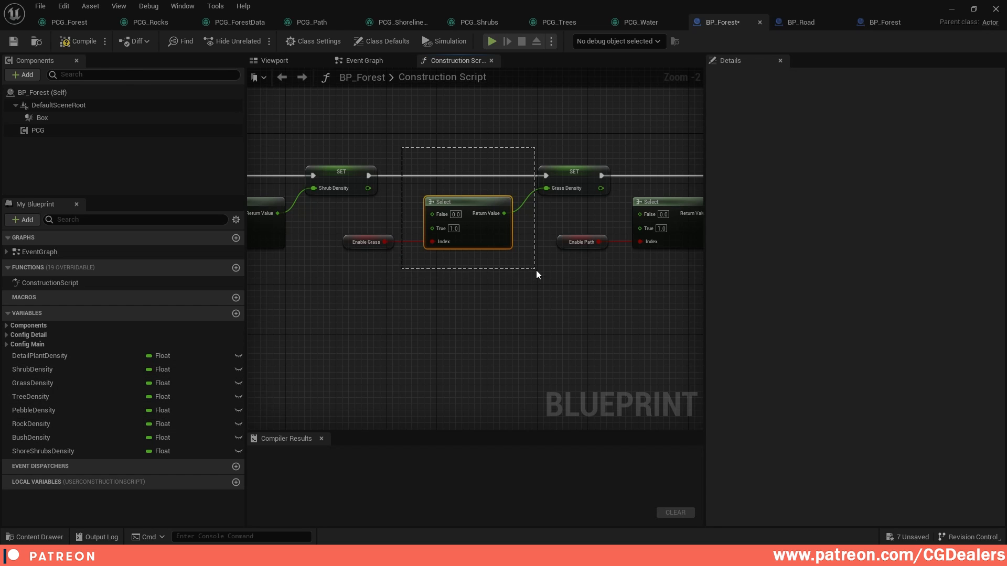
left_click_drag(536, 269, 535, 270)
left_click(530, 286)
right_click_drag(350, 287, 655, 290)
left_click_drag(478, 144, 655, 227)
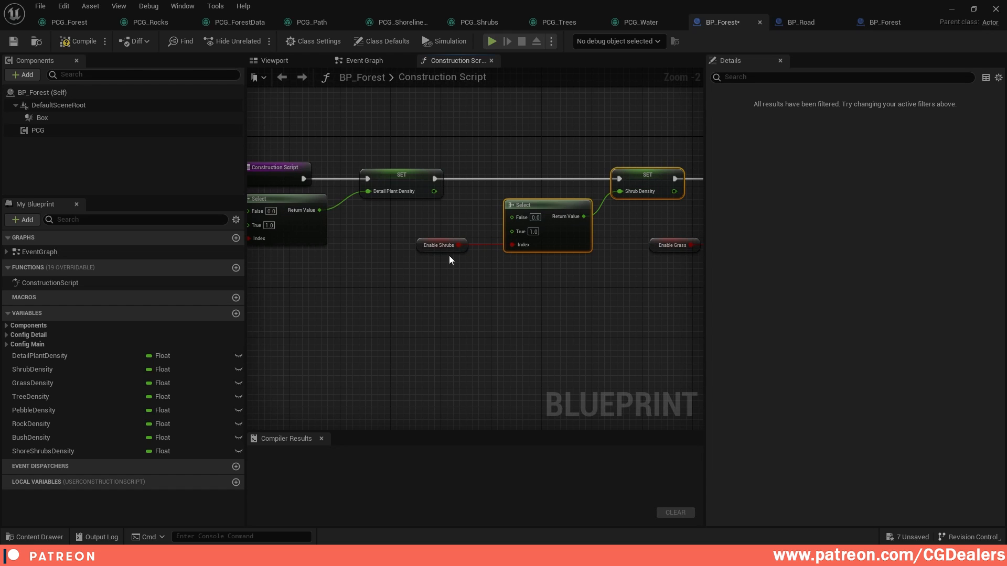
Return to the PCG_Shrubs graph and review its first Density Filter and Transform Points settings
left_click(495, 22)
left_click(440, 227)
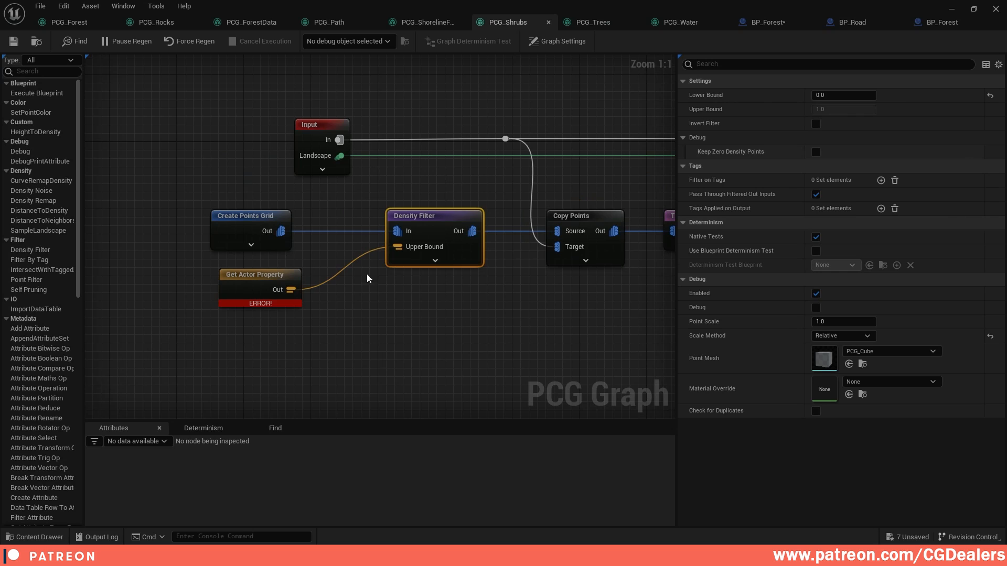
right_click_drag(507, 226, 427, 250)
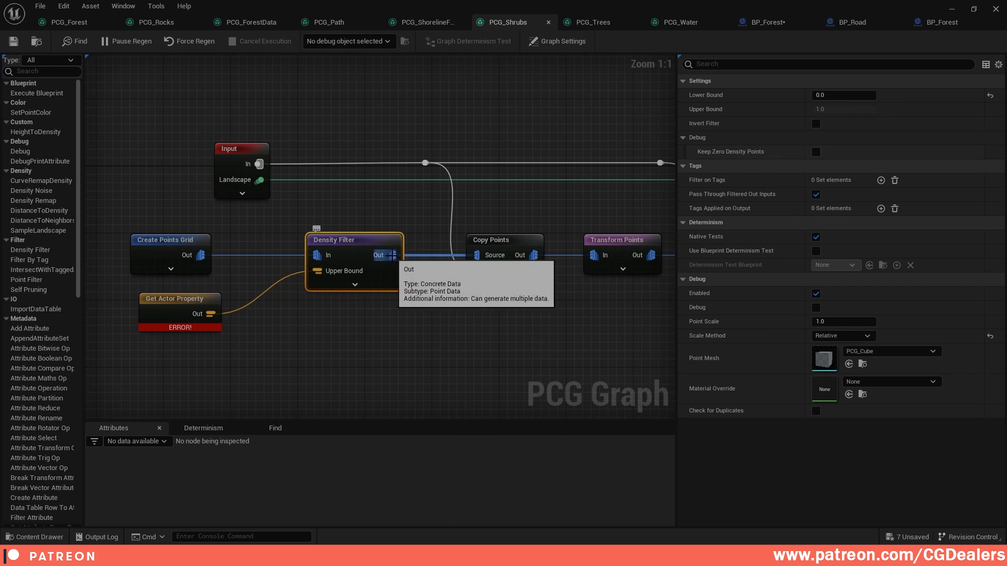
right_click_drag(540, 310, 403, 329)
left_click(478, 262)
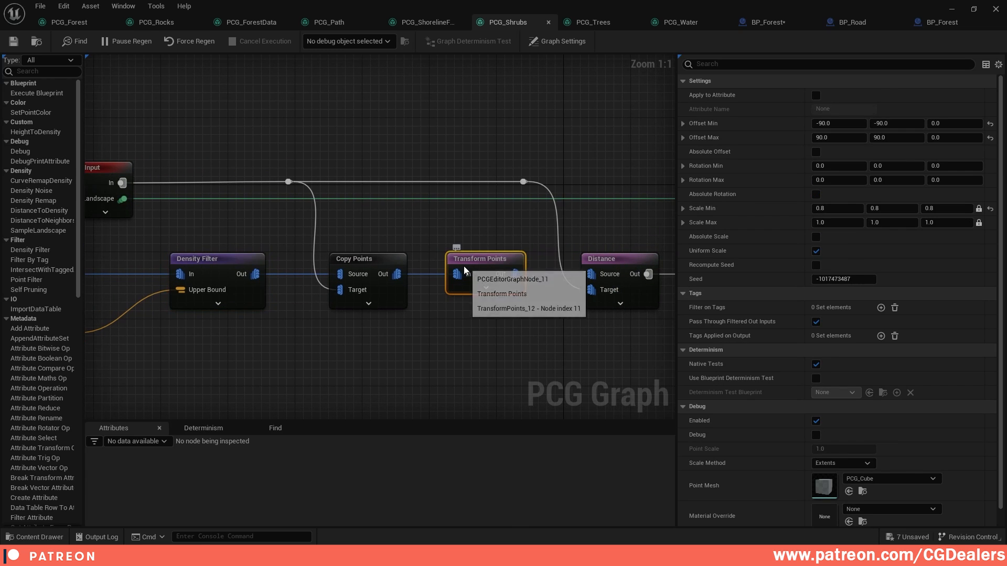
Examine the shrubs graph's Distance node settings and trace its source and target connections back to the Input node
mouse_move(428, 216)
right_mouse_down()
mouse_move(454, 215)
mouse_move(442, 210)
right_mouse_up()
left_click(619, 254)
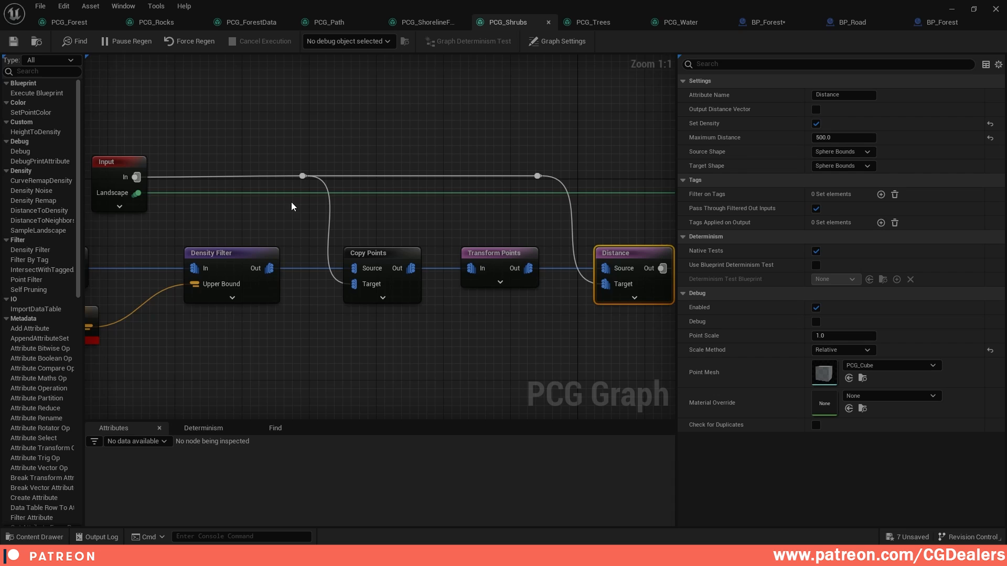
right_click_drag(153, 178, 164, 179)
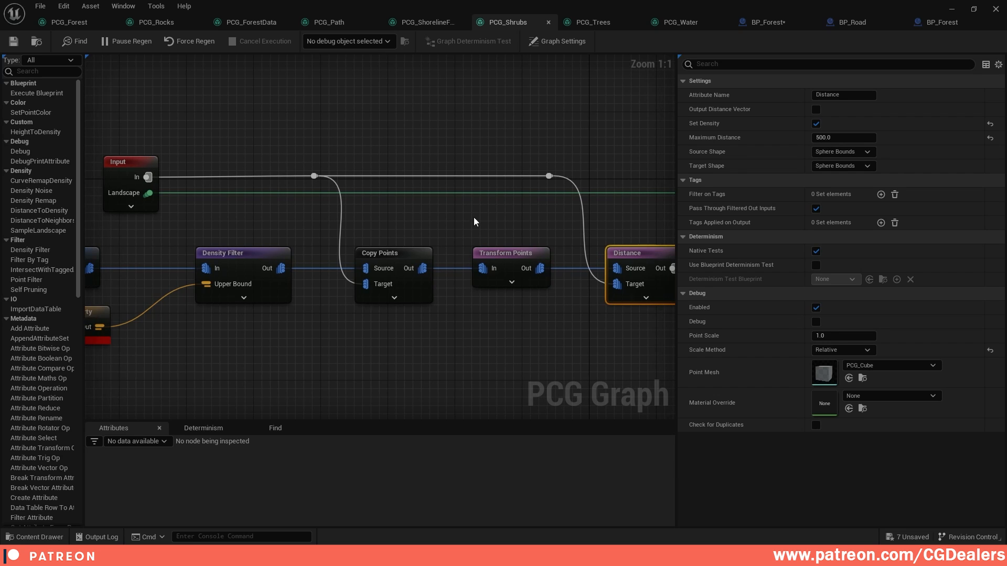
right_click_drag(474, 217, 398, 247)
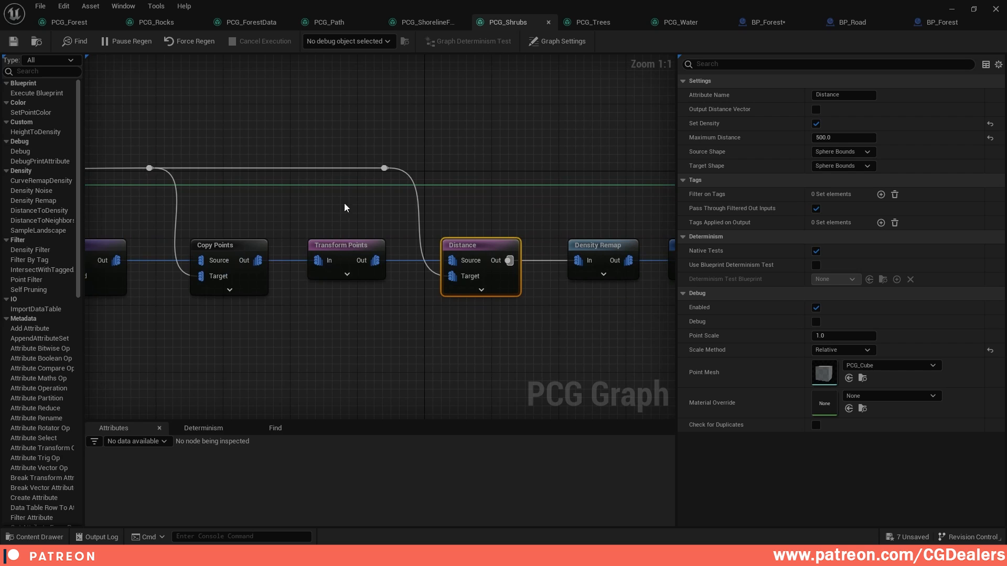
right_click_drag(344, 208, 471, 202)
right_click_drag(674, 279, 579, 267)
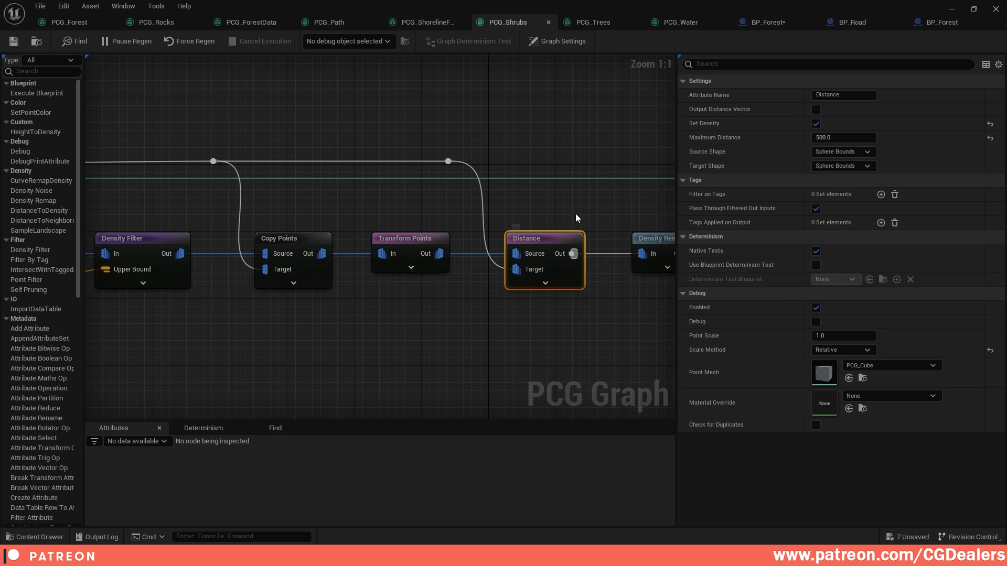
Review the settings of the shrubs graph's Density Remap, ScaleByDensity and Density Noise nodes
right_click_drag(577, 218, 446, 208)
left_click(526, 230)
right_click_drag(629, 202, 472, 214)
left_click(479, 223)
right_click_drag(548, 204, 435, 188)
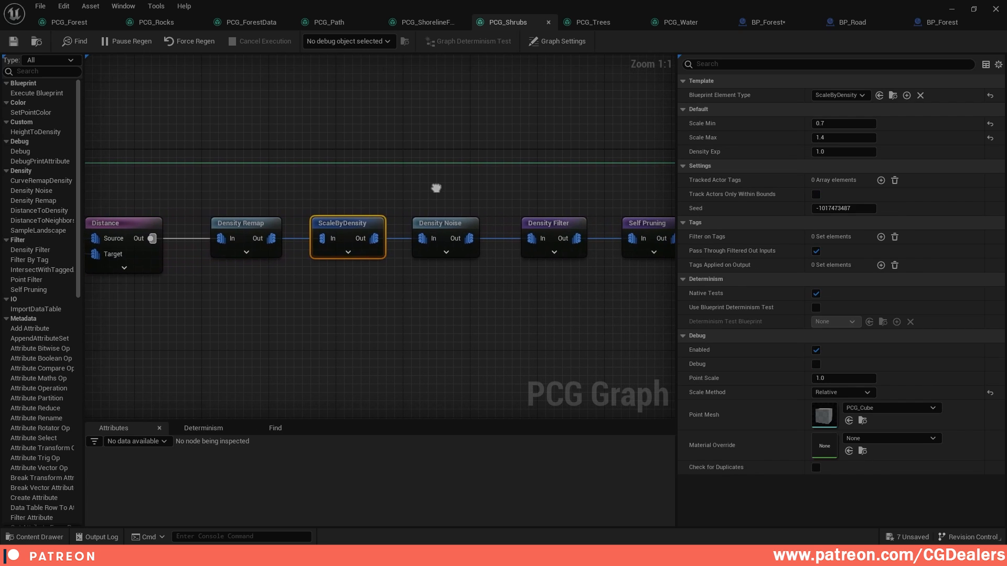
left_click(450, 227)
right_click_drag(323, 208, 270, 209)
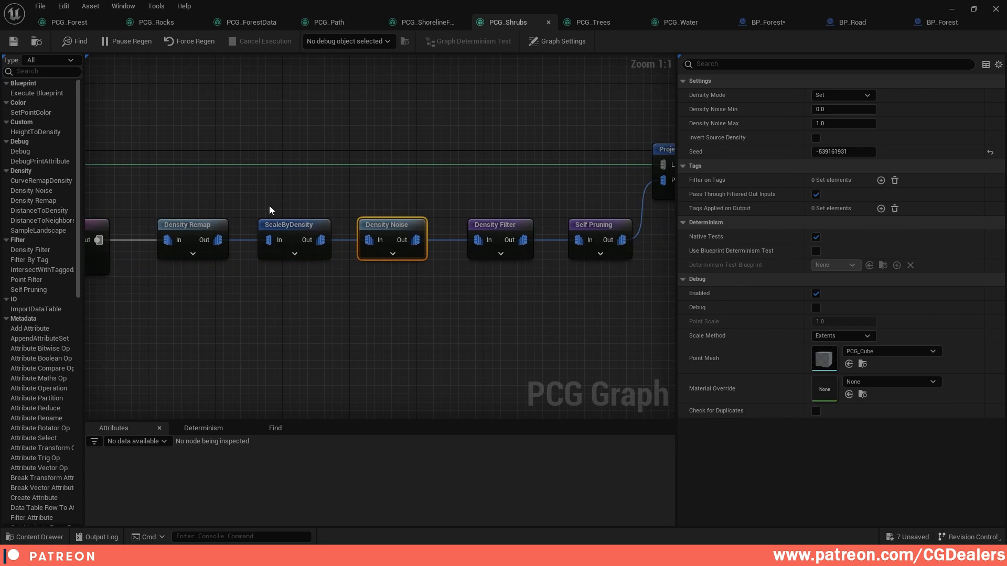
Review the settings of the shrubs graph's second Density Filter, Self Pruning and ProjectPointsOnLandscape nodes
left_click(517, 228)
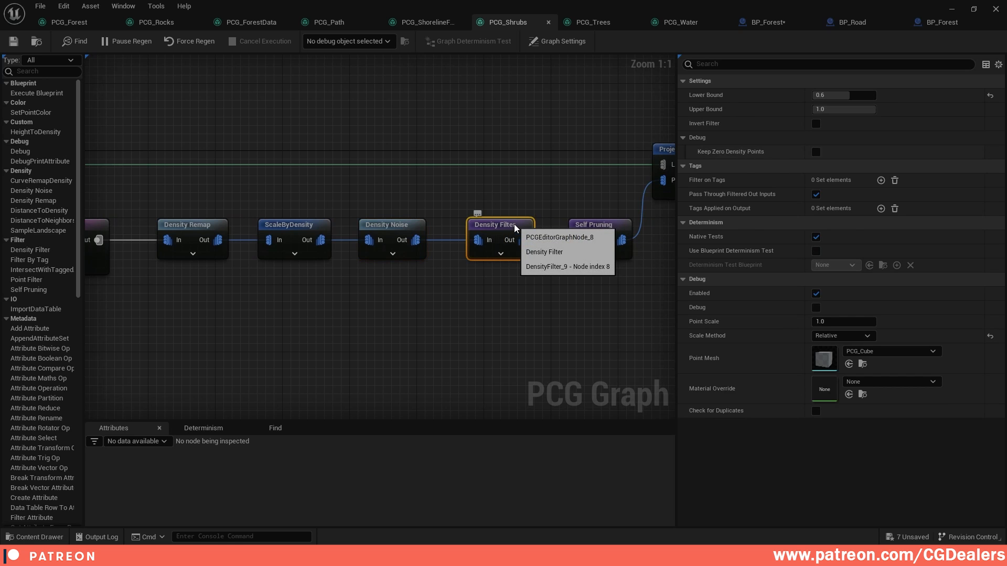
left_click(606, 227)
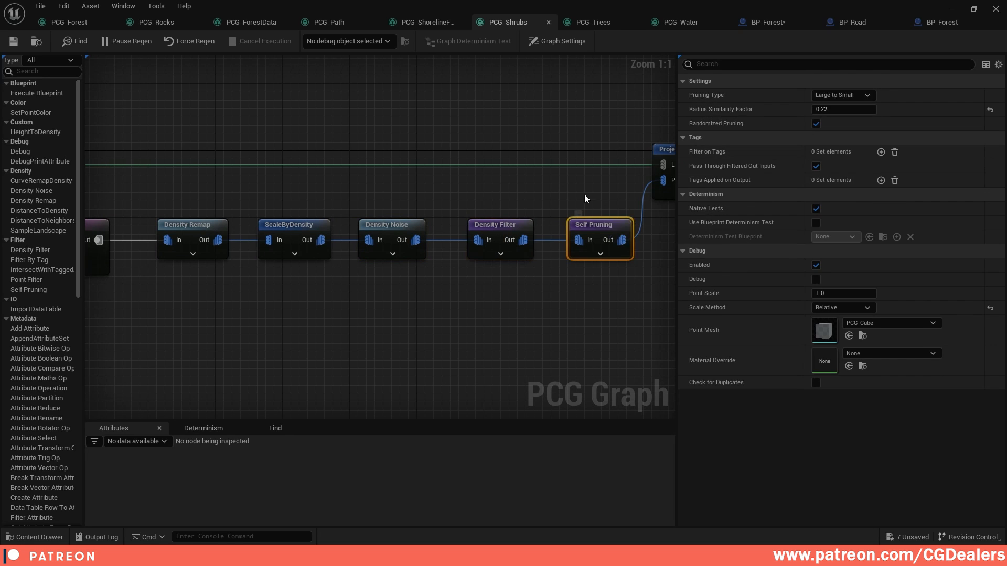
right_click_drag(584, 195, 475, 209)
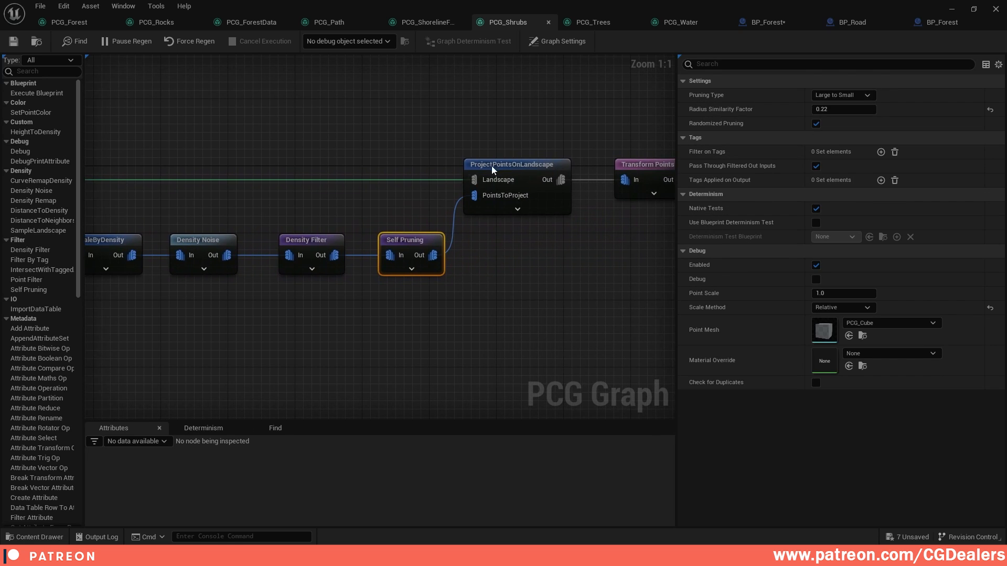
left_click(521, 166)
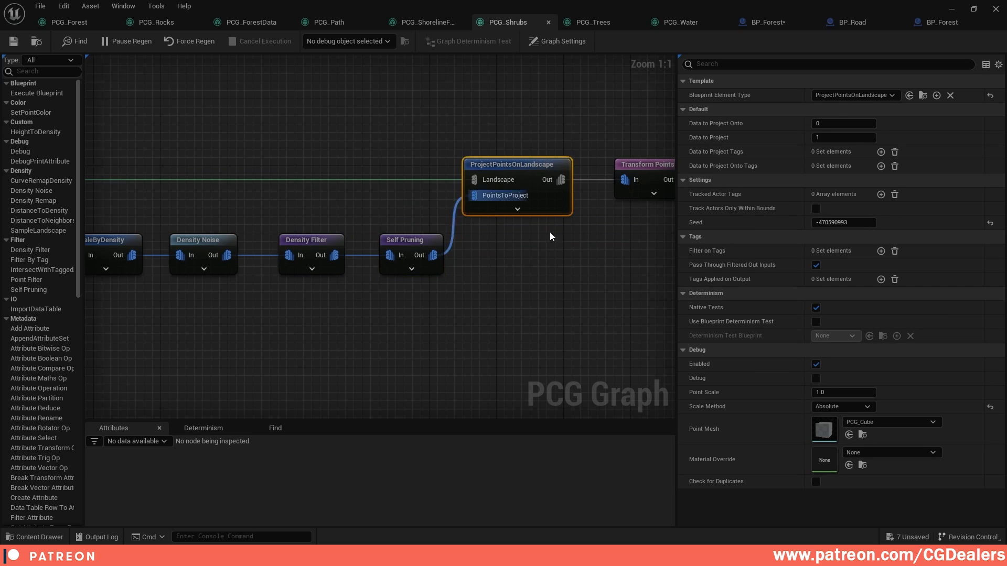
scroll(421, 184, "down", 3)
right_click_drag(329, 177, 313, 191)
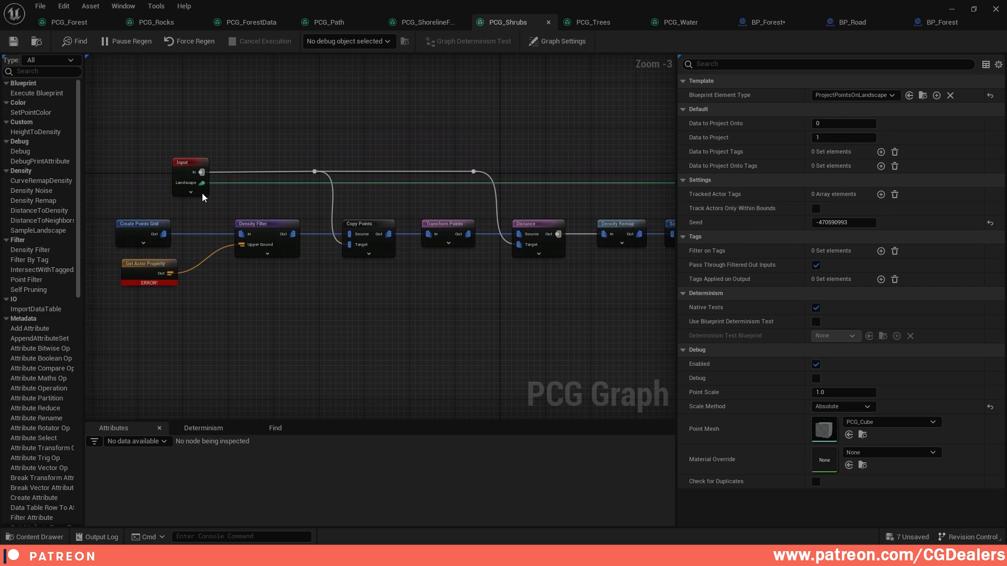
Trace the shrubs graph past ProjectPointsOnLandscape to the Output node and review the Transform Points settings that feed its three branches
right_click_drag(563, 169, 206, 174)
scroll(575, 232, "up", 2)
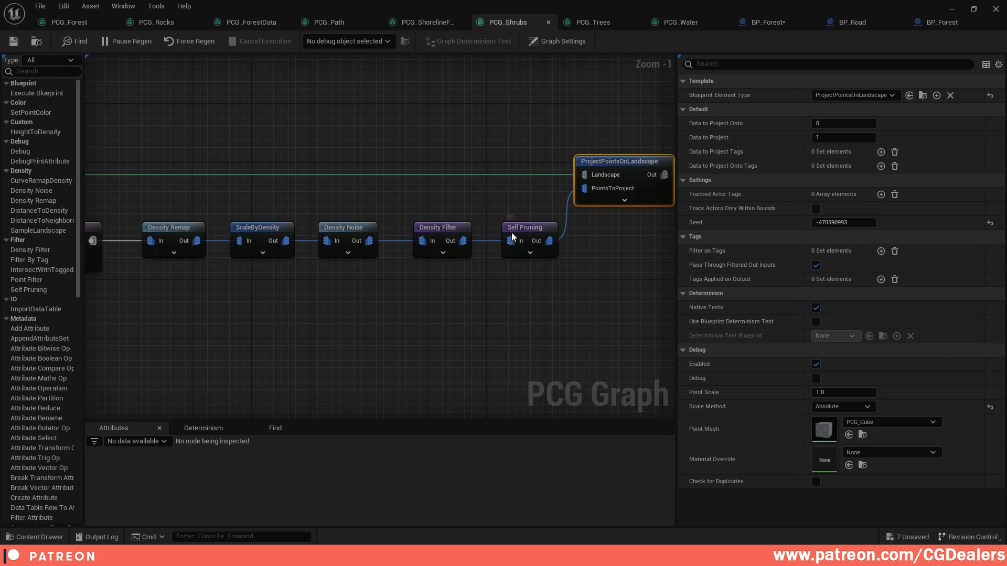
right_click_drag(601, 237, 430, 248)
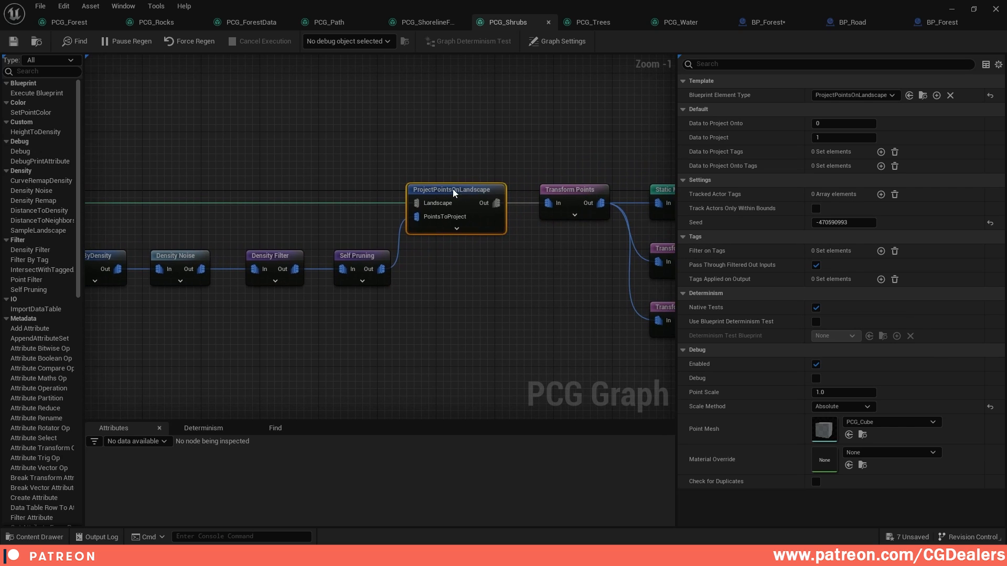
right_click_drag(551, 225, 350, 231)
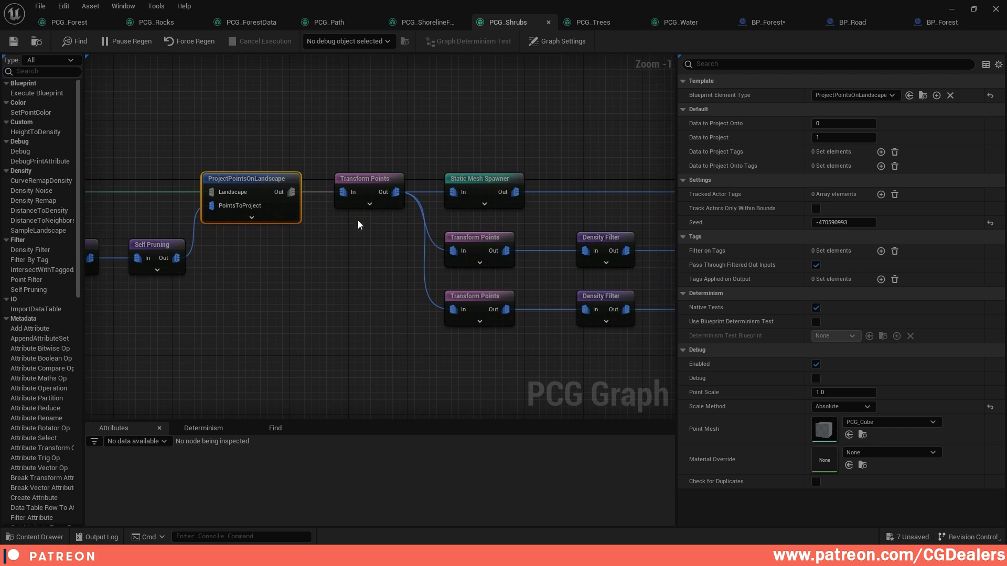
left_click(358, 181)
right_click_drag(426, 209, 265, 218)
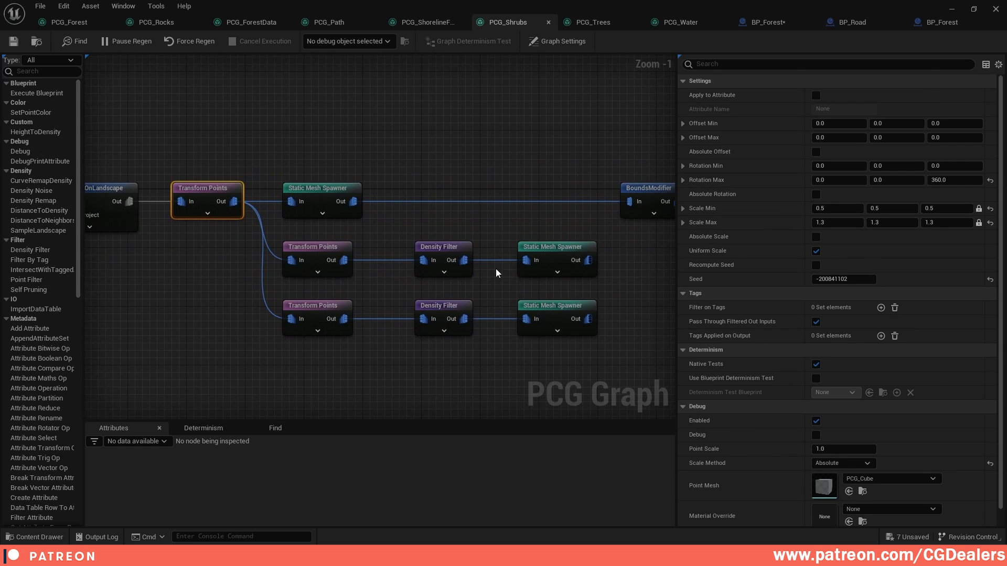
right_click_drag(495, 268, 341, 269)
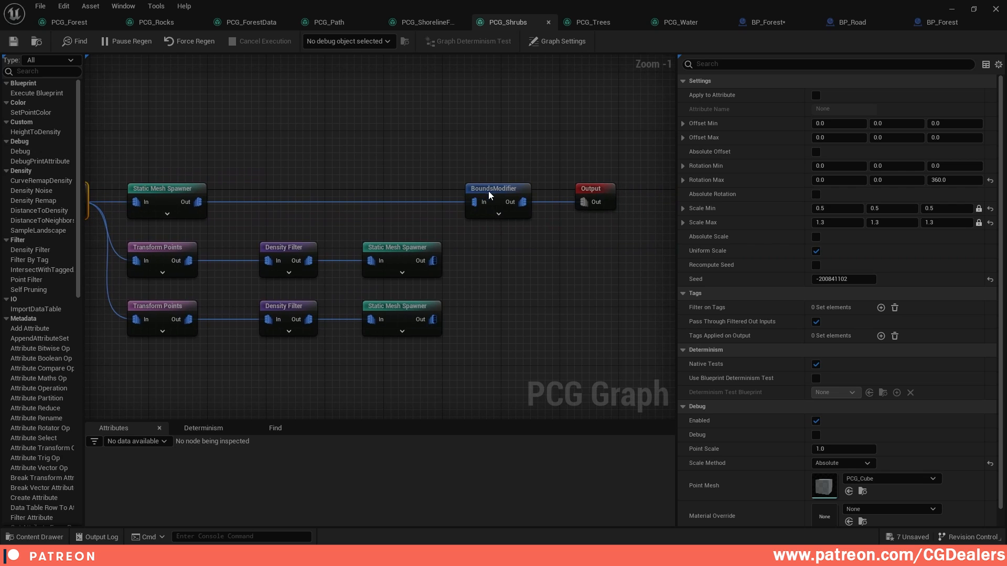
Review the main branch's Static Mesh Spawner entries and the settings of the middle branch's Transform Points, Density Filter and Static Mesh Spawner
right_click_drag(213, 187, 354, 191)
left_click(346, 190)
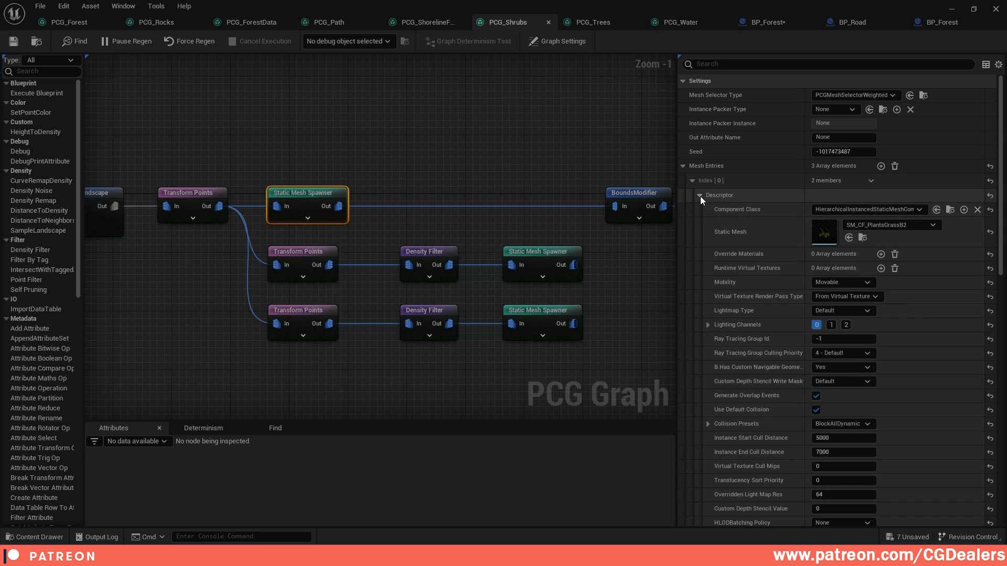
left_click(312, 252)
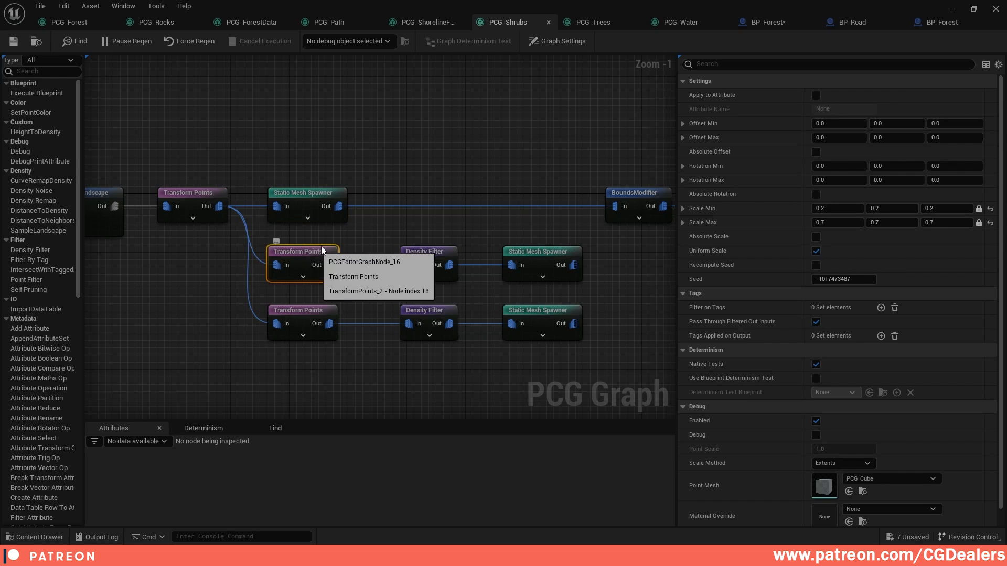
left_click(438, 251)
left_click(547, 251)
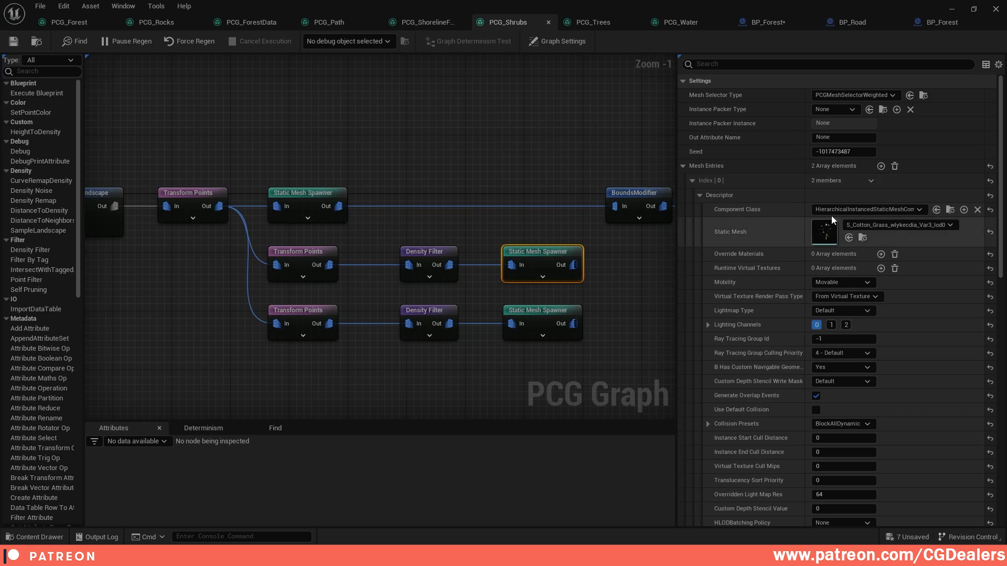
Compare the static meshes assigned in the mesh entries of the shrubs graph's three Static Mesh Spawner nodes
left_click(973, 9)
right_click_drag(315, 184, 252, 194)
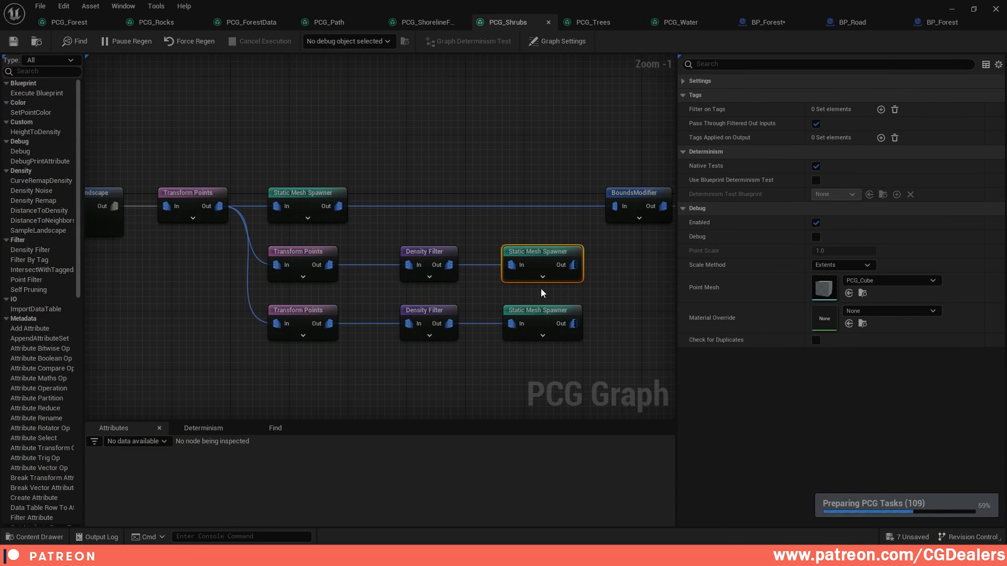
left_click(303, 203)
left_click(691, 196)
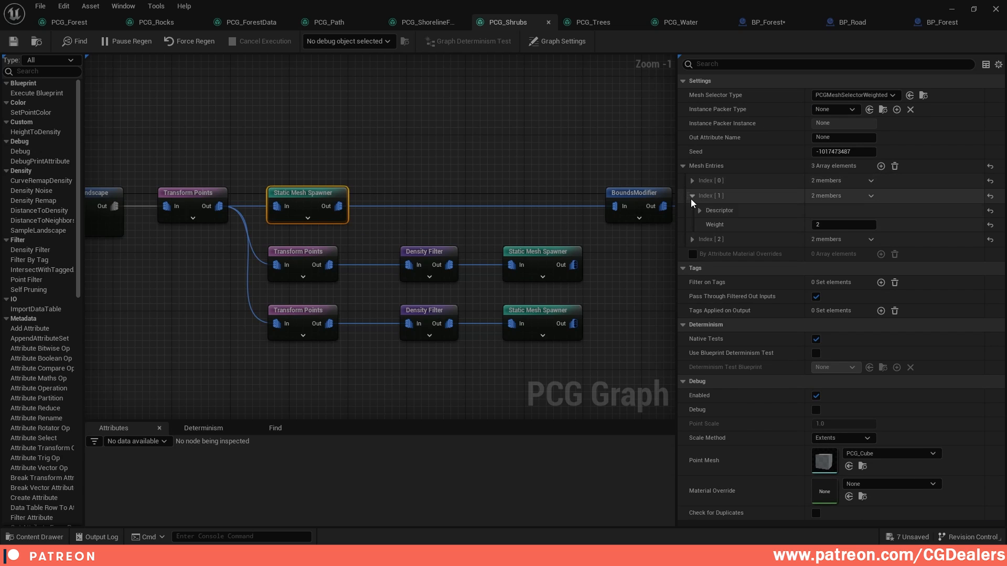
left_click(700, 210)
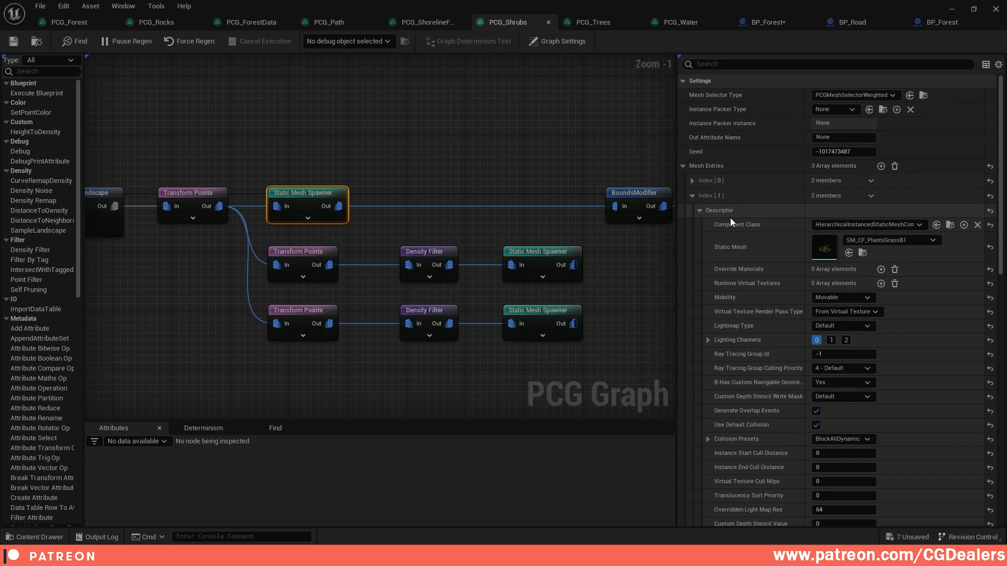
left_click(692, 196)
left_click(562, 251)
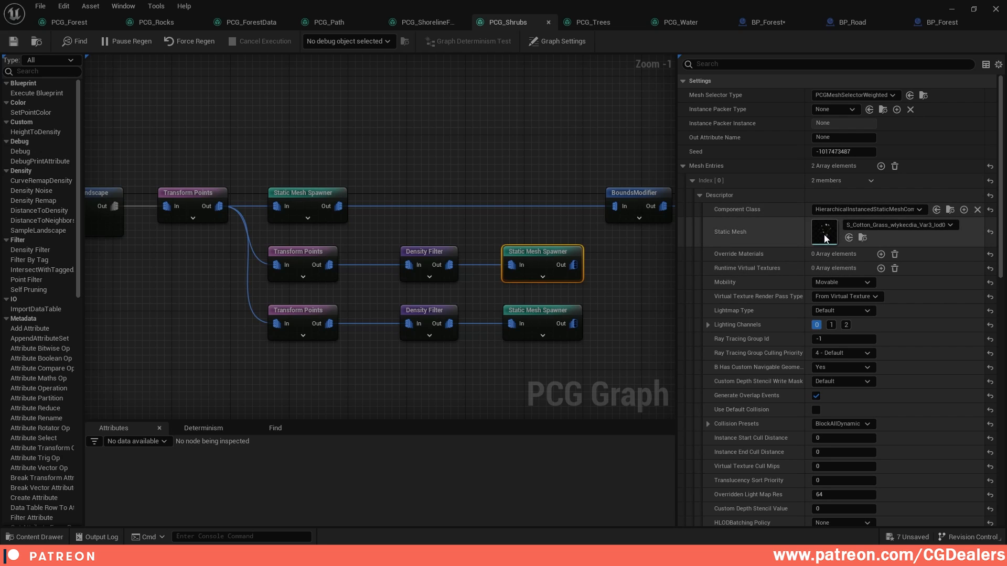
left_click(552, 314)
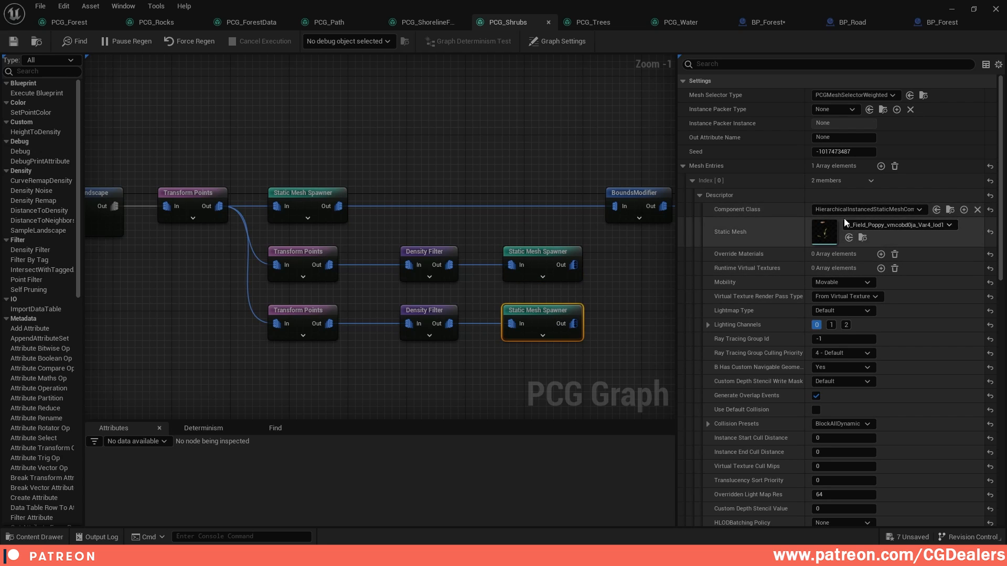
Compare the scale ranges of the two secondary branches' Transform Points nodes and the lower bounds of their Density Filters
left_click(436, 258)
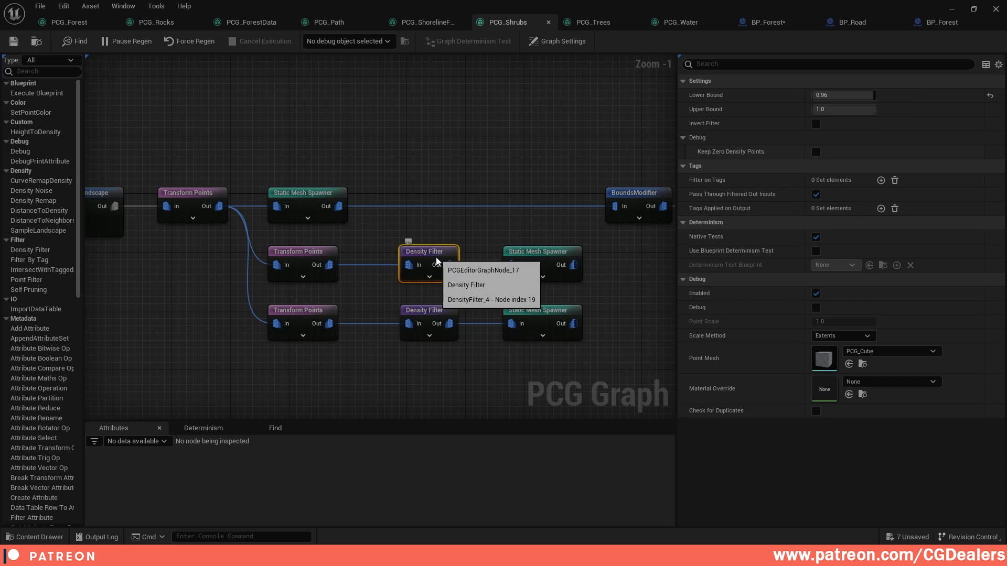
left_click_drag(269, 238, 331, 312)
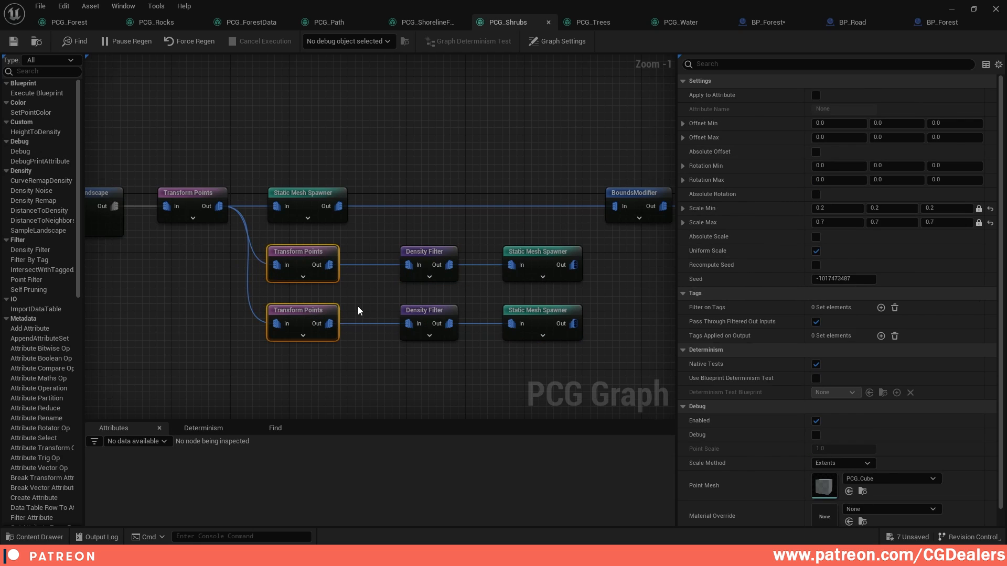
left_click(316, 255)
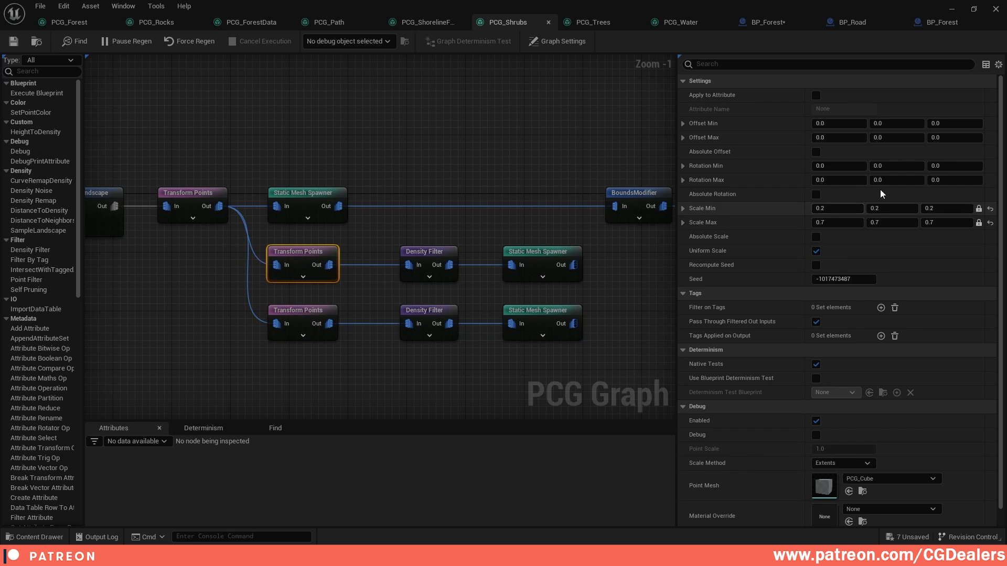
left_click(309, 312)
left_click(445, 253)
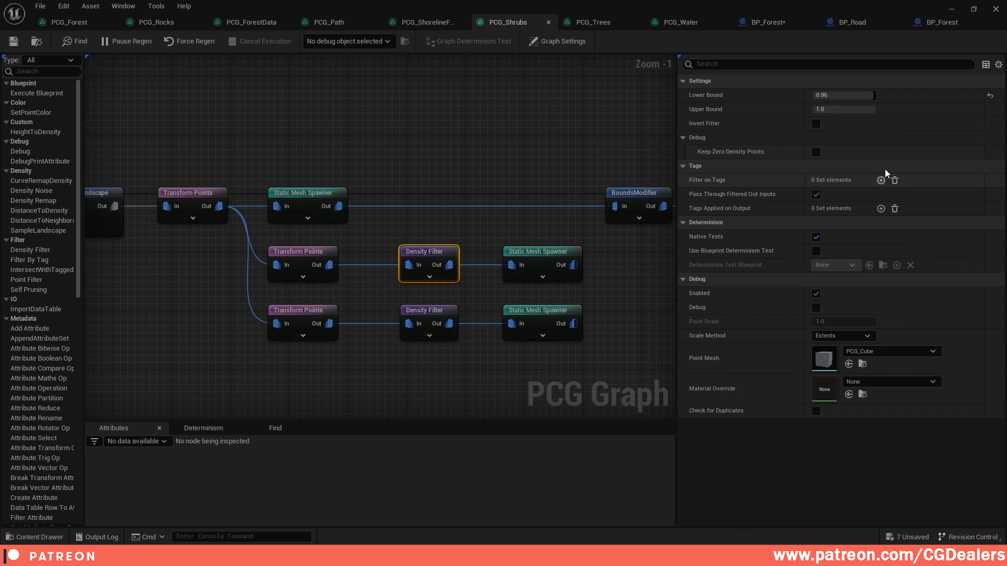
left_click(433, 313)
right_click_drag(429, 235, 491, 236)
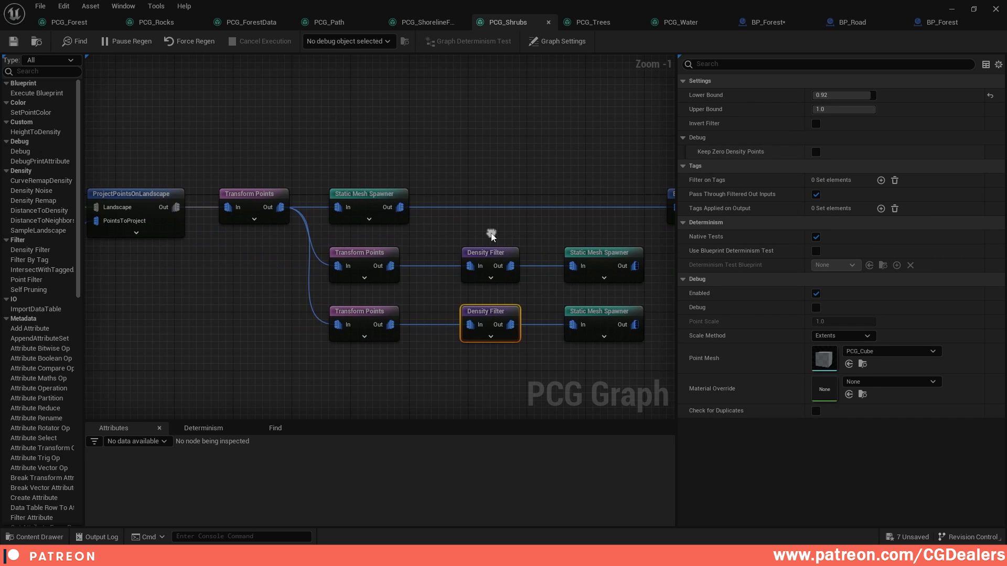
Review the main branch's Transform Points and Static Mesh Spawner settings and the BoundsModifier settings before the Output node
left_click(278, 197)
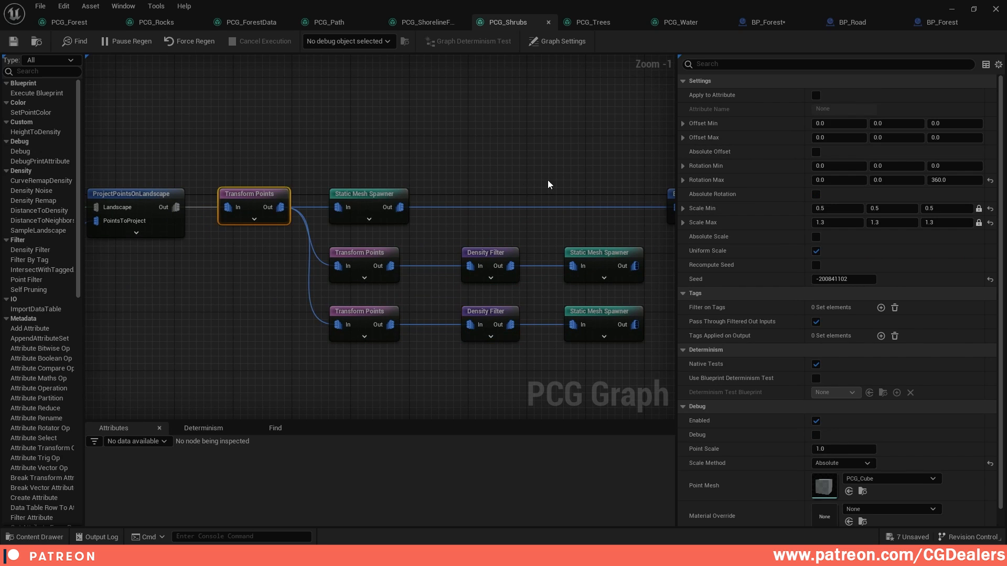
right_click_drag(440, 181, 371, 179)
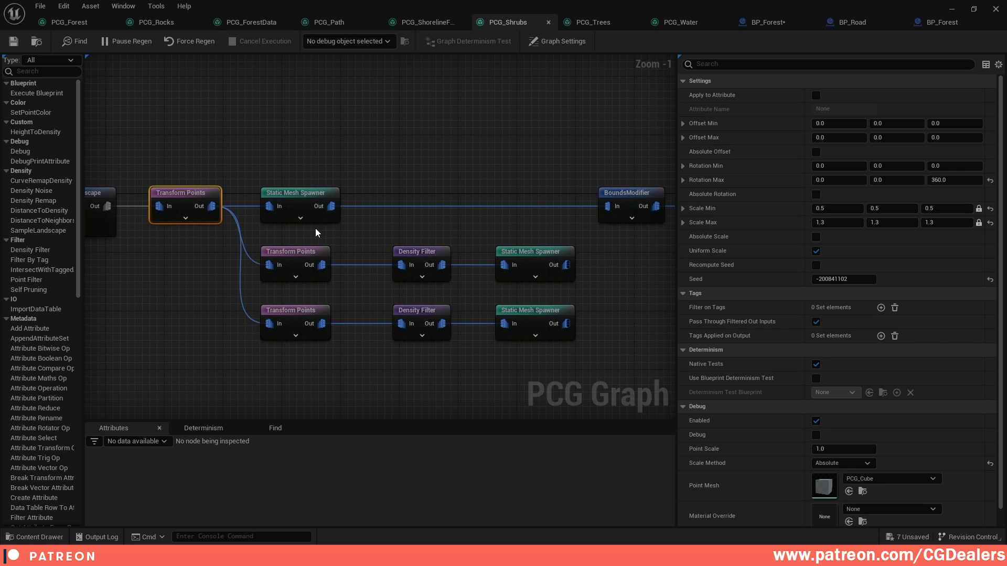
left_click(304, 191)
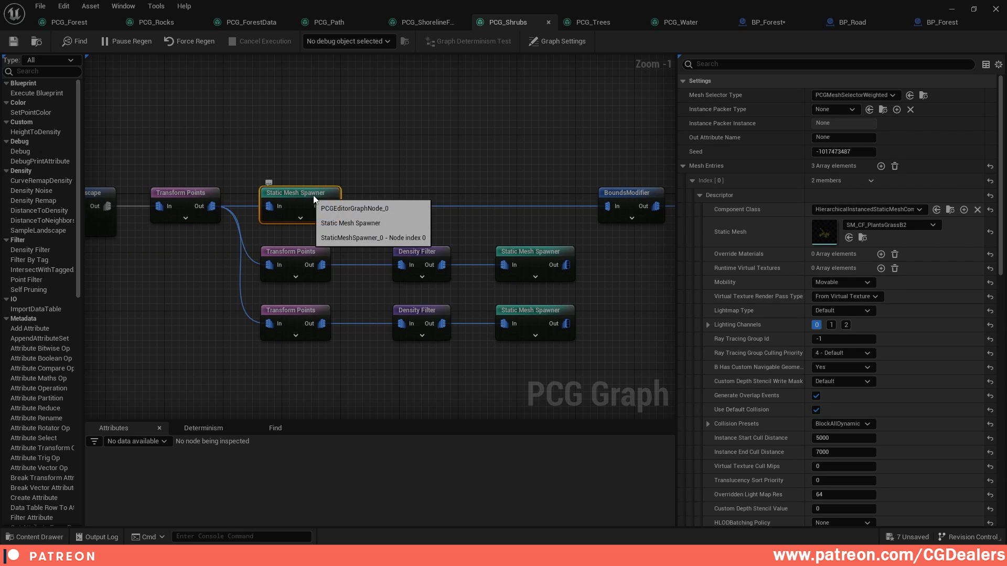
right_click_drag(607, 229, 439, 229)
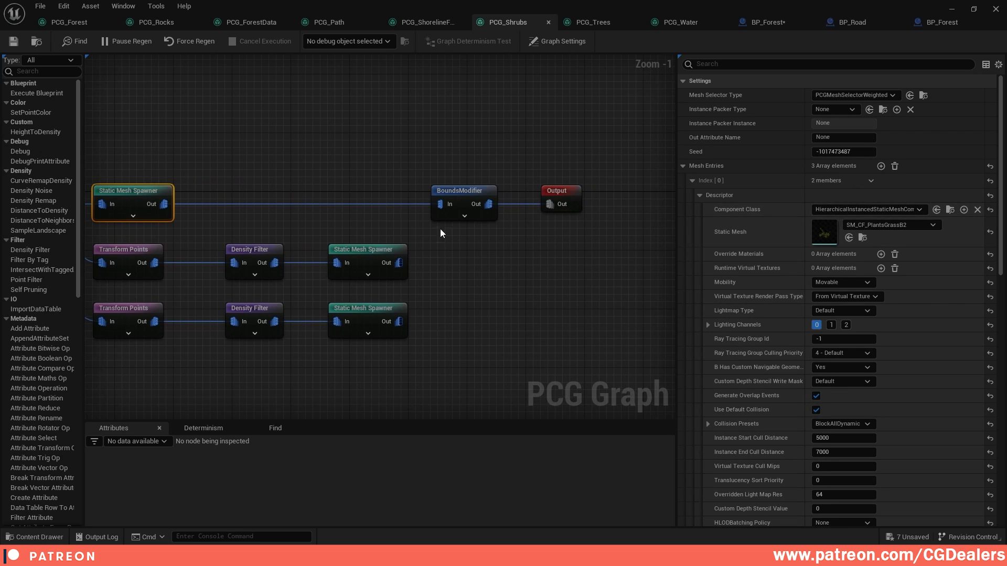
left_click(457, 188)
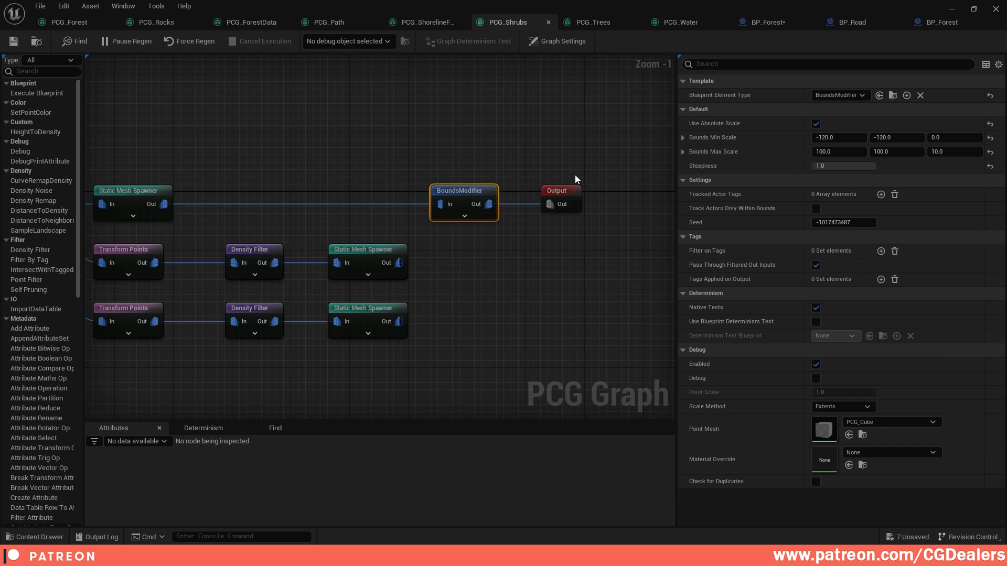
Close the PCG_Shrubs graph and inspect the Get Actor Property node's property name in the shoreline graph
left_click(549, 22)
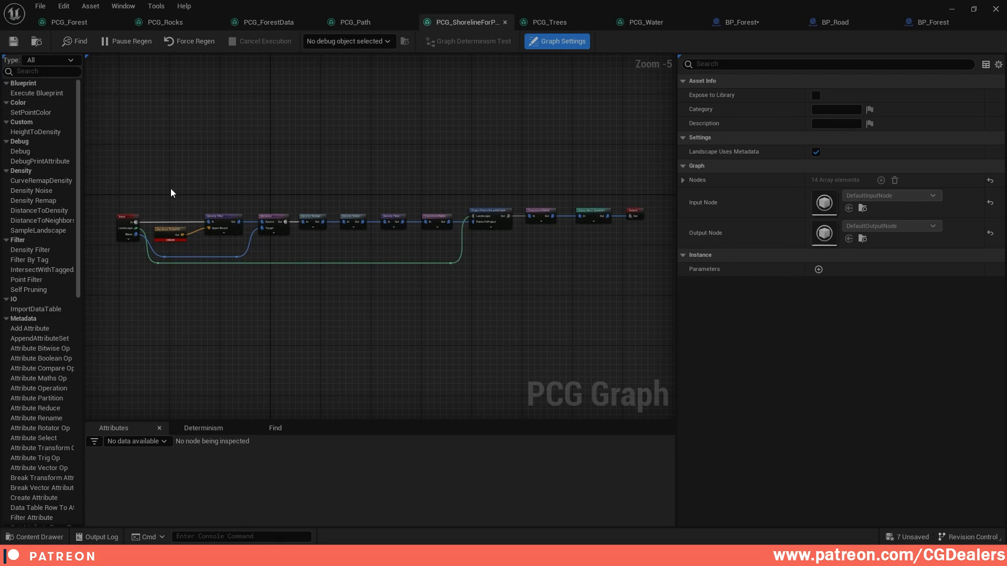
scroll(168, 185, "up", 4)
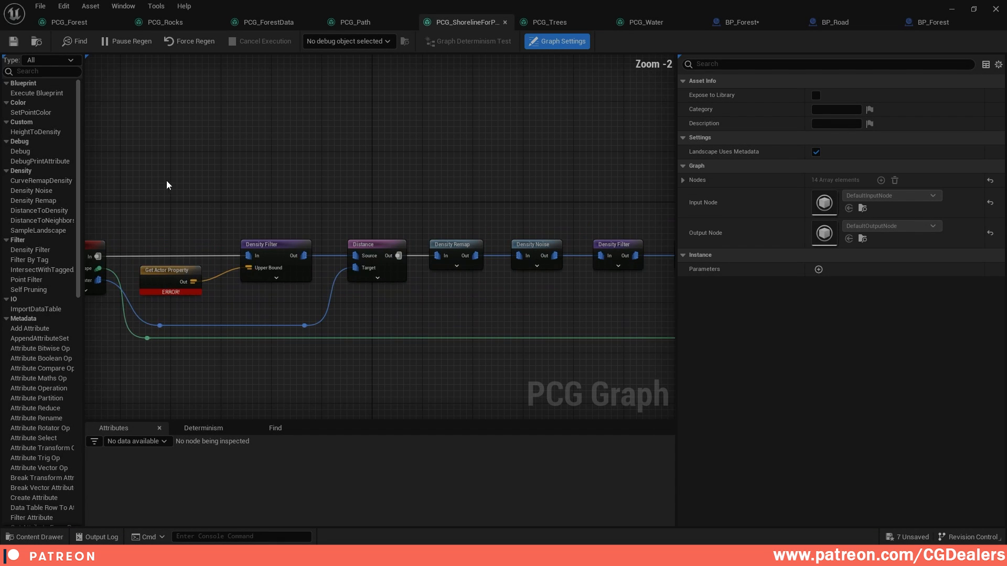
right_click_drag(166, 180, 362, 132)
scroll(404, 171, "up", 2)
right_click_drag(403, 171, 263, 134)
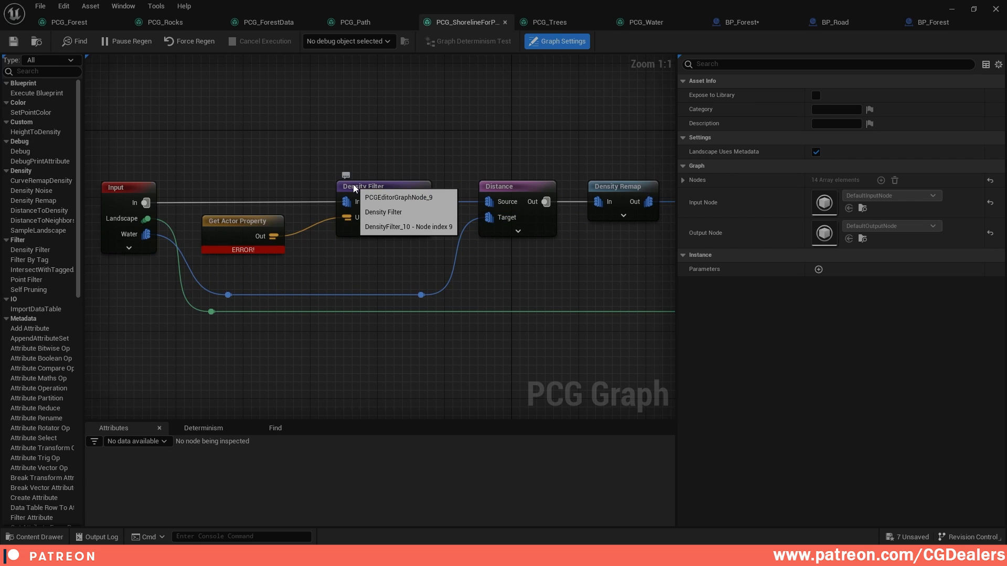
right_click_drag(354, 184, 255, 163)
left_click(264, 221)
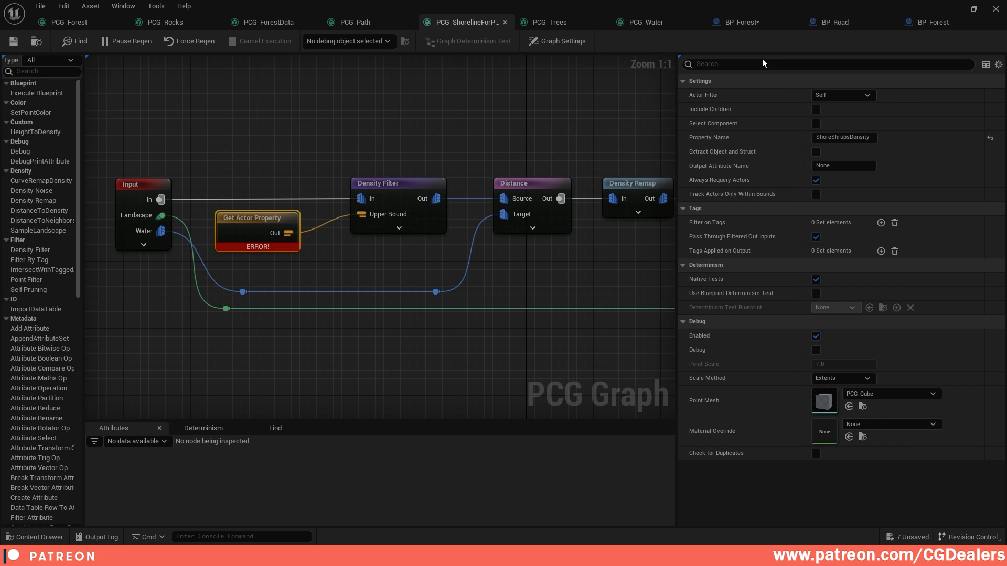
Check the ShoreShrubsDensity variable, construction script and class defaults in BP_Forest, and return to the shoreline graph
left_click(756, 25)
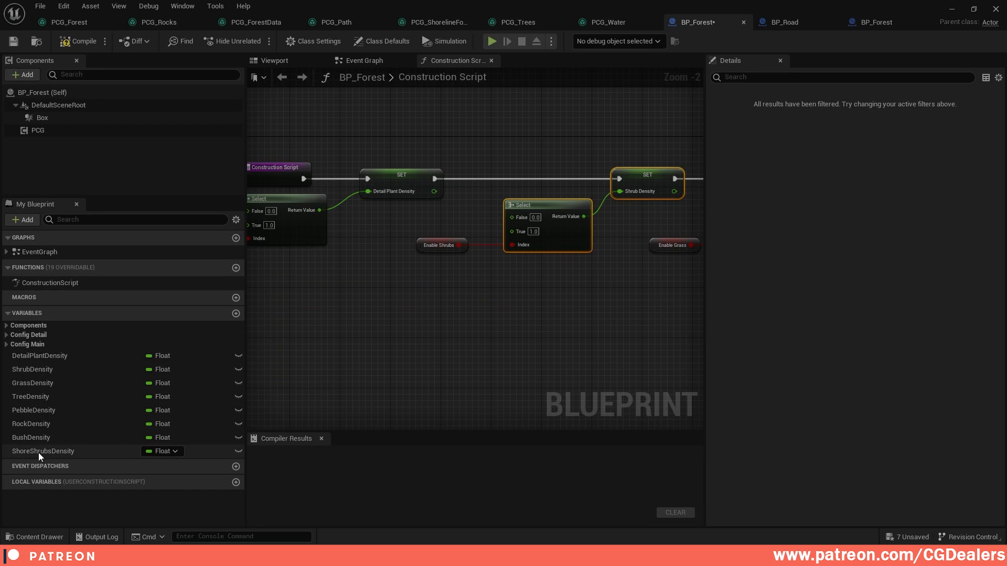
right_click_drag(388, 308, 248, 306)
left_click_drag(406, 129, 545, 251)
left_click(389, 41)
left_click(432, 22)
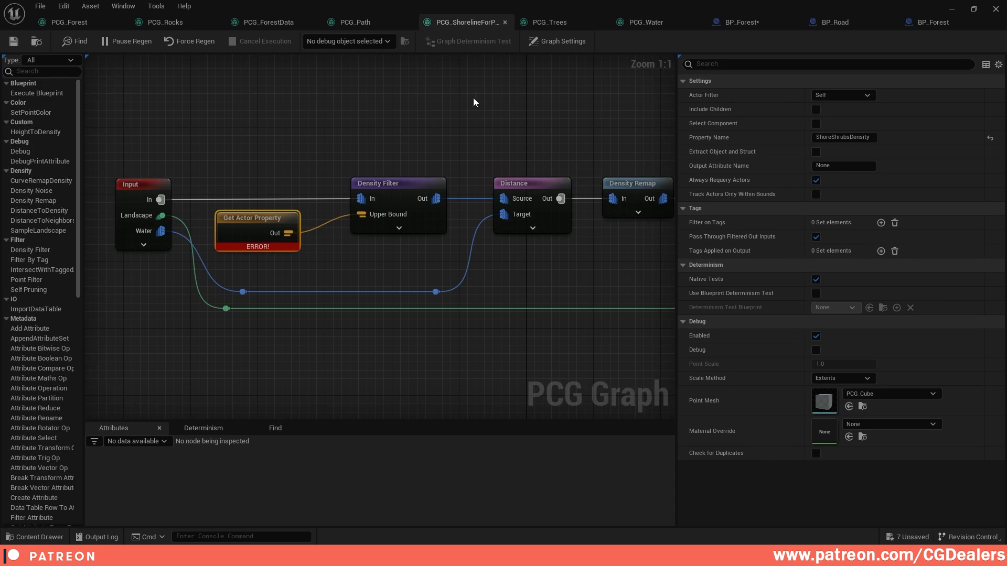
Review the shoreline graph's first Density Filter, Distance settings and the Input node's custom Water pin
left_click(413, 182)
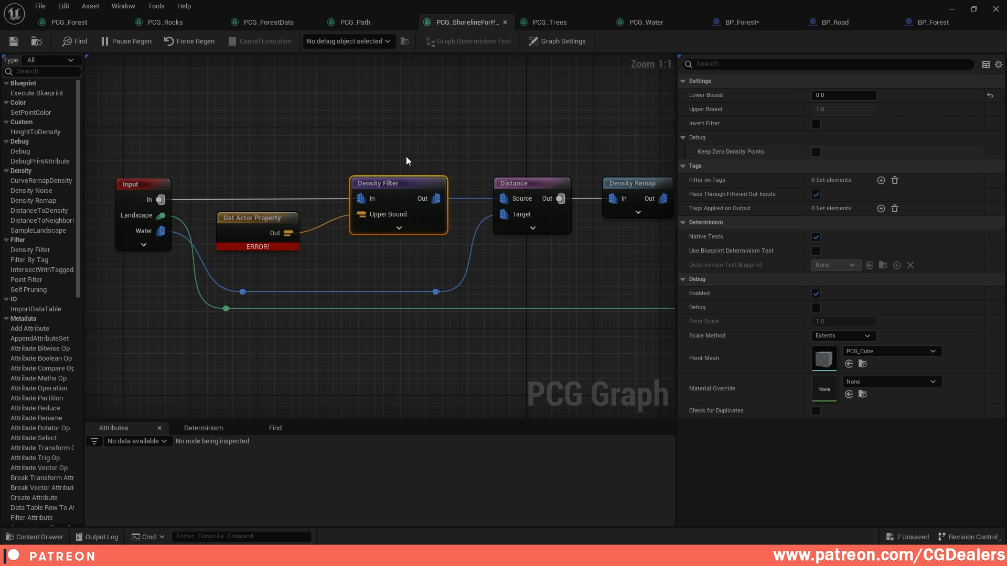
right_click_drag(406, 161, 471, 153)
left_click(415, 190)
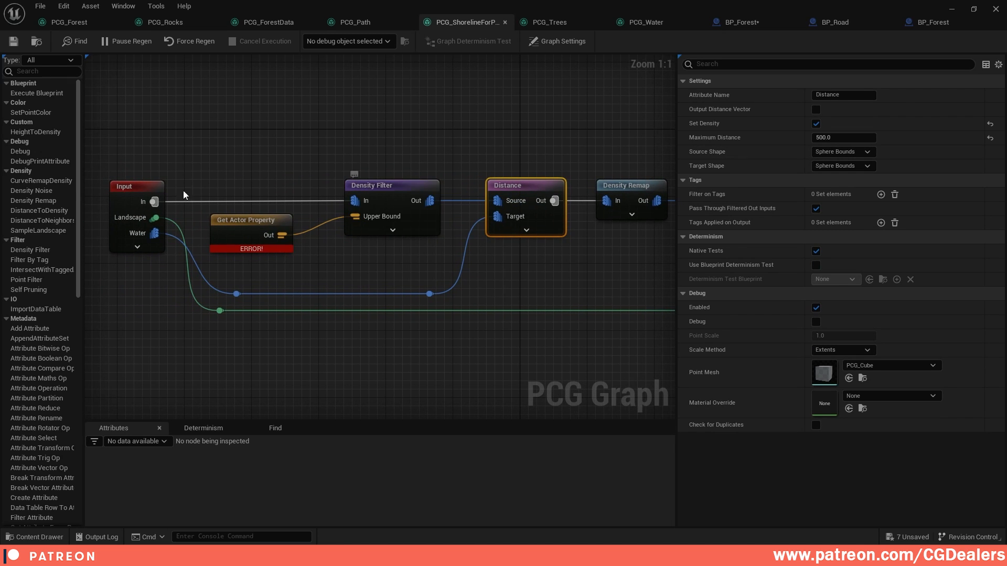
left_click(135, 190)
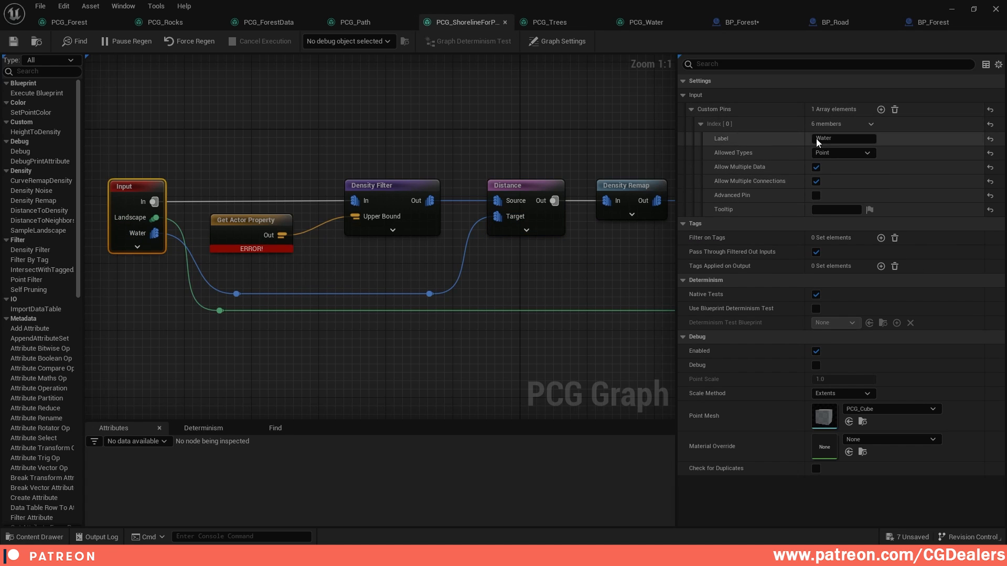
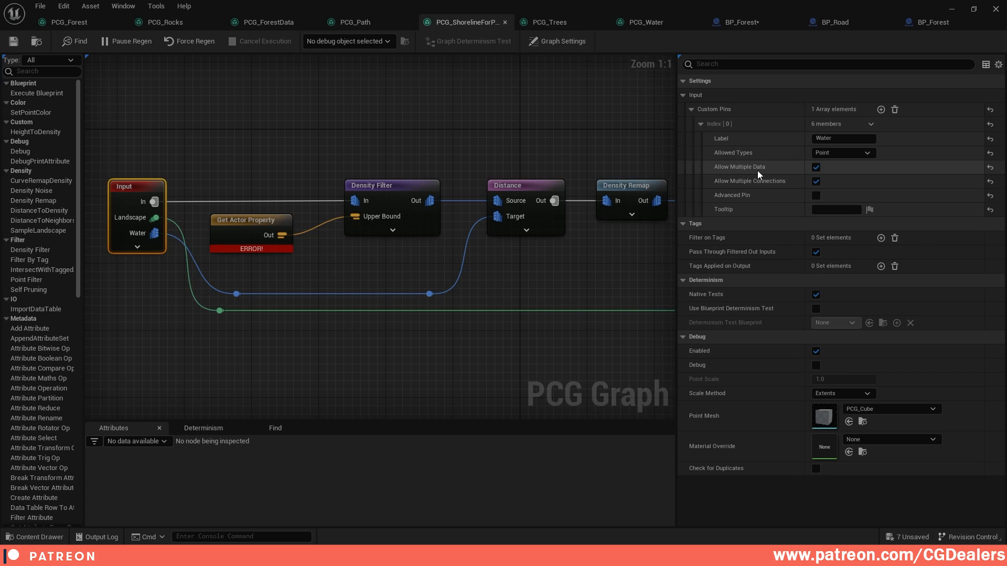
Review the shoreline graph's Distance node maximum distance and its Density Remap and Density Noise settings
right_click_drag(528, 183, 386, 188)
left_click(386, 188)
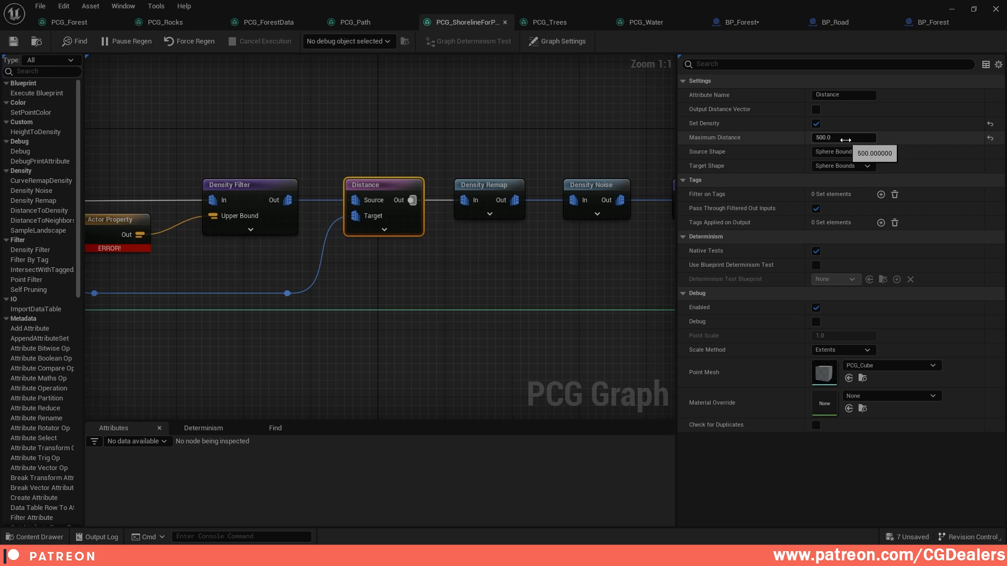
right_click_drag(629, 175, 435, 196)
left_click(424, 190)
left_click(435, 196)
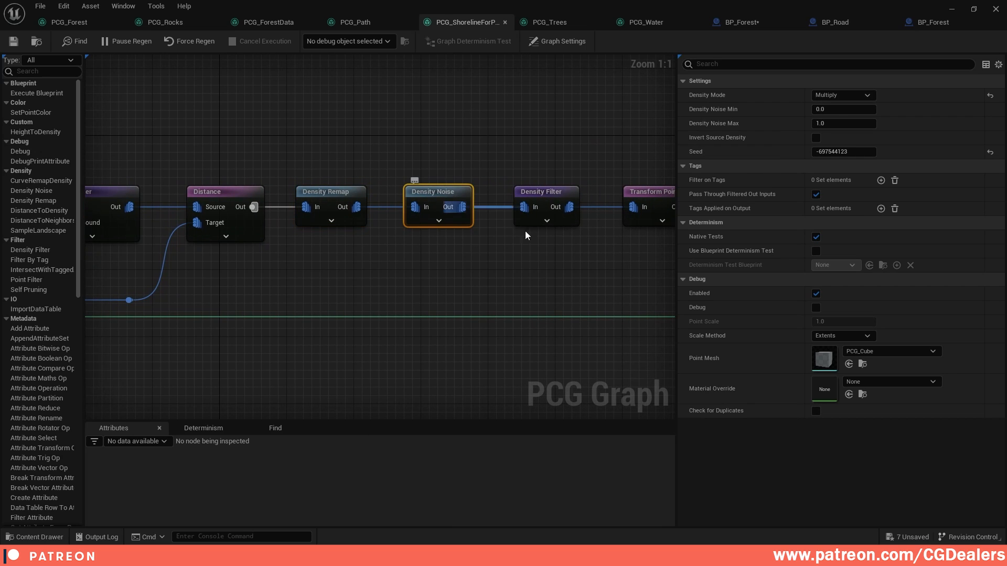
Review the shoreline graph's second Density Filter, the following Transform Points node and the connections into ProjectPointsOnLandscape
right_click_drag(465, 231, 304, 234)
left_click(389, 190)
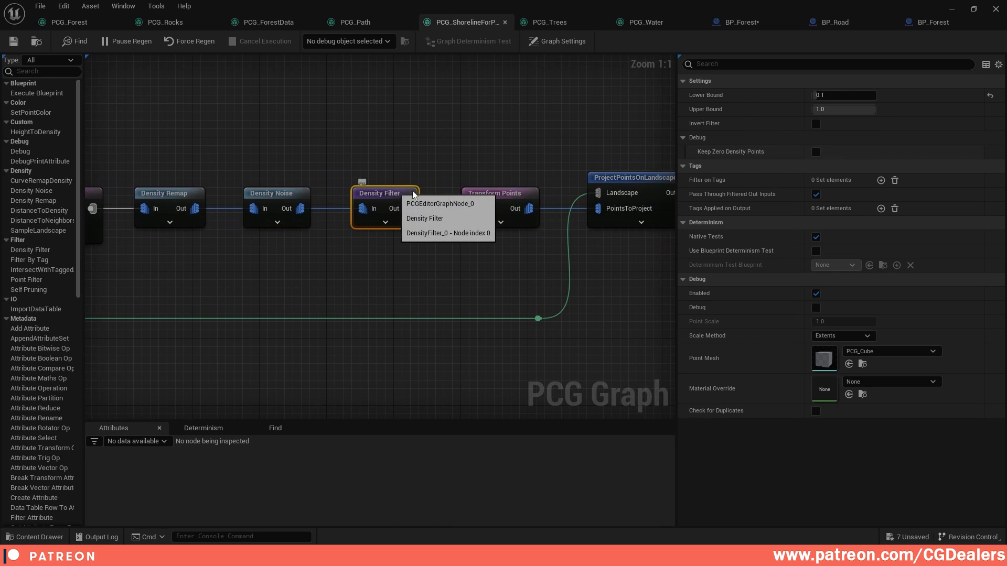
left_click(498, 193)
right_click_drag(624, 154, 431, 152)
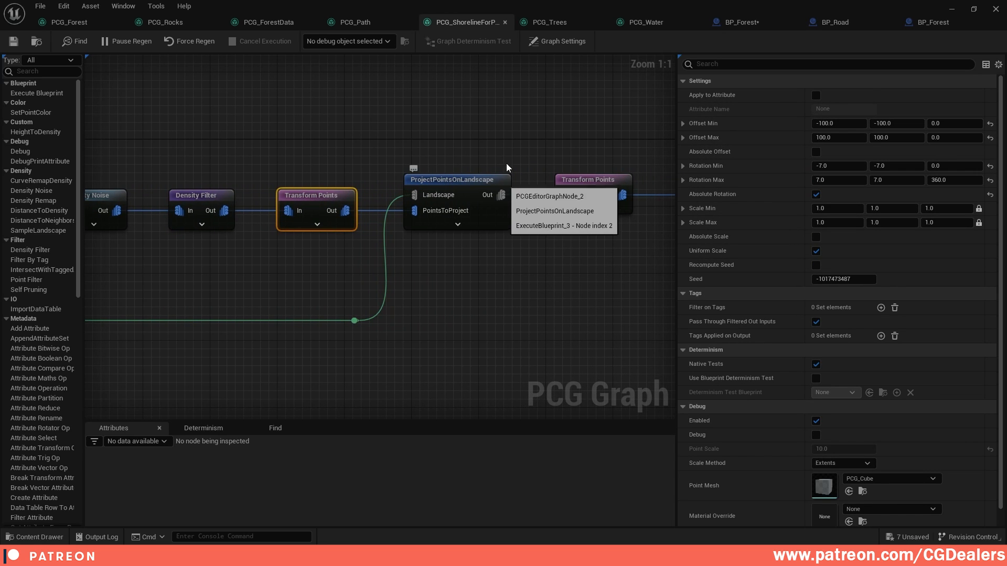
left_click(431, 181)
left_click(498, 260)
right_click_drag(330, 256, 557, 231)
scroll(557, 231, "down", 3)
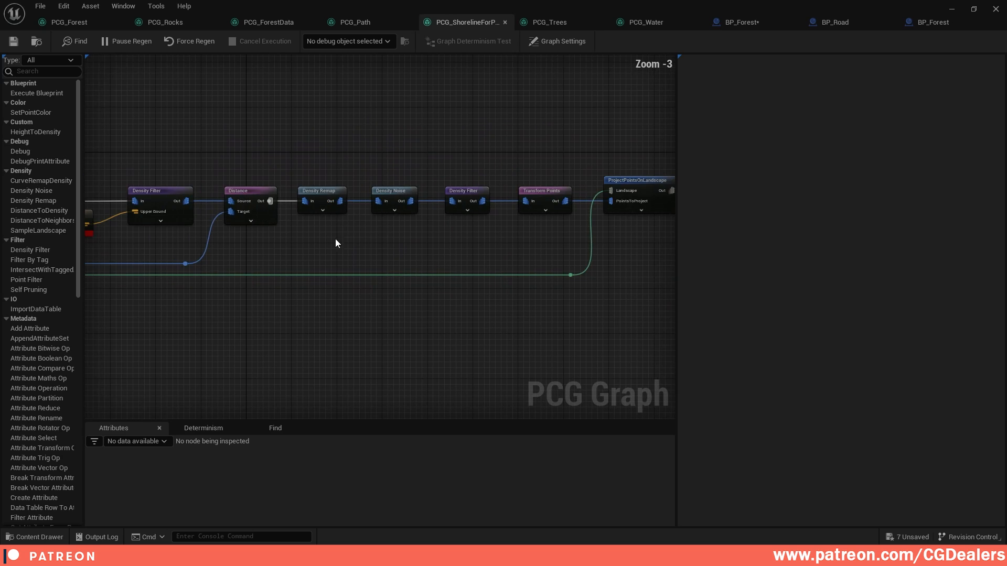
right_click_drag(280, 246, 208, 223)
scroll(586, 209, "up", 2)
scroll(586, 210, "up", 1)
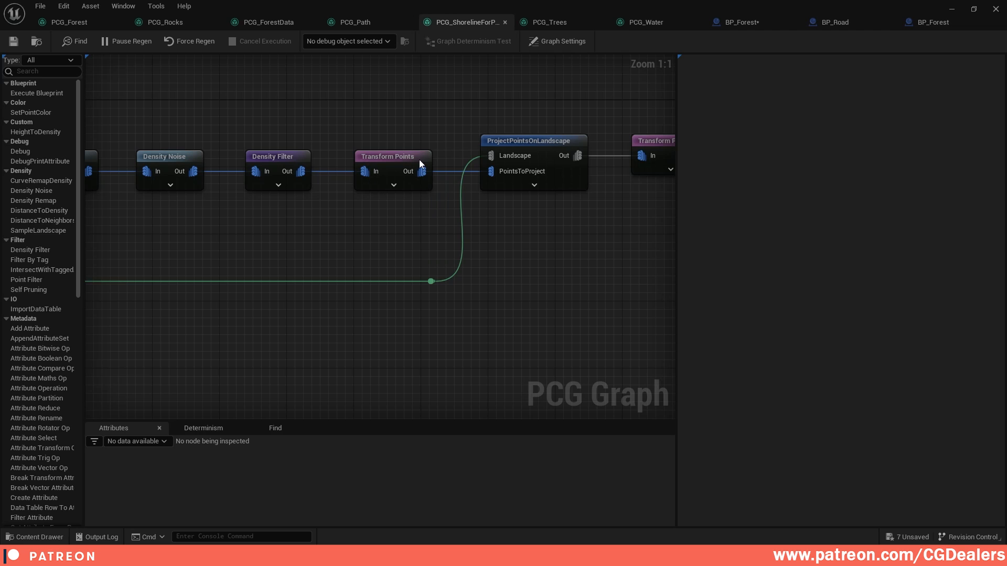
Review the shoreline graph's final Transform Points settings and the Static Mesh Spawner's mesh entries
right_click_drag(582, 224, 350, 272)
left_click(433, 190)
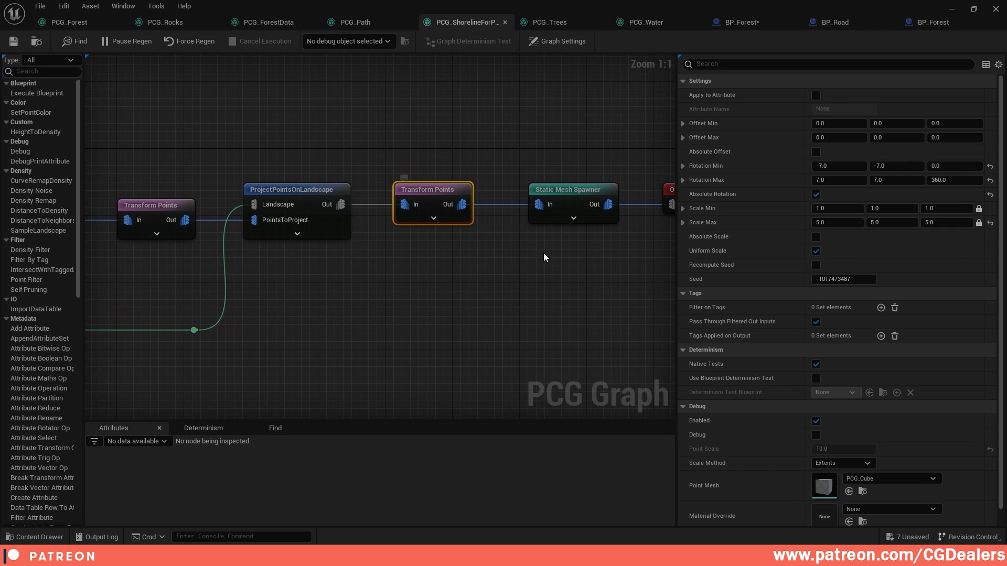
right_click_drag(544, 253, 479, 263)
left_click(444, 213)
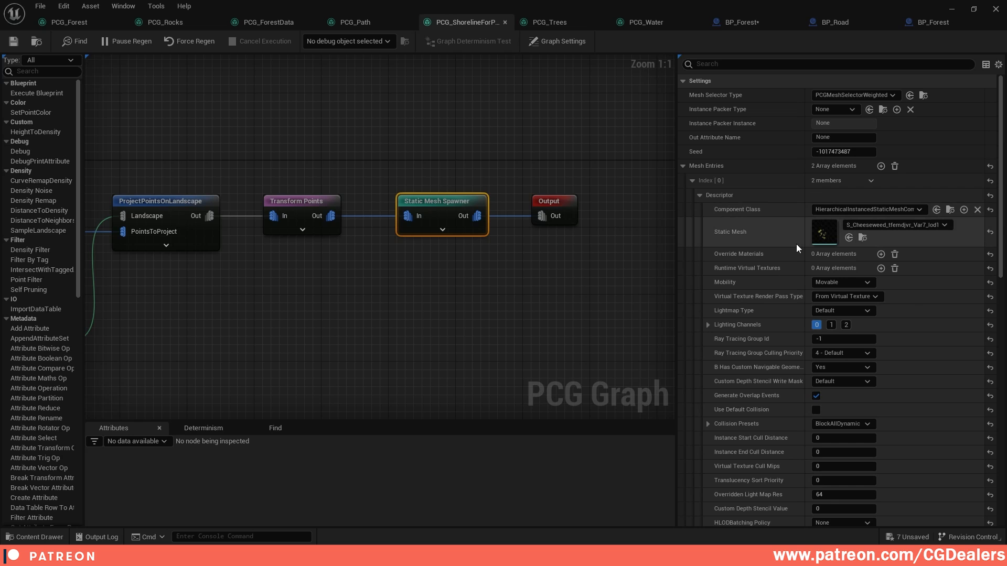
Close the shoreline graph and check the actor selection classes of the Rivers and Lakes Get Spline Data nodes in PCG_Water
left_click(504, 22)
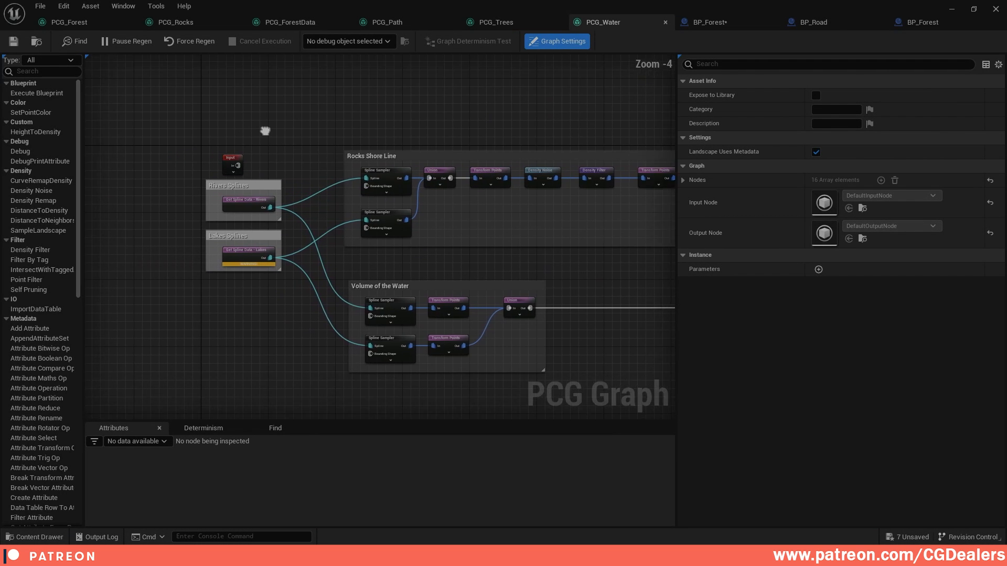
scroll(265, 130, "up", 3)
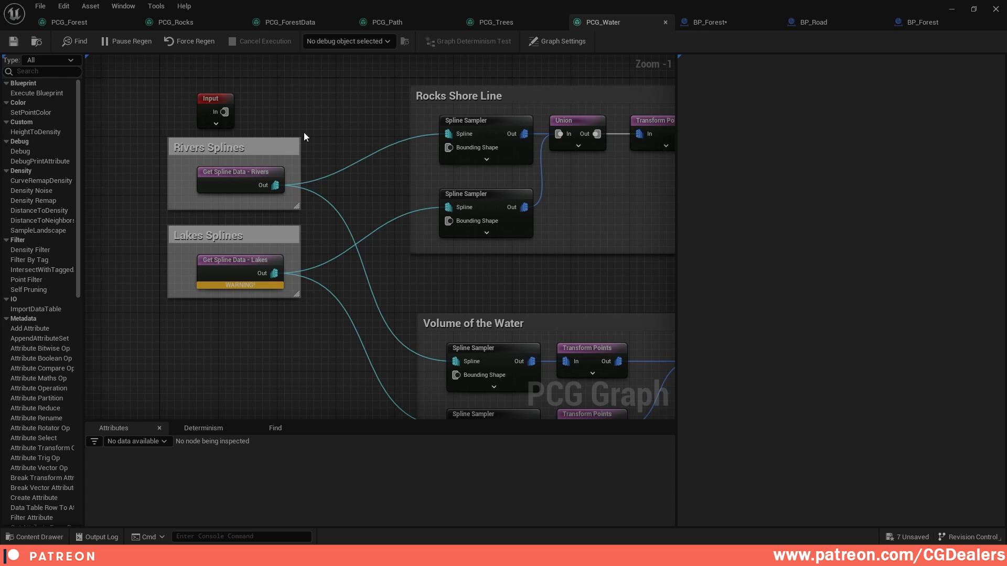
left_click(237, 170)
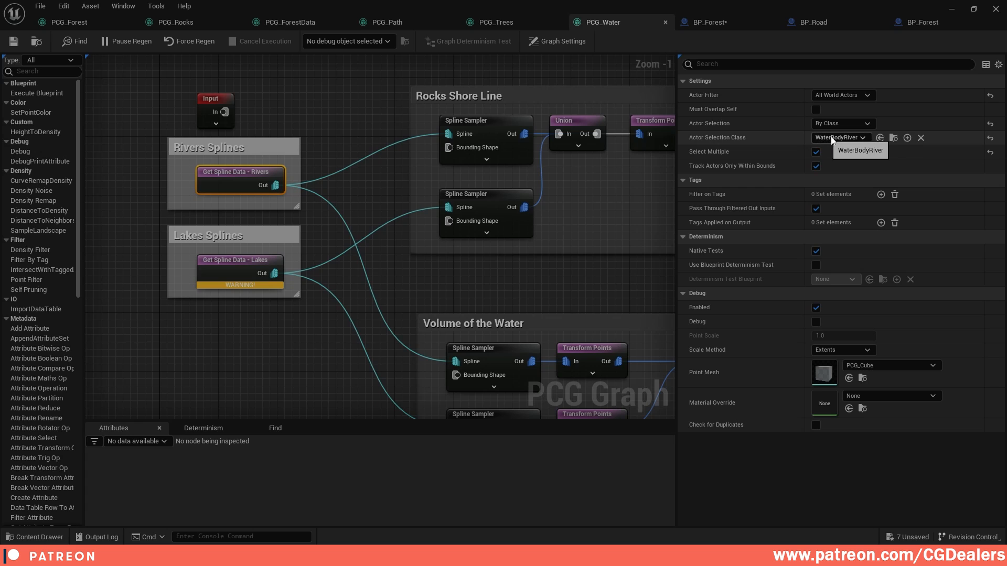
left_click(860, 138)
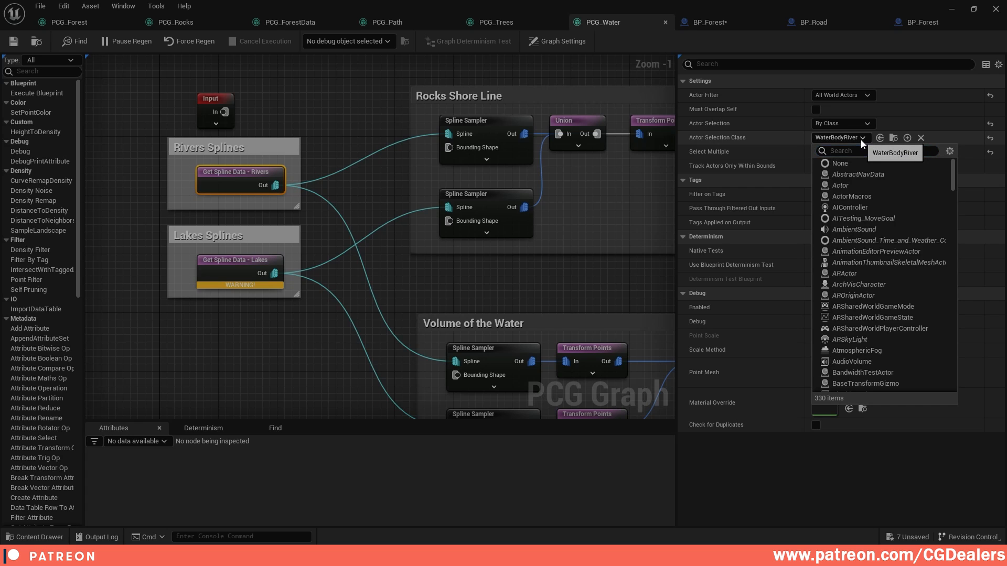
left_click(375, 95)
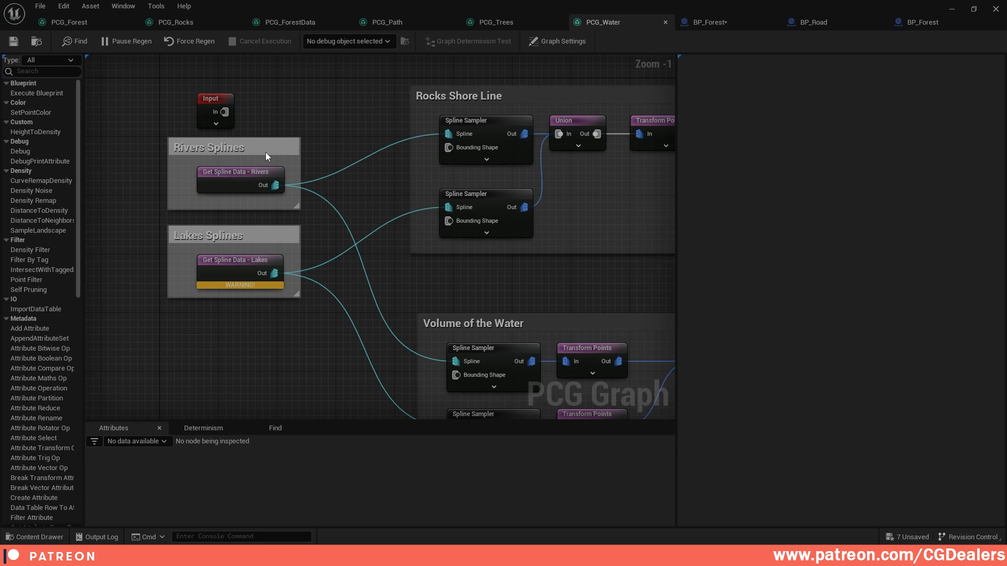
left_click(256, 172)
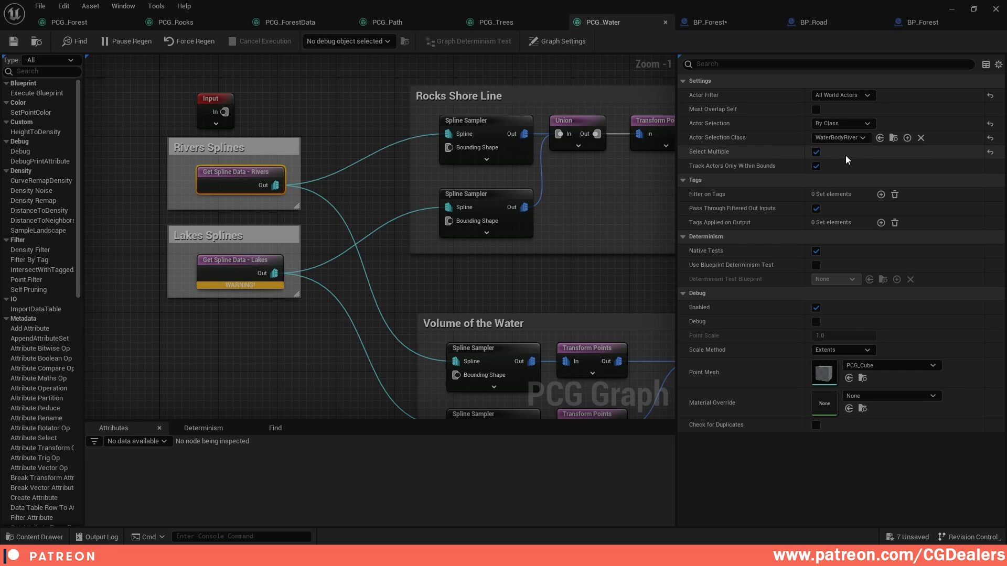
left_click(273, 275)
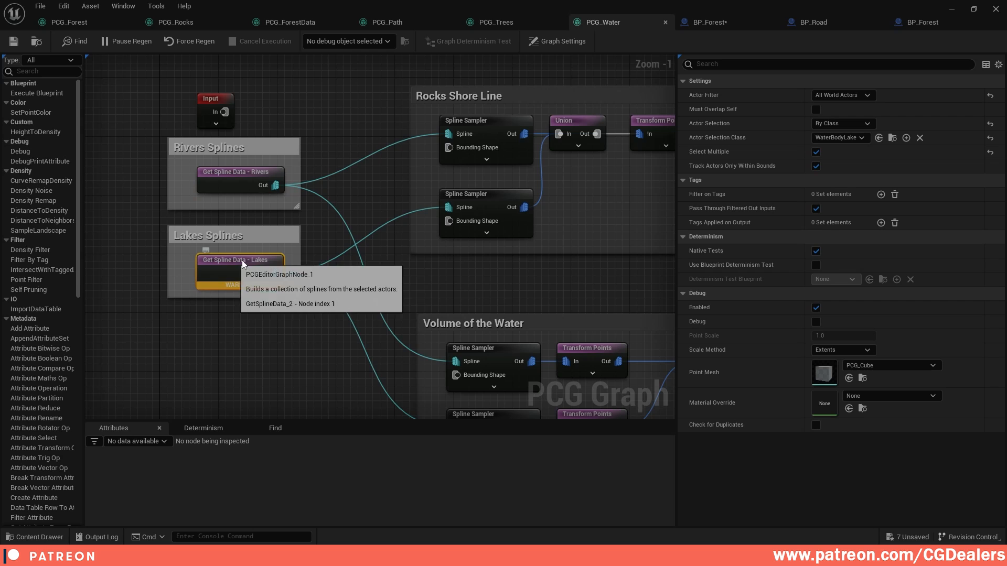
Review the two Spline Samplers in the Rocks Shore Line group, their spline sources and the Union node
right_click_drag(532, 260, 385, 243)
left_click(287, 110)
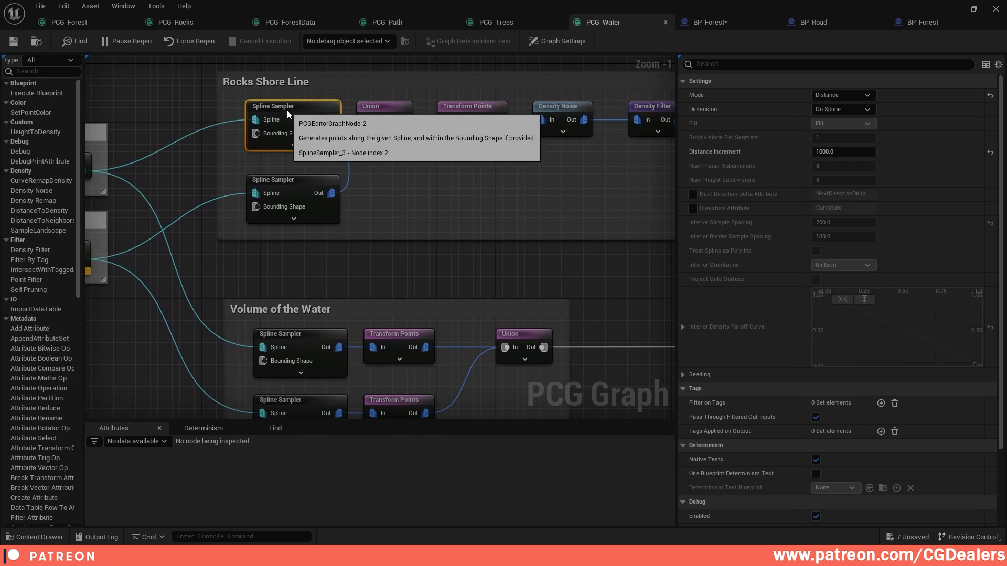
left_click(283, 184)
right_click_drag(207, 184, 416, 175)
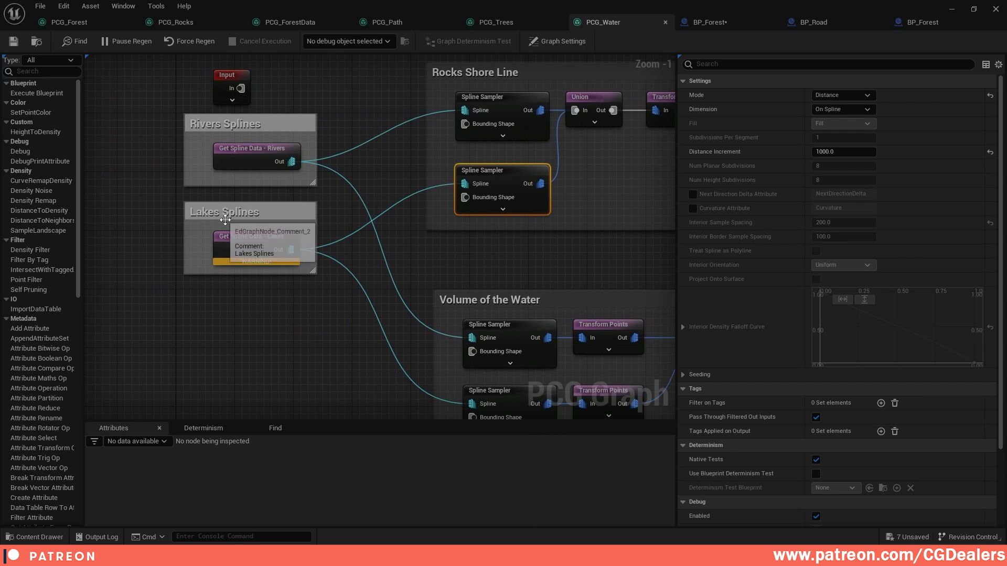
right_click_drag(488, 149, 370, 198)
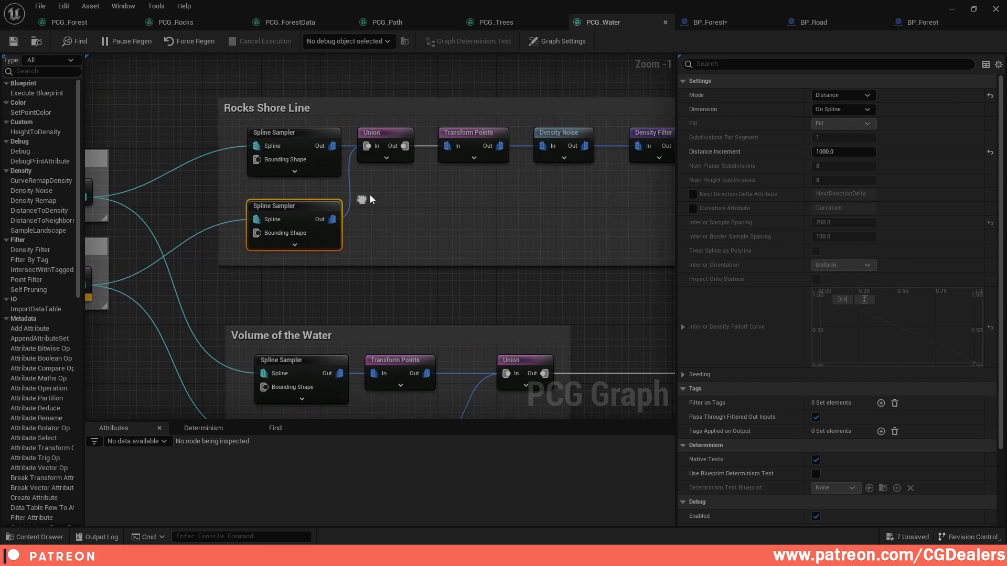
left_click(395, 135)
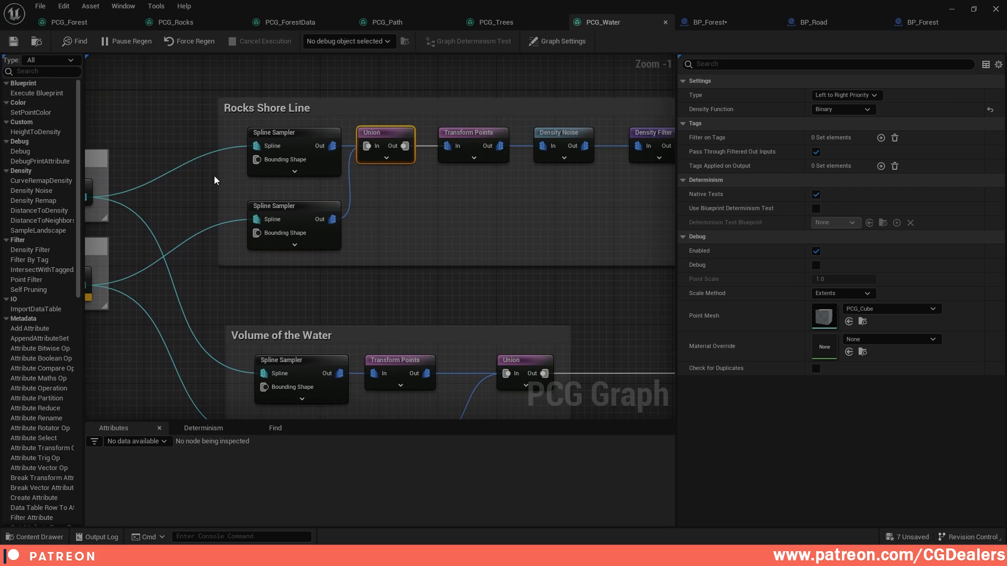
Review the Rocks Shore Line group's Density Noise, Density Filter and both Transform Points nodes
right_click_drag(456, 220, 365, 229)
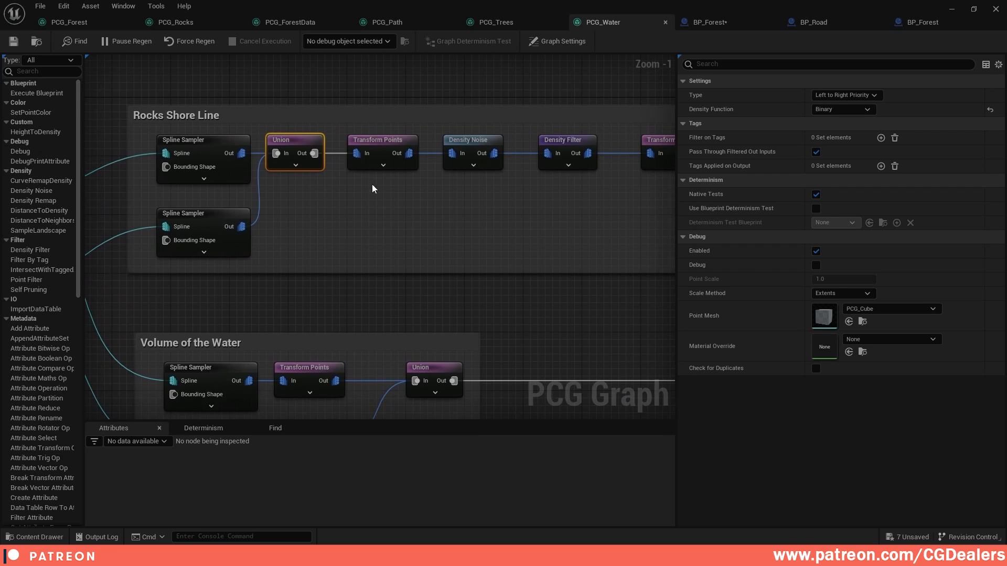
left_click(386, 143)
right_click_drag(489, 194, 396, 199)
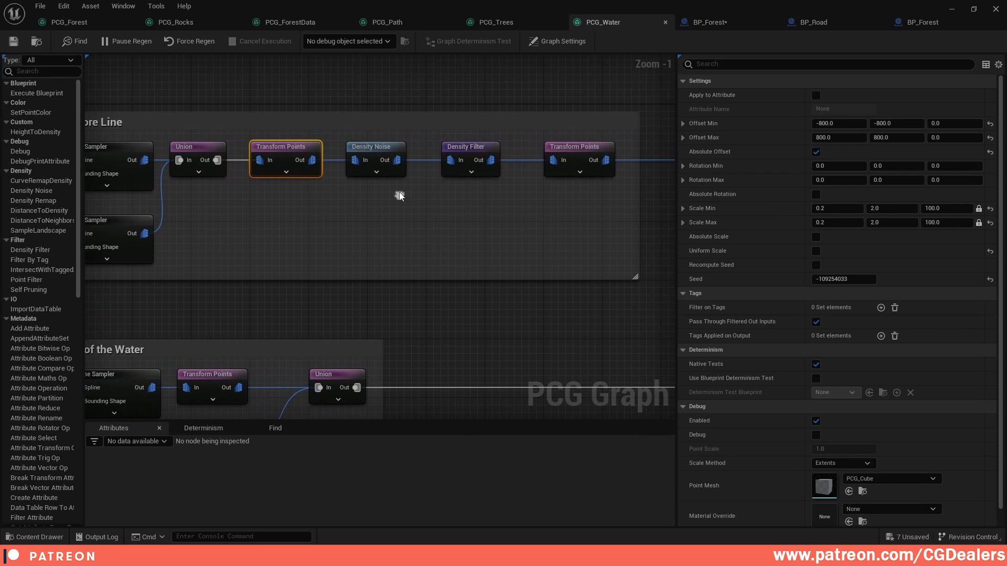
left_click(379, 146)
left_click(468, 147)
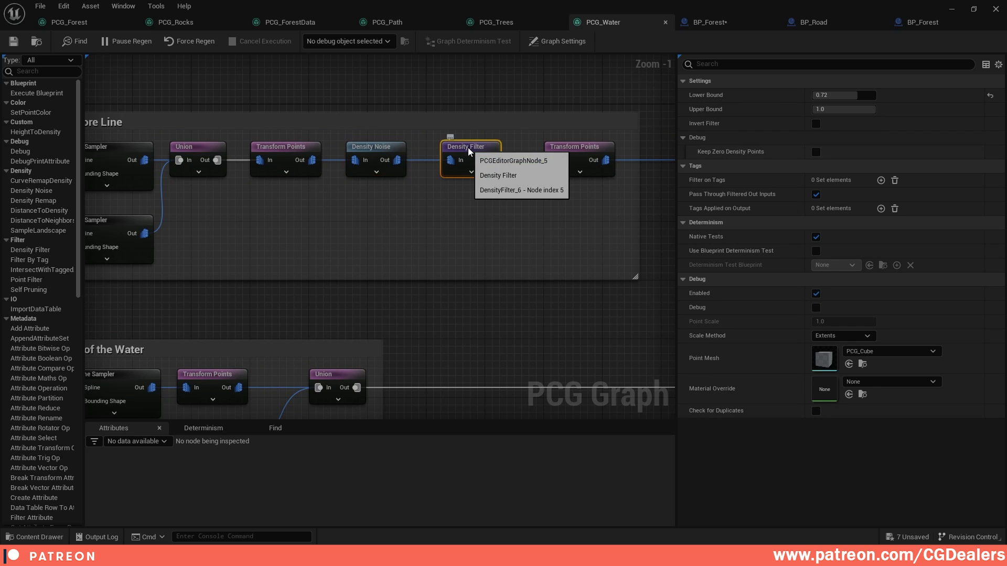
left_click(587, 150)
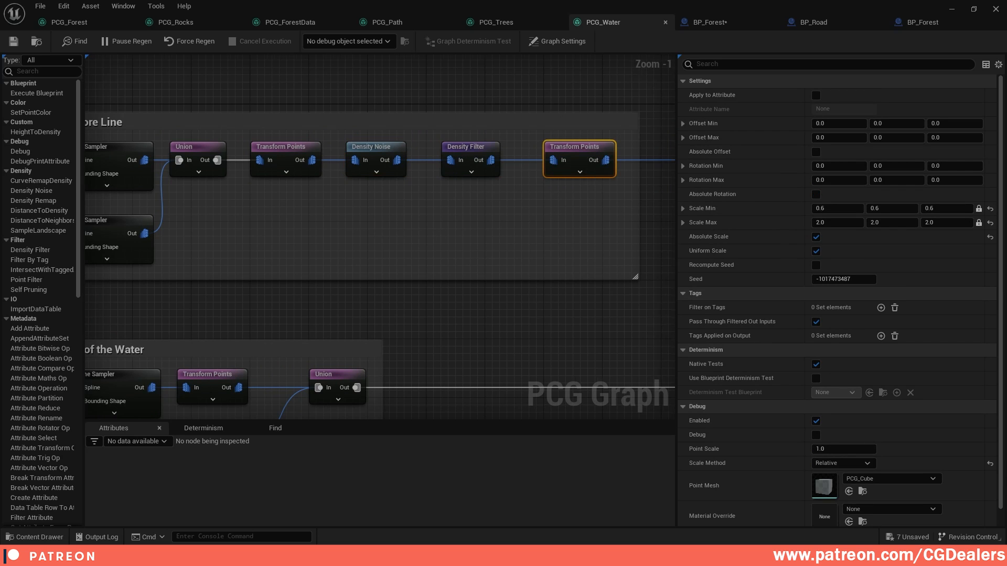
Compare the river and lake Spline Sampler settings in the Volume of the Water group and trace their spline inputs
right_click_drag(196, 333, 420, 210)
left_click(382, 262)
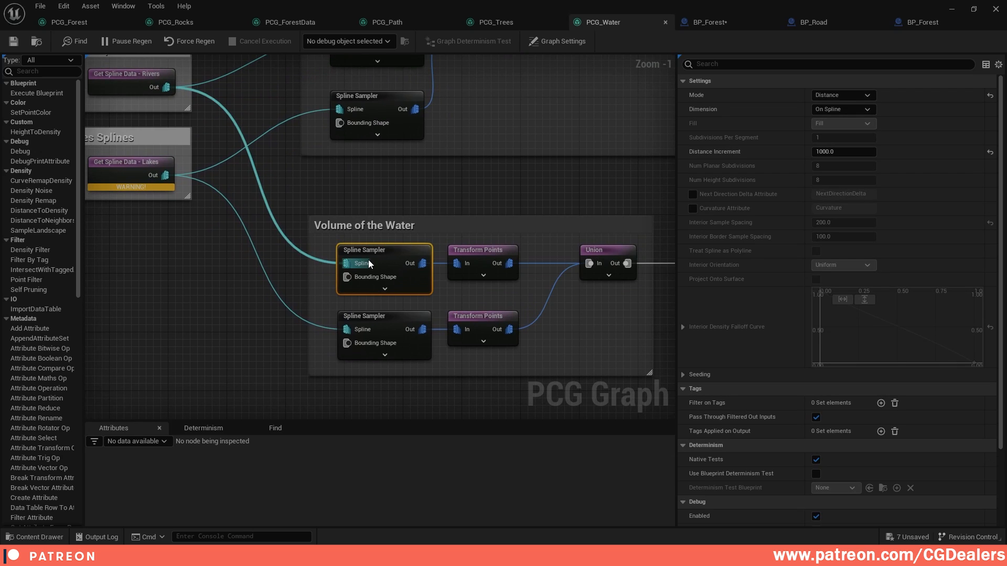
left_click(382, 315)
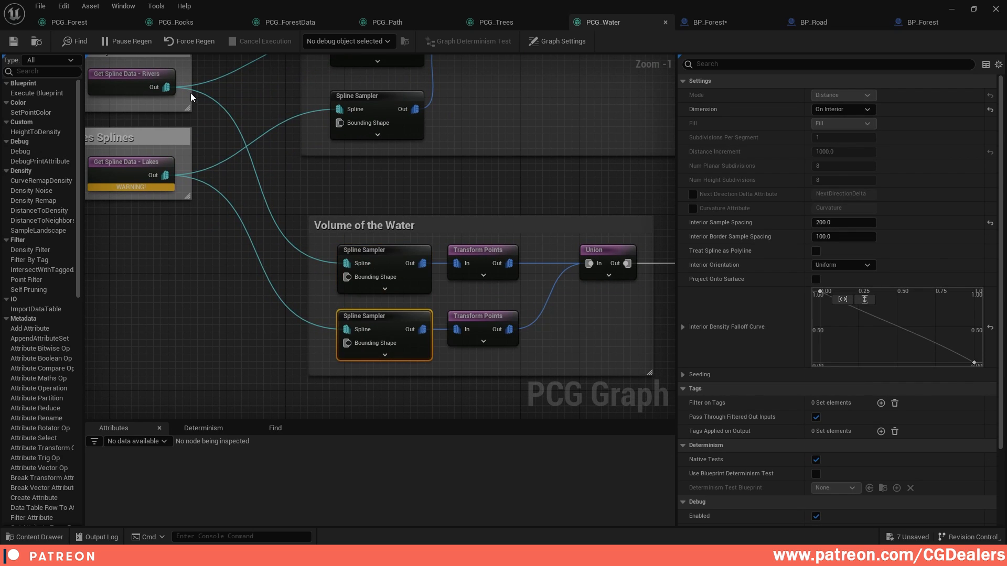
right_click_drag(263, 175, 325, 179)
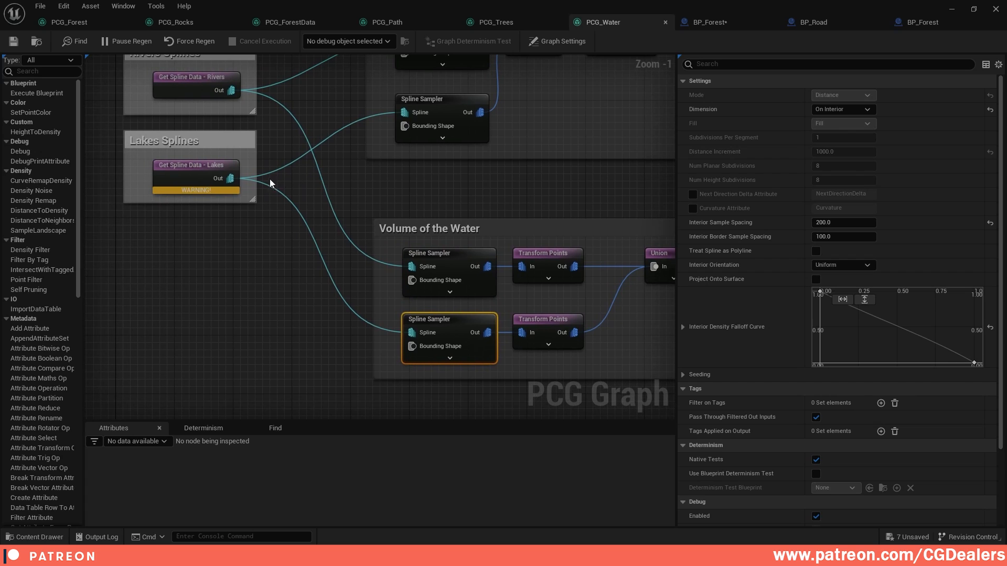
Review the Volume of the Water group's Transform Points nodes, recheck its samplers and inspect the Union's density function
right_click_drag(406, 230, 280, 204)
left_click(420, 233)
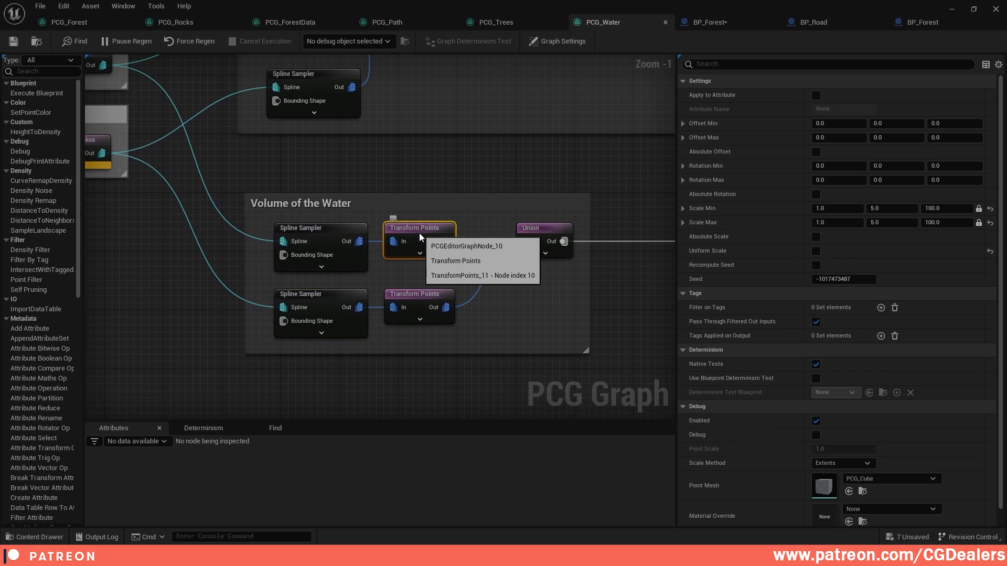
left_click(415, 303)
left_click(332, 242)
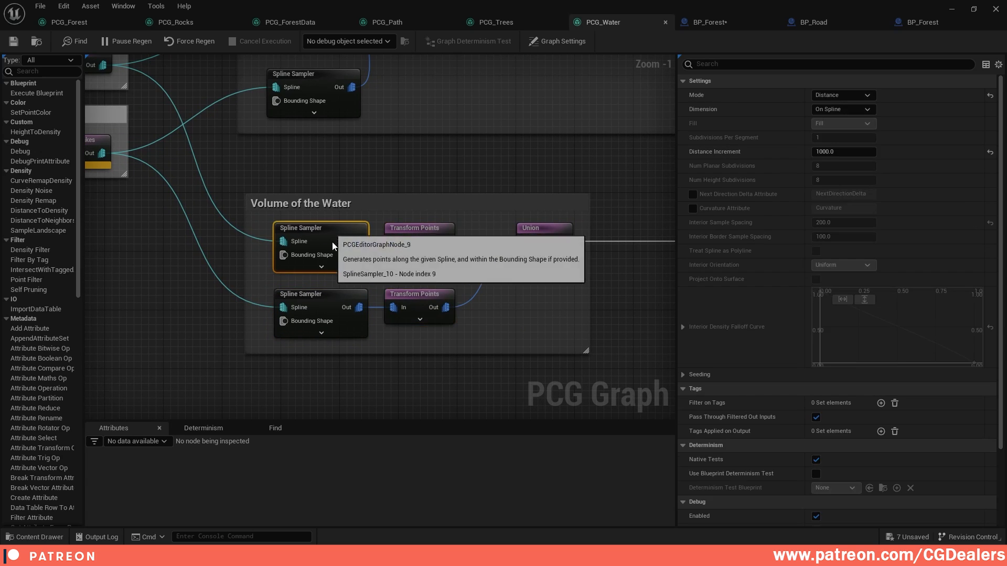
left_click(326, 301)
left_click(539, 229)
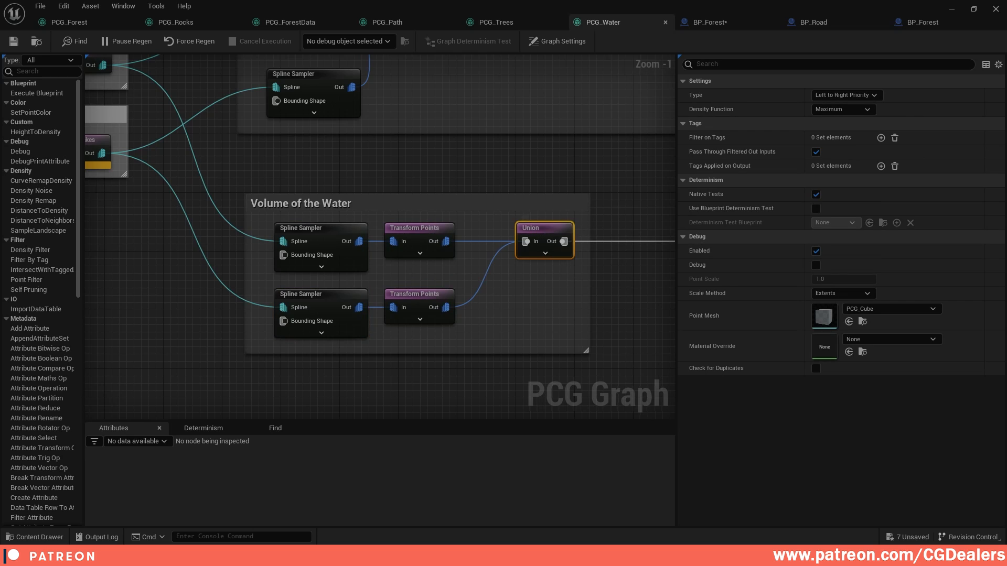
Follow both PCG_Water branches to the Output node and inspect its custom Rocks pin
right_click_drag(485, 233, 362, 248)
scroll(528, 222, "down", 2)
right_click_drag(584, 207, 345, 251)
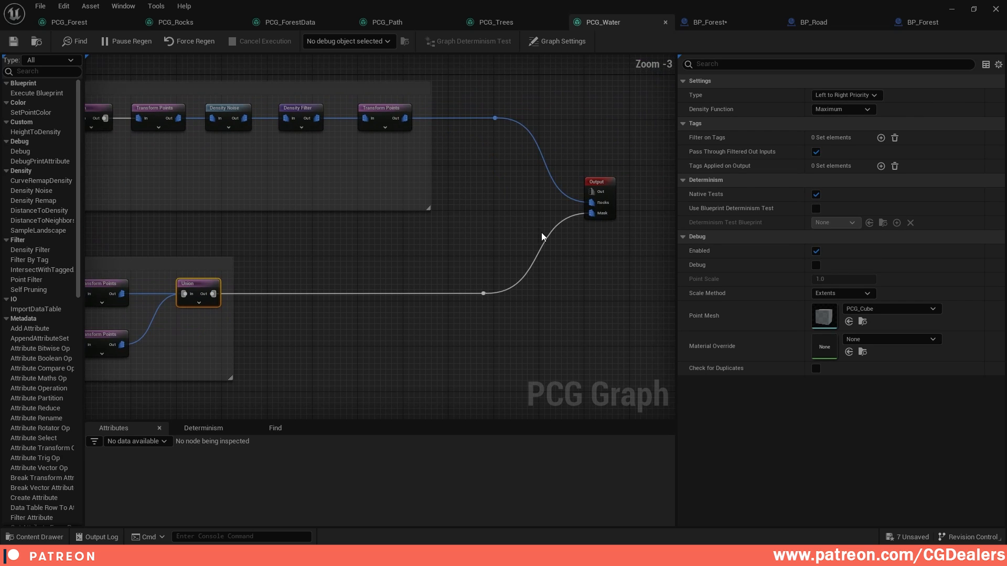
right_click_drag(542, 234, 513, 238)
scroll(579, 213, "up", 2)
scroll(580, 216, "up", 1)
left_click(583, 172)
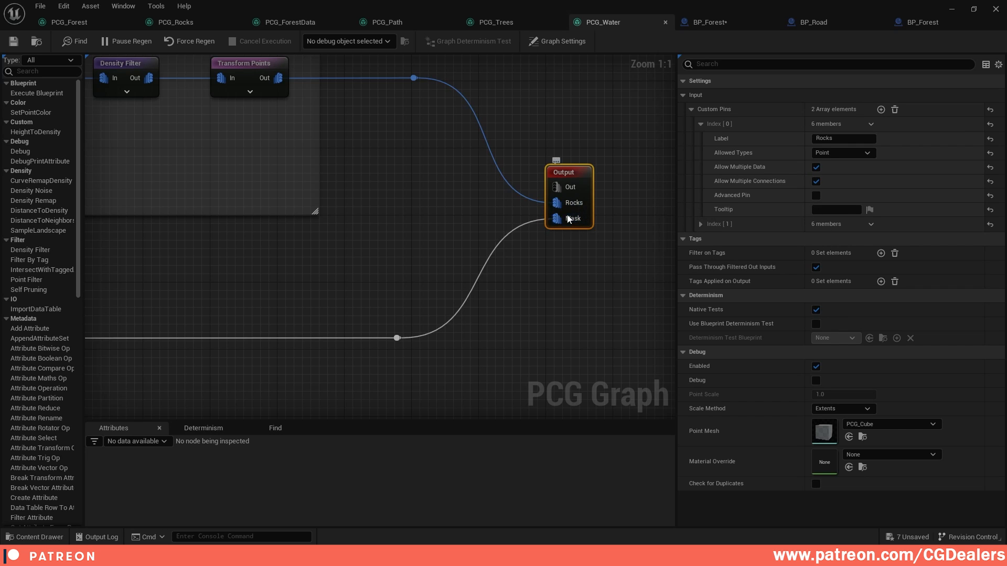
Retrace the rocks and water volume branches and expand the Output node's custom Mask pin to check its settings
right_click_drag(548, 221, 292, 213)
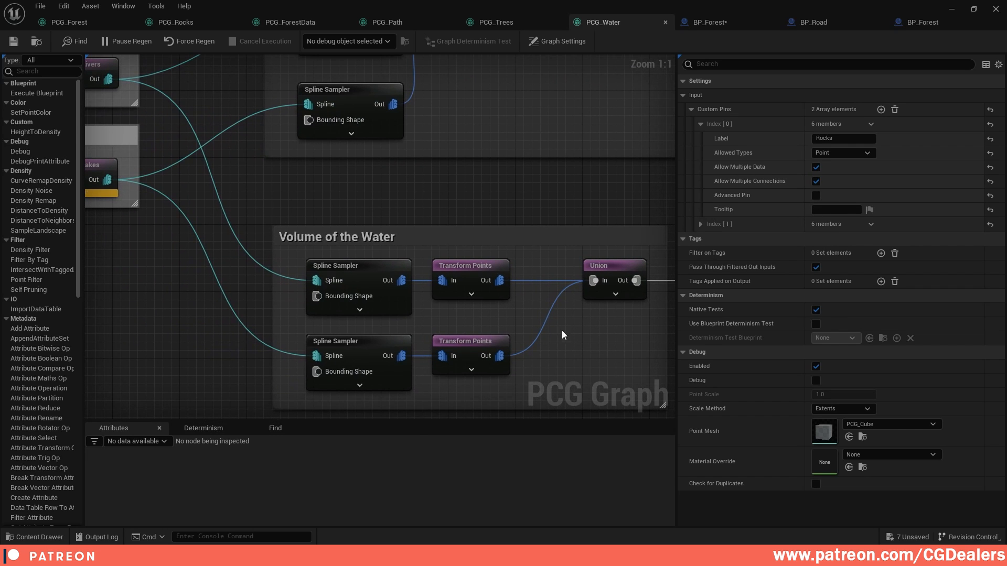
scroll(547, 214, "down", 3)
right_click_drag(546, 214, 419, 299)
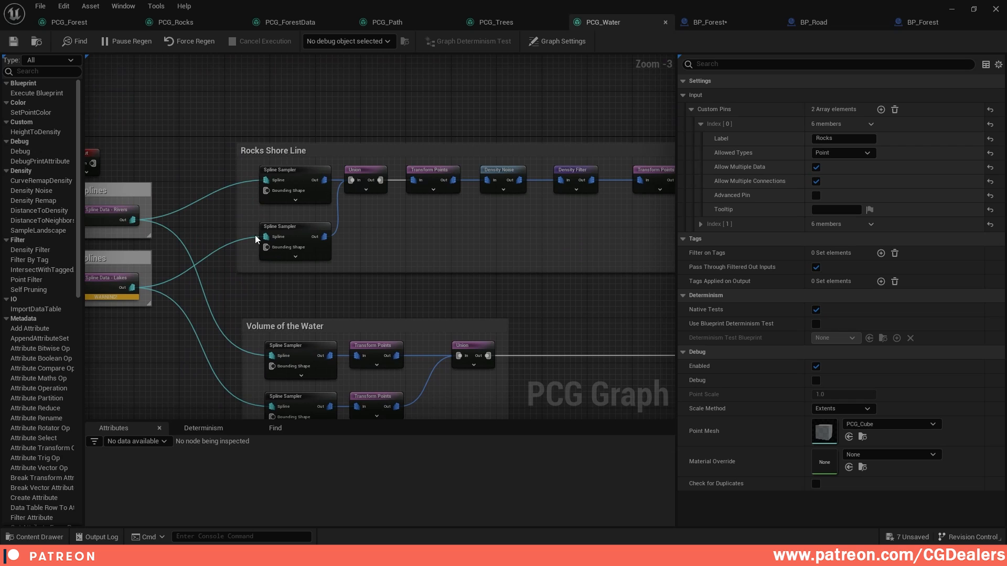
right_click_drag(505, 240, 241, 233)
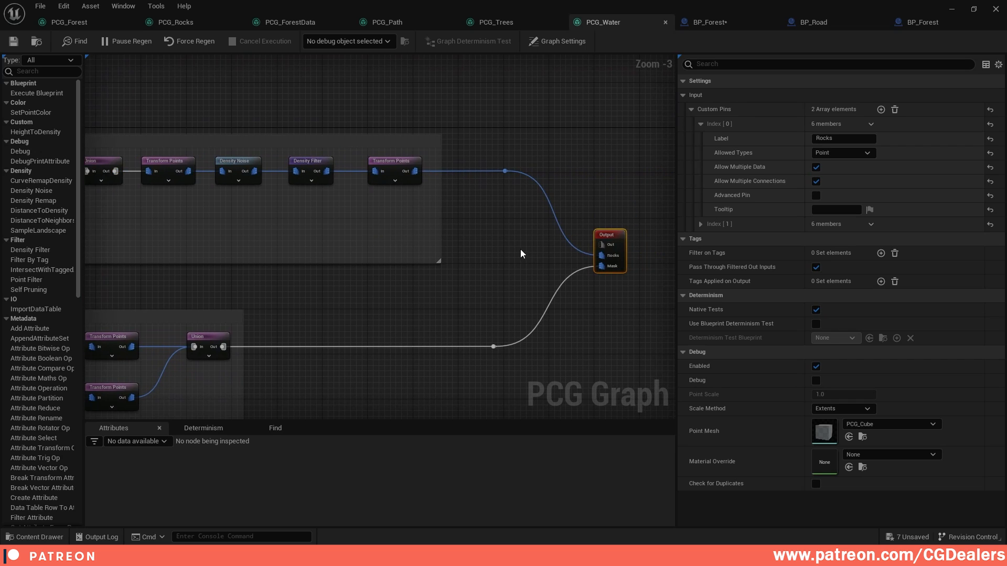
right_click_drag(650, 268, 488, 253)
scroll(488, 252, "up", 3)
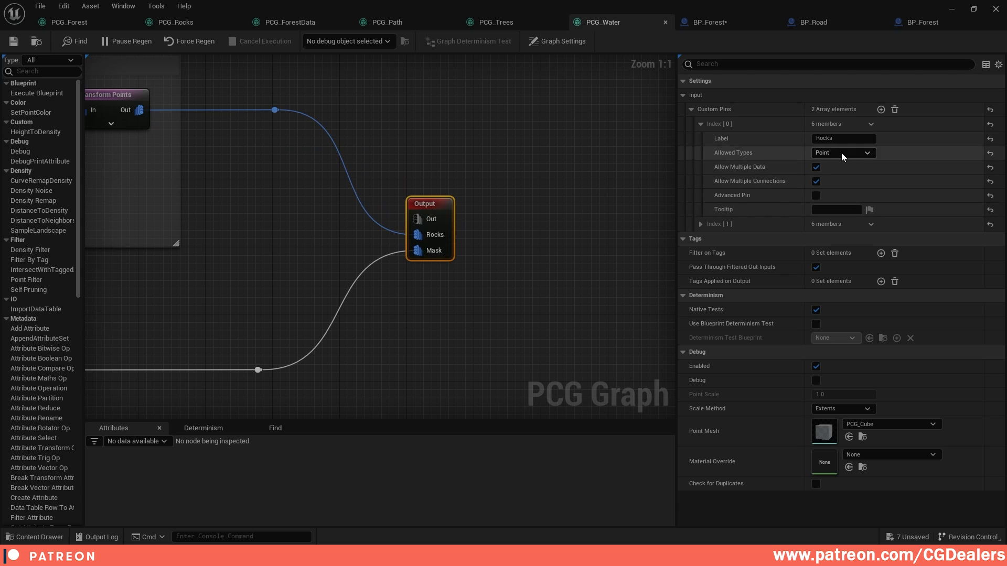
left_click(701, 224)
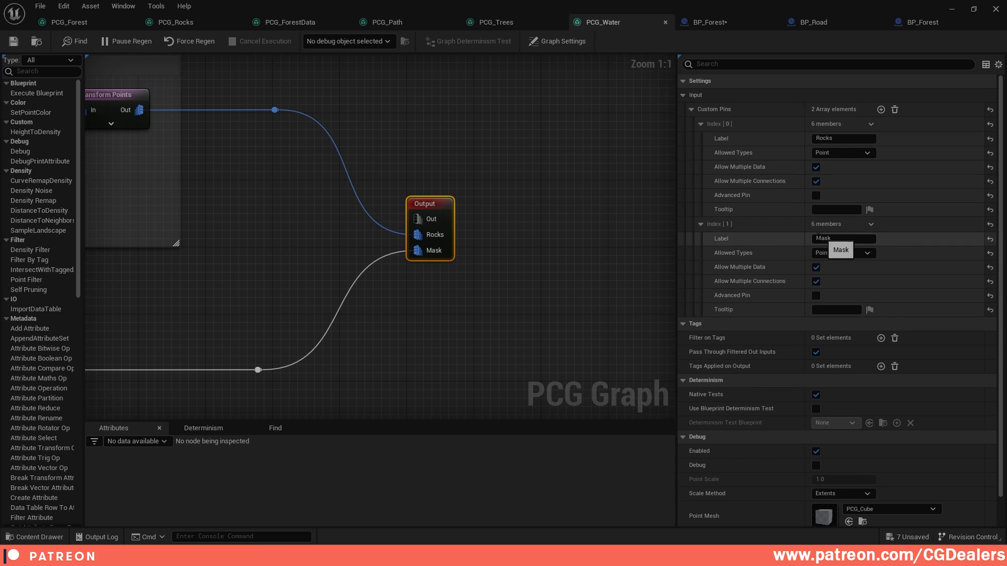
right_click_drag(292, 250, 410, 138)
scroll(319, 152, "down", 4)
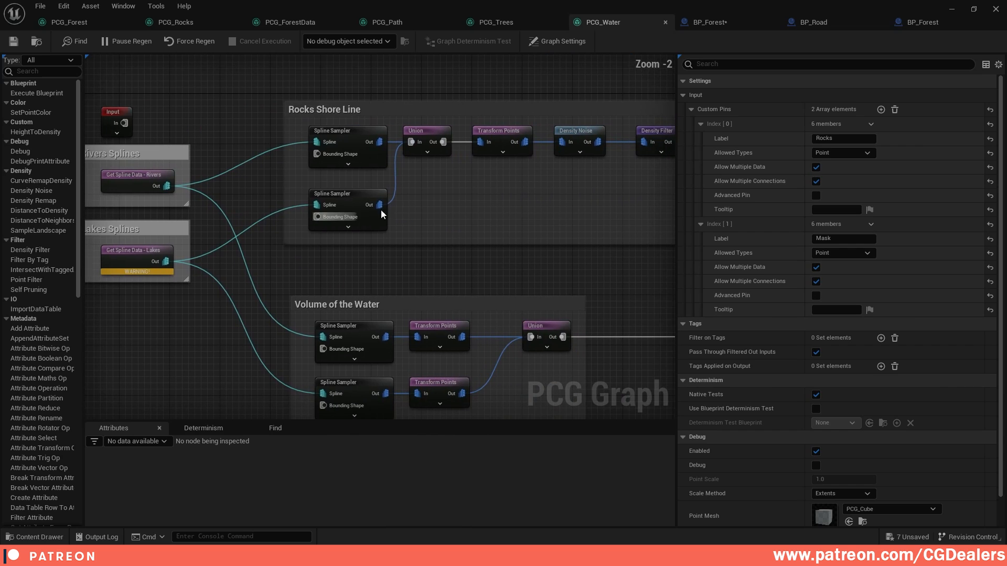
Review the Rocks Shore Line and Volume of the Water groups in PCG_Water once more and switch to the PCG_Path graph
right_click_drag(502, 205, 418, 206)
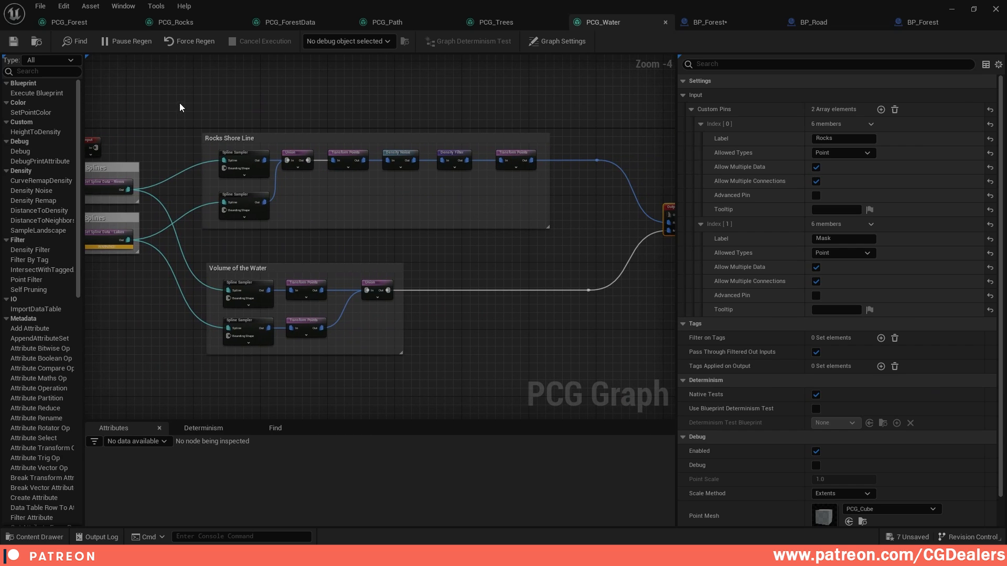
left_click_drag(179, 104, 579, 245)
left_click(405, 237)
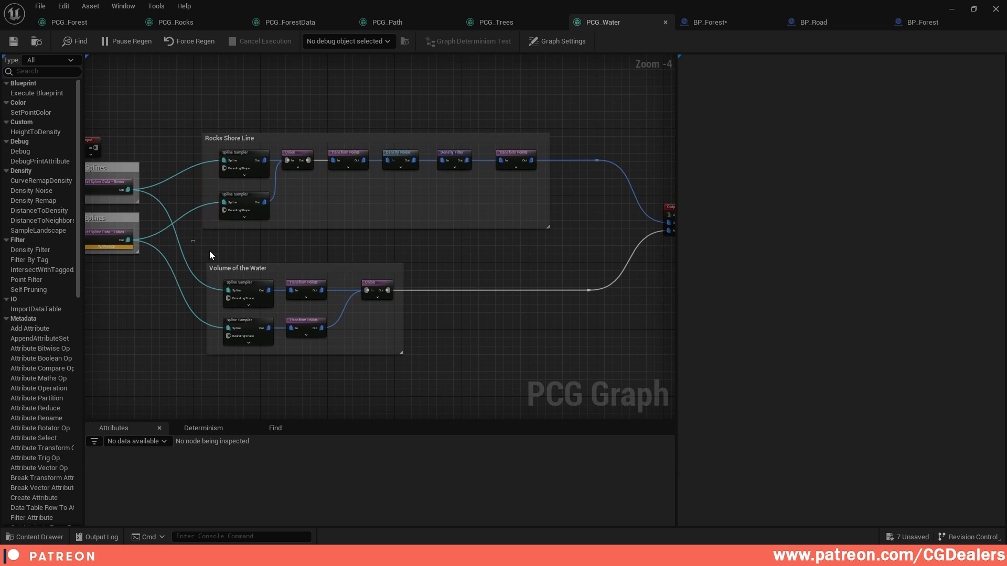
left_click_drag(209, 250, 449, 364)
left_click(615, 137)
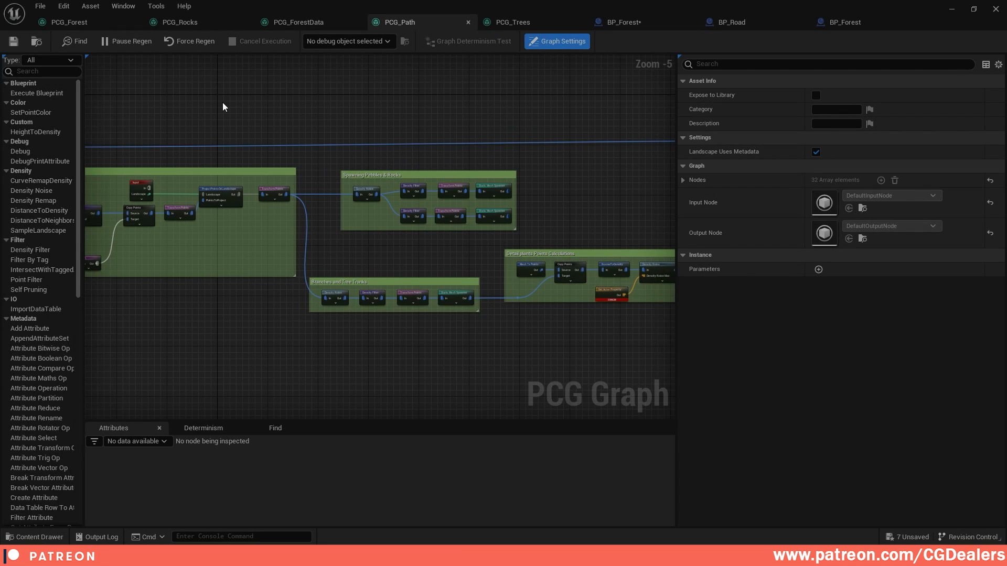
Inspect the Get Spline Data node's actor selection tag and the Spline Sampler's distance settings at the start of PCG_Path
scroll(222, 103, "up", 2)
scroll(296, 120, "up", 2)
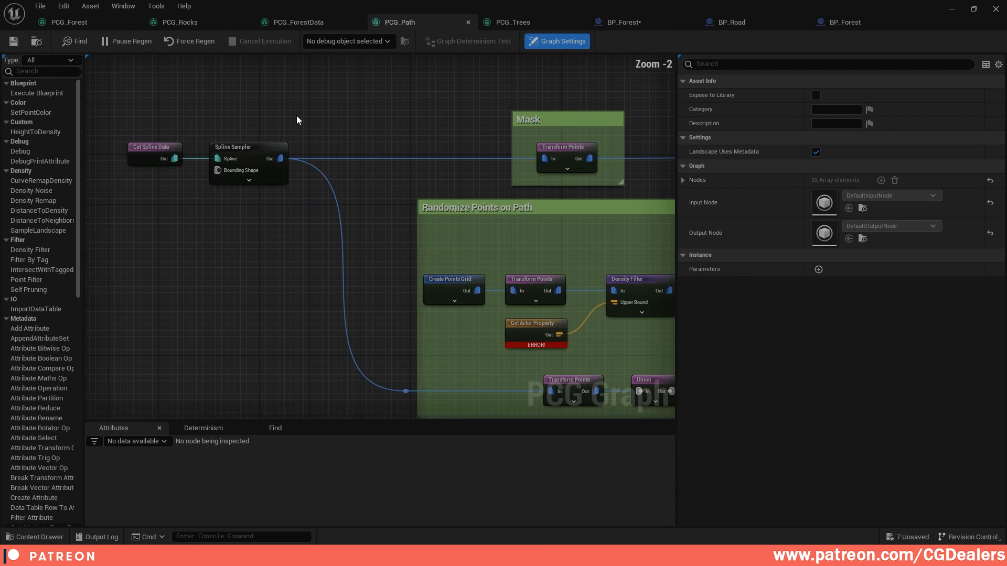
scroll(297, 120, "up", 2)
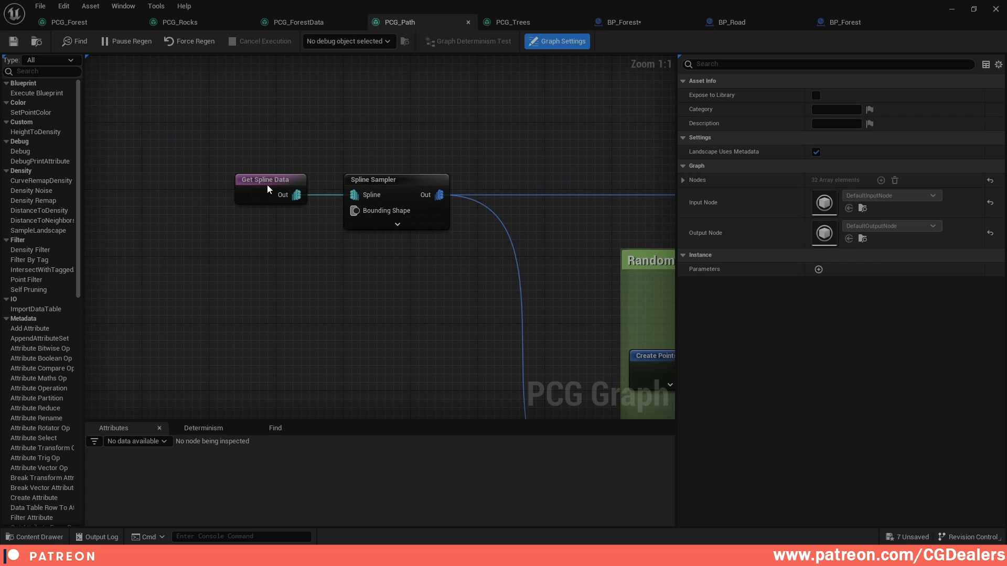
left_click(259, 184)
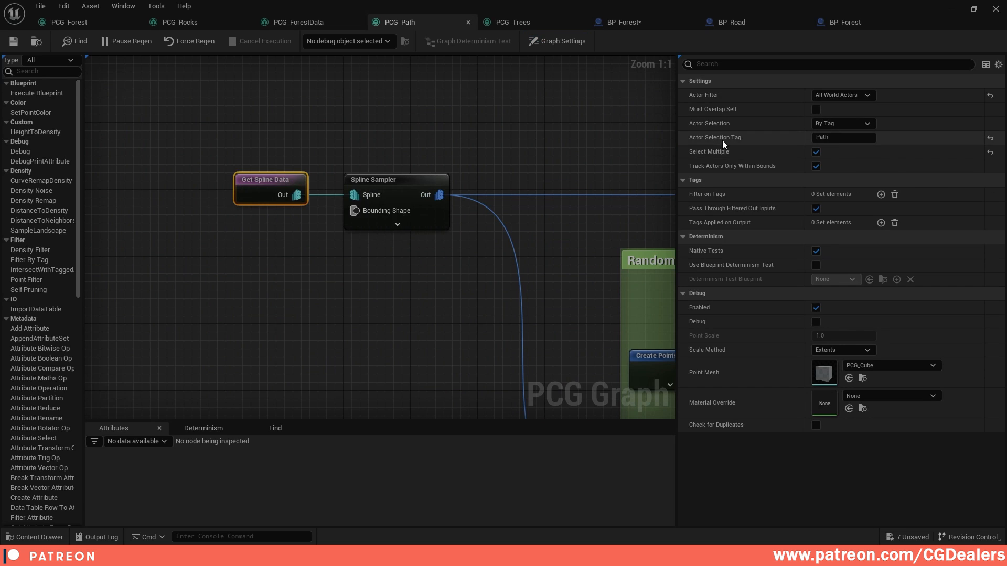
left_click(853, 136)
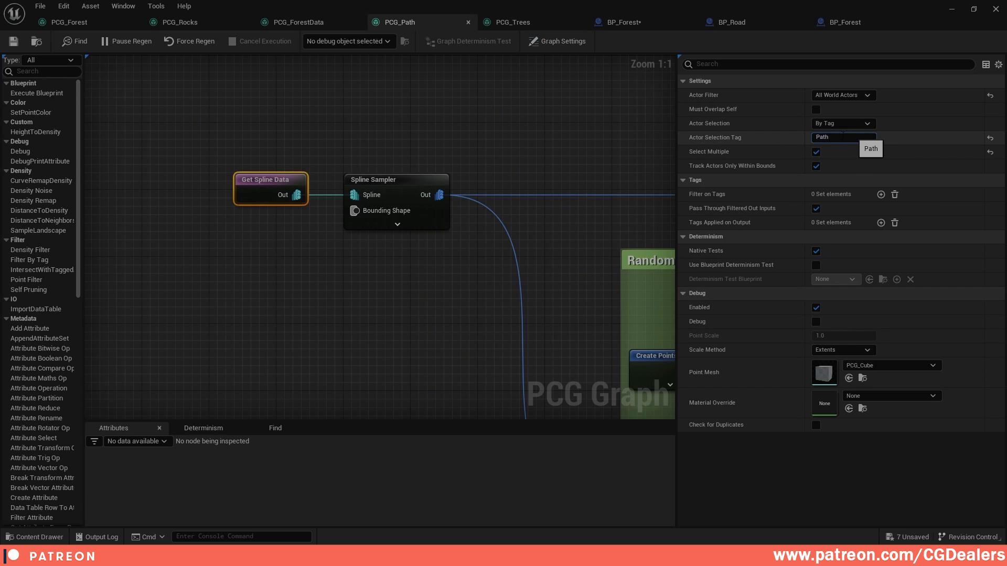
left_click(444, 195)
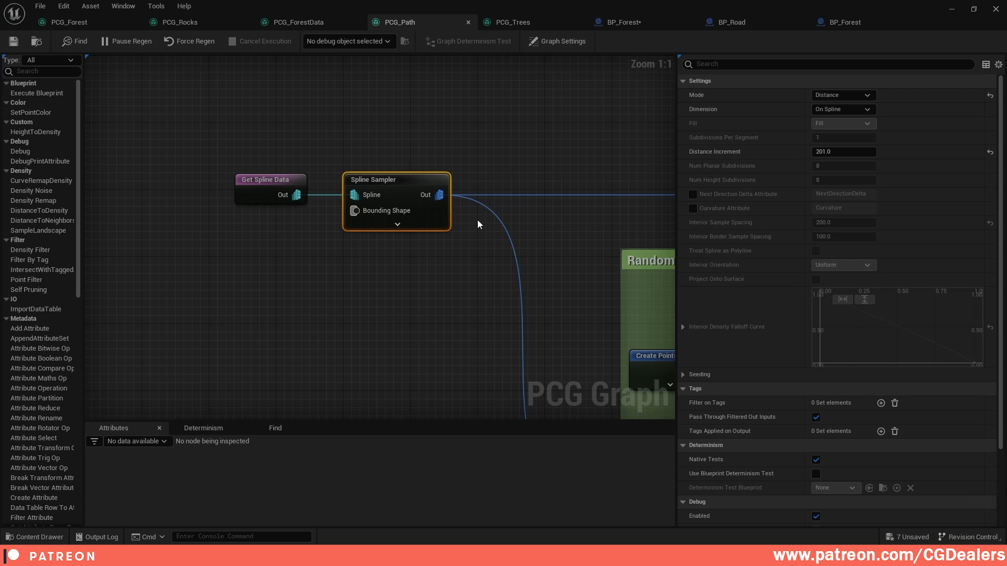
right_click_drag(511, 187, 394, 123)
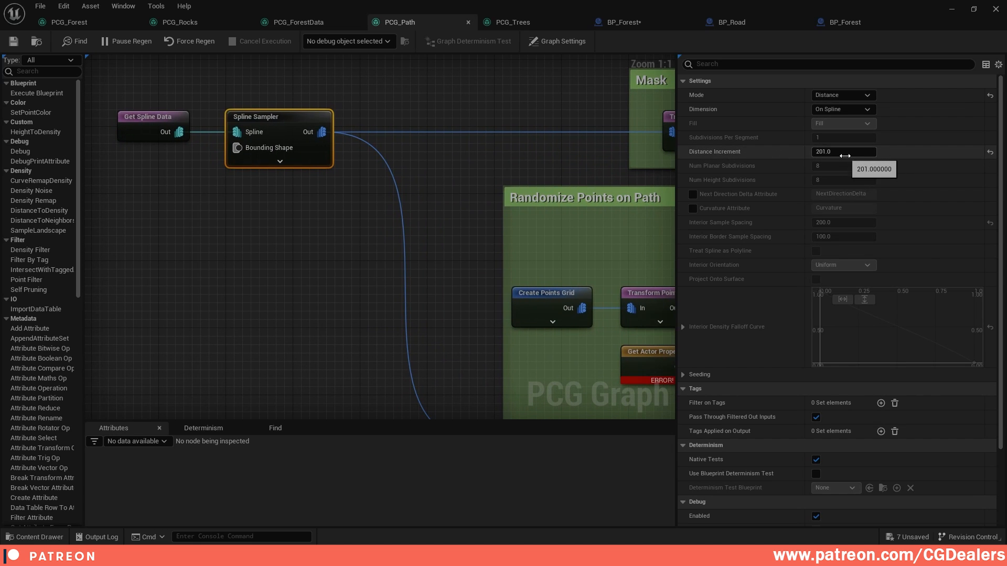
Check the Mask group's Transform Points settings and follow its branch to the Output node
scroll(490, 149, "down", 2)
right_click_drag(493, 151, 308, 143)
right_click_drag(433, 94, 419, 134)
left_click(425, 155)
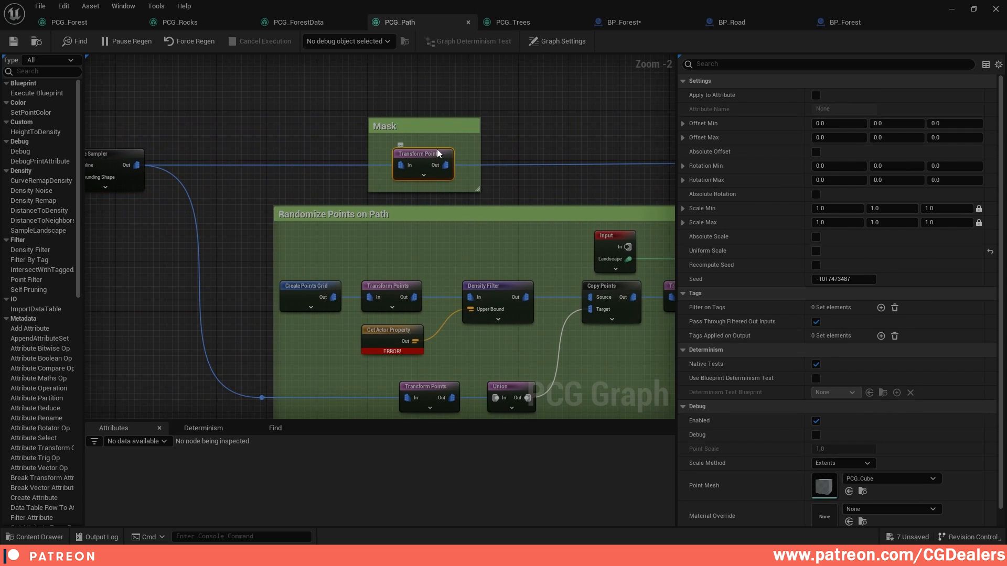
right_click_drag(567, 153, 361, 137)
right_click_drag(603, 146, 347, 136)
scroll(510, 148, "down", 2)
right_click_drag(511, 148, 309, 150)
right_click_drag(632, 149, 200, 152)
scroll(503, 143, "up", 4)
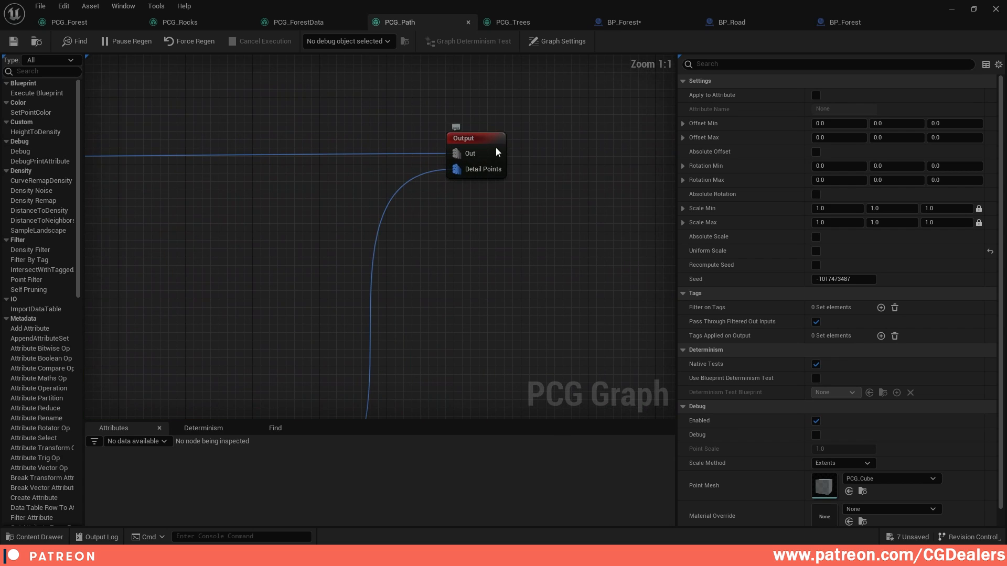
Return to the Randomize Points on Path group and inspect its Create Points Grid and the Transform Points node it feeds
right_click_drag(163, 198, 502, 229)
scroll(277, 240, "down", 3)
right_click_drag(269, 218, 671, 190)
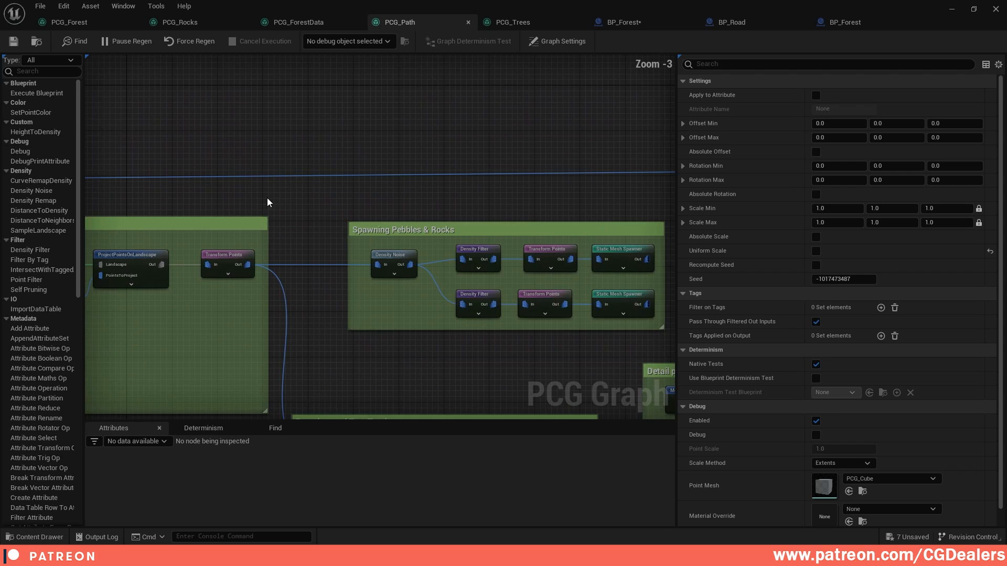
right_click_drag(266, 198, 636, 140)
right_click_drag(194, 185, 275, 144)
scroll(315, 192, "up", 3)
left_click(204, 193)
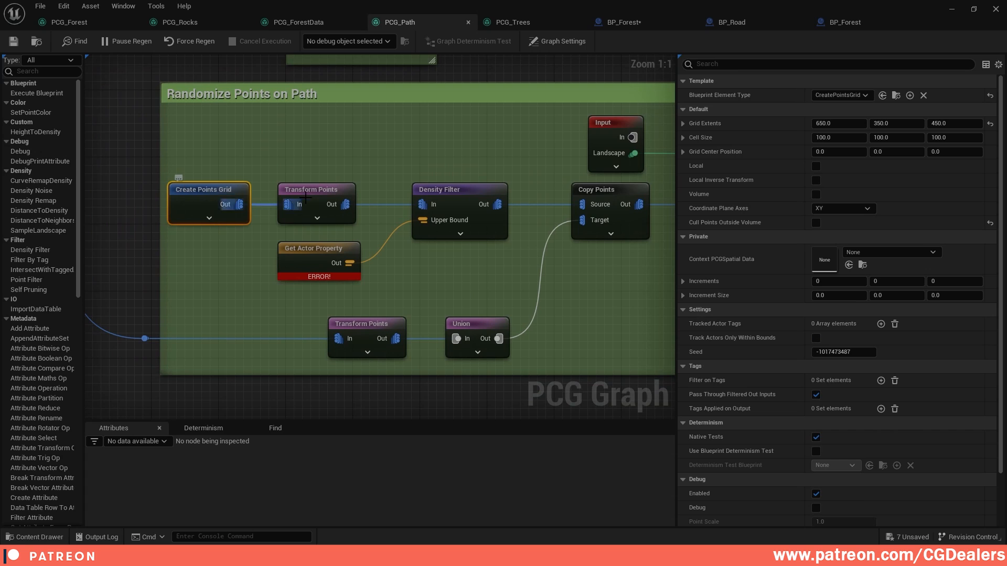
left_click(324, 190)
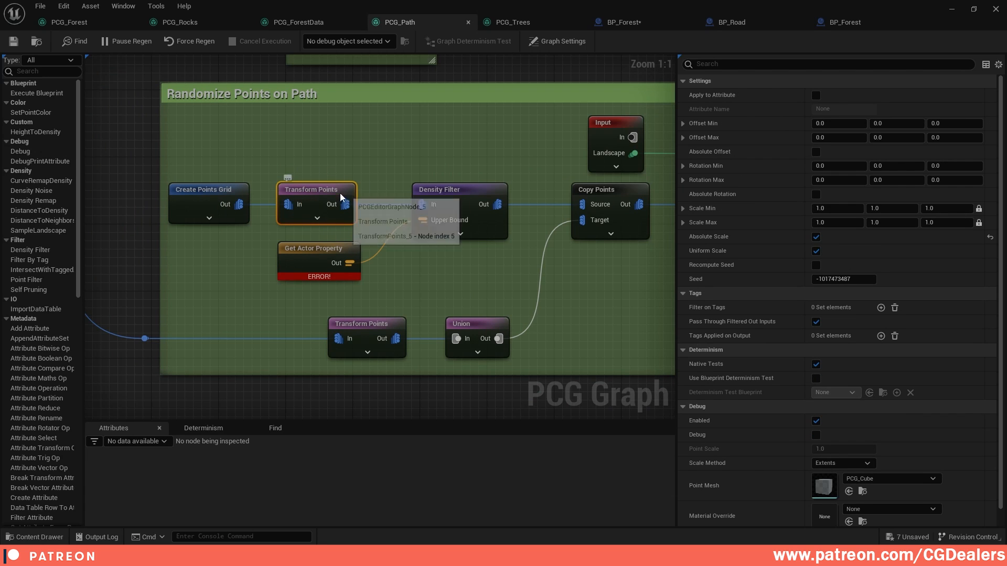
Examine the Get Actor Property node's property name and the Density Filter whose upper bound it drives
left_click(302, 248)
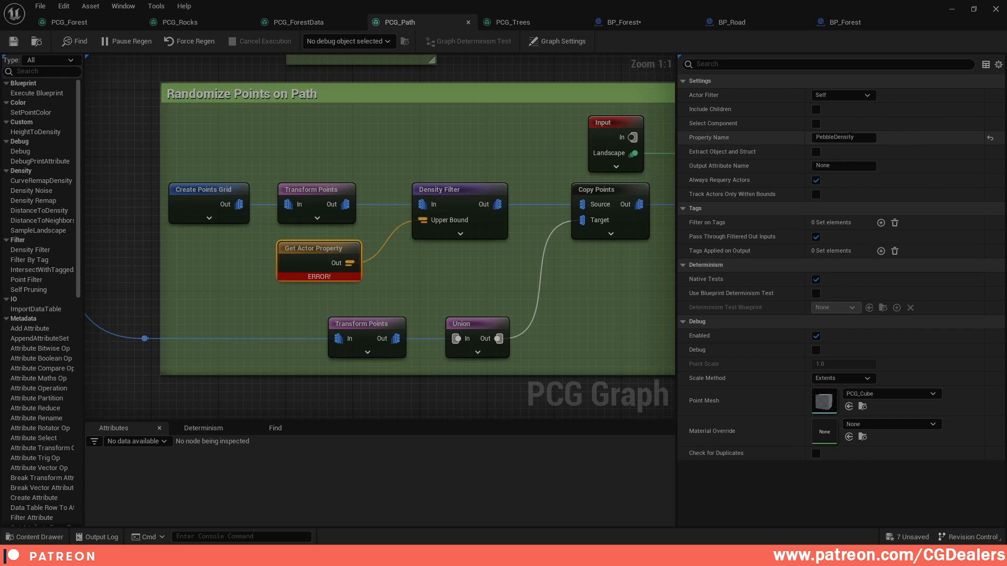
right_click_drag(517, 172, 734, 241)
left_click(424, 174)
right_click_drag(382, 198, 218, 80)
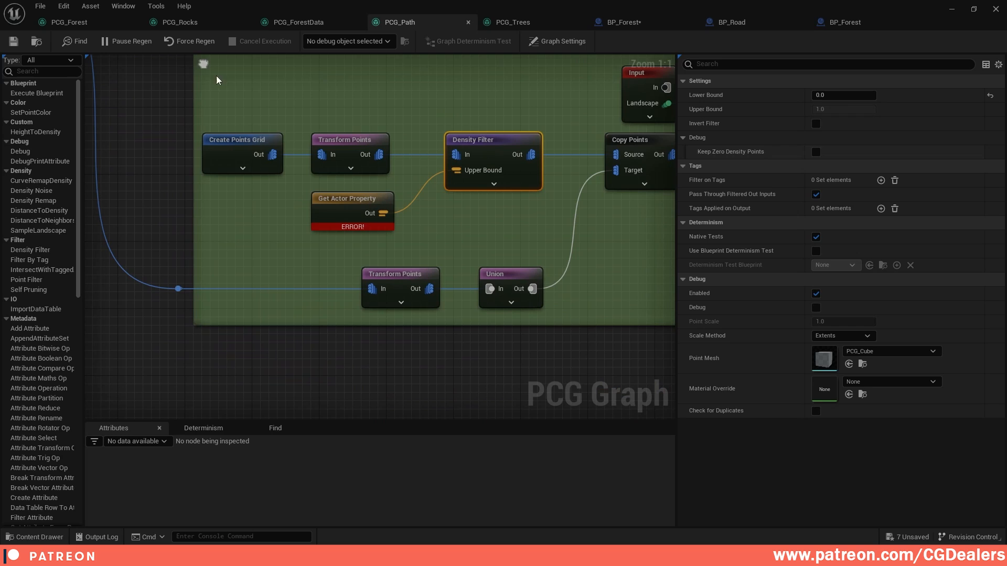
Inspect the lower Transform Points, Union and Copy Points nodes, and trace the copy's source and target back to the grid and spline
left_click(400, 275)
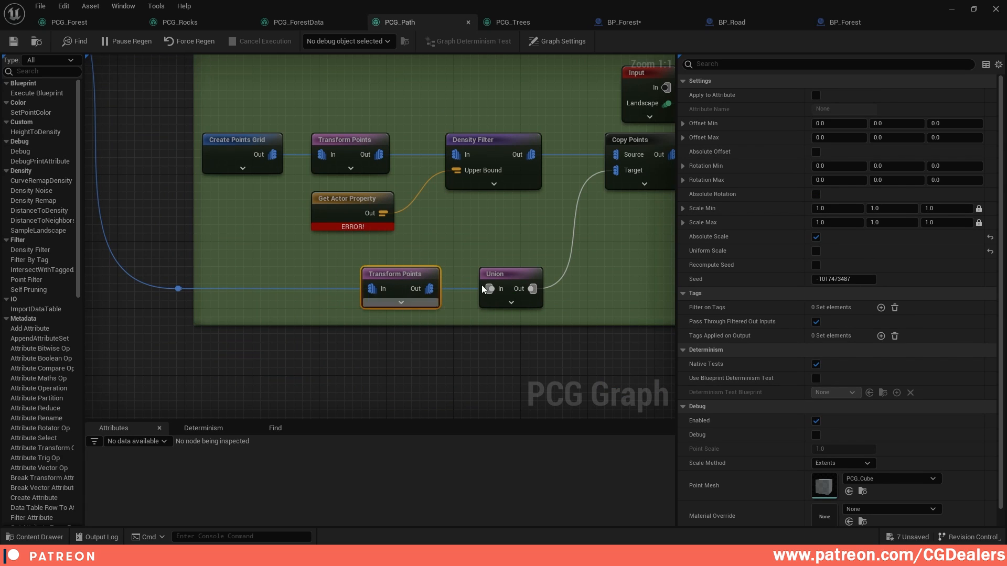
left_click(502, 273)
right_click_drag(598, 264, 460, 305)
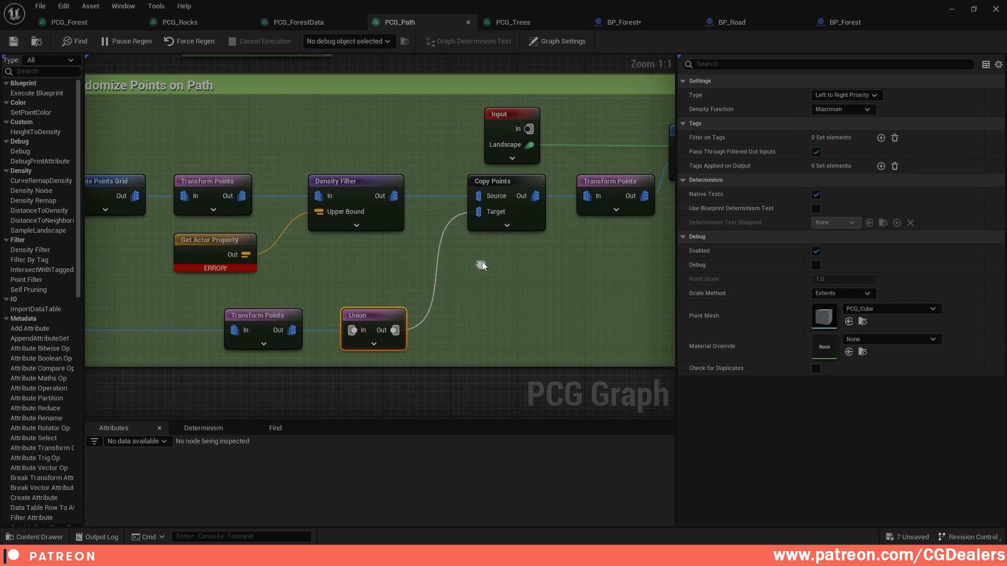
left_click(500, 186)
right_click_drag(361, 252, 434, 252)
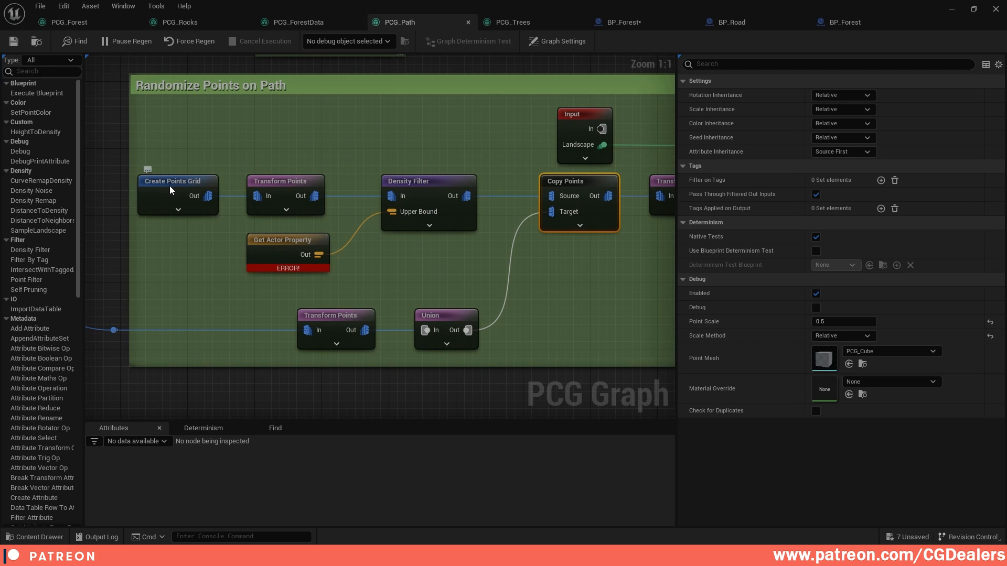
right_click_drag(219, 207, 597, 306)
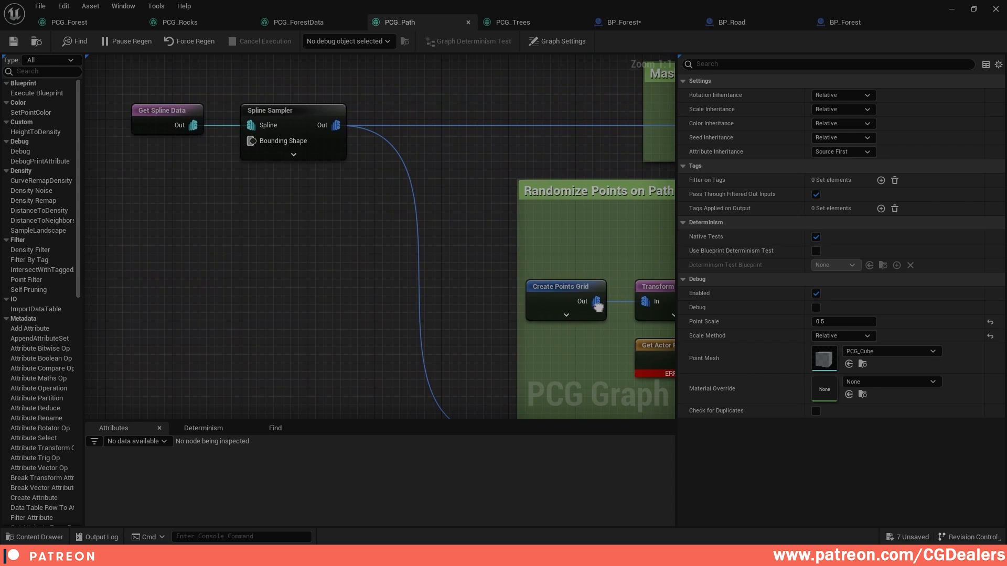
right_click_drag(656, 220, 131, 138)
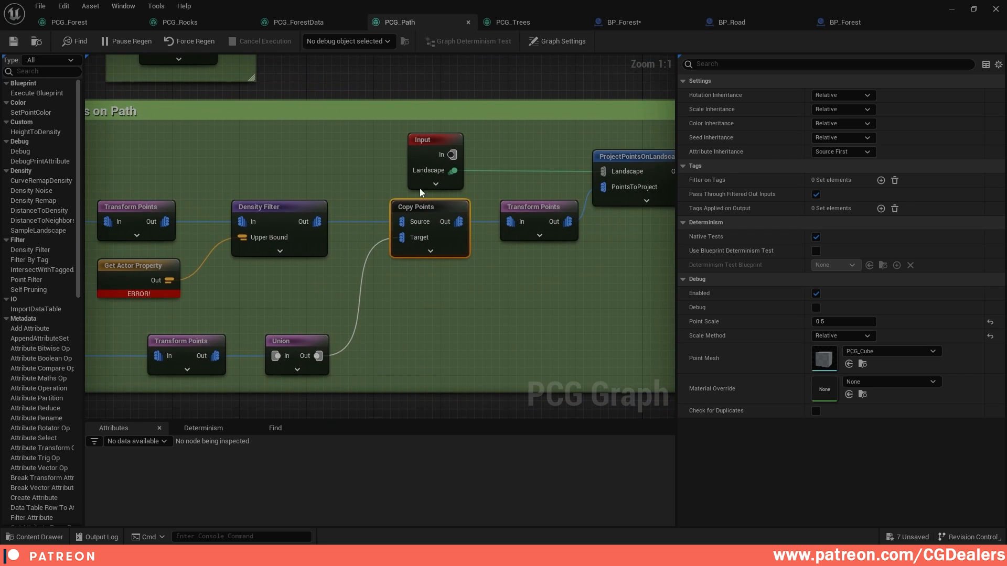
Review the ProjectPointsOnLandscape node and the Transform Points nodes before and after it in Randomize Points on Path
right_click_drag(468, 232, 448, 260)
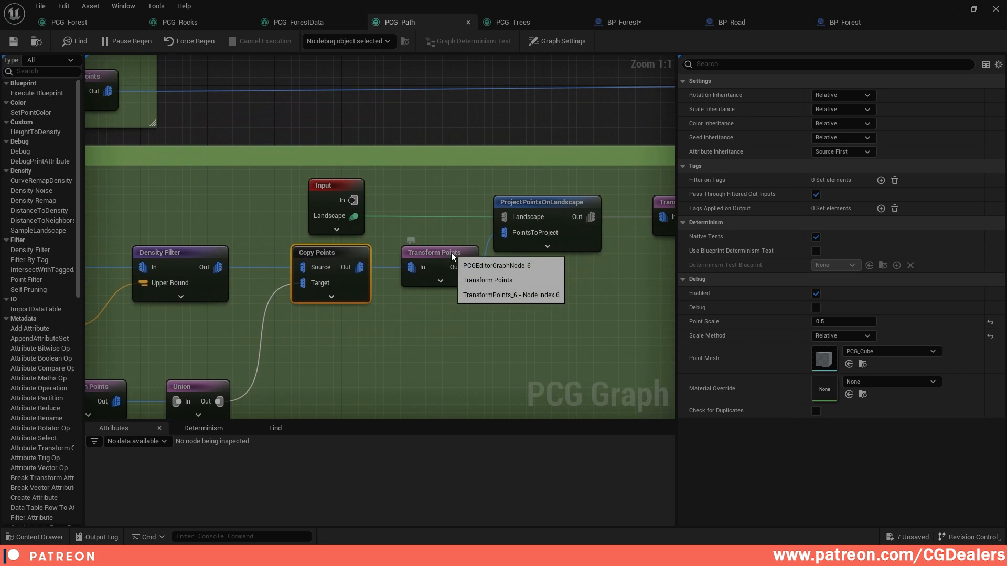
left_click(471, 252)
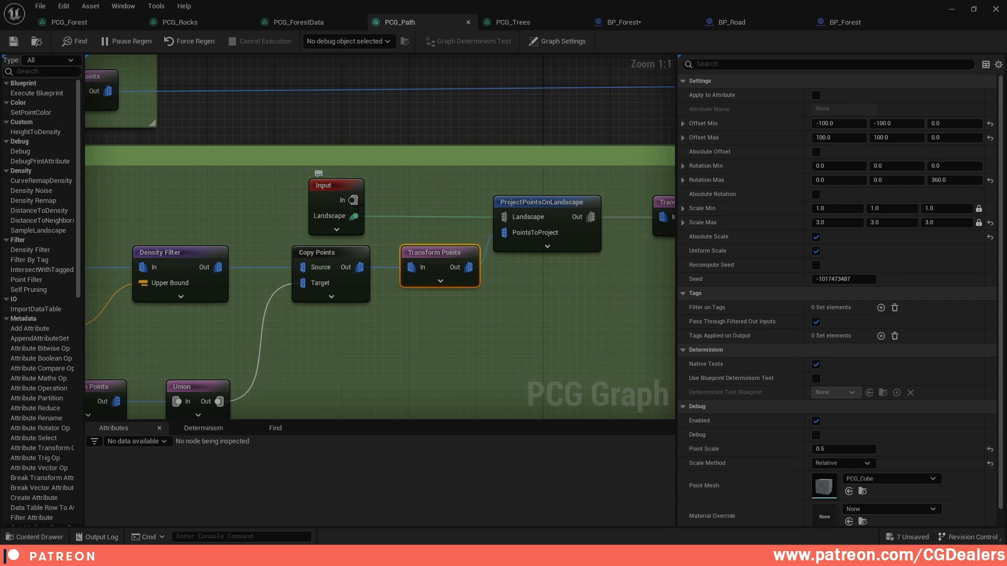
left_click(553, 208)
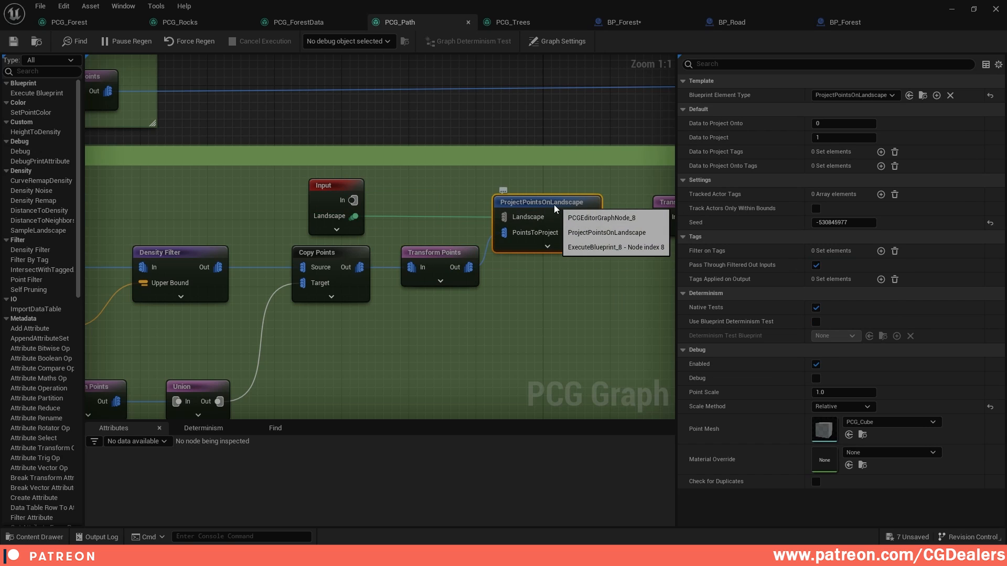
right_click_drag(589, 207, 484, 208)
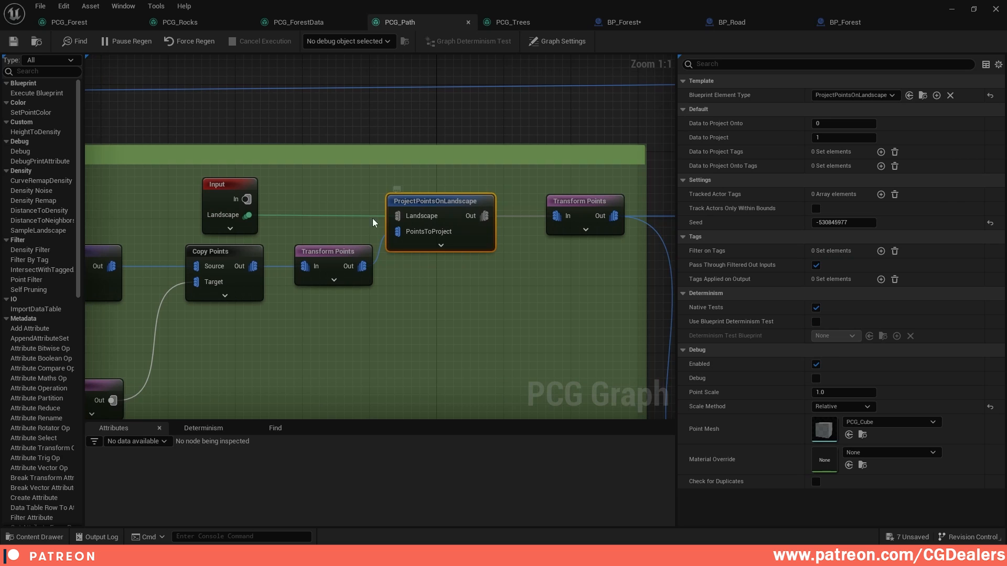
right_click_drag(590, 201, 470, 209)
left_click(470, 209)
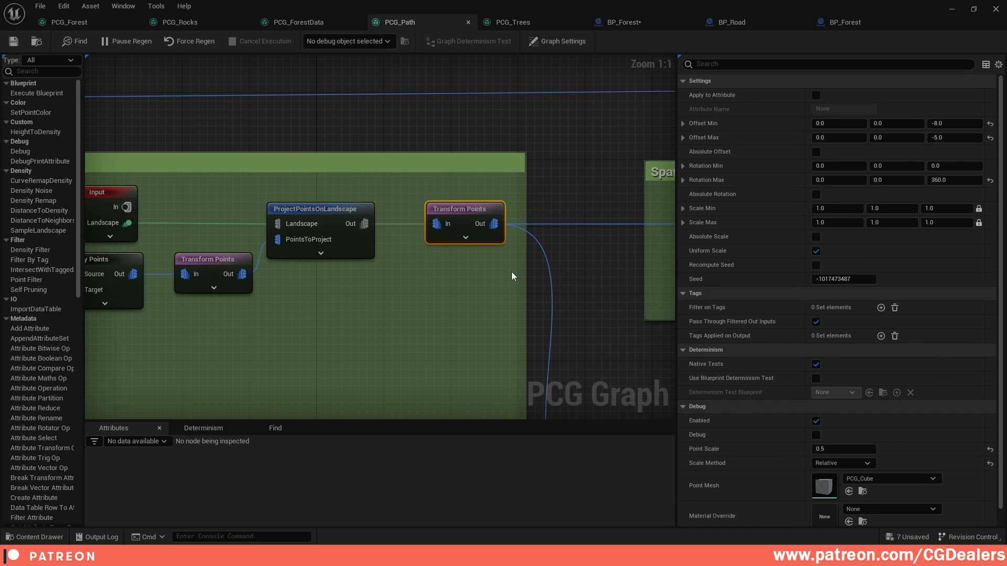
Trace the randomized path points into the Spawning Pebbles & Rocks and Branches and Tree Trunks groups
right_click_drag(511, 272, 350, 239)
scroll(488, 232, "down", 3)
right_click_drag(489, 231, 457, 257)
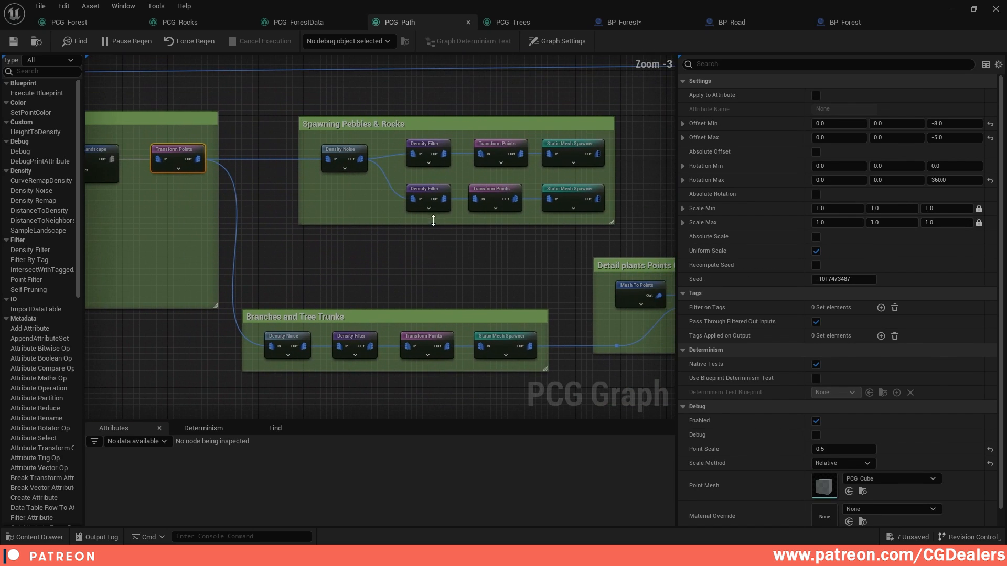
scroll(329, 137, "up", 1)
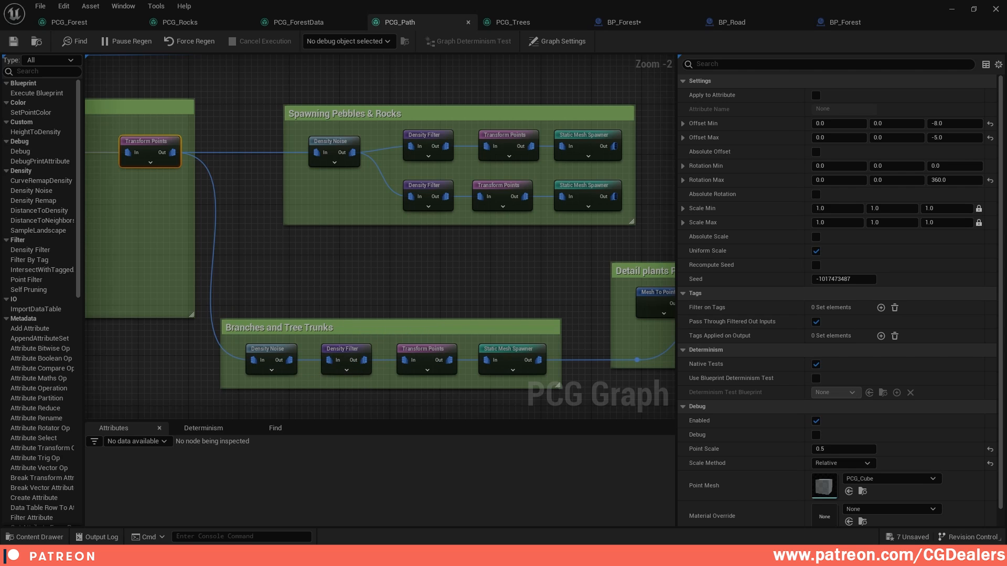
right_click_drag(300, 313, 288, 291)
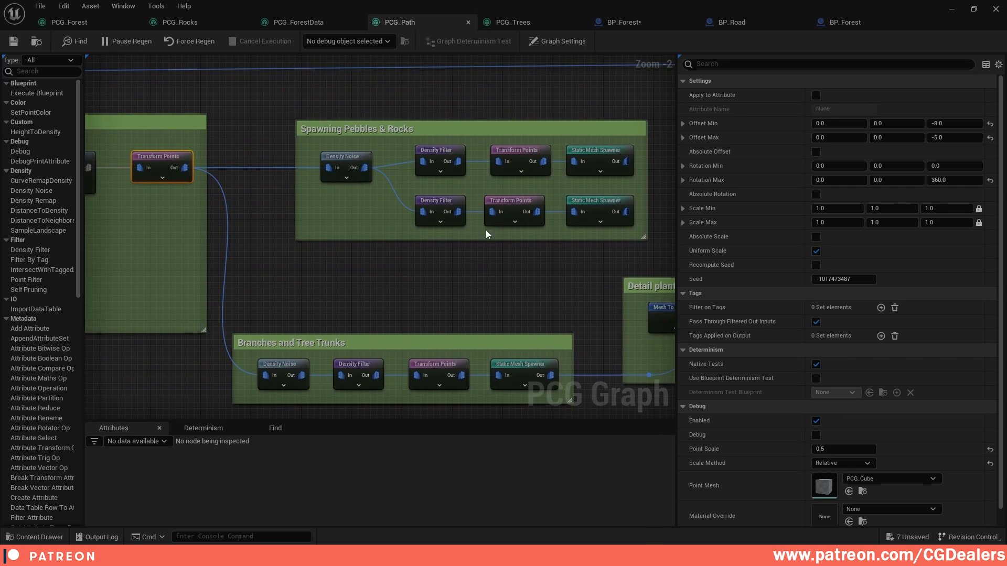
Inspect the Density Noise node and both branches' Density Filter and Transform Points settings in Spawning Pebbles & Rocks
scroll(326, 134, "up", 2)
left_click(325, 138)
mouse_move(326, 138)
right_mouse_down()
mouse_move(470, 140)
mouse_move(452, 152)
mouse_move(329, 150)
right_mouse_up()
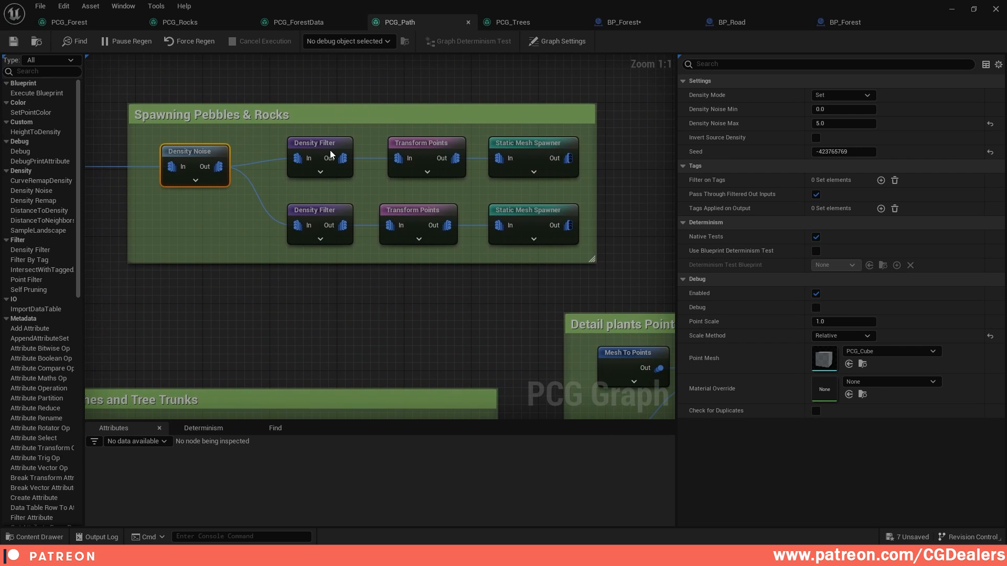
left_click(330, 145)
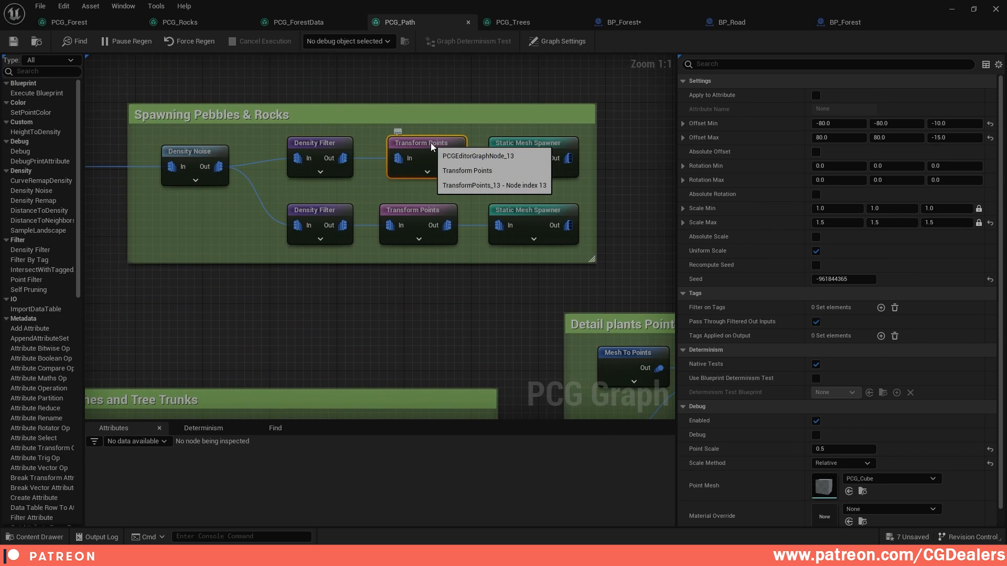
left_click(325, 212)
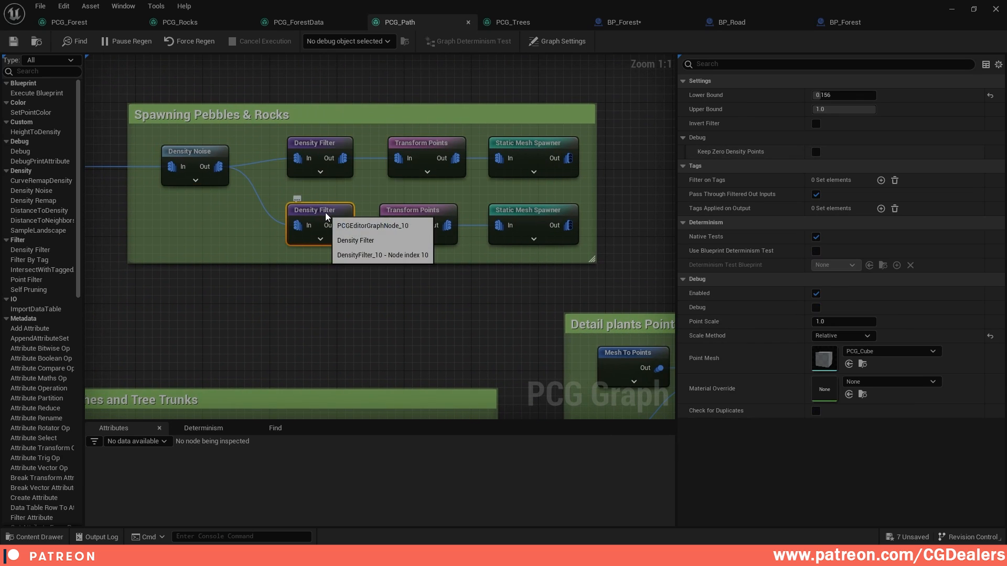
left_click(399, 209)
Compare the mesh entries of the two pebble and rock Static Mesh Spawners, and bring up the Branches and Tree Trunks group
left_click(528, 151)
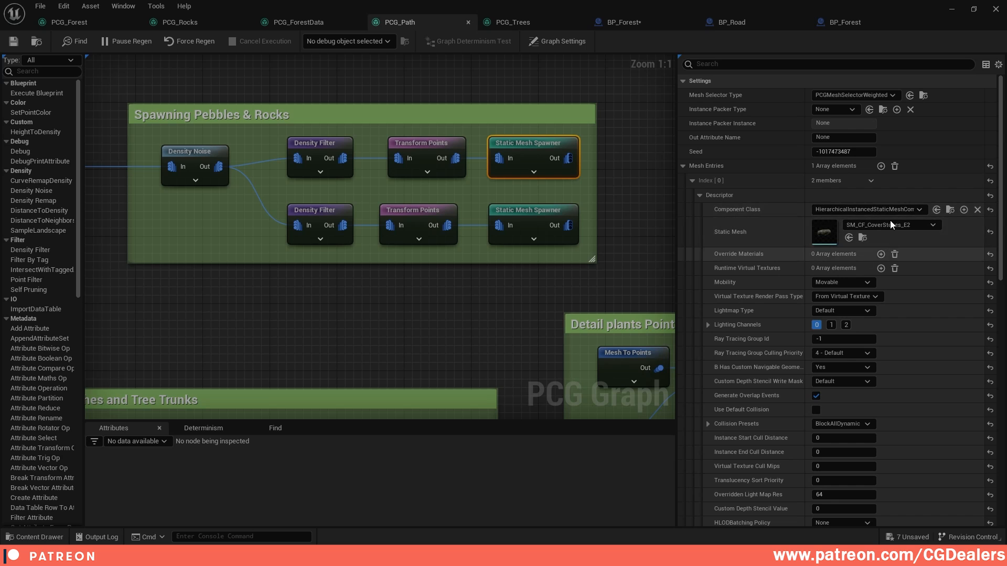
left_click(543, 216)
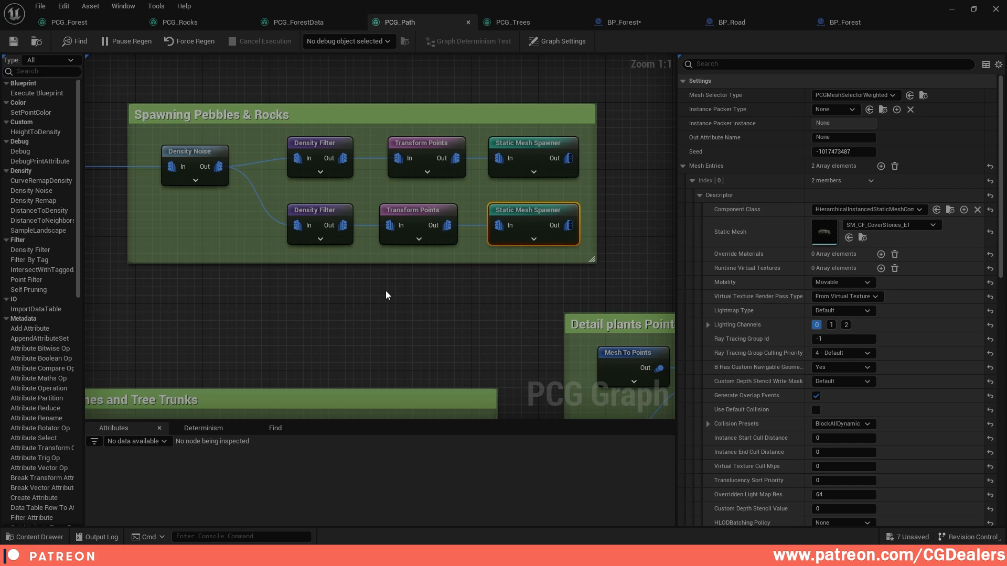
right_click_drag(252, 359, 406, 186)
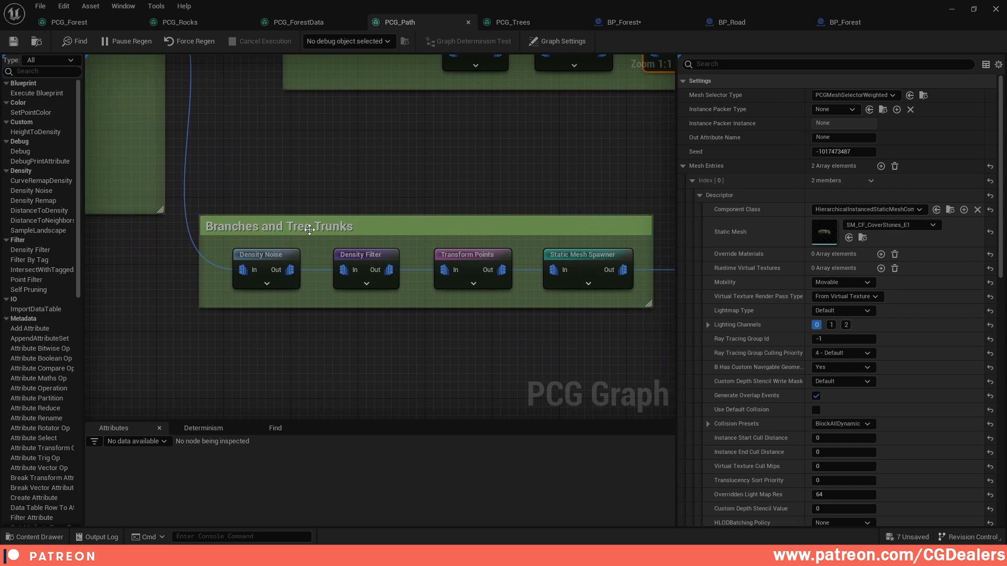
Inspect the Density Noise, Density Filter, Transform Points and Static Mesh Spawner settings in the Branches and Tree Trunks group
left_click(284, 253)
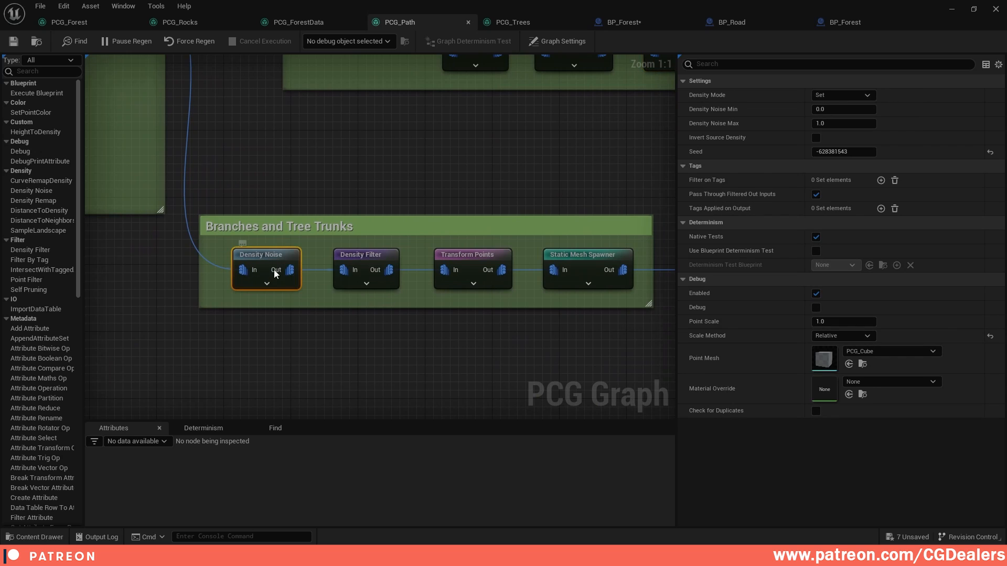
left_click(371, 257)
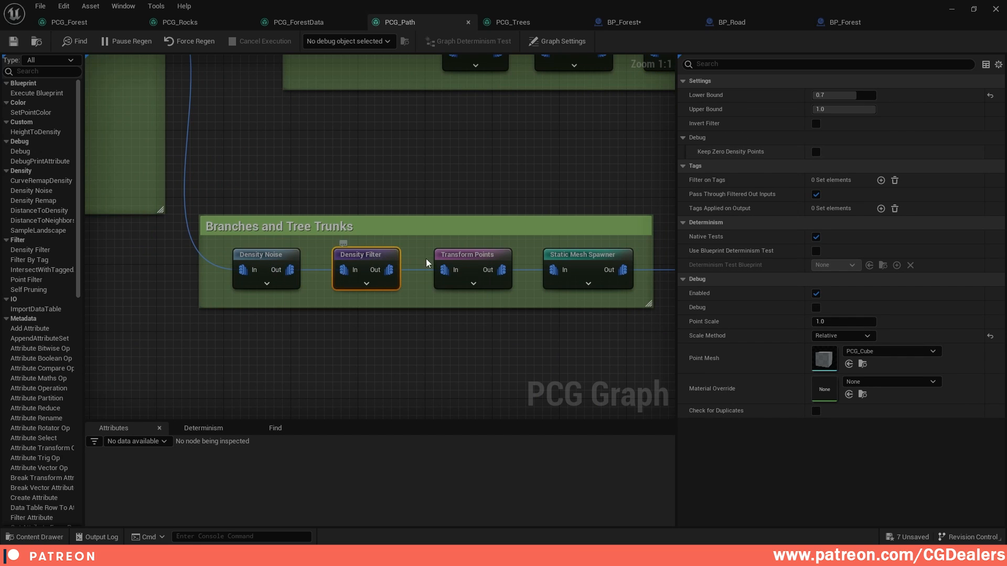
left_click(479, 259)
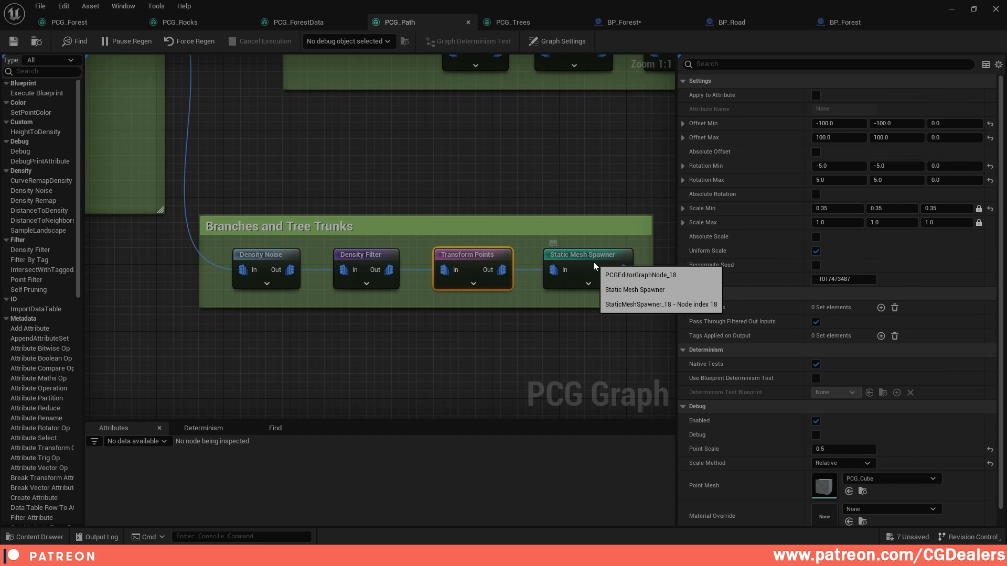
left_click(594, 265)
Review the Mesh To Points and Copy Points nodes in Detail plants Points Calculations, including the connection feeding the copy target
right_click_drag(607, 181, 396, 186)
right_click_drag(478, 174, 228, 229)
scroll(310, 218, "down", 1)
scroll(310, 219, "up", 1)
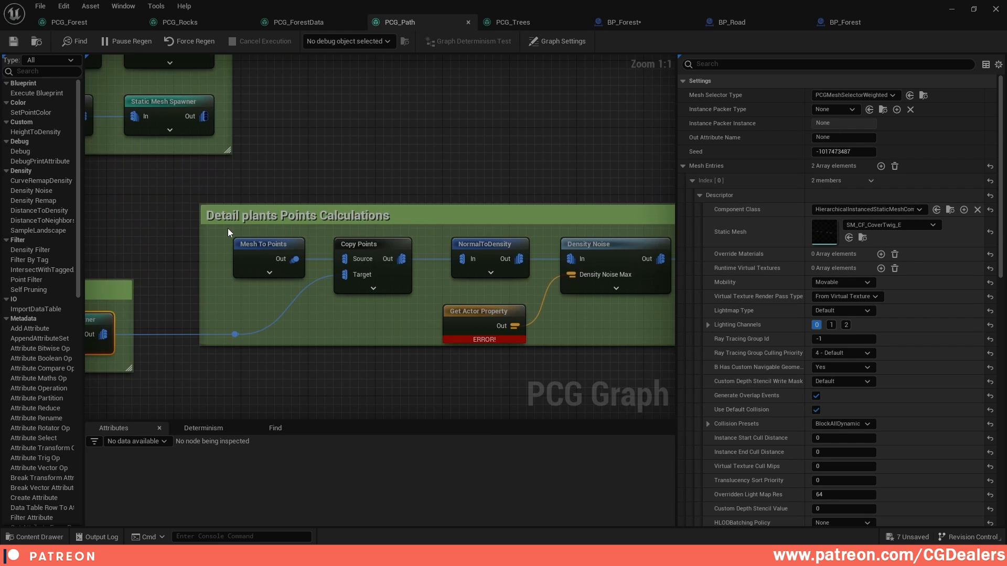
left_click(262, 247)
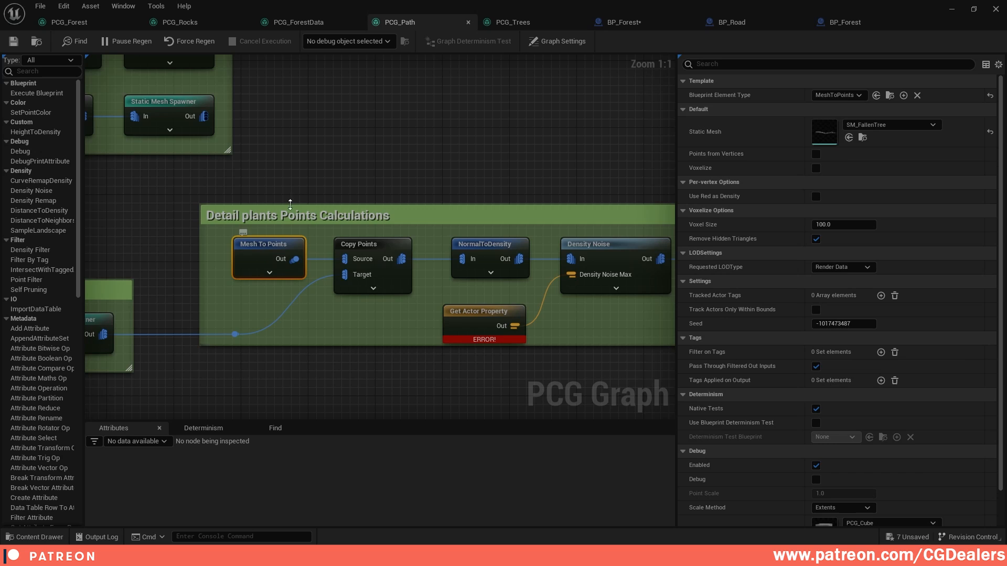
right_click_drag(367, 208, 482, 206)
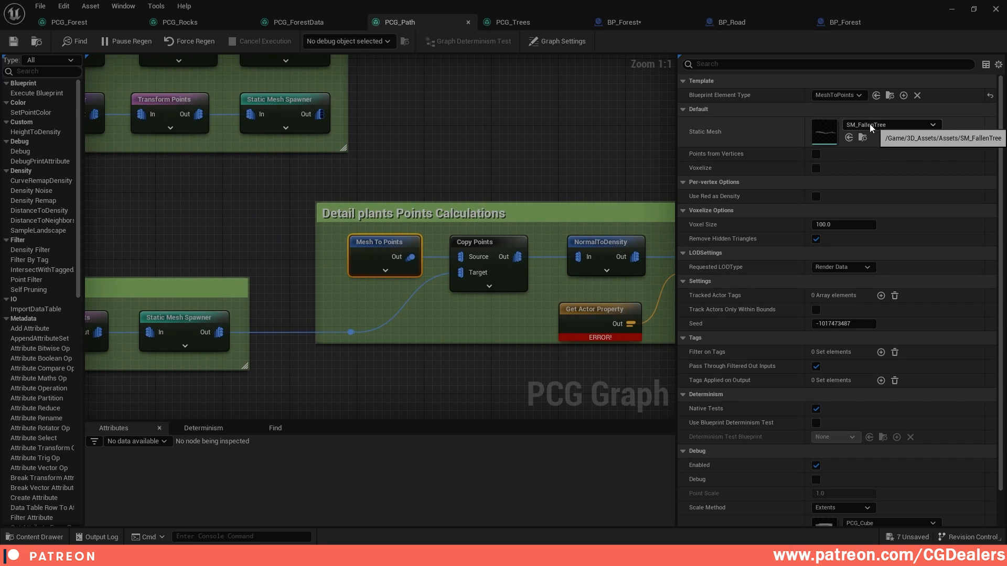
right_click_drag(508, 183, 392, 161)
left_click(360, 222)
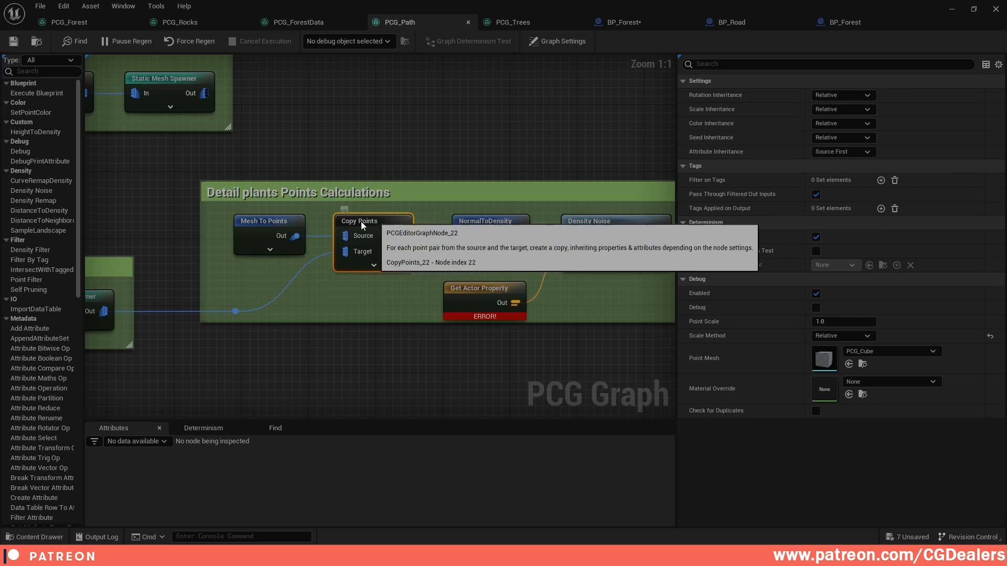
right_click_drag(218, 209, 379, 193)
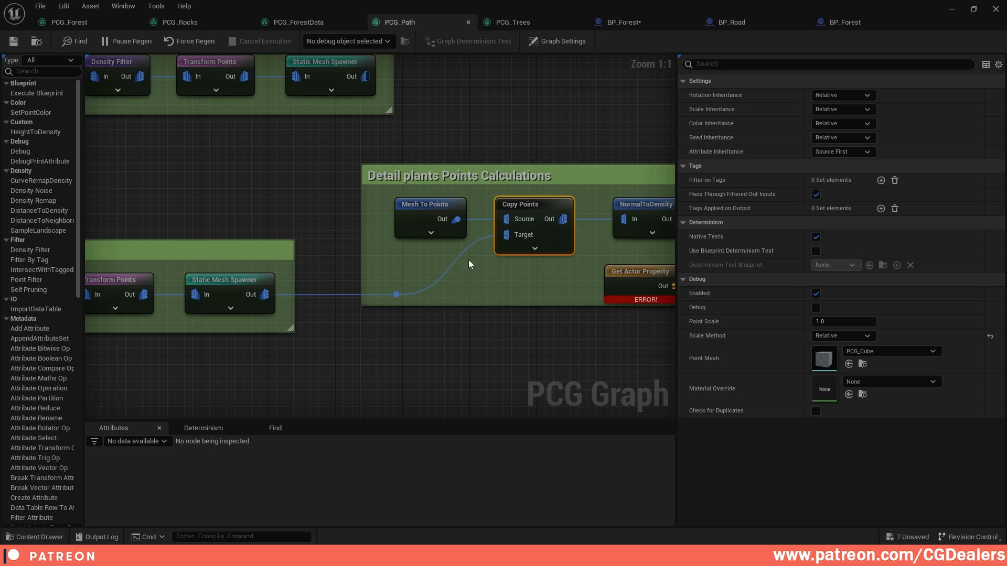
Inspect the NormalToDensity settings and the Property Name of the Get Actor Property node in Detail plants Points Calculations
right_click_drag(464, 265, 215, 268)
left_click(396, 220)
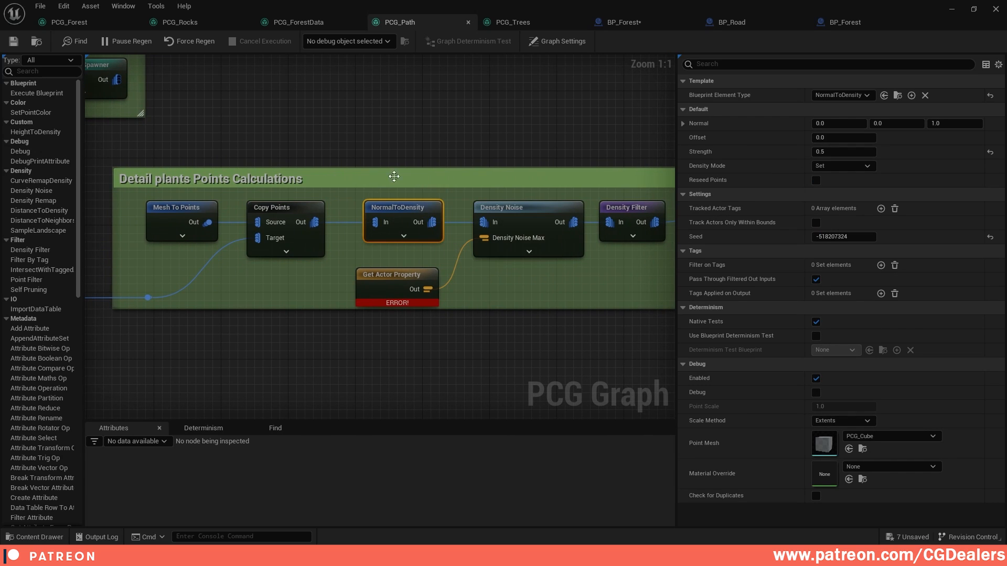
left_click(416, 274)
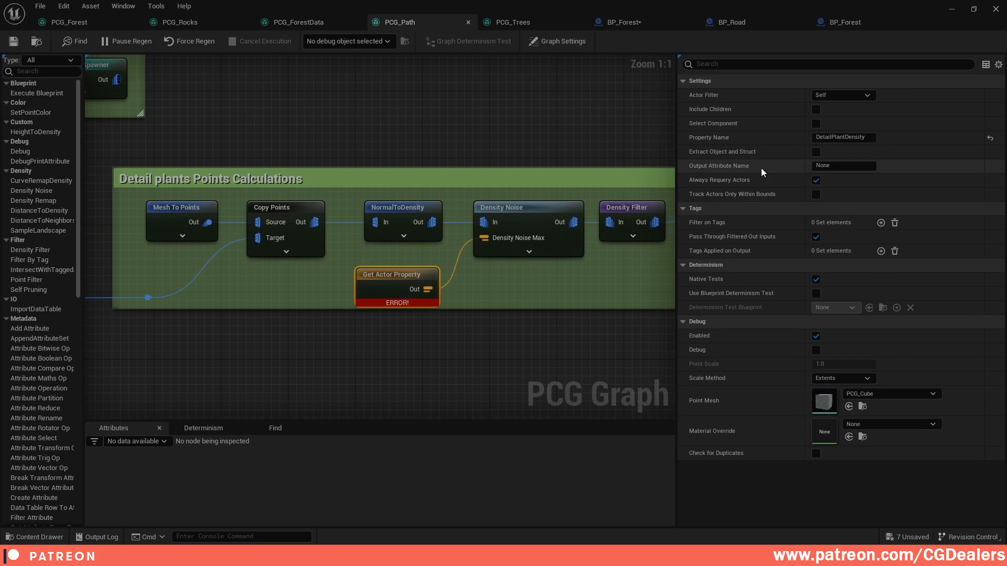
right_click(397, 284)
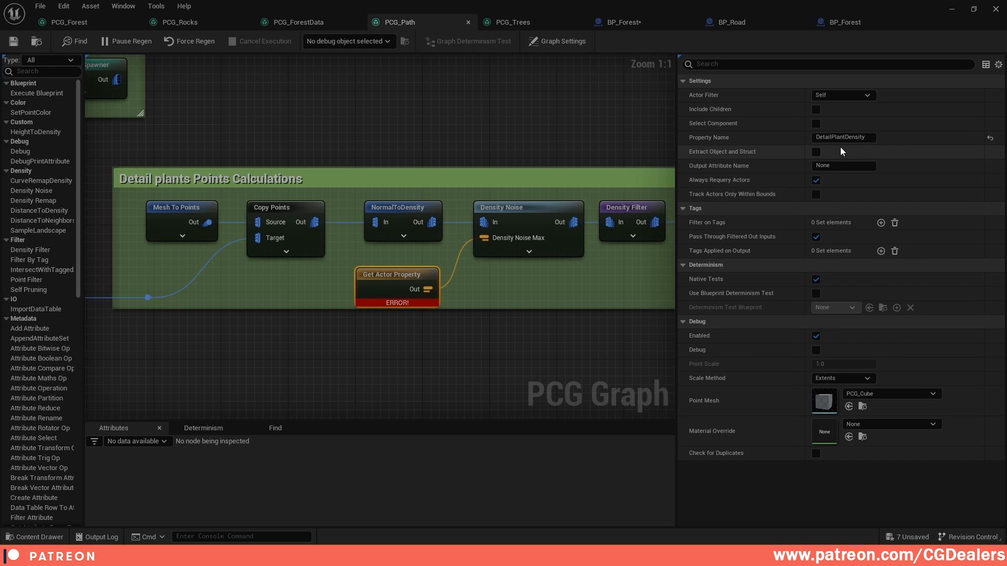
type("t")
key("Return")
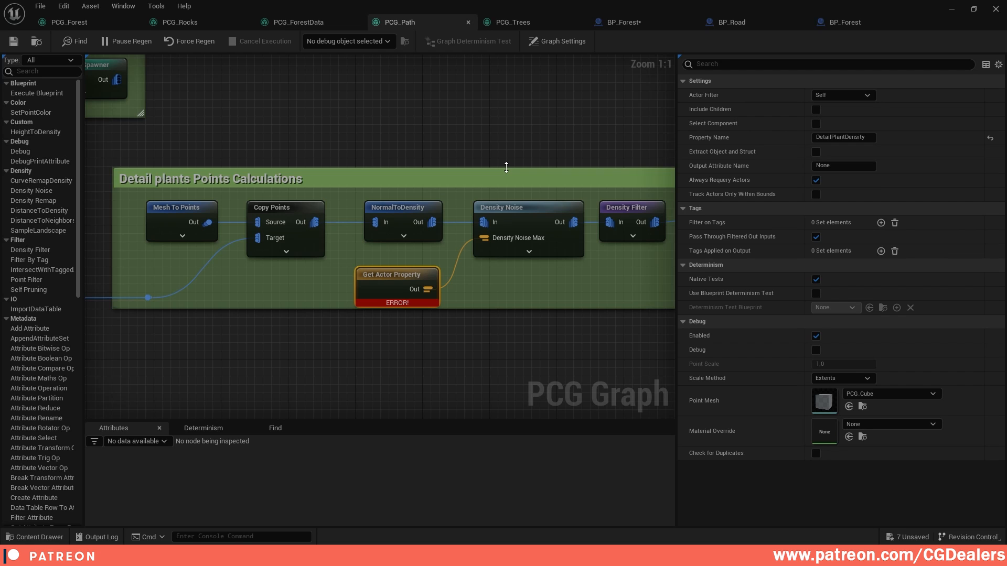
Check the Density Noise and Density Filter settings at the end of Detail plants Points Calculations
right_click_drag(507, 167, 386, 173)
left_click(401, 211)
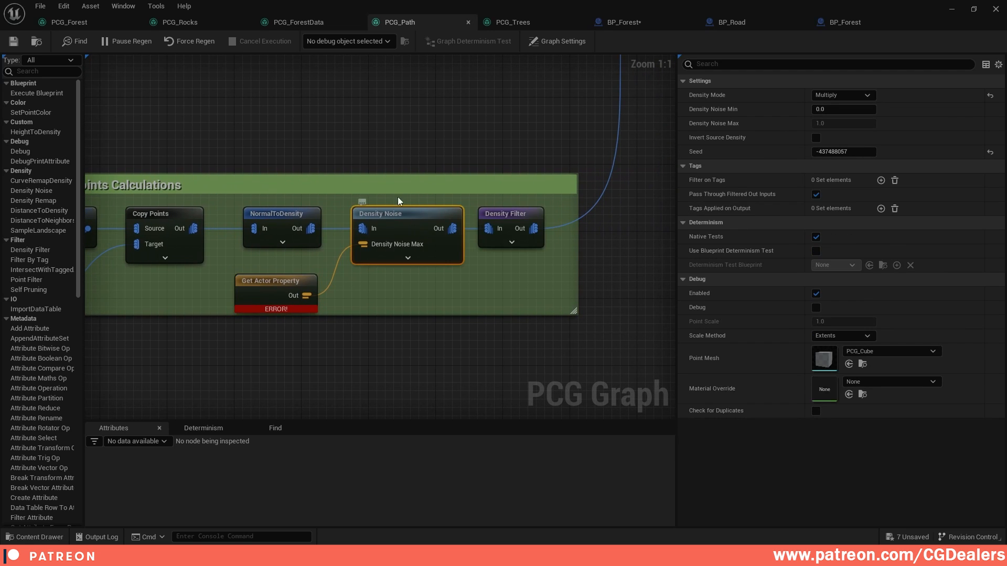
left_click(511, 212)
Follow the filtered detail plant points to the Output node's Detail Points pin, and close the PCG_Path graph
right_click_drag(569, 126, 454, 328)
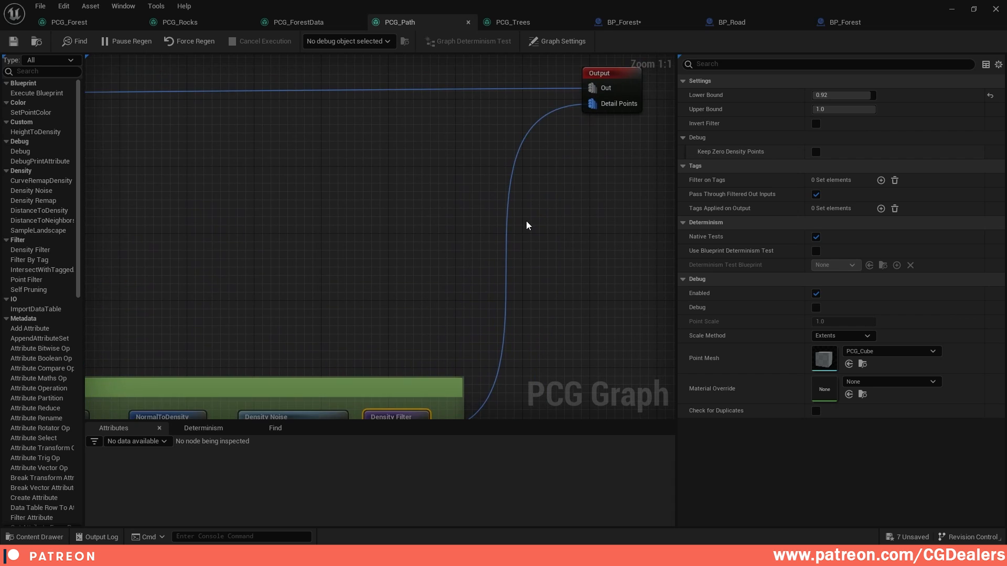
scroll(529, 220, "down", 1)
right_click_drag(626, 134, 521, 191)
scroll(520, 191, "up", 1)
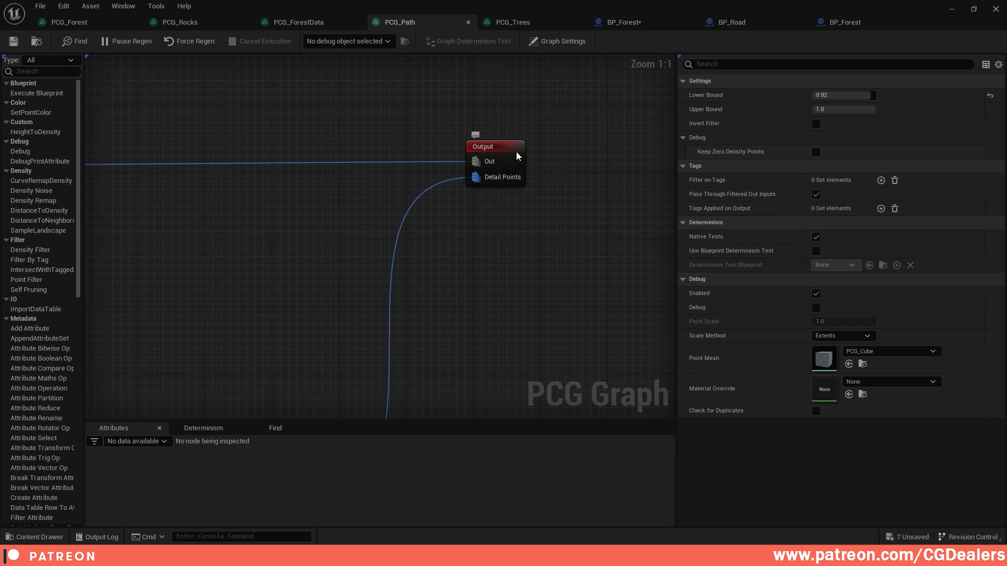
left_click(516, 152)
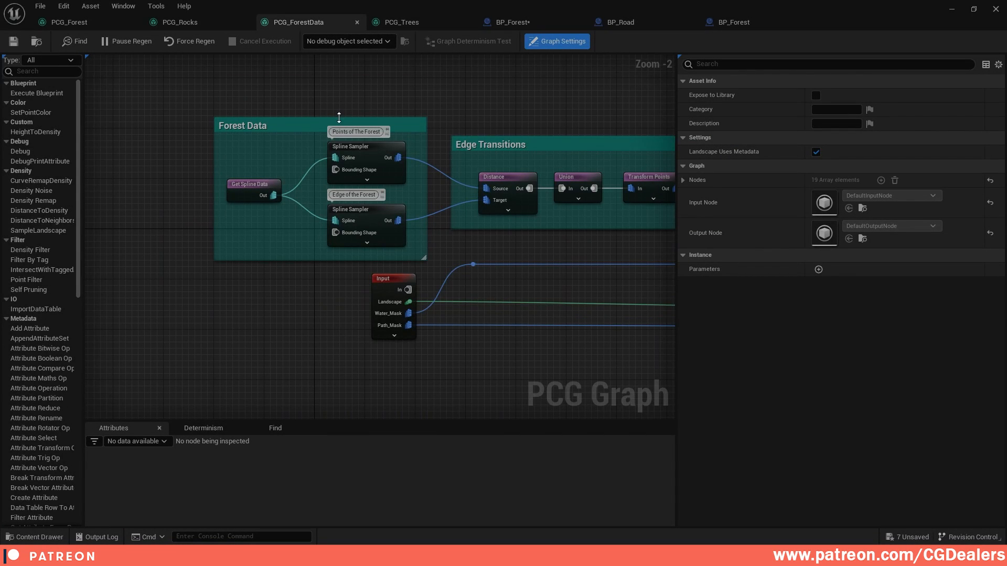
Review Get Spline Data and the two Spline Samplers for forest points and forest edge in PCG_ForestData's Forest Data group
right_click_drag(390, 92, 365, 111)
mouse_move(350, 186)
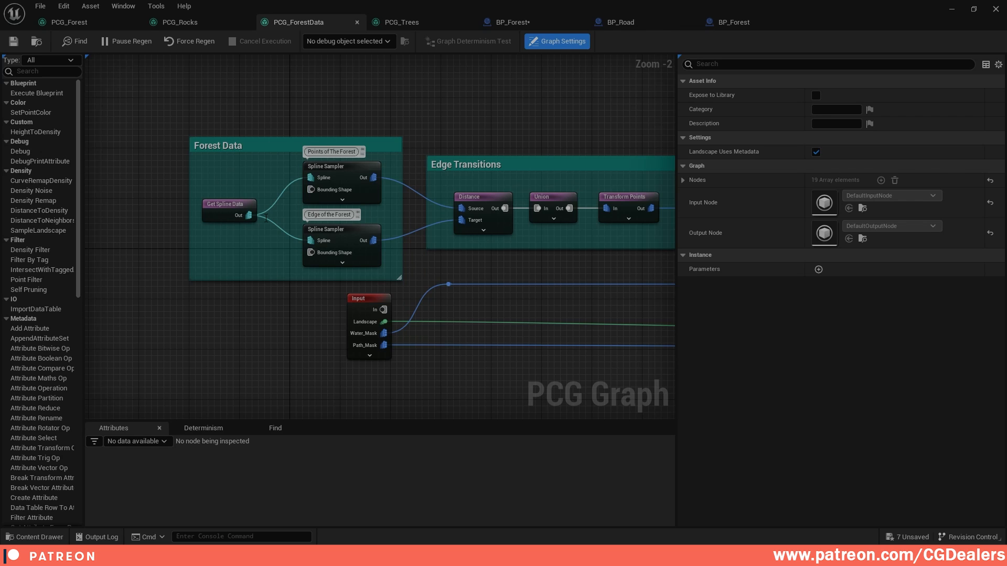
scroll(258, 270, "up", 2)
right_click_drag(253, 243, 224, 298)
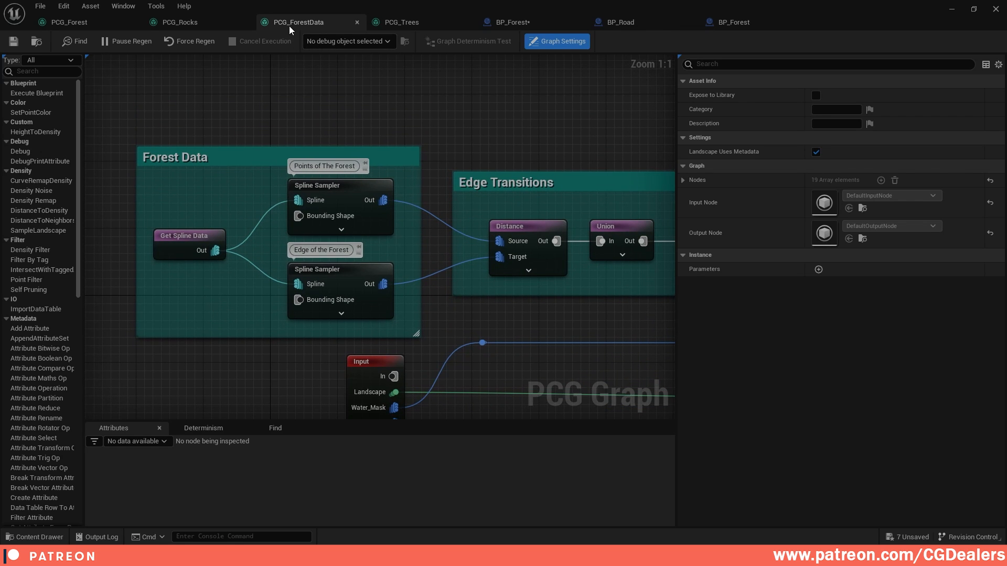
left_click(162, 247)
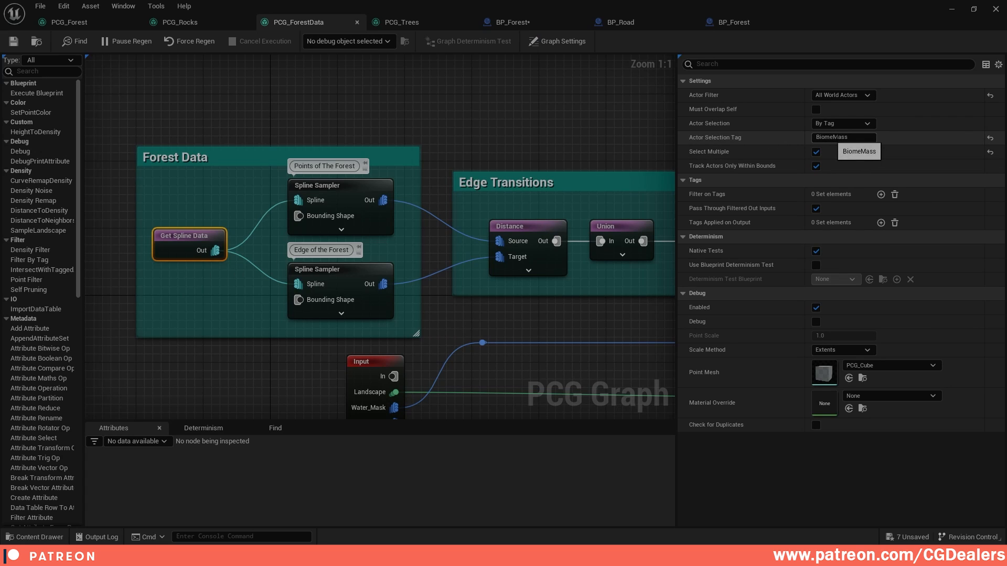
left_click(326, 186)
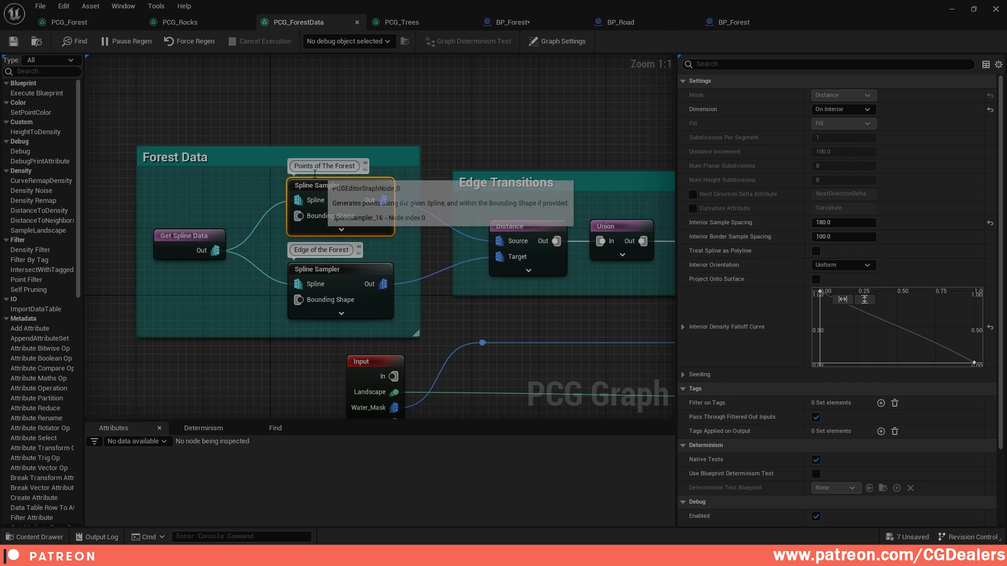
left_click(348, 272)
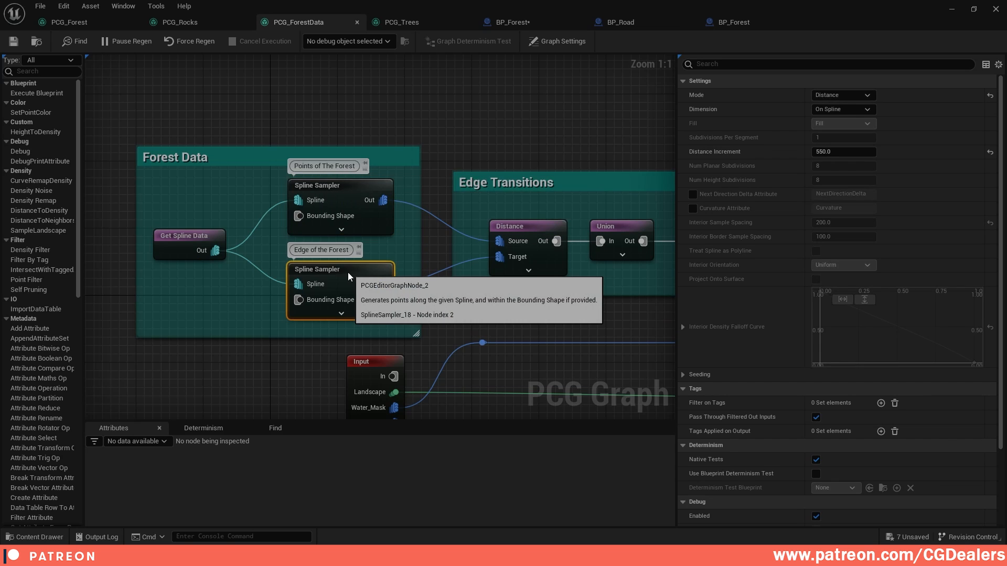
Inspect the Distance, Union, Transform Points and ApplyDensityToHeight nodes of the Edge Transitions group in turn
right_click_drag(460, 274, 323, 235)
right_click_drag(401, 224, 345, 226)
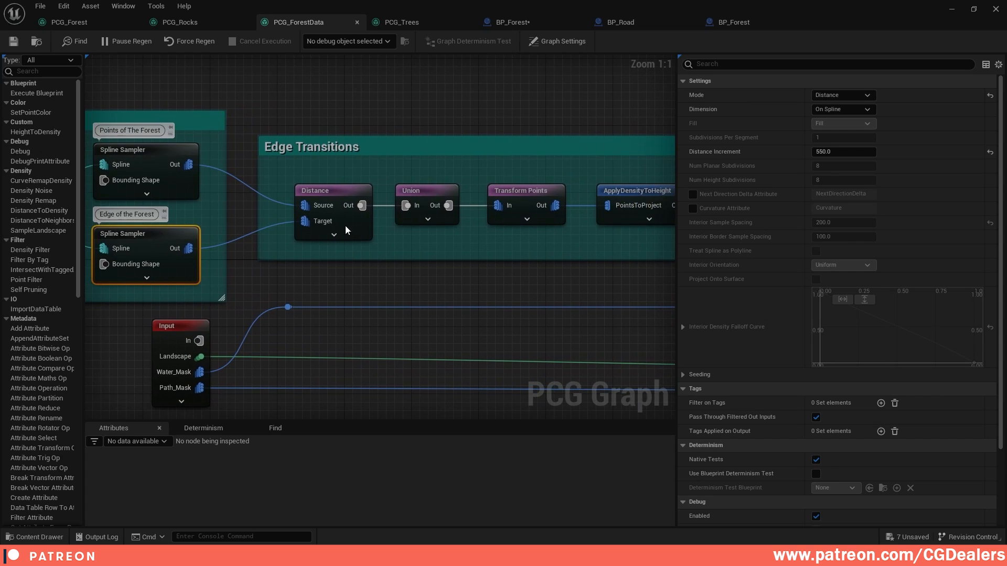
left_click(330, 190)
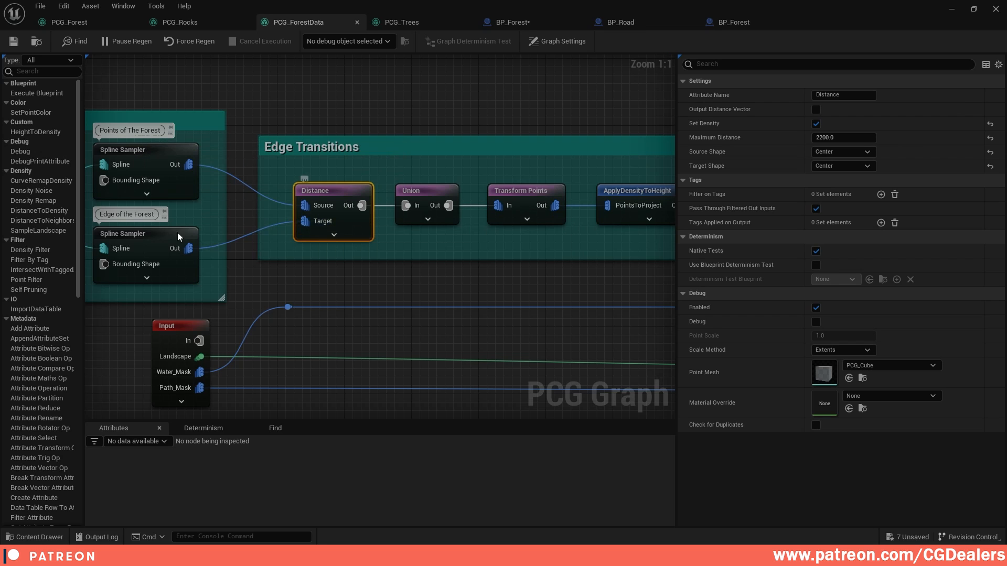
left_click(398, 209)
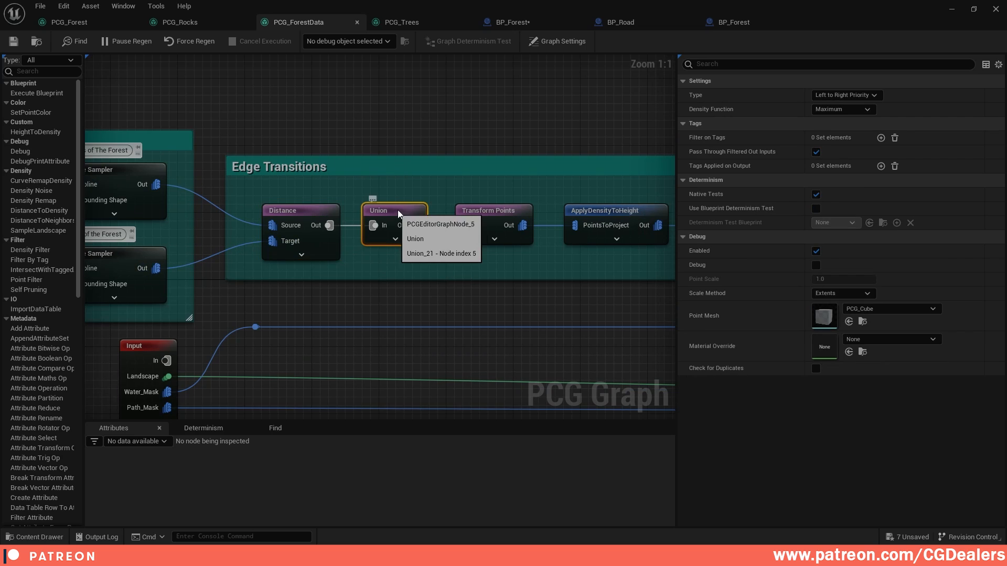
right_click_drag(511, 237, 399, 258)
left_click(414, 211)
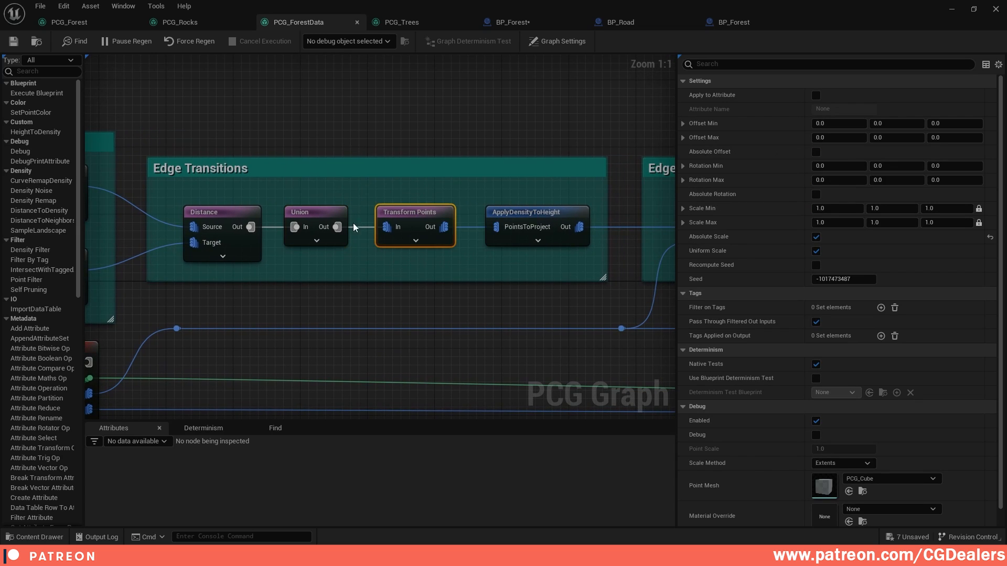
left_click(532, 215)
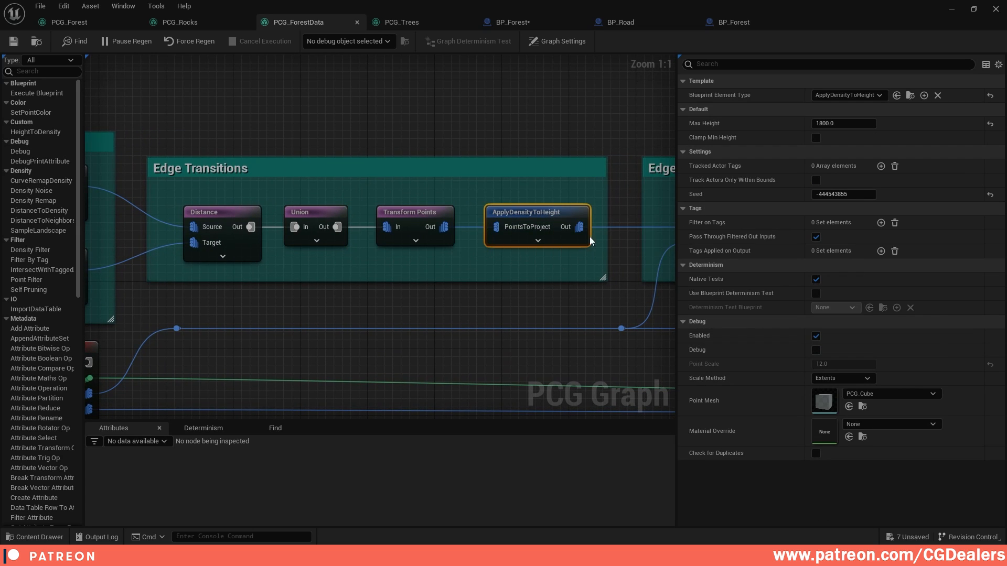
Review the Distance and ApplyDensityToHeight settings in the Edge Transition of Water group
right_click_drag(595, 250, 464, 238)
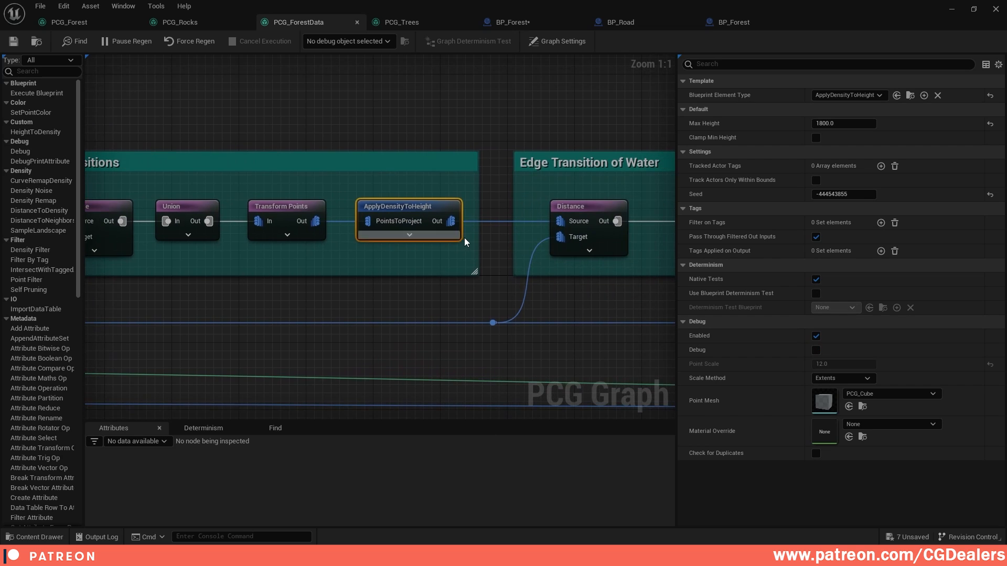
scroll(464, 237, "down", 1)
right_click_drag(546, 249, 466, 229)
scroll(465, 229, "up", 1)
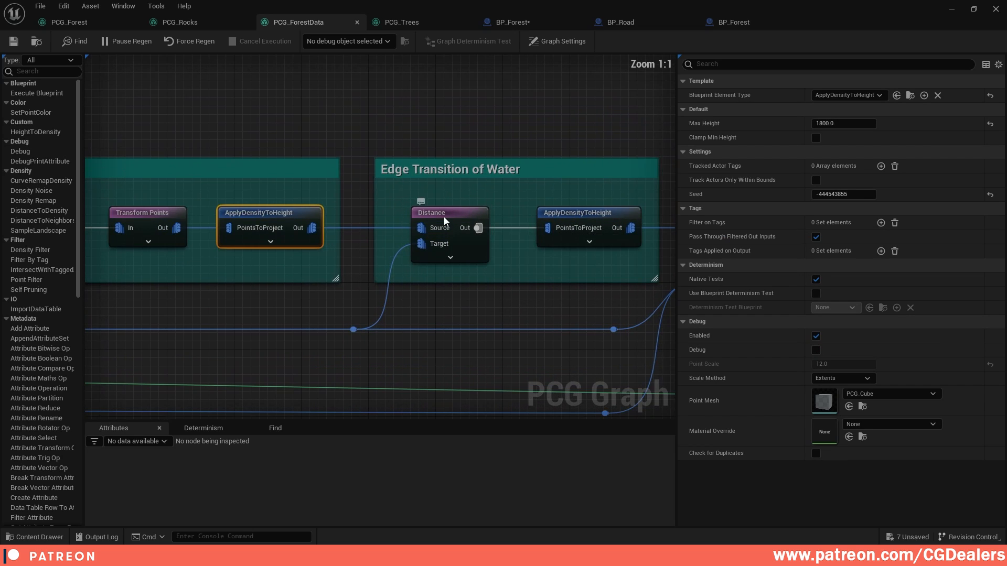
left_click(452, 213)
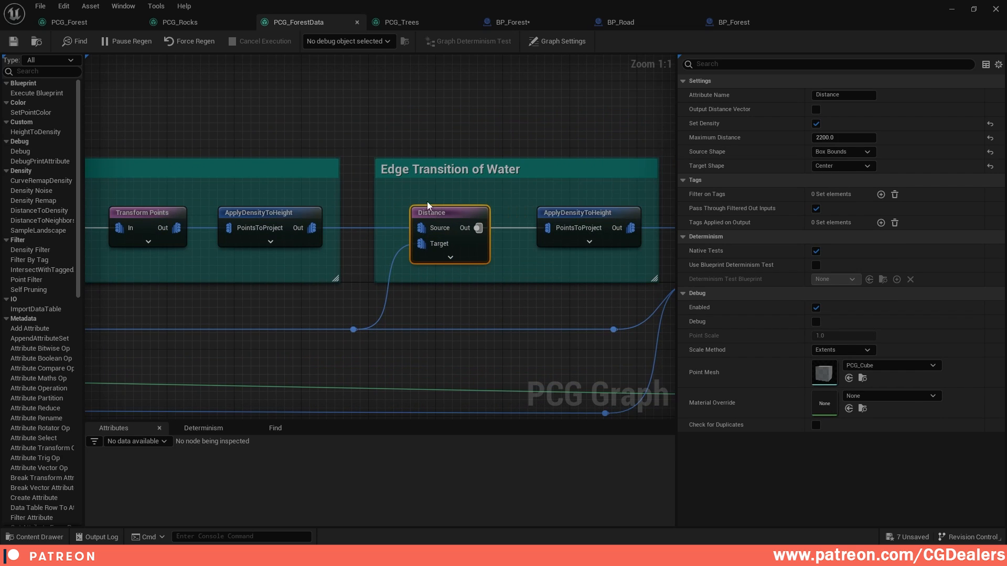
right_click_drag(587, 219, 495, 219)
left_click(496, 218)
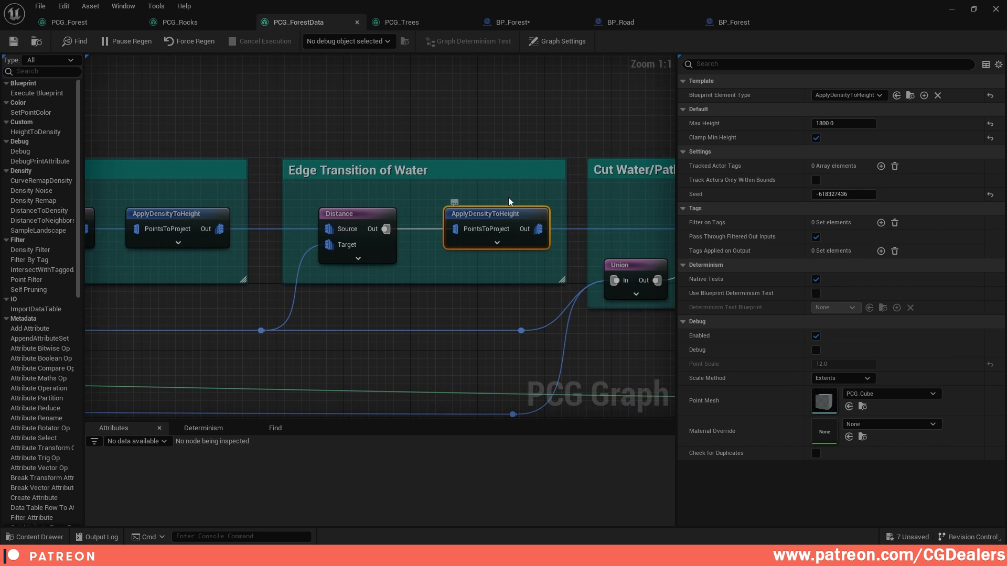
Examine the Input node's Water_Mask and Path_Mask custom pins and trace their connections towards the Cut Water/Path Volumes group
scroll(556, 263, "down", 3)
right_click_drag(556, 262, 504, 261)
right_click_drag(144, 284, 363, 275)
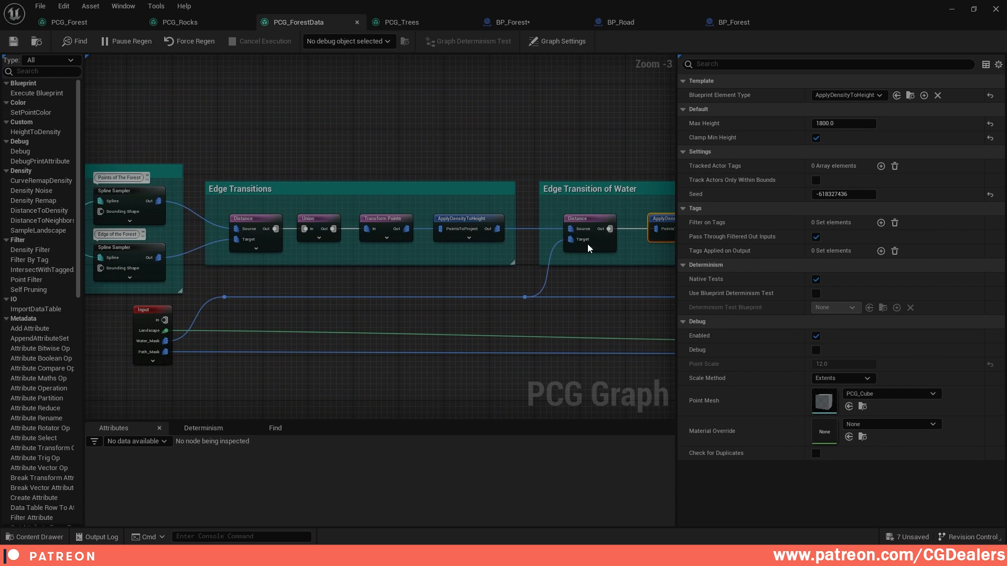
right_click_drag(235, 308, 336, 254)
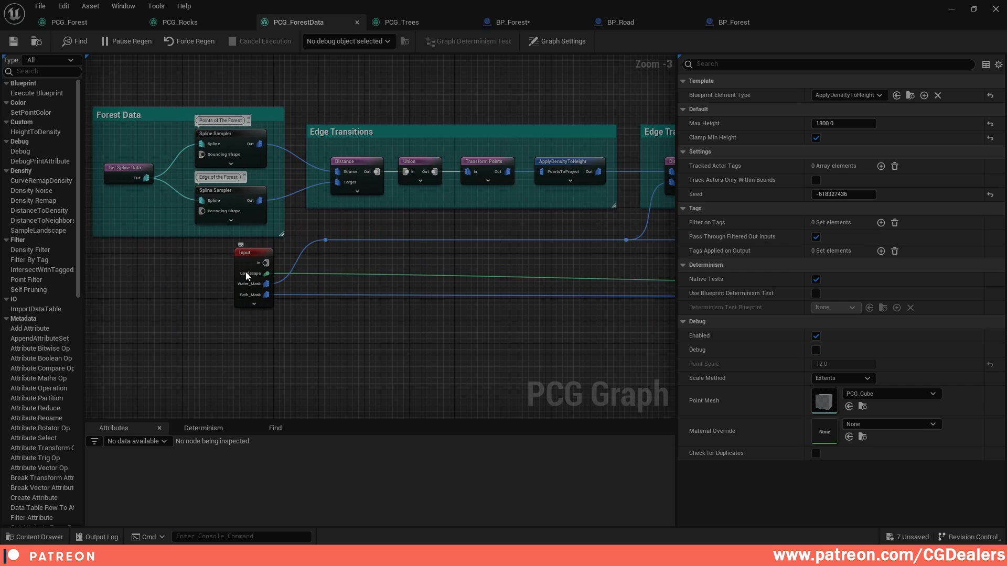
left_click(264, 250)
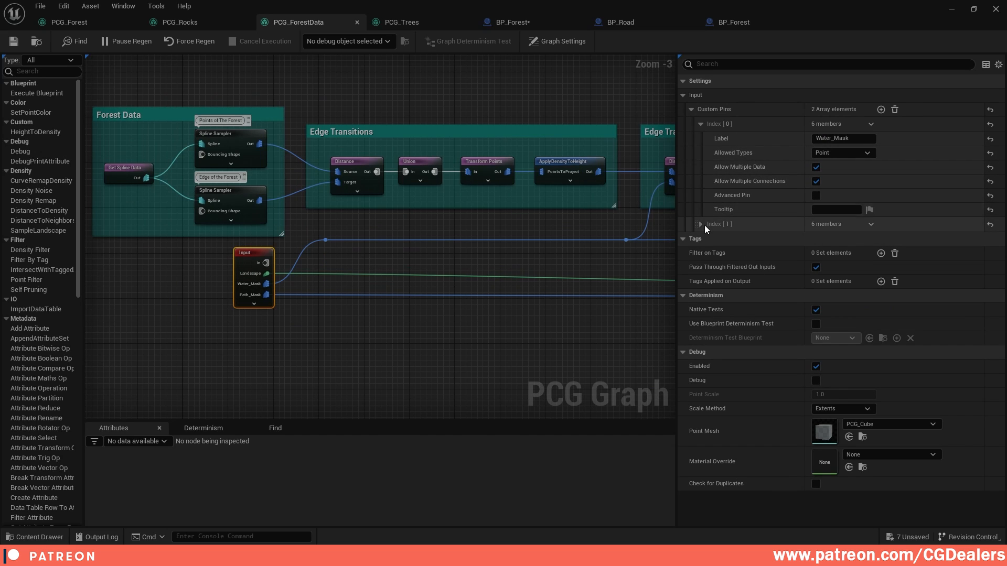
left_click(701, 224)
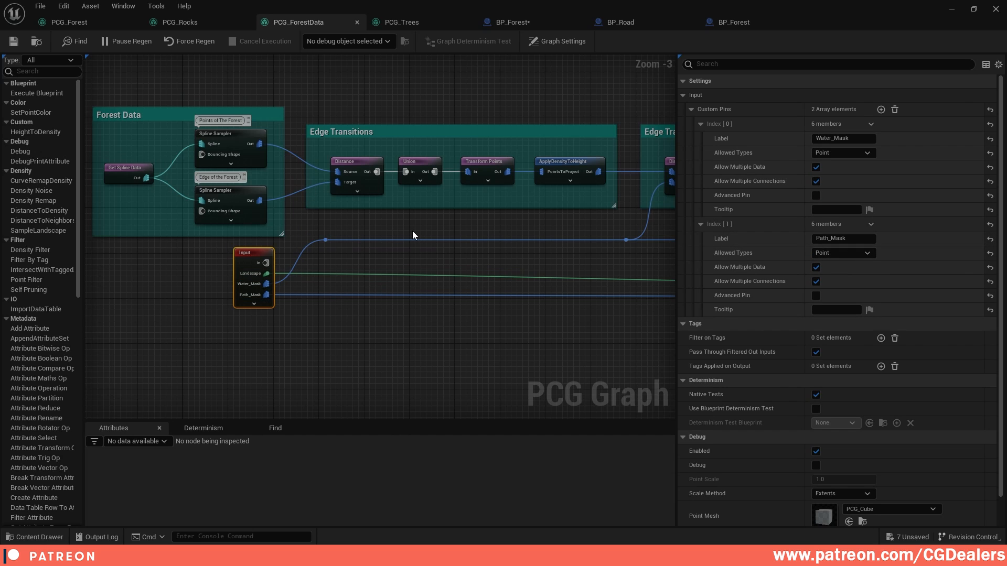
right_click_drag(451, 221, 314, 232)
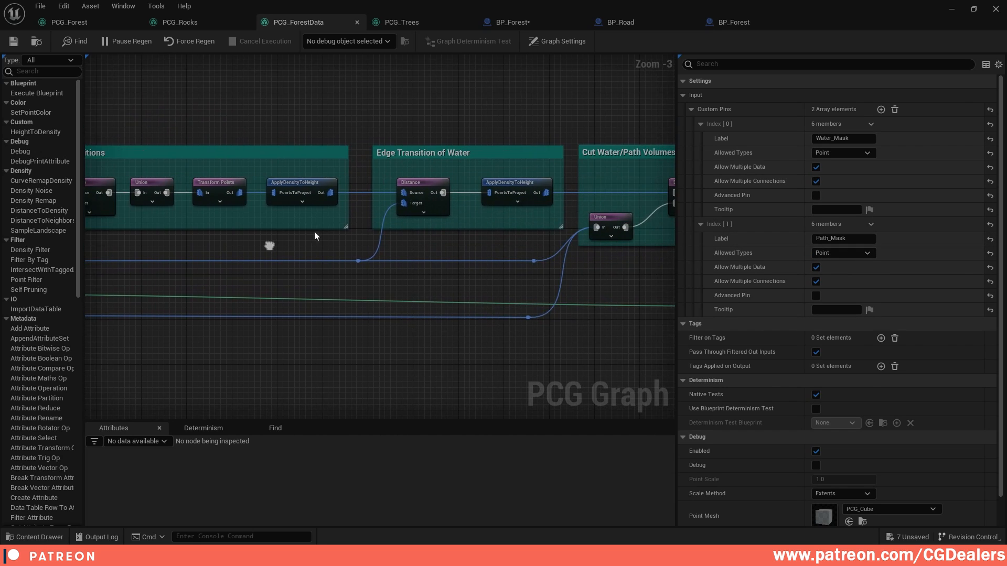
Recheck the Distance node's 2200 maximum distance and ApplyDensityToHeight's 1800 maximum height in the Edge Transition of Water group
scroll(414, 179, "up", 2)
left_click(413, 175)
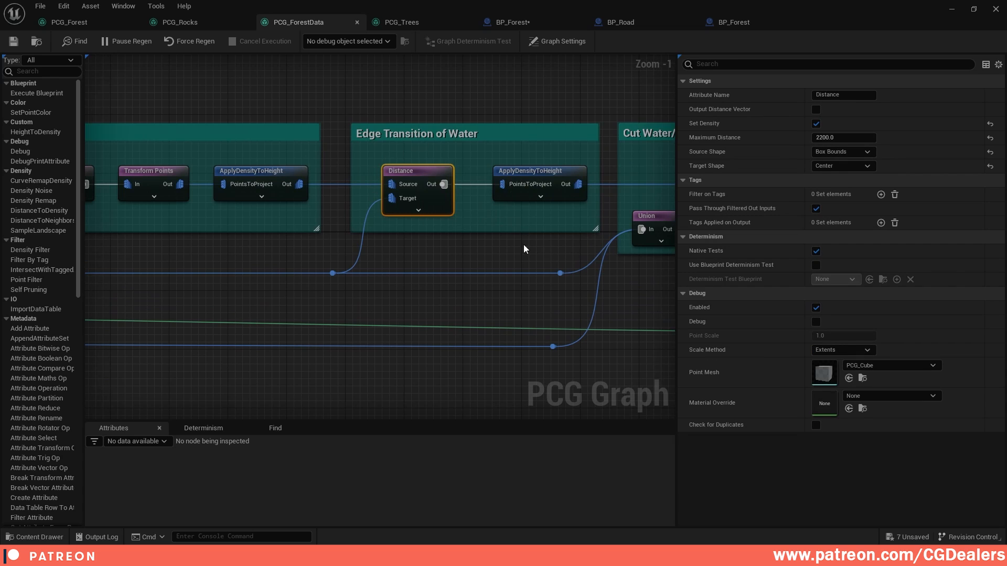
right_click_drag(523, 244, 410, 252)
left_click(429, 180)
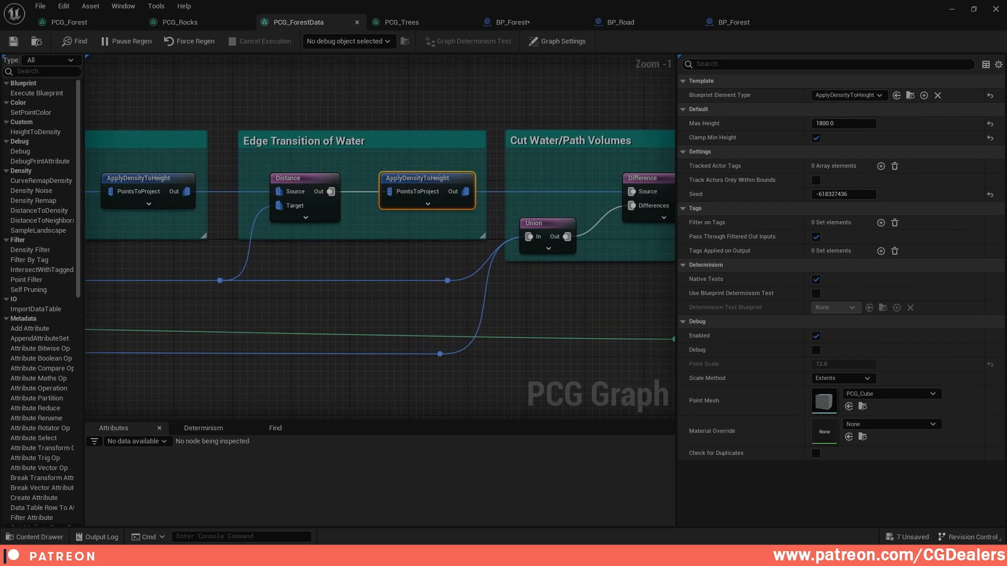
right_click_drag(573, 156, 612, 137)
right_click_drag(393, 258, 674, 217)
scroll(347, 253, "down", 2)
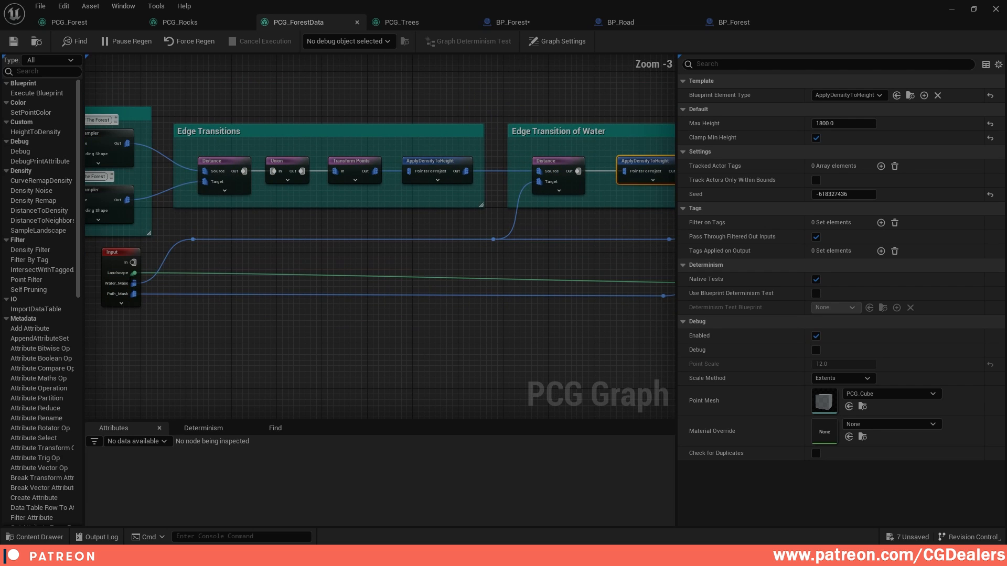
Inspect the Union and Difference node settings in the Cut Water/Path Volumes group
right_click_drag(671, 267, 348, 262)
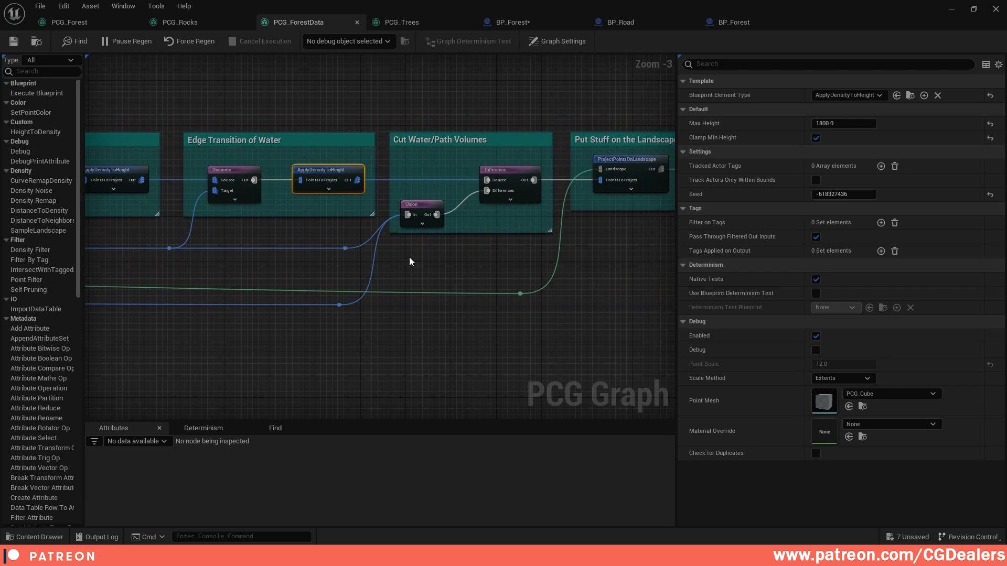
scroll(423, 246, "up", 2)
scroll(423, 249, "up", 1)
left_click(419, 184)
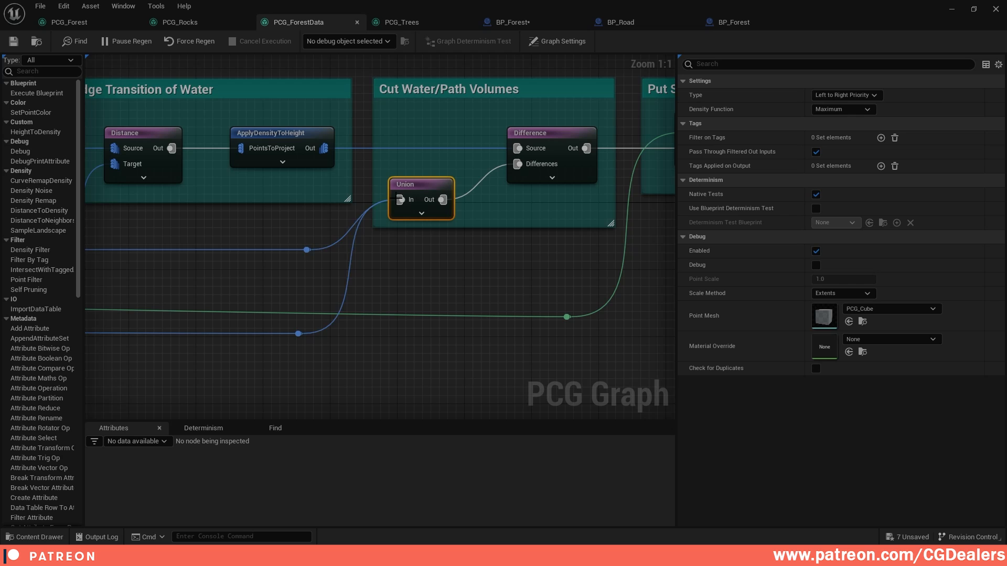
right_click_drag(527, 211, 437, 260)
left_click(475, 189)
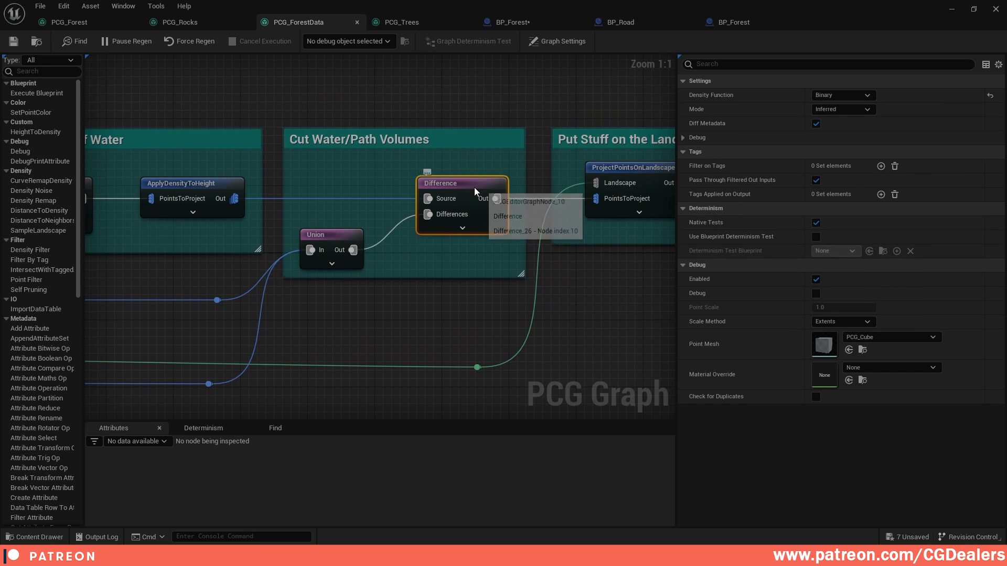
Trace the connections feeding the Difference node back through the Edge Transition of Water group
right_click_drag(234, 189, 335, 197)
scroll(456, 212, "down", 1)
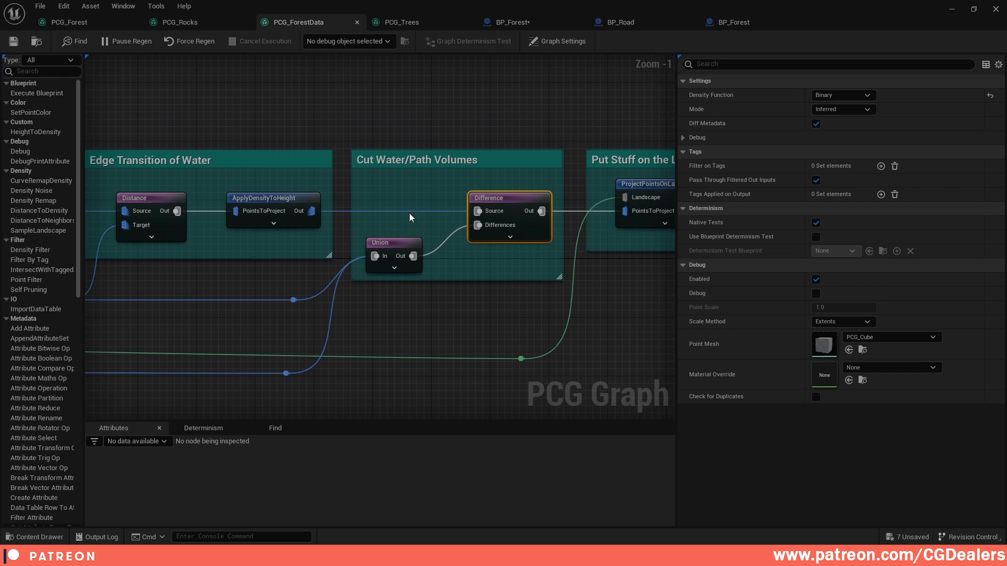
right_click_drag(229, 181, 485, 198)
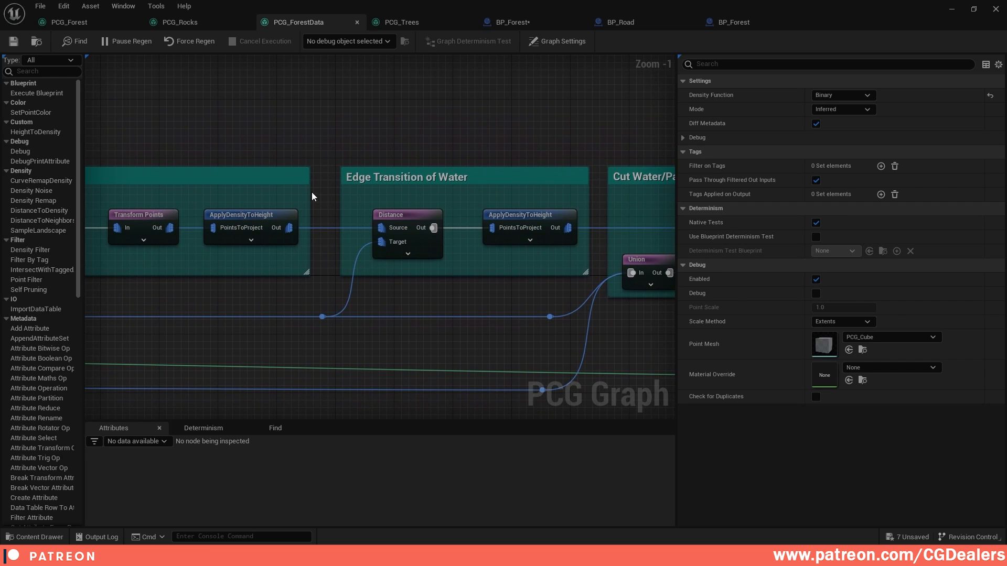
right_click_drag(312, 196, 251, 178)
scroll(422, 228, "up", 1)
right_click_drag(177, 279, 347, 267)
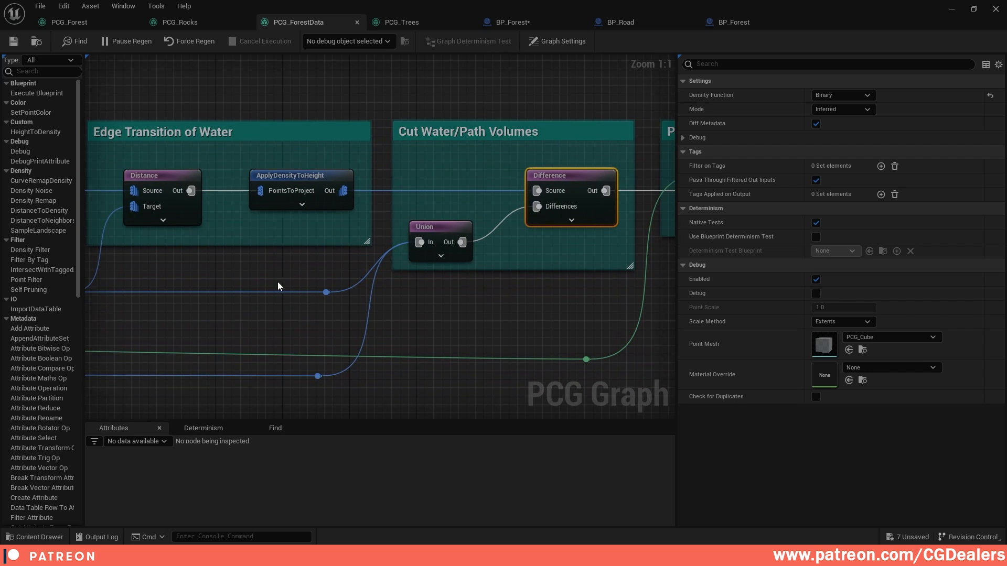
scroll(171, 307, "down", 3)
right_click_drag(170, 306, 259, 285)
Review the ProjectPointsOnLandscape, HeightToDensity and Transform Points nodes in the Put Stuff on the Landscape and Randomize Them group
right_click_drag(666, 248, 385, 247)
scroll(357, 210, "up", 3)
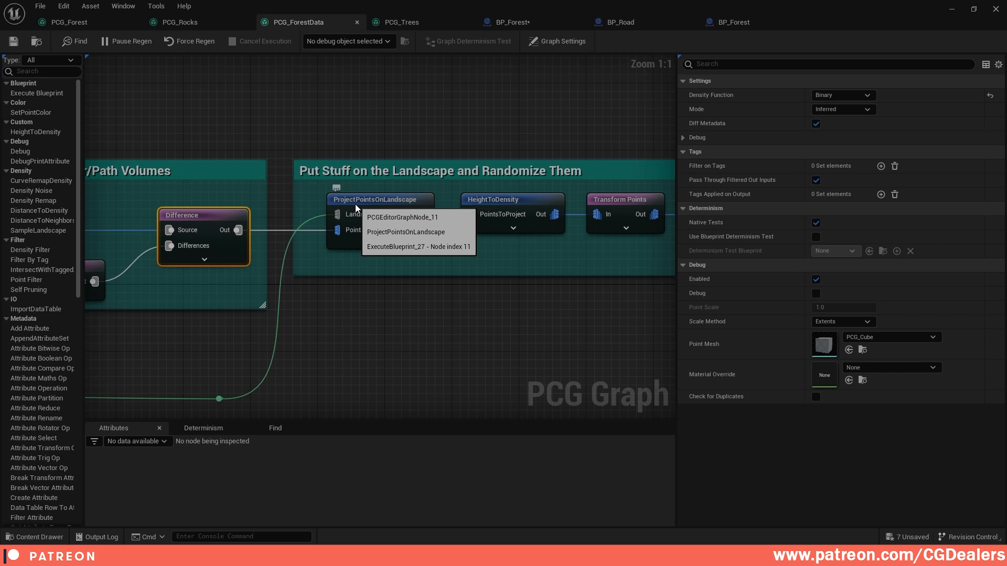
left_click(355, 208)
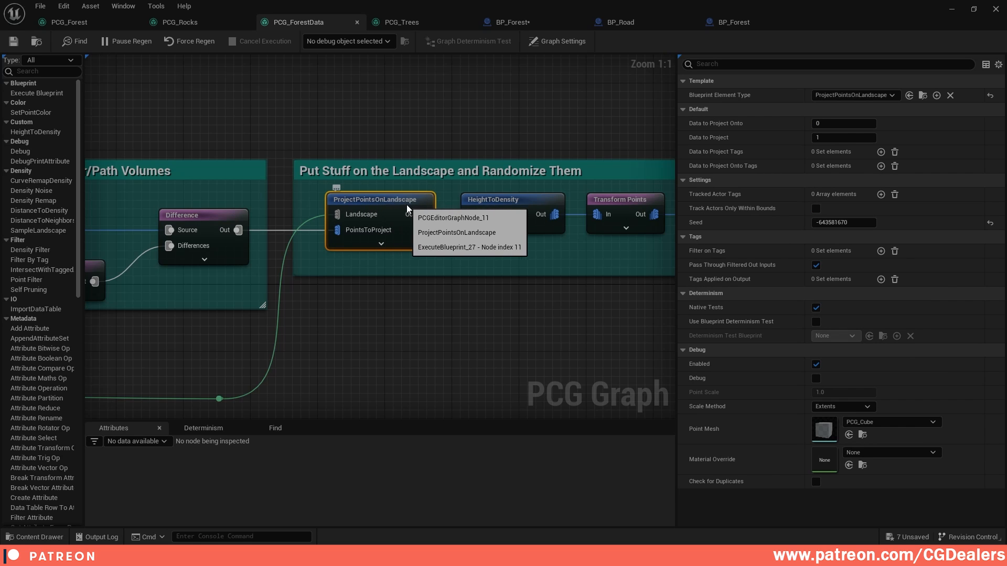
scroll(341, 292, "down", 3)
right_click_drag(294, 252, 169, 247)
scroll(256, 189, "up", 3)
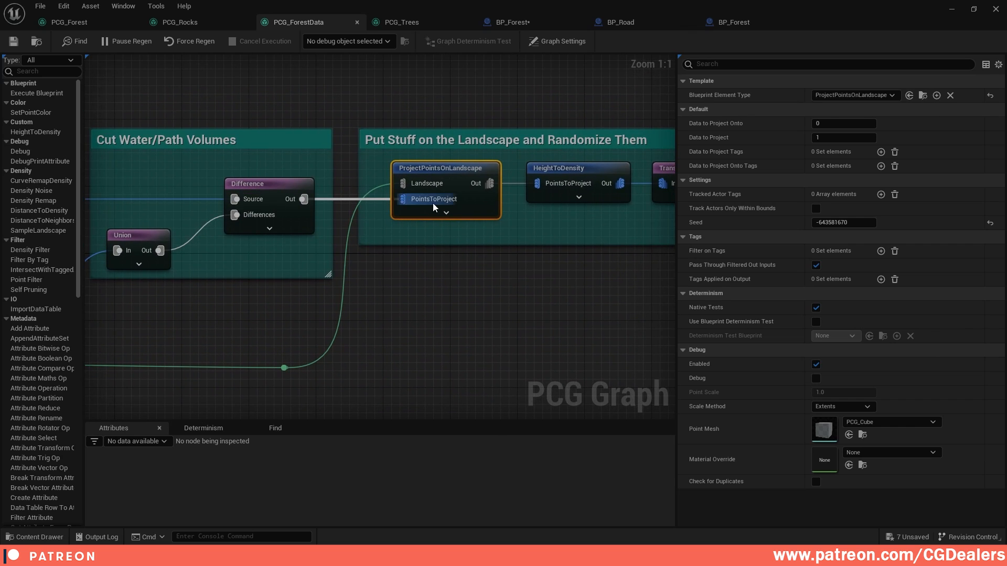
right_click_drag(598, 182, 354, 242)
left_click(355, 235)
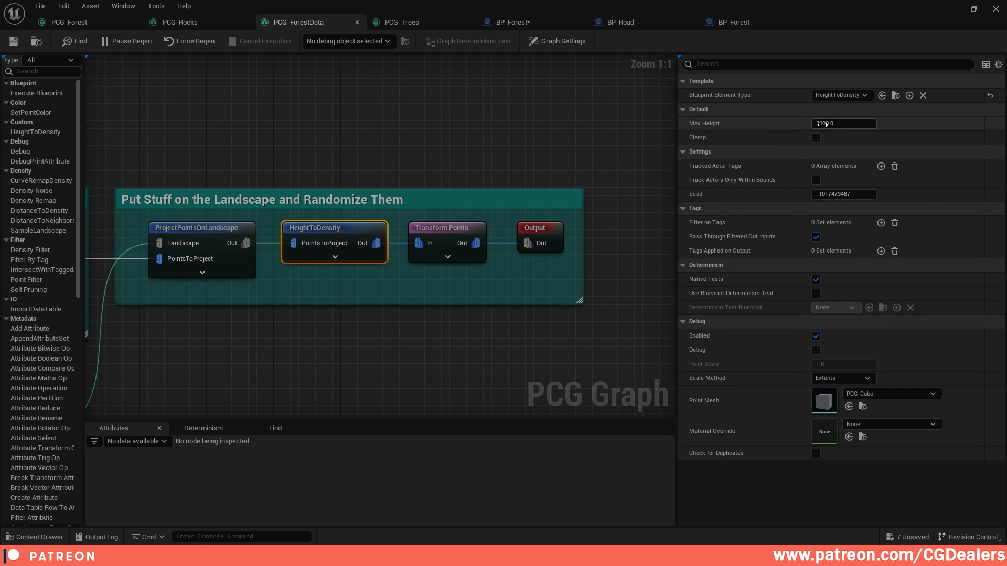
left_click(443, 230)
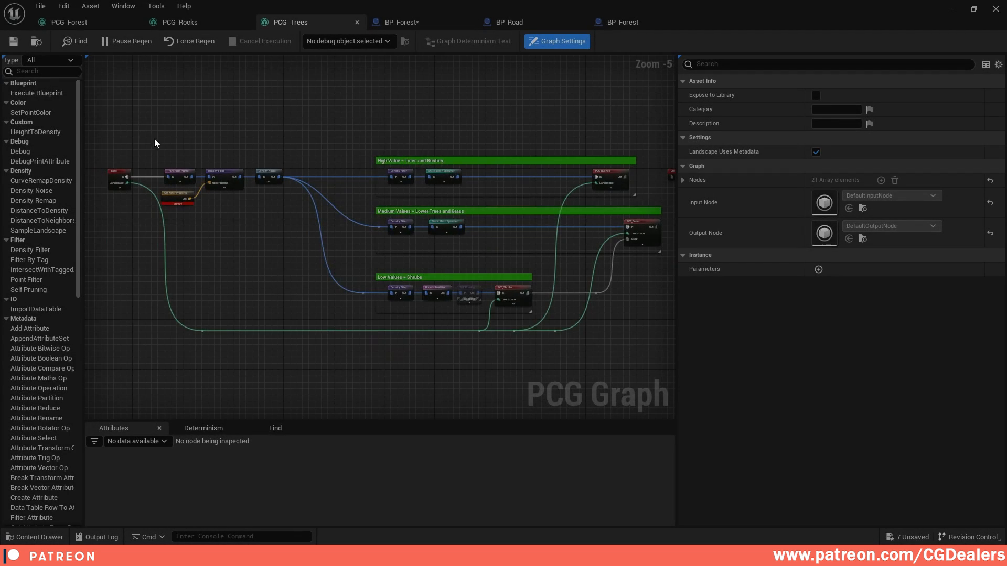
Inspect PCG_Trees' first Transform Points, Get Actor Property, Density Filter and Density Noise nodes in turn
scroll(154, 141, "up", 3)
right_click_drag(154, 143, 343, 92)
scroll(343, 92, "up", 1)
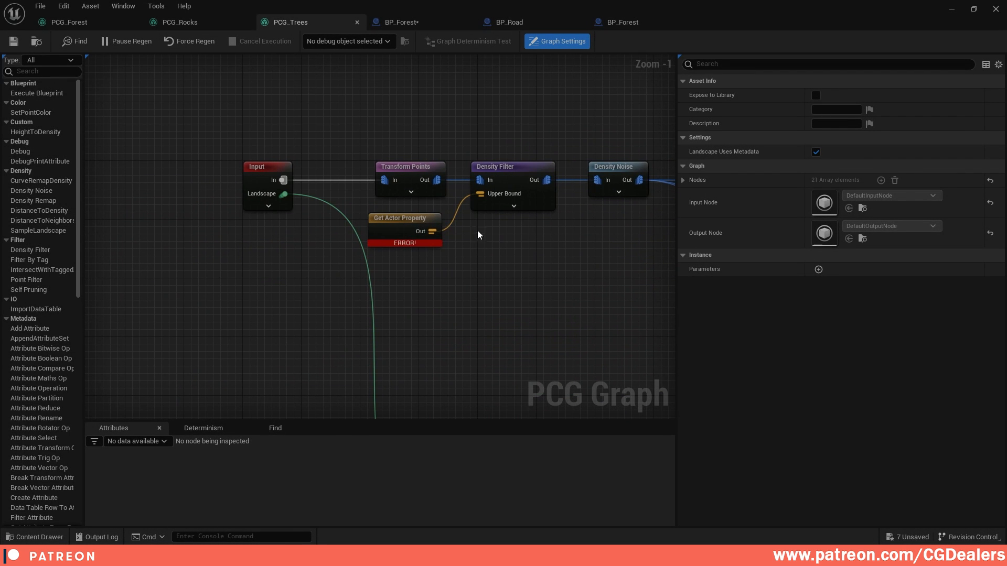
right_click_drag(477, 235, 350, 239)
left_click(275, 174)
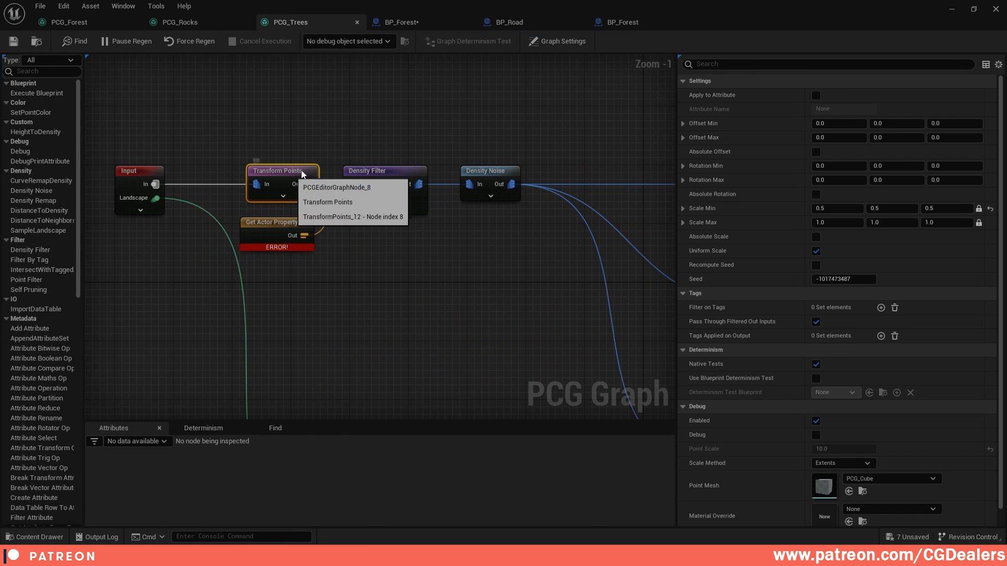
left_click(264, 221)
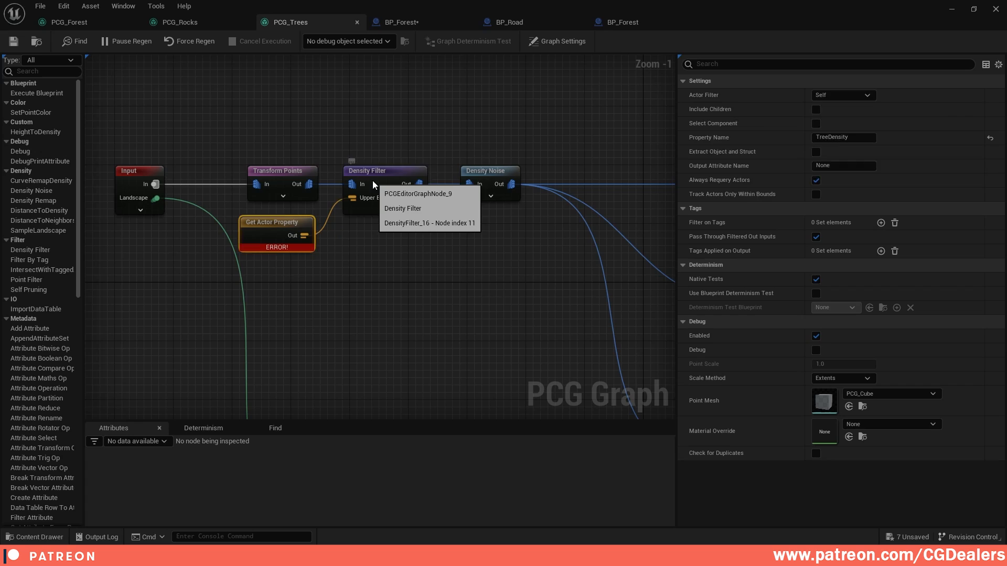
left_click(354, 171)
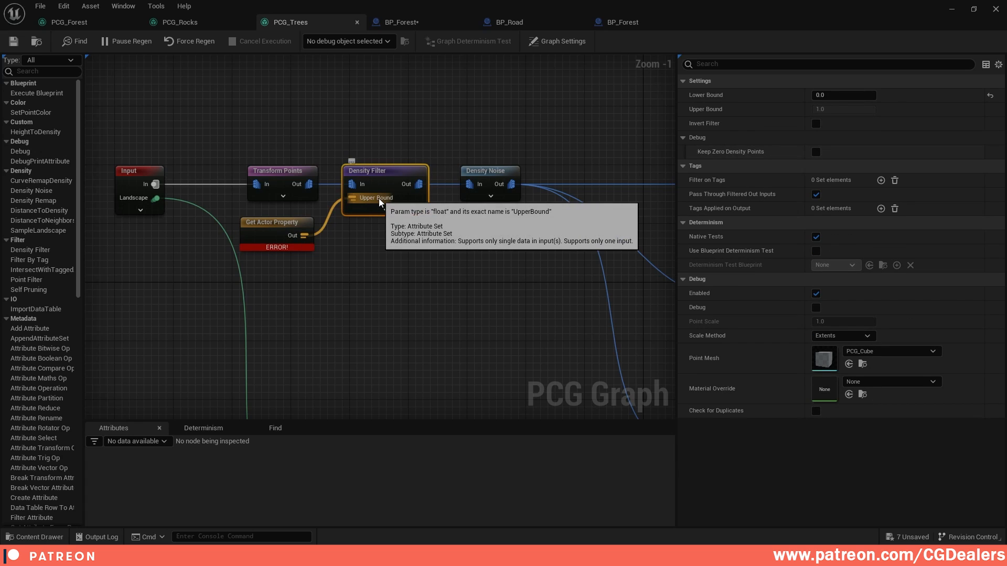
right_click_drag(434, 247, 369, 248)
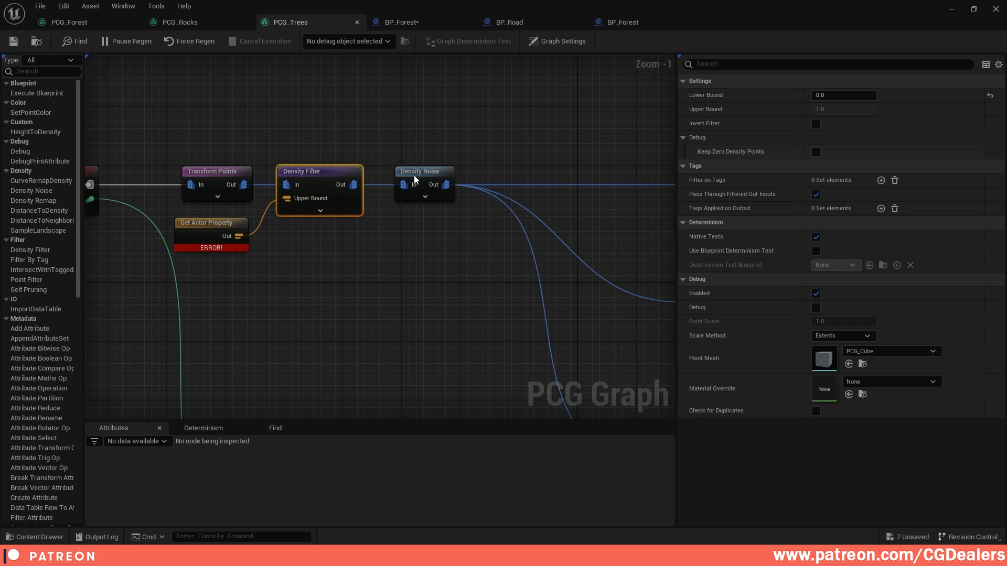
left_click(414, 173)
Follow the Density Noise output into the High, Medium and Low value groups to compare the three branches
scroll(478, 181, "down", 4)
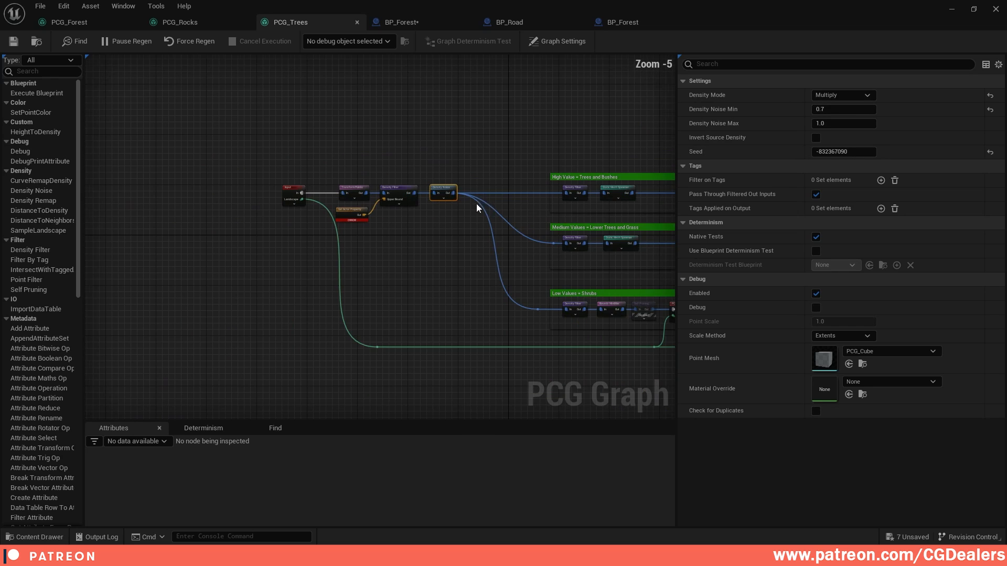
right_click_drag(478, 205, 455, 201)
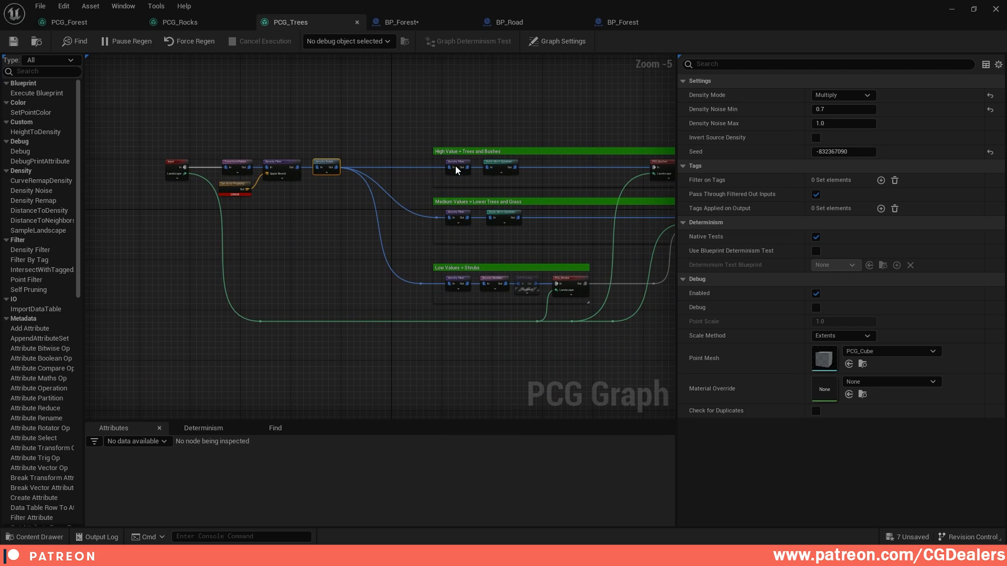
scroll(502, 167, "up", 2)
right_click_drag(547, 189, 467, 177)
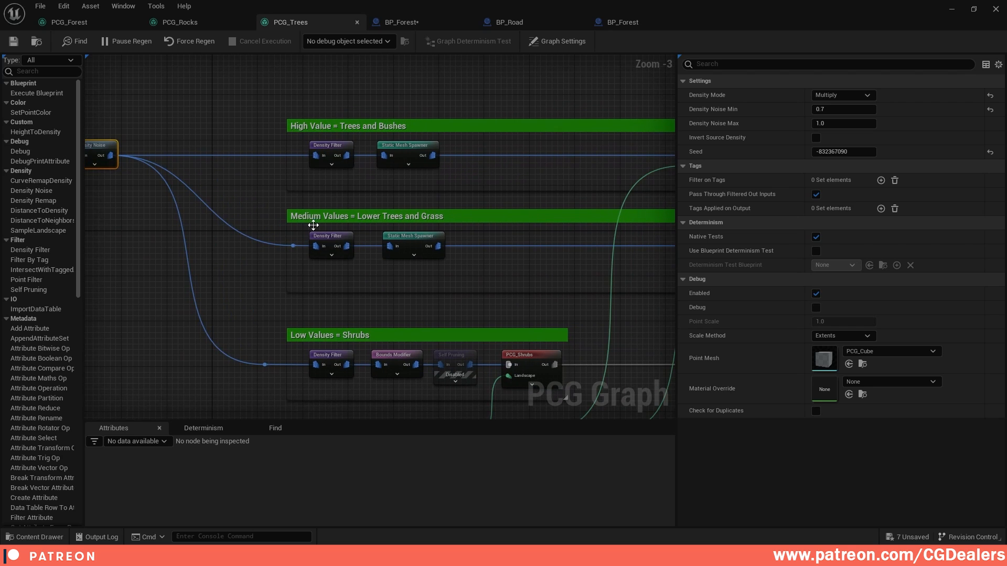
right_click_drag(345, 228, 305, 160)
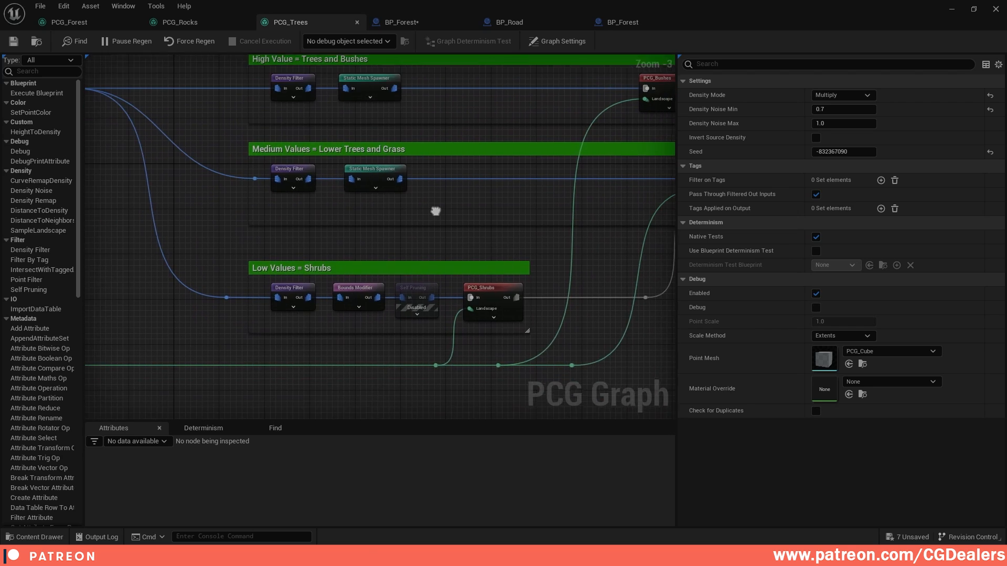
right_click_drag(453, 252, 422, 268)
scroll(220, 173, "up", 2)
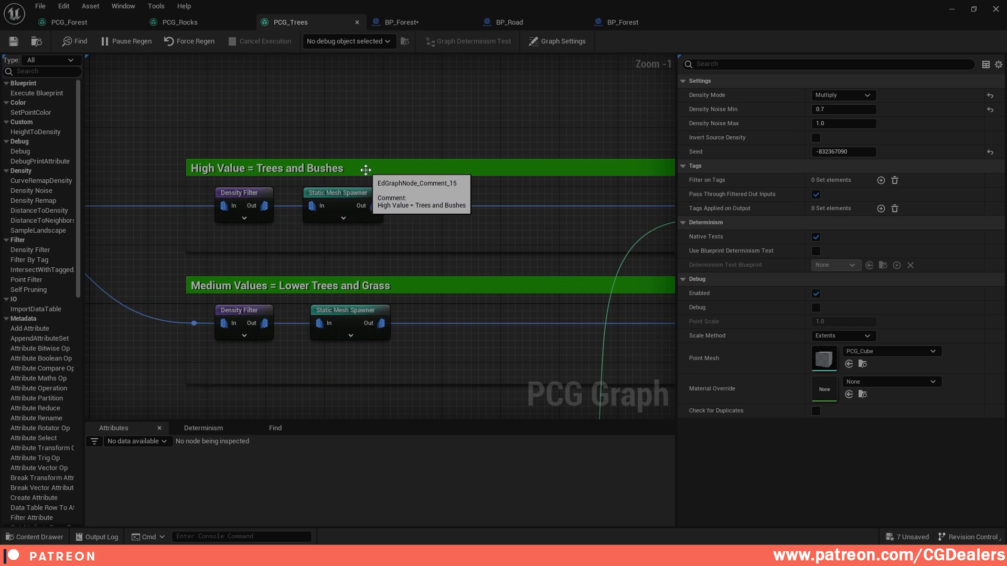
Review the Density Filter, Static Mesh Spawner and PCG_Bushes nodes in the High Value = Trees and Bushes group
left_click(258, 193)
left_click(317, 195)
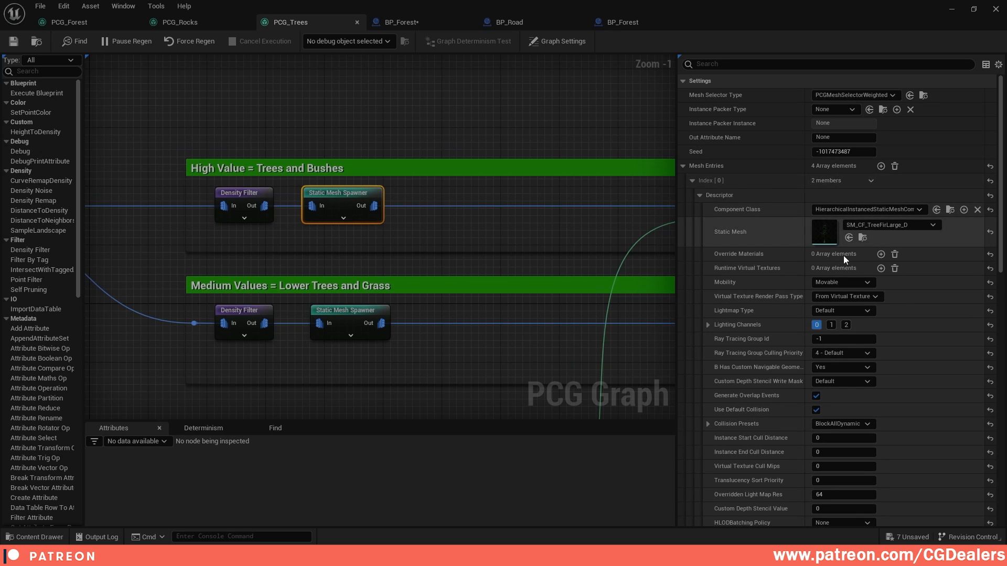
right_click_drag(600, 206, 370, 199)
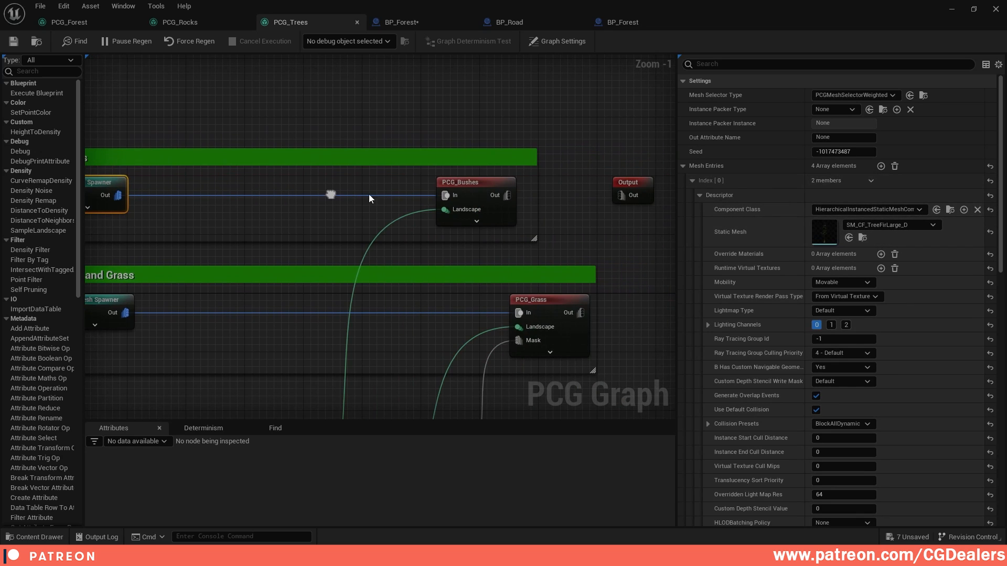
left_click(470, 183)
right_click_drag(244, 167, 573, 170)
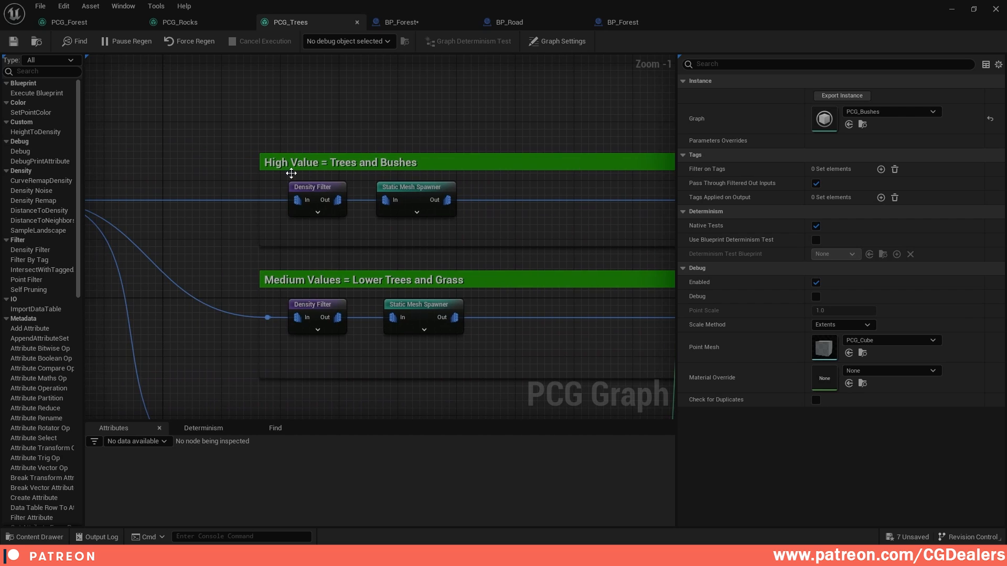
Locate the PCG_Bushes graph in the project's SubGraphs folder, and return to the full-size PCG_Trees graph
scroll(532, 197, "down", 4)
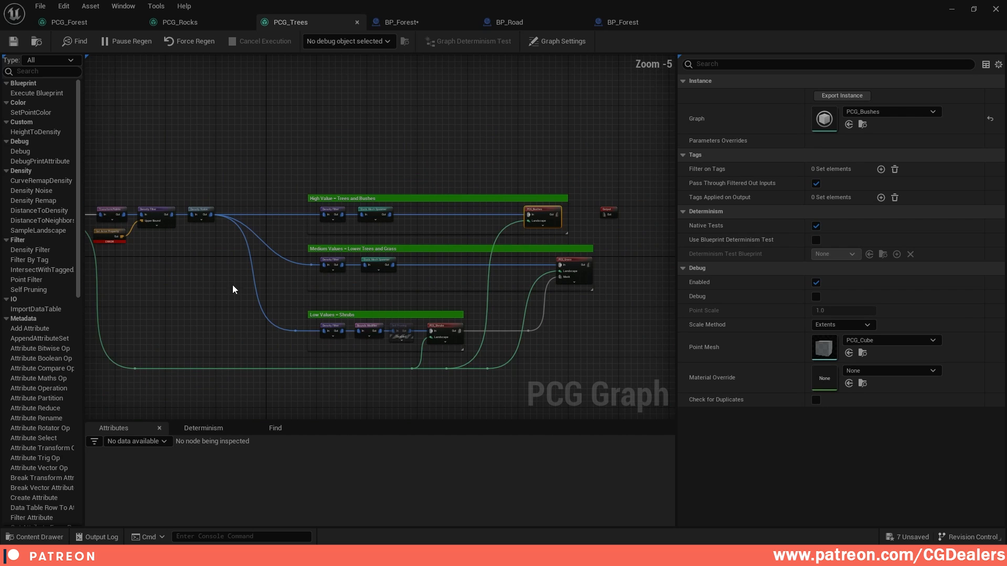
scroll(544, 216, "up", 4)
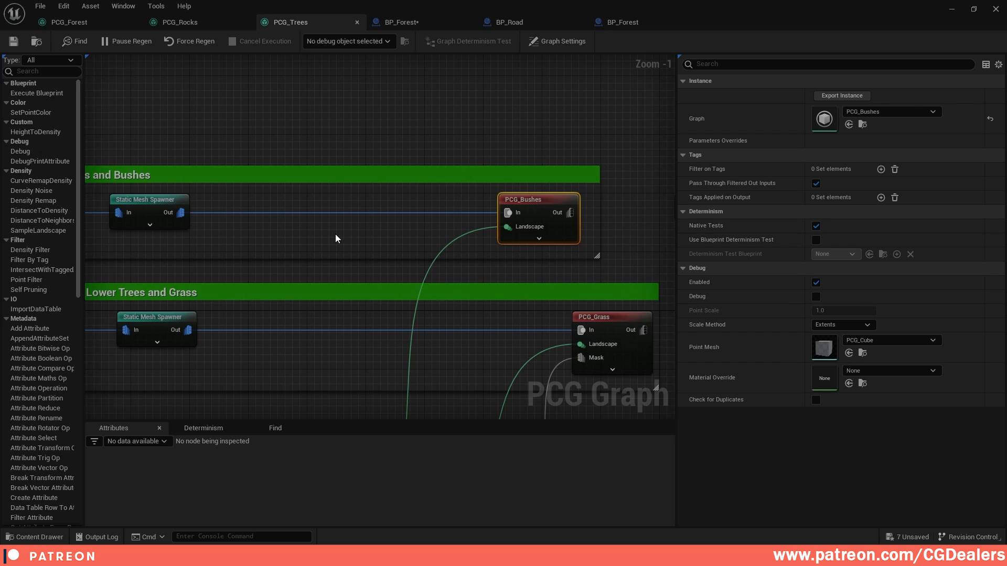
right_click_drag(335, 247, 294, 198)
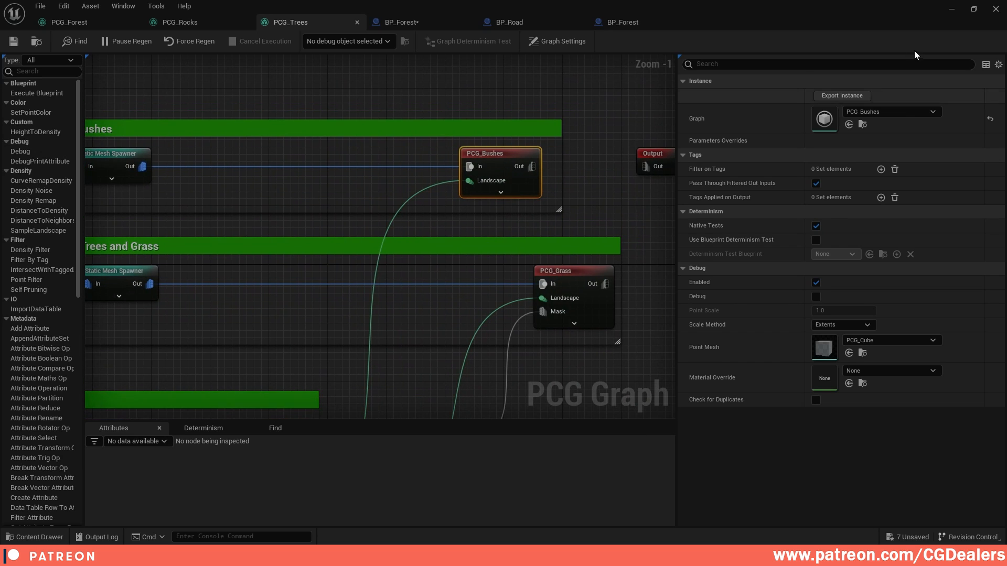
left_click(968, 11)
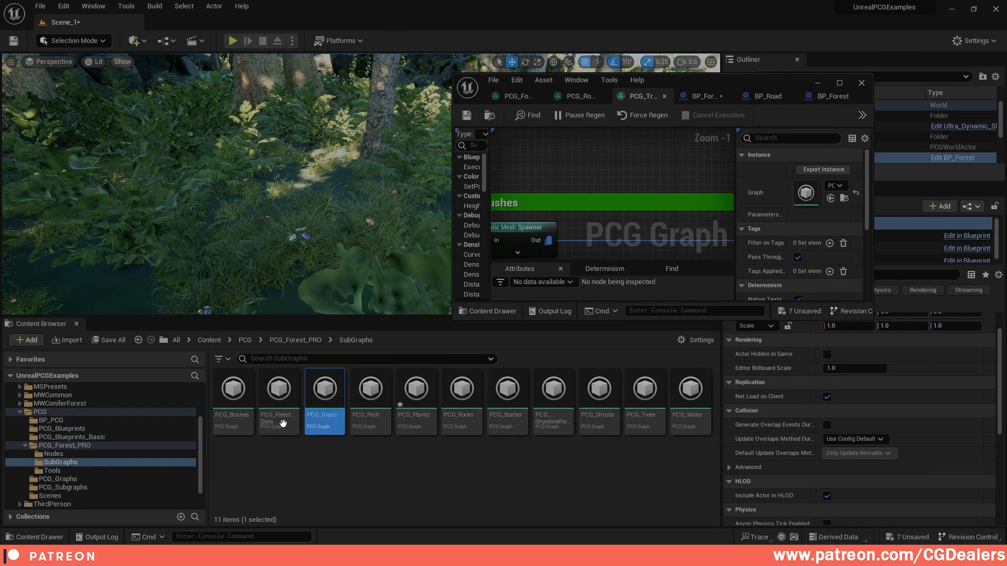
left_click(229, 419)
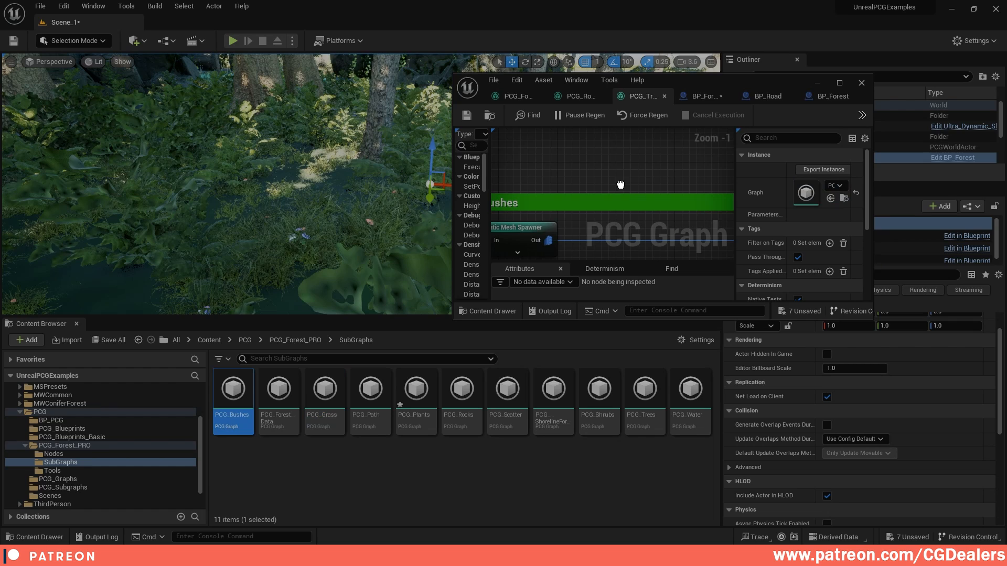
left_click(840, 83)
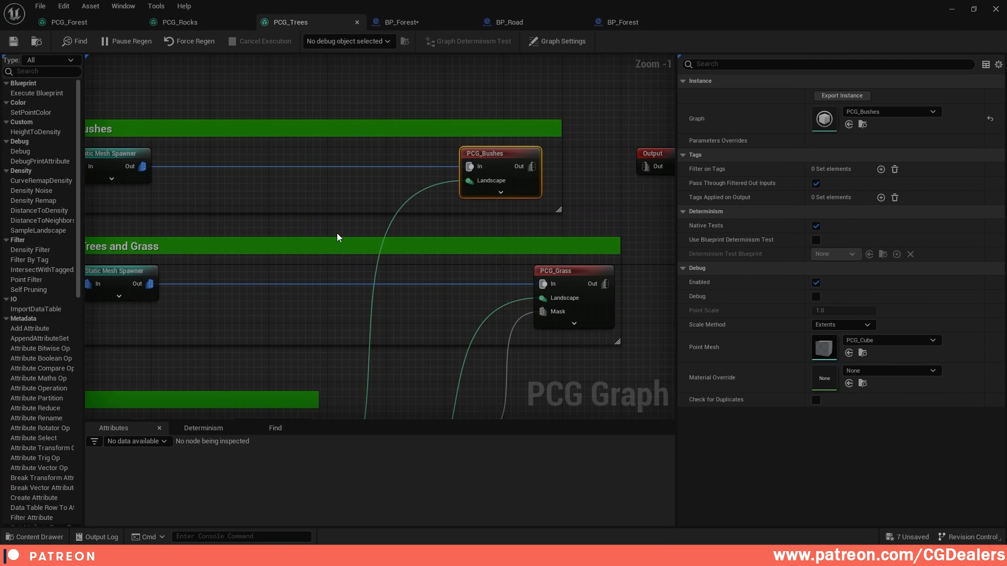
Inspect the Density Filter and Static Mesh Spawner in the Medium Values = Lower Trees and Grass group, and collapse the first mesh entry's descriptor
right_click_drag(340, 237, 549, 181)
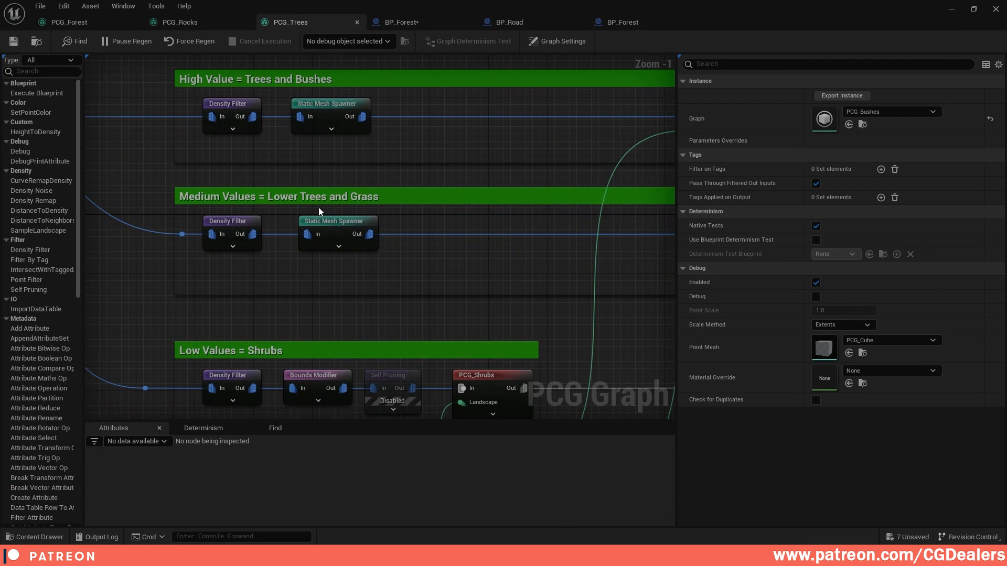
left_click(235, 221)
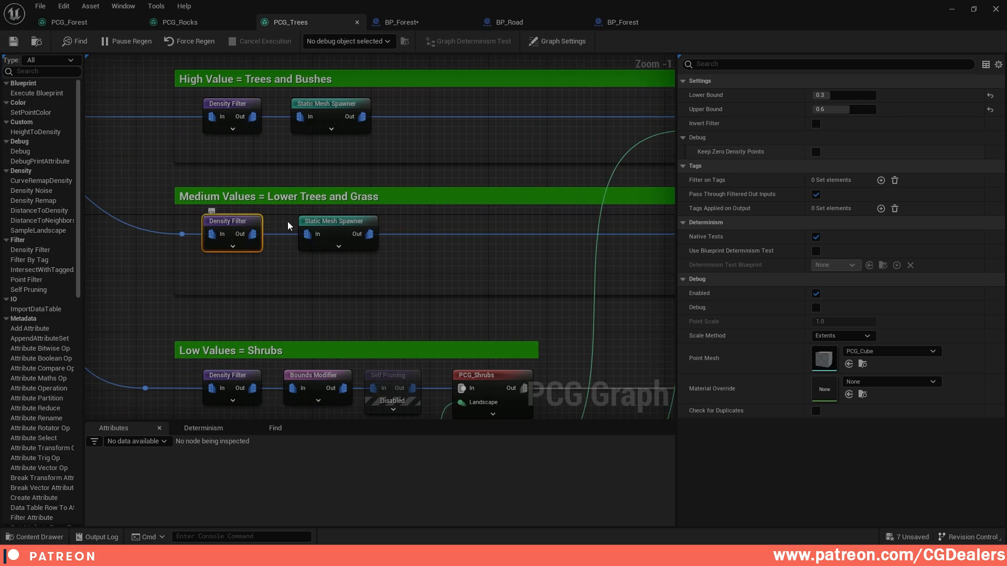
left_click(329, 223)
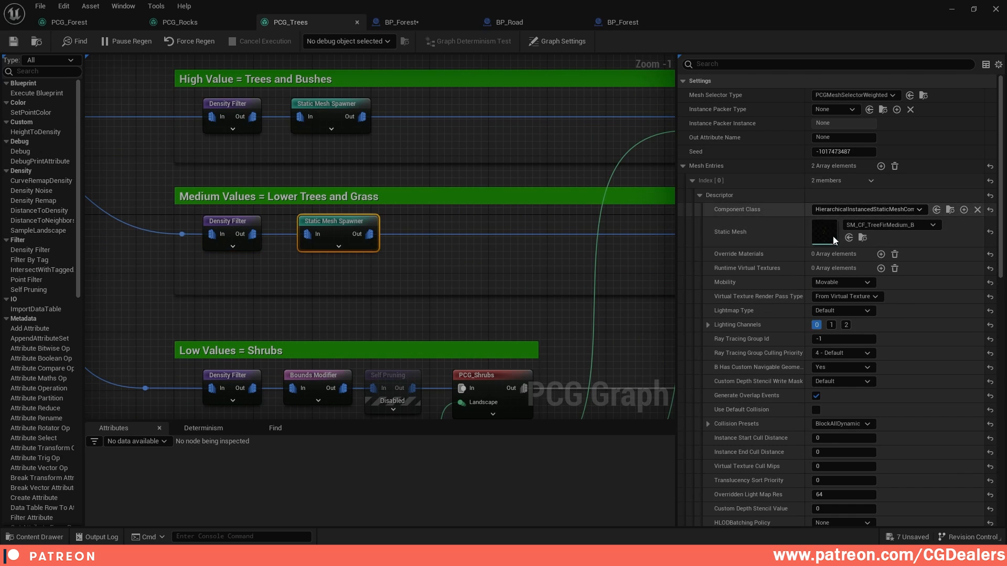
left_click(700, 195)
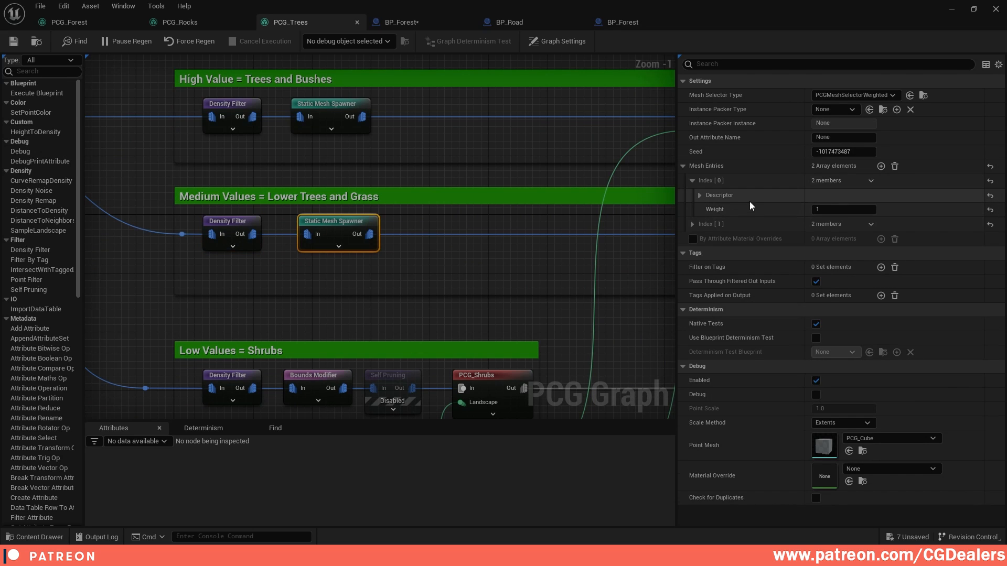
Follow the medium-value Static Mesh Spawner output to PCG_Grass and trace its Landscape and Mask connections
right_click_drag(582, 228, 442, 227)
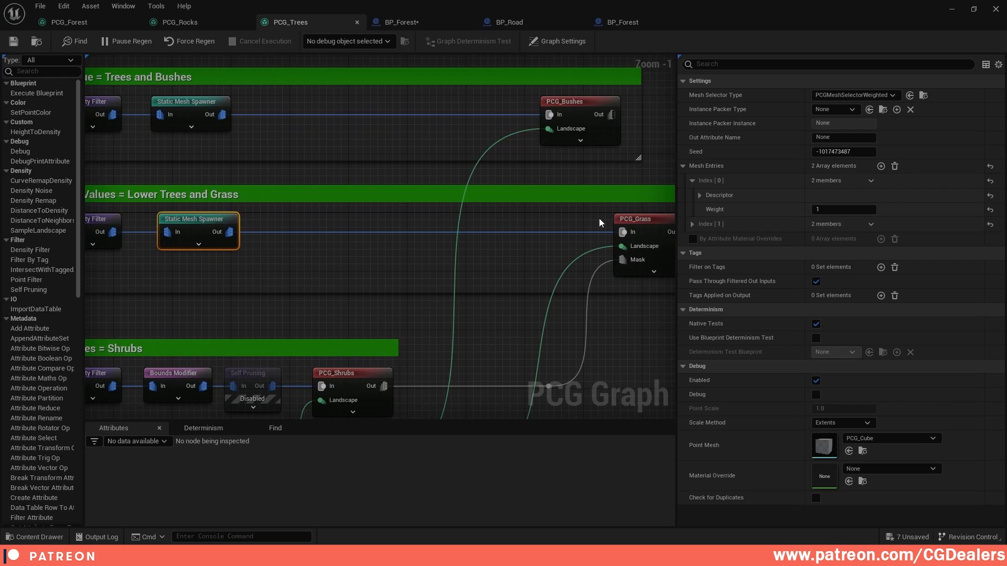
right_click_drag(555, 207, 448, 197)
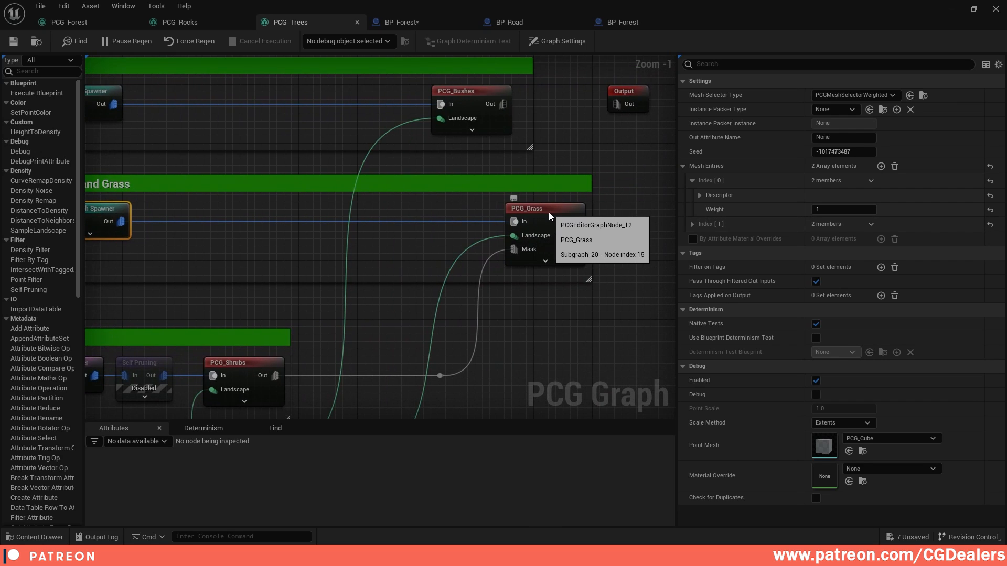
right_click_drag(496, 241, 527, 207)
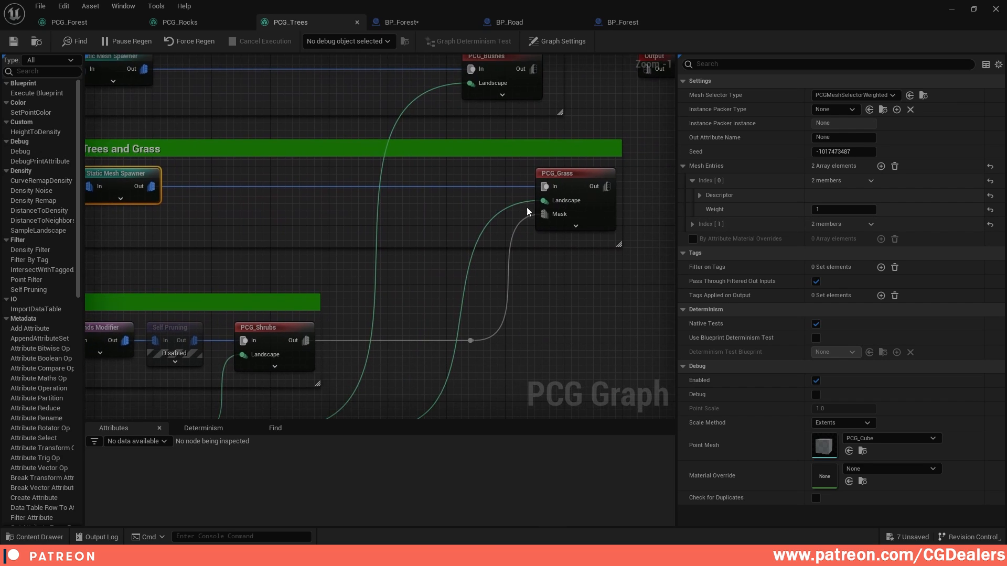
right_click_drag(145, 186, 315, 196)
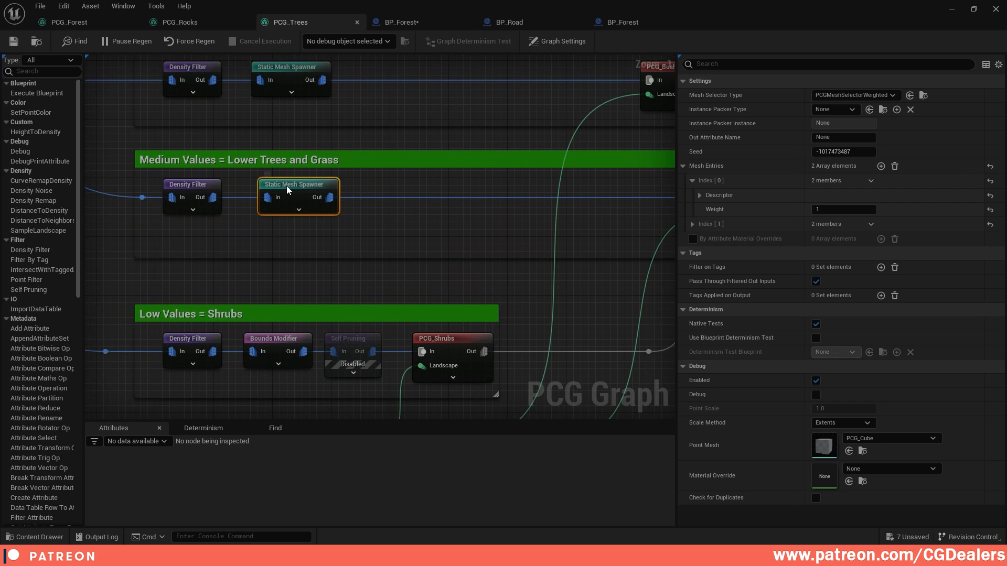
right_click_drag(552, 214, 330, 160)
right_click_drag(384, 242, 470, 229)
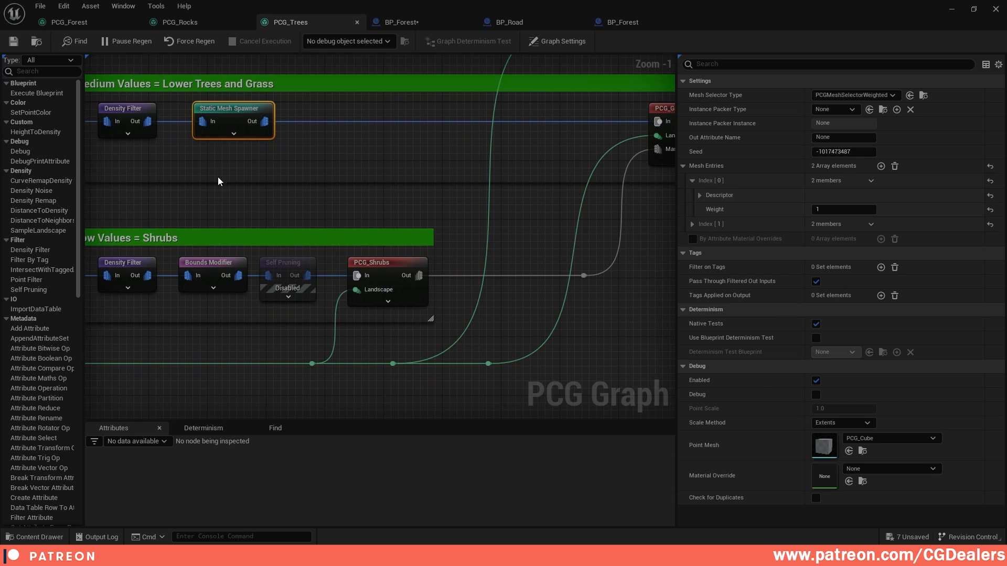
Inspect the Density Filter, Bounds Modifier, Self Pruning and PCG_Shrubs nodes in the Low Values = Shrubs group
right_click_drag(218, 177, 358, 172)
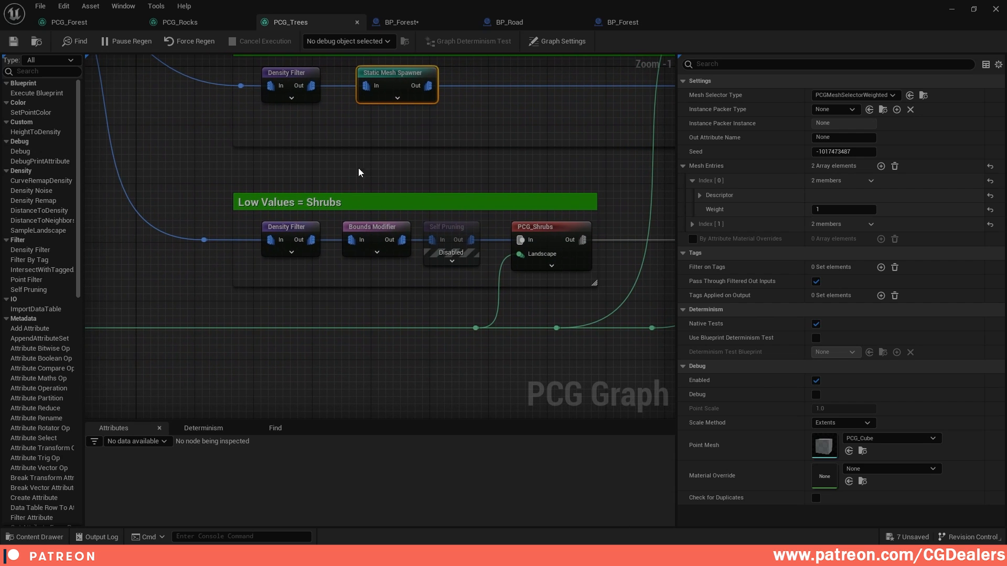
left_click(279, 228)
left_click(371, 233)
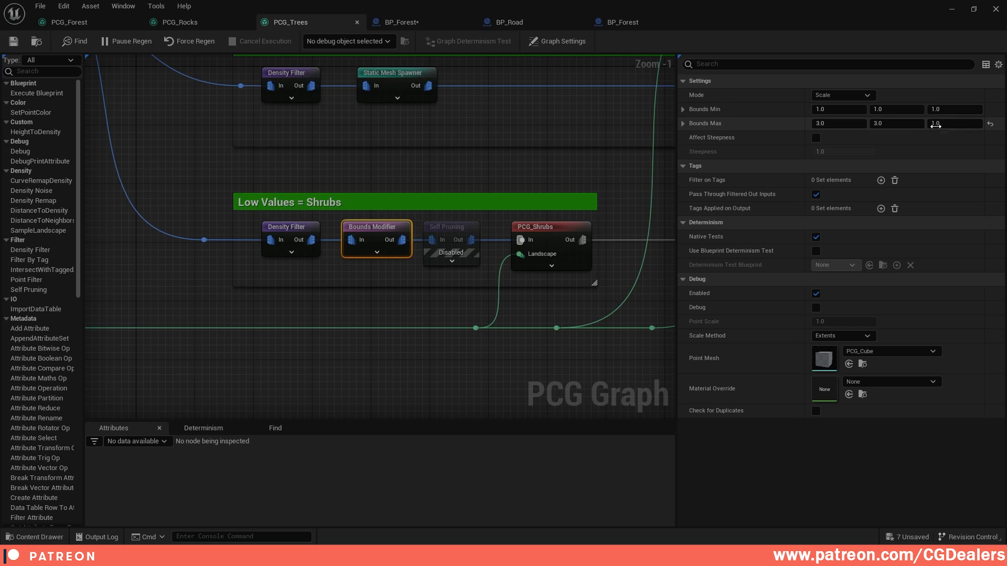
left_click(462, 233)
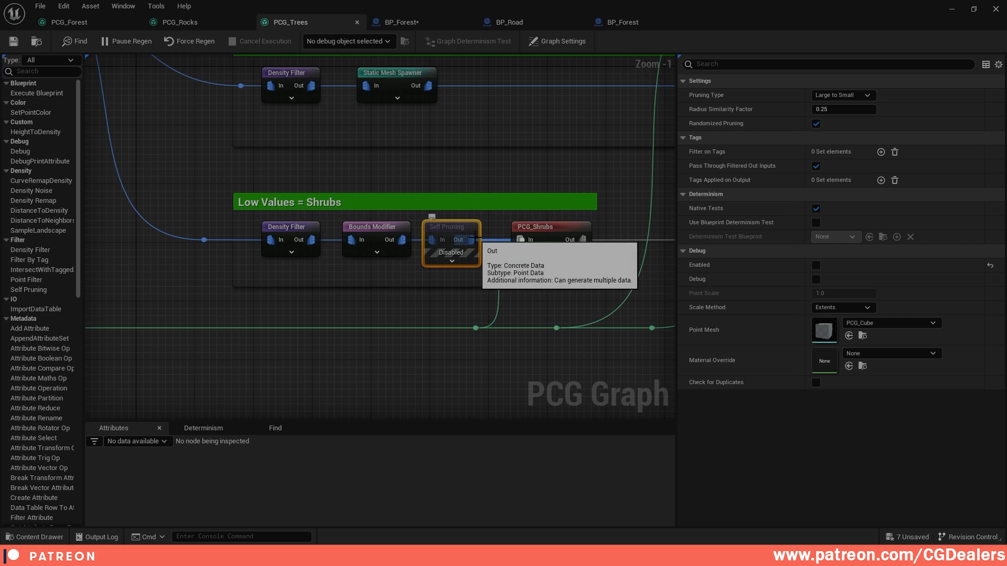
right_click_drag(548, 203, 442, 228)
left_click(443, 228)
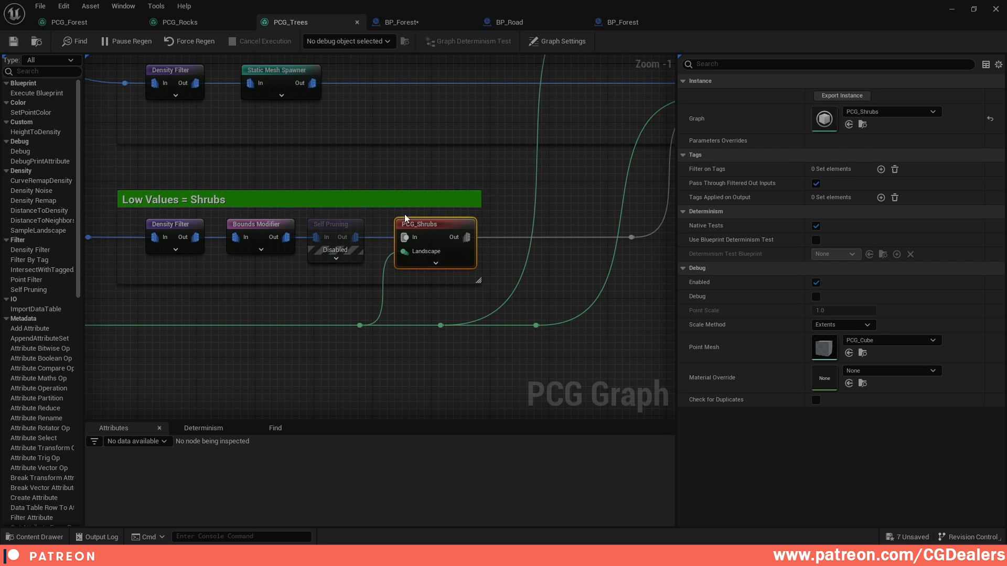
Trace the PCG_Shrubs output to the PCG_Grass Mask input, review the whole PCG_Trees layout, and switch to the PCG_Rocks graph
right_click_drag(539, 198, 321, 294)
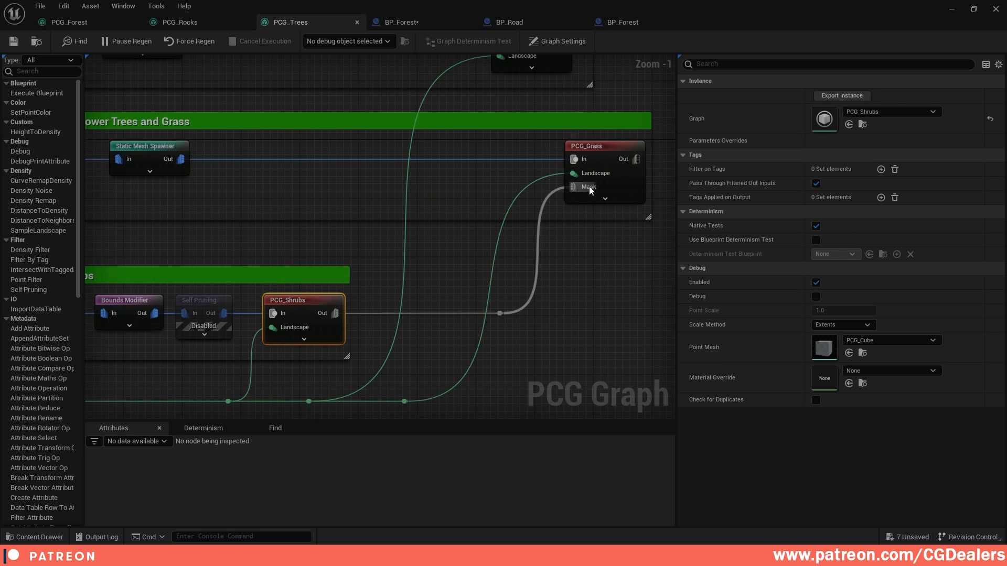
left_click(590, 143)
scroll(615, 193, "down", 3)
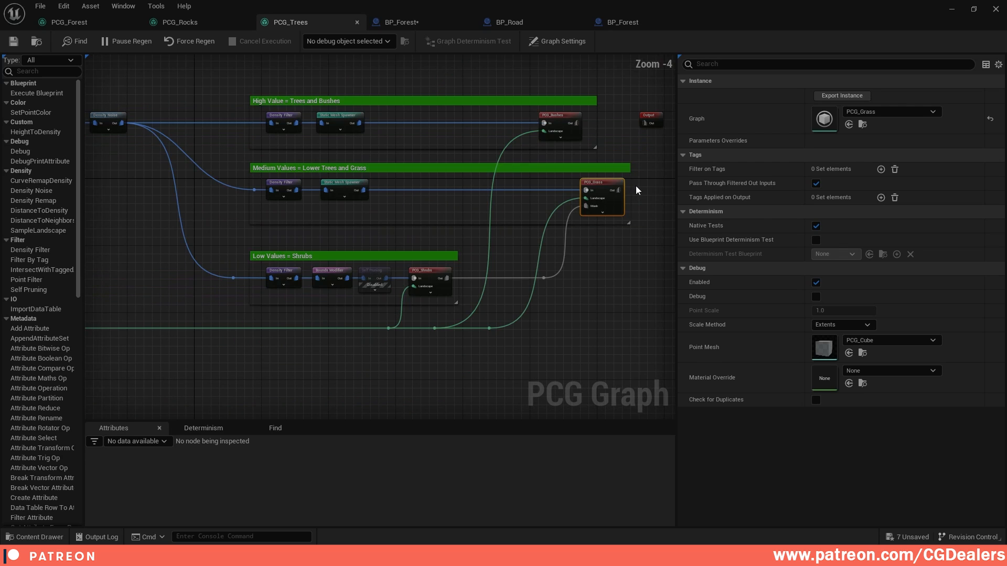
right_click_drag(629, 192, 572, 250)
scroll(569, 241, "down", 1)
right_click_drag(273, 186, 530, 193)
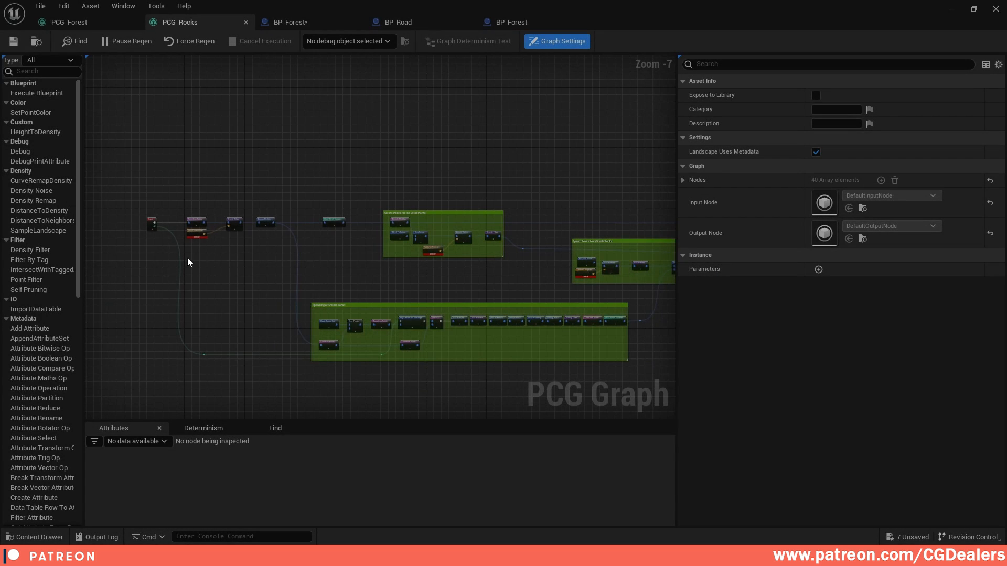
Inspect the Transform Points, Get Actor Property, Density Filter and BoundsModifier nodes at the start of PCG_Rocks
scroll(188, 257, "up", 4)
right_click_drag(188, 256, 440, 292)
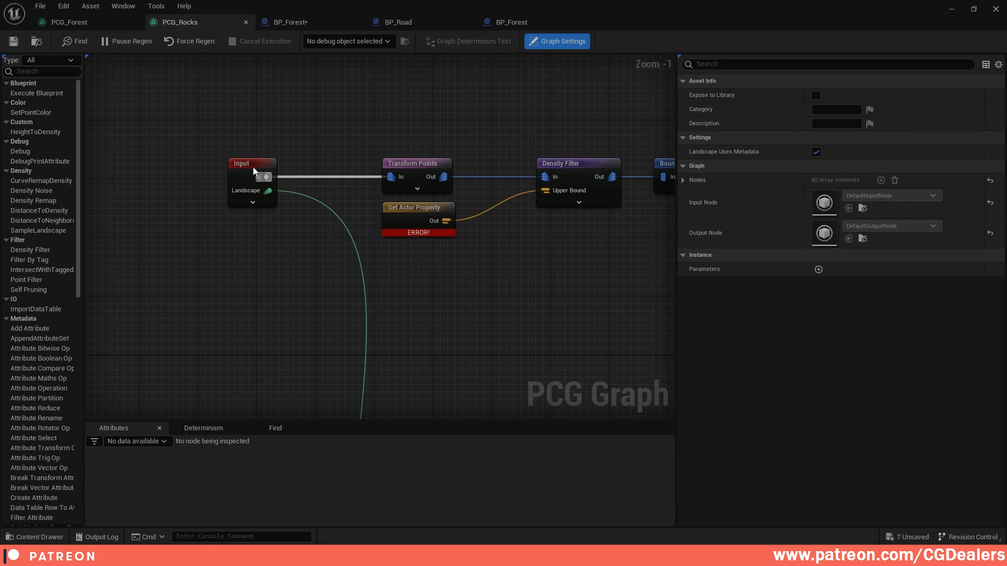
right_click_drag(409, 149, 377, 165)
left_click(383, 182)
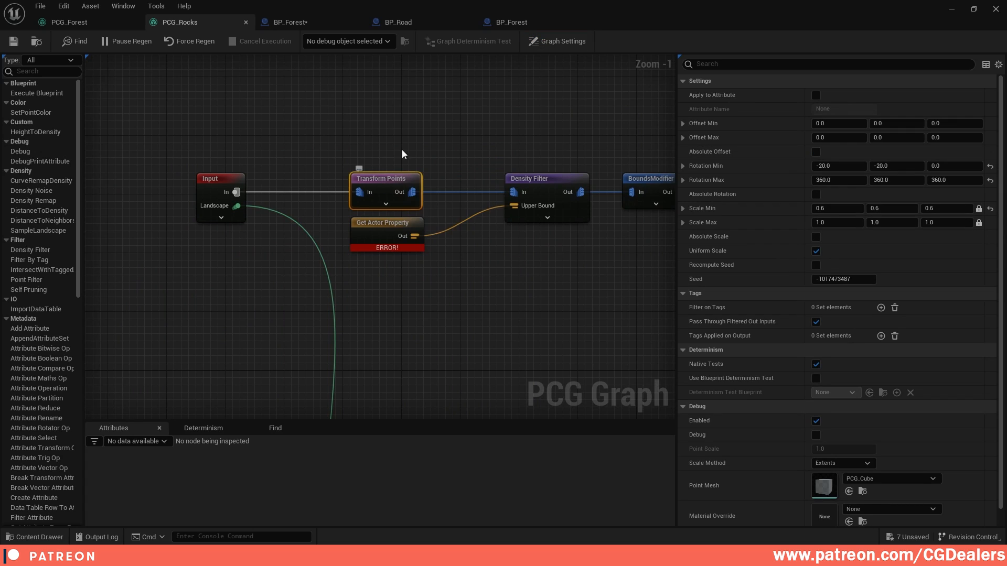
left_click(395, 226)
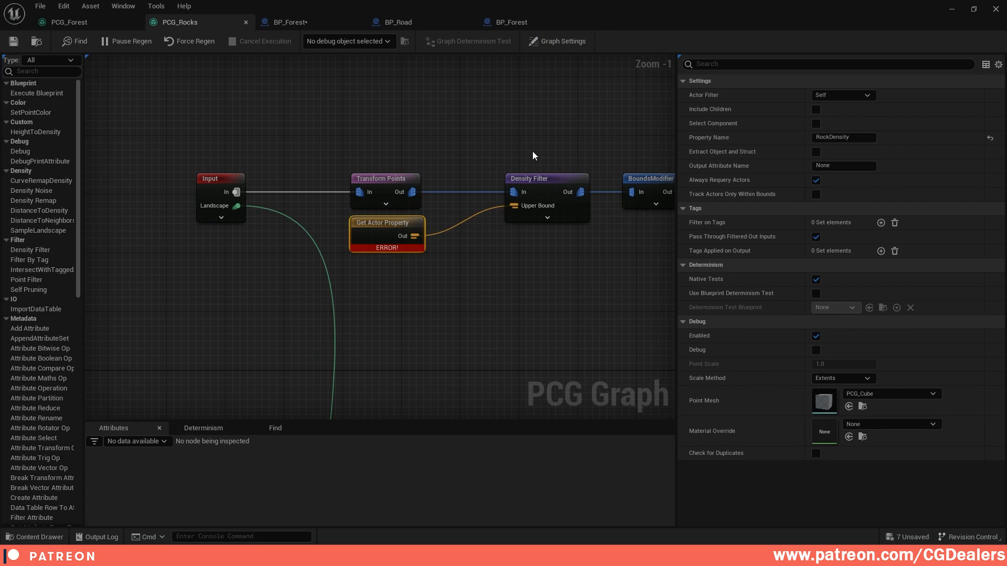
right_click_drag(548, 154, 425, 150)
left_click(412, 176)
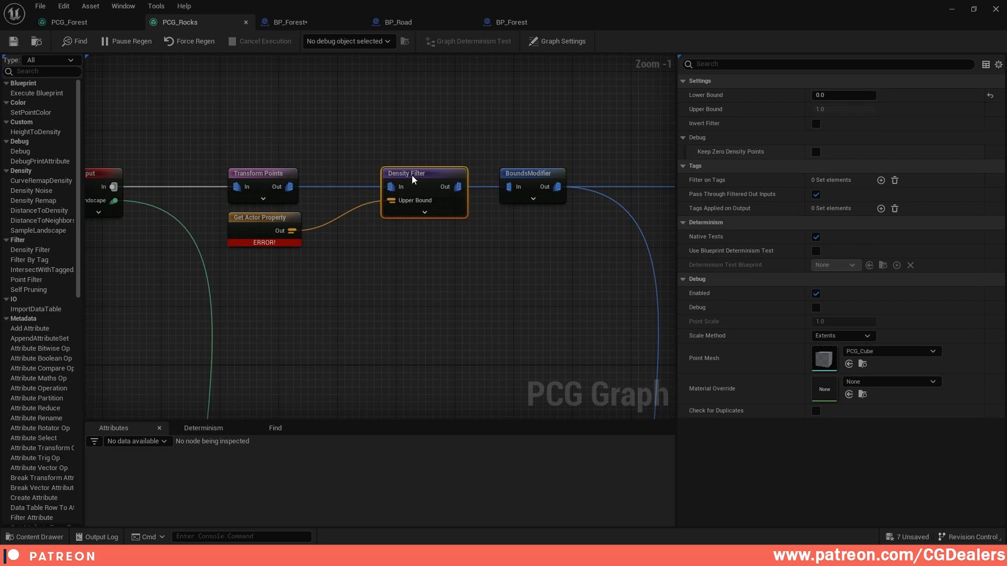
left_click(537, 177)
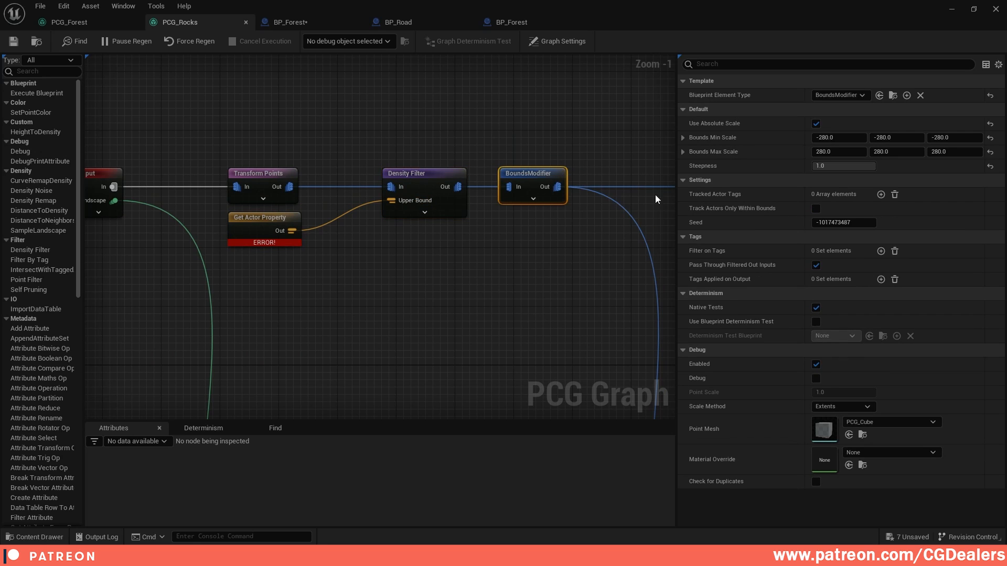
Examine the Static Mesh Spawner after the BoundsModifier and expand its mesh entry's descriptor to view the assigned rock mesh
scroll(584, 232, "down", 5)
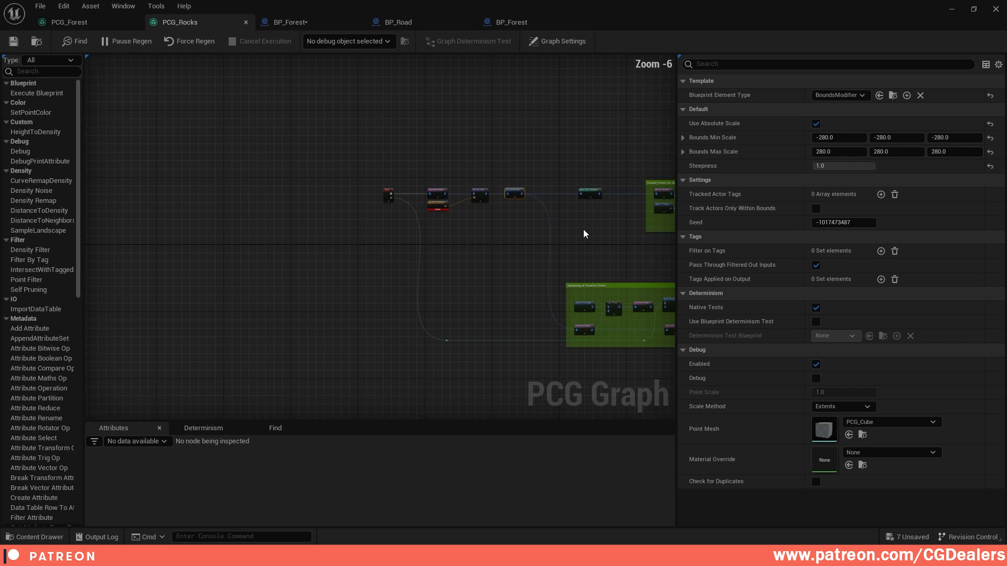
scroll(443, 198, "up", 2)
scroll(369, 192, "up", 2)
left_click(373, 189)
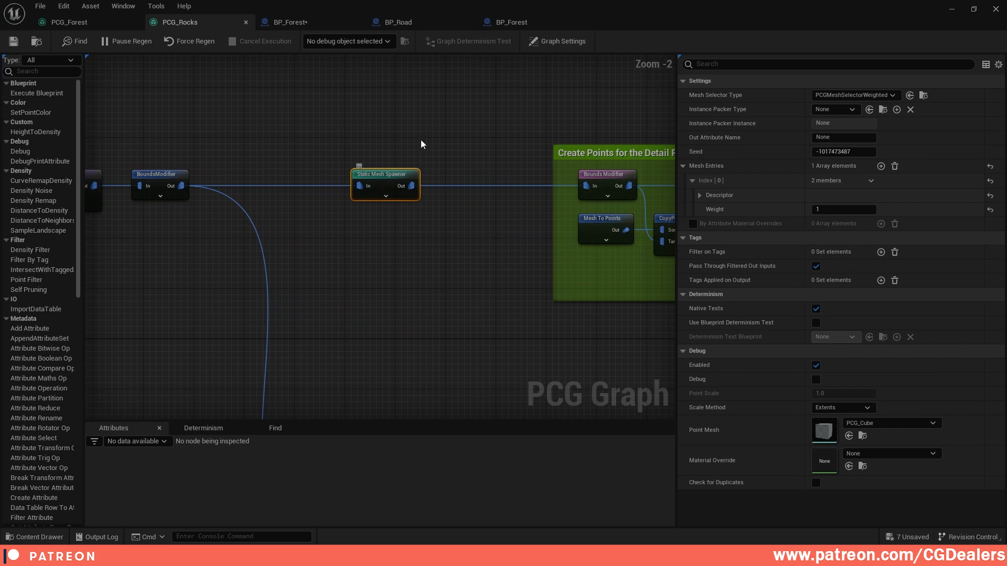
left_click(701, 195)
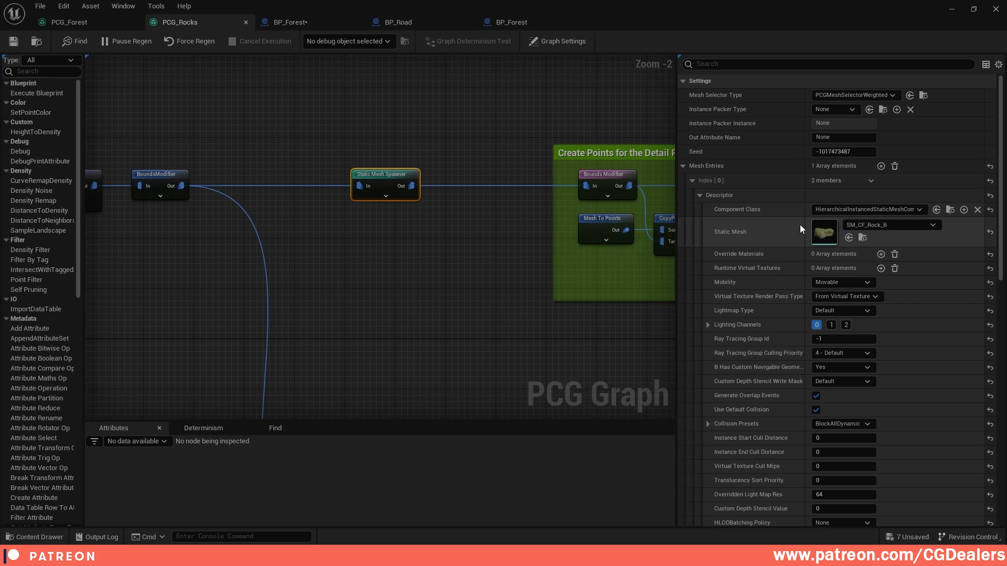
Inspect the Bounds Modifier, CopyPoints and Mesh To Points nodes in the Create Points for the Detail Plants group
right_click_drag(508, 275, 275, 225)
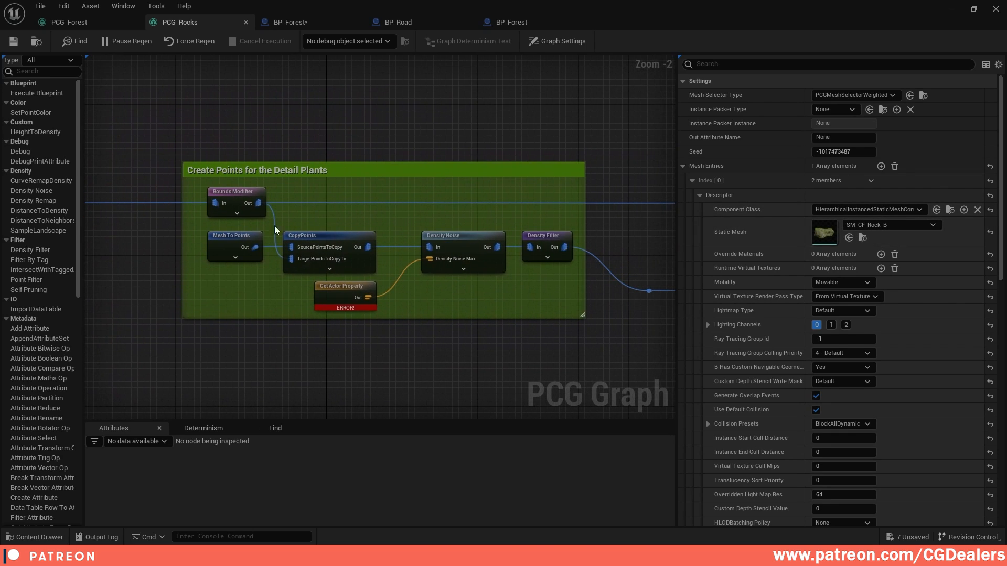
left_click(243, 191)
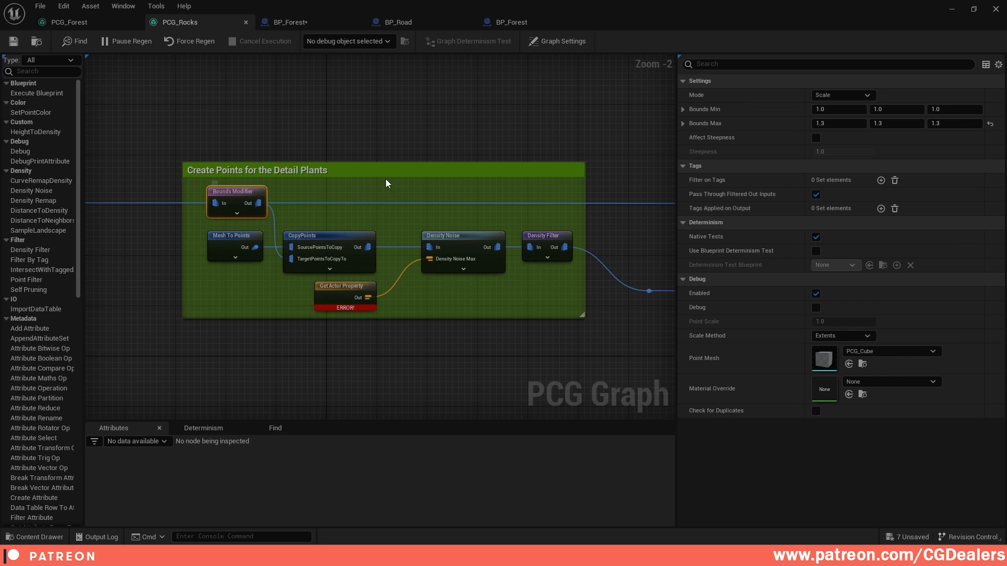
right_click_drag(366, 198, 410, 190)
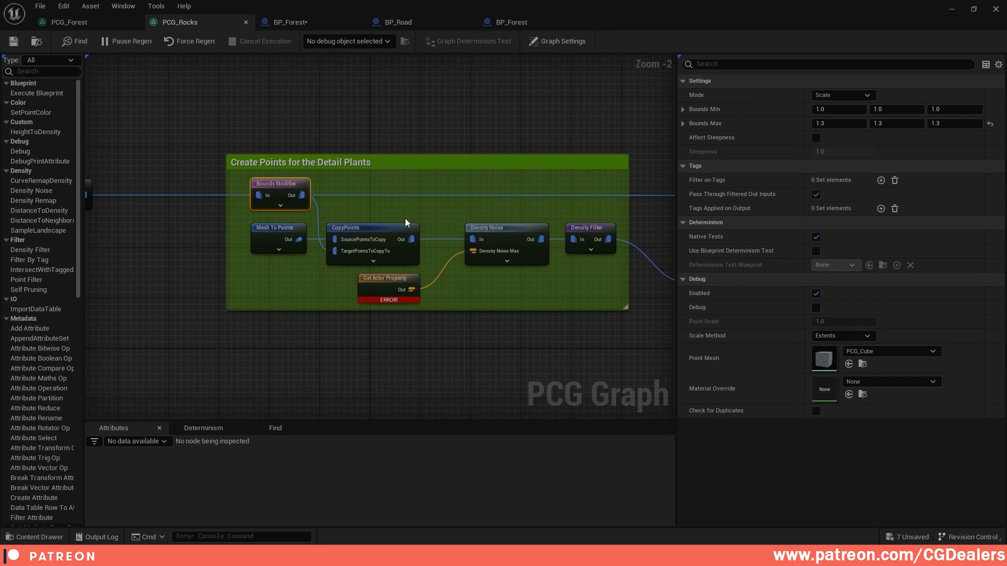
left_click(372, 229)
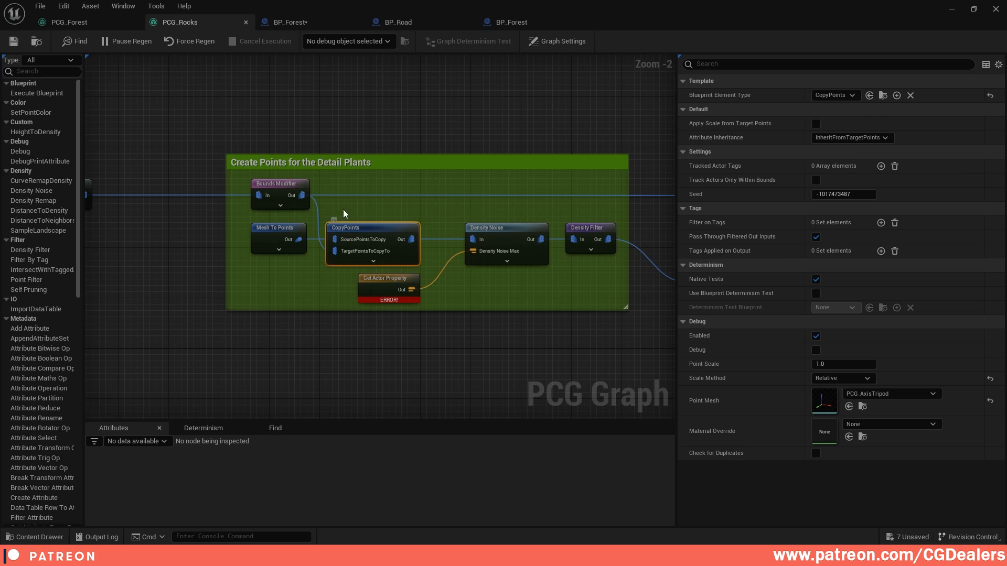
left_click(277, 235)
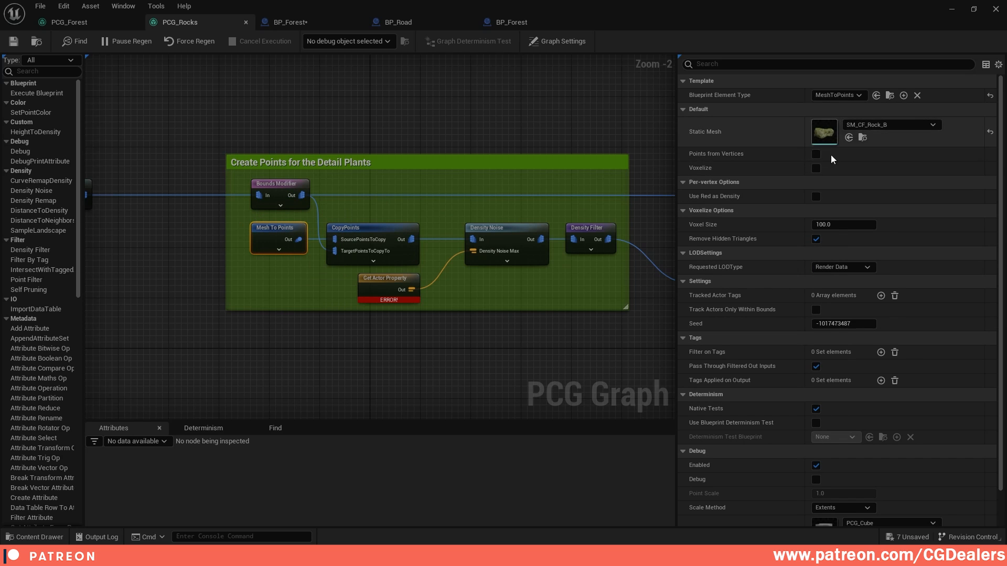
Compare the static mesh assigned in the rock Static Mesh Spawner with the one in the Mesh To Points node
right_click_drag(316, 156, 567, 158)
left_click(322, 187)
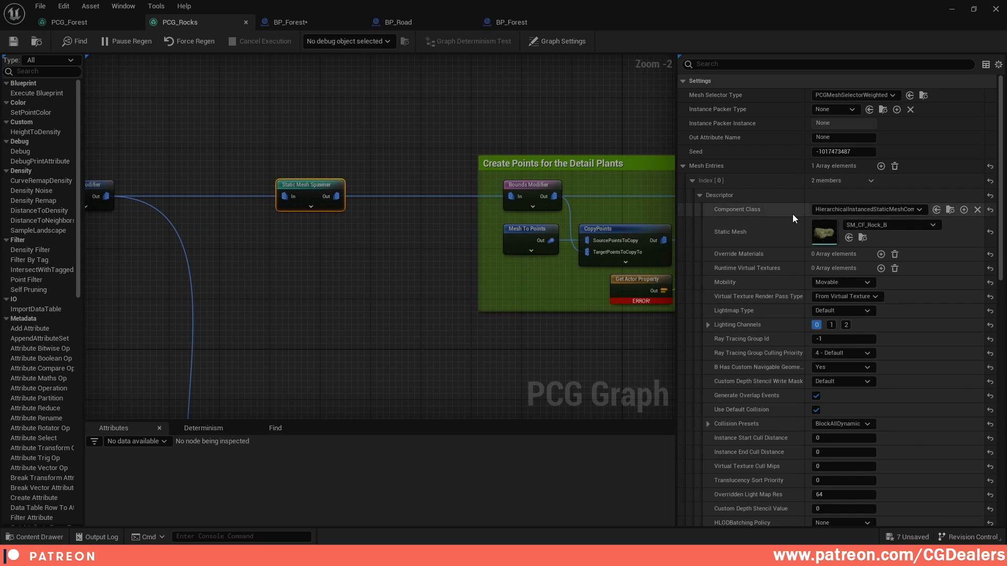
left_click(531, 231)
right_click_drag(615, 200, 495, 204)
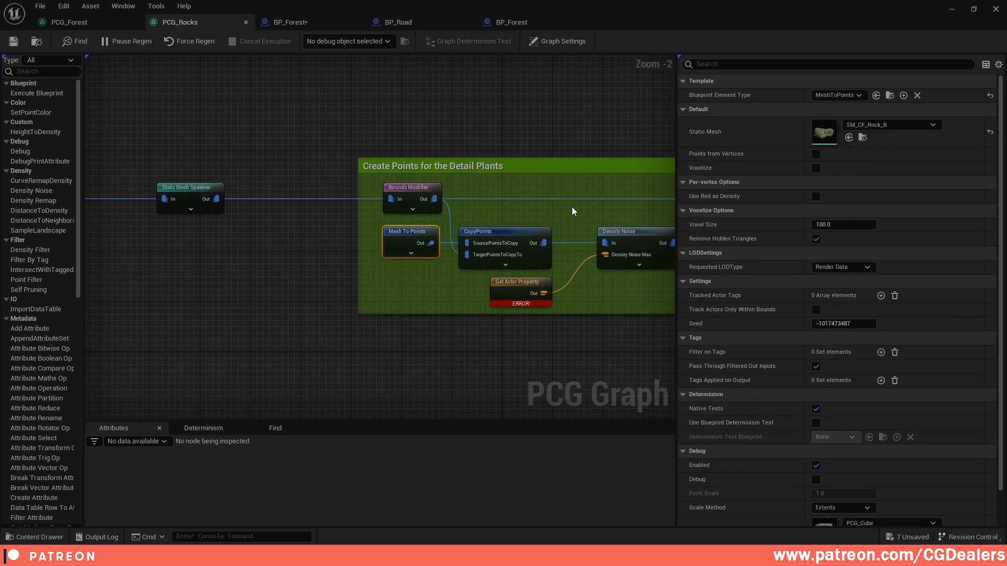
right_click_drag(572, 206, 418, 219)
Review the CopyPoints, Density Noise, Get Actor Property and Density Filter nodes that set the detail plant density
left_click(392, 231)
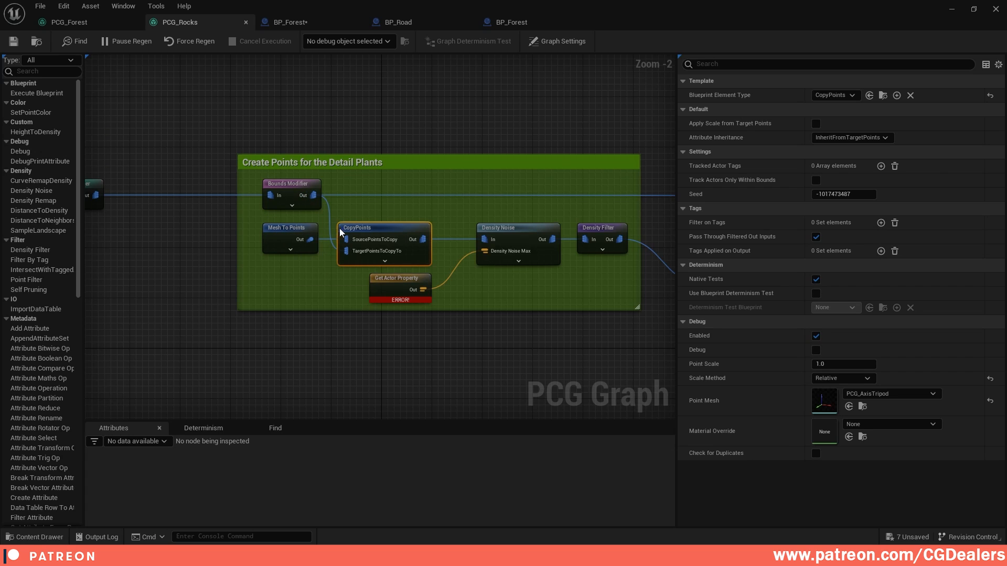
left_click(519, 233)
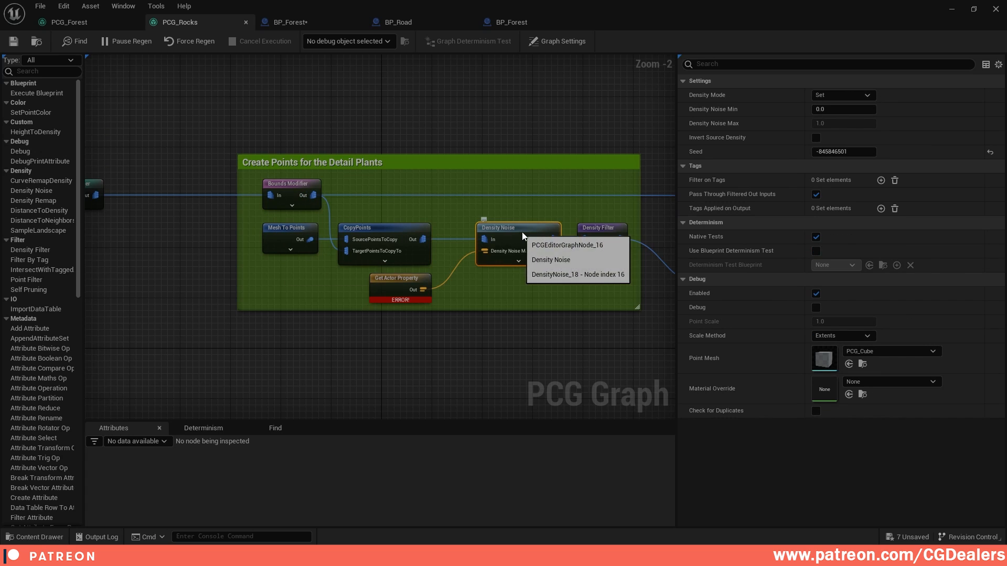
left_click(406, 284)
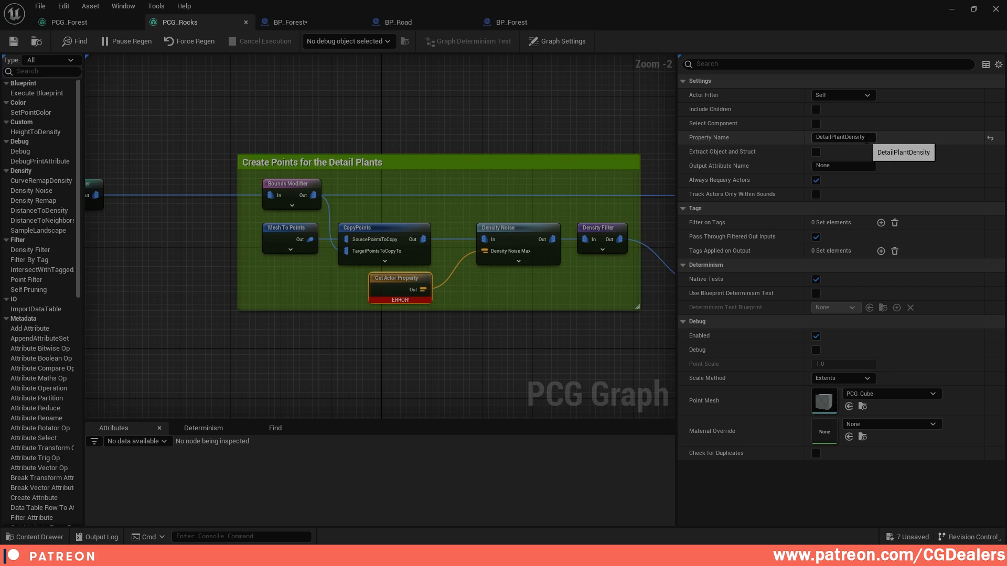
right_click_drag(504, 248, 345, 236)
left_click(464, 222)
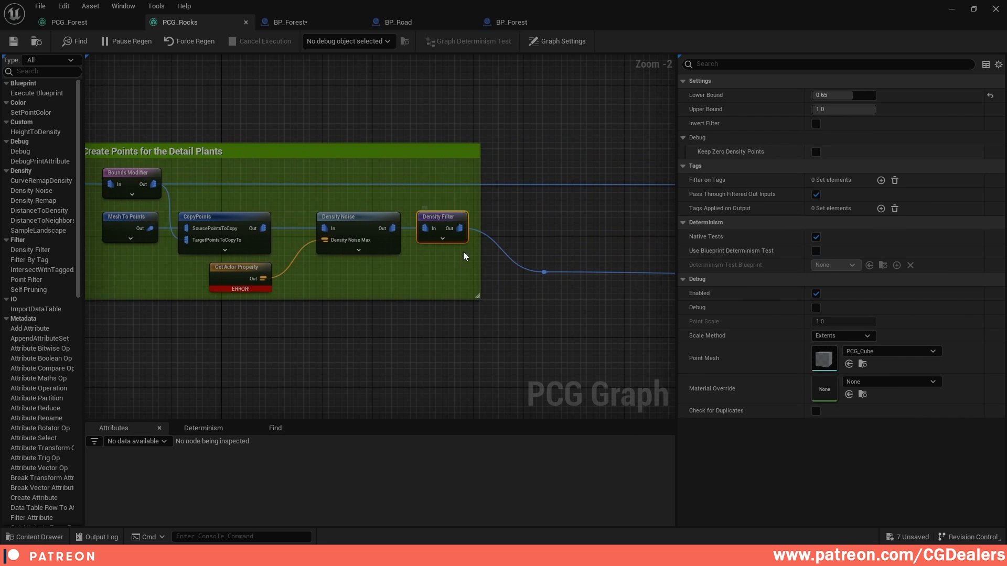
Inspect the Create Points Grid node and the first Transform Points node in the Spawning of Smaller Rocks group, tracing their incoming connection
scroll(490, 252, "down", 3)
scroll(298, 215, "up", 4)
right_click_drag(211, 372, 329, 164)
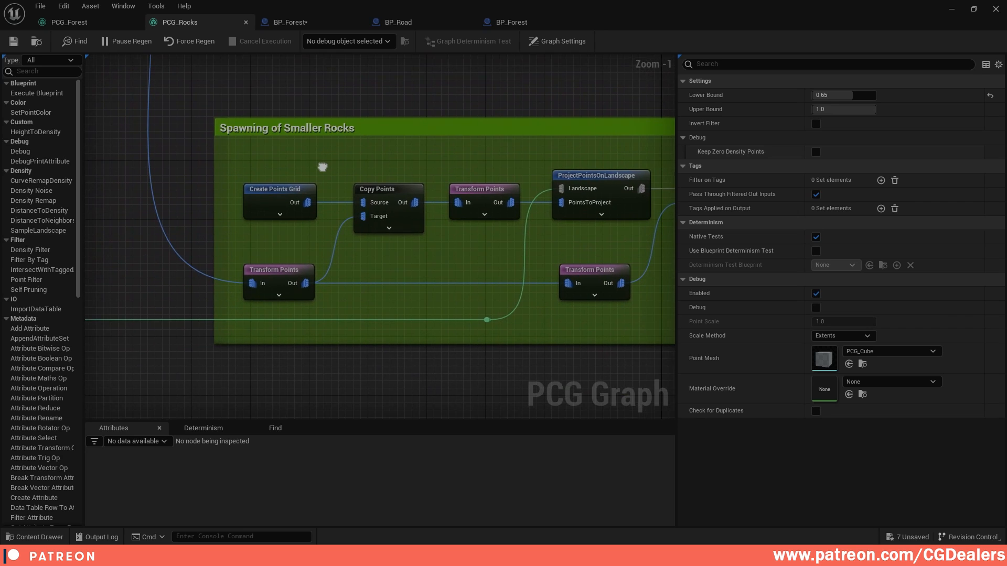
left_click(269, 202)
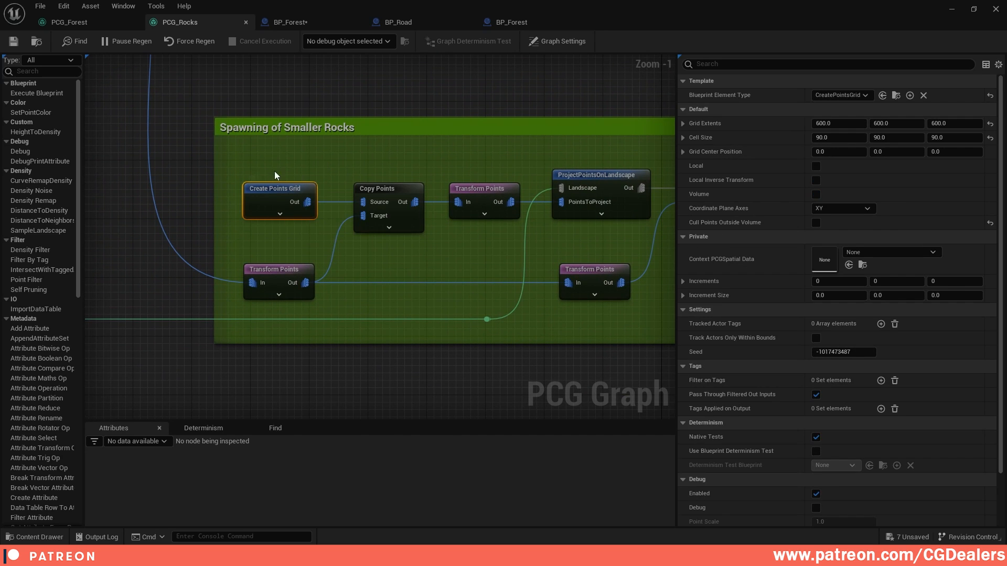
left_click(274, 270)
scroll(295, 295, "down", 4)
right_click_drag(258, 146, 379, 270)
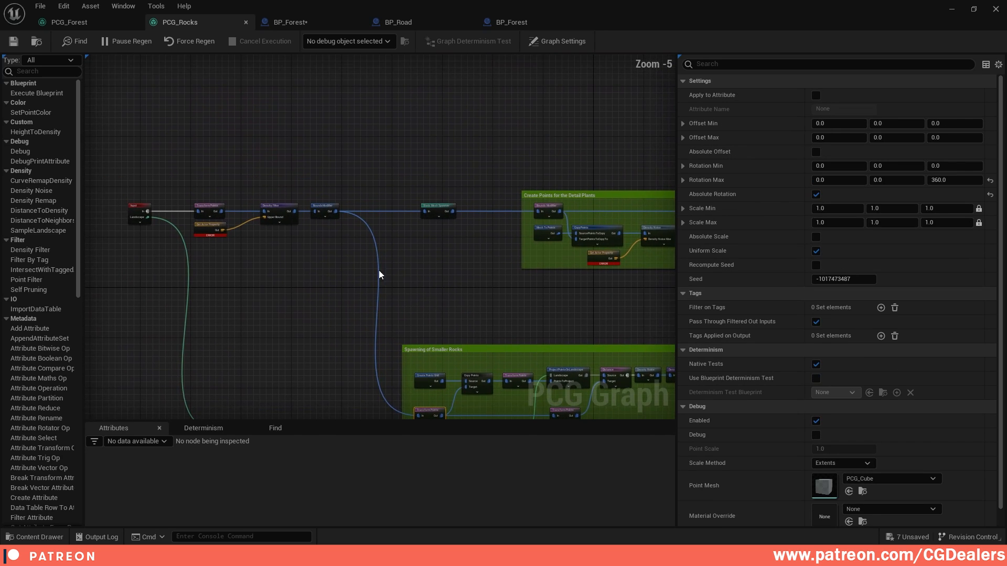
scroll(325, 237, "up", 3)
right_click_drag(477, 315, 404, 162)
right_click_drag(496, 359, 375, 220)
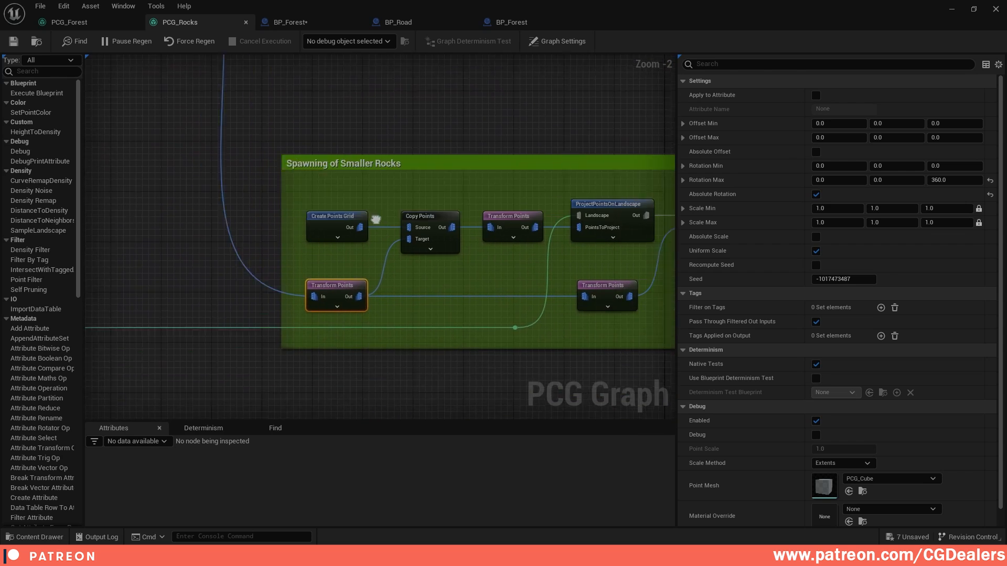
Review the Copy Points, Transform Points and ProjectPointsOnLandscape nodes for the smaller rocks and trace the landscape connection to its input
scroll(382, 233, "up", 2)
left_click(361, 160)
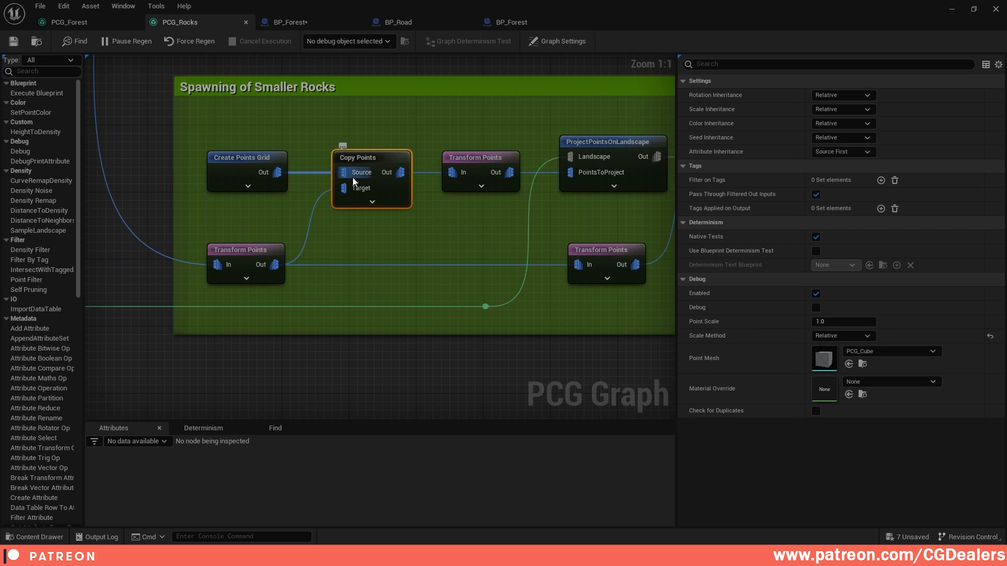
right_click_drag(346, 191, 252, 201)
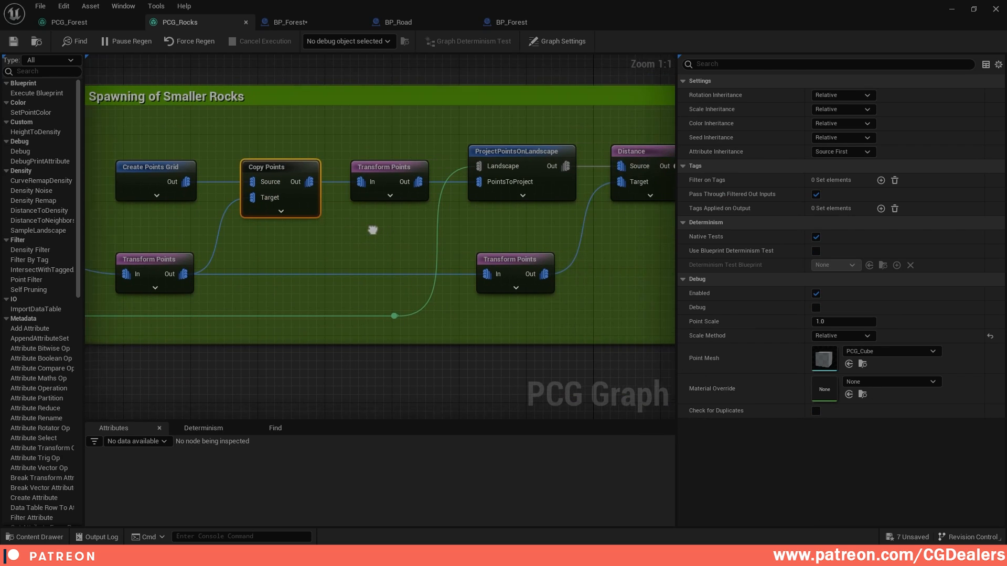
left_click(373, 168)
left_click(533, 151)
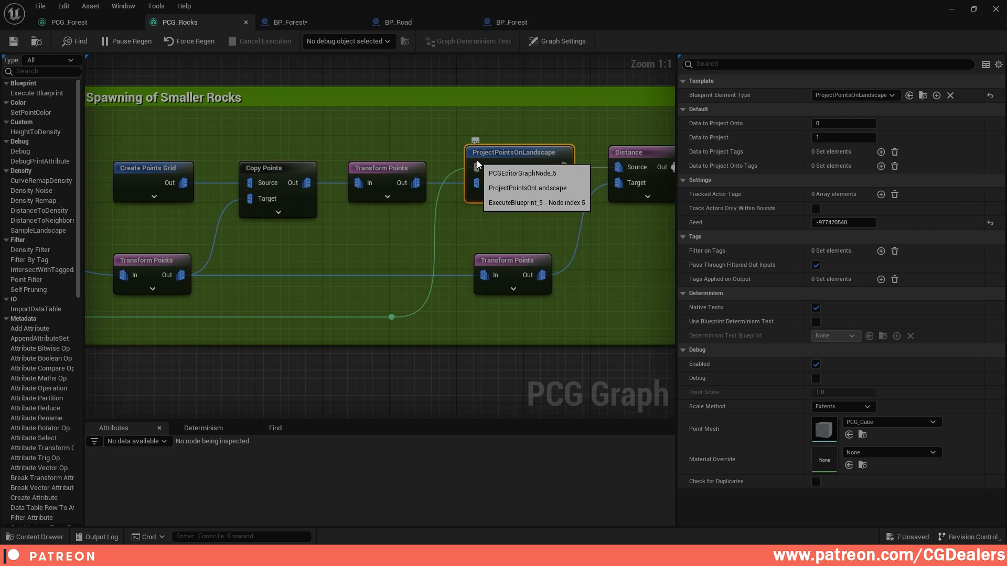
scroll(557, 160, "down", 4)
right_click_drag(124, 79, 442, 218)
scroll(466, 222, "up", 4)
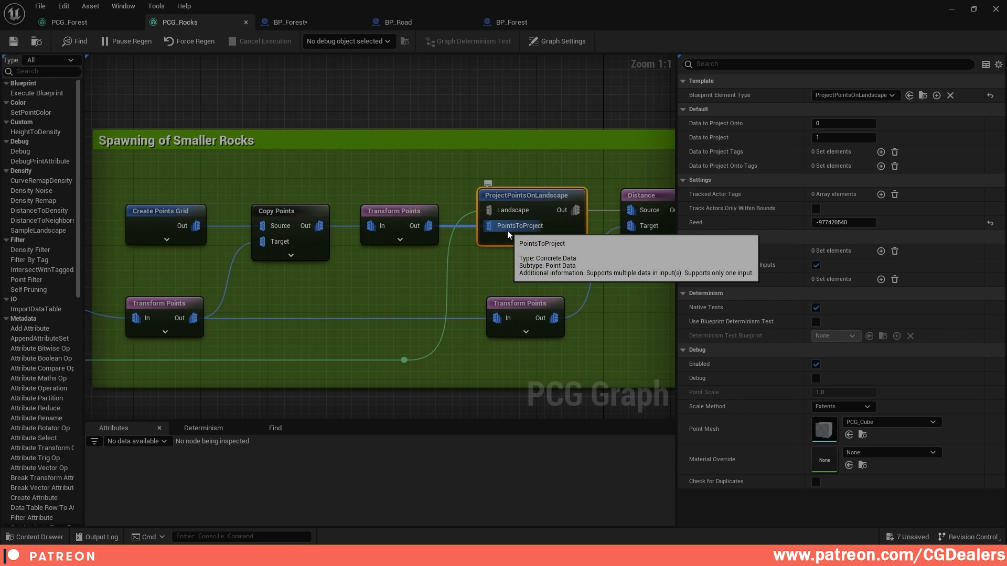
Compare the two lower Transform Points nodes and examine the Distance node's settings in the Spawning of Smaller Rocks group
left_click(159, 312)
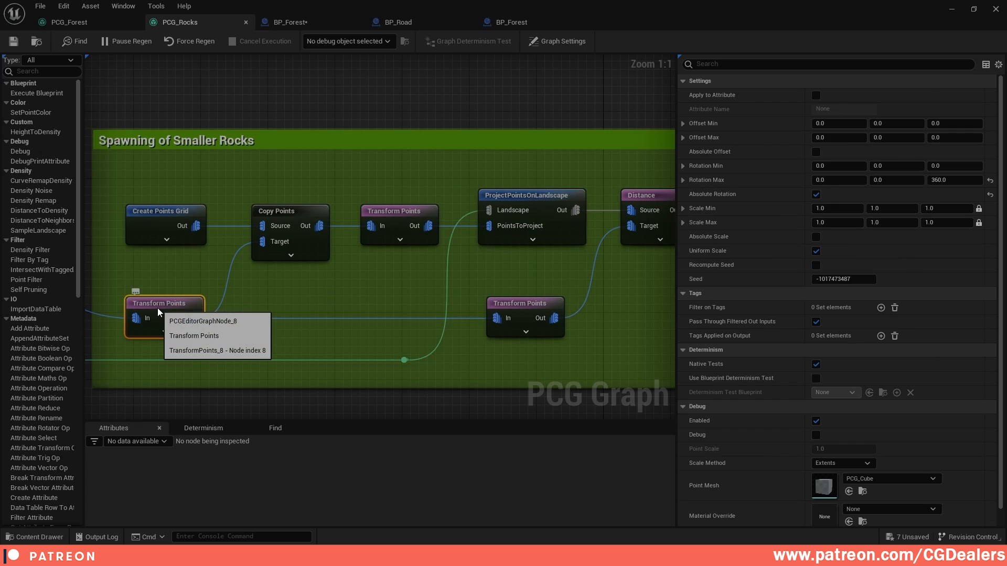
left_click(527, 305)
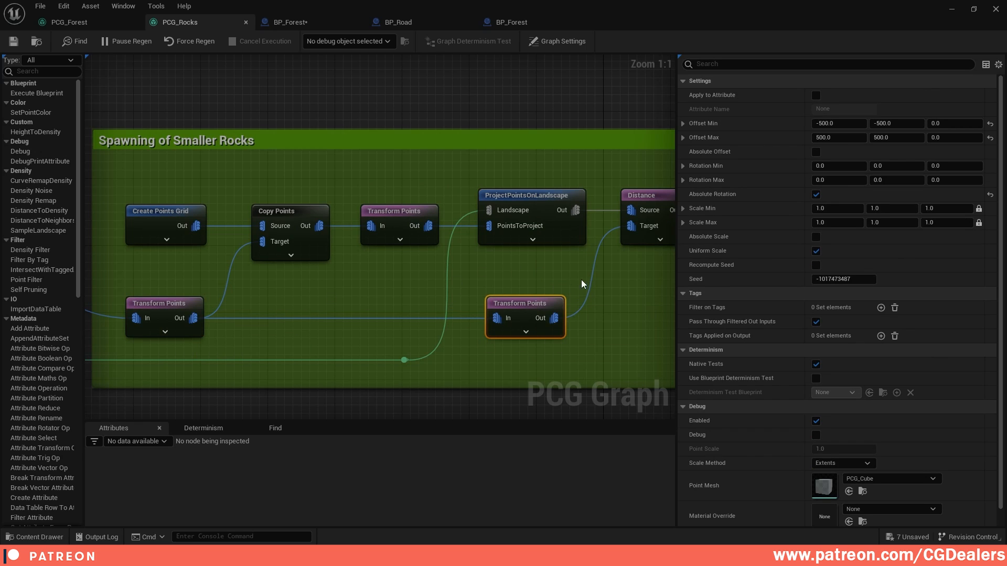
right_click_drag(581, 280, 504, 300)
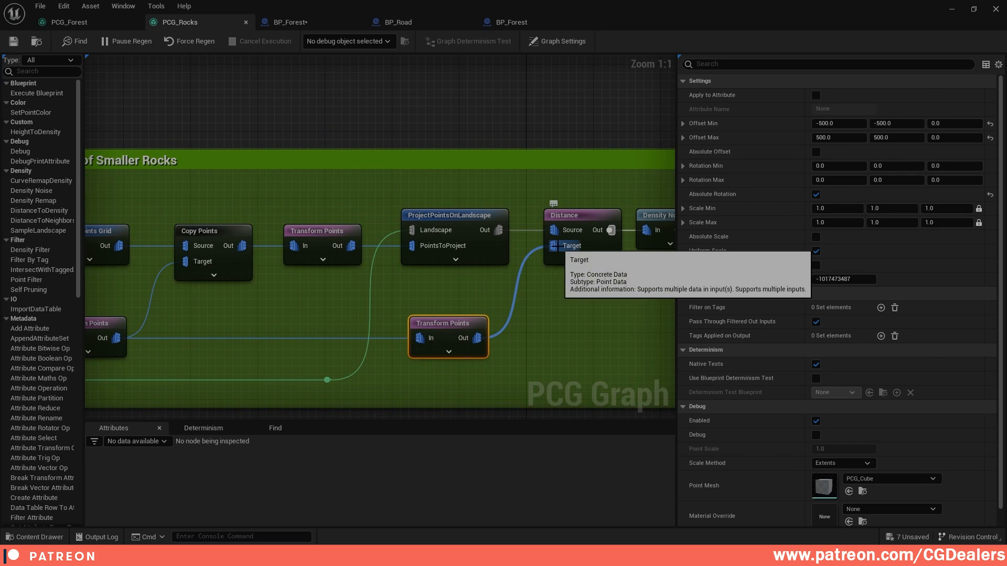
left_click(575, 217)
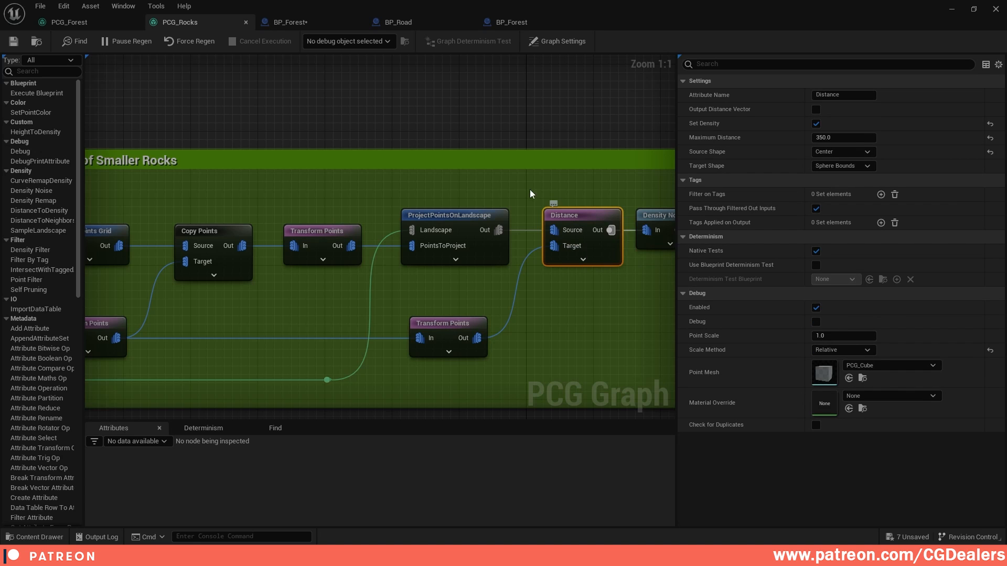
right_click_drag(584, 228, 599, 225)
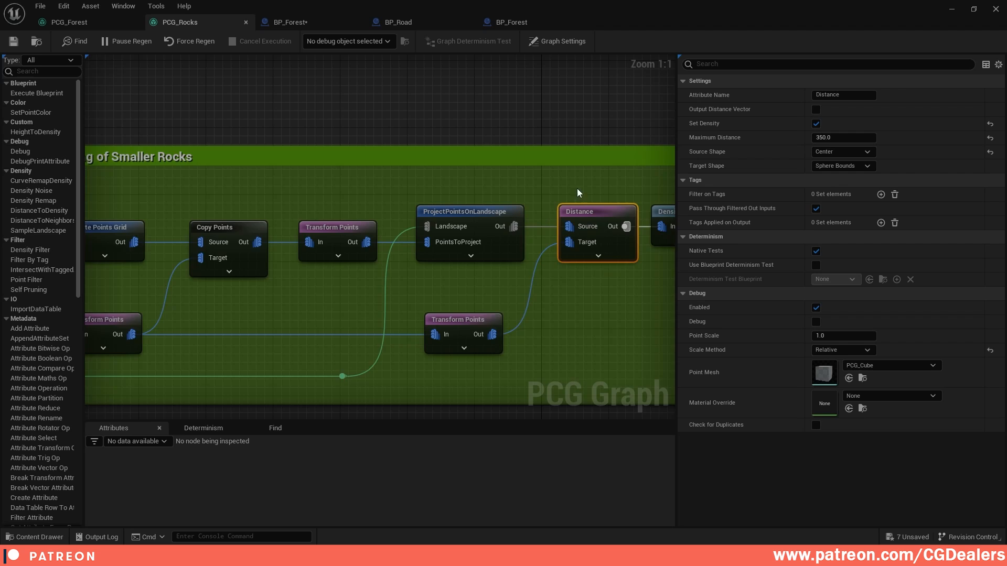
Review the Density Noise, Density Filter, Density Remap and second Density Noise nodes following the Distance node
right_click_drag(577, 188, 357, 188)
left_click(457, 212)
right_click_drag(509, 256, 365, 266)
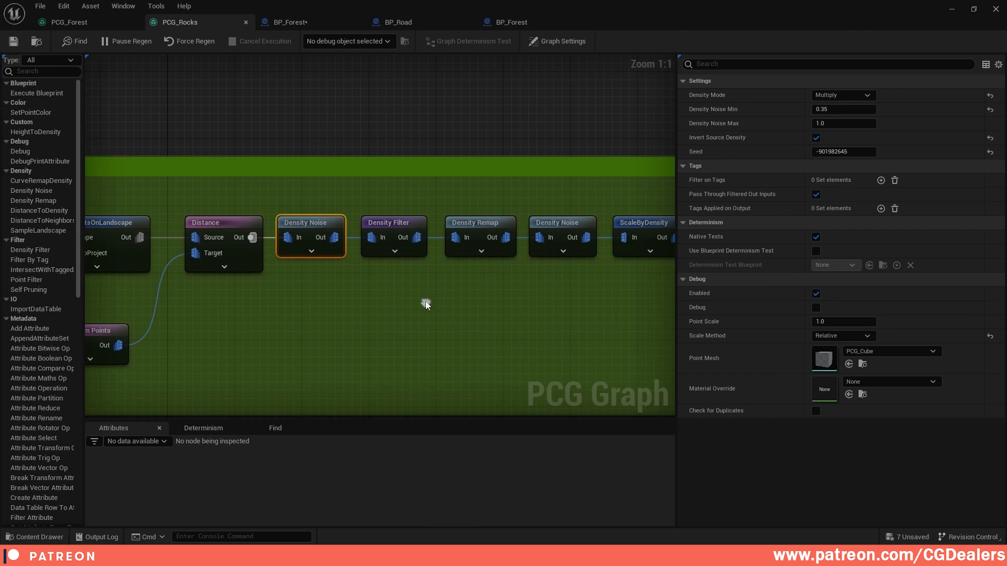
left_click(396, 223)
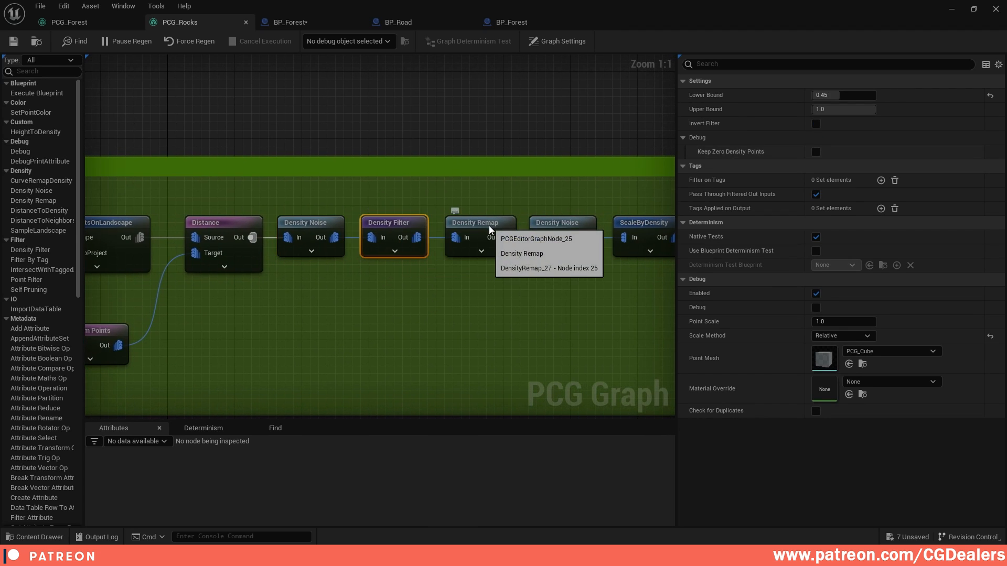
left_click(489, 225)
right_click_drag(591, 278, 450, 283)
left_click(425, 229)
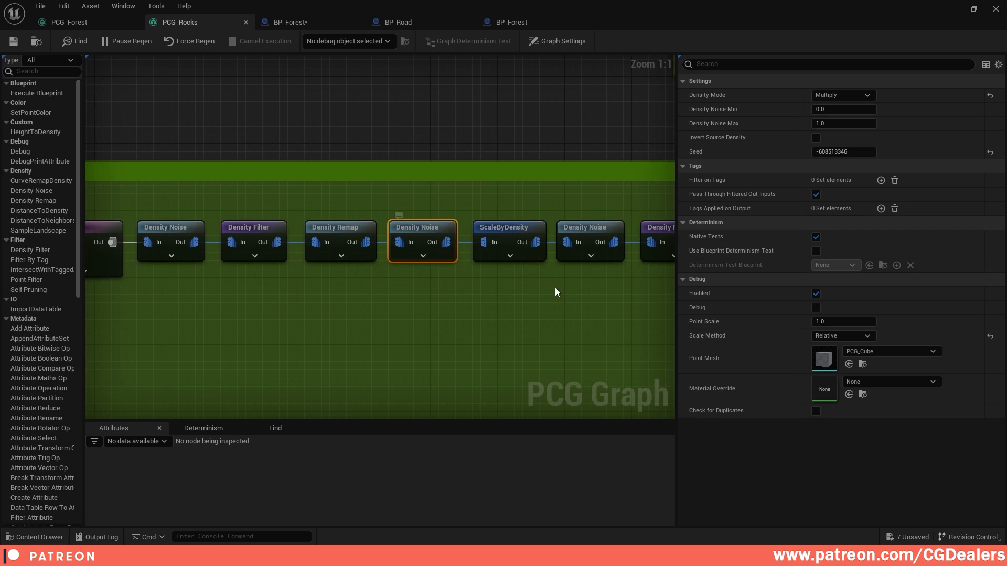
Inspect the ScaleByDensity node and the Density Noise, Density Filter and Transform Points nodes that follow it
right_click_drag(538, 265, 430, 263)
left_click(406, 225)
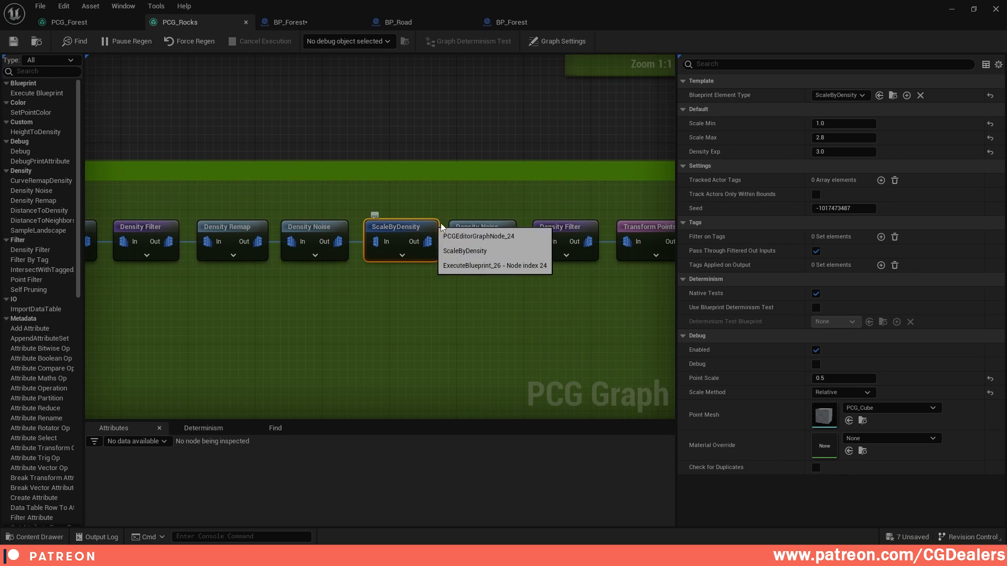
left_click(497, 227)
right_click_drag(587, 300, 446, 309)
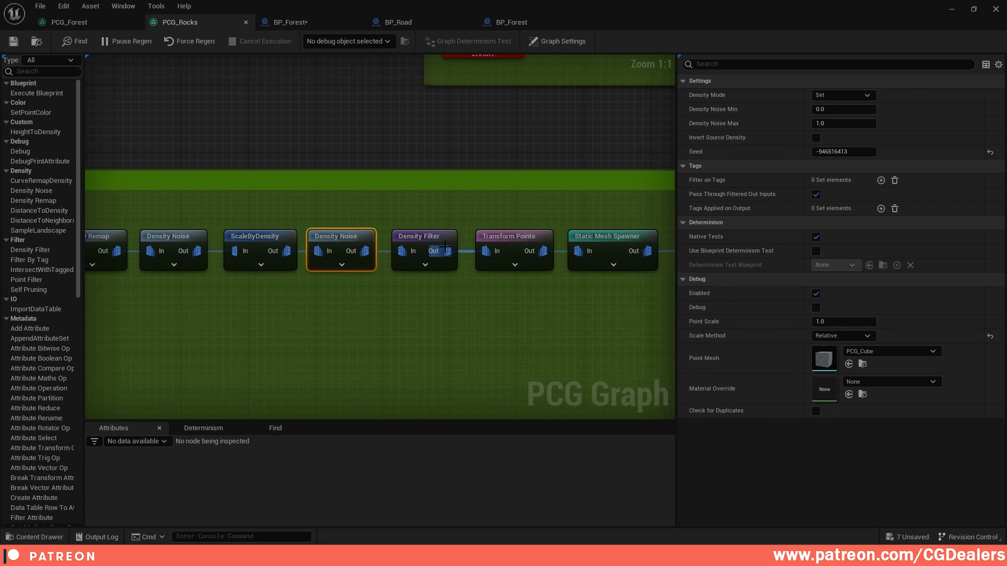
left_click(443, 237)
left_click(511, 237)
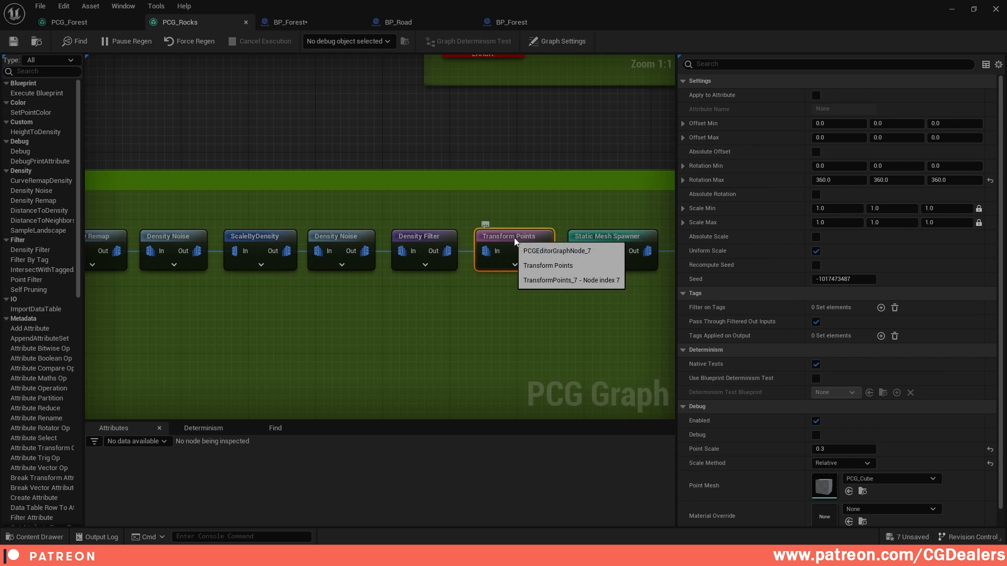
Examine the mesh assigned in the Static Mesh Spawner at the end of the Spawning of Smaller Rocks group
scroll(513, 237, "down", 3)
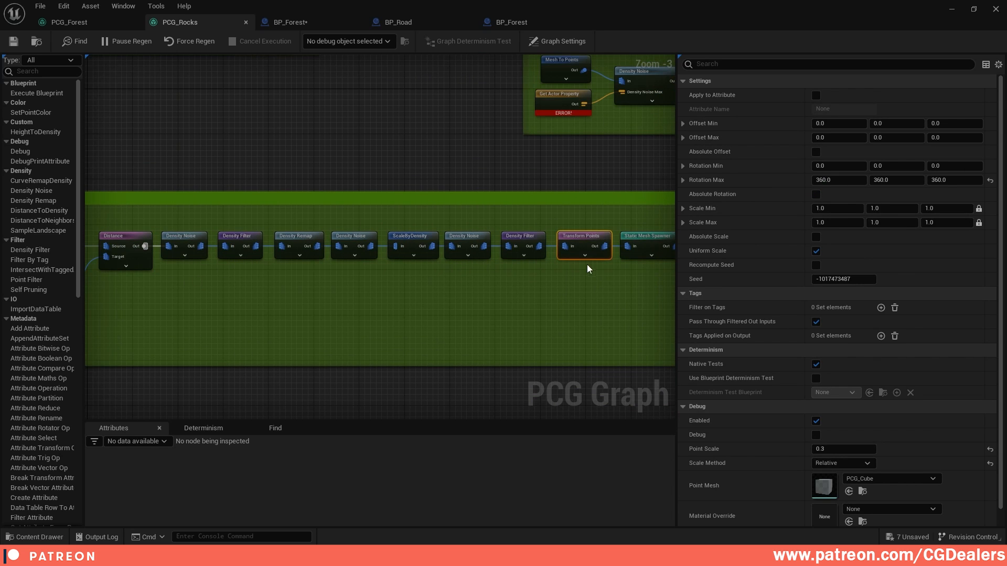
right_click_drag(587, 264, 305, 276)
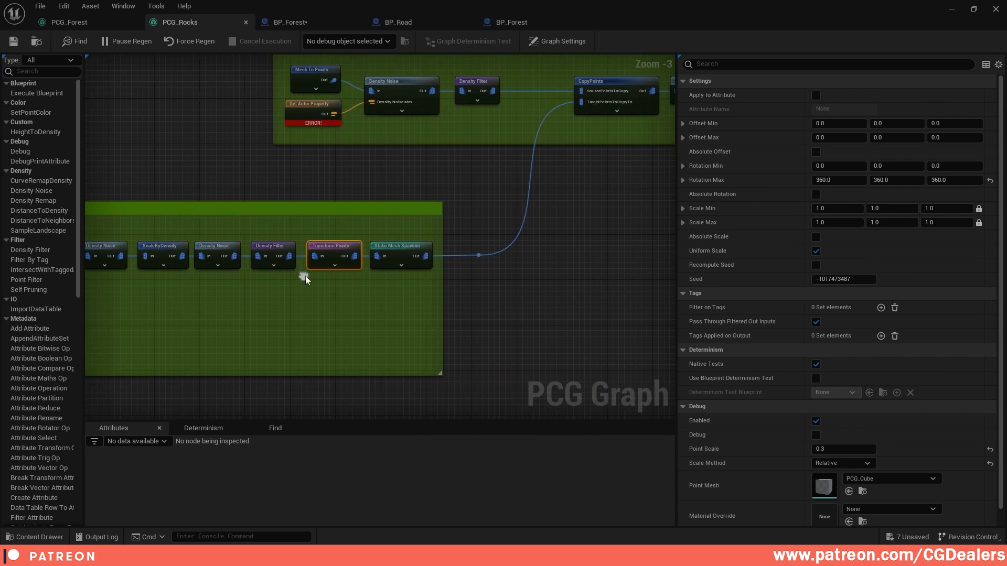
scroll(404, 252, "up", 3)
left_click(411, 241)
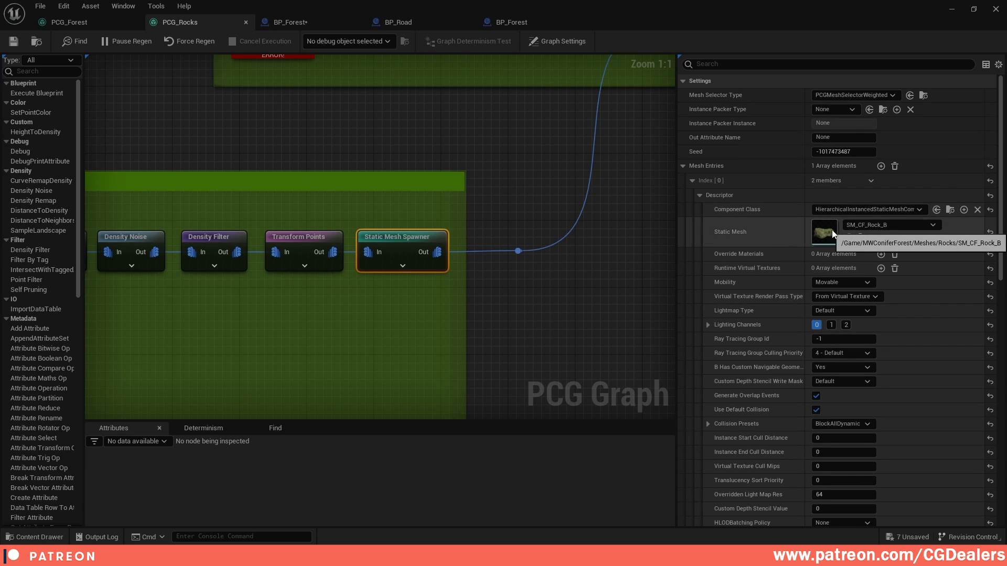
Trace the detail plant points from their Density Filter into the Spawn Points from Smalle Rocks group and inspect the Union node
scroll(475, 181, "down", 3)
right_click_drag(526, 194, 654, 279)
scroll(535, 273, "down", 4)
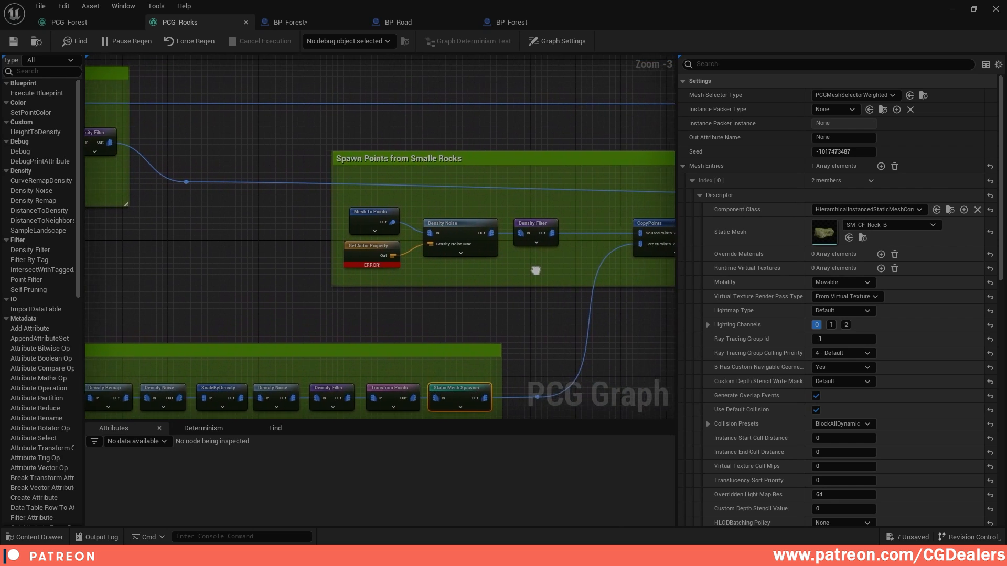
scroll(315, 235, "up", 6)
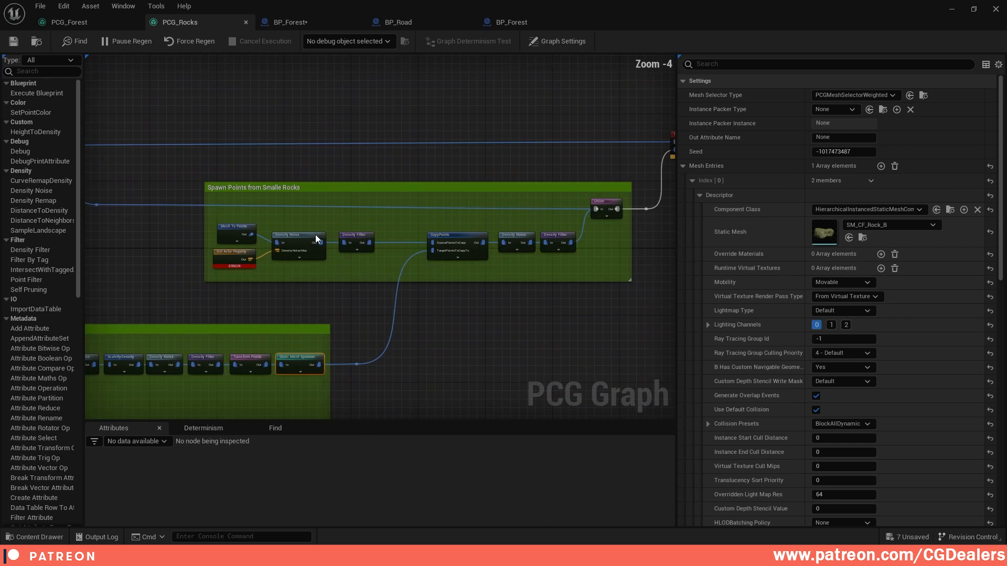
right_click_drag(120, 154, 488, 239)
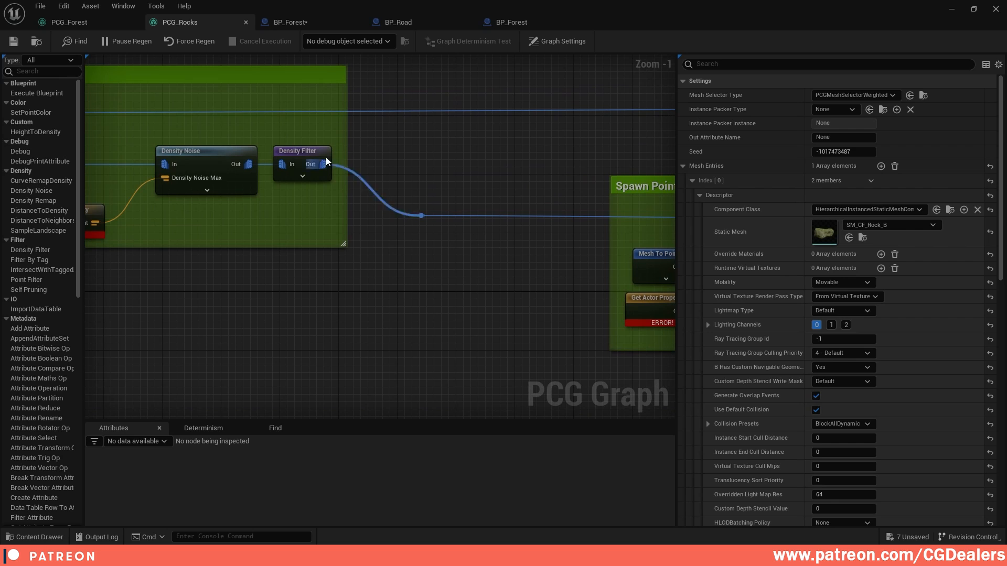
scroll(322, 202, "down", 2)
right_click_drag(322, 202, 424, 178)
left_click(416, 155)
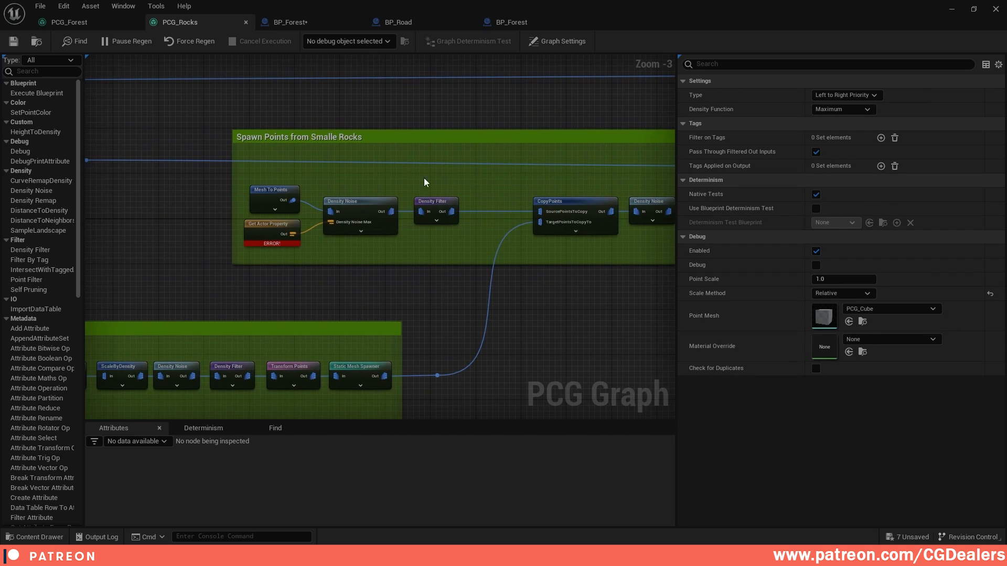
Review the Mesh To Points, Get Actor Property, Density Noise and Density Filter nodes in the Spawn Points from Smalle Rocks group
scroll(321, 180, "up", 3)
right_click_drag(266, 176, 309, 202)
left_click(309, 201)
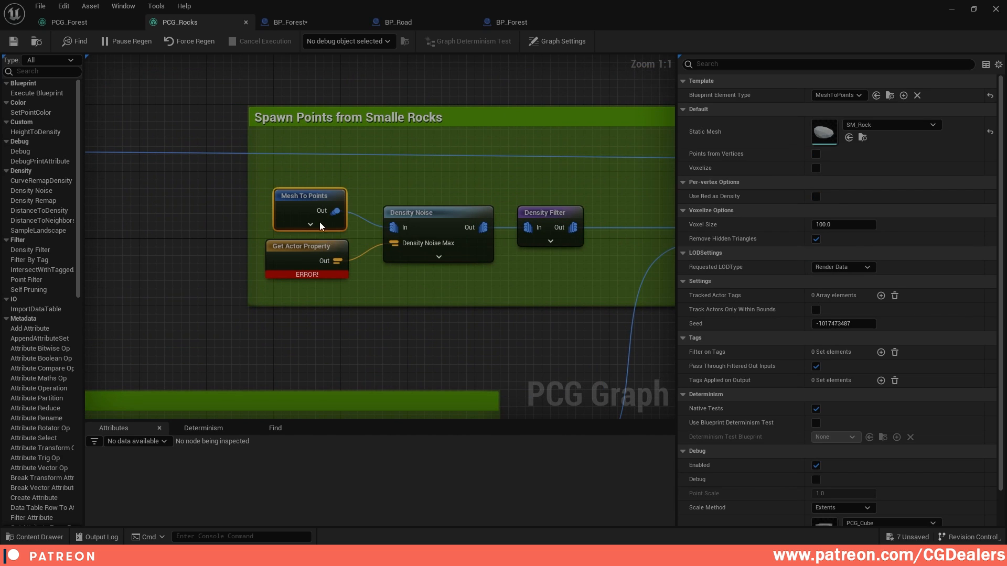
left_click(298, 247)
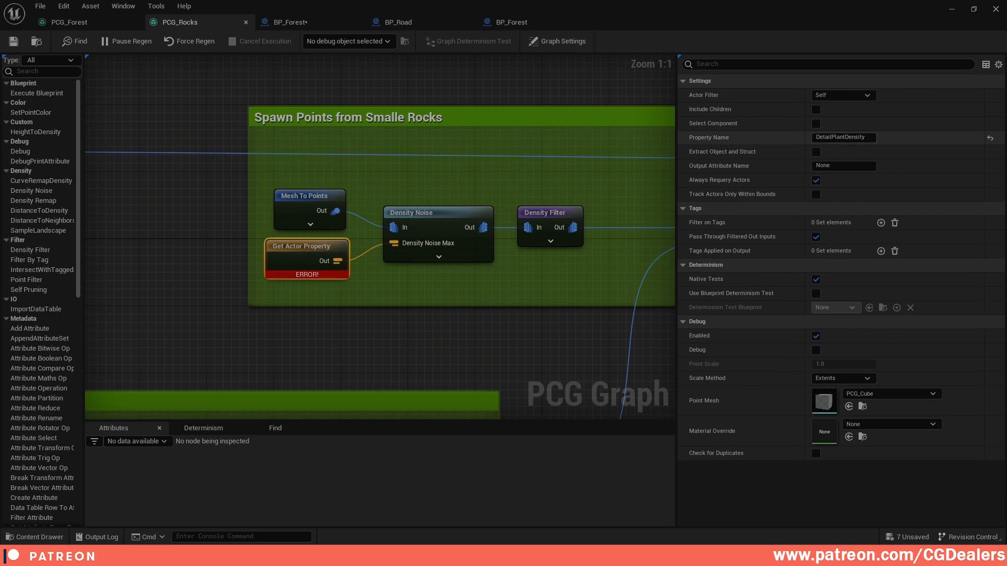
left_click(450, 219)
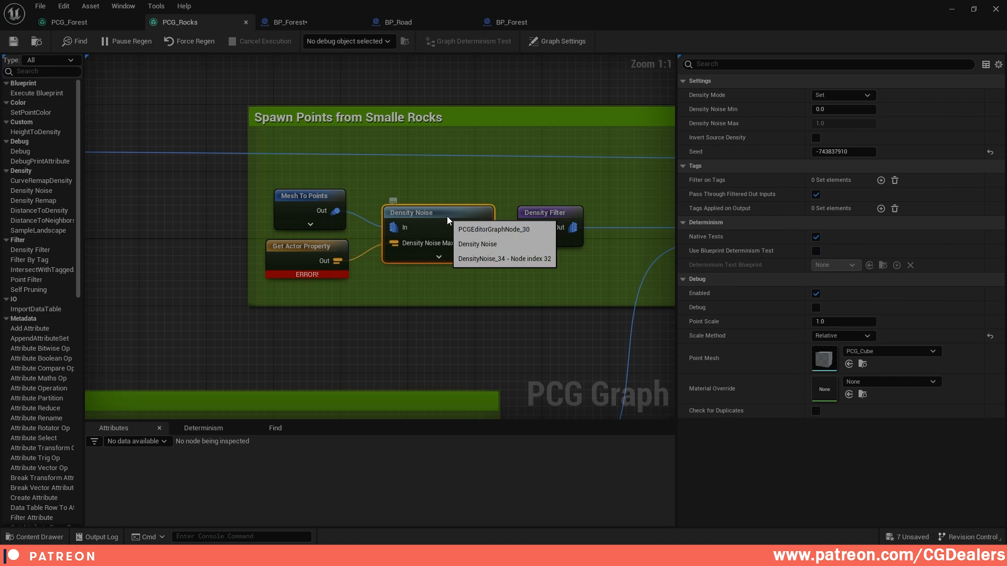
right_click_drag(547, 266, 434, 271)
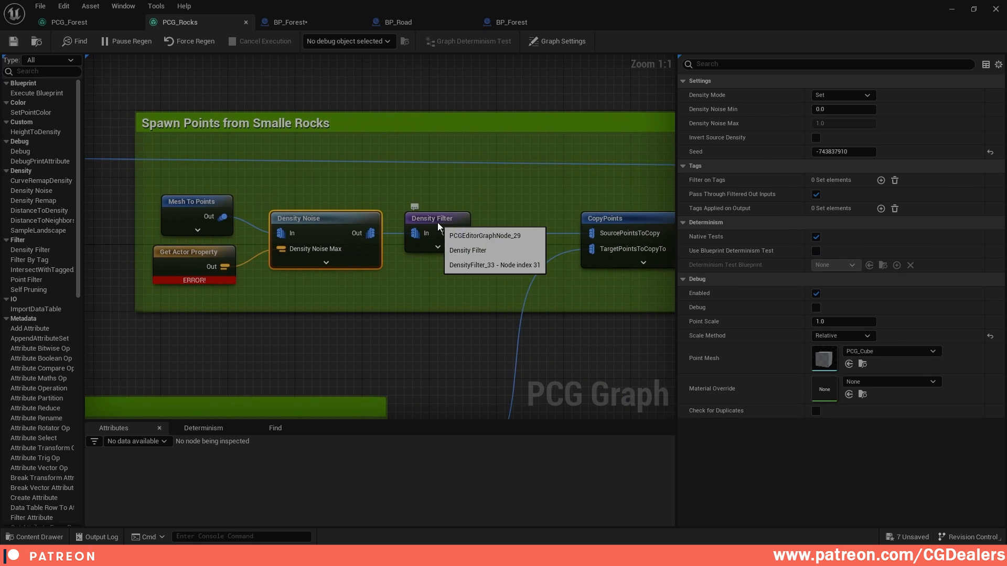
left_click(439, 231)
Inspect the CopyPoints node in the Spawn Points from Smalle Rocks group along with its source and target connections
right_click_drag(557, 212, 375, 203)
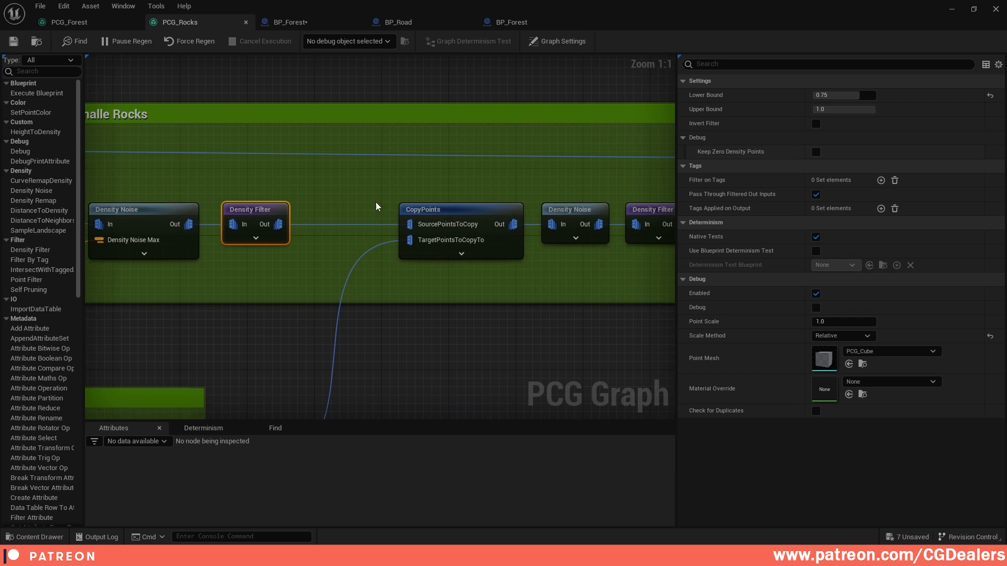
left_click(457, 213)
right_click_drag(268, 223, 492, 227)
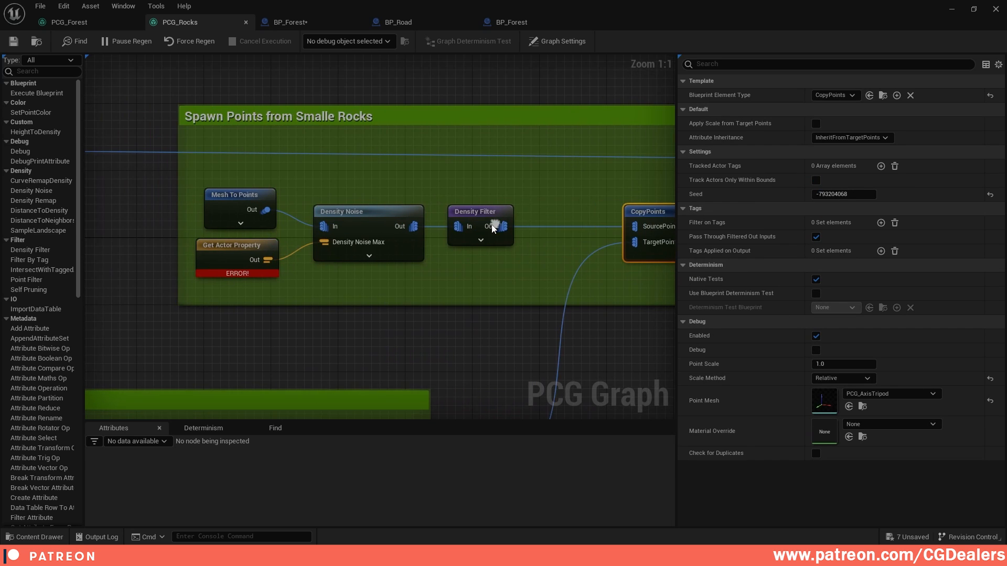
scroll(442, 321, "down", 3)
right_click_drag(461, 328, 444, 192)
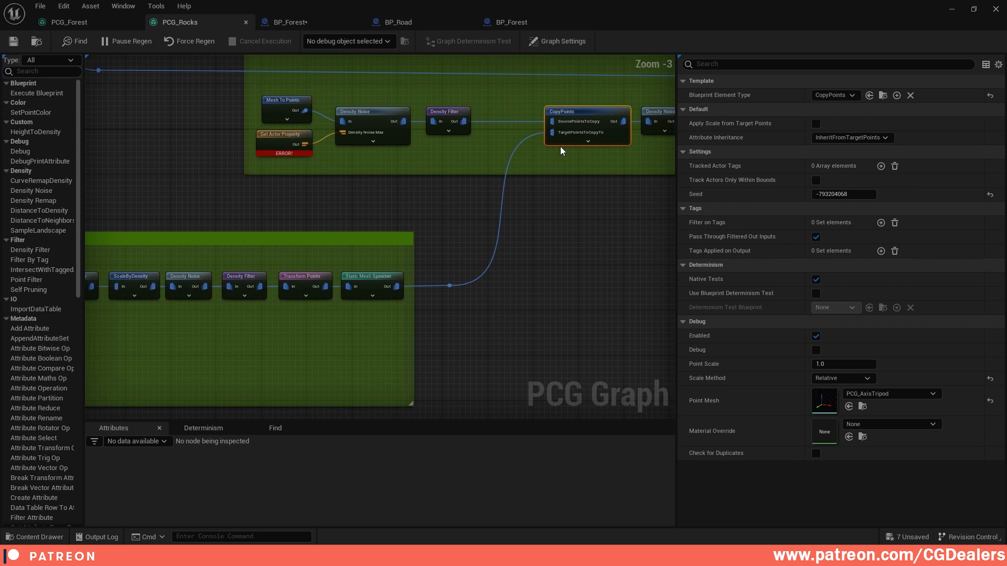
Follow the CopyPoints target connection back through the smaller rocks chain, then return to the nodes between CopyPoints and Union
scroll(559, 150, "up", 1)
right_click_drag(91, 277, 456, 252)
right_click_drag(109, 232, 429, 238)
right_click_drag(204, 235, 386, 243)
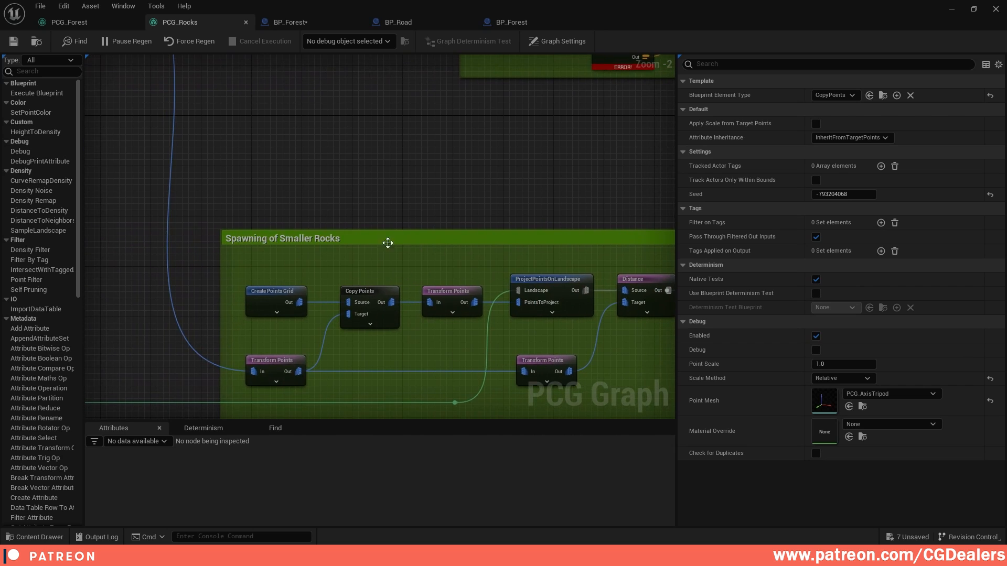
right_click_drag(535, 247, 88, 222)
right_click_drag(386, 219, 106, 292)
right_click_drag(526, 177, 473, 241)
scroll(473, 241, "up", 2)
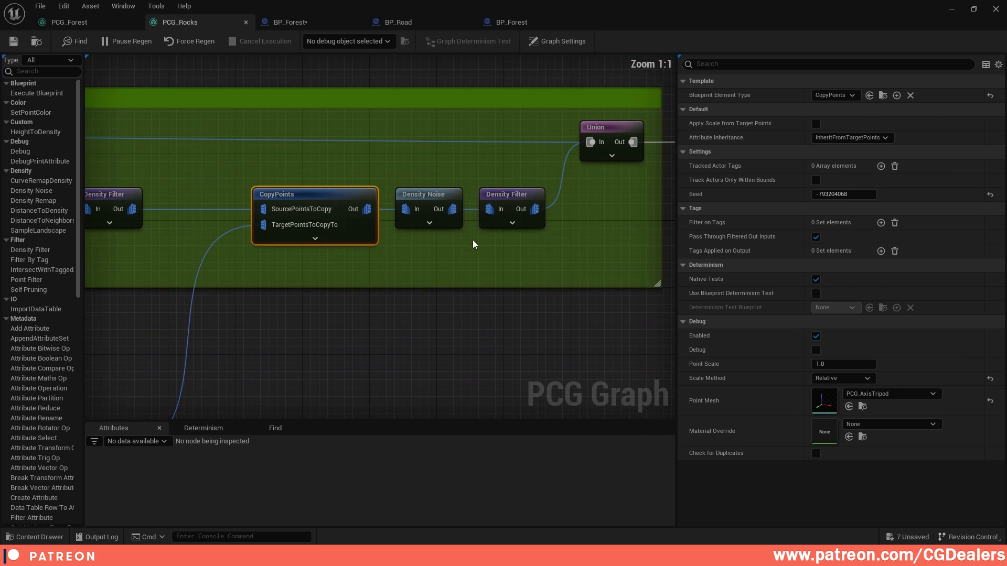
Inspect the Density Noise, Density Filter and Union nodes that follow CopyPoints in the Spawn Points from Smalle Rocks group
left_click(432, 192)
right_click_drag(509, 211, 443, 266)
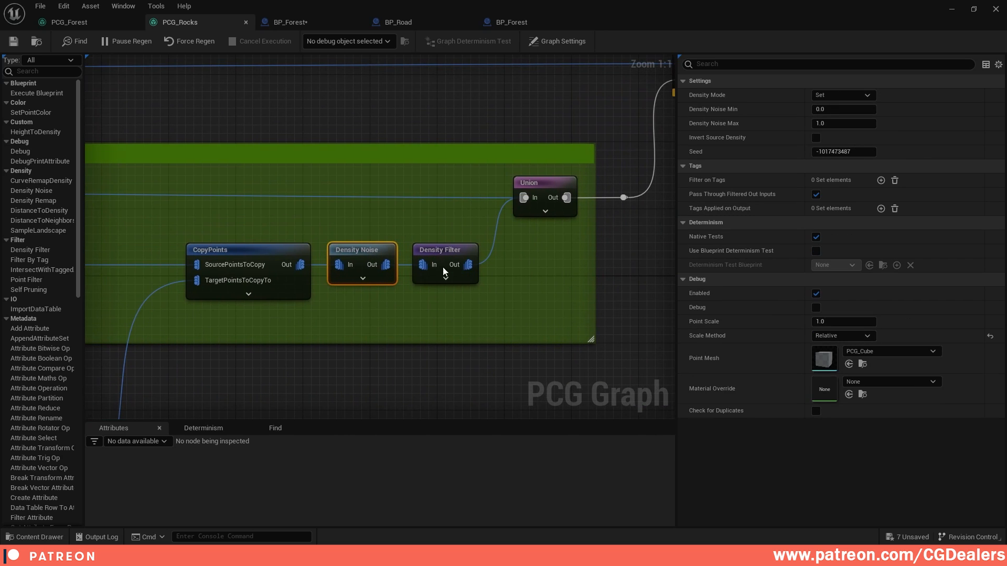
left_click(442, 253)
left_click(546, 183)
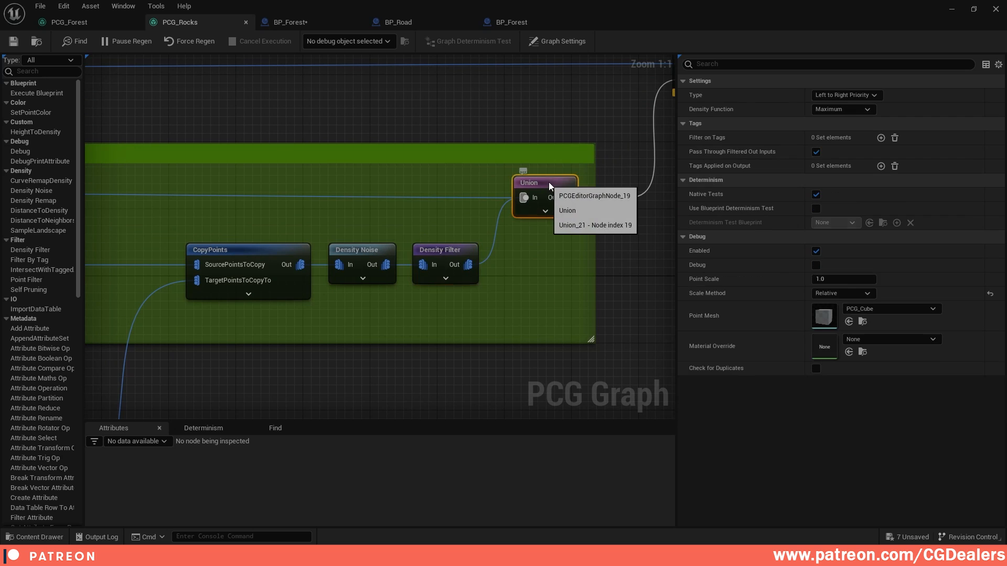
Follow the Union connection to the PCG_Rocks Output node and inspect its Detail Points pin settings
scroll(259, 153, "down", 4)
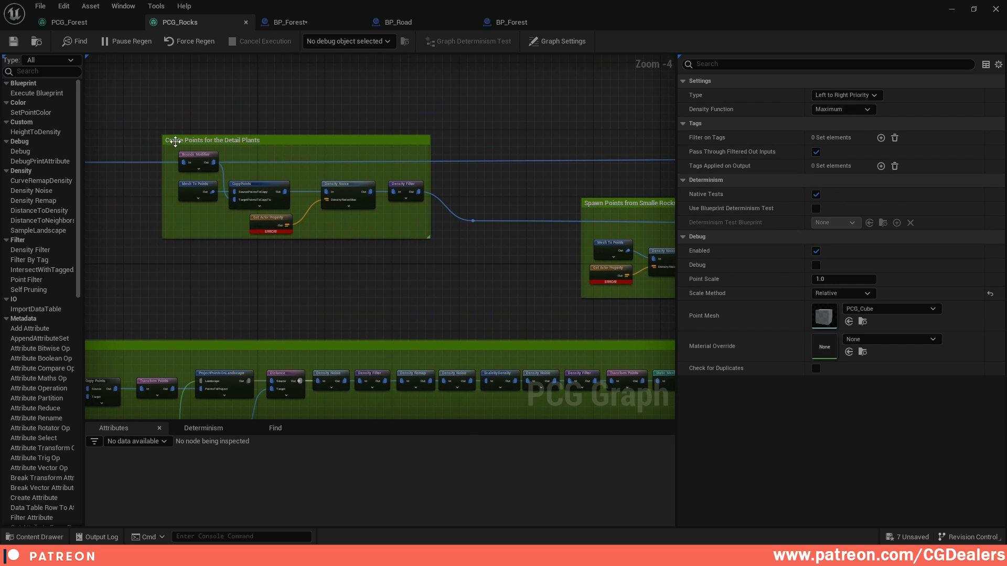
right_click_drag(583, 150, 220, 152)
right_click_drag(513, 162, 297, 164)
scroll(508, 170, "up", 4)
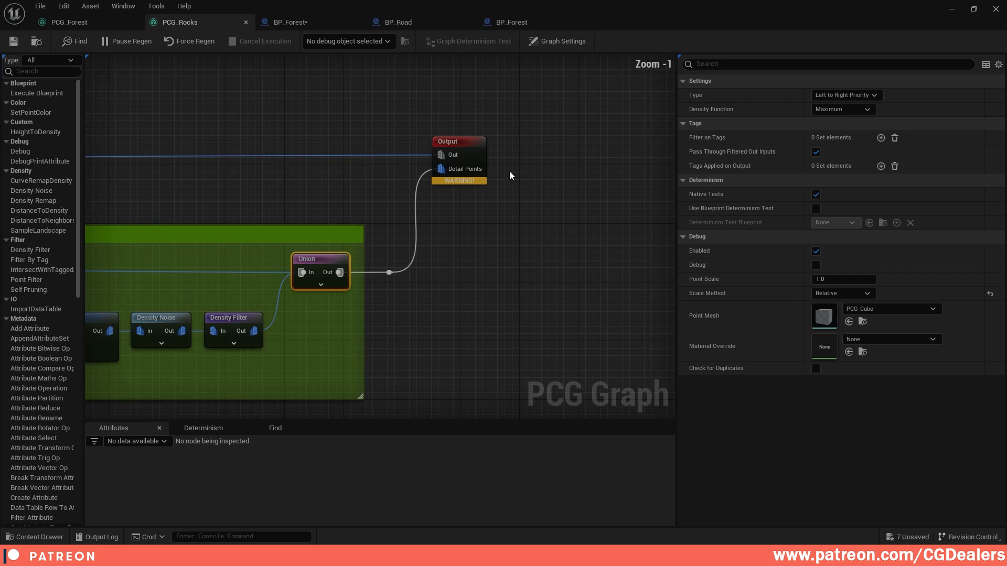
left_click(464, 143)
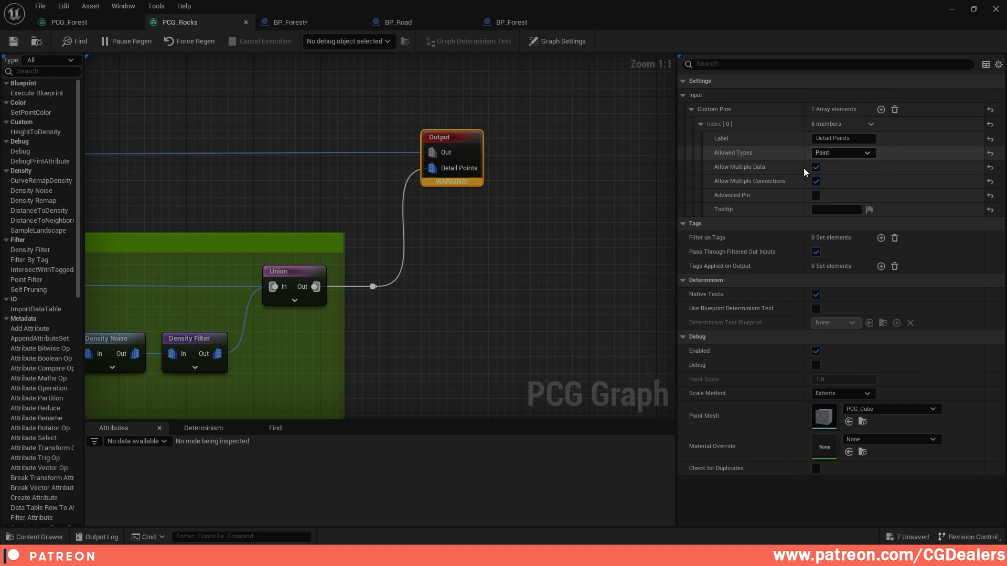
Look back across the PCG_Rocks graph, then close it and return to the PCG_Forest graph
scroll(411, 211, "down", 4)
right_click_drag(177, 221, 525, 217)
right_click_drag(117, 200, 534, 214)
scroll(298, 210, "up", 1)
scroll(298, 209, "down", 3)
right_click_drag(260, 206, 356, 204)
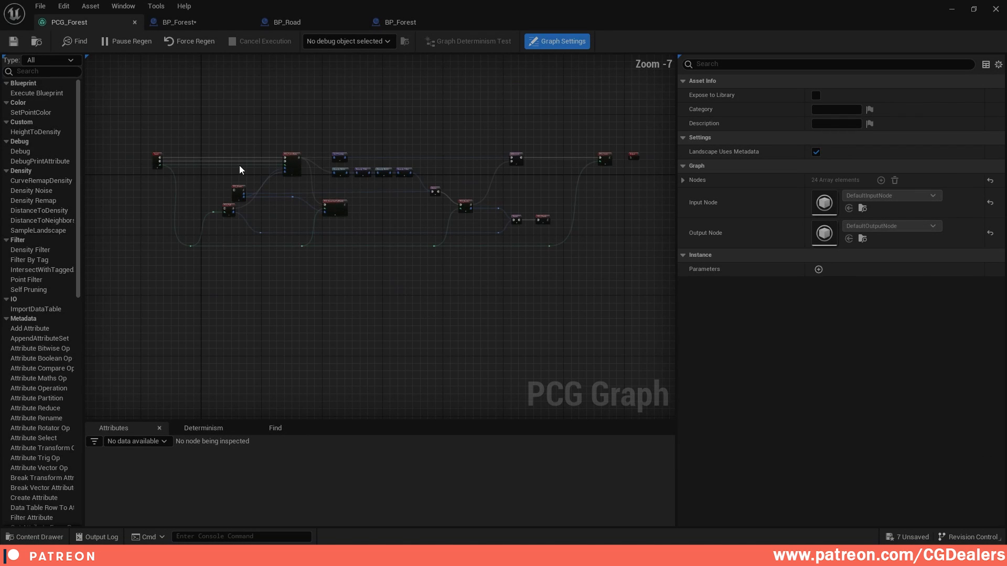
Inspect the Input node and the PCG_ForestData subgraph with the In, Actor and Landscape connections between them
scroll(239, 165, "up", 2)
right_click_drag(239, 165, 351, 152)
scroll(335, 178, "up", 3)
right_click_drag(474, 181, 322, 216)
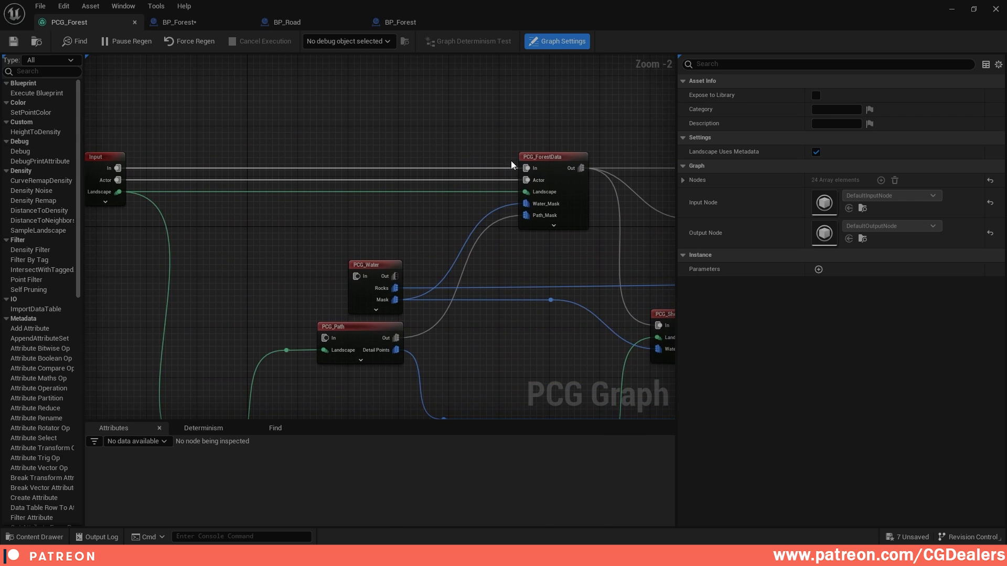
left_click(563, 154)
right_click_drag(299, 160, 353, 159)
left_click(139, 136)
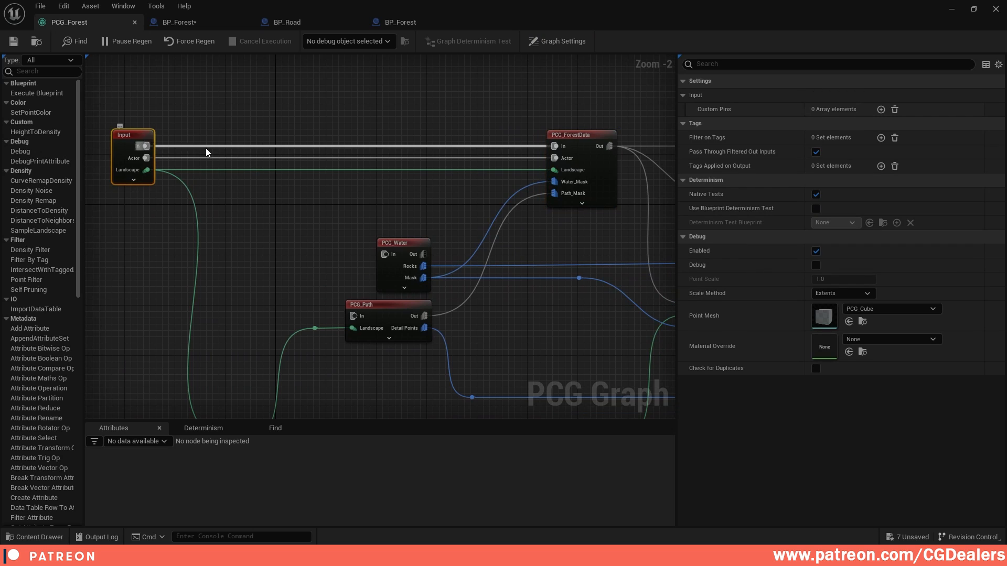
left_click(583, 137)
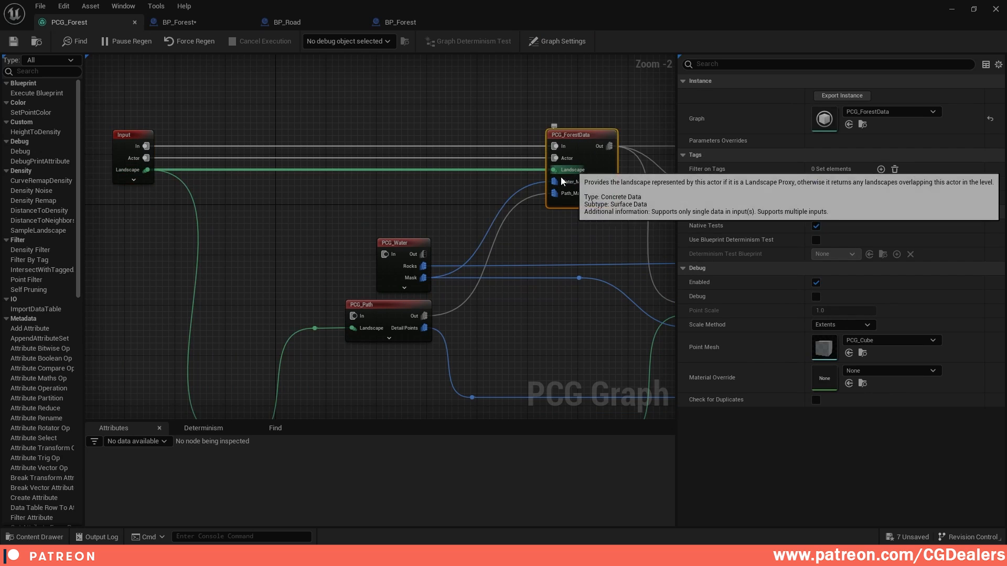
Examine how the PCG_Water and PCG_Path subgraphs feed the mask inputs of PCG_ForestData
right_click_drag(448, 234, 340, 208)
scroll(423, 176, "up", 2)
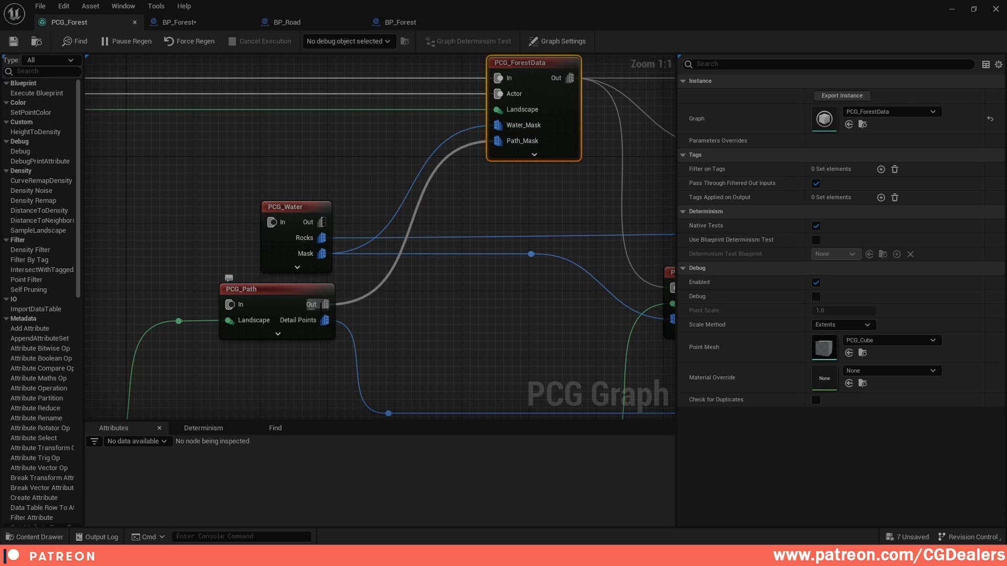
scroll(342, 313, "down", 2)
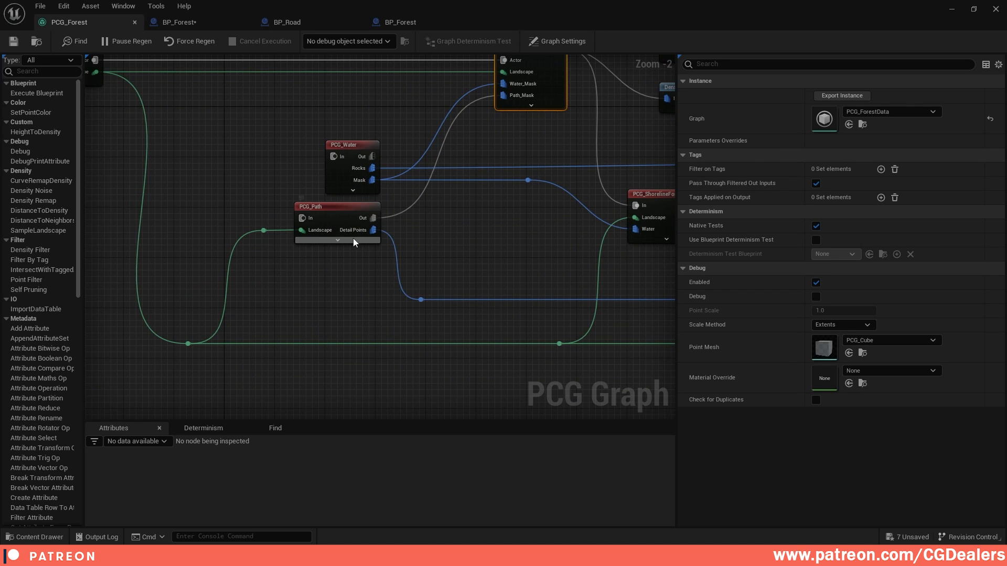
right_click_drag(354, 242, 418, 252)
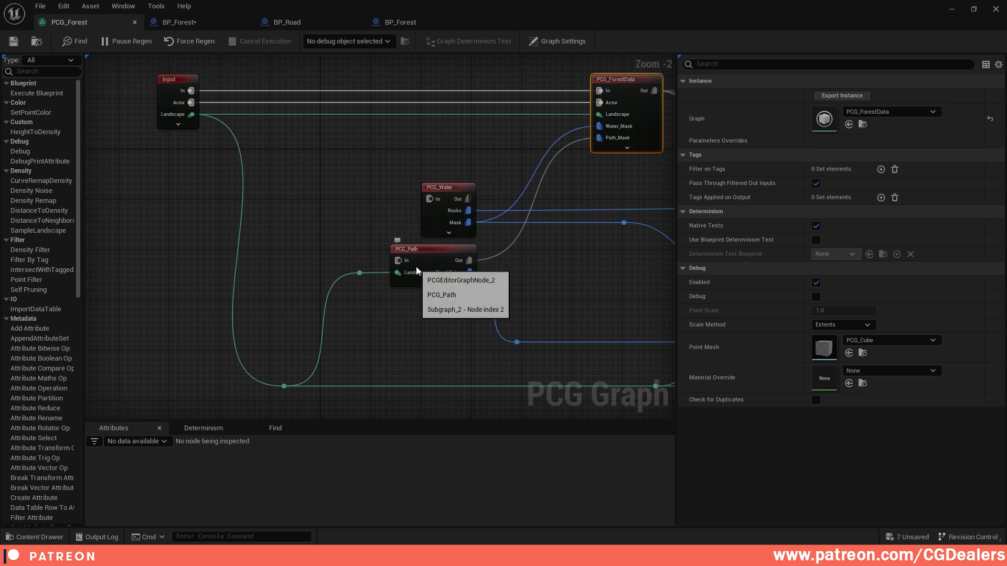
Inspect the PCG_ShorelineForPlants subgraph and its forest data, landscape and water inputs
right_click_drag(379, 270, 325, 267)
left_click(525, 240)
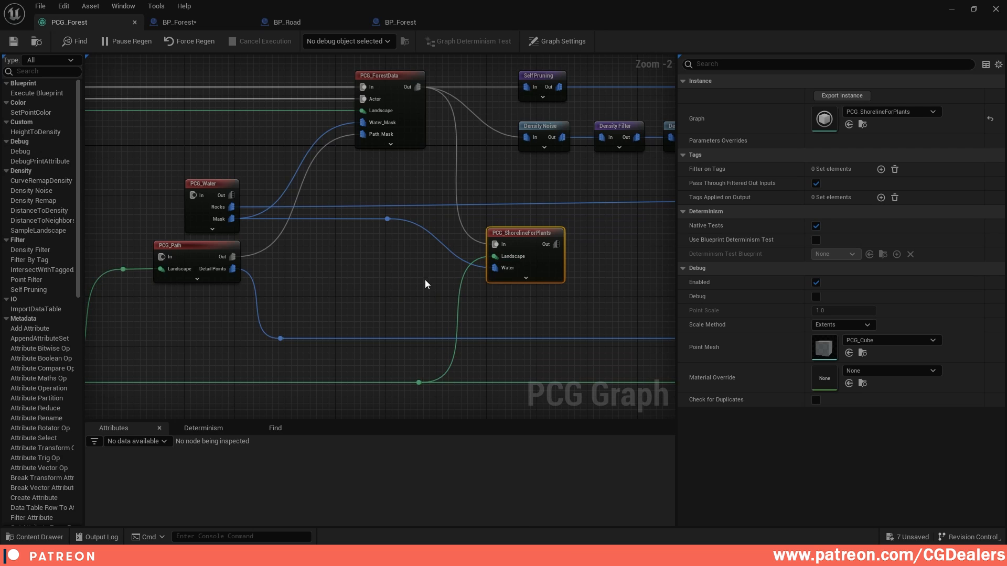
right_click_drag(494, 232, 494, 261)
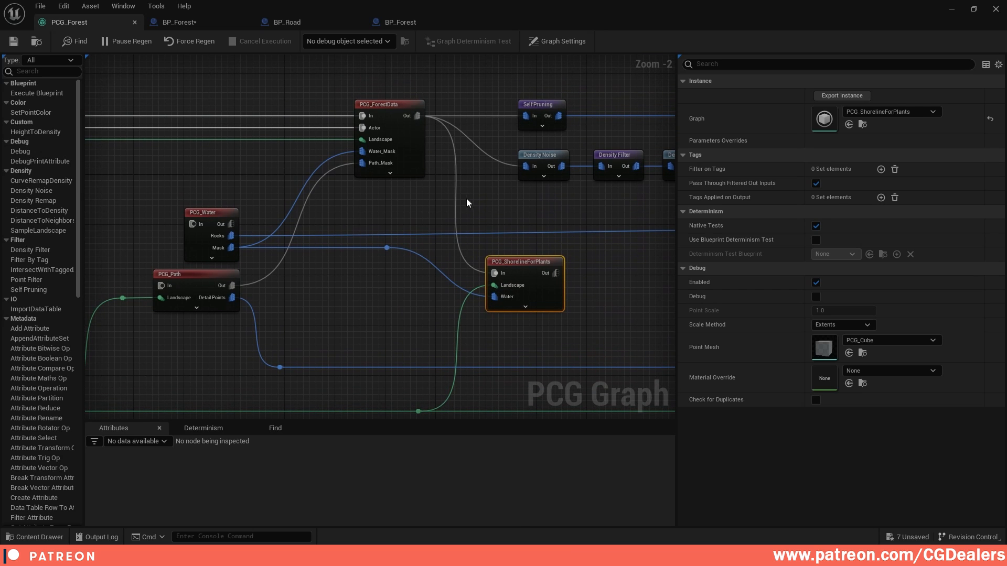
Review the Self Pruning node and the Density Noise and Density Filter pairs fed by PCG_ForestData
right_click_drag(556, 201, 362, 243)
scroll(276, 165, "up", 1)
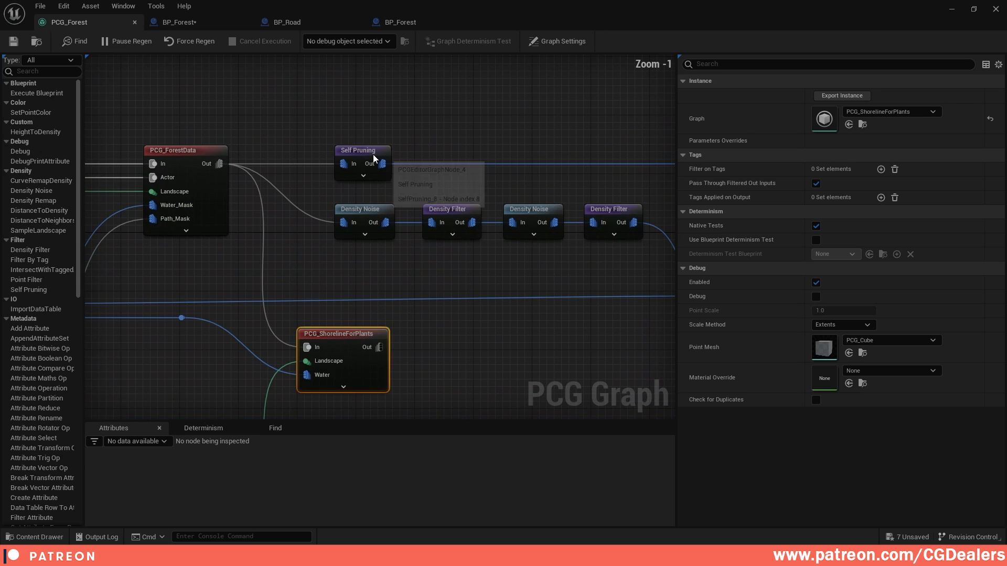
left_click(373, 154)
left_click(359, 212)
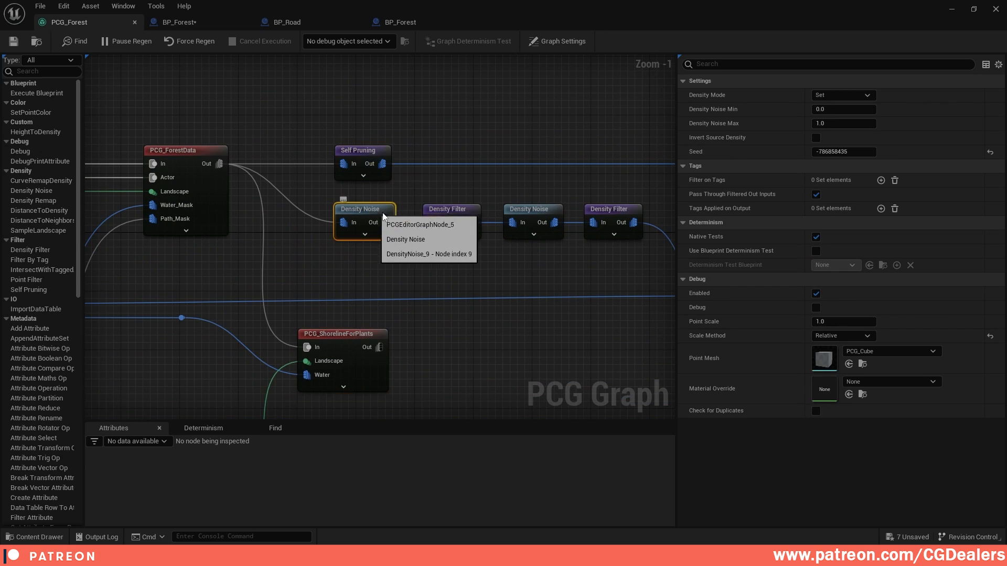
left_click(461, 210)
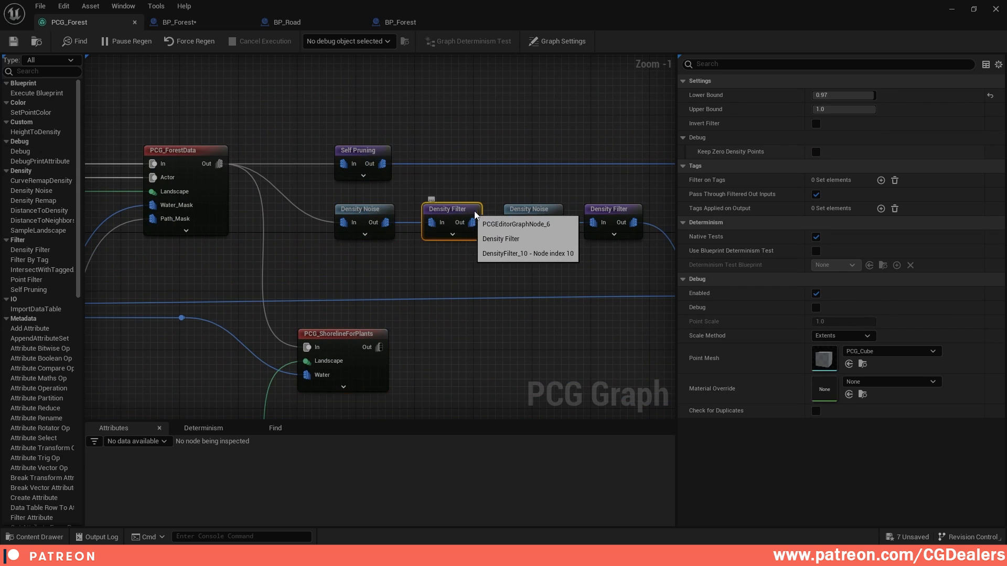
left_click(540, 214)
left_click(608, 210)
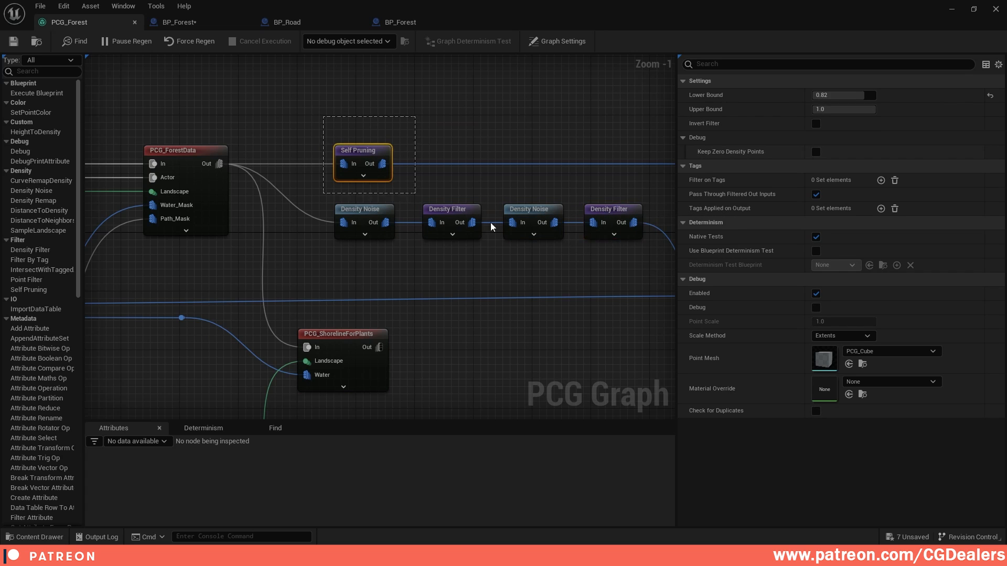
left_click_drag(491, 226, 611, 275)
left_click(612, 276)
Inspect the Union node before PCG_Rocks and trace its inputs back to the filtered forest points and water rocks
scroll(614, 267, "down", 2)
right_click_drag(606, 260, 560, 133)
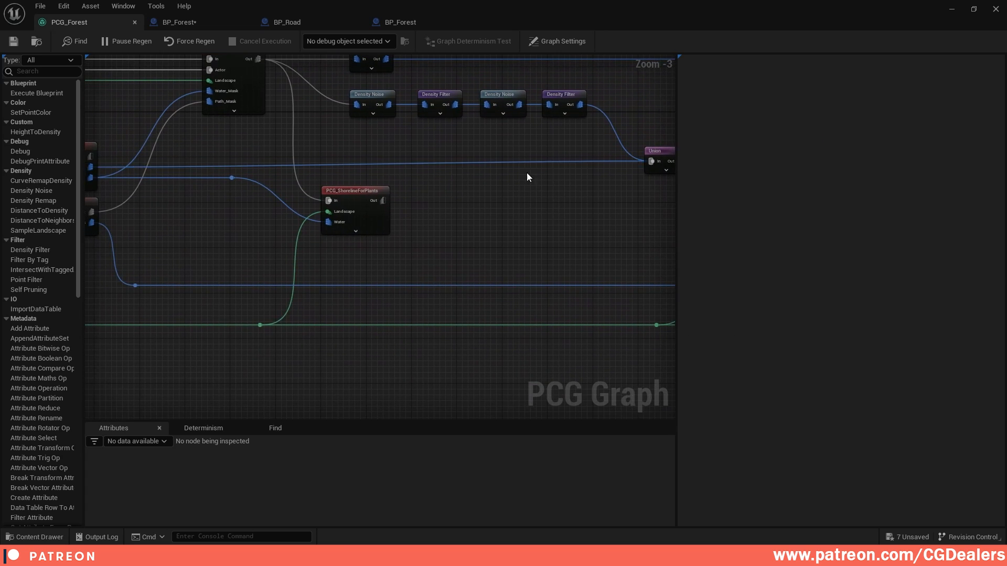
right_click_drag(527, 173, 317, 204)
left_click(452, 182)
right_click_drag(254, 182, 518, 222)
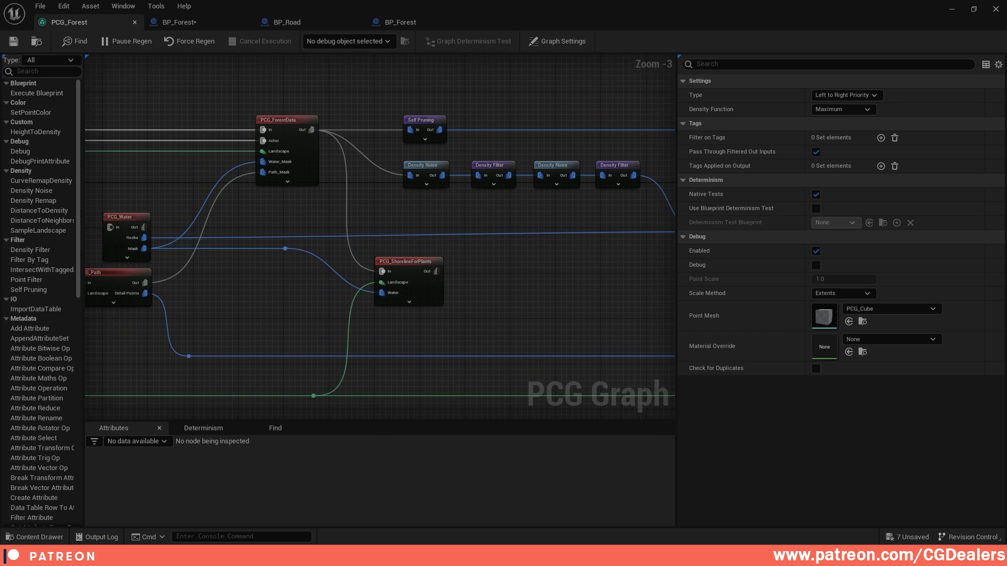
right_click_drag(589, 229, 589, 229)
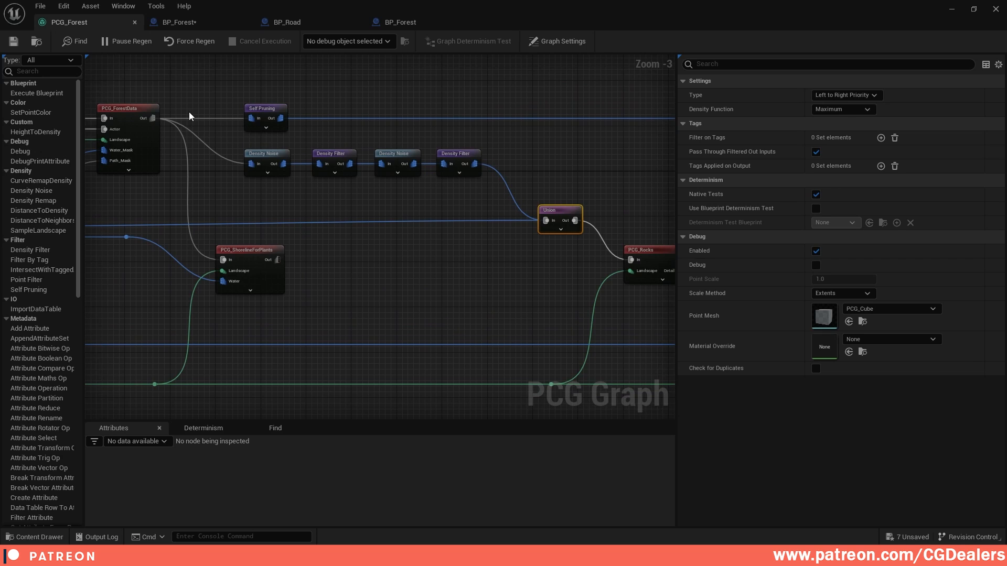
Inspect the PCG_Rocks subgraph along with its landscape input and outgoing connections
right_click_drag(654, 264, 582, 261)
left_click(476, 238)
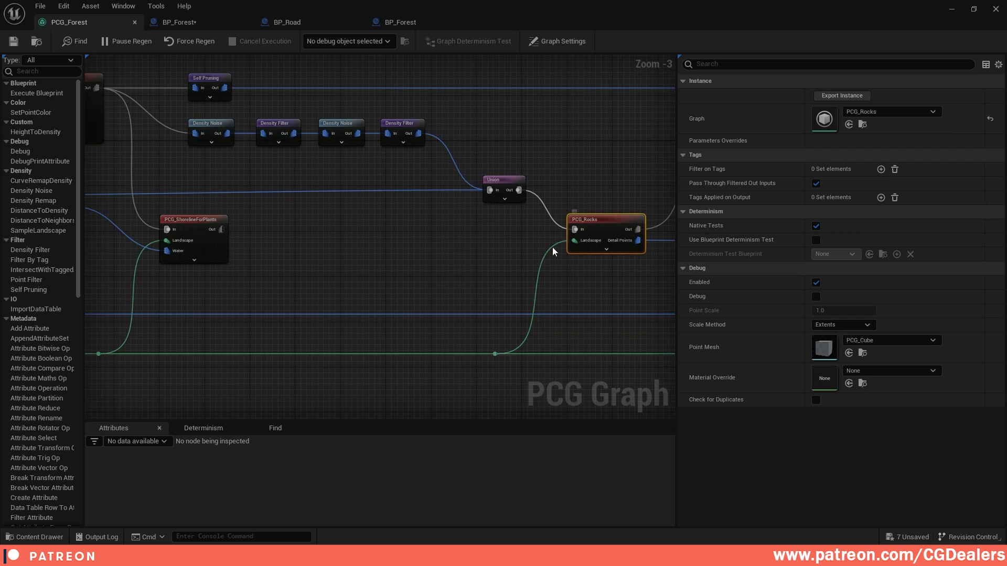
right_click_drag(496, 208, 460, 212)
right_click_drag(532, 264, 418, 279)
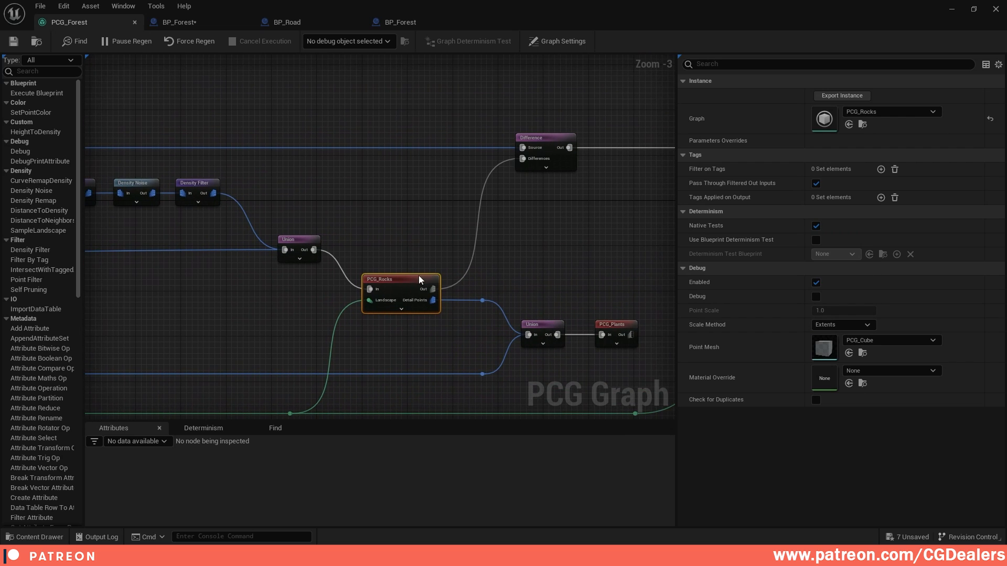
Inspect the Difference node and trace its source back through Self Pruning to PCG_ForestData
left_click(548, 141)
right_click_drag(407, 262, 530, 277)
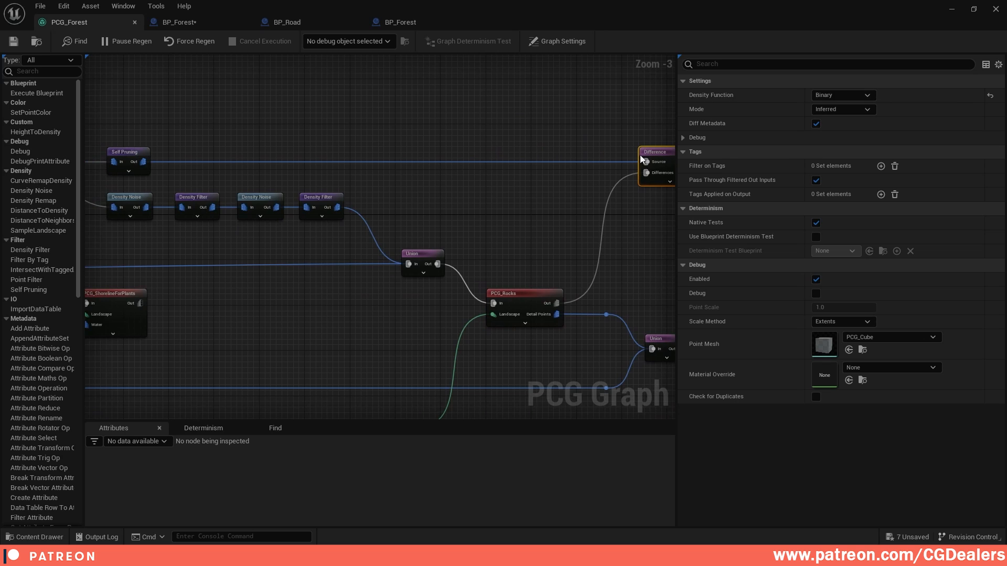
right_click_drag(383, 218, 649, 238)
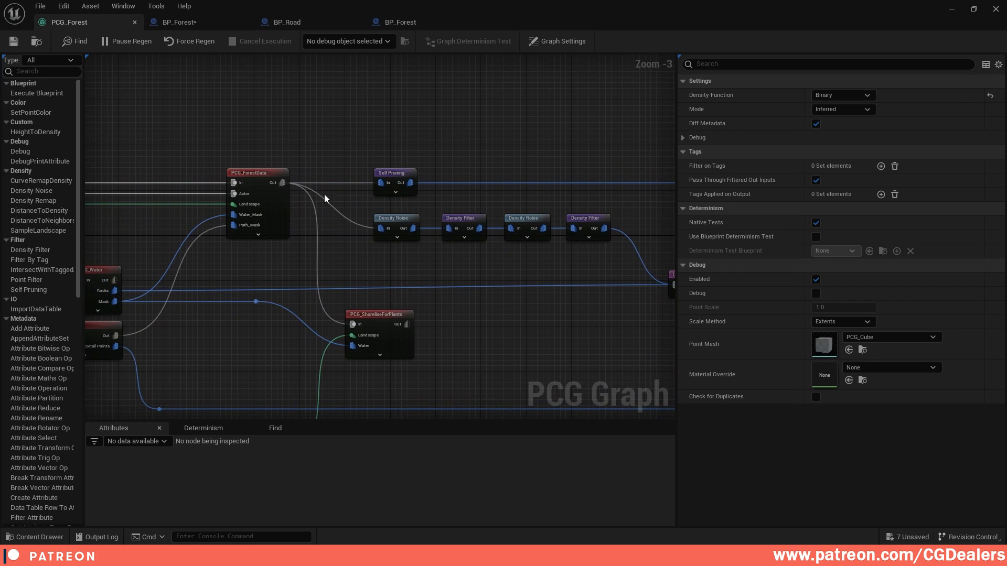
right_click_drag(325, 198, 237, 183)
right_click_drag(345, 155, 118, 131)
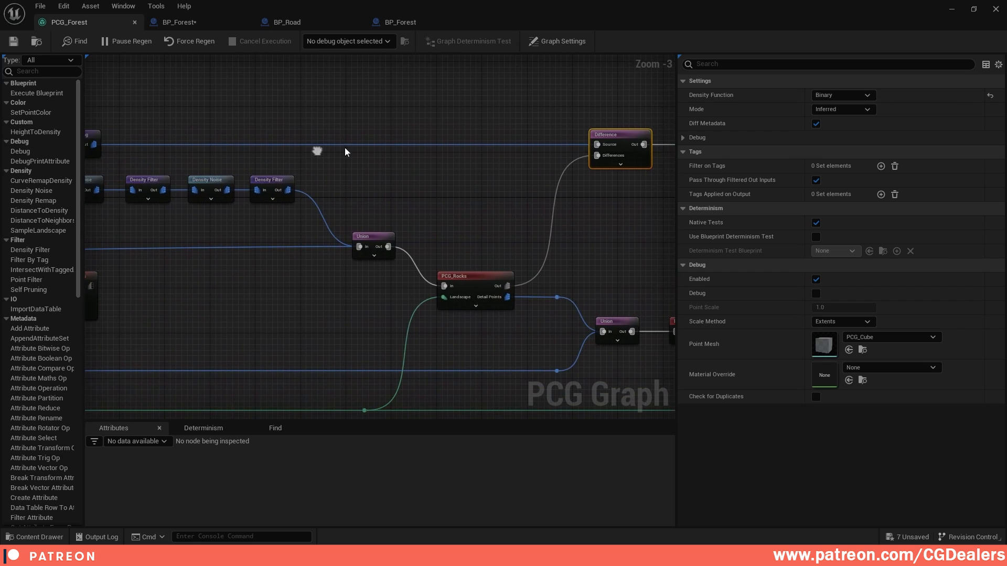
right_click_drag(247, 254, 384, 170)
right_click_drag(618, 162, 415, 165)
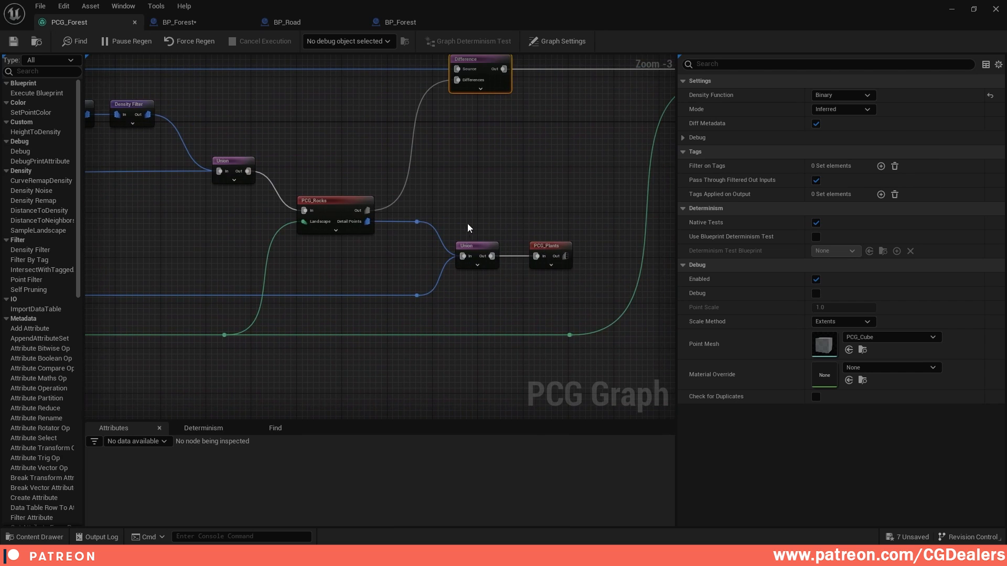
Inspect the Union node before PCG_Plants and trace its detail point inputs from PCG_Rocks and PCG_Path
left_click(473, 254)
right_click_drag(277, 243, 595, 234)
right_click_drag(149, 212, 516, 222)
right_click_drag(329, 225, 368, 234)
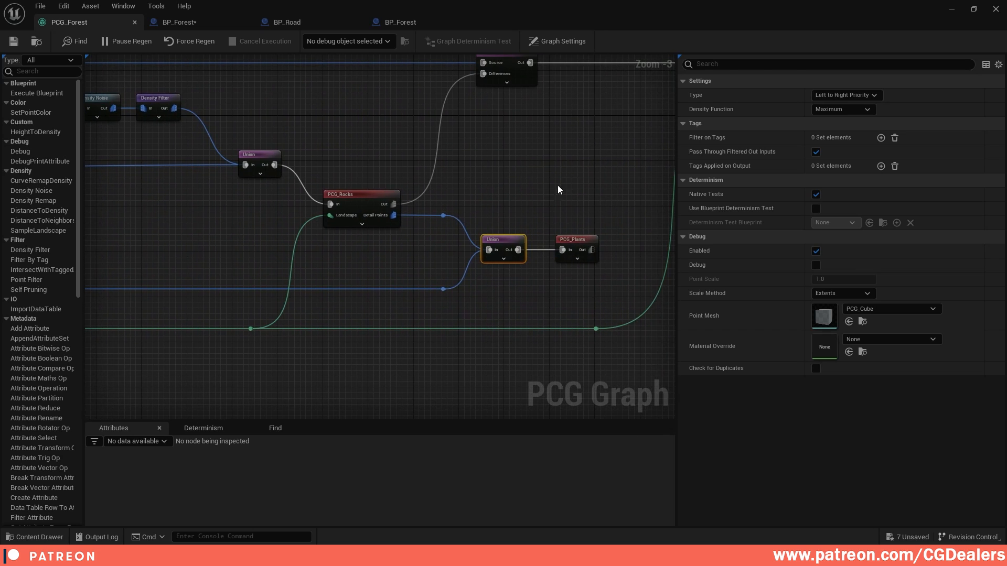
right_click_drag(557, 190, 464, 201)
Inspect the PCG_Plants and PCG_Trees subgraph nodes and the connections leading into them
left_click(483, 254)
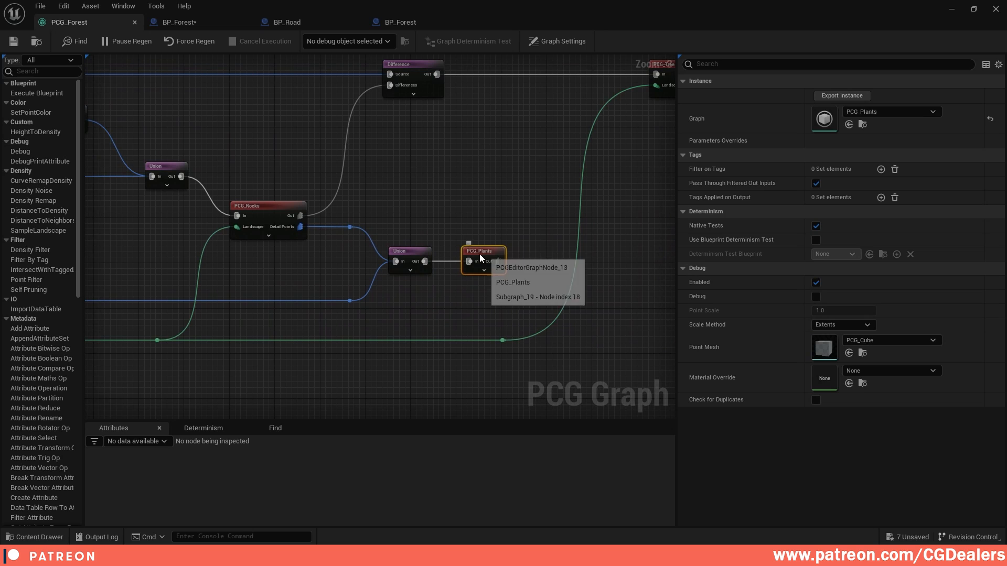
left_click(546, 183)
right_click_drag(585, 125, 440, 189)
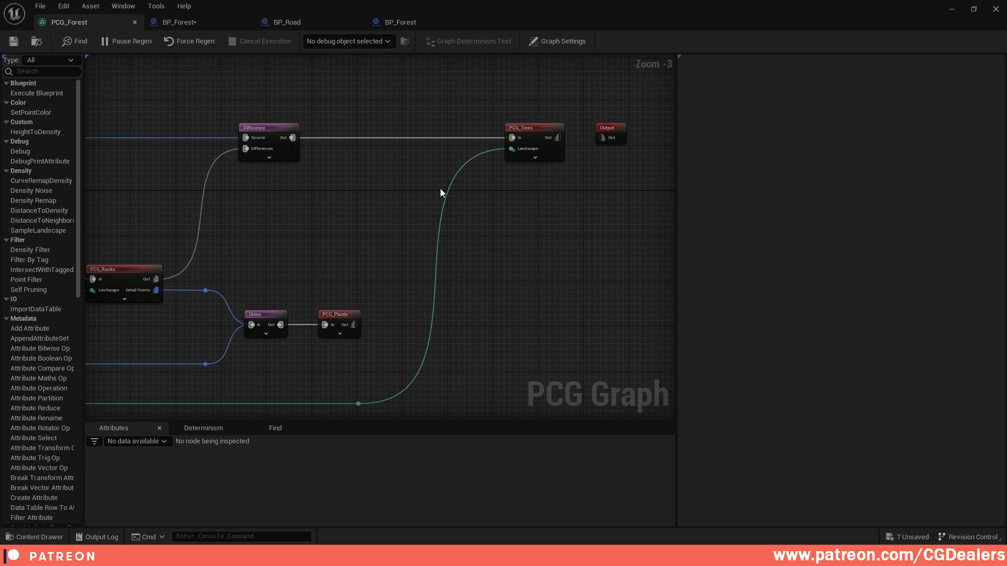
left_click(532, 130)
right_click_drag(353, 163, 507, 191)
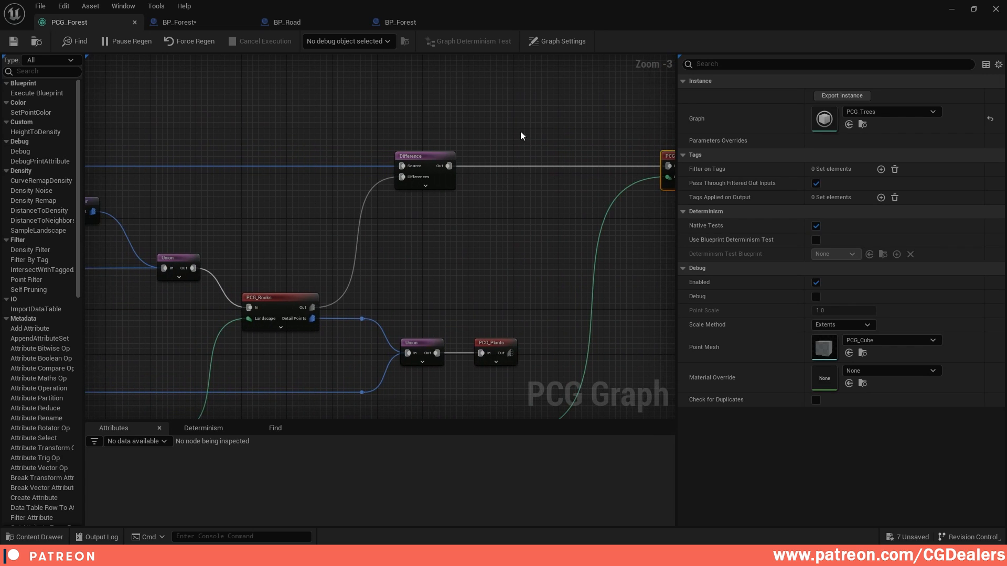
Review the whole PCG_Forest chain once more, from the input side through to PCG_Trees and Output
right_click_drag(520, 131, 420, 143)
right_click_drag(388, 301, 362, 236)
scroll(317, 349, "down", 3)
right_click_drag(209, 293, 538, 241)
scroll(325, 251, "up", 3)
right_click_drag(257, 214, 276, 181)
right_click_drag(509, 181, 393, 196)
right_click_drag(519, 201, 345, 203)
right_click_drag(582, 192, 312, 198)
right_click_drag(488, 203, 428, 207)
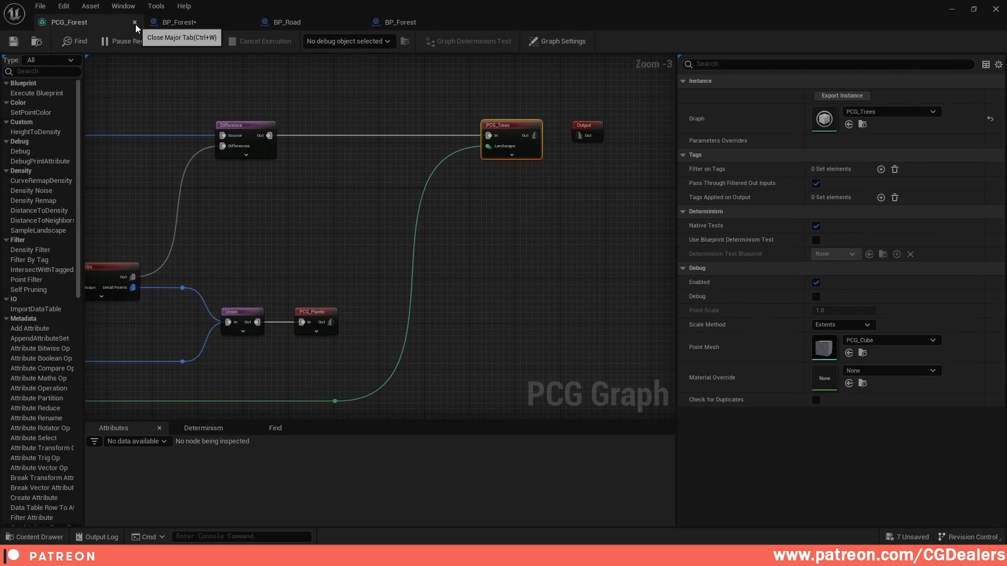
Close the PCG_Forest graph, list the Components variables of BP_Forest and inspect the PCG component variable
left_click(135, 24)
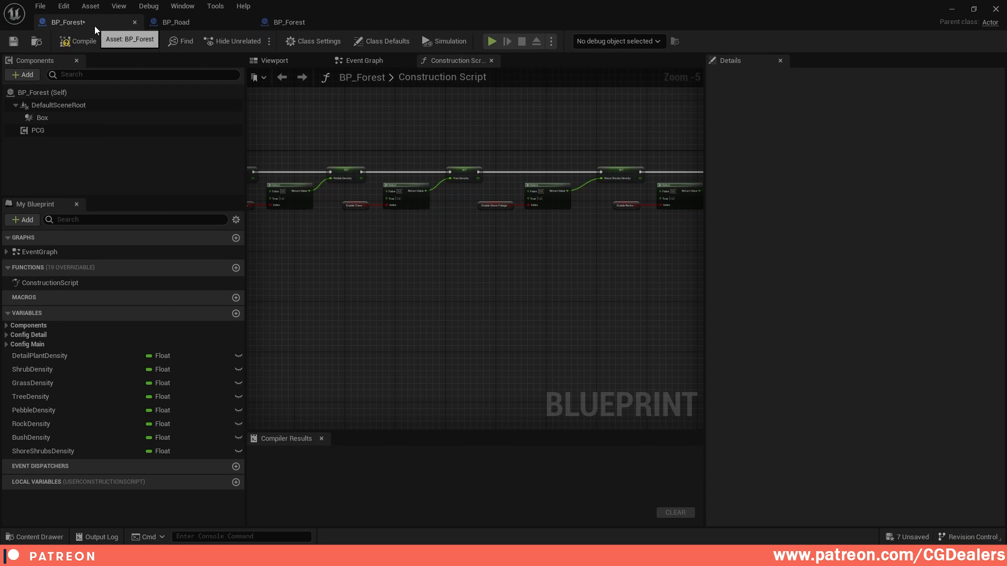
scroll(371, 208, "up", 2)
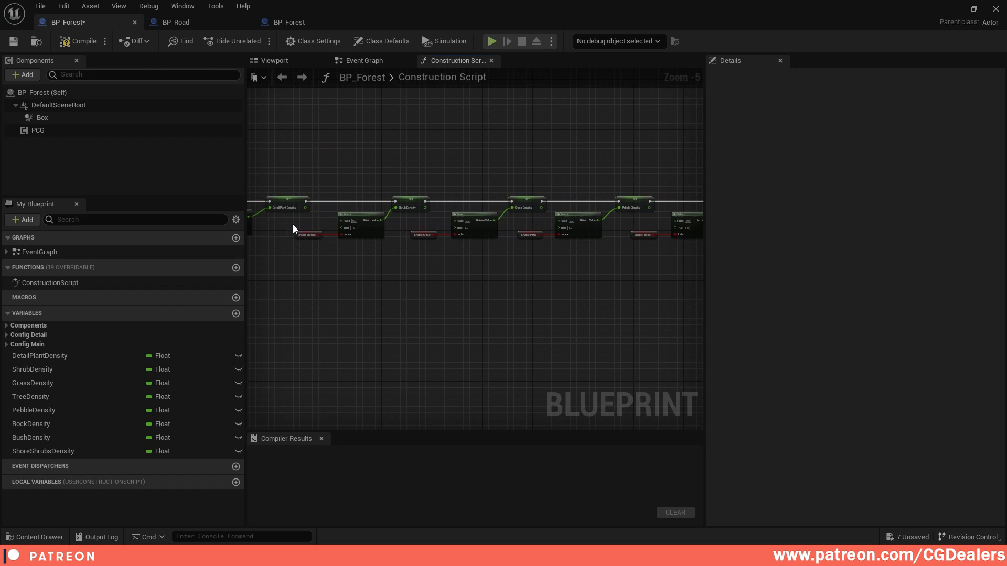
left_click(8, 325)
left_click(31, 345)
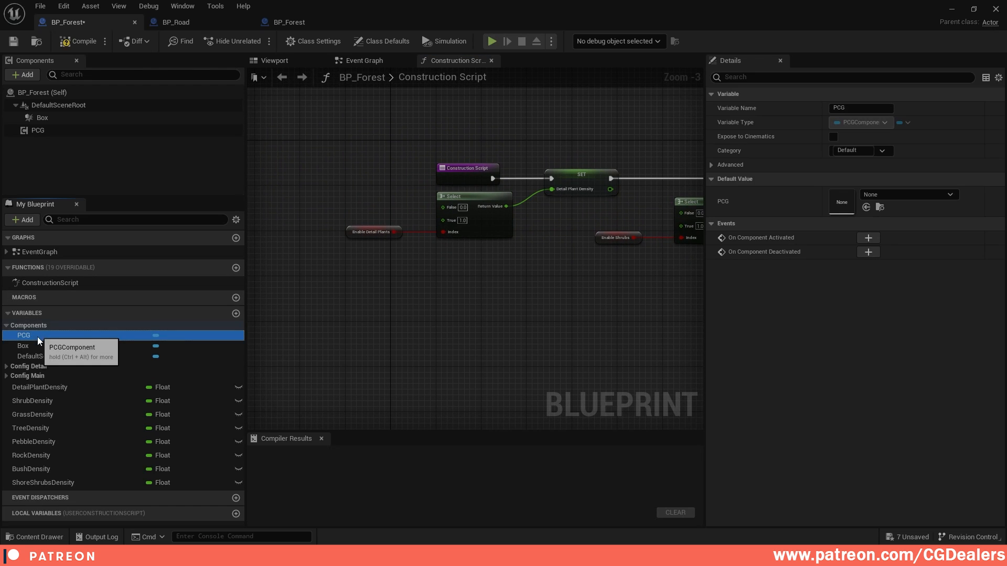
Inspect the settings of BP_Forest's PCG, Box and DefaultSceneRoot components
left_click(47, 130)
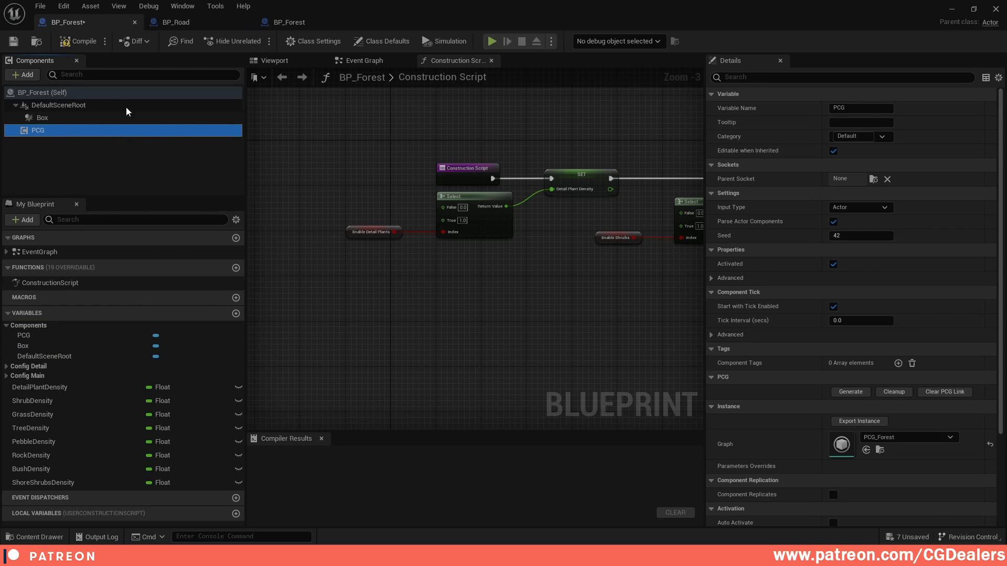
left_click(29, 75)
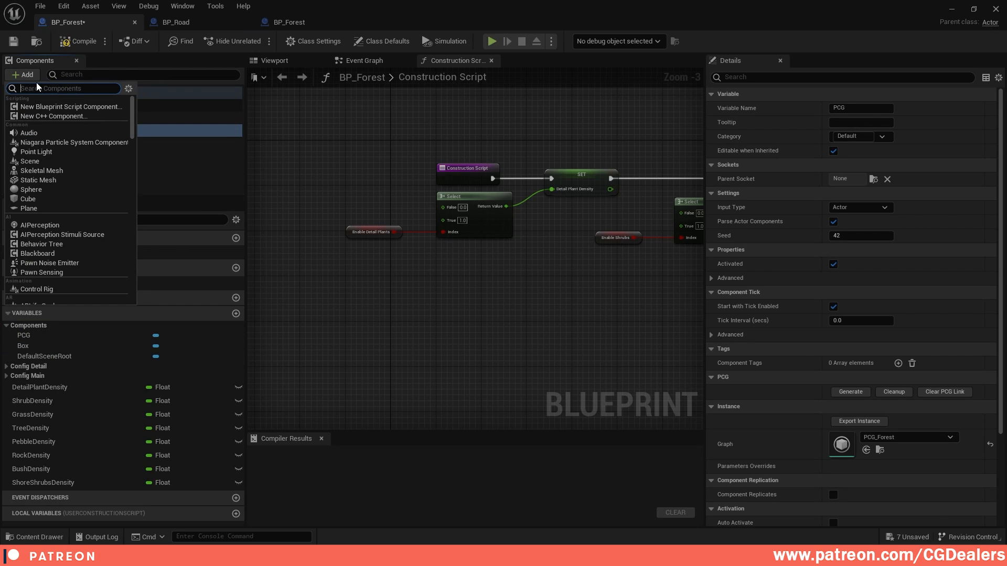
key("Escape")
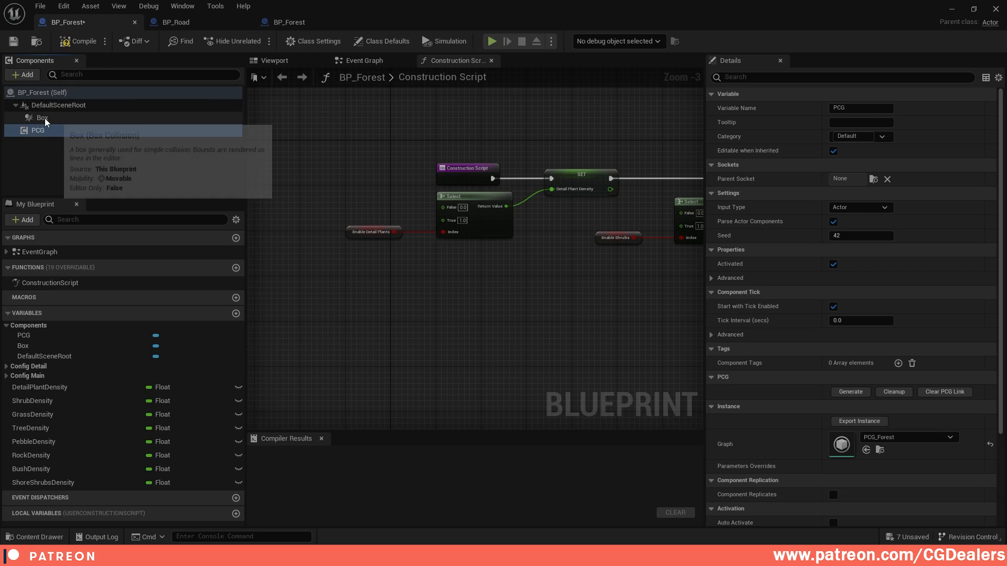
left_click(83, 116)
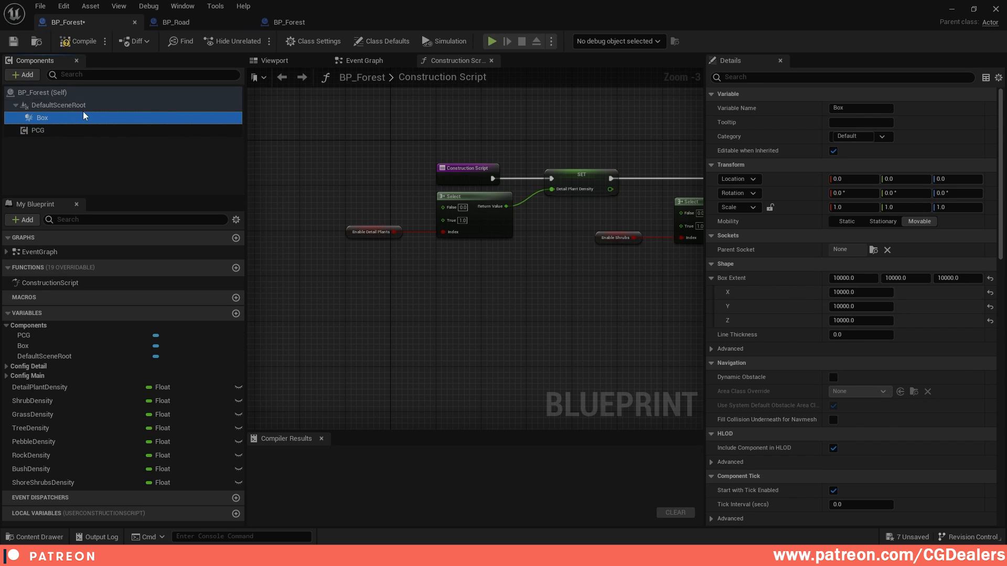
left_click(57, 105)
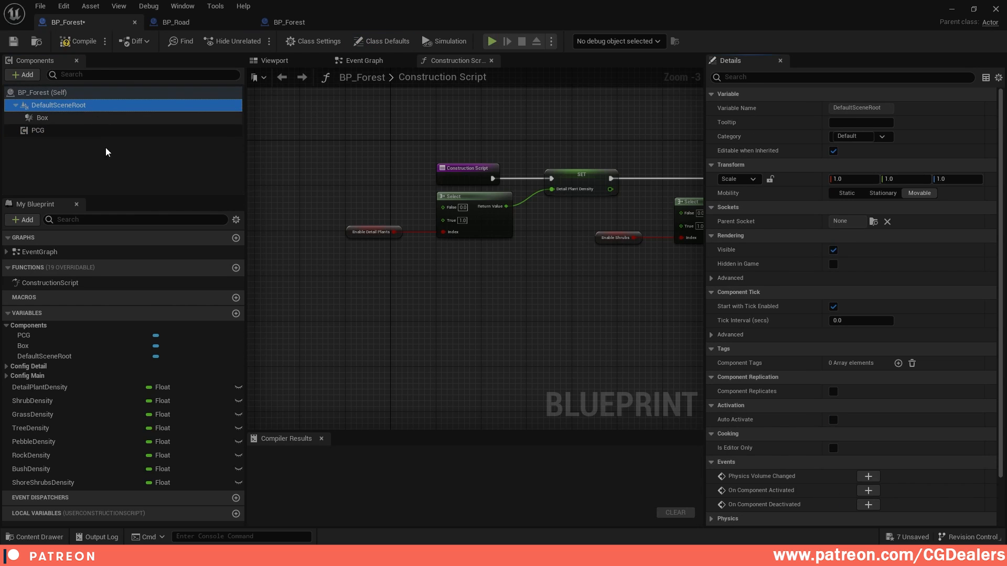
List the Config Detail and Config Main variables and inspect the Config Detail booleans from Enable_Shrubs to Enable_DetailPlants
left_click(7, 375)
left_click(6, 366)
scroll(30, 393, "down", 1)
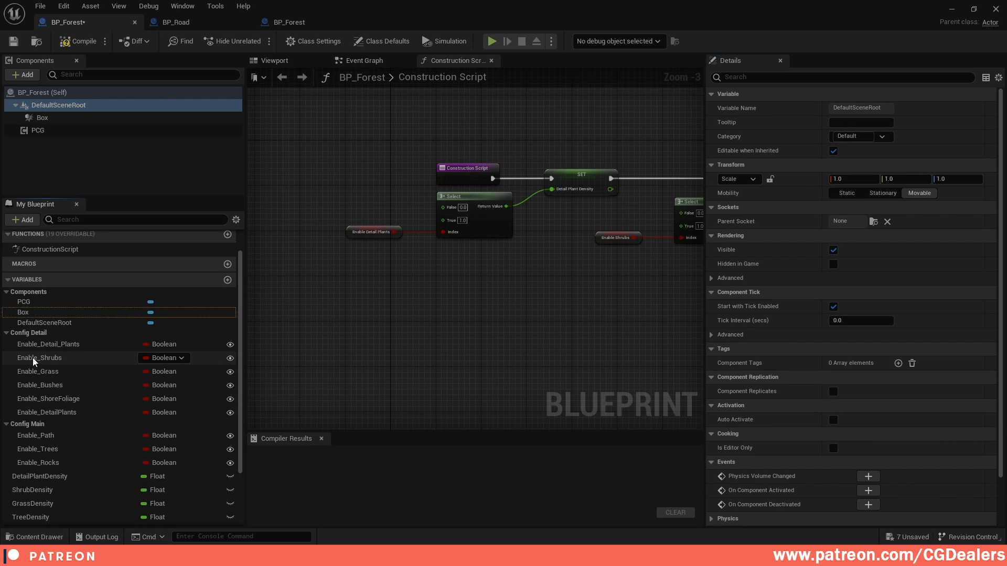
left_click(59, 358)
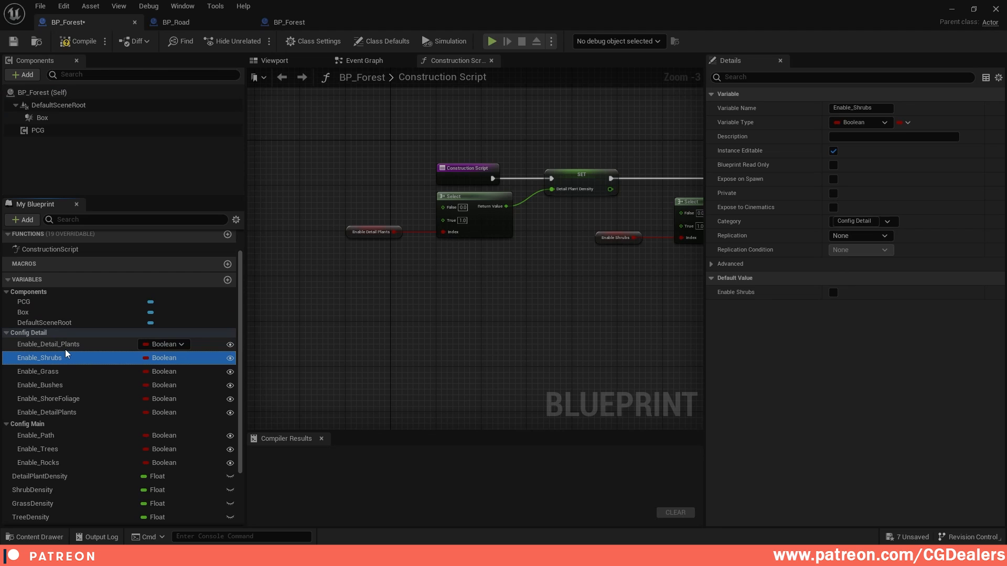
left_click(65, 349)
left_click(57, 358)
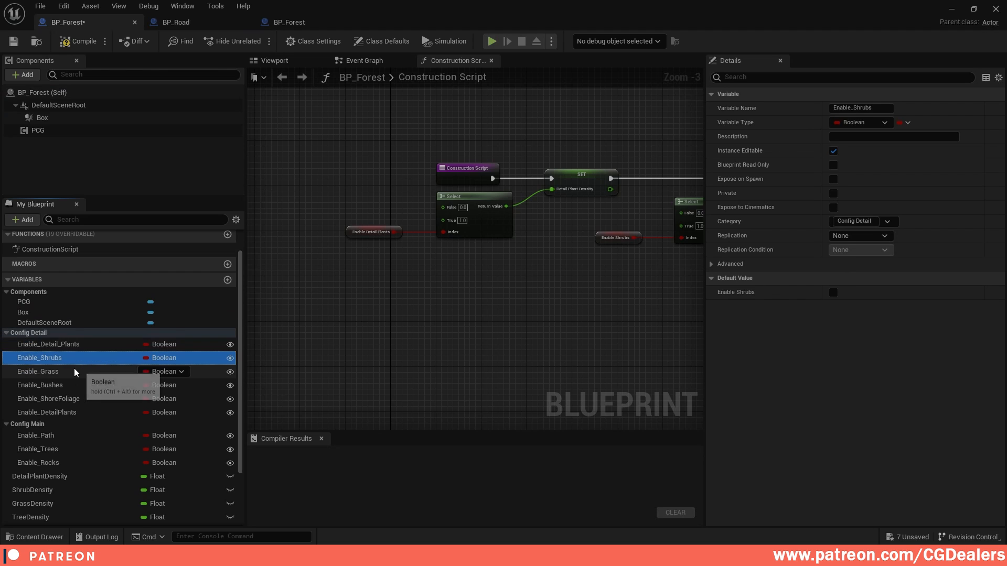
left_click(60, 371)
left_click(64, 388)
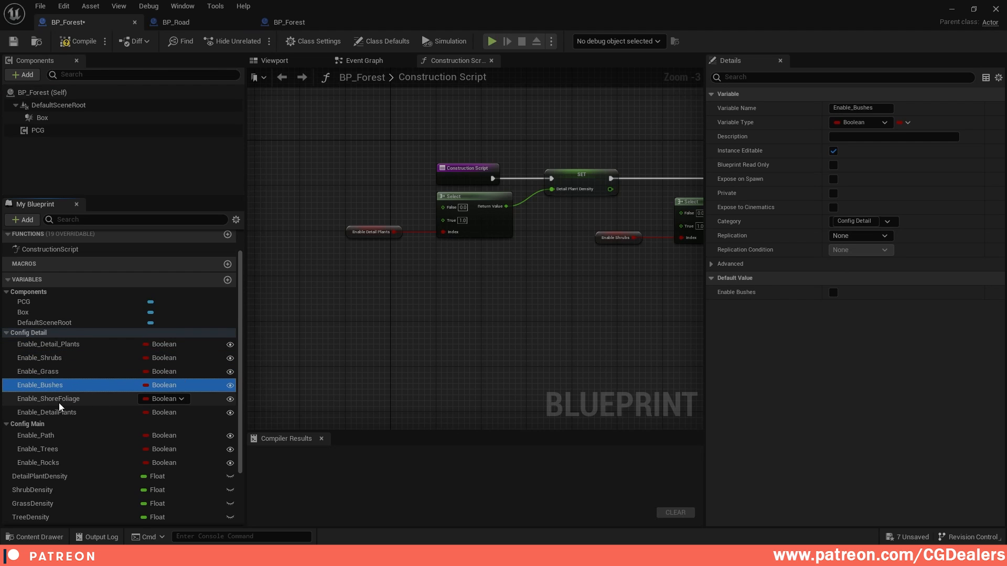
left_click(60, 402)
left_click(78, 415)
Inspect the Config Main booleans Enable_Path, Enable_Trees and Enable_Rocks, and collapse both config categories
scroll(67, 427, "down", 1)
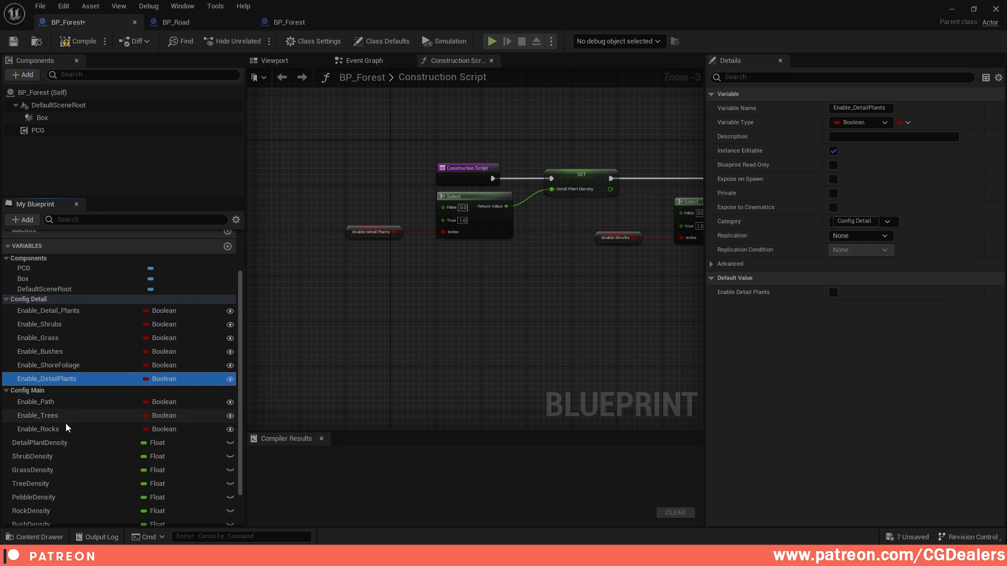
left_click(36, 403)
left_click(38, 415)
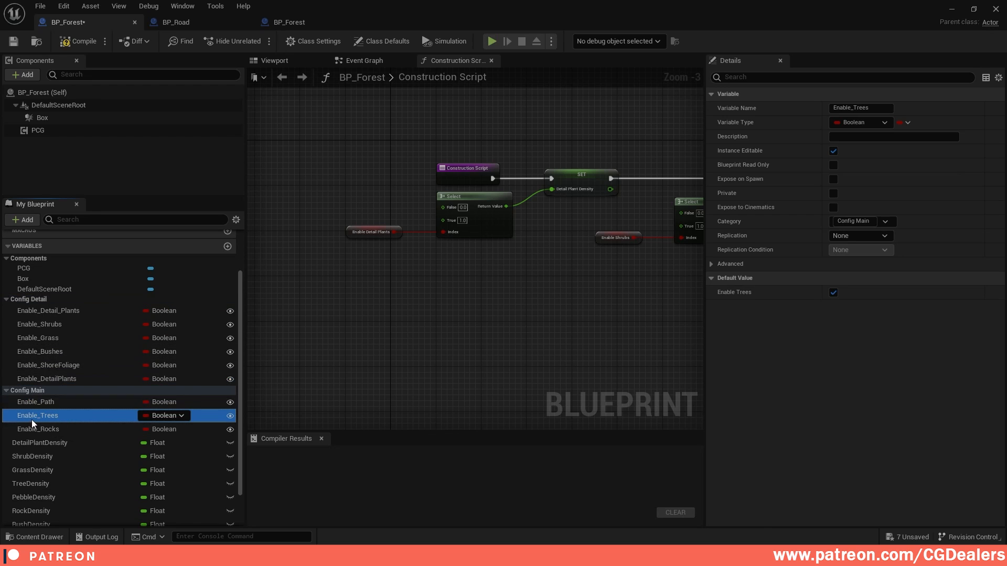
left_click(47, 430)
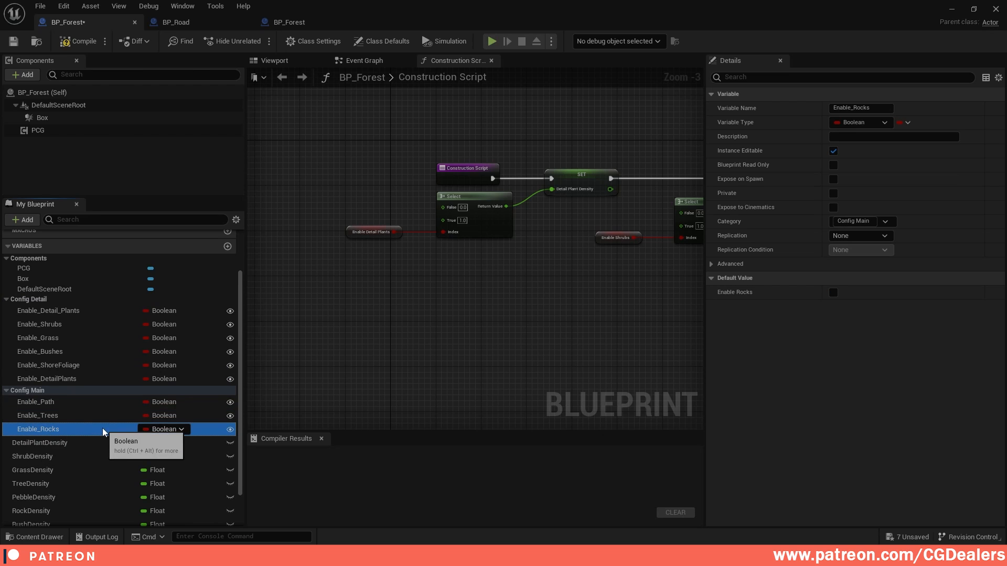
left_click(6, 390)
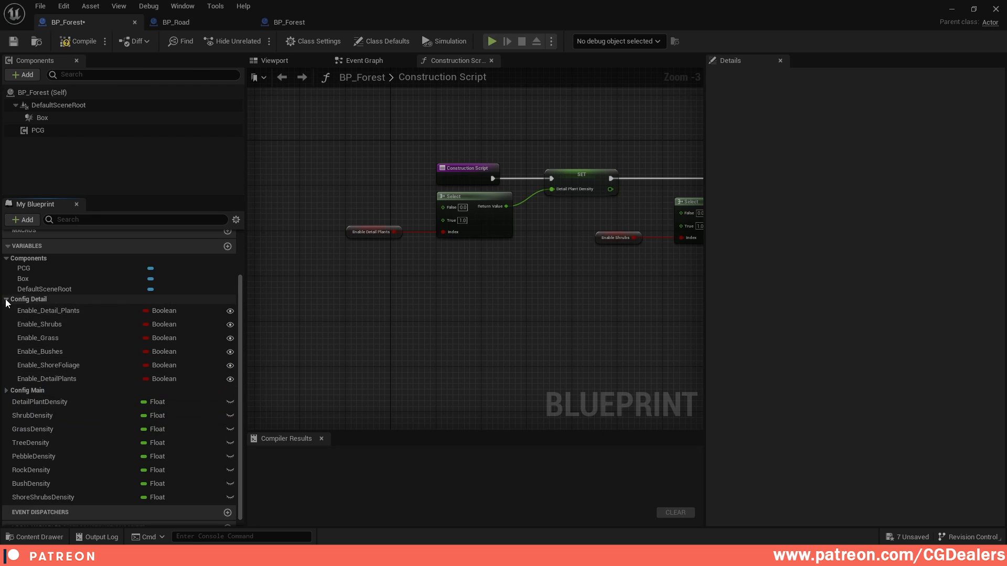
left_click(6, 300)
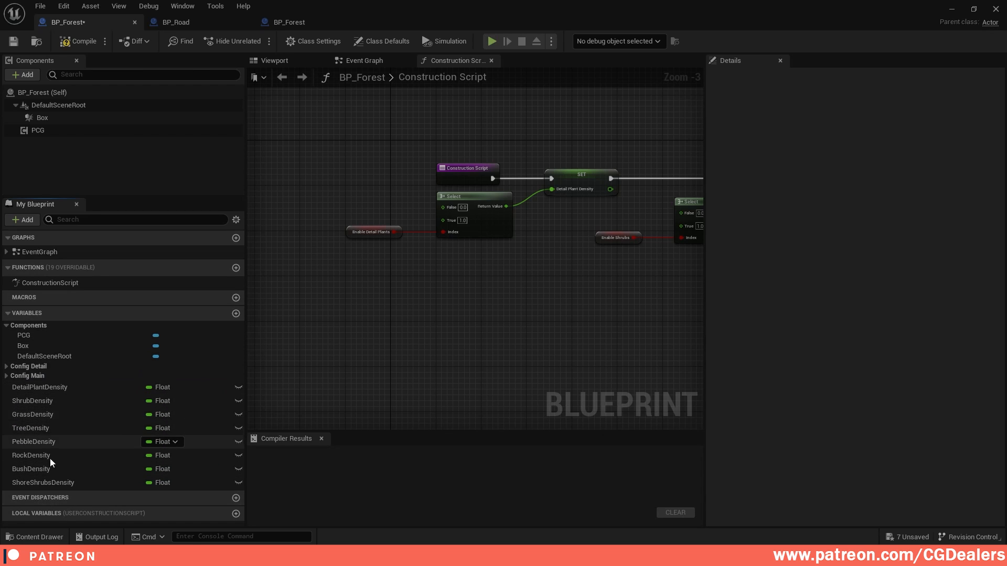
Inspect the Select node driven by Enable Detail Plants and the SET node for Detail Plant Density
scroll(458, 203, "up", 2)
left_click(469, 184)
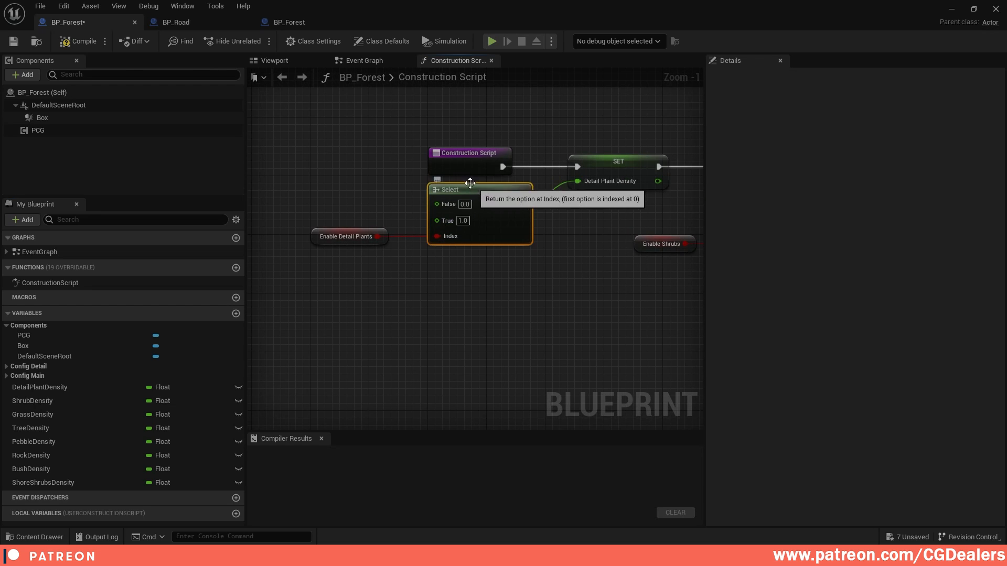
right_click_drag(344, 243, 327, 282)
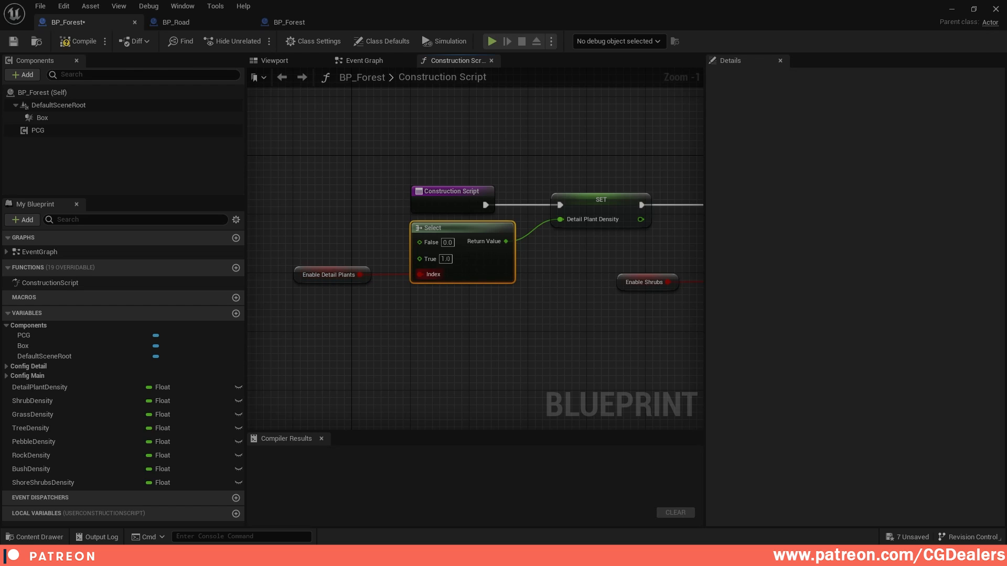
right_click_drag(469, 230, 405, 239)
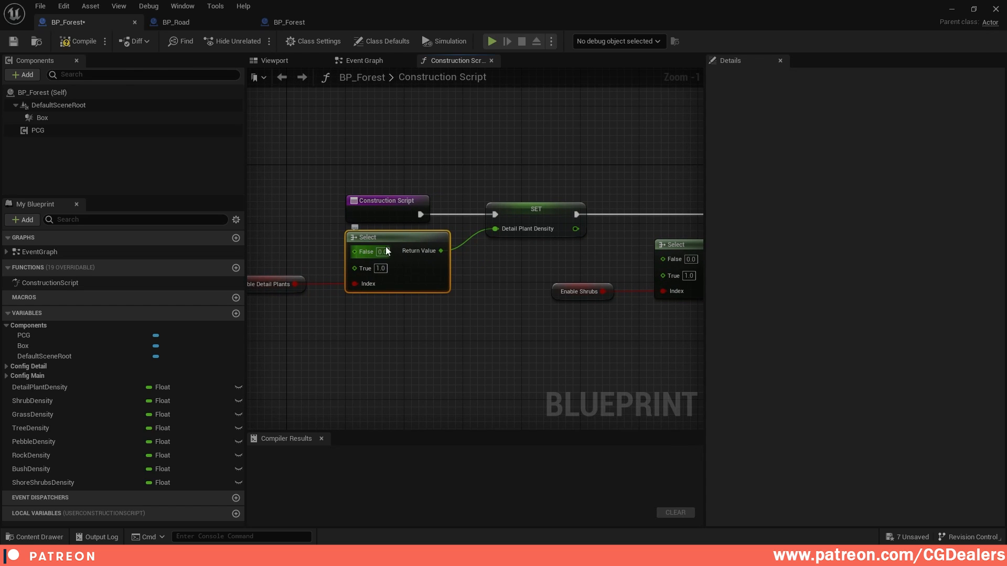
right_click_drag(520, 270, 434, 276)
left_click(434, 220)
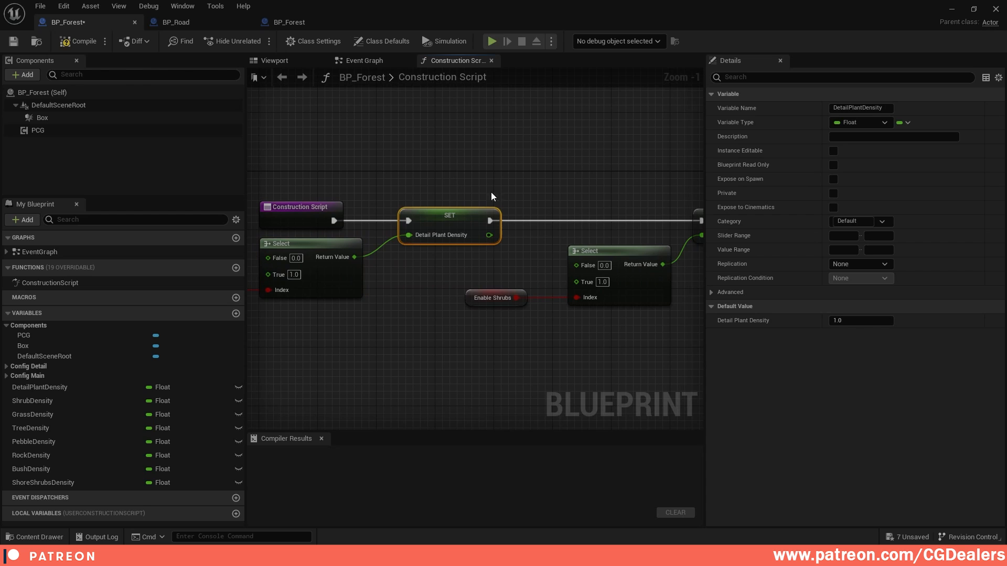
Follow the remaining Select and SET density pairs along BP_Forest's construction script, past Shore Shrubs Density and Enable Rocks
right_click_drag(598, 209, 365, 192)
scroll(407, 169, "down", 1)
right_click_drag(625, 183, 423, 167)
right_click_drag(574, 175, 414, 188)
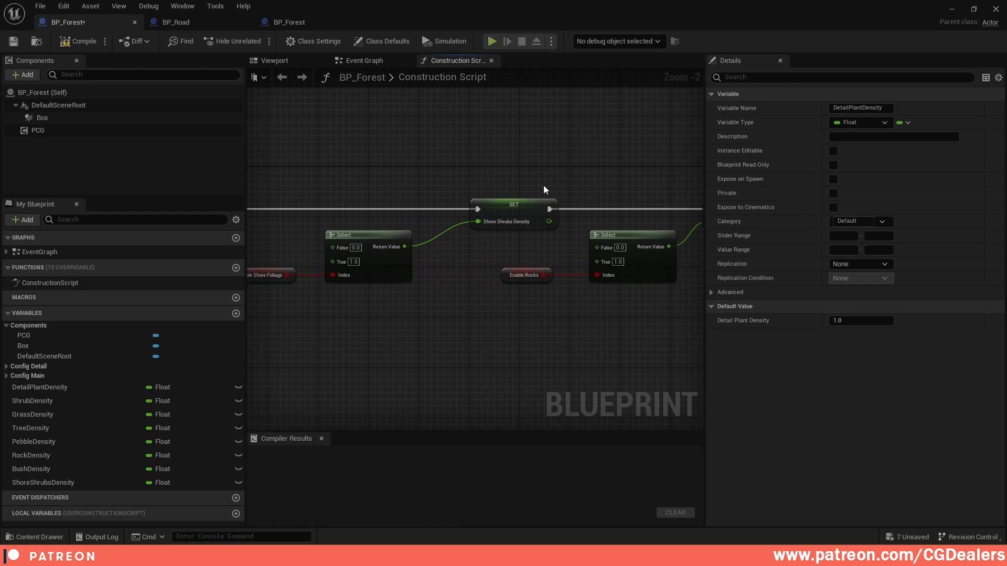
right_click_drag(603, 184, 385, 189)
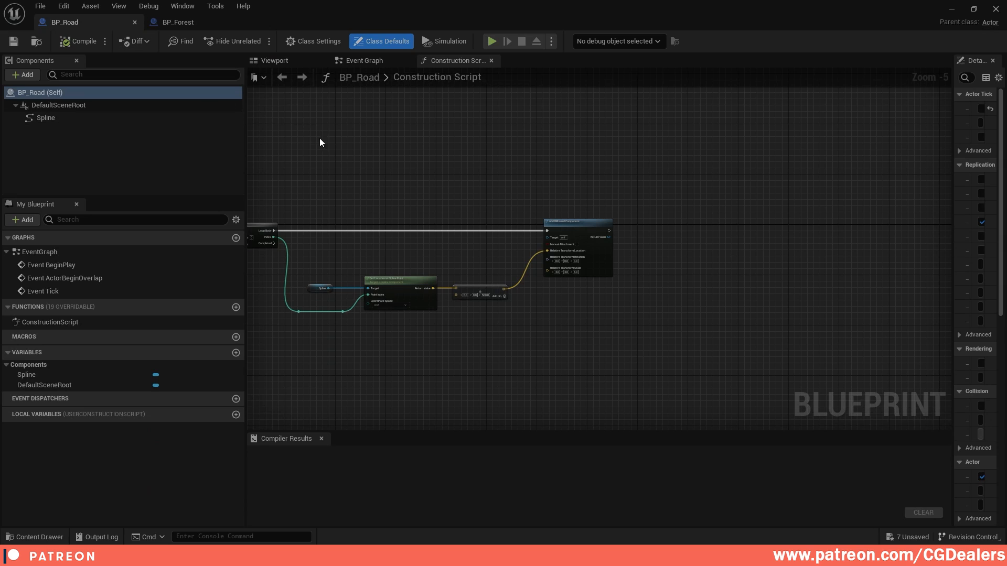
Examine the start of BP_Road's construction script, including the Get Number Of Spline Points node and its Spline input
right_click_drag(319, 142, 576, 159)
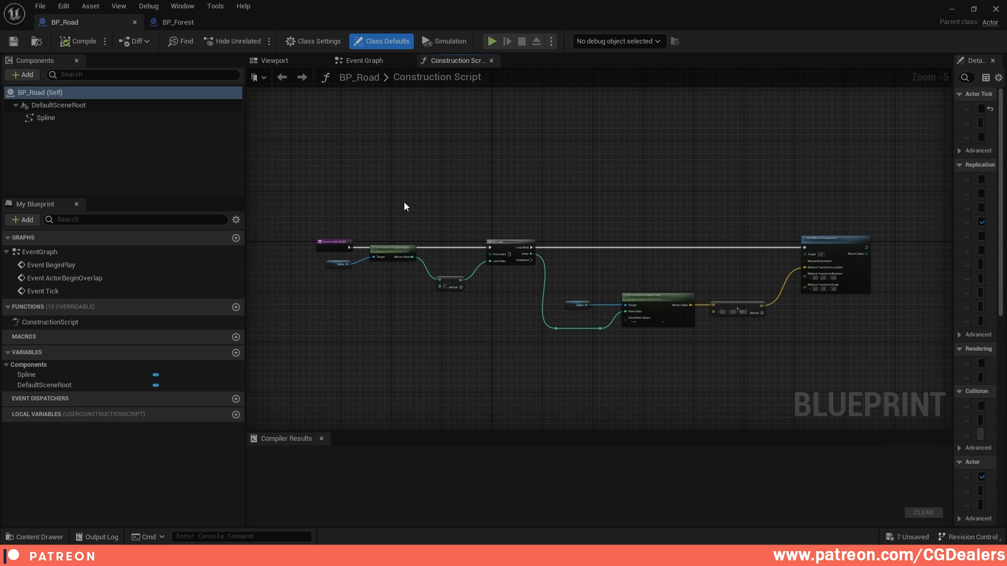
scroll(403, 206, "up", 5)
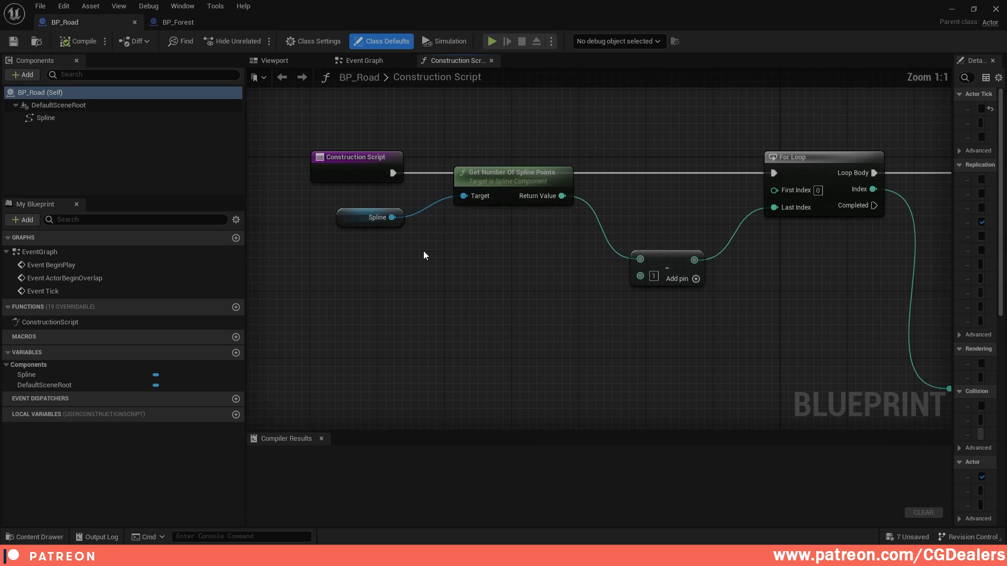
left_click(550, 177)
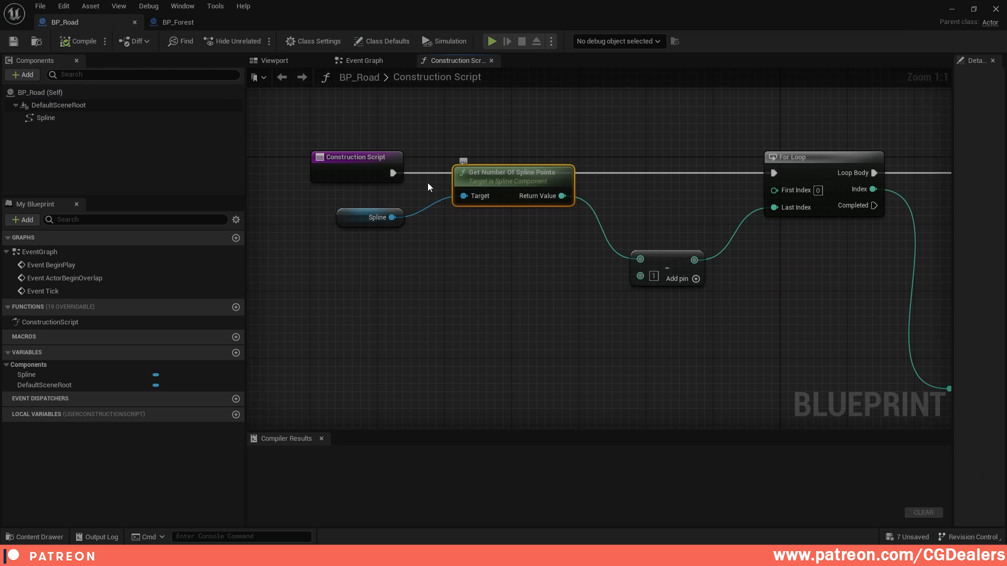
left_click(370, 217)
left_click(385, 244)
left_click(369, 217)
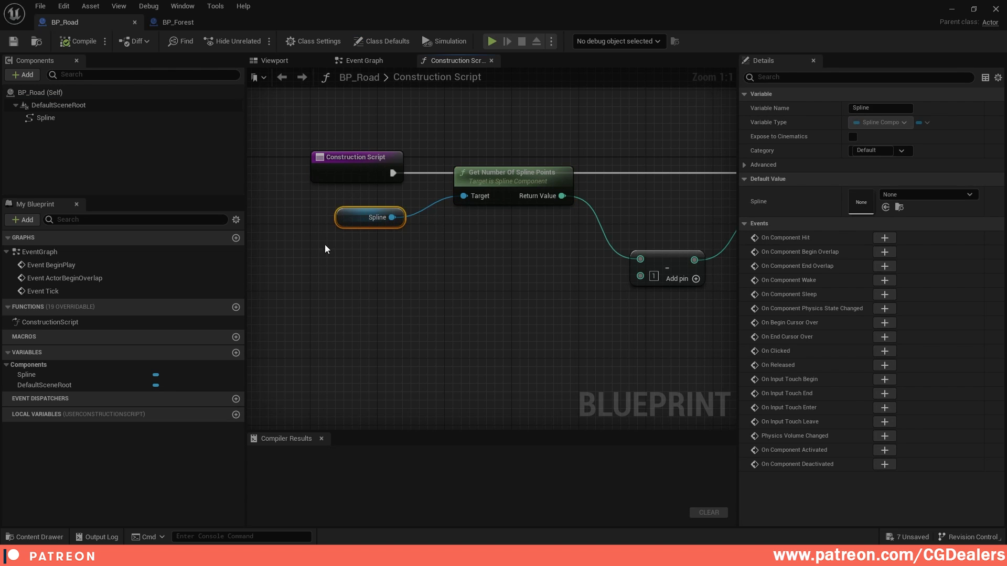
Inspect the subtraction node and the For Loop it feeds in BP_Road's construction script
right_click_drag(325, 249, 477, 257)
right_click_drag(592, 282, 441, 285)
left_click(460, 286)
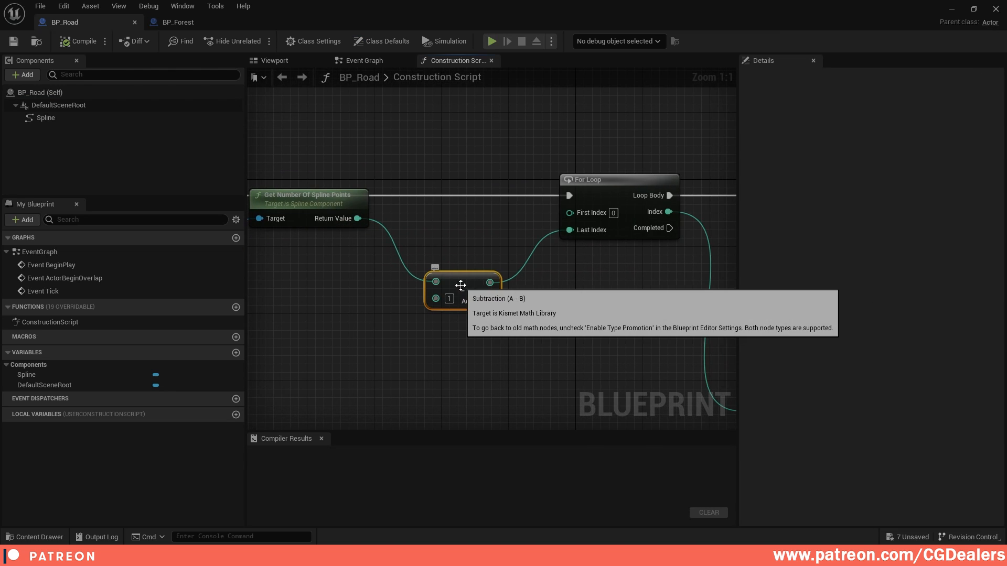
right_click_drag(597, 195, 521, 238)
left_click(523, 209)
scroll(542, 248, "down", 2)
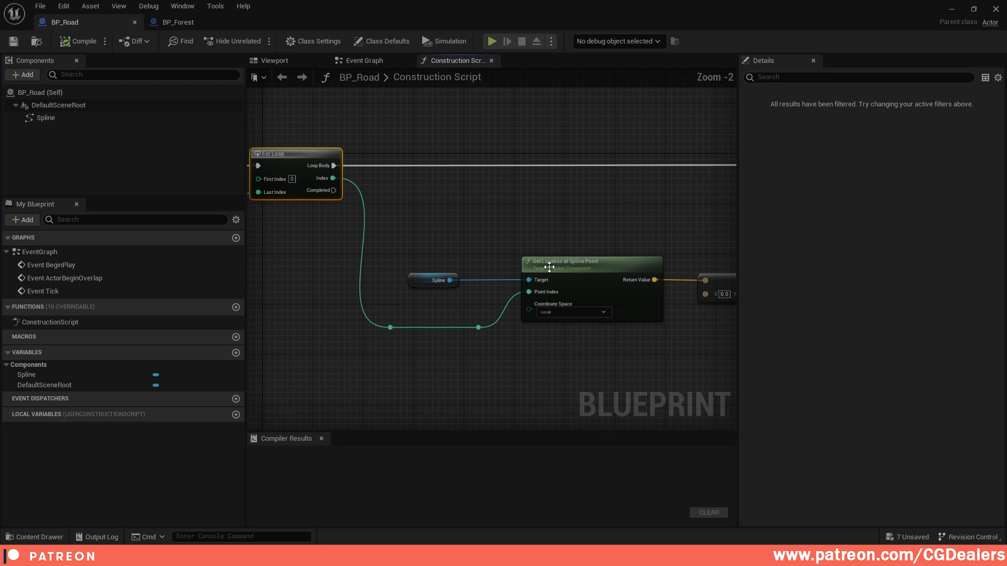
Inspect the Get Location at Spline Point node and its inputs from the For Loop index and Spline
left_click(546, 295)
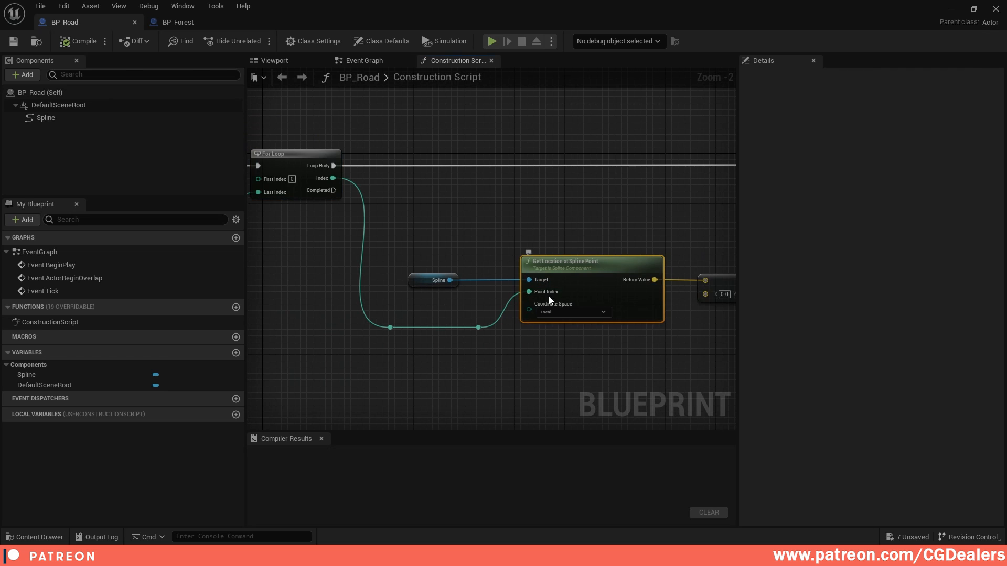
right_click_drag(280, 152, 342, 162)
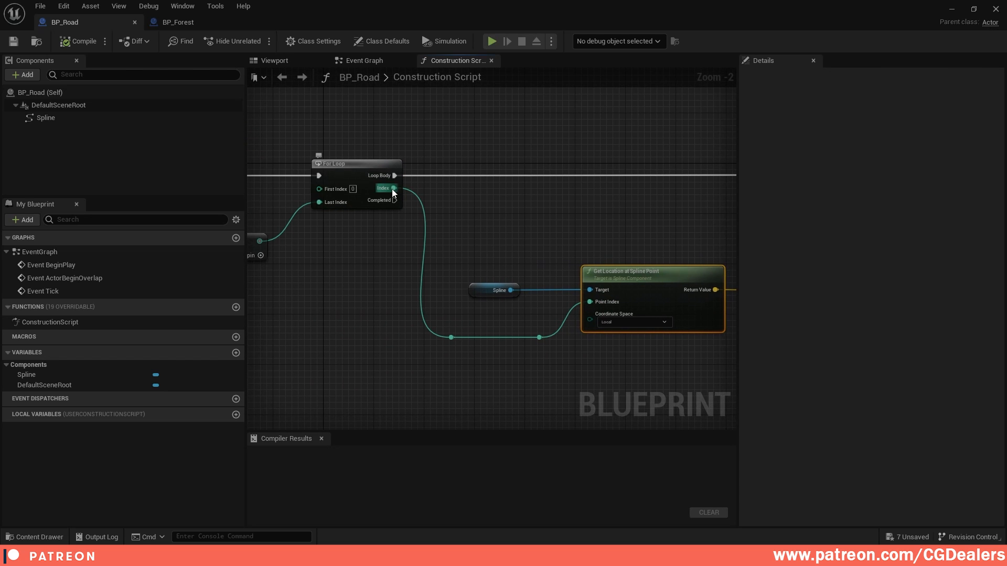
left_click(486, 292)
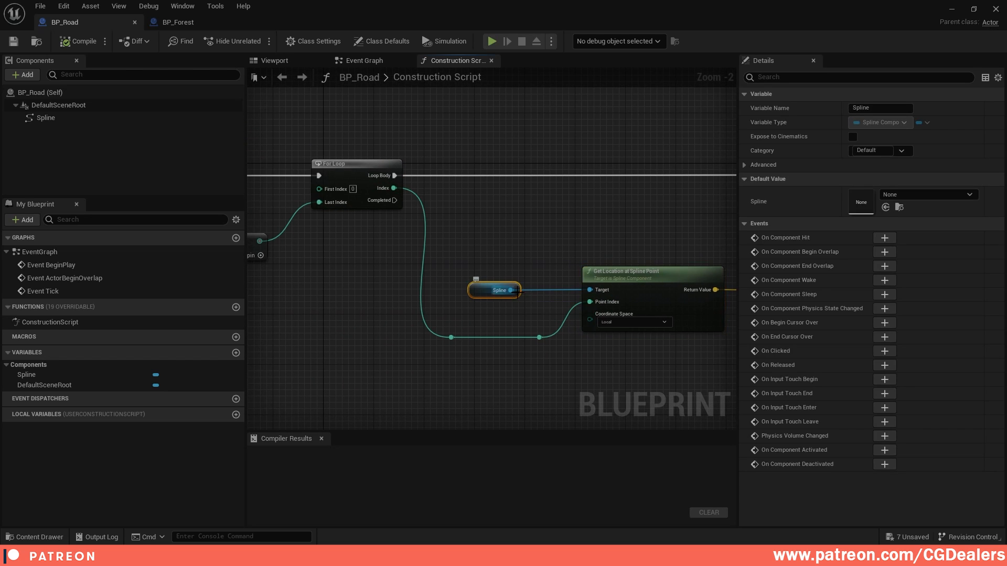
right_click_drag(679, 233, 356, 218)
Inspect the vector addition node and the Add Billboard Component node at the end of BP_Road's construction script
left_click(434, 275)
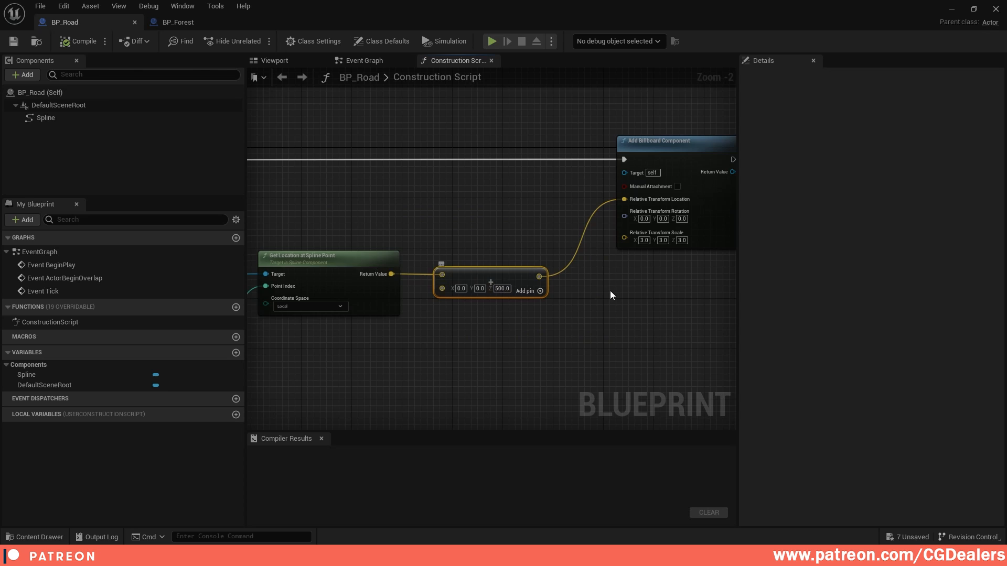
right_click_drag(608, 290, 512, 213)
left_click(511, 180)
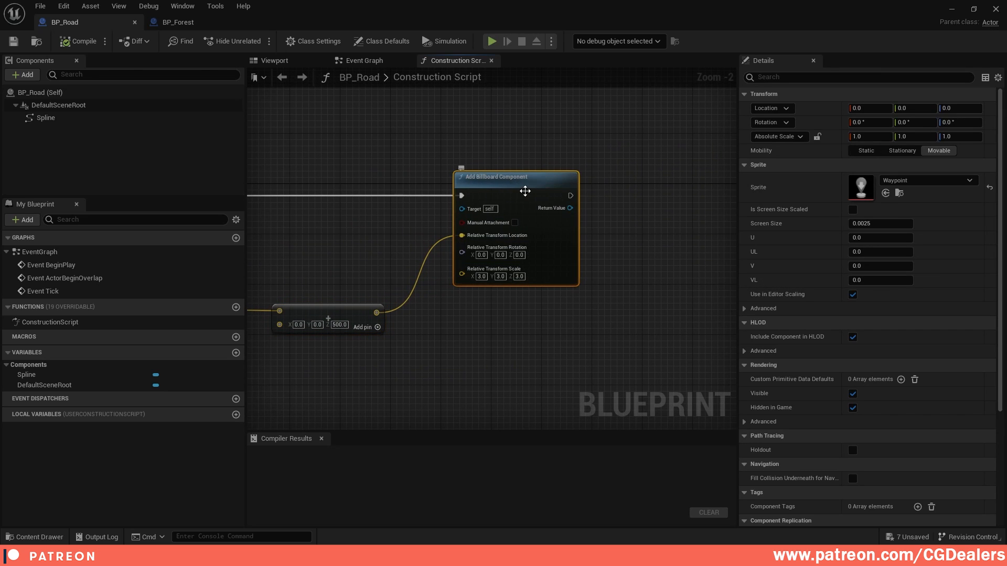
scroll(525, 191, "up", 2)
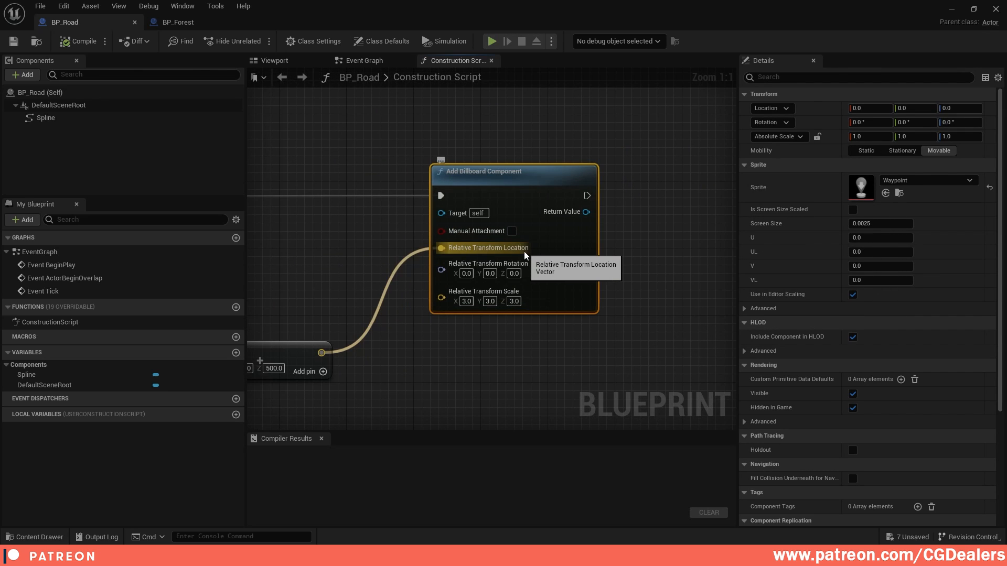
scroll(525, 255, "down", 4)
scroll(486, 238, "up", 3)
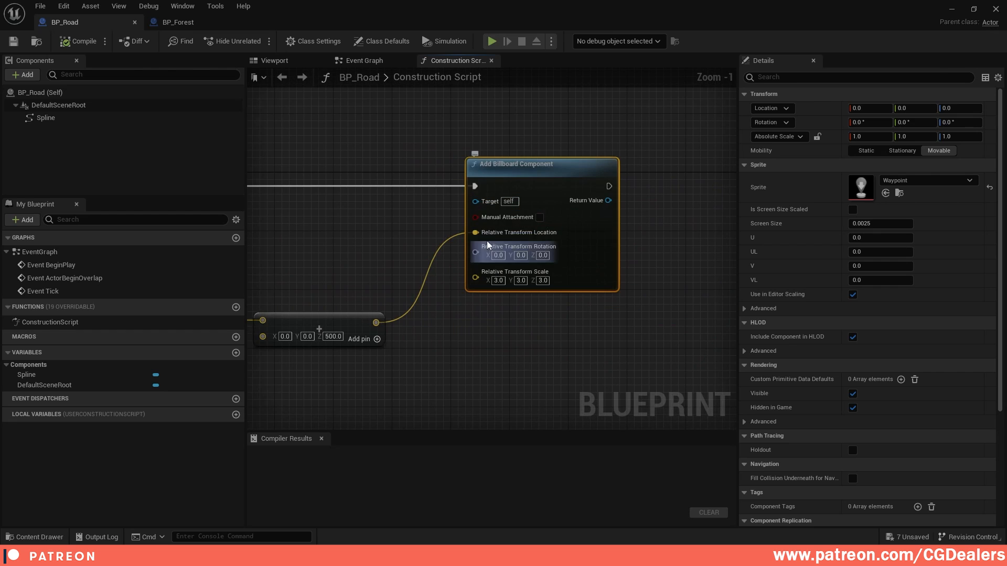
scroll(423, 236, "down", 1)
right_click_drag(423, 235, 298, 196)
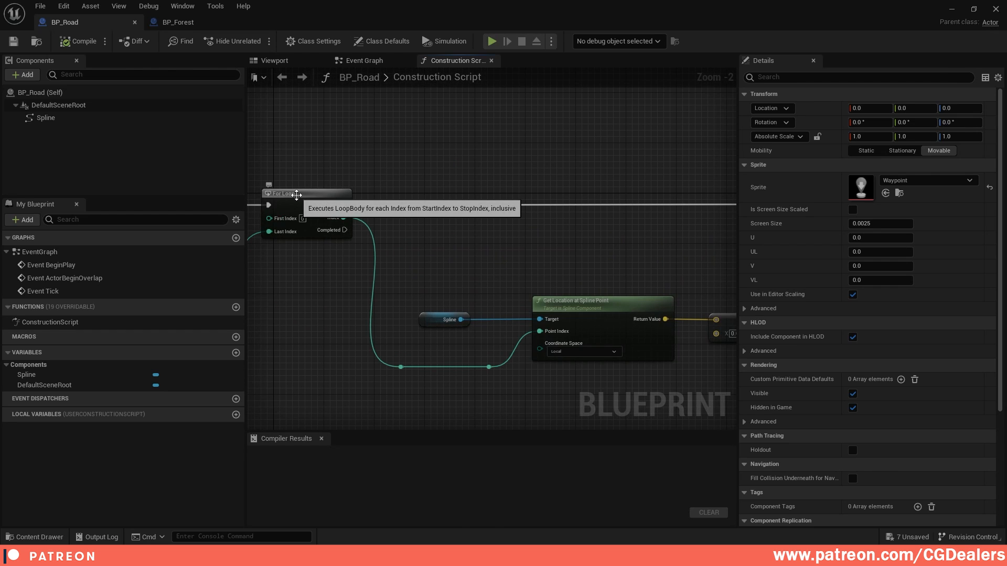
Show BP_Road's 3D preview and inspect the Spline component's settings
left_click(274, 60)
left_click(54, 118)
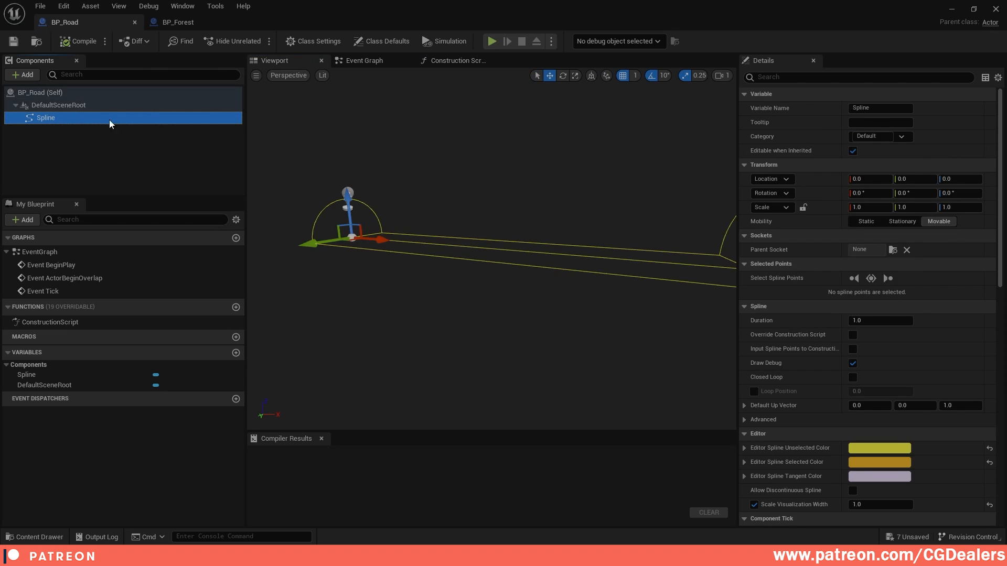
Select the BP_Road root actor and filter its details by "tag" to check the actor's tags
left_click(51, 93)
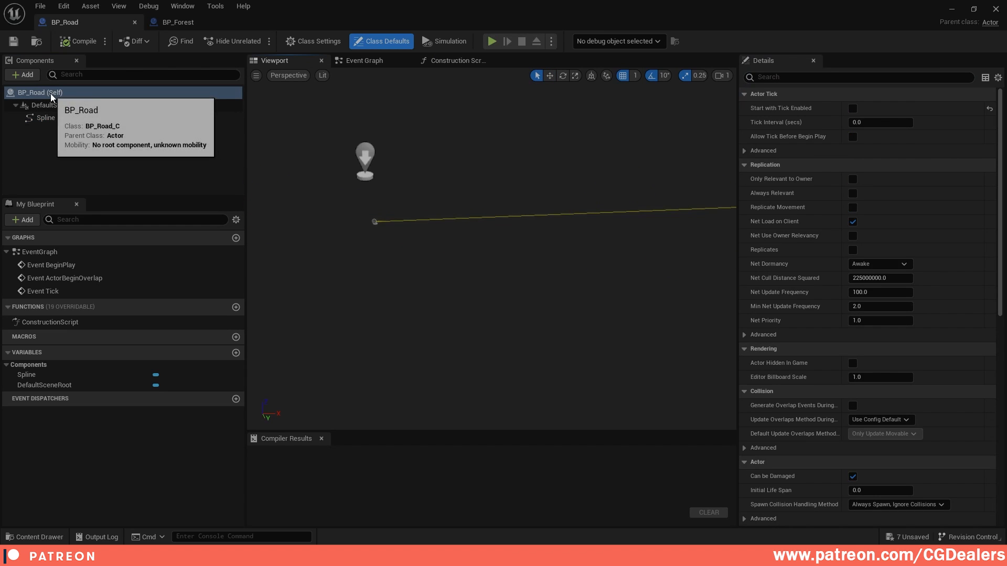
left_click(55, 131)
left_click(21, 94)
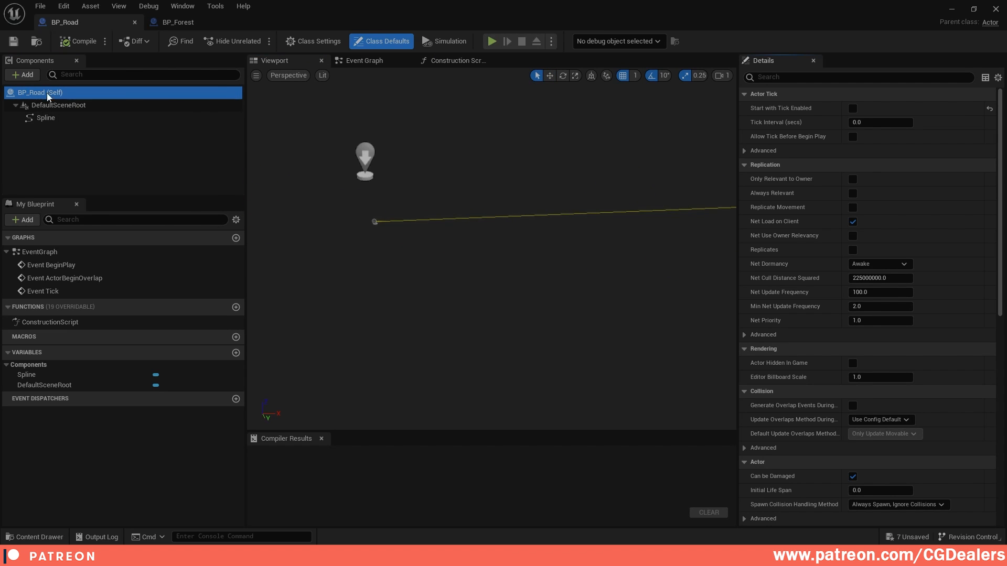
left_click(844, 78)
type("tag")
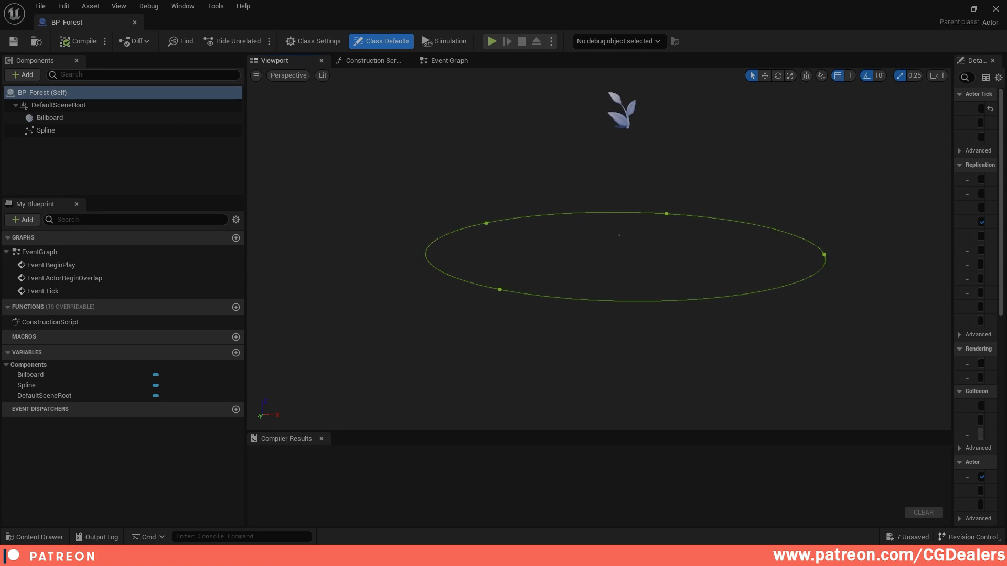
Inspect the settings of BP_Forest's Spline and Billboard components, widening the details area to read them
left_click(45, 130)
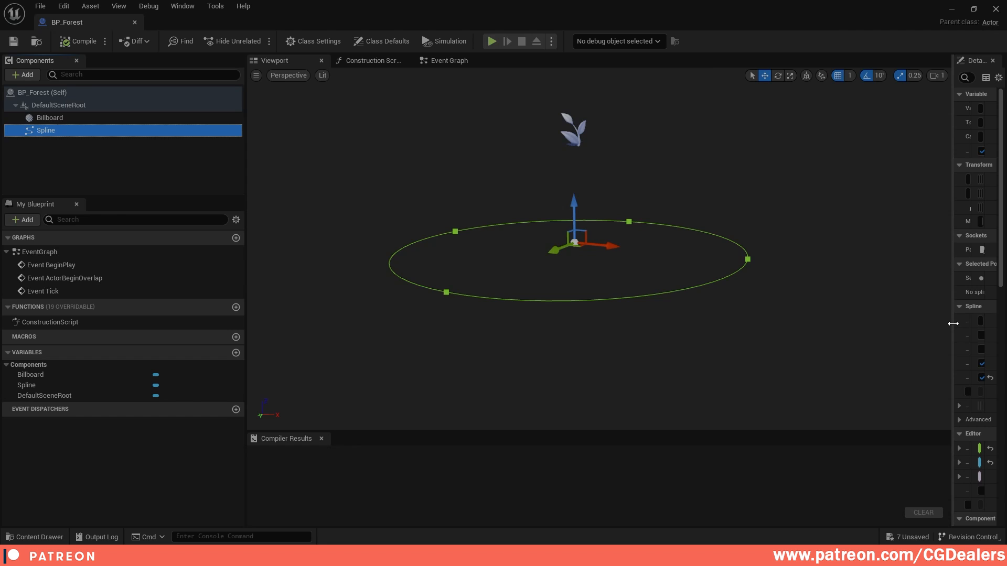
left_click_drag(952, 326, 736, 317)
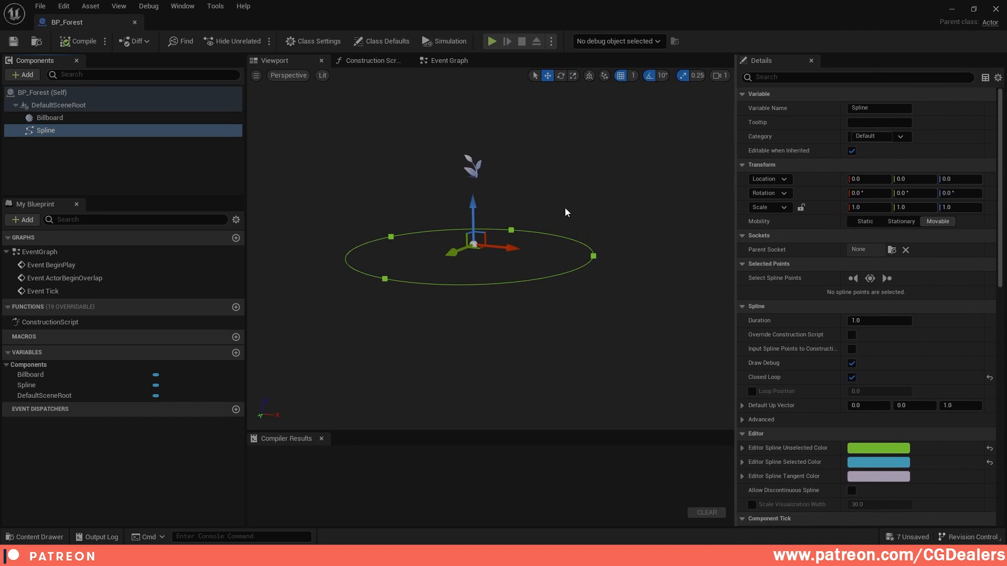
left_click(91, 120)
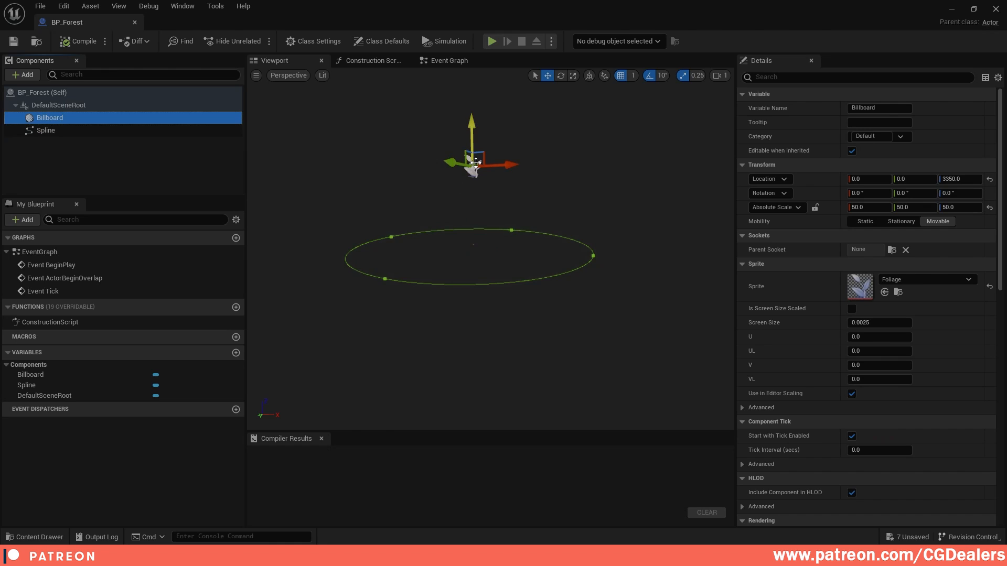
Check the BP_Forest root actor's tags by filtering its details by "tag", and clear the filter
left_click(50, 92)
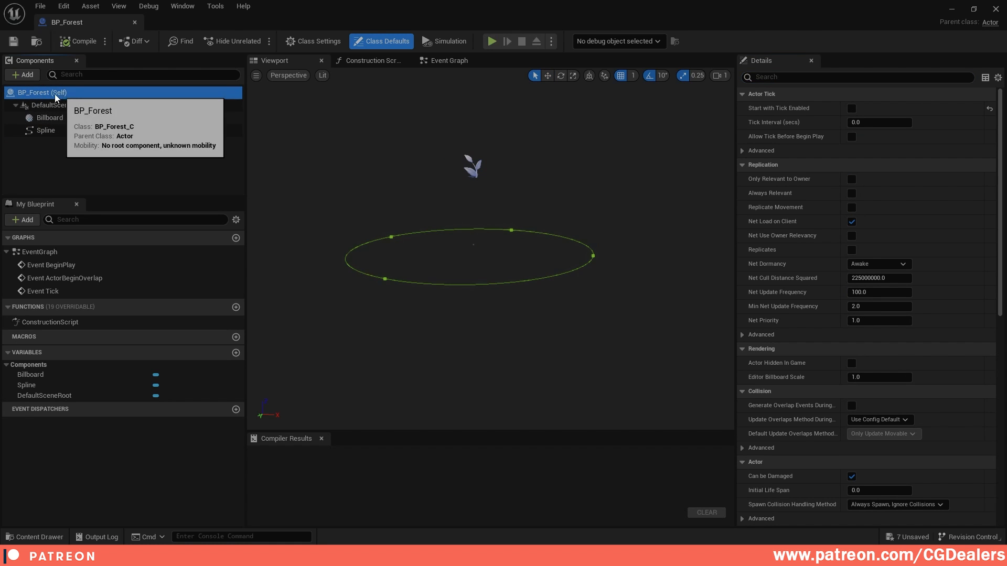
left_click(791, 77)
type("tag")
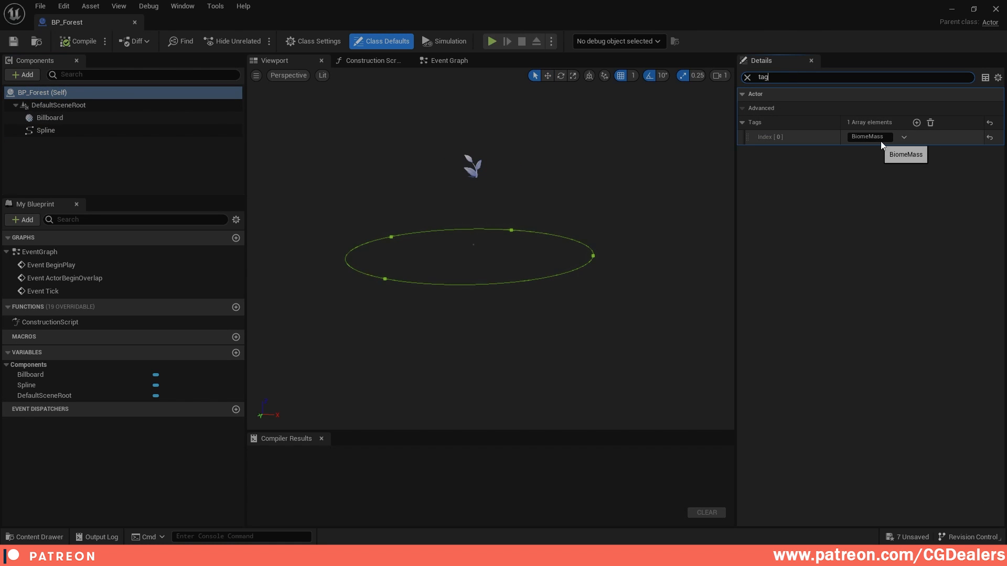
left_click(746, 78)
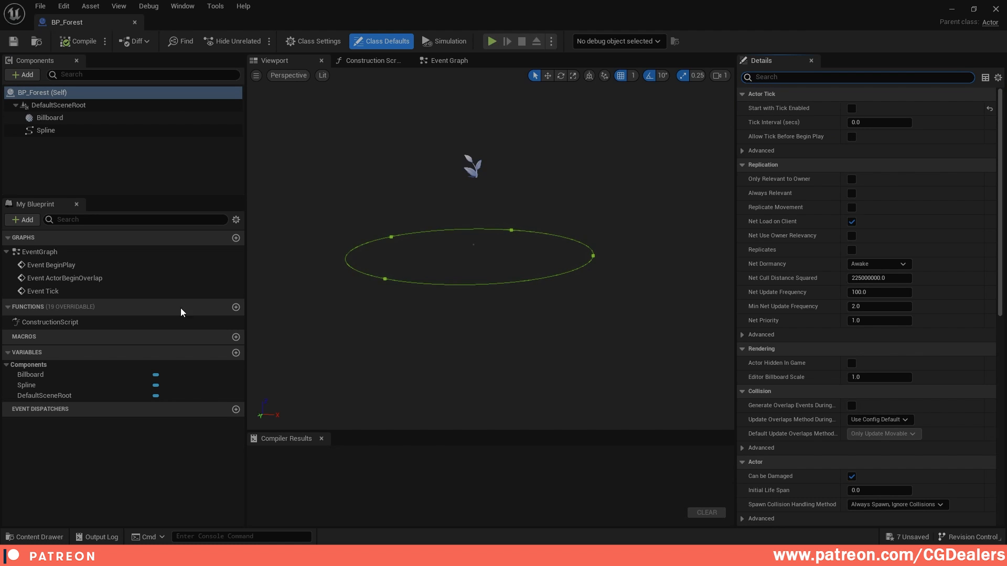
Look through BP_Forest's Billboard, Spline and DefaultSceneRoot variables and open its construction script
left_click(51, 376)
left_click(54, 385)
left_click(57, 395)
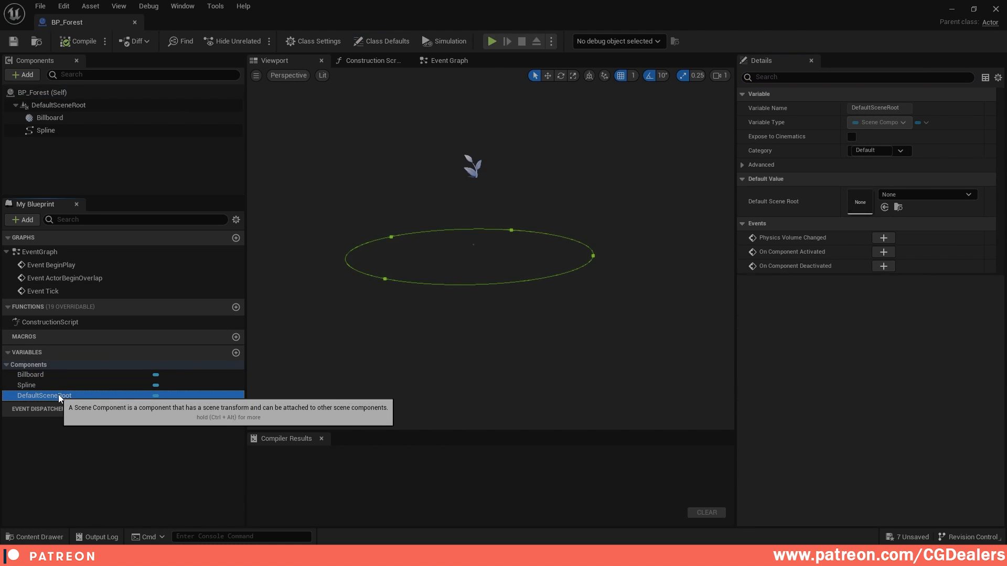
double_click(67, 322)
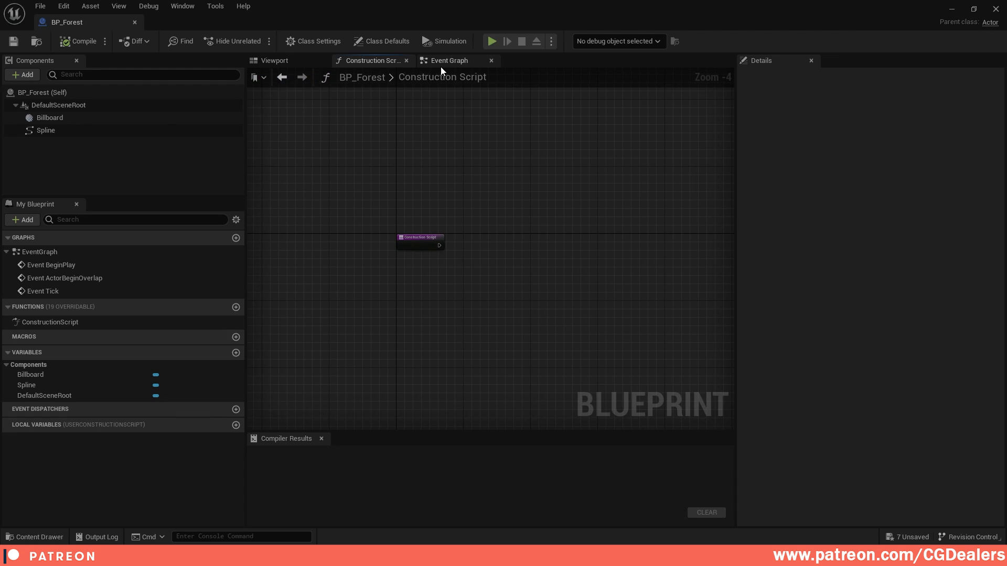